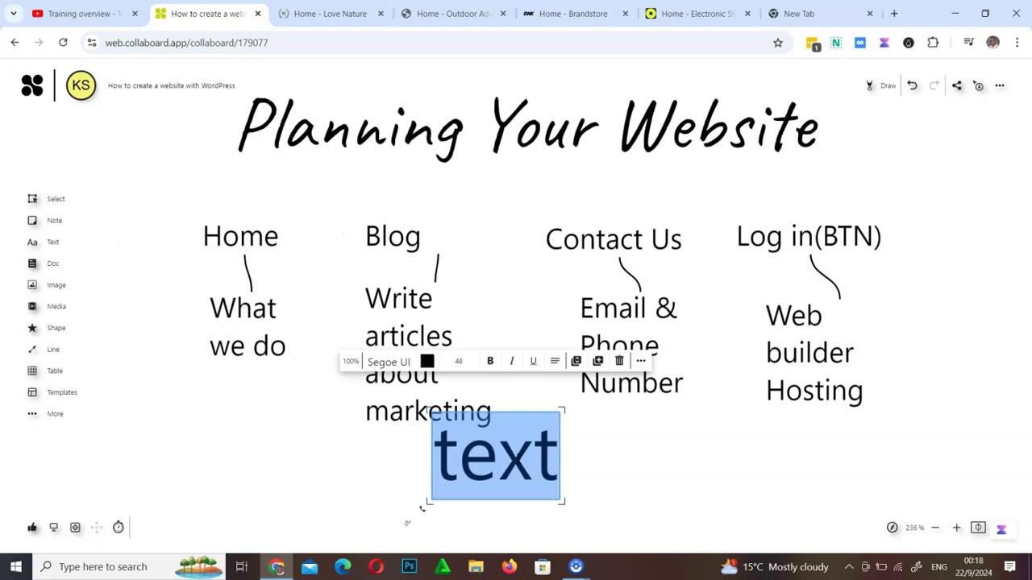
Enter 'Footer' in the text box and nudge the label into place below the chart columns
{"action": "type", "text": "Footer"}
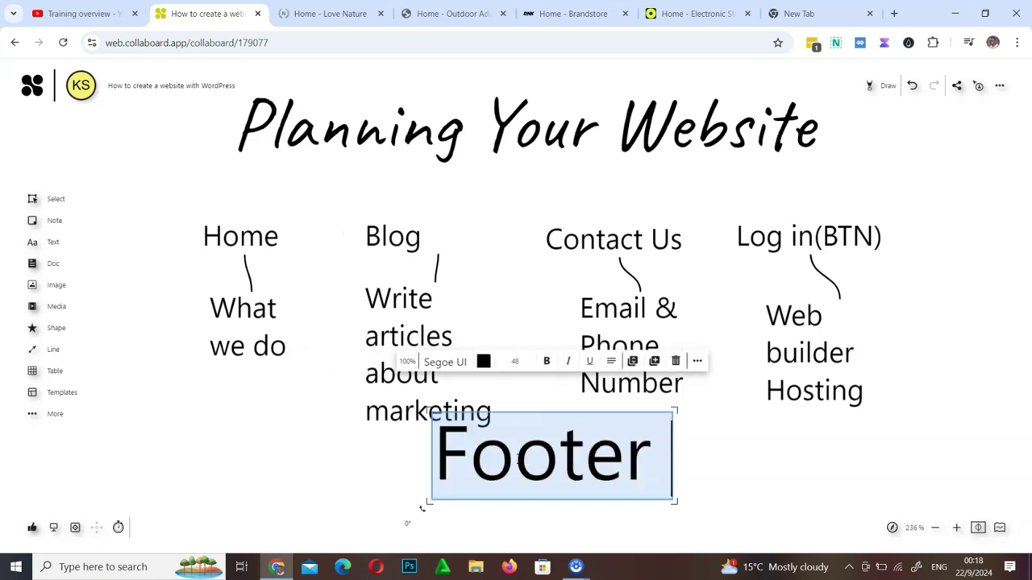
{"action": "left_click", "coordinate": [768, 522]}
{"action": "left_click", "coordinate": [548, 463]}
{"action": "left_click_drag", "start_coordinate": [548, 464], "coordinate": [536, 494]}
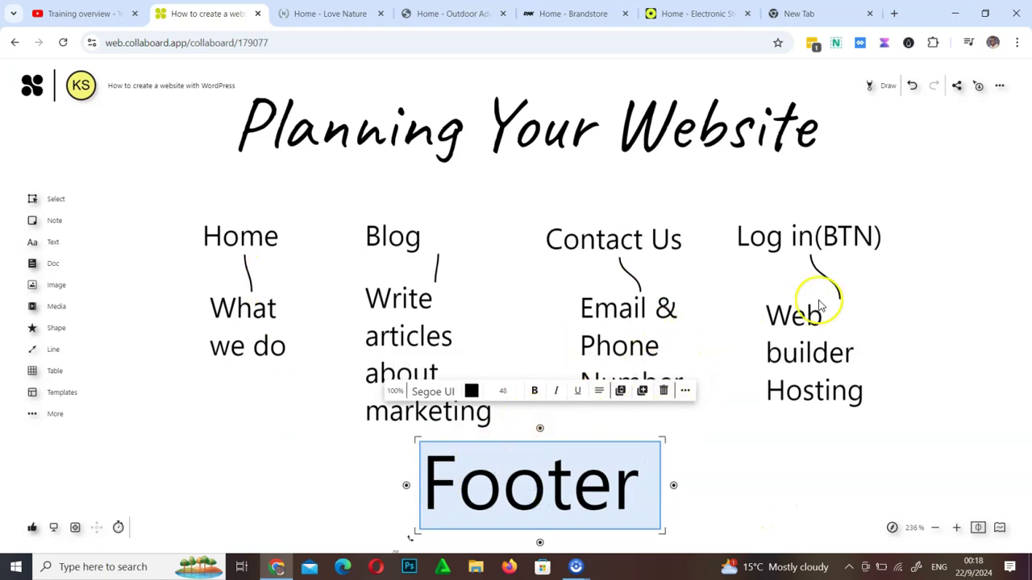
{"action": "left_click", "coordinate": [767, 453]}
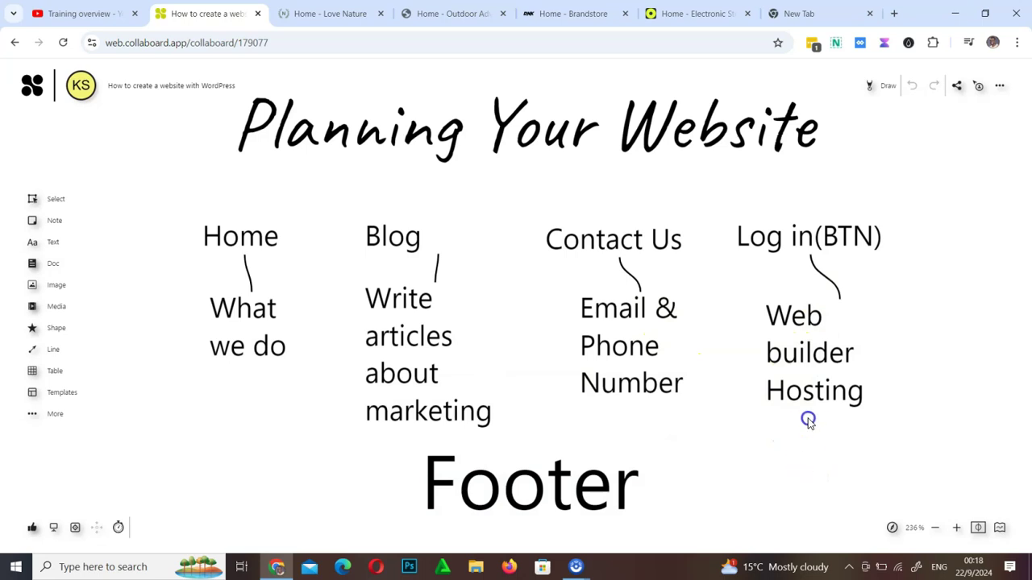
{"action": "scroll", "coordinate": [810, 403], "scroll_direction": "down", "scroll_amount": 1}
{"action": "scroll", "coordinate": [811, 443], "scroll_direction": "up", "scroll_amount": 1}
{"action": "scroll", "coordinate": [798, 282], "scroll_direction": "down", "scroll_amount": 4}
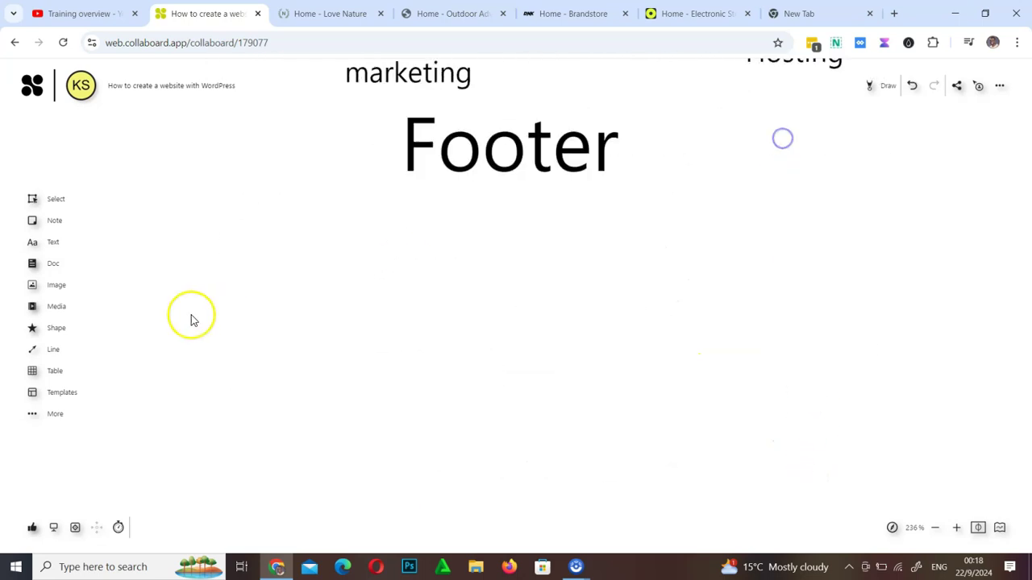
Draw a wide, thin rectangle bar directly under the Footer label
{"action": "left_click", "coordinate": [58, 330]}
{"action": "left_click", "coordinate": [215, 328]}
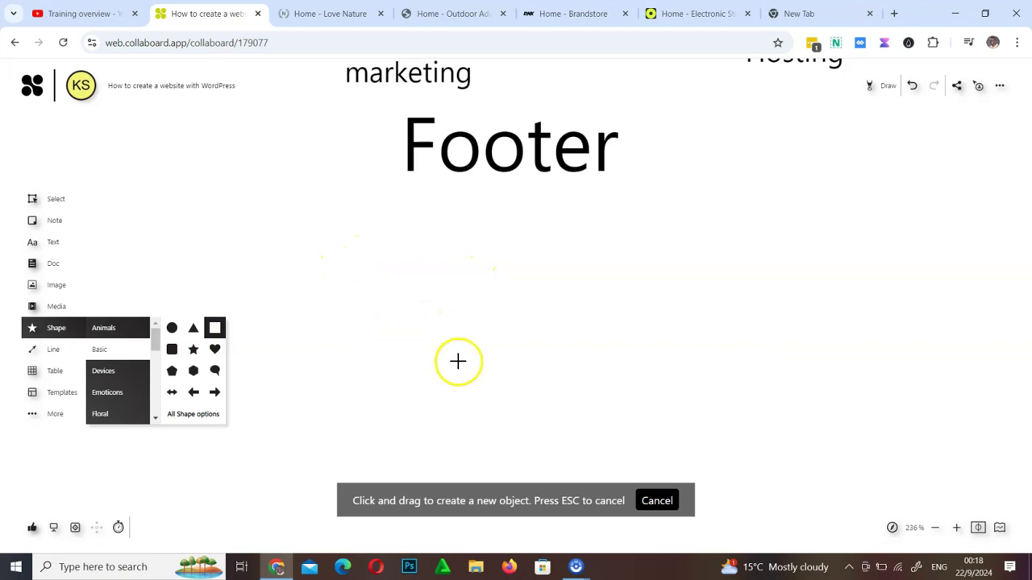
{"action": "left_click_drag", "start_coordinate": [461, 322], "coordinate": [488, 371]}
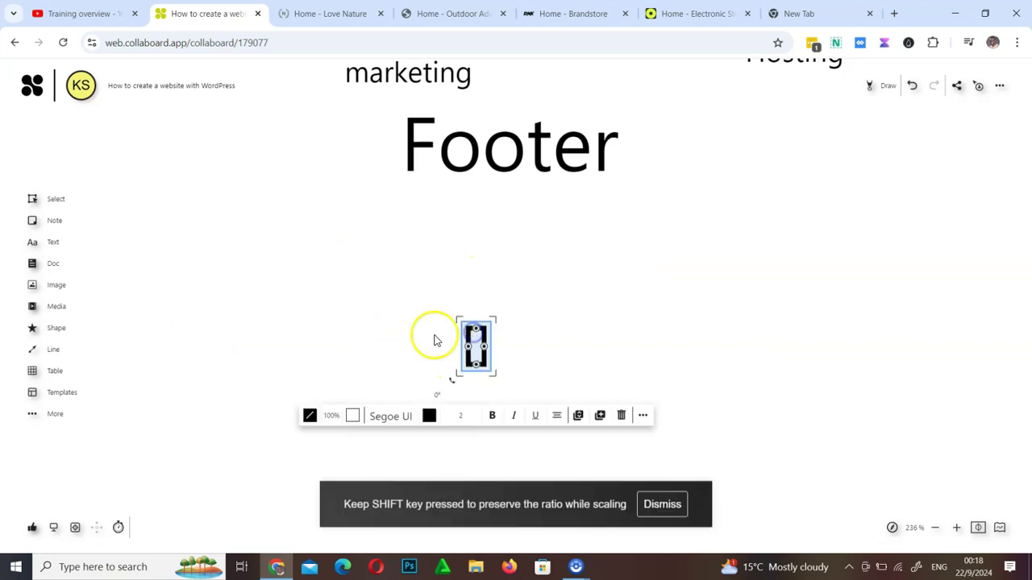
{"action": "left_click_drag", "start_coordinate": [547, 340], "coordinate": [825, 348]}
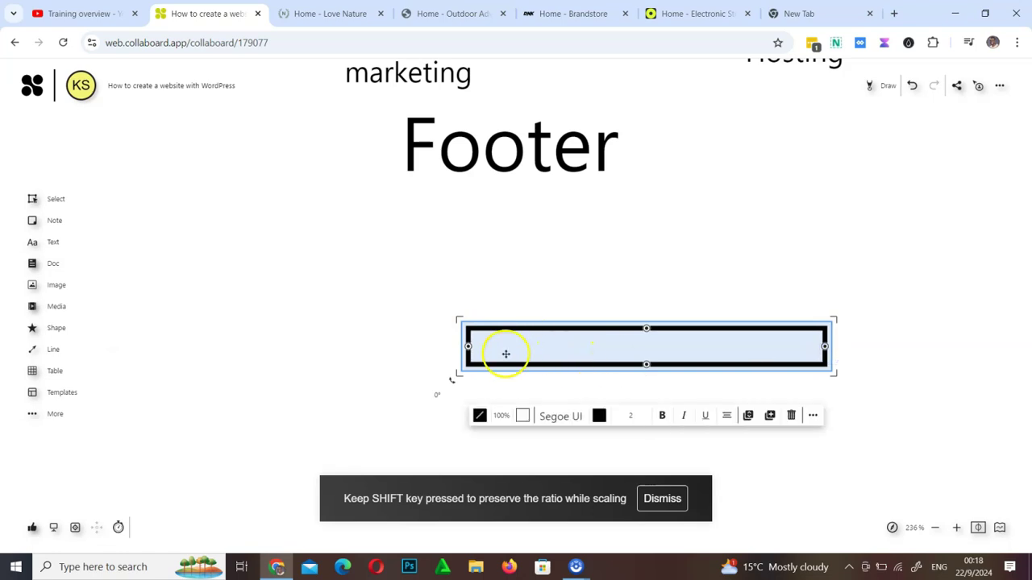
{"action": "left_click", "coordinate": [470, 391]}
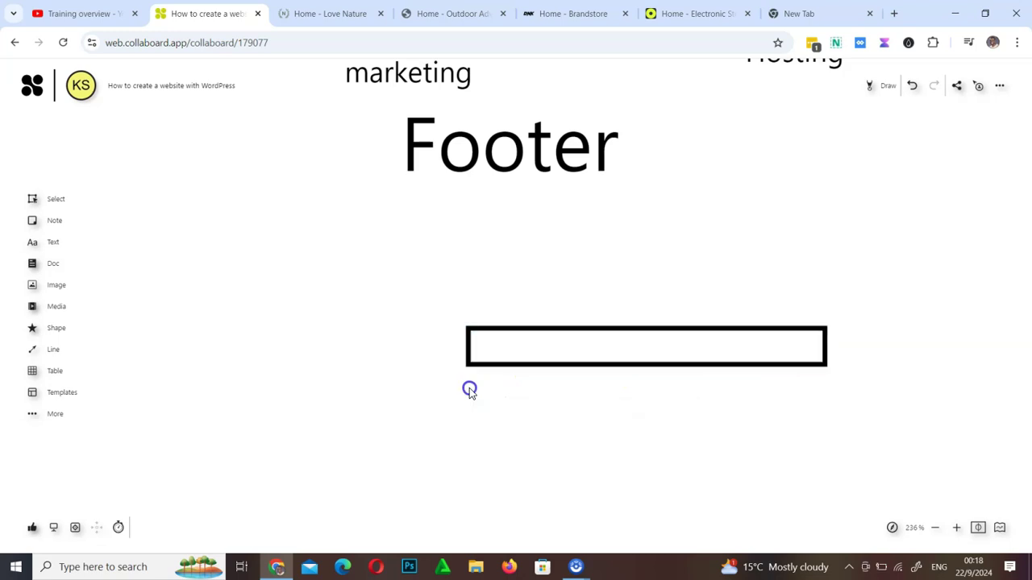
{"action": "left_click_drag", "start_coordinate": [469, 388], "coordinate": [499, 403]}
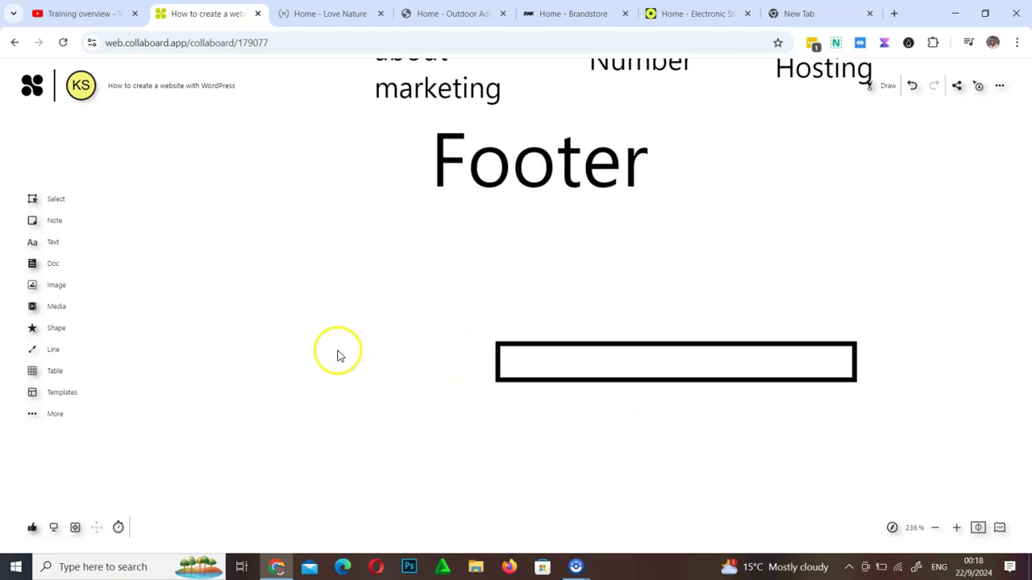
Draw a second, taller rectangle beneath the first bar
{"action": "left_click", "coordinate": [60, 331]}
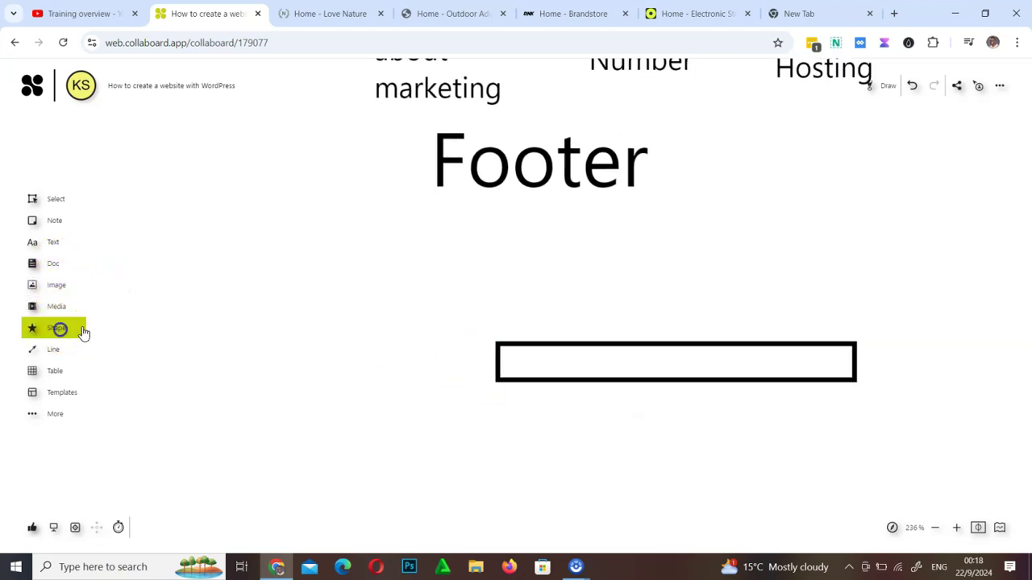
{"action": "left_click", "coordinate": [215, 328]}
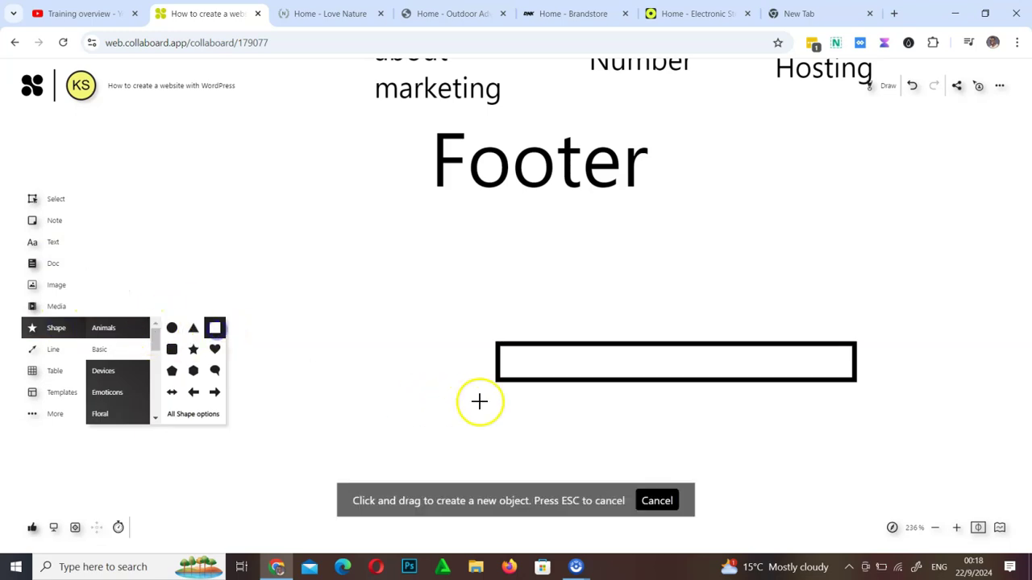
{"action": "left_click_drag", "start_coordinate": [503, 403], "coordinate": [852, 487]}
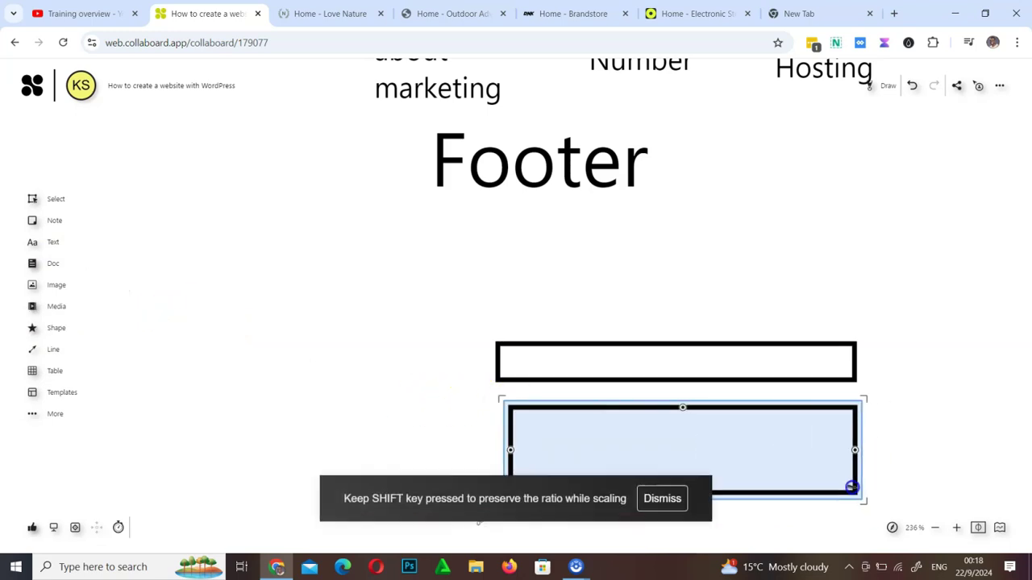
{"action": "scroll", "coordinate": [960, 282], "scroll_direction": "down", "scroll_amount": 2}
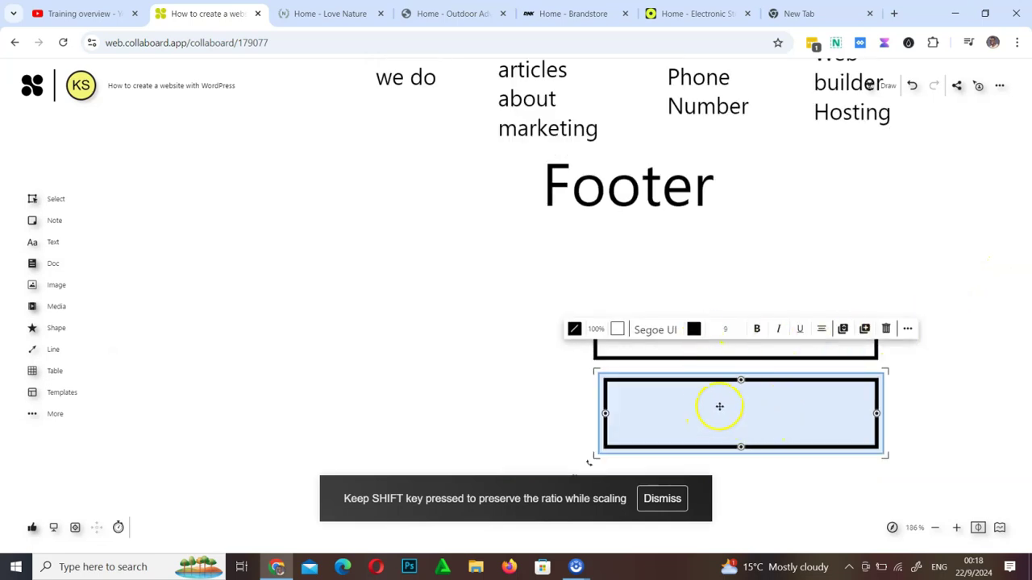
{"action": "left_click", "coordinate": [553, 12]}
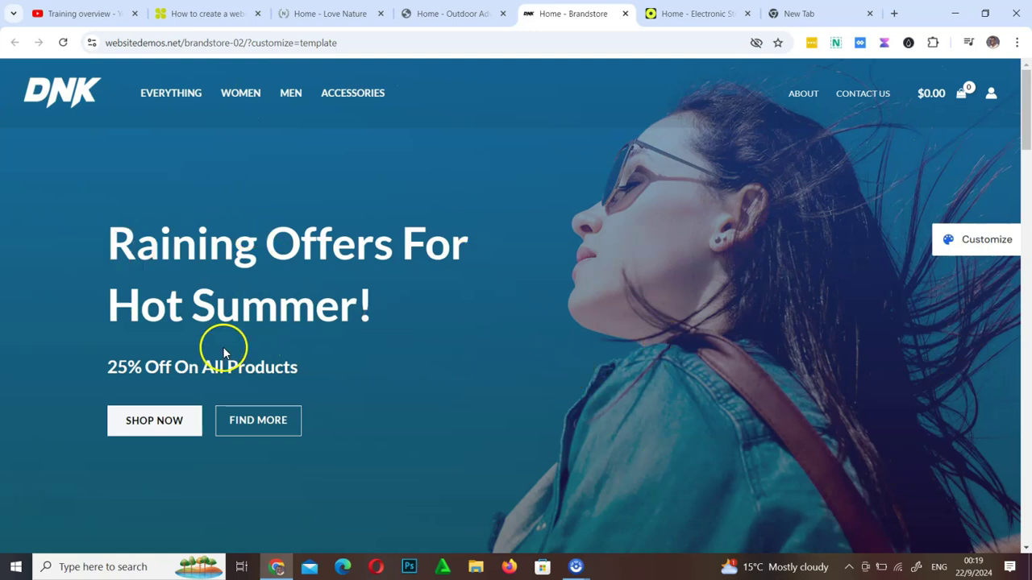
{"action": "scroll", "coordinate": [594, 376], "scroll_direction": "down", "scroll_amount": 8}
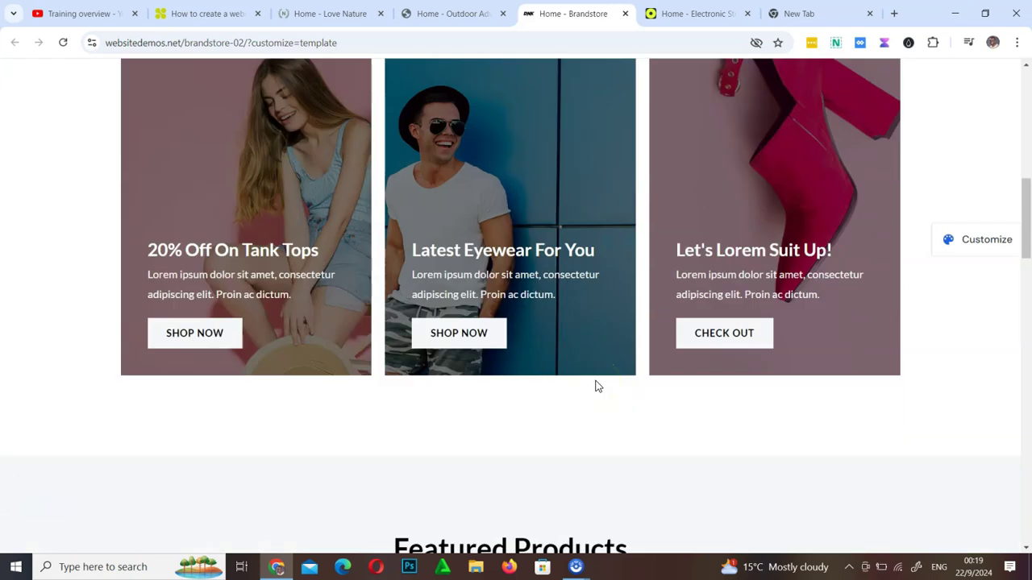
{"action": "scroll", "coordinate": [596, 386], "scroll_direction": "up", "scroll_amount": 4}
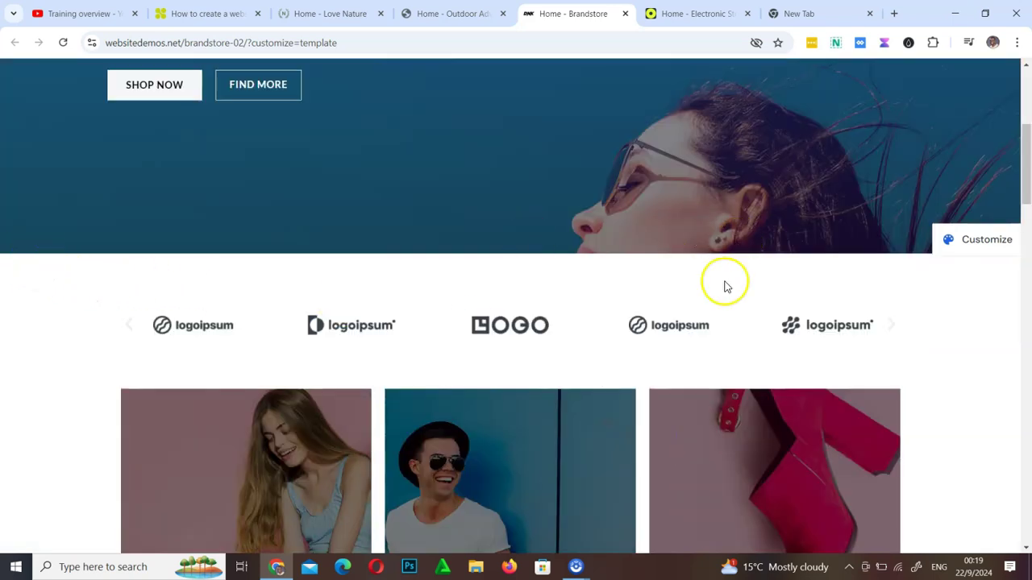
{"action": "scroll", "coordinate": [645, 407], "scroll_direction": "down", "scroll_amount": 4}
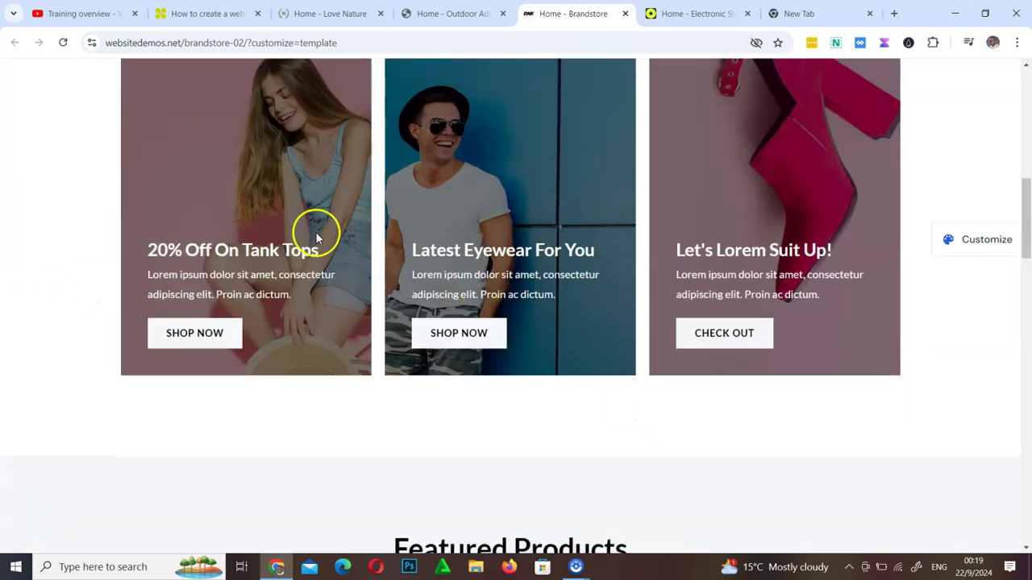
{"action": "scroll", "coordinate": [709, 396], "scroll_direction": "down", "scroll_amount": 4}
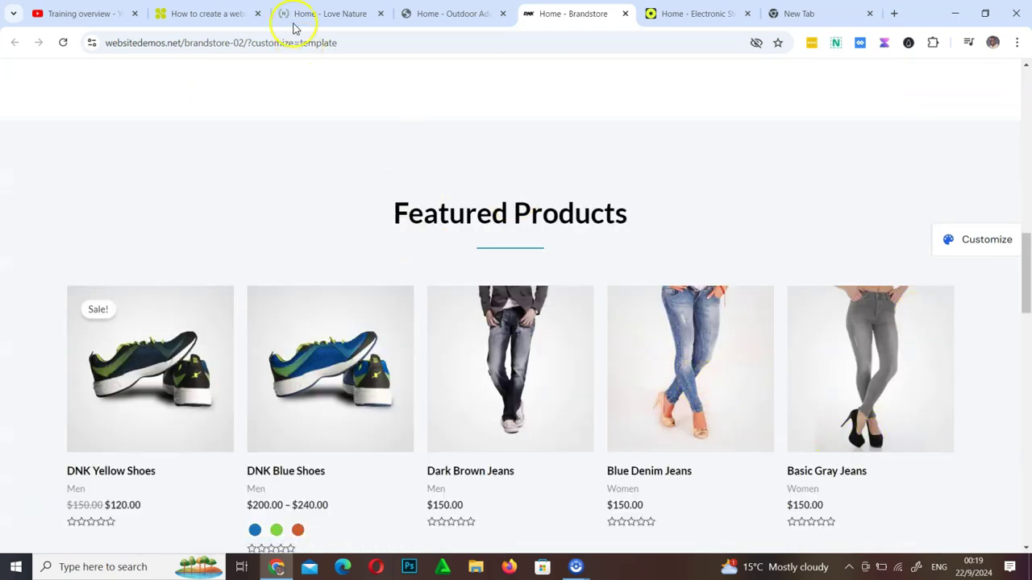
{"action": "left_click", "coordinate": [202, 13]}
Pan the board to bring the Domain & Hosting house and Number 15 signpost into view
{"action": "left_click", "coordinate": [470, 394]}
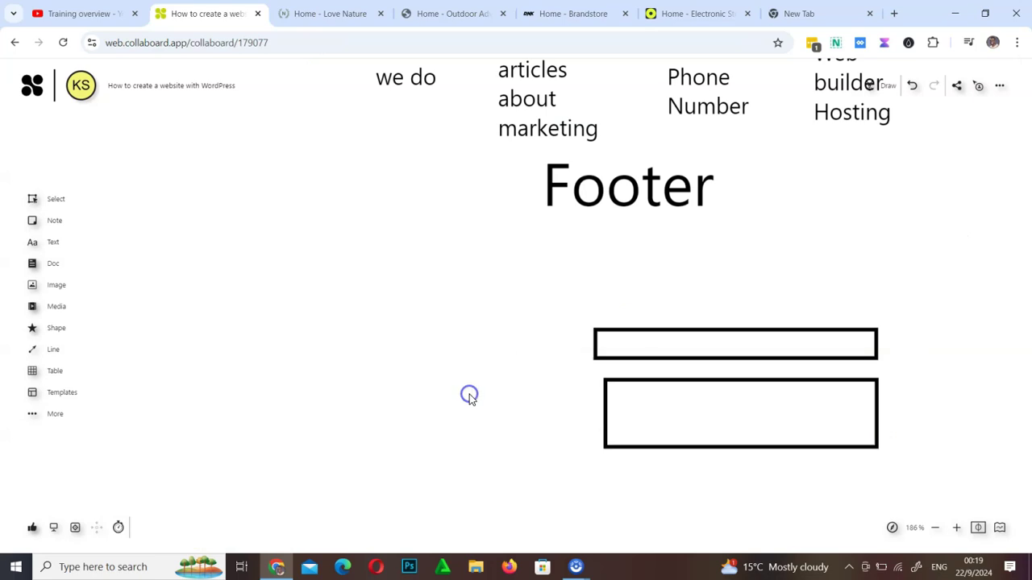
{"action": "left_click_drag", "start_coordinate": [819, 261], "coordinate": [702, 486]}
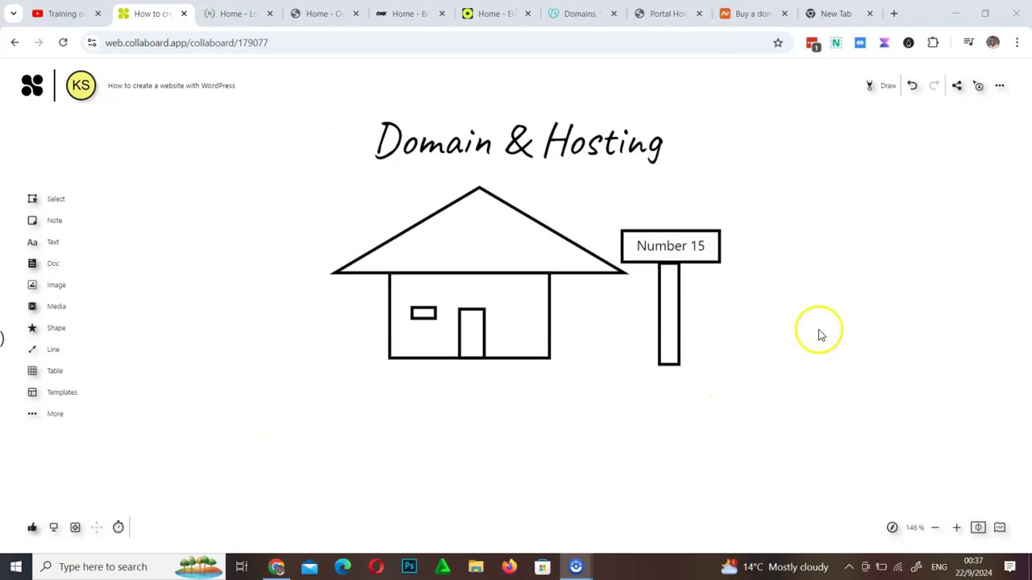
In red, highlight under 'Hosting' and brush a stroke under 'Domain' in the heading
{"action": "left_click", "coordinate": [885, 93]}
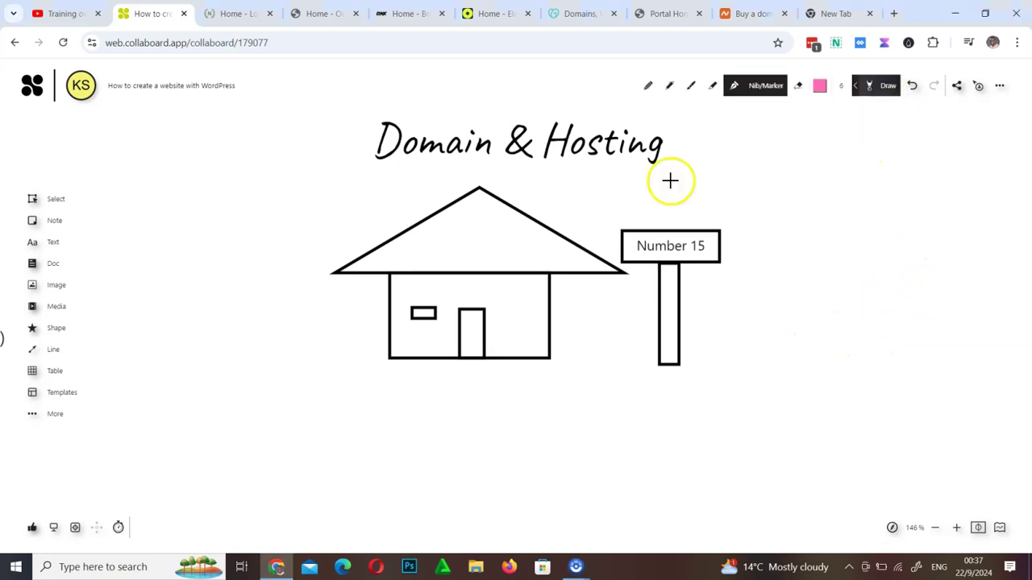
{"action": "left_click", "coordinate": [819, 86]}
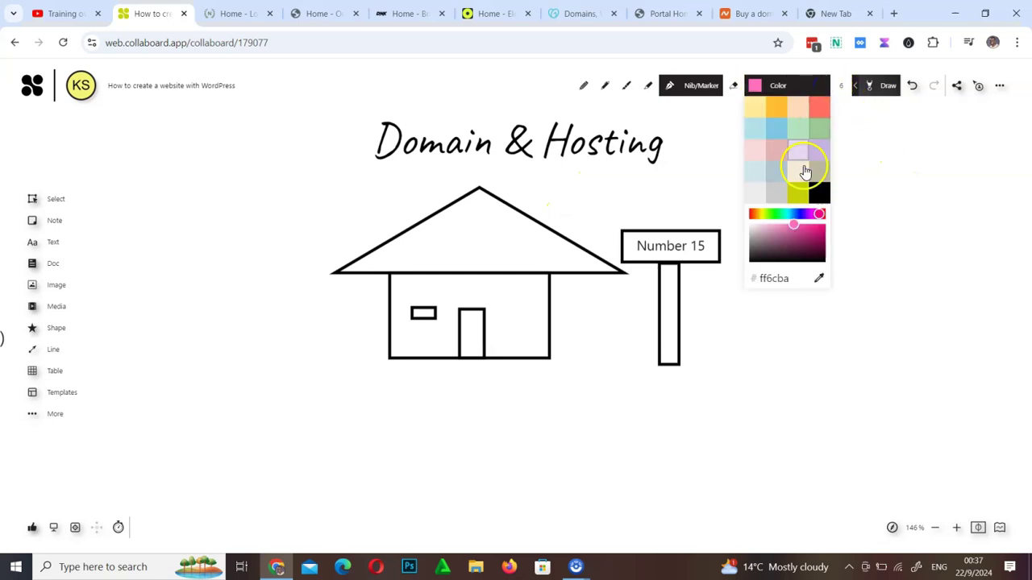
{"action": "left_click", "coordinate": [749, 216]}
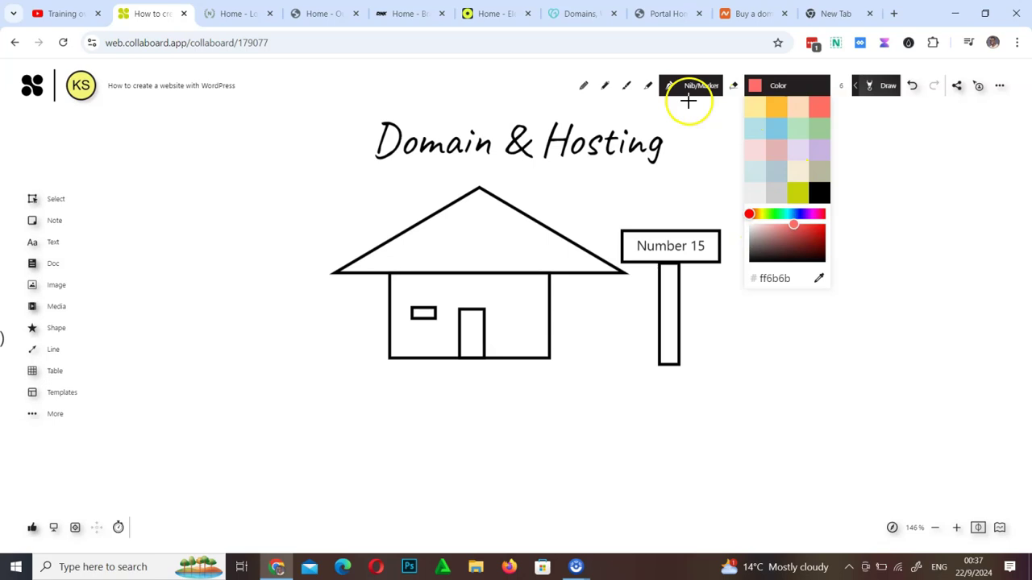
{"action": "left_click", "coordinate": [647, 87]}
{"action": "left_click_drag", "start_coordinate": [507, 175], "coordinate": [562, 171]}
{"action": "left_click", "coordinate": [690, 89]}
{"action": "left_click_drag", "start_coordinate": [402, 186], "coordinate": [486, 158]}
{"action": "left_click", "coordinate": [682, 88]}
{"action": "left_click", "coordinate": [678, 88]}
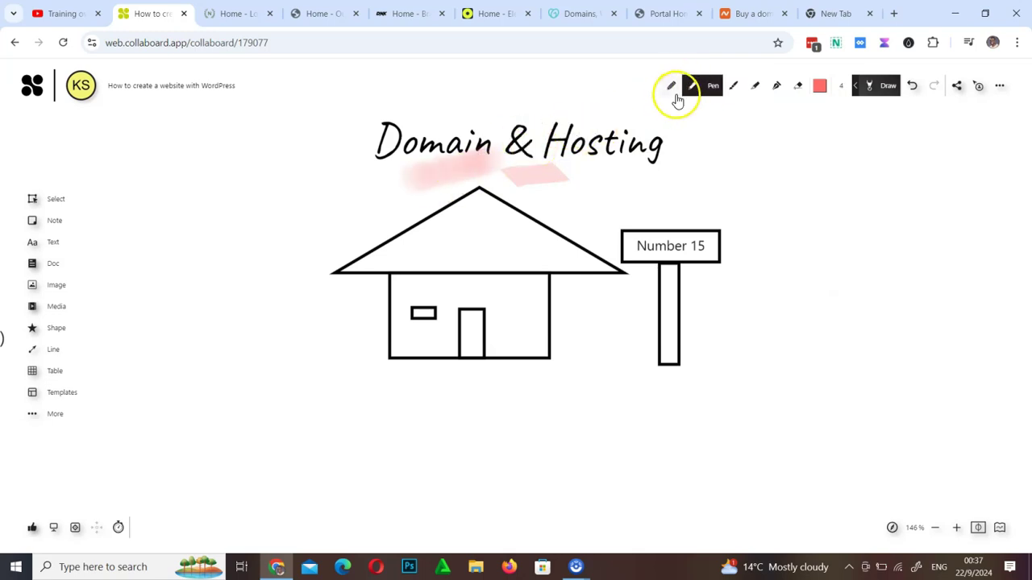
Underline 'Domain' and 'Hosting' with thin red lines and draw a pointer line from the house
{"action": "left_click_drag", "start_coordinate": [354, 183], "coordinate": [449, 161]}
{"action": "mouse_move", "coordinate": [562, 171]}
{"action": "left_mouse_down"}
{"action": "mouse_move", "coordinate": [643, 176]}
{"action": "mouse_move", "coordinate": [616, 175]}
{"action": "left_mouse_up"}
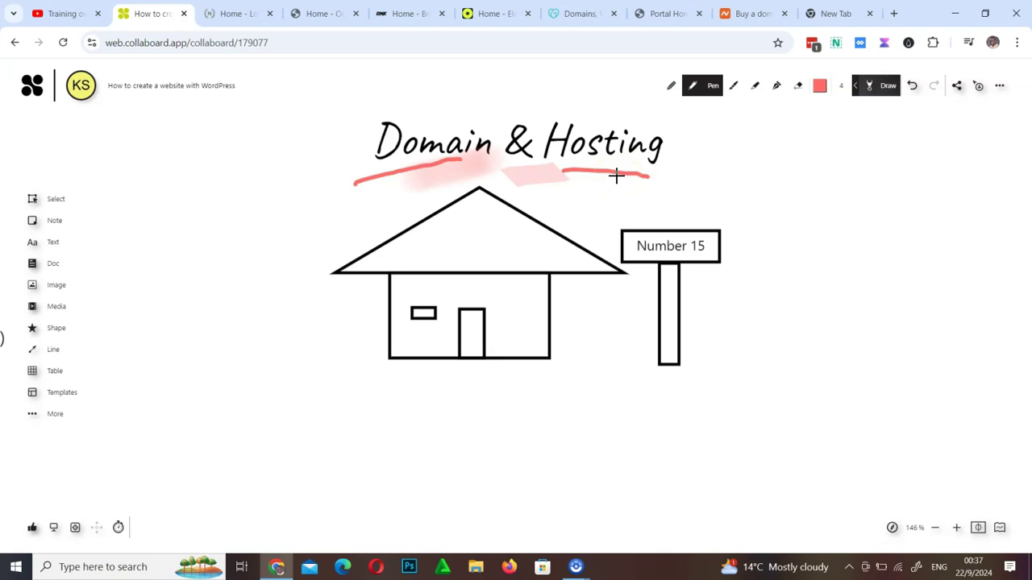
{"action": "mouse_move", "coordinate": [645, 286]}
{"action": "left_mouse_down"}
{"action": "mouse_move", "coordinate": [466, 302]}
{"action": "mouse_move", "coordinate": [465, 364]}
{"action": "mouse_move", "coordinate": [449, 362]}
{"action": "mouse_move", "coordinate": [400, 439]}
{"action": "left_mouse_up"}
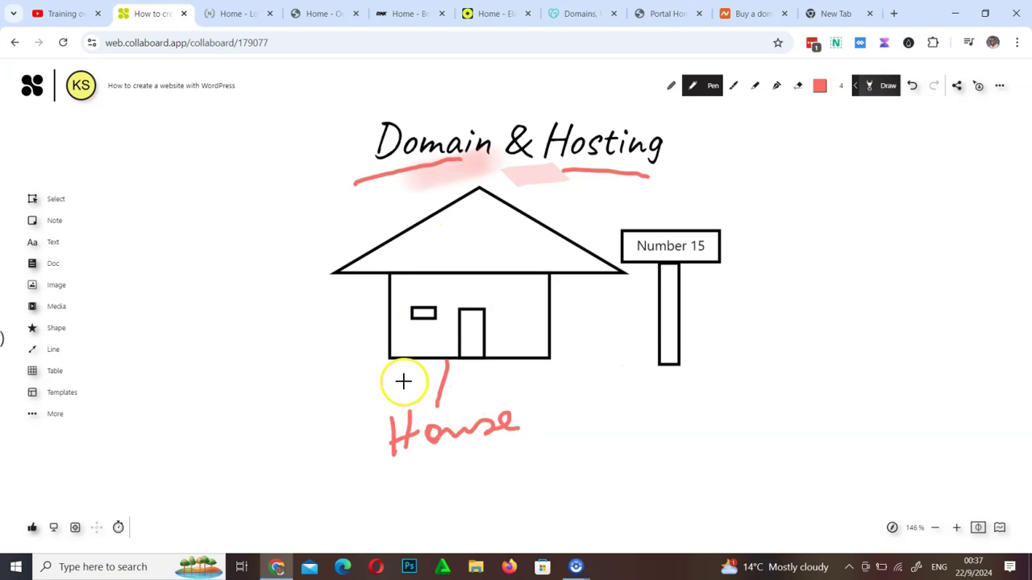
Handwrite 'Address' and the web address by the signpost, and arrow from the title to House
{"action": "left_click_drag", "start_coordinate": [737, 217], "coordinate": [736, 246]}
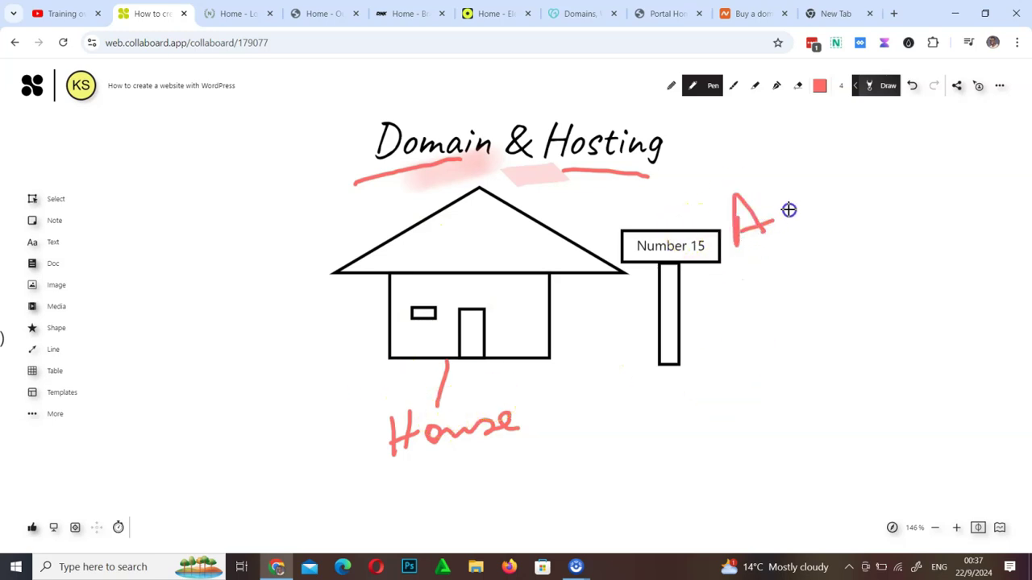
{"action": "left_click_drag", "start_coordinate": [825, 202], "coordinate": [823, 222]}
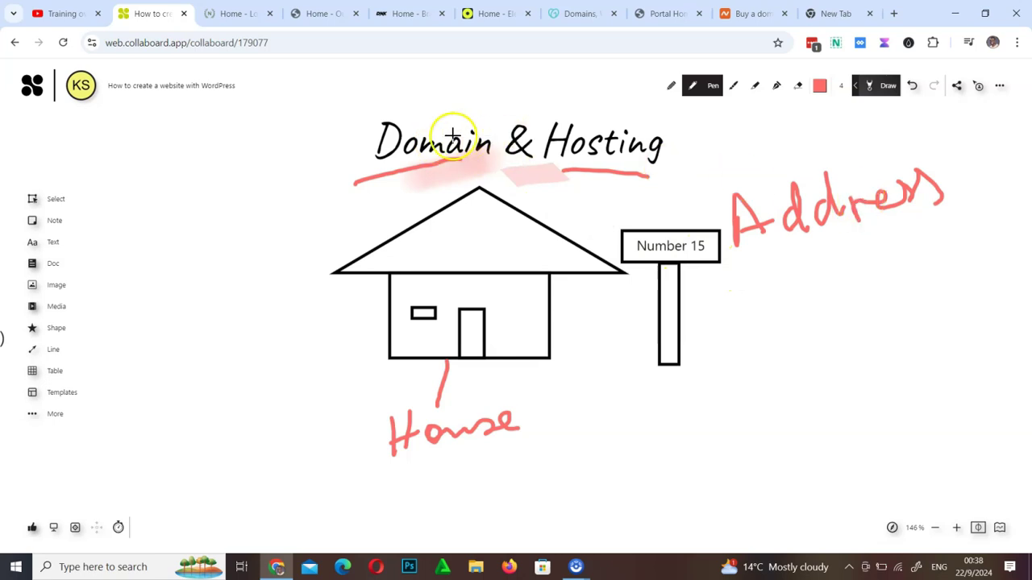
{"action": "left_click_drag", "start_coordinate": [568, 105], "coordinate": [742, 172]}
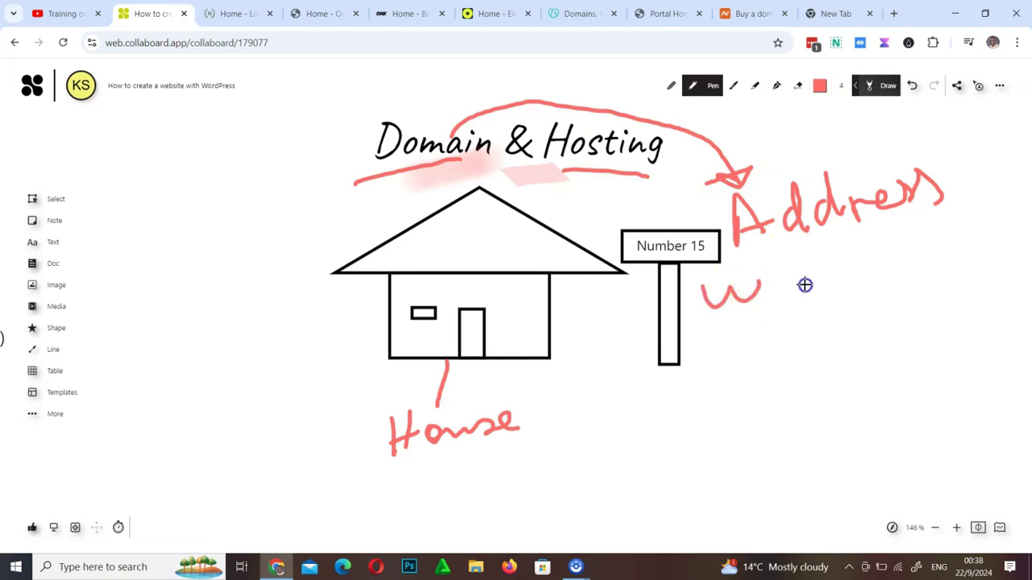
{"action": "left_click_drag", "start_coordinate": [891, 266], "coordinate": [884, 266]}
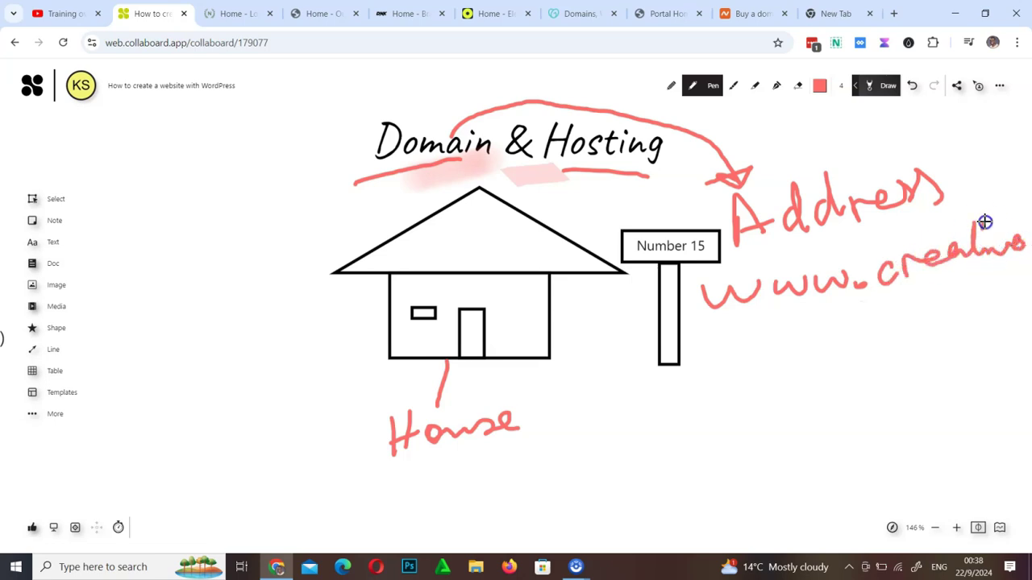
{"action": "left_click_drag", "start_coordinate": [896, 306], "coordinate": [914, 324]}
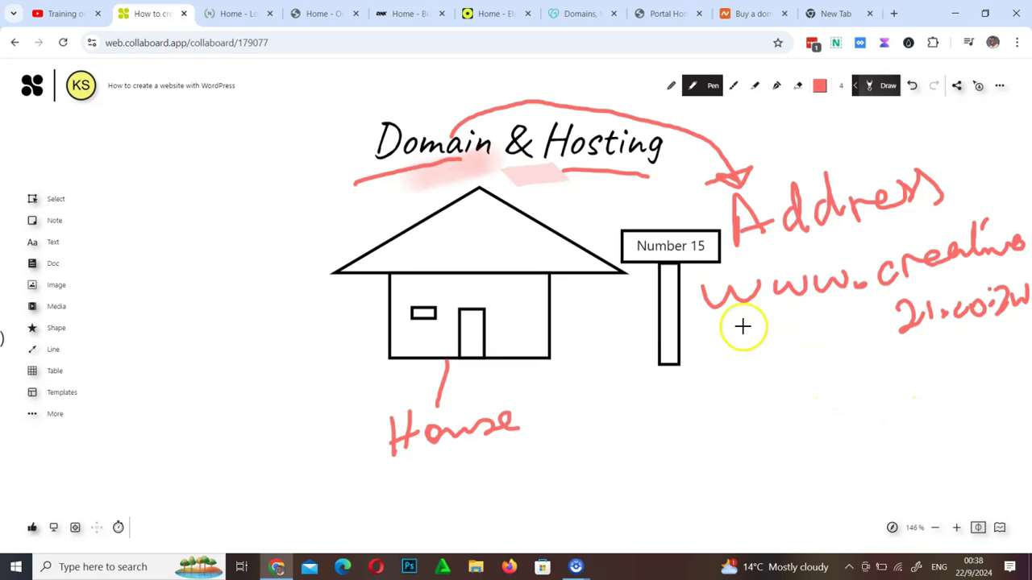
{"action": "mouse_move", "coordinate": [553, 164]}
{"action": "left_mouse_down"}
{"action": "mouse_move", "coordinate": [270, 316]}
{"action": "mouse_move", "coordinate": [372, 403]}
{"action": "left_mouse_up"}
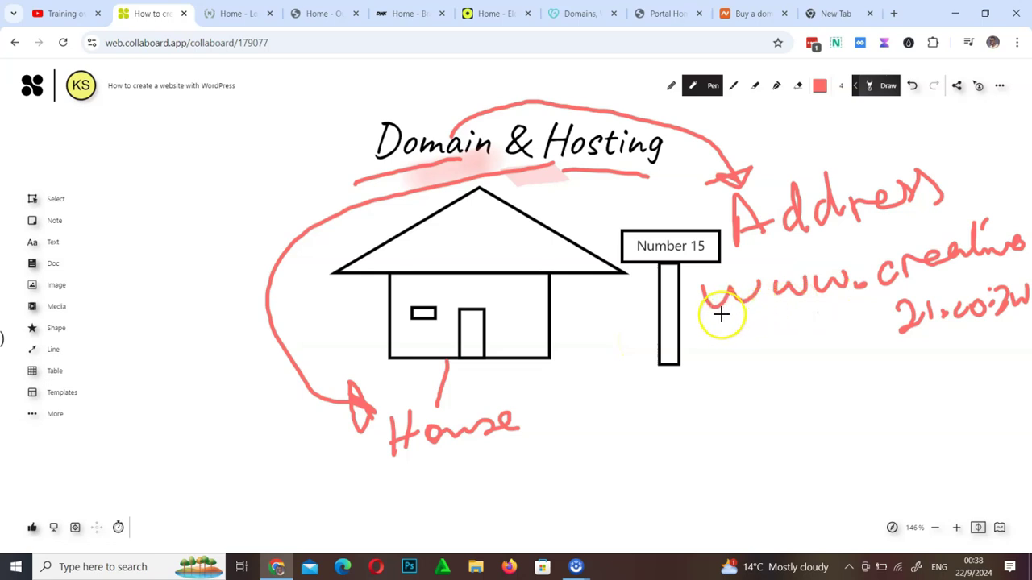
Underline the domain ending, box 'House' in red, then exit drawing and pan the board
{"action": "mouse_move", "coordinate": [791, 319]}
{"action": "left_mouse_down"}
{"action": "mouse_move", "coordinate": [826, 365]}
{"action": "mouse_move", "coordinate": [1017, 356]}
{"action": "left_mouse_up"}
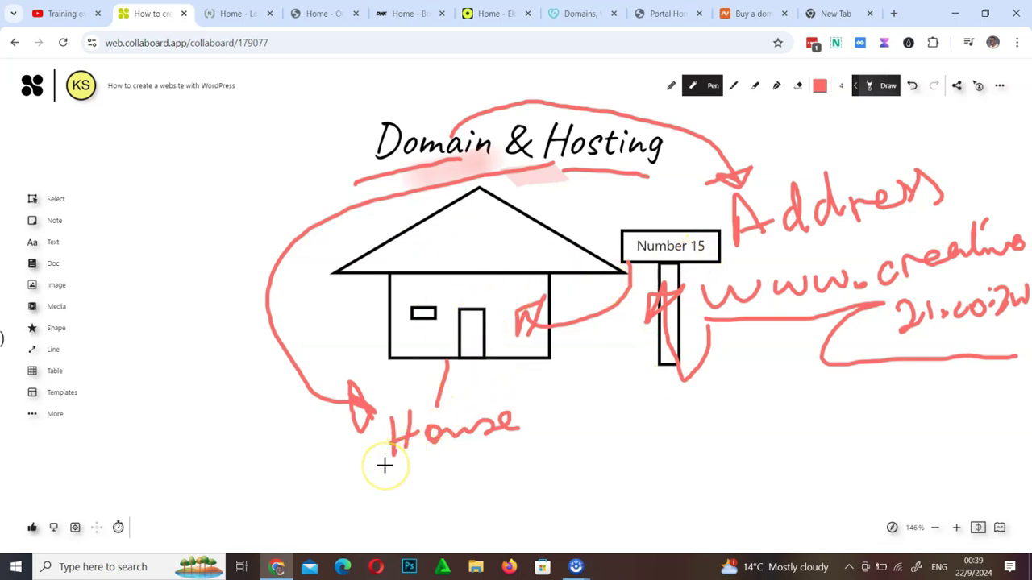
{"action": "mouse_move", "coordinate": [364, 464]}
{"action": "left_mouse_down"}
{"action": "mouse_move", "coordinate": [511, 442]}
{"action": "mouse_move", "coordinate": [474, 394]}
{"action": "mouse_move", "coordinate": [368, 465]}
{"action": "mouse_move", "coordinate": [457, 465]}
{"action": "left_mouse_up"}
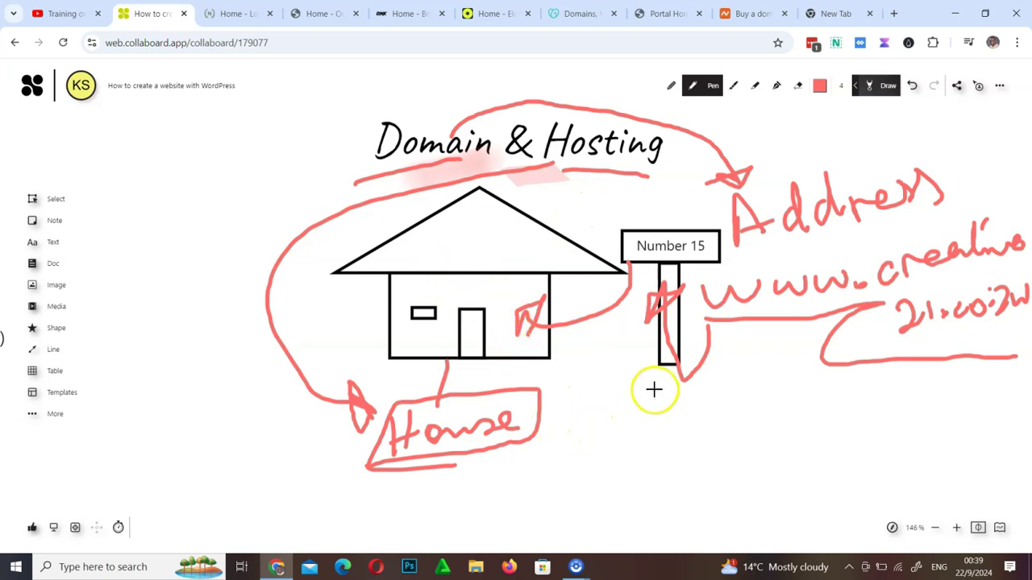
{"action": "key", "text": "Escape"}
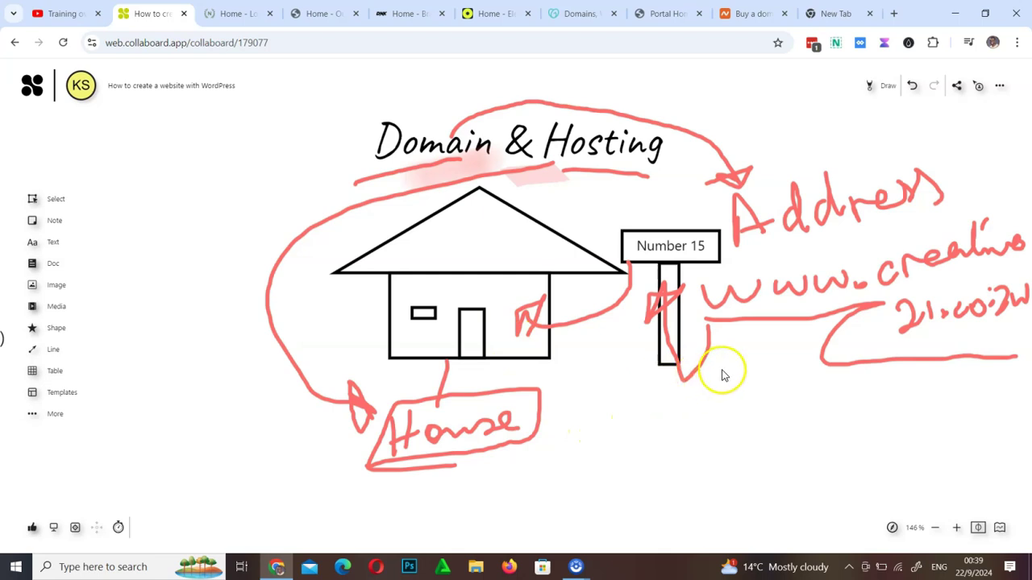
{"action": "mouse_move", "coordinate": [735, 415]}
{"action": "left_mouse_down"}
{"action": "mouse_move", "coordinate": [610, 341]}
{"action": "mouse_move", "coordinate": [661, 374]}
{"action": "left_mouse_up"}
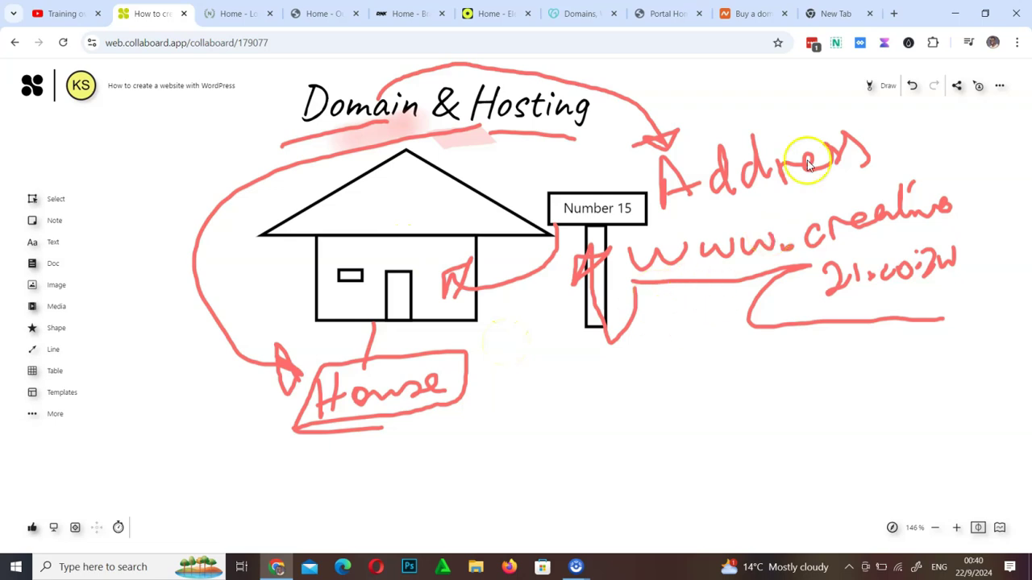
{"action": "left_click", "coordinate": [882, 87]}
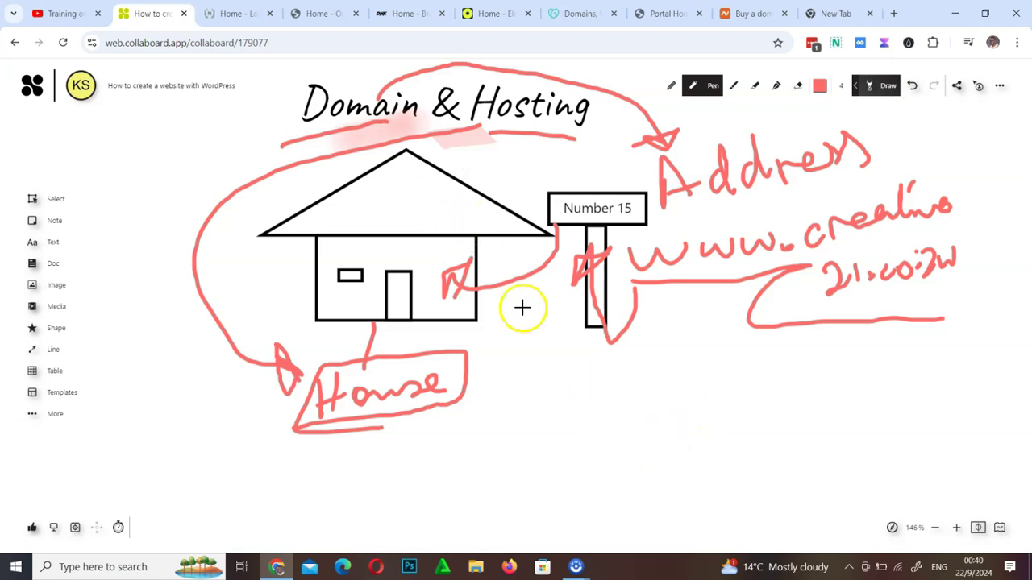
Handwrite 'D 1year' and 'H | m | y' in red below the signpost, then pan to empty space
{"action": "mouse_move", "coordinate": [574, 393]}
{"action": "left_mouse_down"}
{"action": "mouse_move", "coordinate": [580, 443]}
{"action": "mouse_move", "coordinate": [597, 436]}
{"action": "mouse_move", "coordinate": [589, 443]}
{"action": "left_mouse_up"}
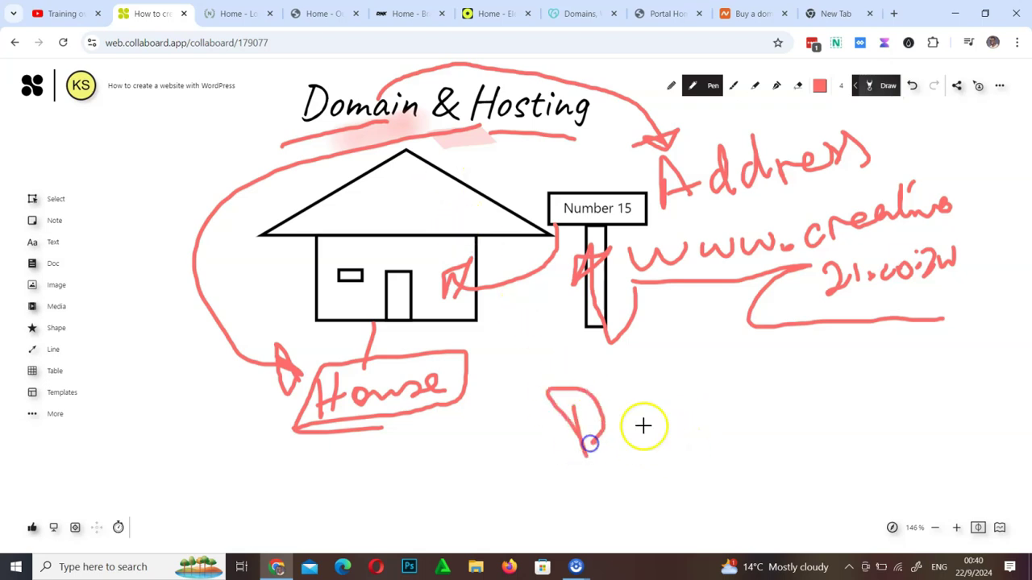
{"action": "mouse_move", "coordinate": [699, 392]}
{"action": "left_mouse_down"}
{"action": "mouse_move", "coordinate": [695, 424]}
{"action": "mouse_move", "coordinate": [753, 419]}
{"action": "mouse_move", "coordinate": [723, 420]}
{"action": "mouse_move", "coordinate": [713, 458]}
{"action": "left_mouse_up"}
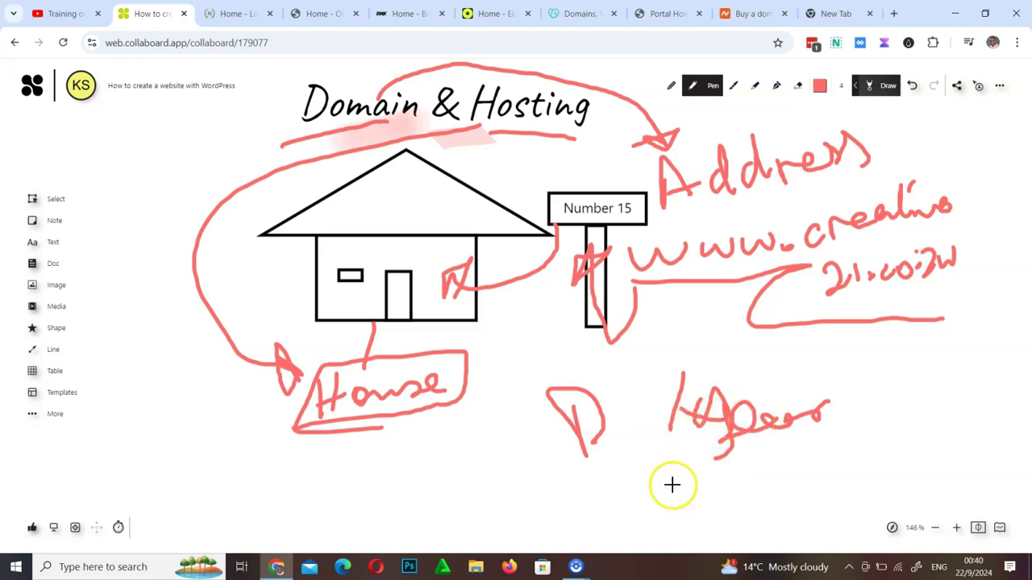
{"action": "mouse_move", "coordinate": [578, 491]}
{"action": "left_mouse_down"}
{"action": "mouse_move", "coordinate": [608, 522]}
{"action": "mouse_move", "coordinate": [617, 505]}
{"action": "mouse_move", "coordinate": [645, 528]}
{"action": "mouse_move", "coordinate": [686, 493]}
{"action": "left_mouse_up"}
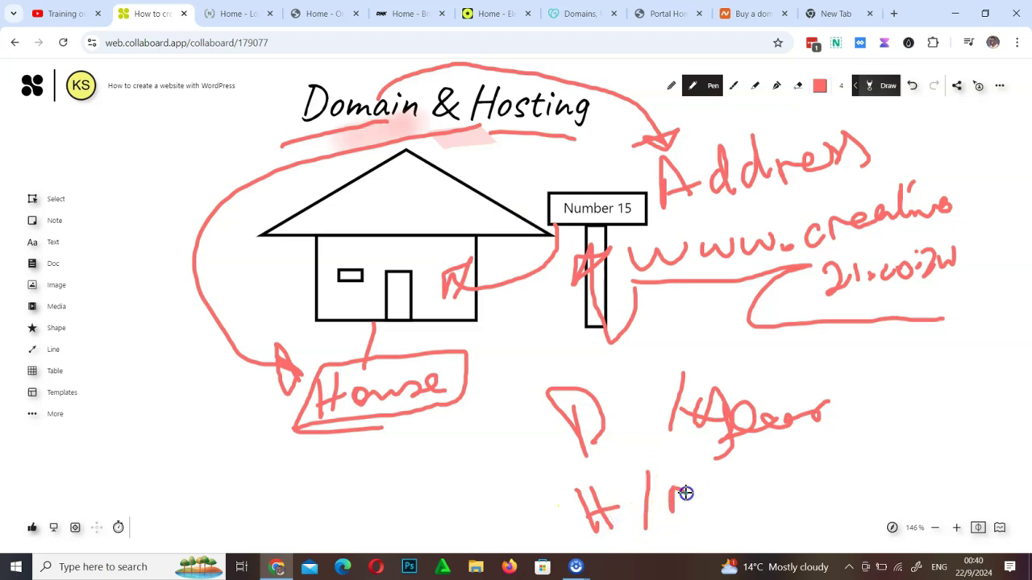
{"action": "mouse_move", "coordinate": [745, 473]}
{"action": "left_mouse_down"}
{"action": "mouse_move", "coordinate": [736, 527]}
{"action": "mouse_move", "coordinate": [793, 473]}
{"action": "left_mouse_up"}
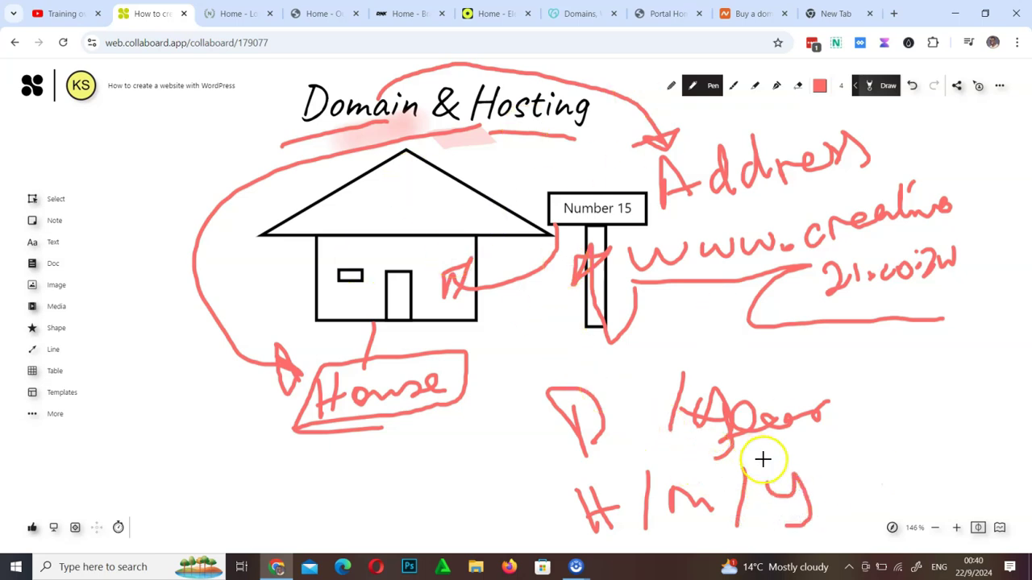
{"action": "mouse_move", "coordinate": [843, 422]}
{"action": "left_mouse_down"}
{"action": "mouse_move", "coordinate": [874, 274]}
{"action": "mouse_move", "coordinate": [891, 394]}
{"action": "left_mouse_up"}
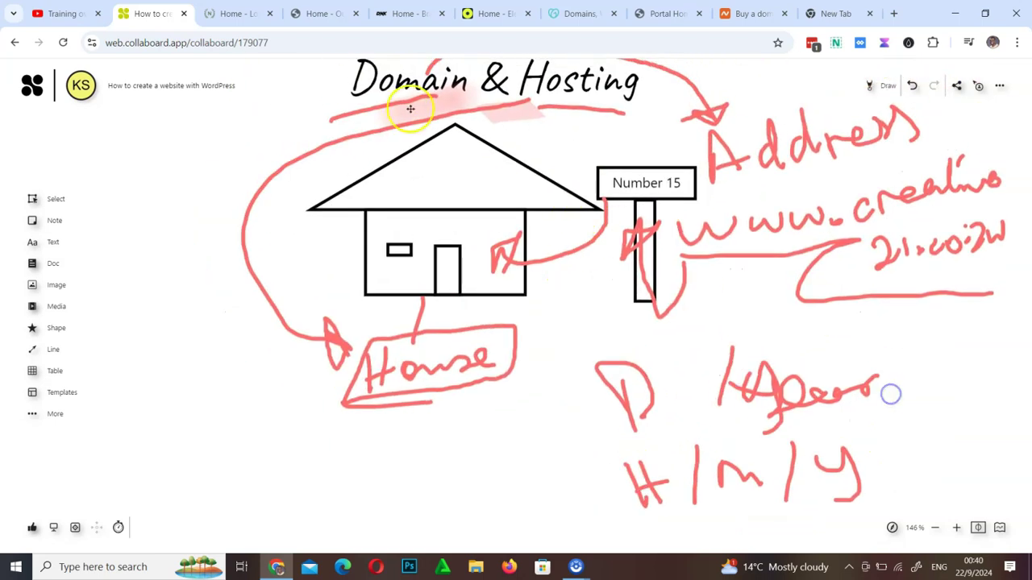
{"action": "scroll", "coordinate": [545, 297], "scroll_direction": "down", "scroll_amount": 5}
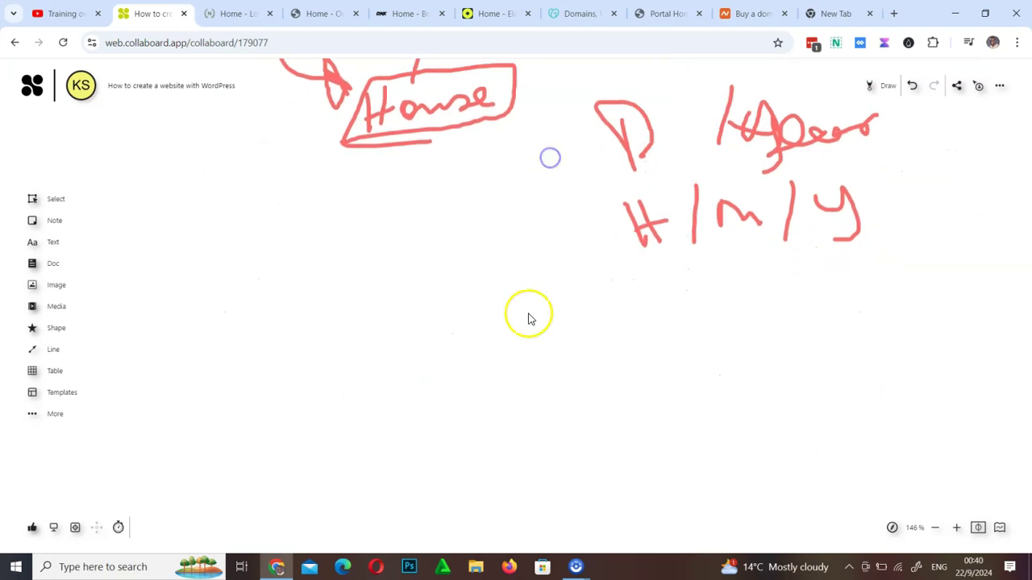
Pen a circled note bracketing 'Free' and 'Free' to '1year', then go to the Creative21 portal
{"action": "left_click", "coordinate": [876, 87]}
{"action": "mouse_move", "coordinate": [428, 346]}
{"action": "left_mouse_down"}
{"action": "mouse_move", "coordinate": [470, 332]}
{"action": "mouse_move", "coordinate": [473, 367]}
{"action": "left_mouse_up"}
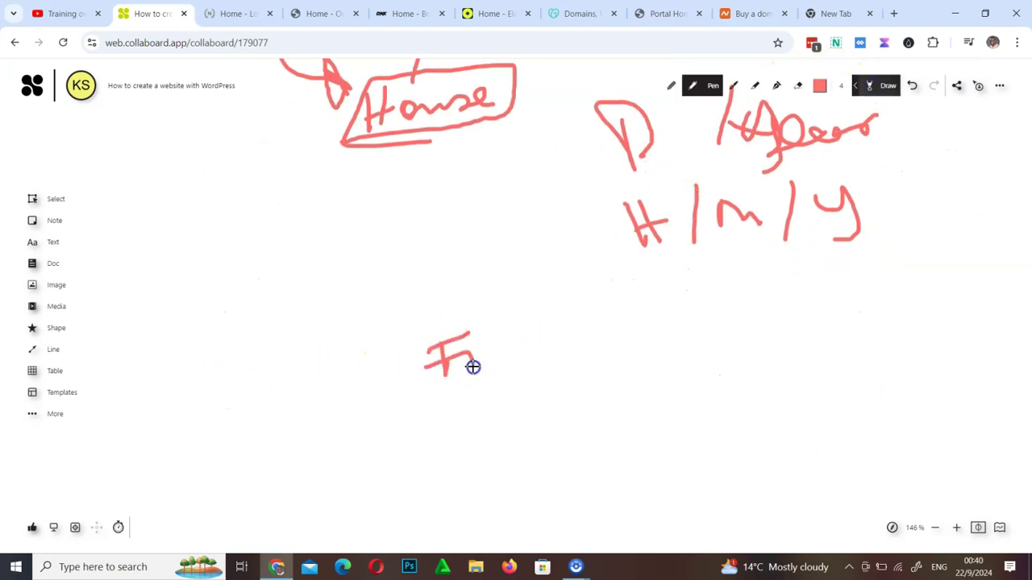
{"action": "left_click_drag", "start_coordinate": [547, 341], "coordinate": [551, 342]}
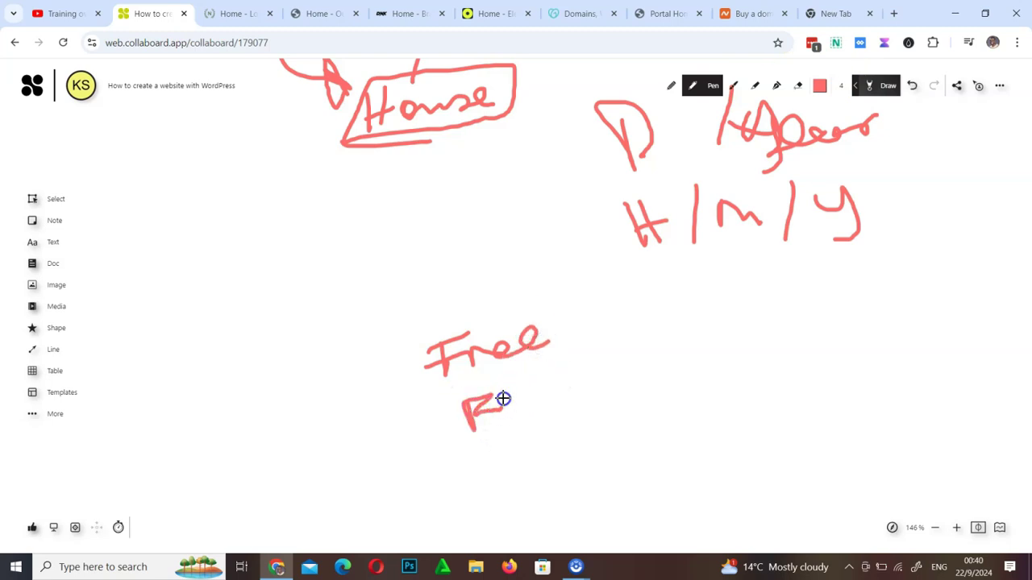
{"action": "left_click_drag", "start_coordinate": [548, 402], "coordinate": [573, 394]}
{"action": "left_click_drag", "start_coordinate": [556, 296], "coordinate": [605, 411]}
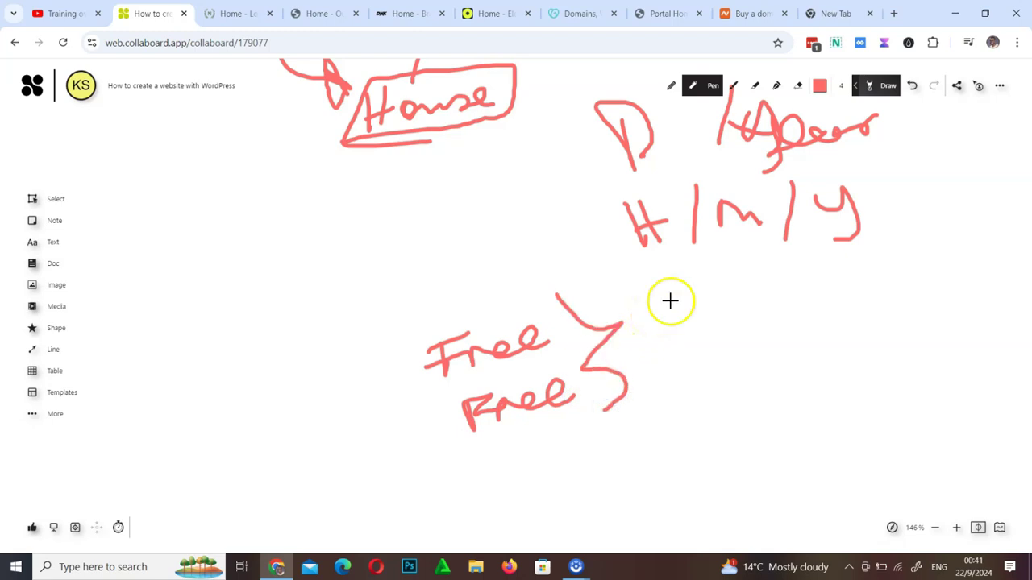
{"action": "mouse_move", "coordinate": [660, 289]}
{"action": "left_mouse_down"}
{"action": "mouse_move", "coordinate": [659, 323]}
{"action": "mouse_move", "coordinate": [832, 288]}
{"action": "left_mouse_up"}
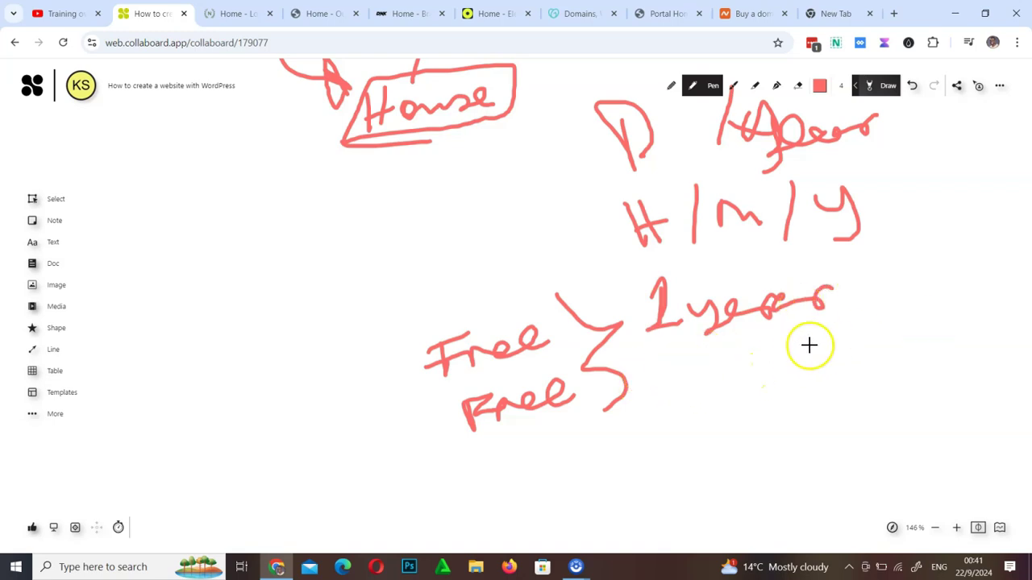
{"action": "mouse_move", "coordinate": [883, 270]}
{"action": "left_mouse_down"}
{"action": "mouse_move", "coordinate": [566, 277]}
{"action": "mouse_move", "coordinate": [399, 390]}
{"action": "mouse_move", "coordinate": [608, 451]}
{"action": "mouse_move", "coordinate": [876, 275]}
{"action": "left_mouse_up"}
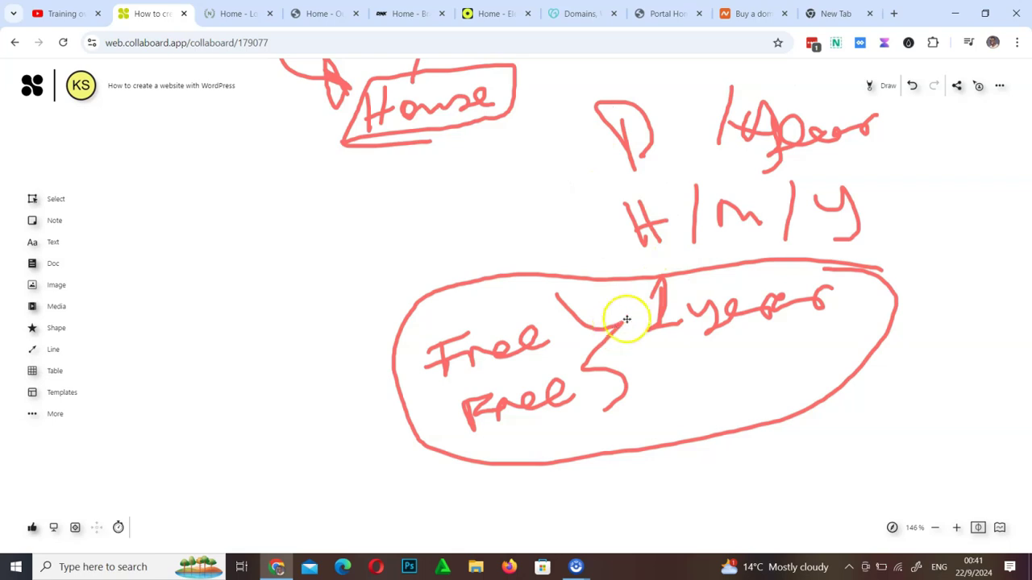
{"action": "left_click", "coordinate": [663, 13]}
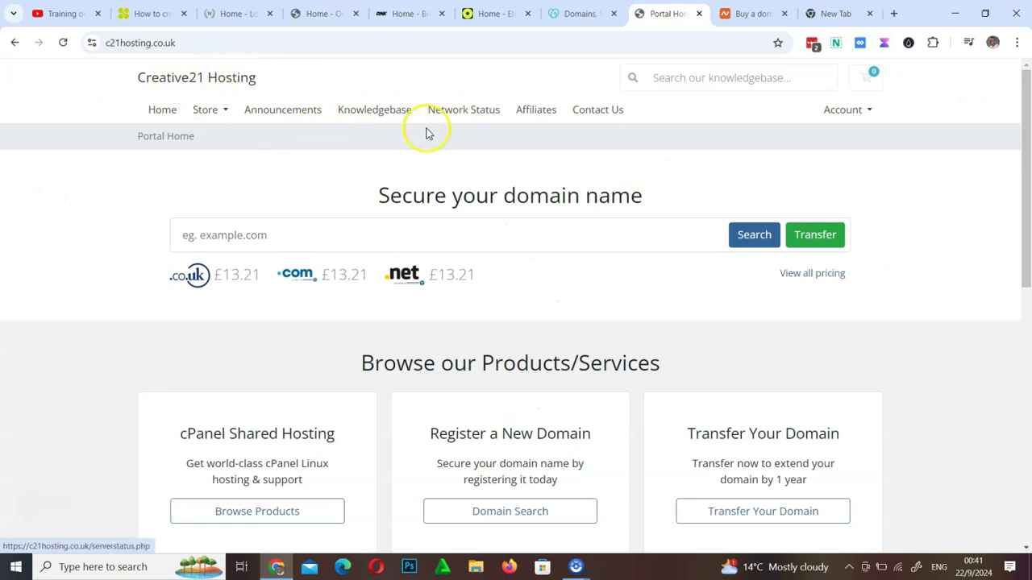
Search the Creative21 domain checker for the name kudakwashe
{"action": "left_click", "coordinate": [431, 238]}
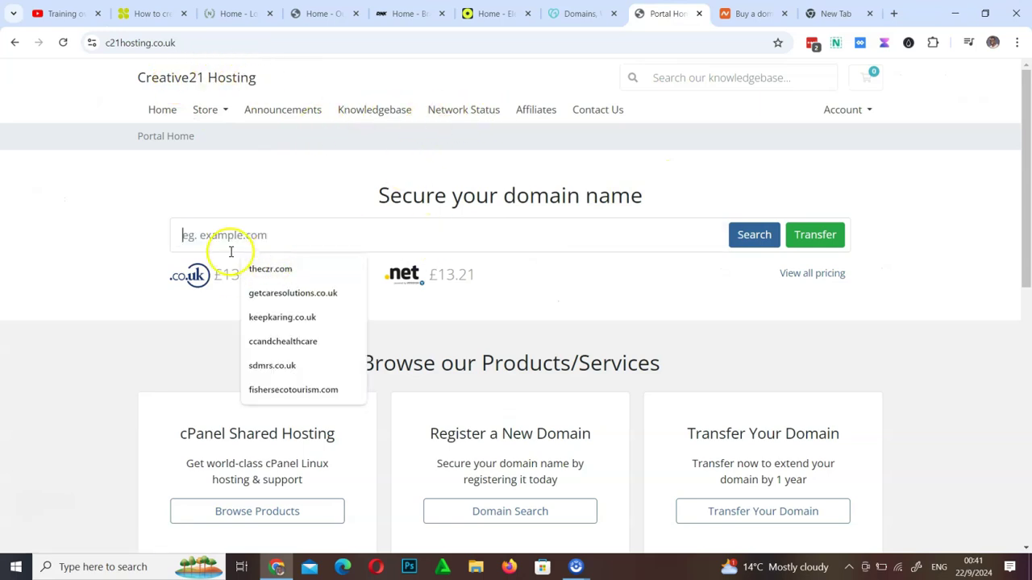
{"action": "left_click", "coordinate": [115, 273]}
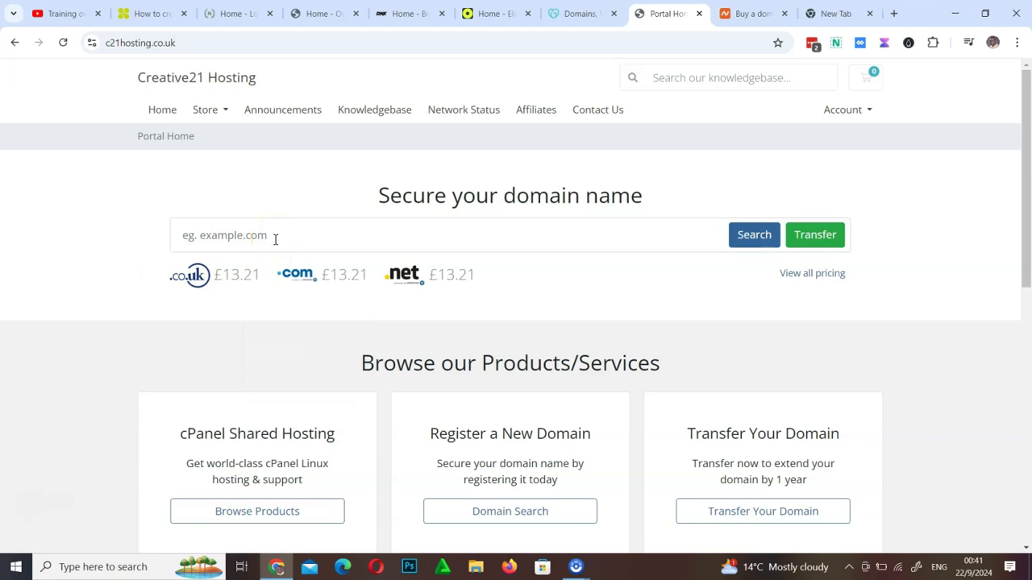
{"action": "left_click", "coordinate": [273, 236]}
{"action": "type", "text": "kudaka"}
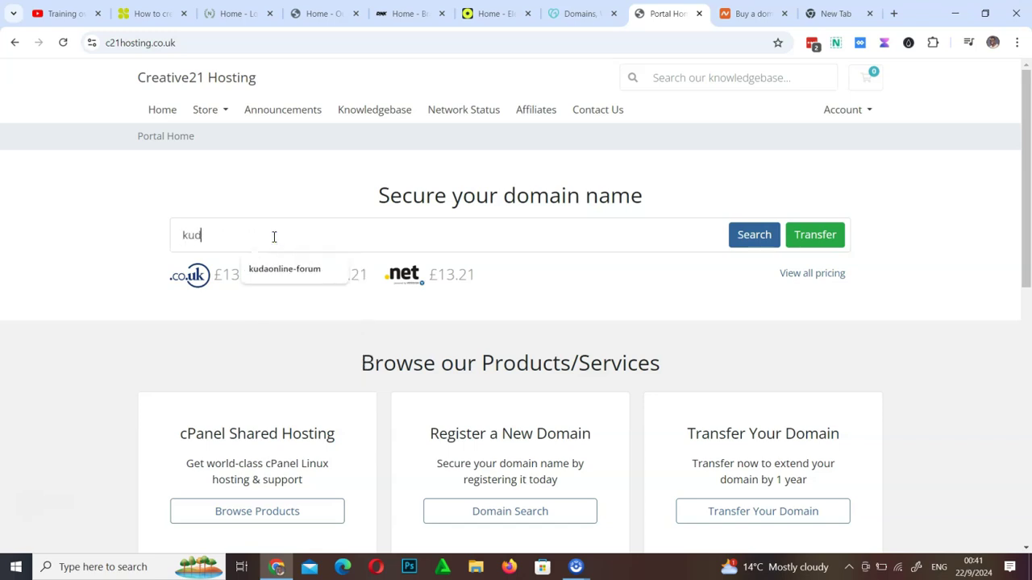
{"action": "key", "text": "BackSpace"}
{"action": "type", "text": "kwashe.com"}
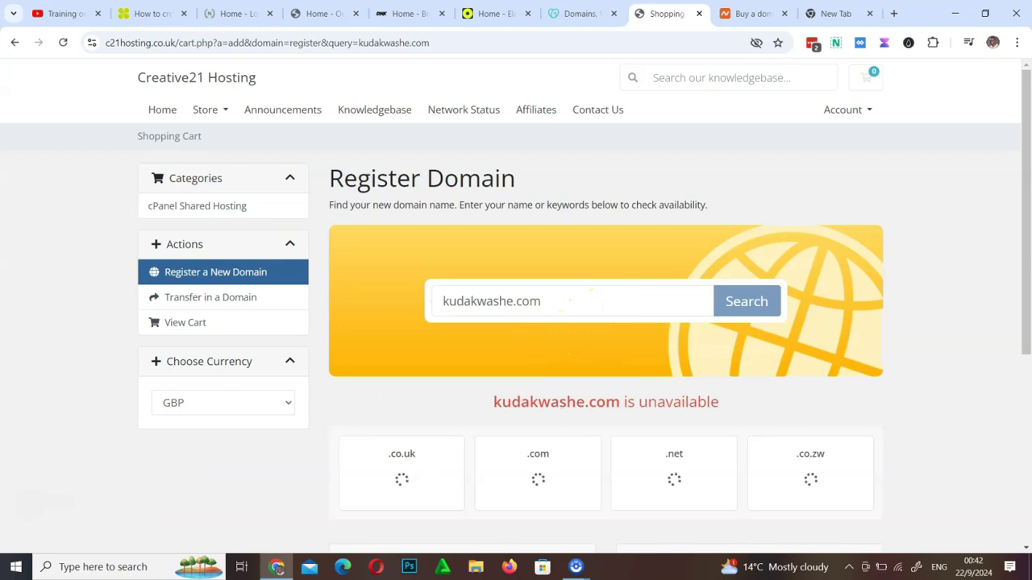
{"action": "scroll", "coordinate": [574, 410], "scroll_direction": "down", "scroll_amount": 4}
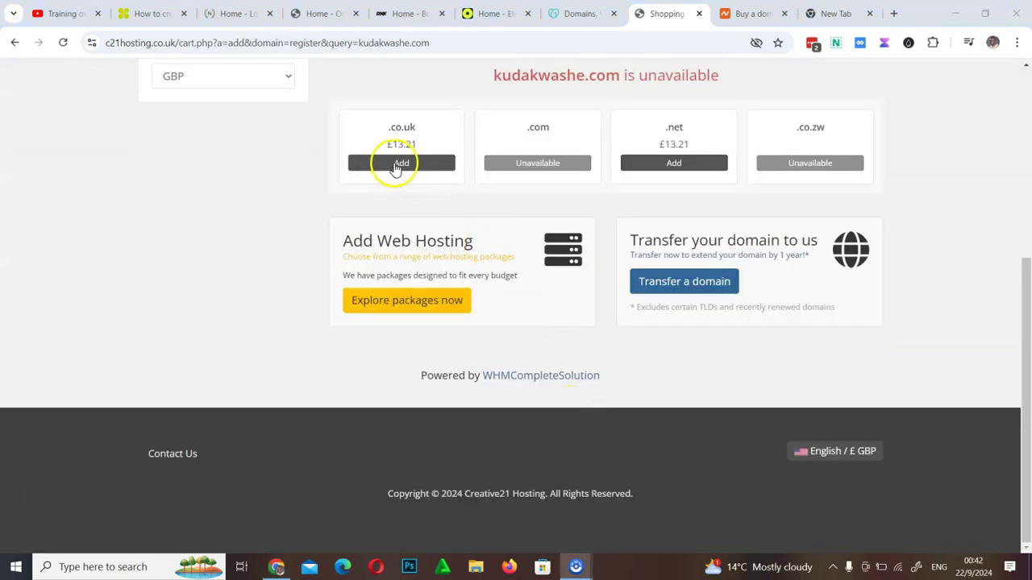
{"action": "left_click_drag", "start_coordinate": [1022, 294], "coordinate": [1022, 246]}
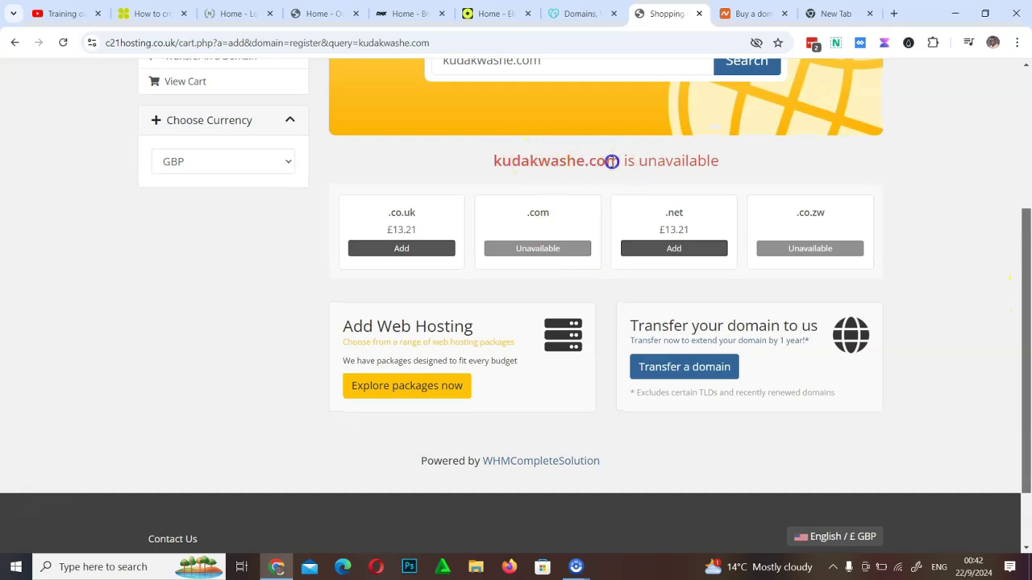
Compare the .com, .co.uk, .net and .co.zw results, add kudakwashe.co.uk and check out
{"action": "left_click_drag", "start_coordinate": [587, 162], "coordinate": [621, 161]}
{"action": "left_click_drag", "start_coordinate": [385, 212], "coordinate": [418, 211]}
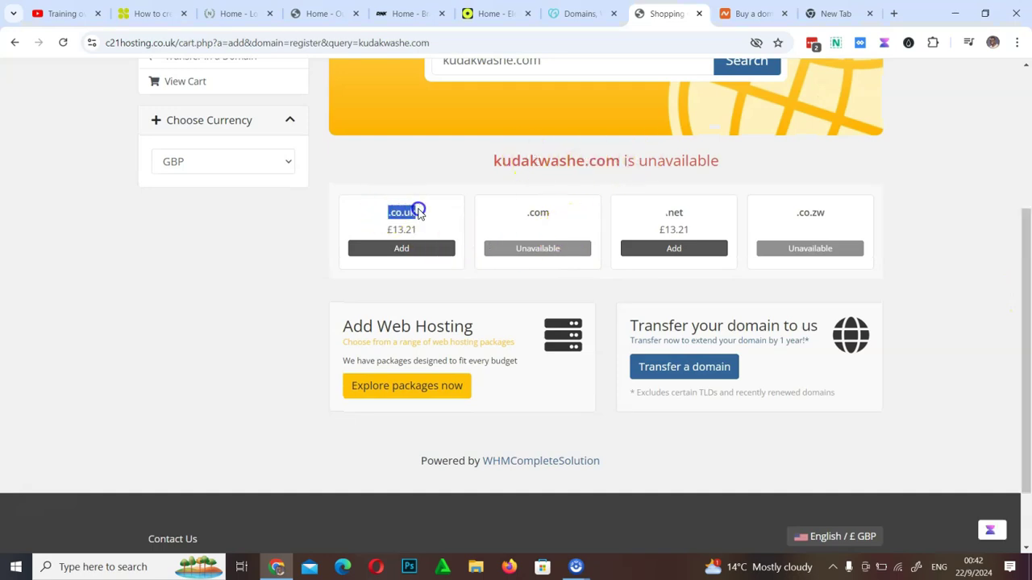
{"action": "left_click_drag", "start_coordinate": [666, 212], "coordinate": [703, 210]}
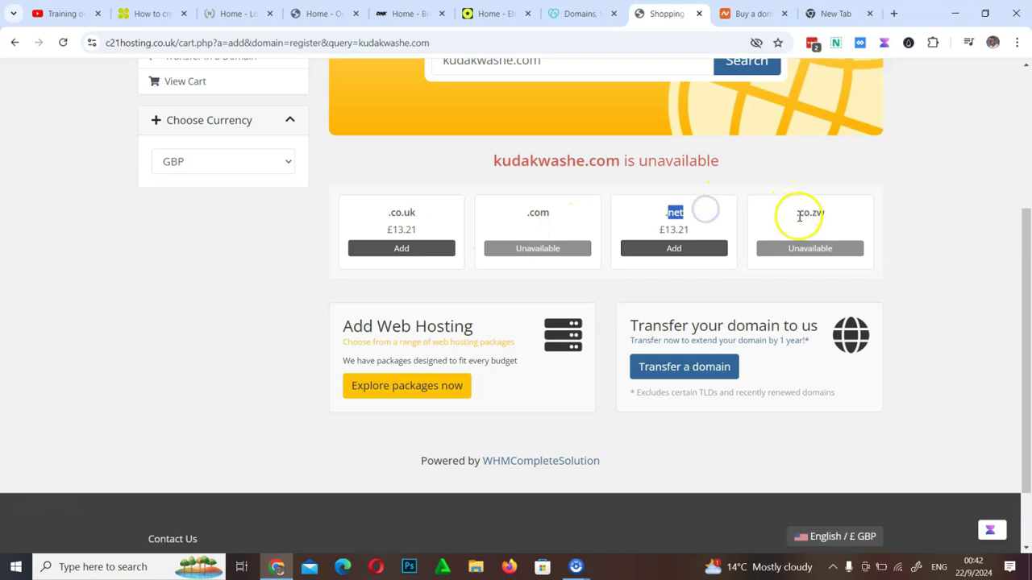
{"action": "left_click_drag", "start_coordinate": [797, 213], "coordinate": [826, 217]}
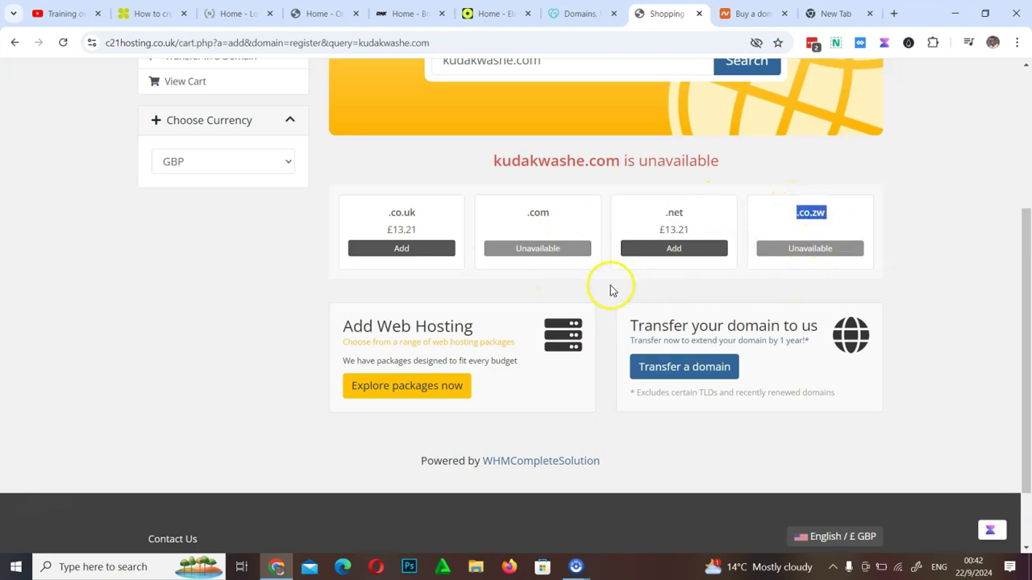
{"action": "left_click", "coordinate": [395, 250]}
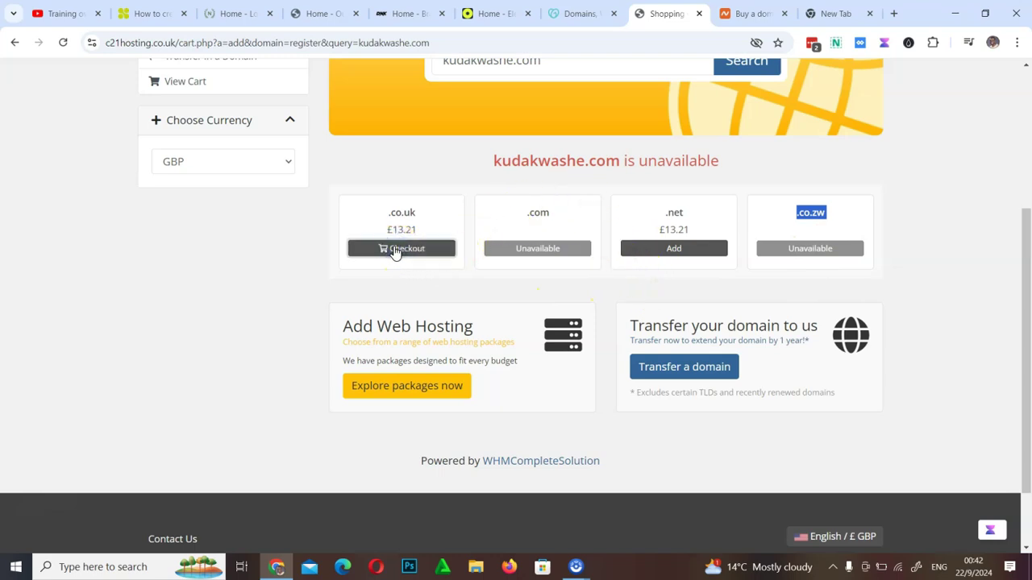
{"action": "left_click", "coordinate": [410, 249]}
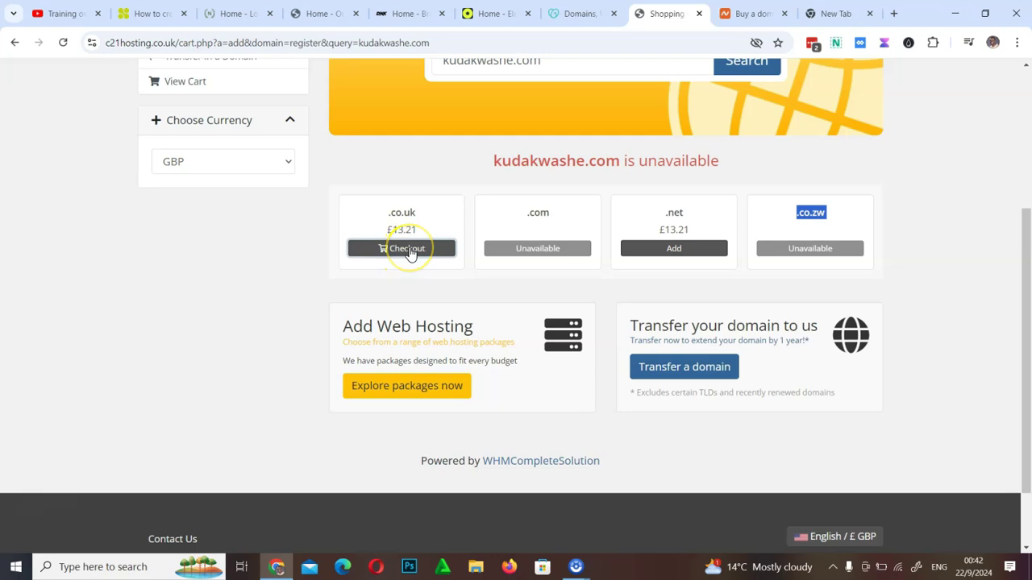
{"action": "left_click", "coordinate": [409, 250]}
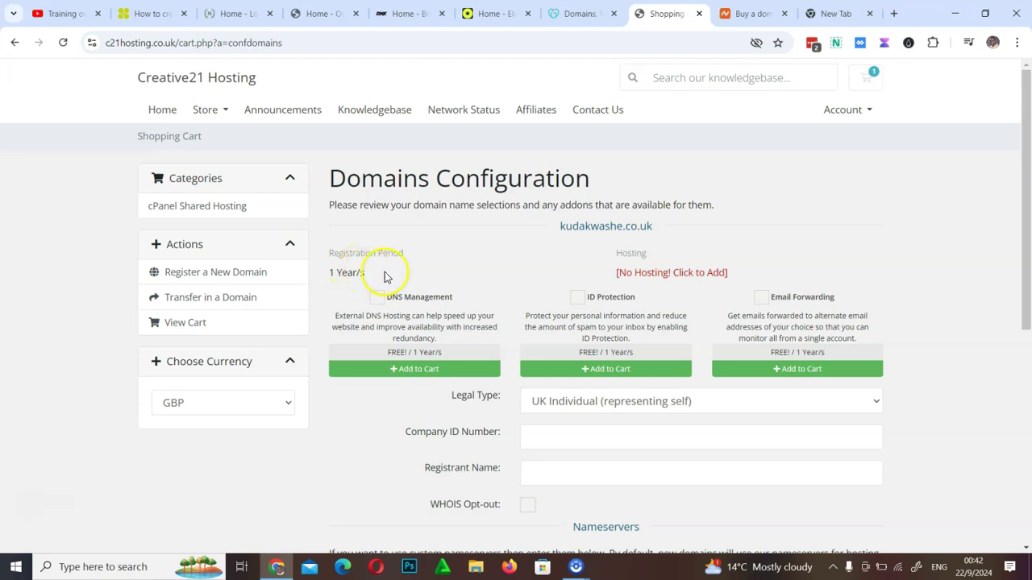
Order the Basic cPanel Shared Hosting plan for kudakwashe.co.uk, then switch to the GoDaddy tab
{"action": "left_click", "coordinate": [669, 279]}
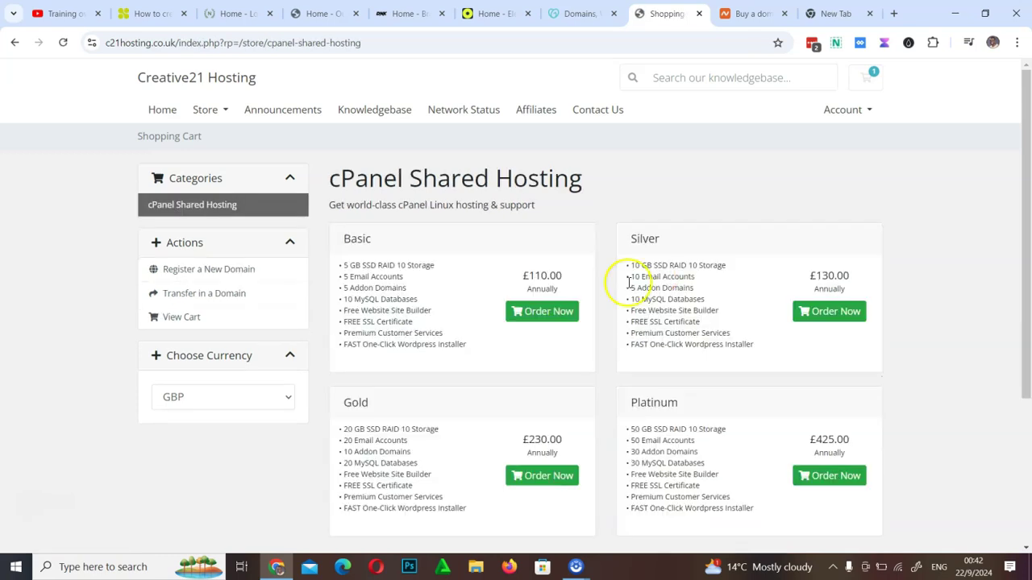
{"action": "left_click", "coordinate": [549, 321]}
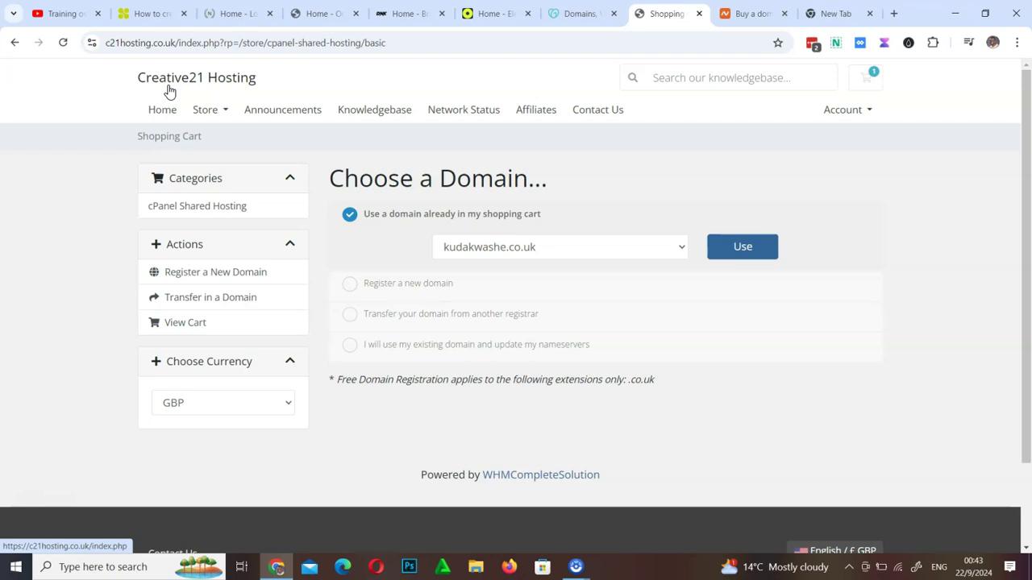
{"action": "left_click", "coordinate": [575, 14]}
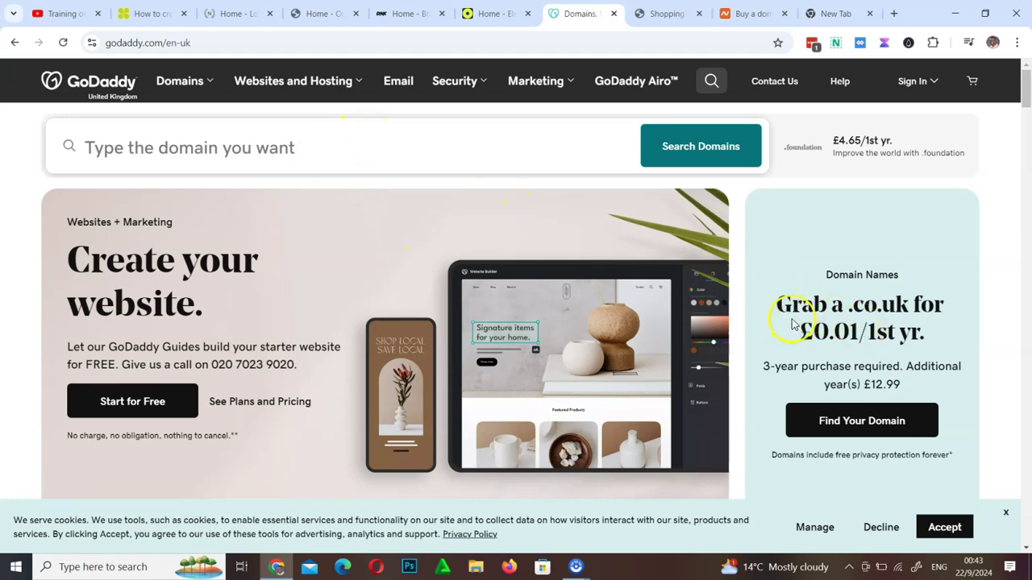
Highlight GoDaddy's .co.uk prices: £0.01 for the first year and £12.99 yearly renewal
{"action": "left_click_drag", "start_coordinate": [877, 327], "coordinate": [861, 331]}
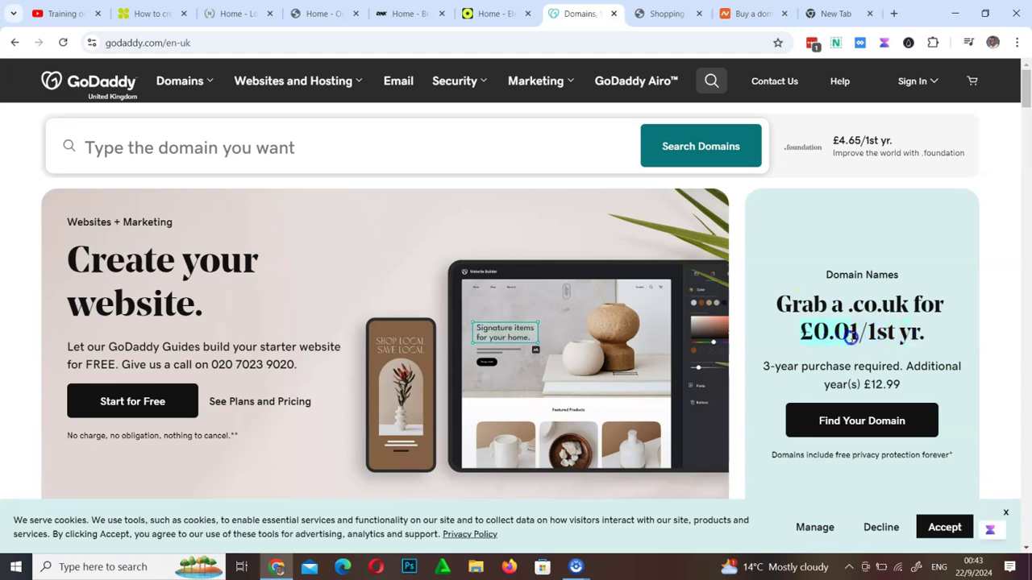
{"action": "left_click", "coordinate": [849, 393]}
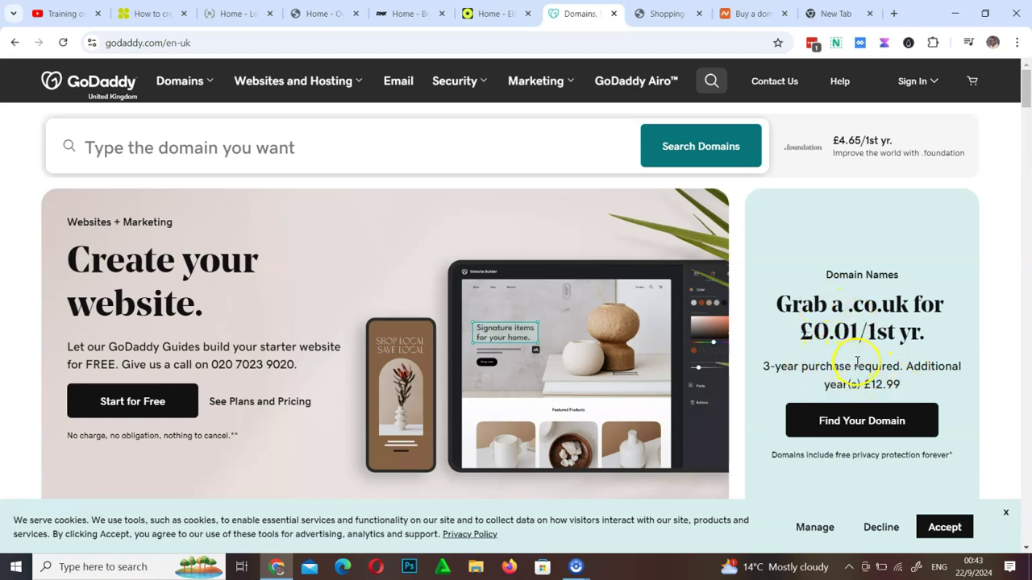
{"action": "left_click_drag", "start_coordinate": [857, 384], "coordinate": [893, 384]}
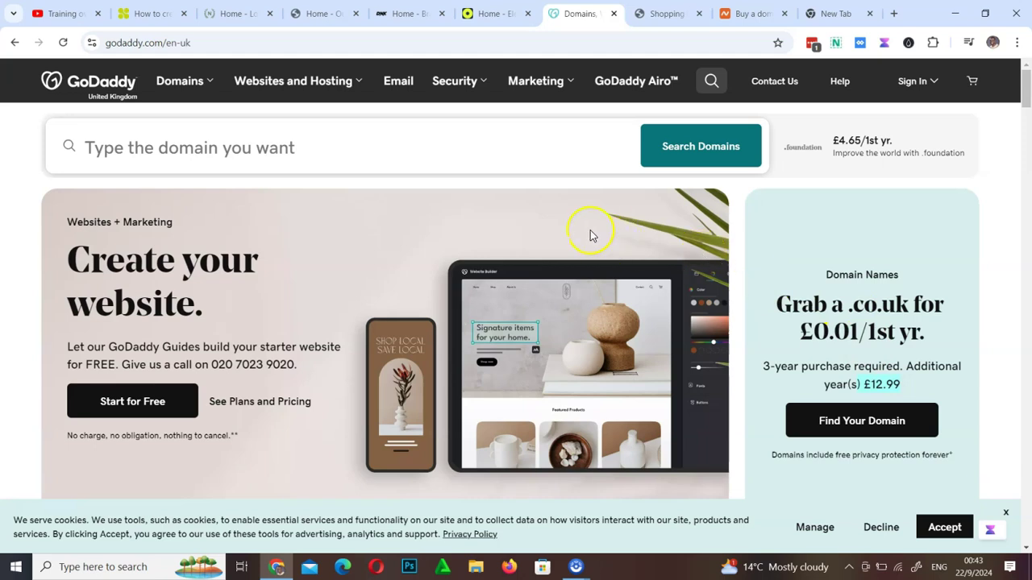
{"action": "left_click", "coordinate": [738, 13]}
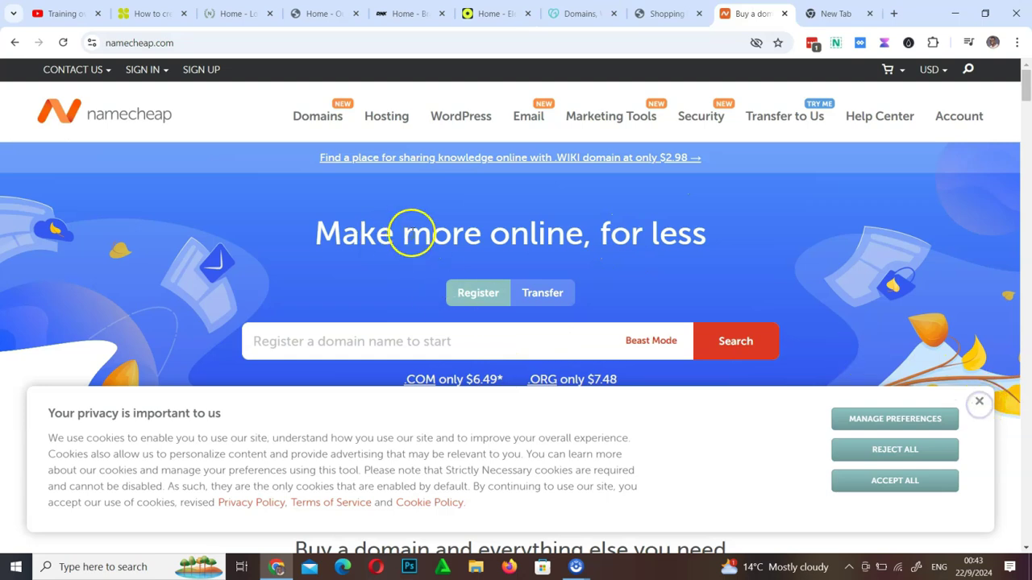
Dismiss Namecheap's cookie notice and browse its top deals, such as .CLUB at $1.98/yr
{"action": "left_click", "coordinate": [979, 402]}
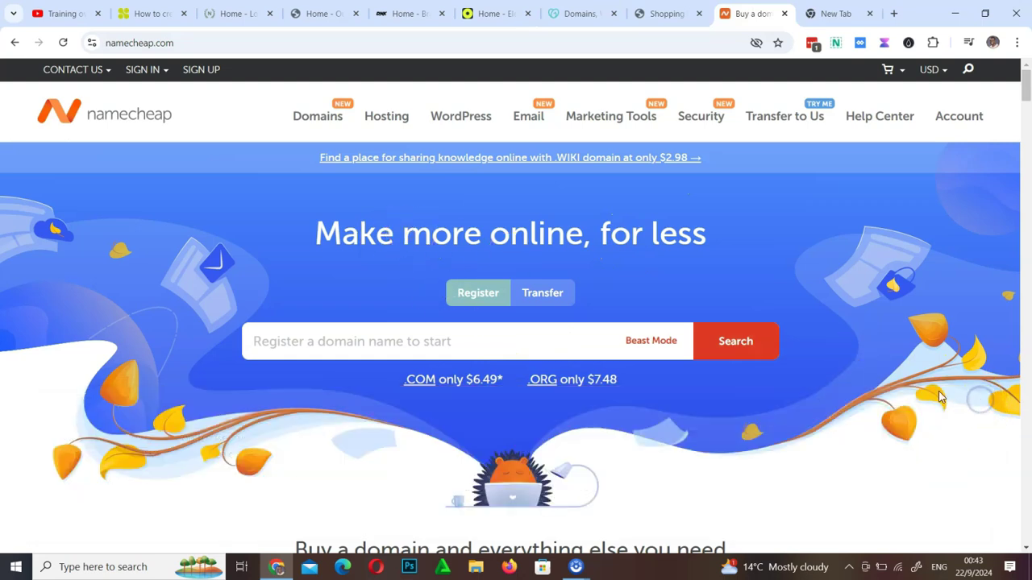
{"action": "left_click", "coordinate": [452, 342]}
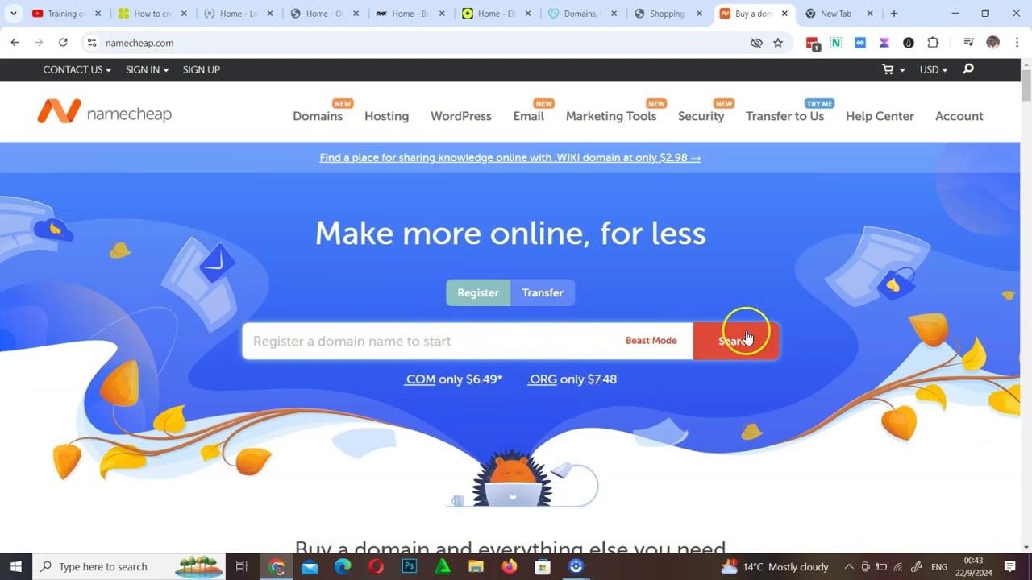
{"action": "scroll", "coordinate": [677, 403], "scroll_direction": "down", "scroll_amount": 8}
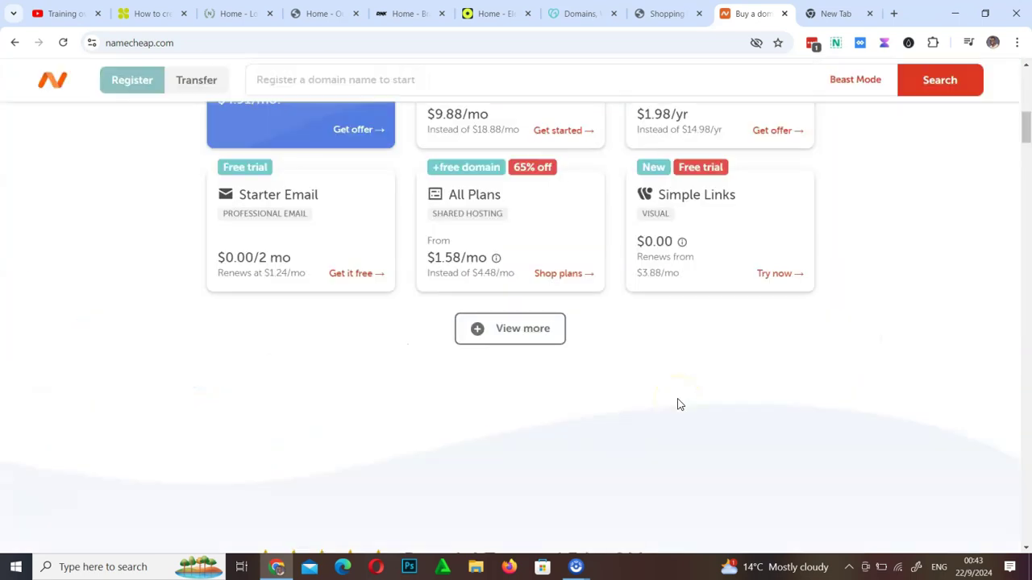
{"action": "scroll", "coordinate": [677, 405], "scroll_direction": "up", "scroll_amount": 4}
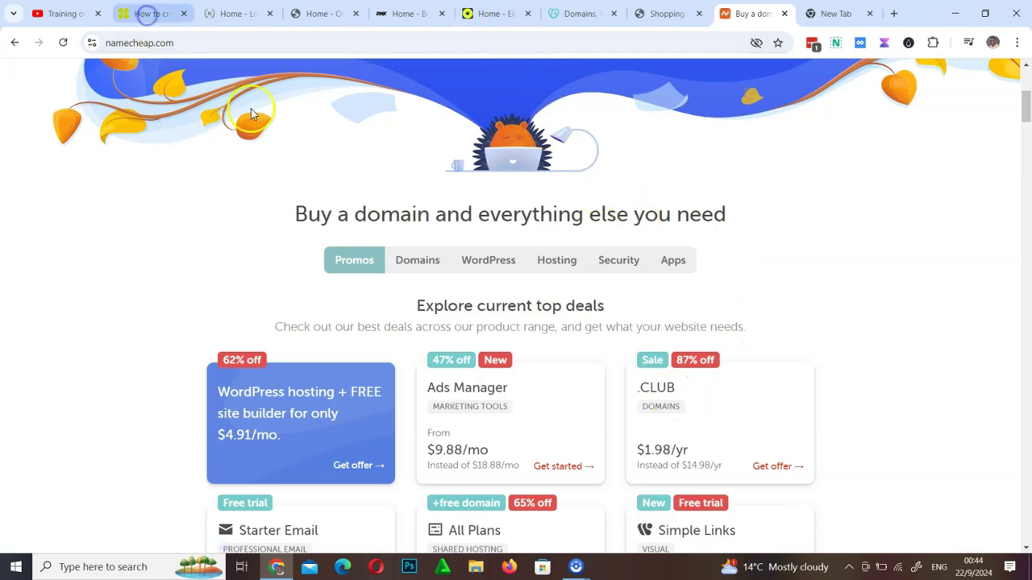
{"action": "left_click", "coordinate": [145, 13]}
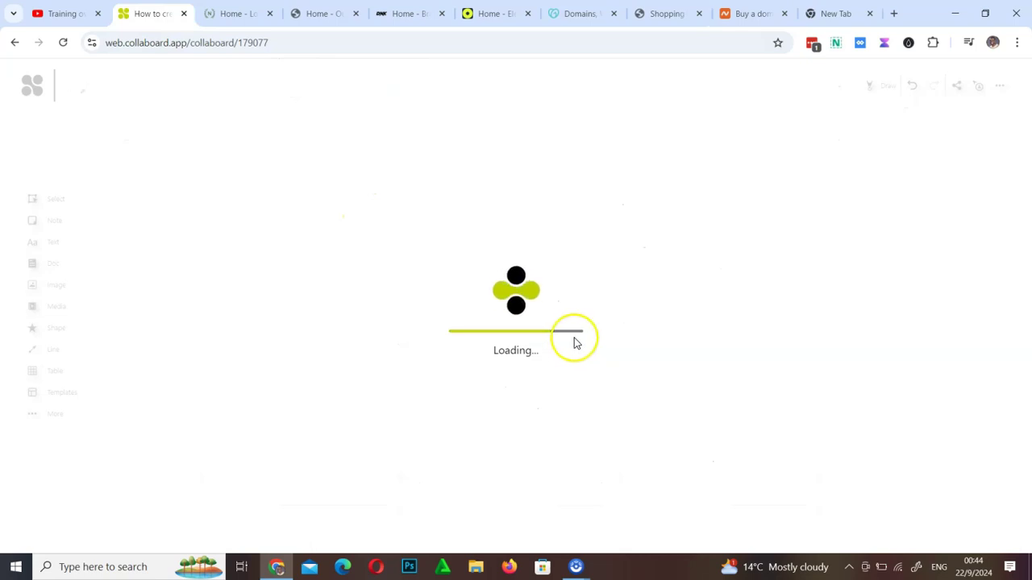
Enable freehand drawing on the WordPress board and paint a grey soft-brush stroke
{"action": "mouse_move", "coordinate": [446, 224]}
{"action": "left_mouse_down"}
{"action": "mouse_move", "coordinate": [610, 385]}
{"action": "mouse_move", "coordinate": [668, 472]}
{"action": "mouse_move", "coordinate": [463, 532]}
{"action": "mouse_move", "coordinate": [398, 520]}
{"action": "mouse_move", "coordinate": [346, 482]}
{"action": "left_mouse_up"}
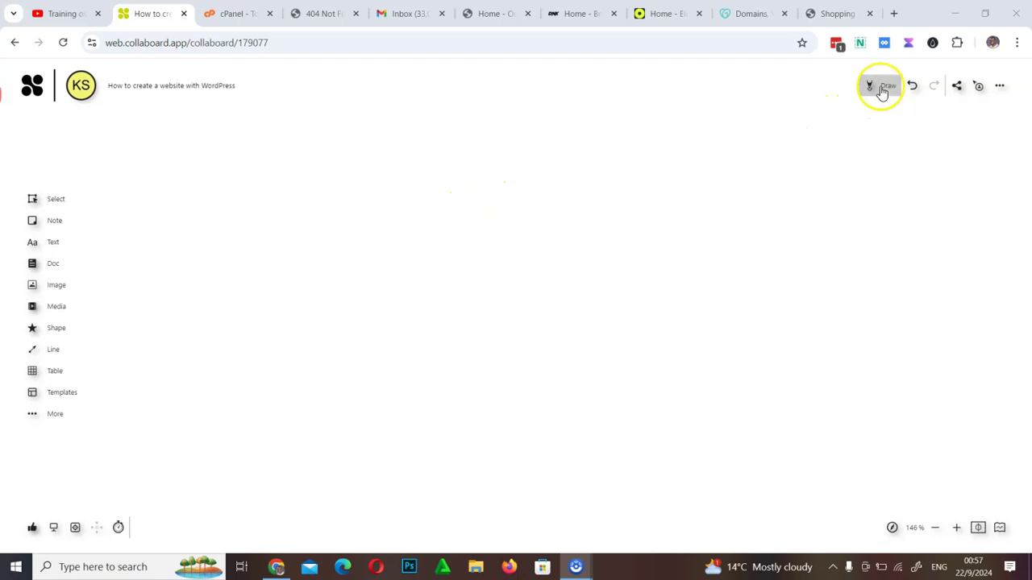
{"action": "left_click", "coordinate": [881, 87]}
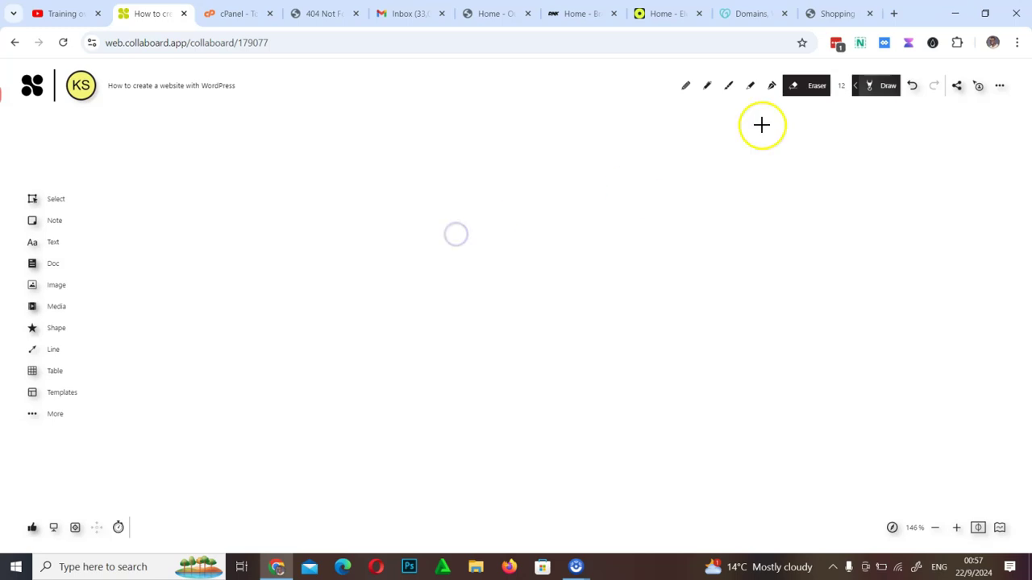
{"action": "left_click", "coordinate": [883, 85]}
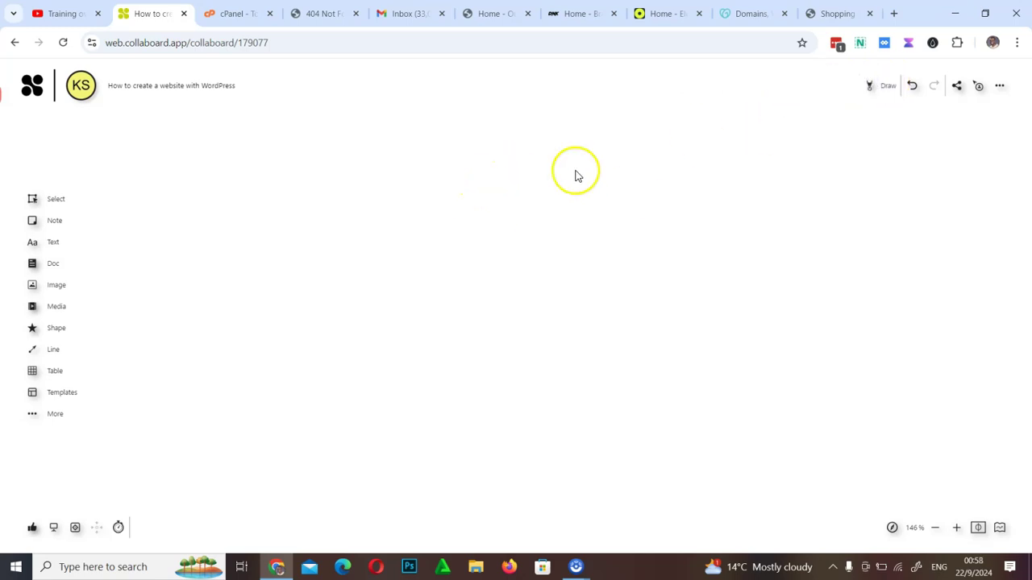
{"action": "left_click", "coordinate": [877, 85]}
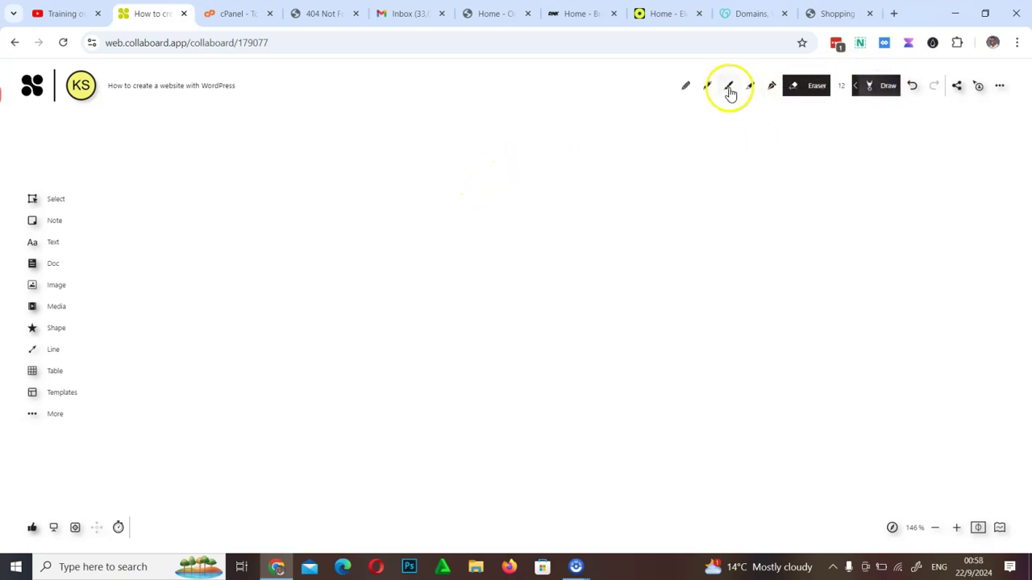
{"action": "left_click", "coordinate": [728, 85]}
{"action": "mouse_move", "coordinate": [445, 188]}
{"action": "left_mouse_down"}
{"action": "mouse_move", "coordinate": [424, 187]}
{"action": "mouse_move", "coordinate": [432, 219]}
{"action": "left_mouse_up"}
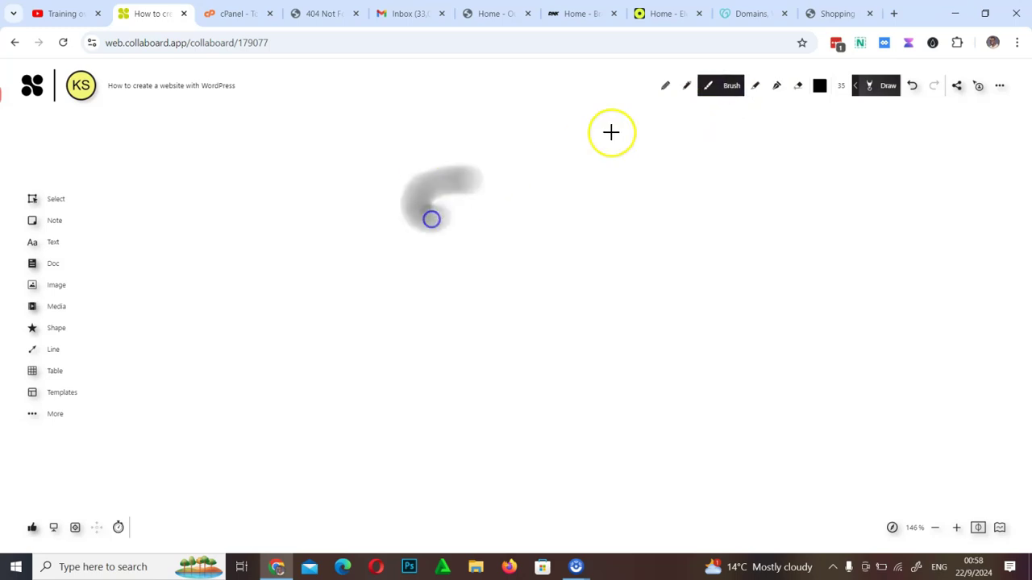
With the fine pen, handwrite 'Client portal' and 'Control panel' below it
{"action": "left_click", "coordinate": [686, 85]}
{"action": "mouse_move", "coordinate": [524, 200]}
{"action": "left_mouse_down"}
{"action": "mouse_move", "coordinate": [523, 235]}
{"action": "mouse_move", "coordinate": [675, 233]}
{"action": "mouse_move", "coordinate": [691, 204]}
{"action": "left_mouse_up"}
{"action": "left_click", "coordinate": [569, 207]}
{"action": "mouse_move", "coordinate": [755, 202]}
{"action": "left_mouse_down"}
{"action": "mouse_move", "coordinate": [830, 215]}
{"action": "mouse_move", "coordinate": [920, 191]}
{"action": "left_mouse_up"}
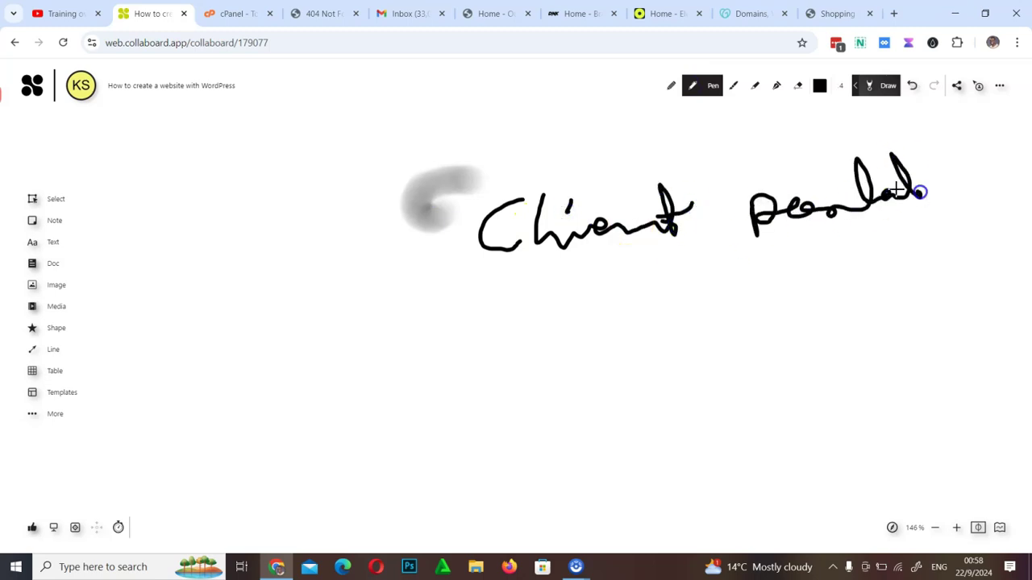
{"action": "mouse_move", "coordinate": [507, 332]}
{"action": "left_mouse_down"}
{"action": "mouse_move", "coordinate": [479, 350]}
{"action": "mouse_move", "coordinate": [562, 386]}
{"action": "mouse_move", "coordinate": [678, 366]}
{"action": "mouse_move", "coordinate": [707, 341]}
{"action": "mouse_move", "coordinate": [737, 356]}
{"action": "left_mouse_up"}
{"action": "left_click_drag", "start_coordinate": [814, 341], "coordinate": [864, 330]}
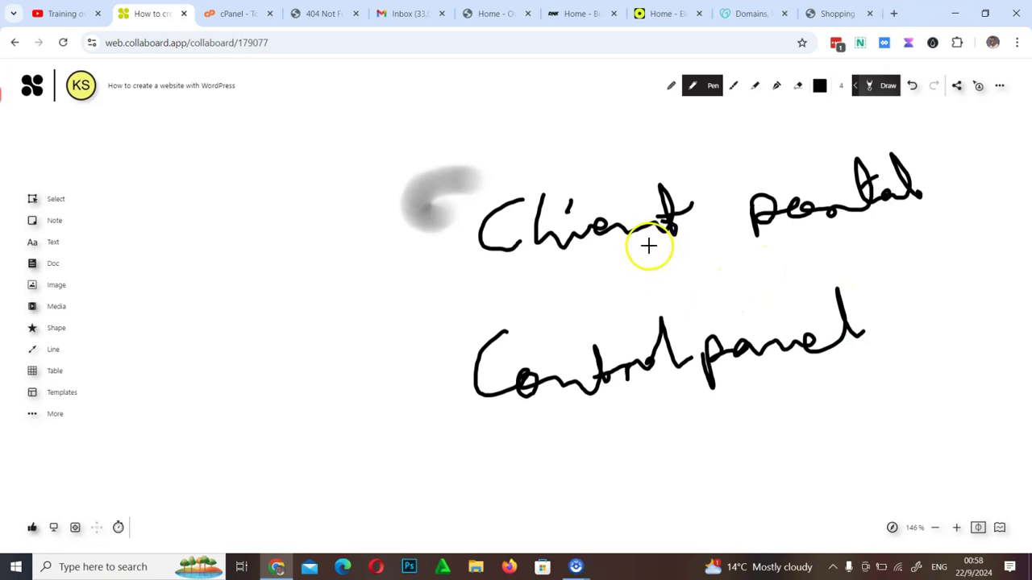
Add a plus sign between the two phrases and encircle them with an oval
{"action": "mouse_move", "coordinate": [651, 242]}
{"action": "left_mouse_down"}
{"action": "mouse_move", "coordinate": [658, 287]}
{"action": "mouse_move", "coordinate": [705, 263]}
{"action": "left_mouse_up"}
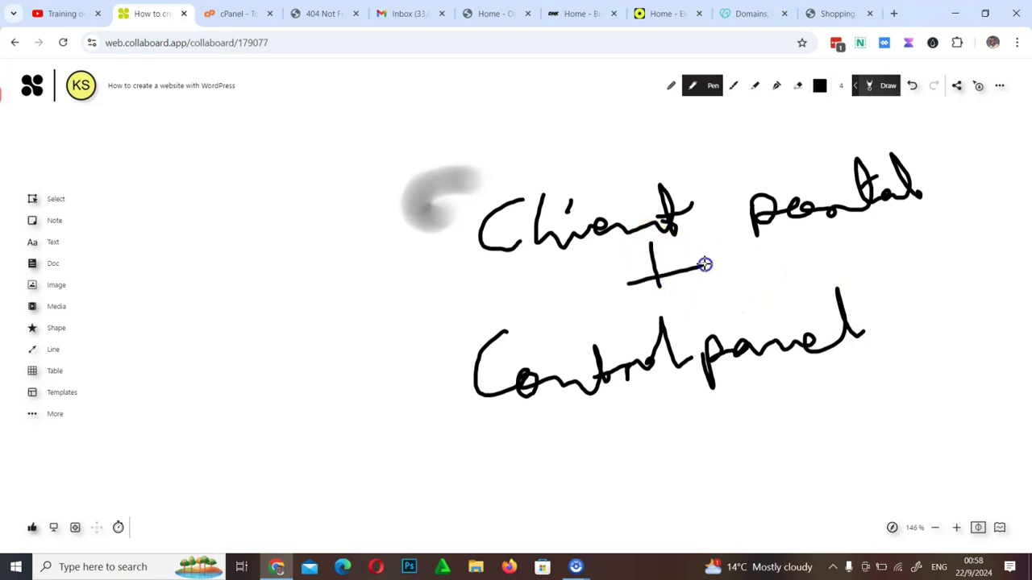
{"action": "left_click_drag", "start_coordinate": [650, 246], "coordinate": [666, 297]}
{"action": "left_click_drag", "start_coordinate": [532, 174], "coordinate": [544, 172]}
{"action": "mouse_move", "coordinate": [463, 213]}
{"action": "left_mouse_down"}
{"action": "mouse_move", "coordinate": [637, 465]}
{"action": "mouse_move", "coordinate": [959, 180]}
{"action": "mouse_move", "coordinate": [682, 134]}
{"action": "mouse_move", "coordinate": [525, 179]}
{"action": "left_mouse_up"}
Draw an arrow leftward from the oval and handwrite a label at its end
{"action": "left_click_drag", "start_coordinate": [479, 232], "coordinate": [336, 228]}
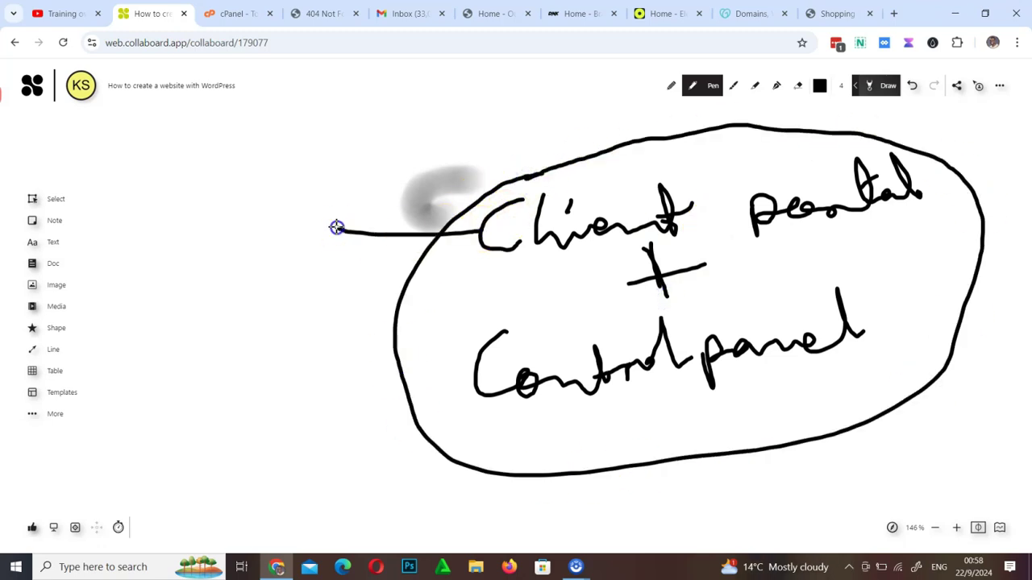
{"action": "left_click_drag", "start_coordinate": [367, 196], "coordinate": [347, 246]}
{"action": "mouse_move", "coordinate": [221, 191]}
{"action": "left_mouse_down"}
{"action": "mouse_move", "coordinate": [240, 224]}
{"action": "mouse_move", "coordinate": [294, 222]}
{"action": "mouse_move", "coordinate": [349, 177]}
{"action": "mouse_move", "coordinate": [419, 194]}
{"action": "left_mouse_up"}
{"action": "left_click_drag", "start_coordinate": [293, 174], "coordinate": [295, 186]}
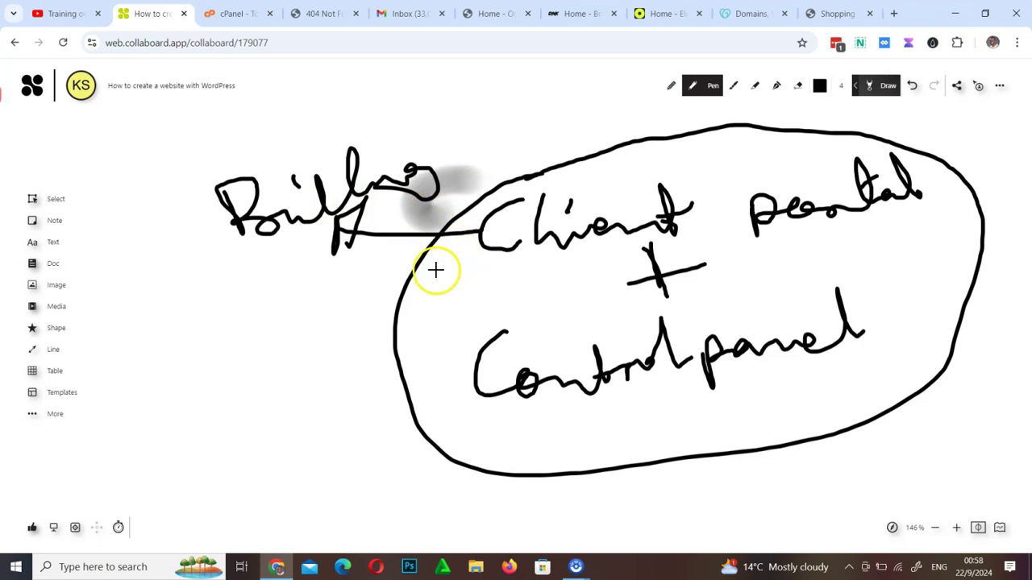
Underline Control panel and add a lower-left arrow with its own underlined label
{"action": "mouse_move", "coordinate": [507, 412]}
{"action": "left_mouse_down"}
{"action": "mouse_move", "coordinate": [856, 369]}
{"action": "mouse_move", "coordinate": [821, 373]}
{"action": "left_mouse_up"}
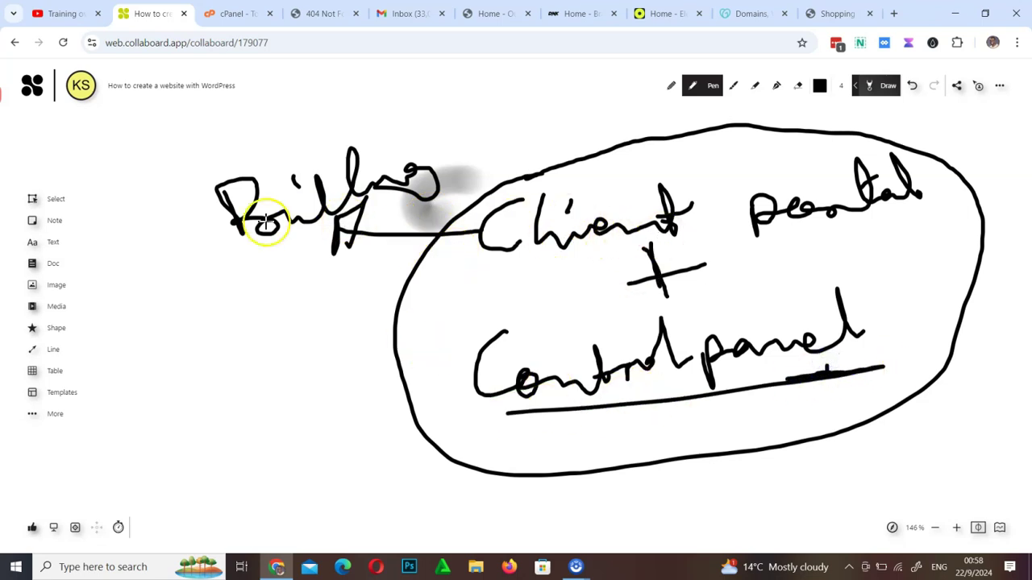
{"action": "mouse_move", "coordinate": [466, 386]}
{"action": "left_mouse_down"}
{"action": "mouse_move", "coordinate": [384, 400]}
{"action": "mouse_move", "coordinate": [311, 392]}
{"action": "mouse_move", "coordinate": [326, 383]}
{"action": "mouse_move", "coordinate": [309, 428]}
{"action": "left_mouse_up"}
{"action": "mouse_move", "coordinate": [206, 378]}
{"action": "left_mouse_down"}
{"action": "mouse_move", "coordinate": [334, 350]}
{"action": "mouse_move", "coordinate": [376, 353]}
{"action": "left_mouse_up"}
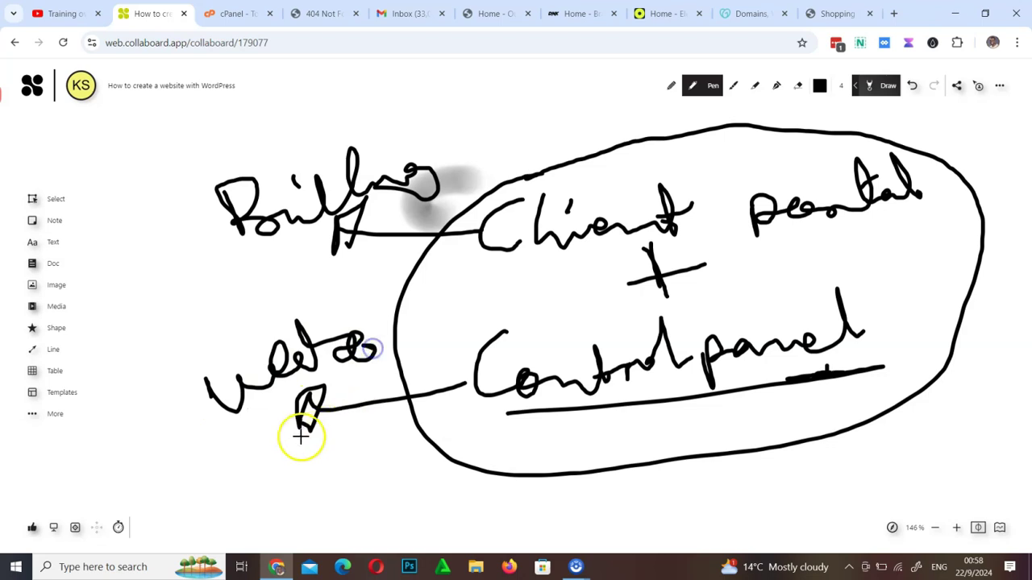
{"action": "left_click_drag", "start_coordinate": [300, 433], "coordinate": [815, 430]}
Touch up the underlines beneath Client and Control panel
{"action": "left_click_drag", "start_coordinate": [813, 392], "coordinate": [813, 393]}
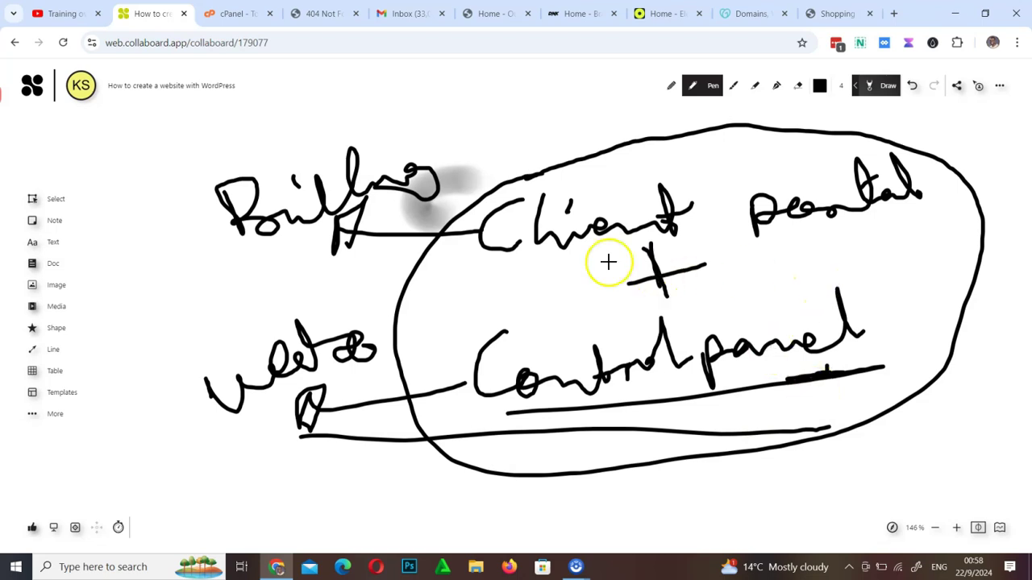
{"action": "left_click_drag", "start_coordinate": [512, 258], "coordinate": [797, 216]}
{"action": "left_click_drag", "start_coordinate": [601, 387], "coordinate": [641, 387]}
{"action": "left_click", "coordinate": [233, 14]}
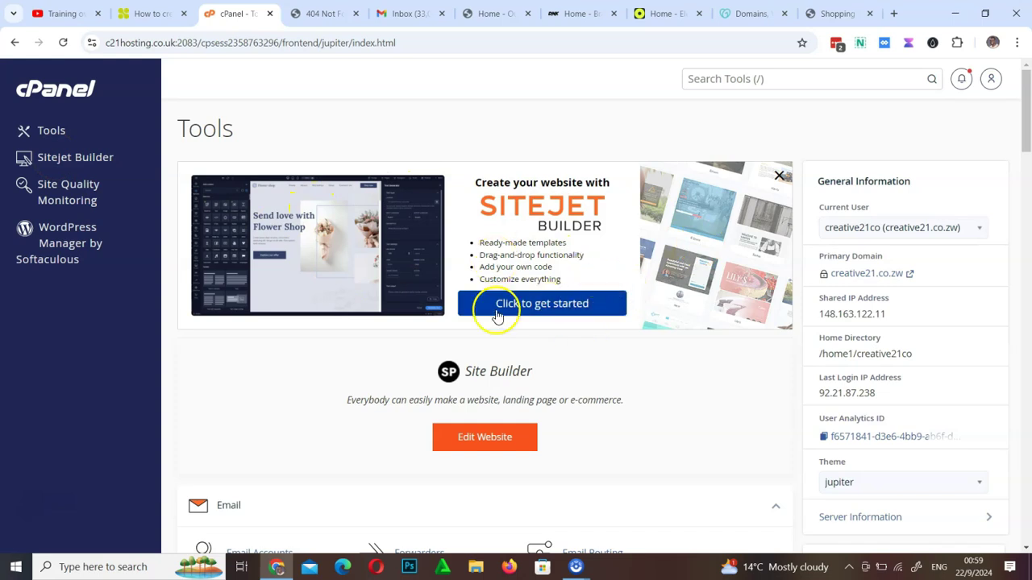
{"action": "left_click", "coordinate": [550, 314]}
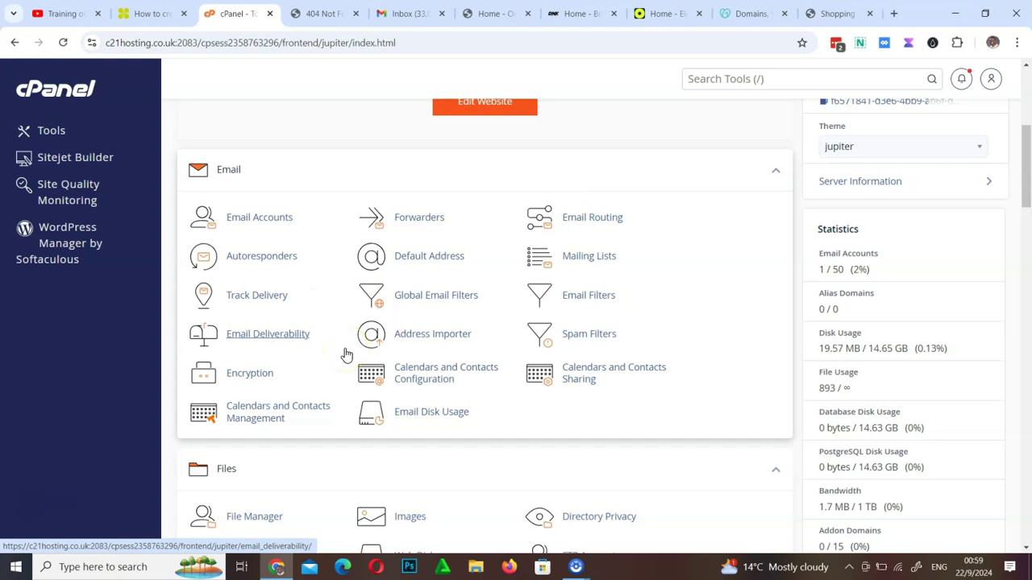
{"action": "scroll", "coordinate": [403, 395], "scroll_direction": "down", "scroll_amount": 4}
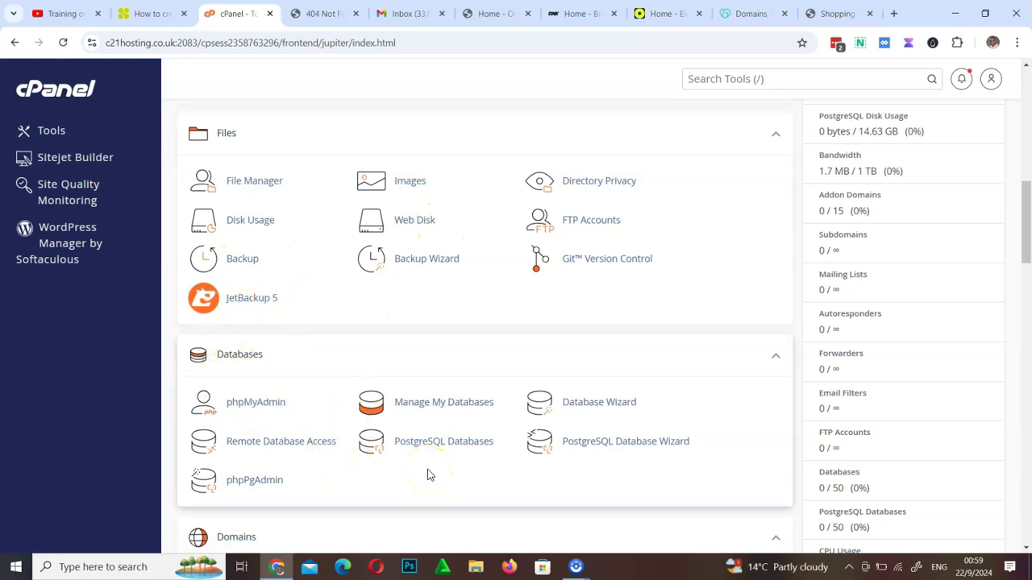
{"action": "scroll", "coordinate": [428, 475], "scroll_direction": "down", "scroll_amount": 4}
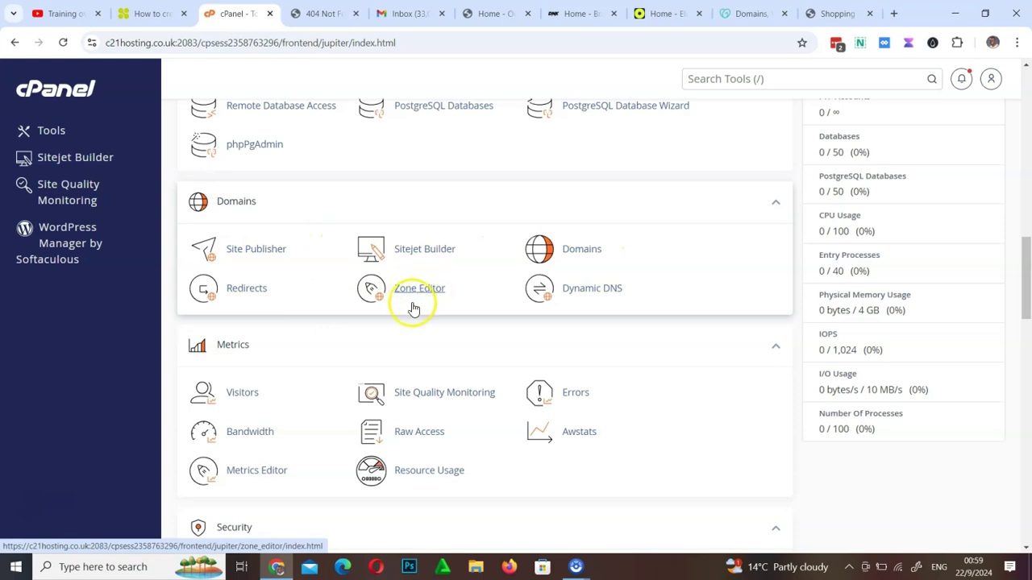
{"action": "left_click", "coordinate": [413, 446]}
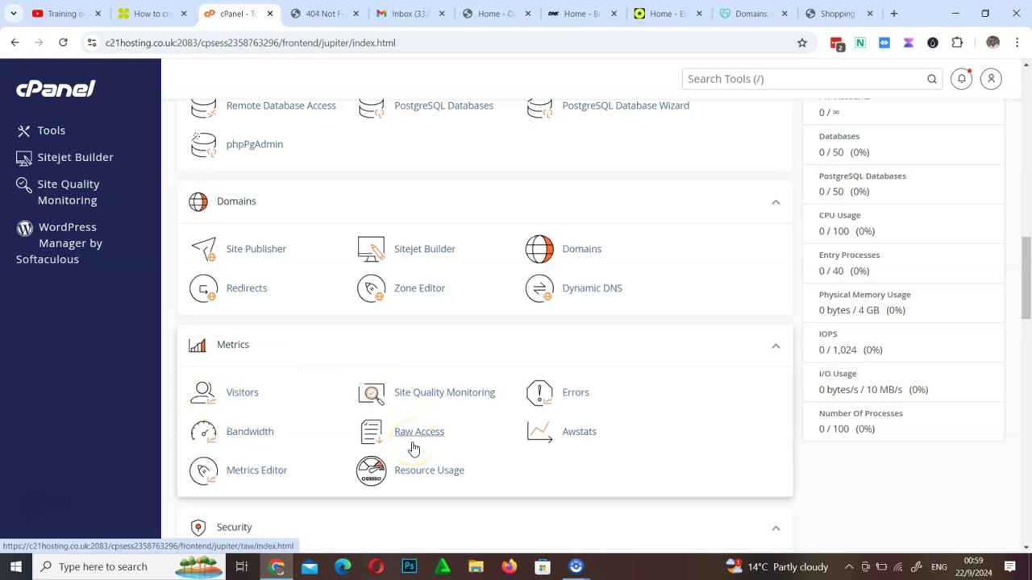
{"action": "scroll", "coordinate": [414, 449], "scroll_direction": "down", "scroll_amount": 4}
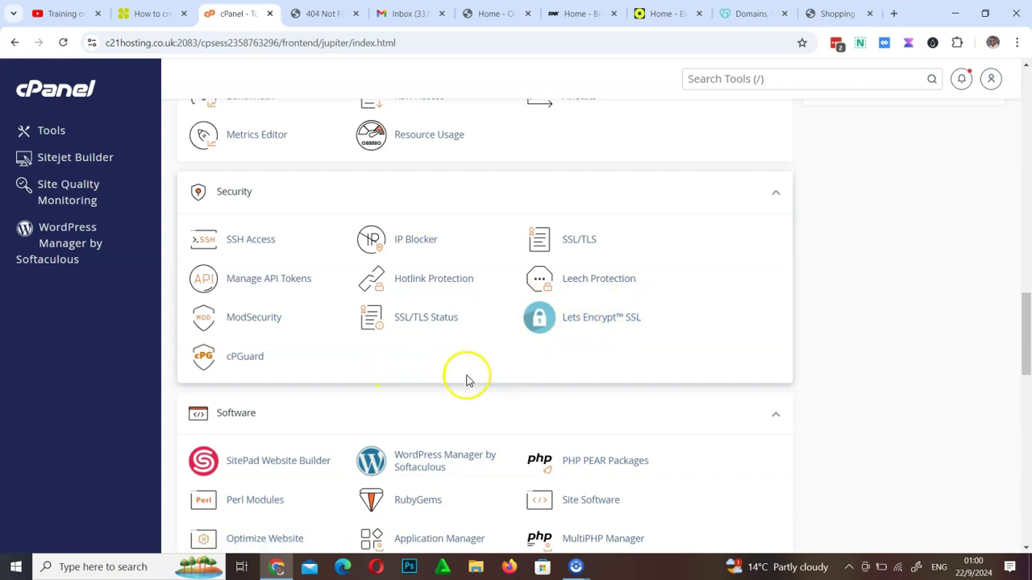
{"action": "scroll", "coordinate": [471, 382], "scroll_direction": "down", "scroll_amount": 4}
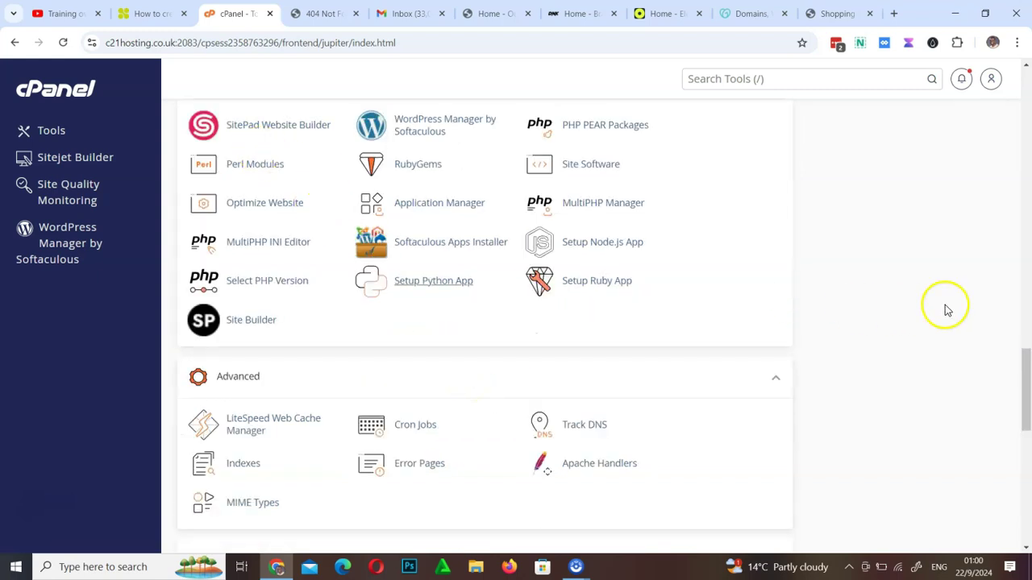
{"action": "left_click_drag", "start_coordinate": [1029, 379], "coordinate": [1028, 358]}
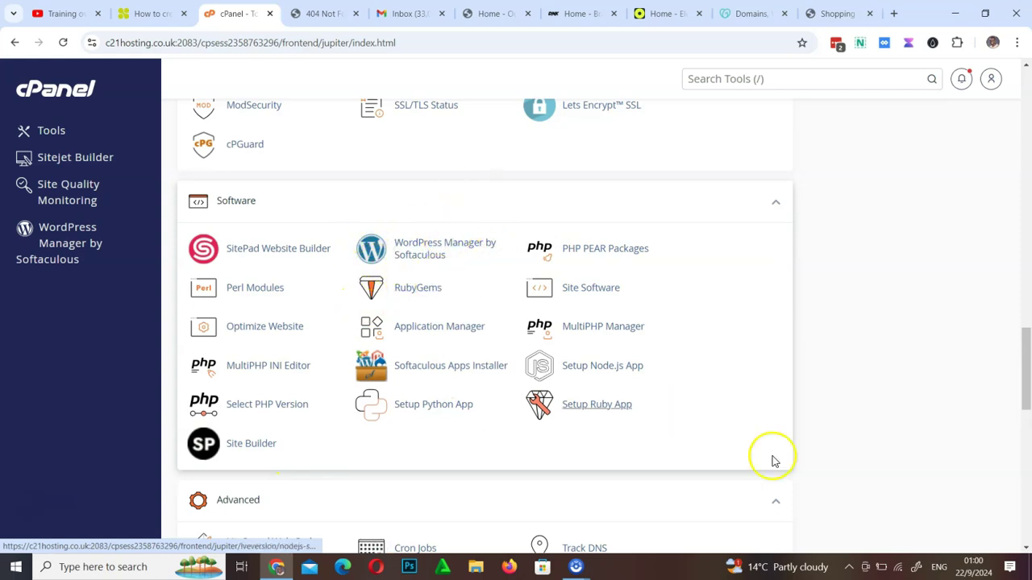
{"action": "left_click_drag", "start_coordinate": [1022, 389], "coordinate": [1029, 426]}
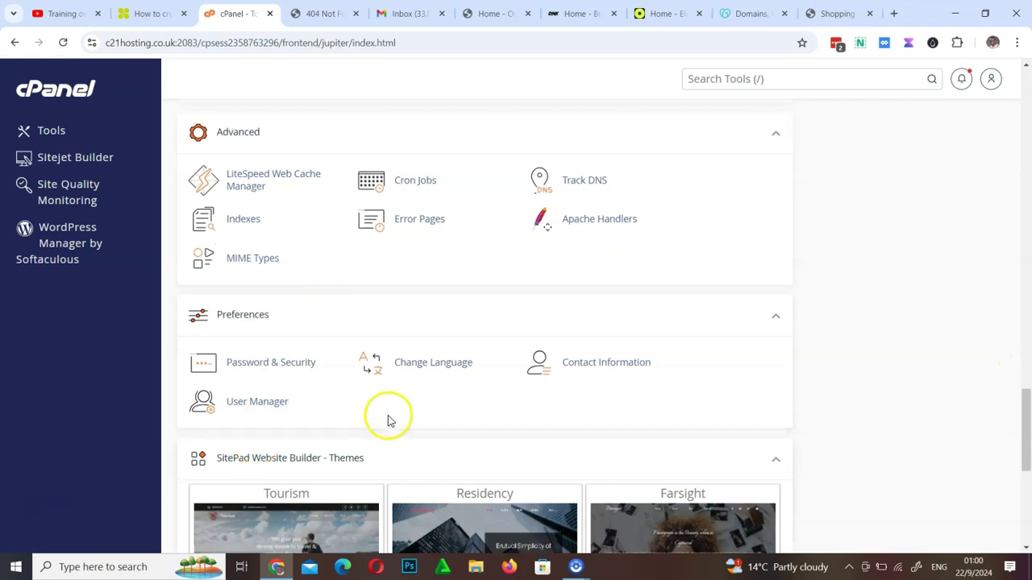
{"action": "scroll", "coordinate": [313, 449], "scroll_direction": "down", "scroll_amount": 4}
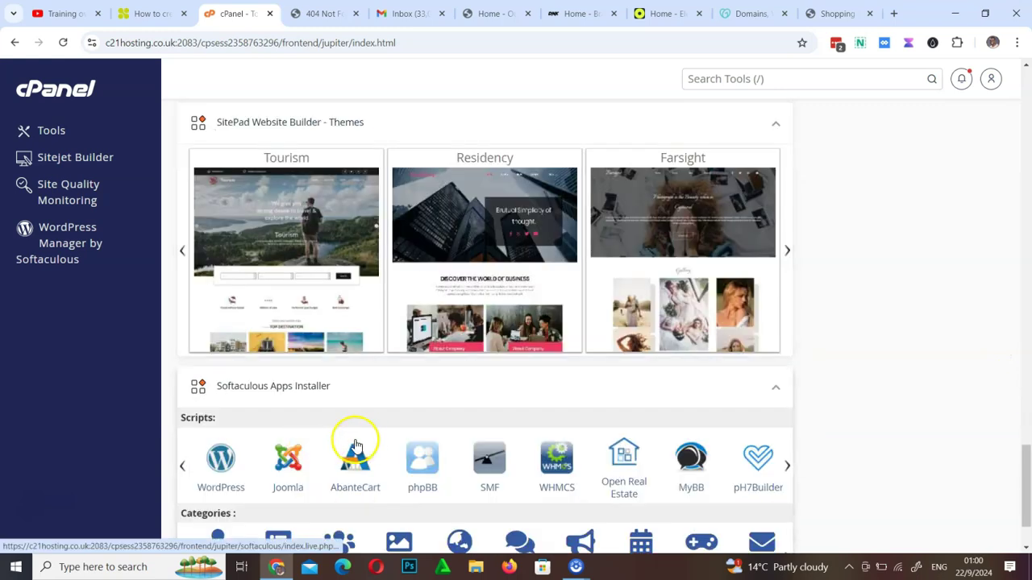
{"action": "scroll", "coordinate": [274, 478], "scroll_direction": "down", "scroll_amount": 1}
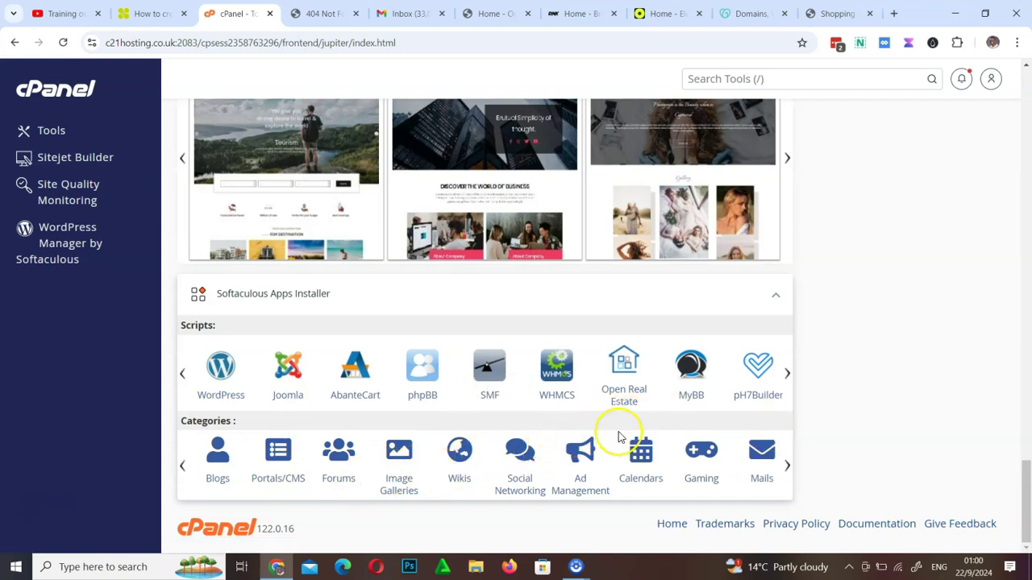
{"action": "scroll", "coordinate": [613, 439], "scroll_direction": "up", "scroll_amount": 10}
{"action": "scroll", "coordinate": [613, 441], "scroll_direction": "up", "scroll_amount": 5}
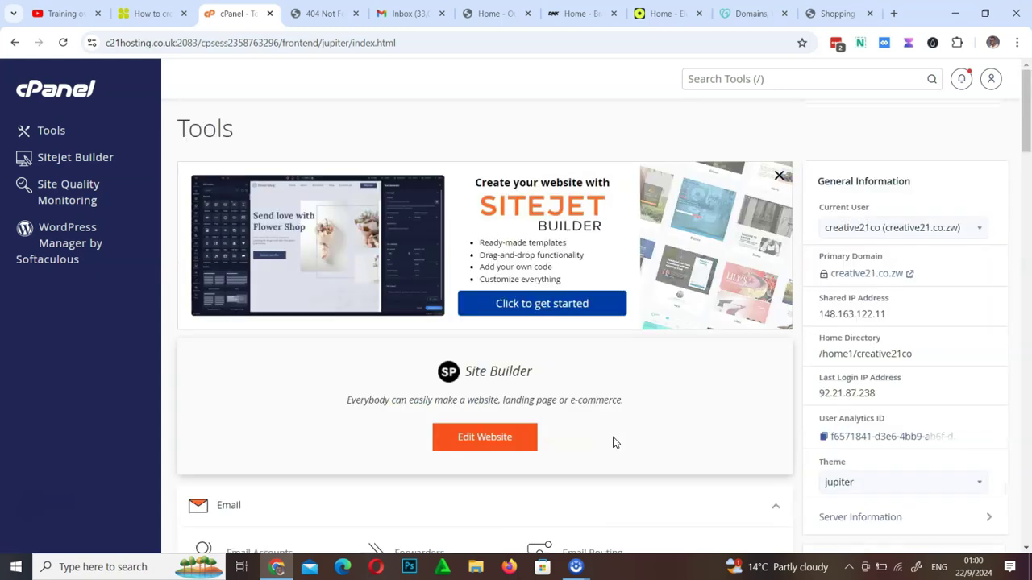
{"action": "left_click", "coordinate": [662, 418]}
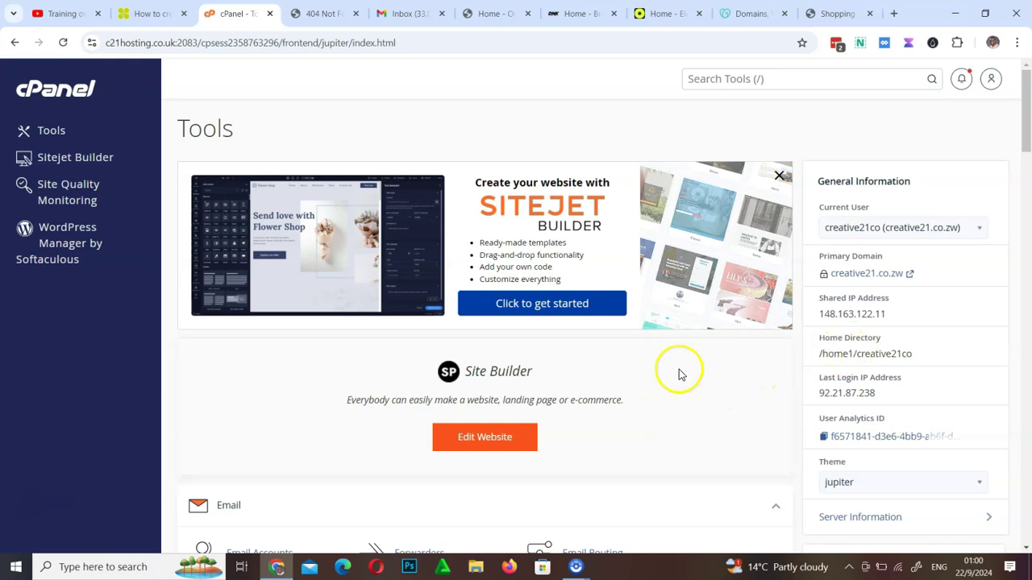
{"action": "scroll", "coordinate": [387, 378], "scroll_direction": "down", "scroll_amount": 8}
{"action": "scroll", "coordinate": [387, 379], "scroll_direction": "down", "scroll_amount": 15}
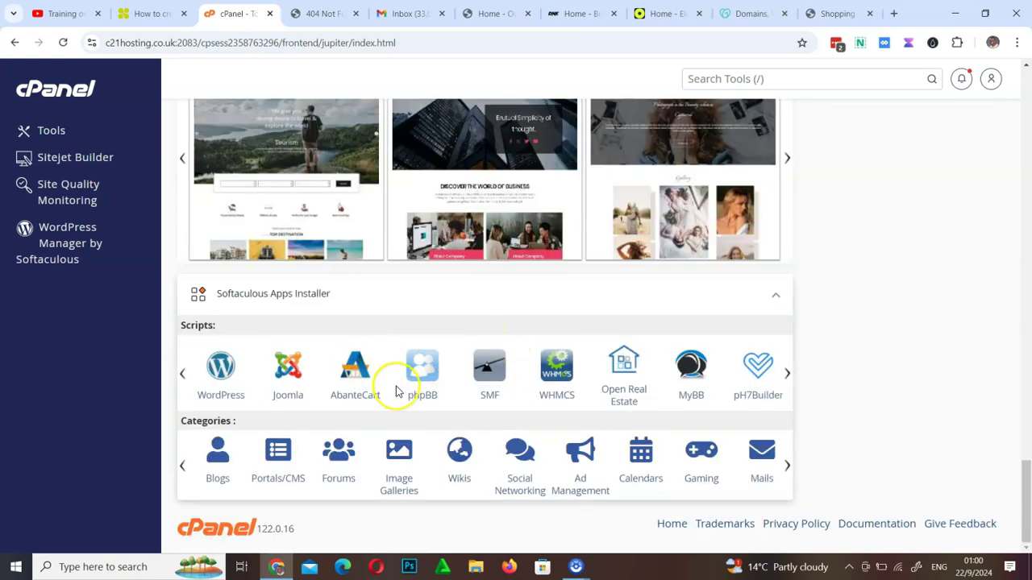
{"action": "scroll", "coordinate": [395, 392], "scroll_direction": "up", "scroll_amount": 20}
{"action": "scroll", "coordinate": [396, 392], "scroll_direction": "up", "scroll_amount": 5}
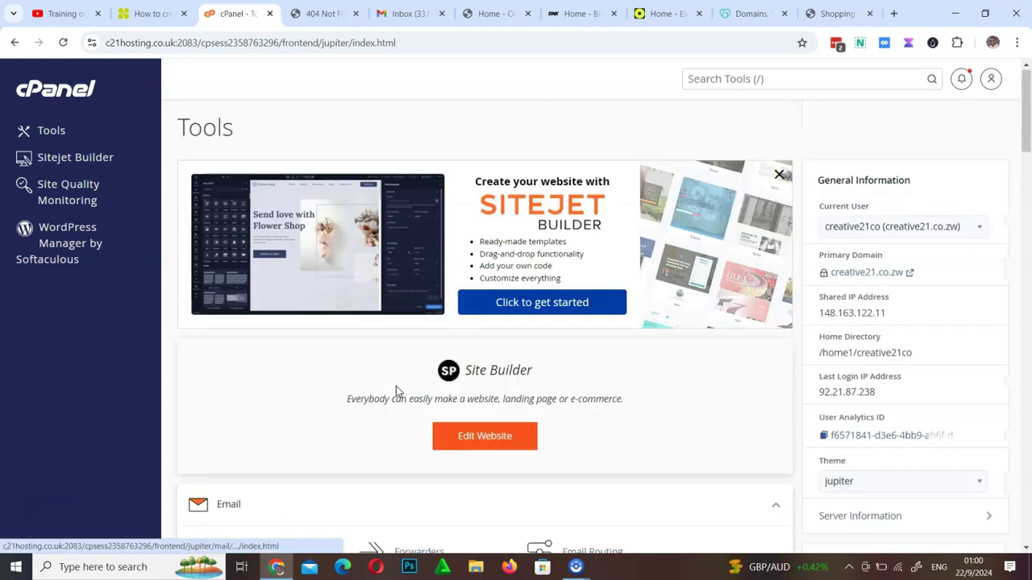
{"action": "scroll", "coordinate": [395, 391], "scroll_direction": "down", "scroll_amount": 8}
{"action": "scroll", "coordinate": [396, 392], "scroll_direction": "down", "scroll_amount": 4}
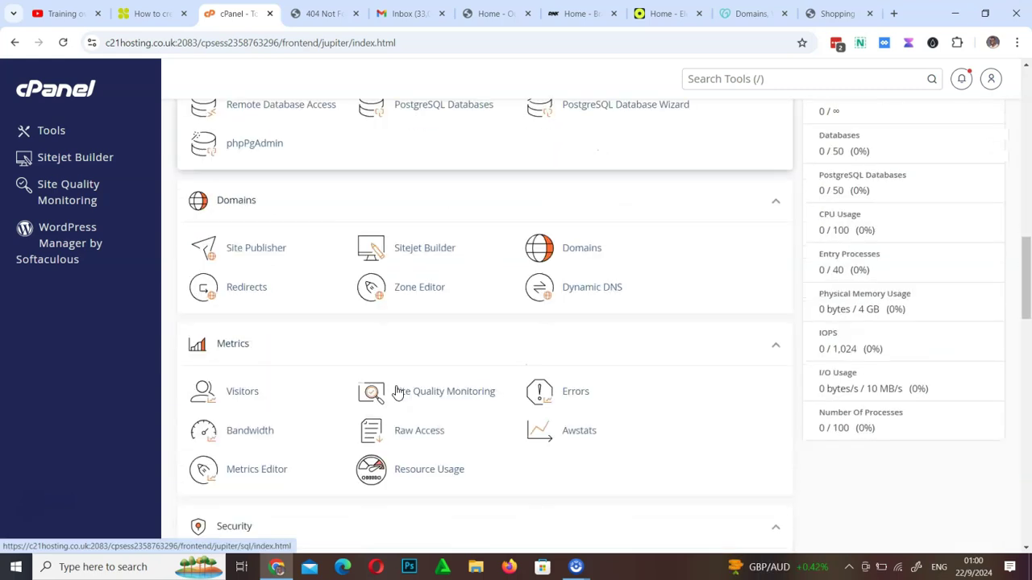
{"action": "scroll", "coordinate": [396, 392], "scroll_direction": "down", "scroll_amount": 10}
{"action": "scroll", "coordinate": [396, 392], "scroll_direction": "up", "scroll_amount": 6}
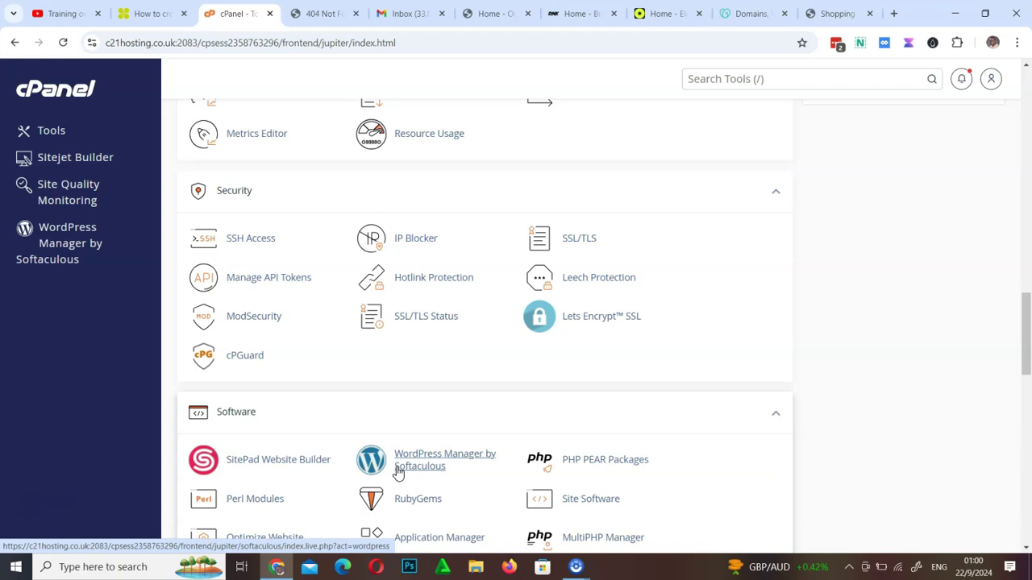
{"action": "scroll", "coordinate": [397, 471], "scroll_direction": "up", "scroll_amount": 10}
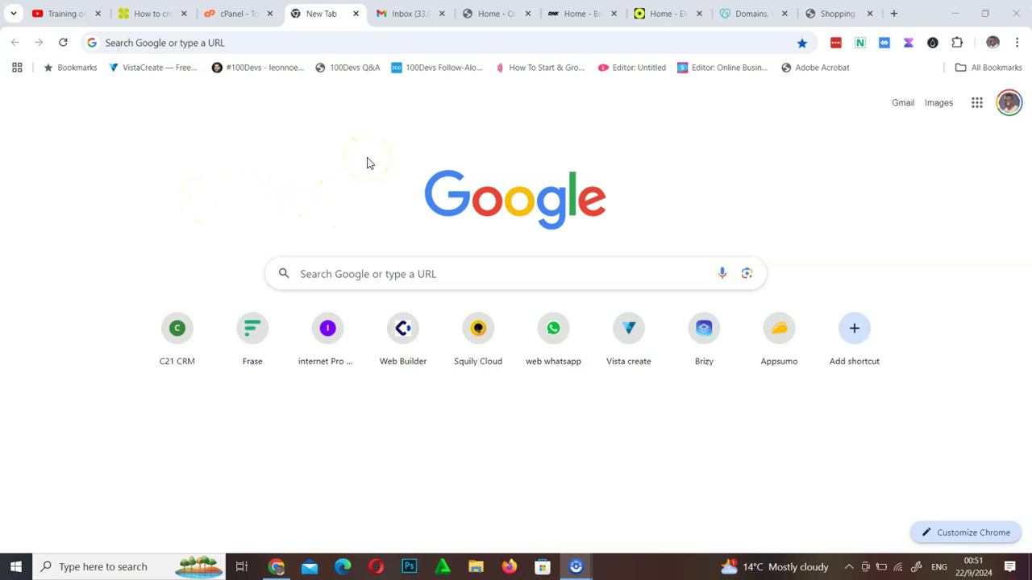
{"action": "left_click", "coordinate": [350, 43]}
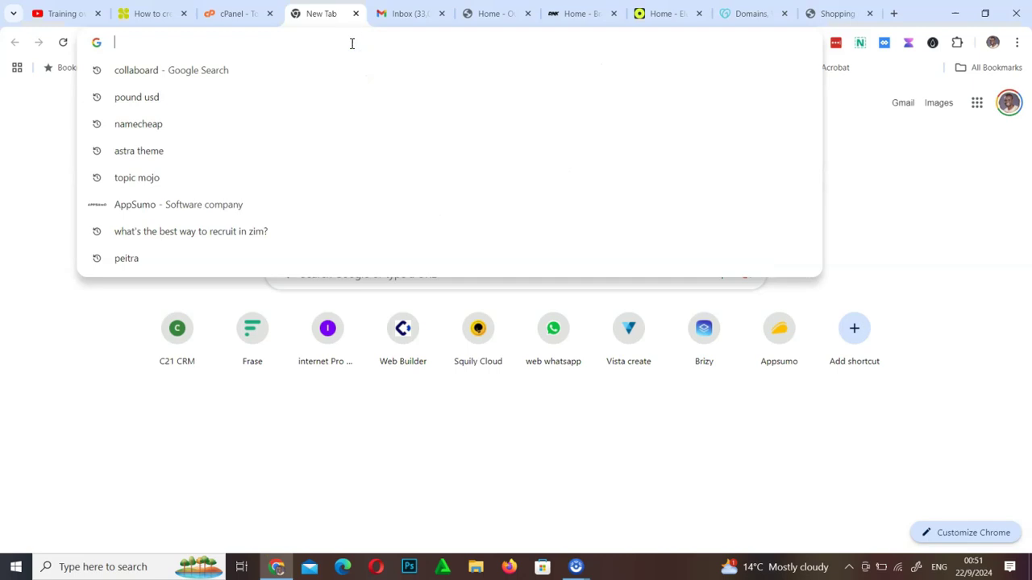
{"action": "type", "text": "www"}
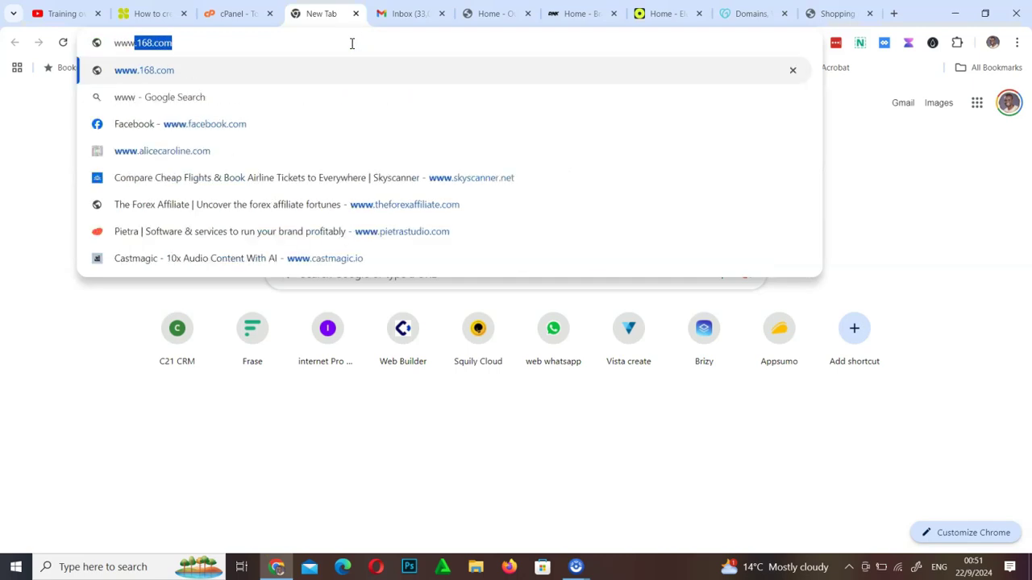
{"action": "type", "text": "w"}
{"action": "key", "text": "BackSpace"}
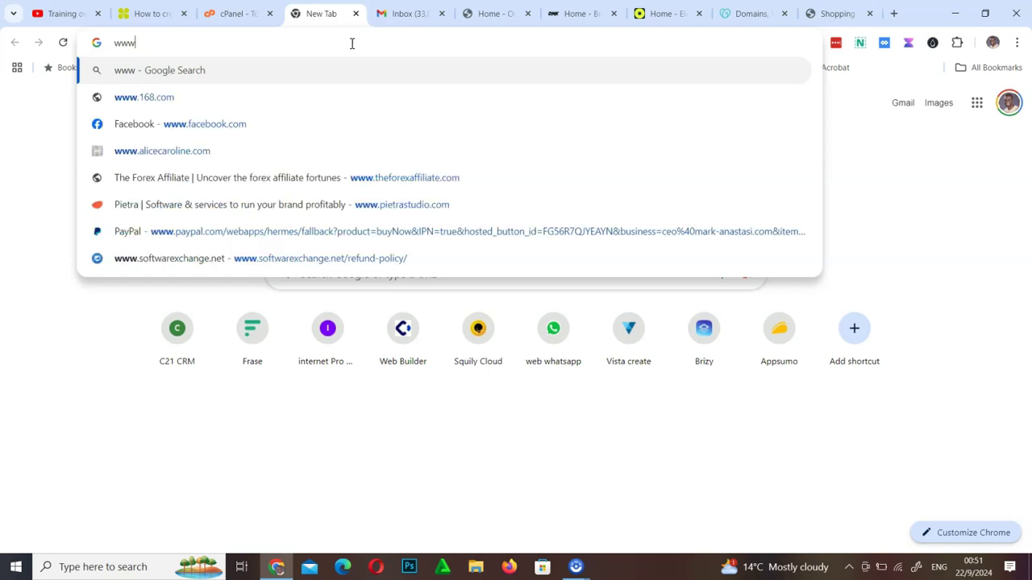
{"action": "type", "text": "."}
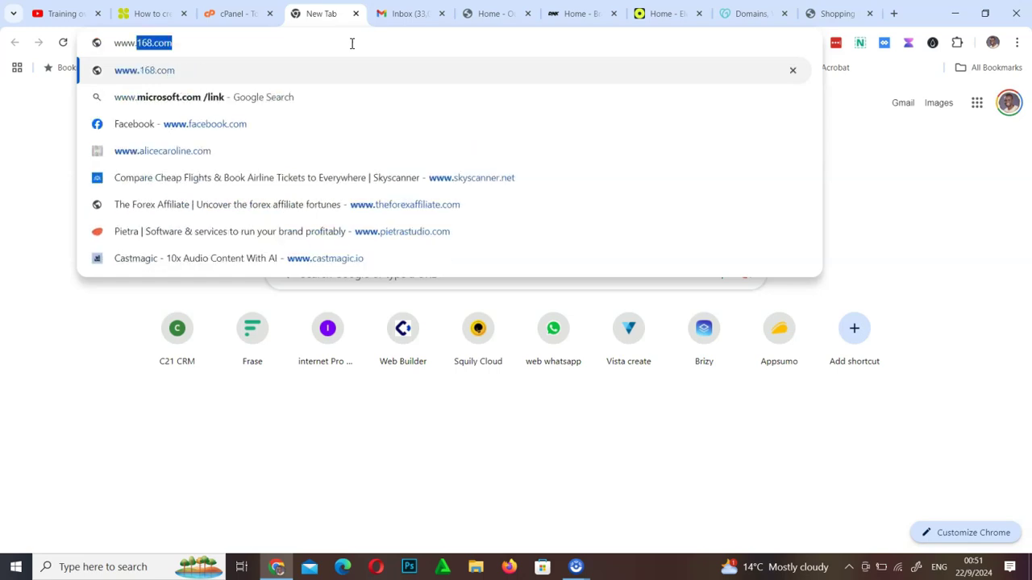
{"action": "type", "text": "creative"}
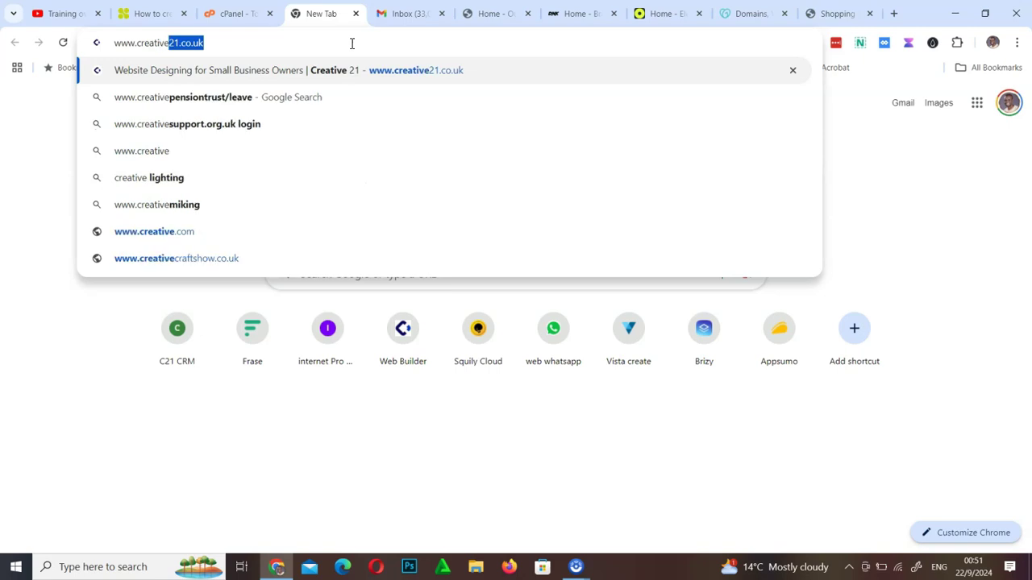
{"action": "type", "text": "21"}
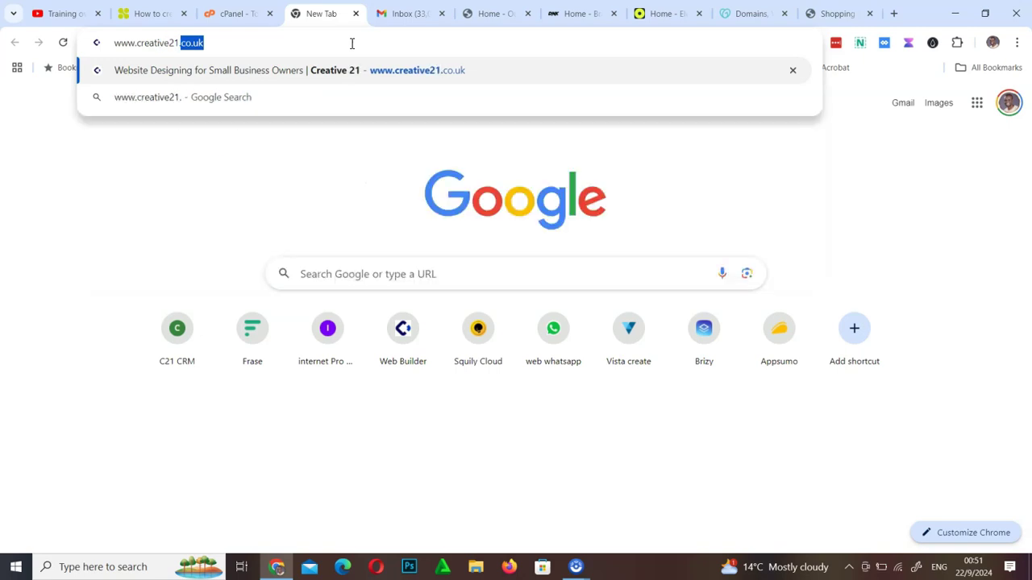
{"action": "type", "text": ".co.zw"}
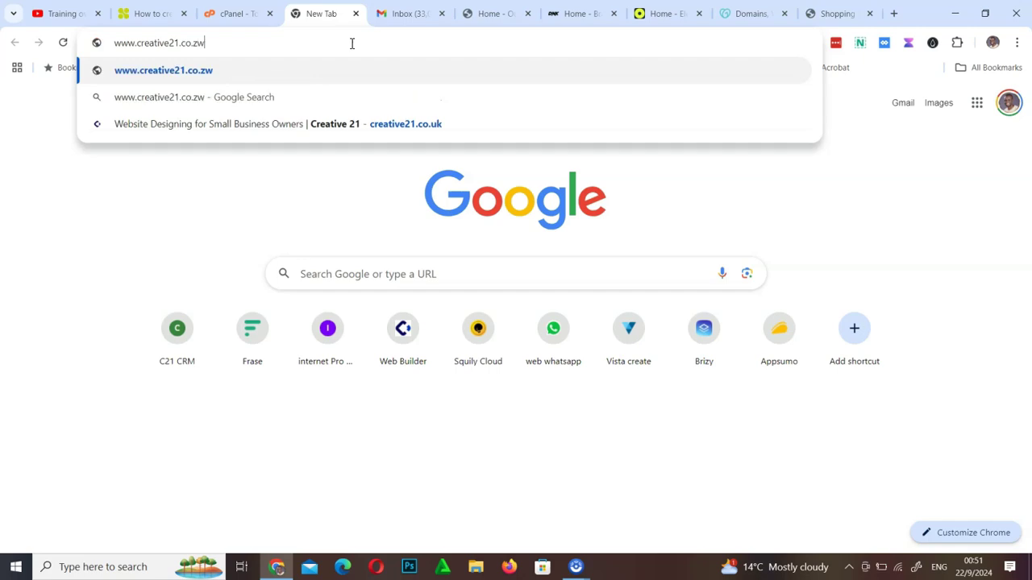
{"action": "left_click", "coordinate": [208, 41]}
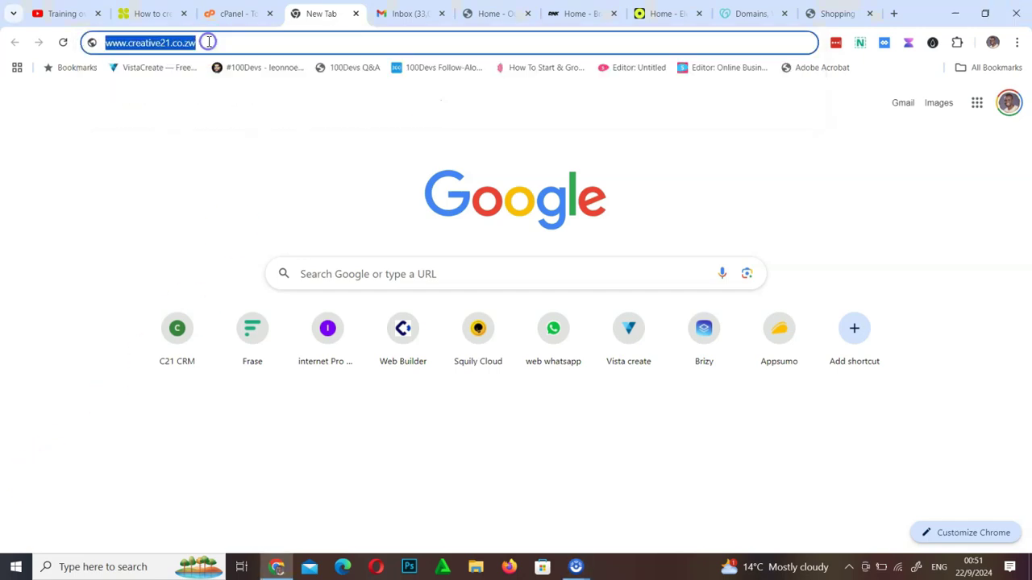
{"action": "left_click", "coordinate": [208, 40]}
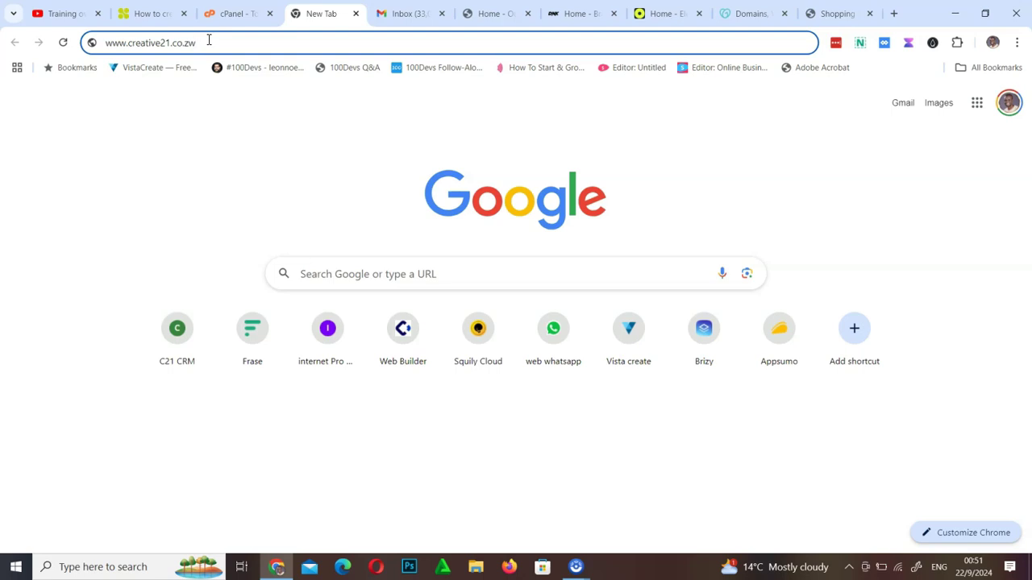
{"action": "key", "text": "Return"}
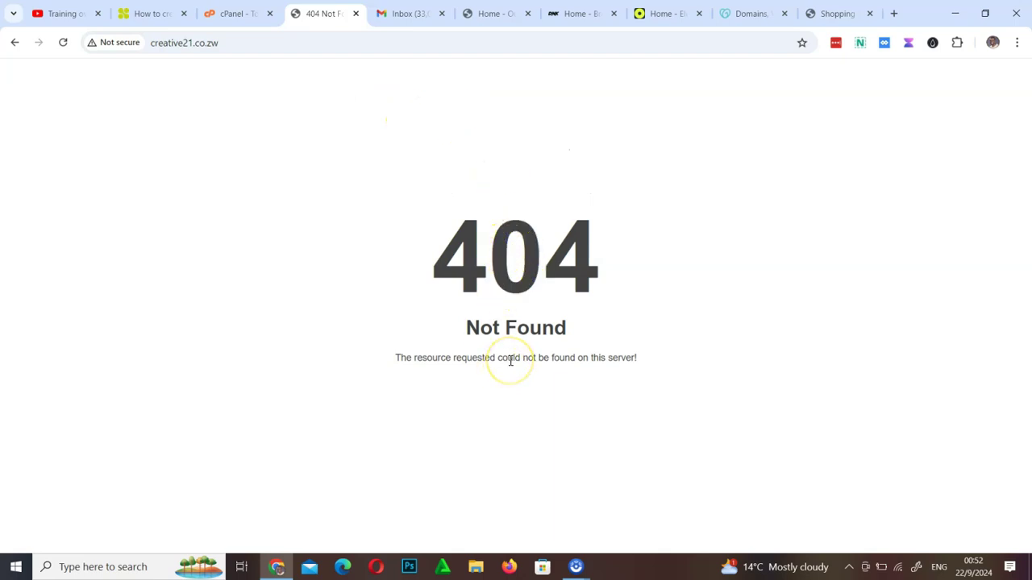
Select the 404 Not Found text on the creative21.co.zw page
{"action": "double_click", "coordinate": [149, 73]}
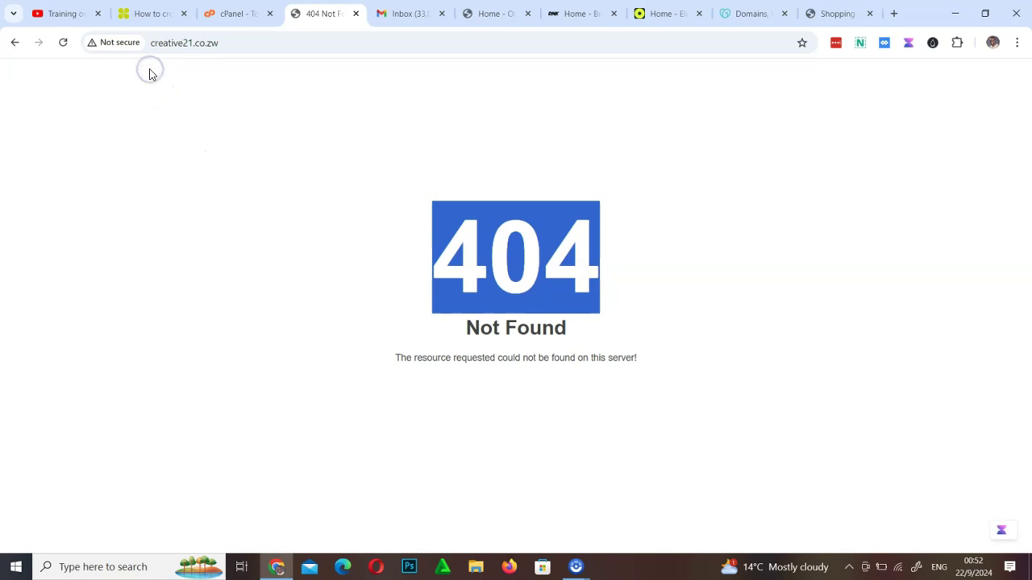
{"action": "left_click", "coordinate": [191, 104]}
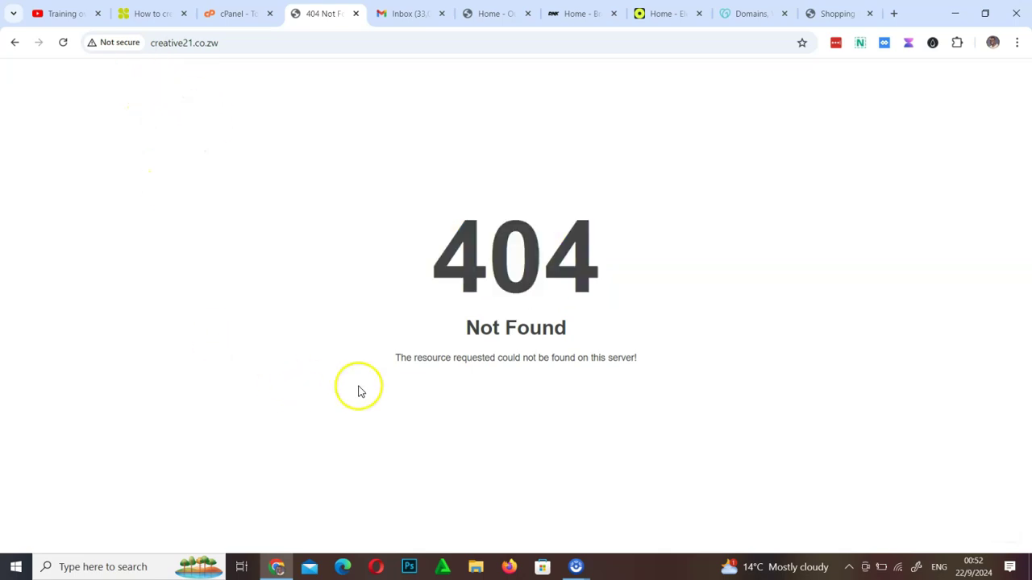
{"action": "left_click_drag", "start_coordinate": [421, 267], "coordinate": [686, 361]}
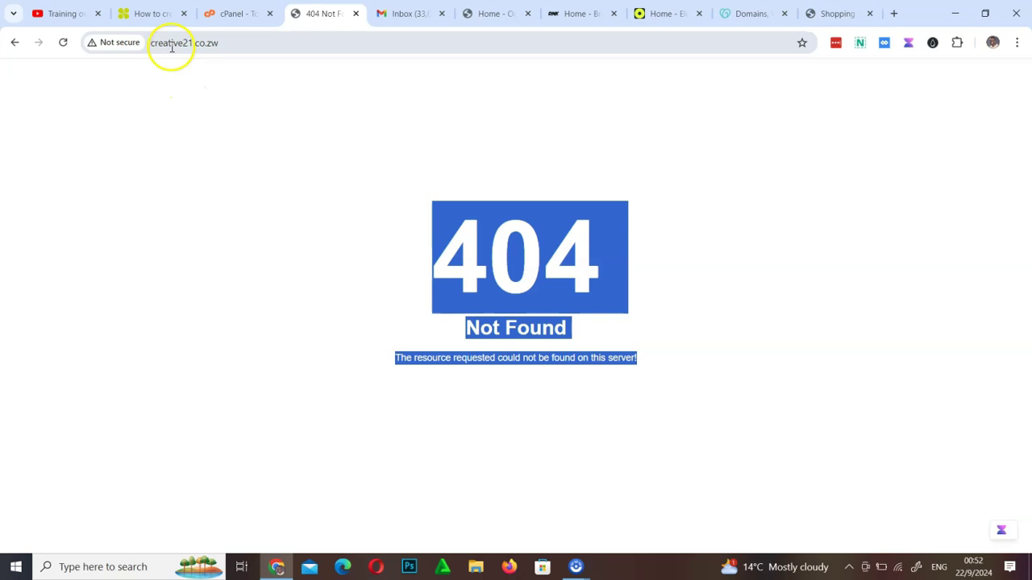
Check the site's Not secure connection details, then return to the Collaboard board
{"action": "left_click", "coordinate": [116, 49]}
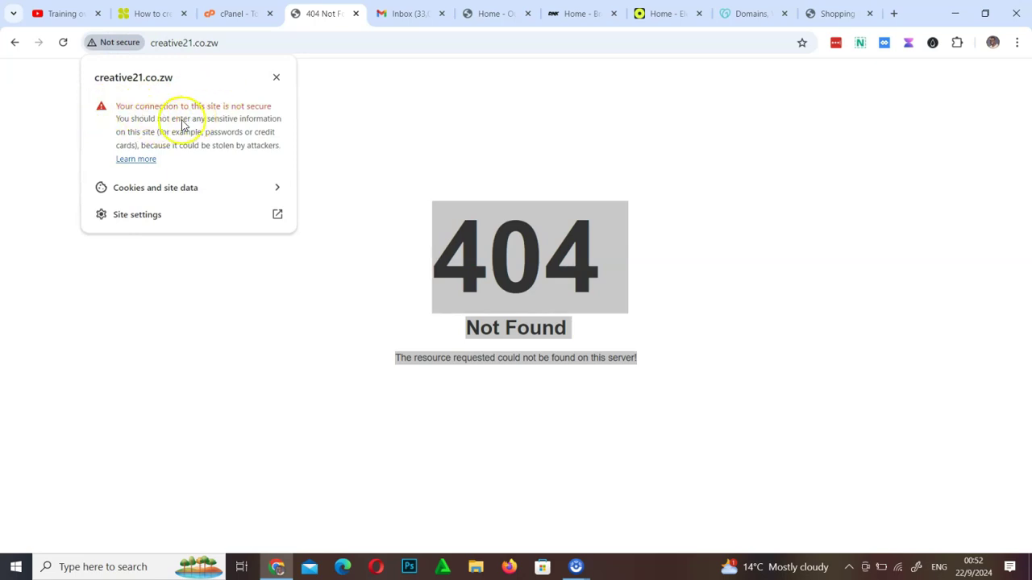
{"action": "left_click", "coordinate": [276, 77]}
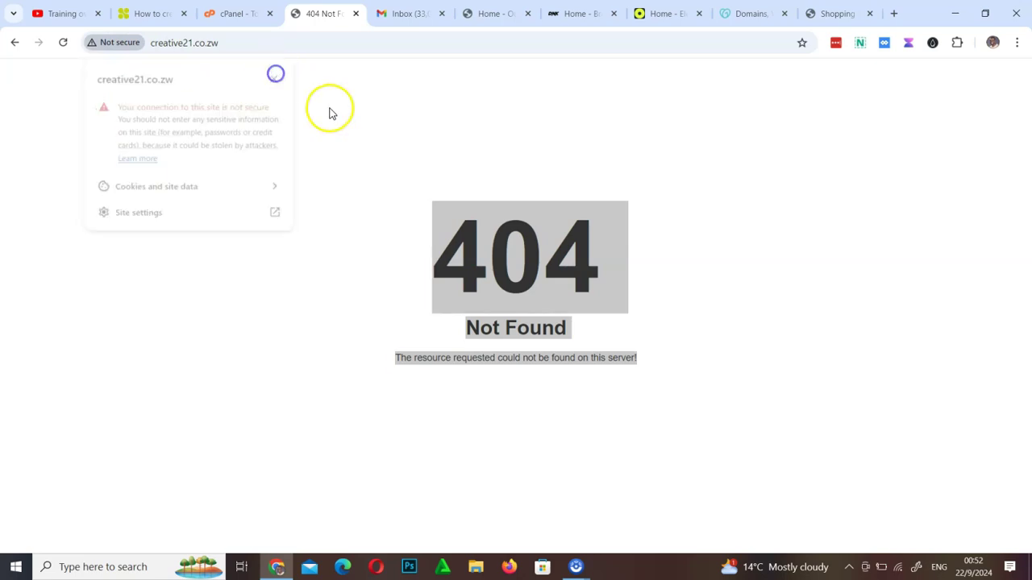
{"action": "left_click", "coordinate": [382, 131]}
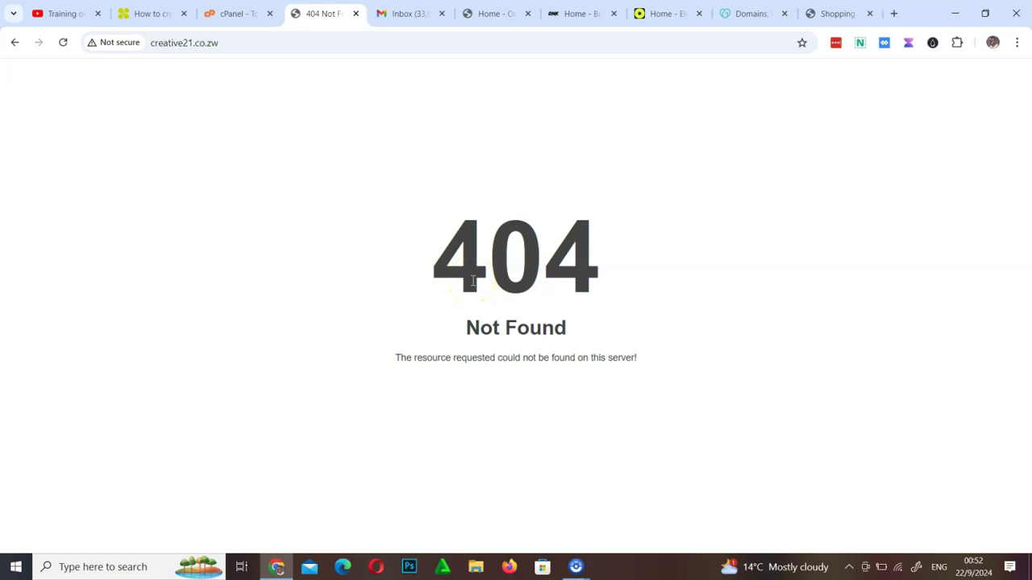
{"action": "left_click_drag", "start_coordinate": [433, 237], "coordinate": [444, 369]}
{"action": "left_click", "coordinate": [805, 367]}
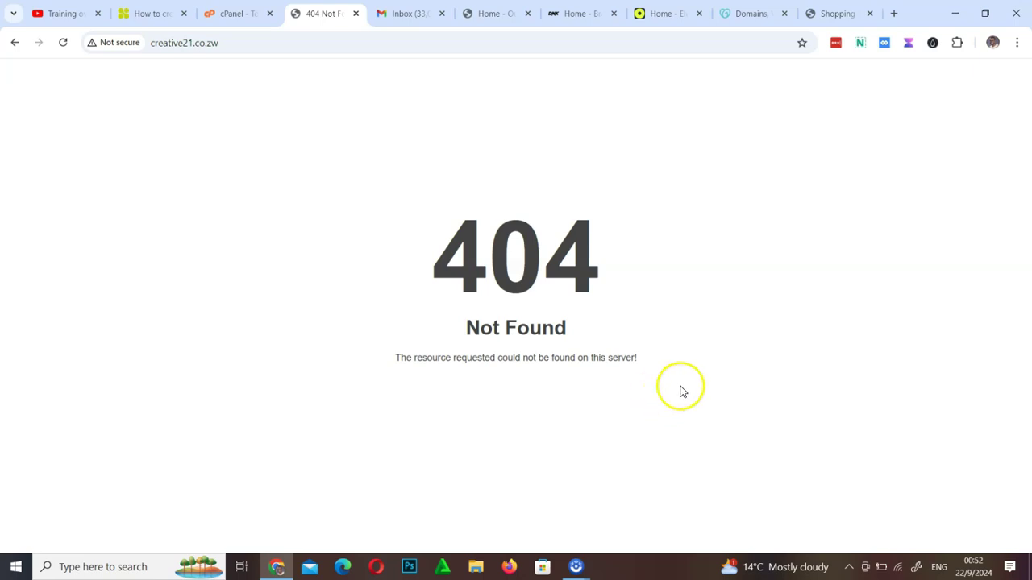
{"action": "left_click", "coordinate": [147, 11]}
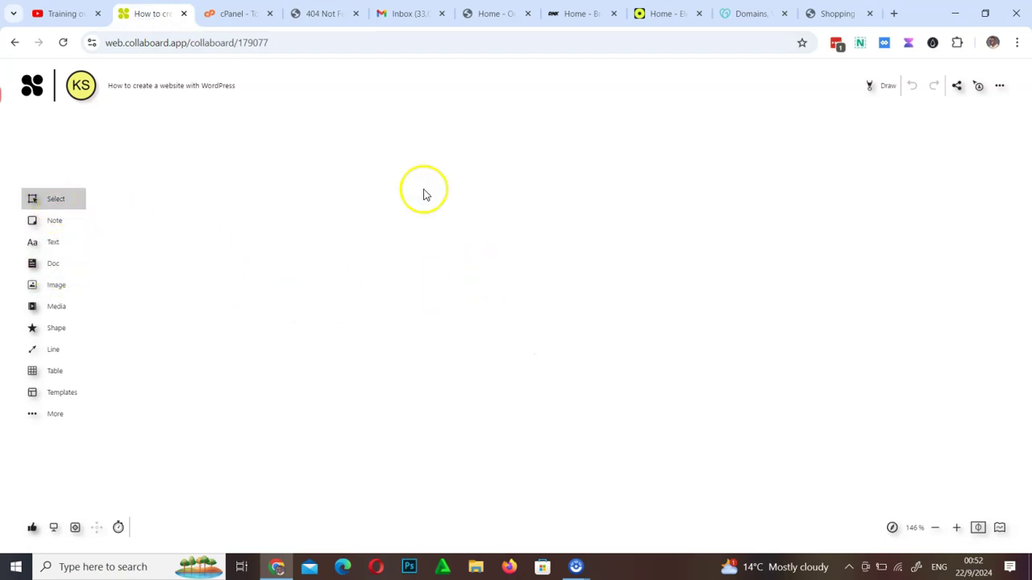
In drawing mode, handwrite 'Client portal' with 'Control panel' beneath it
{"action": "left_click", "coordinate": [884, 85]}
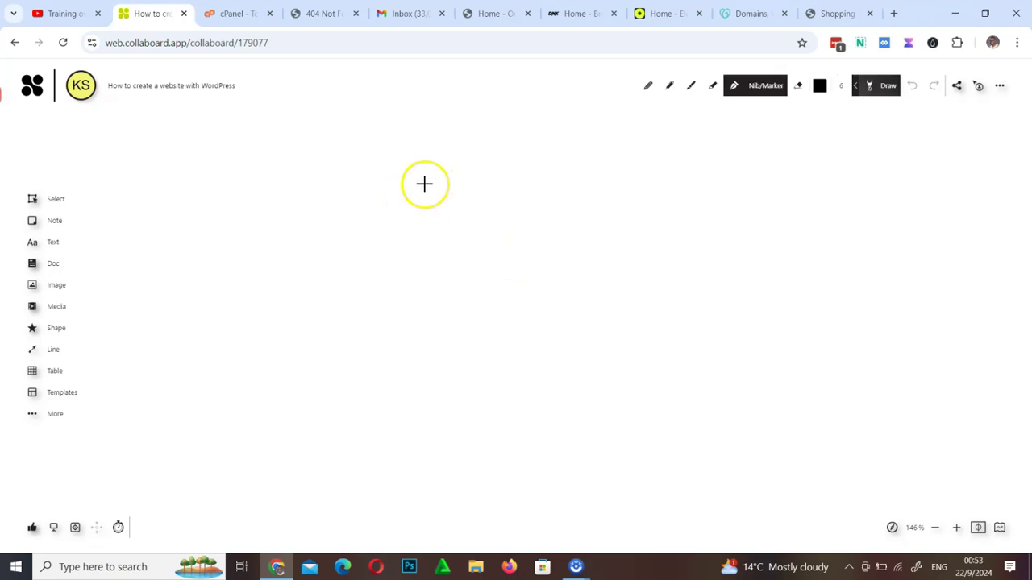
{"action": "mouse_move", "coordinate": [461, 173]}
{"action": "left_mouse_down"}
{"action": "mouse_move", "coordinate": [460, 206]}
{"action": "mouse_move", "coordinate": [591, 208]}
{"action": "left_mouse_up"}
{"action": "mouse_move", "coordinate": [666, 182]}
{"action": "left_mouse_down"}
{"action": "mouse_move", "coordinate": [702, 194]}
{"action": "mouse_move", "coordinate": [847, 178]}
{"action": "left_mouse_up"}
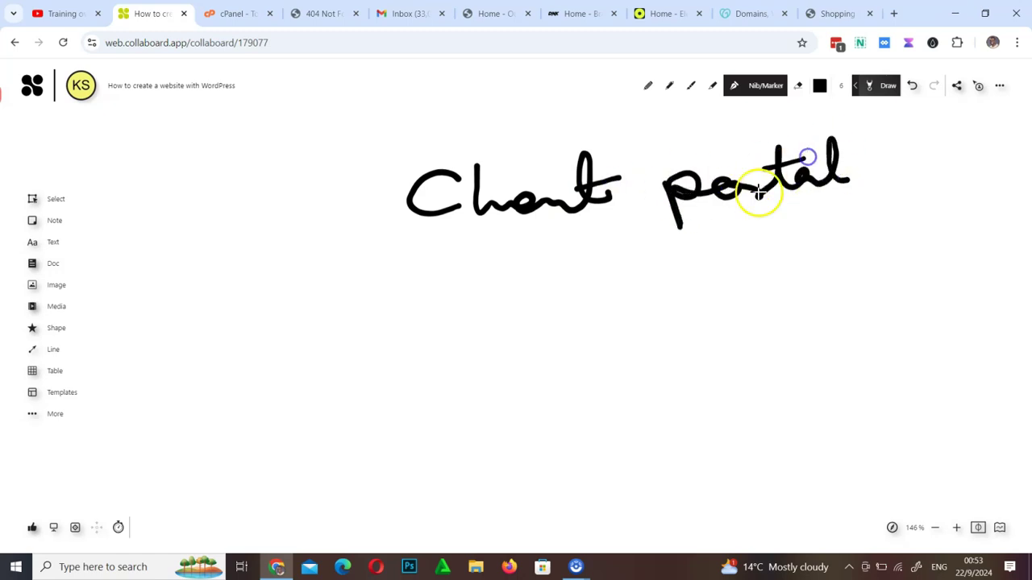
{"action": "left_click_drag", "start_coordinate": [500, 184], "coordinate": [500, 167]}
{"action": "mouse_move", "coordinate": [433, 258]}
{"action": "left_mouse_down"}
{"action": "mouse_move", "coordinate": [454, 301]}
{"action": "mouse_move", "coordinate": [448, 313]}
{"action": "mouse_move", "coordinate": [499, 296]}
{"action": "left_mouse_up"}
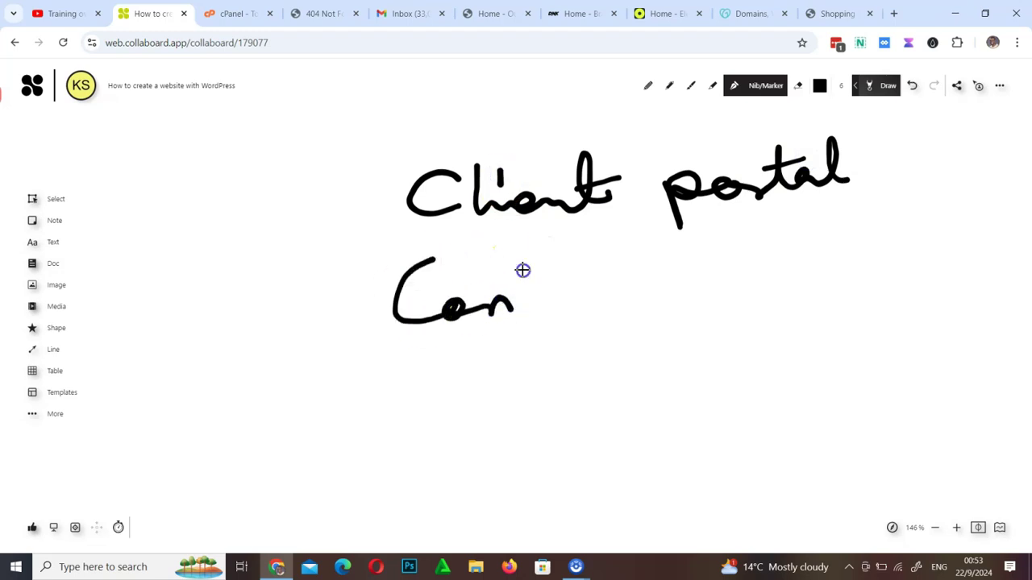
{"action": "mouse_move", "coordinate": [568, 302]}
{"action": "left_mouse_down"}
{"action": "mouse_move", "coordinate": [638, 277]}
{"action": "mouse_move", "coordinate": [671, 279]}
{"action": "left_mouse_up"}
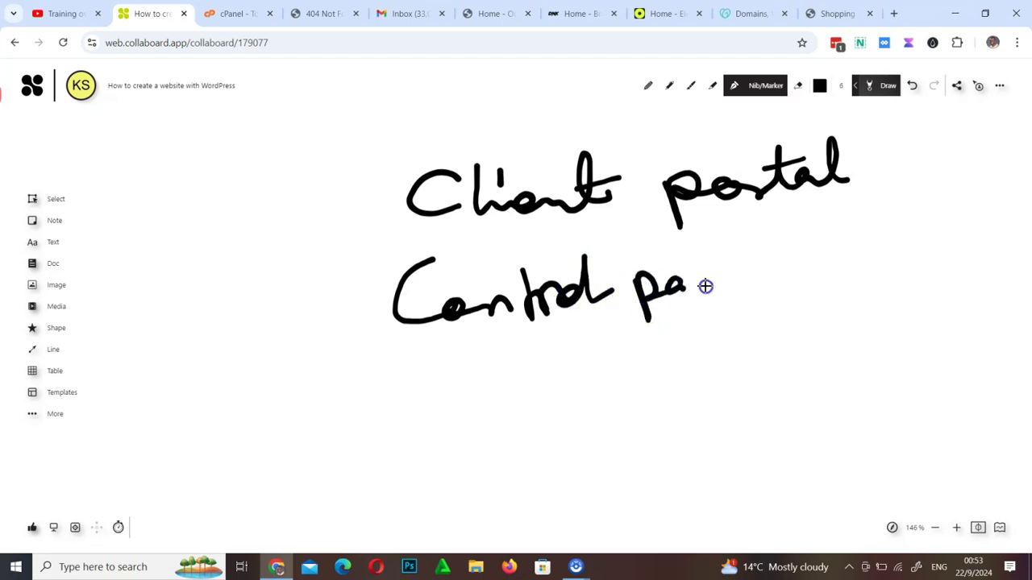
{"action": "mouse_move", "coordinate": [740, 275]}
{"action": "left_mouse_down"}
{"action": "mouse_move", "coordinate": [779, 221]}
{"action": "mouse_move", "coordinate": [800, 283]}
{"action": "left_mouse_up"}
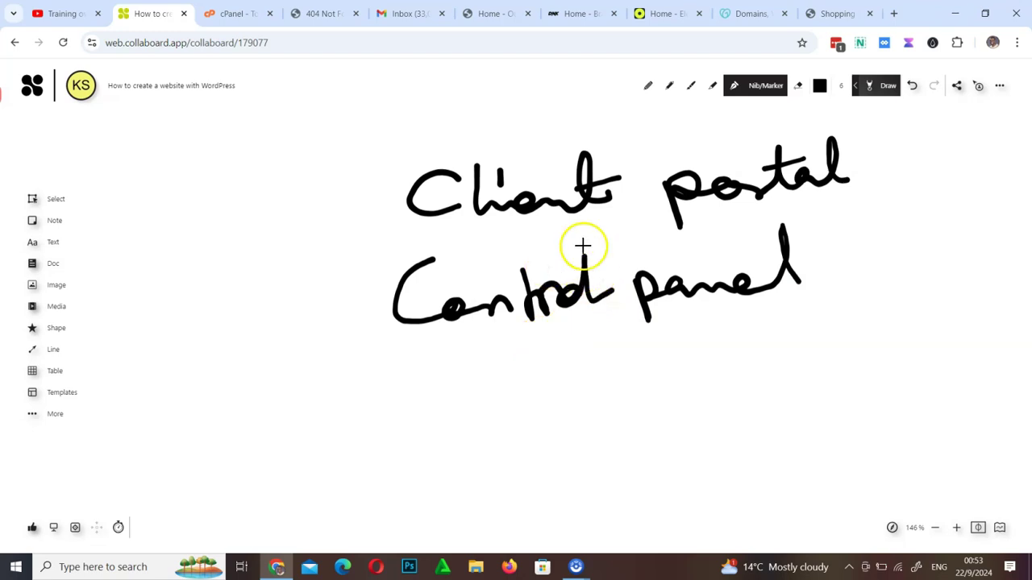
Box 'Client portal' and write 'Billing' linked to it on the left
{"action": "mouse_move", "coordinate": [380, 229]}
{"action": "left_mouse_down"}
{"action": "mouse_move", "coordinate": [852, 214]}
{"action": "mouse_move", "coordinate": [864, 127]}
{"action": "mouse_move", "coordinate": [403, 150]}
{"action": "mouse_move", "coordinate": [377, 227]}
{"action": "left_mouse_up"}
{"action": "mouse_move", "coordinate": [302, 200]}
{"action": "left_mouse_down"}
{"action": "mouse_move", "coordinate": [332, 231]}
{"action": "mouse_move", "coordinate": [306, 171]}
{"action": "left_mouse_up"}
{"action": "mouse_move", "coordinate": [168, 185]}
{"action": "left_mouse_down"}
{"action": "mouse_move", "coordinate": [180, 230]}
{"action": "mouse_move", "coordinate": [225, 221]}
{"action": "mouse_move", "coordinate": [272, 191]}
{"action": "mouse_move", "coordinate": [275, 223]}
{"action": "left_mouse_up"}
{"action": "left_click", "coordinate": [215, 212]}
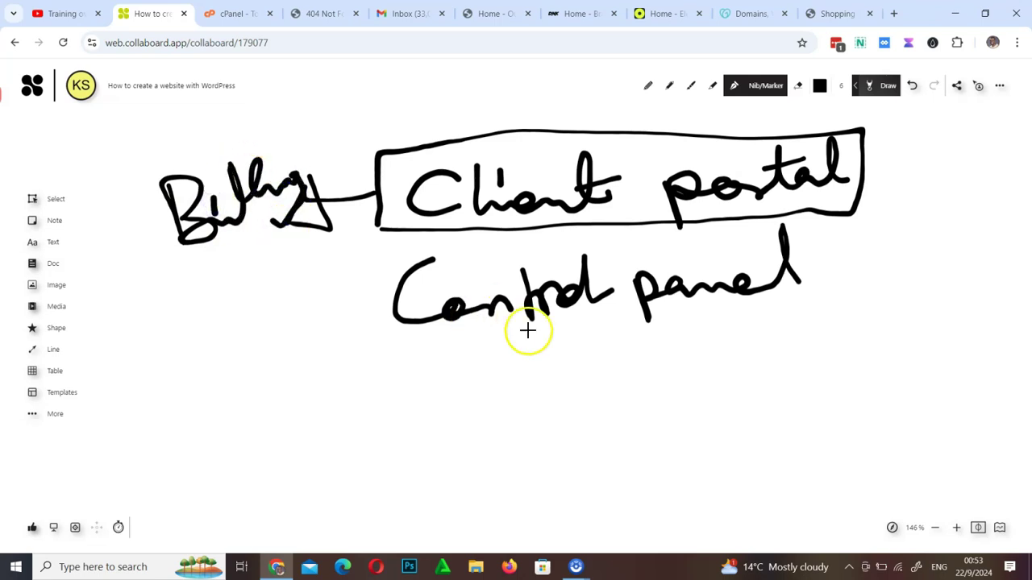
Box 'Control panel' and handwrite 'website' below it
{"action": "left_click_drag", "start_coordinate": [368, 350], "coordinate": [812, 342]}
{"action": "mouse_move", "coordinate": [813, 243]}
{"action": "left_mouse_down"}
{"action": "mouse_move", "coordinate": [402, 258]}
{"action": "mouse_move", "coordinate": [370, 345]}
{"action": "left_mouse_up"}
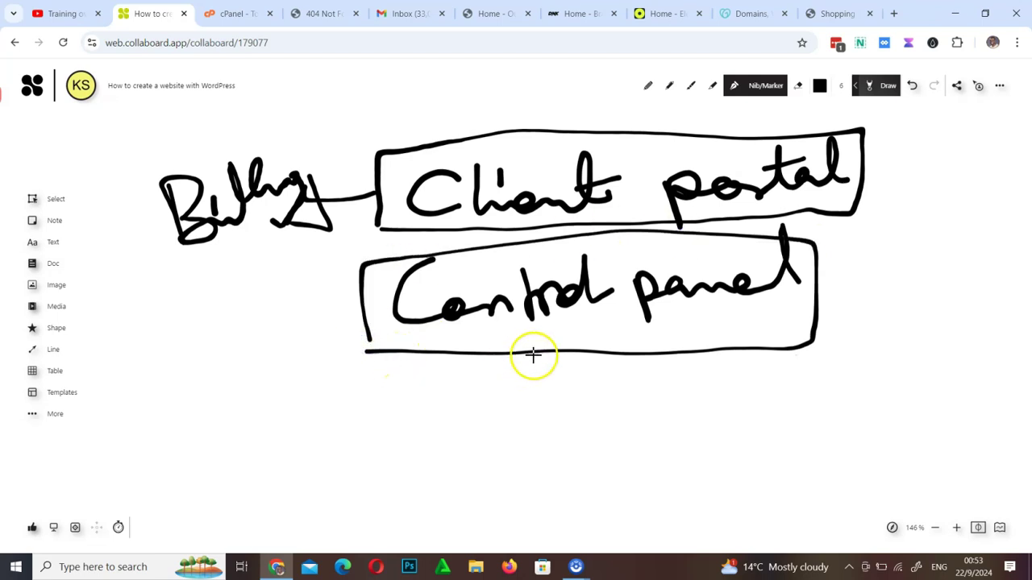
{"action": "mouse_move", "coordinate": [521, 366]}
{"action": "left_mouse_down"}
{"action": "mouse_move", "coordinate": [622, 374]}
{"action": "mouse_move", "coordinate": [712, 403]}
{"action": "mouse_move", "coordinate": [739, 387]}
{"action": "mouse_move", "coordinate": [787, 396]}
{"action": "left_mouse_up"}
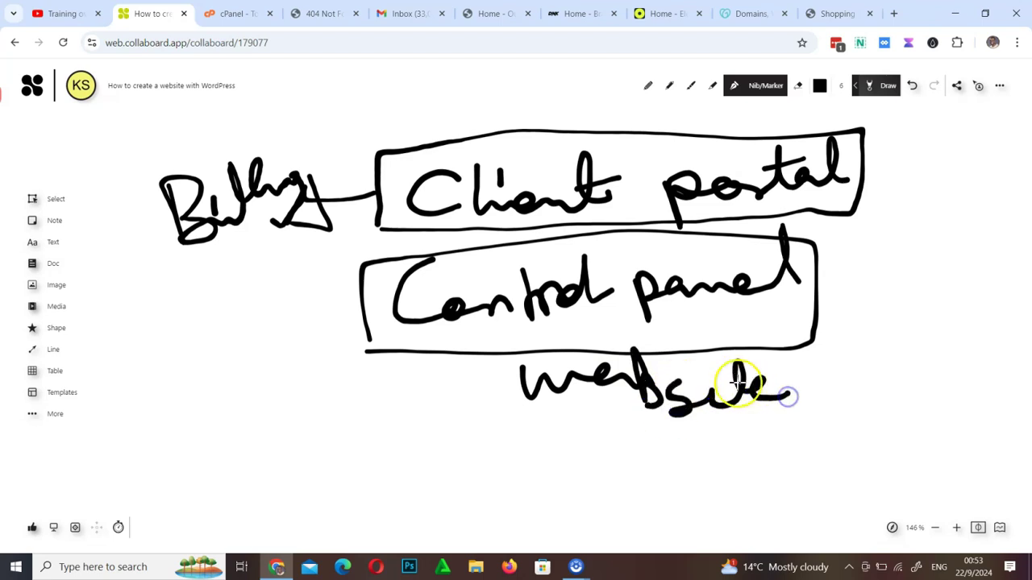
{"action": "left_click_drag", "start_coordinate": [588, 388], "coordinate": [572, 386]}
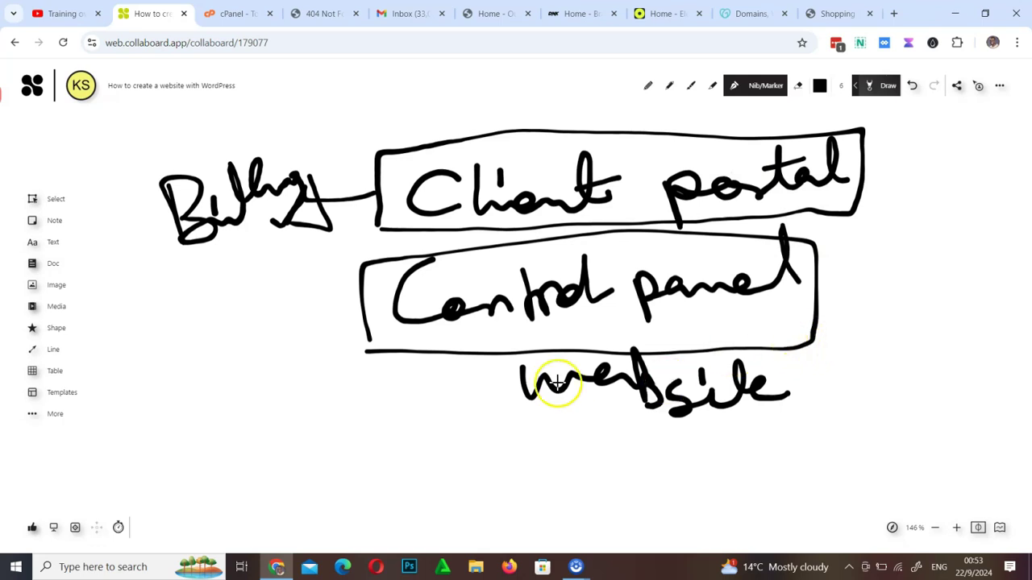
{"action": "left_click_drag", "start_coordinate": [757, 390], "coordinate": [748, 372]}
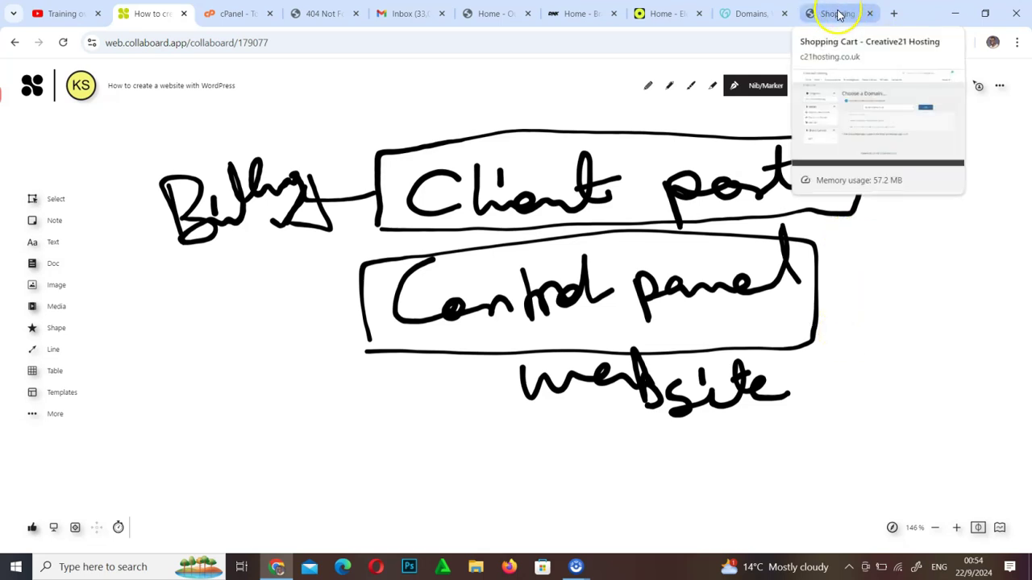
Return to the creative21.co.zw 404 tab and review its Not secure site information
{"action": "left_click", "coordinate": [305, 18]}
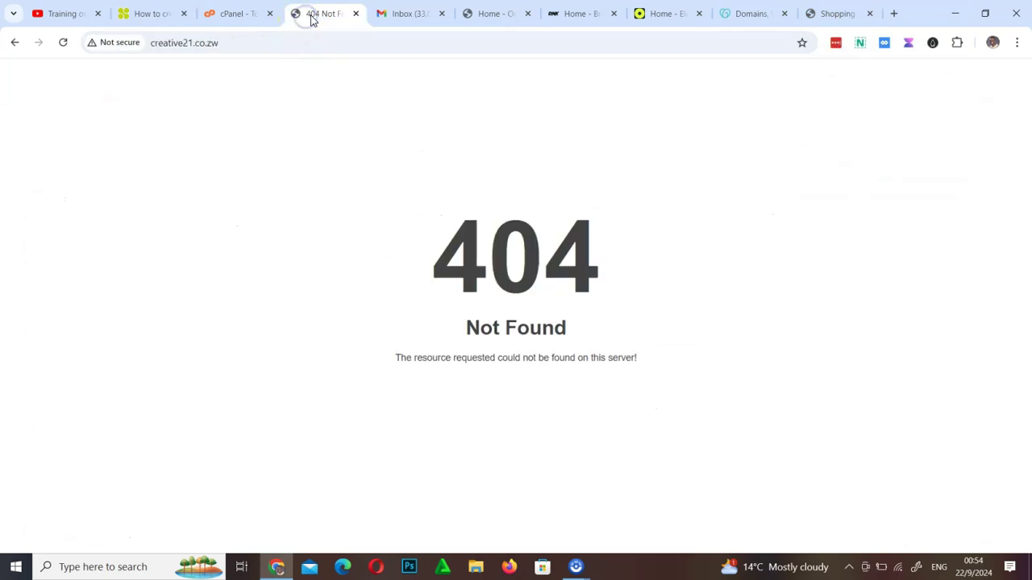
{"action": "left_click", "coordinate": [120, 45]}
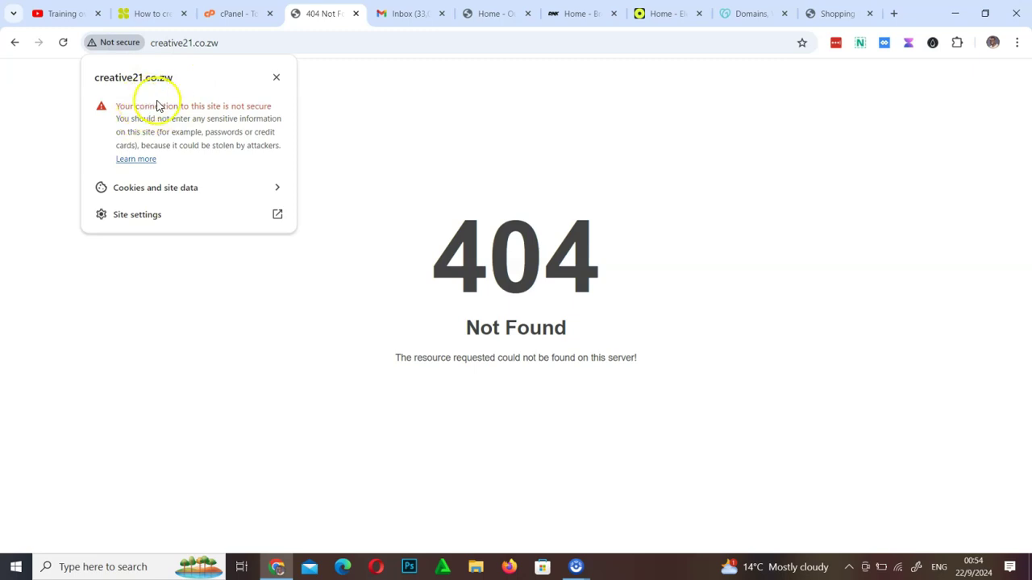
{"action": "left_click", "coordinate": [407, 124]}
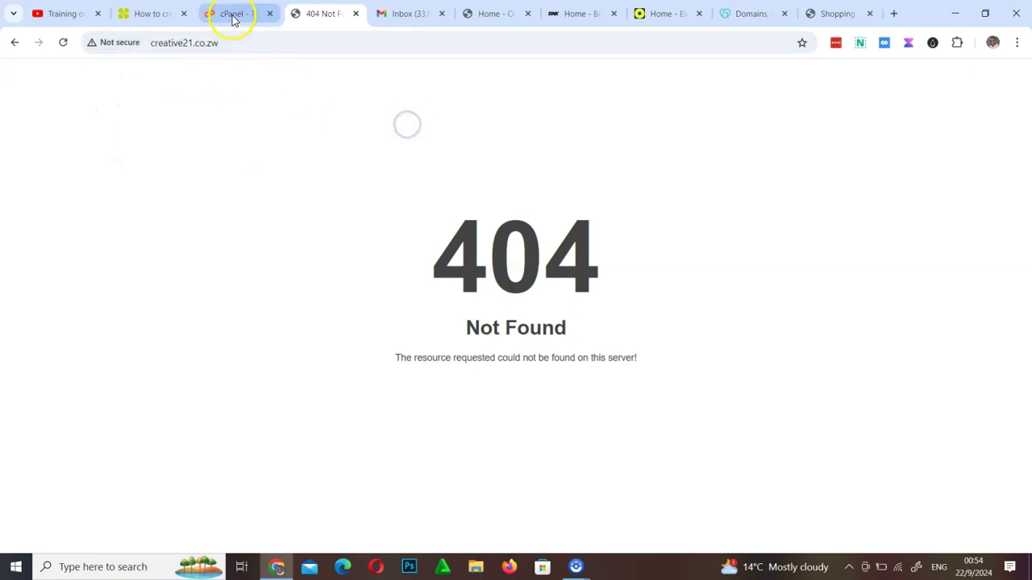
{"action": "mouse_move", "coordinate": [232, 20]}
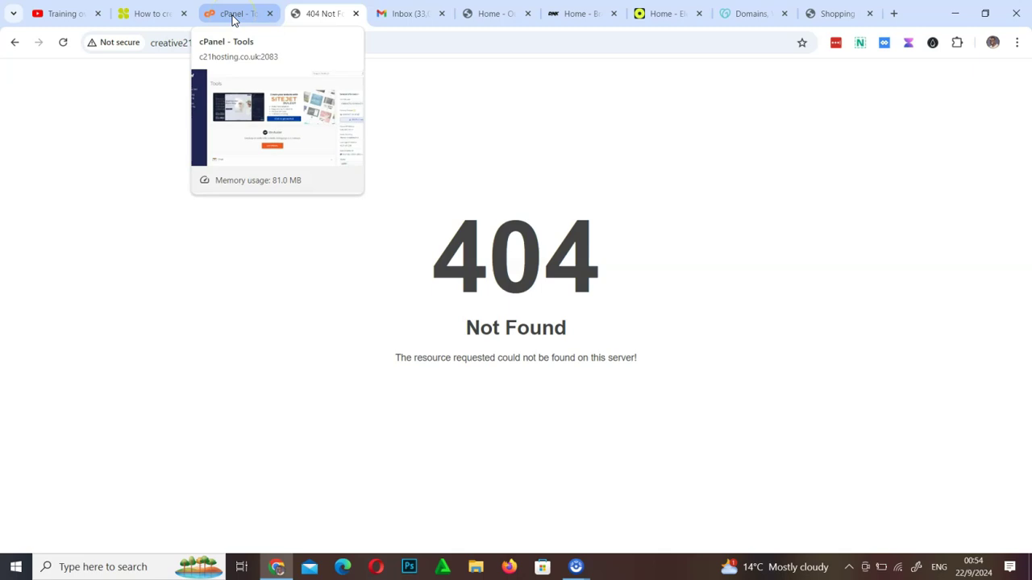
Bring up the creative21co account's cPanel Tools page, listing creative21.co.zw as primary domain
{"action": "left_click", "coordinate": [232, 16]}
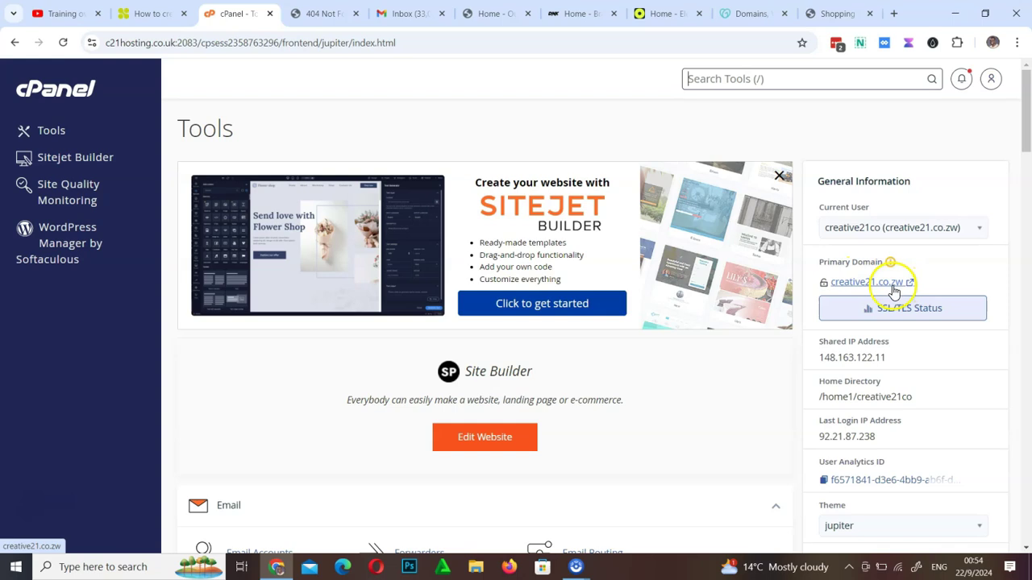
{"action": "scroll", "coordinate": [573, 359], "scroll_direction": "down", "scroll_amount": 15}
{"action": "scroll", "coordinate": [574, 359], "scroll_direction": "up", "scroll_amount": 15}
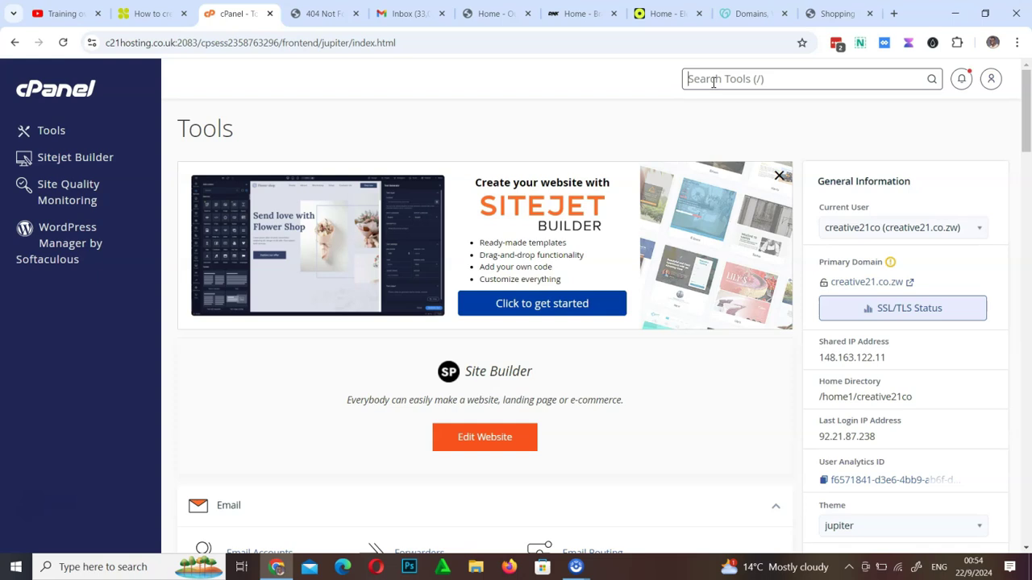
Search the cPanel tools for 'lets' and open Let's Encrypt SSL
{"action": "left_click", "coordinate": [740, 74]}
{"action": "type", "text": "lets"}
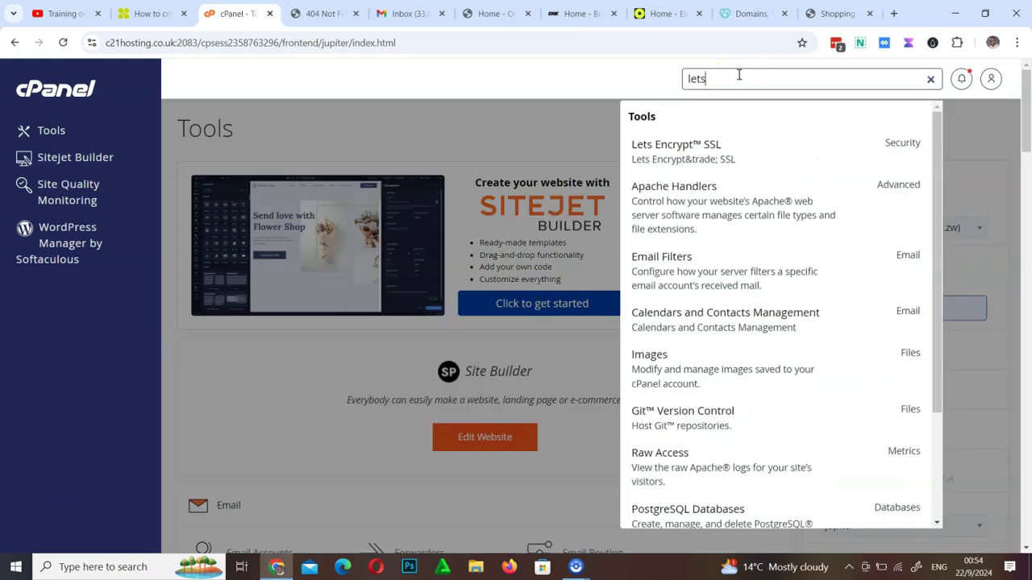
{"action": "left_click", "coordinate": [708, 155]}
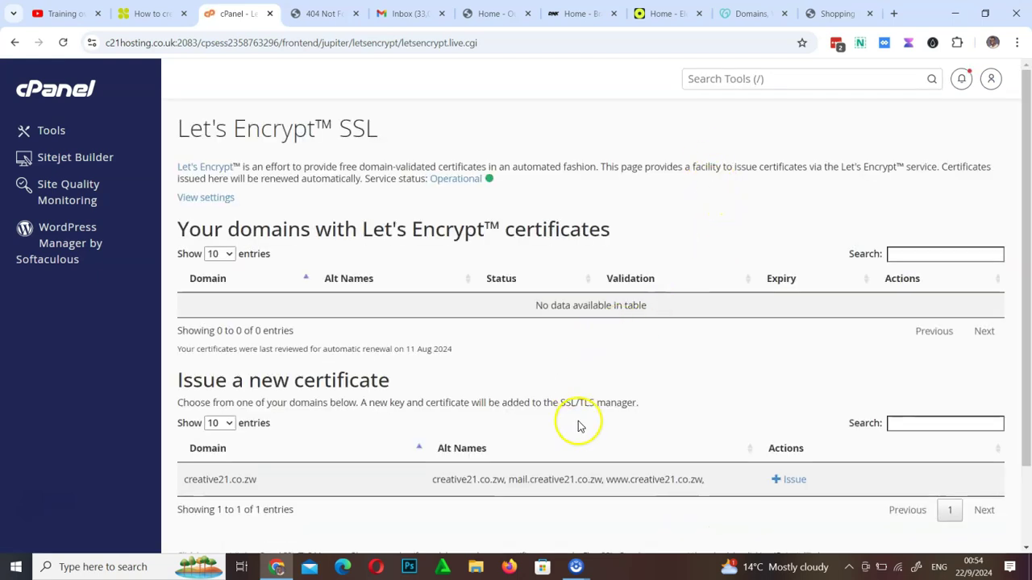
Issue a Let's Encrypt certificate for creative21.co.zw including cPanel subdomains, keeping http-01 validation
{"action": "left_click", "coordinate": [794, 481]}
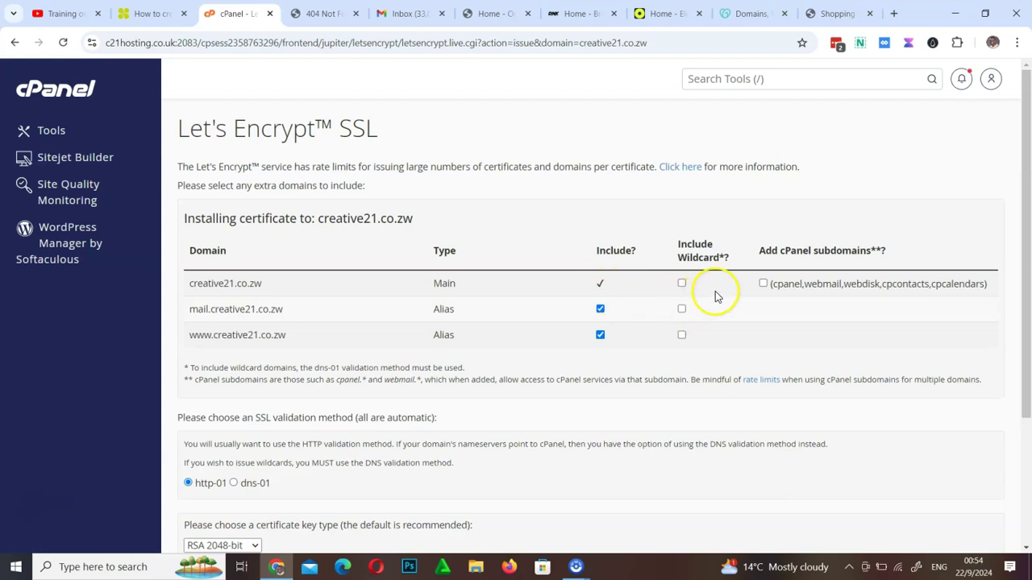
{"action": "left_click", "coordinate": [762, 284]}
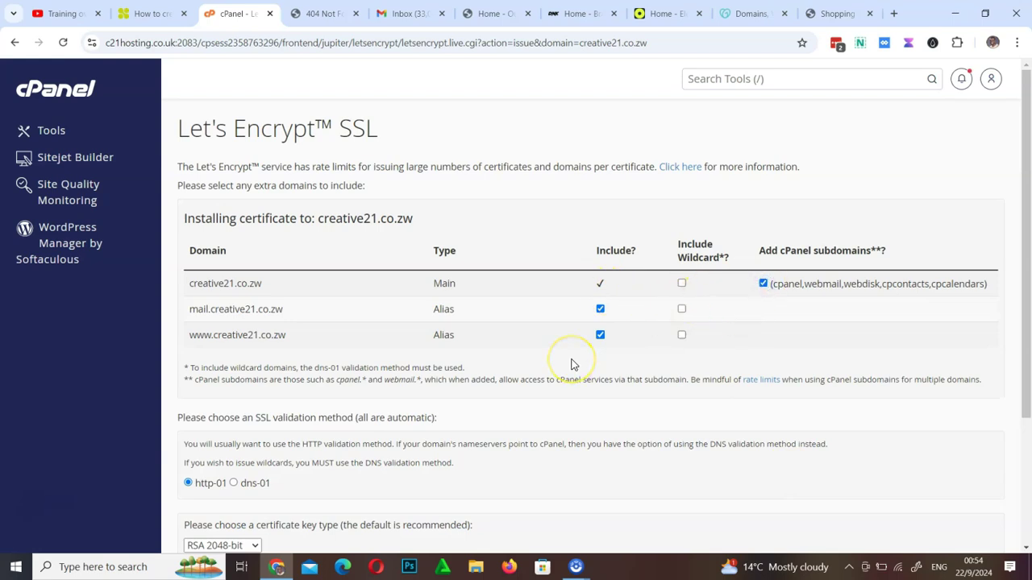
{"action": "scroll", "coordinate": [571, 366], "scroll_direction": "down", "scroll_amount": 3}
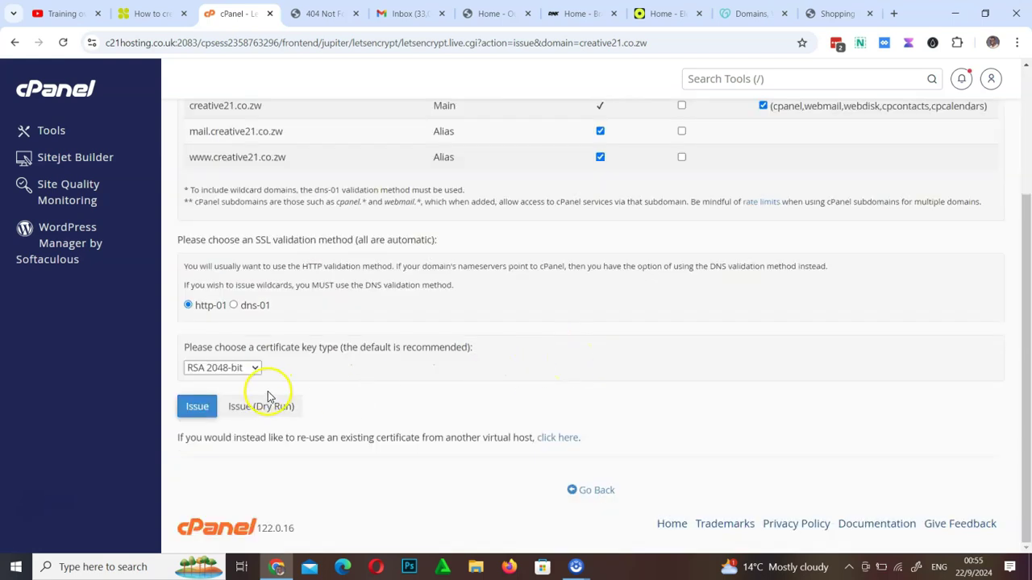
{"action": "left_click", "coordinate": [199, 408]}
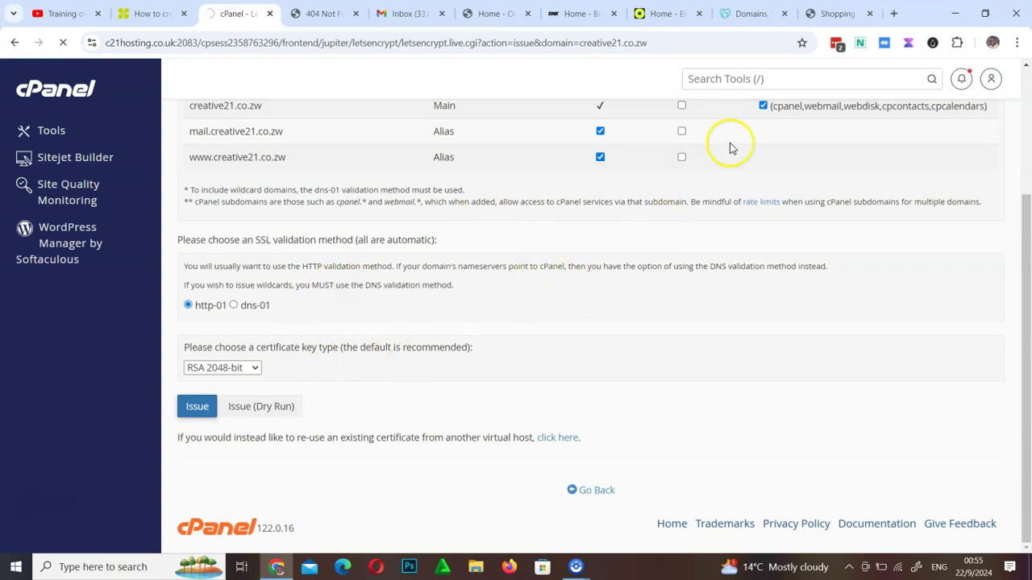
{"action": "left_click", "coordinate": [196, 408]}
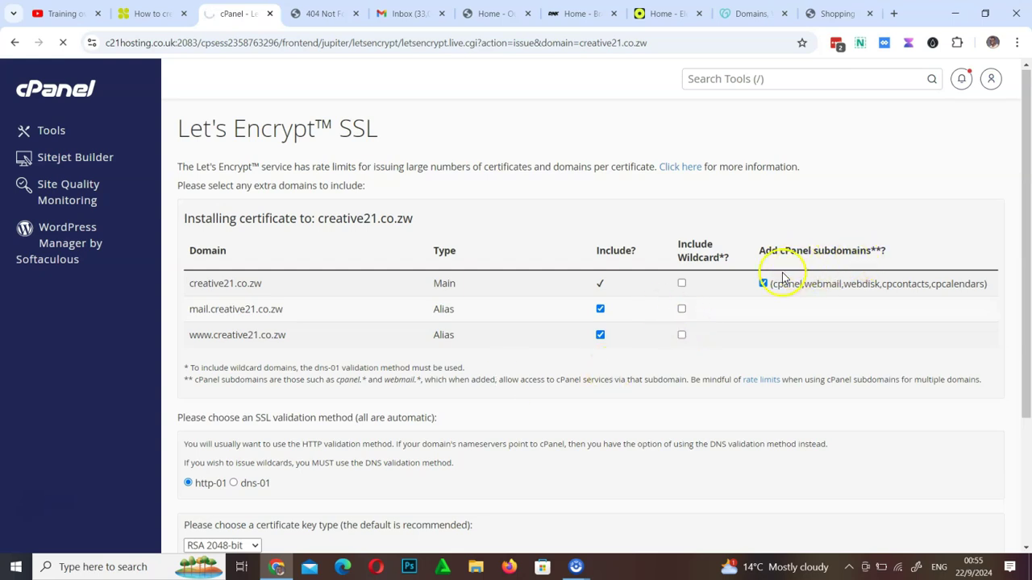
Check creative21.co.zw's Not secure connection details against cPanel's SSL installed confirmation
{"action": "left_click", "coordinate": [323, 13]}
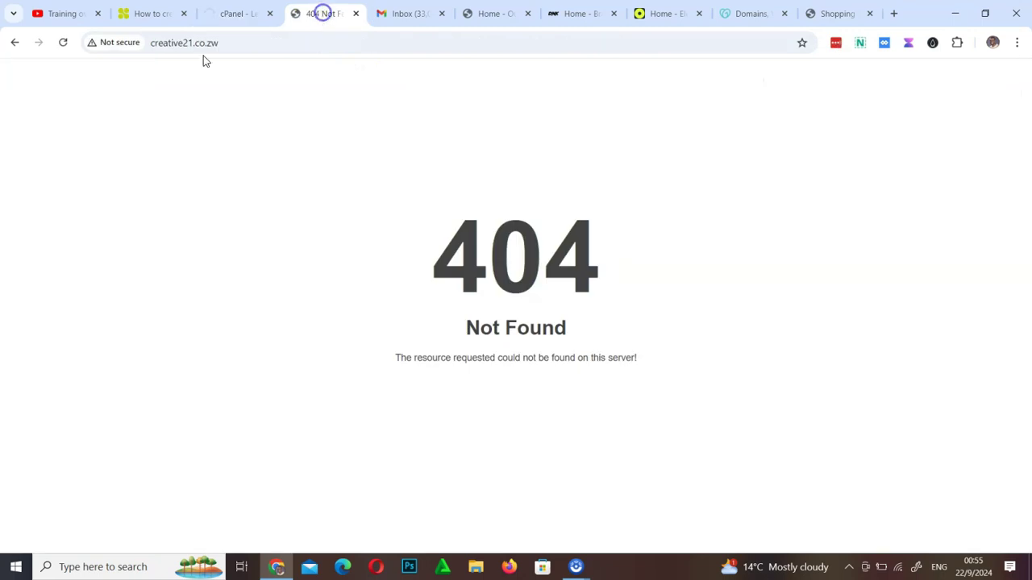
{"action": "left_click", "coordinate": [115, 46]}
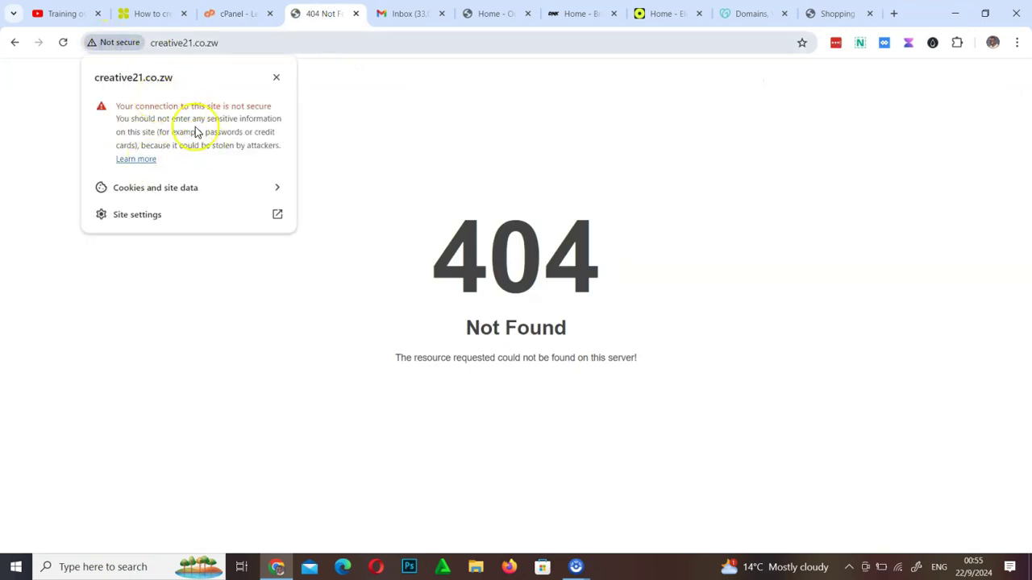
{"action": "left_click", "coordinate": [407, 218]}
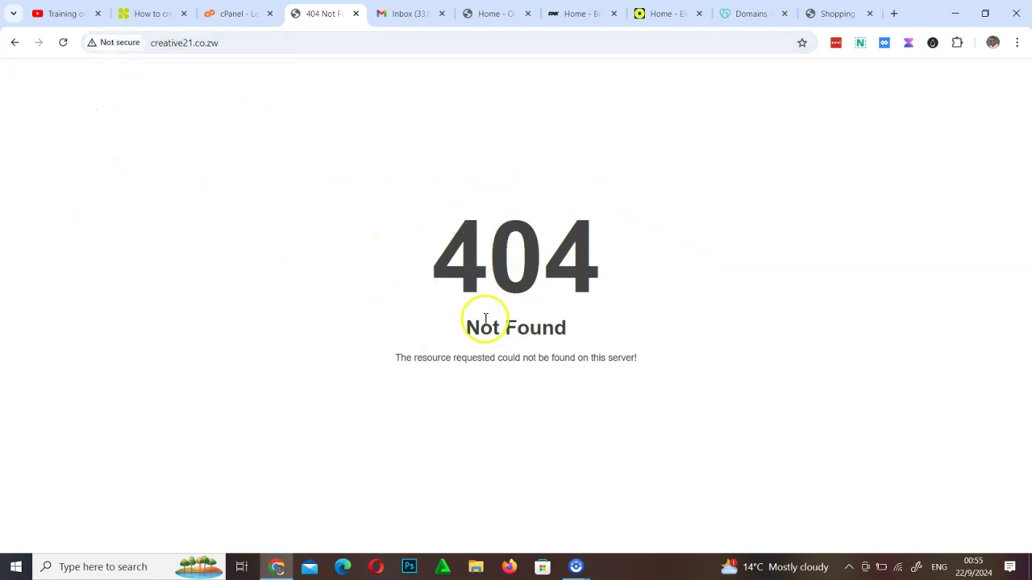
{"action": "left_click", "coordinate": [230, 12]}
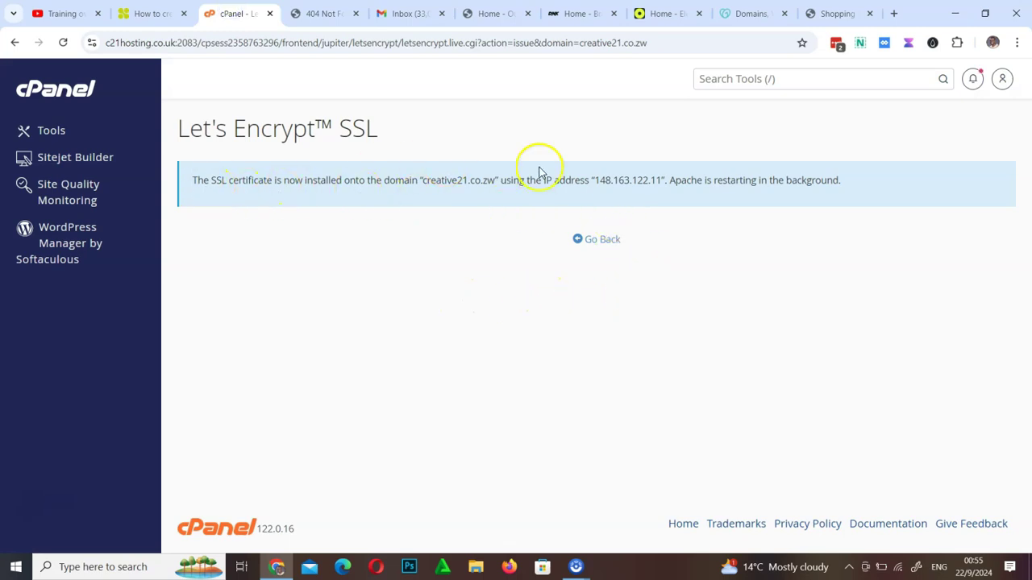
{"action": "left_click", "coordinate": [320, 12]}
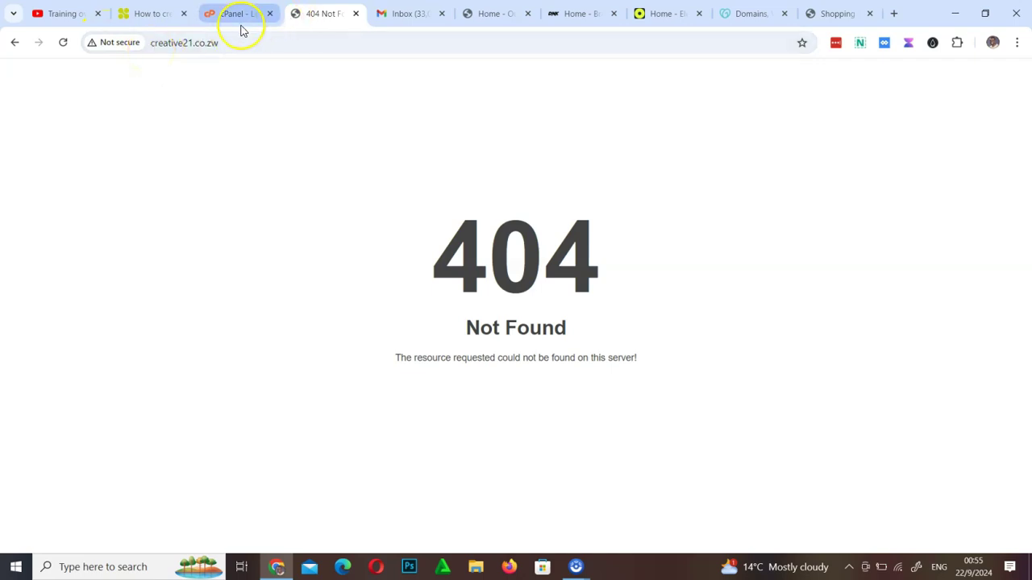
Compare the GoDaddy and store demo sites' secure connection details, then return to cPanel
{"action": "left_click", "coordinate": [746, 14]}
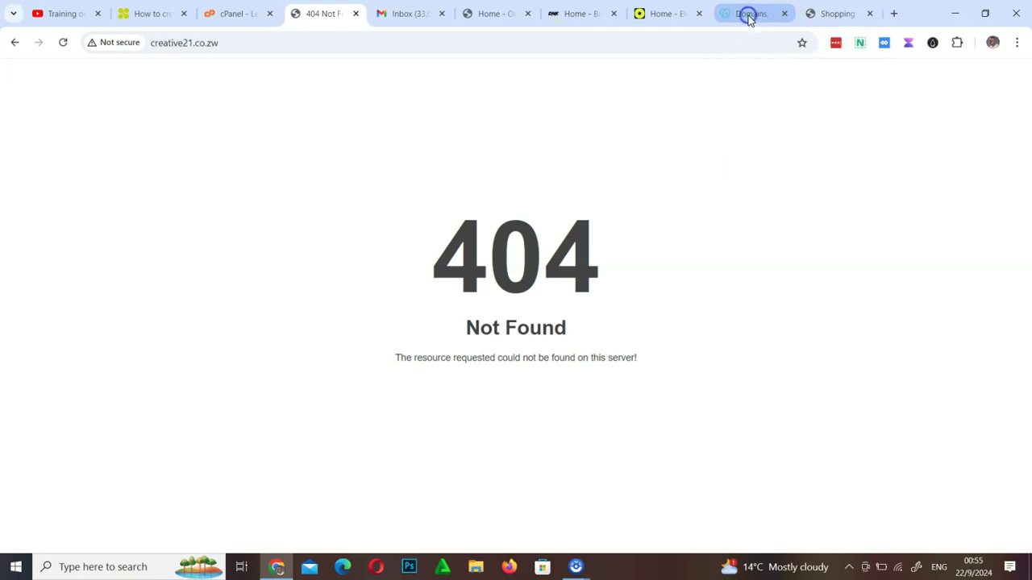
{"action": "left_click", "coordinate": [91, 46]}
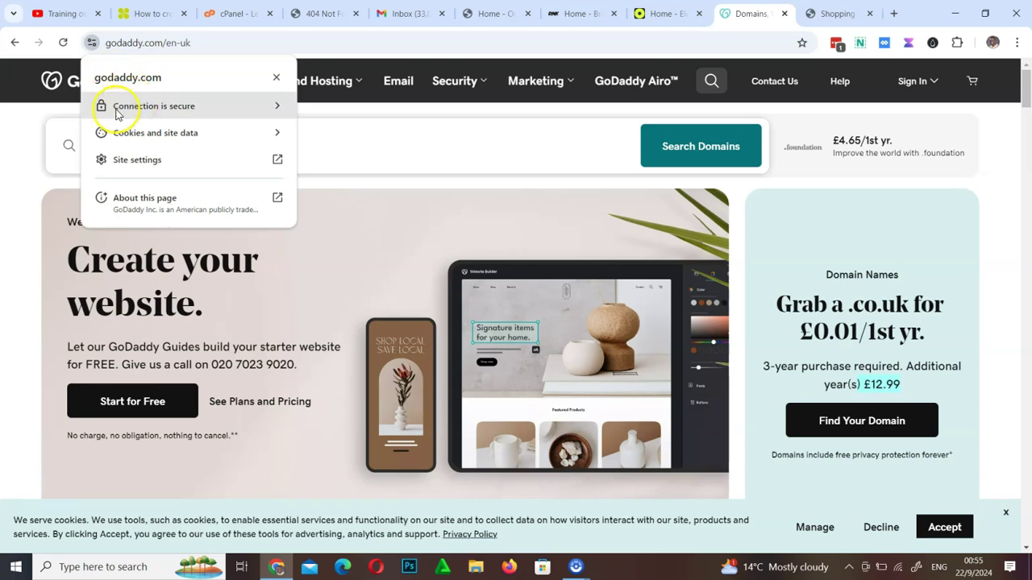
{"action": "left_click", "coordinate": [670, 17]}
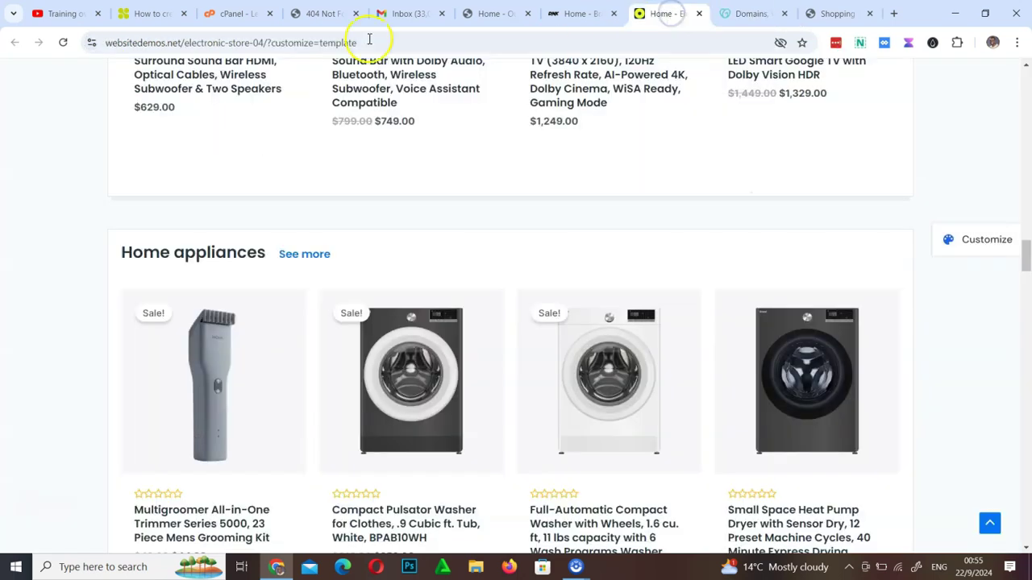
{"action": "left_click", "coordinate": [90, 43]}
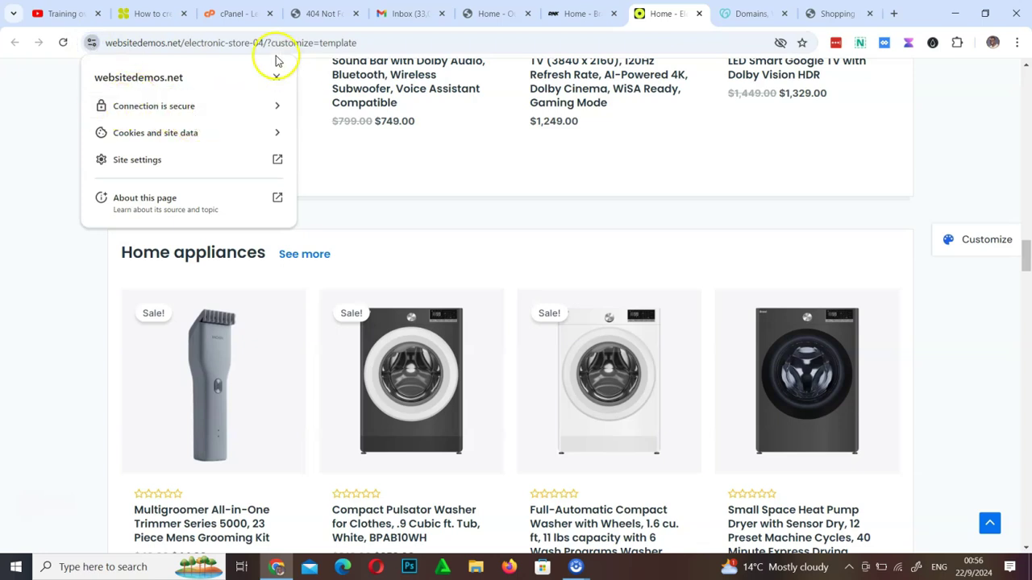
{"action": "left_click", "coordinate": [318, 13]}
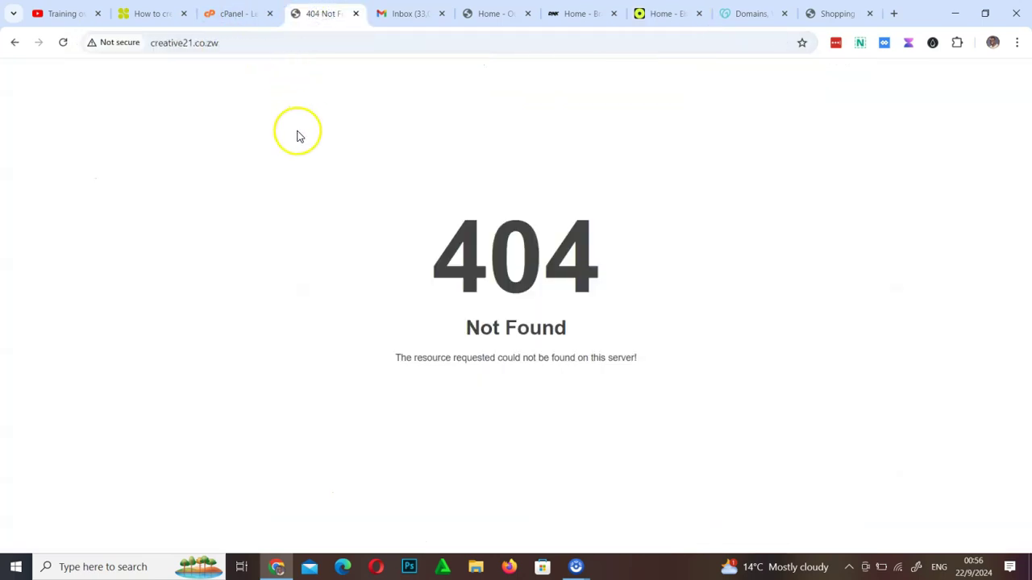
{"action": "left_click", "coordinate": [233, 13]}
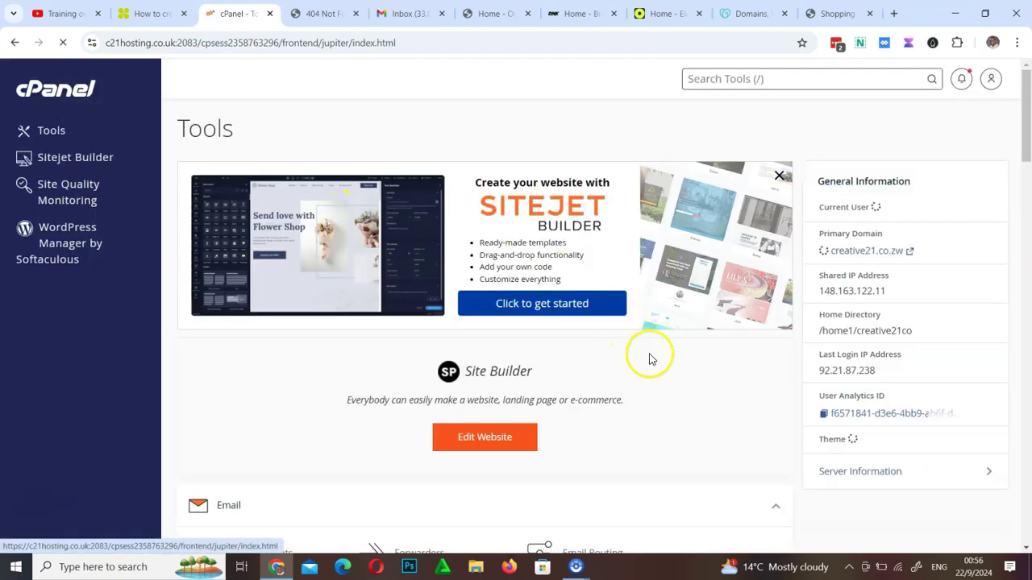
{"action": "scroll", "coordinate": [652, 358], "scroll_direction": "down", "scroll_amount": 3}
{"action": "scroll", "coordinate": [651, 360], "scroll_direction": "up", "scroll_amount": 4}
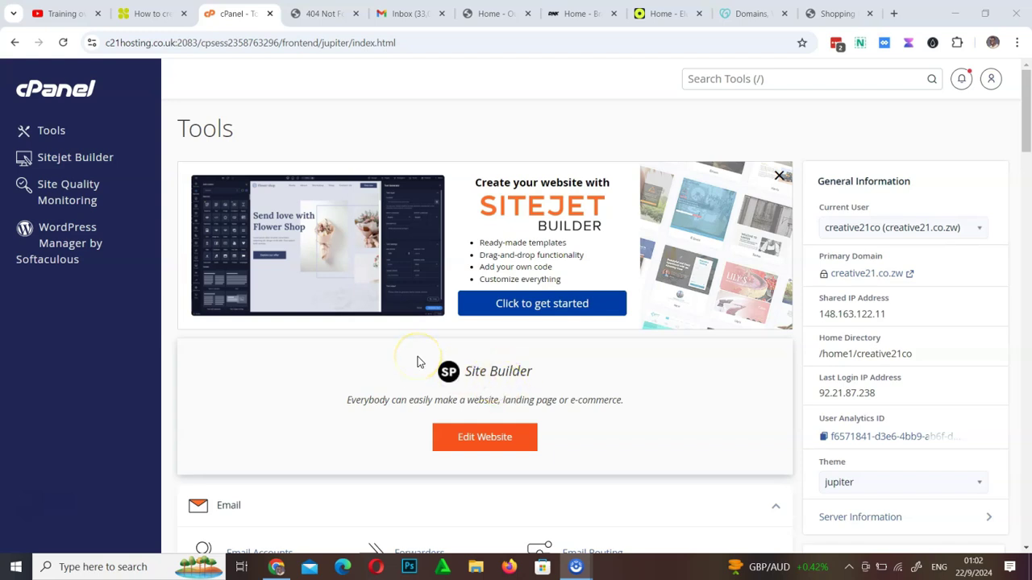
{"action": "scroll", "coordinate": [417, 356], "scroll_direction": "down", "scroll_amount": 20}
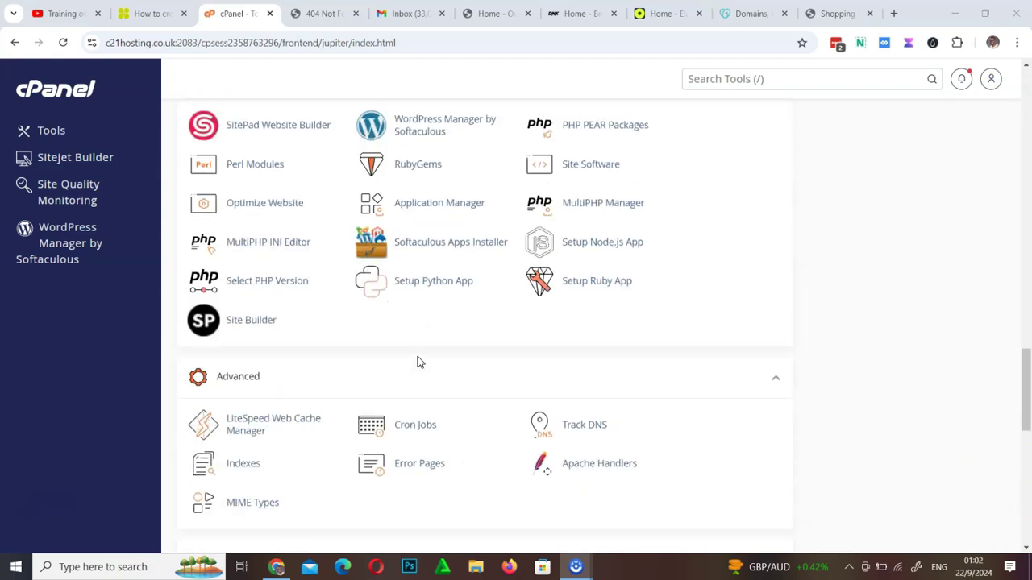
{"action": "scroll", "coordinate": [418, 357], "scroll_direction": "up", "scroll_amount": 20}
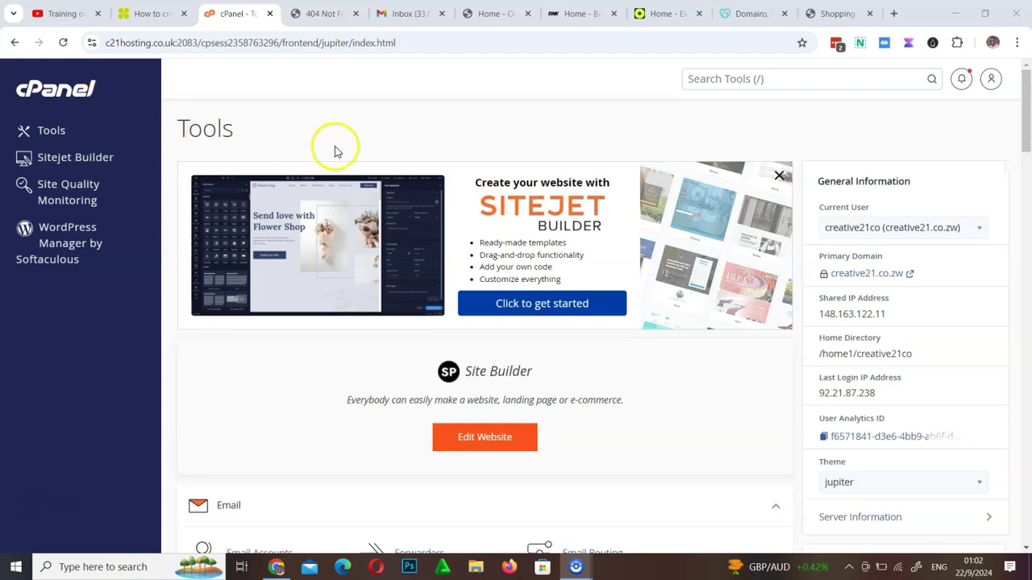
{"action": "left_click", "coordinate": [322, 14]}
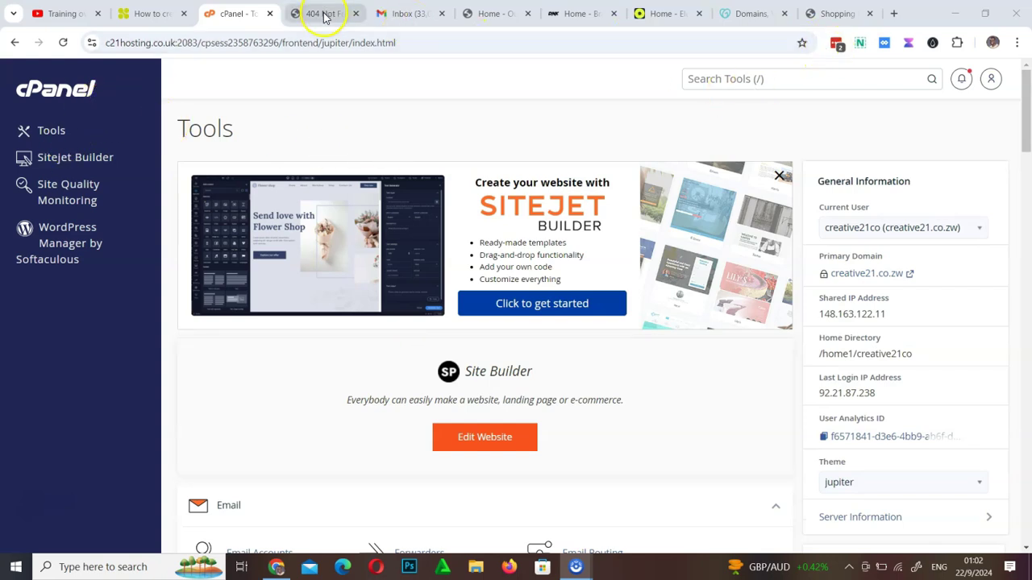
{"action": "left_click", "coordinate": [64, 42]}
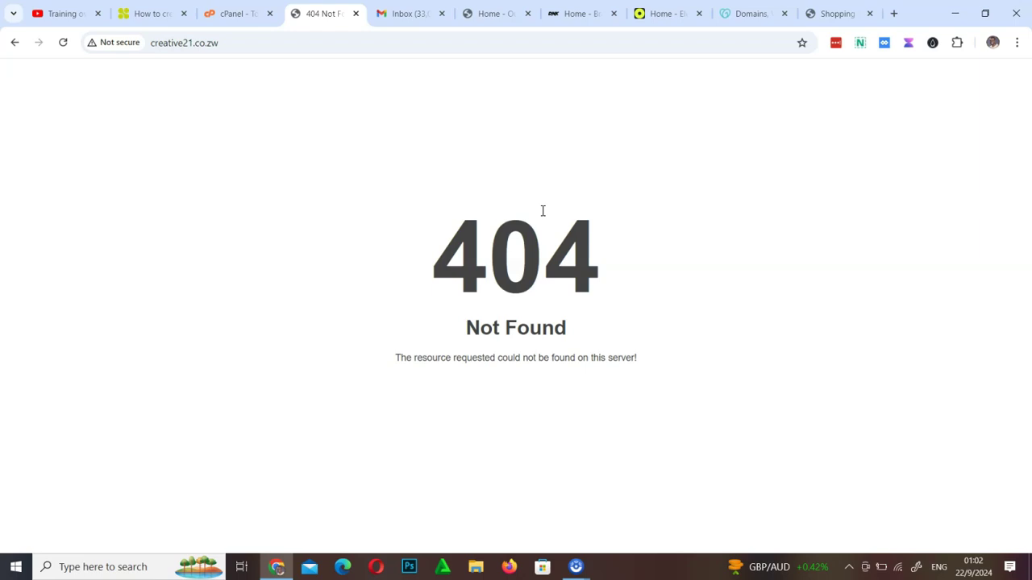
{"action": "left_click", "coordinate": [242, 13]}
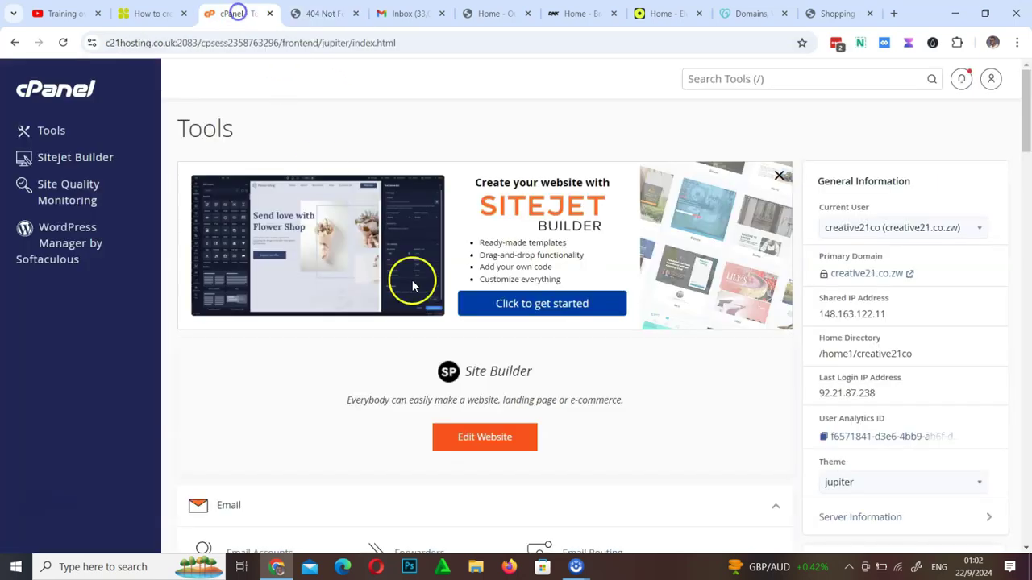
{"action": "scroll", "coordinate": [619, 341], "scroll_direction": "down", "scroll_amount": 5}
{"action": "scroll", "coordinate": [619, 341], "scroll_direction": "down", "scroll_amount": 9}
{"action": "scroll", "coordinate": [619, 342], "scroll_direction": "up", "scroll_amount": 13}
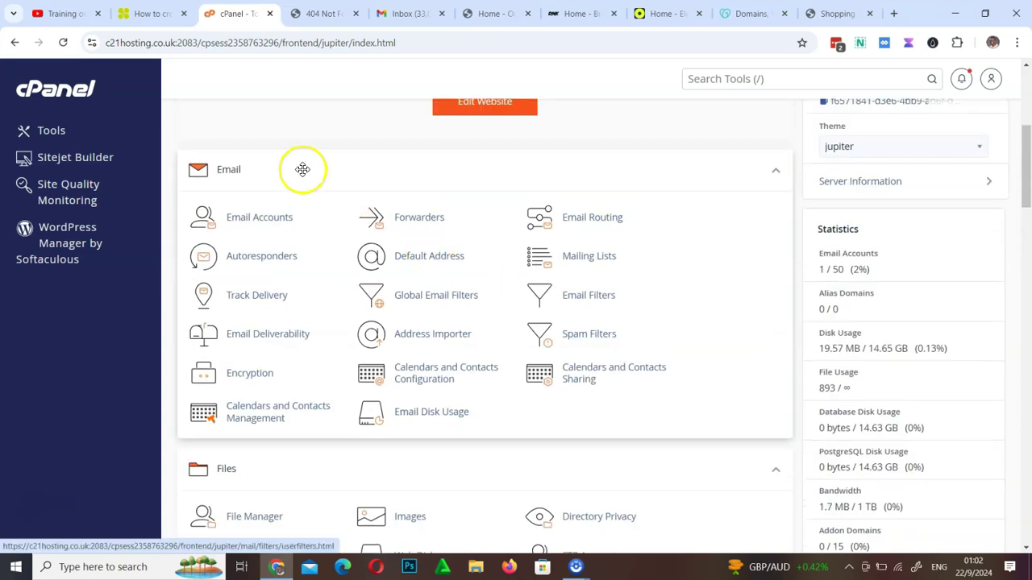
Start a new email account named hello in the Email Accounts manager
{"action": "left_click", "coordinate": [257, 220]}
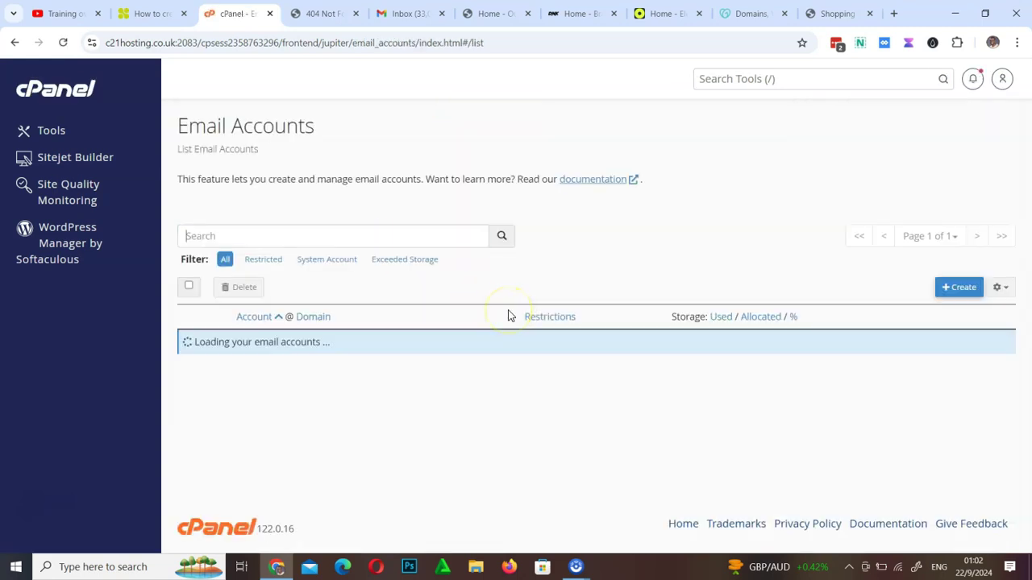
{"action": "left_click", "coordinate": [956, 292]}
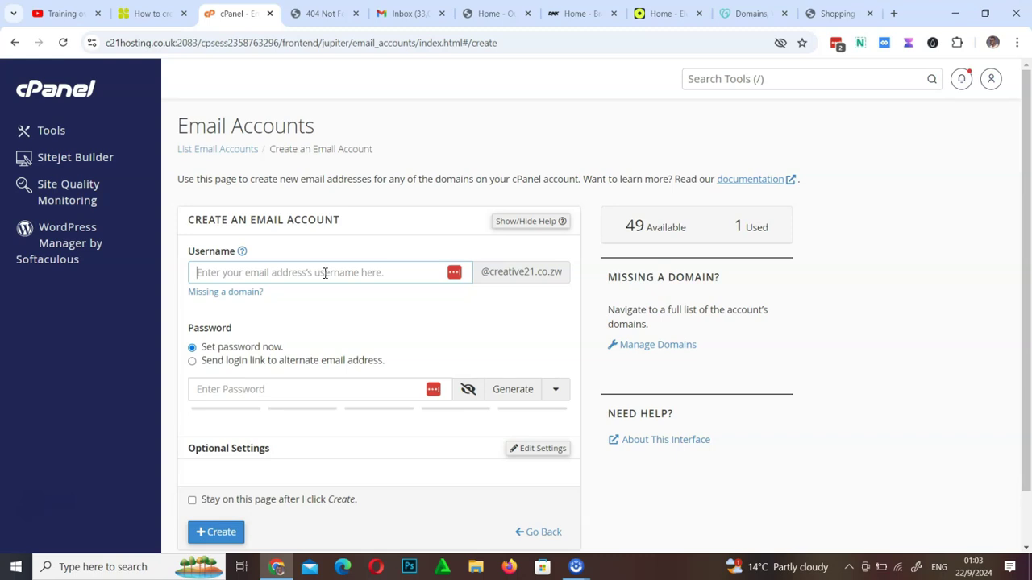
{"action": "type", "text": "hello"}
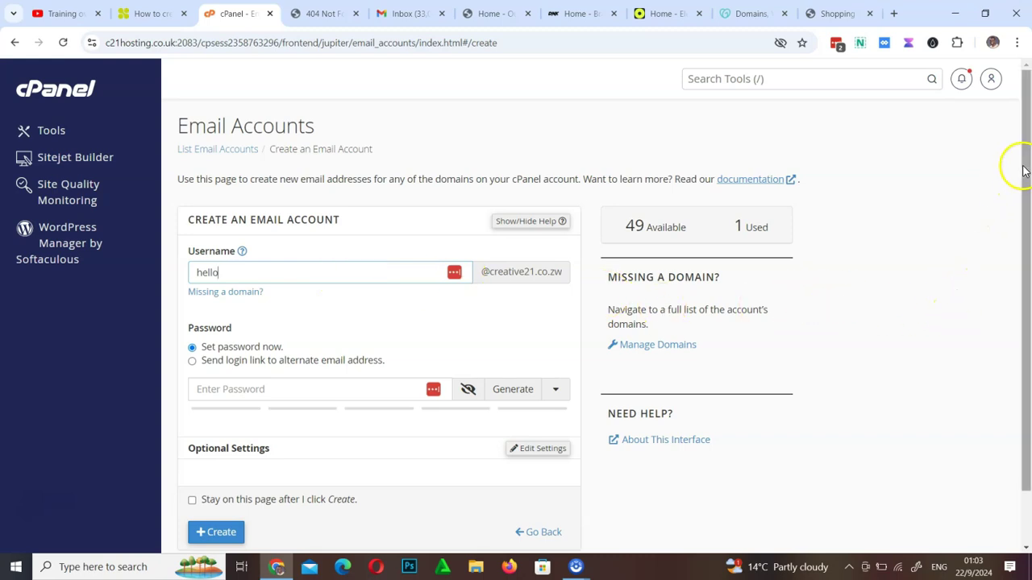
{"action": "left_click_drag", "start_coordinate": [1026, 164], "coordinate": [1029, 194]}
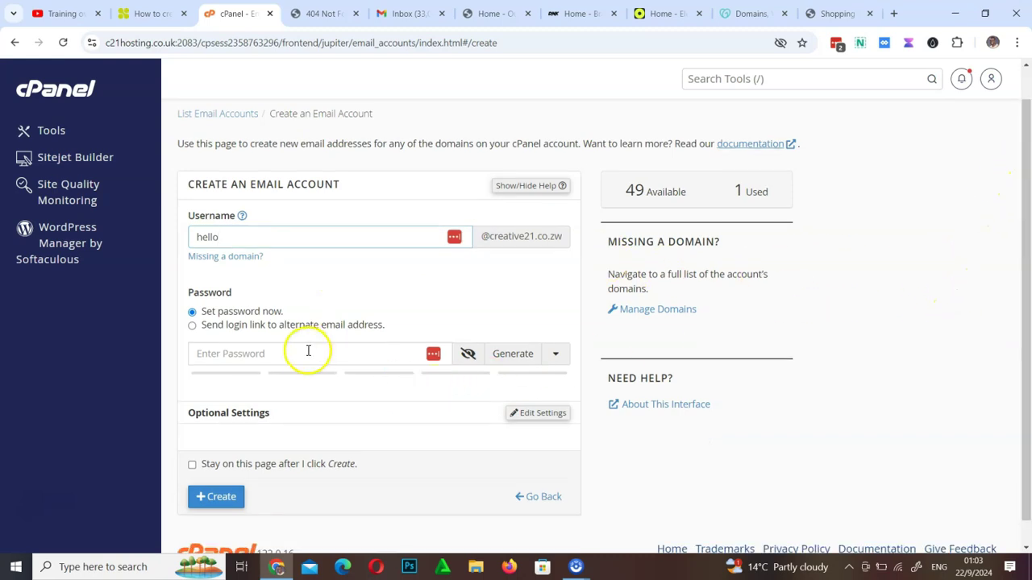
Fill the mailbox password field with a copied suggested strong password
{"action": "left_click", "coordinate": [307, 350]}
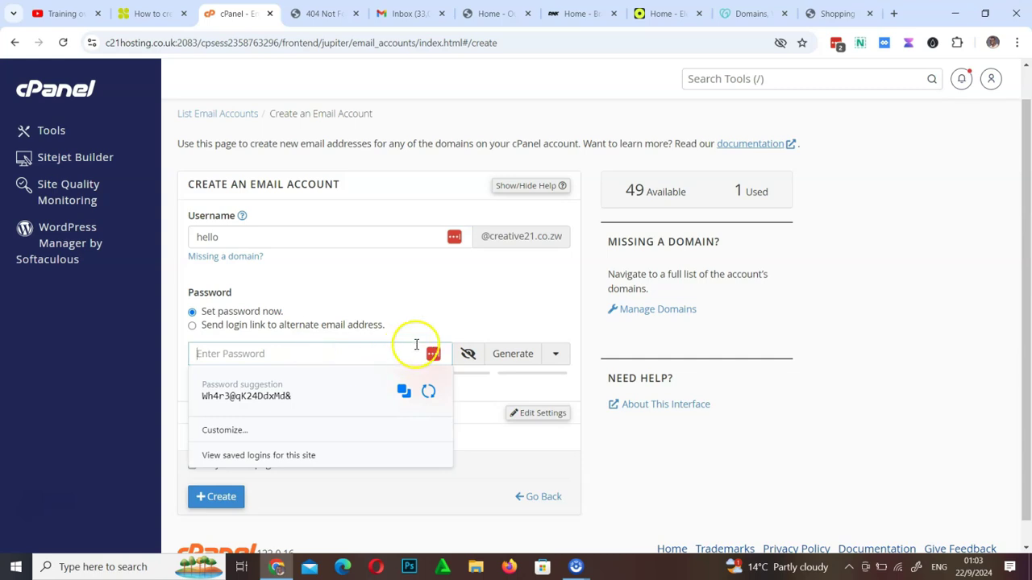
{"action": "left_click", "coordinate": [403, 393]}
{"action": "left_click", "coordinate": [310, 354]}
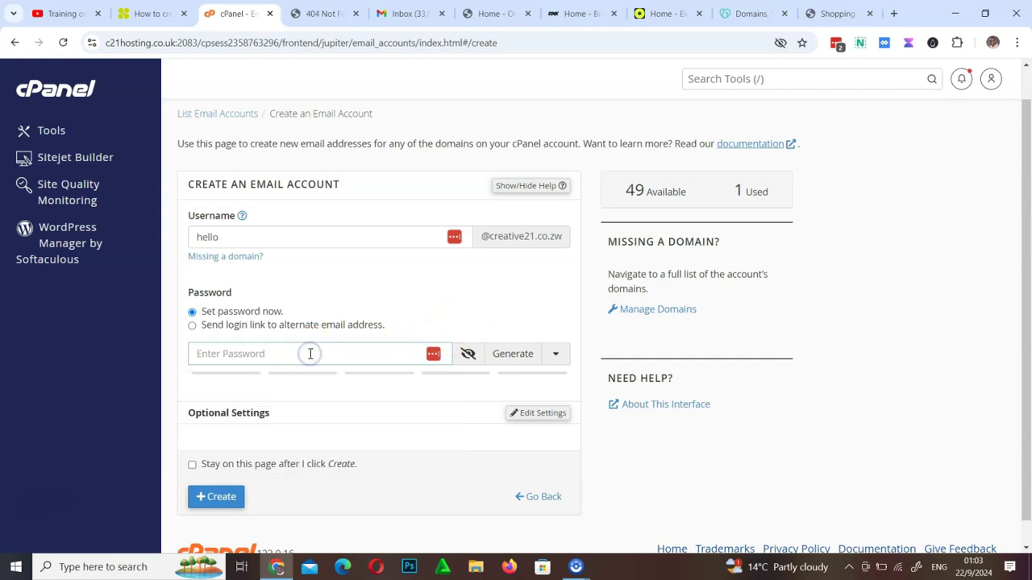
{"action": "key", "text": "ctrl+v"}
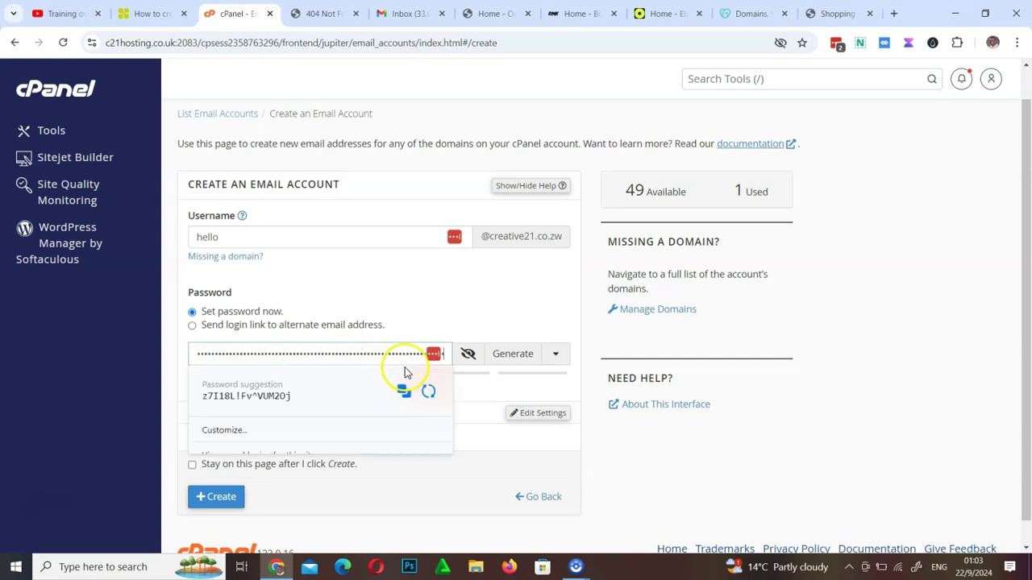
{"action": "left_click", "coordinate": [401, 394]}
{"action": "left_click", "coordinate": [329, 350]}
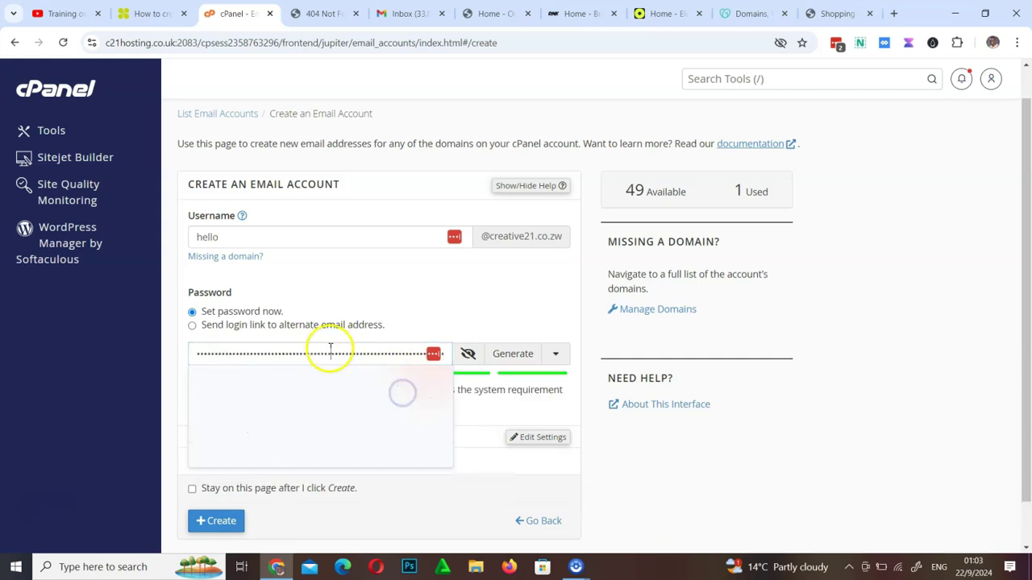
{"action": "key", "text": "ctrl+a"}
{"action": "key", "text": "ctrl+v"}
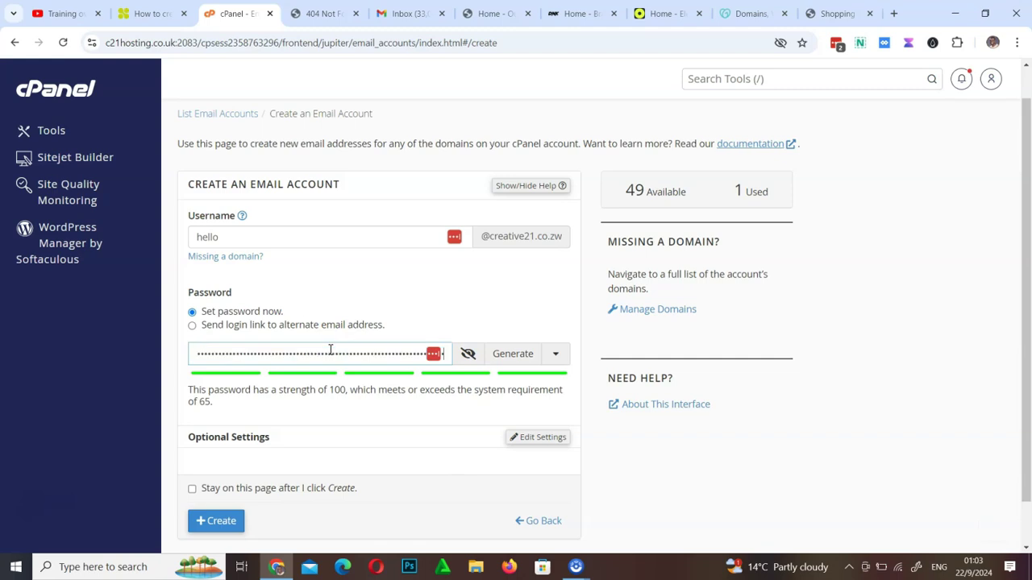
{"action": "left_click", "coordinate": [356, 358]}
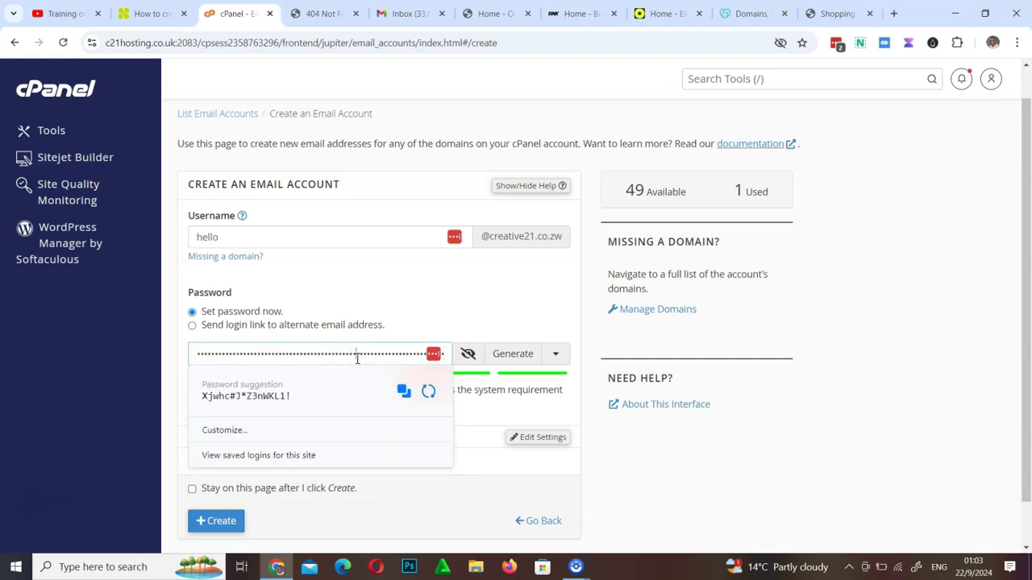
{"action": "key", "text": "ctrl+a"}
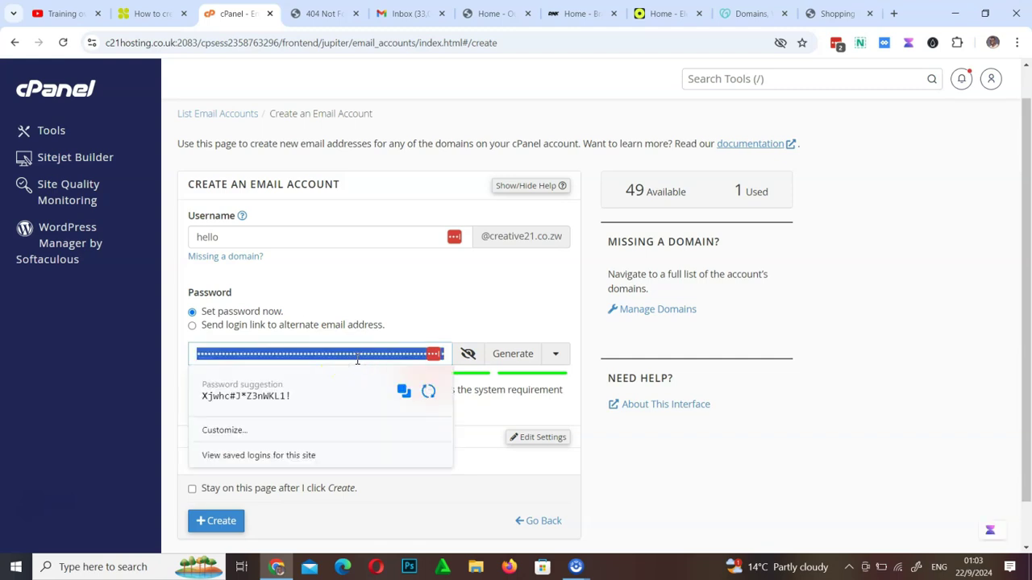
{"action": "type", "text": "••"}
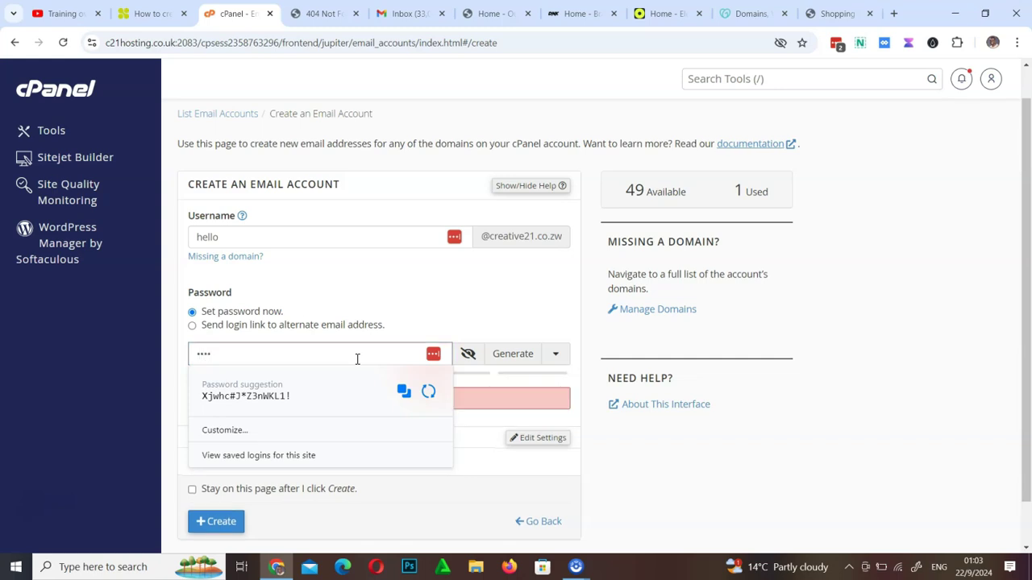
{"action": "left_click", "coordinate": [668, 461]}
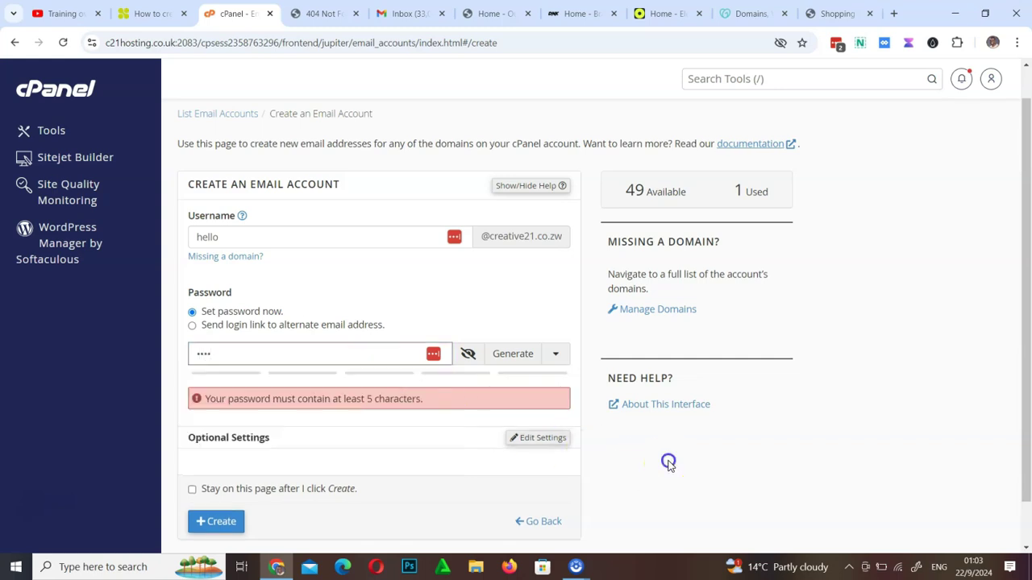
{"action": "left_click", "coordinate": [286, 355]}
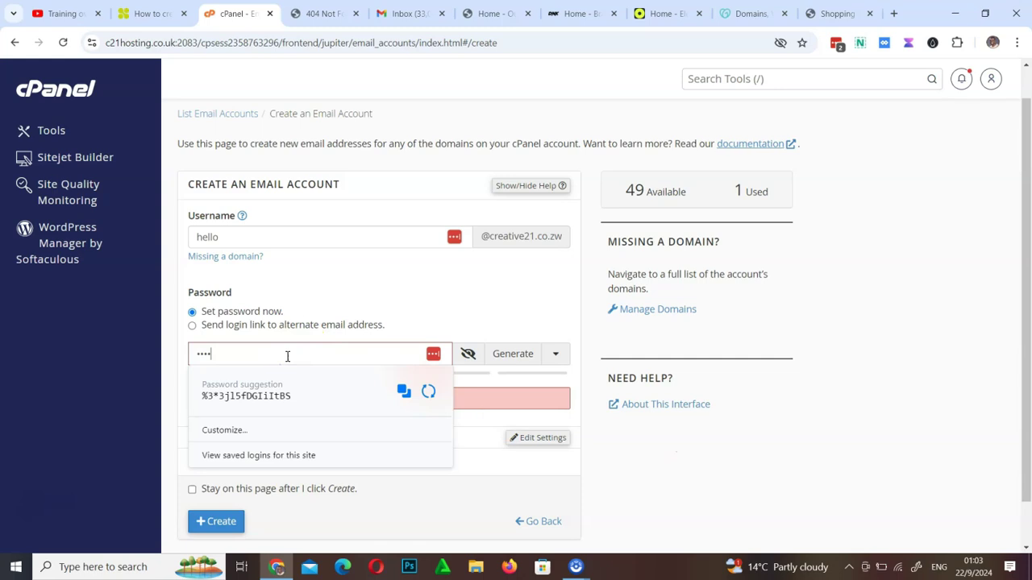
{"action": "type", "text": "•••••"}
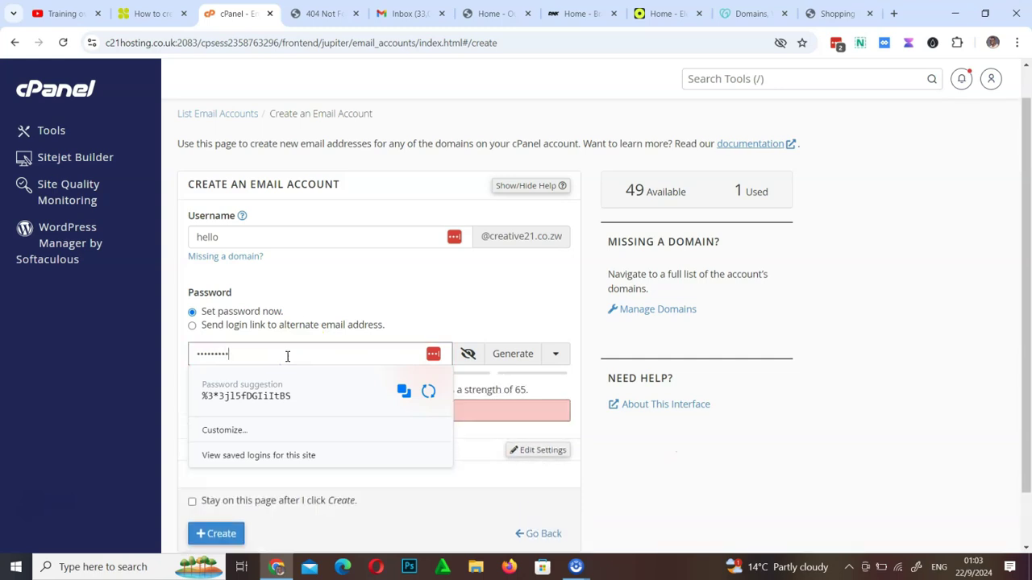
{"action": "type", "text": "••"}
{"action": "left_click", "coordinate": [731, 442]}
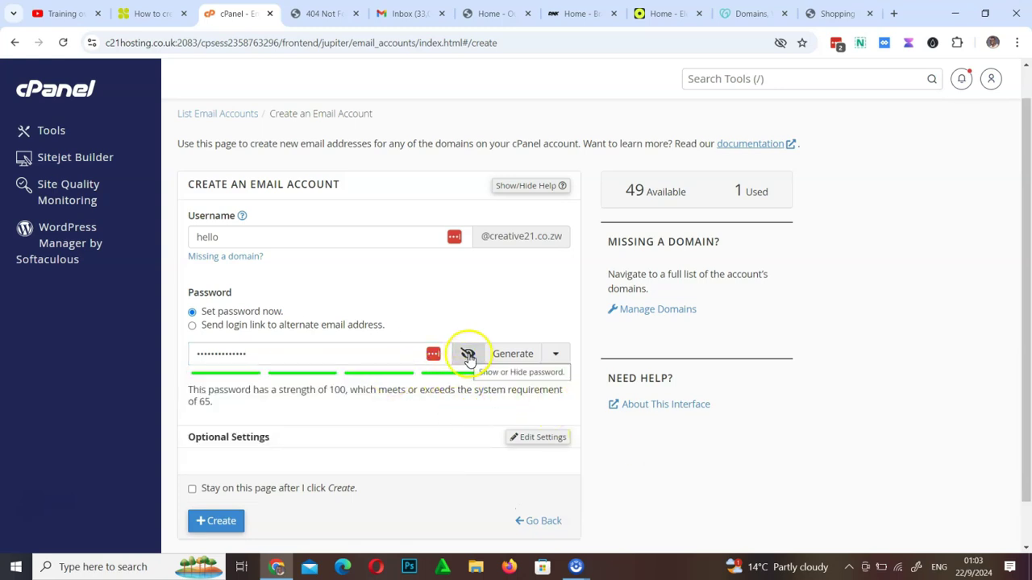
{"action": "scroll", "coordinate": [369, 423], "scroll_direction": "down", "scroll_amount": 1}
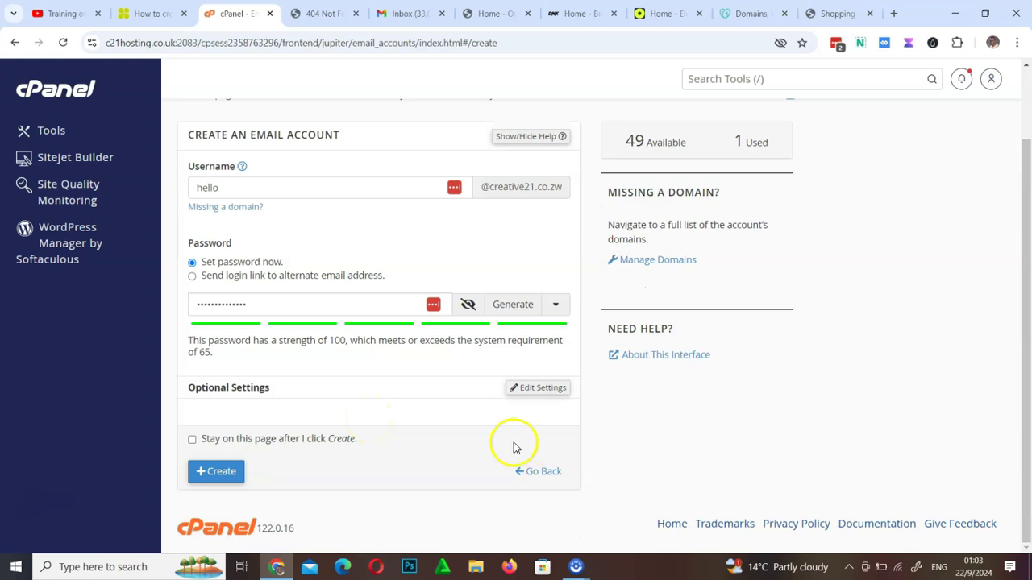
{"action": "left_click", "coordinate": [219, 472]}
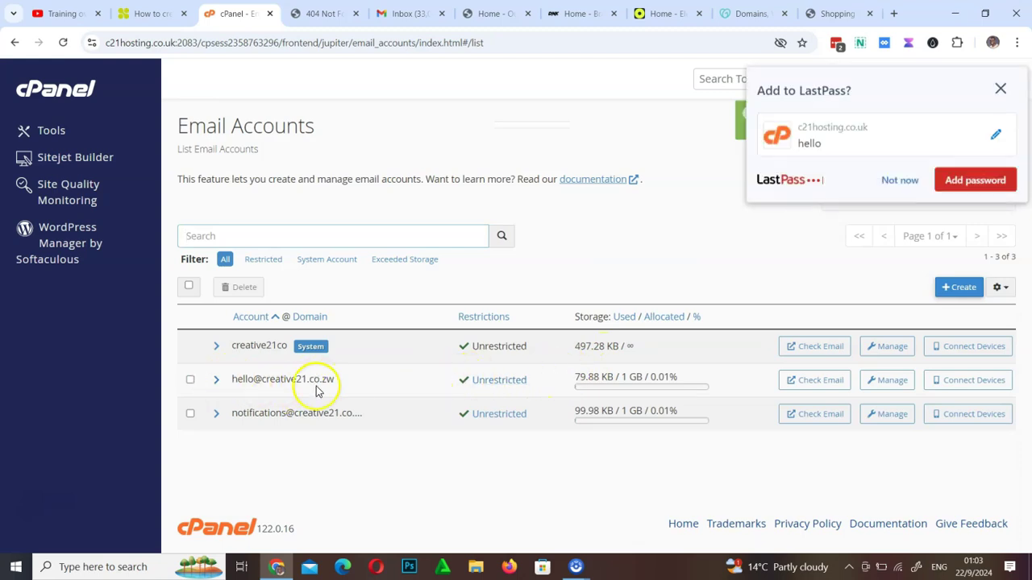
{"action": "left_click", "coordinate": [1000, 87]}
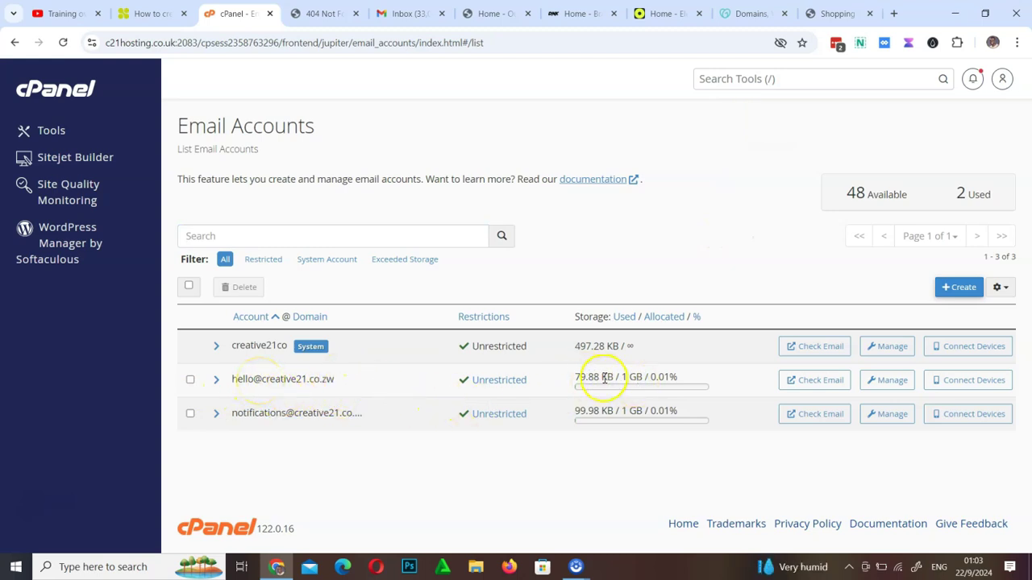
{"action": "left_click_drag", "start_coordinate": [576, 377], "coordinate": [679, 379]}
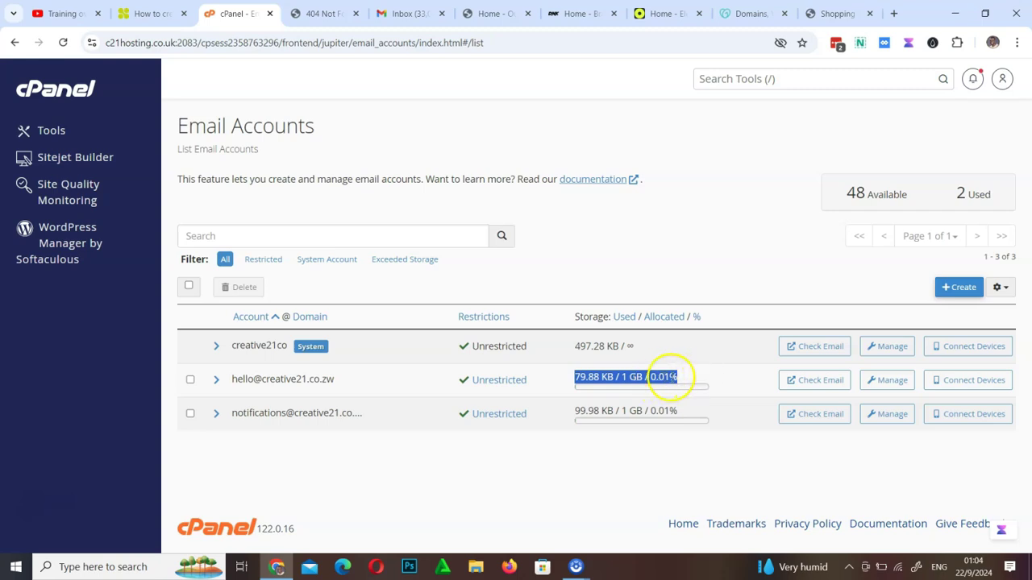
{"action": "left_click", "coordinate": [830, 386]}
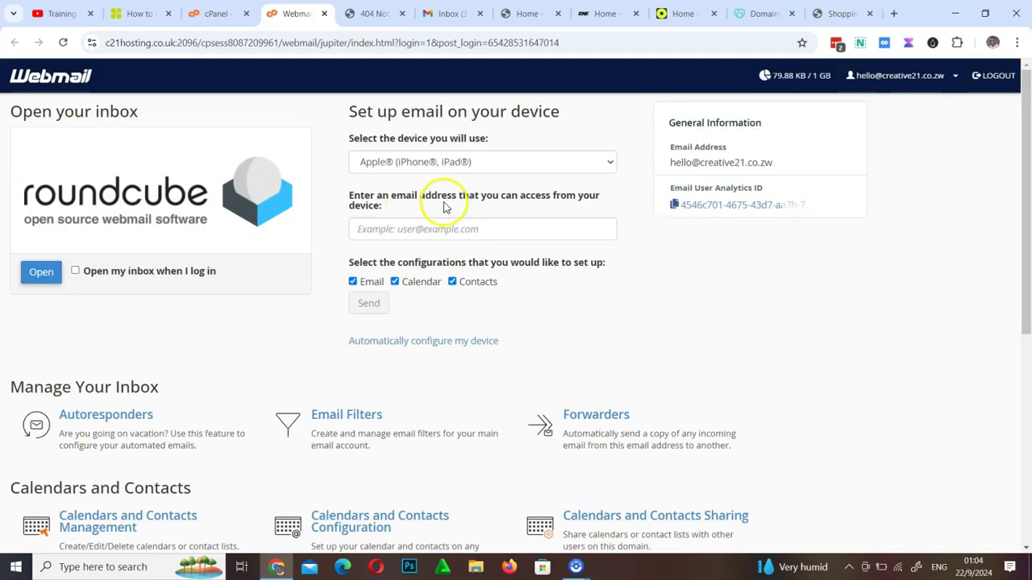
Open the hello@ inbox in Roundcube, then switch back to the cPanel tab
{"action": "left_click", "coordinate": [37, 278]}
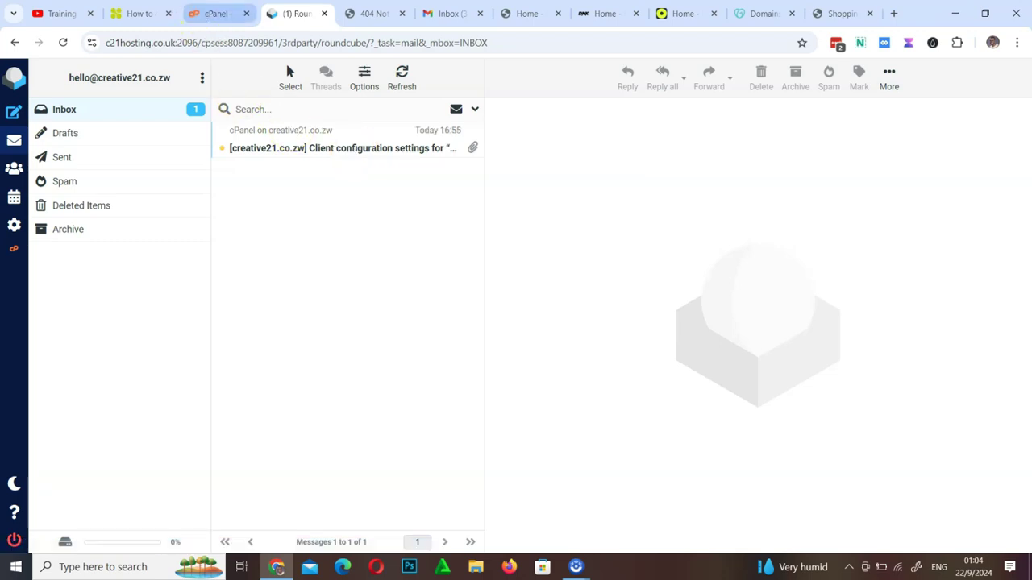
{"action": "left_click", "coordinate": [214, 11]}
Go to the cPanel Tools home page and browse its sections
{"action": "left_click", "coordinate": [605, 265]}
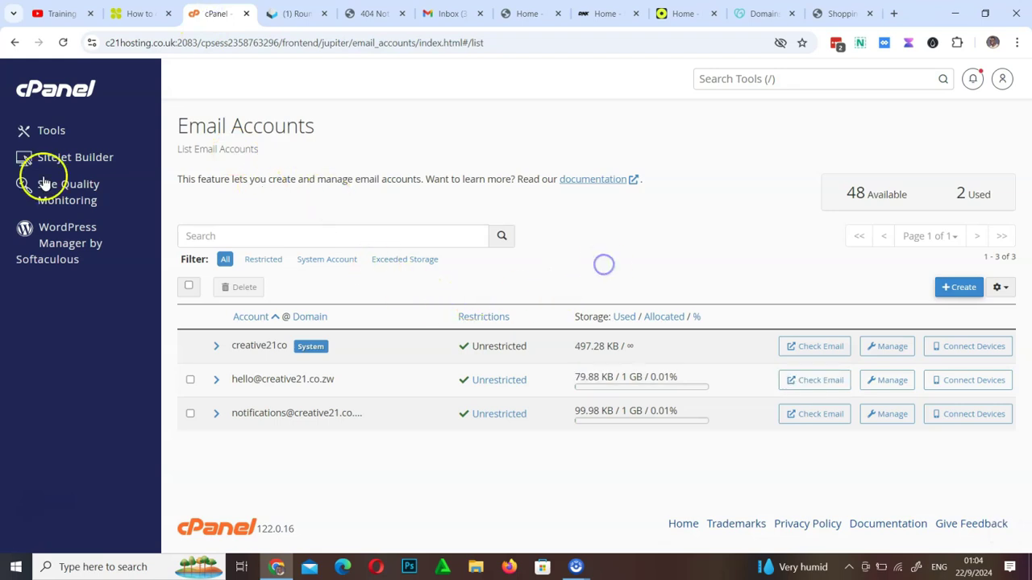
{"action": "left_click", "coordinate": [71, 97]}
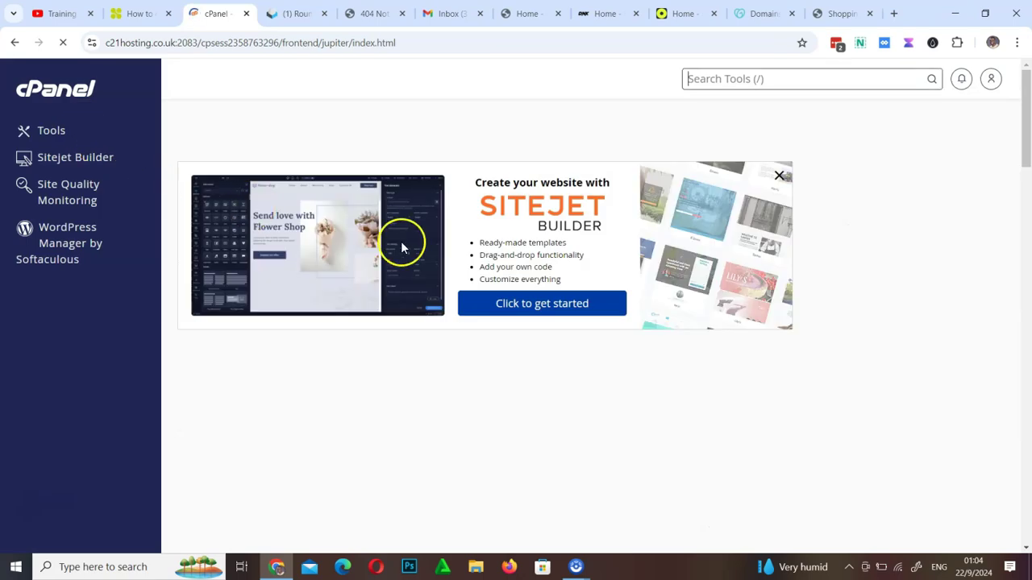
{"action": "scroll", "coordinate": [483, 386], "scroll_direction": "down", "scroll_amount": 5}
{"action": "scroll", "coordinate": [484, 386], "scroll_direction": "down", "scroll_amount": 8}
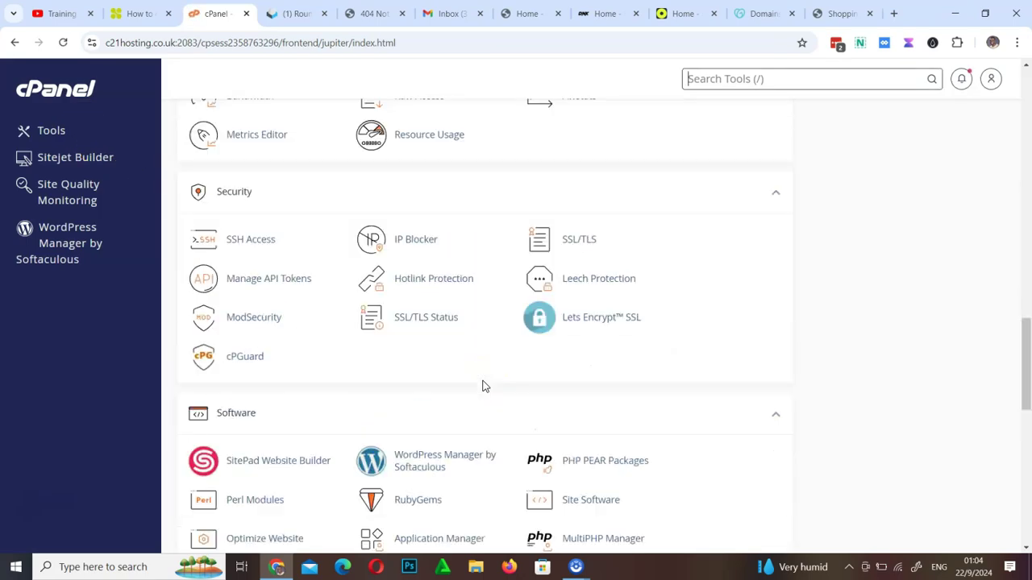
{"action": "scroll", "coordinate": [484, 386], "scroll_direction": "up", "scroll_amount": 20}
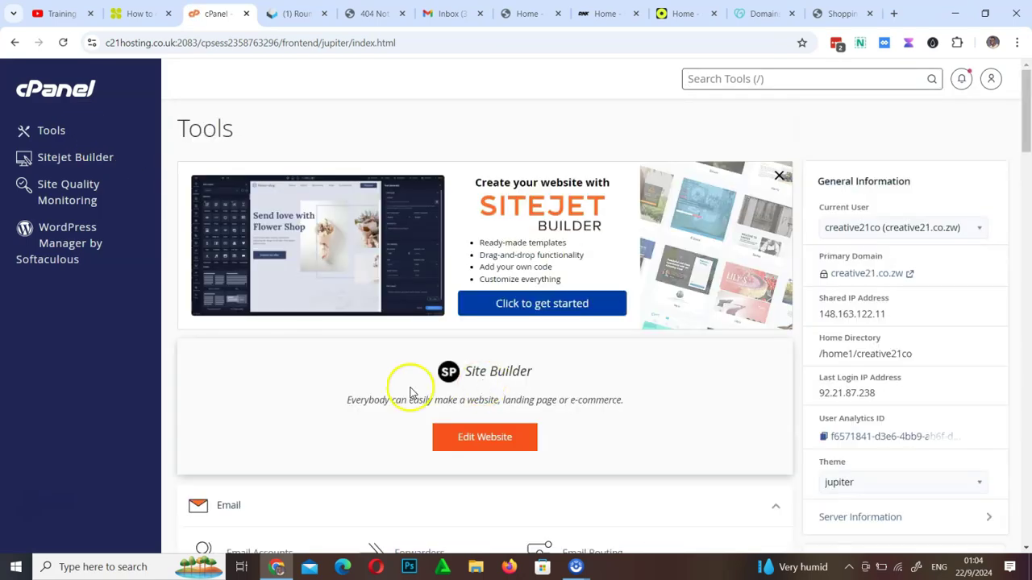
{"action": "scroll", "coordinate": [407, 387], "scroll_direction": "down", "scroll_amount": 8}
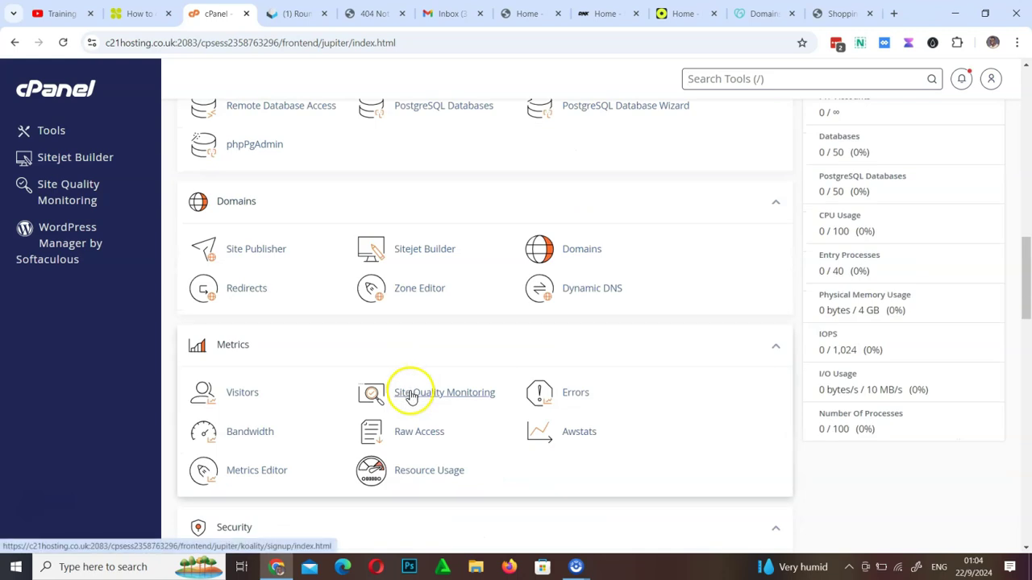
Reload creative21.co.zw, still showing 404 Not Found, and return to cPanel
{"action": "left_click", "coordinate": [360, 13]}
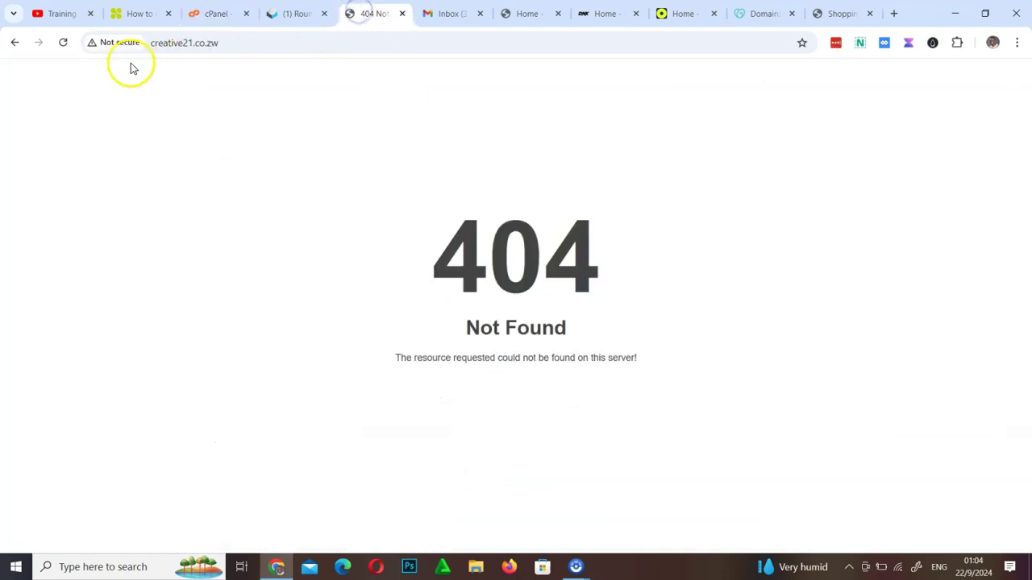
{"action": "left_click", "coordinate": [63, 42]}
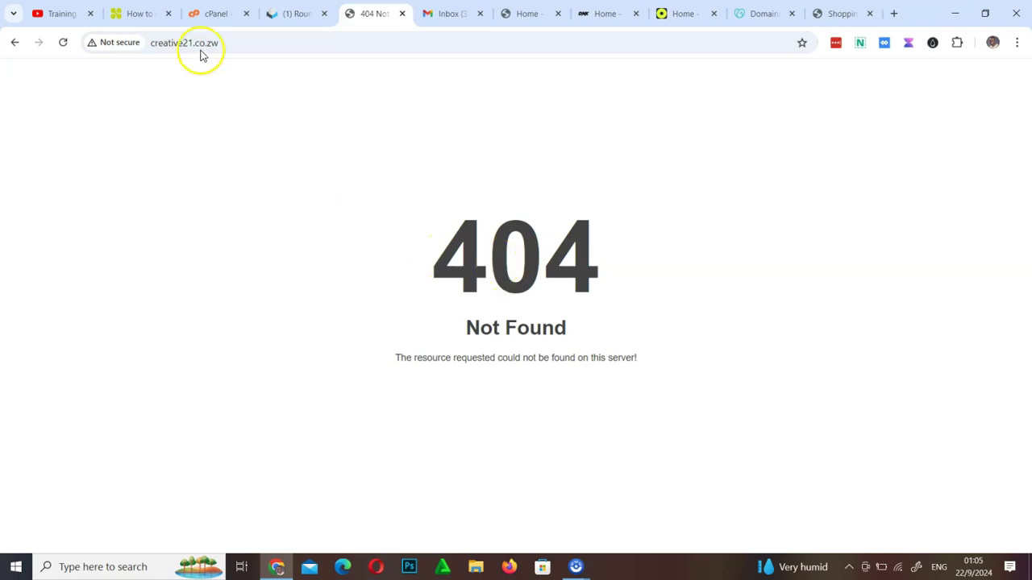
{"action": "left_click", "coordinate": [207, 13]}
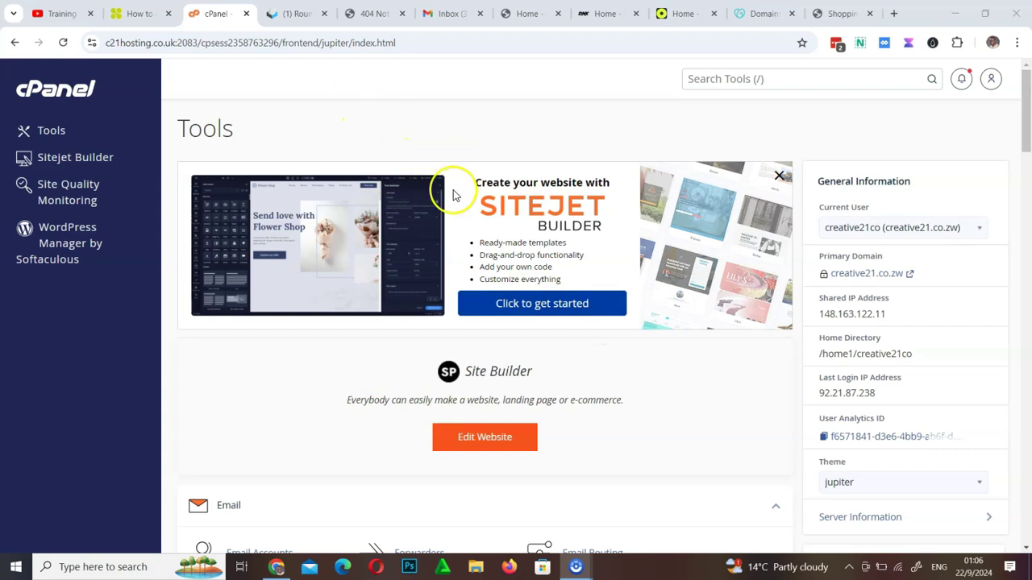
Find the Softaculous Apps Installer section on the Tools page and open WordPress
{"action": "scroll", "coordinate": [452, 323], "scroll_direction": "down", "scroll_amount": 6}
{"action": "scroll", "coordinate": [452, 345], "scroll_direction": "down", "scroll_amount": 10}
{"action": "scroll", "coordinate": [454, 346], "scroll_direction": "up", "scroll_amount": 20}
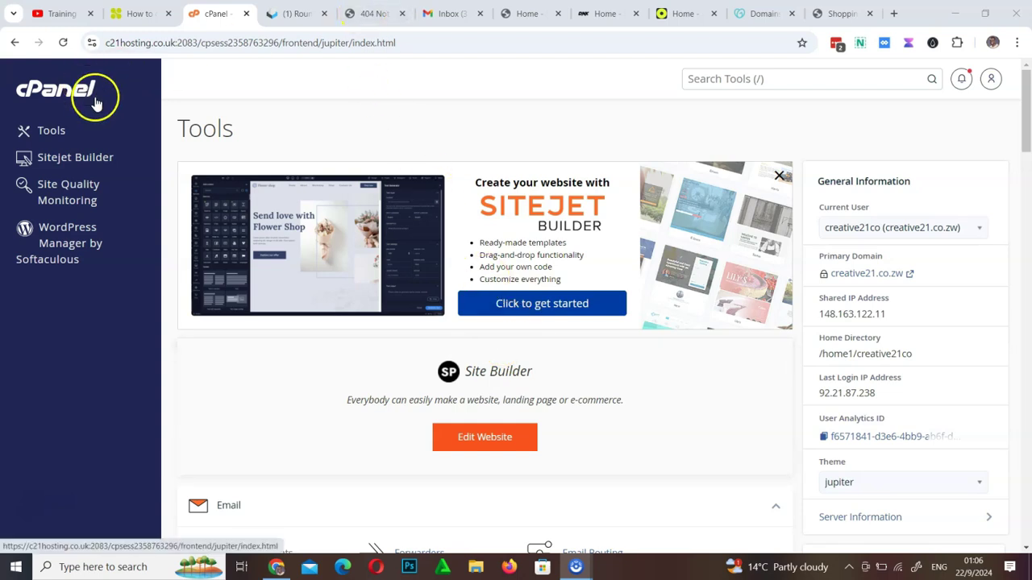
{"action": "scroll", "coordinate": [249, 351], "scroll_direction": "down", "scroll_amount": 12}
{"action": "scroll", "coordinate": [249, 351], "scroll_direction": "down", "scroll_amount": 10}
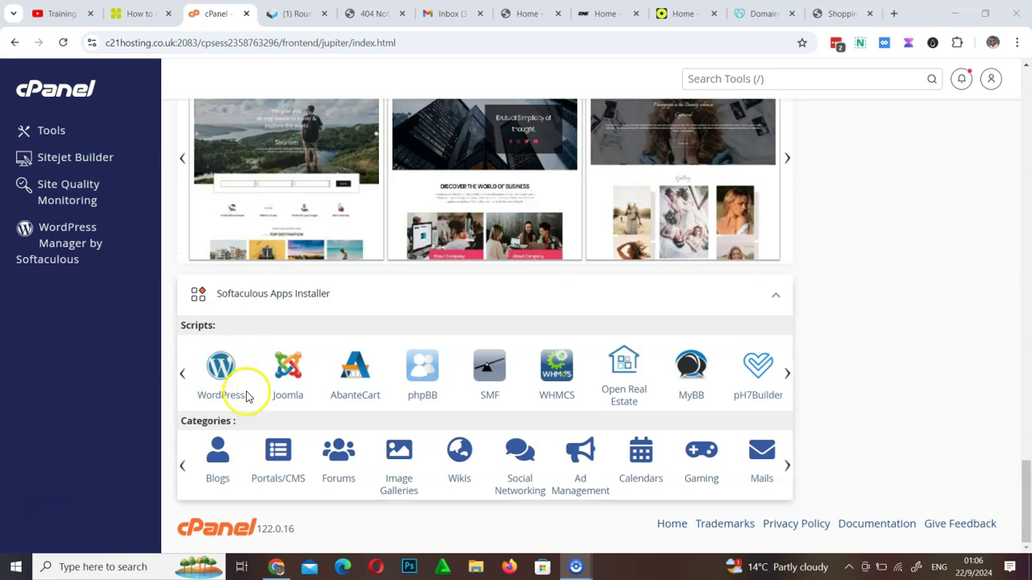
{"action": "scroll", "coordinate": [318, 369], "scroll_direction": "up", "scroll_amount": 8}
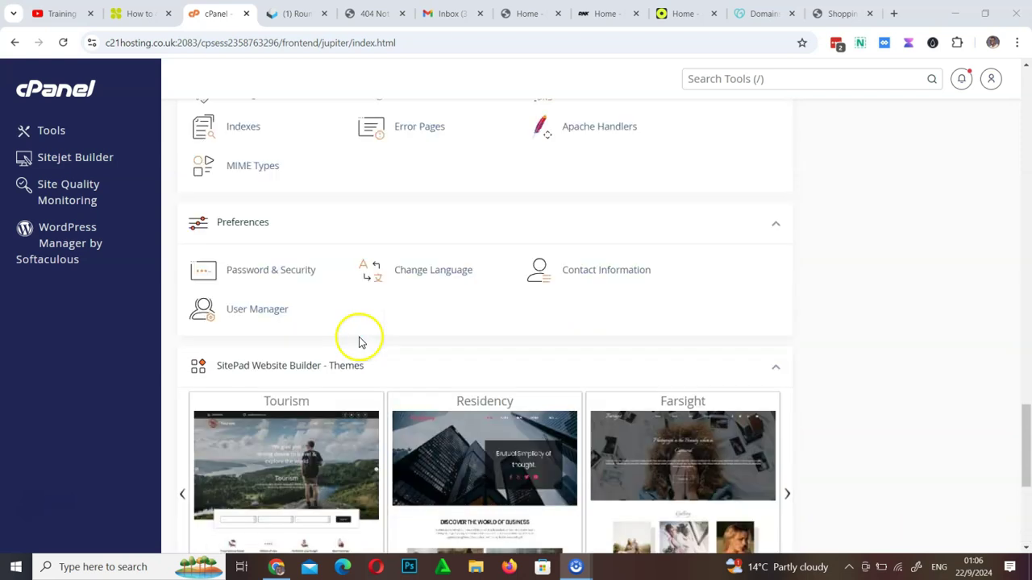
{"action": "scroll", "coordinate": [440, 291], "scroll_direction": "up", "scroll_amount": 3}
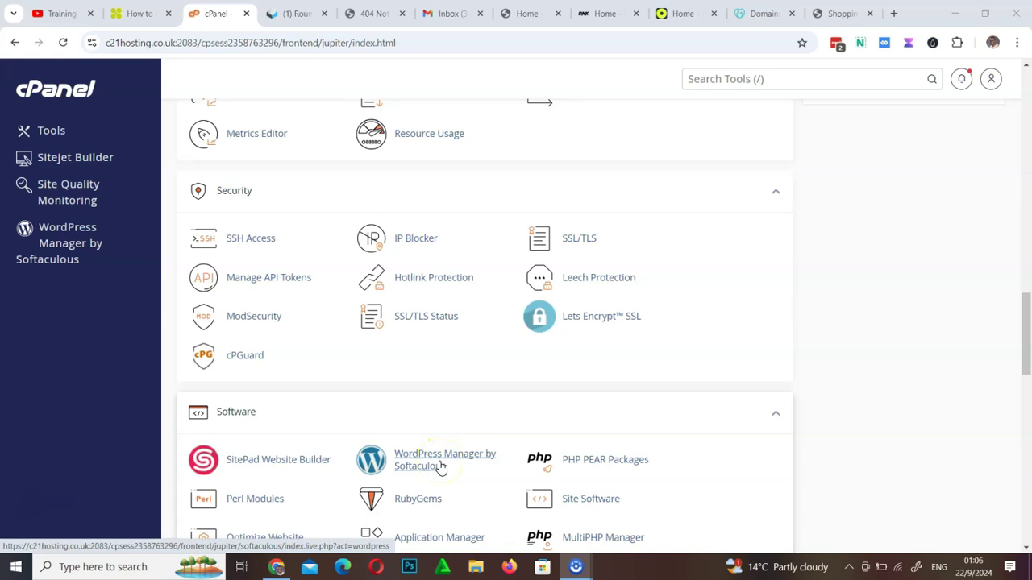
{"action": "scroll", "coordinate": [441, 467], "scroll_direction": "down", "scroll_amount": 13}
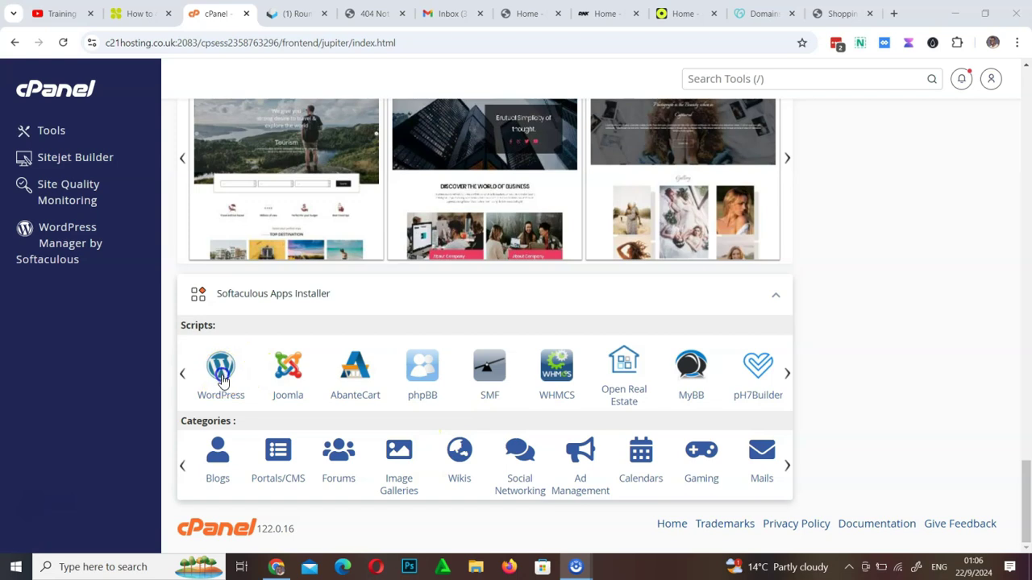
{"action": "left_click", "coordinate": [224, 378]}
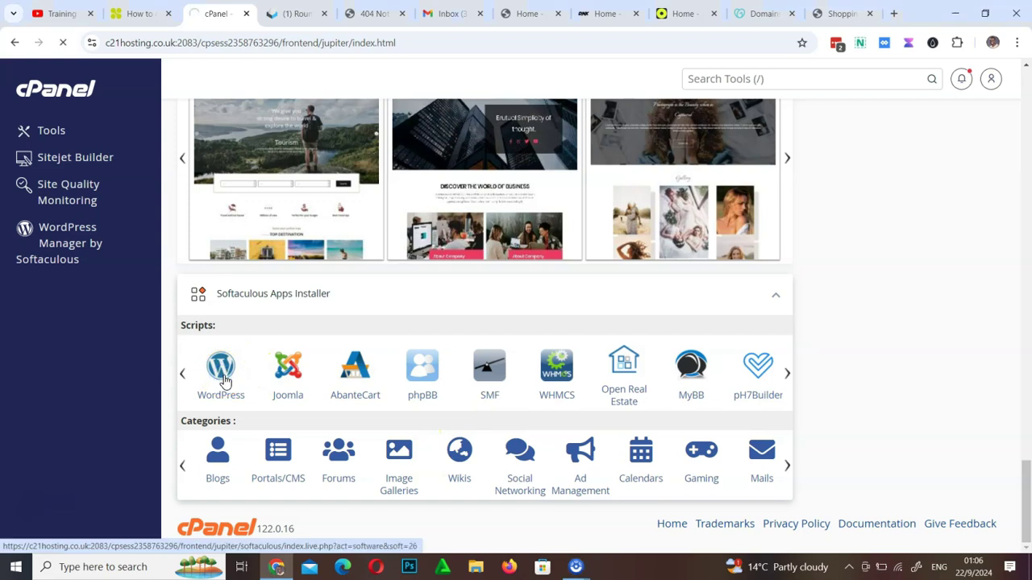
{"action": "left_click", "coordinate": [224, 377]}
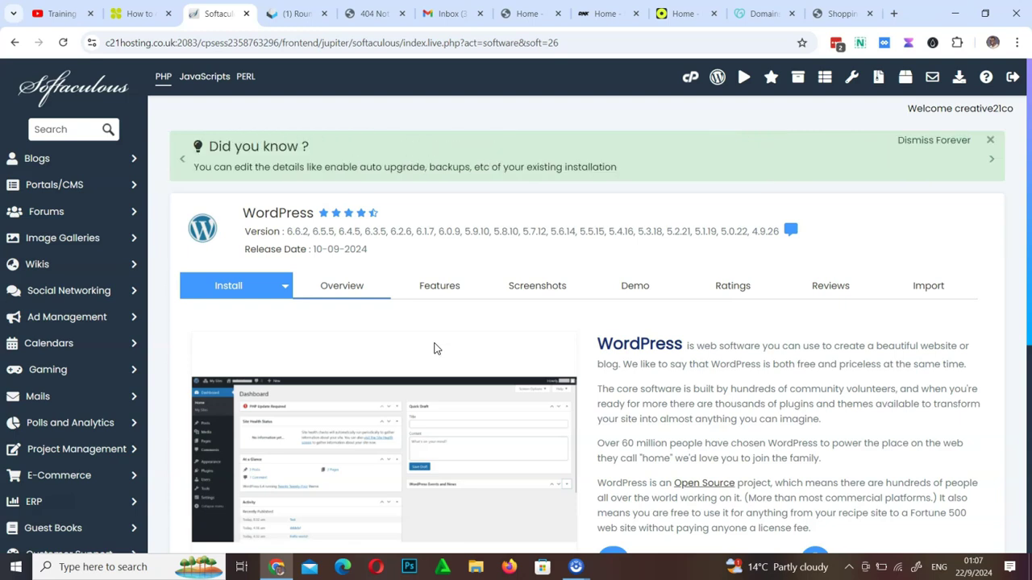
{"action": "scroll", "coordinate": [433, 348], "scroll_direction": "down", "scroll_amount": 4}
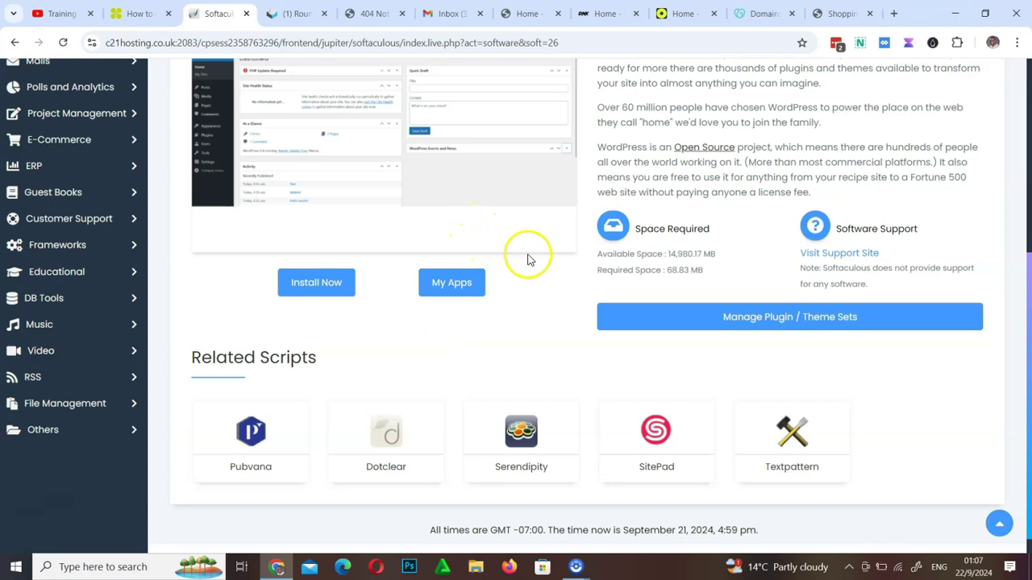
{"action": "left_click", "coordinate": [322, 278]}
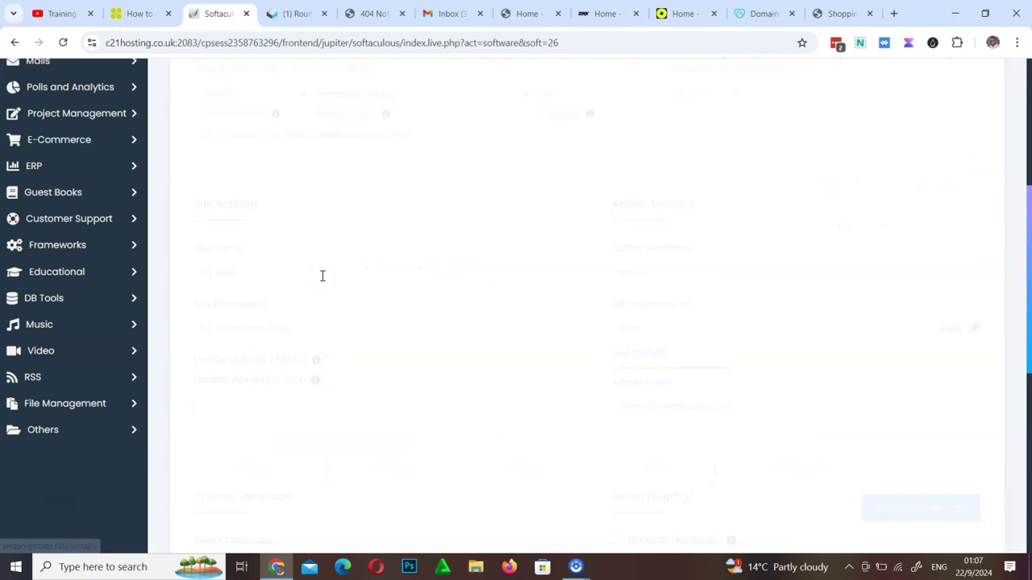
{"action": "scroll", "coordinate": [438, 362], "scroll_direction": "up", "scroll_amount": 4}
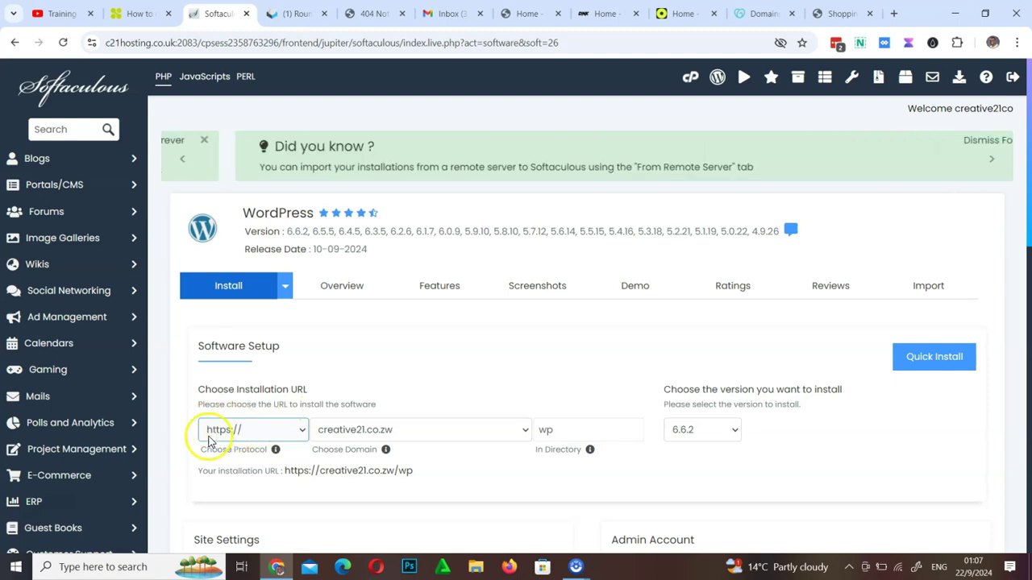
{"action": "left_click", "coordinate": [257, 434]}
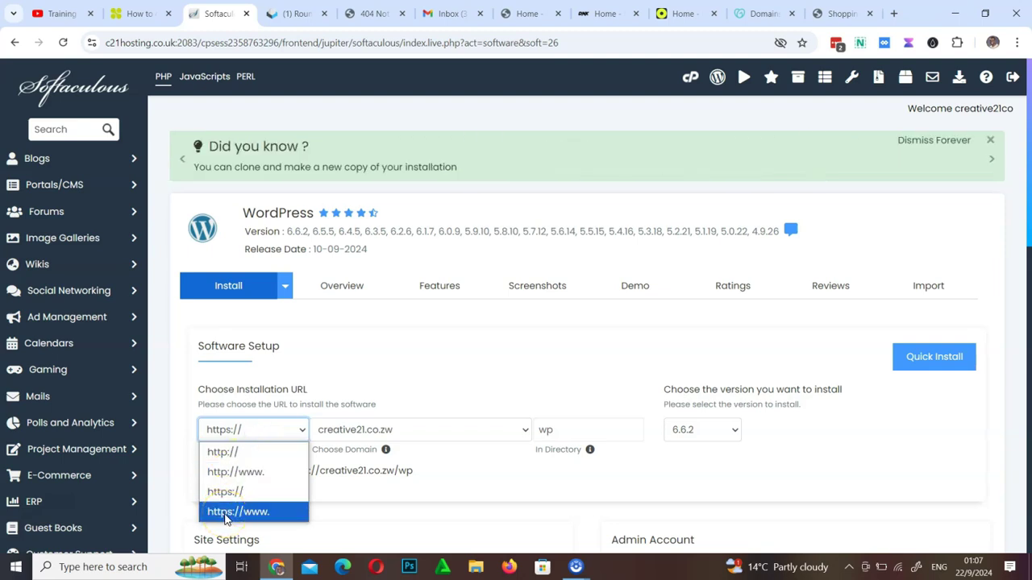
{"action": "left_click", "coordinate": [238, 512]}
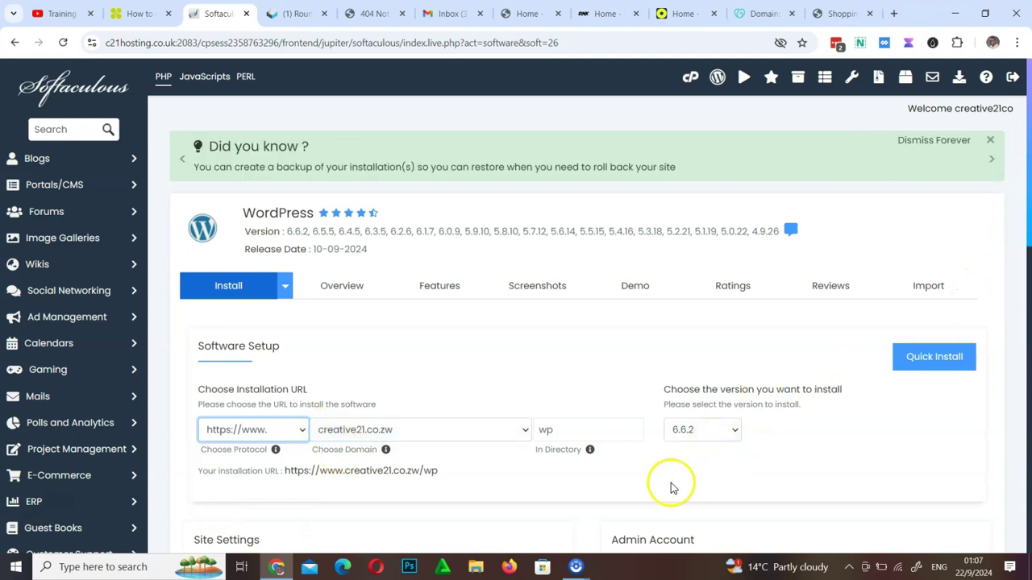
{"action": "scroll", "coordinate": [670, 486], "scroll_direction": "down", "scroll_amount": 4}
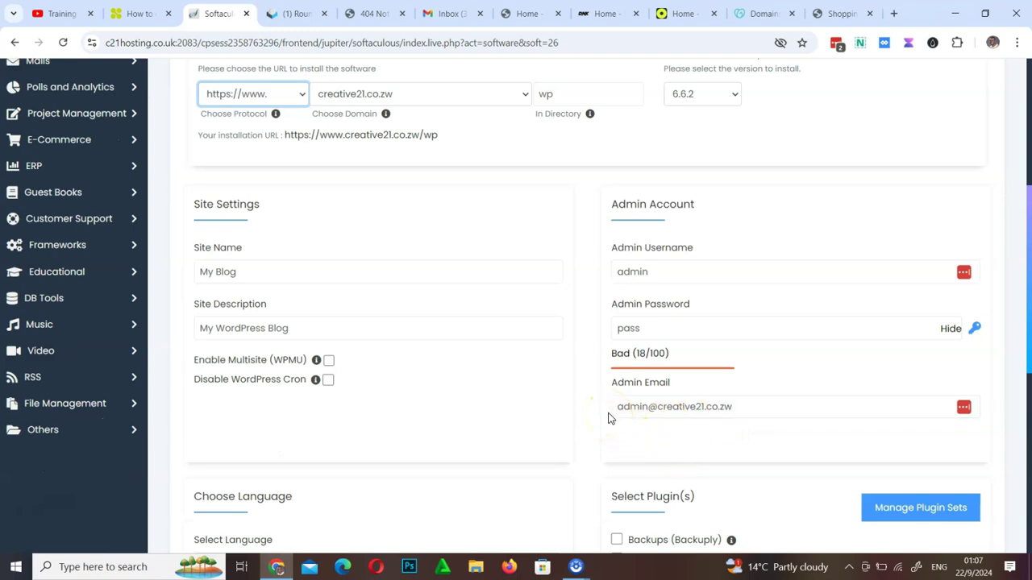
{"action": "left_click", "coordinate": [561, 94]}
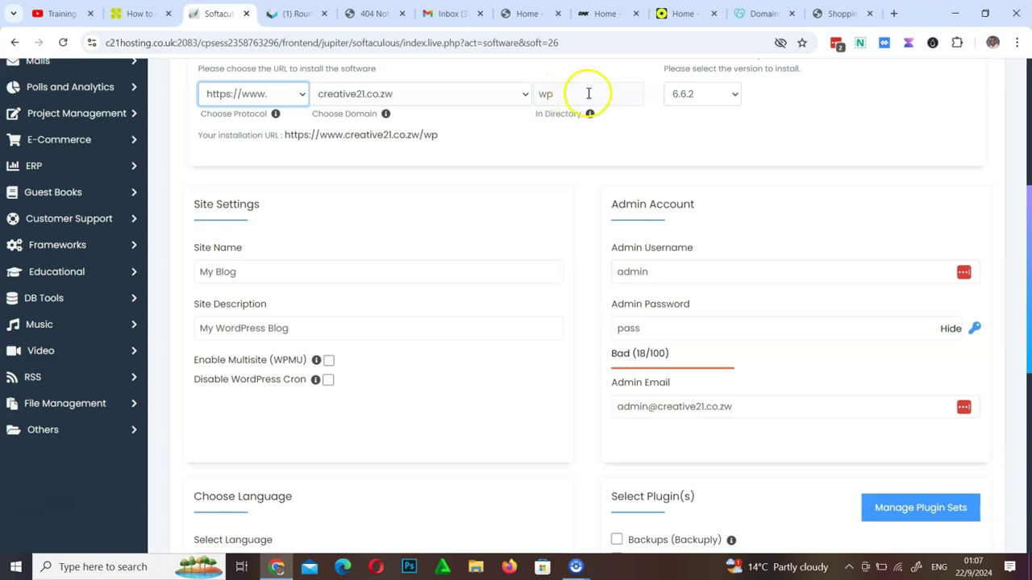
{"action": "left_click", "coordinate": [572, 75]}
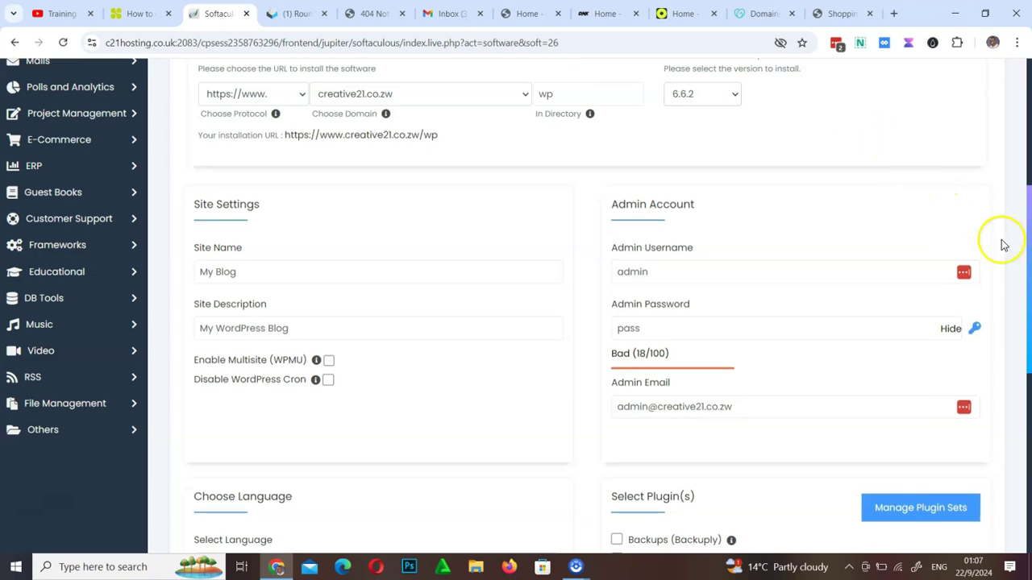
{"action": "scroll", "coordinate": [609, 279], "scroll_direction": "up", "scroll_amount": 5}
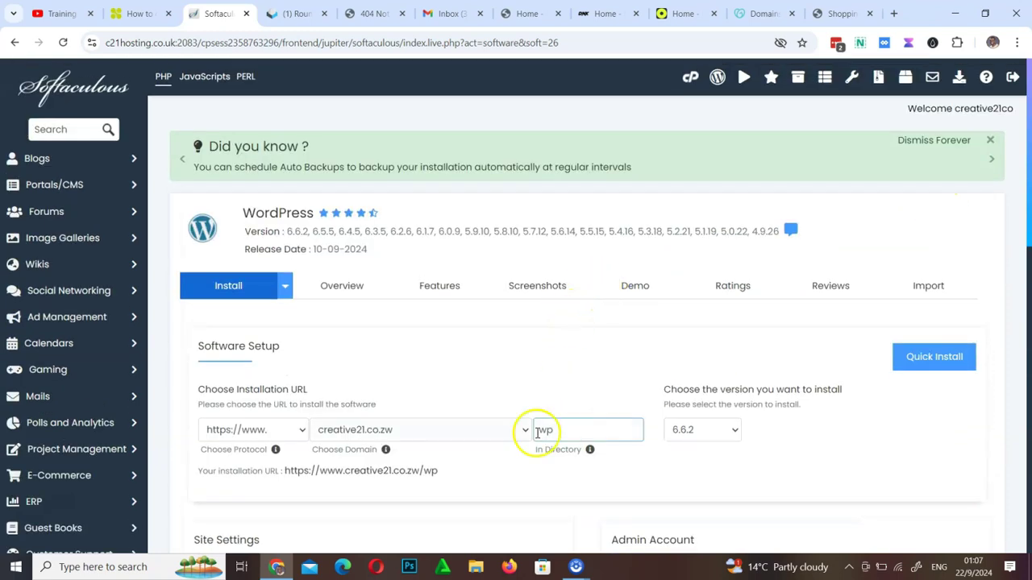
{"action": "left_click_drag", "start_coordinate": [567, 431], "coordinate": [437, 423]}
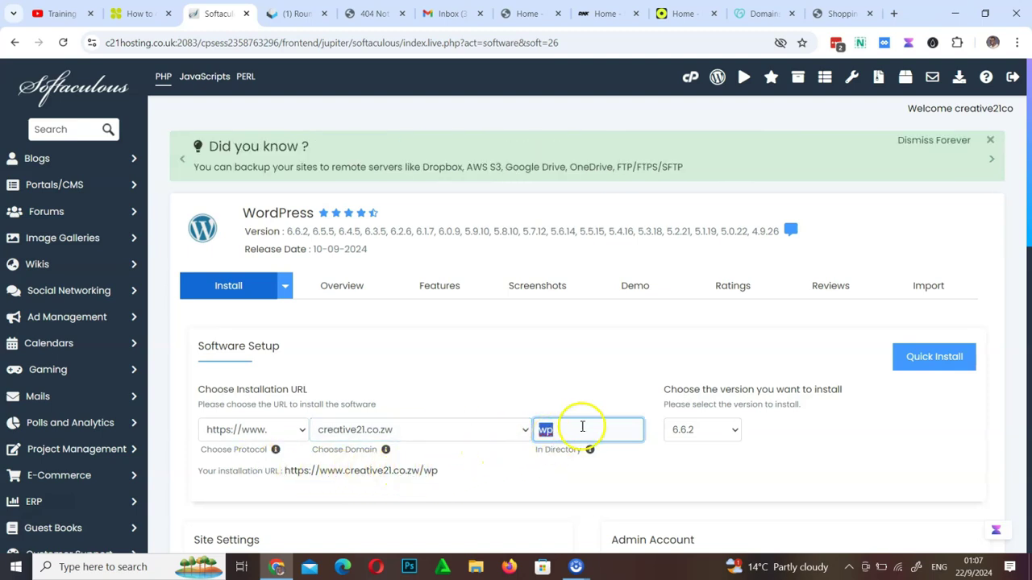
{"action": "left_click", "coordinate": [509, 468]}
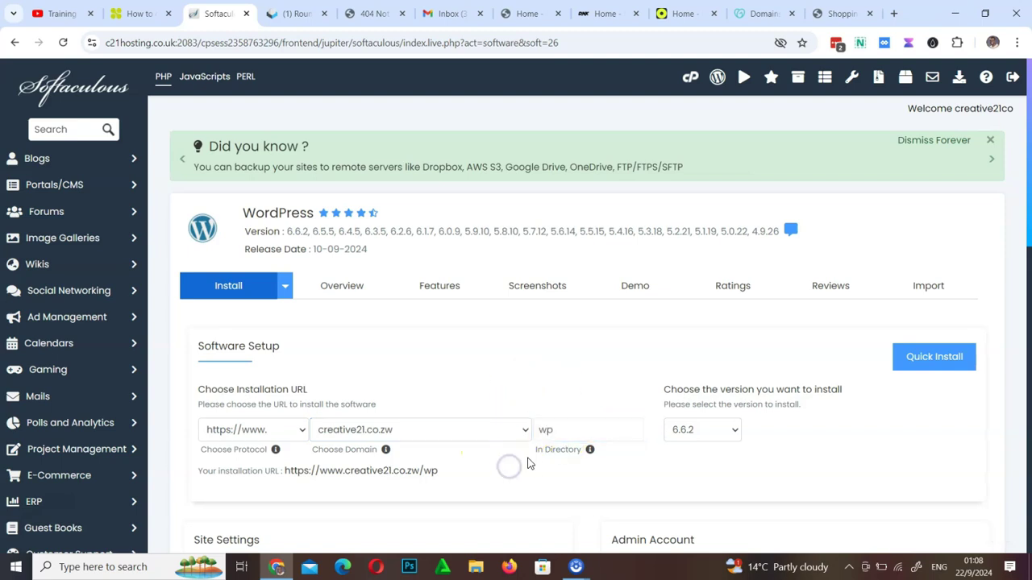
{"action": "mouse_move", "coordinate": [591, 454]}
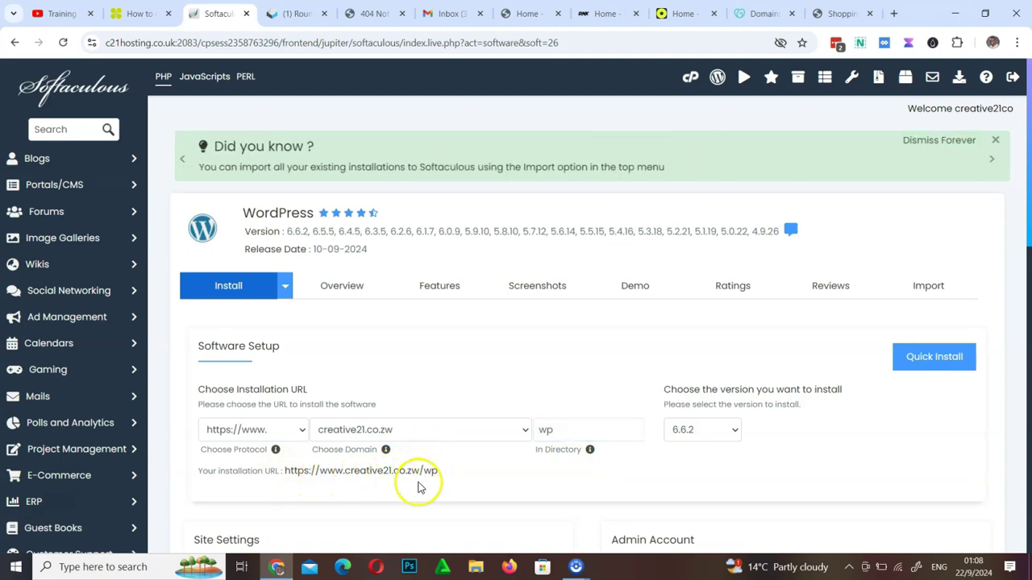
{"action": "left_click", "coordinate": [447, 474]}
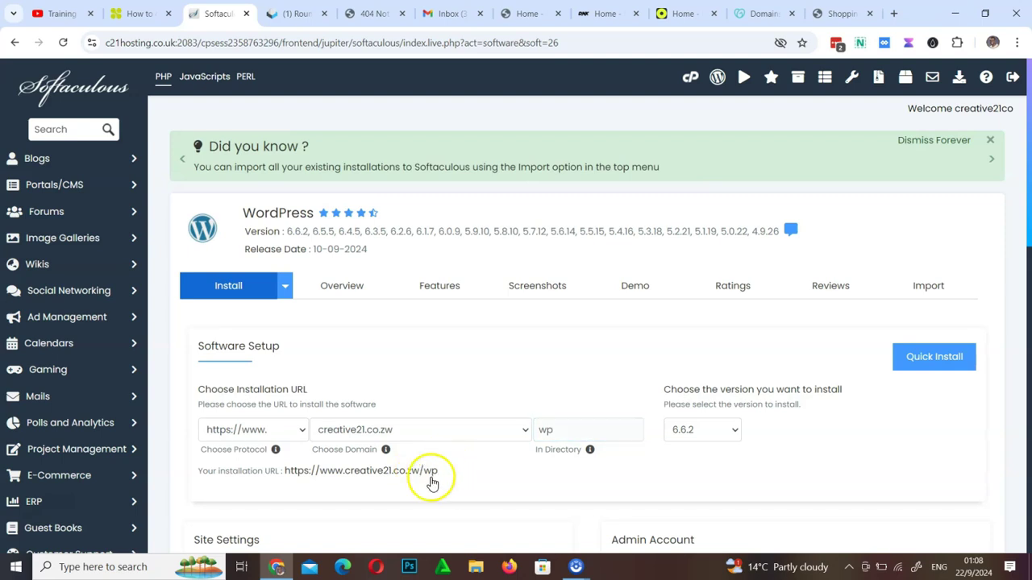
{"action": "left_click", "coordinate": [542, 434]}
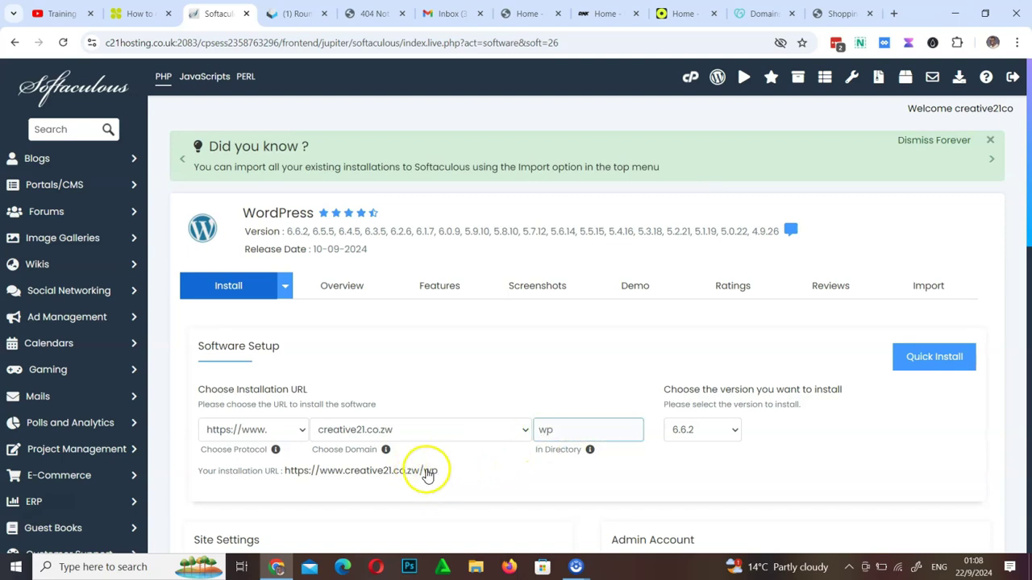
{"action": "left_click", "coordinate": [284, 472]}
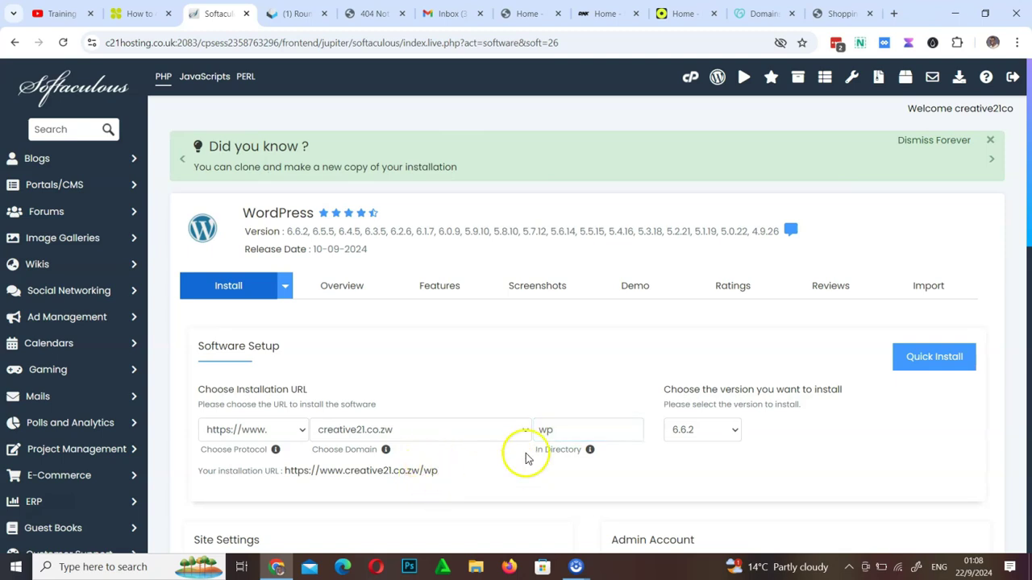
Delete 'wp' from the In Directory field and keep WordPress version 6.6.2
{"action": "left_click_drag", "start_coordinate": [569, 430], "coordinate": [501, 453]}
{"action": "key", "text": "BackSpace"}
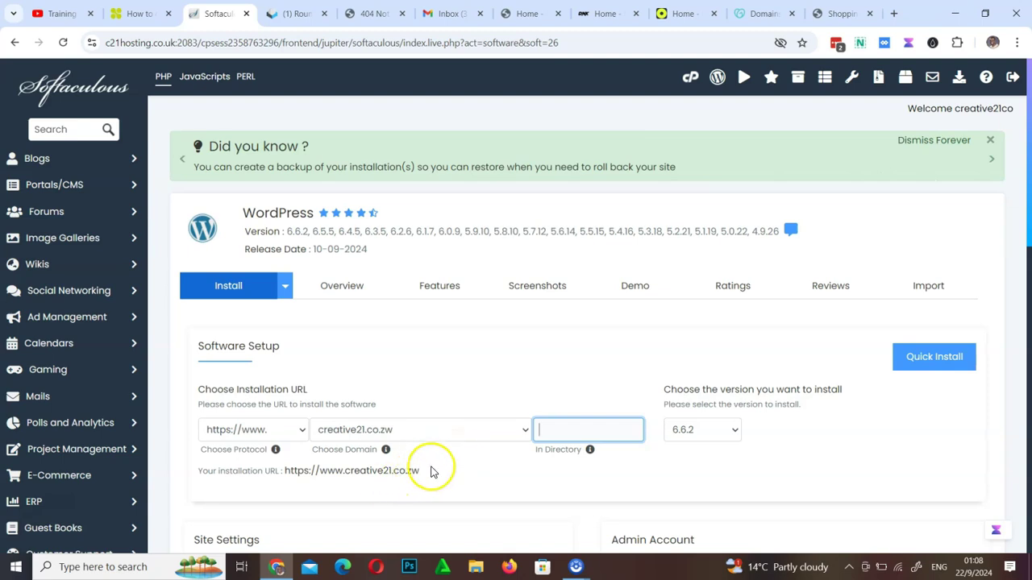
{"action": "left_click", "coordinate": [703, 435]}
{"action": "left_click", "coordinate": [703, 431]}
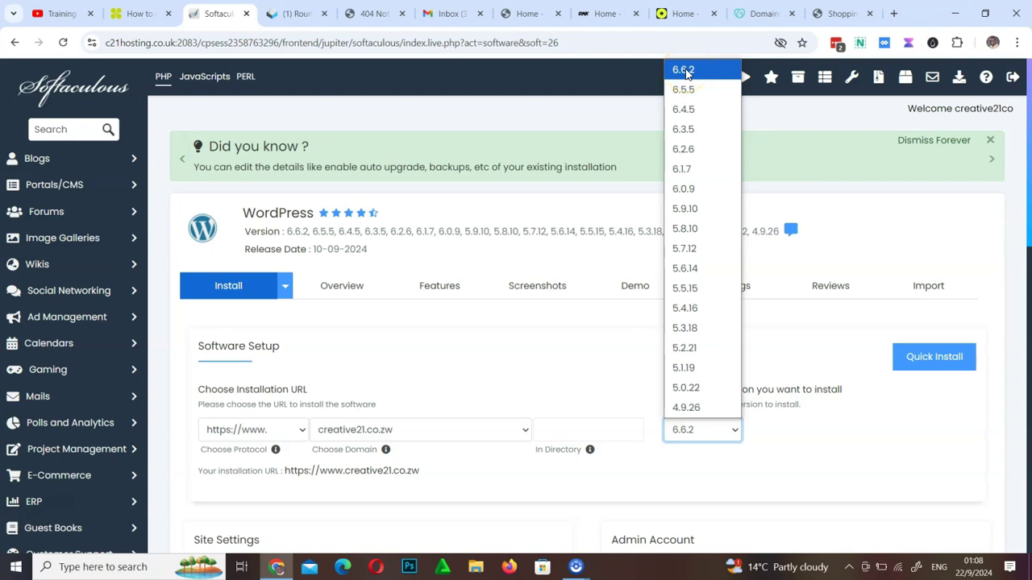
{"action": "left_click", "coordinate": [683, 70]}
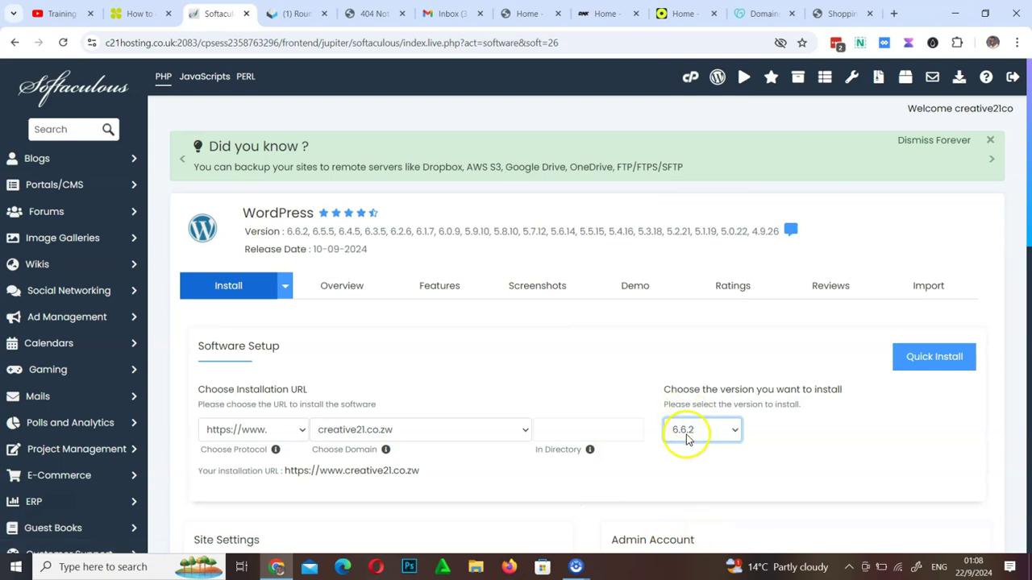
{"action": "scroll", "coordinate": [703, 496], "scroll_direction": "down", "scroll_amount": 4}
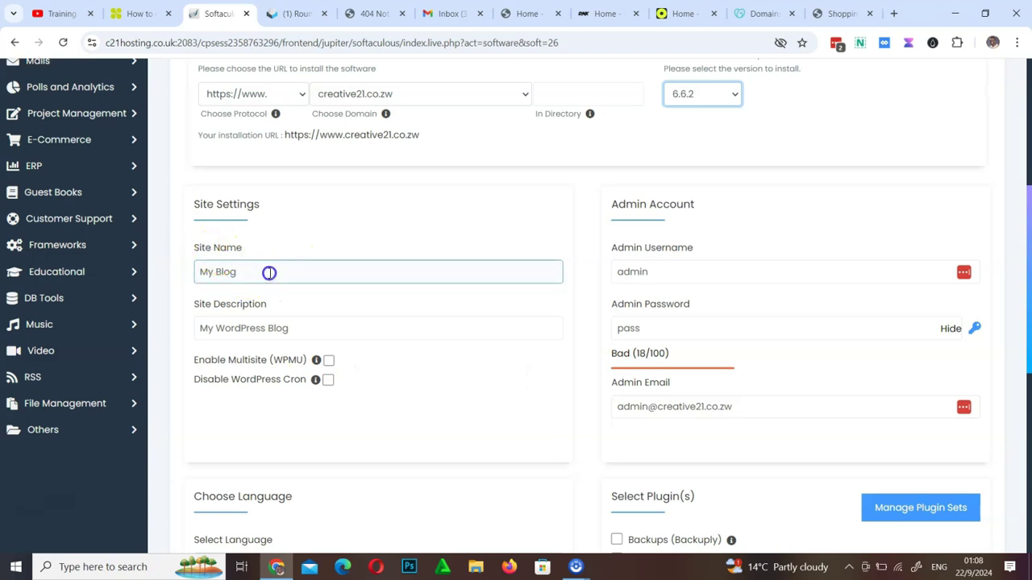
Replace 'My Blog' with the business name, leaving the site name 'Creative 21 |'
{"action": "left_click_drag", "start_coordinate": [267, 272], "coordinate": [166, 286]}
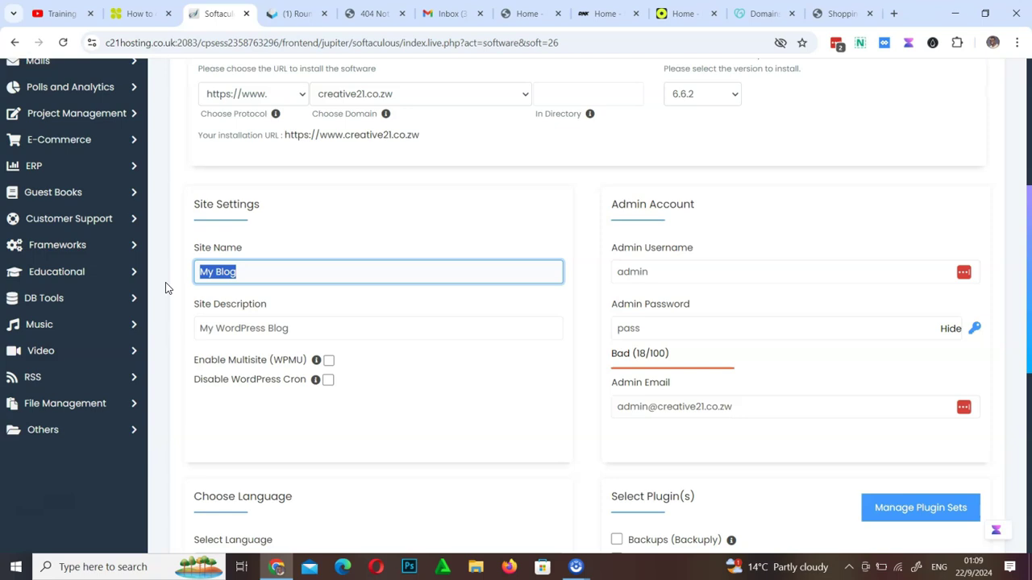
{"action": "type", "text": "C"}
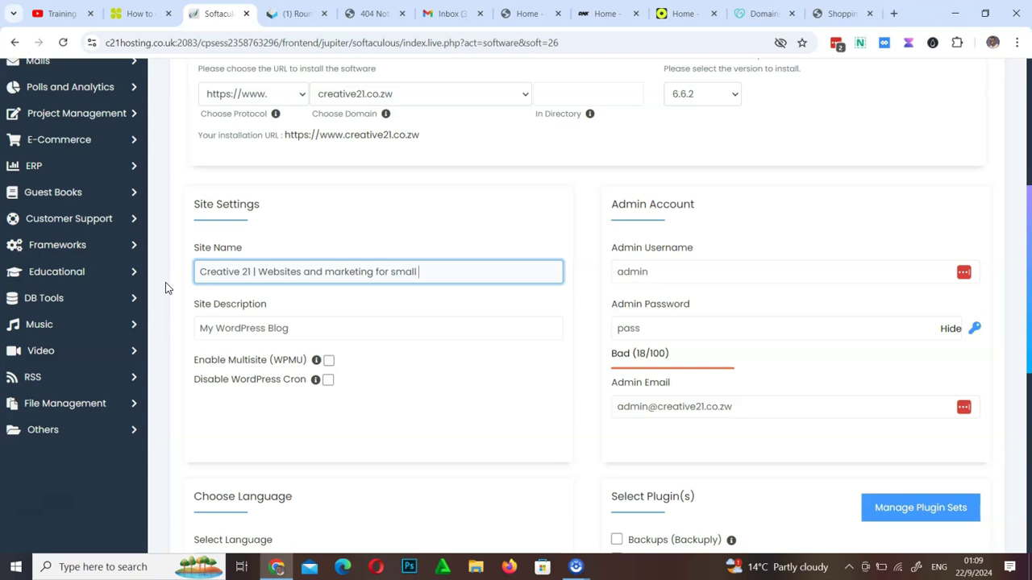
{"action": "left_click_drag", "start_coordinate": [258, 272], "coordinate": [436, 268]}
{"action": "key", "text": "ctrl+c"}
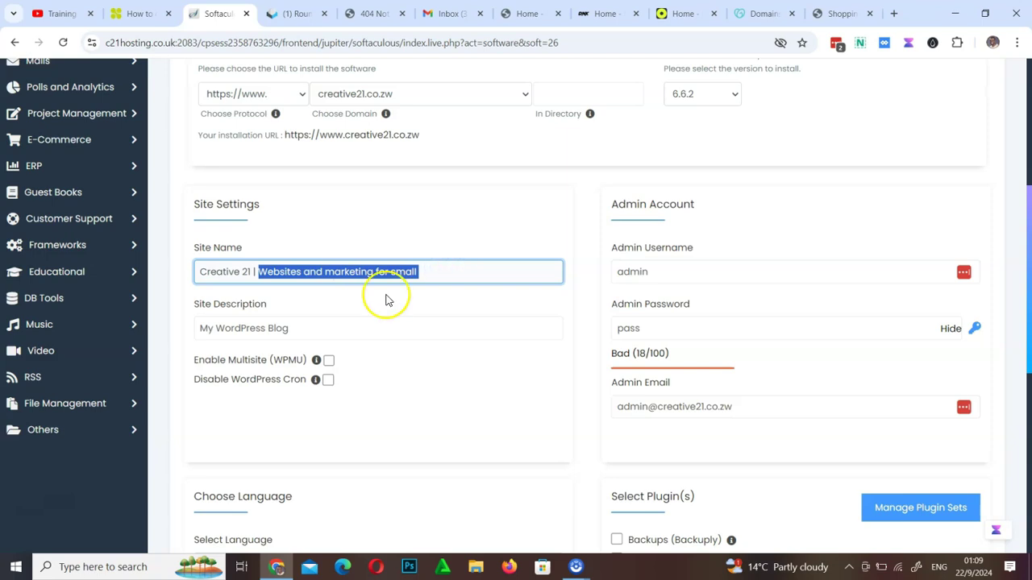
{"action": "key", "text": "BackSpace"}
Paste the tagline as the site description and correct 'busines' to 'business'
{"action": "left_click_drag", "start_coordinate": [311, 327], "coordinate": [166, 348]}
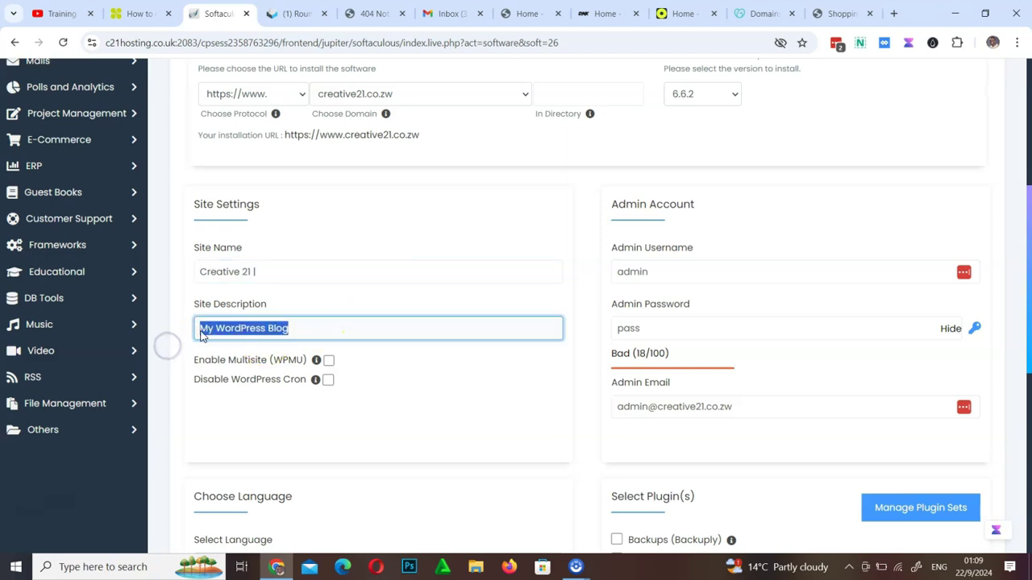
{"action": "key", "text": "ctrl+v"}
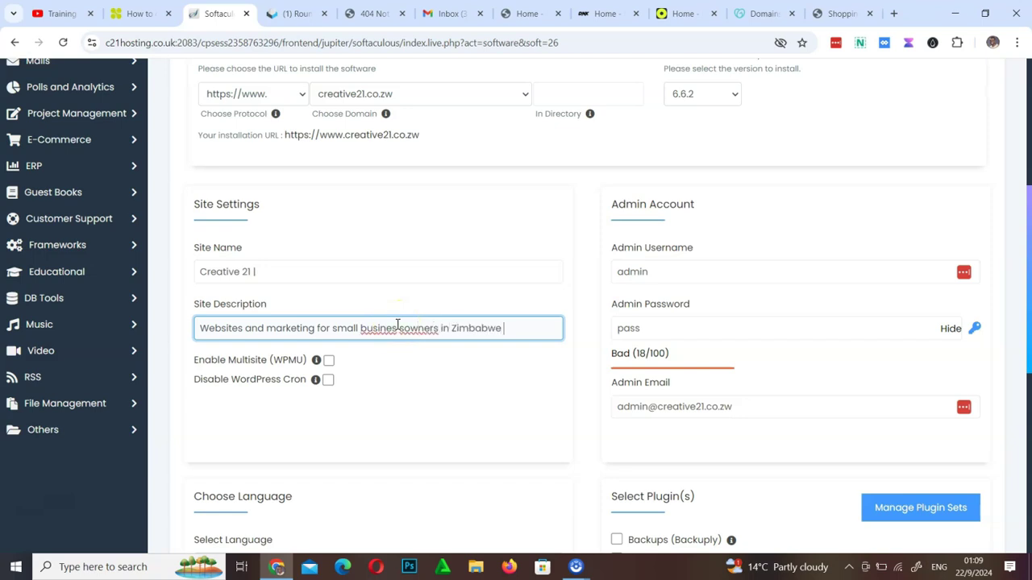
{"action": "right_click", "coordinate": [379, 331]}
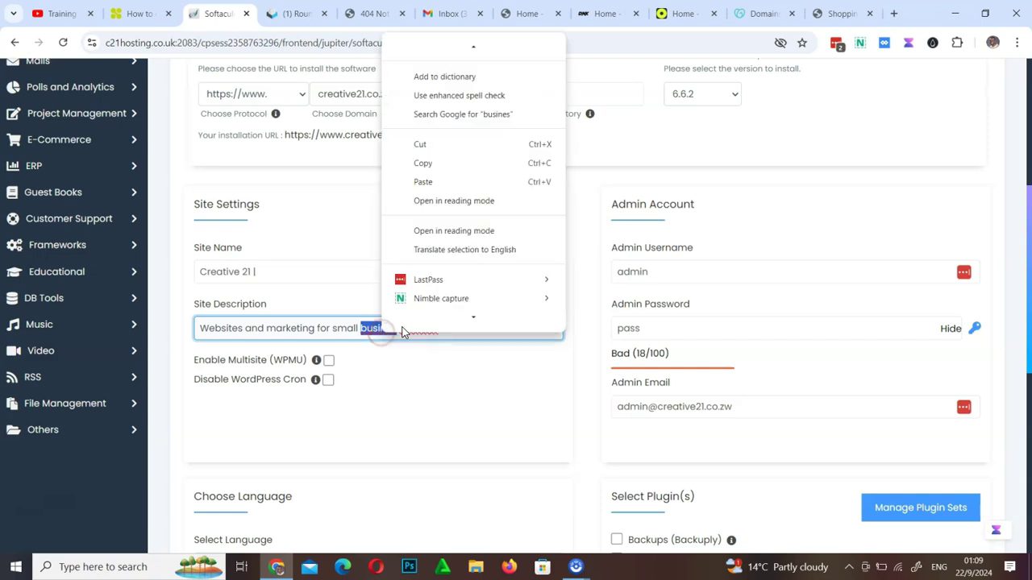
{"action": "scroll", "coordinate": [438, 157], "scroll_direction": "down", "scroll_amount": 1}
{"action": "left_click", "coordinate": [365, 327]}
{"action": "left_click", "coordinate": [391, 332]}
{"action": "type", "text": "ss owners in Zimbabwe"}
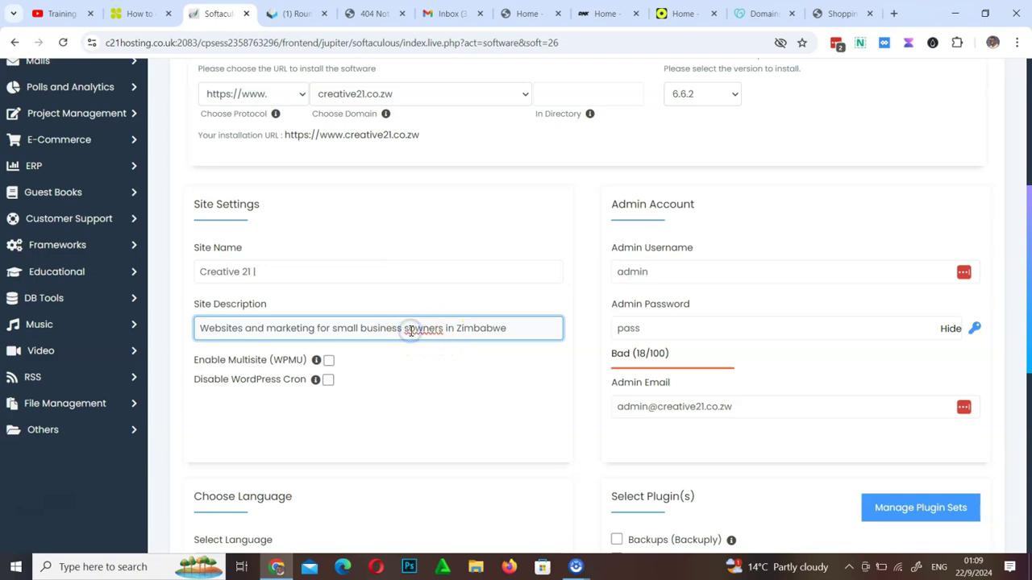
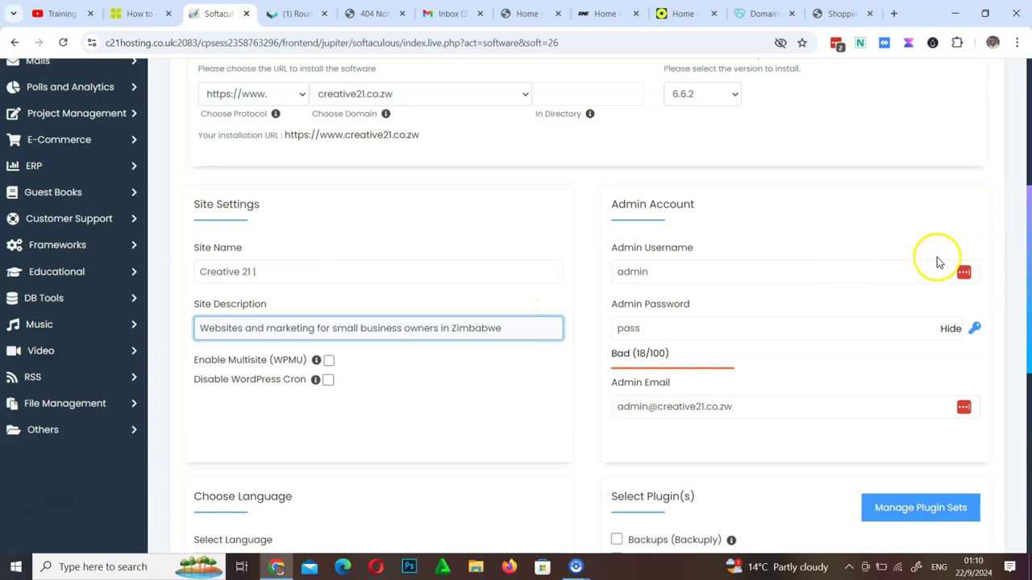
Expand the Advanced Options section of the WordPress install form and review the backup fields
{"action": "scroll", "coordinate": [830, 300], "scroll_direction": "down", "scroll_amount": 4}
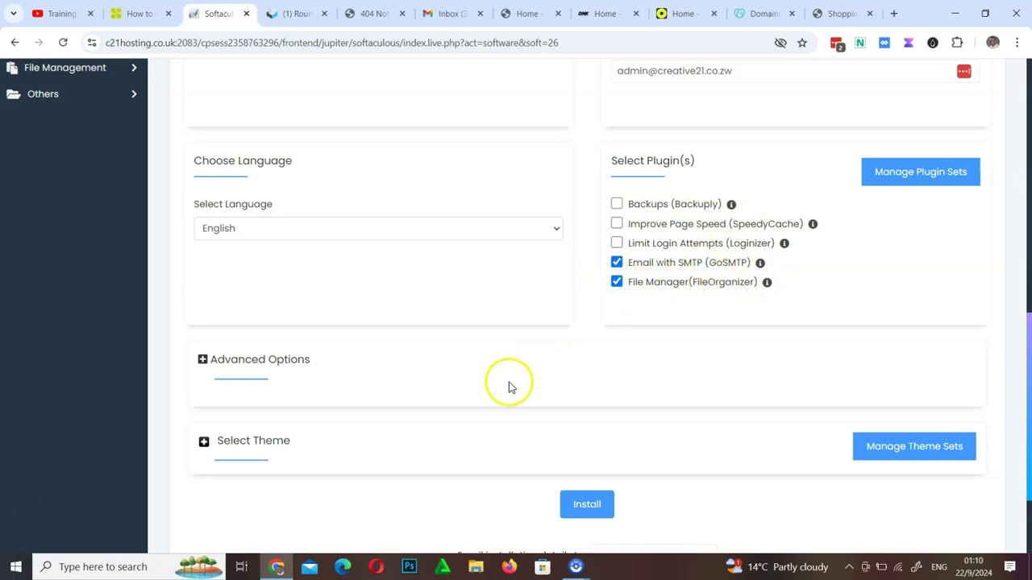
{"action": "left_click", "coordinate": [198, 362]}
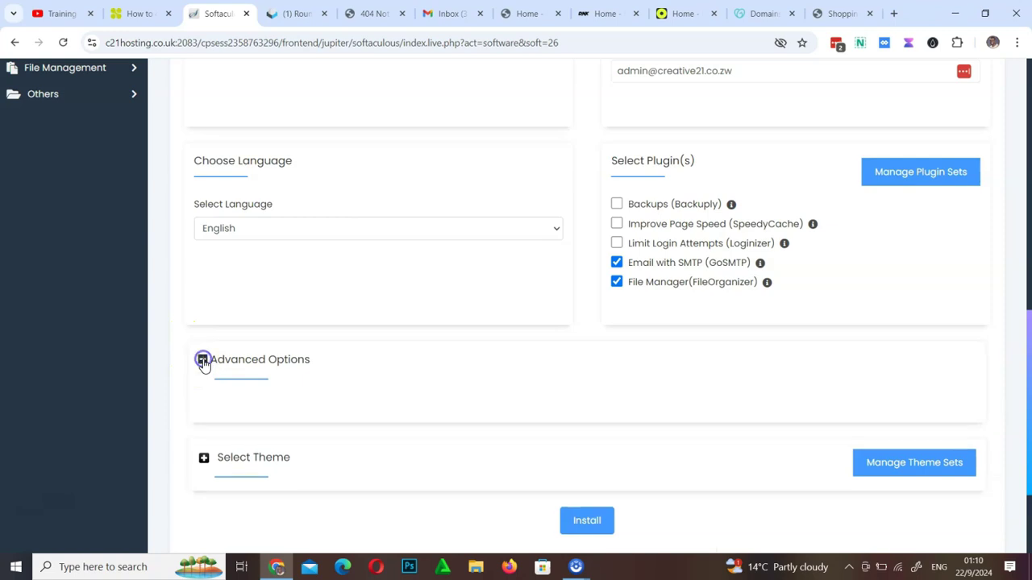
{"action": "scroll", "coordinate": [484, 419], "scroll_direction": "down", "scroll_amount": 4}
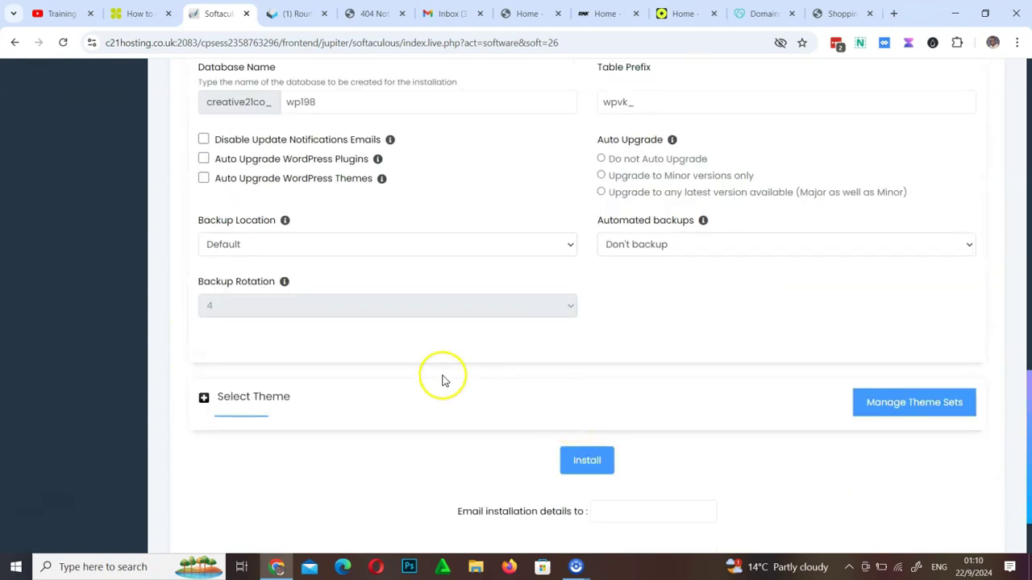
{"action": "scroll", "coordinate": [350, 311], "scroll_direction": "up", "scroll_amount": 4}
{"action": "scroll", "coordinate": [348, 312], "scroll_direction": "down", "scroll_amount": 4}
{"action": "left_click", "coordinate": [363, 307]}
{"action": "scroll", "coordinate": [681, 297], "scroll_direction": "up", "scroll_amount": 4}
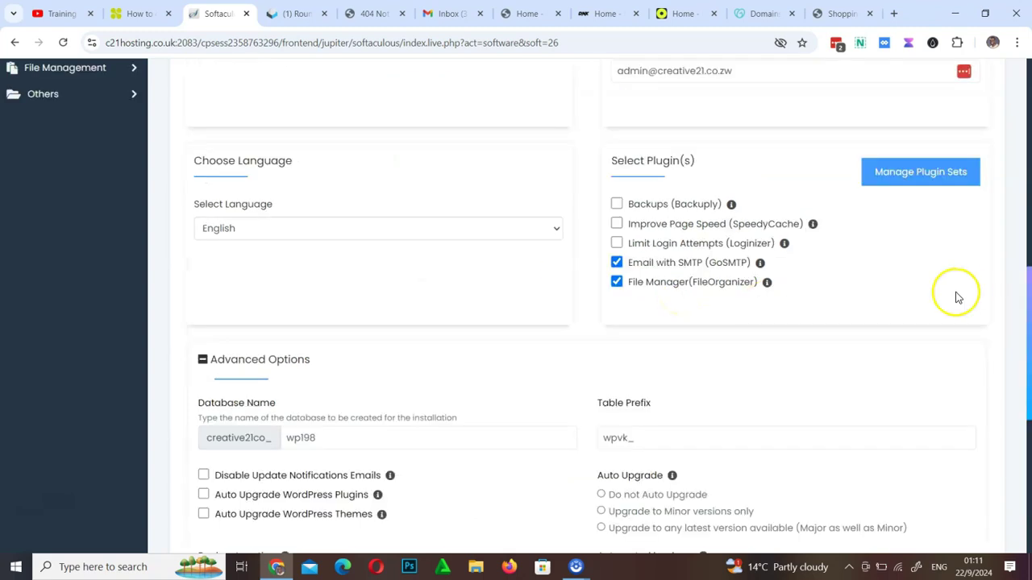
{"action": "scroll", "coordinate": [907, 382], "scroll_direction": "down", "scroll_amount": 4}
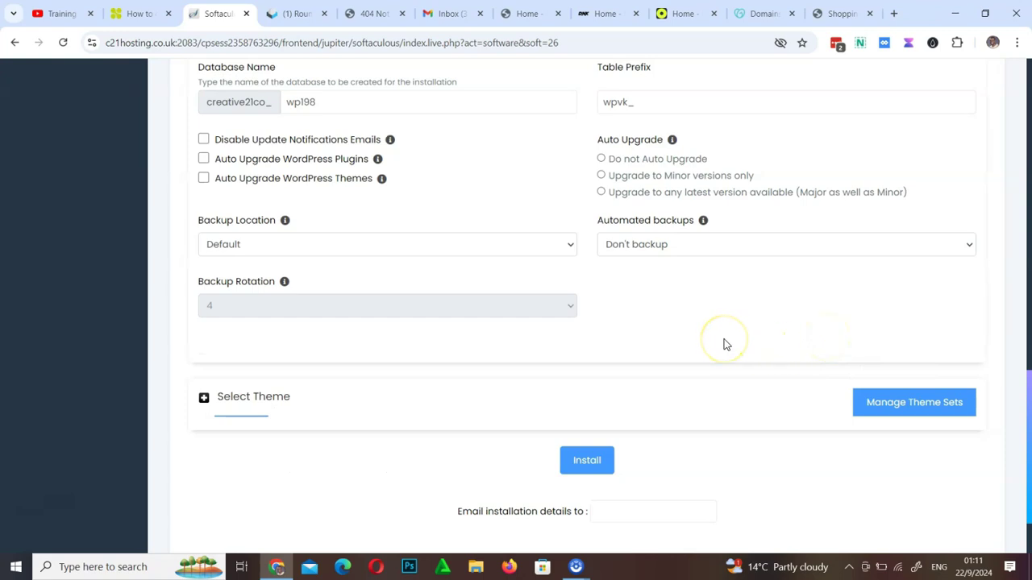
{"action": "scroll", "coordinate": [726, 345], "scroll_direction": "up", "scroll_amount": 4}
{"action": "left_click_drag", "start_coordinate": [1023, 313], "coordinate": [1026, 364]}
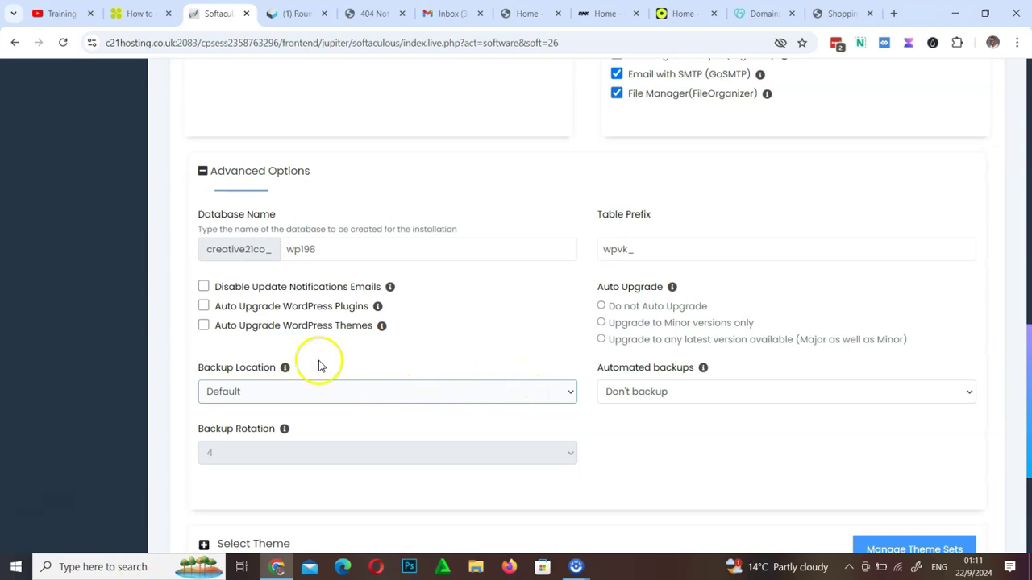
Keep backup location Default, set automated backups to Once a month and backup rotation to 2
{"action": "left_click", "coordinate": [381, 390]}
{"action": "left_click", "coordinate": [450, 365]}
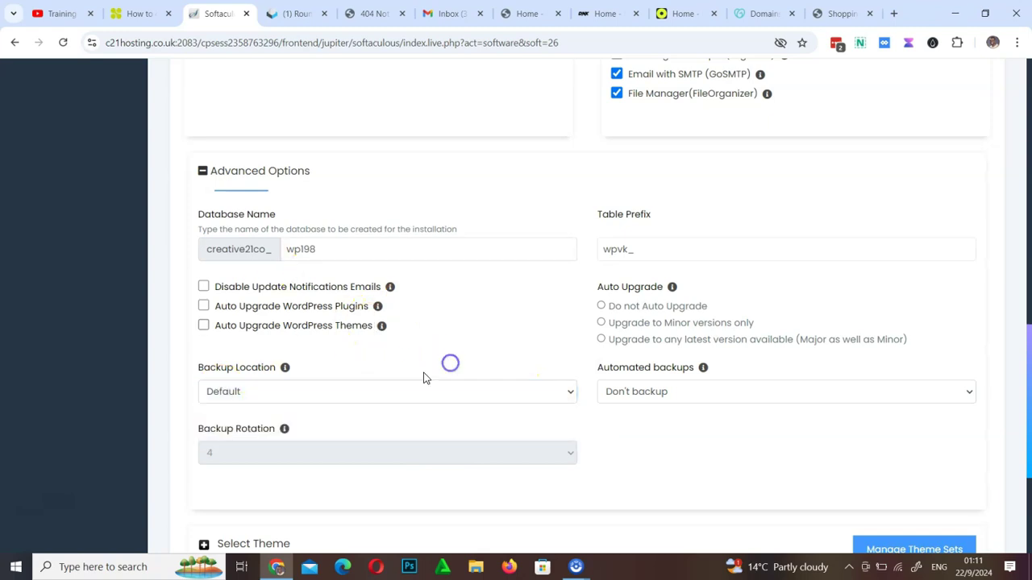
{"action": "left_click", "coordinate": [352, 390]}
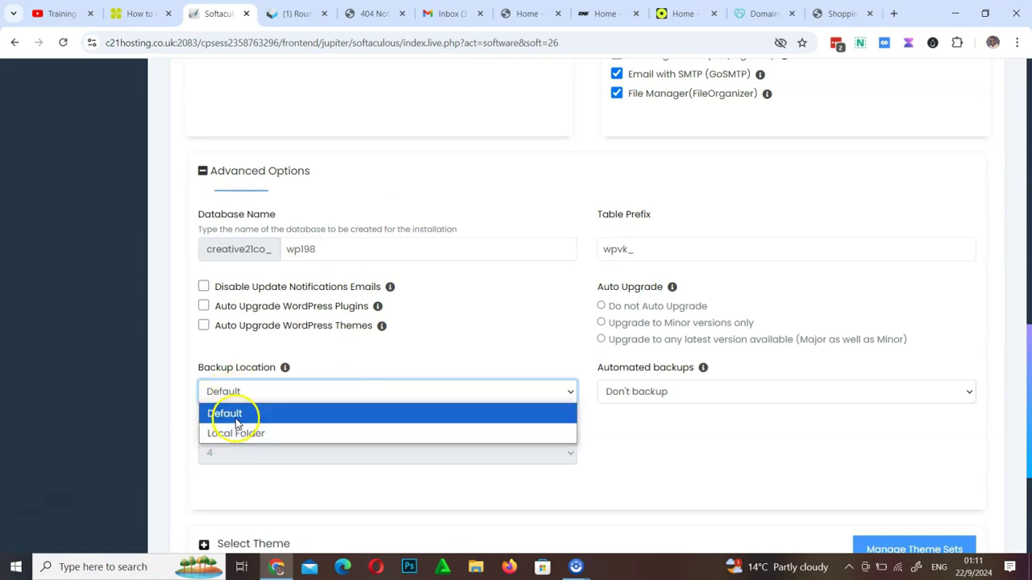
{"action": "left_click", "coordinate": [239, 418]}
{"action": "left_click", "coordinate": [666, 394]}
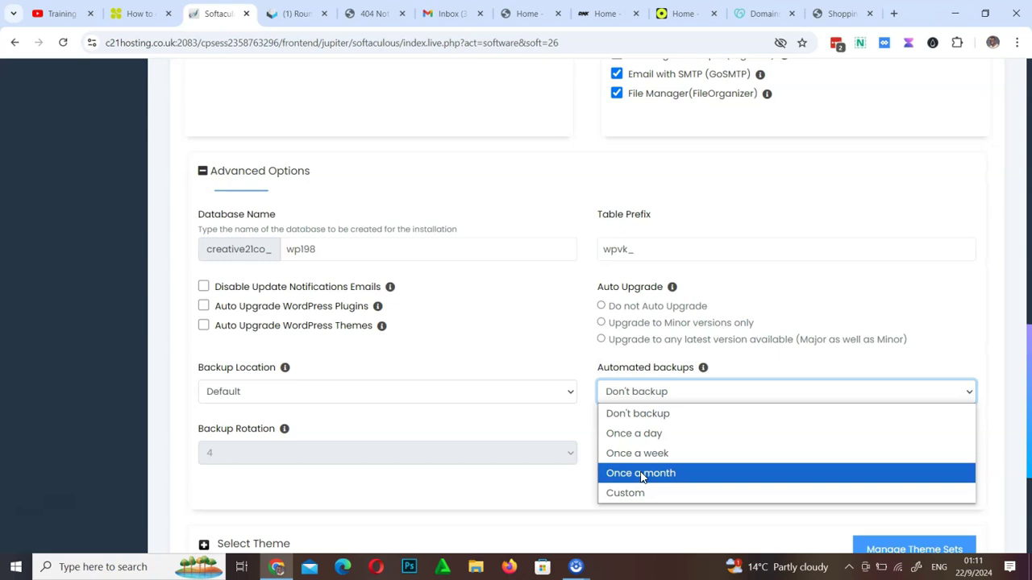
{"action": "left_click", "coordinate": [642, 476]}
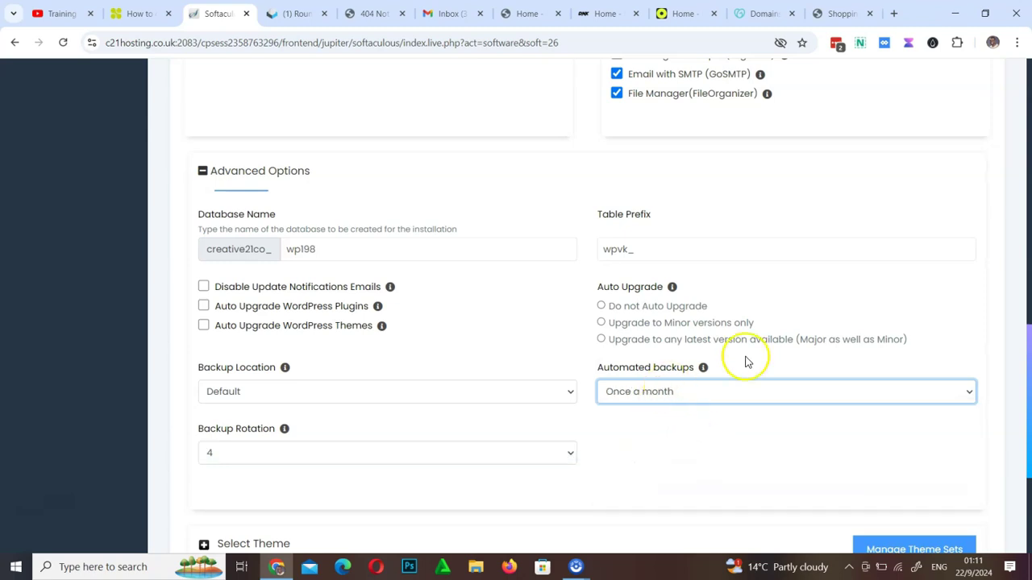
{"action": "left_click", "coordinate": [246, 456]}
{"action": "left_click", "coordinate": [245, 277]}
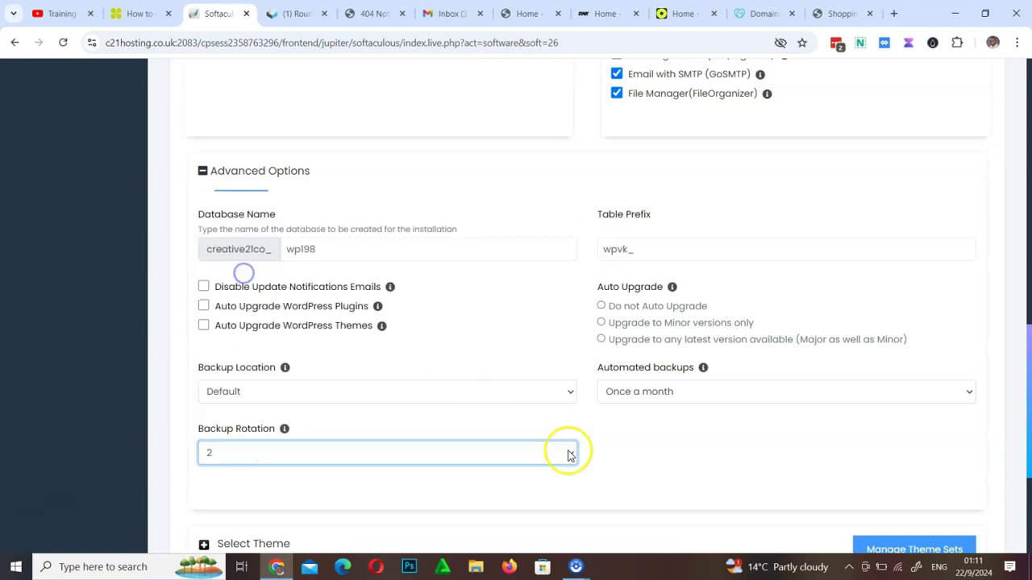
{"action": "scroll", "coordinate": [673, 439], "scroll_direction": "down", "scroll_amount": 3}
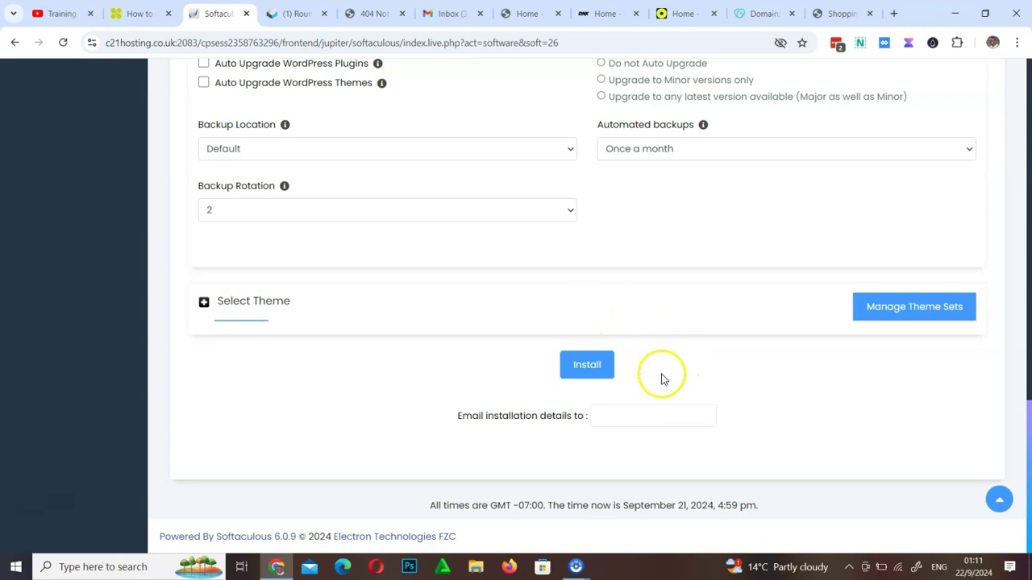
{"action": "left_click", "coordinate": [623, 417]}
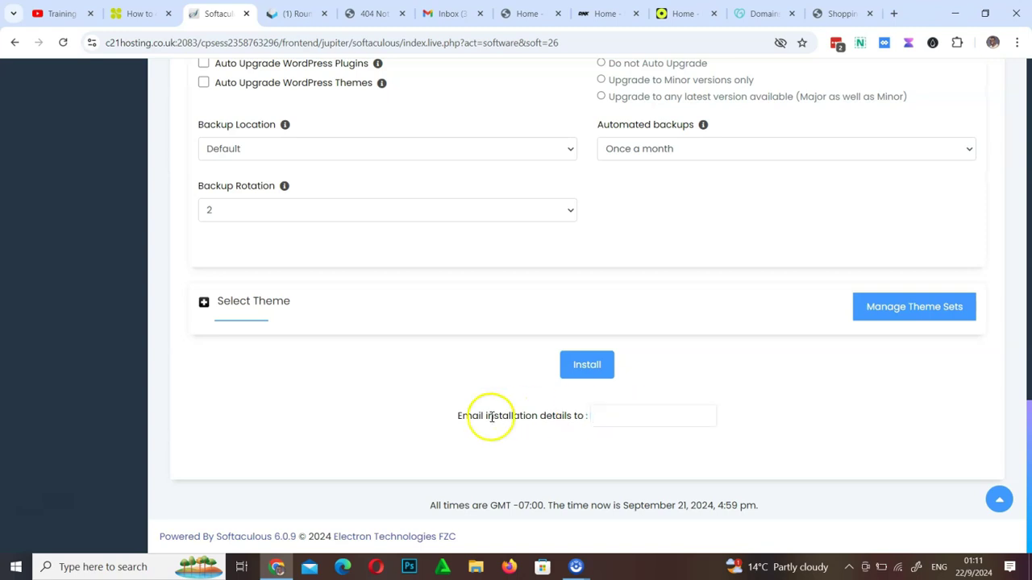
Enter an e-mail address on the site's domain for installation details and install WordPress
{"action": "left_click", "coordinate": [606, 416]}
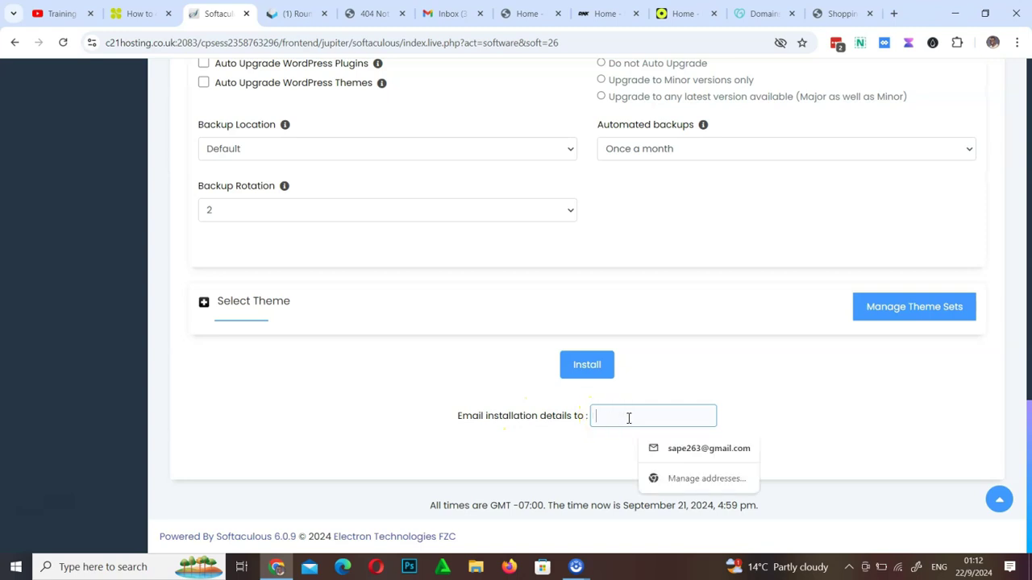
{"action": "left_click", "coordinate": [753, 398]}
{"action": "left_click", "coordinate": [652, 417]}
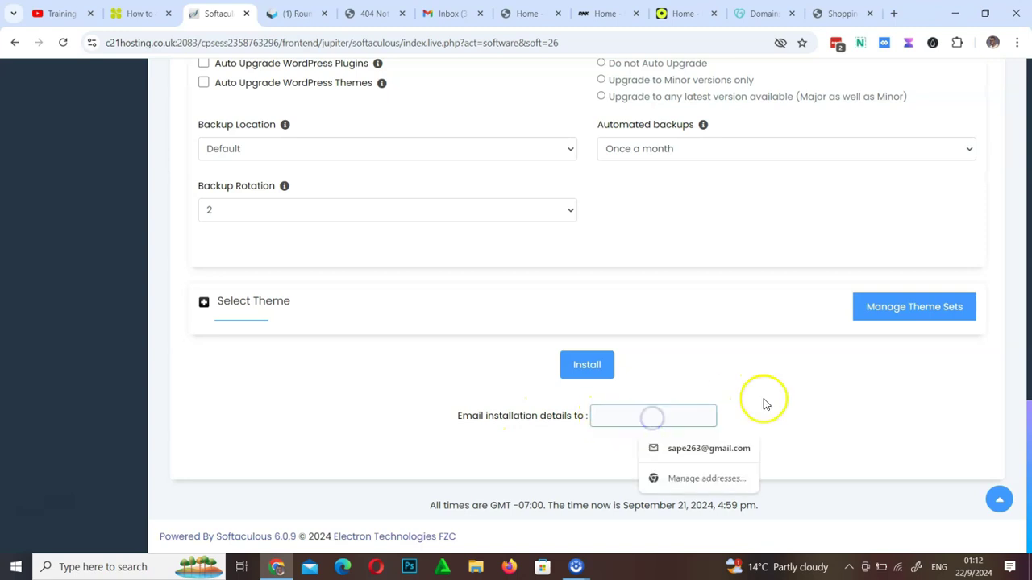
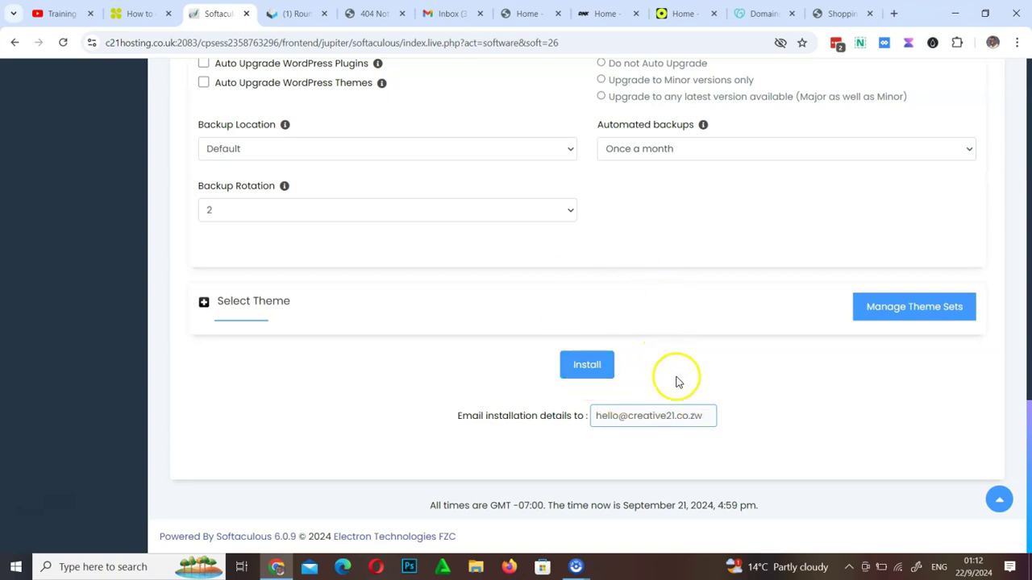
{"action": "scroll", "coordinate": [682, 387], "scroll_direction": "up", "scroll_amount": 15}
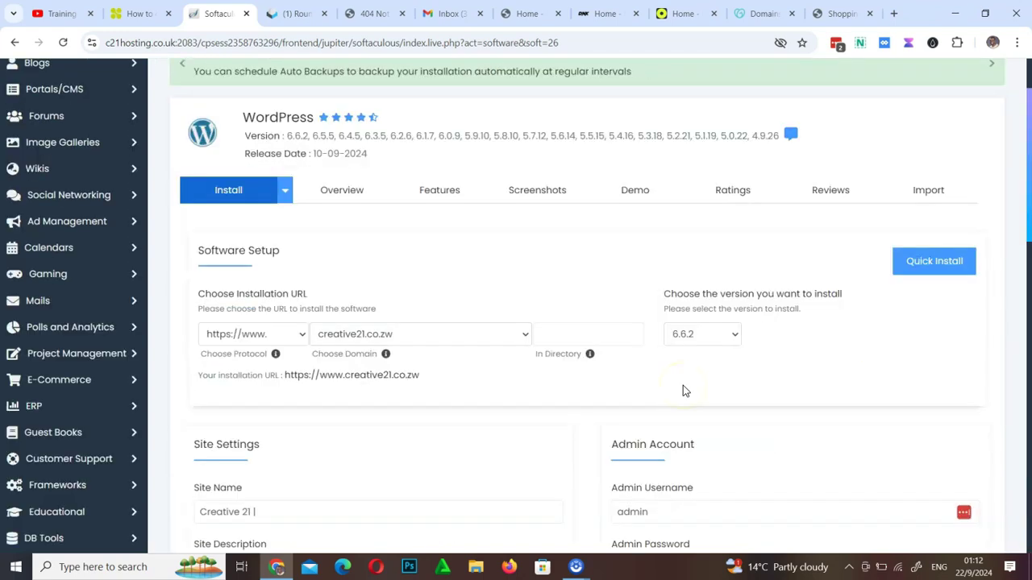
{"action": "scroll", "coordinate": [683, 385], "scroll_direction": "down", "scroll_amount": 5}
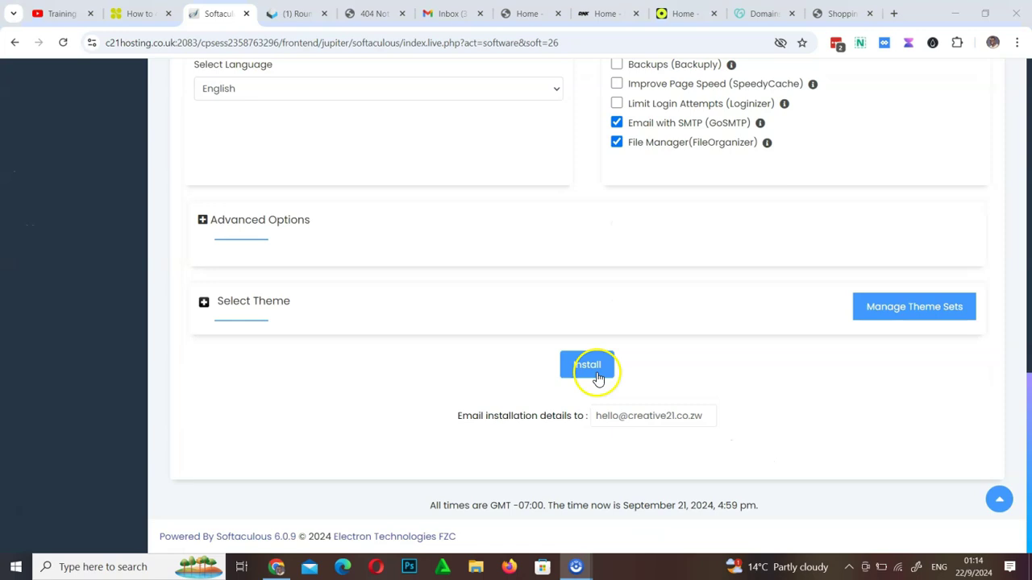
{"action": "left_click", "coordinate": [597, 376]}
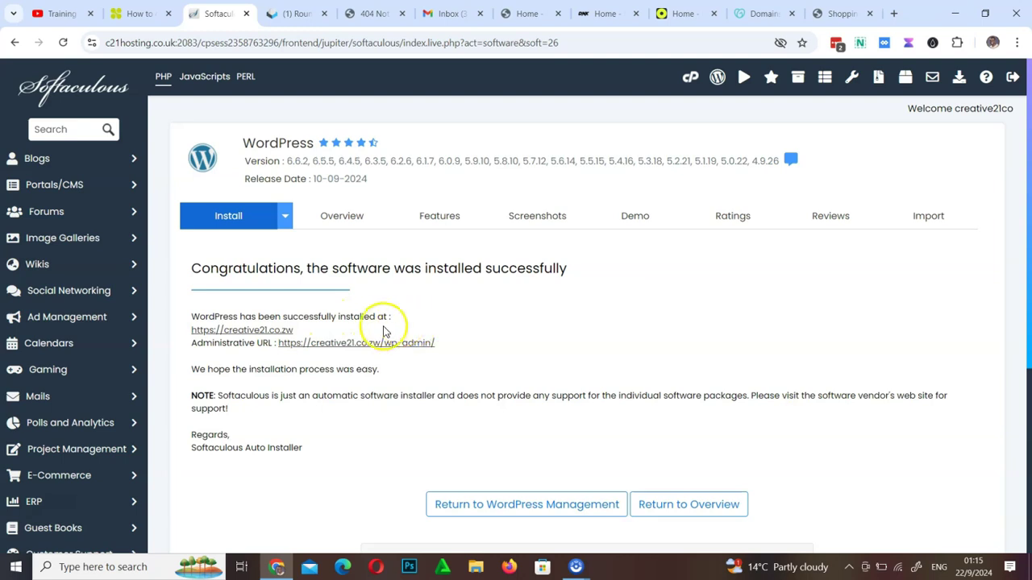
Open the installed creative21.co.zw site in a new tab and scroll through its homepage
{"action": "left_click", "coordinate": [244, 331]}
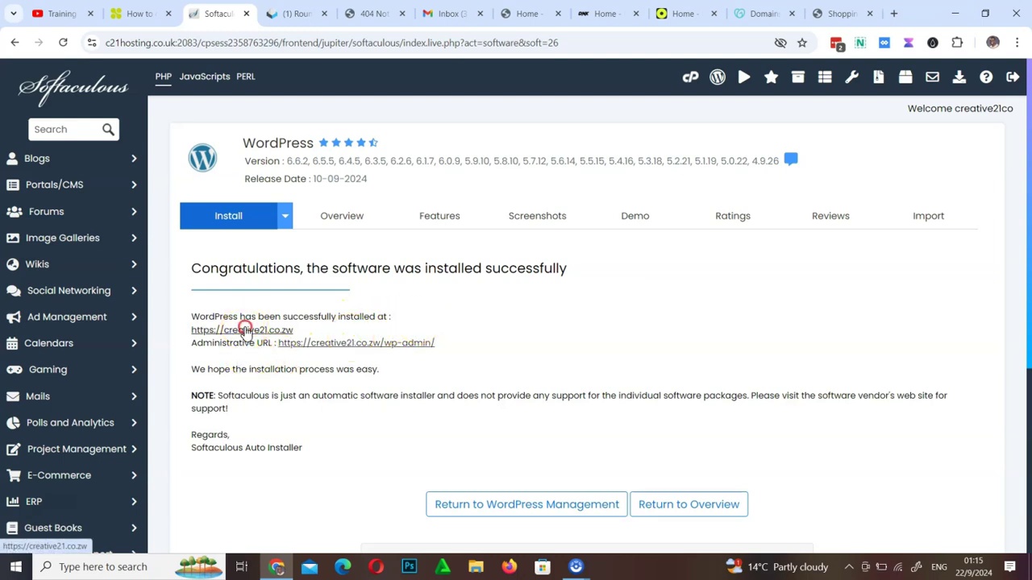
{"action": "right_click", "coordinate": [245, 331]}
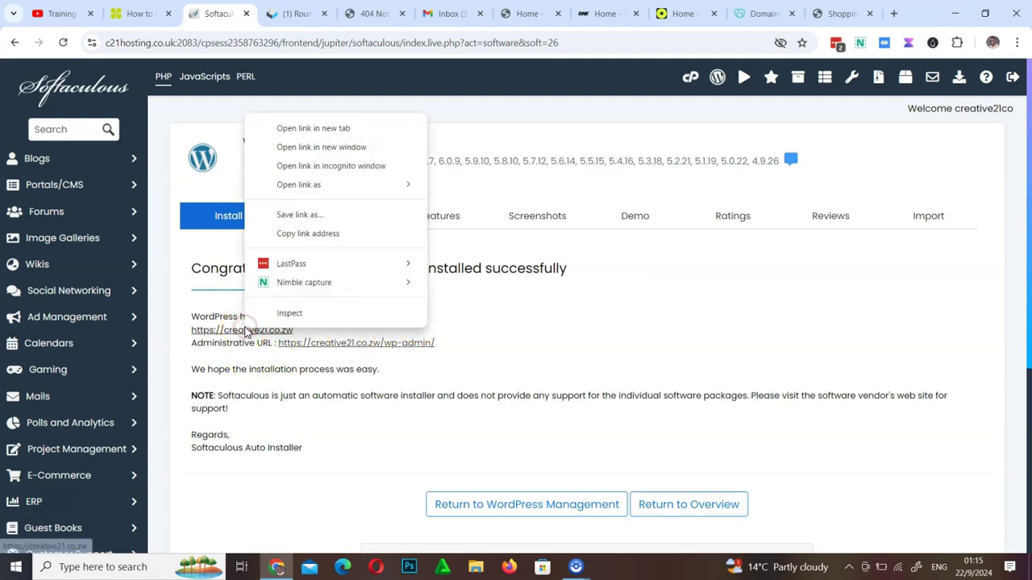
{"action": "left_click", "coordinate": [316, 129]}
{"action": "left_click", "coordinate": [343, 15]}
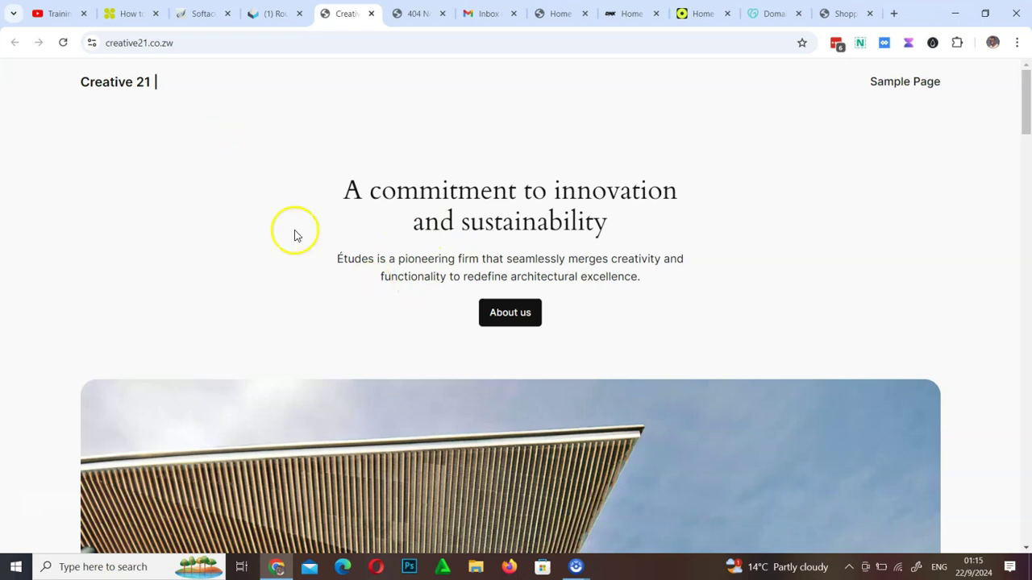
{"action": "scroll", "coordinate": [592, 226], "scroll_direction": "down", "scroll_amount": 10}
{"action": "scroll", "coordinate": [591, 228], "scroll_direction": "down", "scroll_amount": 15}
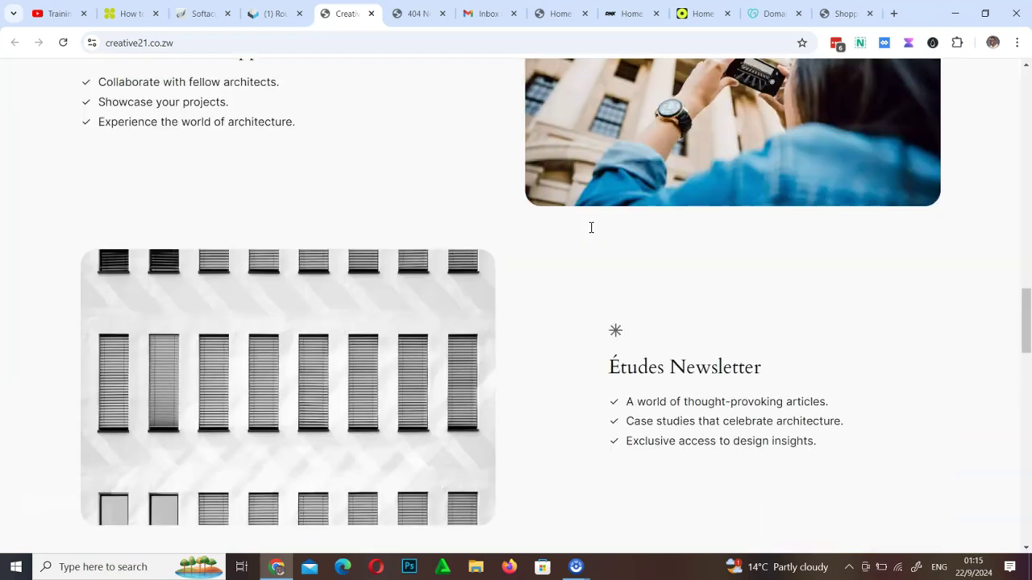
{"action": "scroll", "coordinate": [590, 229], "scroll_direction": "up", "scroll_amount": 1}
{"action": "scroll", "coordinate": [590, 229], "scroll_direction": "up", "scroll_amount": 20}
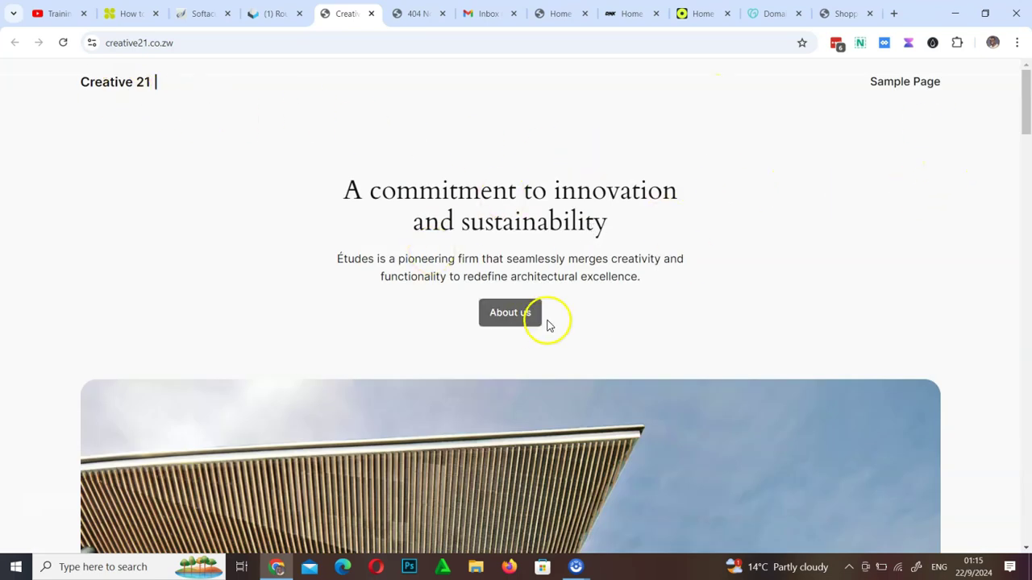
Compare it with the earlier 404 Not Found tab and check the site's secure connection info
{"action": "left_click", "coordinate": [416, 13]}
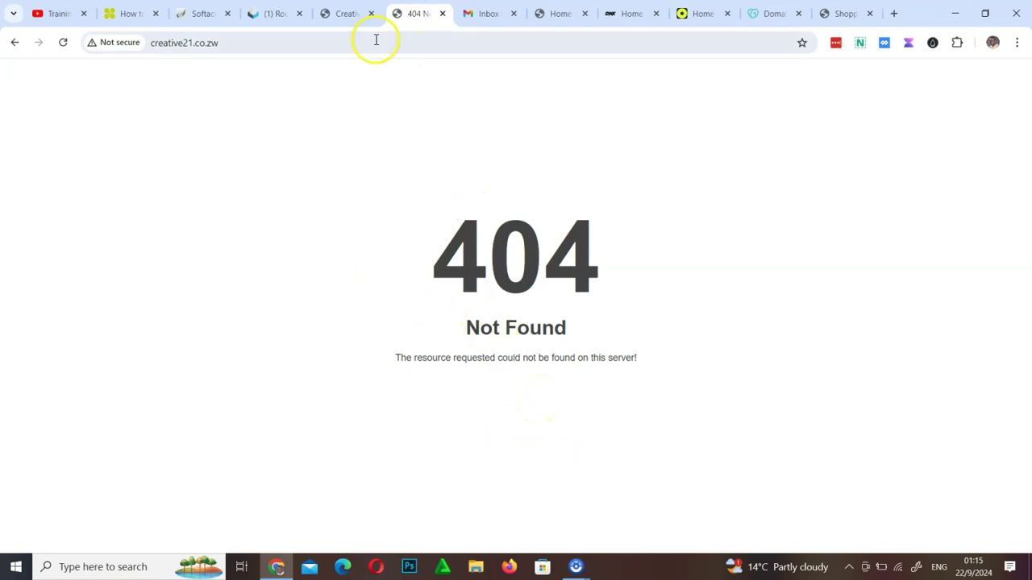
{"action": "left_click", "coordinate": [345, 14]}
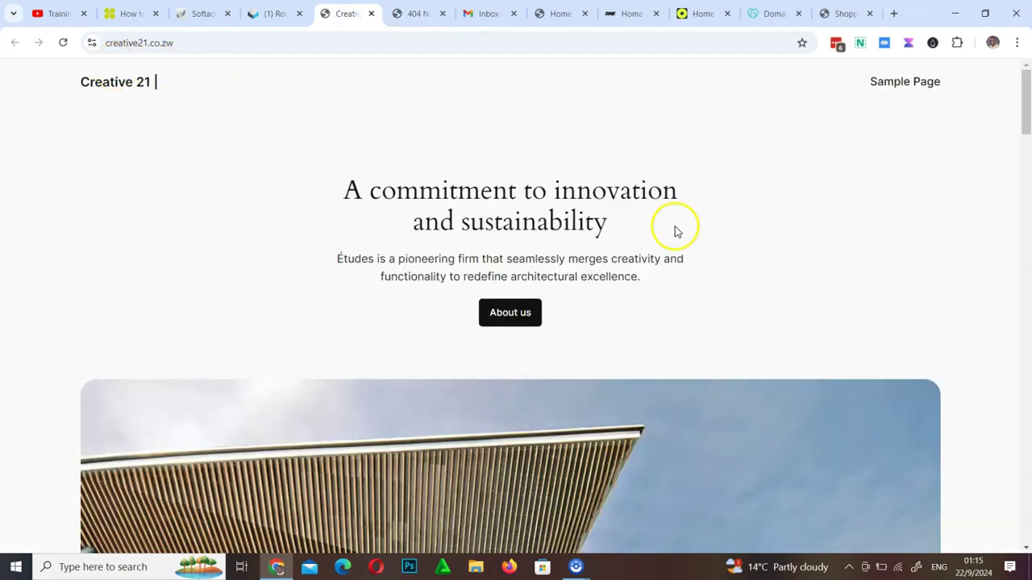
{"action": "scroll", "coordinate": [659, 277], "scroll_direction": "down", "scroll_amount": 10}
{"action": "scroll", "coordinate": [658, 277], "scroll_direction": "up", "scroll_amount": 10}
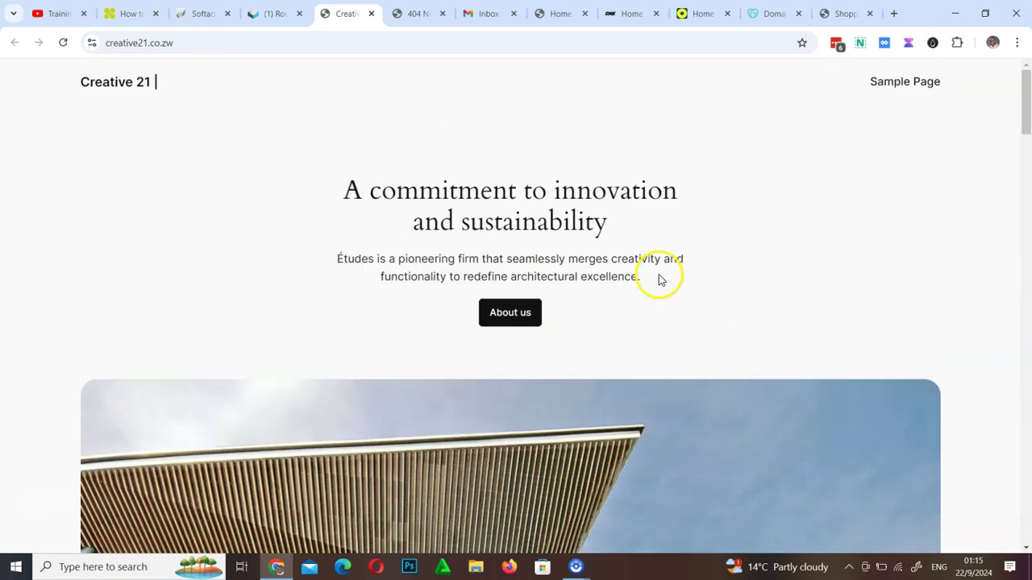
{"action": "left_click", "coordinate": [92, 43]}
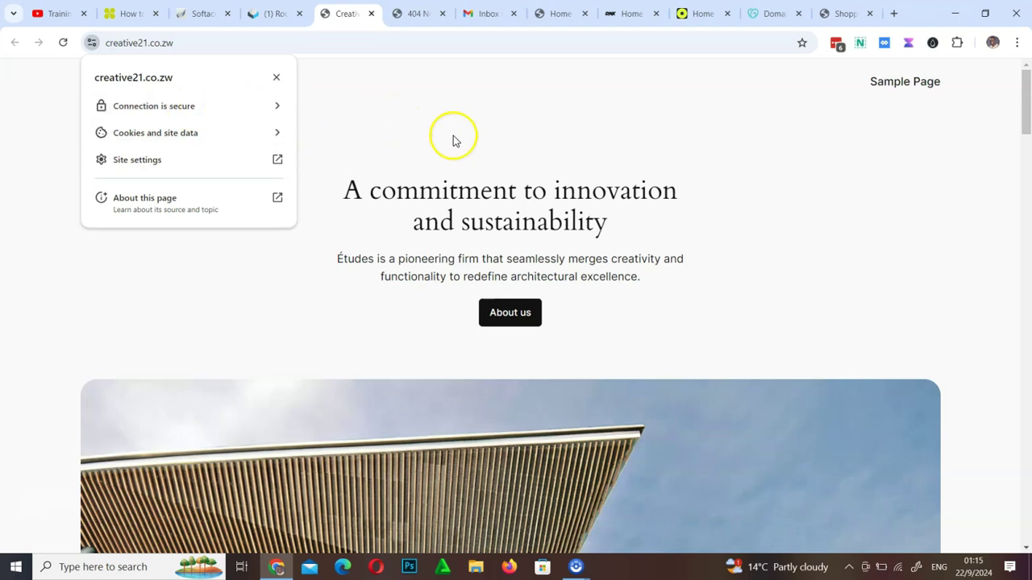
{"action": "left_click", "coordinate": [479, 154]}
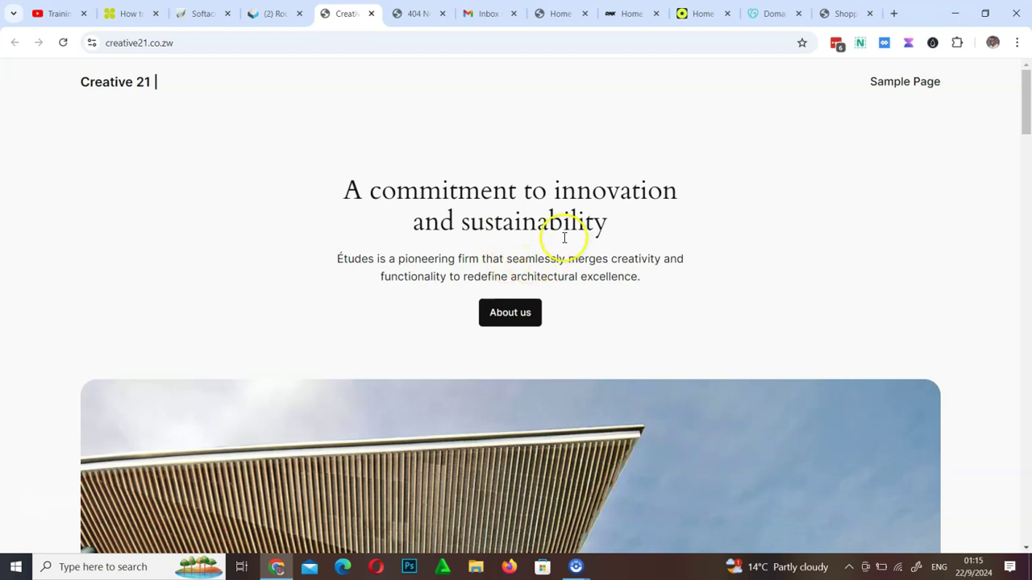
Go back to the Softaculous installation summary listing the site's admin URL
{"action": "left_click", "coordinate": [274, 13]}
{"action": "left_click", "coordinate": [202, 13]}
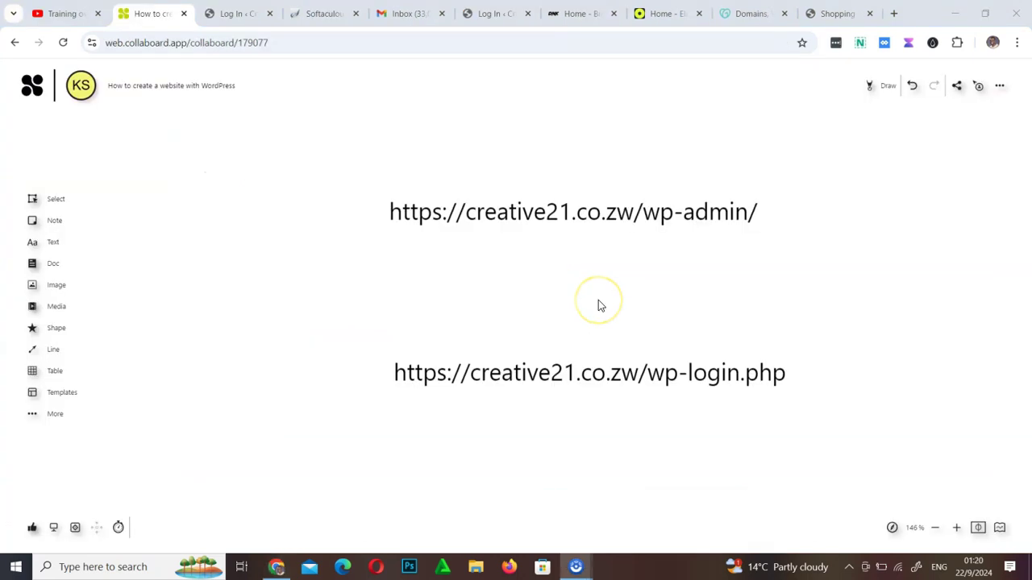
{"action": "left_click", "coordinate": [644, 284]}
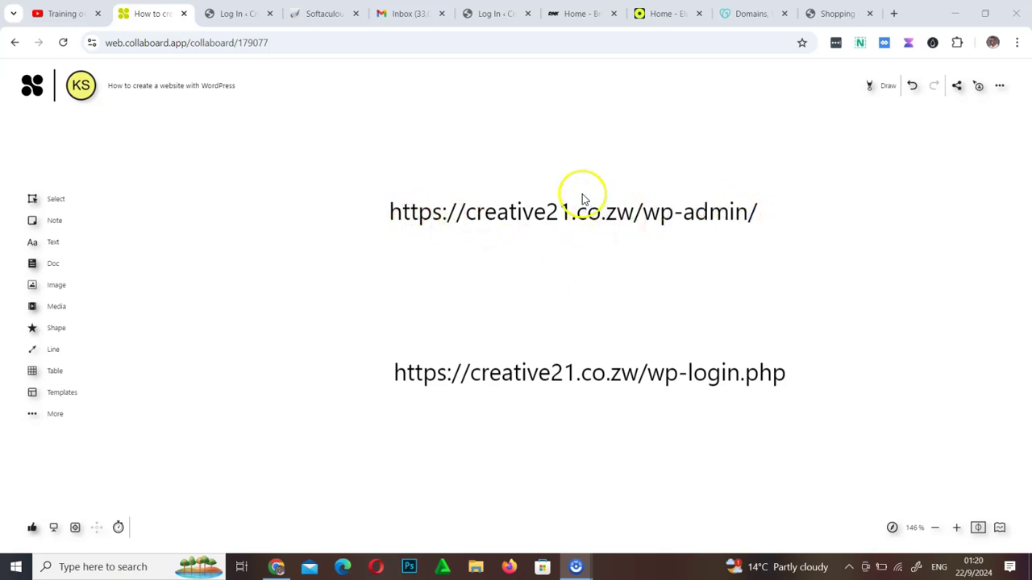
Highlight wp-admin and wp-login.php on the board and circle both URLs
{"action": "left_click", "coordinate": [884, 86]}
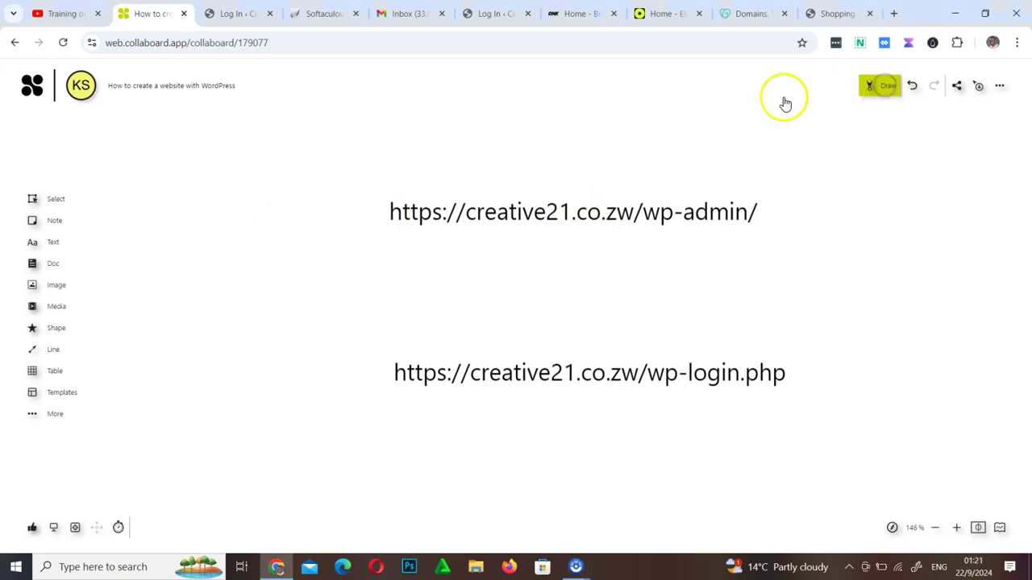
{"action": "left_click", "coordinate": [754, 89]}
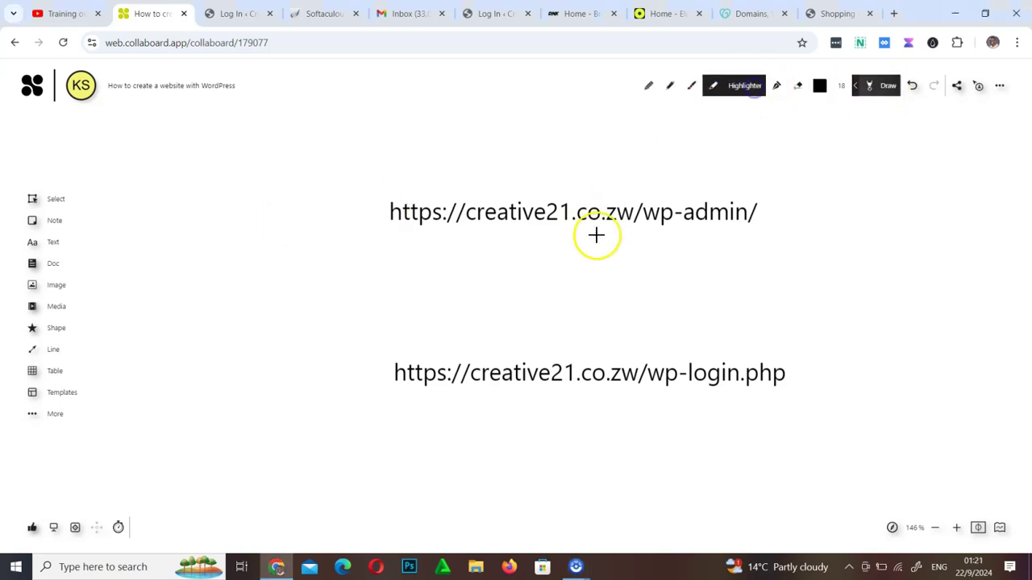
{"action": "mouse_move", "coordinate": [624, 212]}
{"action": "left_mouse_down"}
{"action": "mouse_move", "coordinate": [776, 209]}
{"action": "mouse_move", "coordinate": [642, 214]}
{"action": "left_mouse_up"}
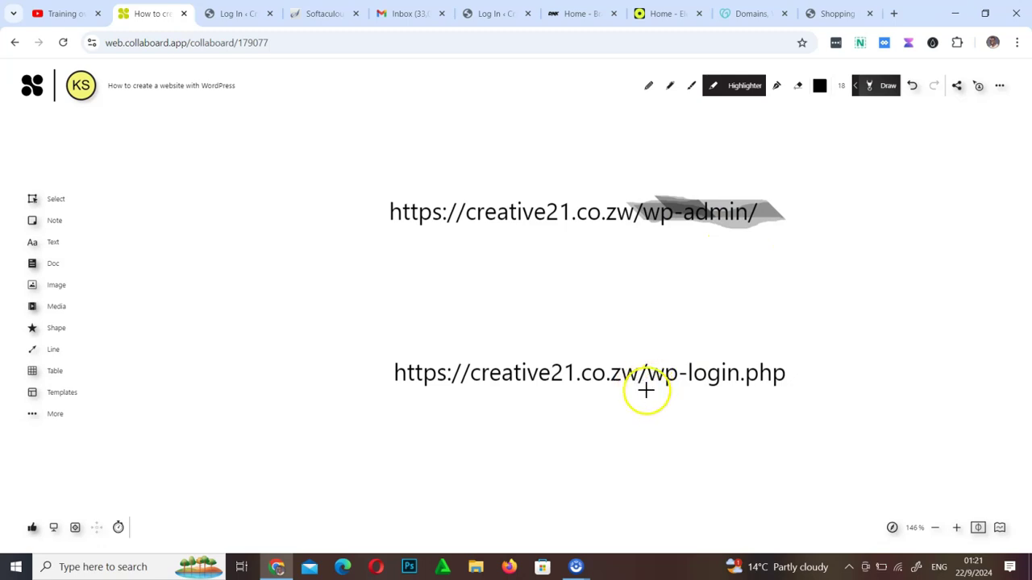
{"action": "left_click_drag", "start_coordinate": [652, 393], "coordinate": [804, 390]}
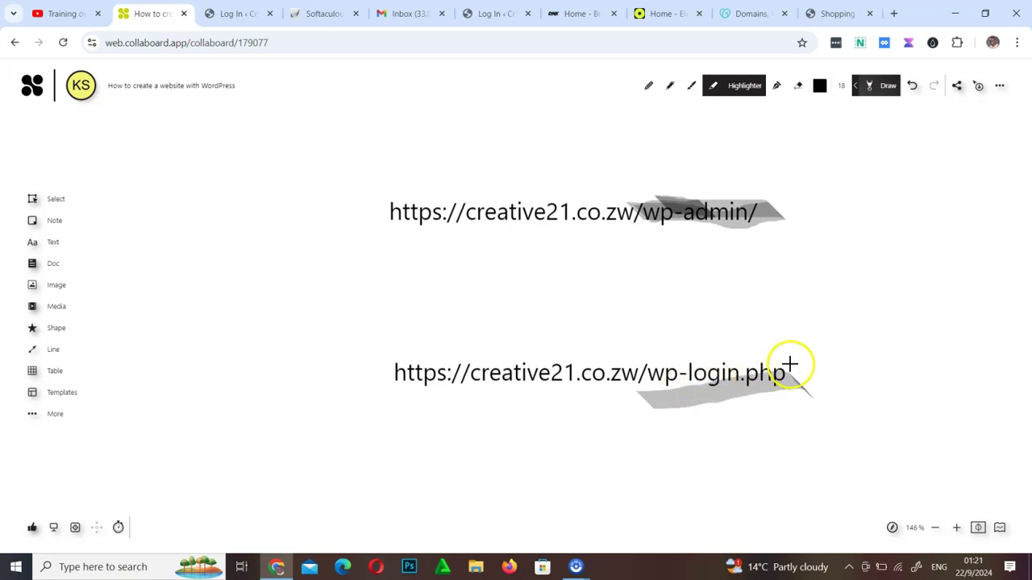
{"action": "left_click", "coordinate": [381, 174]}
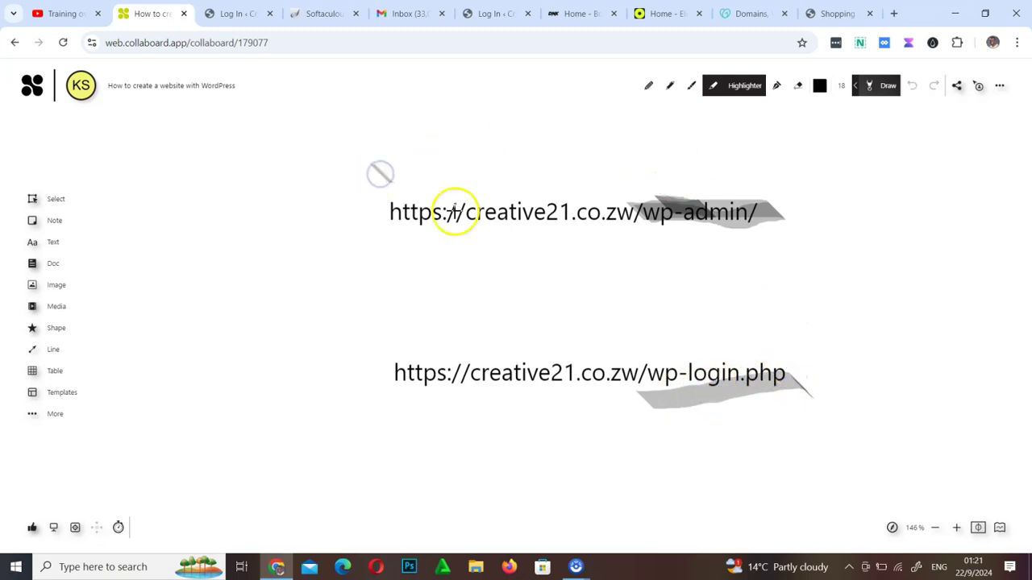
{"action": "mouse_move", "coordinate": [854, 199]}
{"action": "left_mouse_down"}
{"action": "mouse_move", "coordinate": [546, 140]}
{"action": "mouse_move", "coordinate": [380, 431]}
{"action": "mouse_move", "coordinate": [906, 276]}
{"action": "mouse_move", "coordinate": [784, 175]}
{"action": "left_mouse_up"}
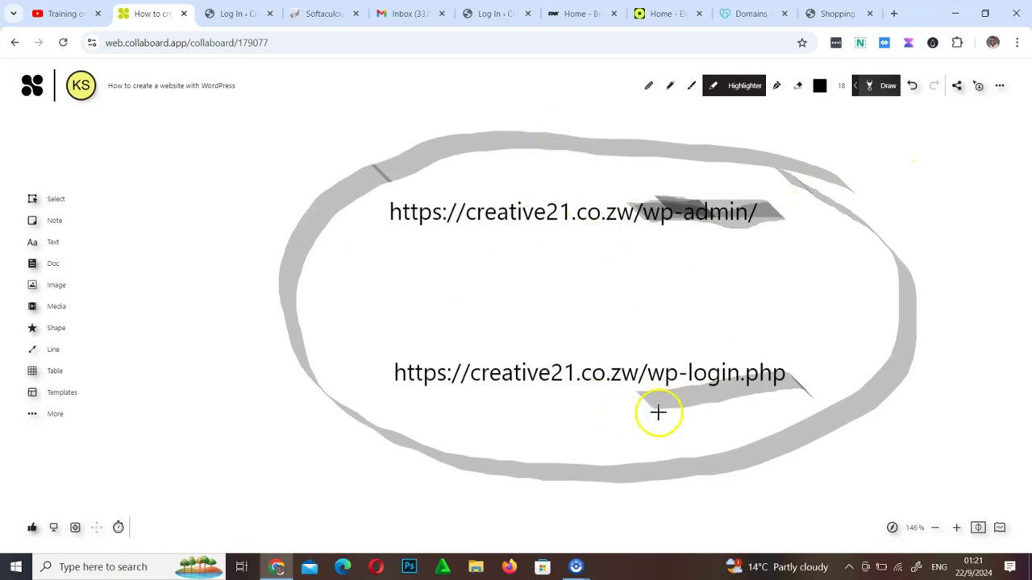
{"action": "left_click", "coordinate": [234, 12]}
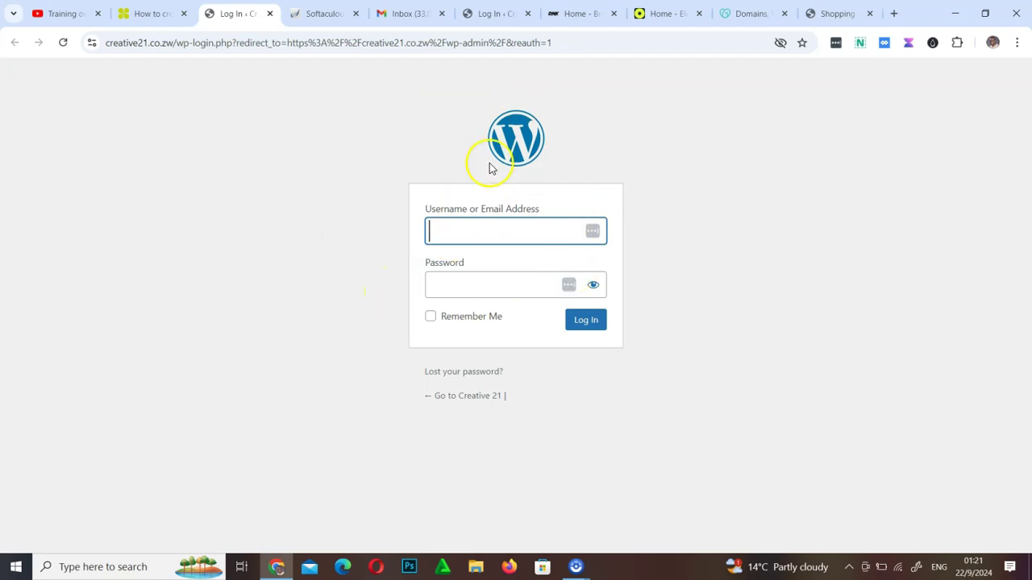
Log in to WordPress with the admin e-mail as username and the account password
{"action": "left_click", "coordinate": [498, 228]}
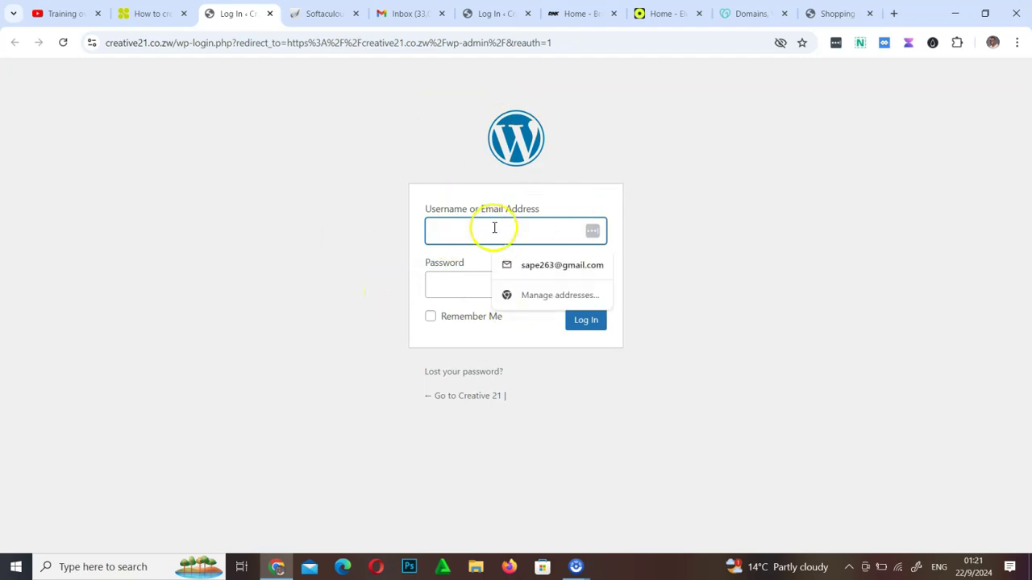
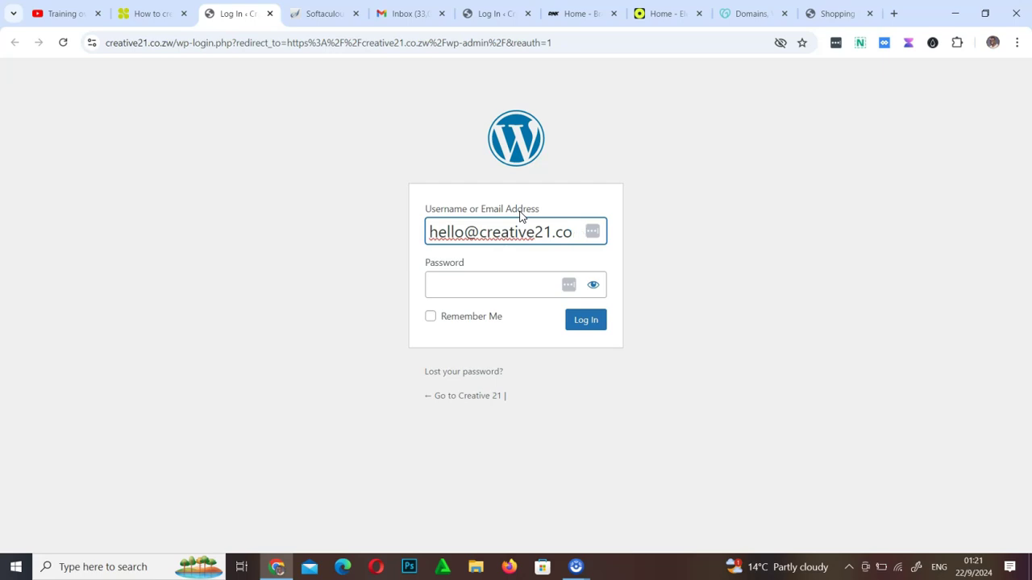
{"action": "left_click", "coordinate": [462, 284]}
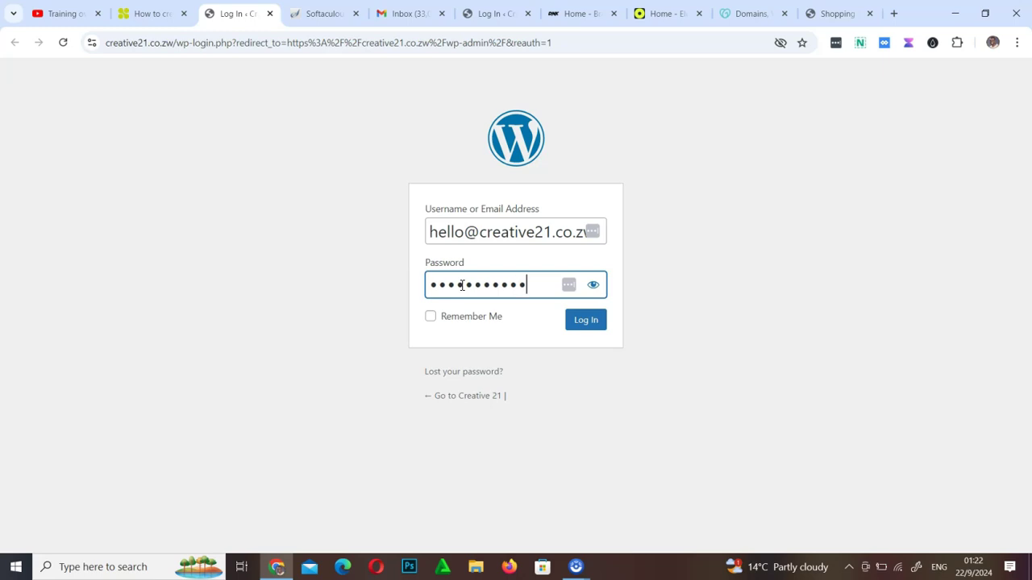
{"action": "left_click", "coordinate": [593, 324]}
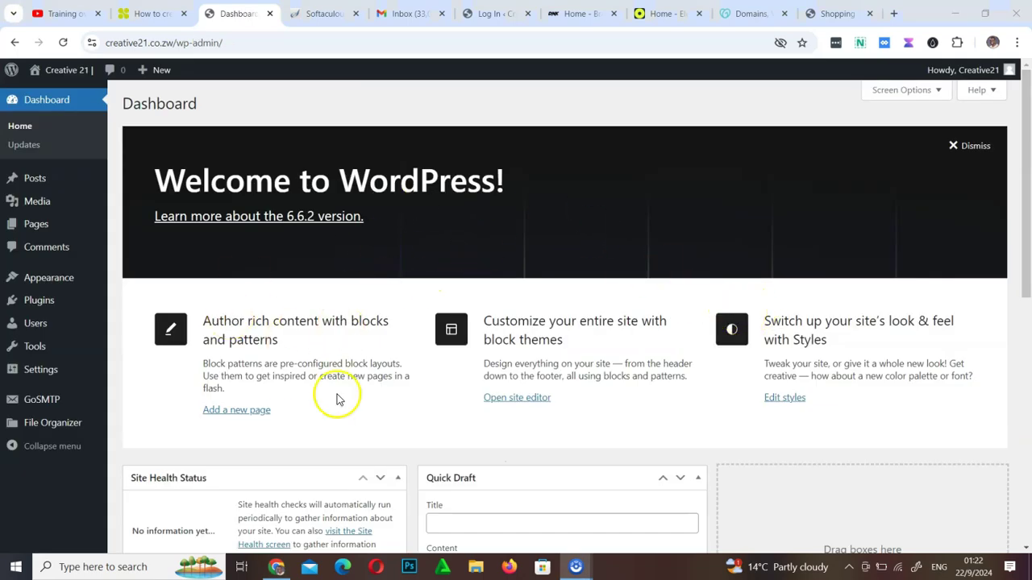
Open the Creative 21 front end in a new tab from the admin bar's site name
{"action": "scroll", "coordinate": [431, 368], "scroll_direction": "down", "scroll_amount": 5}
{"action": "scroll", "coordinate": [433, 368], "scroll_direction": "up", "scroll_amount": 5}
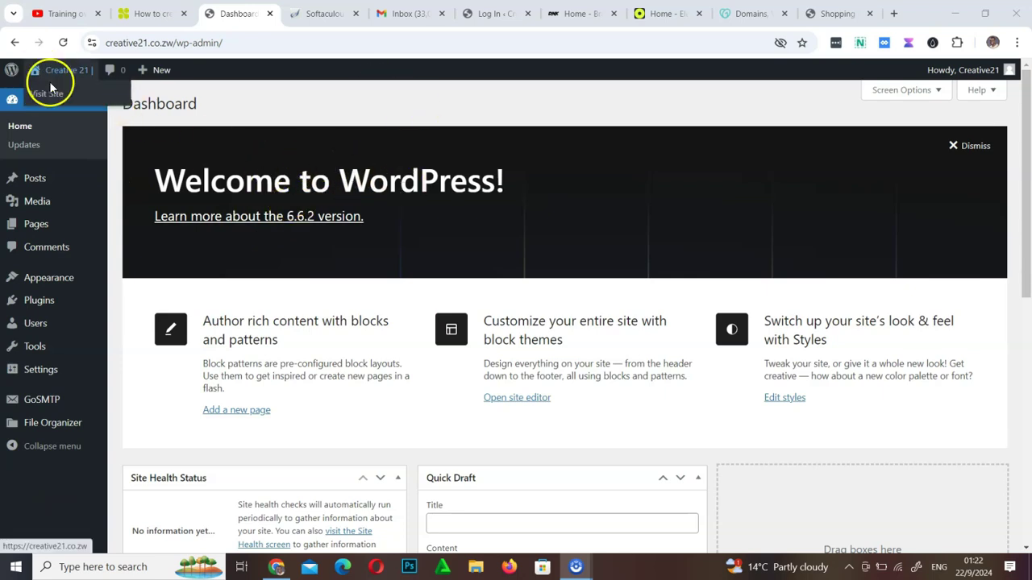
{"action": "right_click", "coordinate": [48, 93]}
{"action": "left_click", "coordinate": [114, 110]}
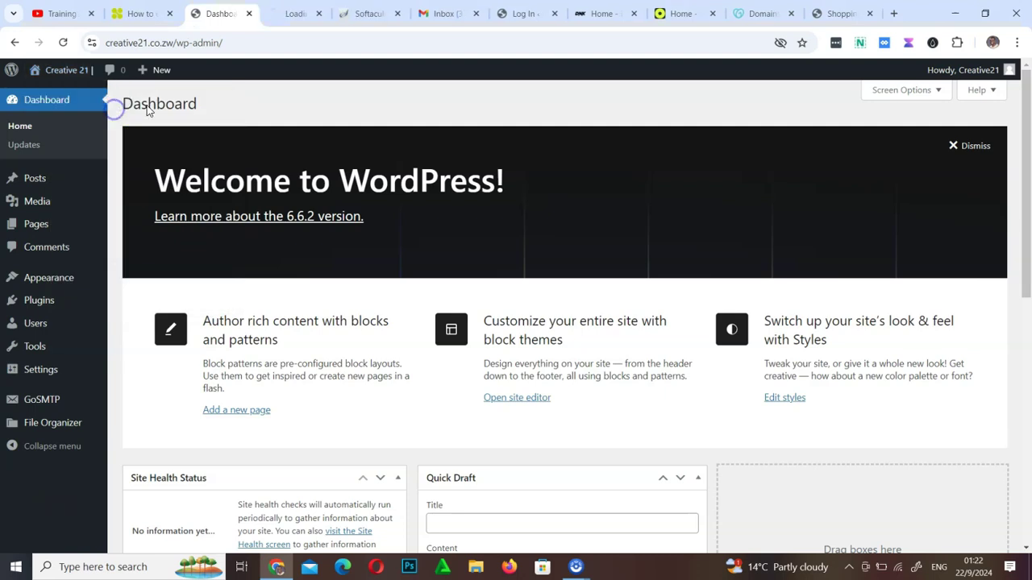
{"action": "left_click", "coordinate": [289, 23]}
{"action": "left_click", "coordinate": [230, 14]}
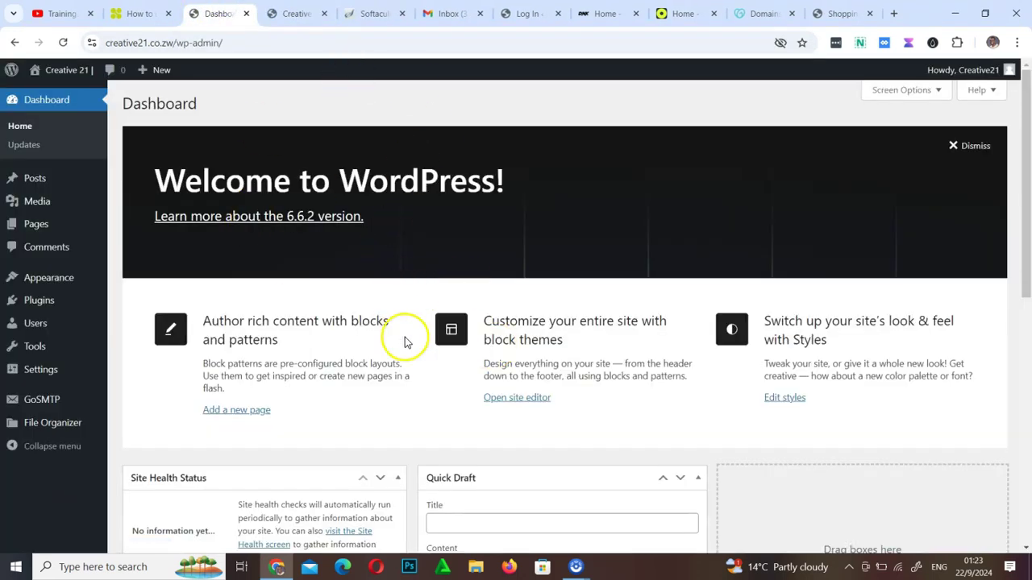
{"action": "left_click", "coordinate": [295, 15]}
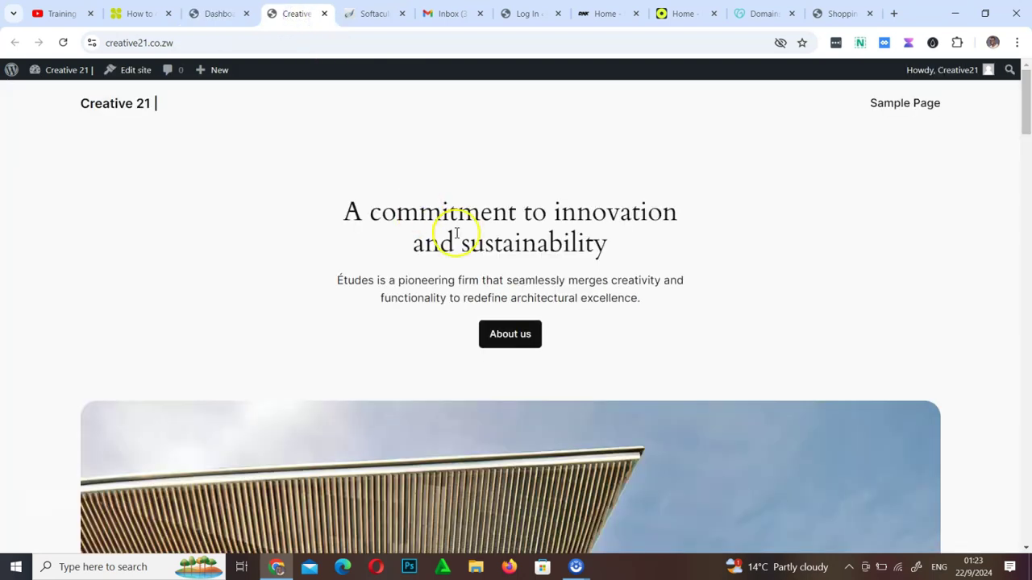
{"action": "scroll", "coordinate": [407, 218], "scroll_direction": "down", "scroll_amount": 15}
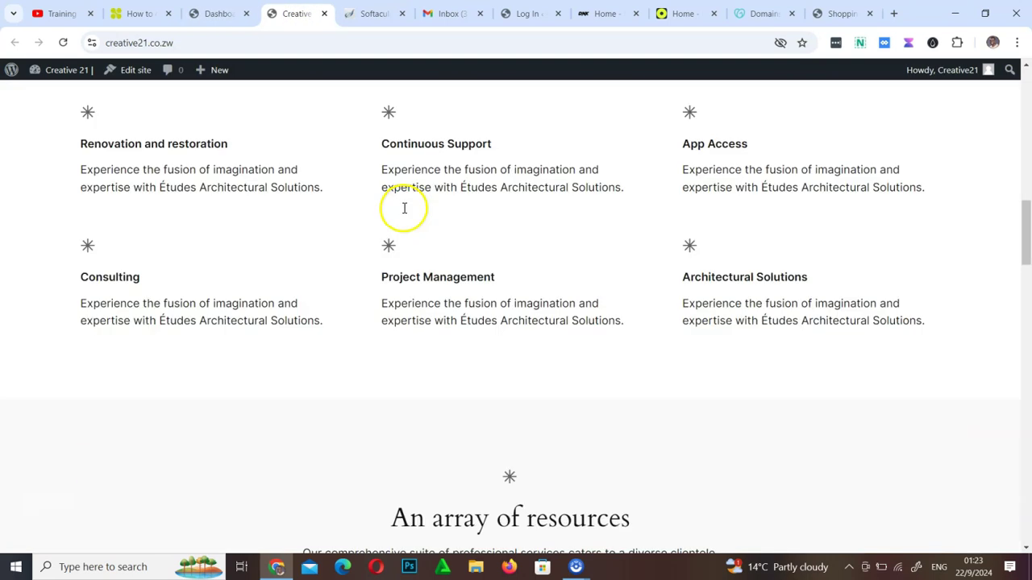
{"action": "scroll", "coordinate": [406, 214], "scroll_direction": "up", "scroll_amount": 4}
{"action": "scroll", "coordinate": [406, 214], "scroll_direction": "up", "scroll_amount": 10}
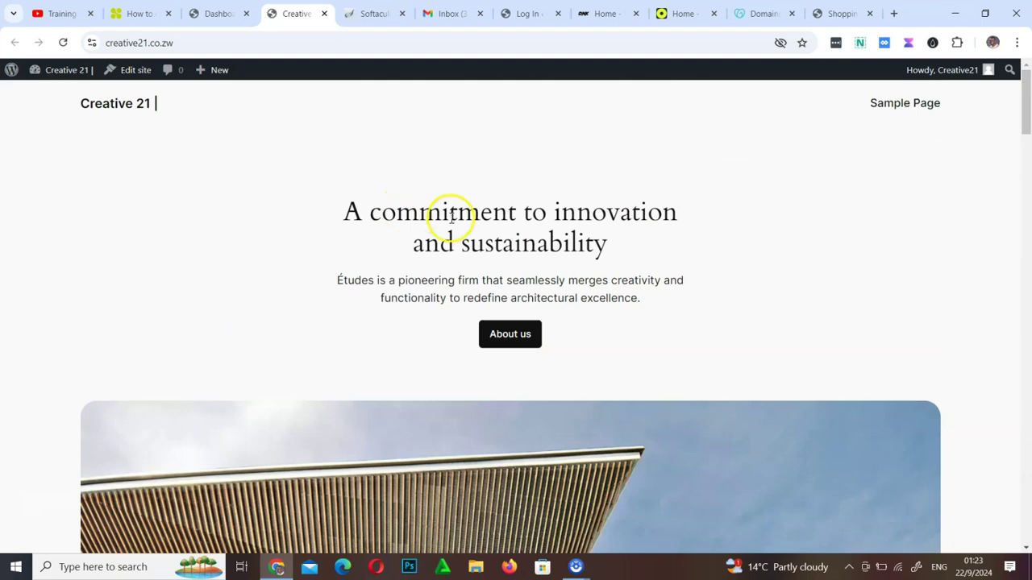
{"action": "left_click", "coordinate": [215, 14]}
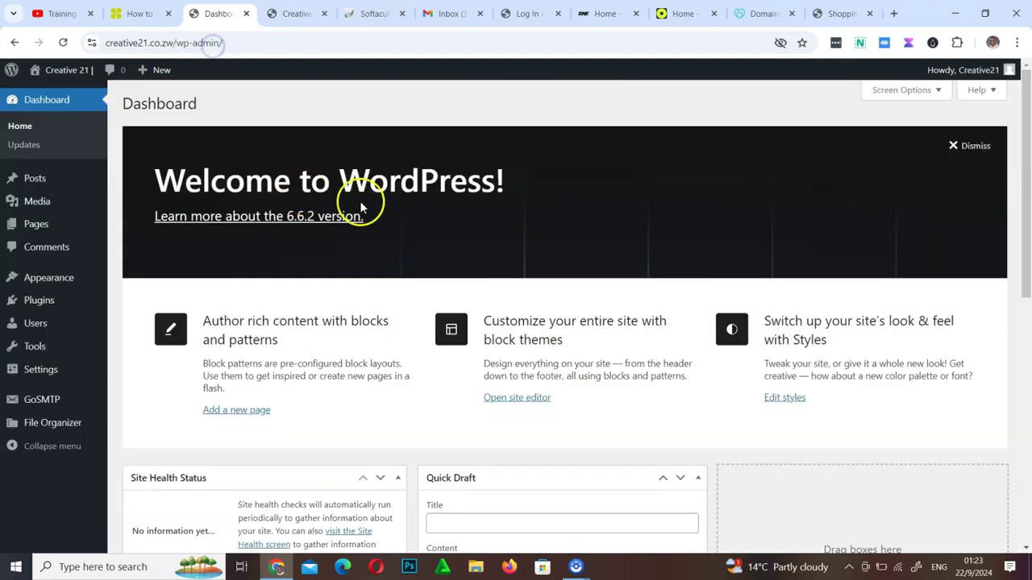
{"action": "scroll", "coordinate": [144, 398], "scroll_direction": "down", "scroll_amount": 10}
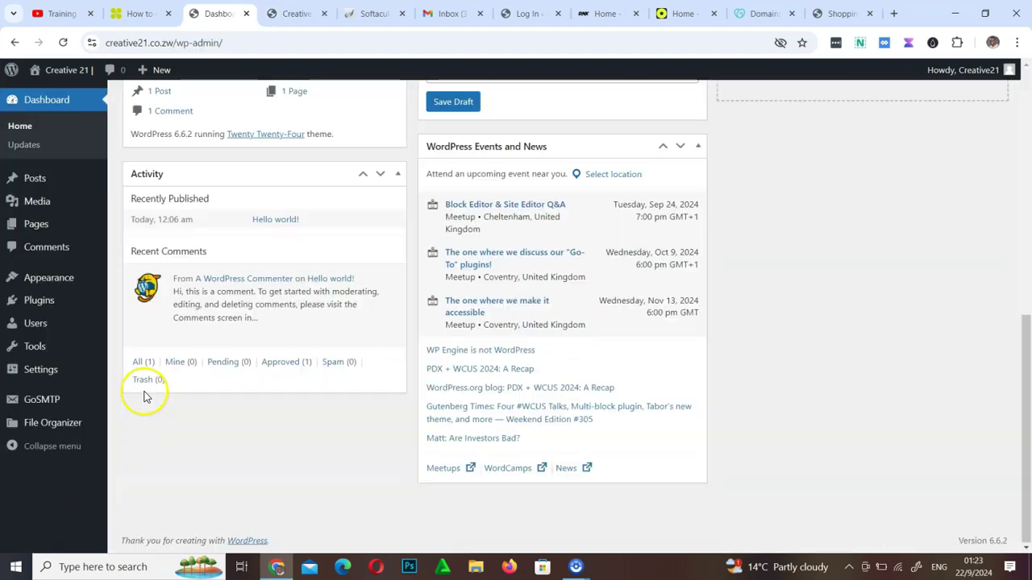
{"action": "scroll", "coordinate": [364, 342], "scroll_direction": "up", "scroll_amount": 10}
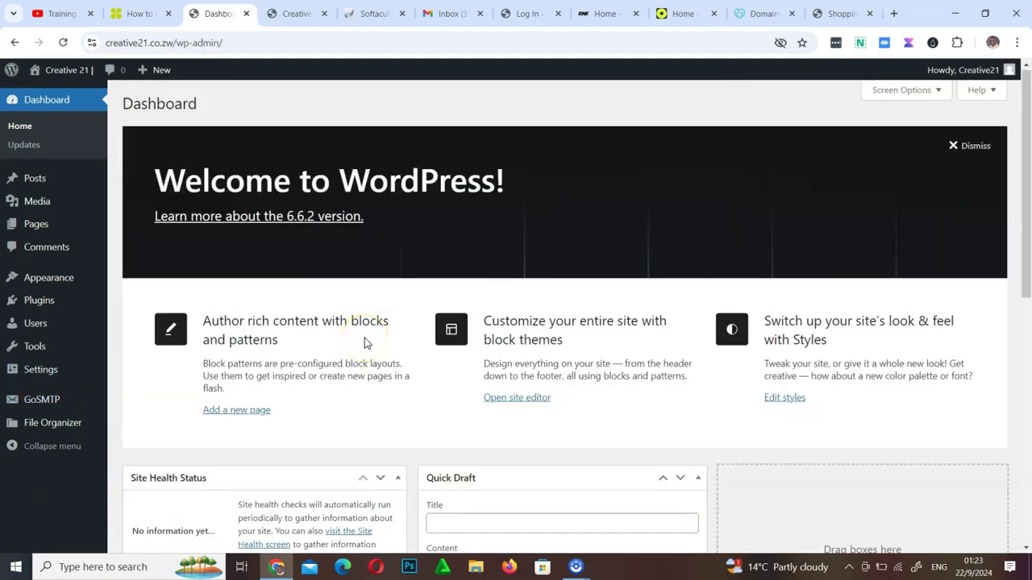
{"action": "mouse_move", "coordinate": [46, 377]}
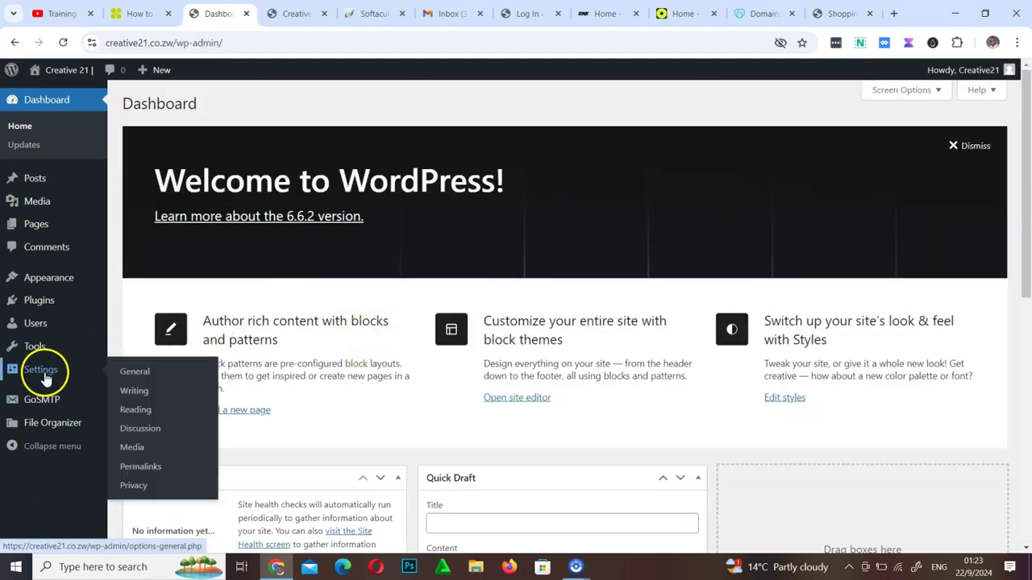
{"action": "scroll", "coordinate": [33, 443], "scroll_direction": "down", "scroll_amount": 10}
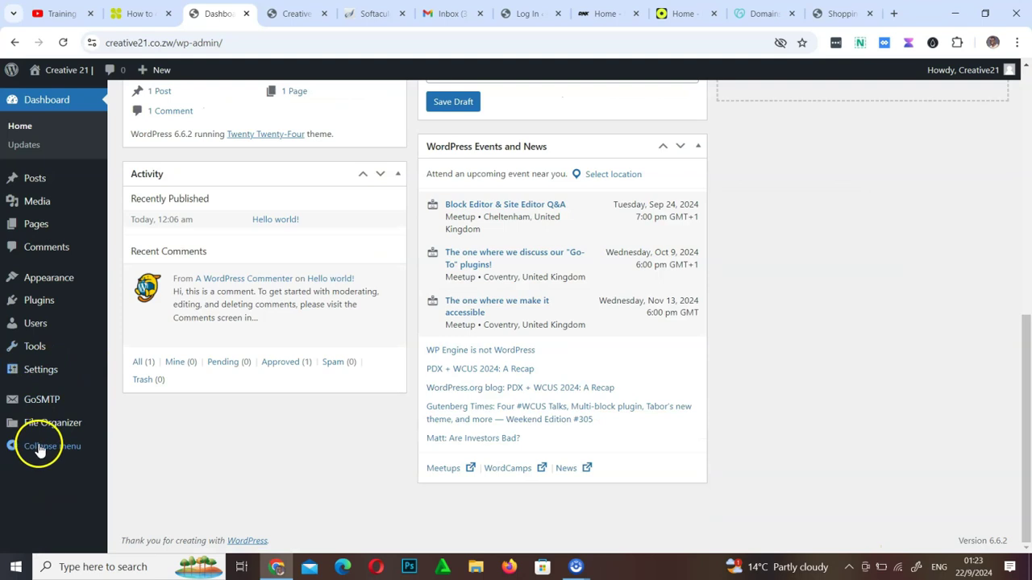
{"action": "scroll", "coordinate": [470, 378], "scroll_direction": "up", "scroll_amount": 10}
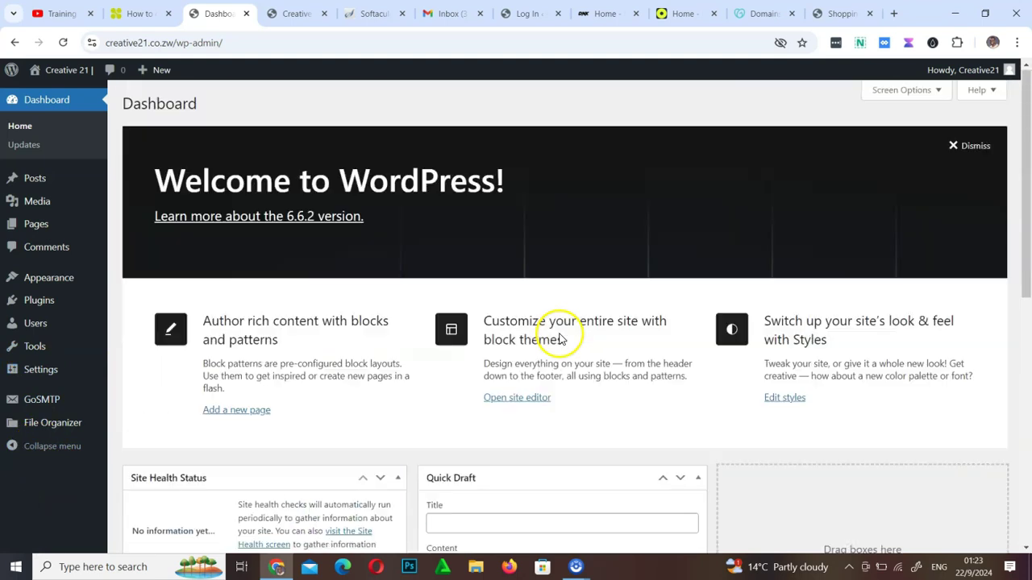
{"action": "mouse_move", "coordinate": [985, 82]}
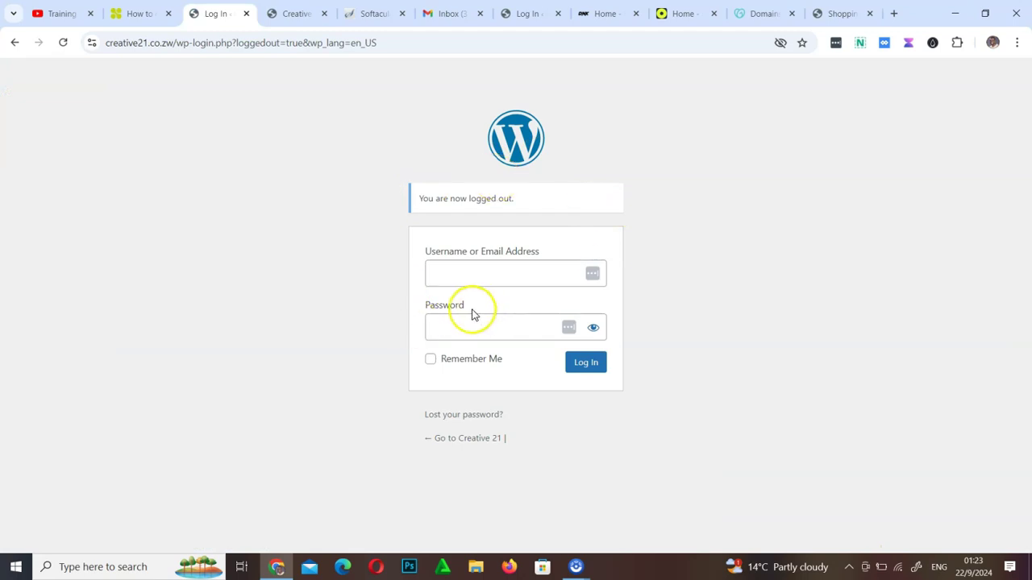
Log back in with the admin username and password, with Remember Me ticked
{"action": "left_click", "coordinate": [507, 273]}
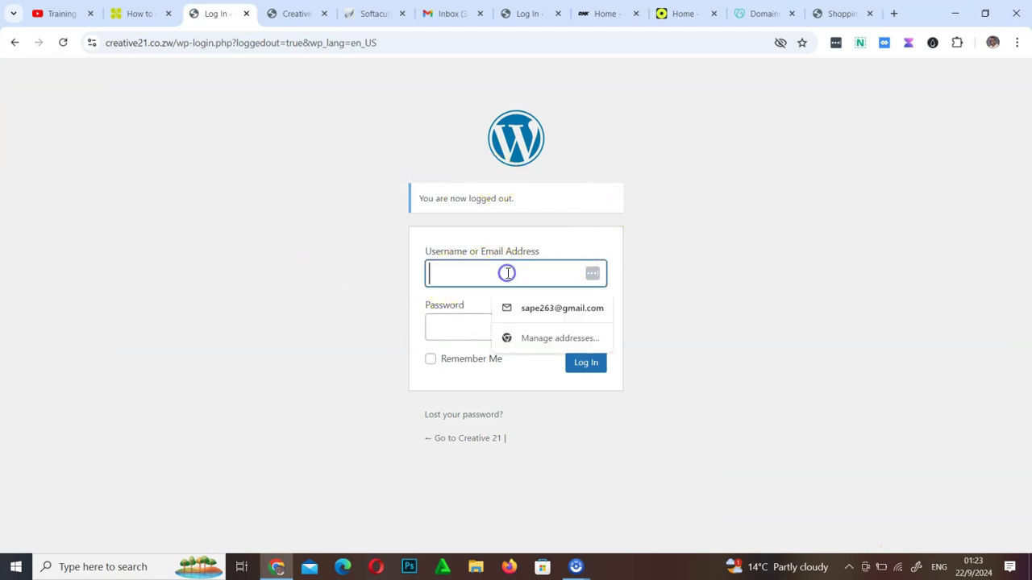
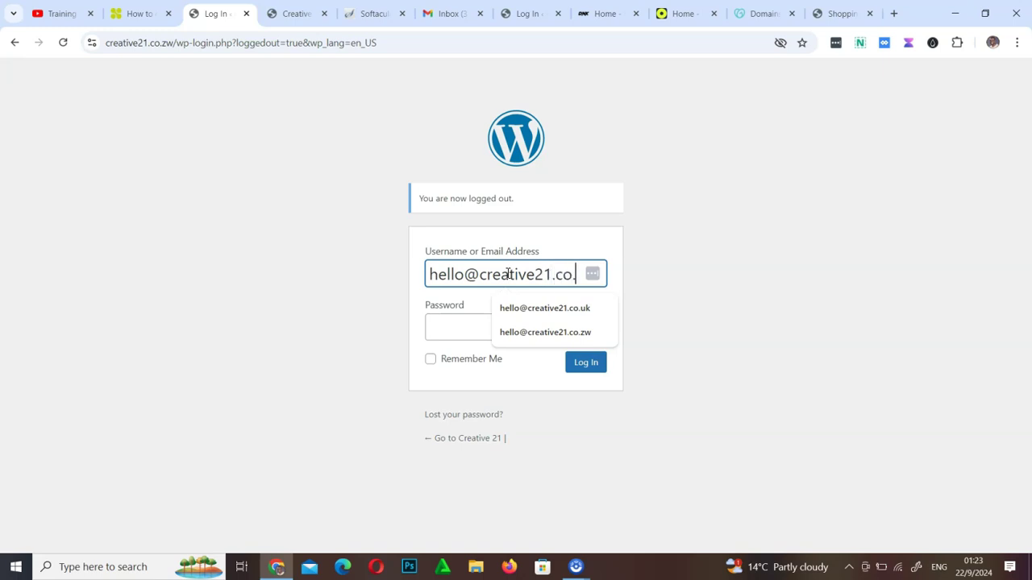
{"action": "left_click", "coordinate": [455, 327]}
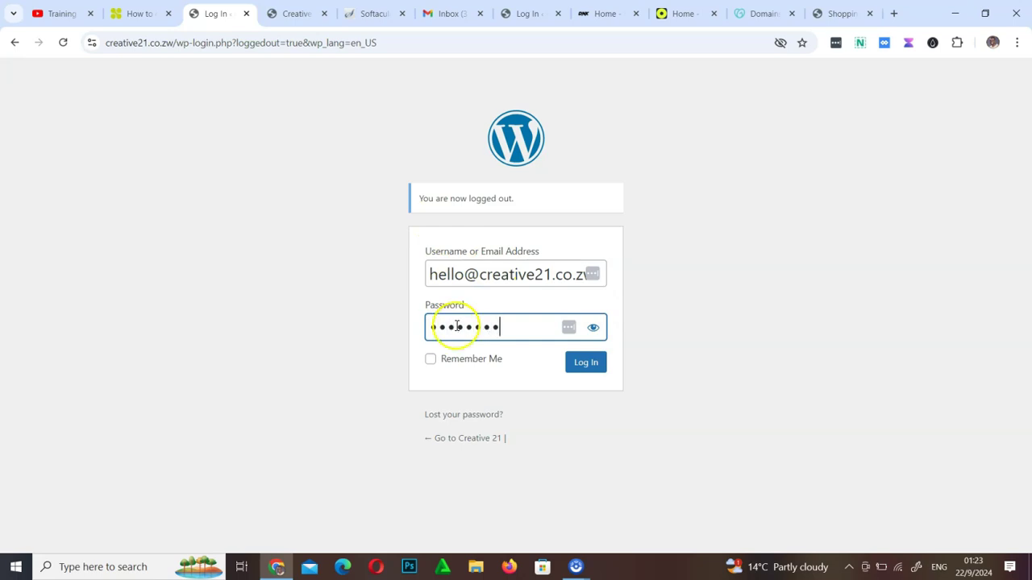
{"action": "left_click", "coordinate": [584, 365]}
{"action": "left_click", "coordinate": [430, 359]}
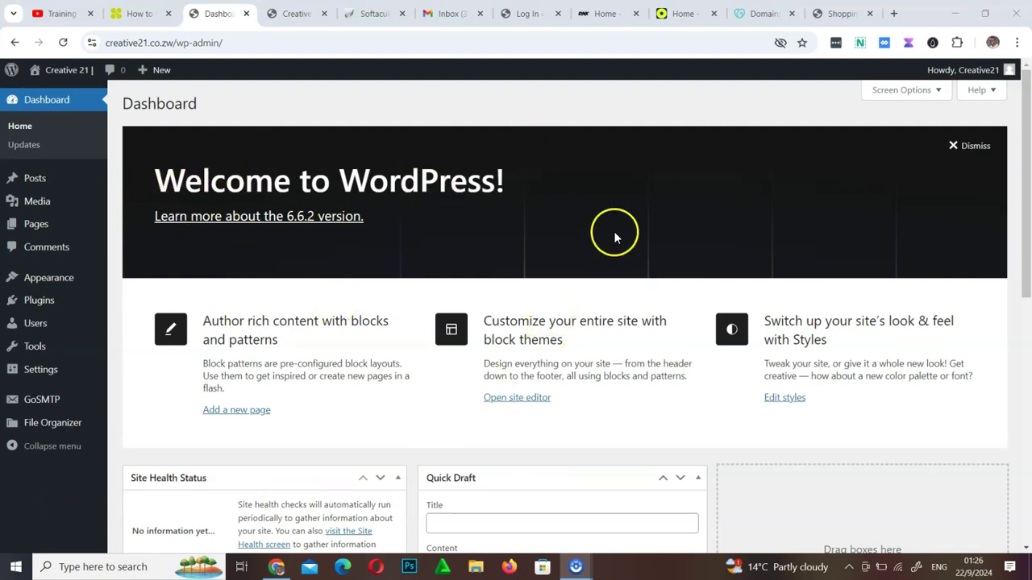
Move the Quick Draft box into the empty right-hand column
{"action": "scroll", "coordinate": [517, 281], "scroll_direction": "down", "scroll_amount": 7}
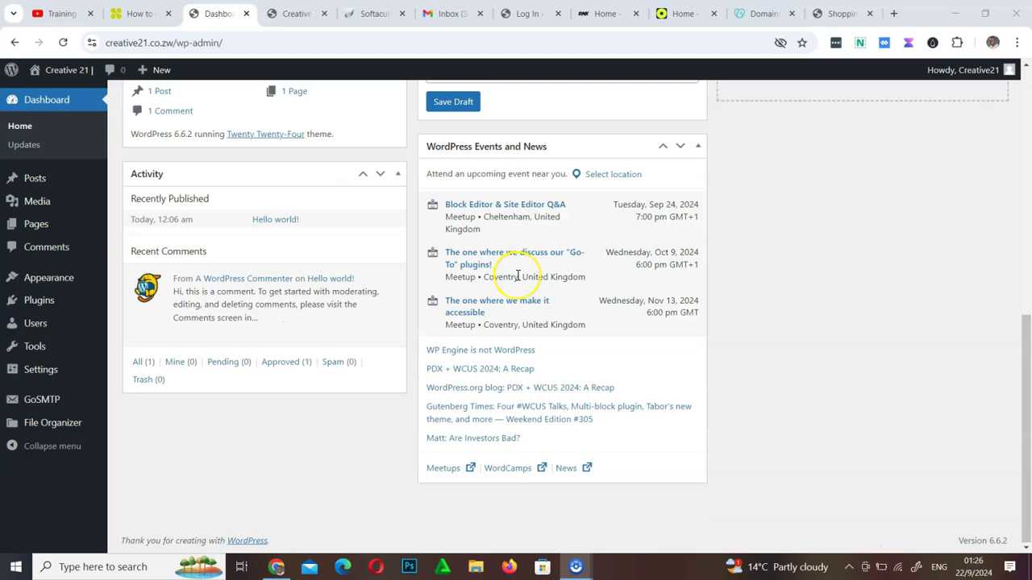
{"action": "scroll", "coordinate": [519, 276], "scroll_direction": "up", "scroll_amount": 7}
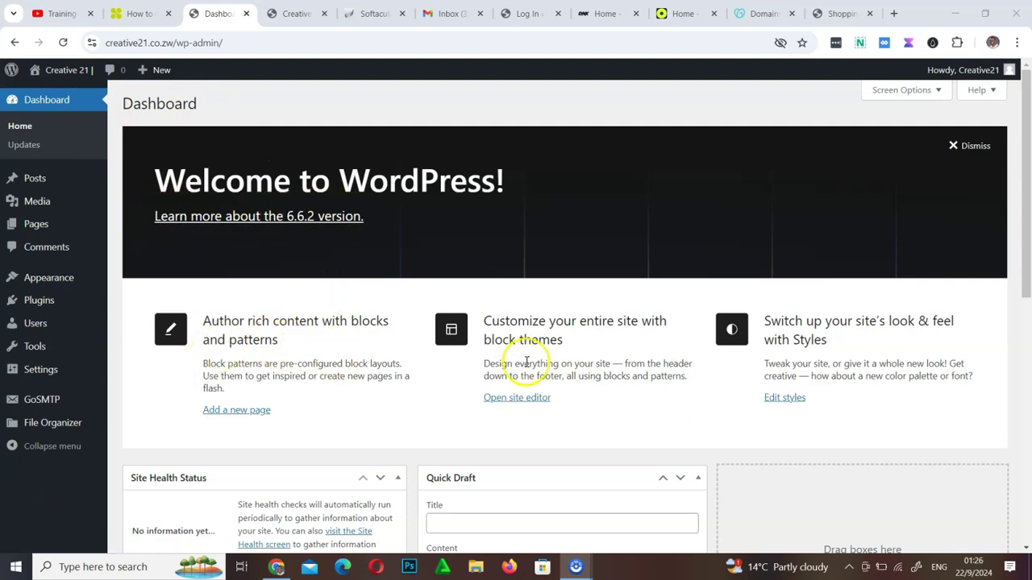
{"action": "scroll", "coordinate": [456, 391], "scroll_direction": "down", "scroll_amount": 4}
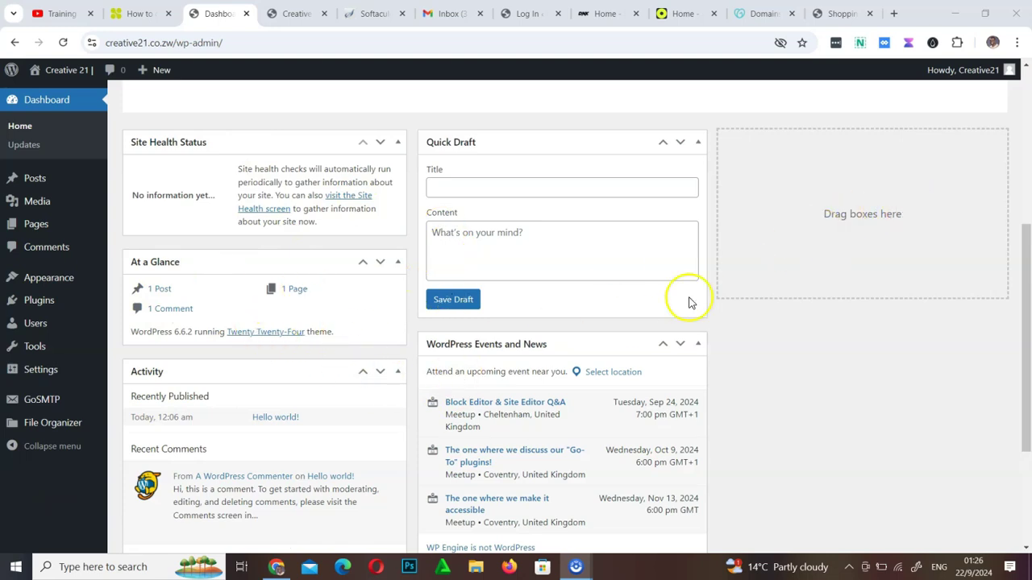
{"action": "left_click_drag", "start_coordinate": [520, 143], "coordinate": [844, 174]}
{"action": "scroll", "coordinate": [428, 517], "scroll_direction": "down", "scroll_amount": 2}
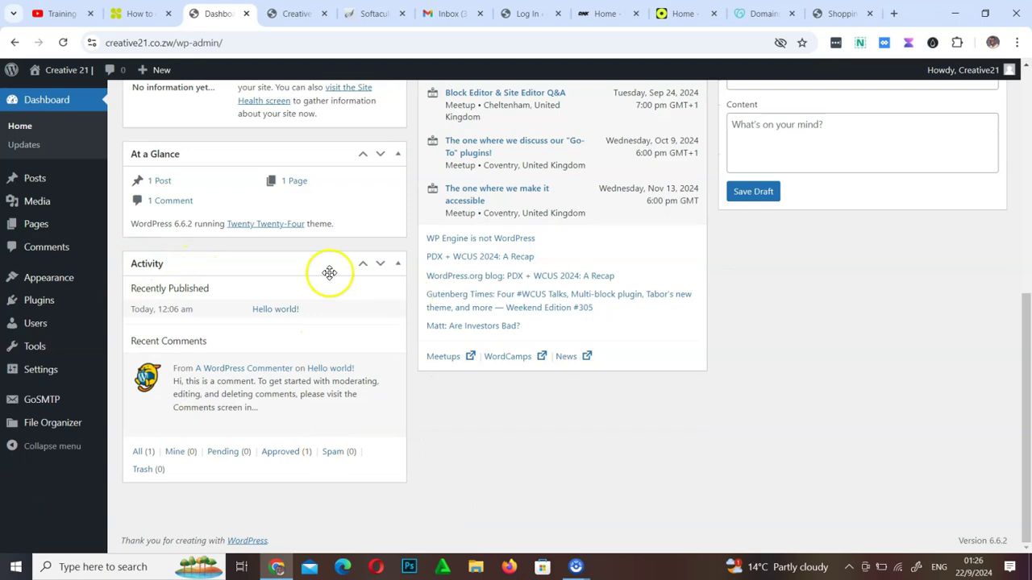
{"action": "scroll", "coordinate": [737, 420], "scroll_direction": "up", "scroll_amount": 5}
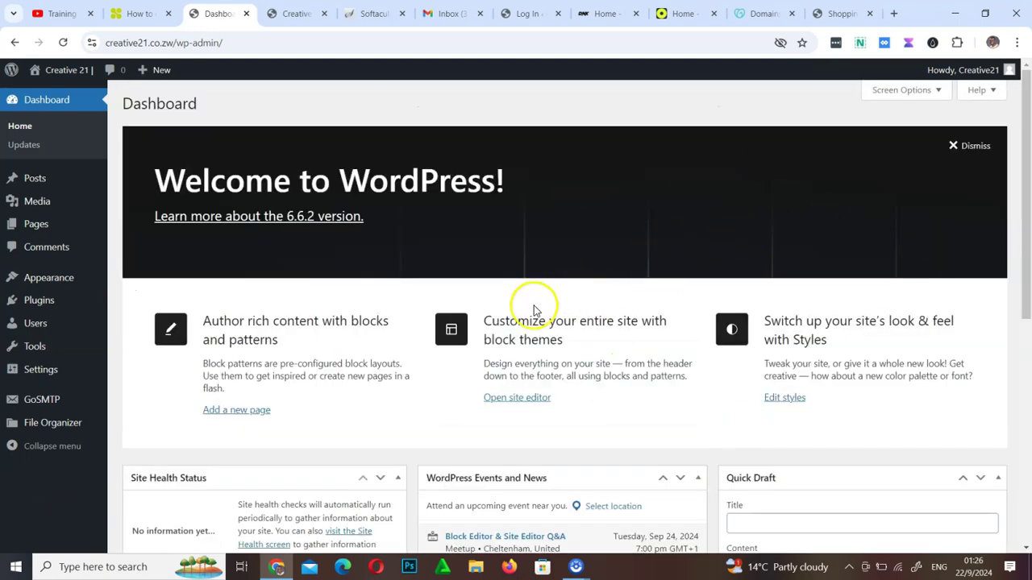
Dismiss Welcome; collapse Quick Draft, Events and News, Site Health Status, At a Glance, Activity
{"action": "left_click", "coordinate": [972, 148]}
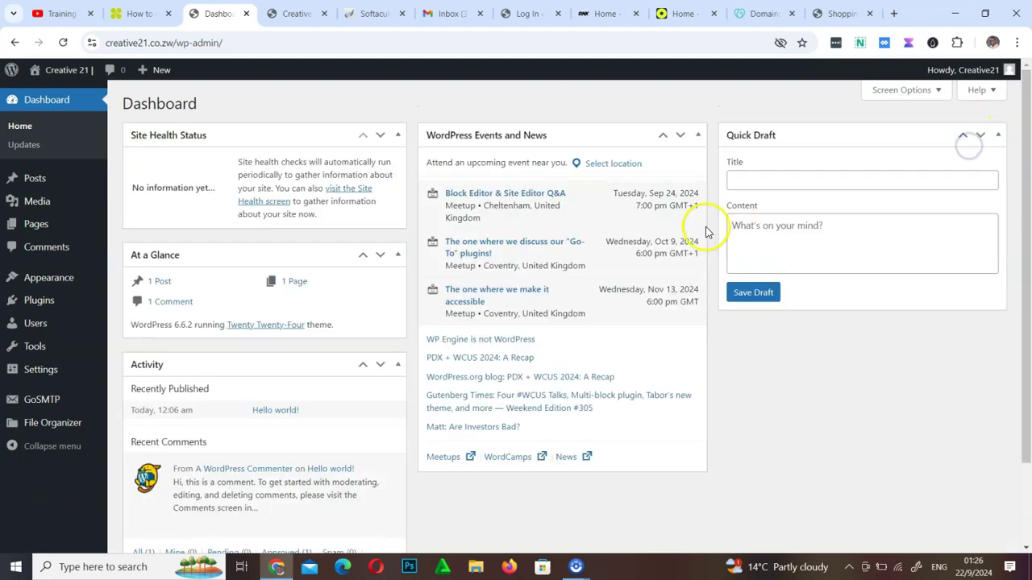
{"action": "left_click", "coordinate": [999, 137]}
{"action": "left_click", "coordinate": [698, 135]}
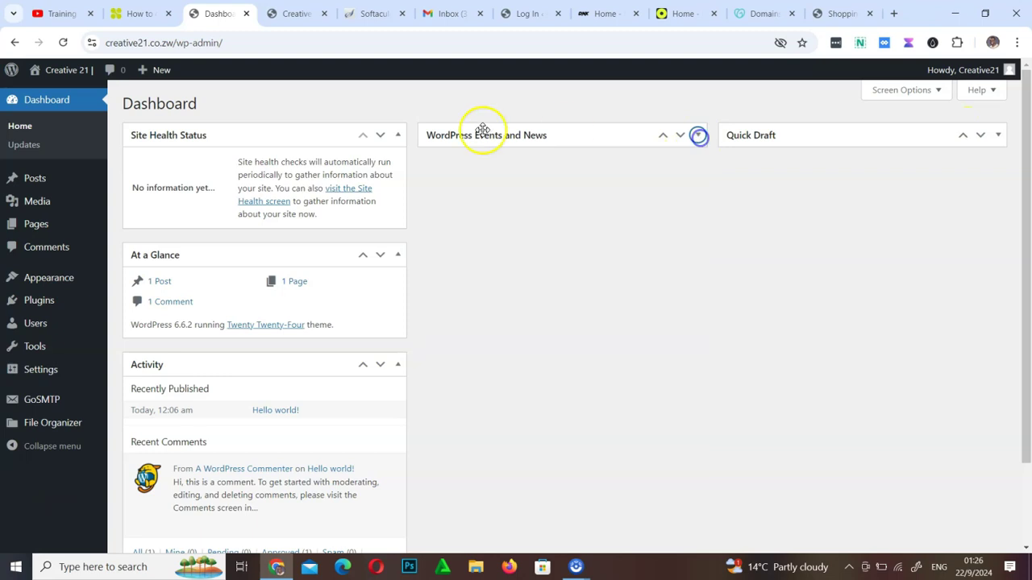
{"action": "left_click", "coordinate": [398, 135]}
{"action": "left_click", "coordinate": [398, 173]}
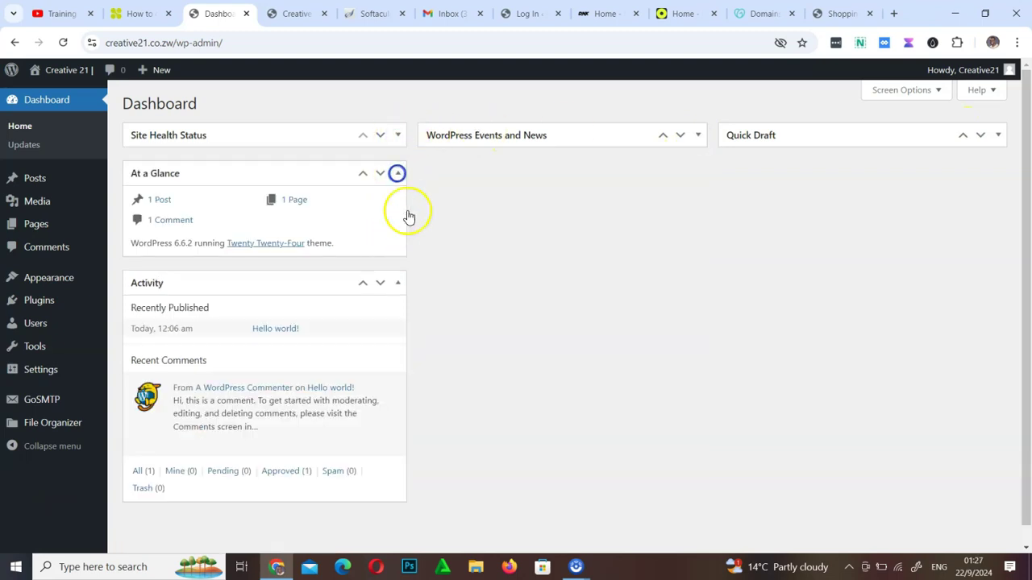
{"action": "left_click", "coordinate": [399, 212]}
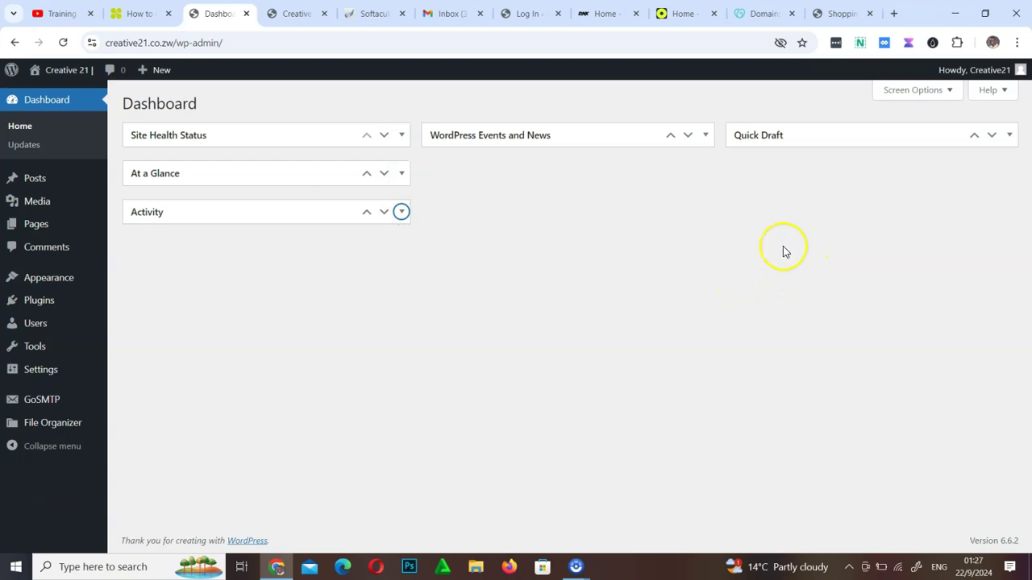
In Screen Options, toggle Welcome and Activity, leaving every box shown except Welcome
{"action": "left_click", "coordinate": [937, 92]}
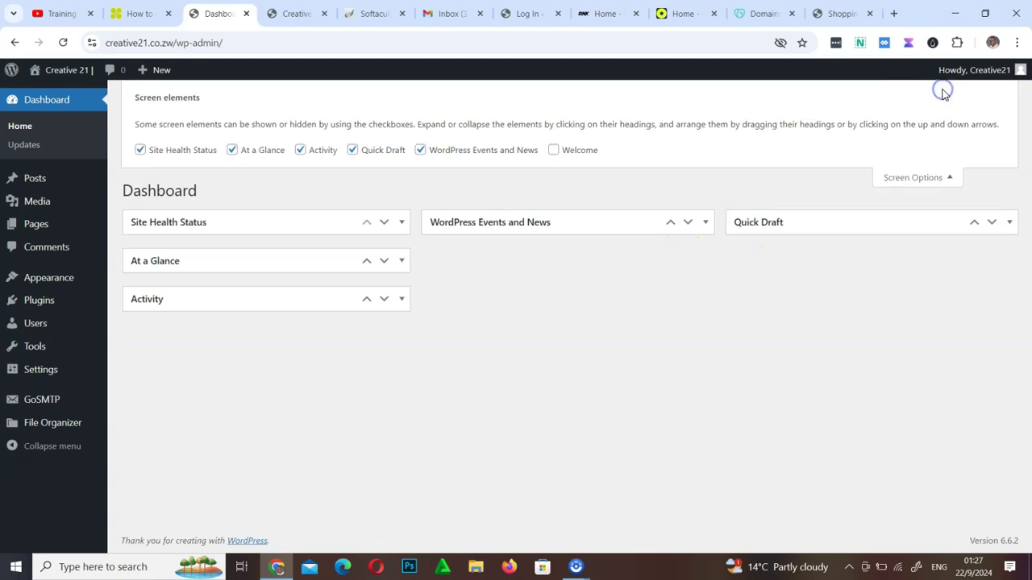
{"action": "left_click", "coordinate": [557, 151]}
{"action": "left_click", "coordinate": [554, 152]}
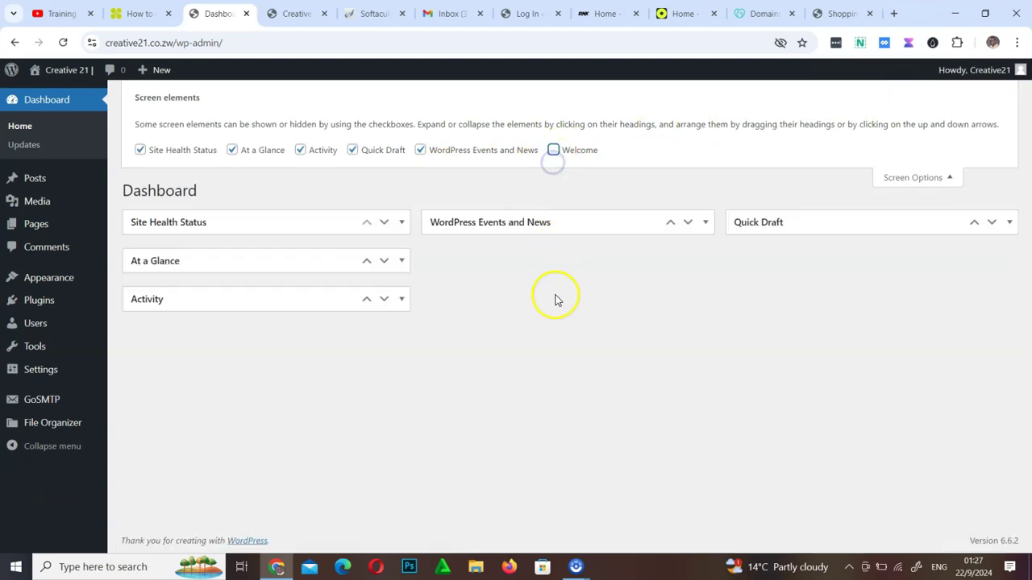
{"action": "left_click", "coordinate": [302, 153]}
{"action": "left_click", "coordinate": [301, 153]}
{"action": "left_click", "coordinate": [301, 153]}
{"action": "left_click", "coordinate": [302, 153]}
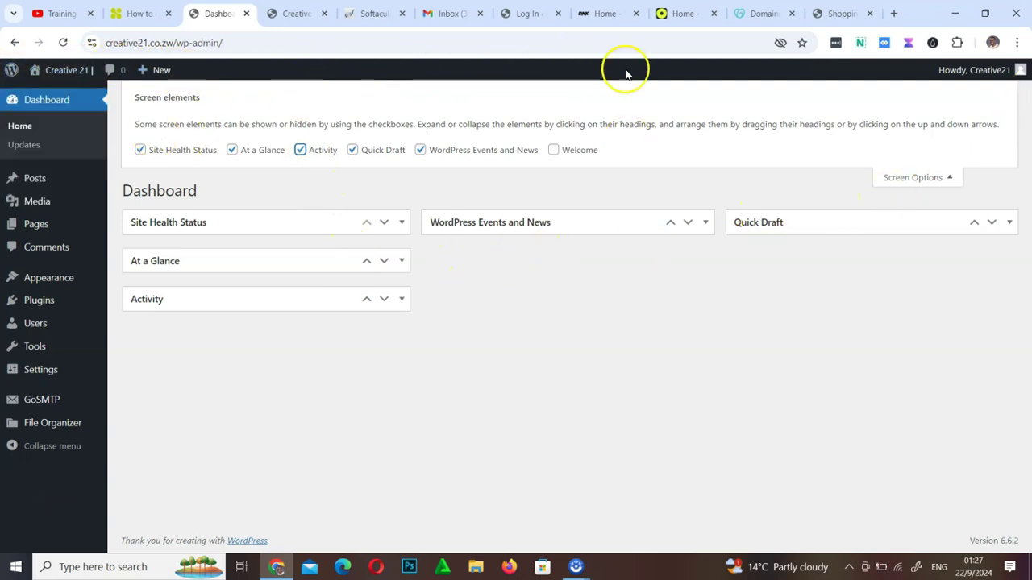
{"action": "mouse_move", "coordinate": [1019, 69]}
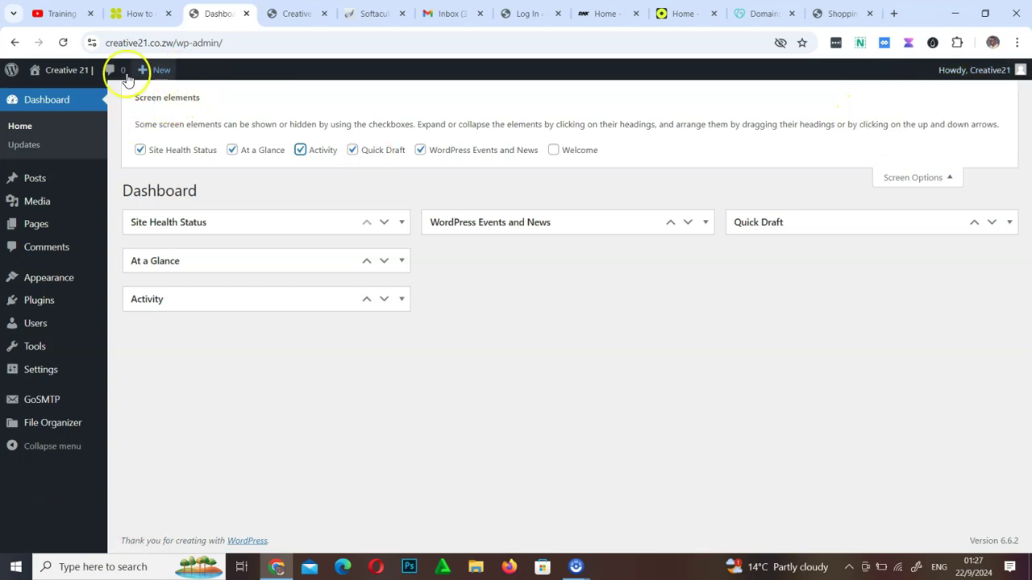
{"action": "mouse_move", "coordinate": [11, 73]}
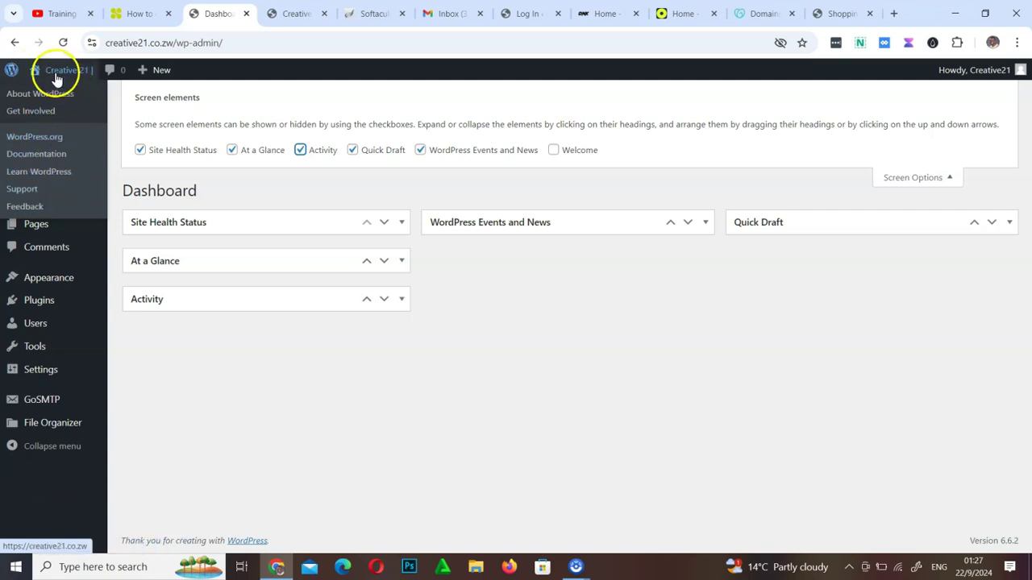
{"action": "mouse_move", "coordinate": [48, 70]}
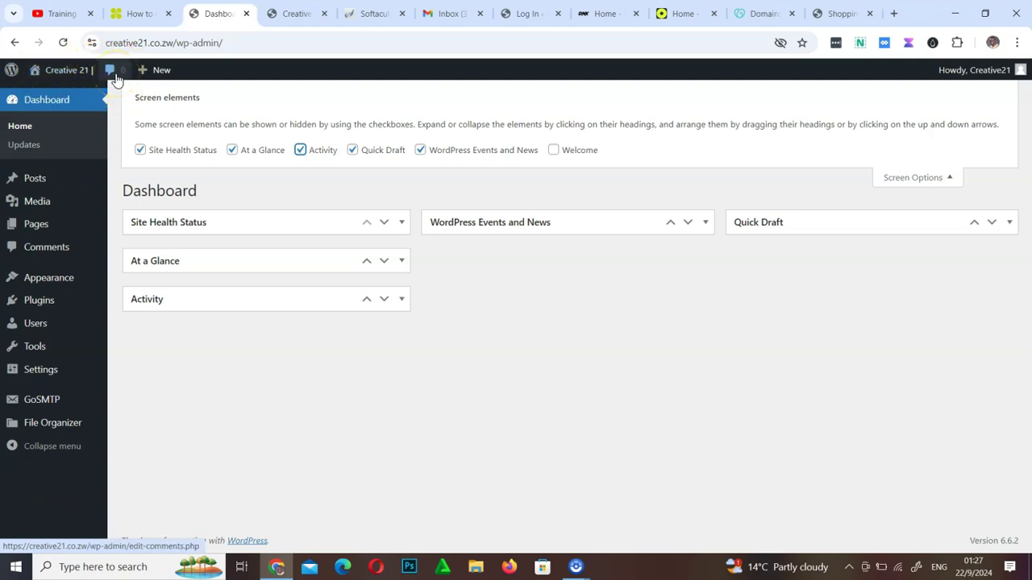
{"action": "mouse_move", "coordinate": [153, 75]}
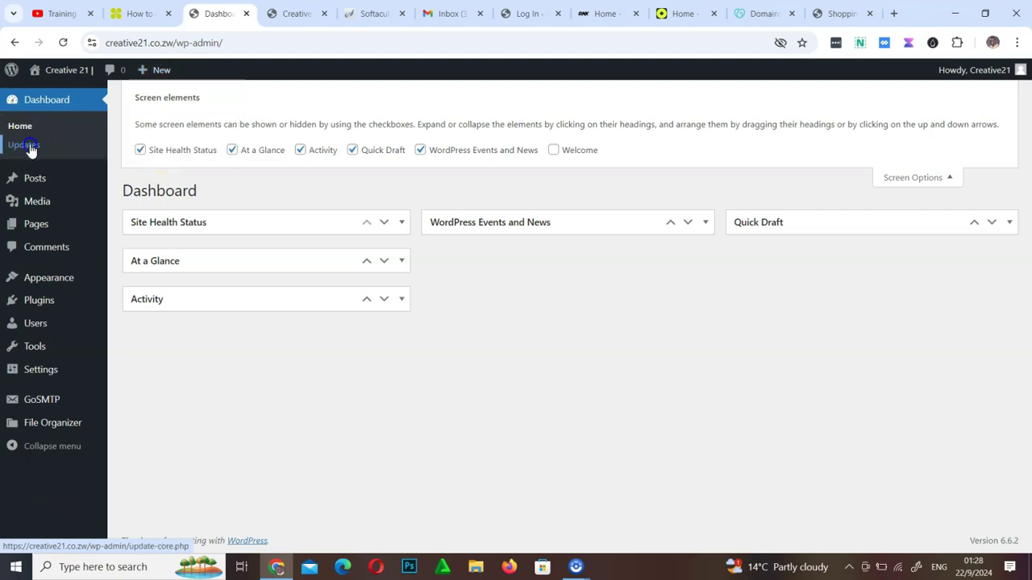
Check the Updates page confirming WordPress 6.6.2 is the latest version
{"action": "left_click", "coordinate": [27, 146]}
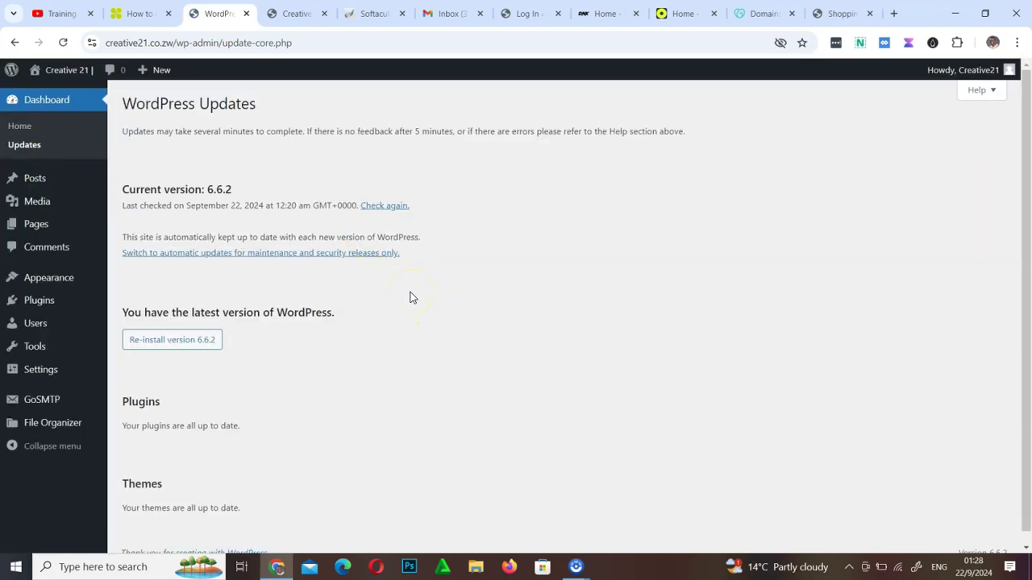
{"action": "scroll", "coordinate": [411, 298], "scroll_direction": "down", "scroll_amount": 1}
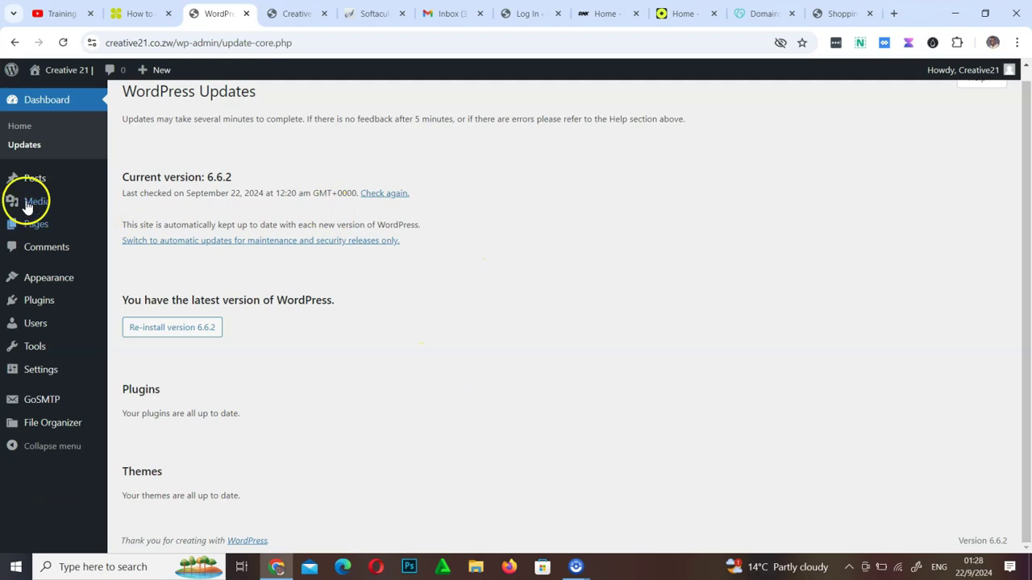
{"action": "mouse_move", "coordinate": [34, 182]}
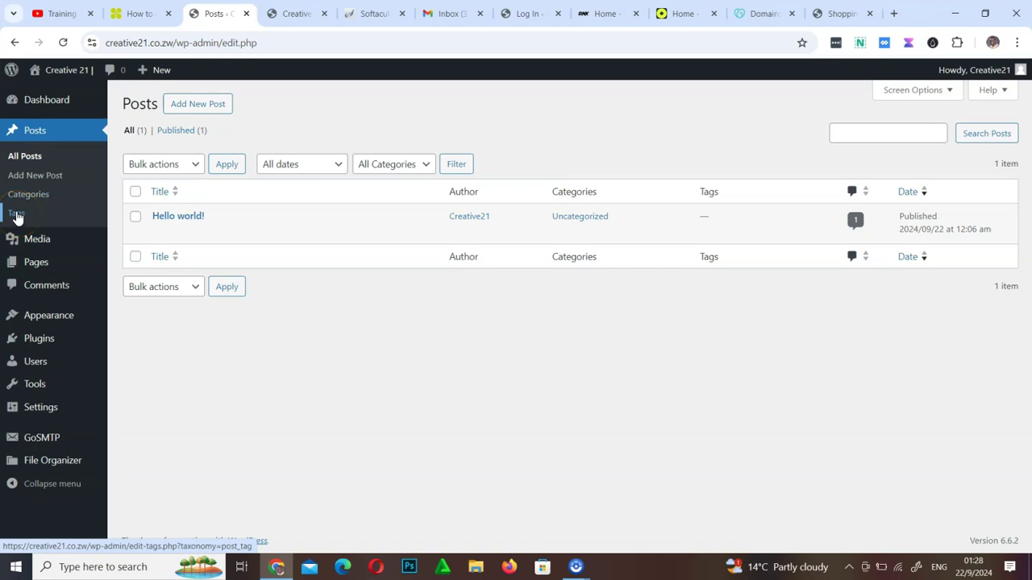
Open the All Posts list and show and hide its Screen Options panel twice
{"action": "left_click", "coordinate": [10, 144]}
{"action": "left_click", "coordinate": [931, 89]}
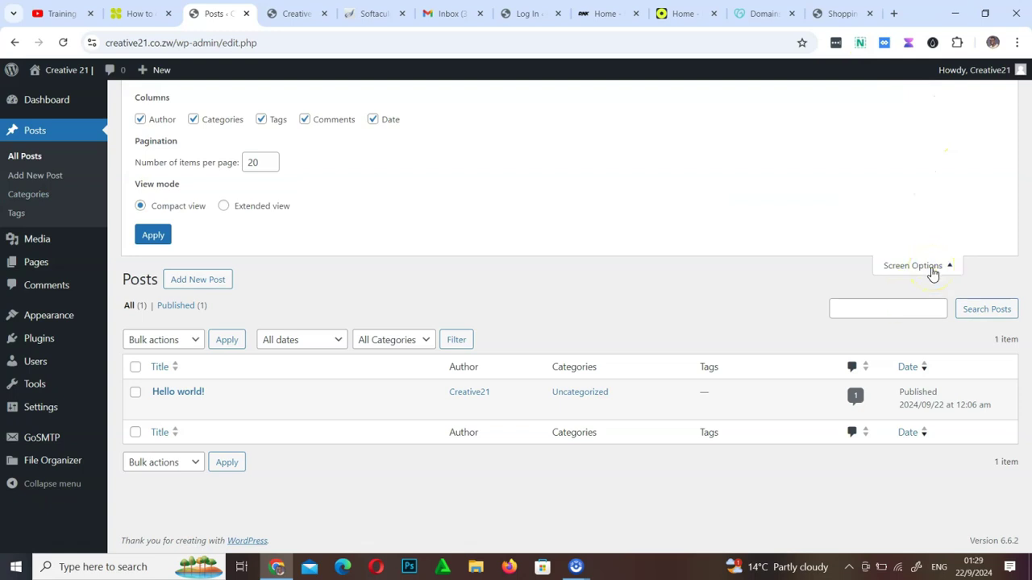
{"action": "left_click", "coordinate": [933, 274]}
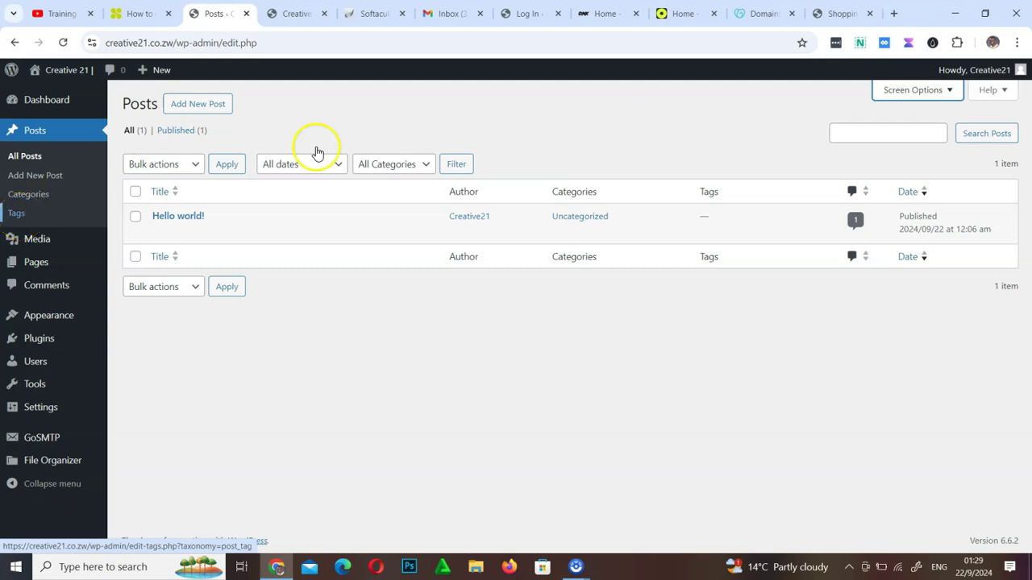
{"action": "left_click", "coordinate": [923, 93]}
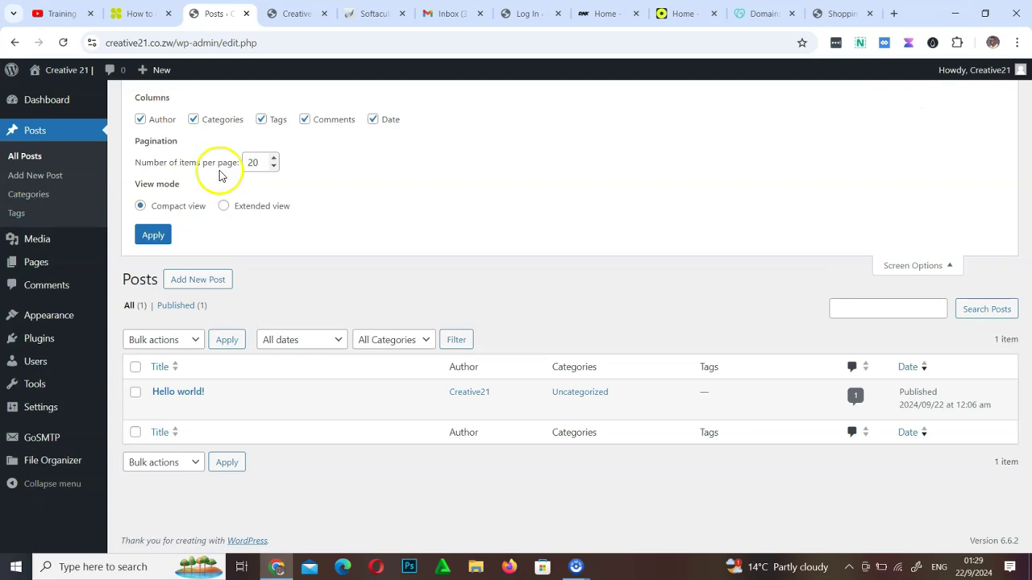
{"action": "left_click", "coordinate": [907, 266]}
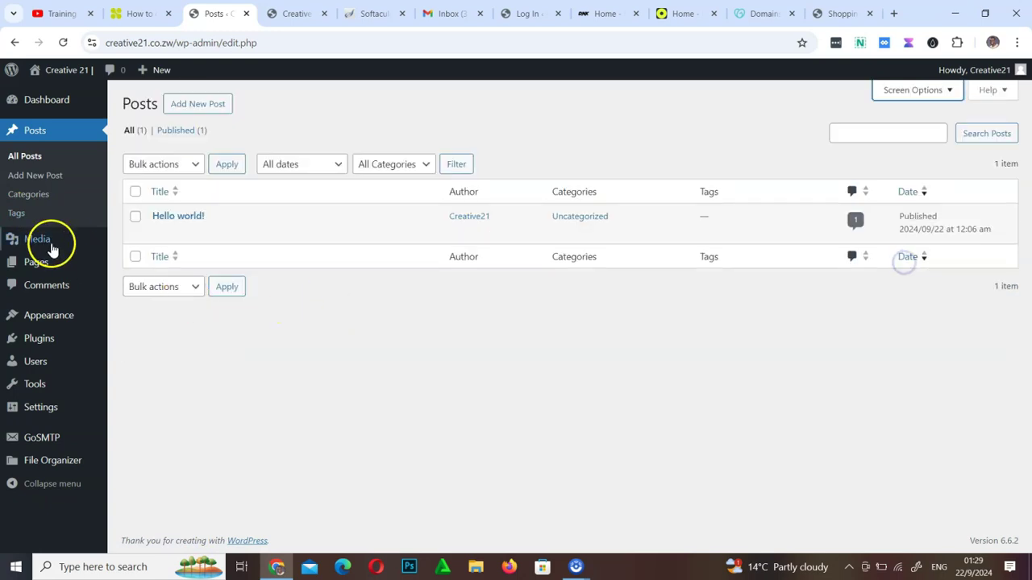
{"action": "mouse_move", "coordinate": [43, 240]}
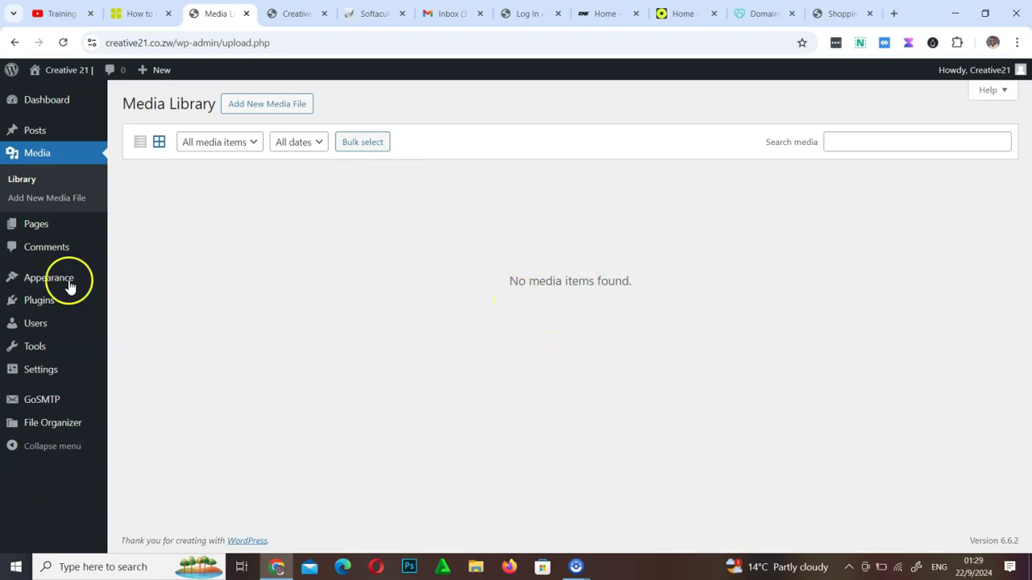
Open the Pages list, scroll through the live Creative 21 homepage, then come back
{"action": "left_click", "coordinate": [34, 232]}
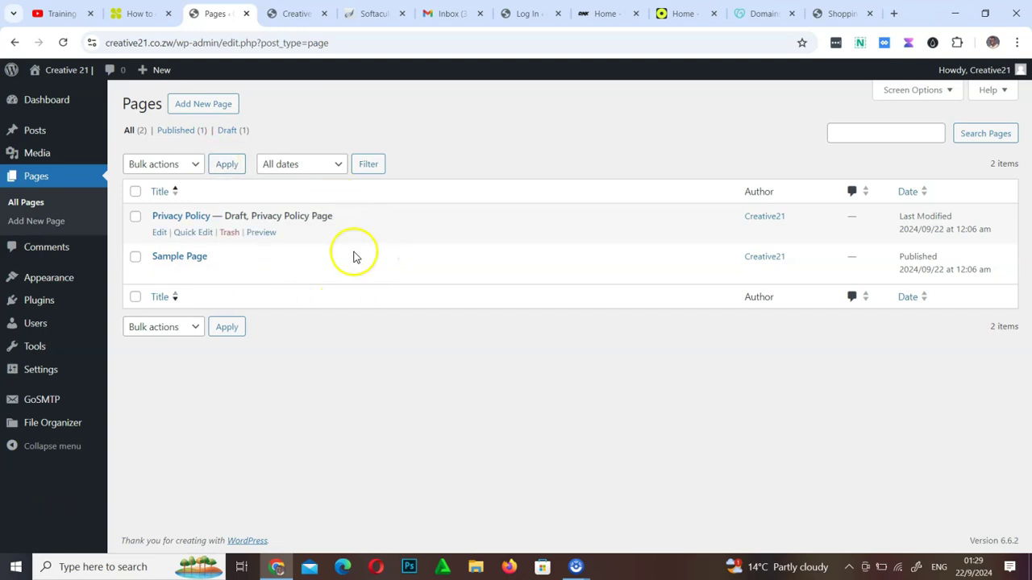
{"action": "left_click", "coordinate": [287, 12]}
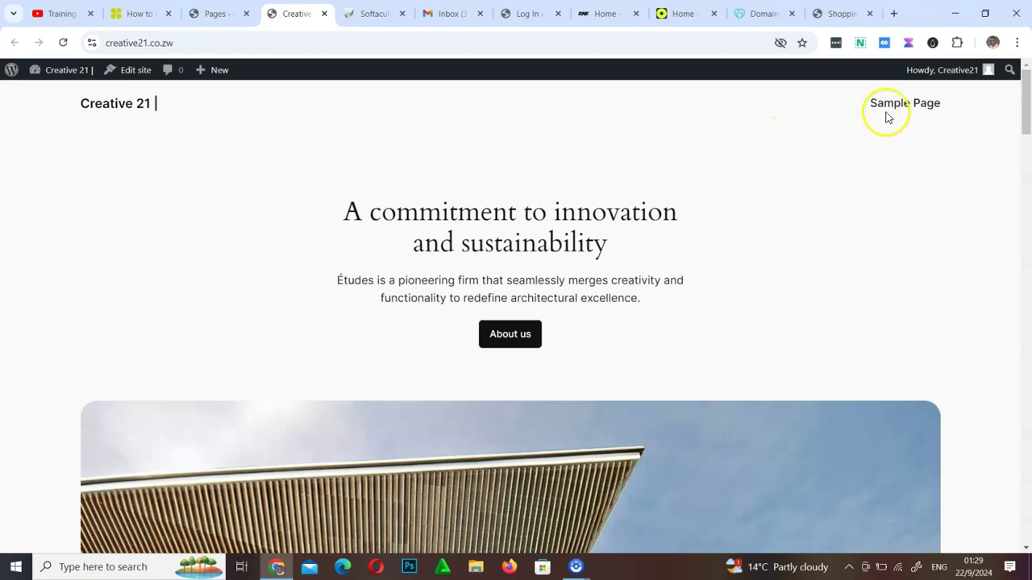
{"action": "scroll", "coordinate": [402, 251], "scroll_direction": "down", "scroll_amount": 10}
{"action": "scroll", "coordinate": [402, 252], "scroll_direction": "down", "scroll_amount": 20}
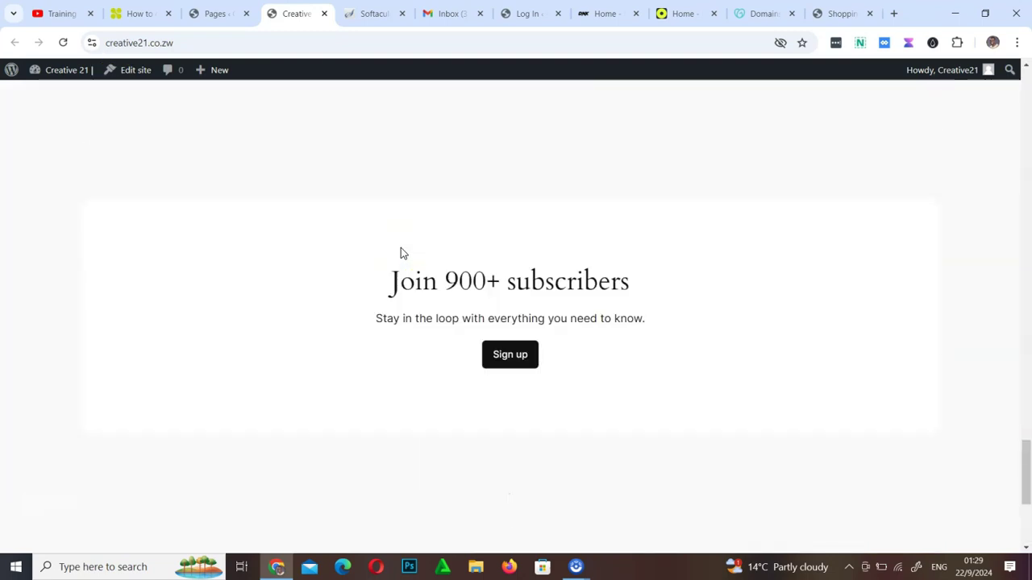
{"action": "scroll", "coordinate": [402, 252], "scroll_direction": "up", "scroll_amount": 20}
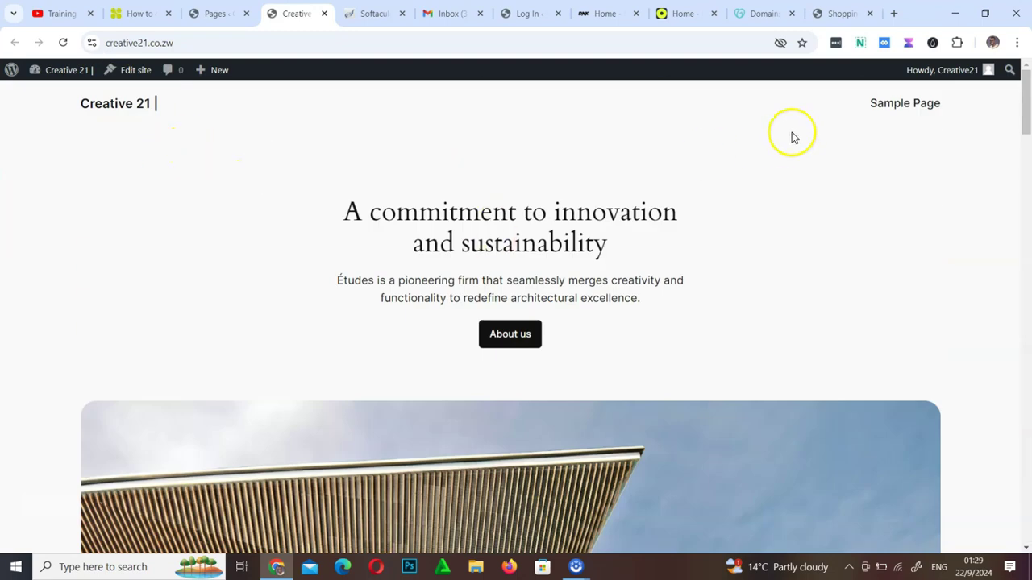
{"action": "left_click", "coordinate": [206, 14]}
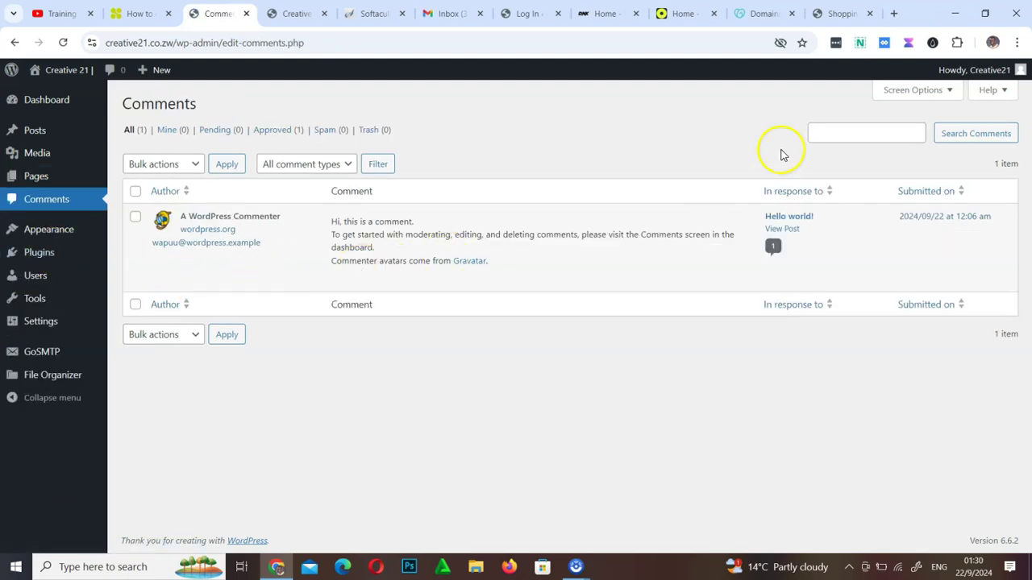
Show and then hide the Screen Options panel on the Comments list
{"action": "left_click", "coordinate": [902, 91]}
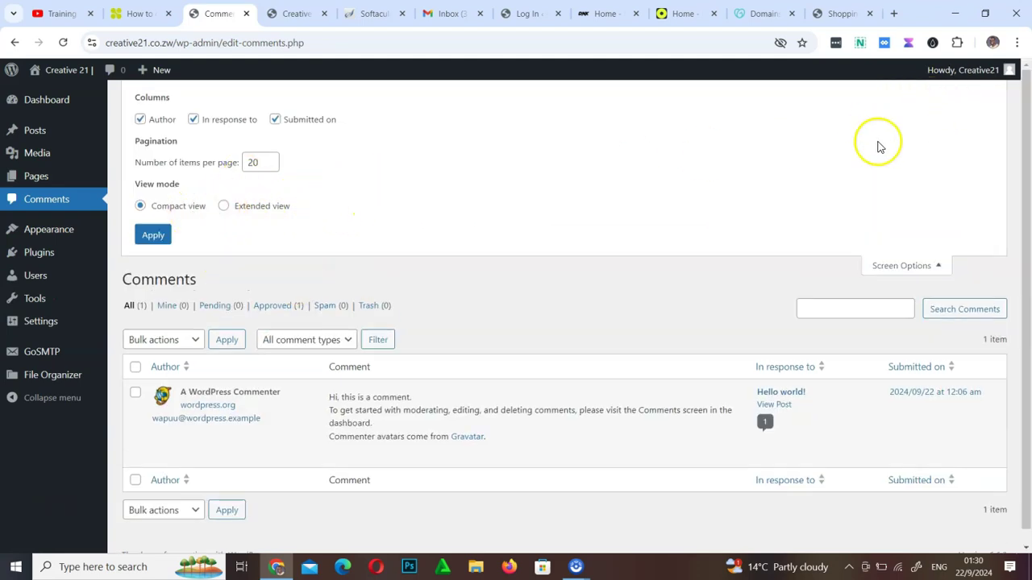
{"action": "left_click", "coordinate": [921, 266]}
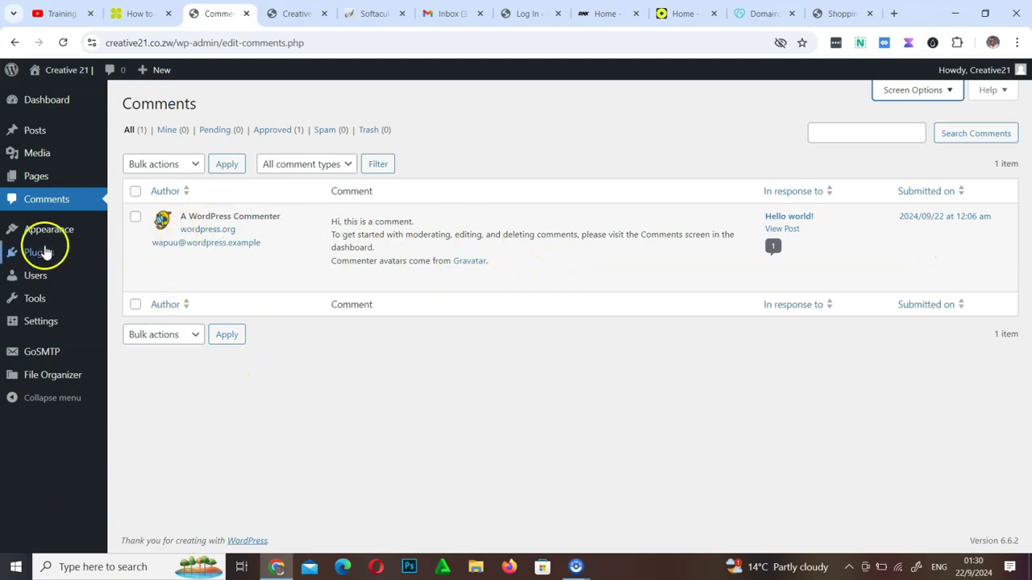
{"action": "mouse_move", "coordinate": [50, 236]}
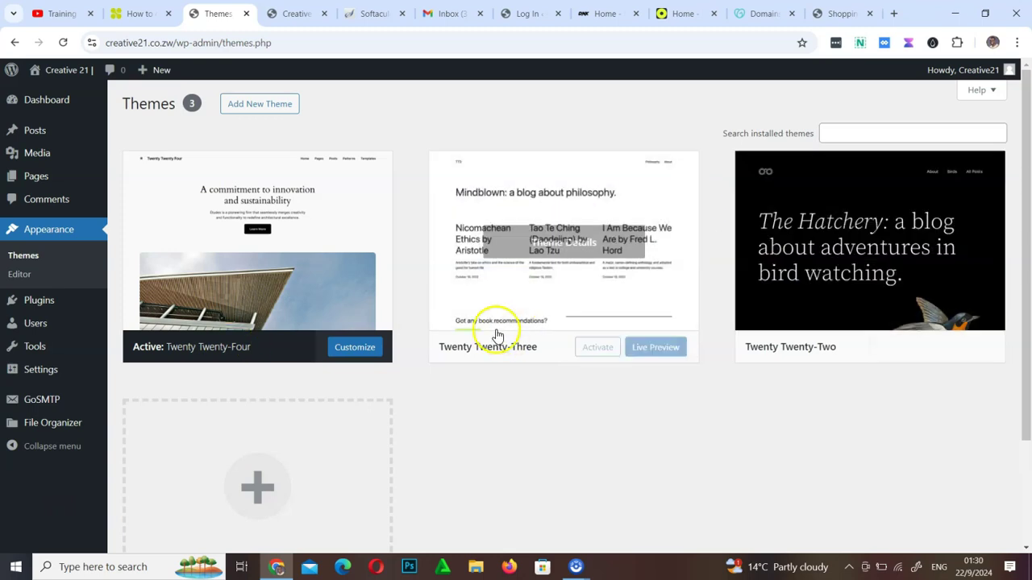
Activate Twenty Twenty-Two and reload the front page to see its black bird header
{"action": "left_click", "coordinate": [303, 22]}
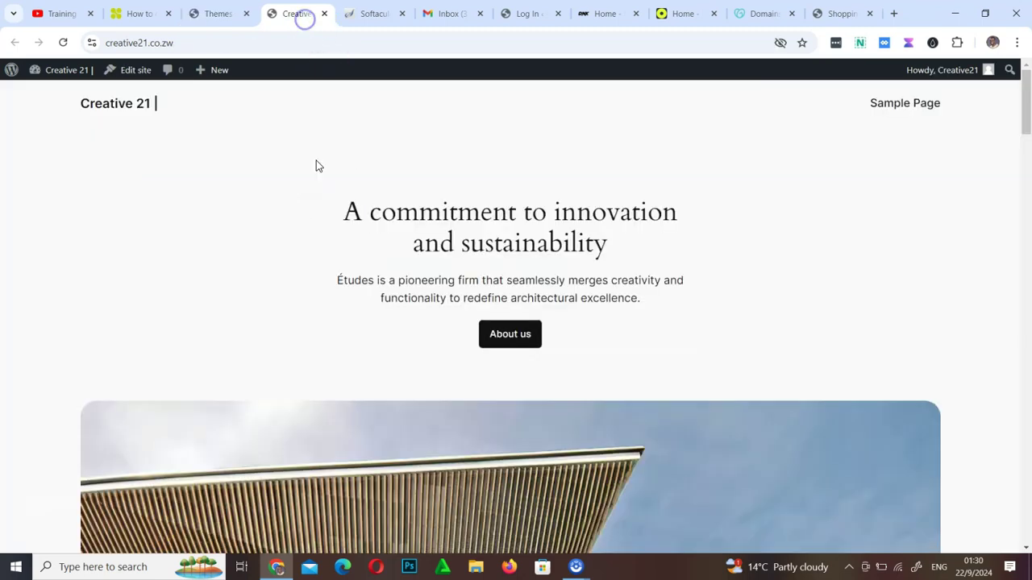
{"action": "left_click", "coordinate": [216, 13]}
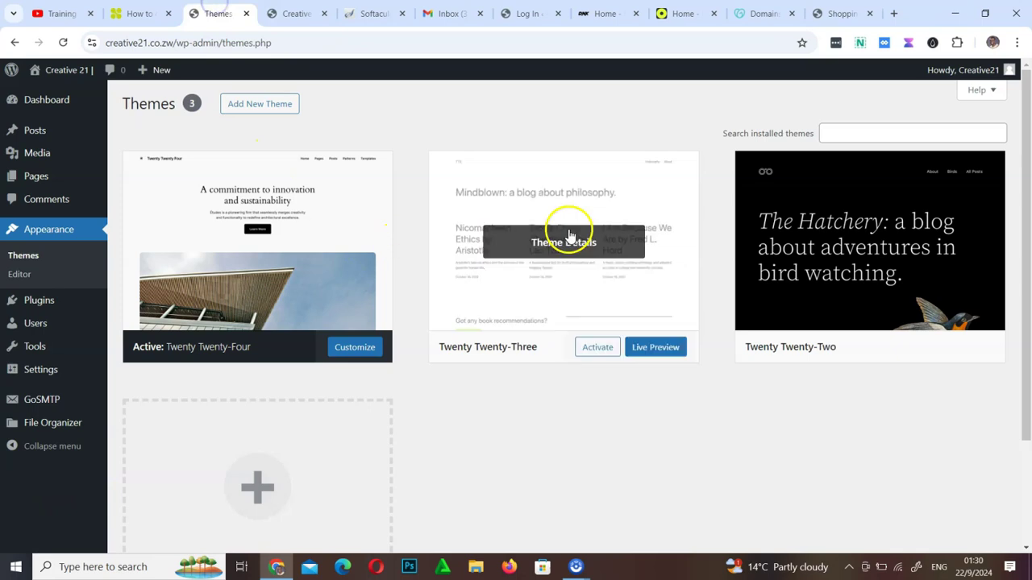
{"action": "left_click", "coordinate": [904, 348]}
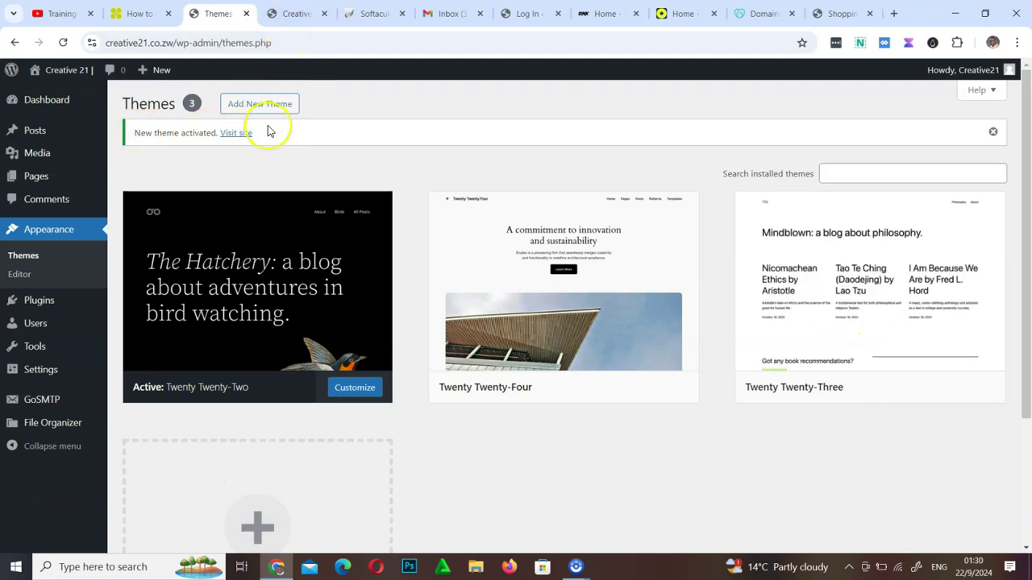
{"action": "left_click", "coordinate": [288, 14]}
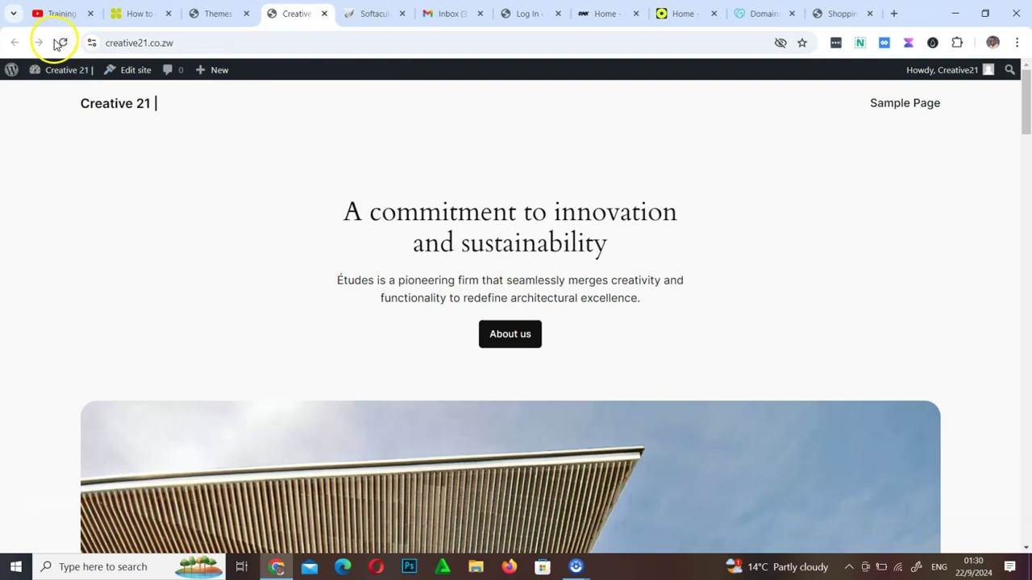
{"action": "left_click", "coordinate": [60, 43]}
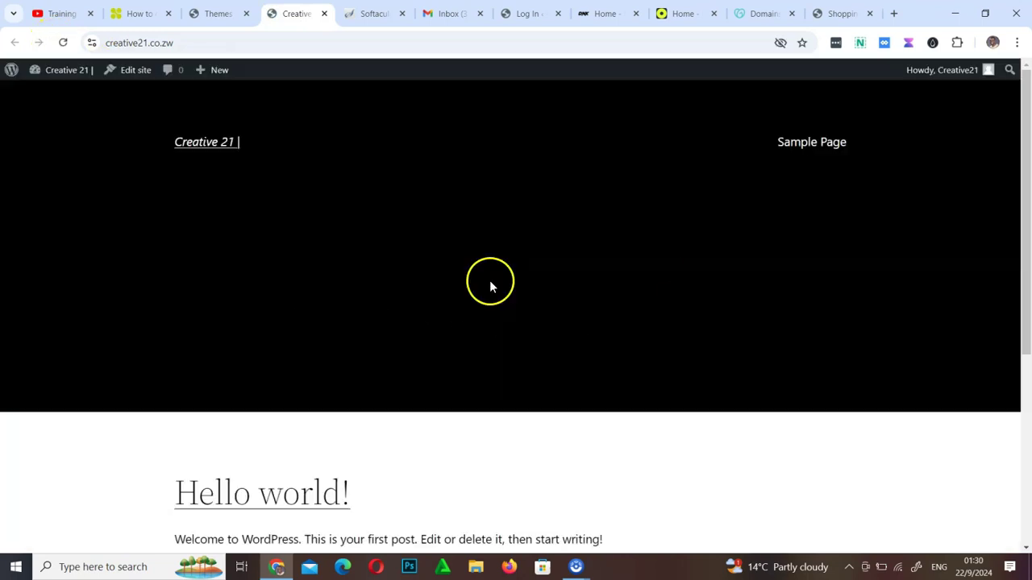
{"action": "scroll", "coordinate": [531, 407], "scroll_direction": "down", "scroll_amount": 4}
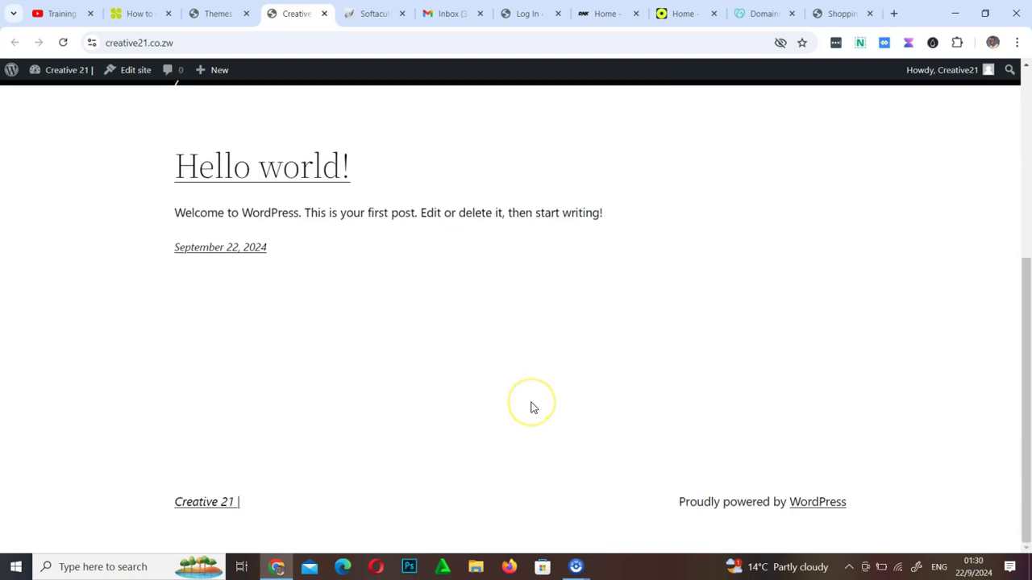
{"action": "scroll", "coordinate": [531, 407], "scroll_direction": "up", "scroll_amount": 4}
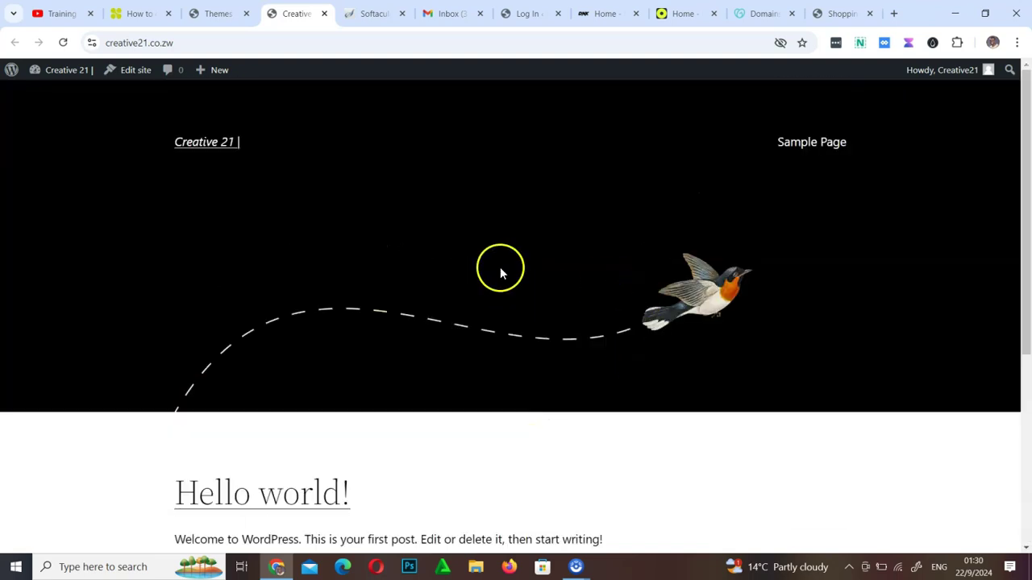
{"action": "left_click", "coordinate": [216, 22]}
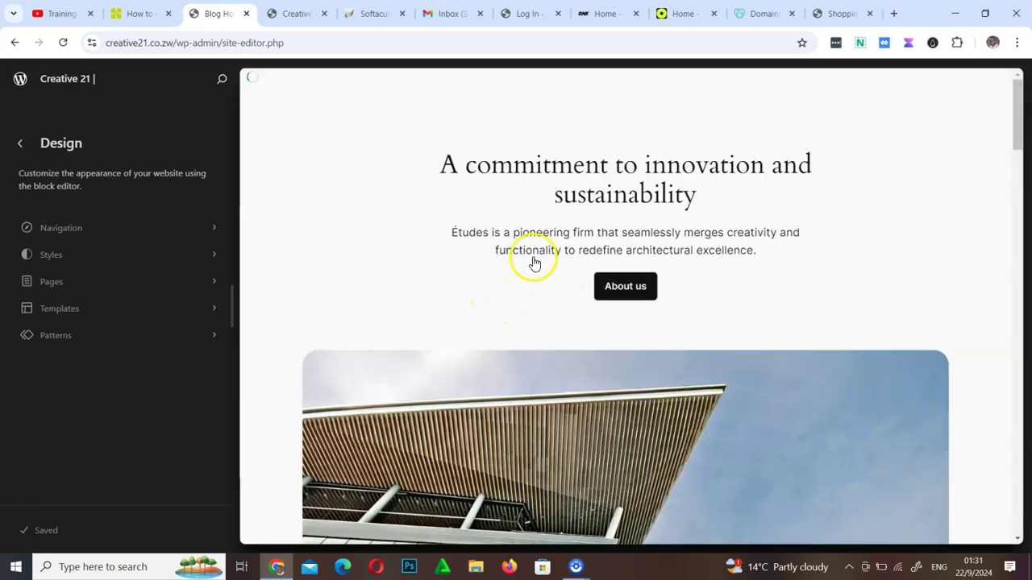
Enter Site Editor edit mode, dismiss the welcome guide, then exit back to the Dashboard
{"action": "scroll", "coordinate": [279, 261], "scroll_direction": "down", "scroll_amount": 15}
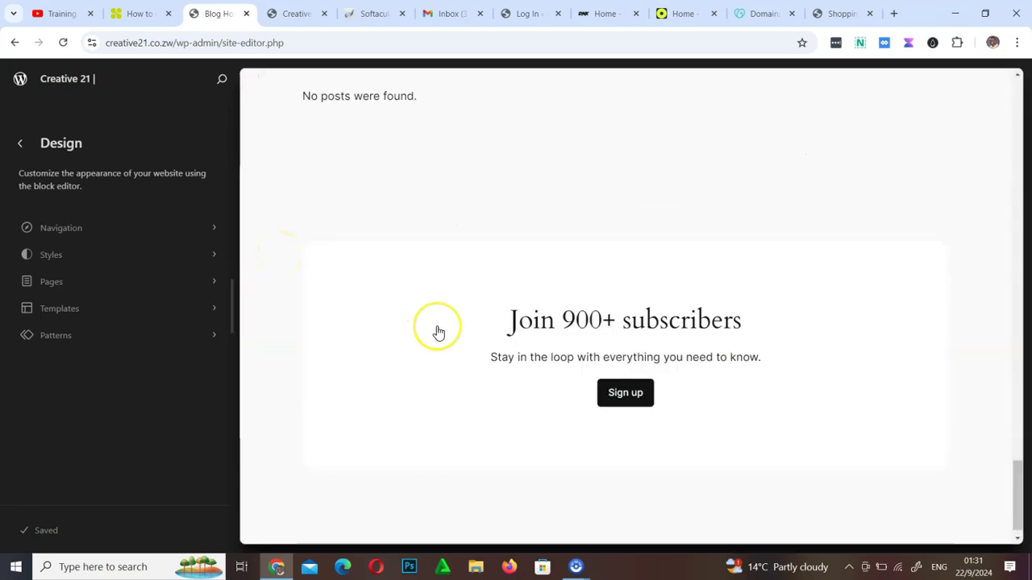
{"action": "scroll", "coordinate": [439, 333], "scroll_direction": "up", "scroll_amount": 10}
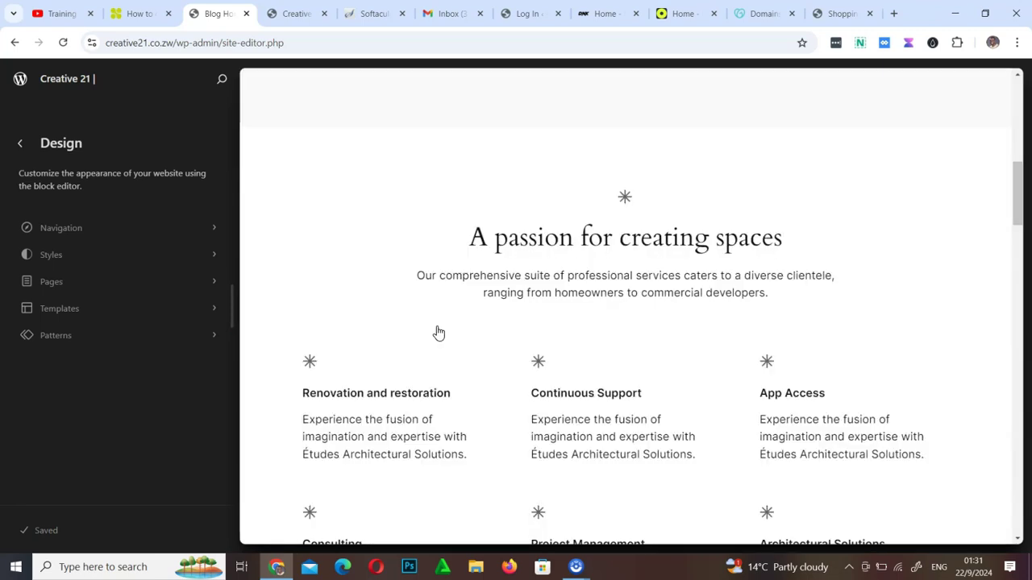
{"action": "scroll", "coordinate": [439, 333], "scroll_direction": "up", "scroll_amount": 5}
{"action": "left_click", "coordinate": [551, 232]}
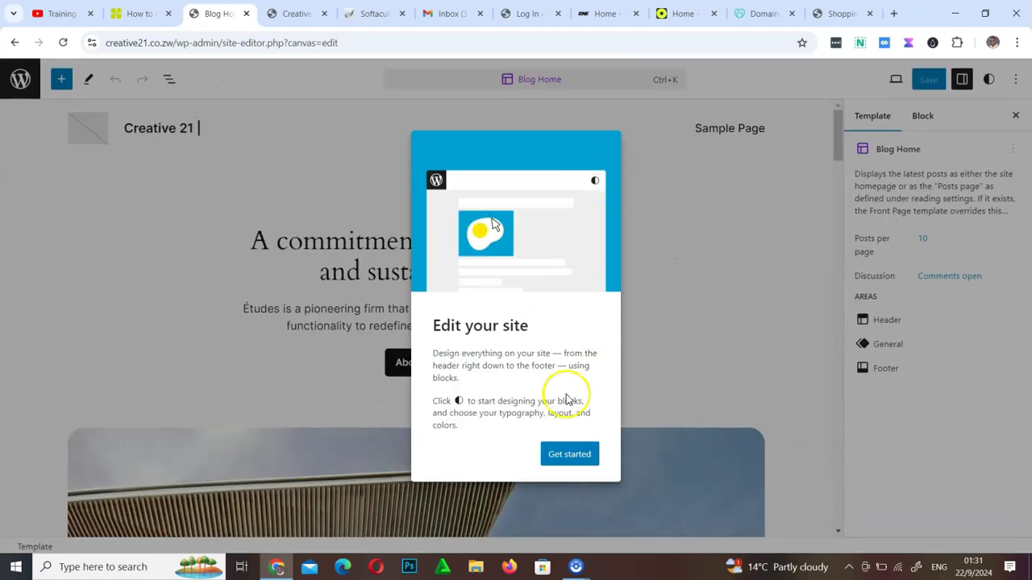
{"action": "left_click", "coordinate": [570, 454]}
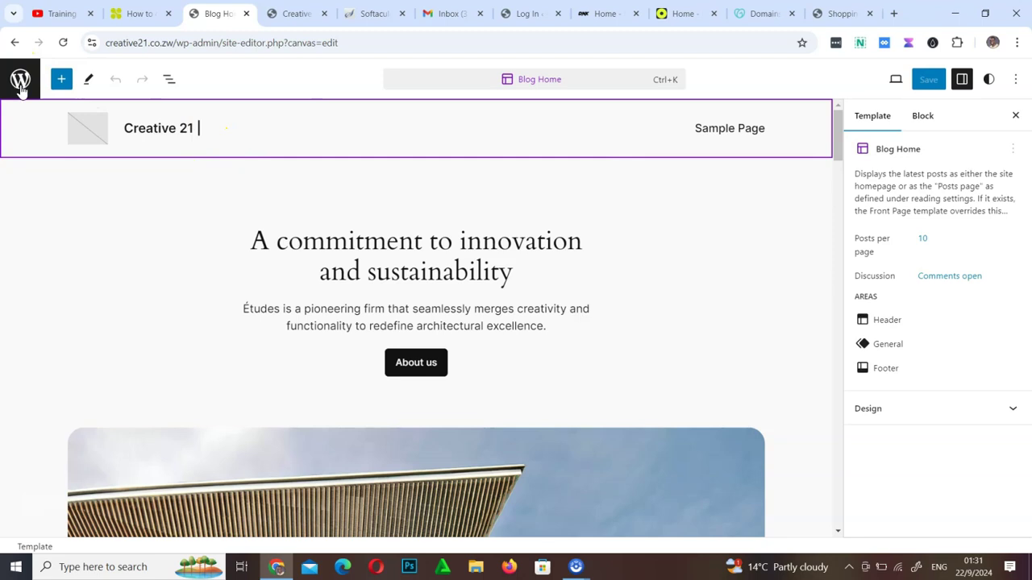
{"action": "left_click", "coordinate": [163, 129]}
{"action": "left_click", "coordinate": [21, 79]}
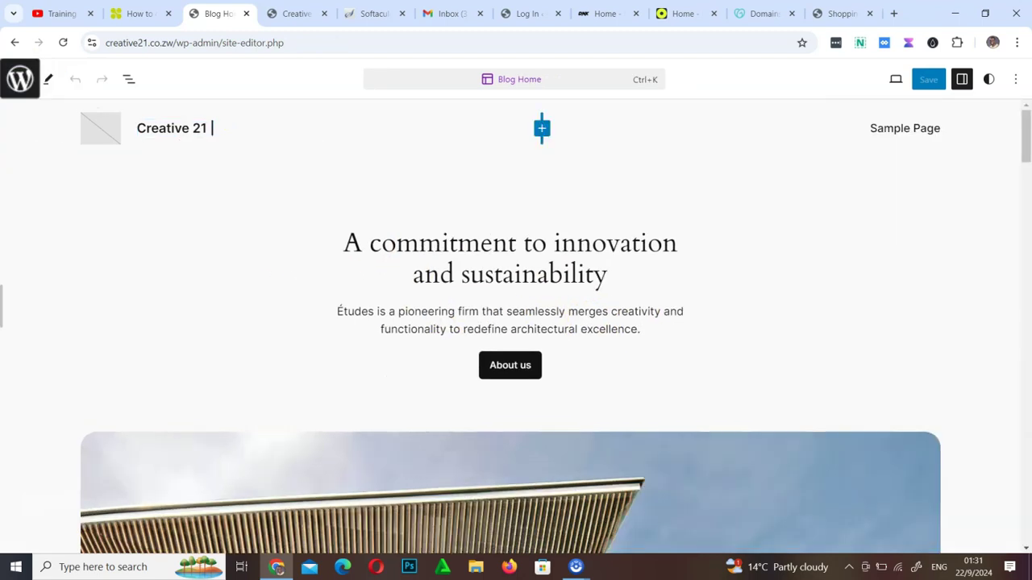
{"action": "left_click", "coordinate": [20, 80]}
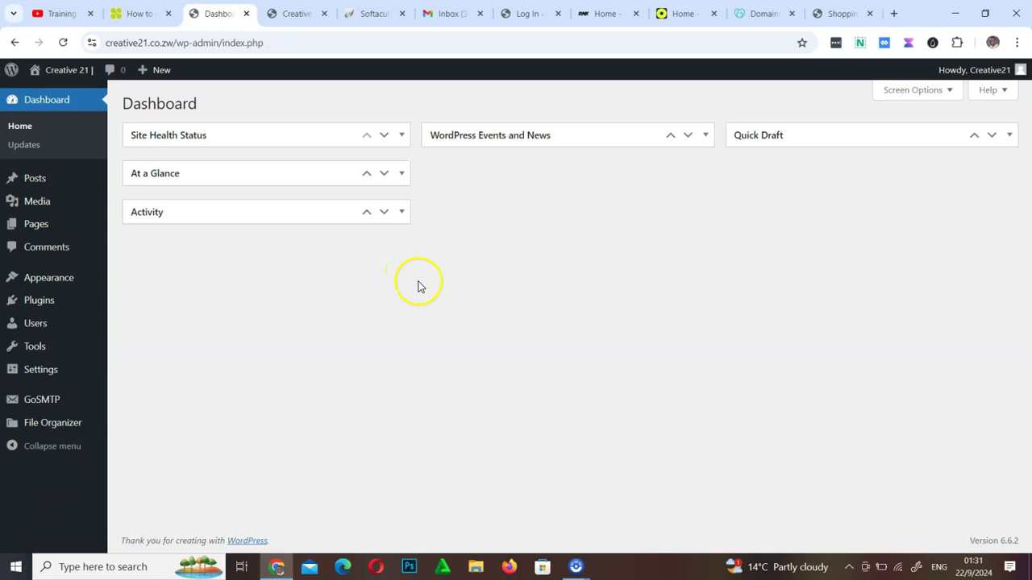
Open the Installed Plugins list and briefly check the site's front page
{"action": "left_click", "coordinate": [43, 306]}
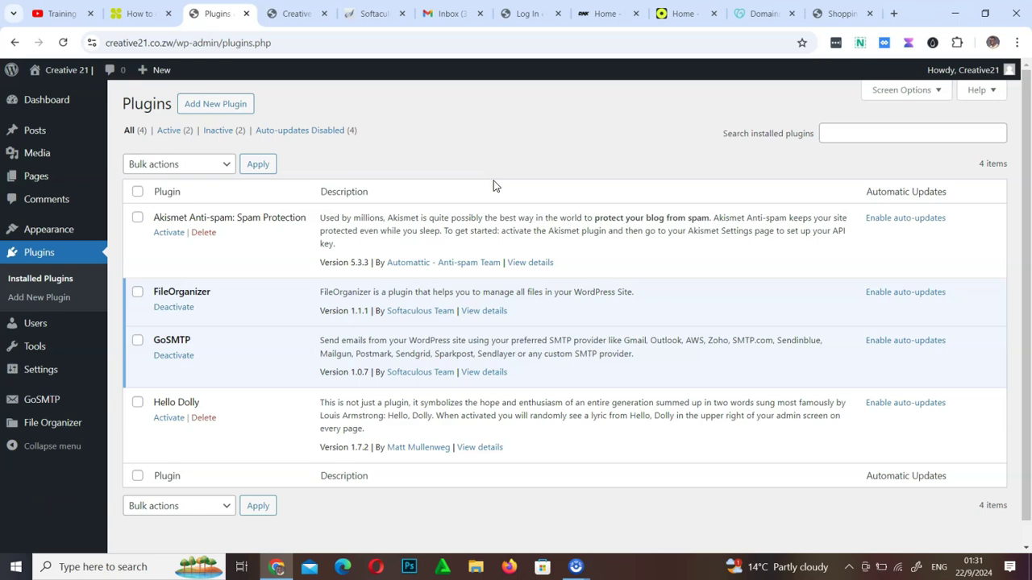
{"action": "left_click", "coordinate": [275, 8]}
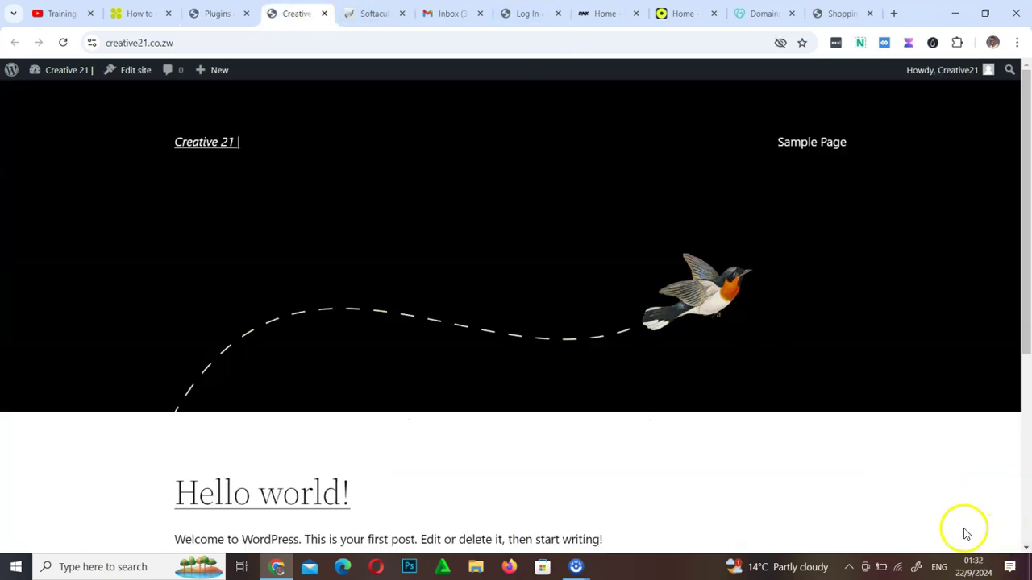
{"action": "left_click", "coordinate": [218, 8]}
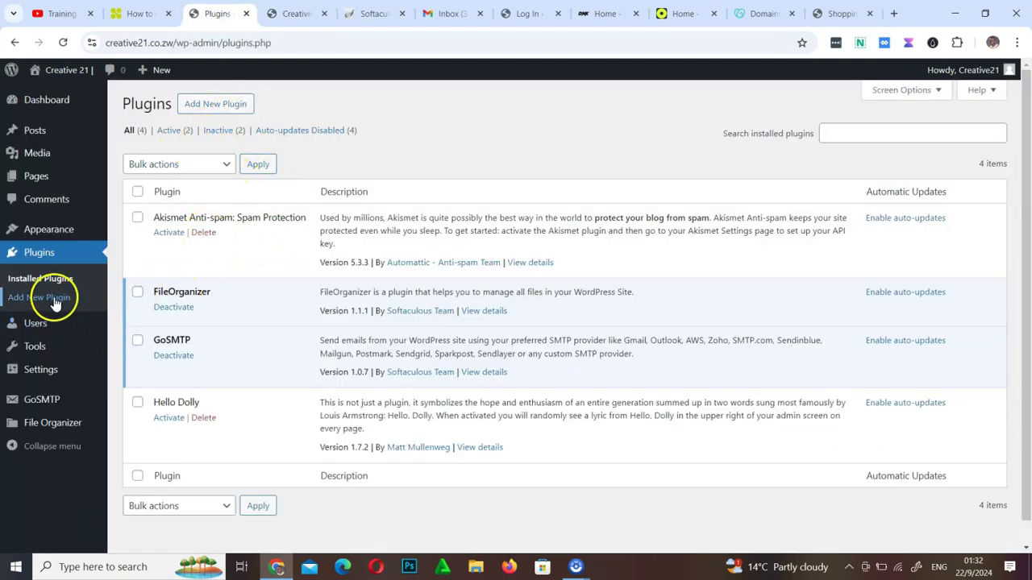
{"action": "mouse_move", "coordinate": [32, 332]}
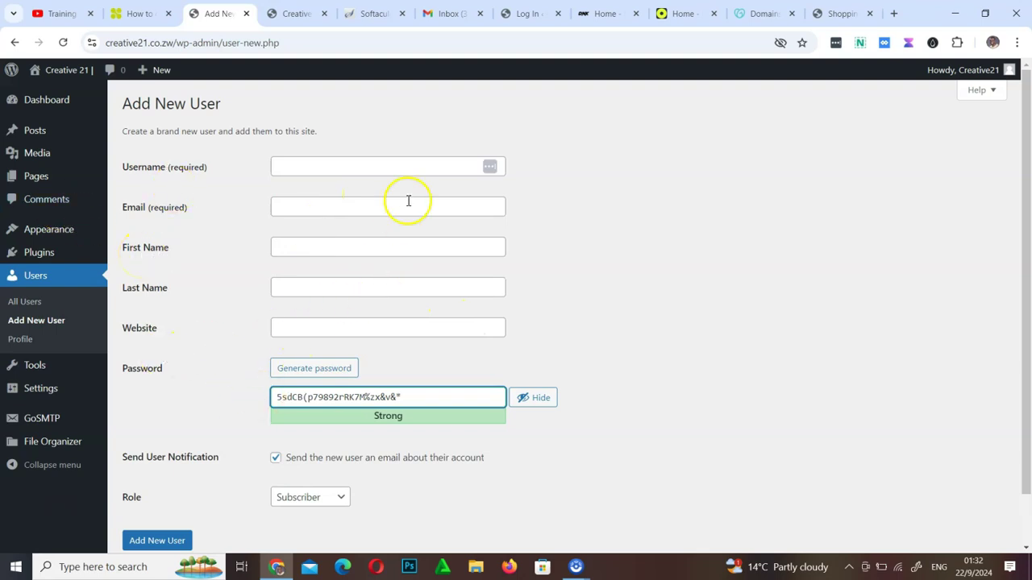
Open Tools > Theme File Editor, abandoning the unsaved Add New User form
{"action": "mouse_move", "coordinate": [29, 369]}
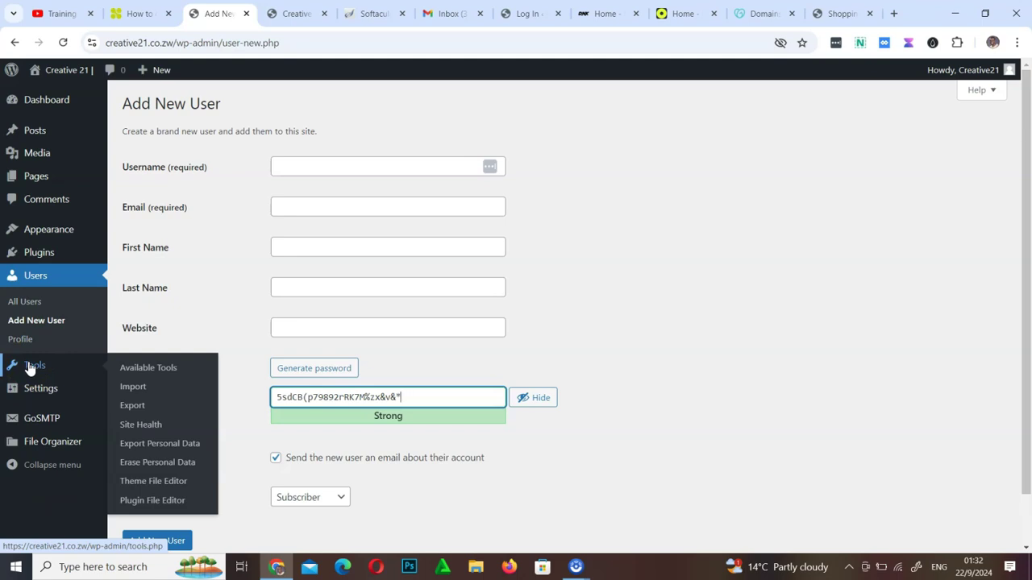
{"action": "left_click", "coordinate": [153, 488]}
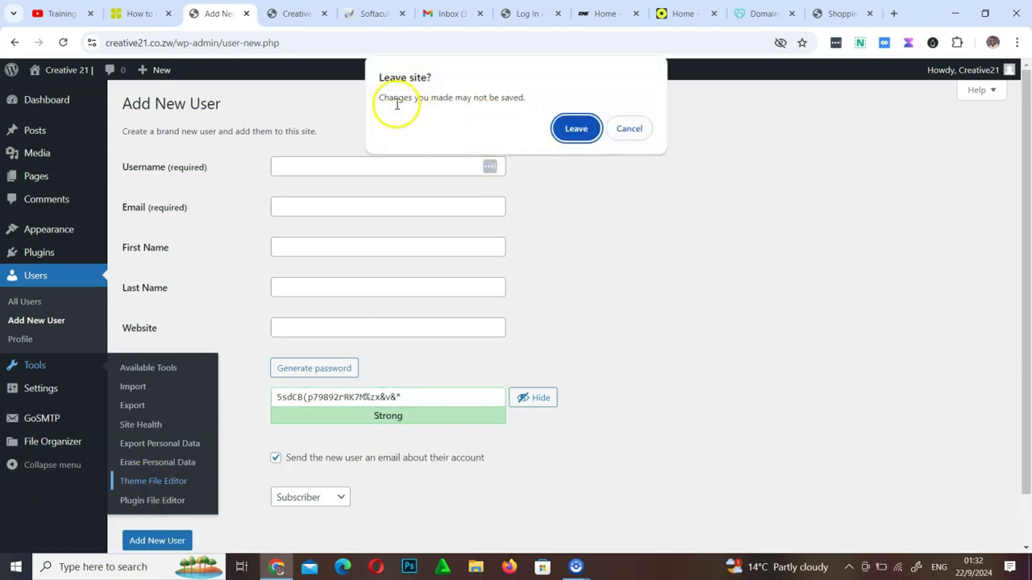
{"action": "left_click", "coordinate": [576, 128]}
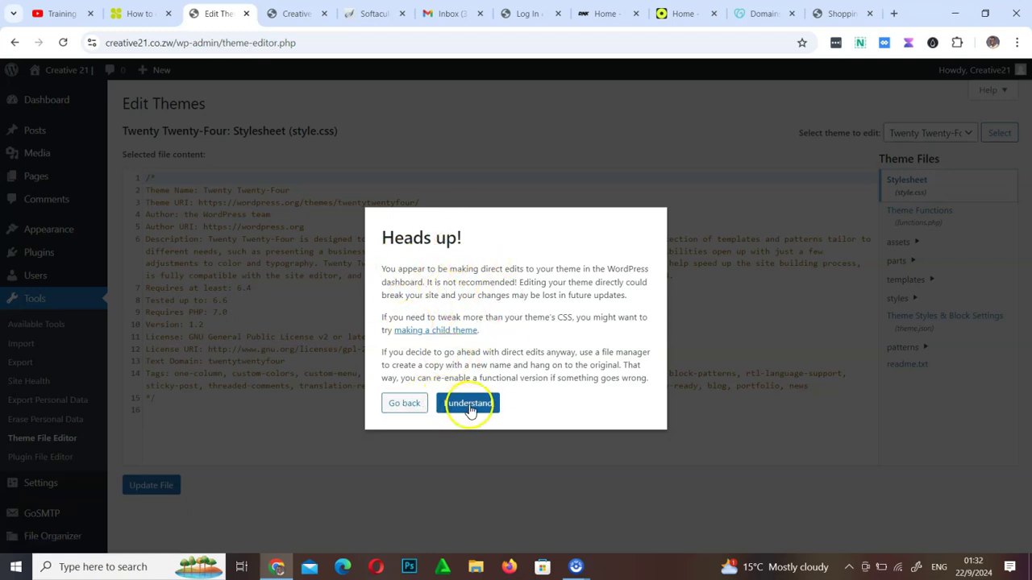
Accept the editing warning and open Twenty Twenty-Four's parts/footer.html template part
{"action": "left_click", "coordinate": [451, 403]}
{"action": "scroll", "coordinate": [262, 322], "scroll_direction": "down", "scroll_amount": 1}
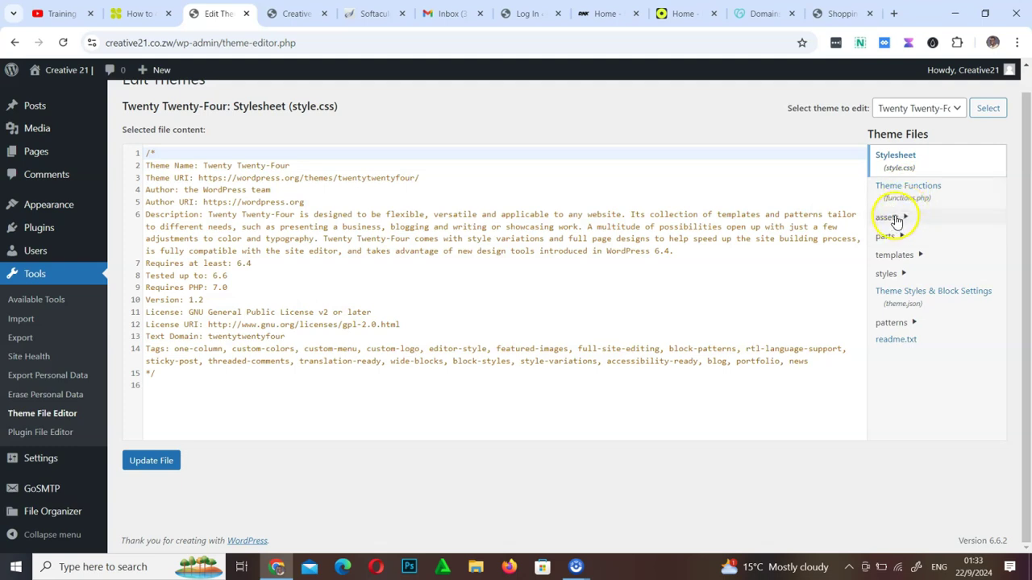
{"action": "left_click", "coordinate": [920, 108]}
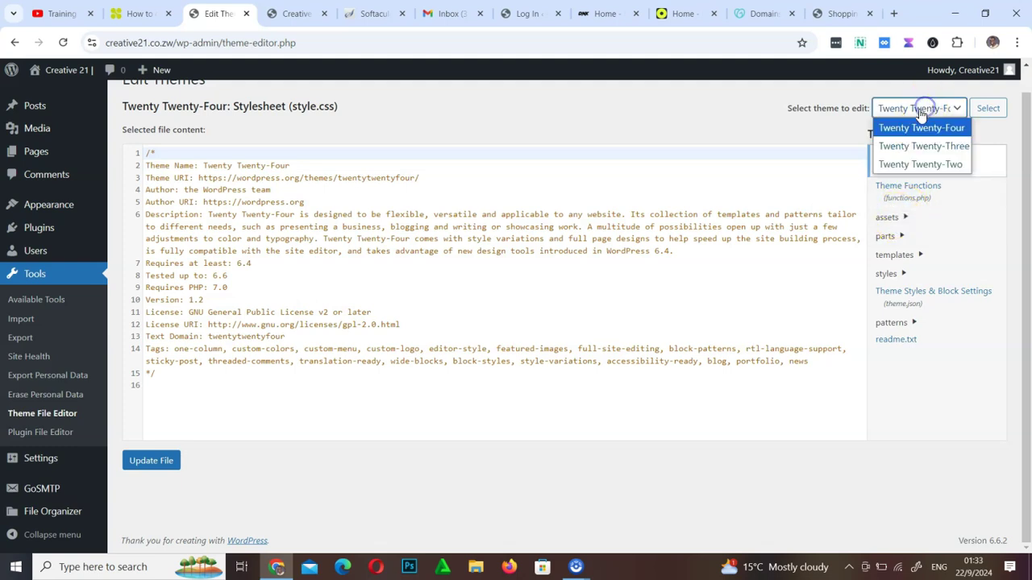
{"action": "left_click", "coordinate": [887, 236]}
{"action": "left_click", "coordinate": [892, 254]}
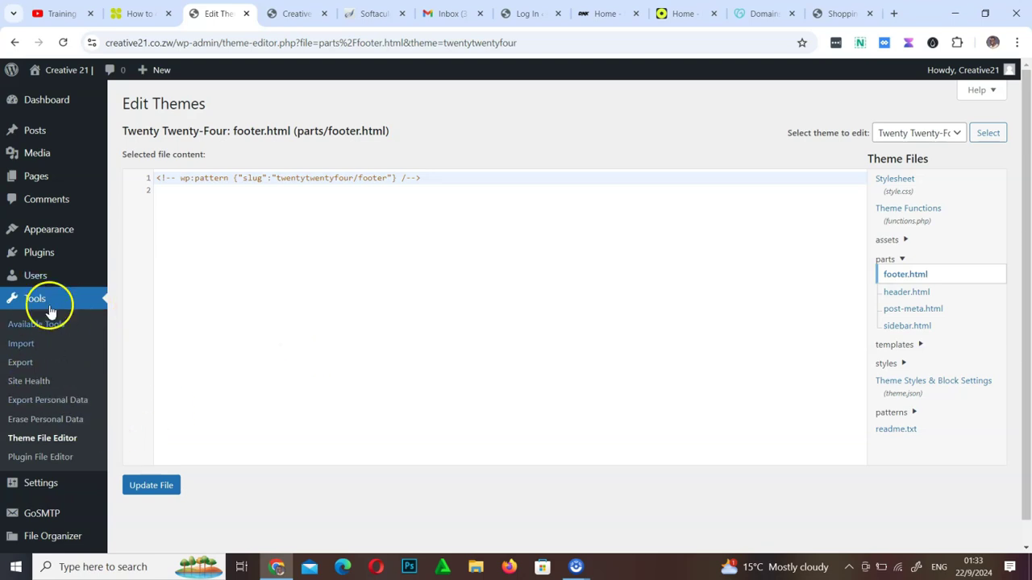
{"action": "scroll", "coordinate": [64, 476], "scroll_direction": "down", "scroll_amount": 1}
Open Settings > General and browse the site language list without changing it
{"action": "mouse_move", "coordinate": [60, 465]}
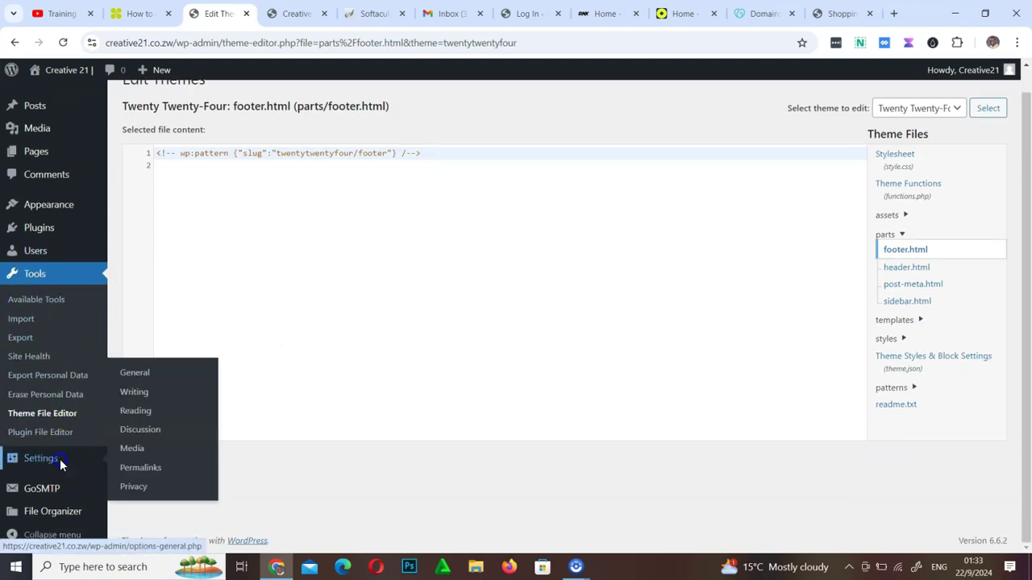
{"action": "left_click", "coordinate": [132, 376]}
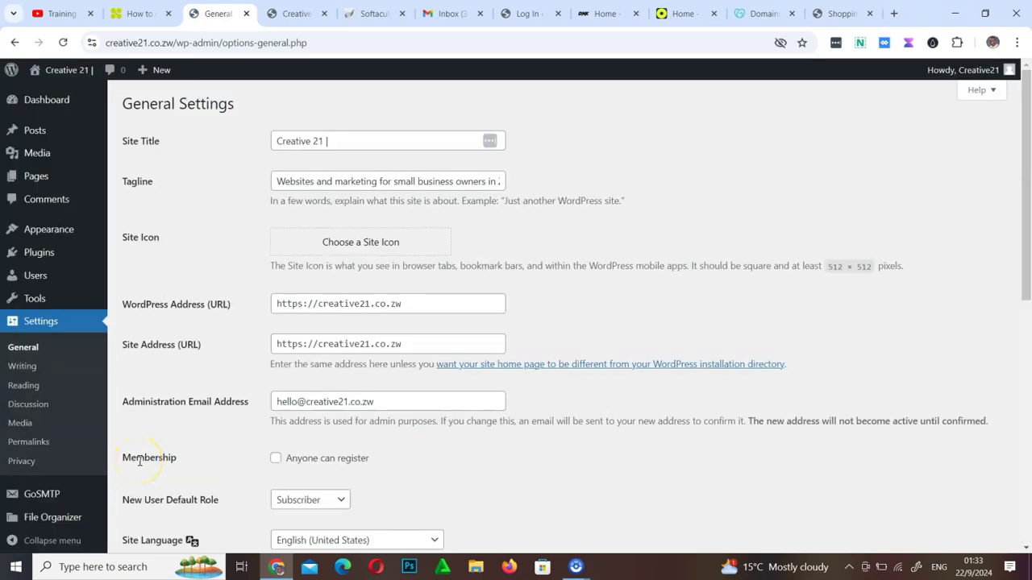
{"action": "scroll", "coordinate": [139, 461], "scroll_direction": "down", "scroll_amount": 10}
{"action": "scroll", "coordinate": [299, 415], "scroll_direction": "up", "scroll_amount": 4}
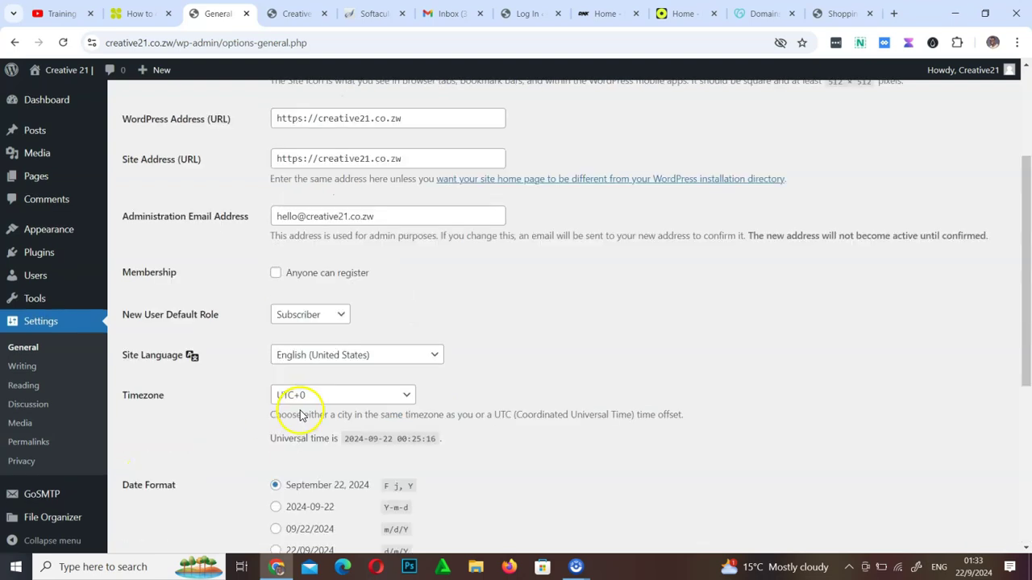
{"action": "left_click", "coordinate": [367, 363]}
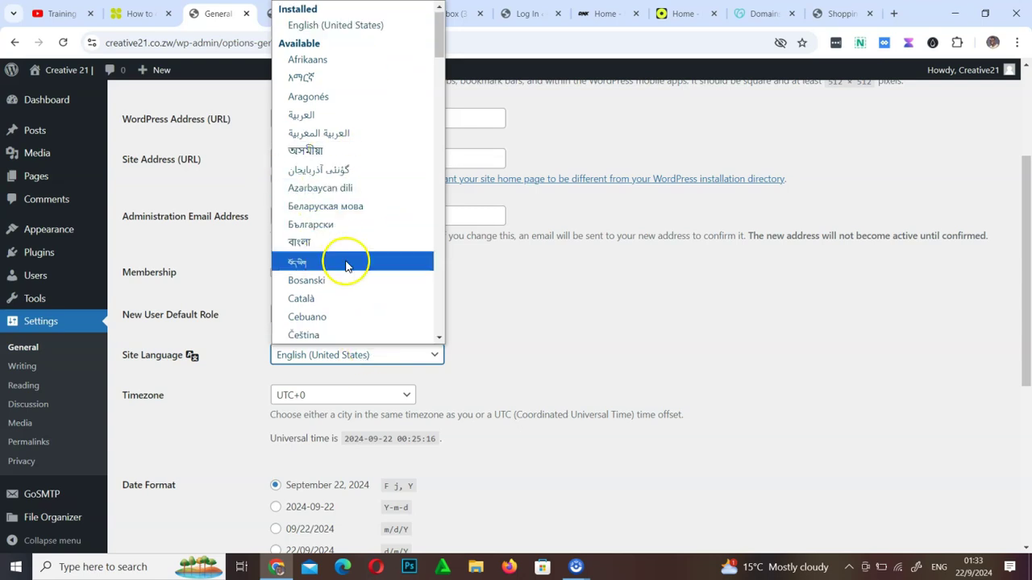
{"action": "left_click", "coordinate": [618, 315]}
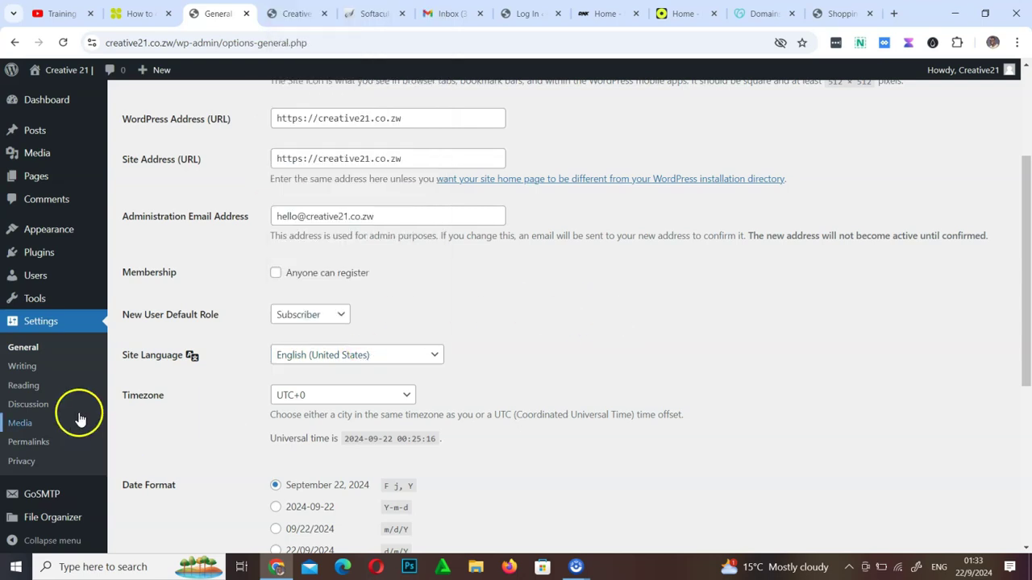
{"action": "scroll", "coordinate": [80, 417], "scroll_direction": "down", "scroll_amount": 4}
Open the GoSMTP mail settings from the admin sidebar
{"action": "mouse_move", "coordinate": [12, 508]}
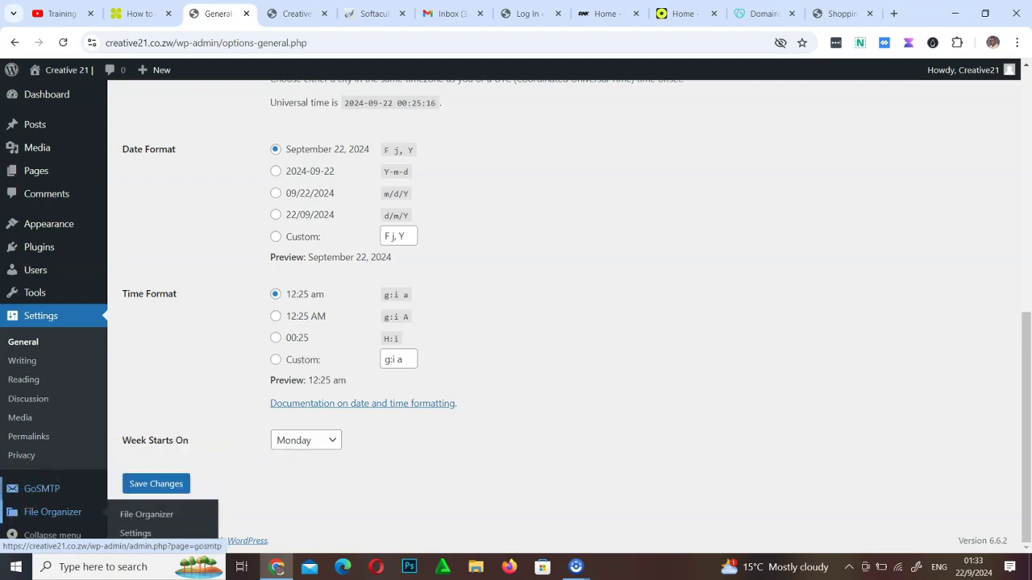
{"action": "mouse_move", "coordinate": [14, 487]}
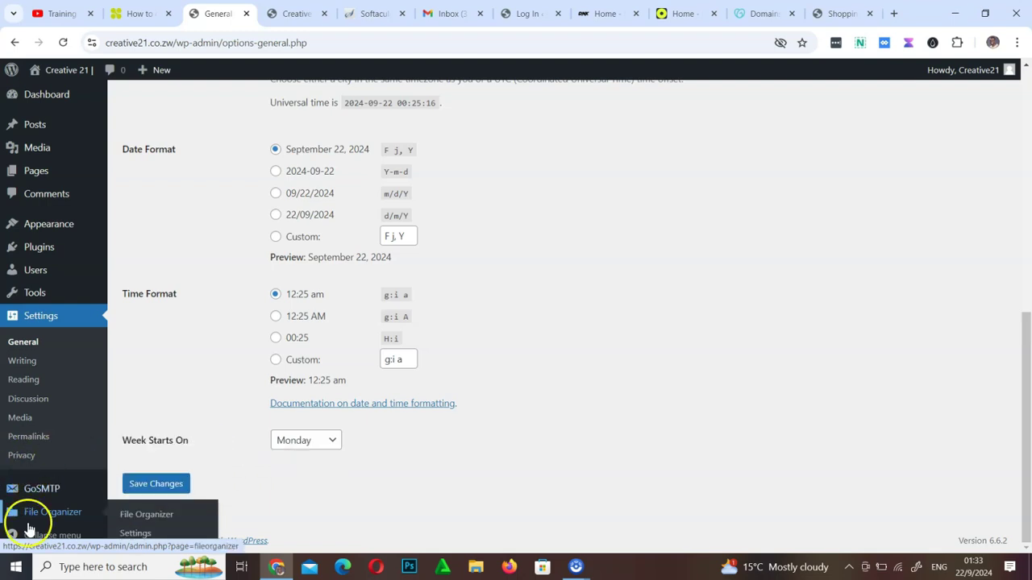
{"action": "left_click", "coordinate": [8, 490]}
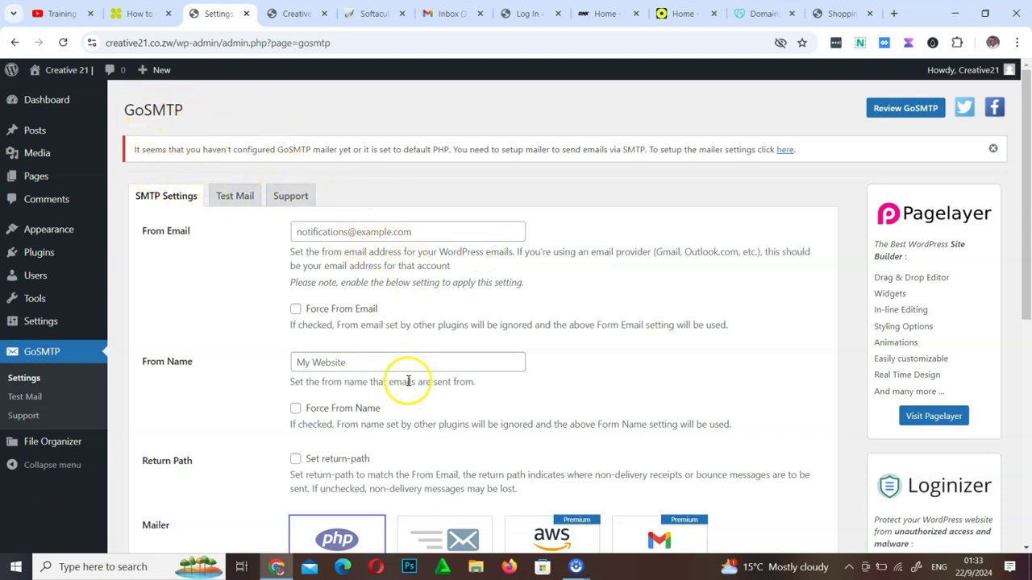
Review the GoSMTP settings, collapse and restore the admin menu, then open File Organizer
{"action": "scroll", "coordinate": [408, 381], "scroll_direction": "down", "scroll_amount": 5}
{"action": "scroll", "coordinate": [408, 381], "scroll_direction": "up", "scroll_amount": 5}
{"action": "scroll", "coordinate": [408, 380], "scroll_direction": "down", "scroll_amount": 5}
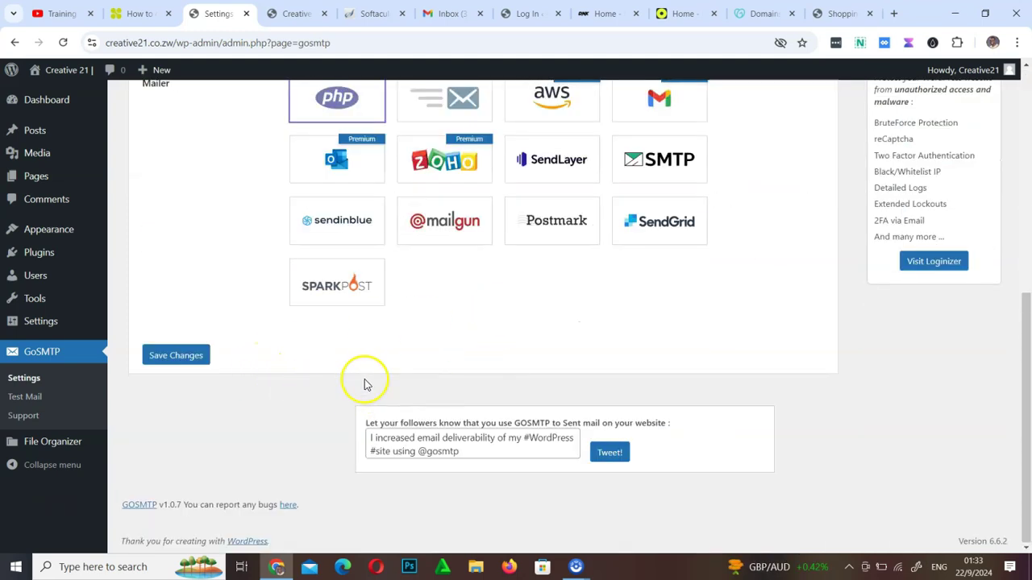
{"action": "scroll", "coordinate": [342, 344], "scroll_direction": "up", "scroll_amount": 1}
{"action": "scroll", "coordinate": [343, 344], "scroll_direction": "up", "scroll_amount": 4}
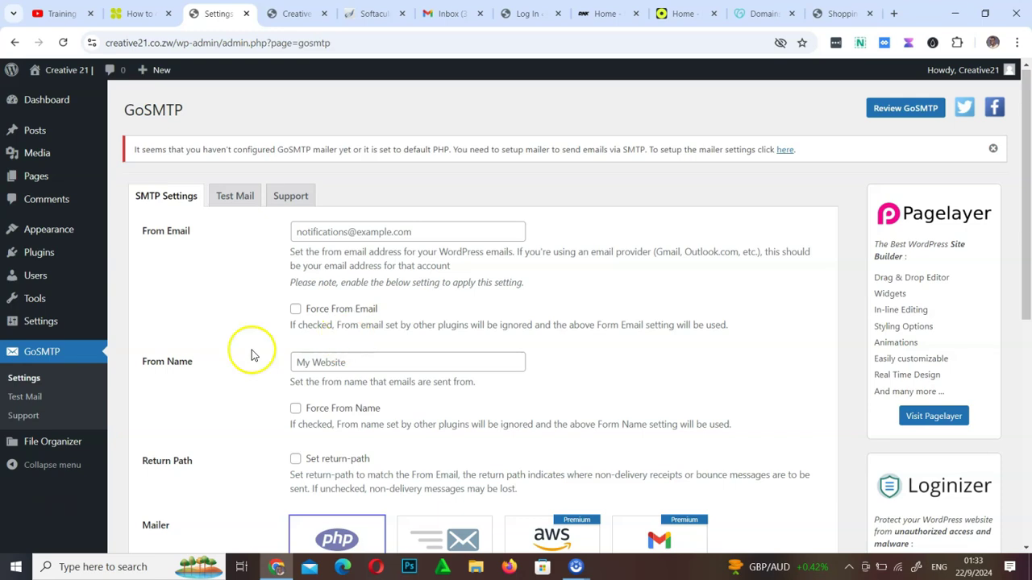
{"action": "left_click", "coordinate": [10, 467]}
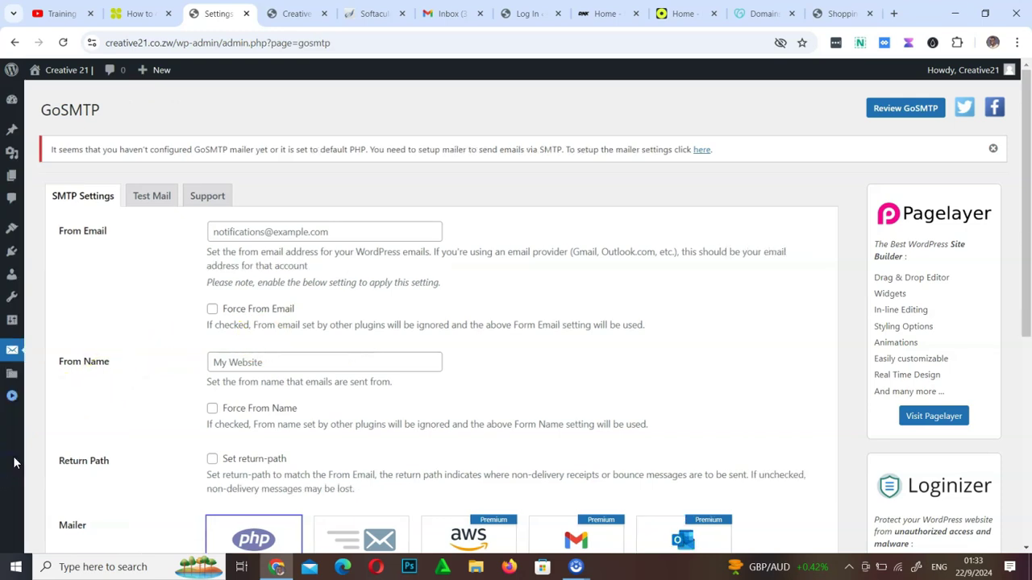
{"action": "left_click", "coordinate": [13, 398]}
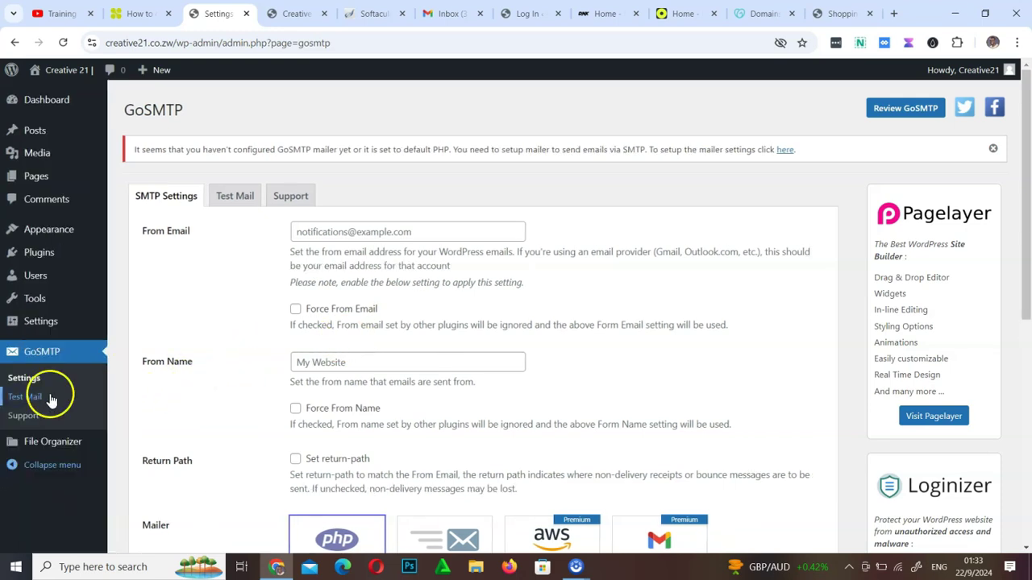
{"action": "left_click", "coordinate": [50, 442]}
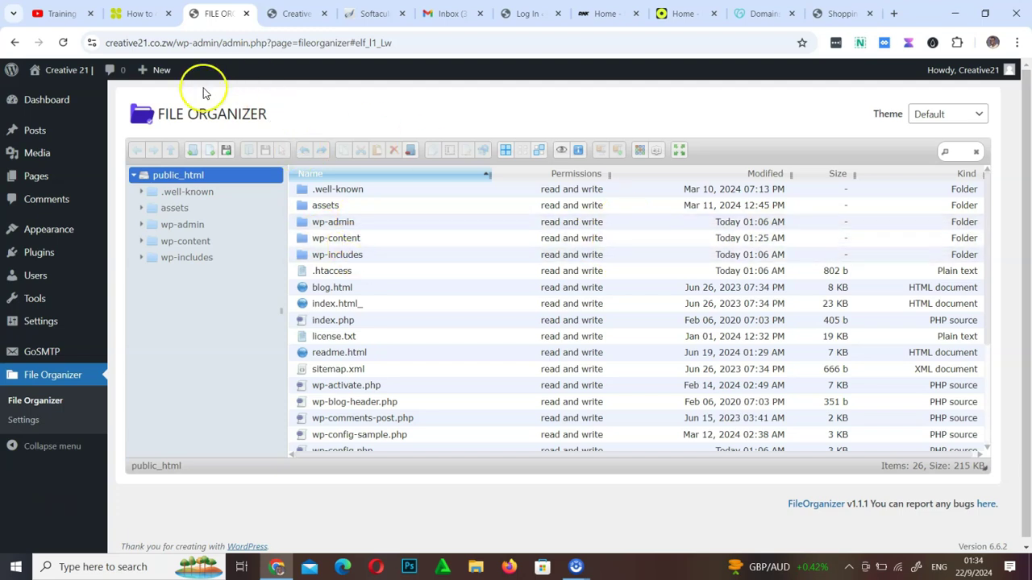
Leave the File Organizer and go back to the admin Dashboard
{"action": "left_click", "coordinate": [58, 107]}
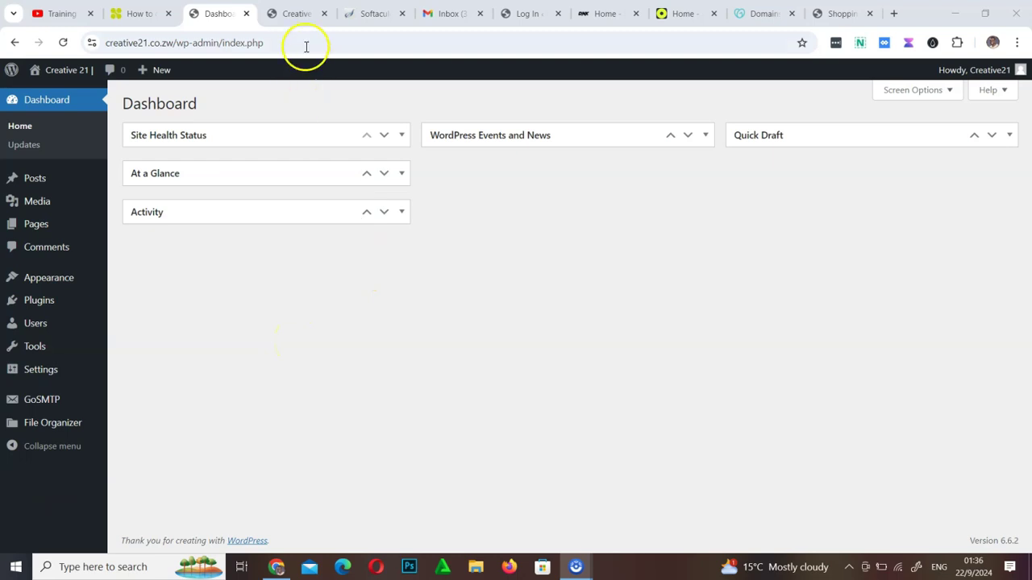
{"action": "left_click", "coordinate": [296, 16]}
{"action": "scroll", "coordinate": [419, 383], "scroll_direction": "down", "scroll_amount": 5}
{"action": "scroll", "coordinate": [421, 385], "scroll_direction": "up", "scroll_amount": 5}
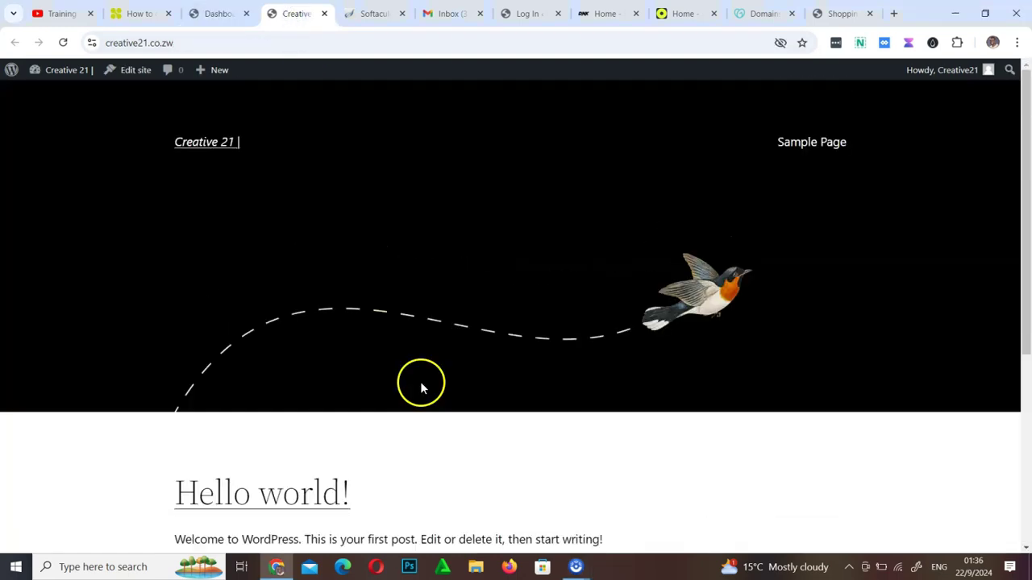
{"action": "left_click", "coordinate": [63, 43]}
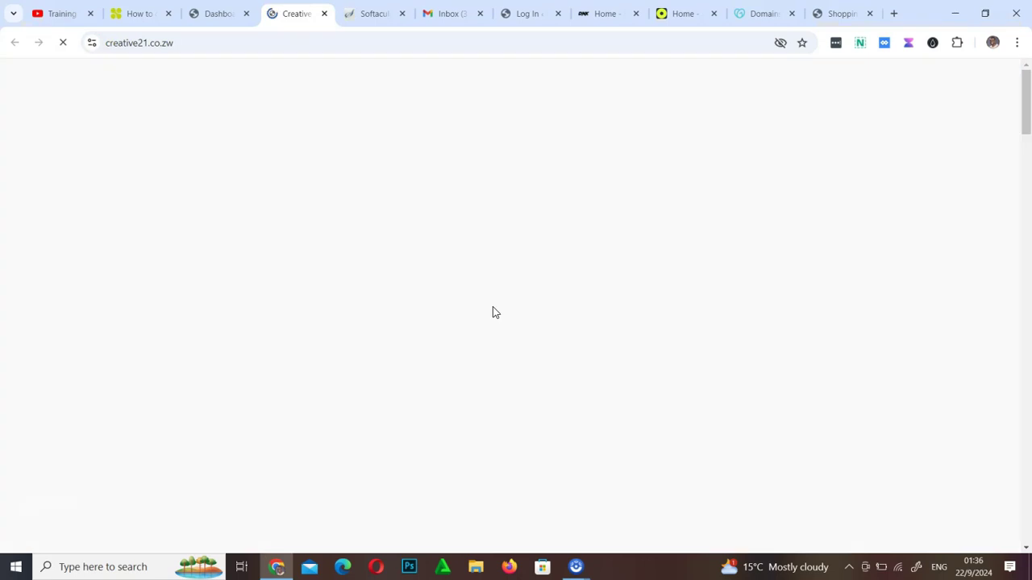
{"action": "left_click", "coordinate": [909, 105]}
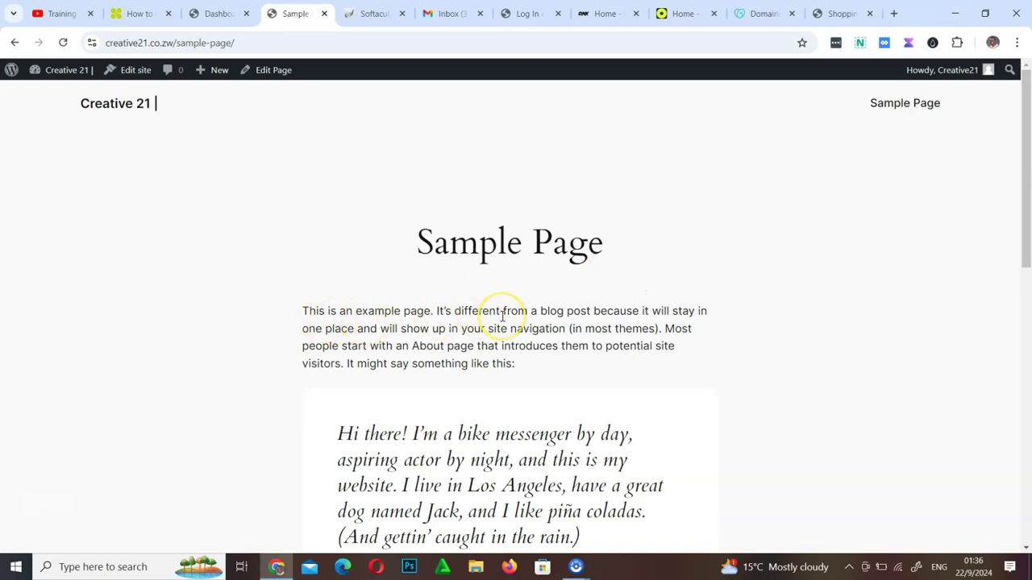
{"action": "scroll", "coordinate": [501, 316], "scroll_direction": "down", "scroll_amount": 8}
{"action": "scroll", "coordinate": [502, 316], "scroll_direction": "up", "scroll_amount": 4}
{"action": "scroll", "coordinate": [502, 320], "scroll_direction": "up", "scroll_amount": 4}
{"action": "scroll", "coordinate": [502, 321], "scroll_direction": "down", "scroll_amount": 8}
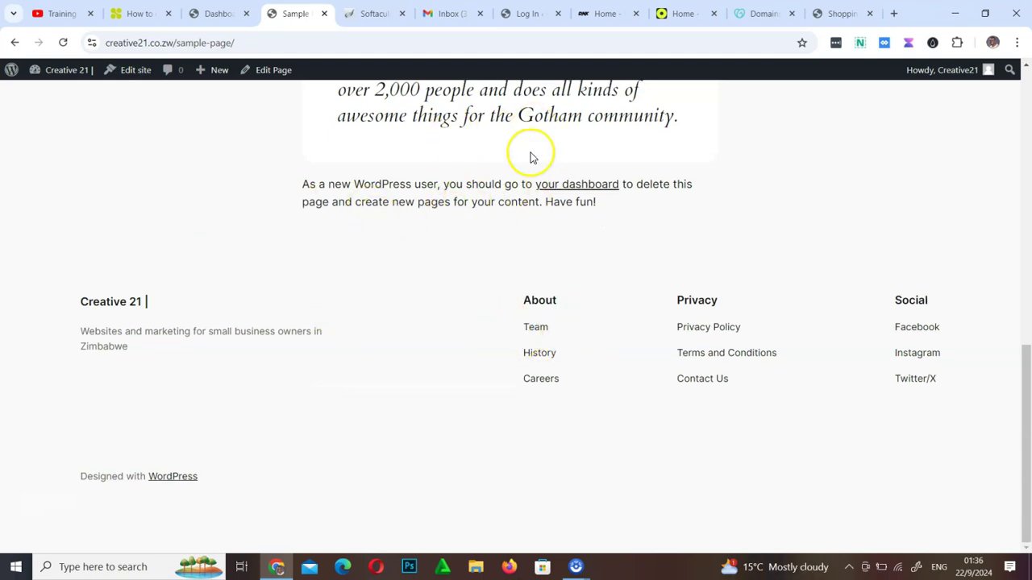
{"action": "scroll", "coordinate": [438, 231], "scroll_direction": "up", "scroll_amount": 8}
{"action": "scroll", "coordinate": [439, 231], "scroll_direction": "down", "scroll_amount": 8}
{"action": "left_click", "coordinate": [549, 381]}
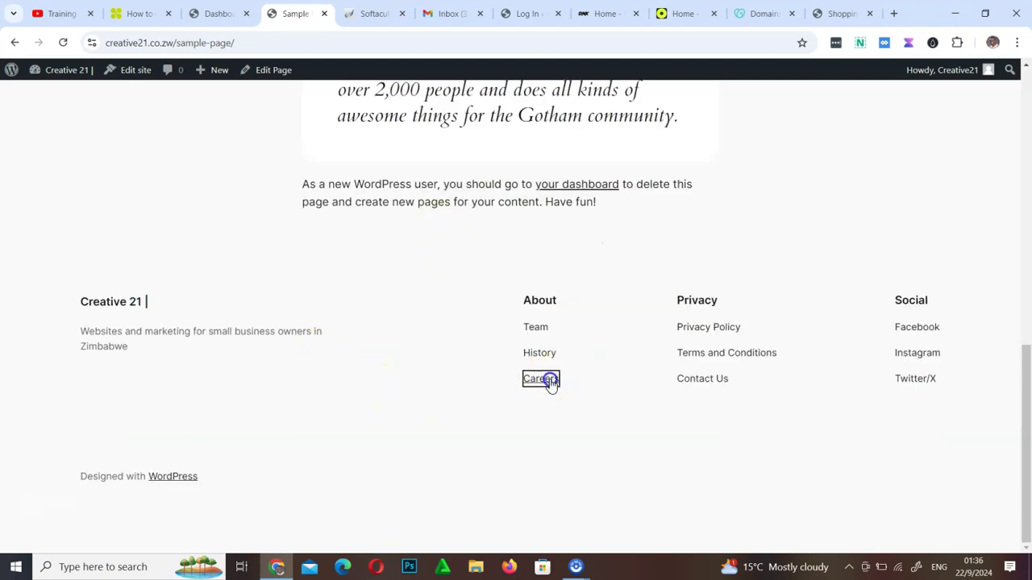
{"action": "scroll", "coordinate": [498, 326], "scroll_direction": "down", "scroll_amount": 8}
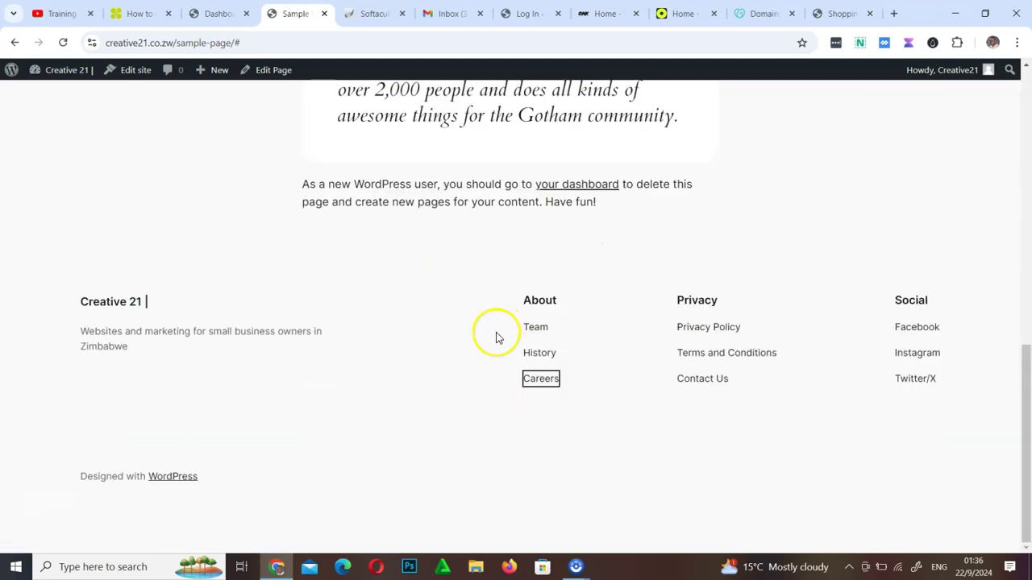
{"action": "left_click", "coordinate": [539, 355]}
{"action": "scroll", "coordinate": [541, 357], "scroll_direction": "down", "scroll_amount": 10}
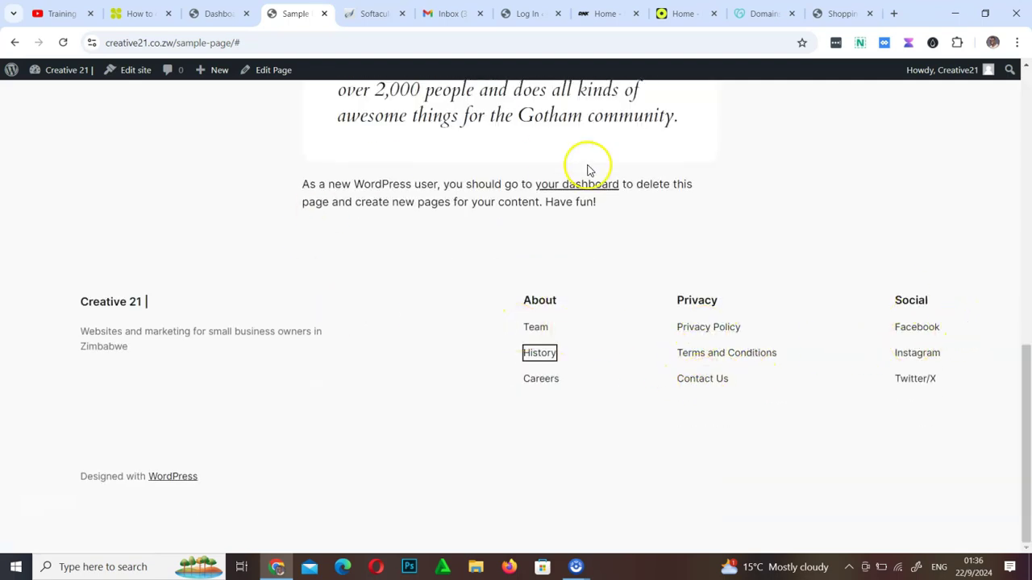
{"action": "scroll", "coordinate": [515, 193], "scroll_direction": "up", "scroll_amount": 10}
{"action": "left_click", "coordinate": [133, 103]}
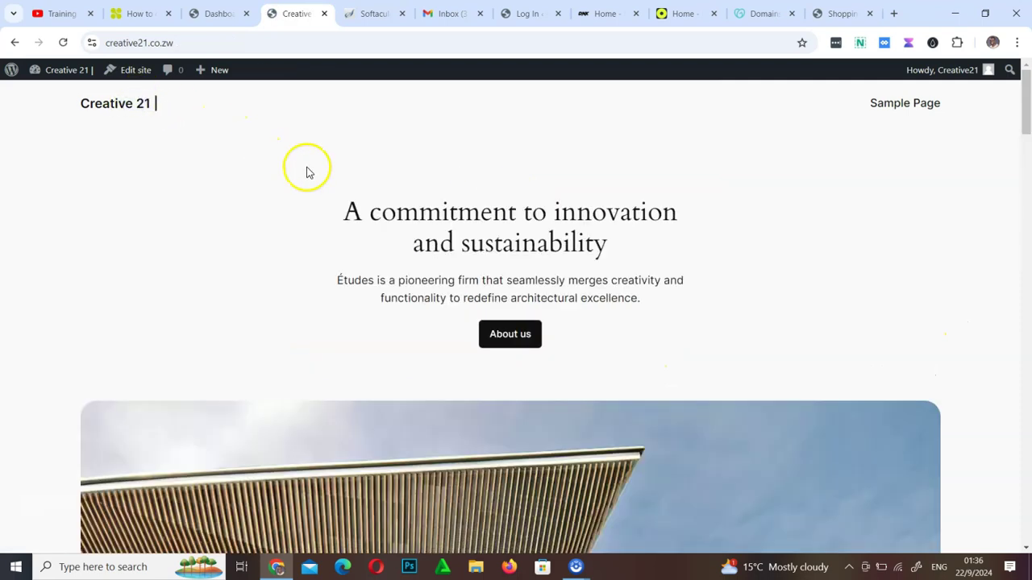
{"action": "scroll", "coordinate": [516, 333], "scroll_direction": "down", "scroll_amount": 15}
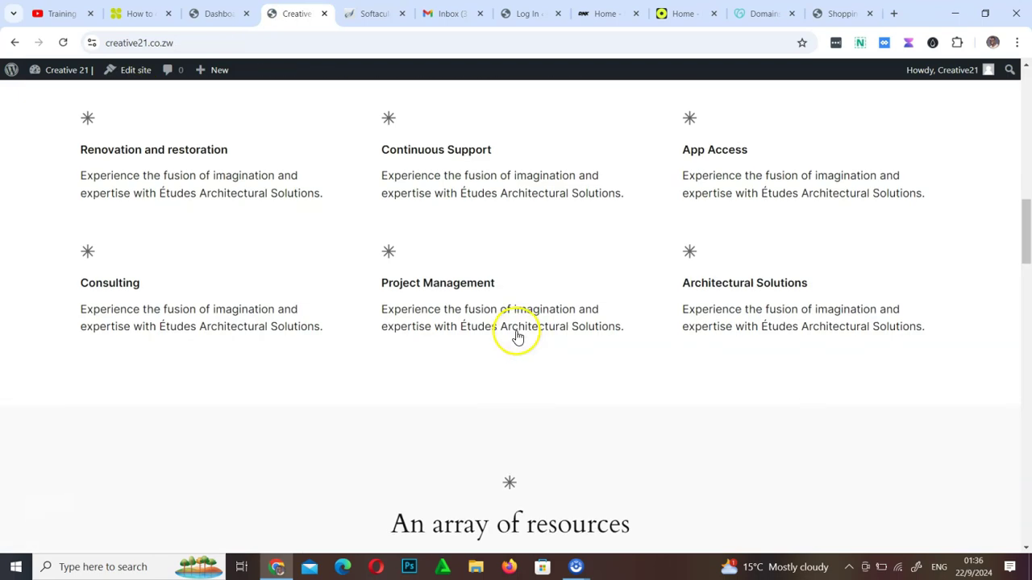
{"action": "scroll", "coordinate": [821, 201], "scroll_direction": "up", "scroll_amount": 20}
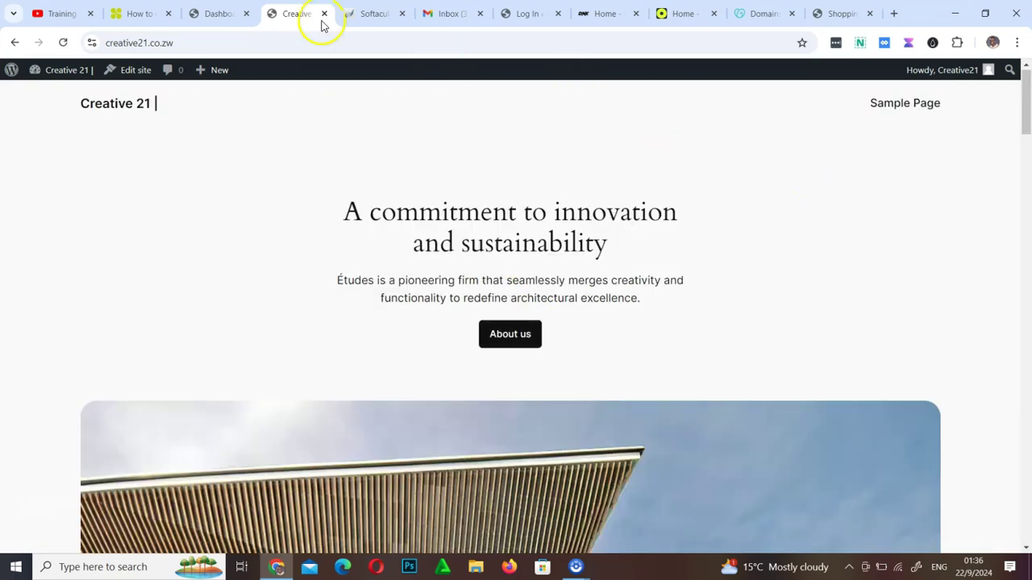
{"action": "left_click", "coordinate": [222, 13]}
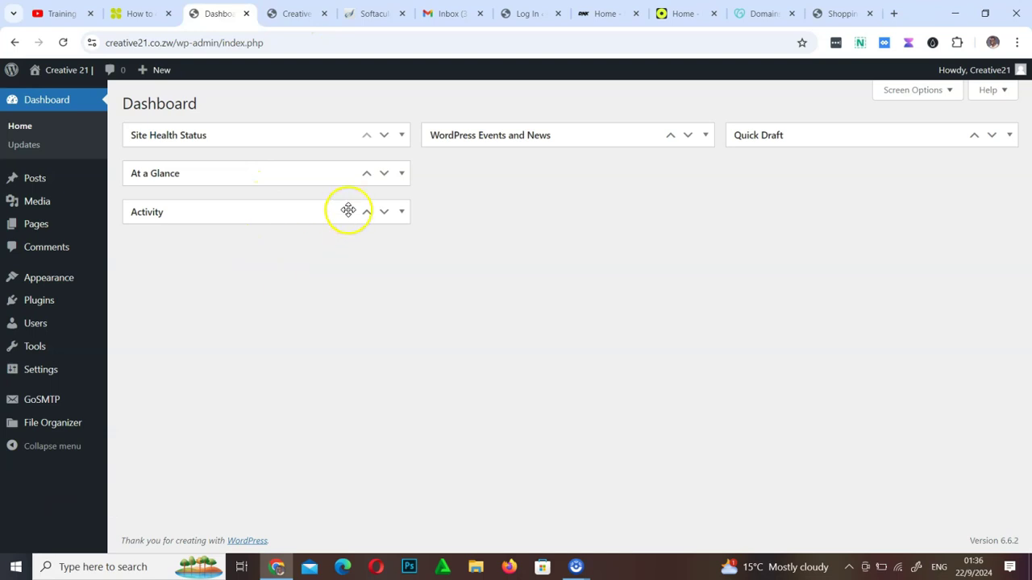
Open the Hello world! post in a new browser tab
{"action": "mouse_move", "coordinate": [27, 186]}
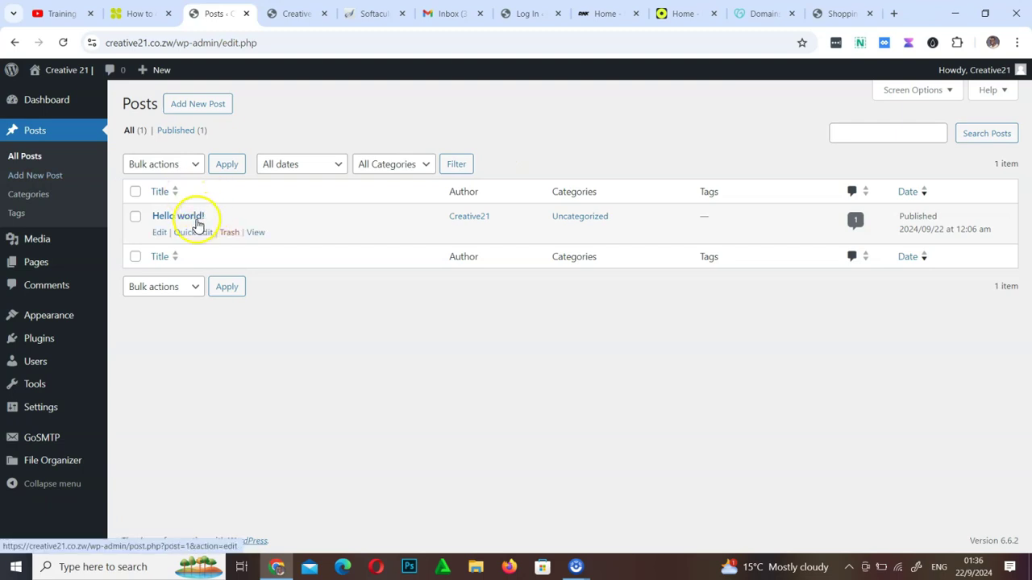
{"action": "right_click", "coordinate": [256, 233]}
{"action": "left_click", "coordinate": [315, 245]}
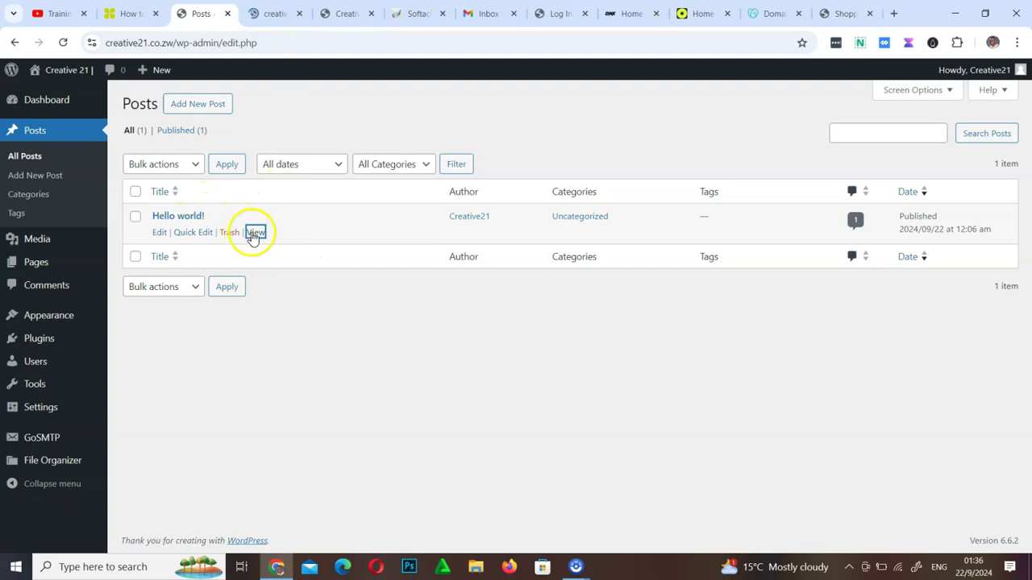
{"action": "key", "text": "ctrl+Tab"}
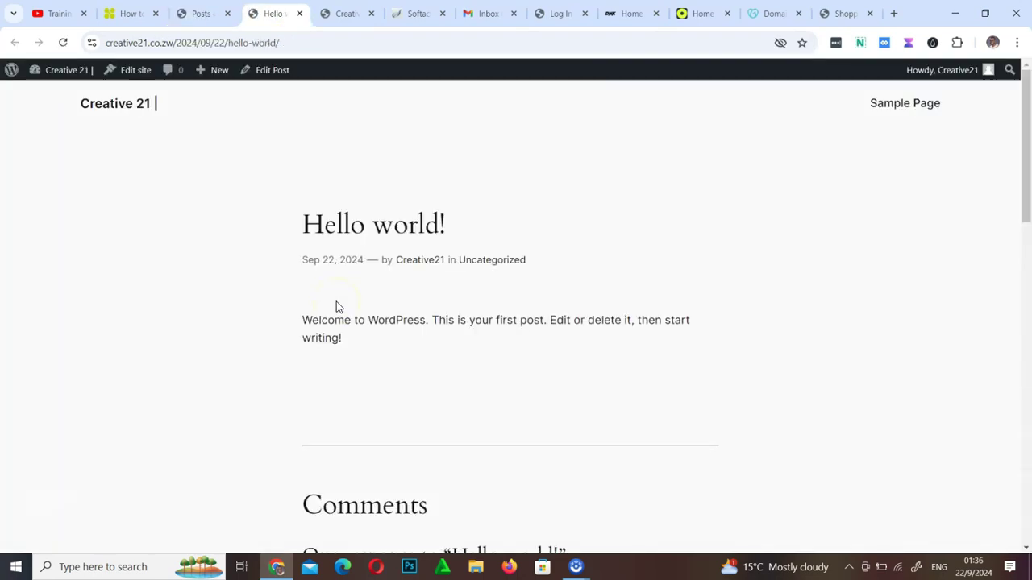
Post a 'Hello' comment on the Hello world! post, bringing it to 2 responses
{"action": "scroll", "coordinate": [361, 309], "scroll_direction": "down", "scroll_amount": 1}
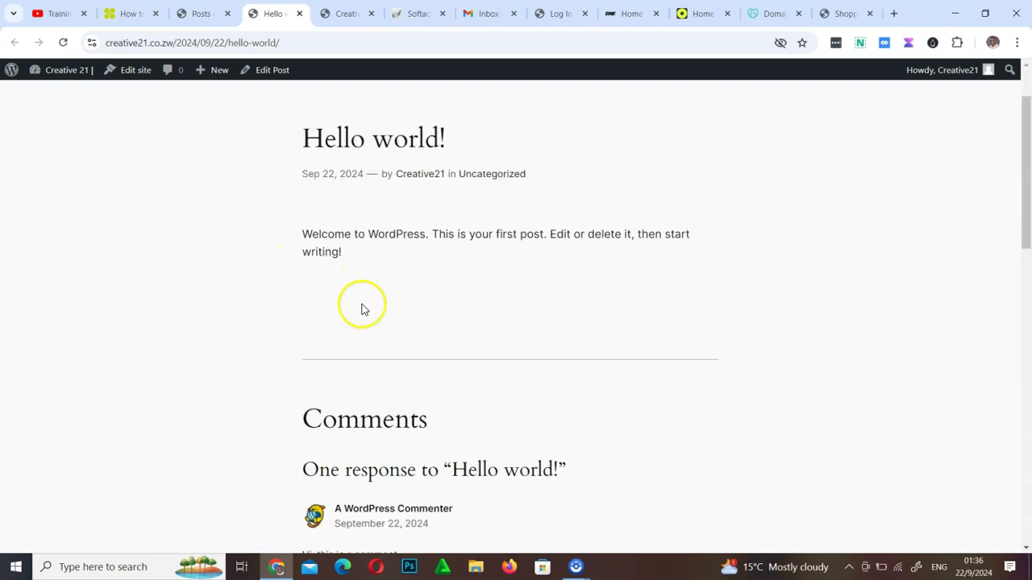
{"action": "scroll", "coordinate": [355, 303], "scroll_direction": "down", "scroll_amount": 8}
{"action": "scroll", "coordinate": [364, 302], "scroll_direction": "up", "scroll_amount": 5}
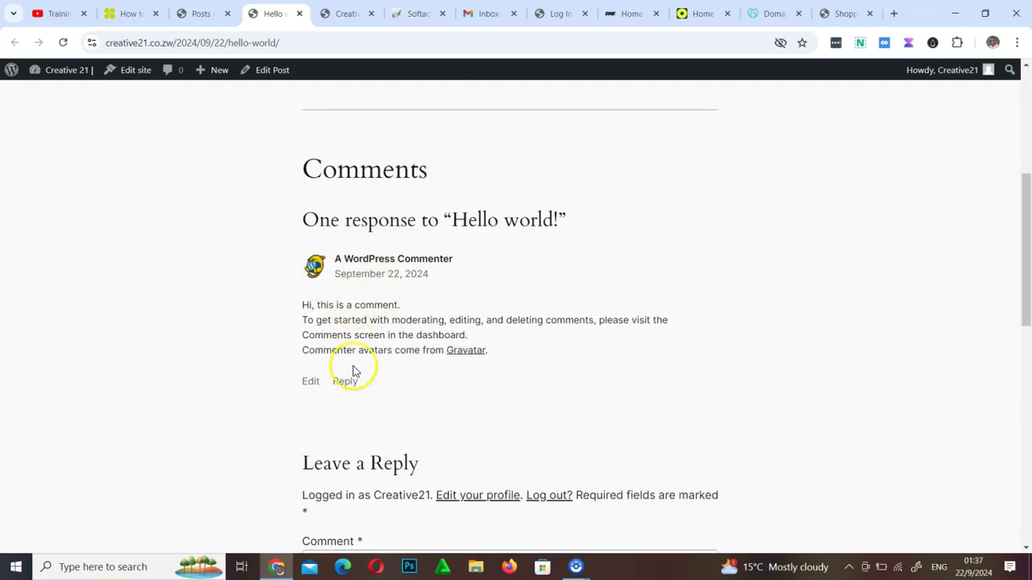
{"action": "scroll", "coordinate": [353, 370], "scroll_direction": "down", "scroll_amount": 4}
{"action": "left_click", "coordinate": [367, 249]}
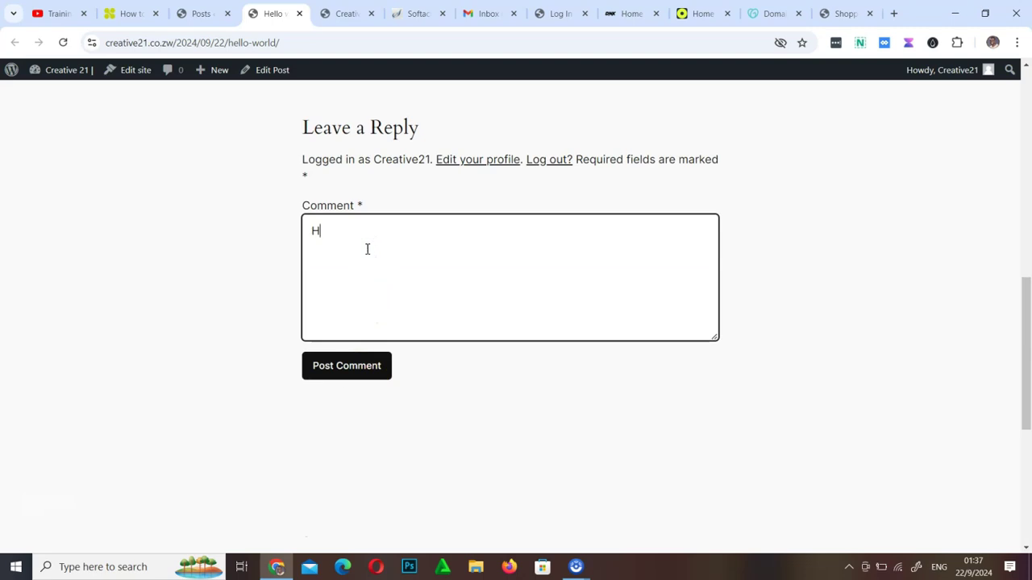
{"action": "left_click", "coordinate": [357, 366]}
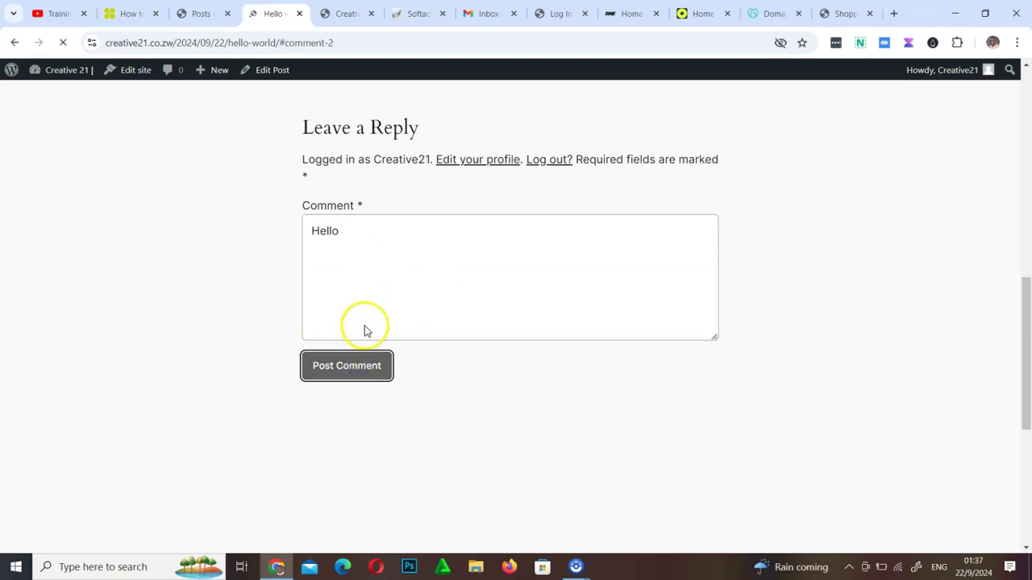
{"action": "scroll", "coordinate": [427, 341], "scroll_direction": "up", "scroll_amount": 4}
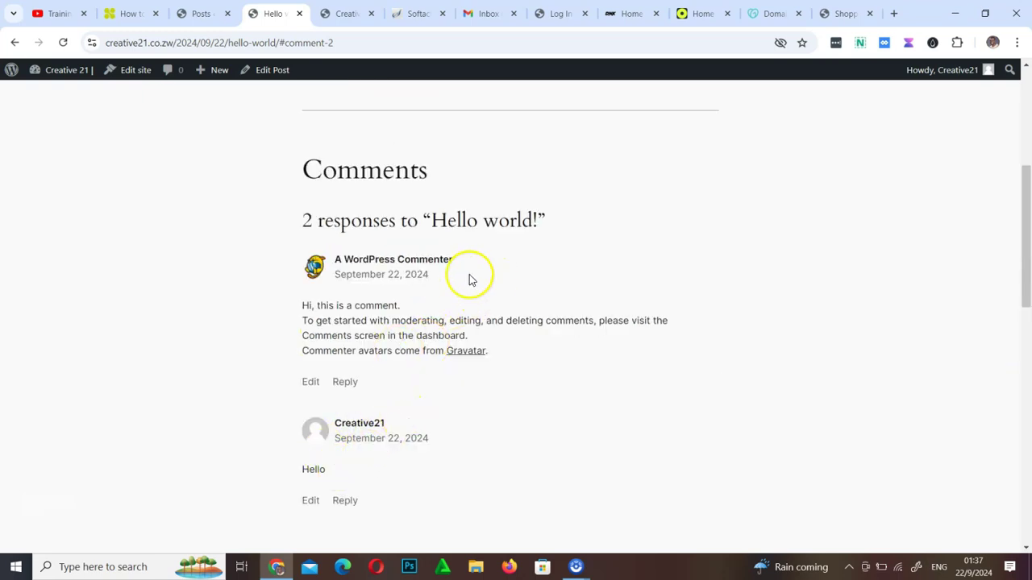
{"action": "scroll", "coordinate": [325, 122], "scroll_direction": "up", "scroll_amount": 4}
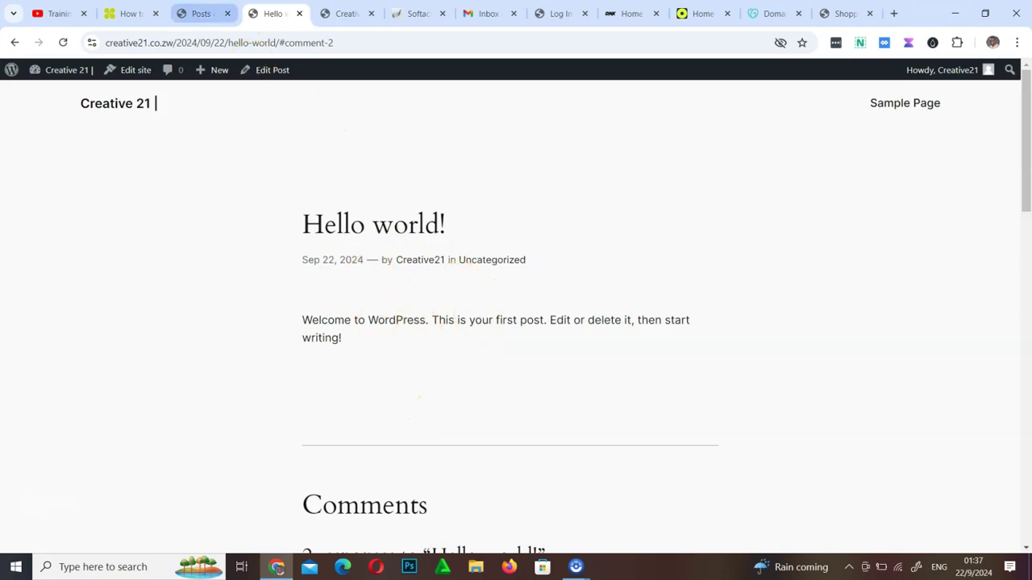
{"action": "left_click", "coordinate": [202, 14]}
Trash the Hello world! post, then permanently delete it from the Trash
{"action": "left_click", "coordinate": [136, 216]}
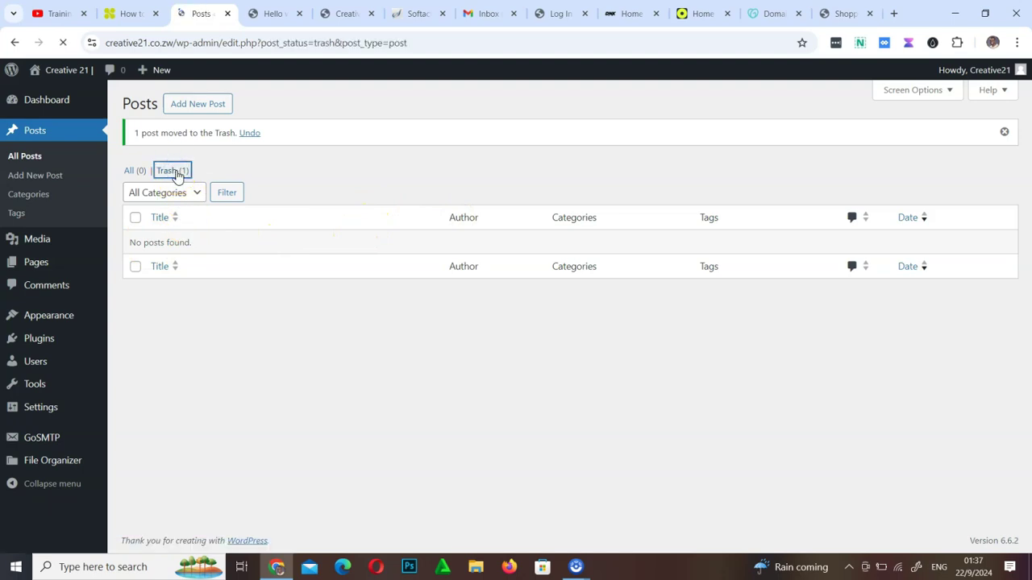
{"action": "left_click", "coordinate": [134, 215]}
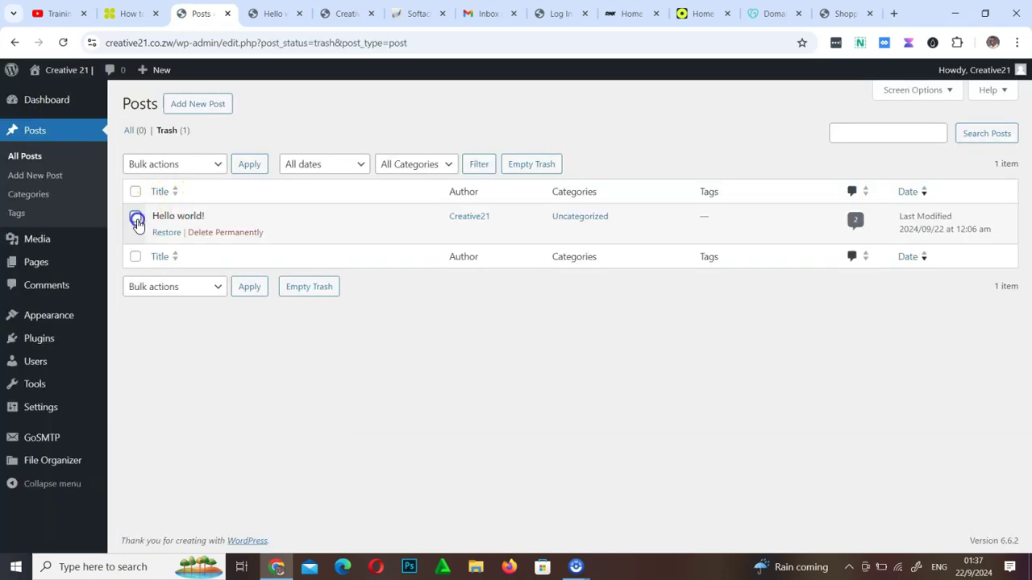
{"action": "left_click", "coordinate": [229, 234]}
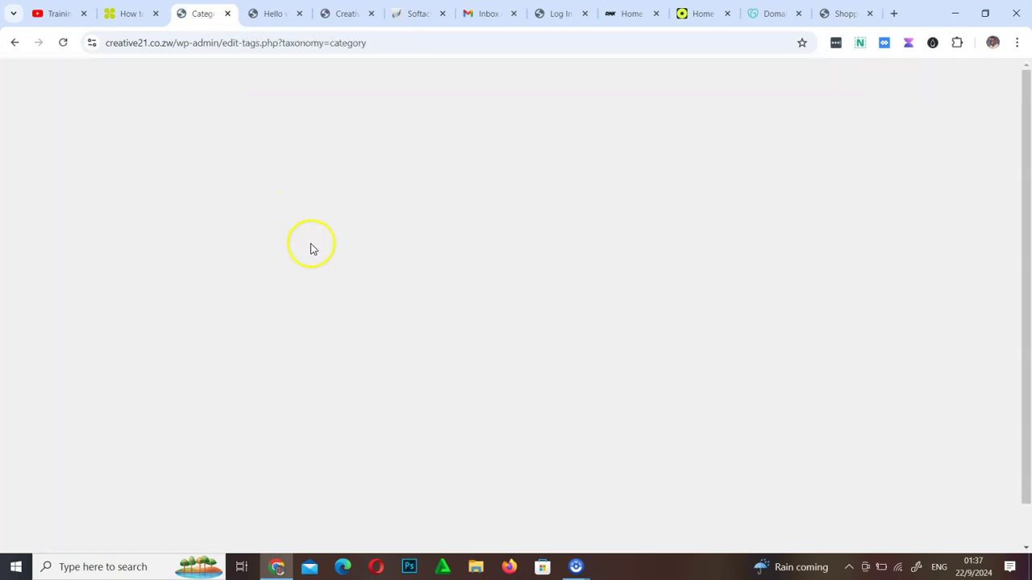
{"action": "mouse_move", "coordinate": [487, 222]}
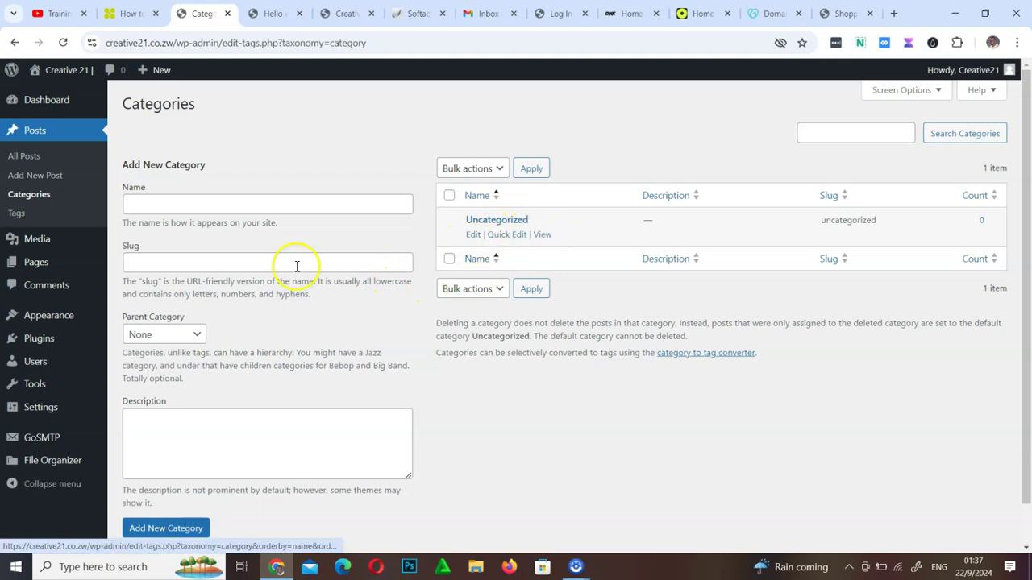
{"action": "mouse_move", "coordinate": [33, 240]}
{"action": "mouse_move", "coordinate": [37, 271]}
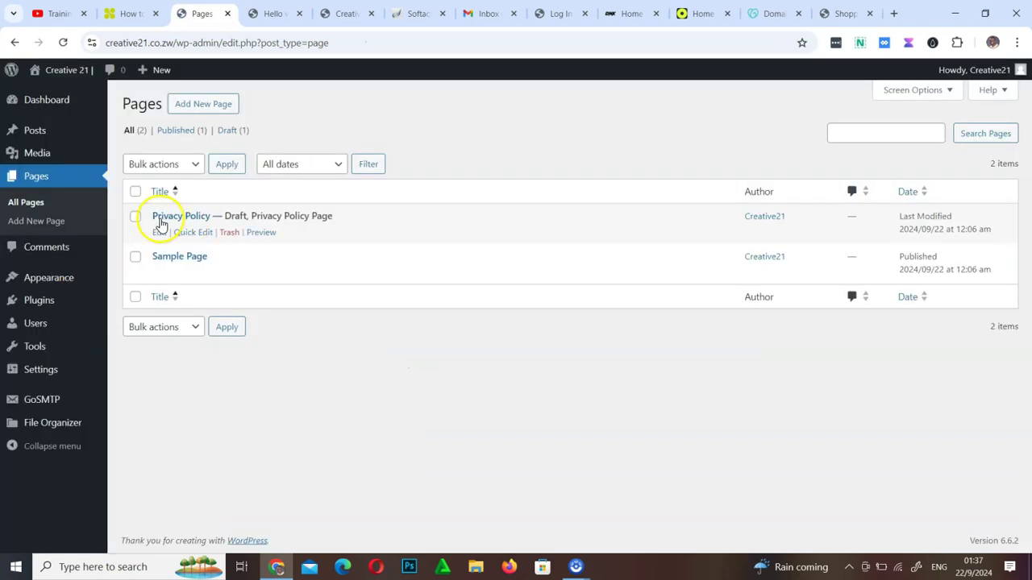
Move the Sample Page to the trash with the Move to Trash bulk action
{"action": "left_click", "coordinate": [160, 273]}
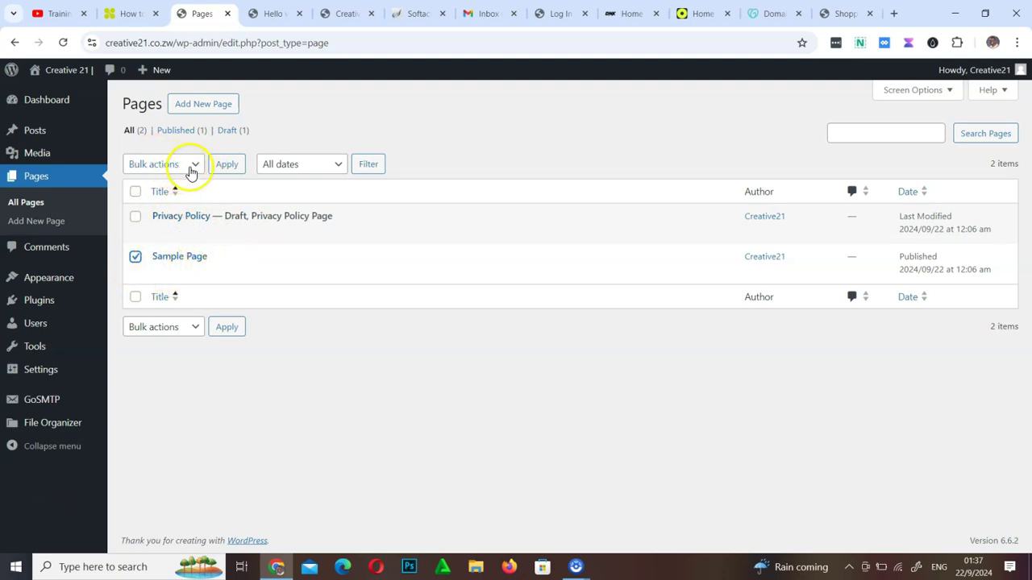
{"action": "left_click", "coordinate": [192, 169]}
{"action": "left_click", "coordinate": [169, 221]}
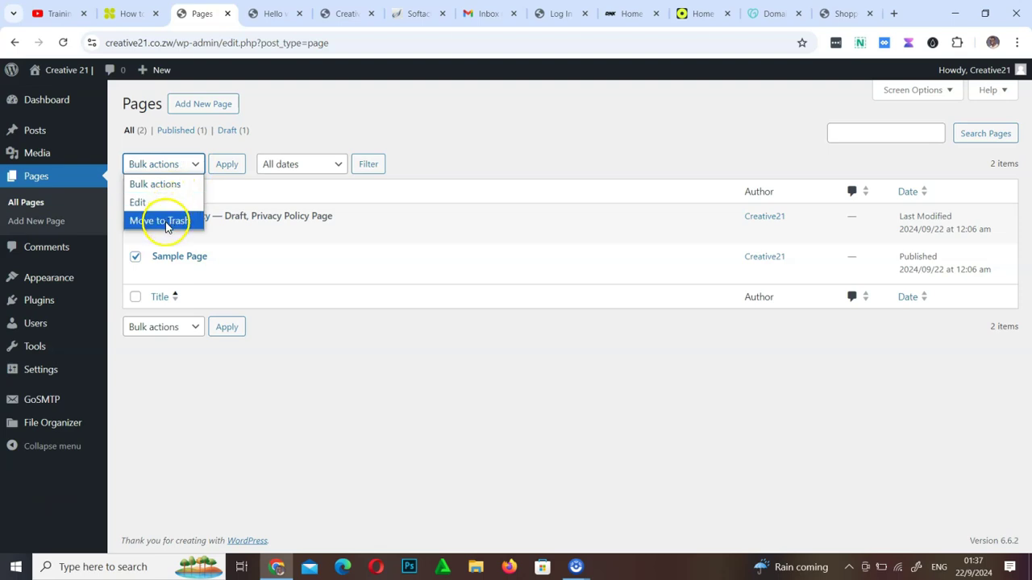
{"action": "left_click", "coordinate": [168, 328]}
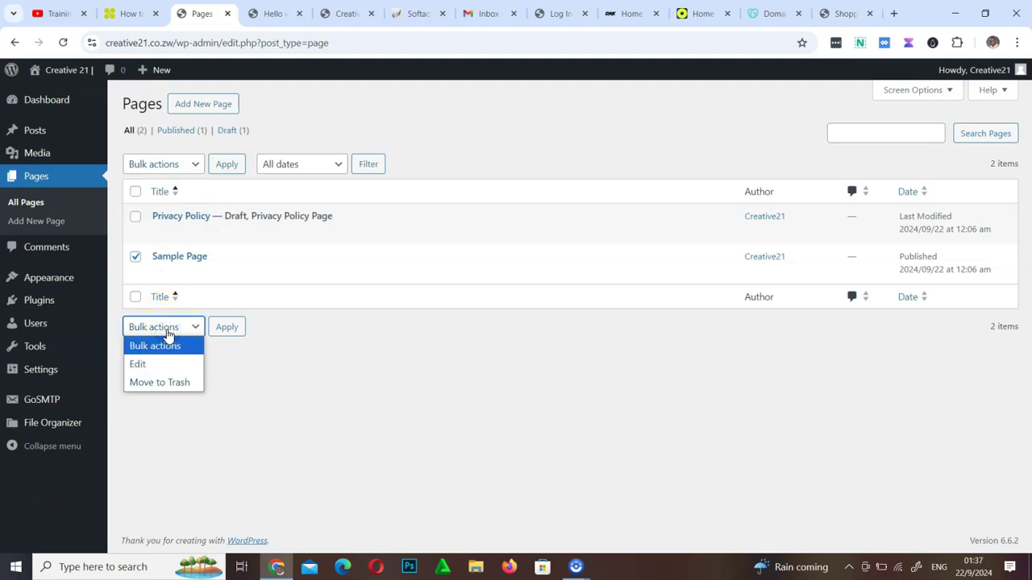
{"action": "left_click", "coordinate": [162, 383]}
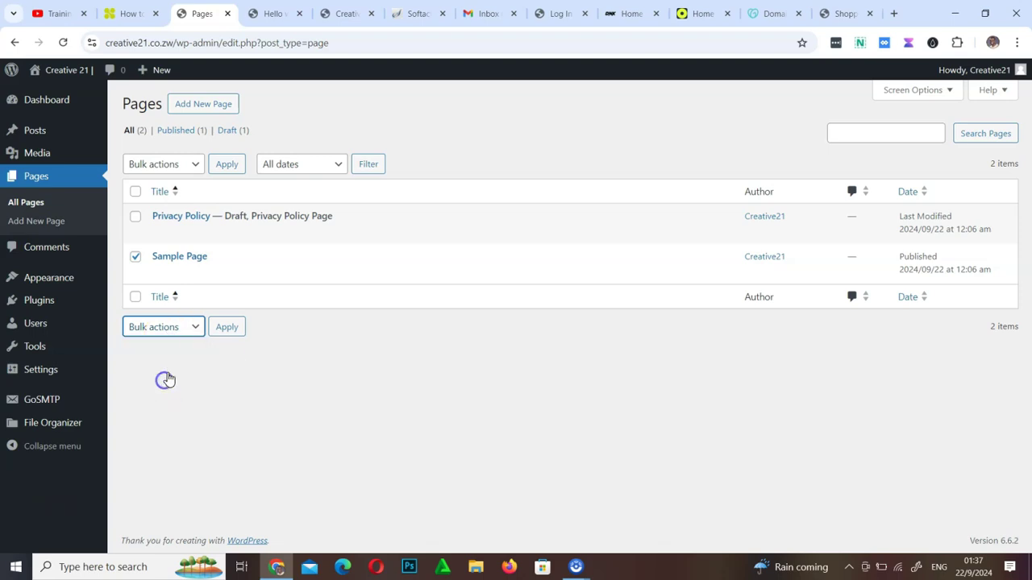
{"action": "left_click", "coordinate": [226, 330]}
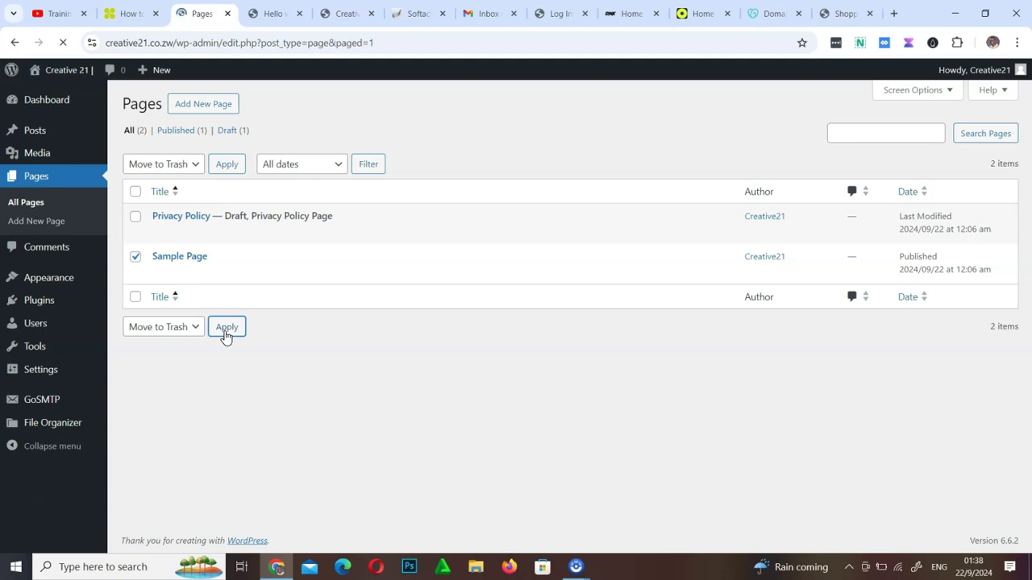
Permanently delete the Sample Page from the Trash view
{"action": "left_click", "coordinate": [216, 173]}
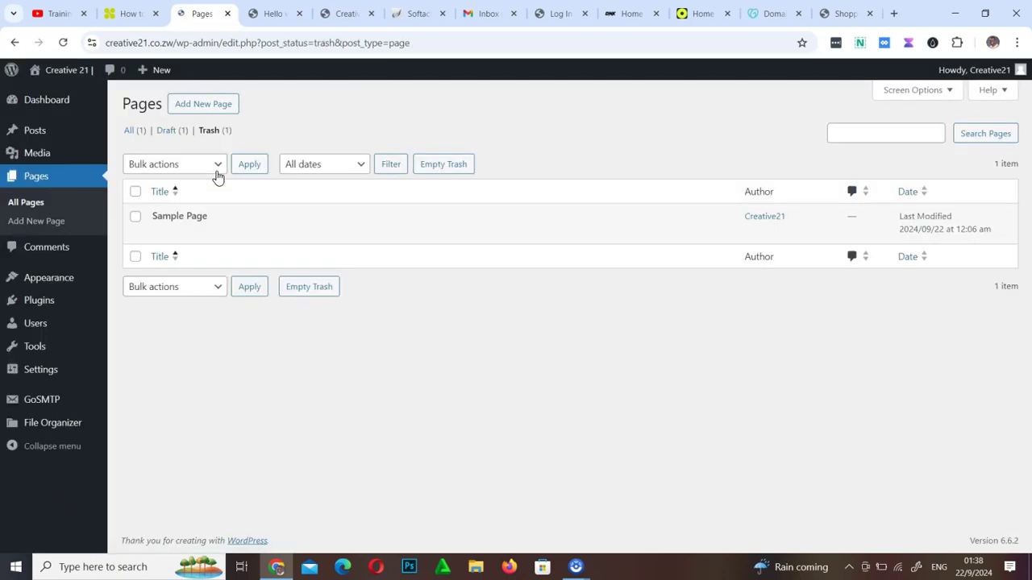
{"action": "left_click", "coordinate": [137, 218]}
{"action": "left_click", "coordinate": [232, 237]}
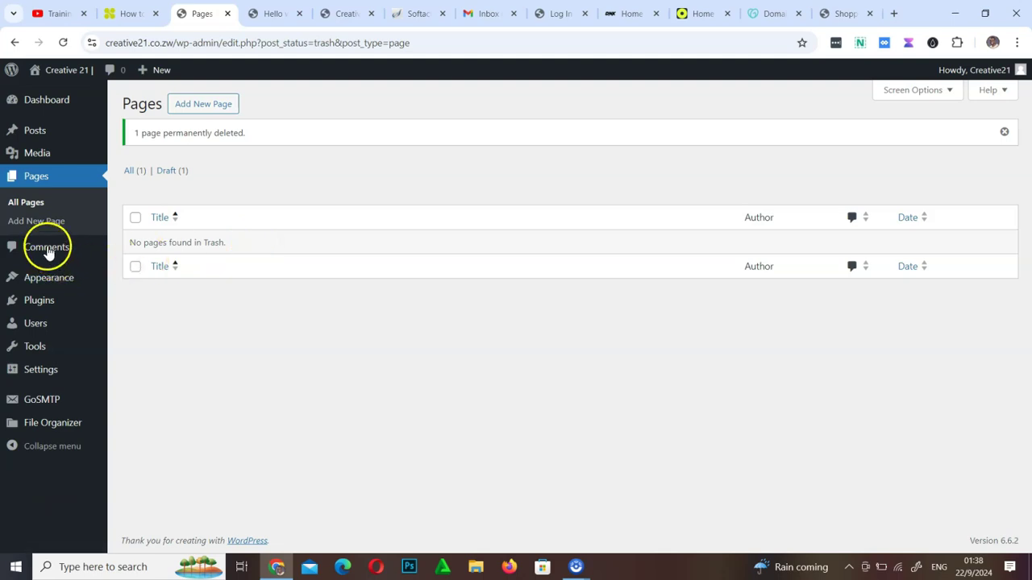
{"action": "left_click", "coordinate": [47, 250]}
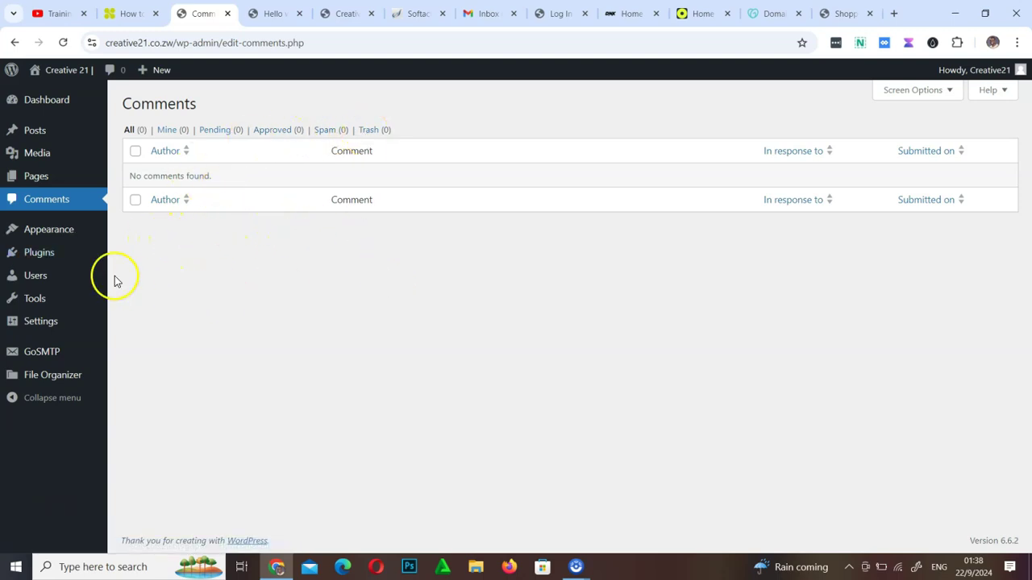
Reload the Hello world! post tab to confirm it now shows Page Not Found
{"action": "mouse_move", "coordinate": [59, 233]}
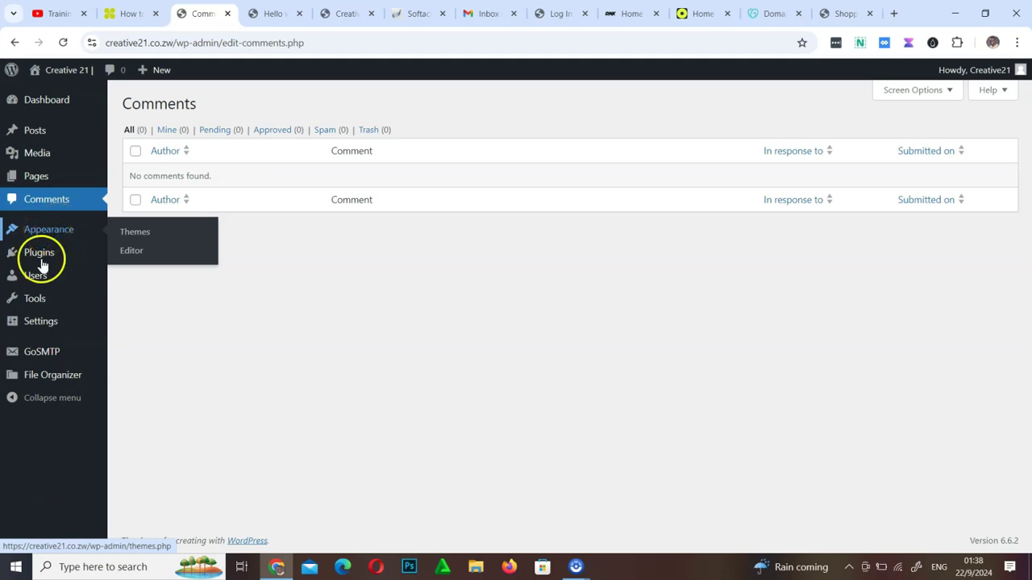
{"action": "mouse_move", "coordinate": [34, 325]}
{"action": "left_click", "coordinate": [262, 13]}
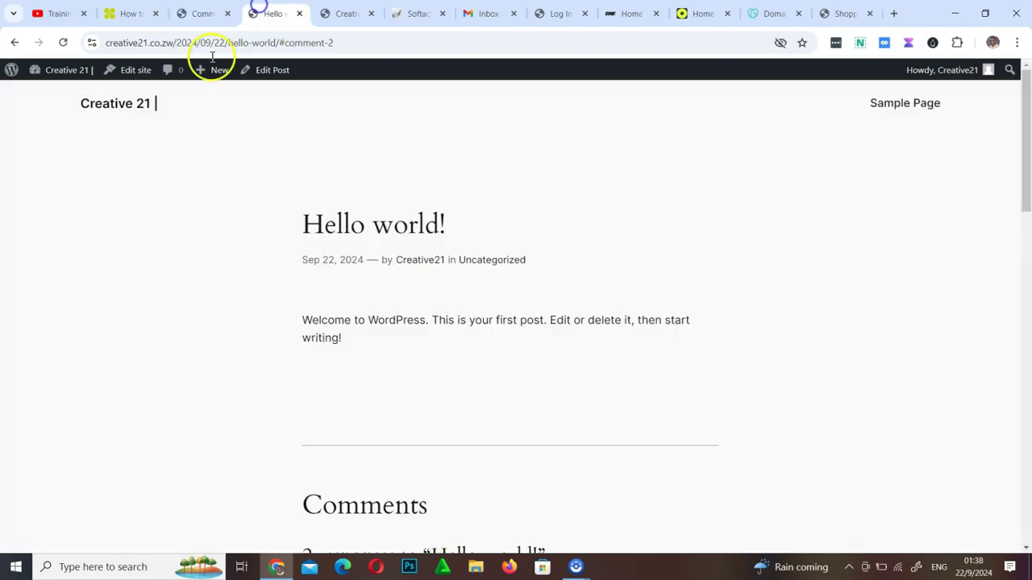
{"action": "left_click", "coordinate": [62, 42]}
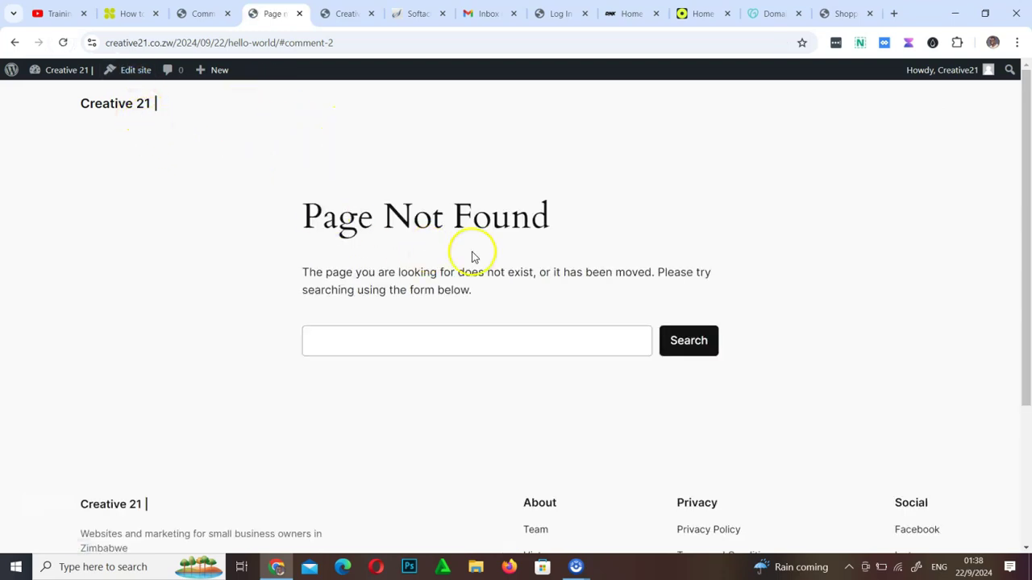
View the live Creative 21 homepage
{"action": "left_click", "coordinate": [121, 105]}
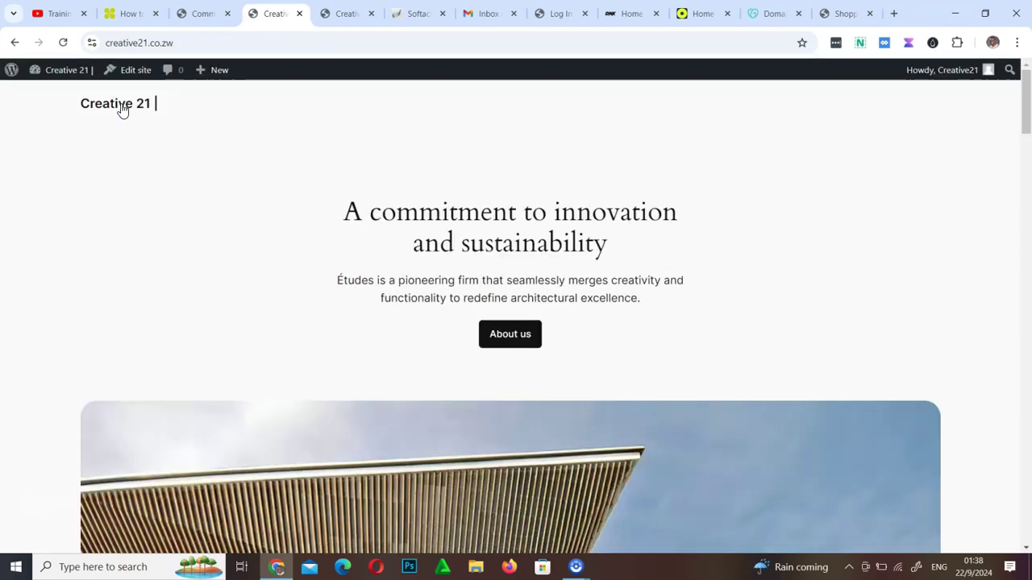
{"action": "scroll", "coordinate": [500, 258], "scroll_direction": "down", "scroll_amount": 10}
{"action": "scroll", "coordinate": [504, 265], "scroll_direction": "up", "scroll_amount": 10}
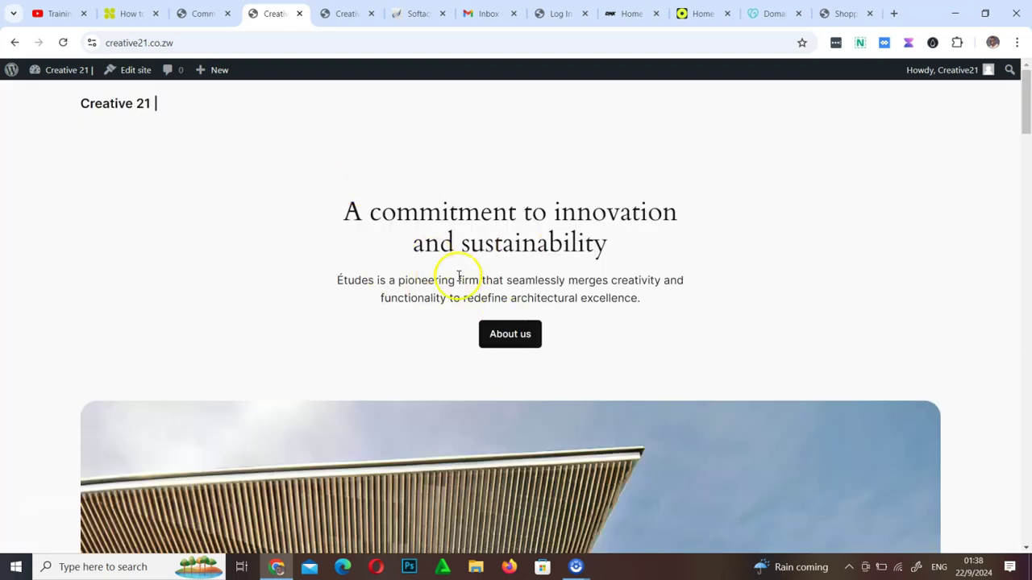
{"action": "scroll", "coordinate": [652, 364], "scroll_direction": "down", "scroll_amount": 15}
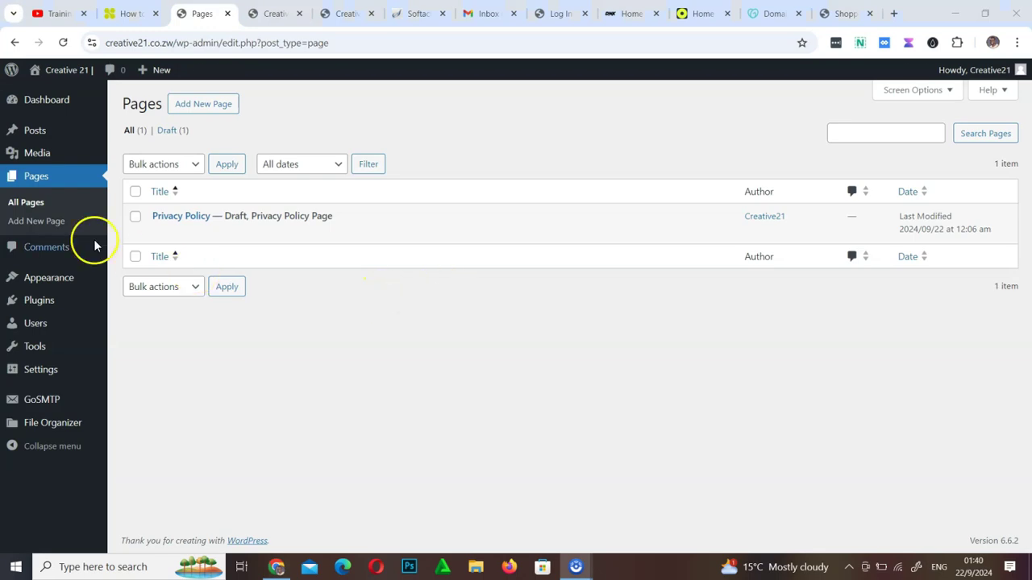
Open the site editor for the active Twenty Twenty-Four theme from Appearance > Themes
{"action": "mouse_move", "coordinate": [110, 274]}
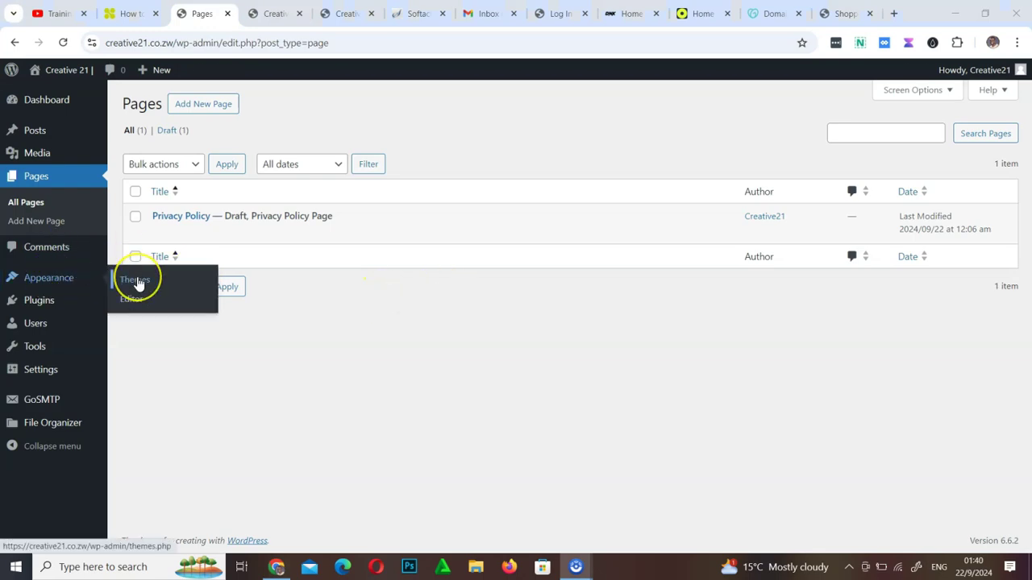
{"action": "left_click", "coordinate": [135, 279]}
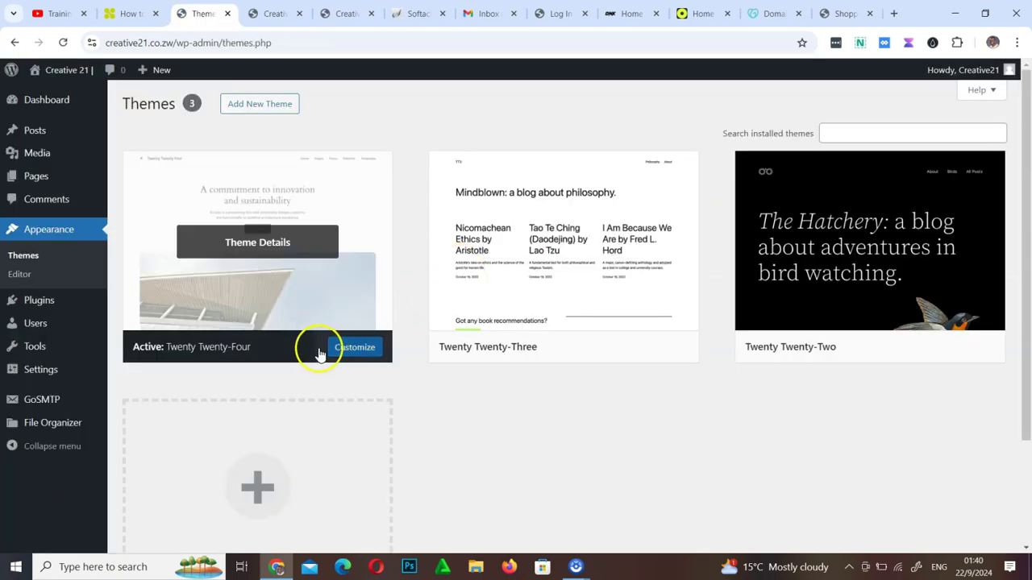
{"action": "left_click", "coordinate": [366, 350]}
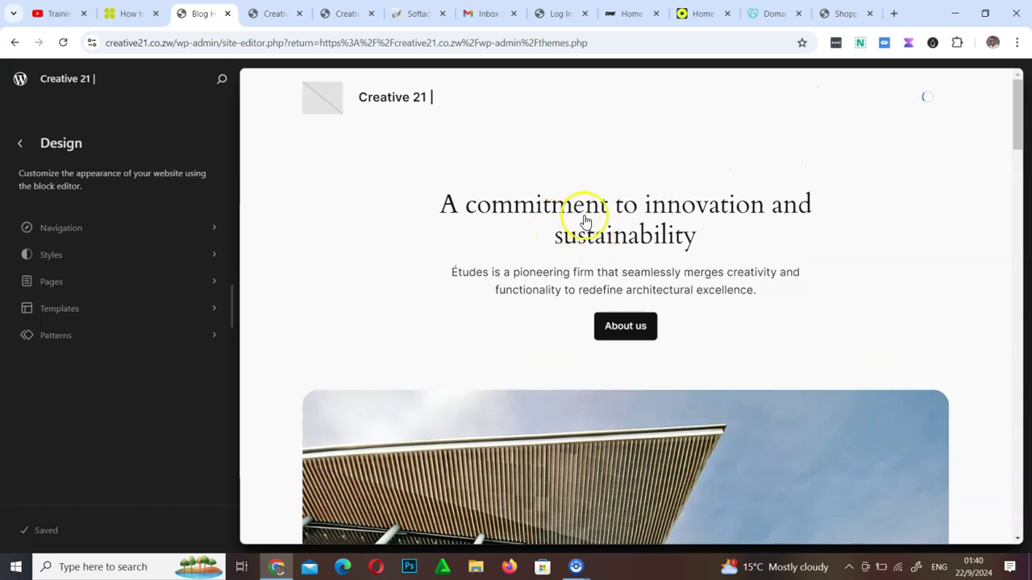
{"action": "scroll", "coordinate": [574, 331], "scroll_direction": "down", "scroll_amount": 10}
{"action": "scroll", "coordinate": [574, 331], "scroll_direction": "down", "scroll_amount": 4}
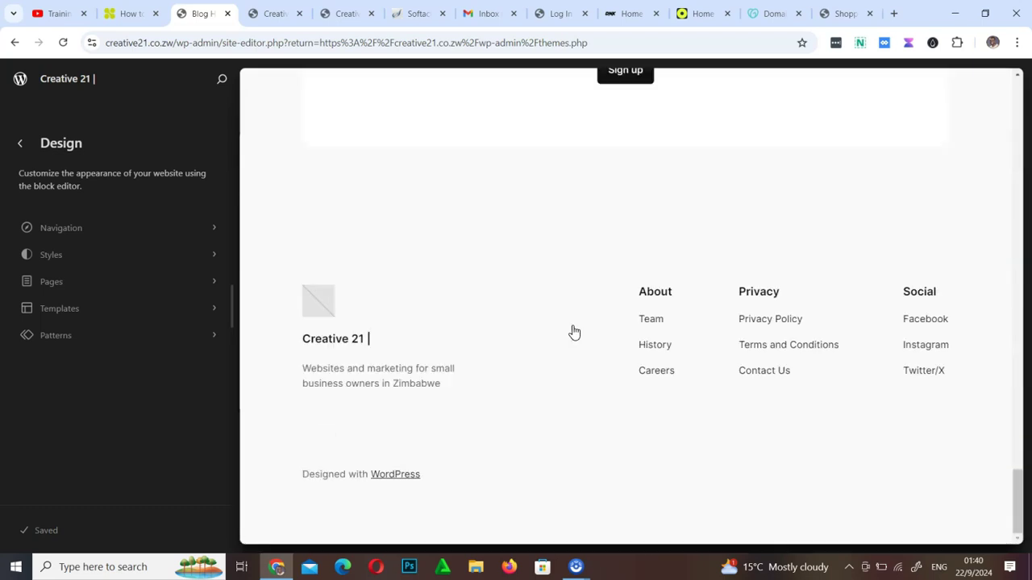
Open the home page template in the full block editor
{"action": "left_click", "coordinate": [333, 457]}
{"action": "left_click", "coordinate": [328, 461]}
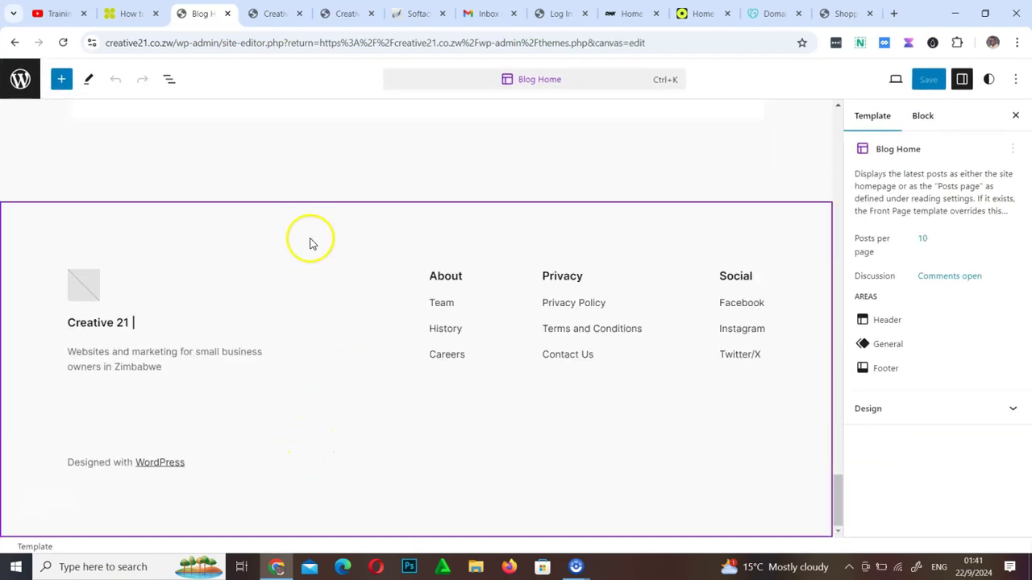
{"action": "left_click", "coordinate": [218, 443]}
{"action": "left_click", "coordinate": [131, 444]}
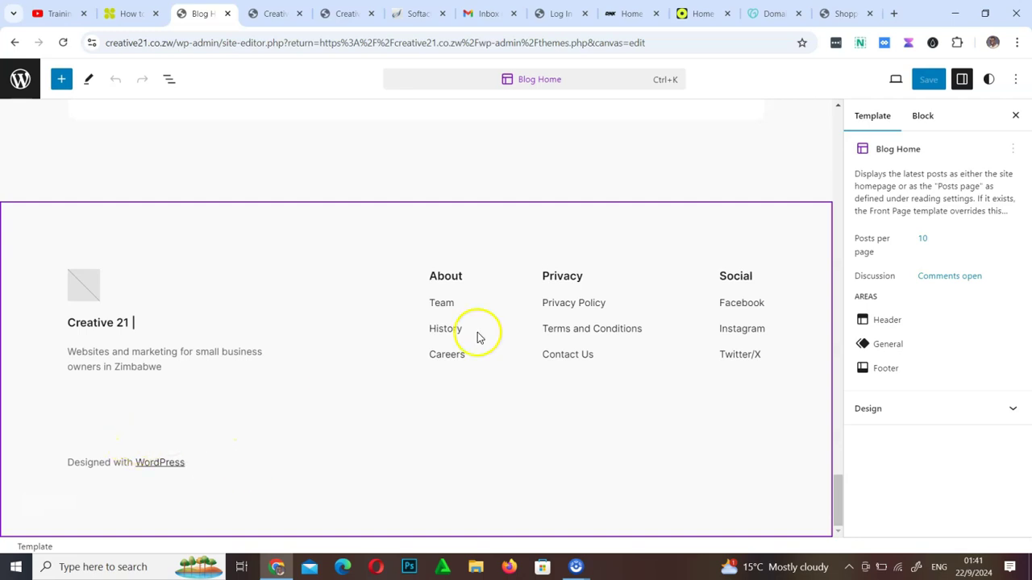
Delete the 'Designed with WordPress' footer credit group
{"action": "left_click", "coordinate": [591, 229]}
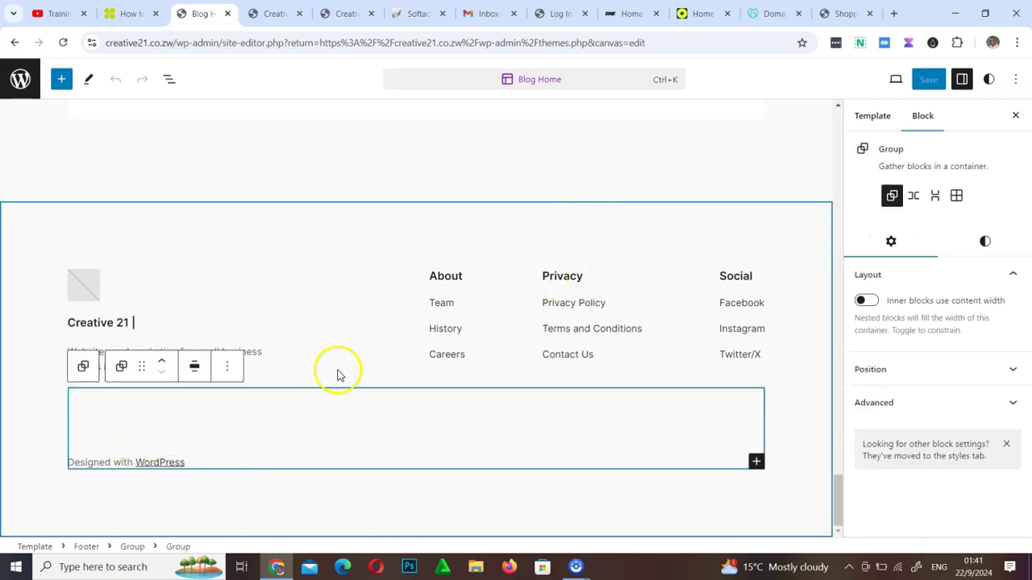
{"action": "left_click", "coordinate": [228, 370]}
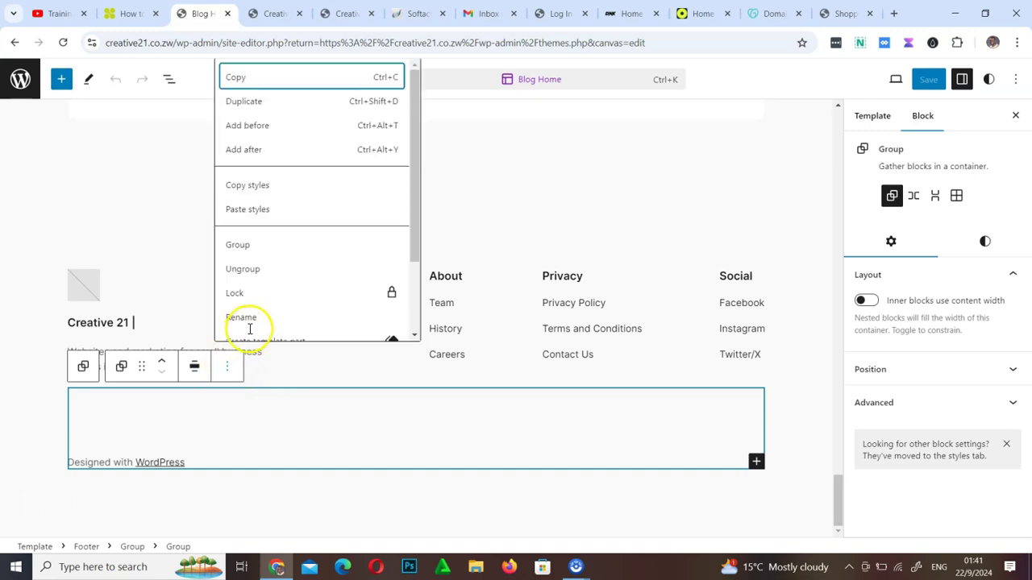
{"action": "scroll", "coordinate": [294, 316], "scroll_direction": "down", "scroll_amount": 2}
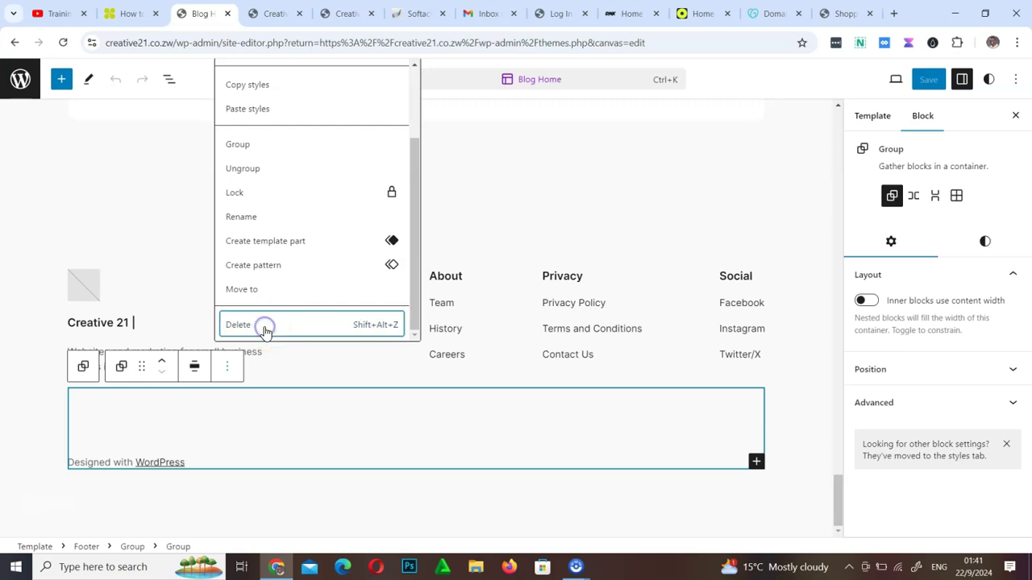
{"action": "left_click", "coordinate": [266, 329]}
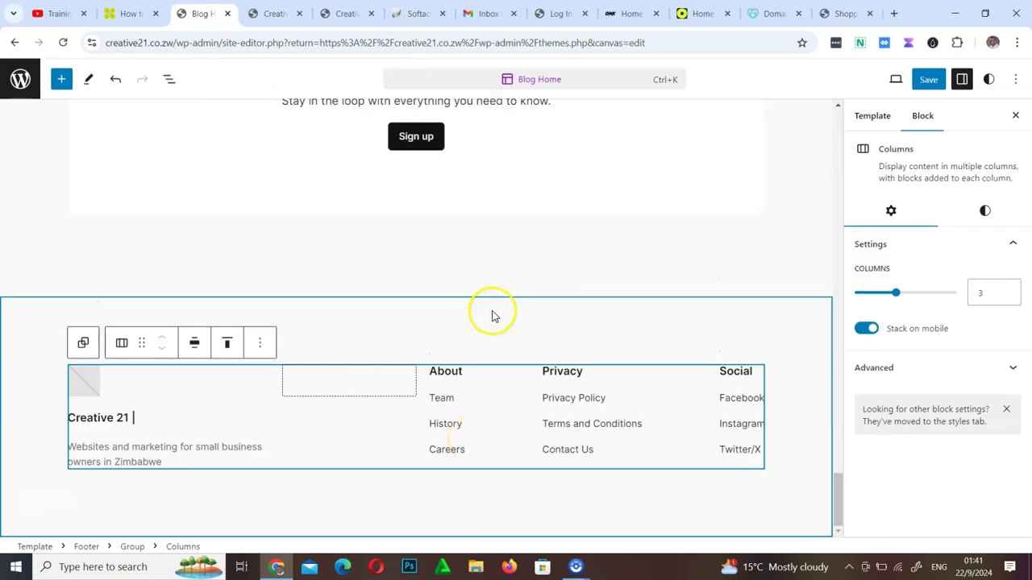
{"action": "scroll", "coordinate": [491, 313], "scroll_direction": "up", "scroll_amount": 15}
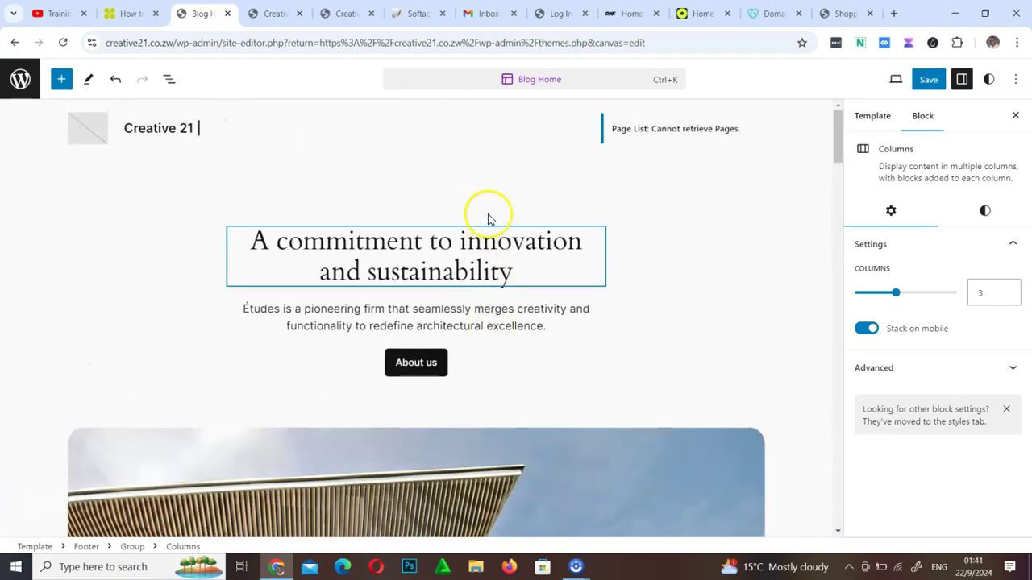
Delete the 'A commitment to innovation' hero heading
{"action": "left_click", "coordinate": [478, 266]}
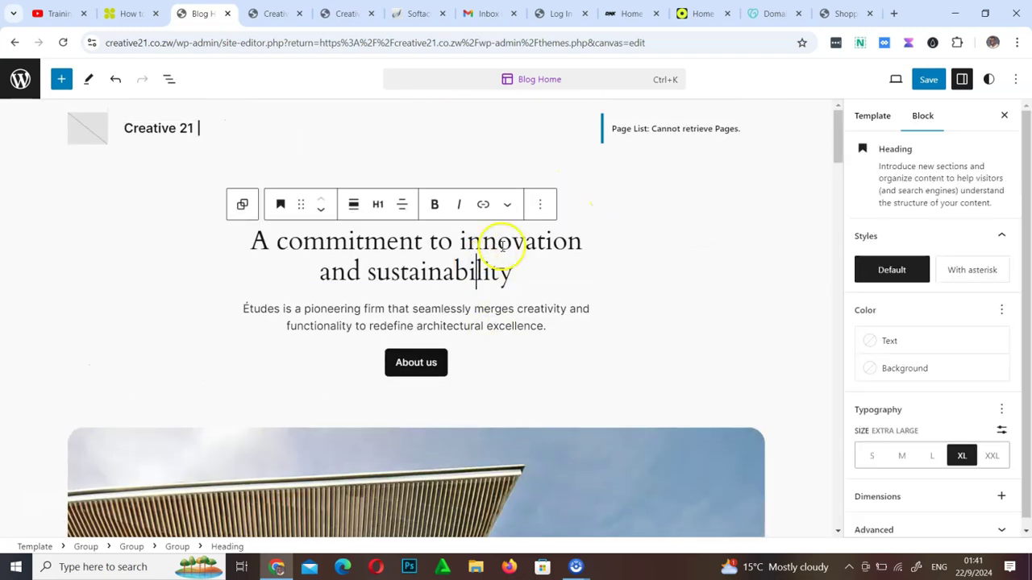
{"action": "left_click", "coordinate": [540, 204]}
{"action": "scroll", "coordinate": [580, 484], "scroll_direction": "down", "scroll_amount": 2}
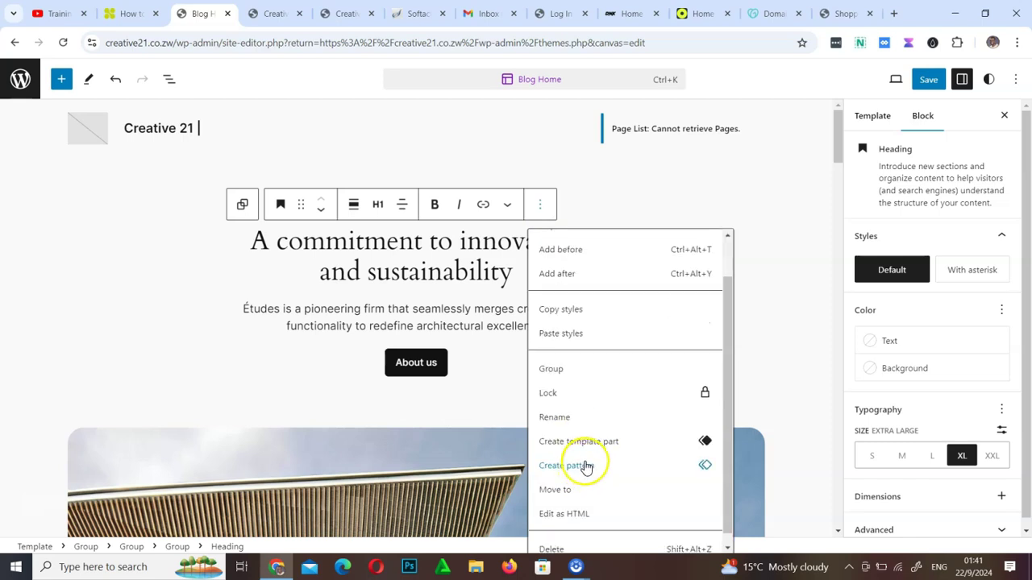
{"action": "left_click", "coordinate": [580, 539]}
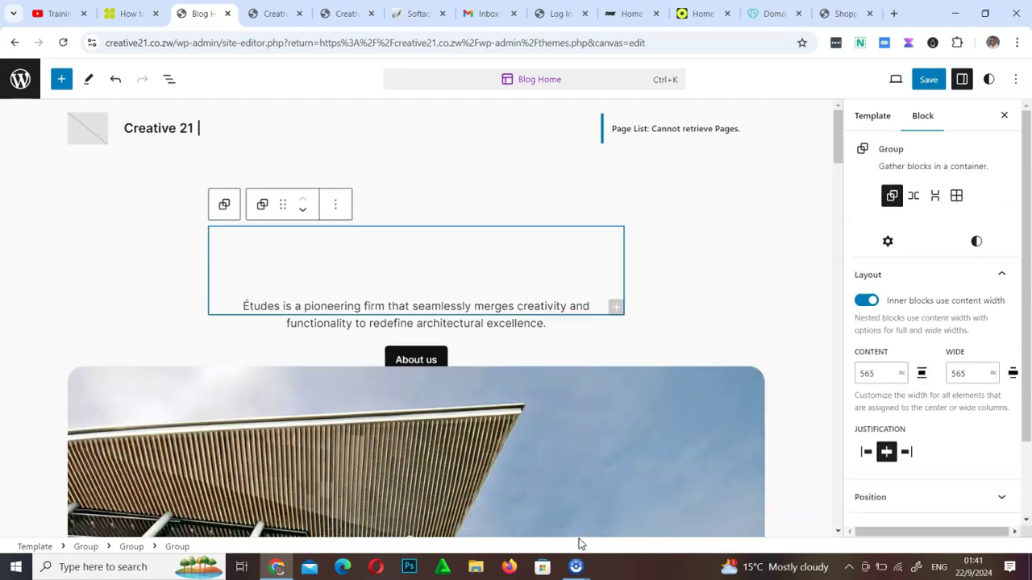
Save the template and reload the live site to check the changes
{"action": "left_click", "coordinate": [927, 81]}
{"action": "left_click", "coordinate": [892, 81]}
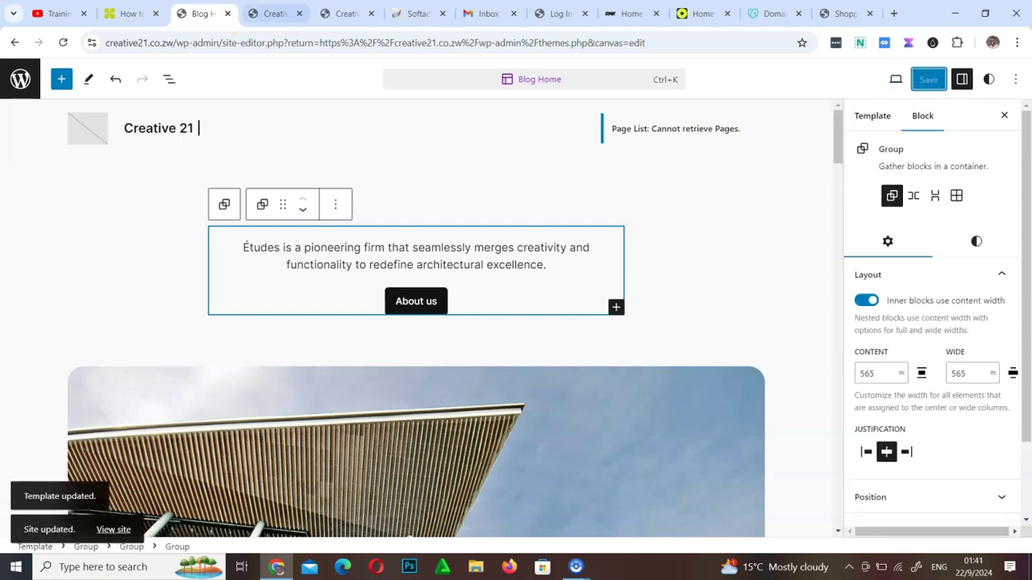
{"action": "left_click", "coordinate": [273, 13]}
{"action": "left_click", "coordinate": [68, 44]}
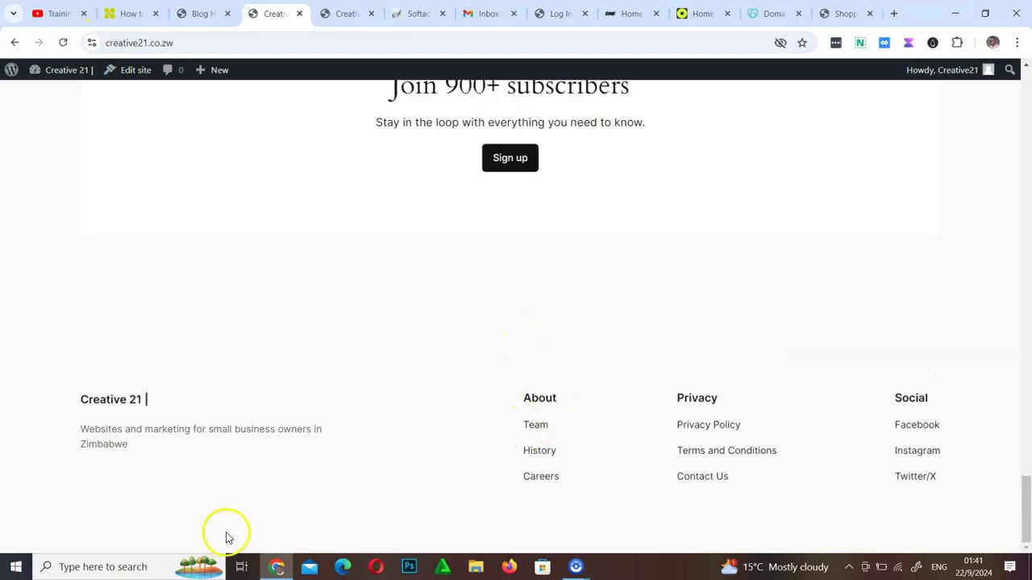
{"action": "key", "text": "Home"}
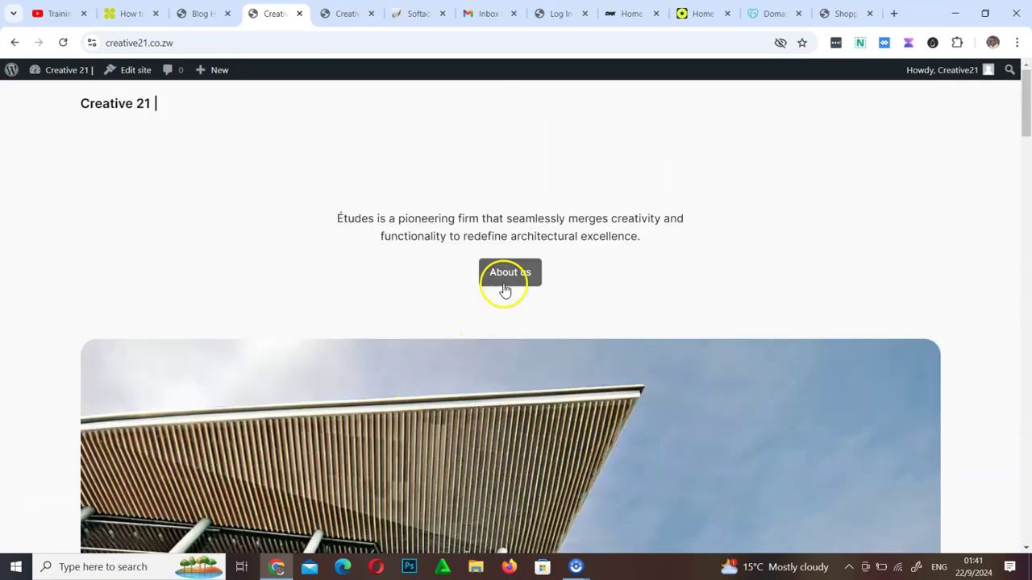
{"action": "left_click", "coordinate": [202, 12]}
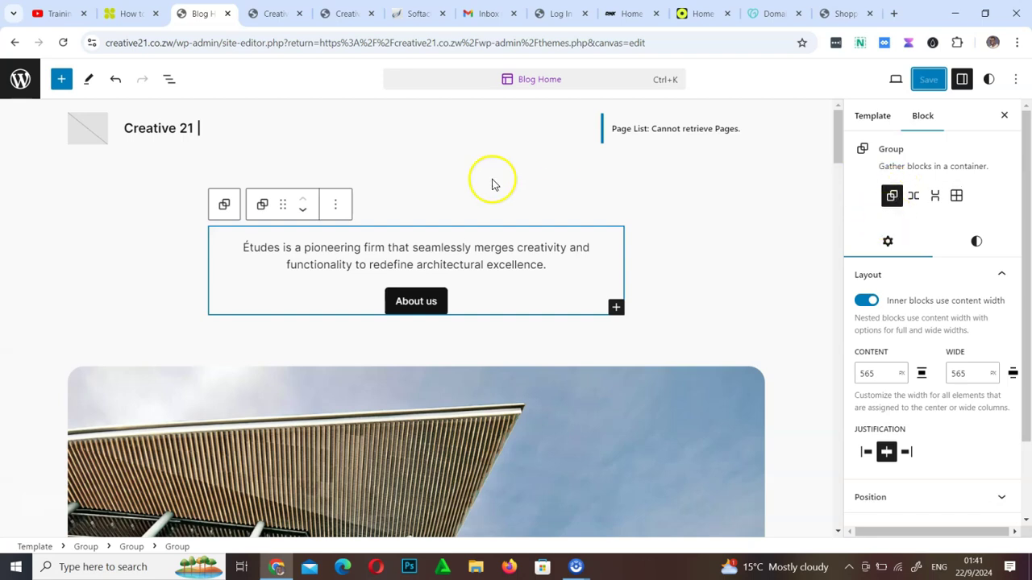
Exit the site editor back to the WordPress Dashboard
{"action": "left_click", "coordinate": [19, 80]}
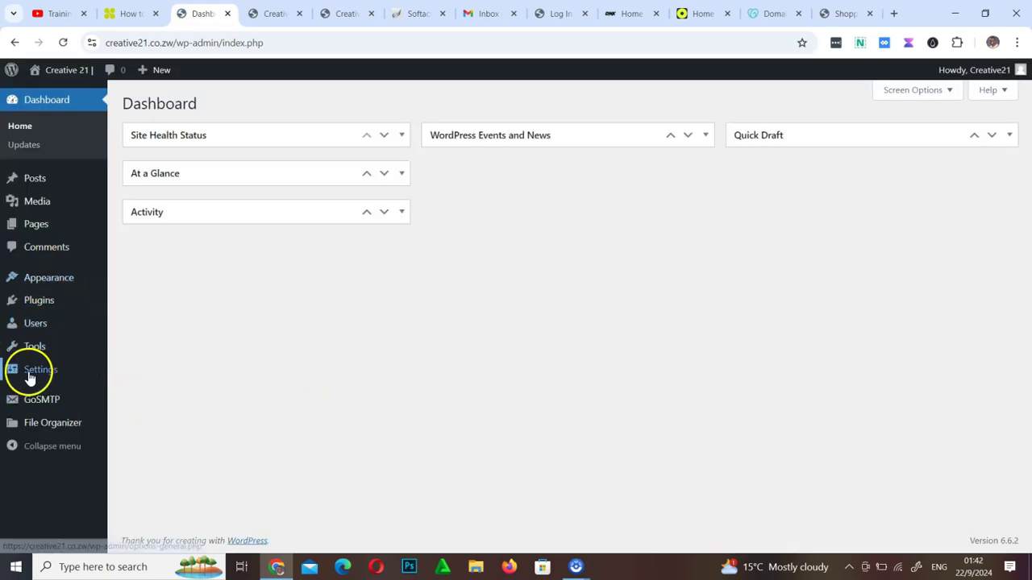
{"action": "mouse_move", "coordinate": [76, 376]}
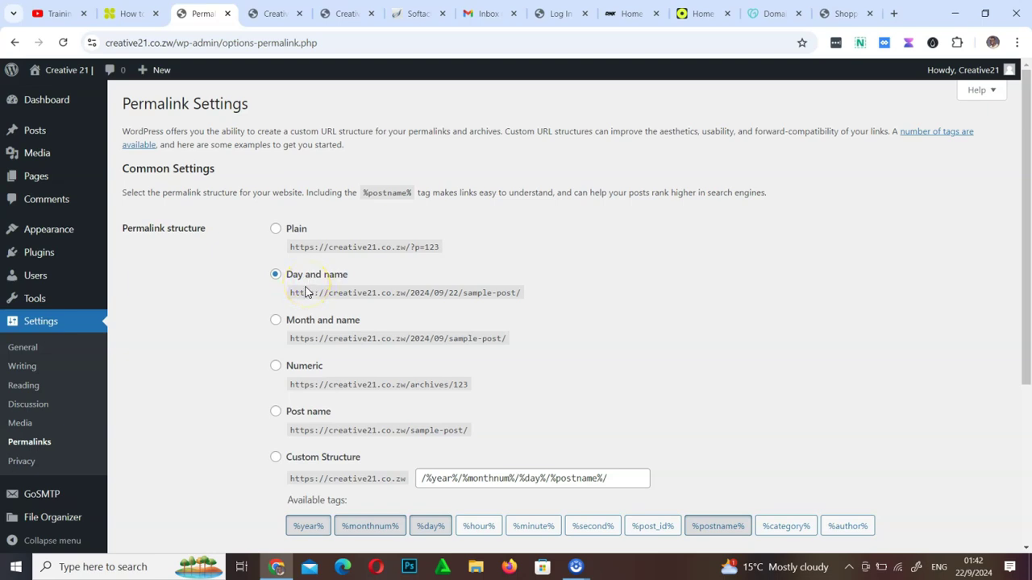
Switch the permalink structure to Post name (/%postname%/) and save it
{"action": "left_click_drag", "start_coordinate": [413, 294], "coordinate": [518, 293]}
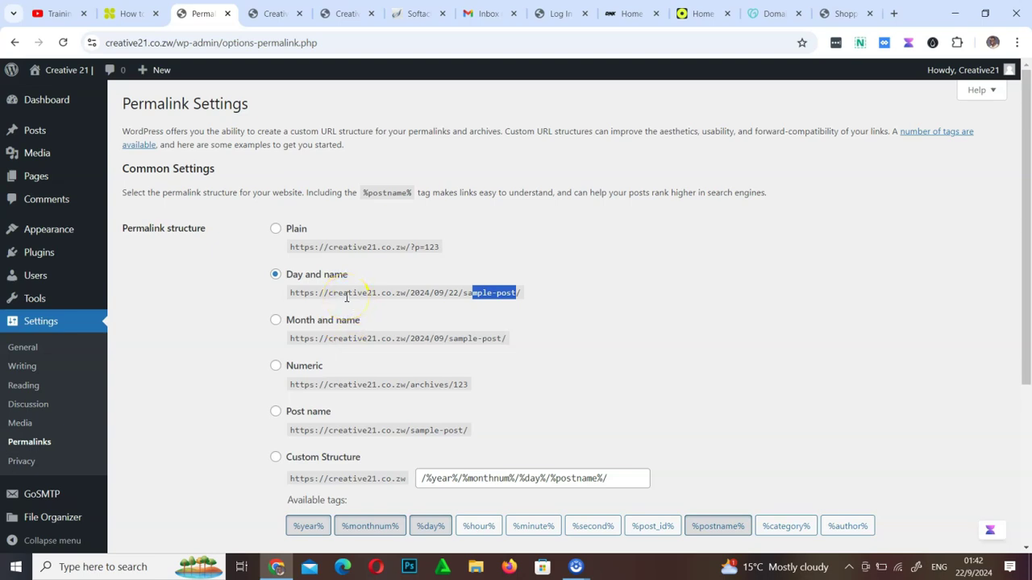
{"action": "left_click", "coordinate": [275, 412]}
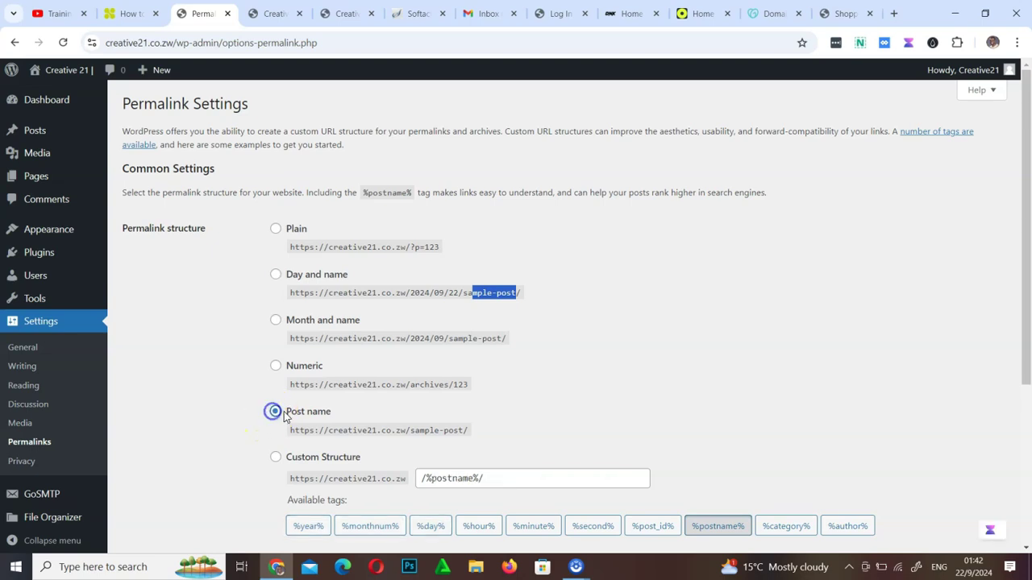
{"action": "scroll", "coordinate": [451, 441], "scroll_direction": "down", "scroll_amount": 5}
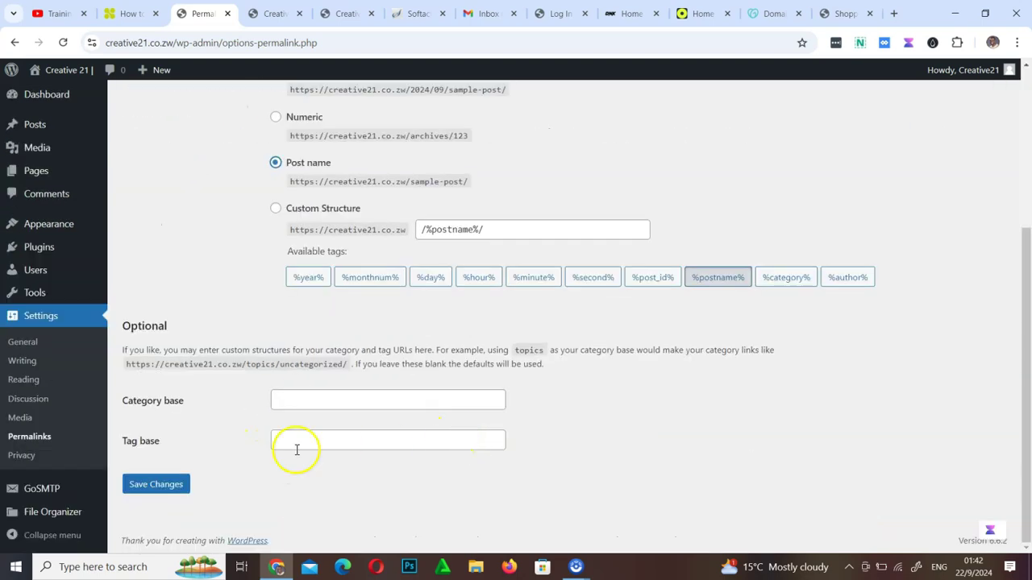
{"action": "left_click", "coordinate": [155, 485]}
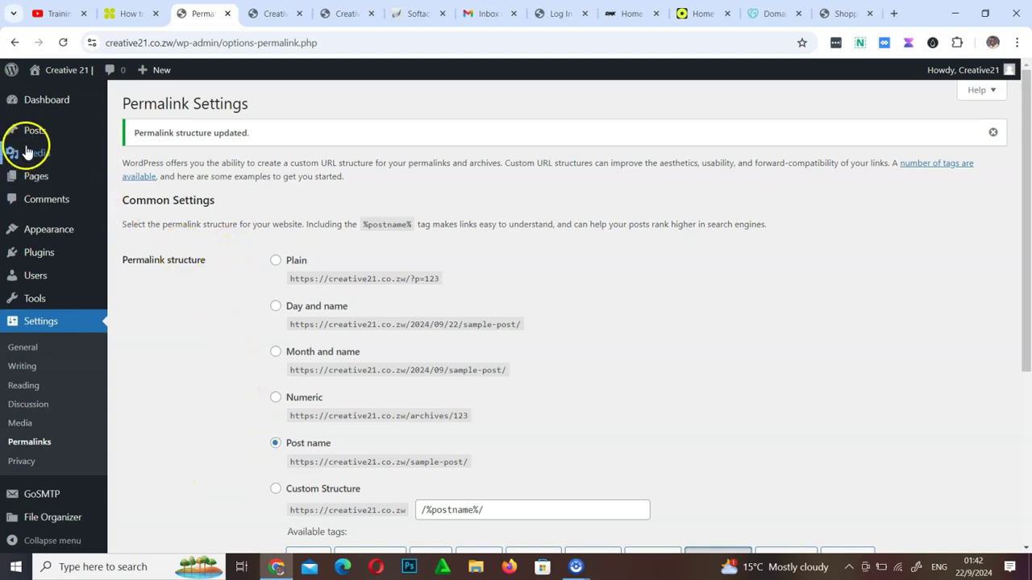
{"action": "mouse_move", "coordinate": [46, 139]}
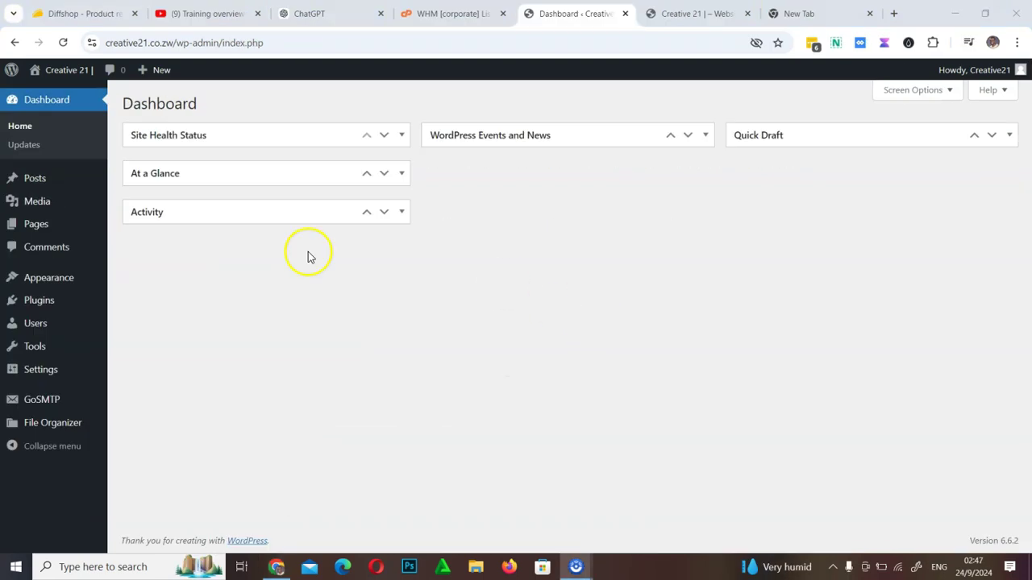
Open Appearance > Themes to see the three installed themes
{"action": "mouse_move", "coordinate": [43, 282]}
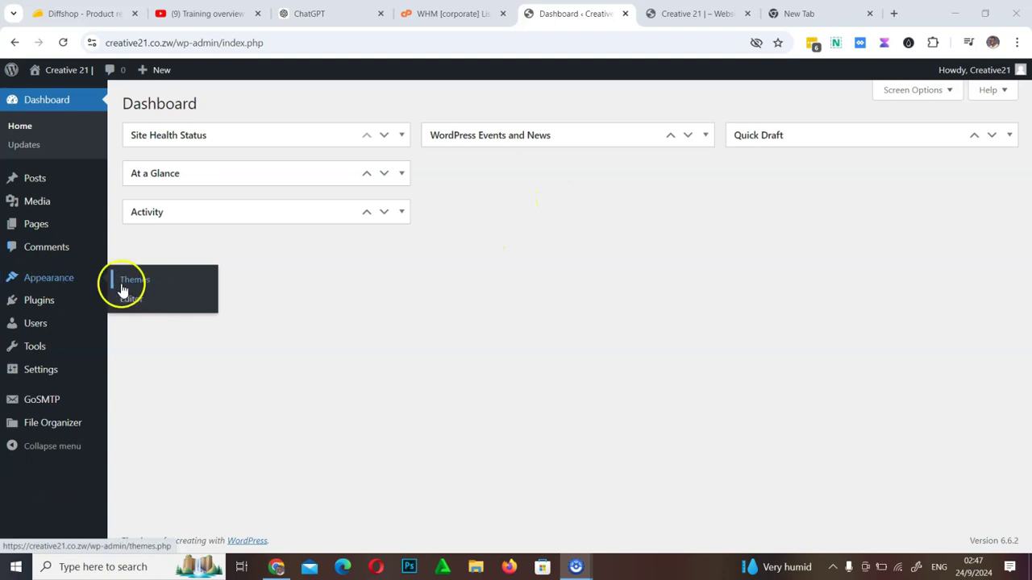
{"action": "left_click", "coordinate": [137, 283]}
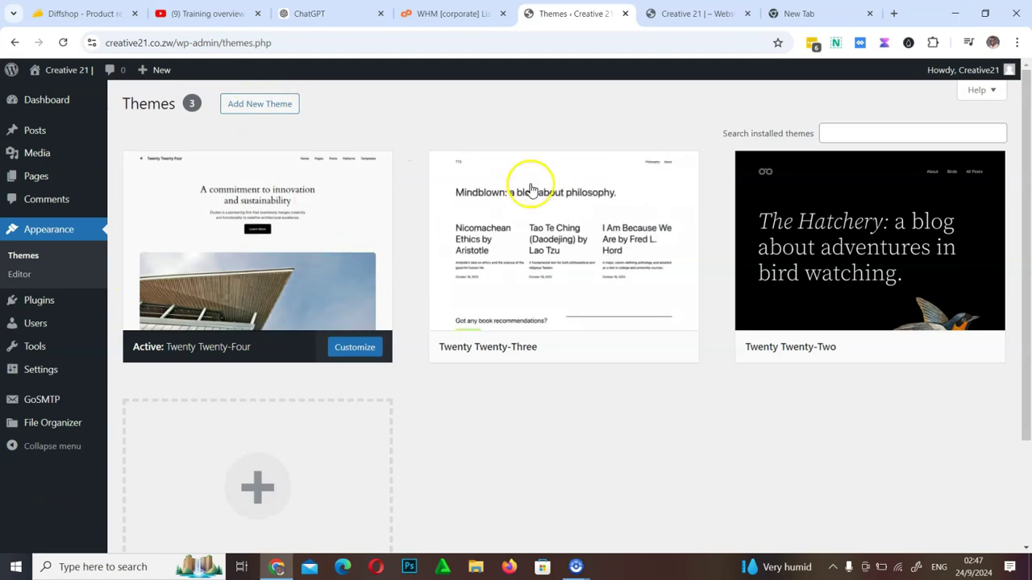
{"action": "mouse_move", "coordinate": [853, 229]}
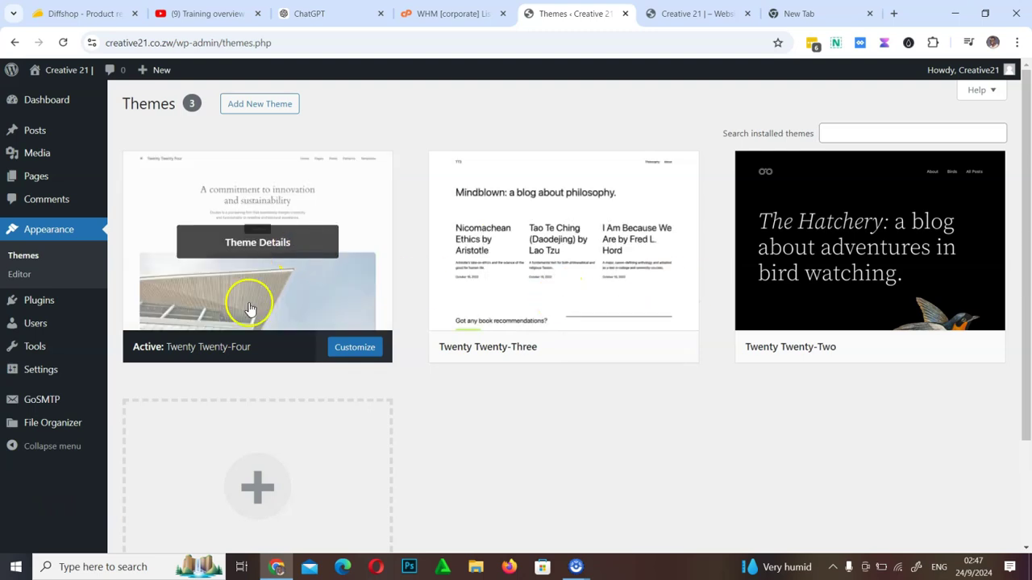
Check the live site, then activate the Twenty Twenty-Two theme
{"action": "left_click", "coordinate": [710, 11]}
{"action": "scroll", "coordinate": [497, 219], "scroll_direction": "up", "scroll_amount": 20}
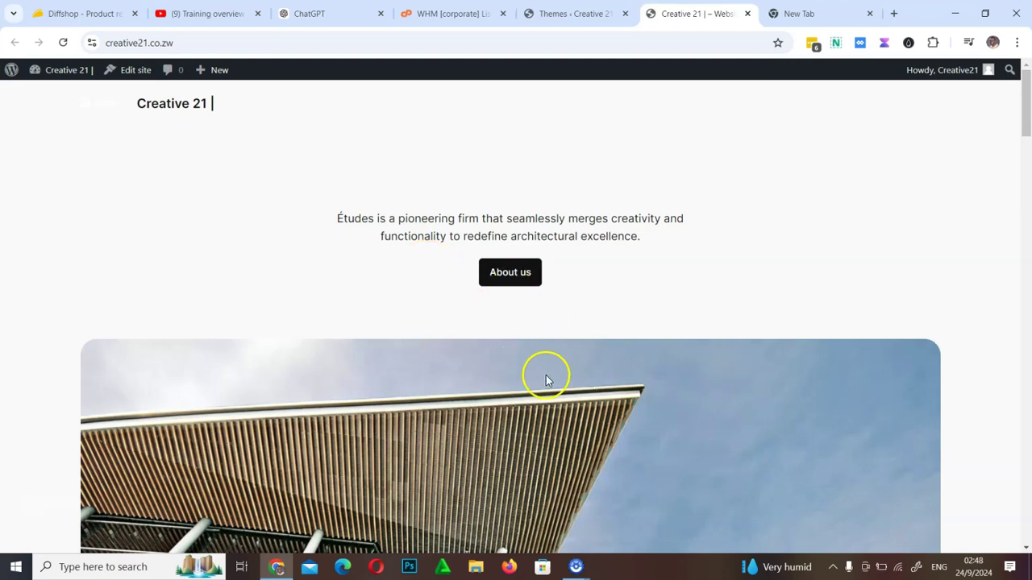
{"action": "scroll", "coordinate": [544, 375], "scroll_direction": "down", "scroll_amount": 20}
{"action": "left_click", "coordinate": [582, 14]}
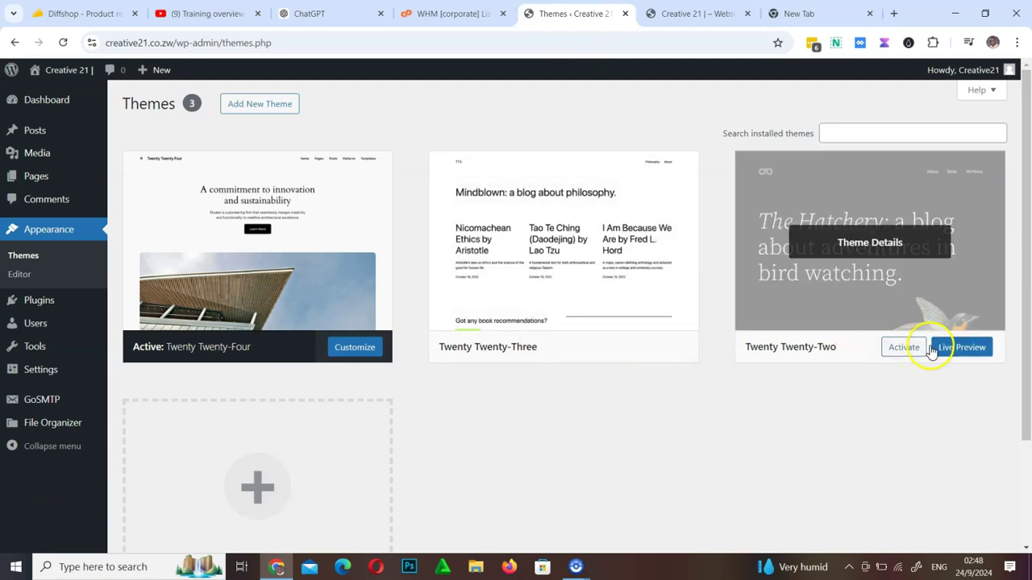
{"action": "left_click", "coordinate": [905, 350]}
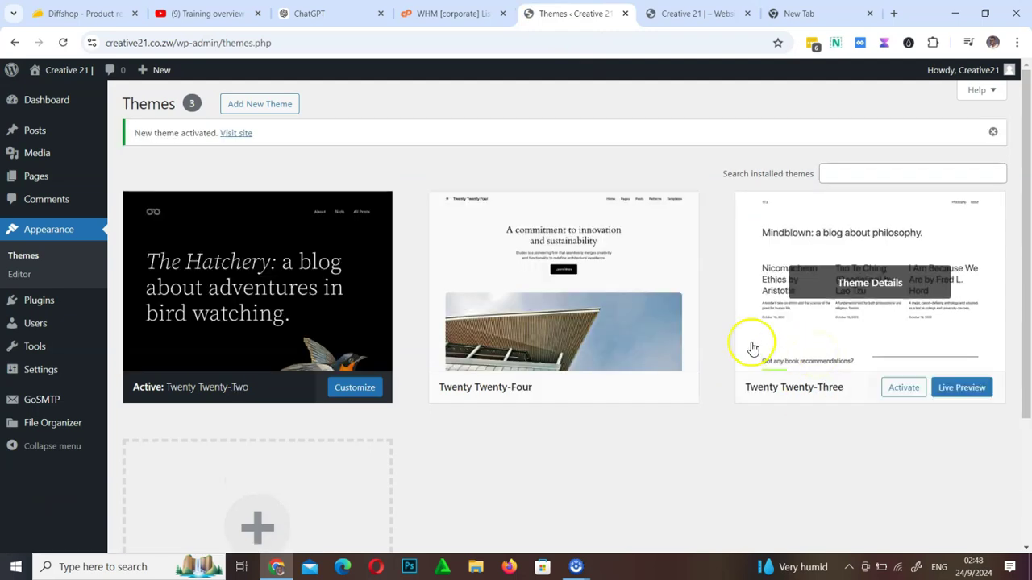
Preview the live site in Twenty Twenty-Two, then reactivate Twenty Twenty-Four
{"action": "left_click", "coordinate": [690, 12]}
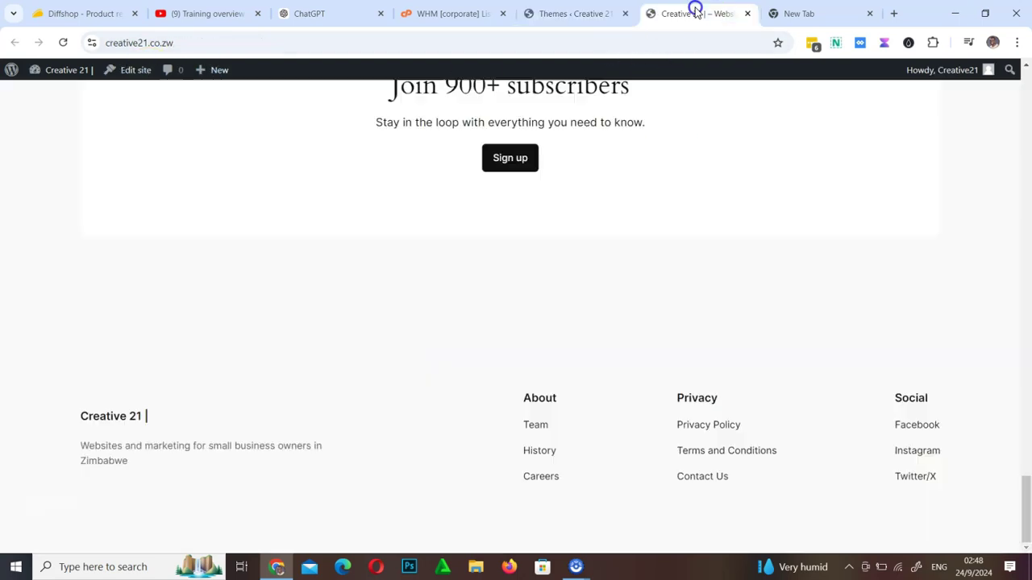
{"action": "left_click", "coordinate": [64, 45]}
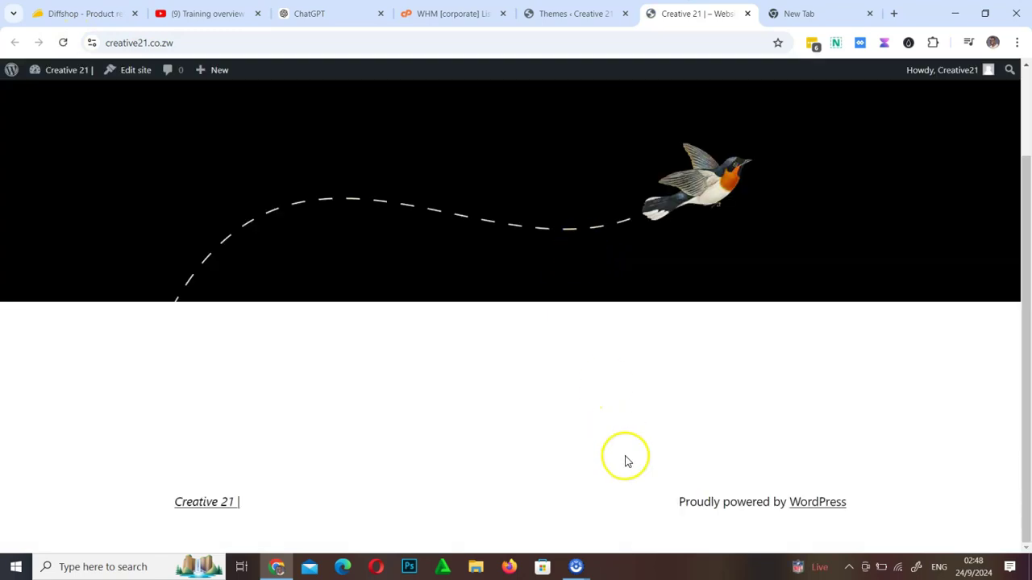
{"action": "scroll", "coordinate": [624, 458], "scroll_direction": "up", "scroll_amount": 2}
{"action": "left_click", "coordinate": [574, 13]}
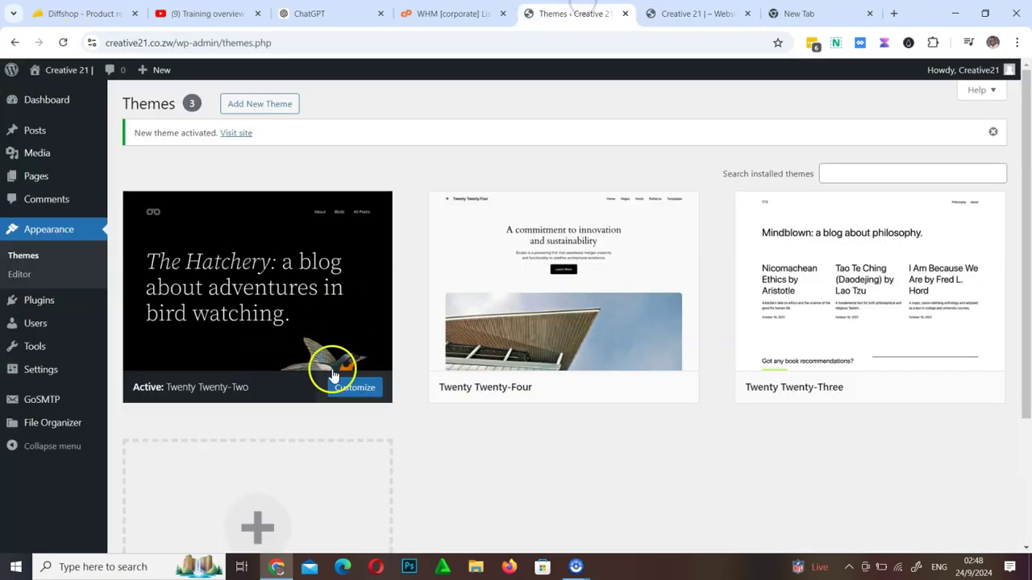
{"action": "mouse_move", "coordinate": [659, 386]}
{"action": "left_click", "coordinate": [603, 389]}
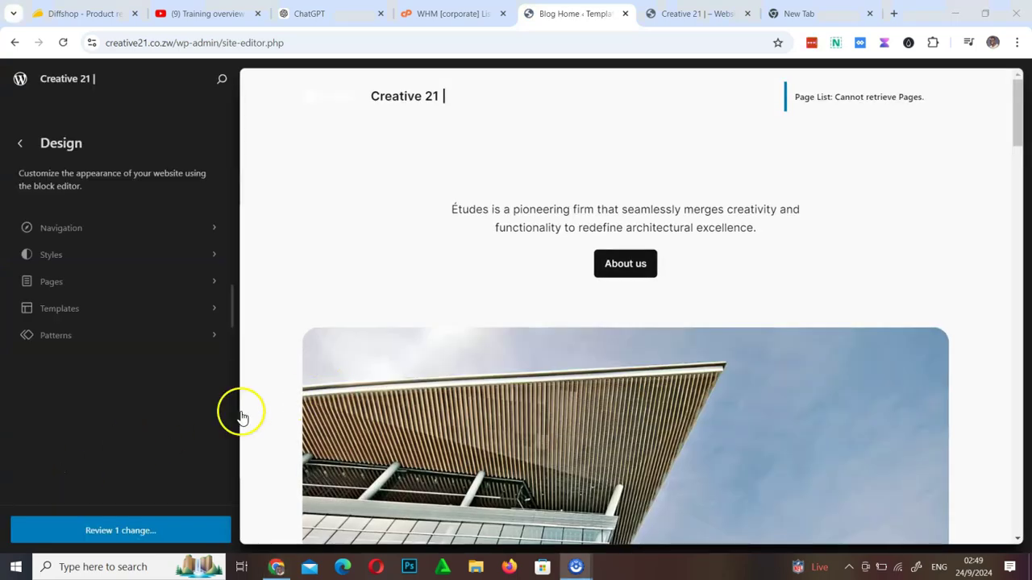
Browse the Templates list, return to Design, and open the Blog Home template for editing
{"action": "left_click", "coordinate": [77, 311]}
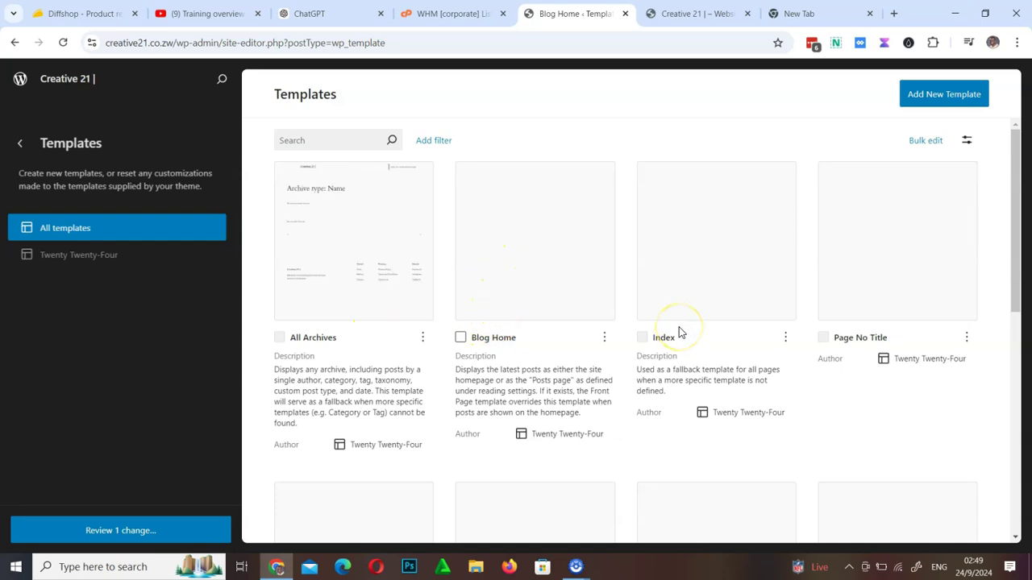
{"action": "scroll", "coordinate": [679, 332], "scroll_direction": "down", "scroll_amount": 7}
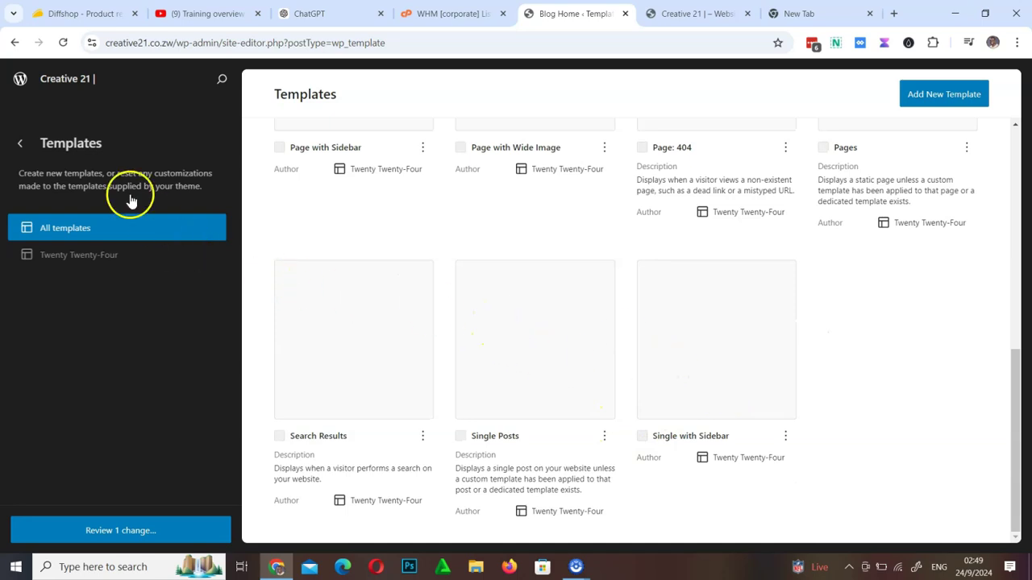
{"action": "left_click", "coordinate": [21, 144]}
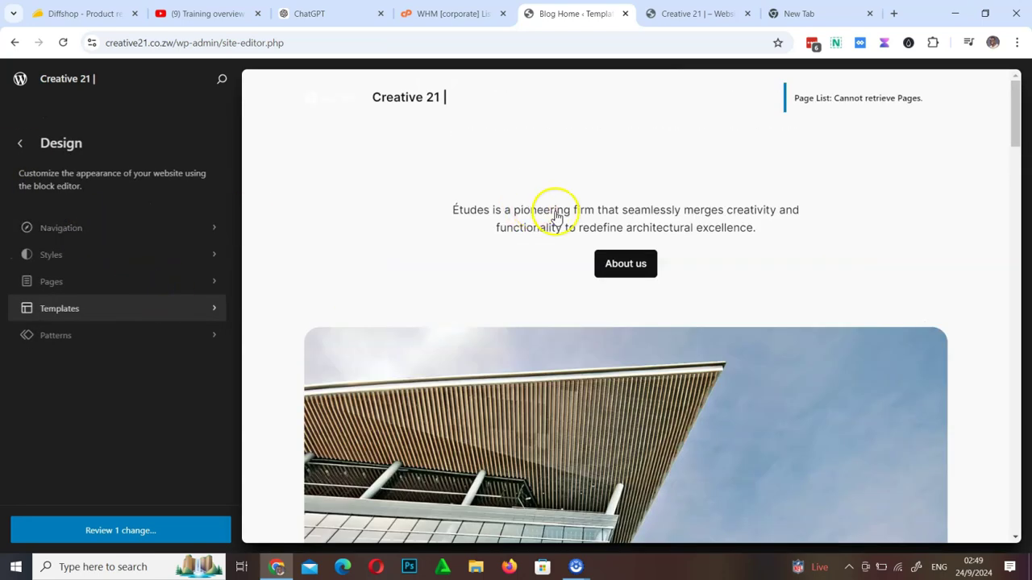
{"action": "left_click", "coordinate": [566, 234]}
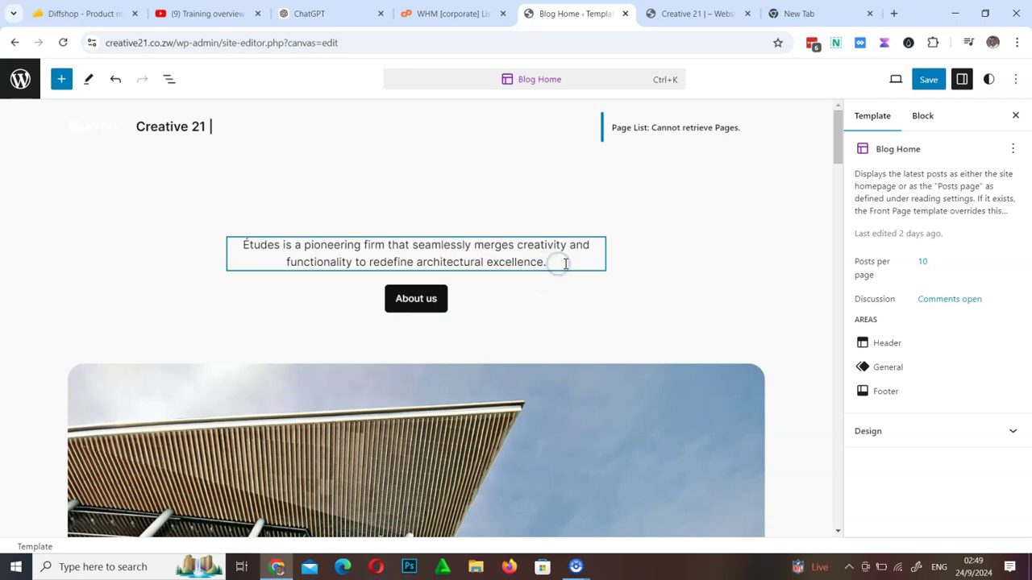
Replace the hero paragraph with 'Welcome to creative 21' and save both template and footer changes
{"action": "triple_click", "coordinate": [219, 245]}
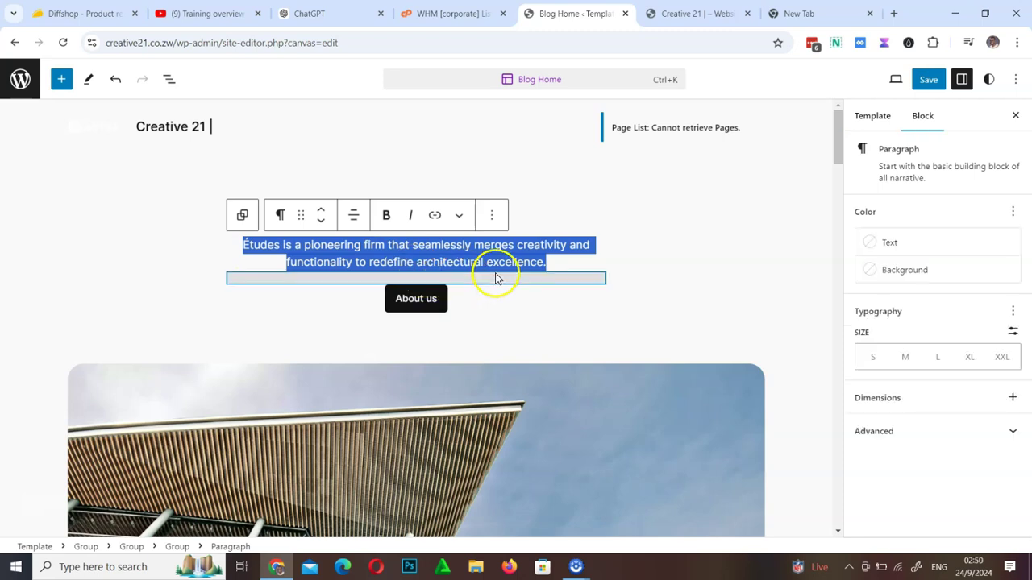
{"action": "type", "text": "T"}
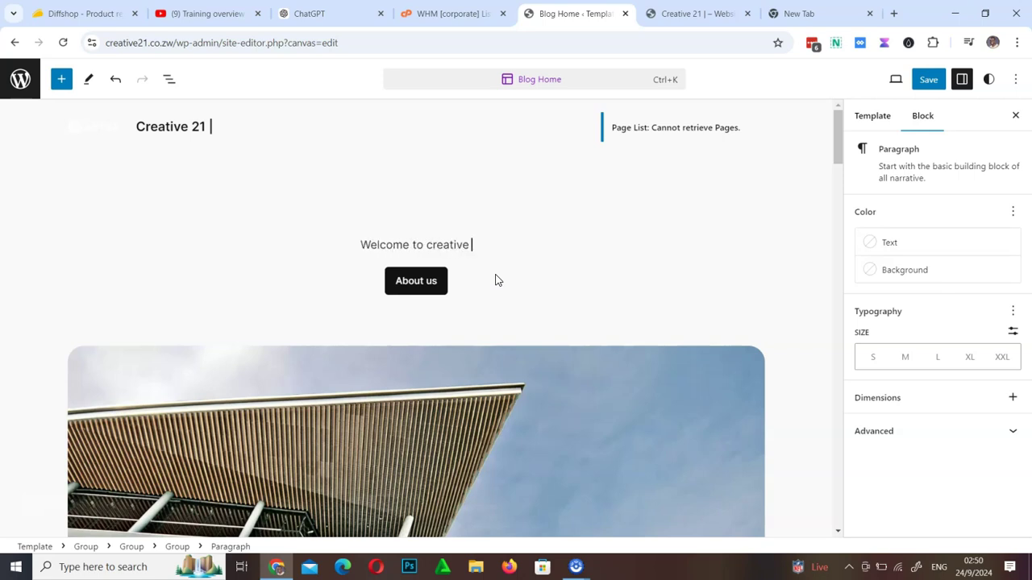
{"action": "left_click", "coordinate": [478, 245]}
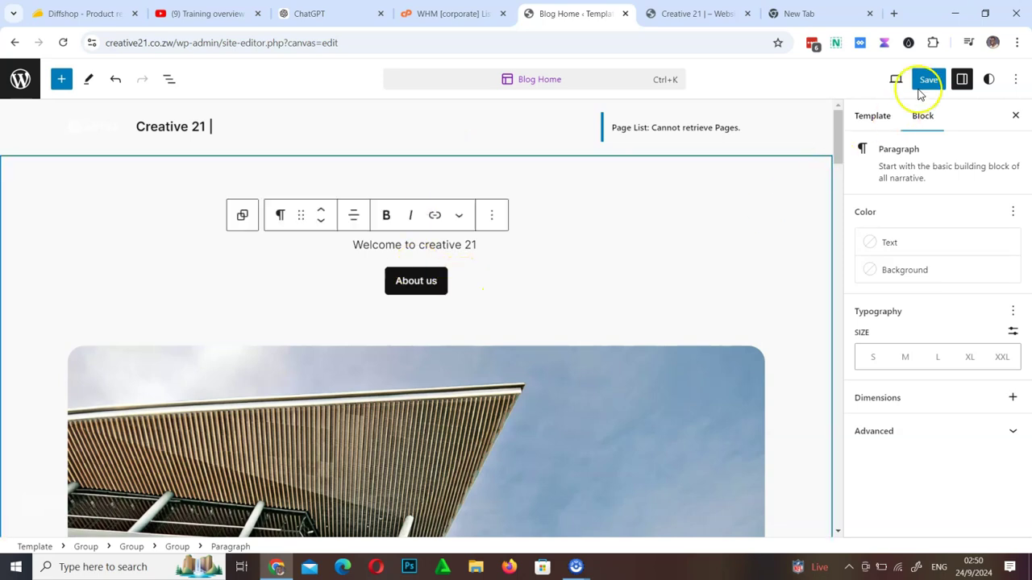
{"action": "left_click", "coordinate": [928, 81]}
{"action": "left_click", "coordinate": [914, 82]}
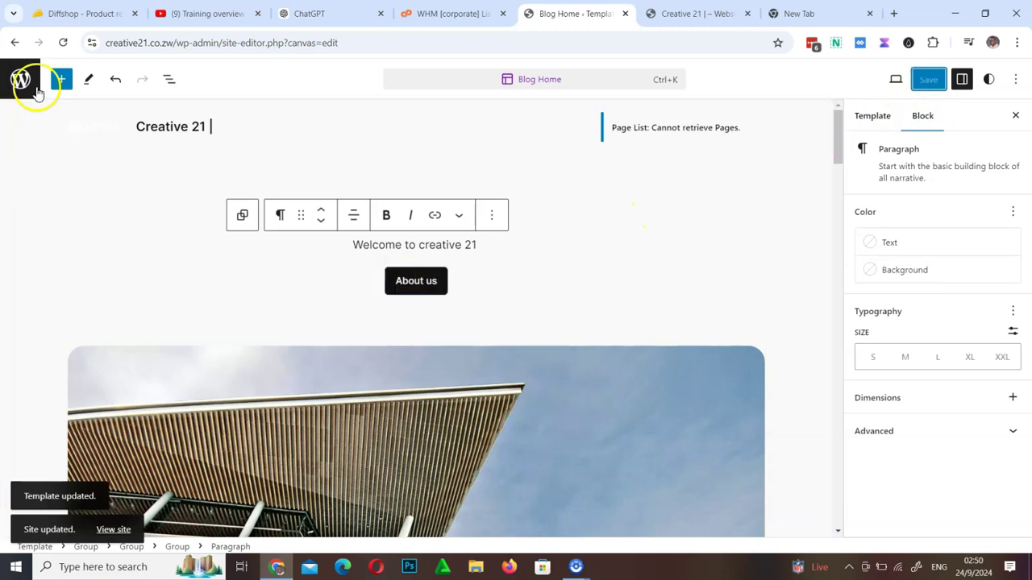
Select a footer block and look through the Privacy heading's options menu
{"action": "scroll", "coordinate": [790, 270], "scroll_direction": "down", "scroll_amount": 15}
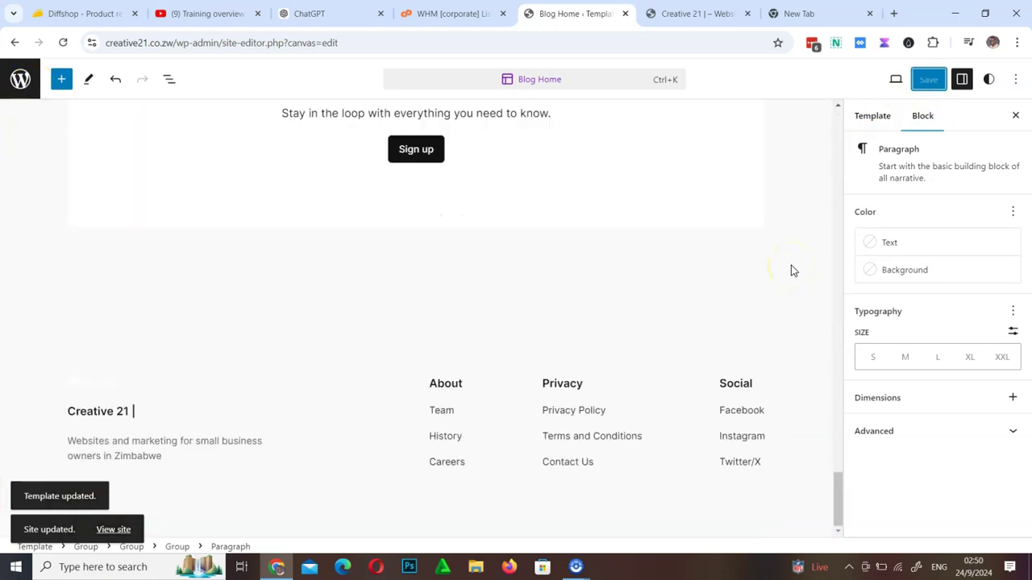
{"action": "scroll", "coordinate": [790, 270], "scroll_direction": "up", "scroll_amount": 8}
{"action": "scroll", "coordinate": [790, 270], "scroll_direction": "down", "scroll_amount": 8}
{"action": "left_click", "coordinate": [614, 341]}
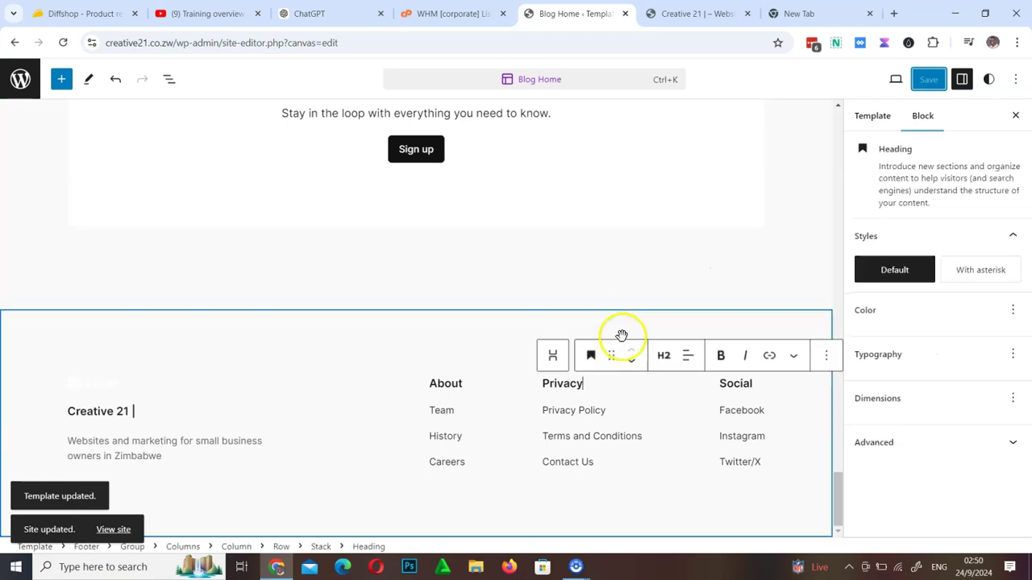
{"action": "left_click", "coordinate": [829, 359]}
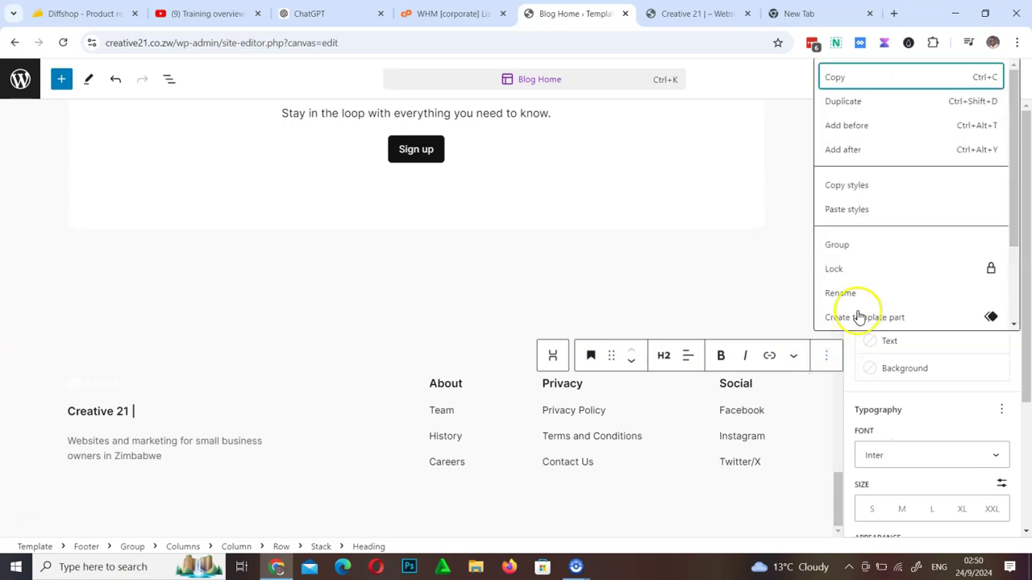
{"action": "scroll", "coordinate": [859, 317], "scroll_direction": "down", "scroll_amount": 3}
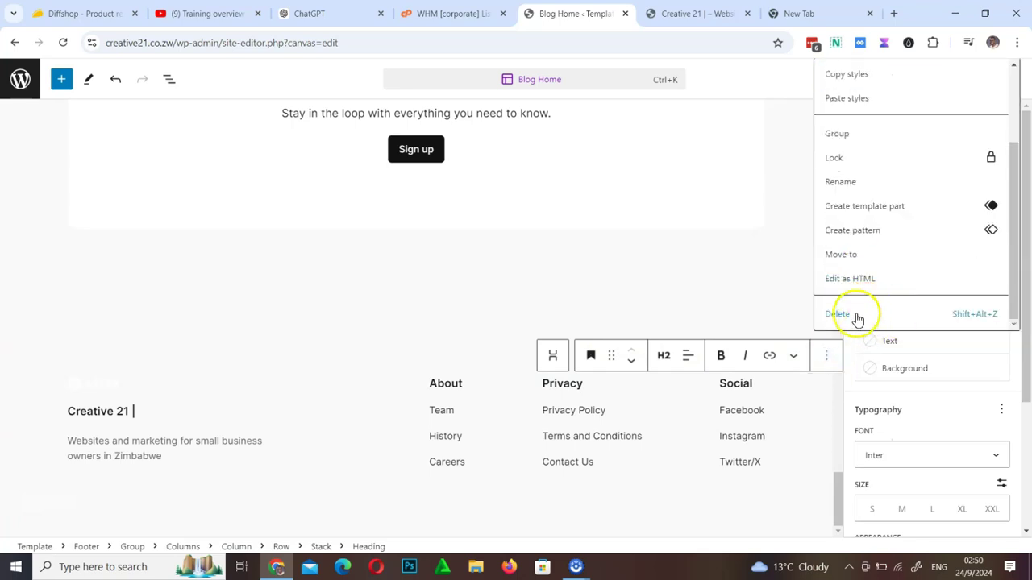
{"action": "left_click", "coordinate": [687, 295]}
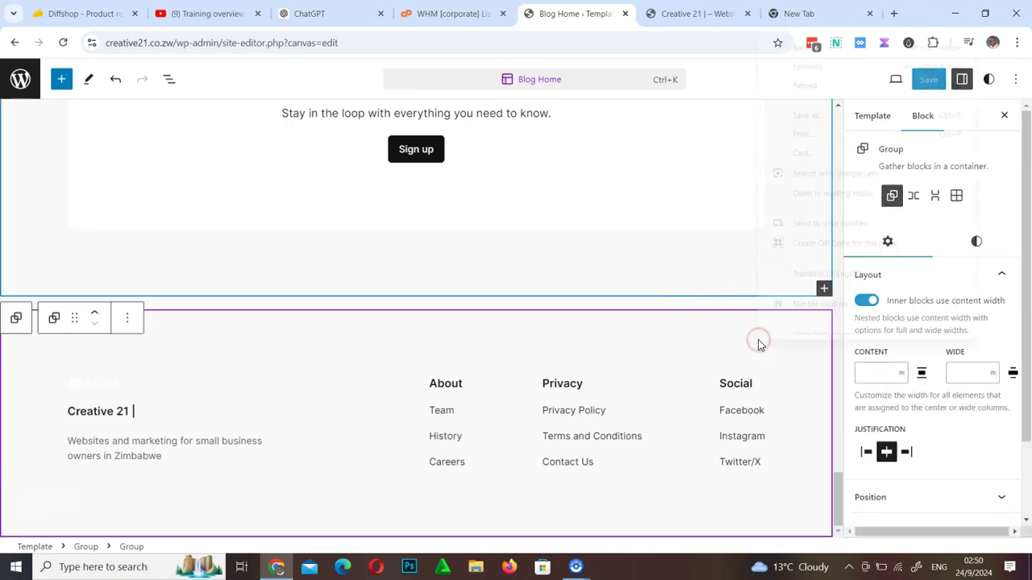
Switch the footer's Social heading to Edit as HTML, then select the Footer template part
{"action": "right_click", "coordinate": [758, 342]}
{"action": "scroll", "coordinate": [830, 267], "scroll_direction": "down", "scroll_amount": 1}
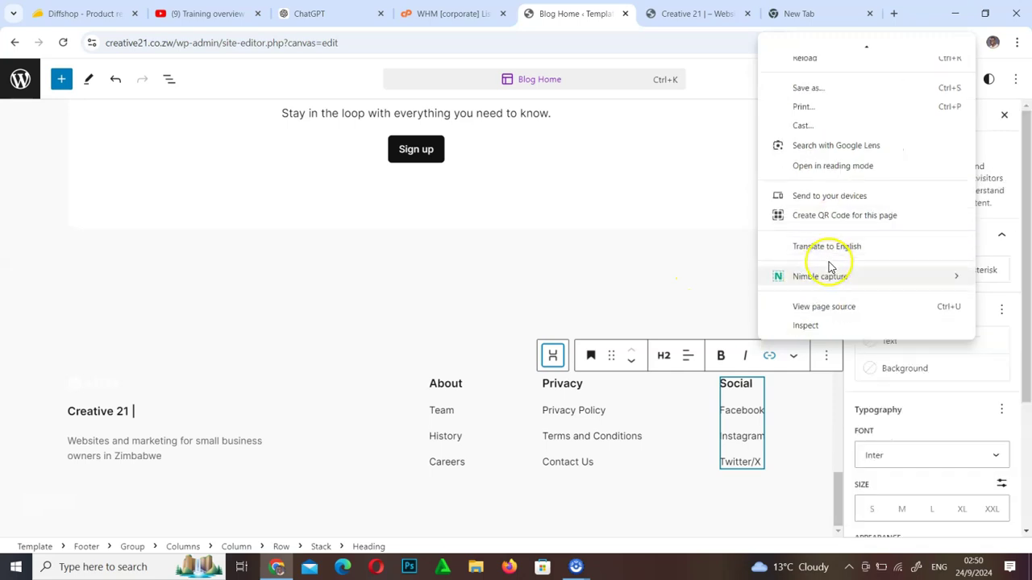
{"action": "left_click", "coordinate": [828, 357]}
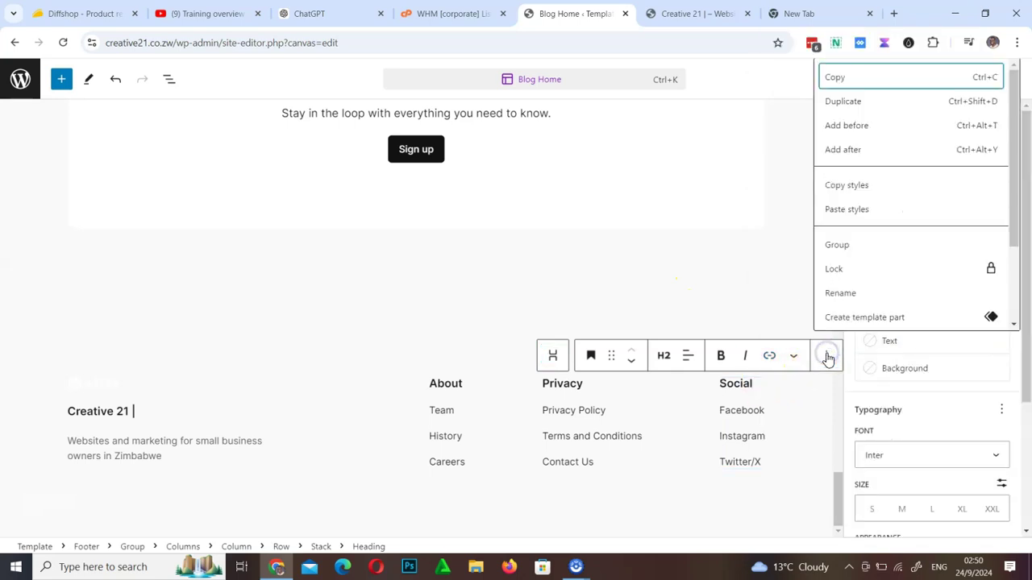
{"action": "scroll", "coordinate": [858, 306], "scroll_direction": "down", "scroll_amount": 2}
{"action": "left_click", "coordinate": [853, 282]}
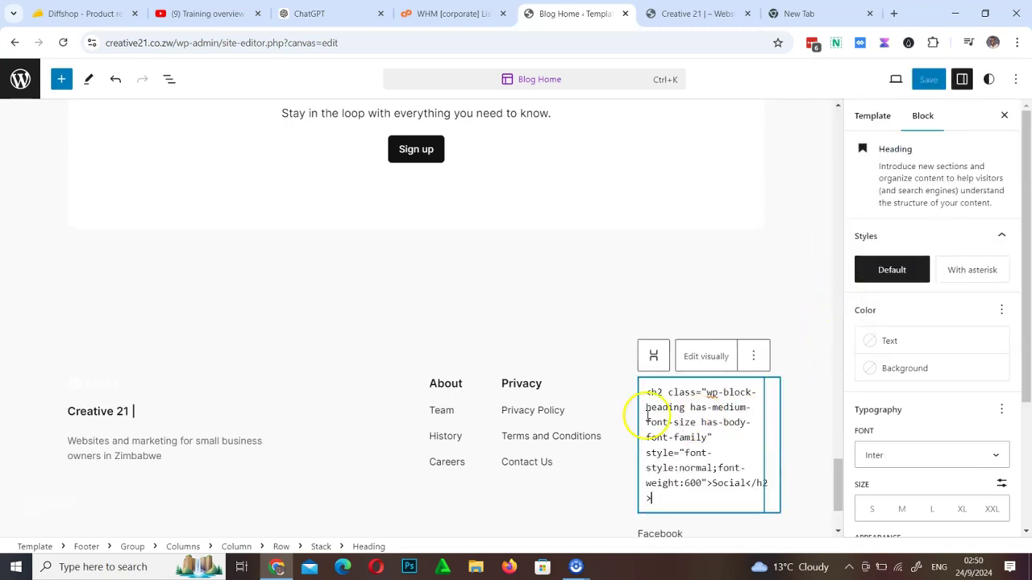
{"action": "left_click_drag", "start_coordinate": [683, 392], "coordinate": [772, 493]}
{"action": "left_click_drag", "start_coordinate": [720, 430], "coordinate": [748, 496]}
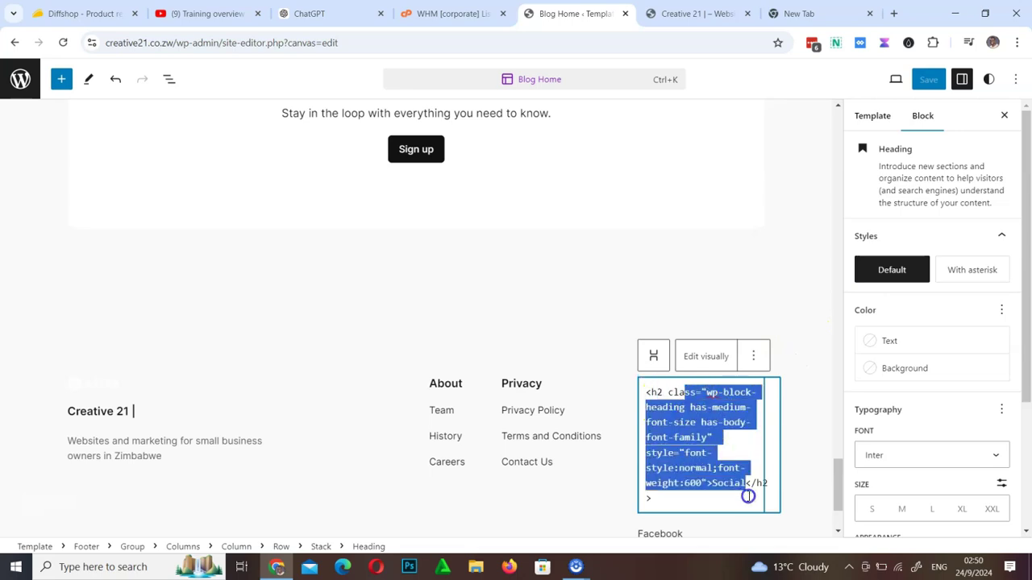
{"action": "left_click", "coordinate": [788, 285]}
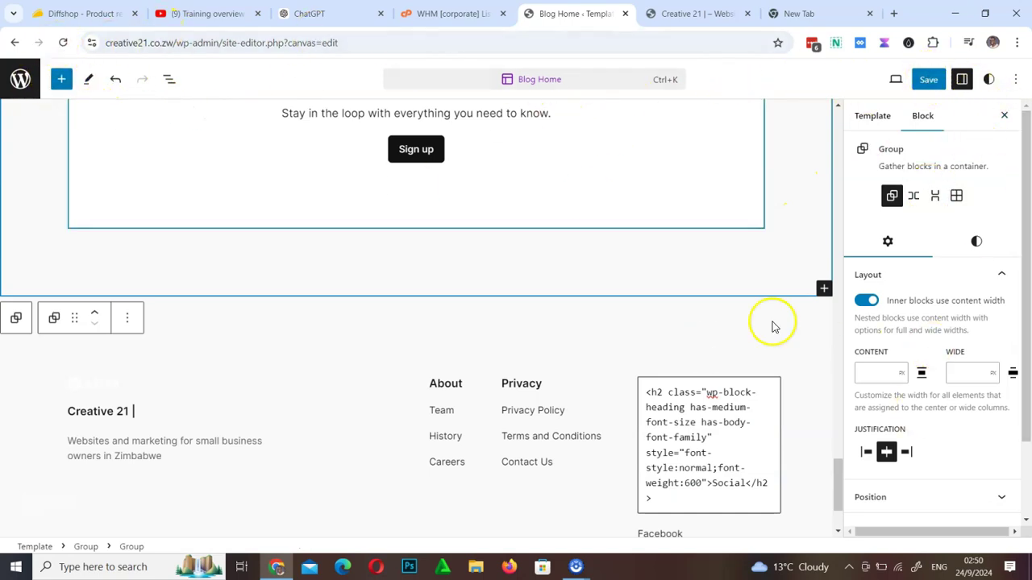
{"action": "left_click", "coordinate": [799, 402]}
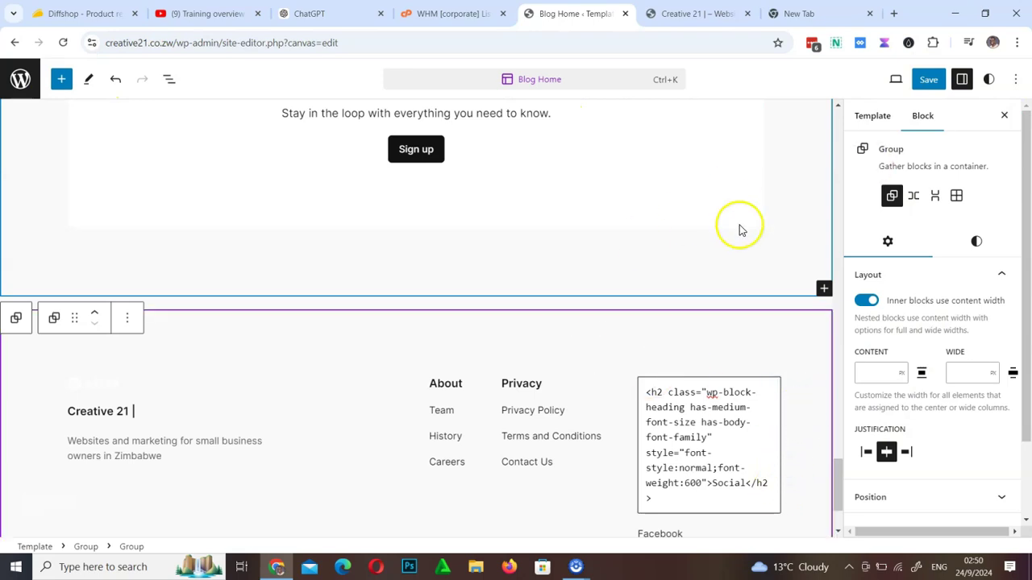
Exit the site editor to the dashboard, leaving without saving changes
{"action": "left_click", "coordinate": [22, 81]}
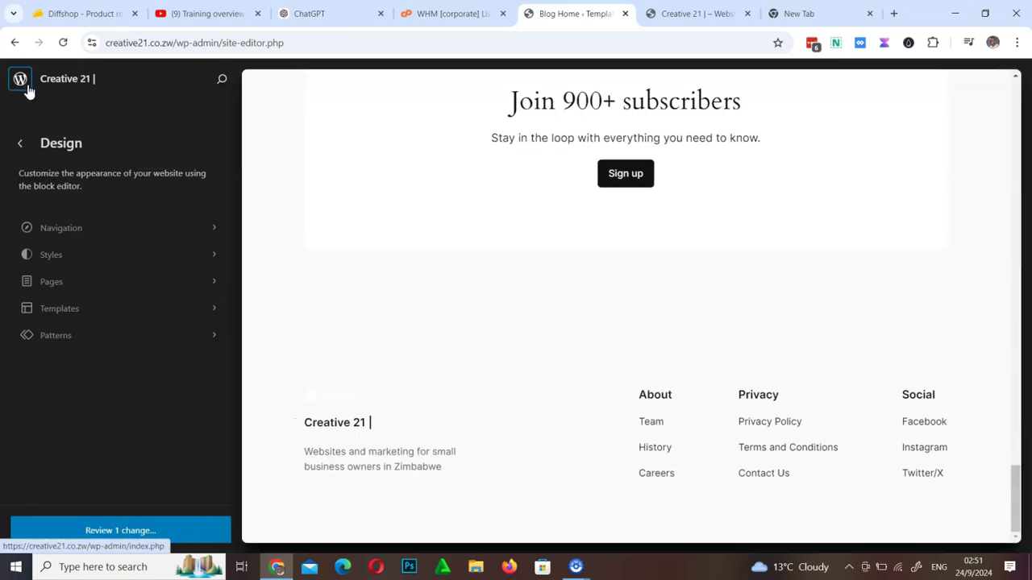
{"action": "left_click", "coordinate": [18, 84]}
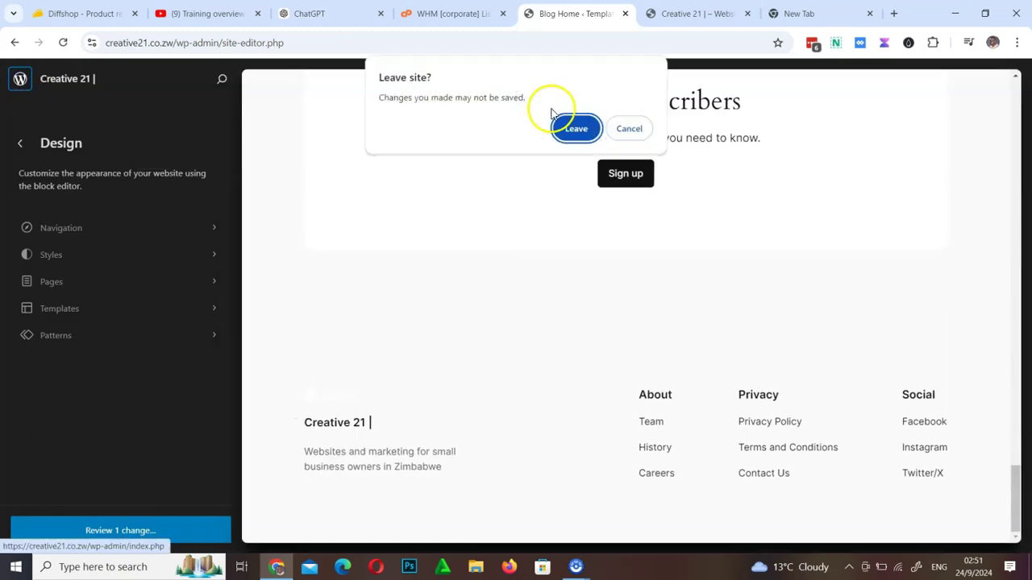
{"action": "left_click", "coordinate": [577, 128]}
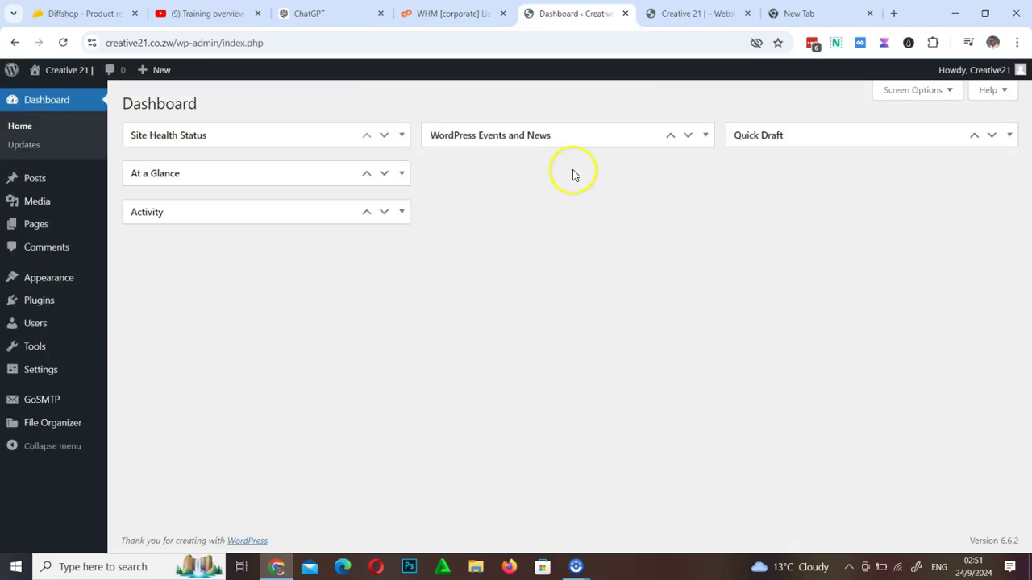
Go to Appearance > Themes and start adding a new theme
{"action": "mouse_move", "coordinate": [57, 282]}
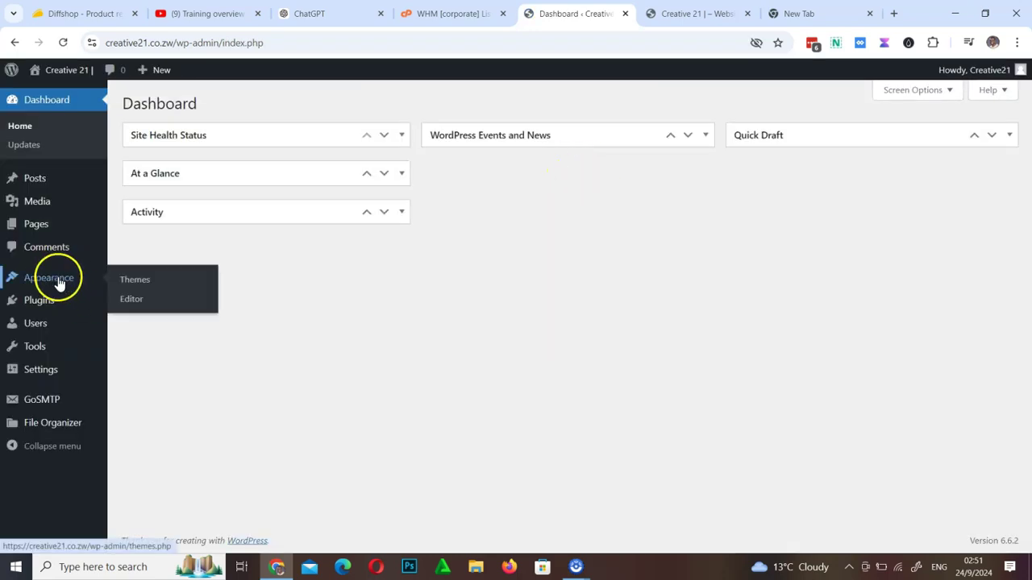
{"action": "left_click", "coordinate": [147, 282]}
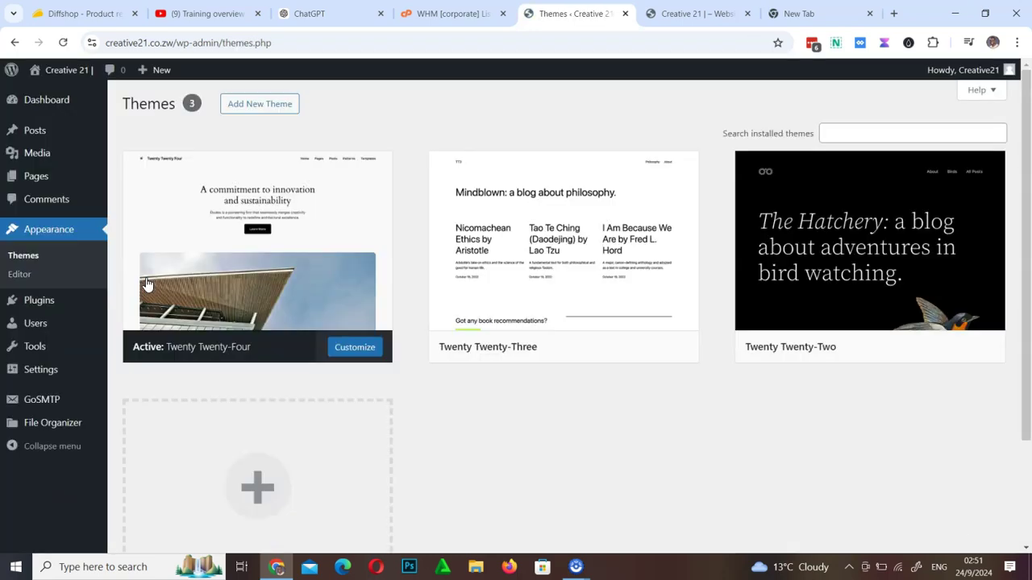
{"action": "left_click", "coordinate": [277, 113]}
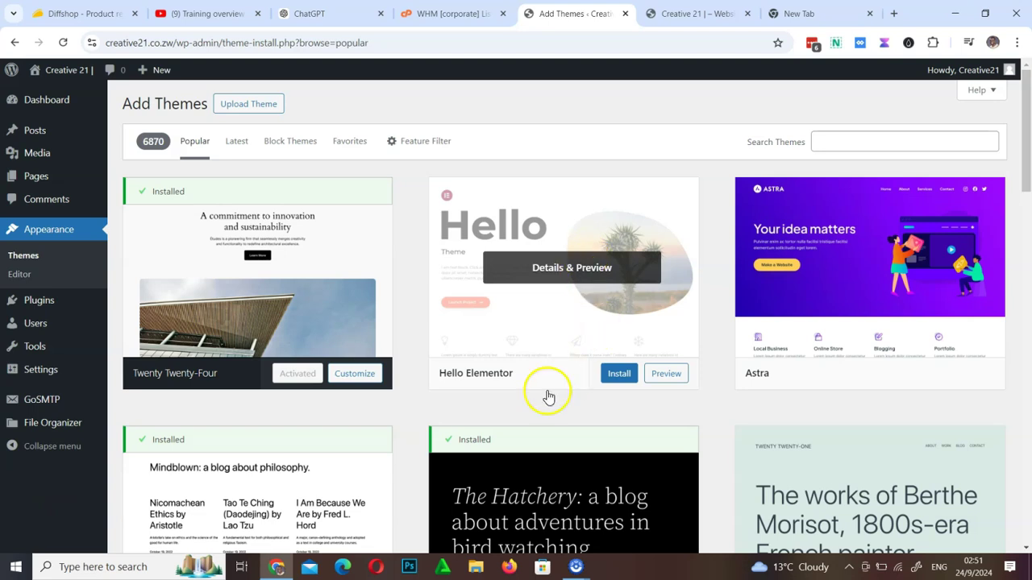
{"action": "scroll", "coordinate": [536, 400], "scroll_direction": "down", "scroll_amount": 4}
{"action": "scroll", "coordinate": [536, 400], "scroll_direction": "down", "scroll_amount": 8}
{"action": "scroll", "coordinate": [536, 401], "scroll_direction": "up", "scroll_amount": 8}
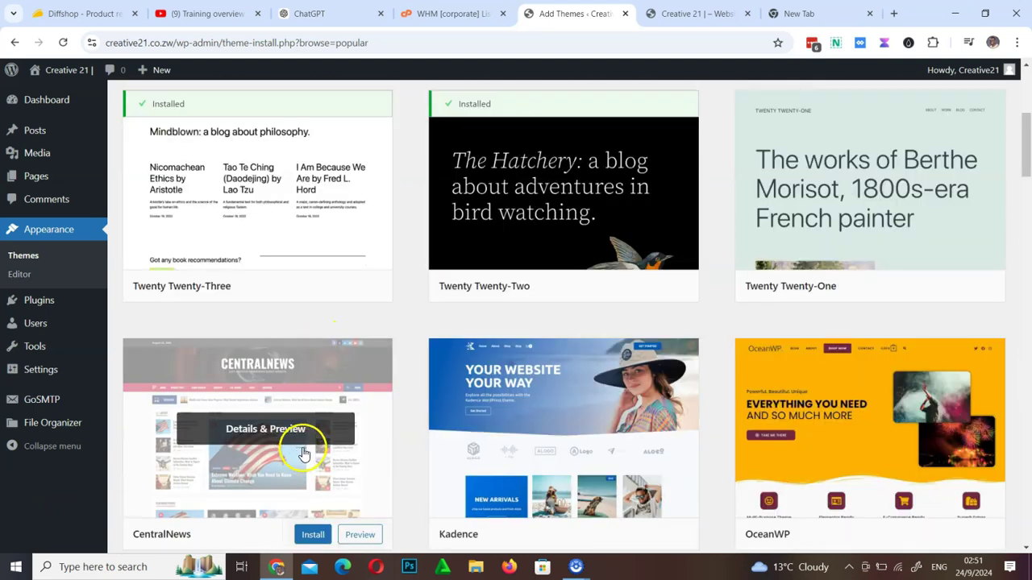
{"action": "scroll", "coordinate": [299, 444], "scroll_direction": "down", "scroll_amount": 4}
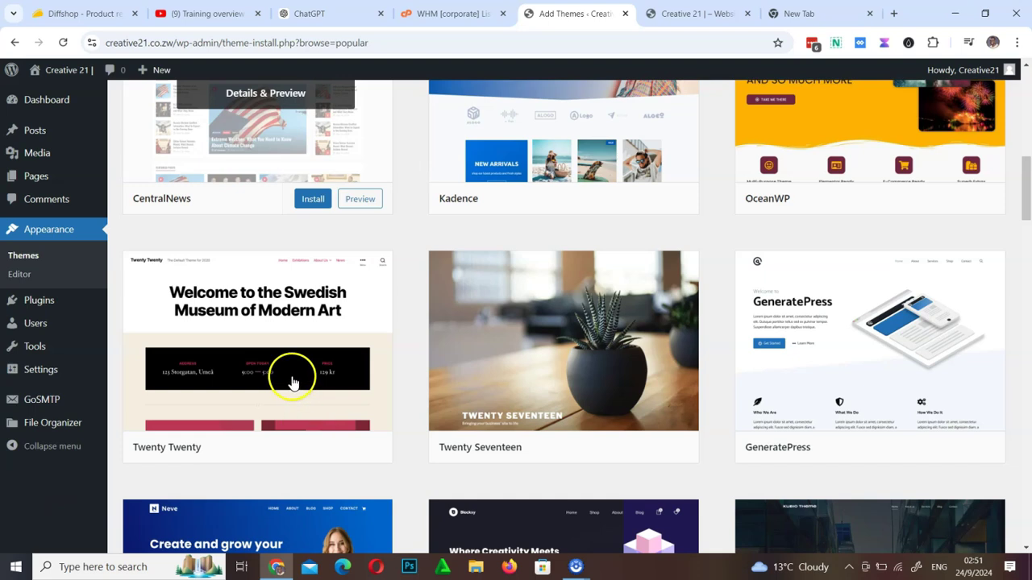
{"action": "left_click", "coordinate": [371, 204]}
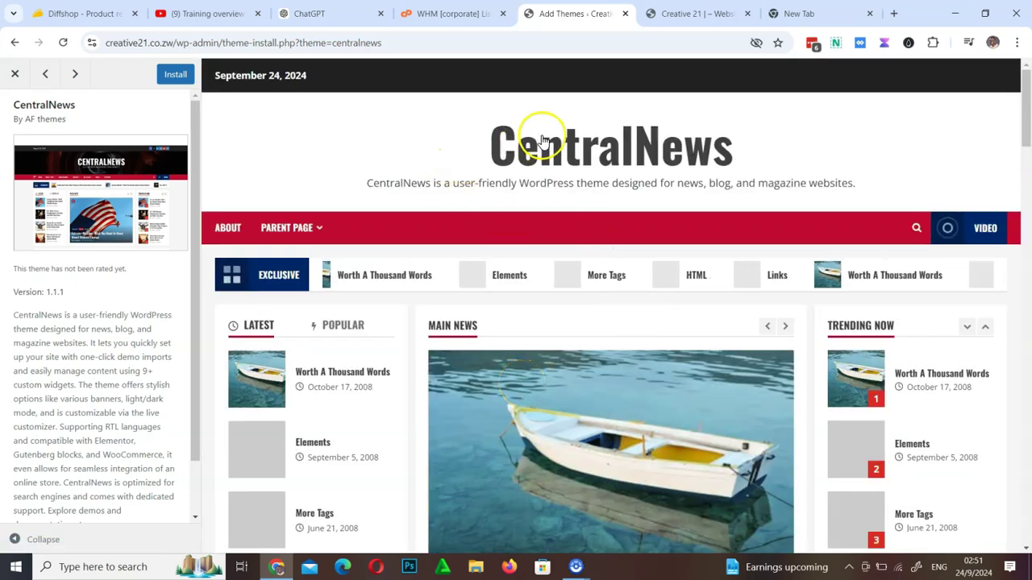
{"action": "scroll", "coordinate": [606, 426], "scroll_direction": "down", "scroll_amount": 15}
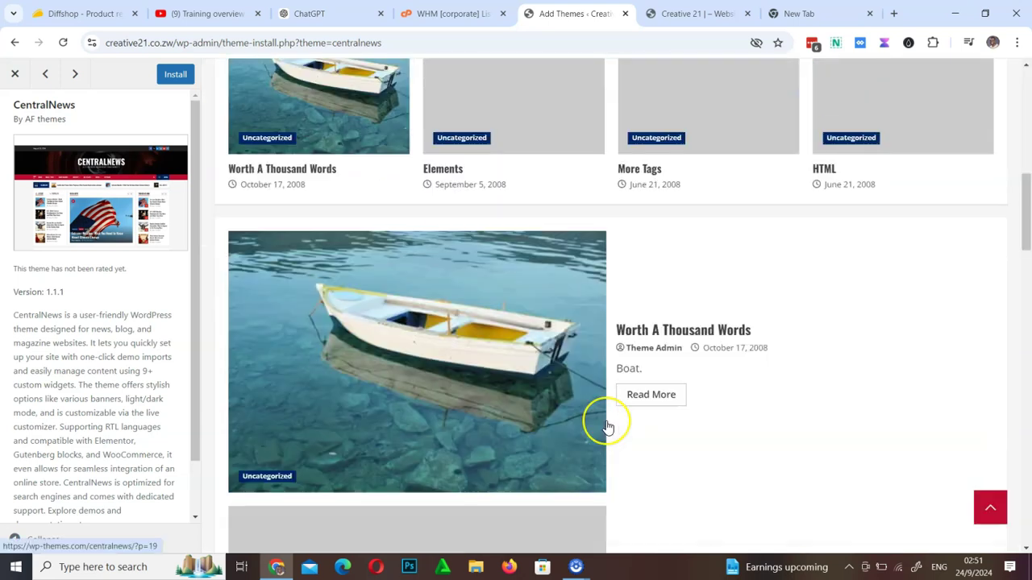
{"action": "scroll", "coordinate": [605, 425], "scroll_direction": "down", "scroll_amount": 5}
{"action": "scroll", "coordinate": [419, 269], "scroll_direction": "up", "scroll_amount": 8}
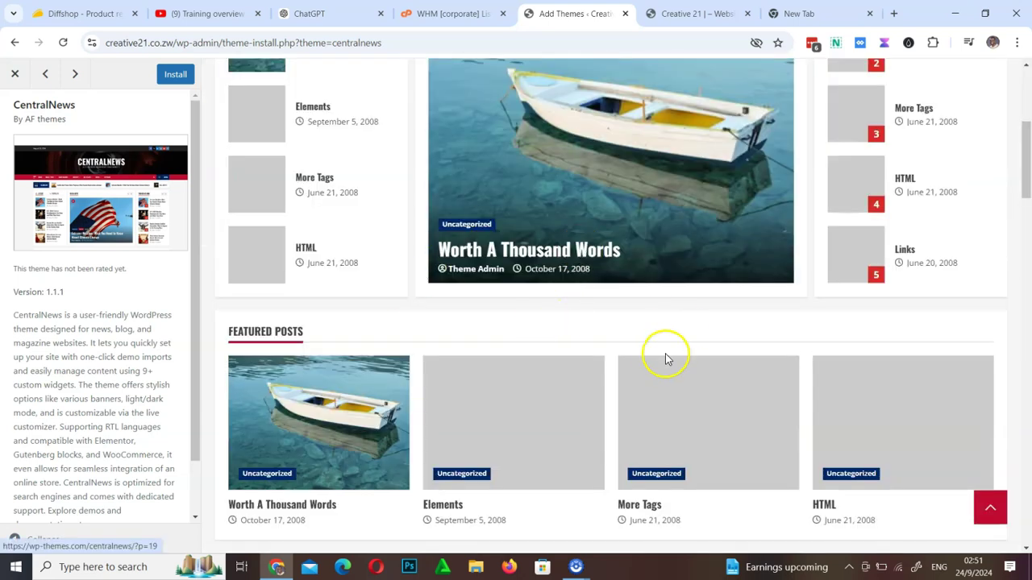
{"action": "scroll", "coordinate": [664, 357], "scroll_direction": "down", "scroll_amount": 8}
{"action": "scroll", "coordinate": [661, 363], "scroll_direction": "down", "scroll_amount": 5}
{"action": "scroll", "coordinate": [658, 364], "scroll_direction": "up", "scroll_amount": 3}
{"action": "left_click", "coordinate": [659, 364]}
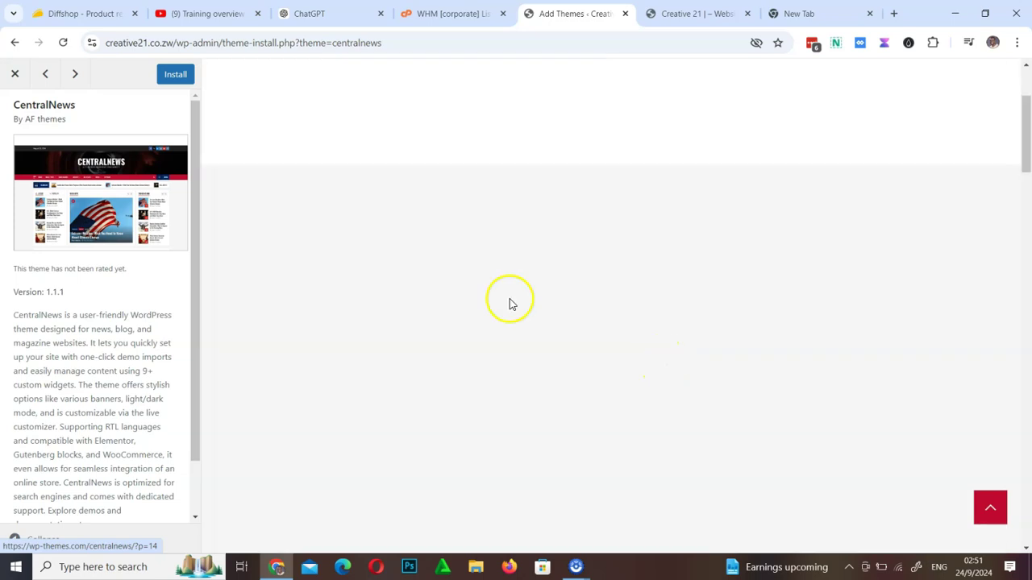
{"action": "left_click", "coordinate": [15, 75]}
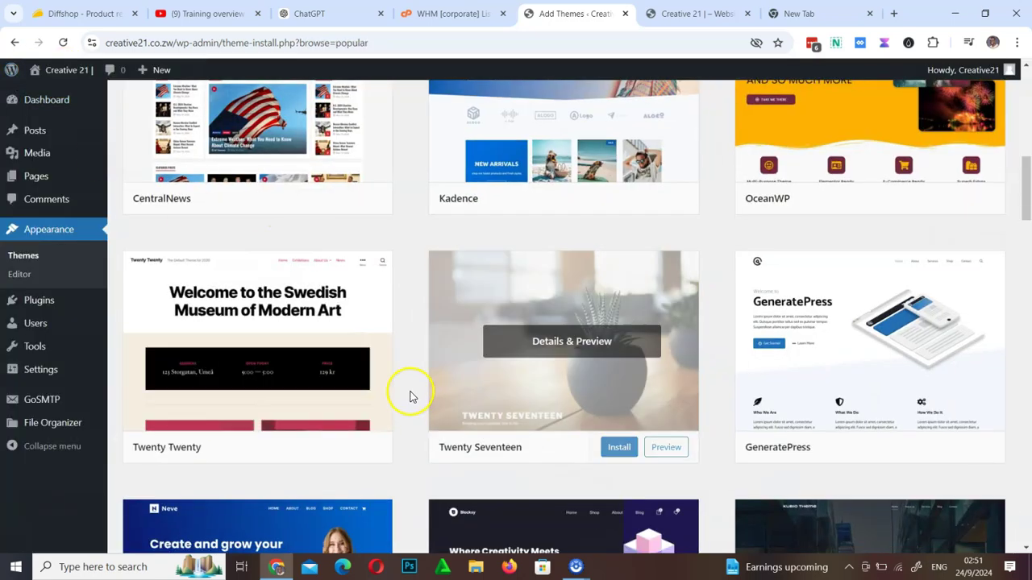
{"action": "scroll", "coordinate": [410, 391], "scroll_direction": "up", "scroll_amount": 10}
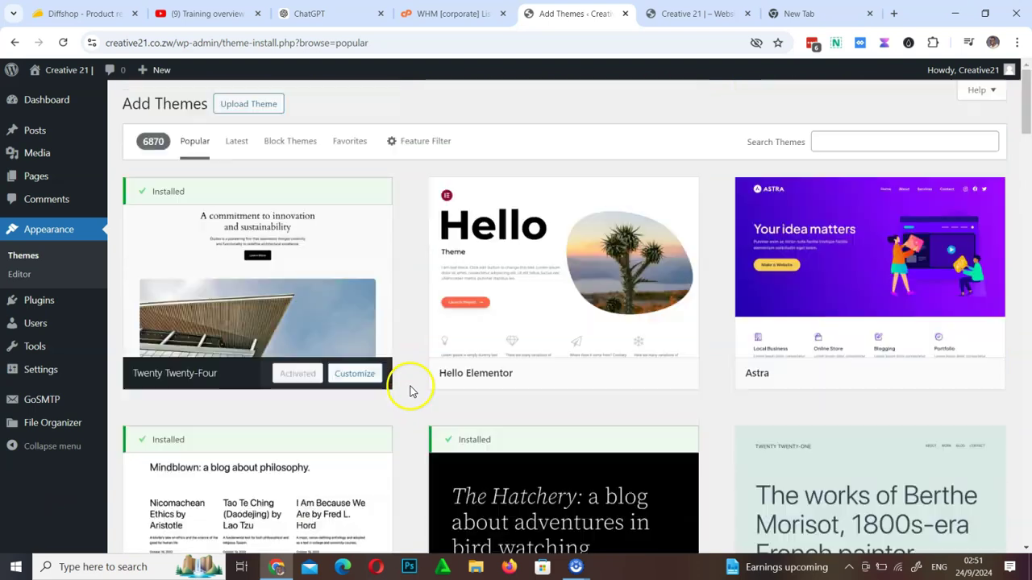
Search the theme library for 'news' and browse the results
{"action": "left_click", "coordinate": [849, 138]}
{"action": "type", "text": "new"}
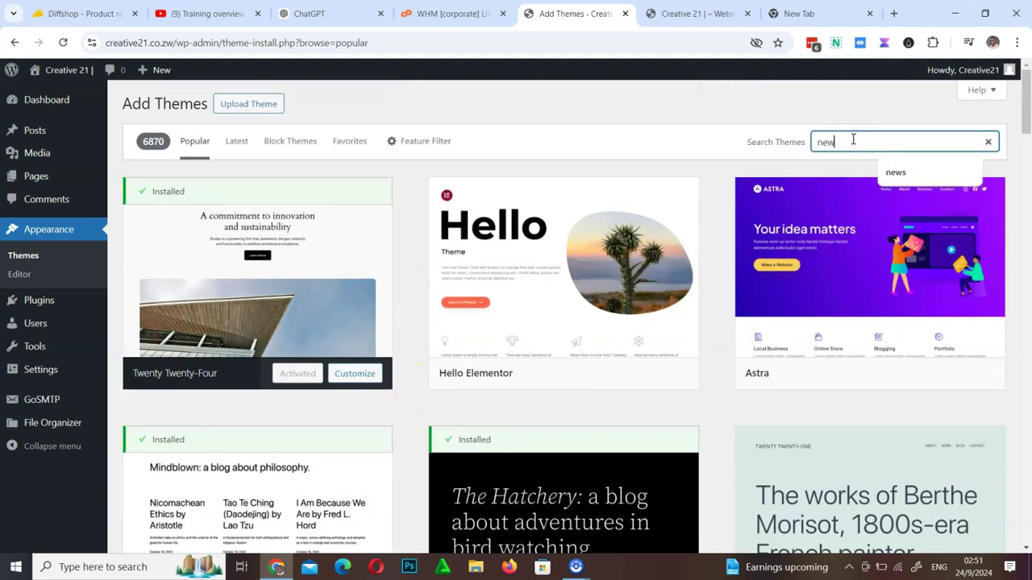
{"action": "type", "text": "s"}
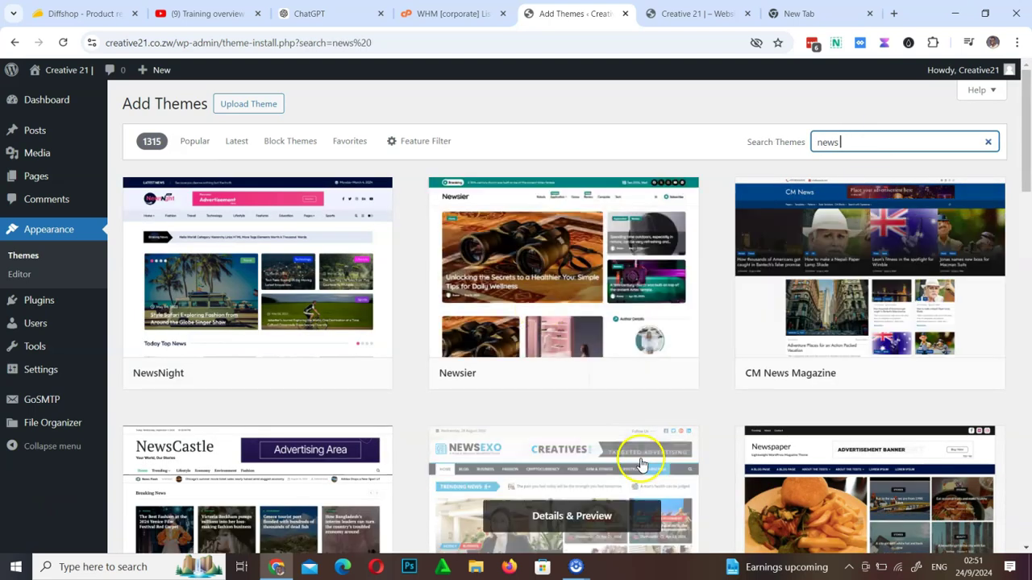
{"action": "scroll", "coordinate": [638, 451], "scroll_direction": "down", "scroll_amount": 12}
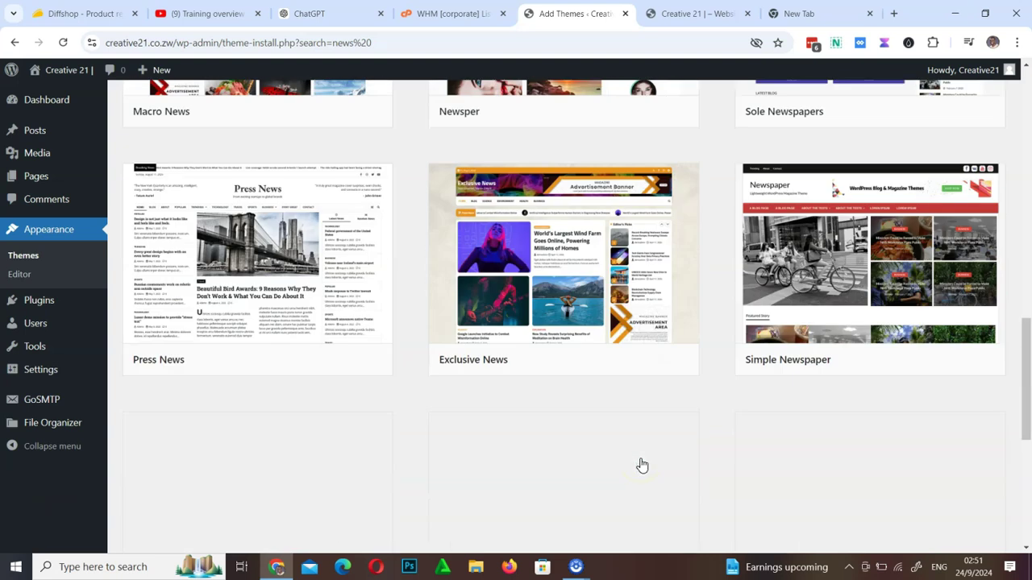
{"action": "scroll", "coordinate": [641, 466], "scroll_direction": "down", "scroll_amount": 5}
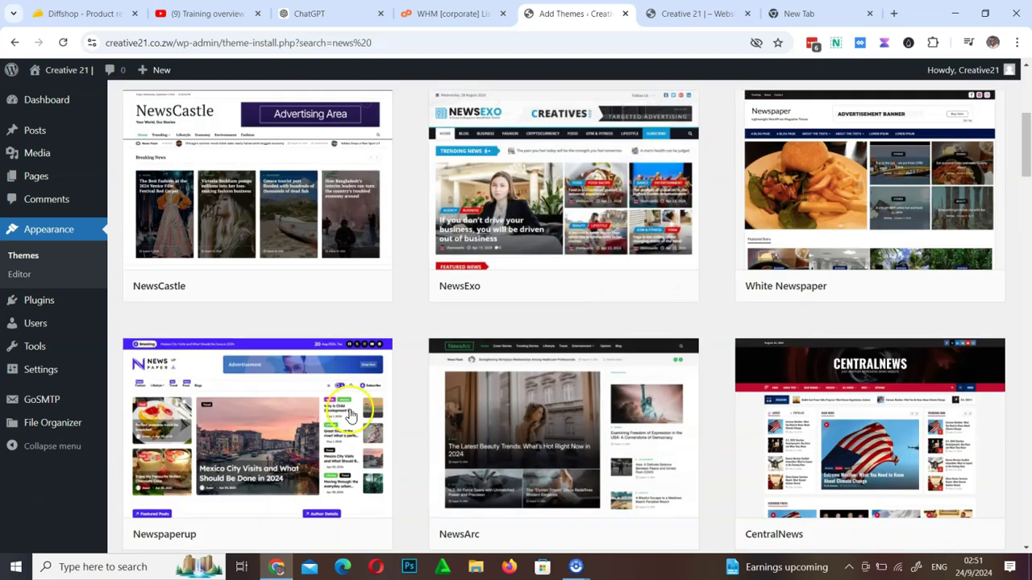
{"action": "mouse_move", "coordinate": [451, 449]}
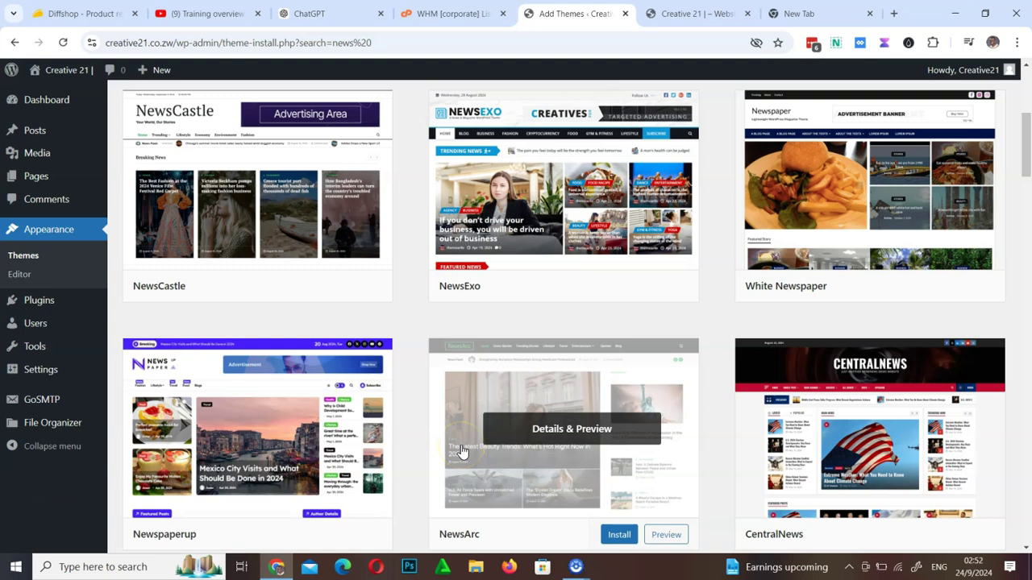
{"action": "scroll", "coordinate": [503, 360], "scroll_direction": "up", "scroll_amount": 4}
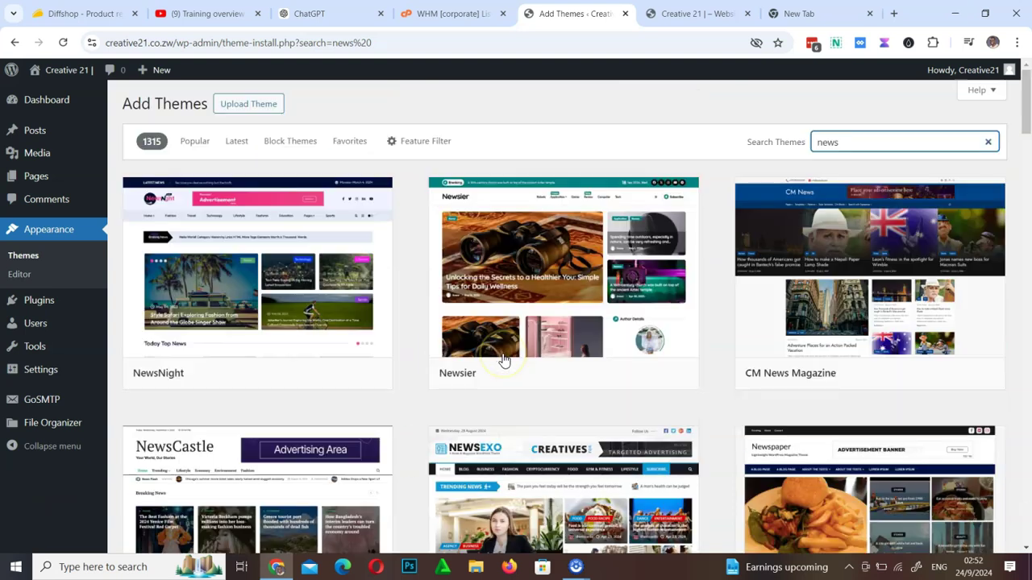
Search for 'video' instead, browse those results, then clear the search box
{"action": "left_click_drag", "start_coordinate": [857, 141], "coordinate": [788, 149]}
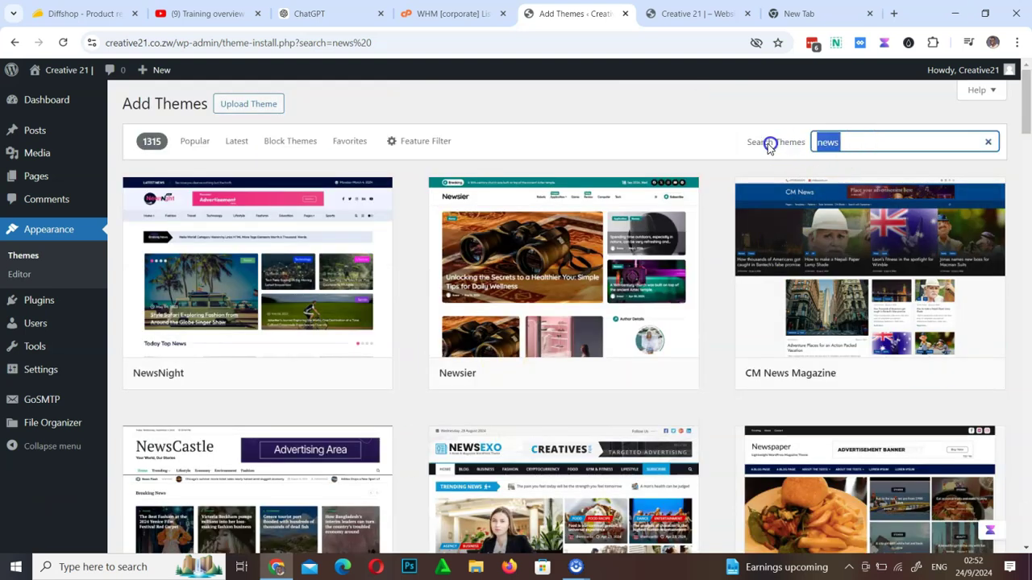
{"action": "type", "text": "video"}
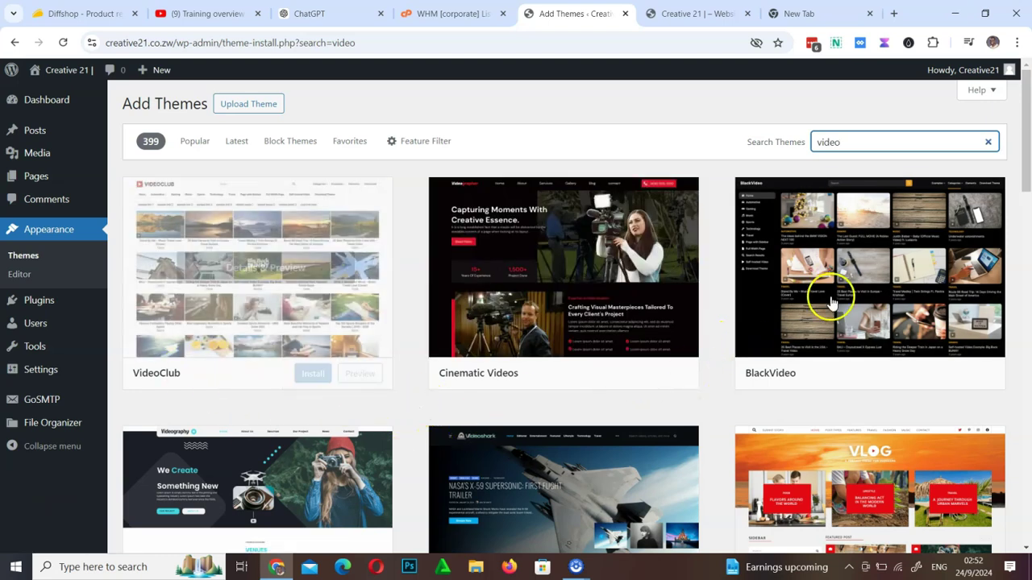
{"action": "scroll", "coordinate": [718, 426], "scroll_direction": "down", "scroll_amount": 4}
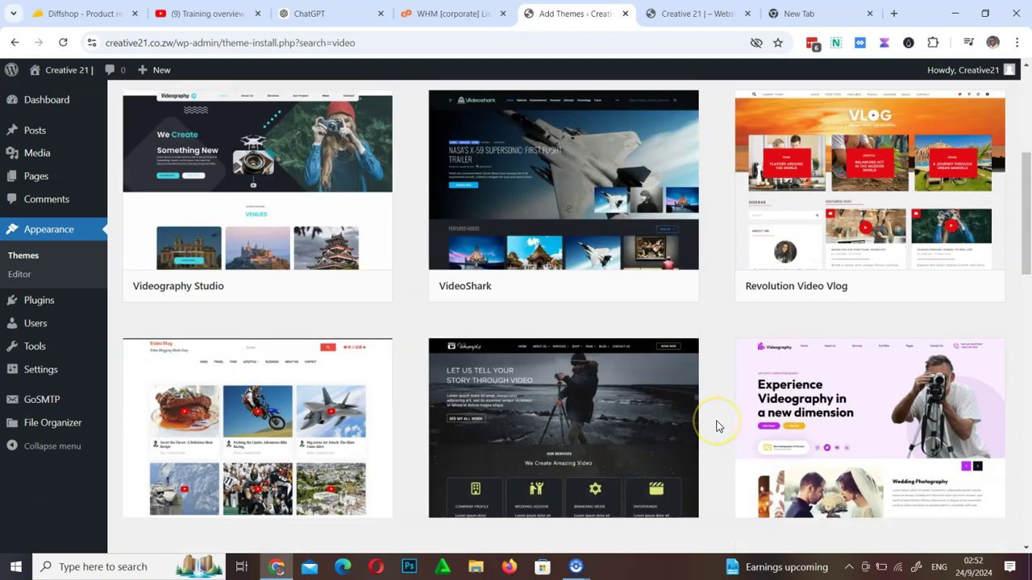
{"action": "scroll", "coordinate": [718, 427], "scroll_direction": "down", "scroll_amount": 4}
{"action": "scroll", "coordinate": [717, 426], "scroll_direction": "down", "scroll_amount": 9}
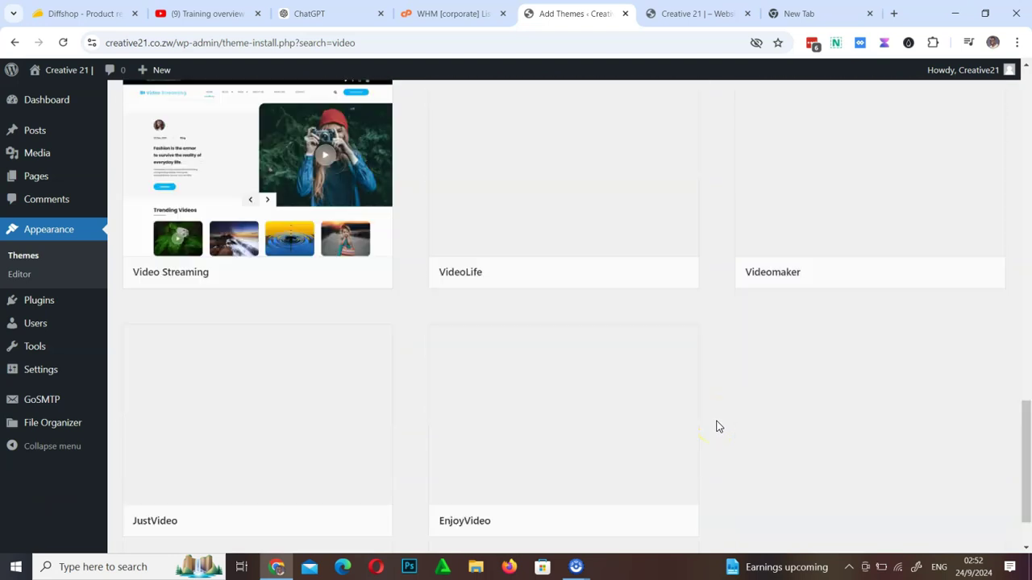
{"action": "scroll", "coordinate": [717, 426], "scroll_direction": "up", "scroll_amount": 5}
{"action": "scroll", "coordinate": [717, 427], "scroll_direction": "down", "scroll_amount": 4}
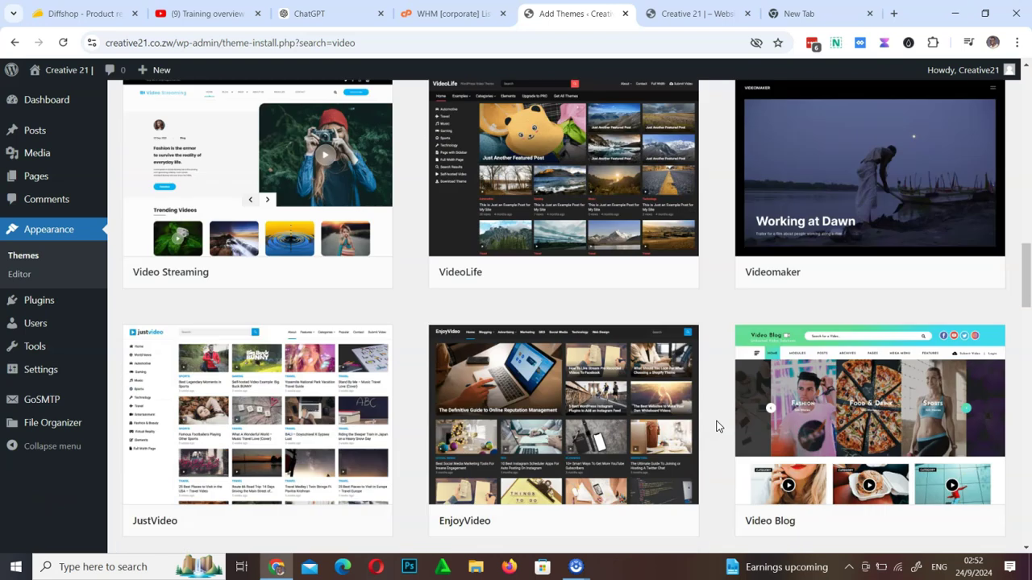
{"action": "scroll", "coordinate": [718, 427], "scroll_direction": "down", "scroll_amount": 3}
{"action": "scroll", "coordinate": [717, 426], "scroll_direction": "up", "scroll_amount": 3}
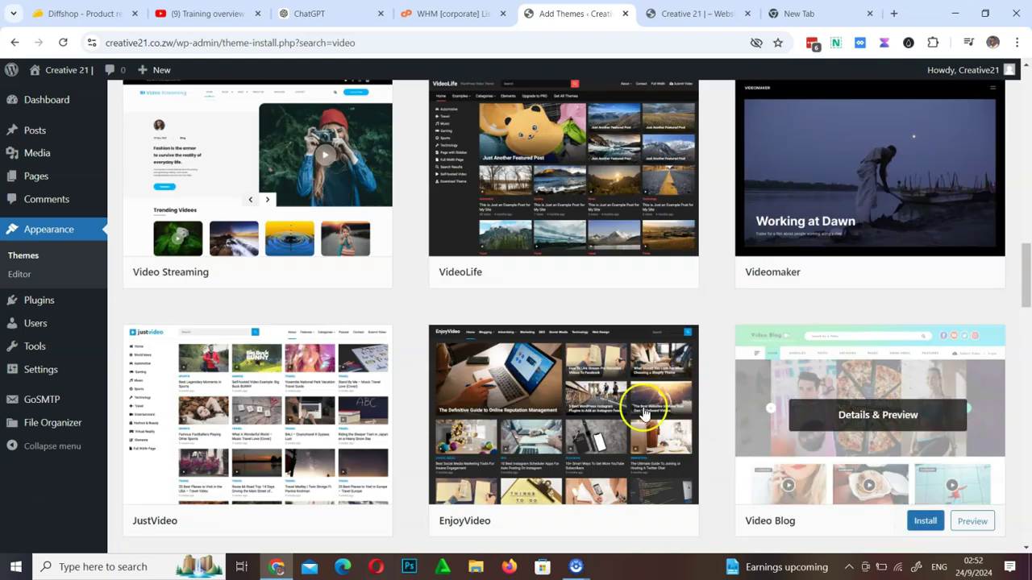
{"action": "scroll", "coordinate": [553, 438], "scroll_direction": "up", "scroll_amount": 8}
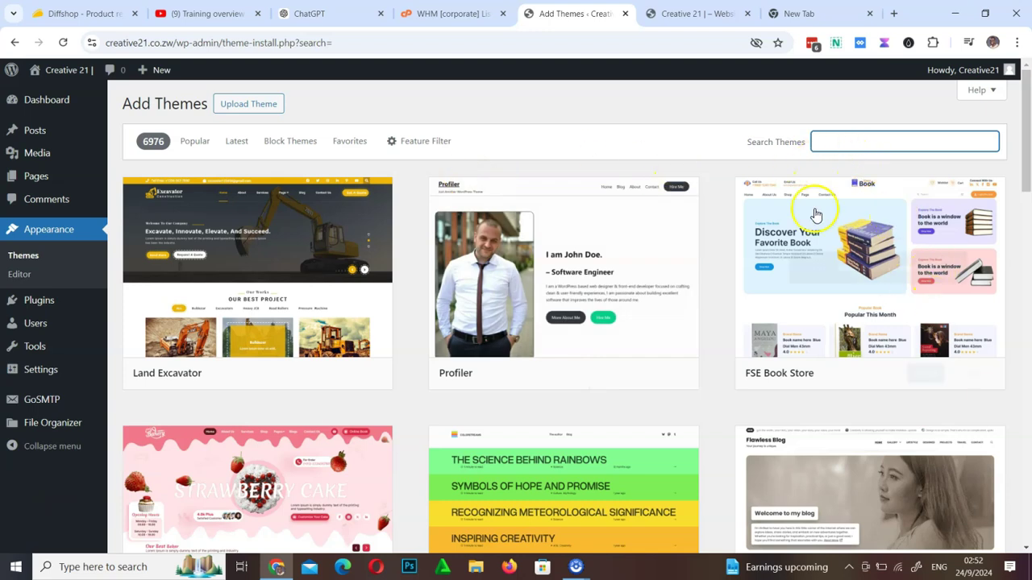
{"action": "scroll", "coordinate": [728, 433], "scroll_direction": "down", "scroll_amount": 10}
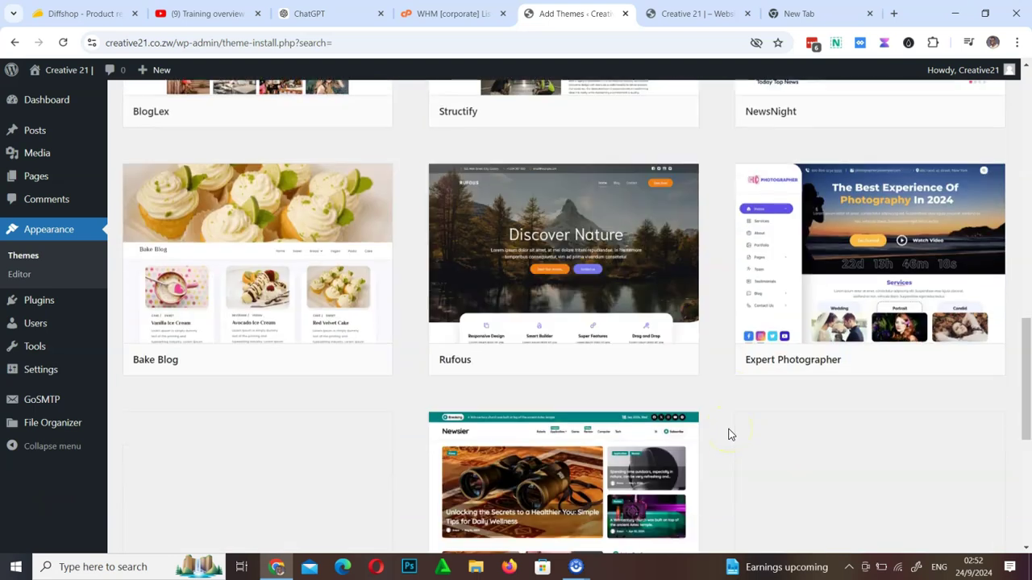
{"action": "scroll", "coordinate": [728, 433], "scroll_direction": "up", "scroll_amount": 10}
{"action": "left_click", "coordinate": [844, 142]}
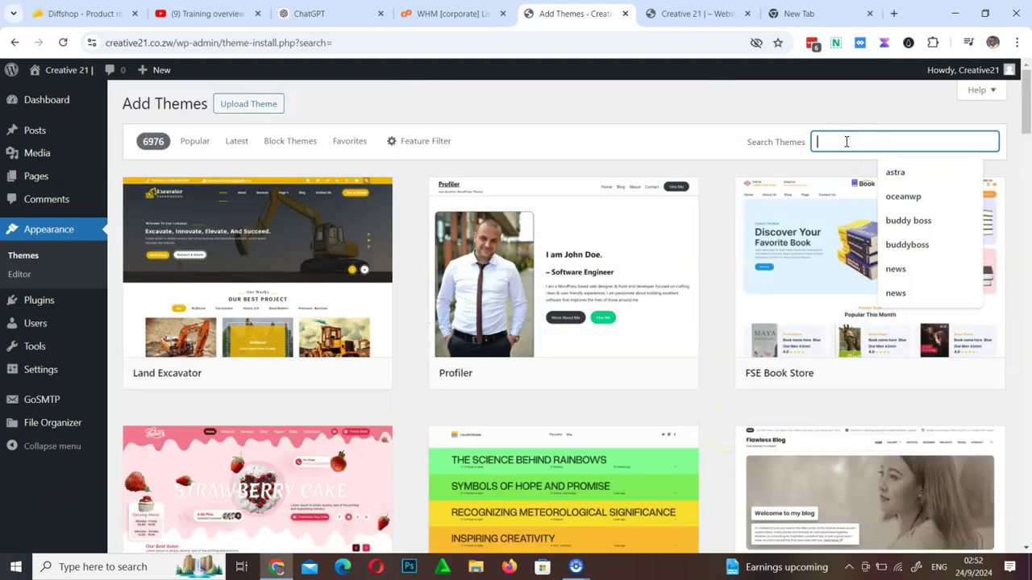
Search the theme directory for 'astra'
{"action": "type", "text": "as"}
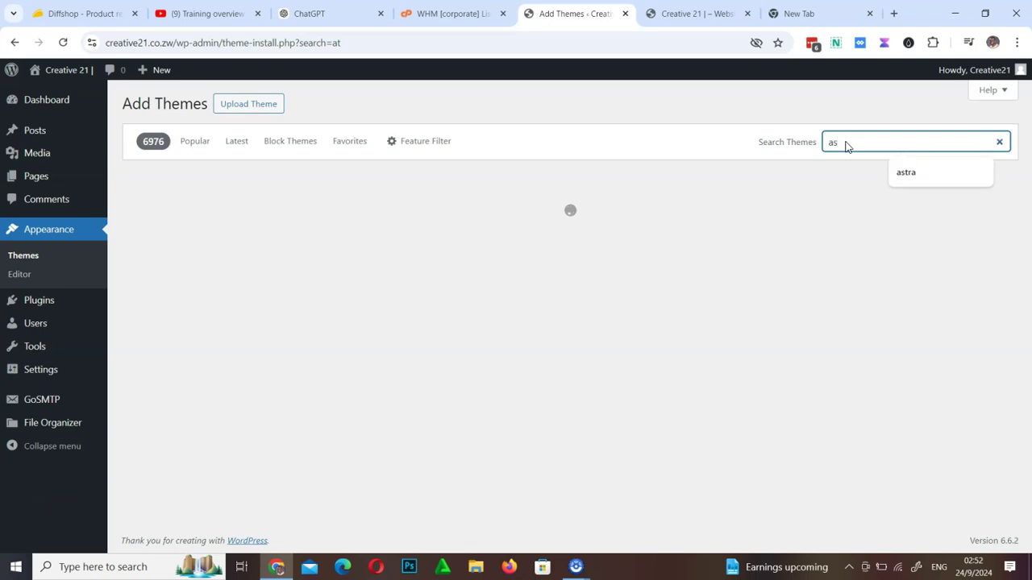
{"action": "left_click", "coordinate": [831, 137]}
{"action": "left_click", "coordinate": [837, 142]}
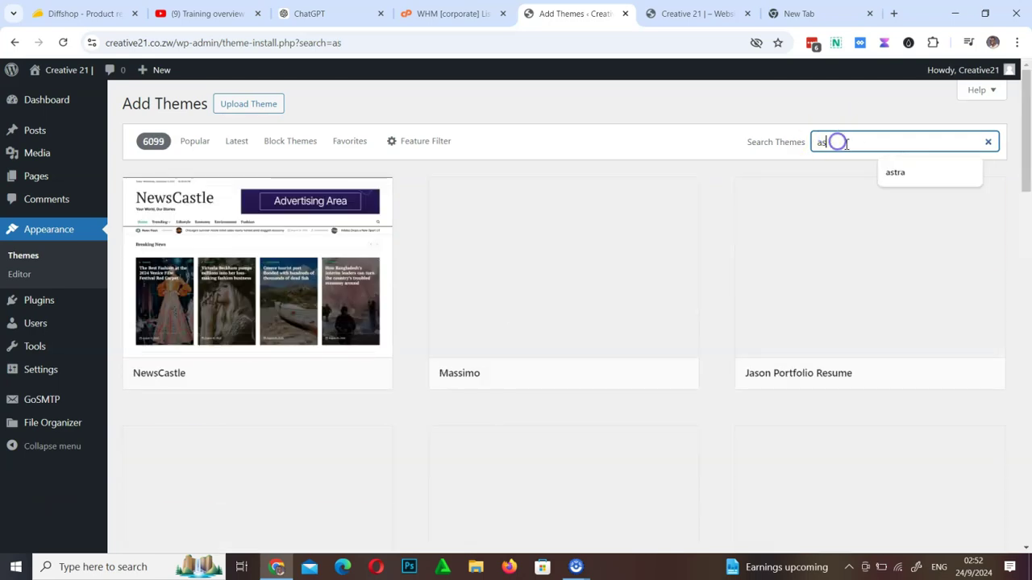
{"action": "left_click", "coordinate": [897, 173]}
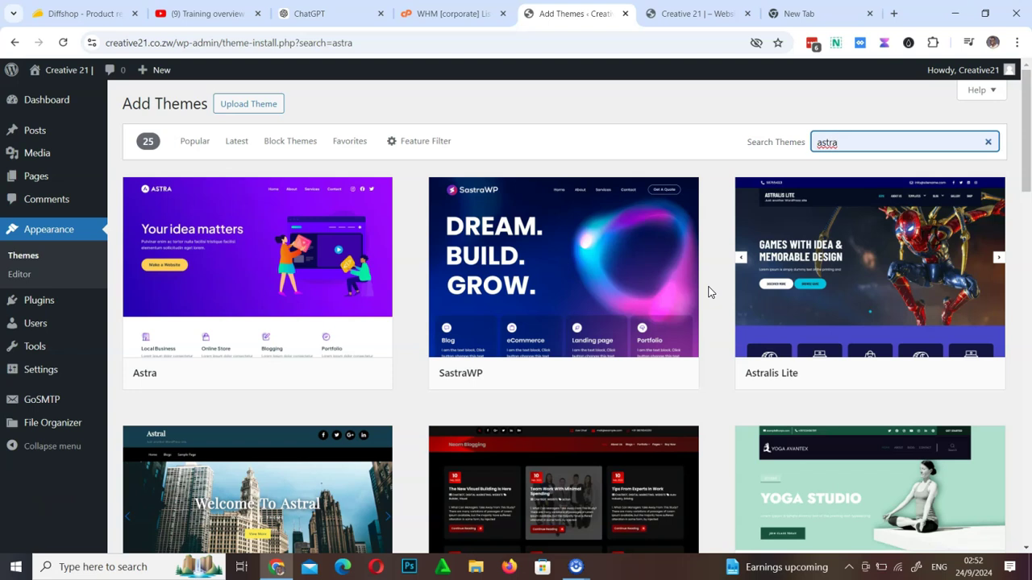
Install the Astra theme and activate it
{"action": "mouse_move", "coordinate": [228, 265]}
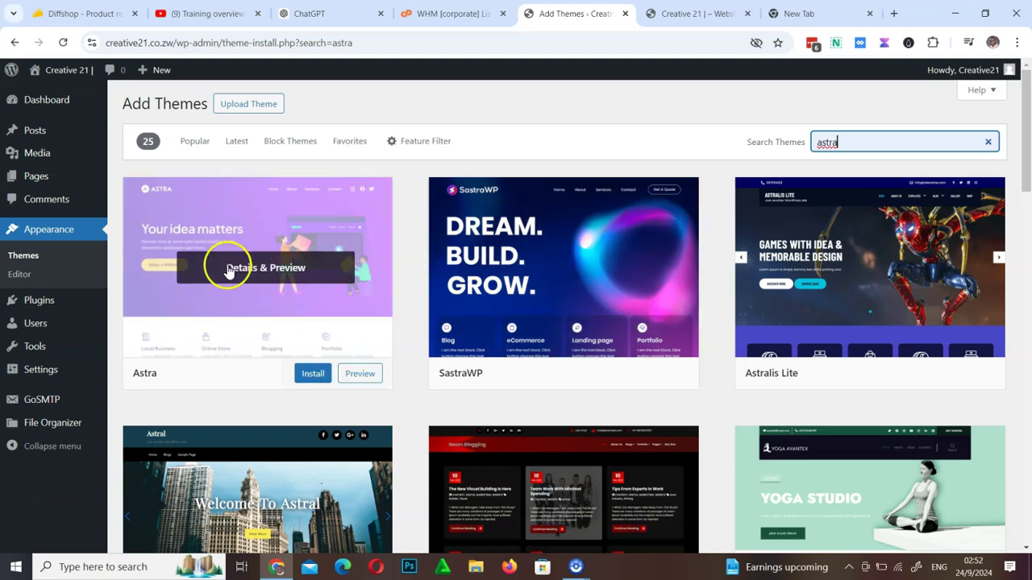
{"action": "left_click", "coordinate": [314, 374]}
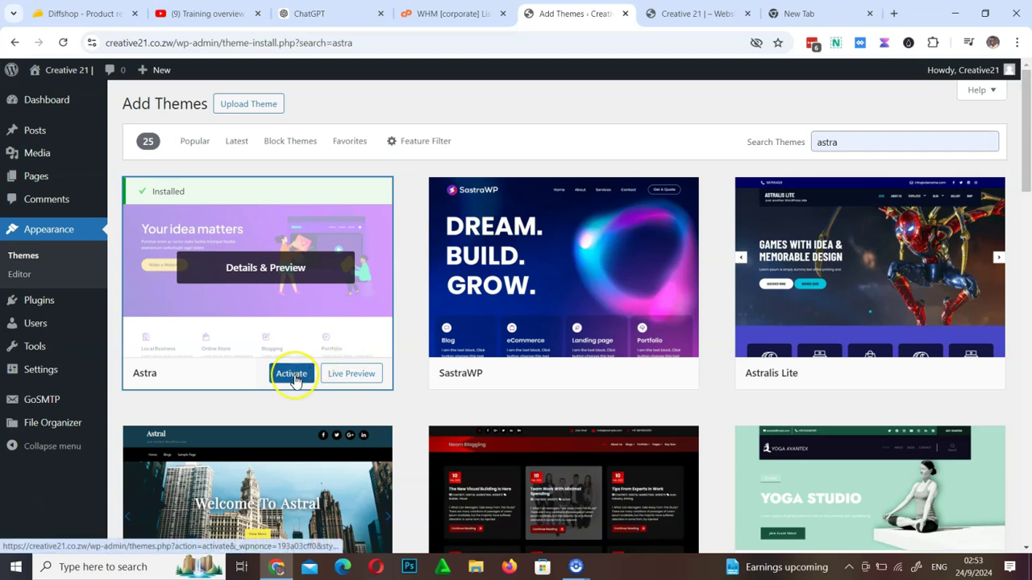
{"action": "left_click", "coordinate": [292, 375]}
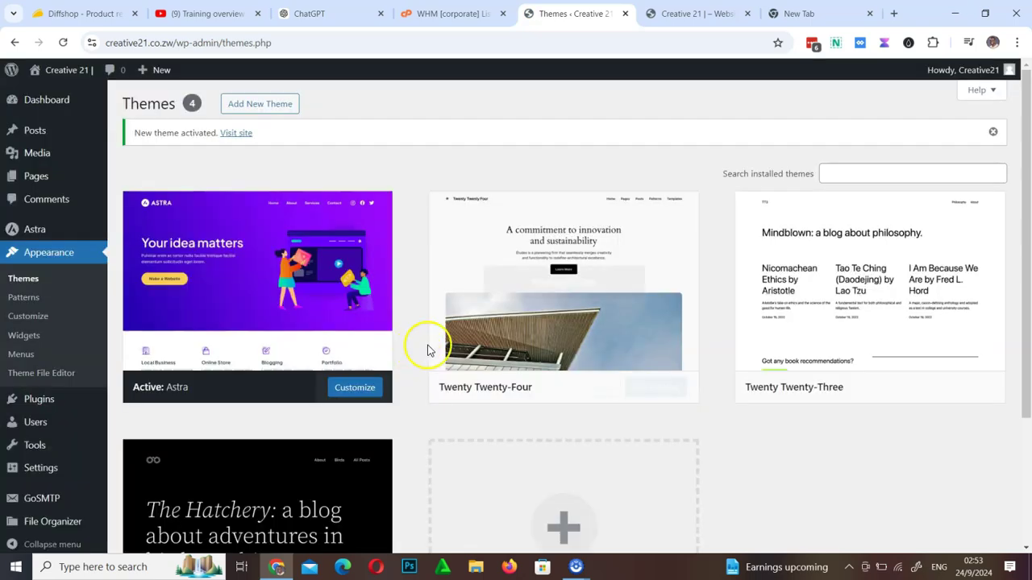
View the site's live front end from the admin bar
{"action": "scroll", "coordinate": [385, 427], "scroll_direction": "down", "scroll_amount": 2}
{"action": "scroll", "coordinate": [384, 426], "scroll_direction": "up", "scroll_amount": 2}
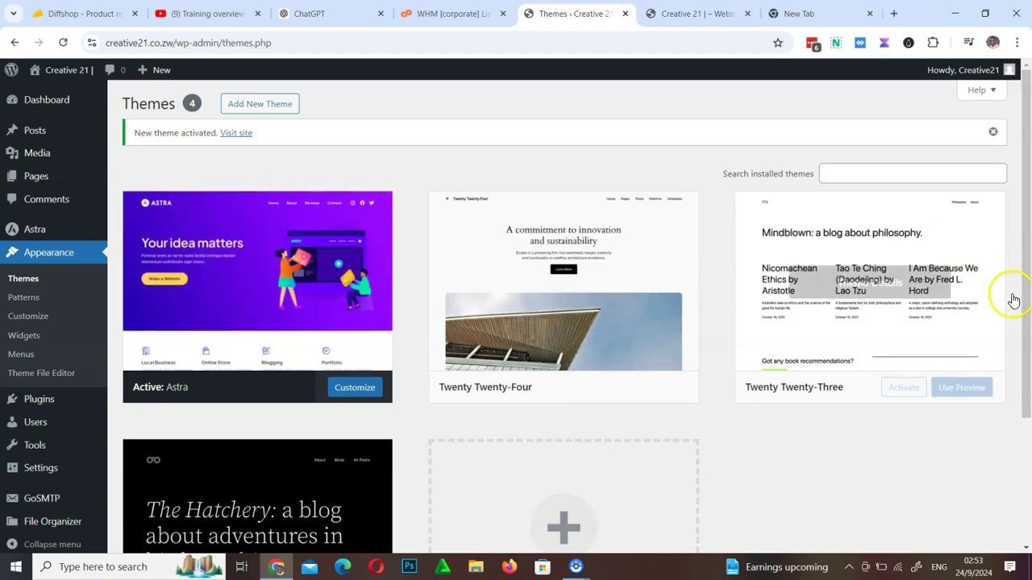
{"action": "scroll", "coordinate": [318, 323], "scroll_direction": "down", "scroll_amount": 2}
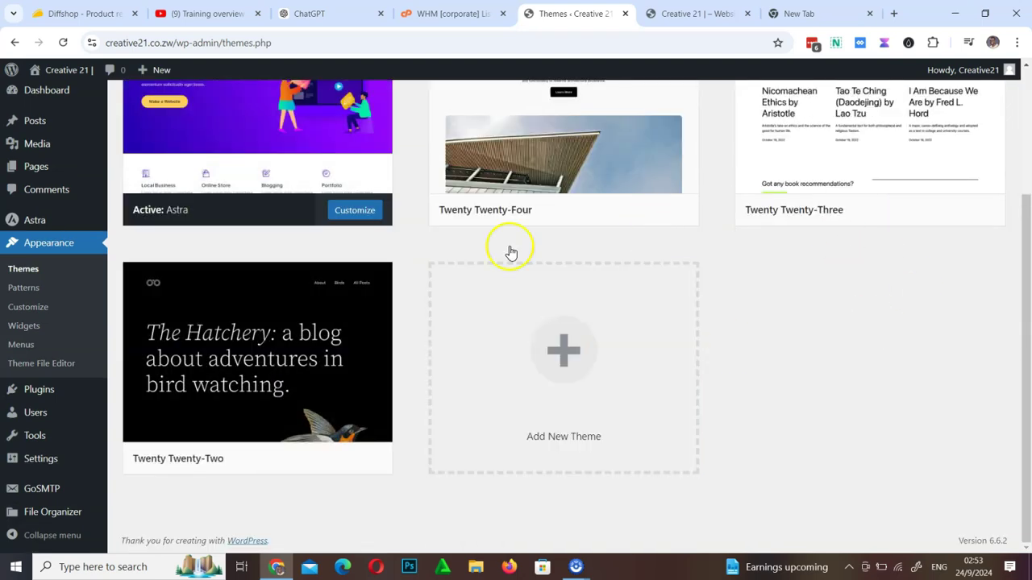
{"action": "scroll", "coordinate": [507, 249], "scroll_direction": "up", "scroll_amount": 3}
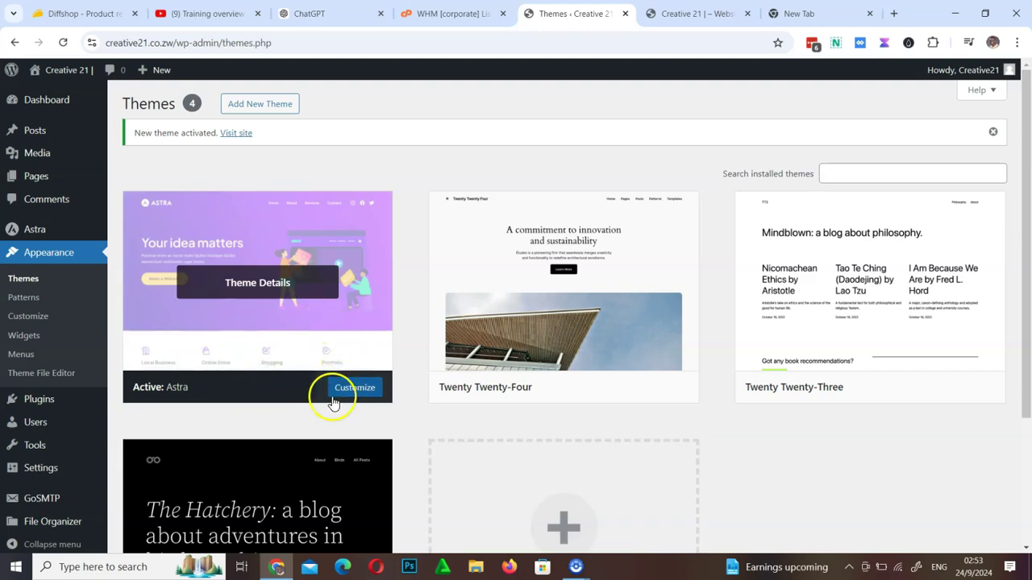
{"action": "right_click", "coordinate": [68, 71]}
{"action": "left_click", "coordinate": [47, 93]}
{"action": "left_click", "coordinate": [47, 95]}
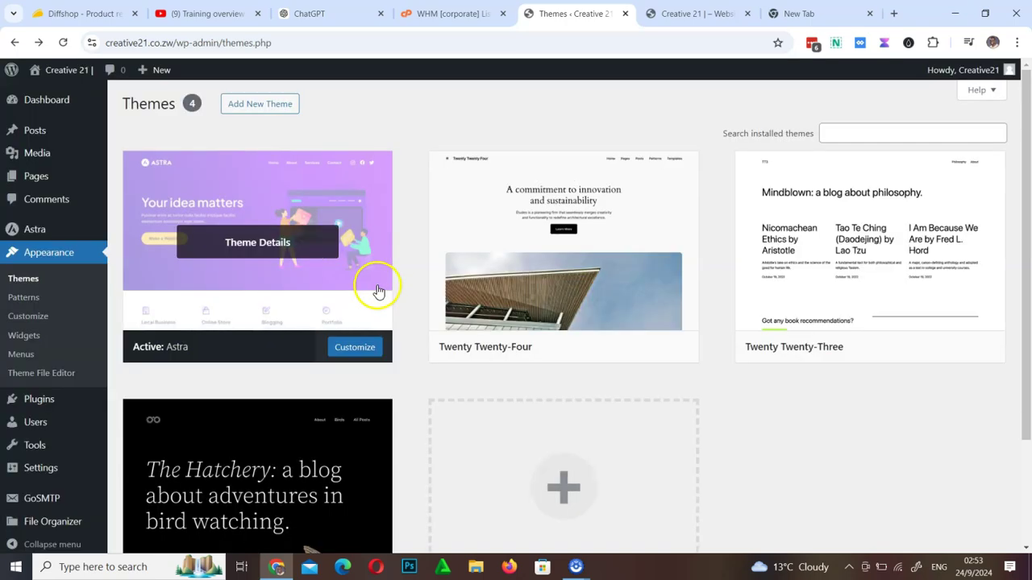
Delete the Twenty Twenty-Two theme, then go to Add New Theme
{"action": "scroll", "coordinate": [338, 456], "scroll_direction": "down", "scroll_amount": 3}
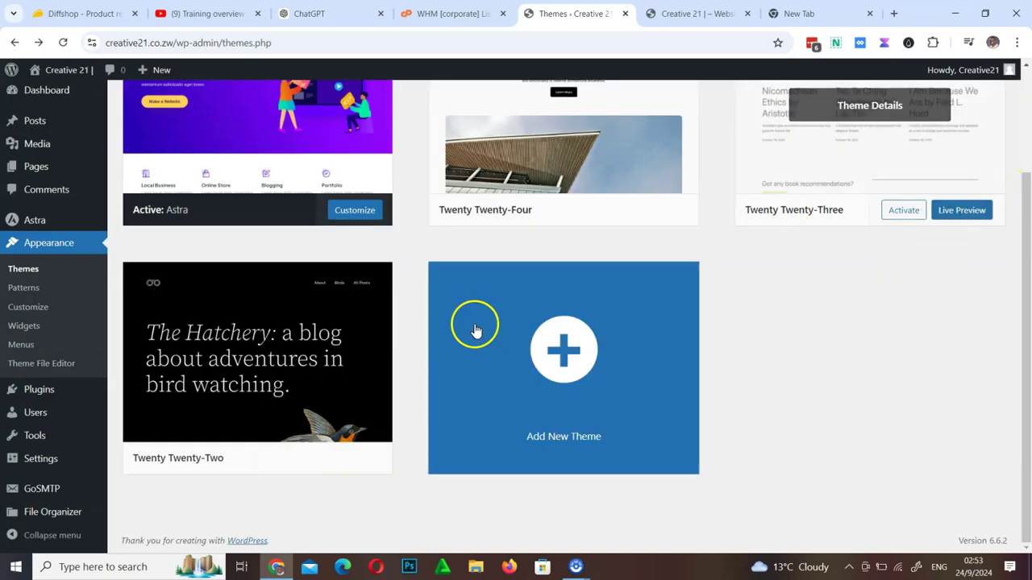
{"action": "left_click", "coordinate": [369, 384]}
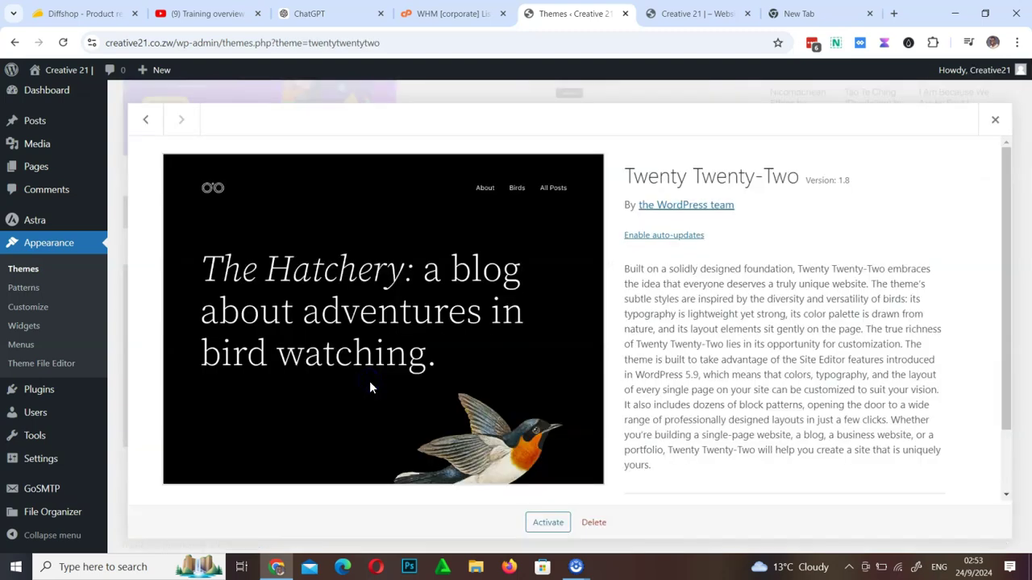
{"action": "left_click", "coordinate": [593, 524]}
{"action": "left_click", "coordinate": [577, 154]}
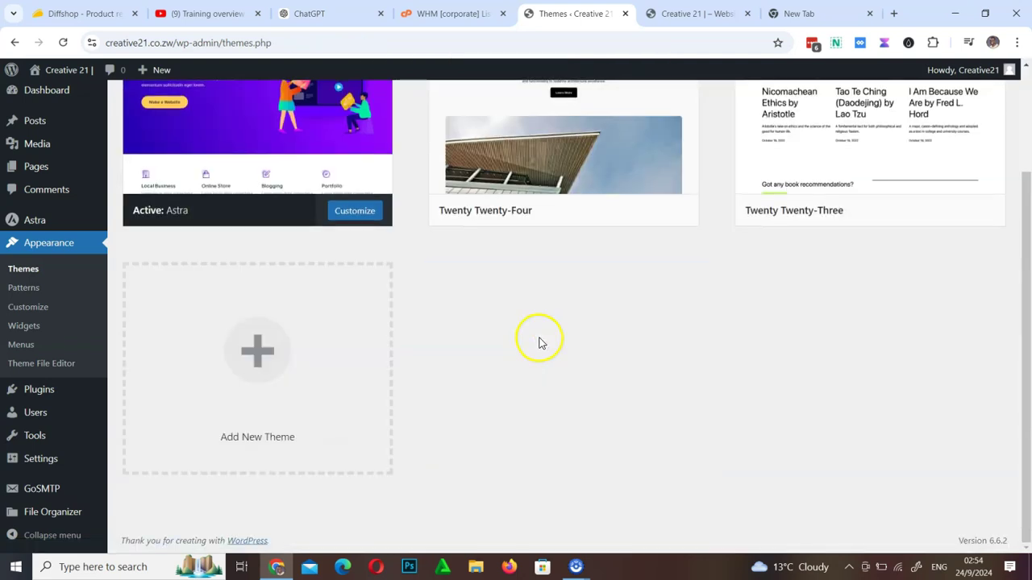
{"action": "scroll", "coordinate": [610, 341], "scroll_direction": "up", "scroll_amount": 2}
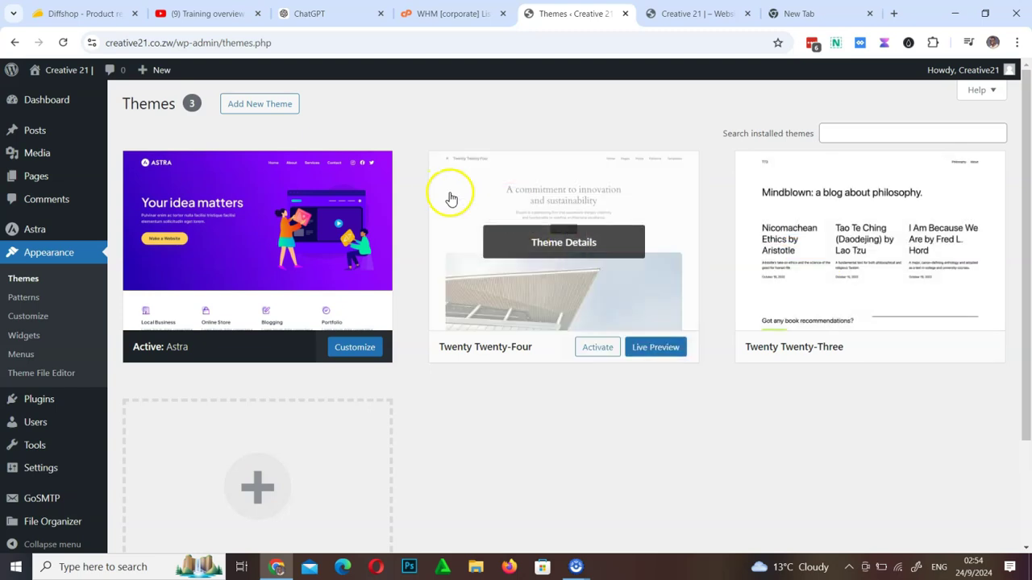
{"action": "left_click", "coordinate": [269, 110]}
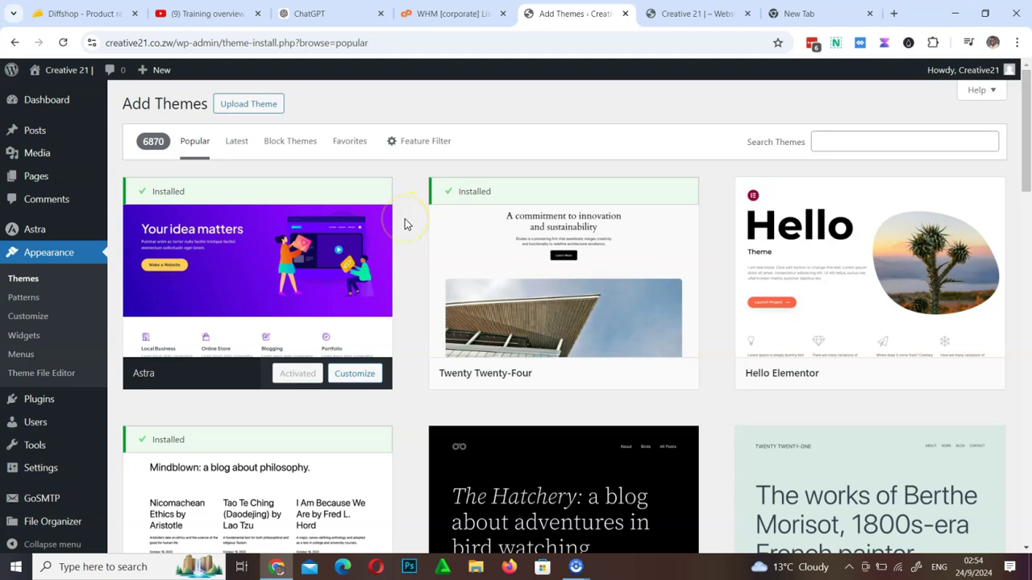
Open the Dashboard in a new tab and check the Appearance and new Astra submenus
{"action": "left_click", "coordinate": [256, 107]}
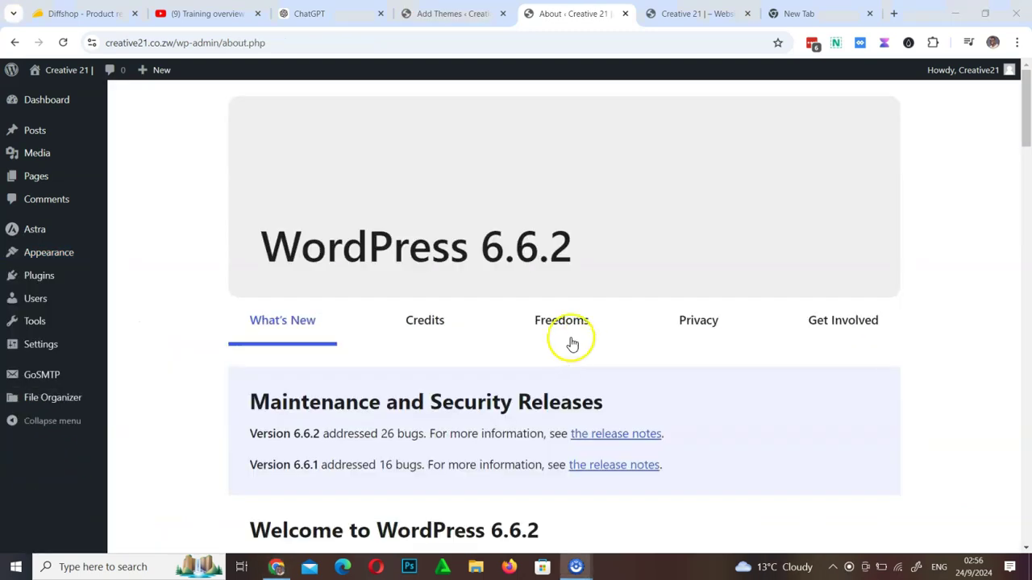
{"action": "mouse_move", "coordinate": [46, 111]}
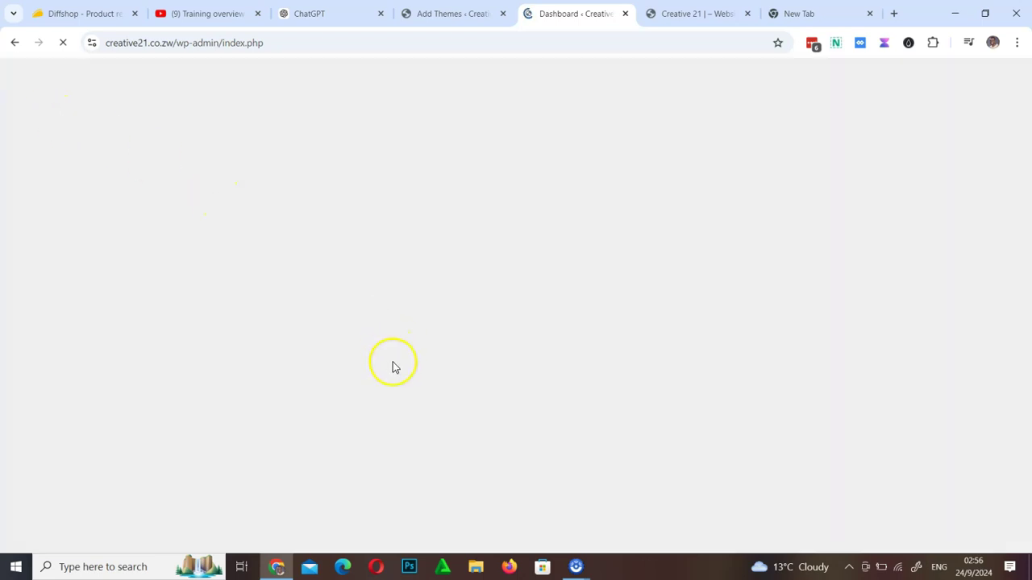
{"action": "mouse_move", "coordinate": [50, 306]}
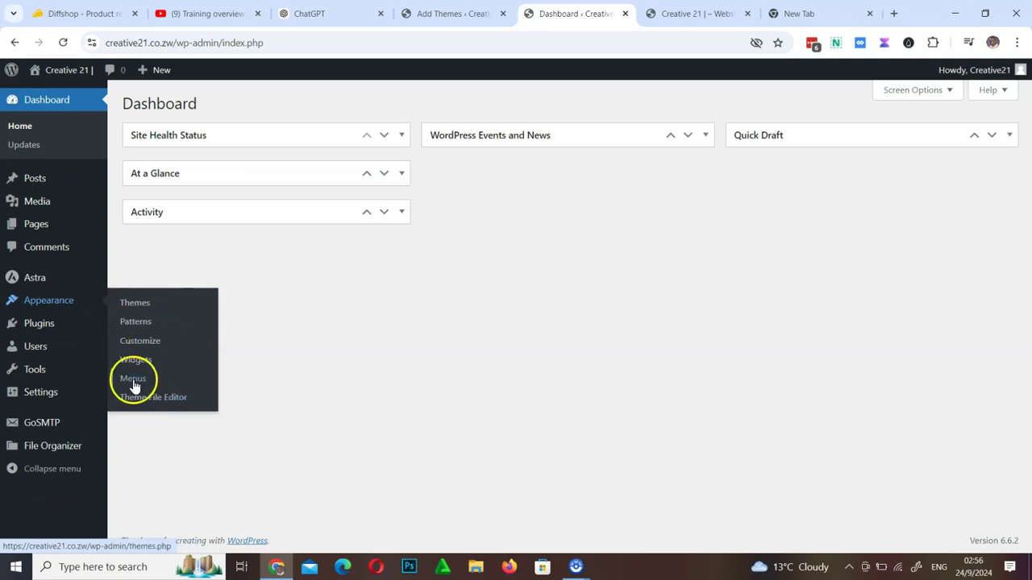
{"action": "mouse_move", "coordinate": [42, 283]}
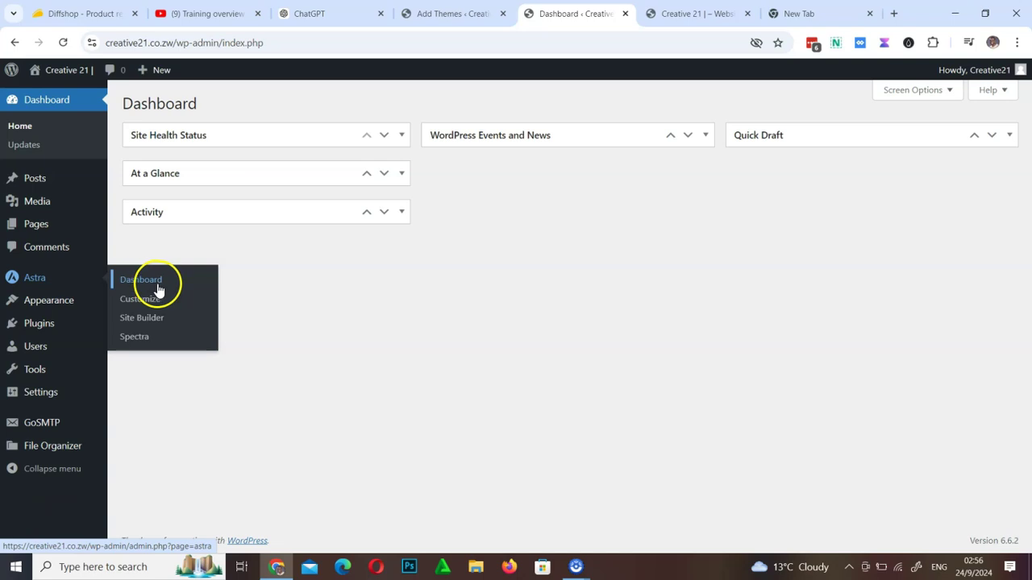
{"action": "left_click", "coordinate": [157, 337]}
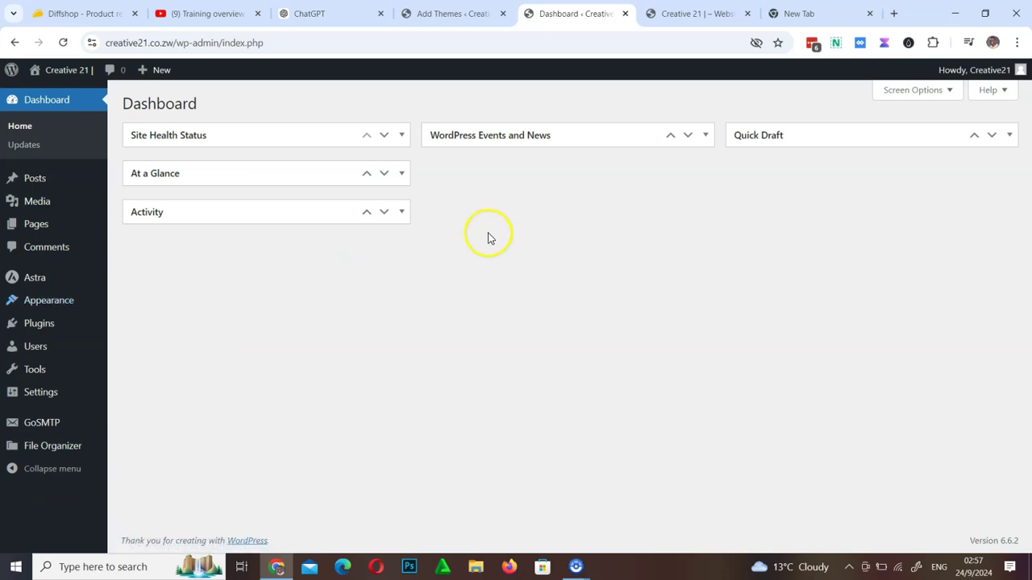
Reload the live Creative 21 site tab to show the new Astra header
{"action": "left_click", "coordinate": [680, 17]}
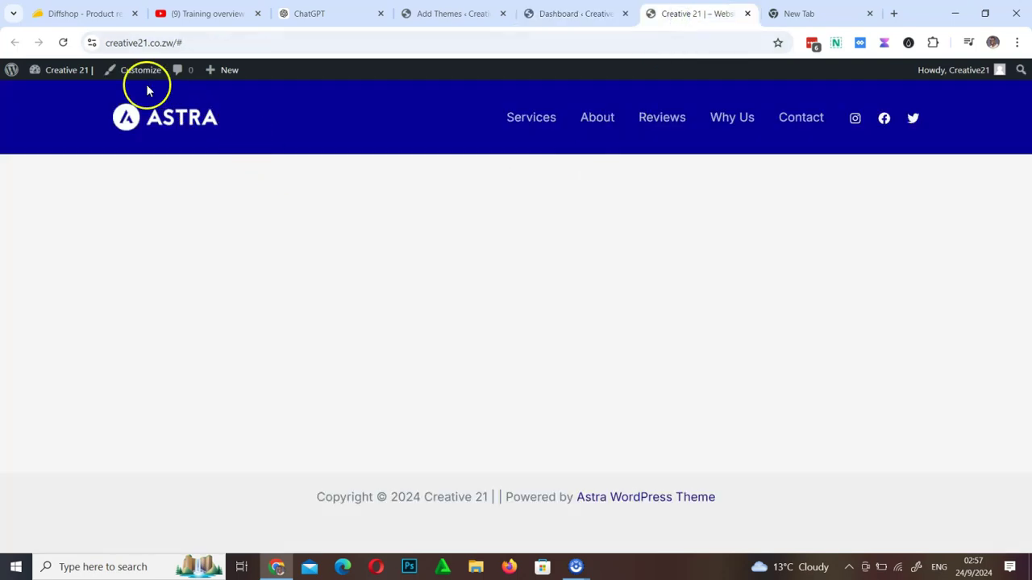
{"action": "left_click", "coordinate": [63, 43]}
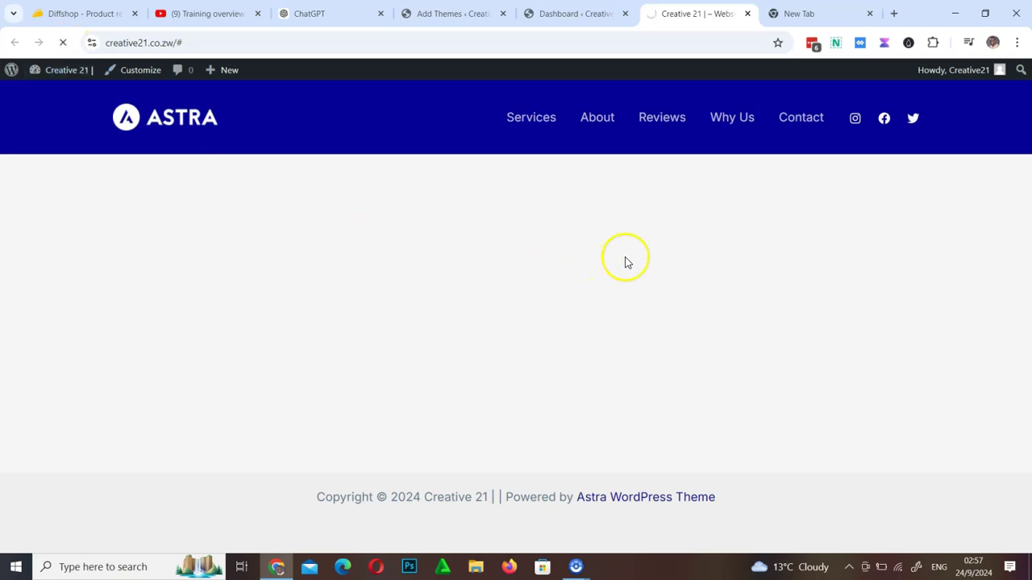
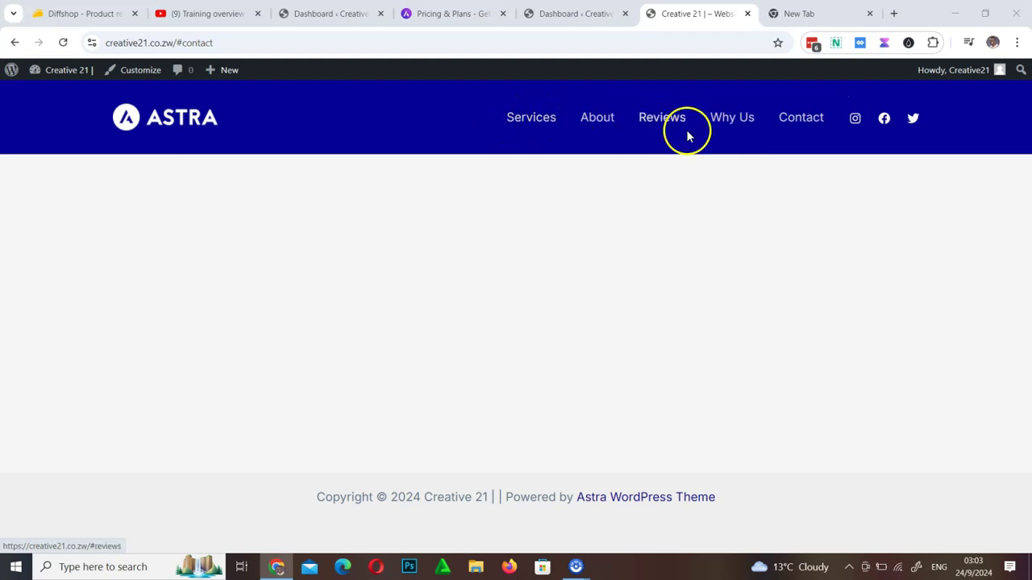
On the live Creative 21 site, jump through the Services, About, Reviews and Why Us header links
{"action": "left_click", "coordinate": [529, 121]}
{"action": "left_click", "coordinate": [597, 119]}
{"action": "left_click", "coordinate": [663, 119]}
{"action": "left_click", "coordinate": [737, 123]}
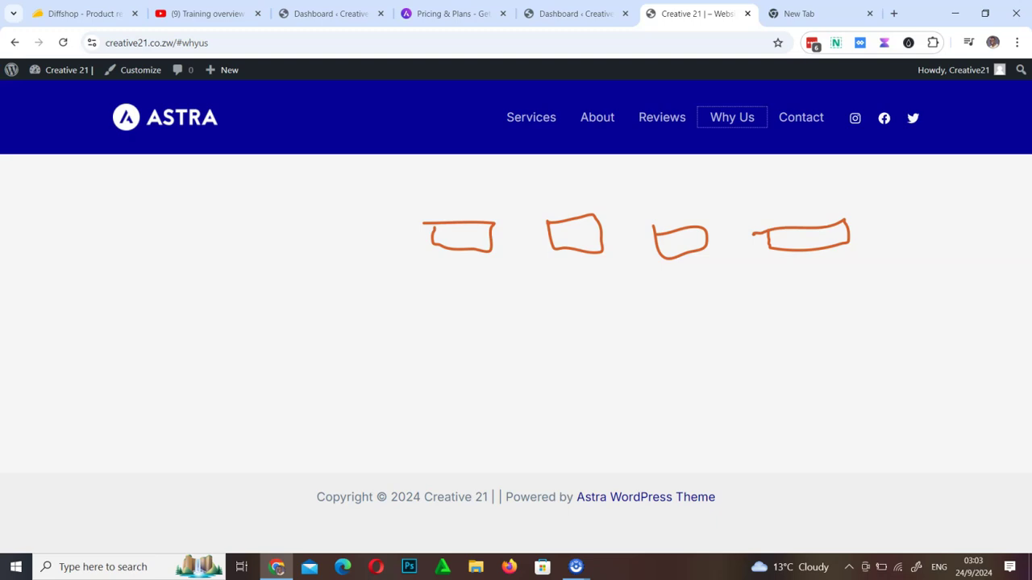
{"action": "key", "text": "Escape"}
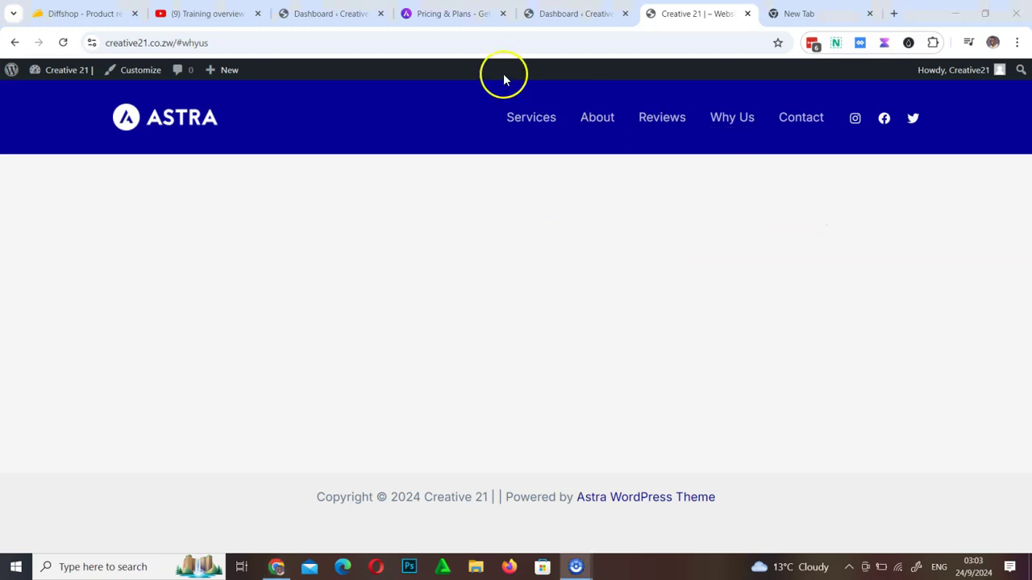
Back in the admin Dashboard, start a new blank page from the Pages menu
{"action": "left_click", "coordinate": [325, 12]}
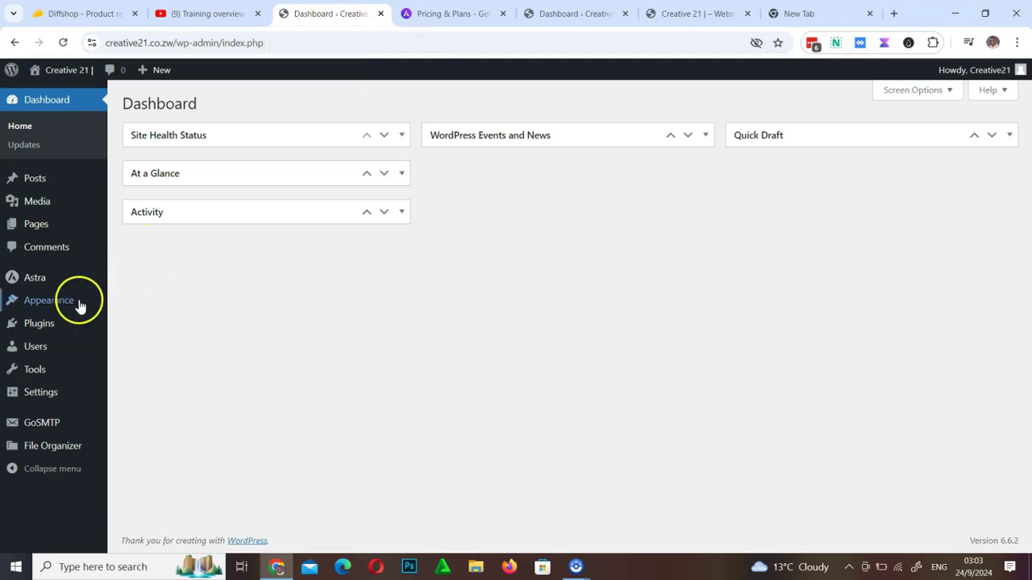
{"action": "mouse_move", "coordinate": [47, 305]}
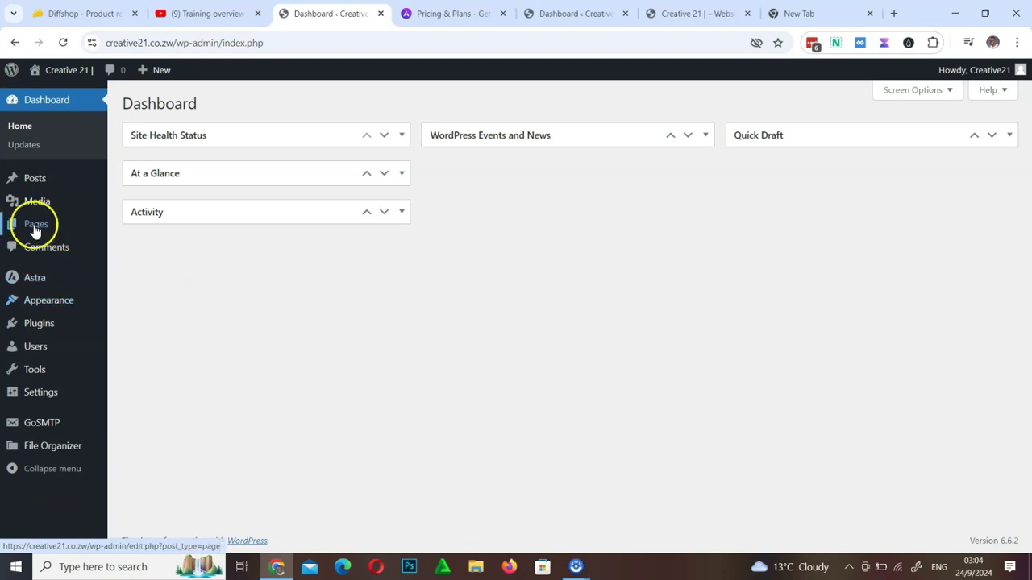
{"action": "mouse_move", "coordinate": [34, 231]}
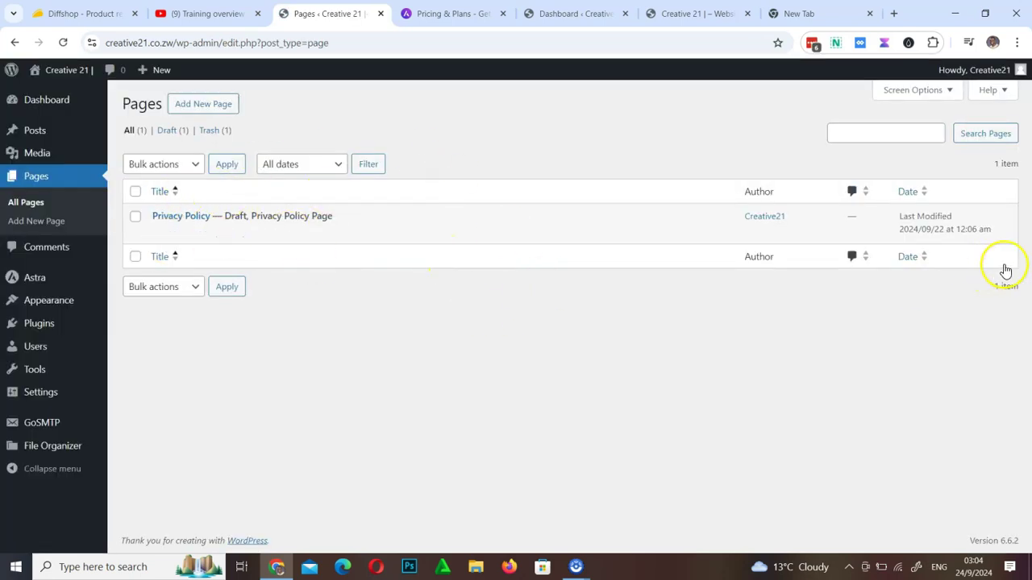
{"action": "left_click", "coordinate": [215, 107]}
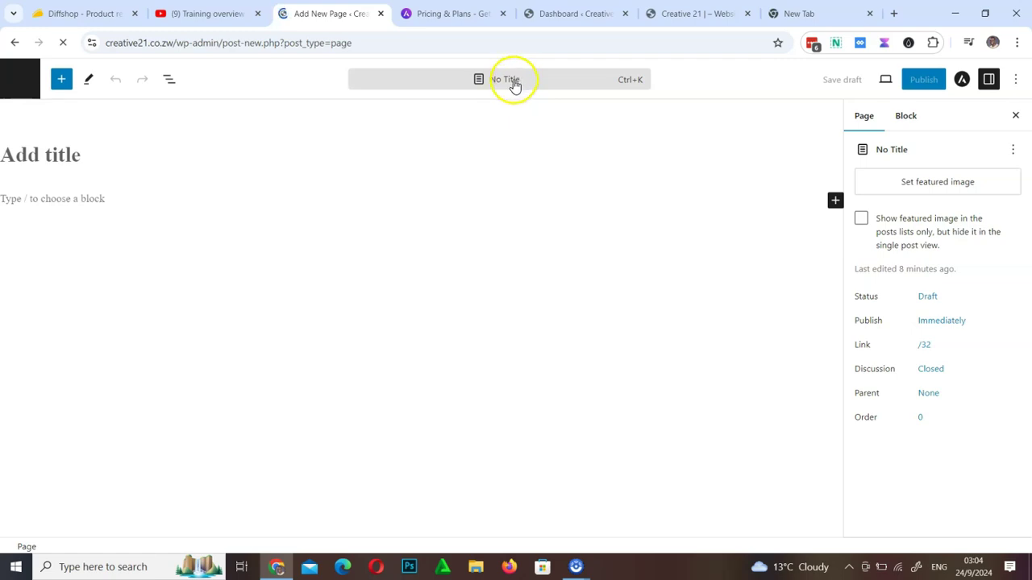
{"action": "left_click", "coordinate": [515, 83]}
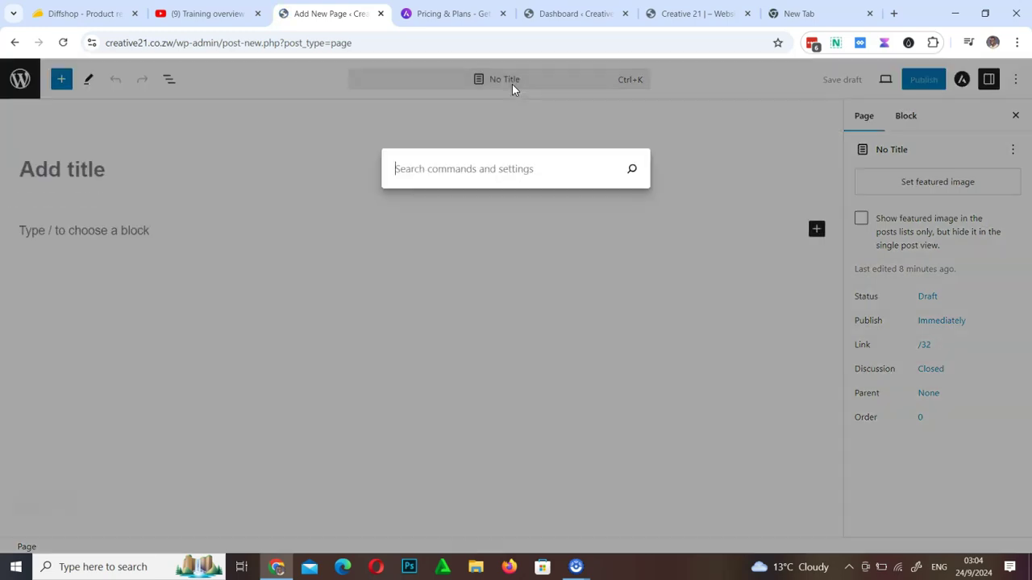
{"action": "left_click", "coordinate": [518, 75]}
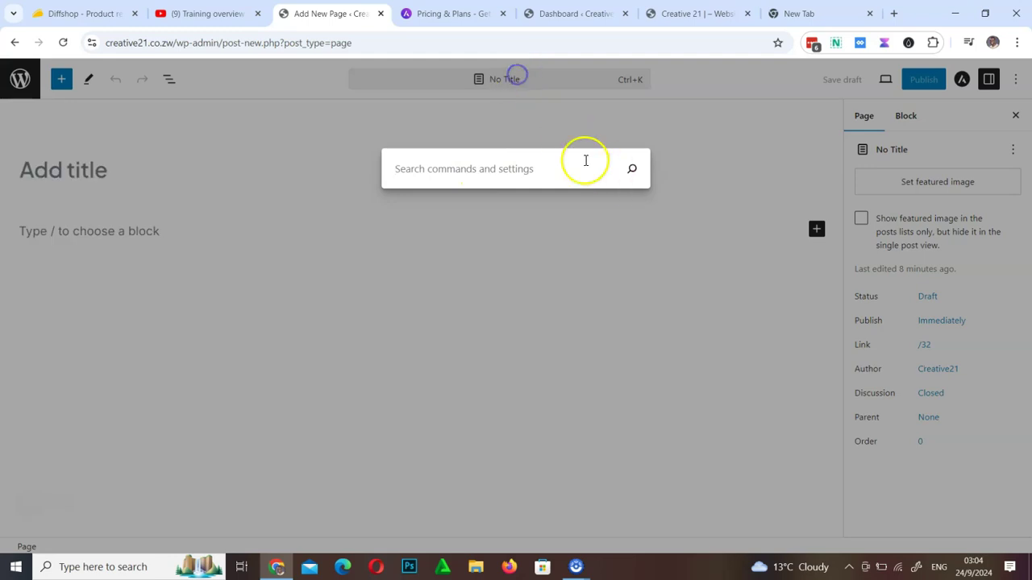
{"action": "left_click", "coordinate": [502, 83]}
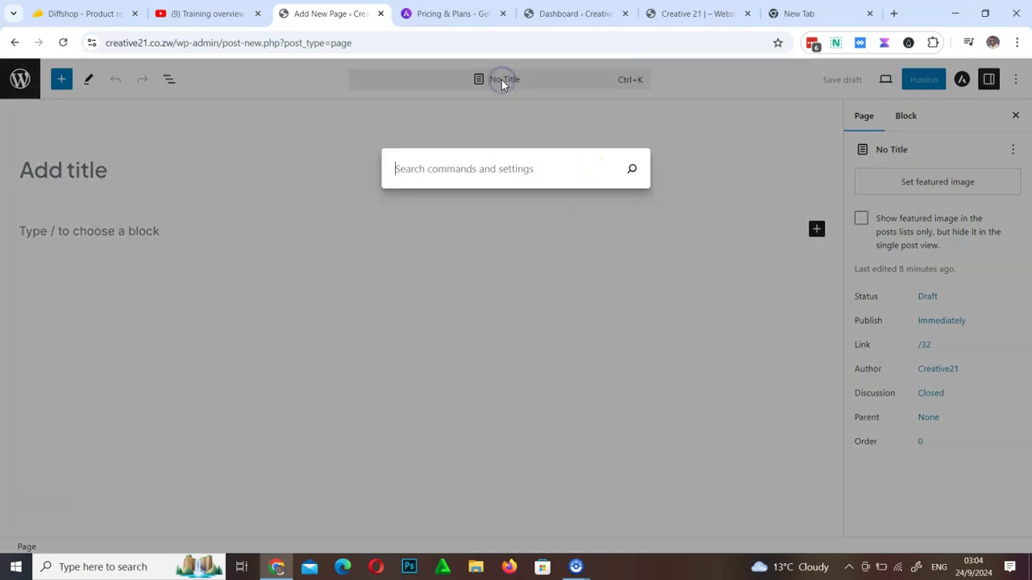
{"action": "left_click", "coordinate": [732, 134]}
{"action": "left_click", "coordinate": [110, 176]}
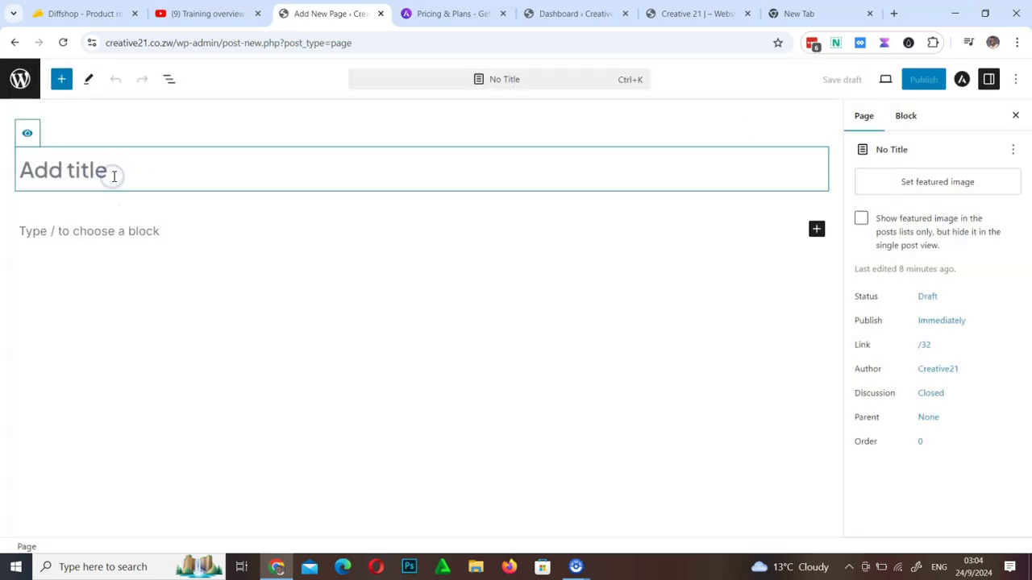
{"action": "type", "text": "Home"}
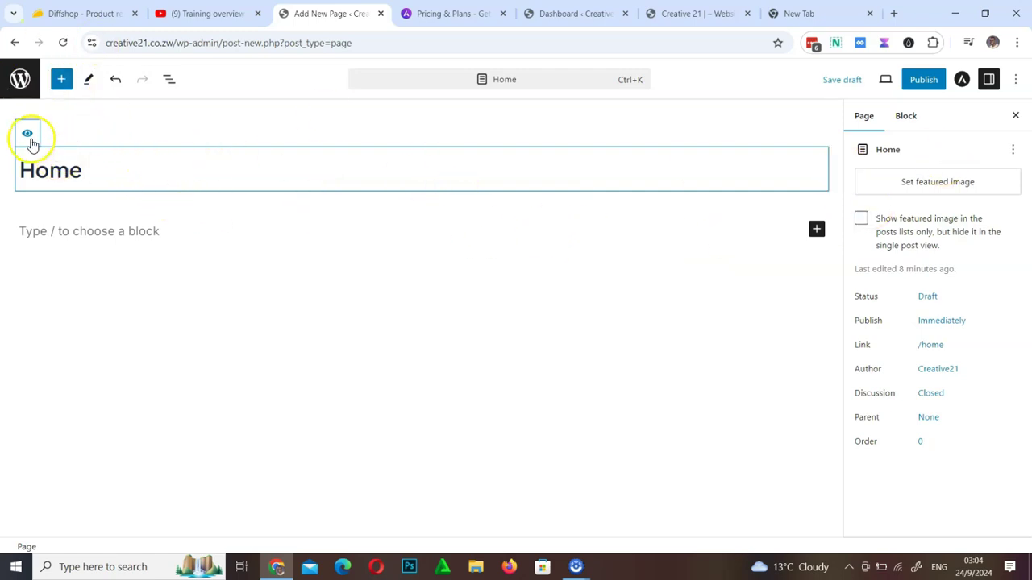
{"action": "left_click", "coordinate": [63, 79]}
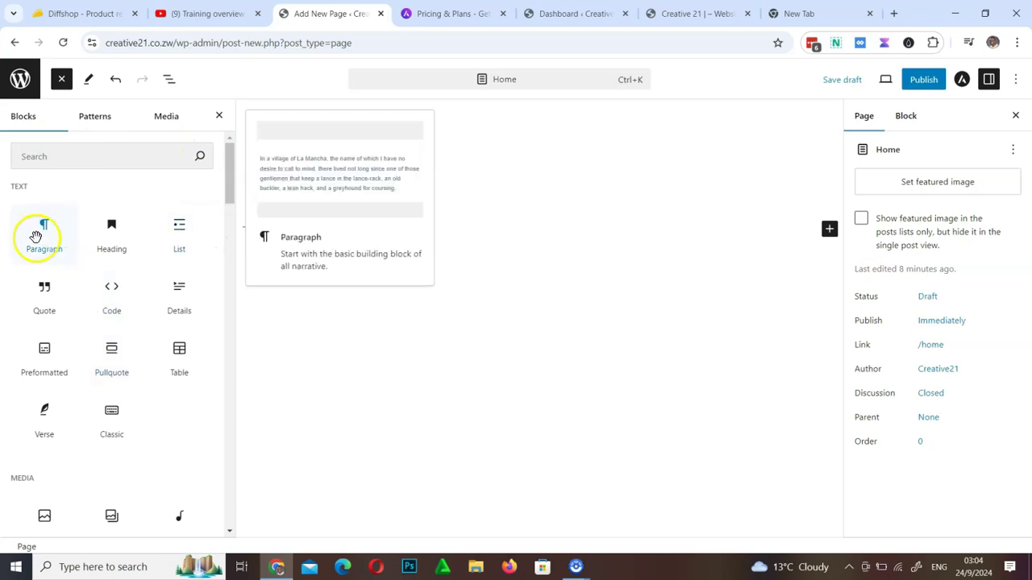
{"action": "scroll", "coordinate": [140, 395], "scroll_direction": "down", "scroll_amount": 15}
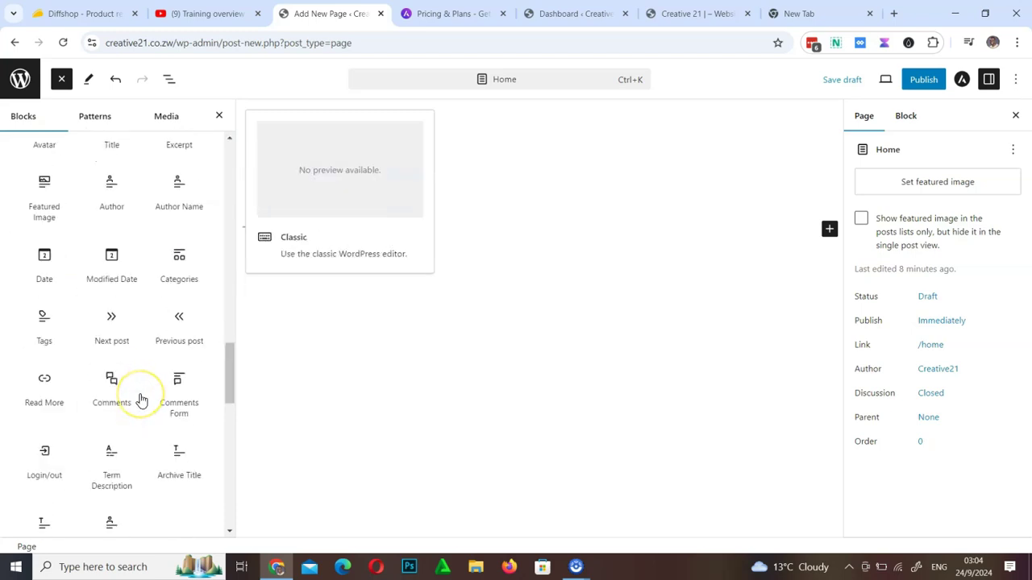
{"action": "scroll", "coordinate": [142, 399], "scroll_direction": "up", "scroll_amount": 10}
{"action": "scroll", "coordinate": [141, 401], "scroll_direction": "up", "scroll_amount": 5}
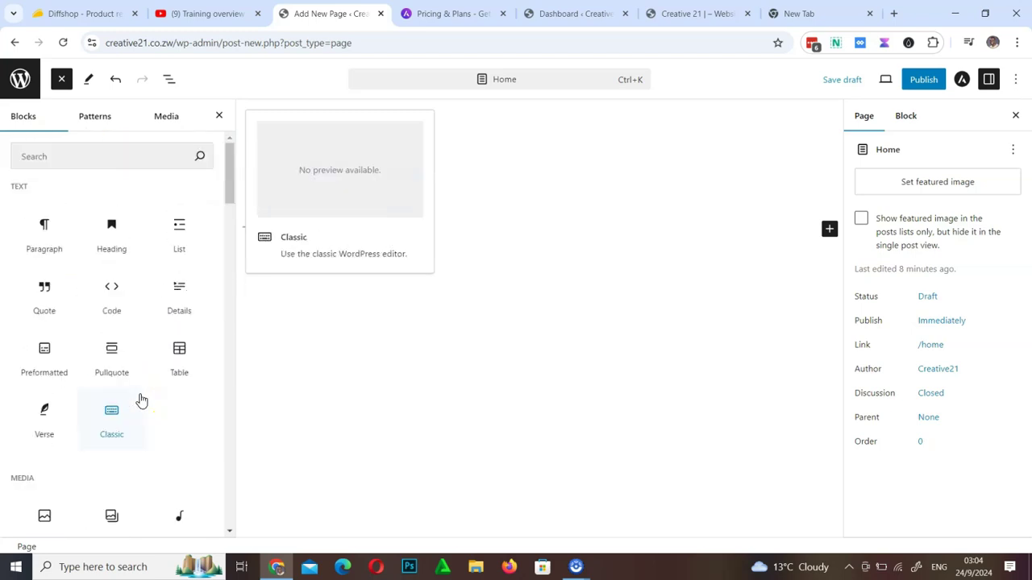
{"action": "left_click", "coordinate": [219, 118]}
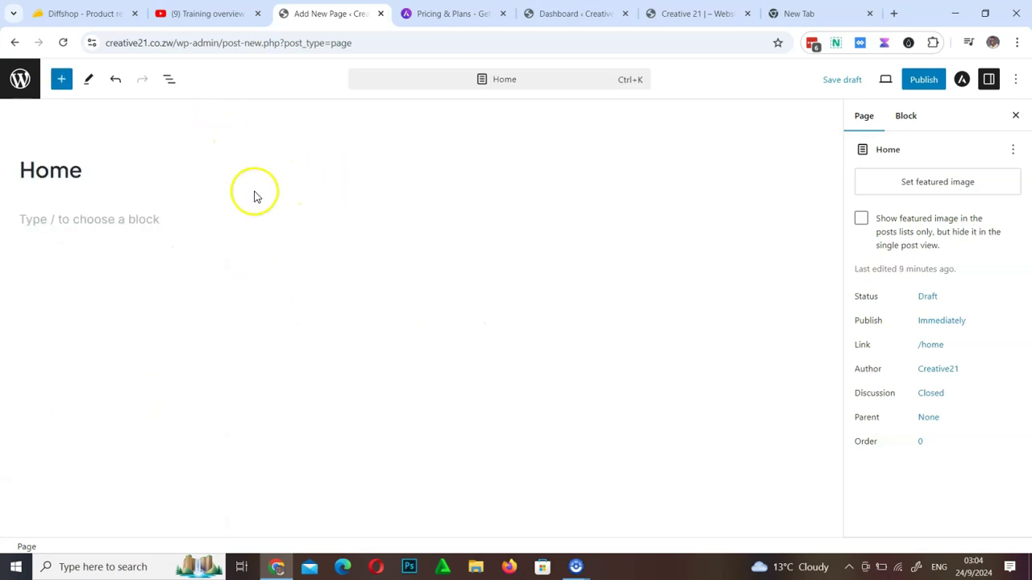
{"action": "left_click", "coordinate": [163, 215]}
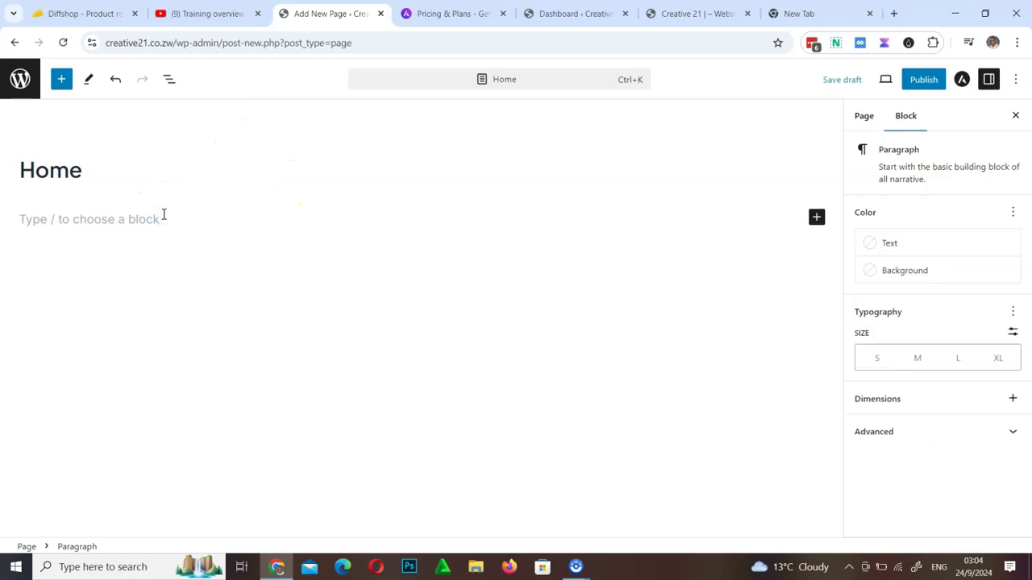
{"action": "left_click", "coordinate": [816, 218]}
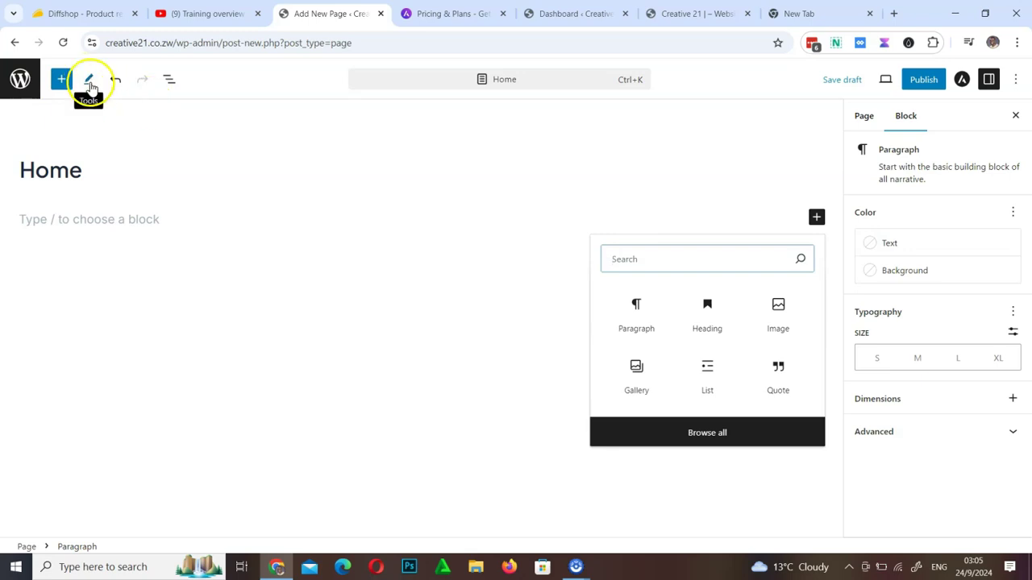
{"action": "left_click", "coordinate": [90, 84]}
{"action": "left_click", "coordinate": [146, 123]}
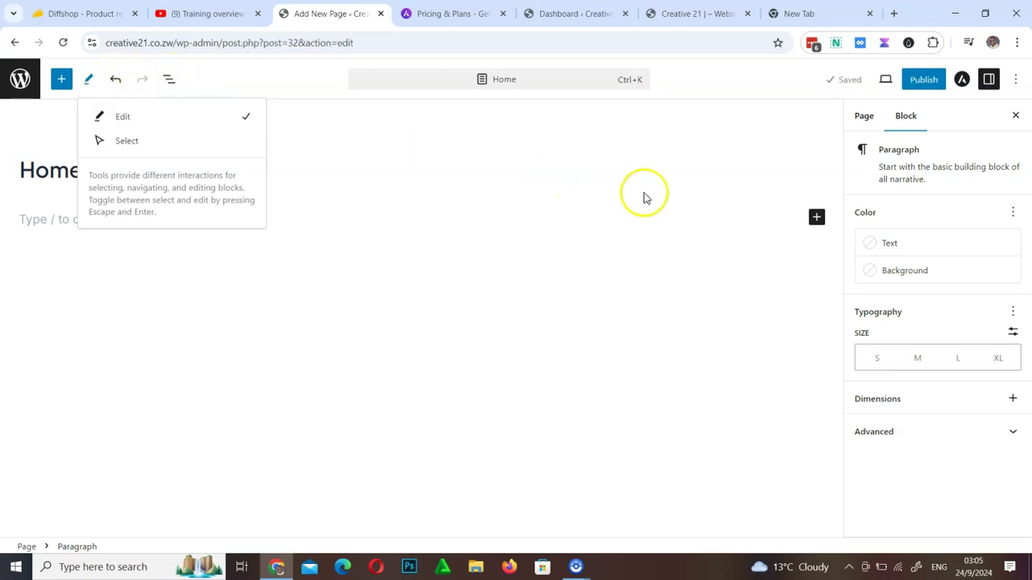
{"action": "left_click", "coordinate": [676, 157]}
{"action": "left_click", "coordinate": [343, 180]}
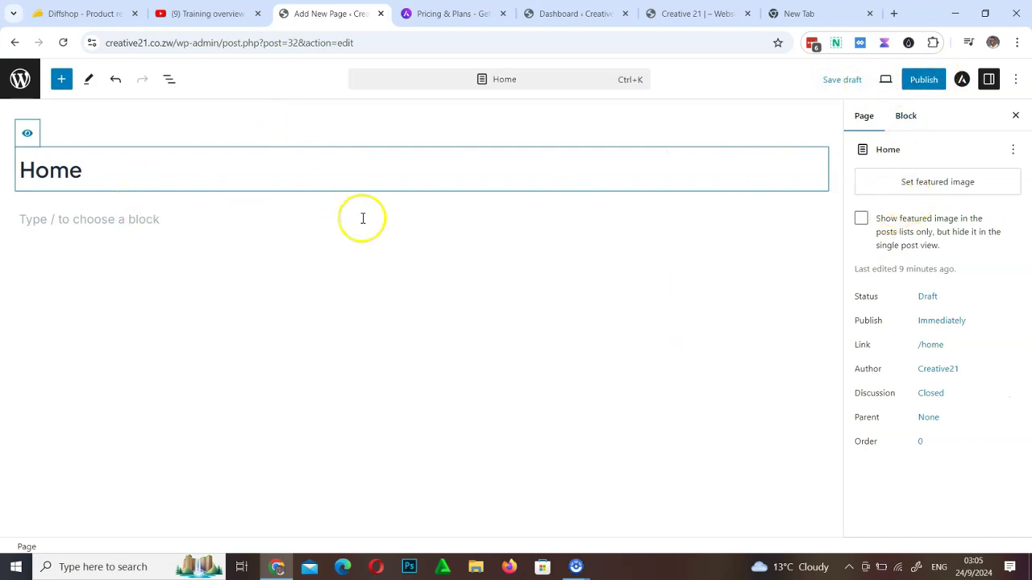
{"action": "left_click", "coordinate": [885, 80]}
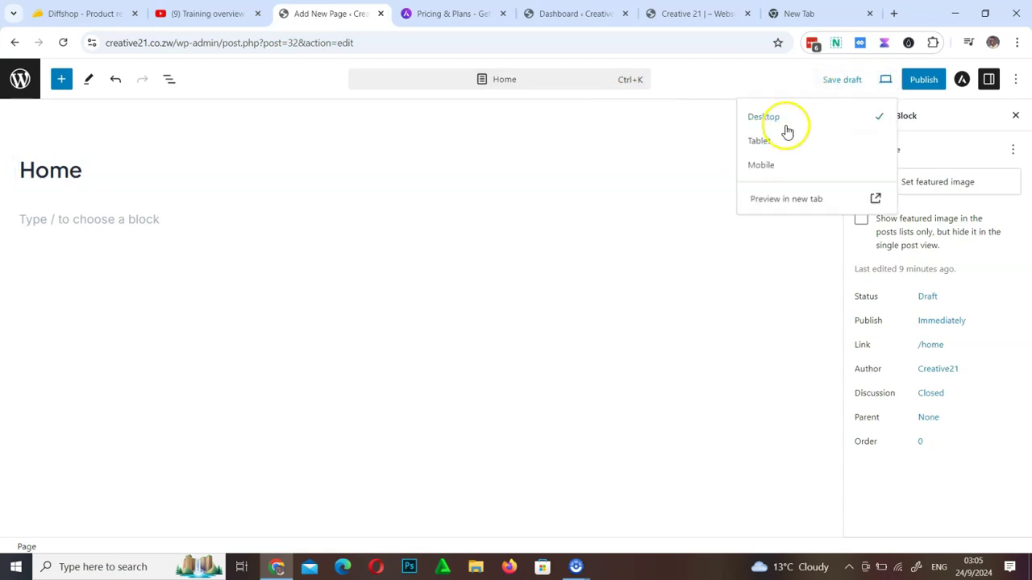
{"action": "left_click", "coordinate": [764, 165]}
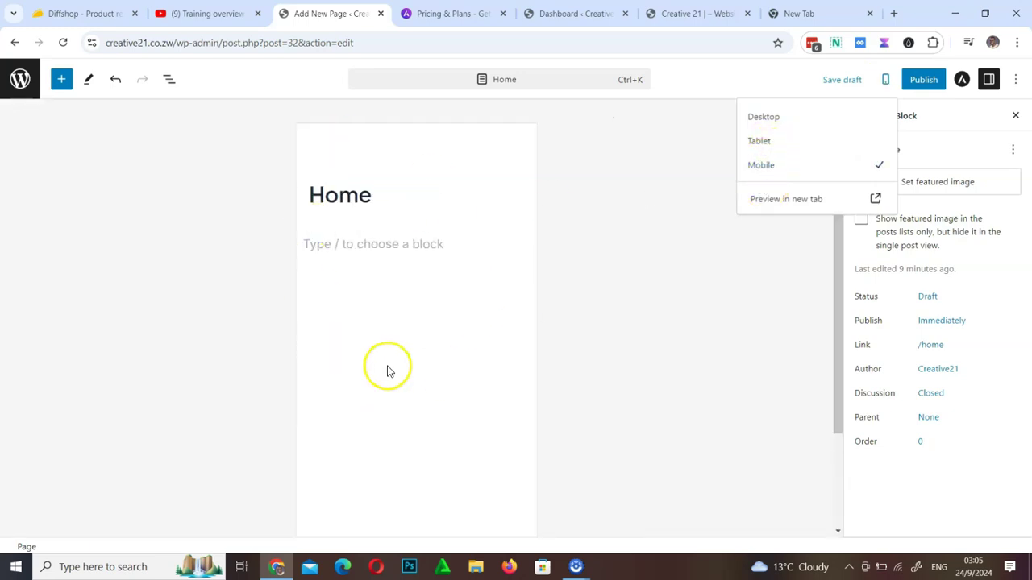
{"action": "left_click", "coordinate": [773, 118]}
{"action": "left_click", "coordinate": [962, 81]}
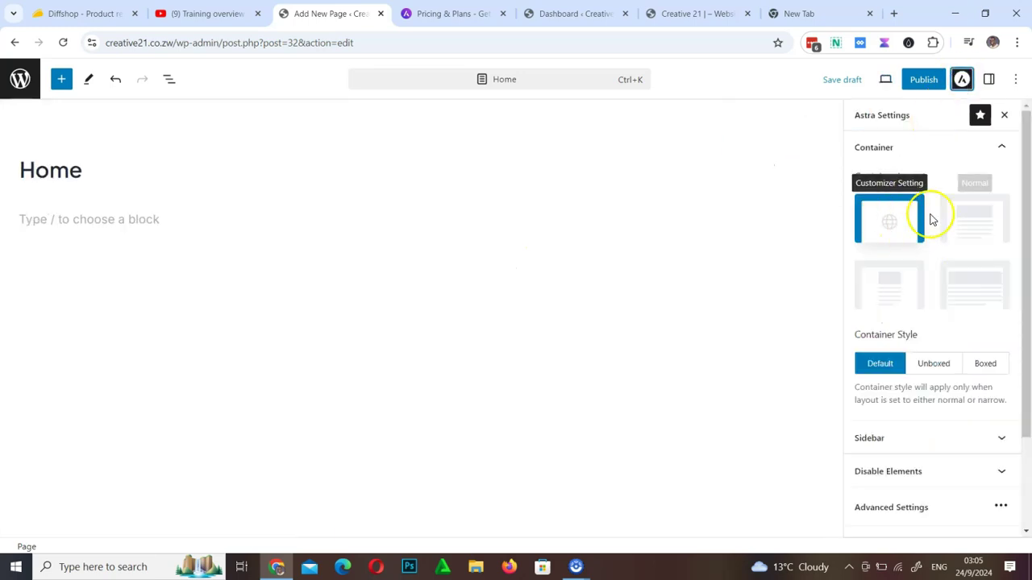
{"action": "scroll", "coordinate": [910, 445], "scroll_direction": "down", "scroll_amount": 2}
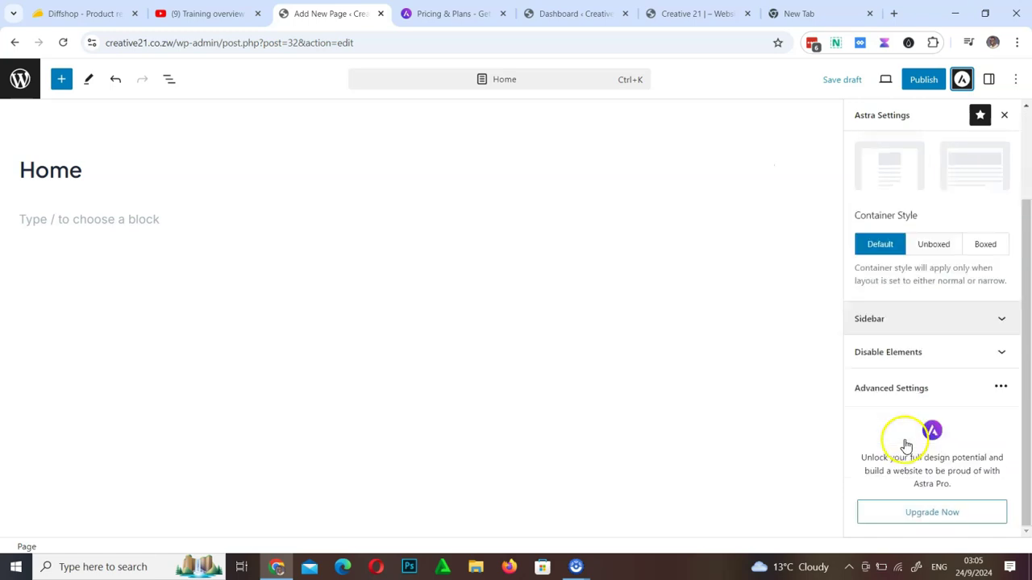
{"action": "scroll", "coordinate": [906, 445], "scroll_direction": "up", "scroll_amount": 2}
{"action": "scroll", "coordinate": [906, 445], "scroll_direction": "down", "scroll_amount": 2}
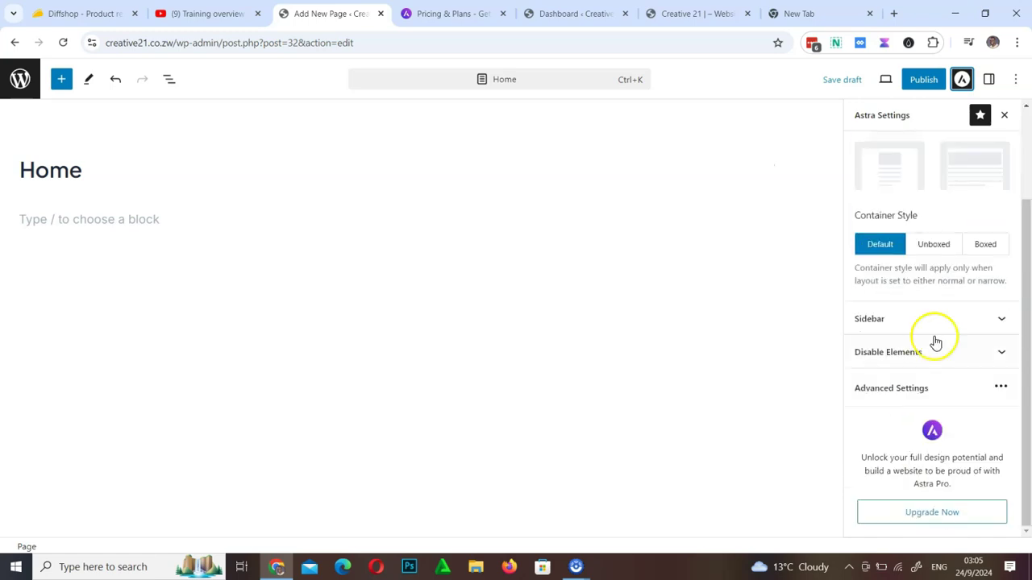
{"action": "left_click", "coordinate": [991, 330]}
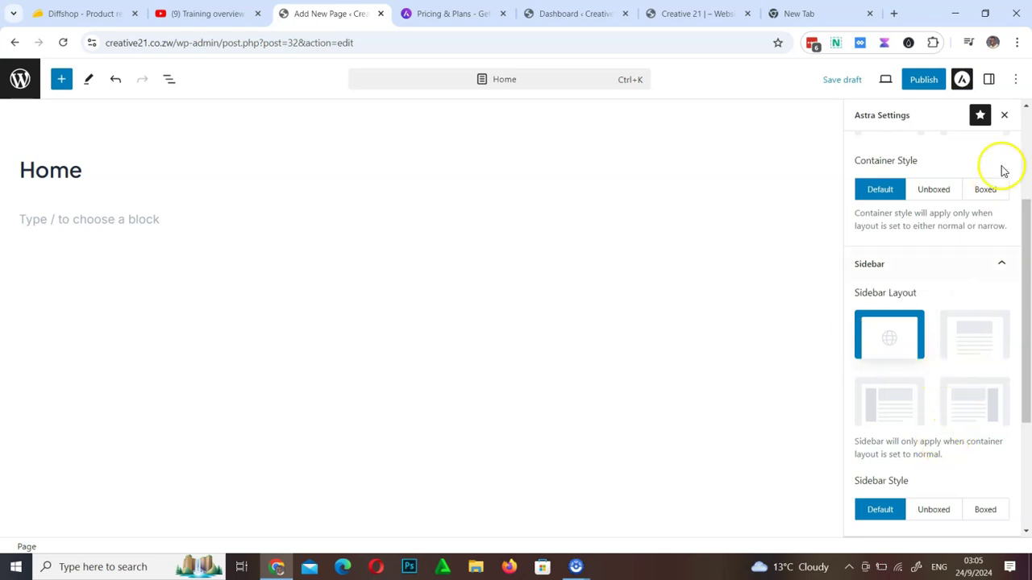
{"action": "left_click", "coordinate": [990, 80]}
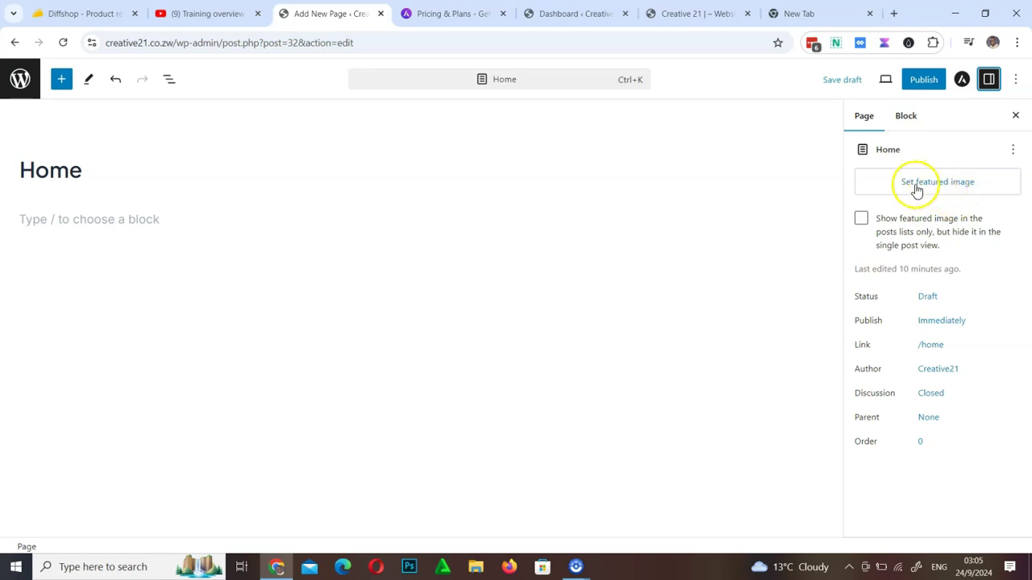
{"action": "left_click", "coordinate": [906, 121]}
{"action": "left_click", "coordinate": [870, 123]}
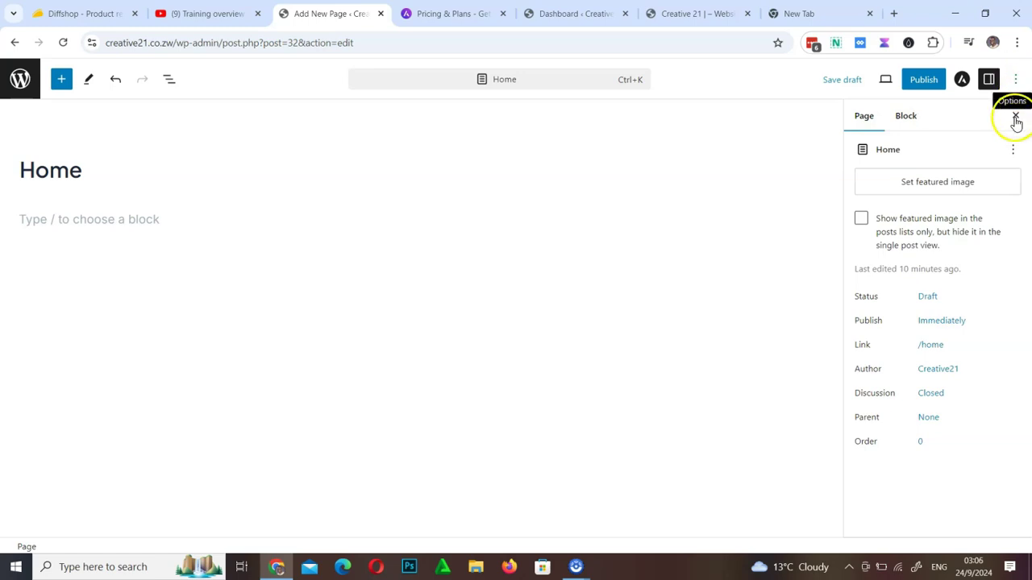
{"action": "left_click", "coordinate": [1015, 117]}
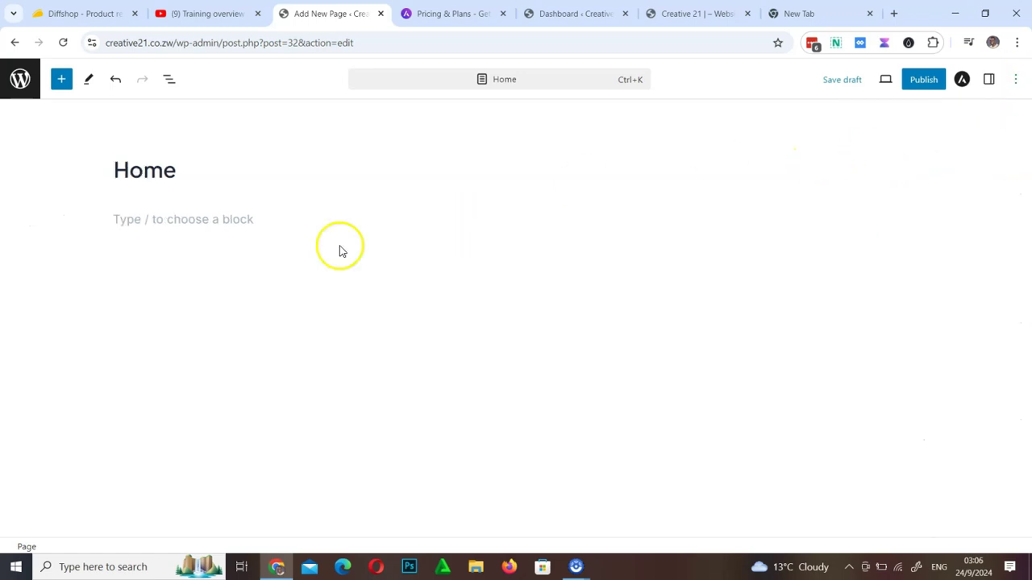
{"action": "left_click", "coordinate": [186, 171]}
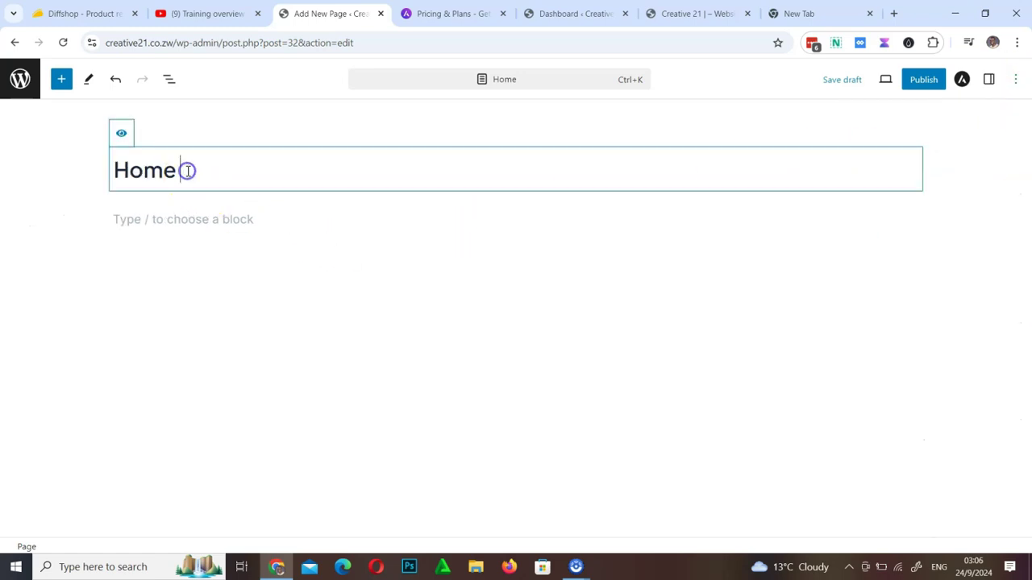
{"action": "left_click", "coordinate": [989, 84]}
{"action": "left_click", "coordinate": [96, 173]}
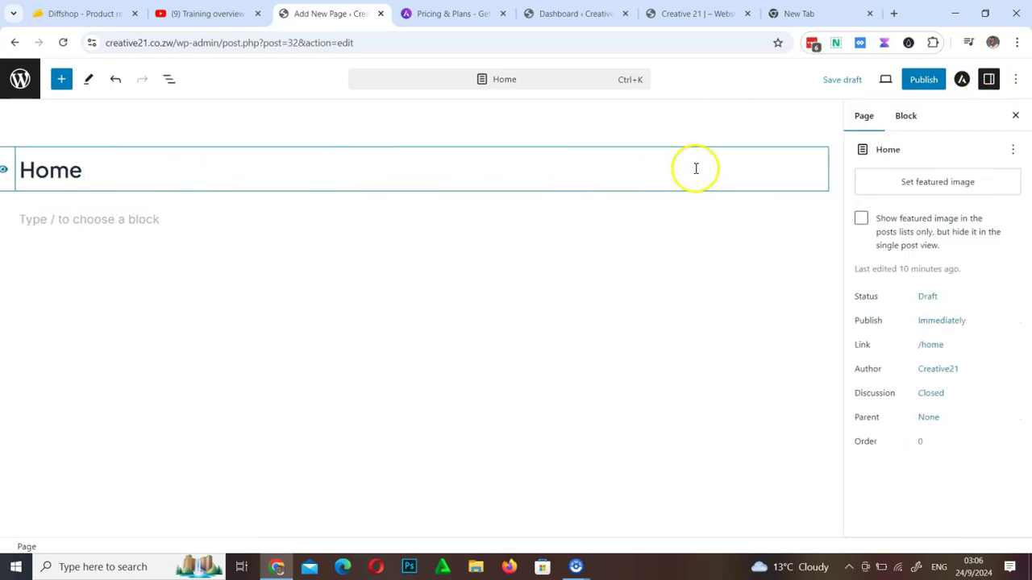
Publish the Home page and write 'Home page' in its body paragraph
{"action": "left_click", "coordinate": [919, 82]}
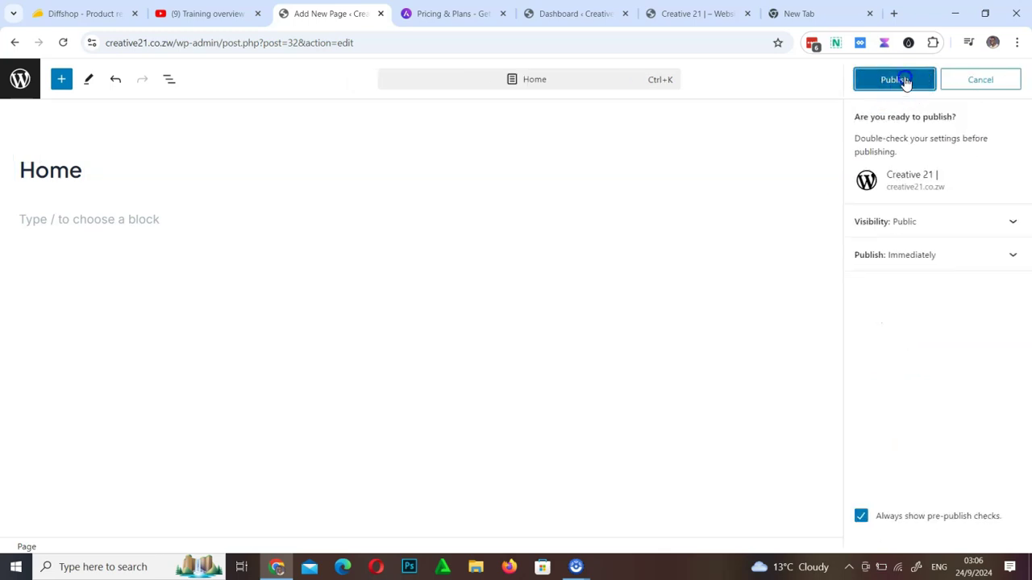
{"action": "left_click", "coordinate": [904, 80]}
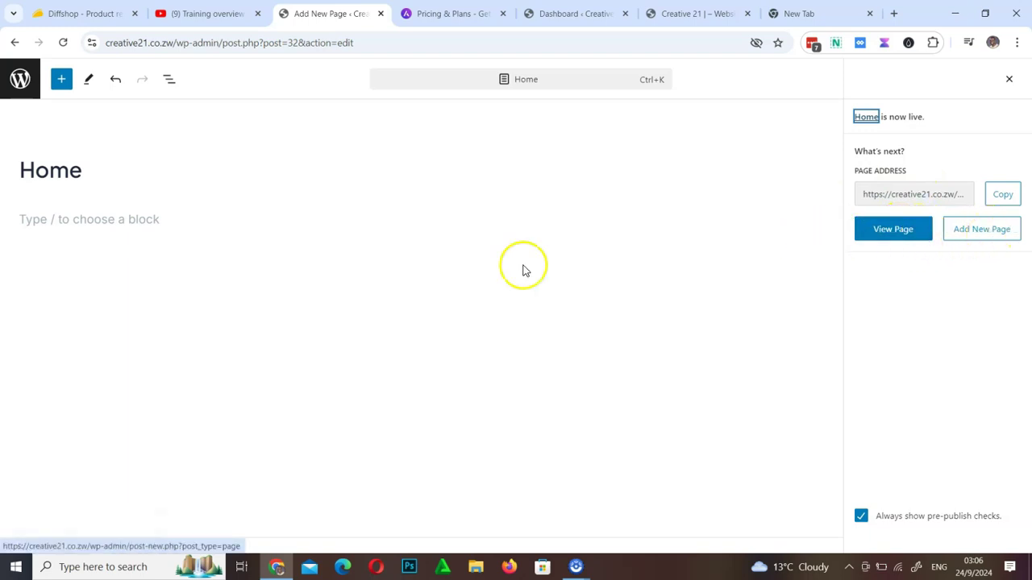
{"action": "left_click", "coordinate": [106, 220]}
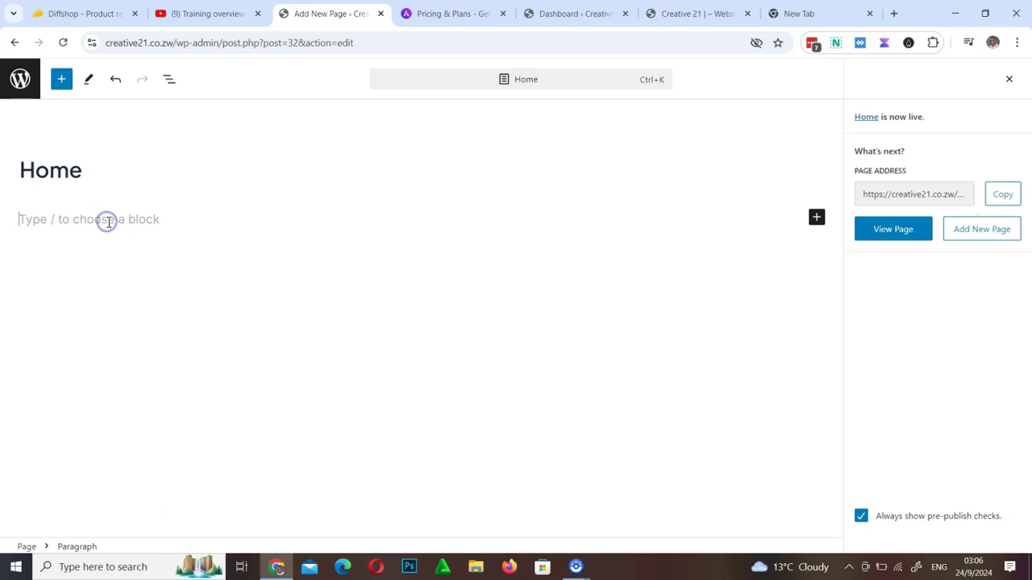
{"action": "type", "text": "Home page"}
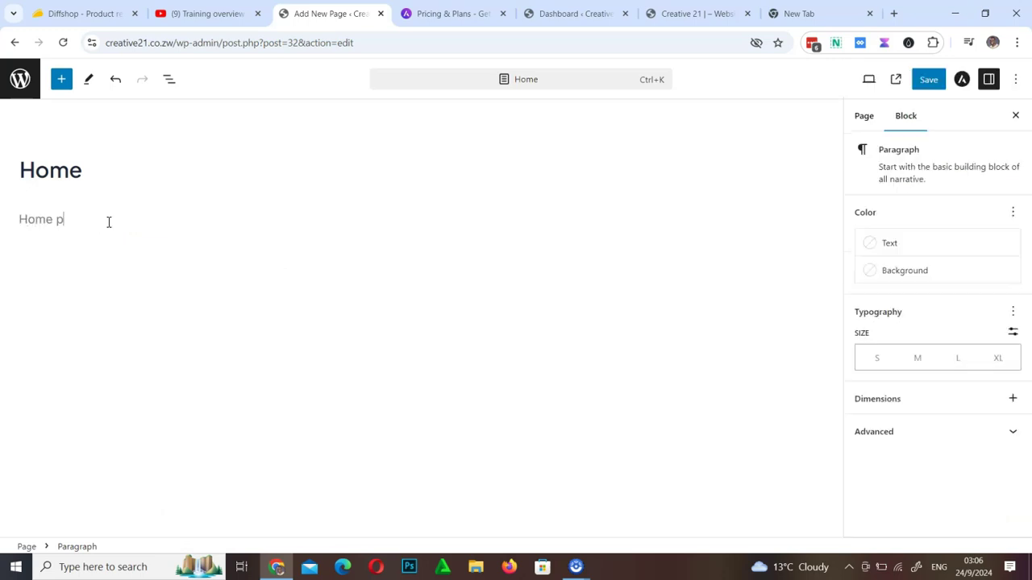
Save the Home page's new paragraph, then begin another new page
{"action": "left_click", "coordinate": [927, 80]}
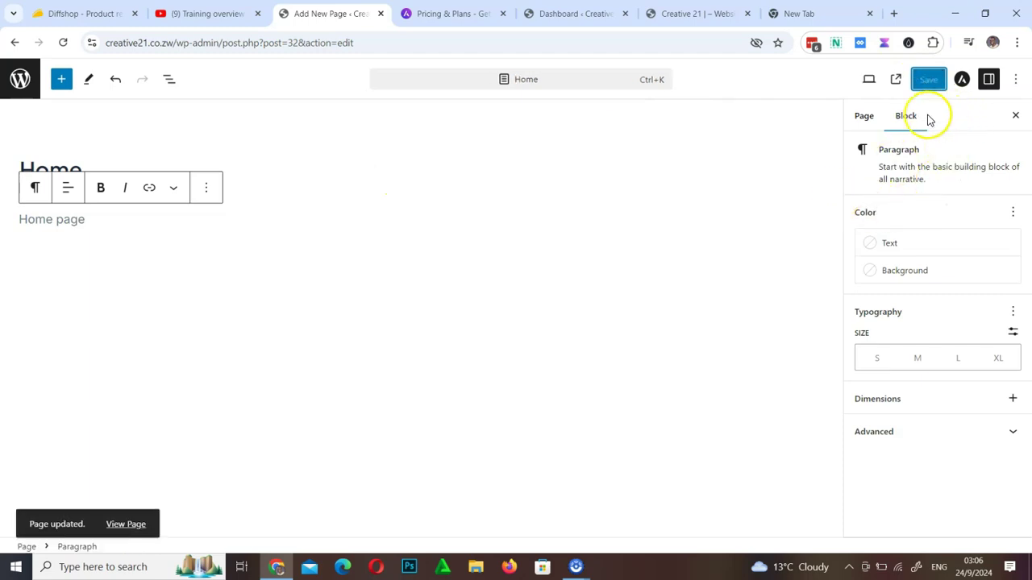
{"action": "left_click", "coordinate": [865, 118]}
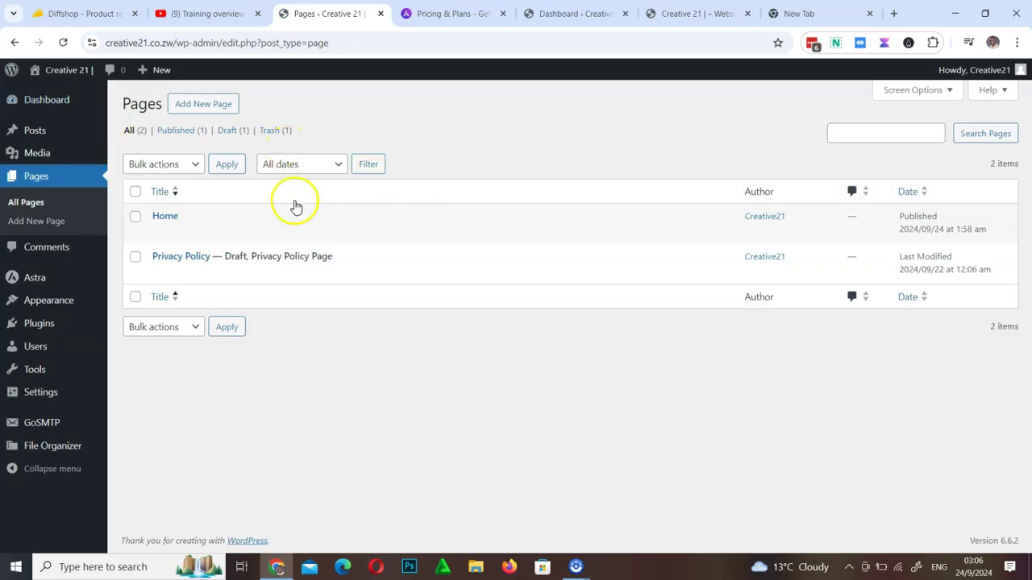
{"action": "left_click", "coordinate": [199, 107]}
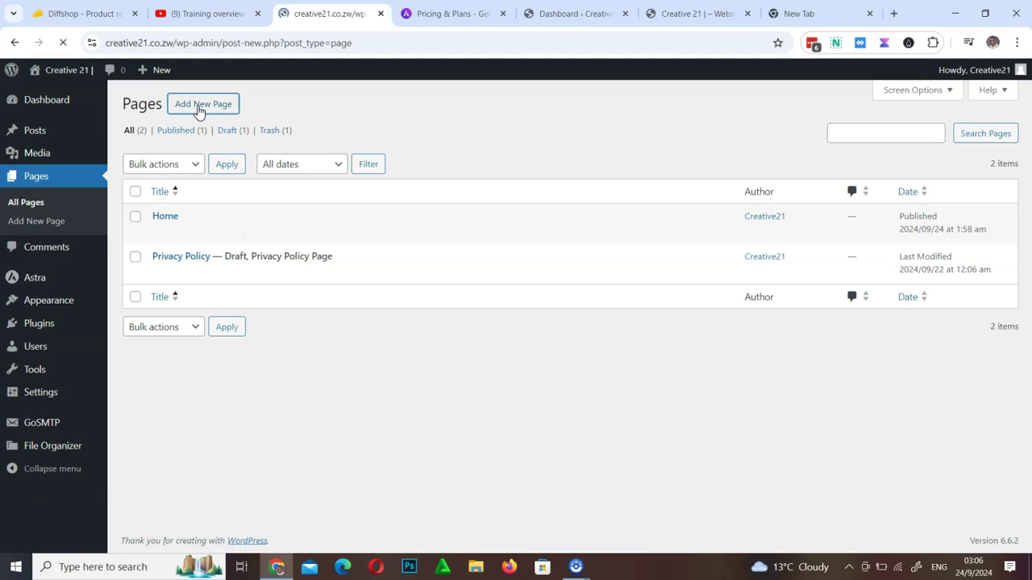
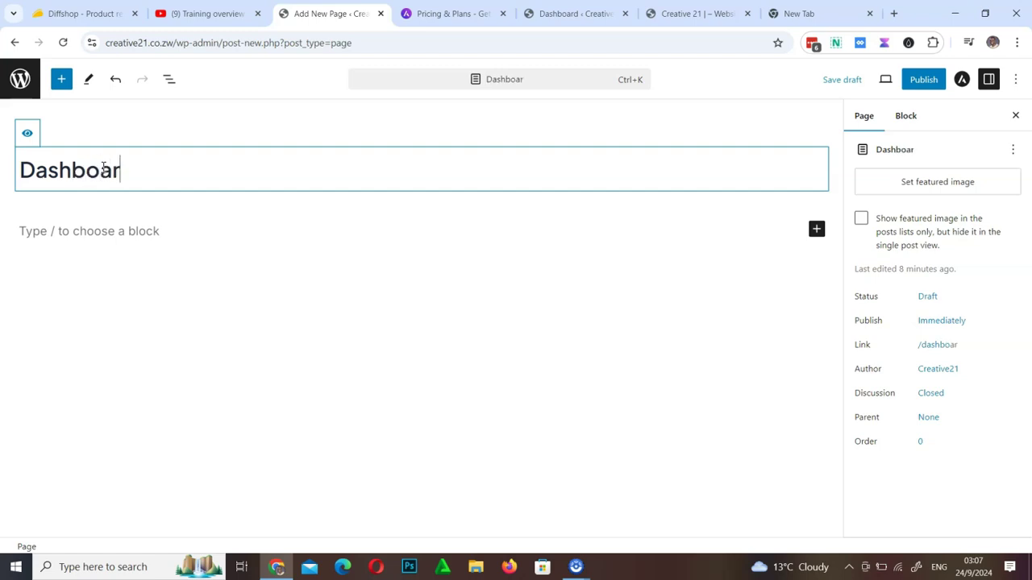
Write 'Log in to the page' as the Dashboard page's paragraph and publish the page
{"action": "left_click", "coordinate": [115, 234]}
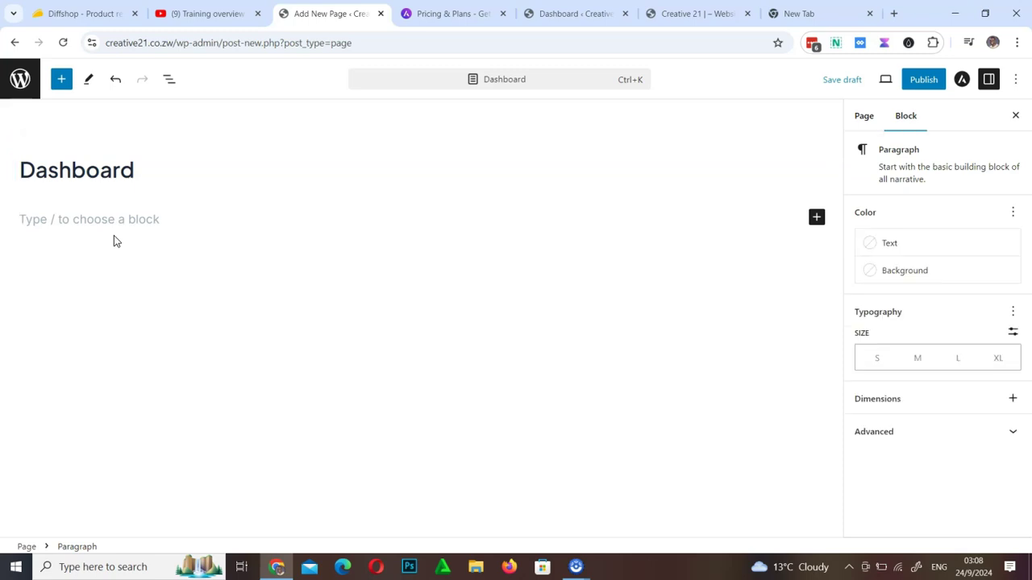
{"action": "type", "text": "Log in to the page"}
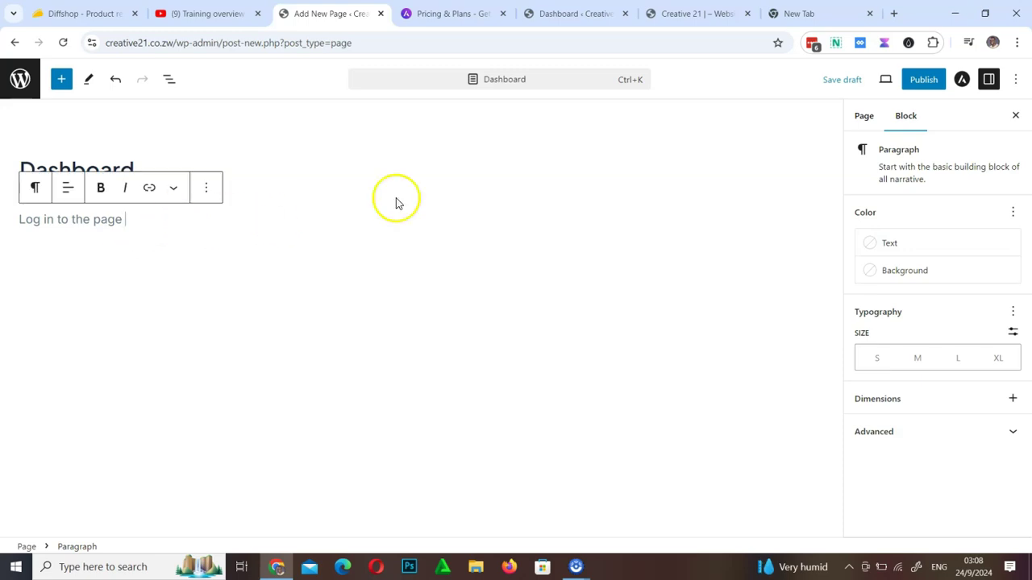
{"action": "left_click", "coordinate": [924, 83]}
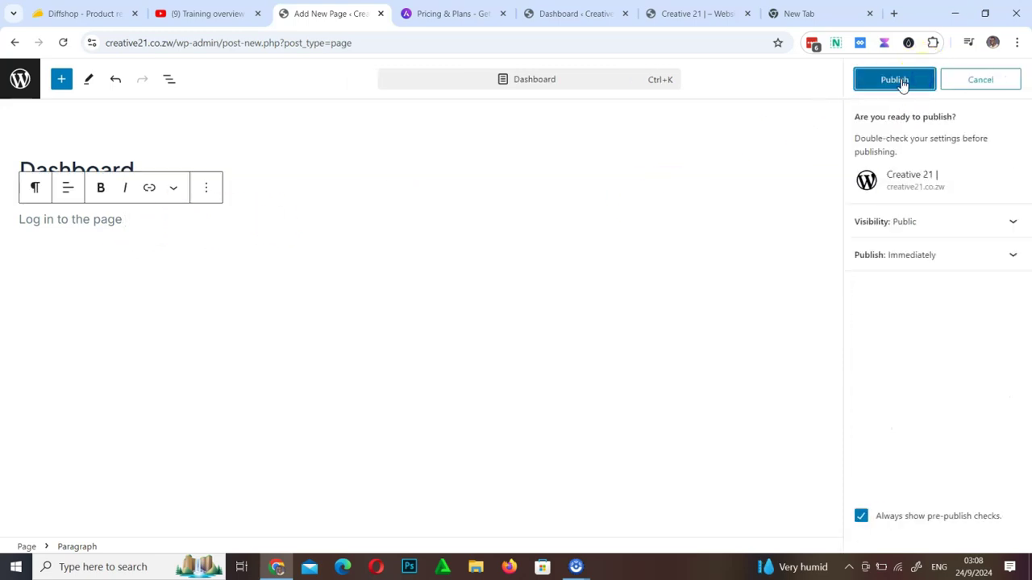
{"action": "left_click", "coordinate": [902, 84]}
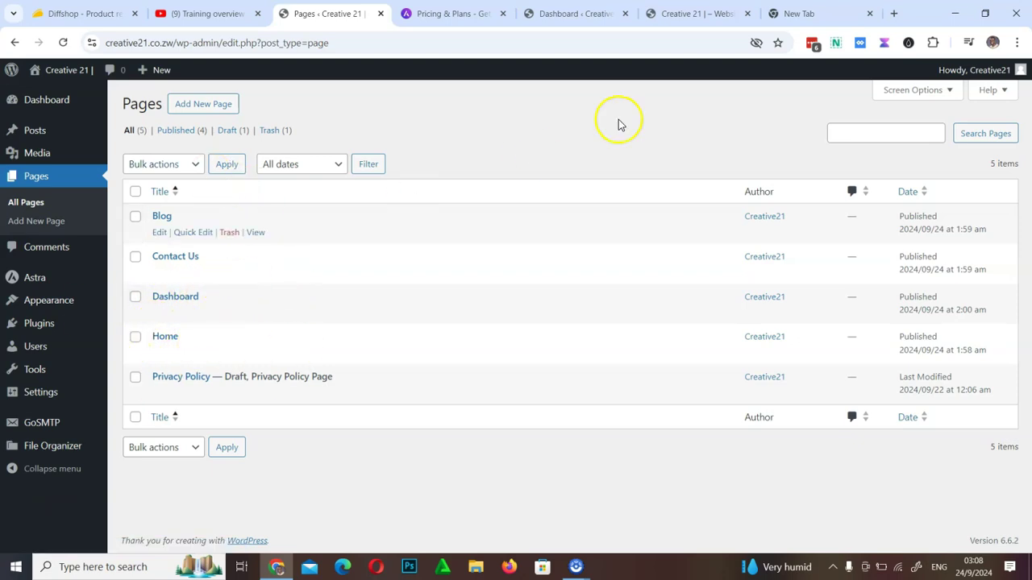
{"action": "left_click", "coordinate": [698, 14]}
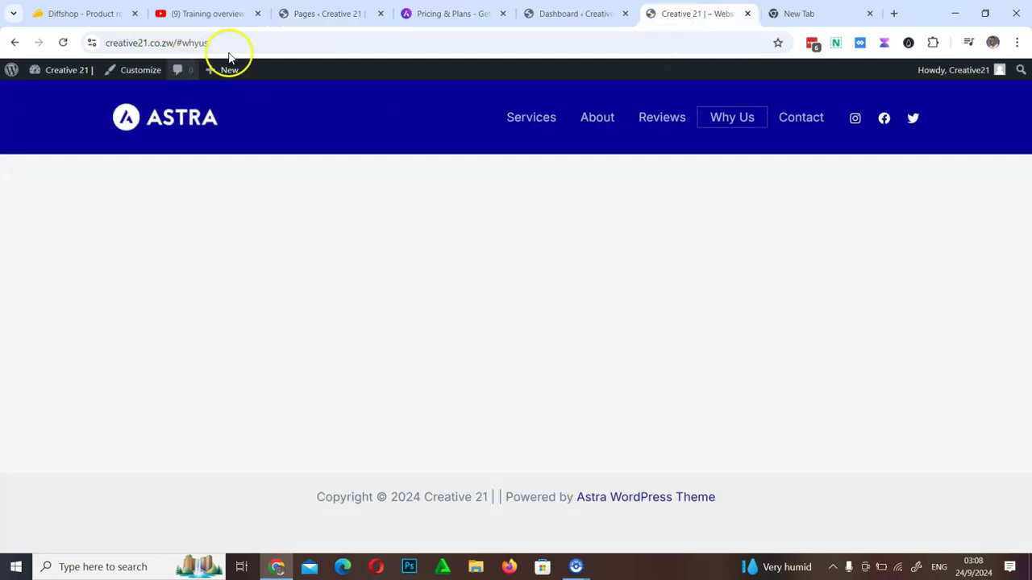
{"action": "left_click", "coordinate": [66, 43]}
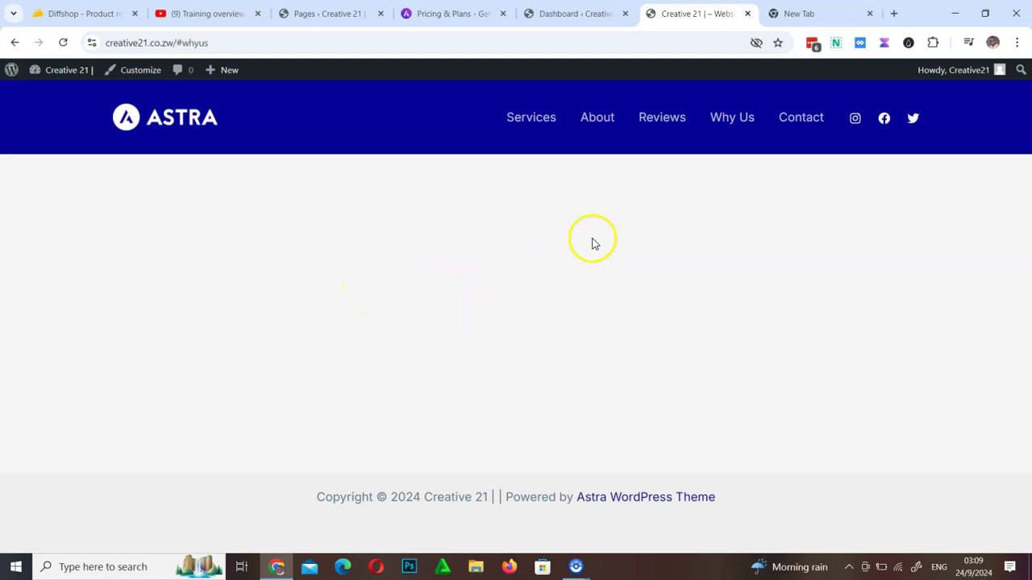
{"action": "left_click", "coordinate": [334, 12]}
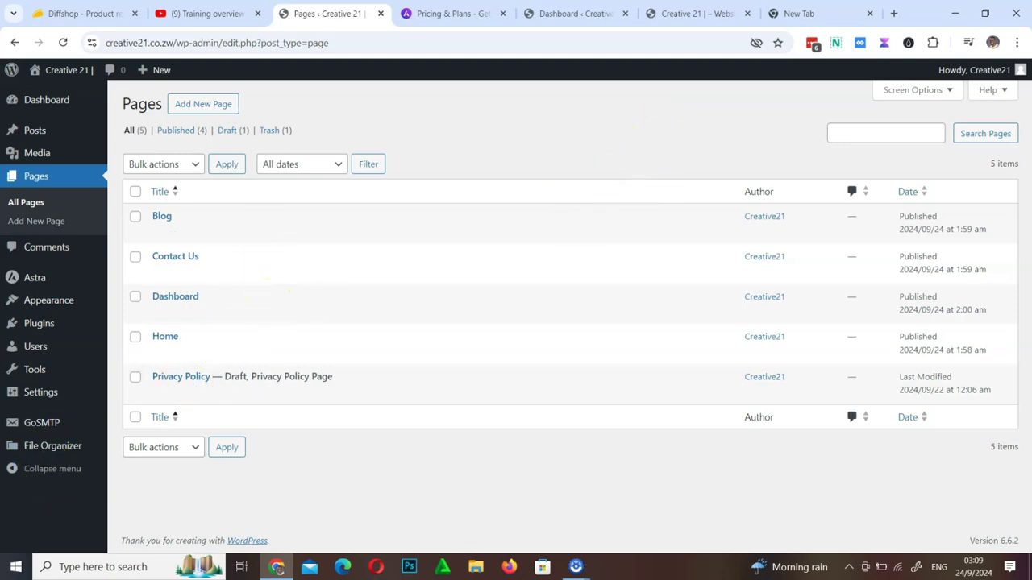
{"action": "left_click", "coordinate": [710, 11]}
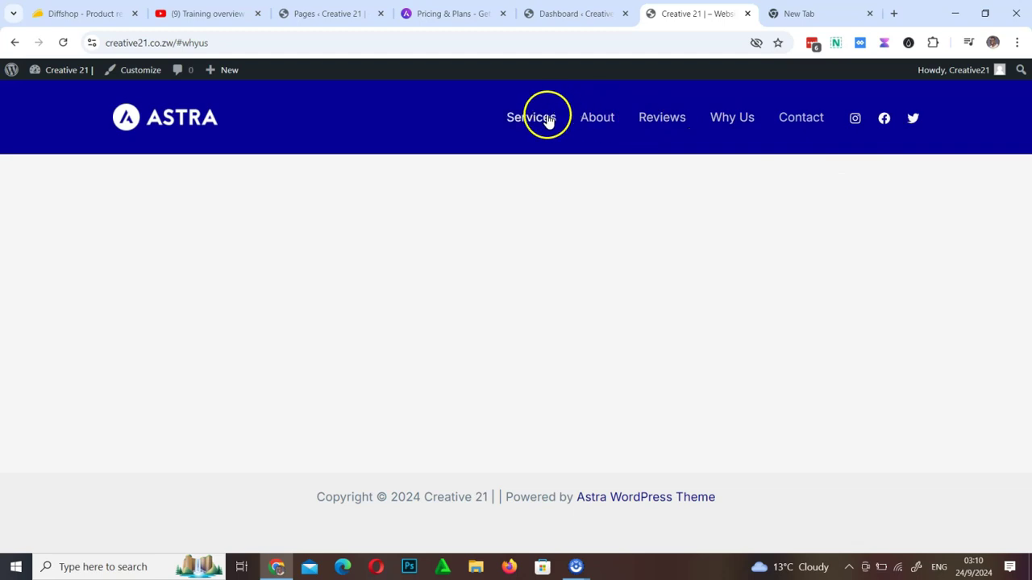
{"action": "left_click", "coordinate": [324, 14]}
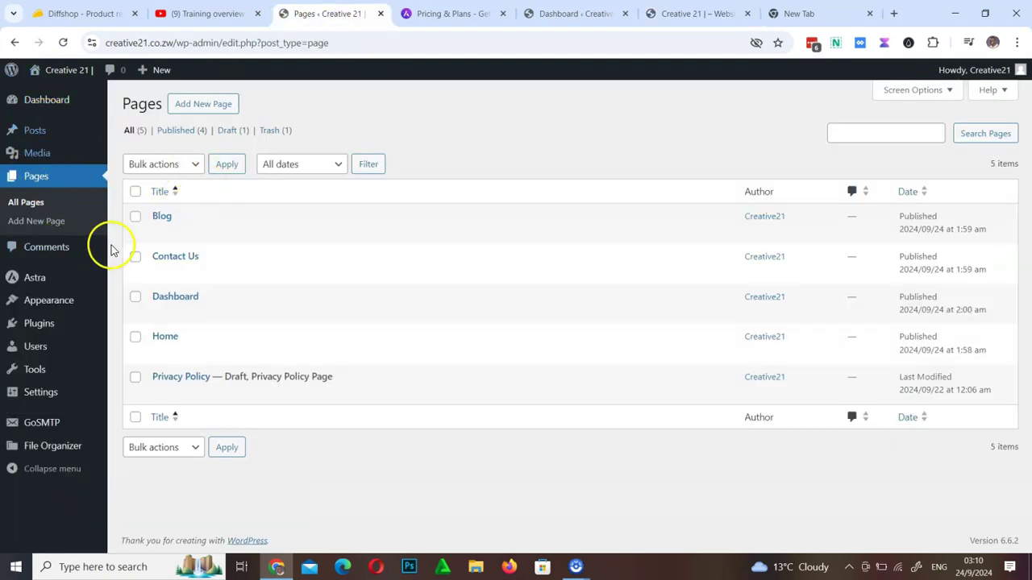
{"action": "mouse_move", "coordinate": [38, 300]}
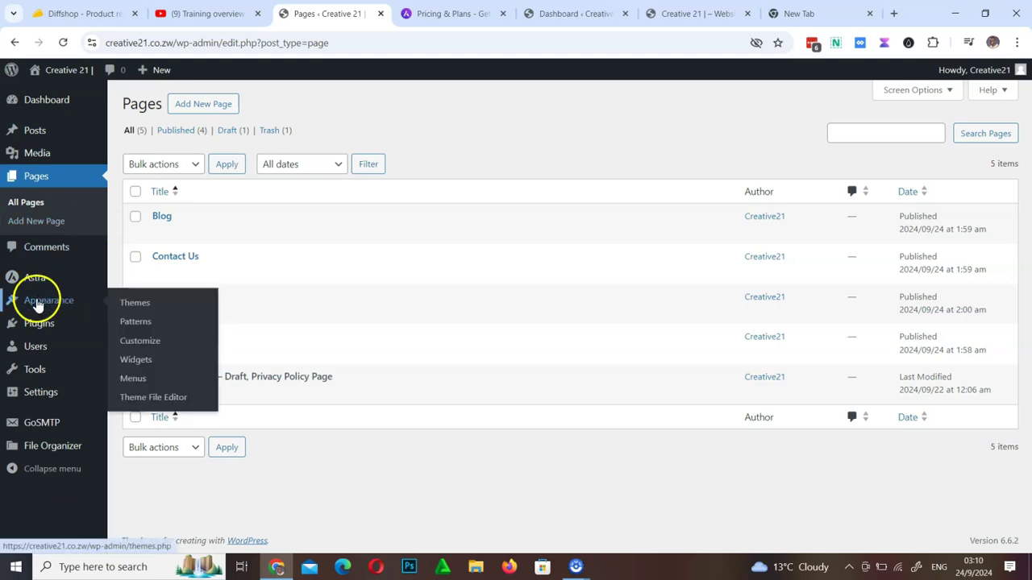
In the Menus editor, compare the available menus with the live site's header menu
{"action": "left_click", "coordinate": [126, 380]}
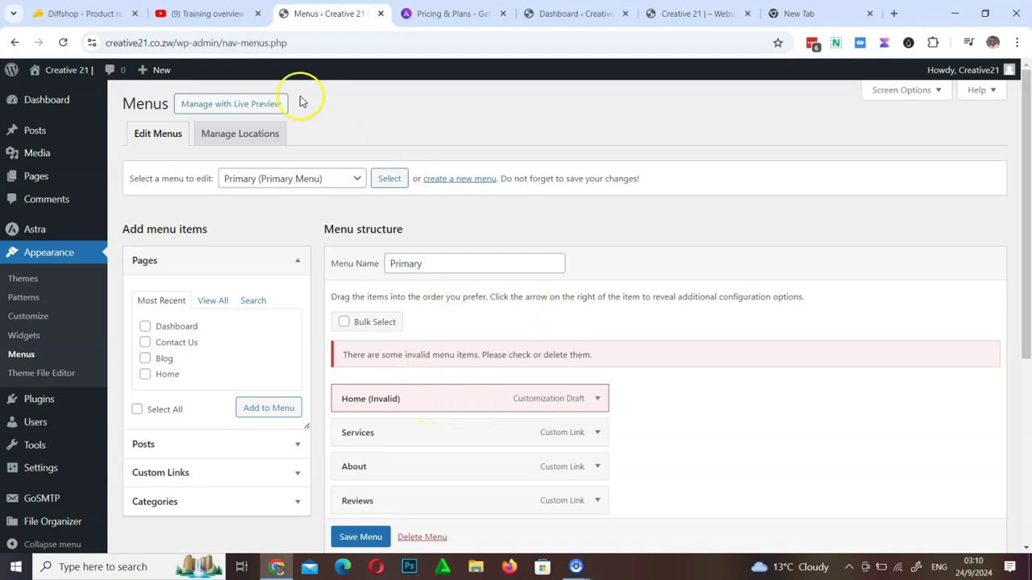
{"action": "left_click", "coordinate": [682, 13]}
{"action": "left_click", "coordinate": [326, 13]}
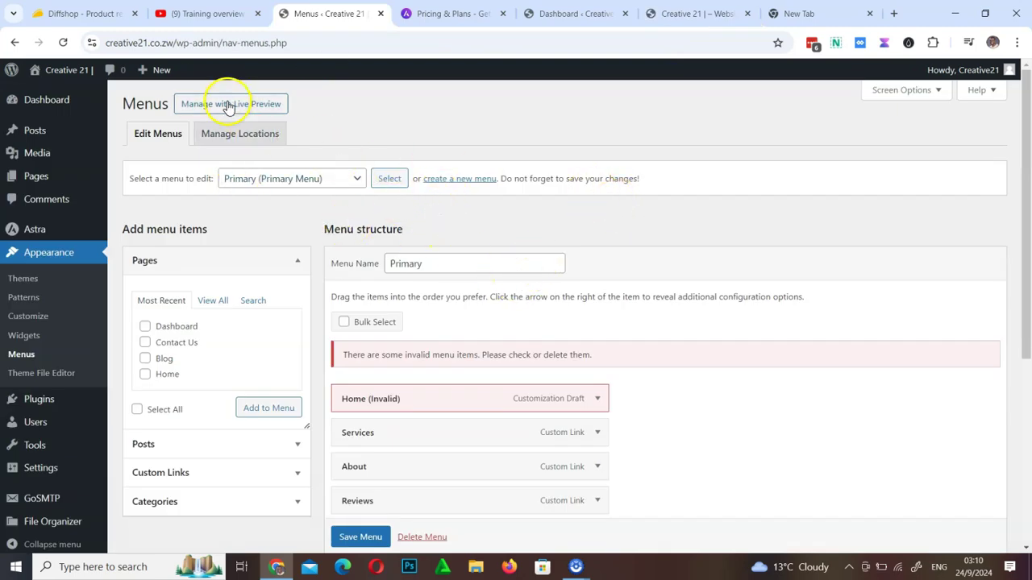
{"action": "left_click", "coordinate": [289, 181]}
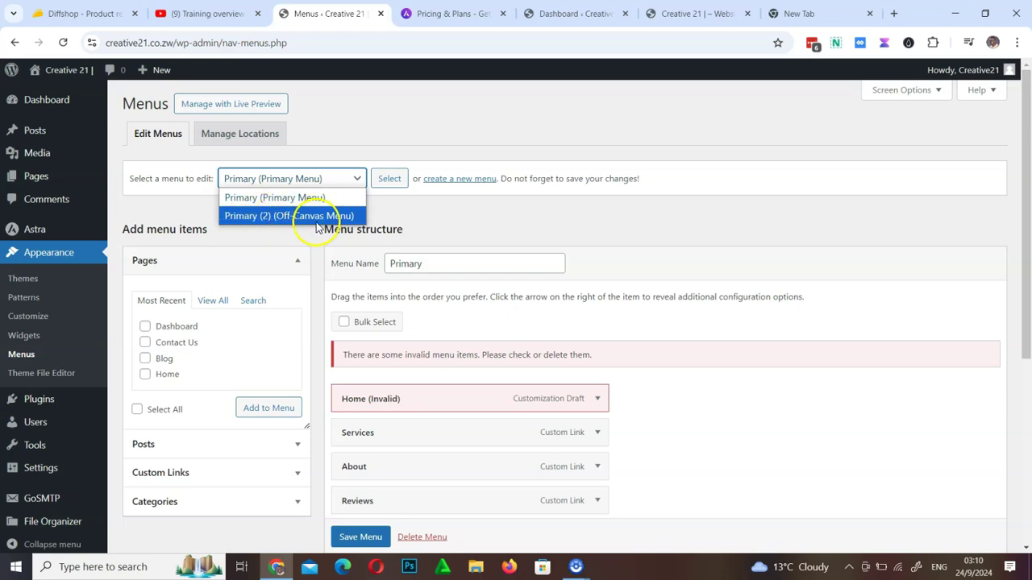
{"action": "left_click", "coordinate": [435, 218]}
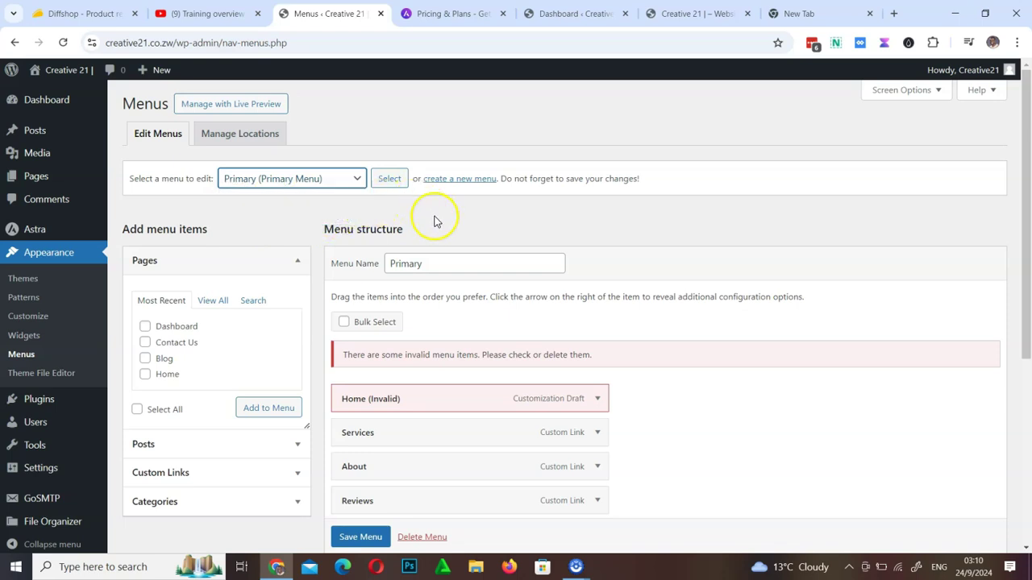
{"action": "left_click", "coordinate": [333, 187]}
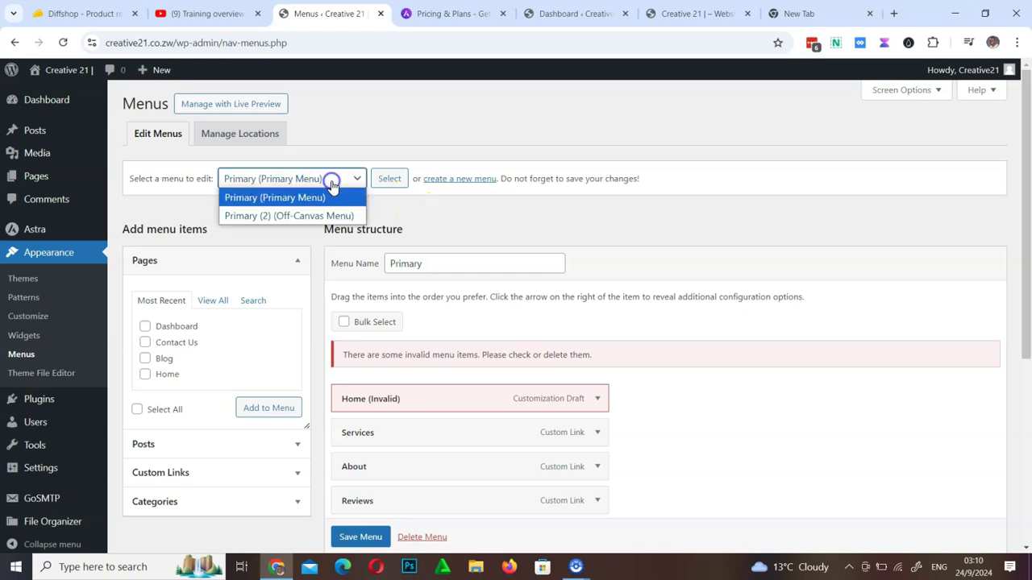
{"action": "left_click", "coordinate": [429, 215]}
{"action": "scroll", "coordinate": [462, 251], "scroll_direction": "down", "scroll_amount": 4}
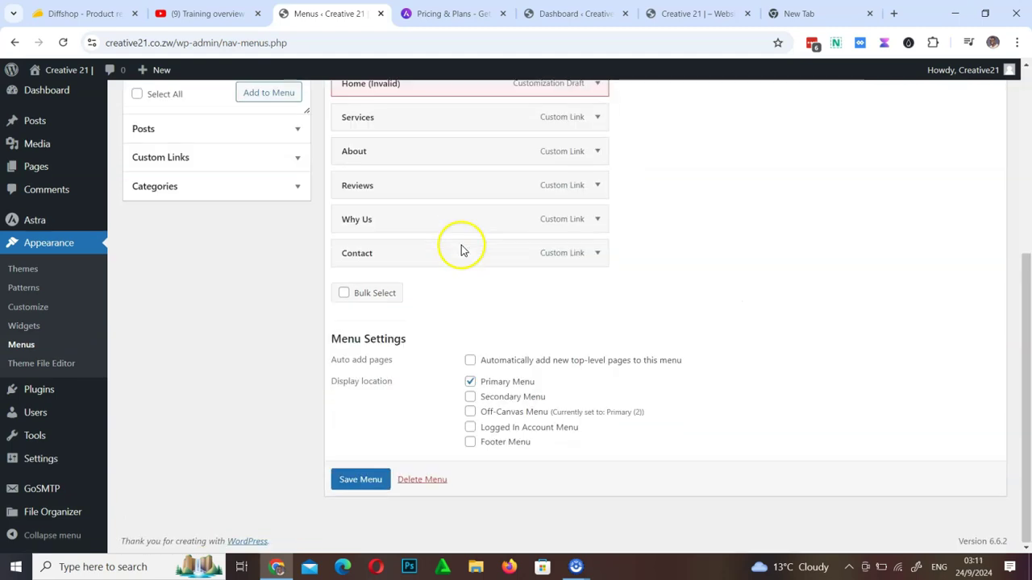
{"action": "scroll", "coordinate": [462, 250], "scroll_direction": "up", "scroll_amount": 4}
{"action": "scroll", "coordinate": [462, 251], "scroll_direction": "down", "scroll_amount": 1}
{"action": "scroll", "coordinate": [462, 251], "scroll_direction": "down", "scroll_amount": 3}
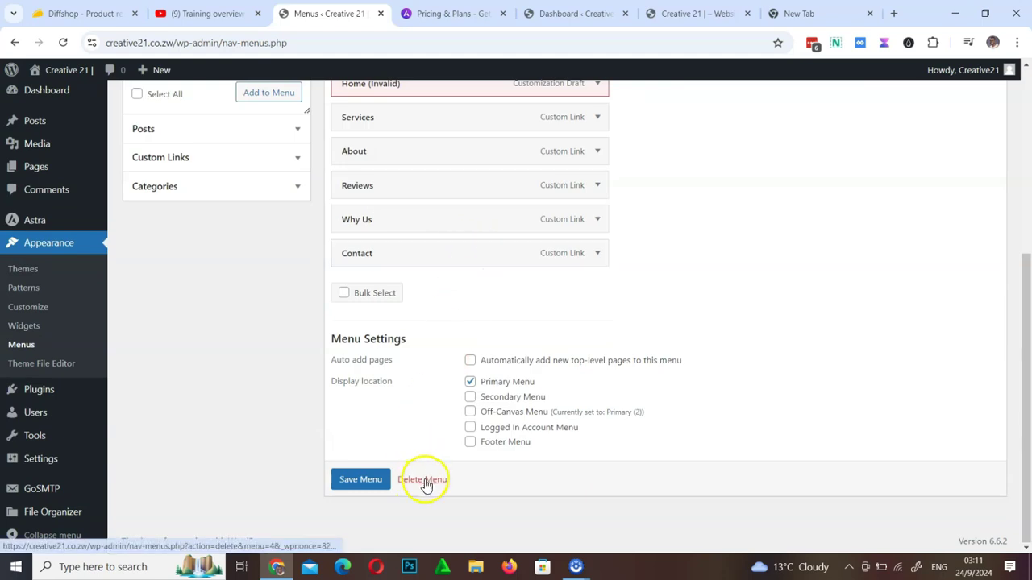
{"action": "scroll", "coordinate": [396, 391], "scroll_direction": "up", "scroll_amount": 4}
Select the Primary (2) off-canvas menu and permanently delete it
{"action": "left_click", "coordinate": [309, 180]}
{"action": "left_click", "coordinate": [288, 217]}
{"action": "scroll", "coordinate": [363, 294], "scroll_direction": "down", "scroll_amount": 4}
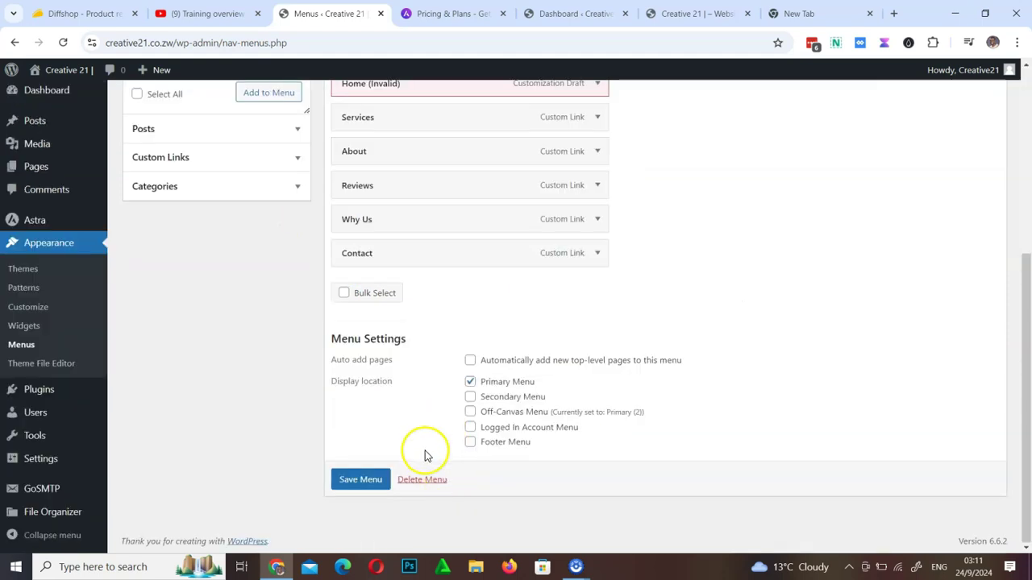
{"action": "left_click", "coordinate": [422, 479]}
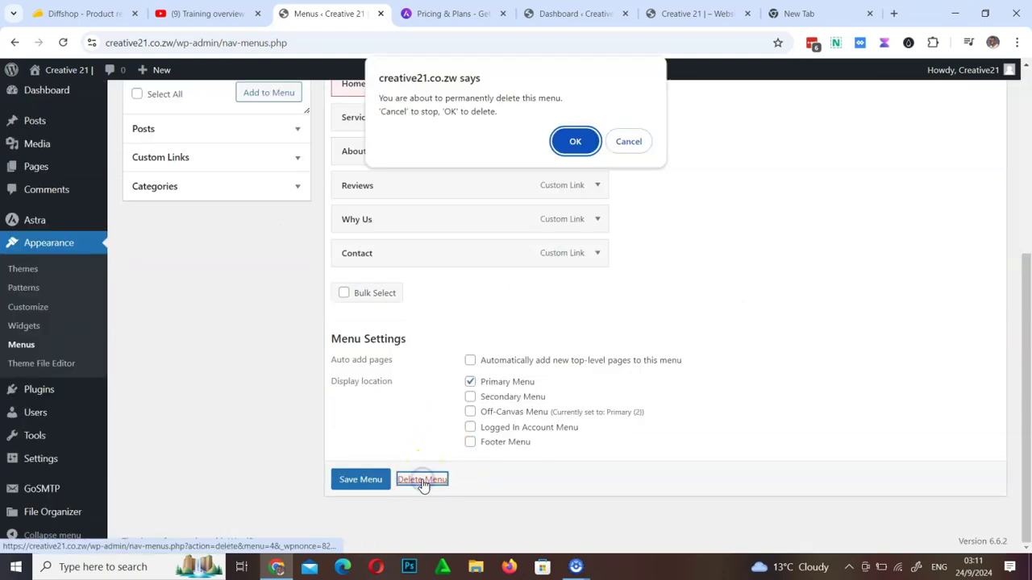
{"action": "left_click", "coordinate": [582, 141]}
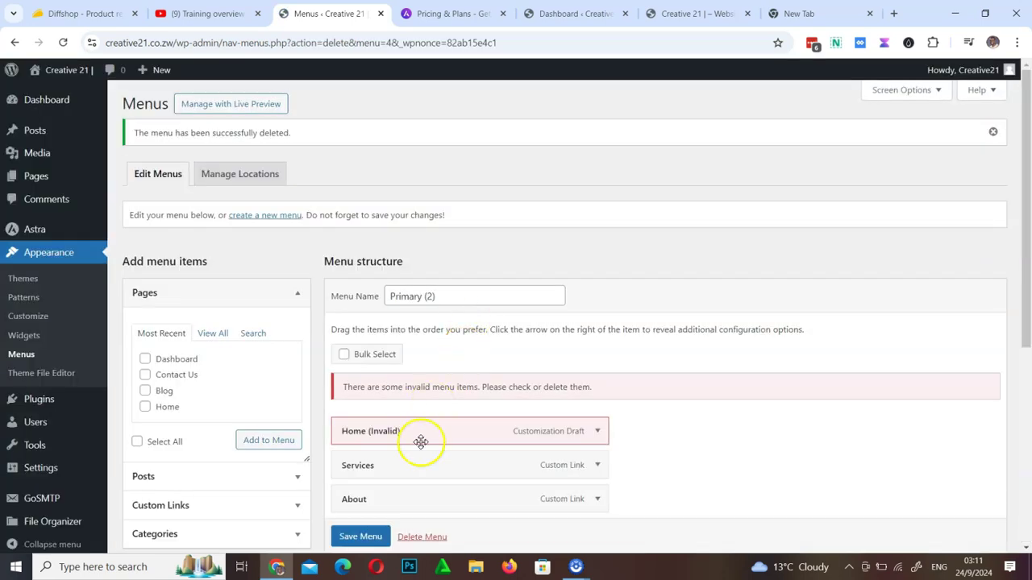
Delete the remaining off-canvas menu too, leaving no menus
{"action": "scroll", "coordinate": [416, 444], "scroll_direction": "down", "scroll_amount": 5}
{"action": "scroll", "coordinate": [422, 442], "scroll_direction": "up", "scroll_amount": 5}
{"action": "left_click", "coordinate": [449, 293]}
{"action": "scroll", "coordinate": [460, 414], "scroll_direction": "down", "scroll_amount": 5}
{"action": "left_click", "coordinate": [468, 412]}
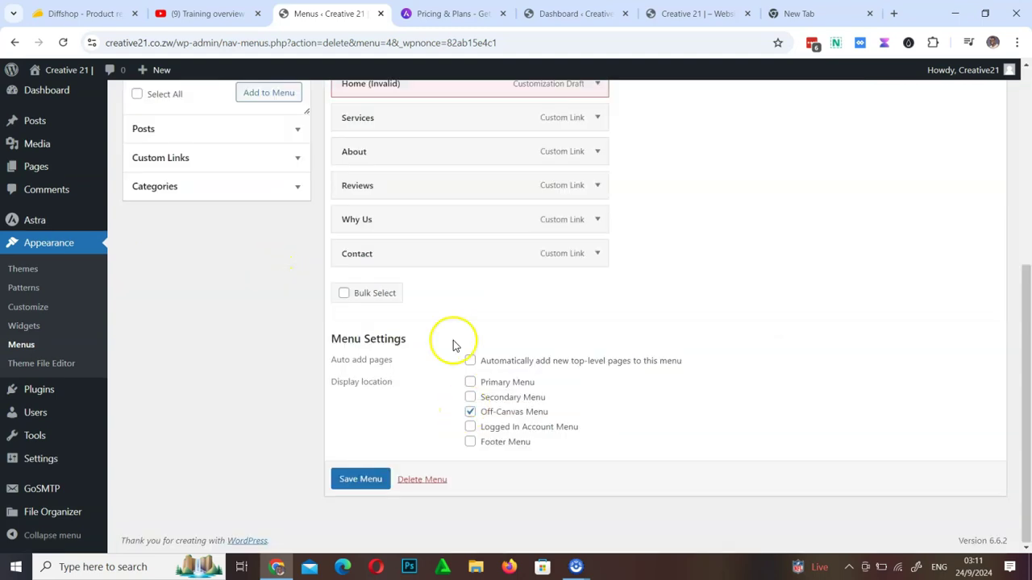
{"action": "left_click", "coordinate": [422, 480]}
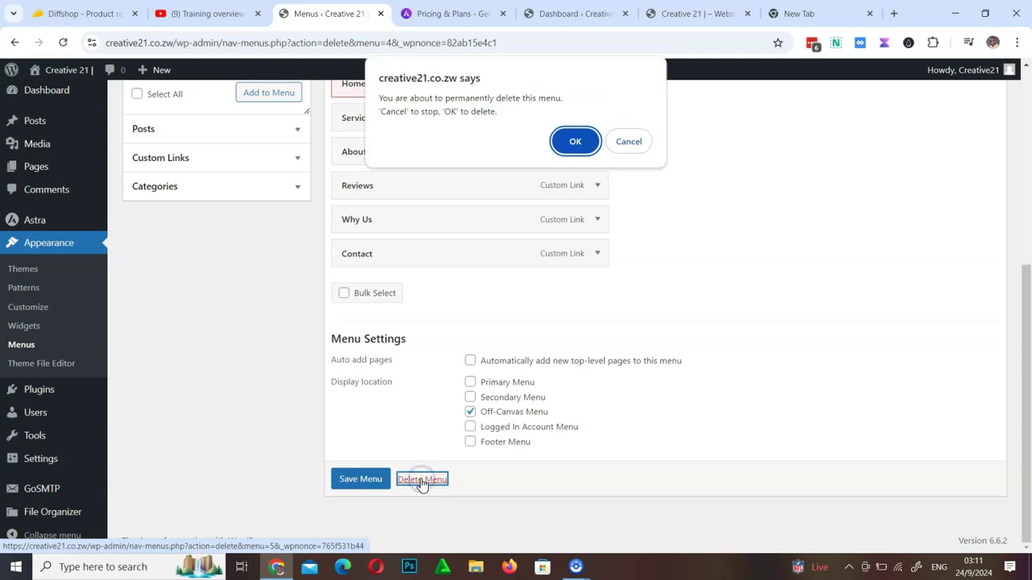
{"action": "left_click", "coordinate": [580, 142]}
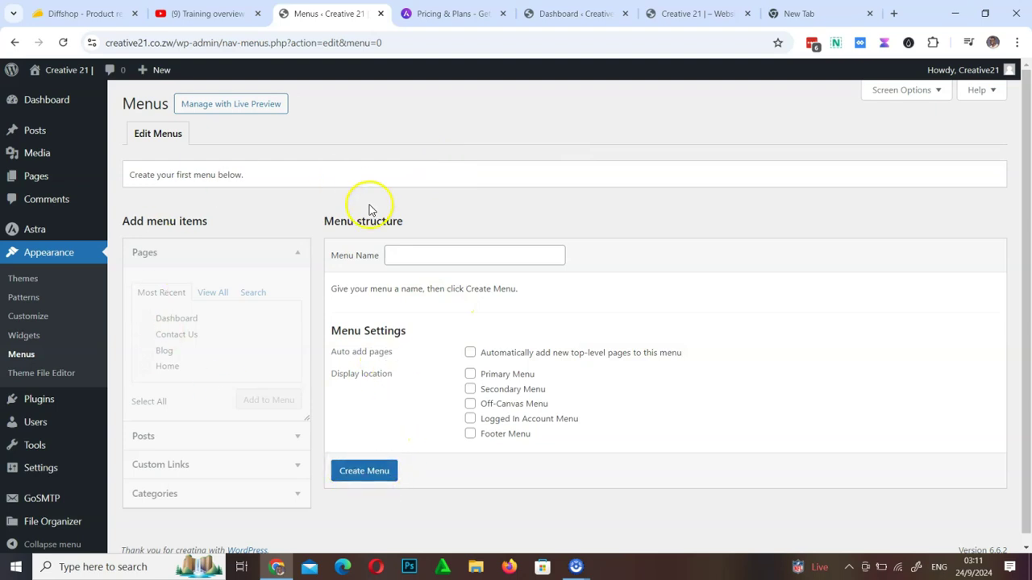
{"action": "left_click", "coordinate": [68, 71]}
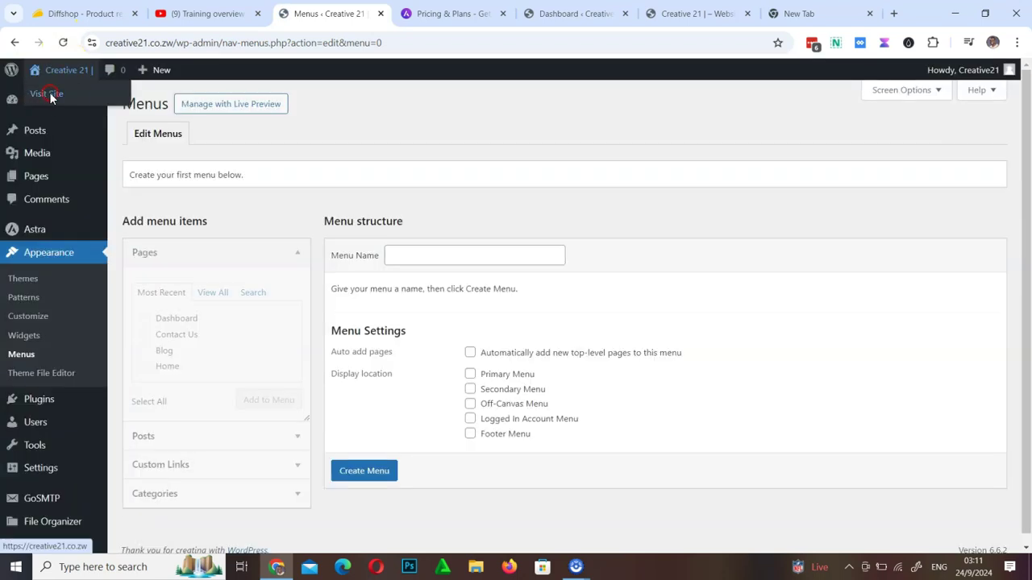
{"action": "right_click", "coordinate": [50, 96]}
{"action": "left_click", "coordinate": [104, 105]}
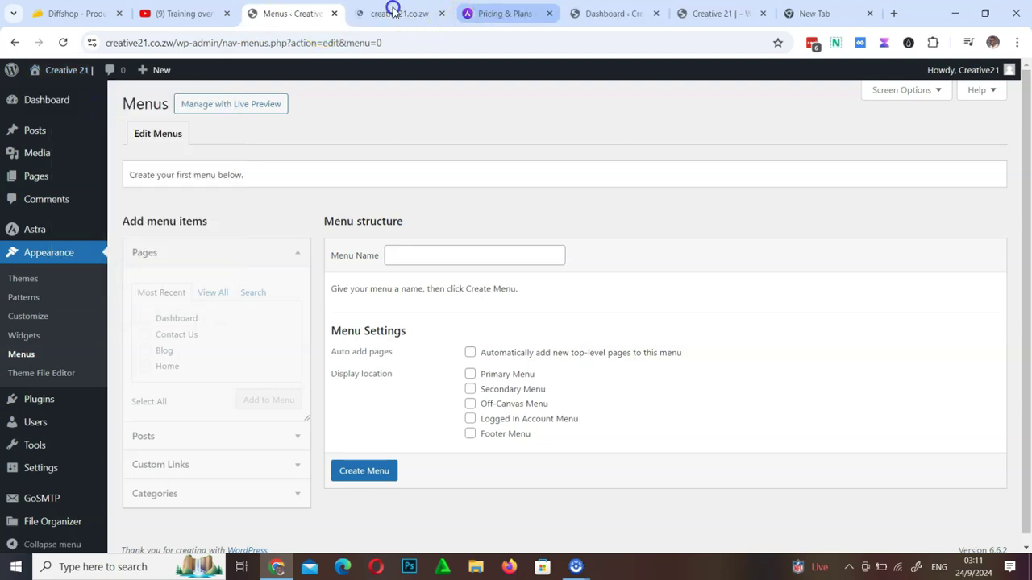
{"action": "left_click", "coordinate": [393, 11]}
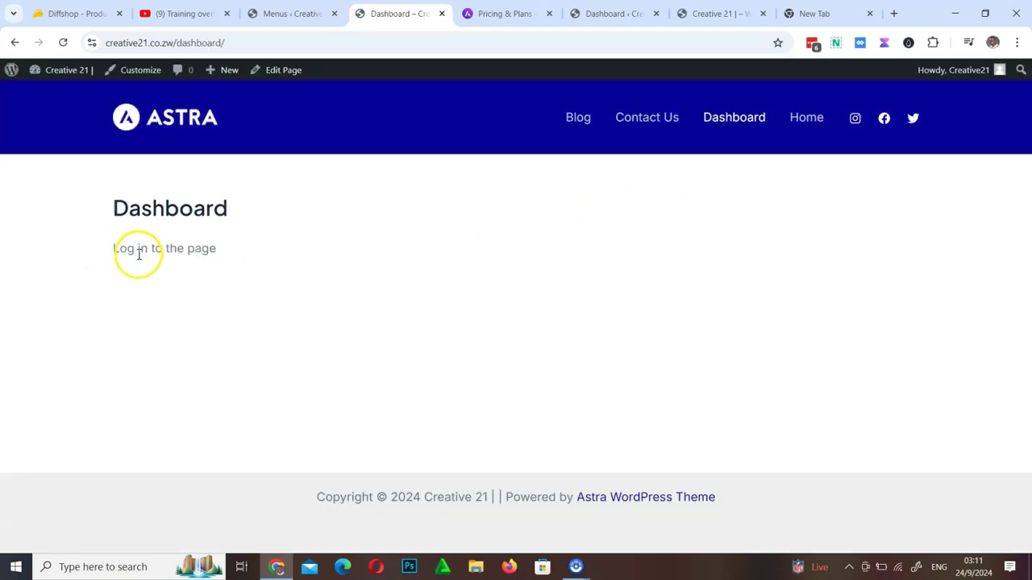
{"action": "left_click", "coordinate": [120, 257]}
{"action": "left_click_drag", "start_coordinate": [235, 252], "coordinate": [268, 254]}
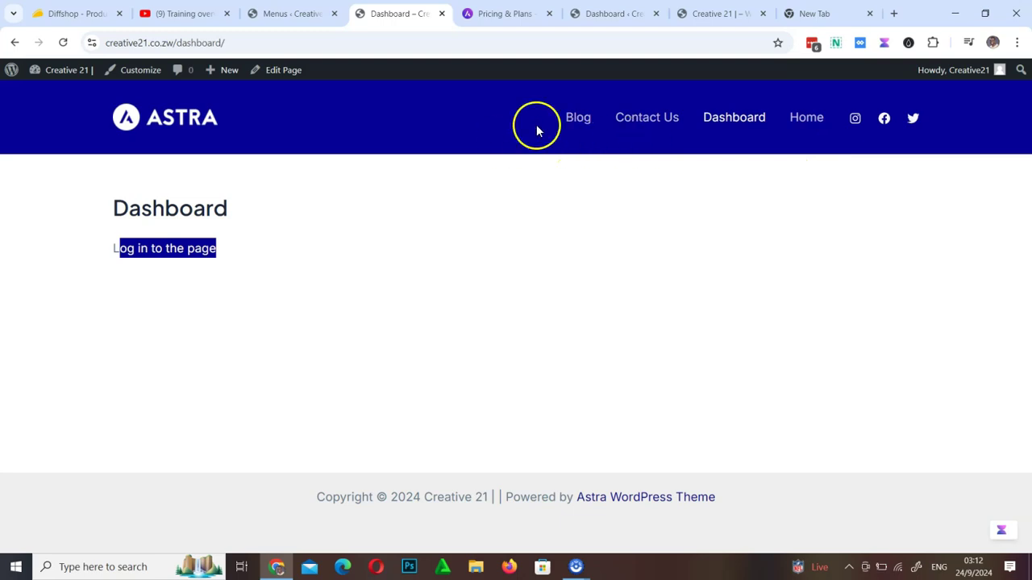
{"action": "left_click", "coordinate": [275, 16]}
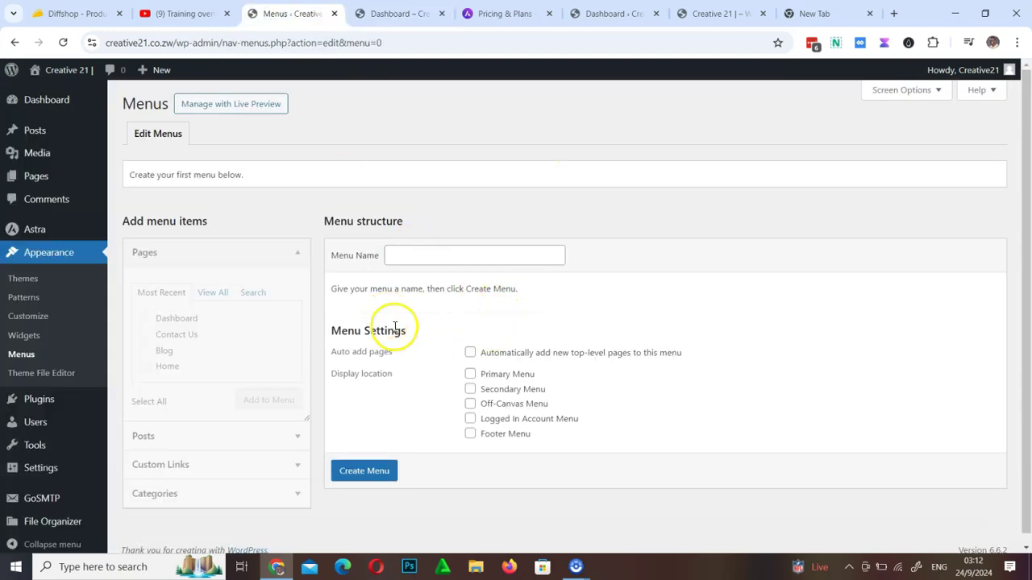
Name a new menu 'Main Menu' and assign it to the Primary Menu location
{"action": "left_click", "coordinate": [442, 258]}
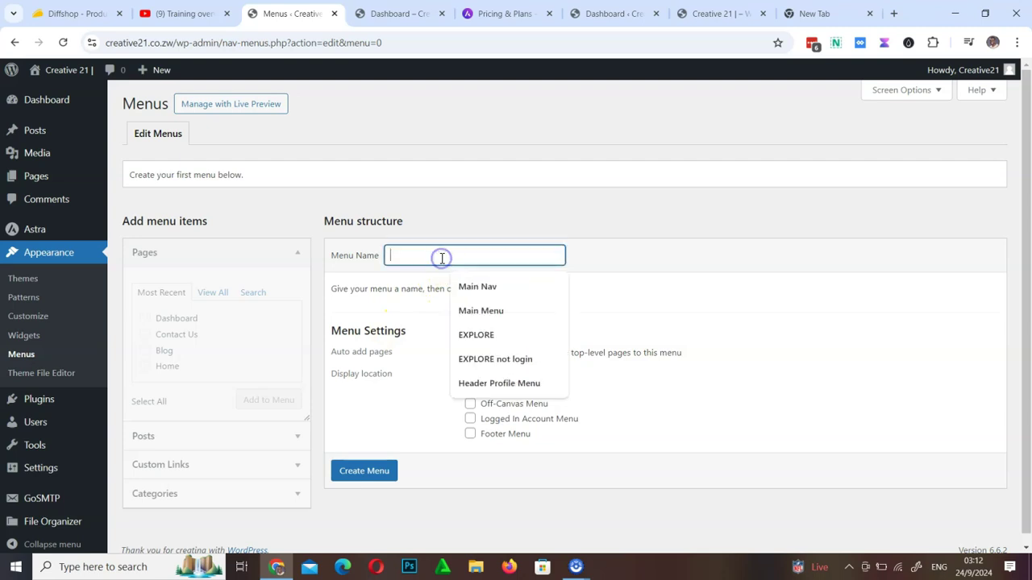
{"action": "left_click", "coordinate": [725, 281]}
{"action": "left_click", "coordinate": [482, 259]}
{"action": "left_click", "coordinate": [494, 311]}
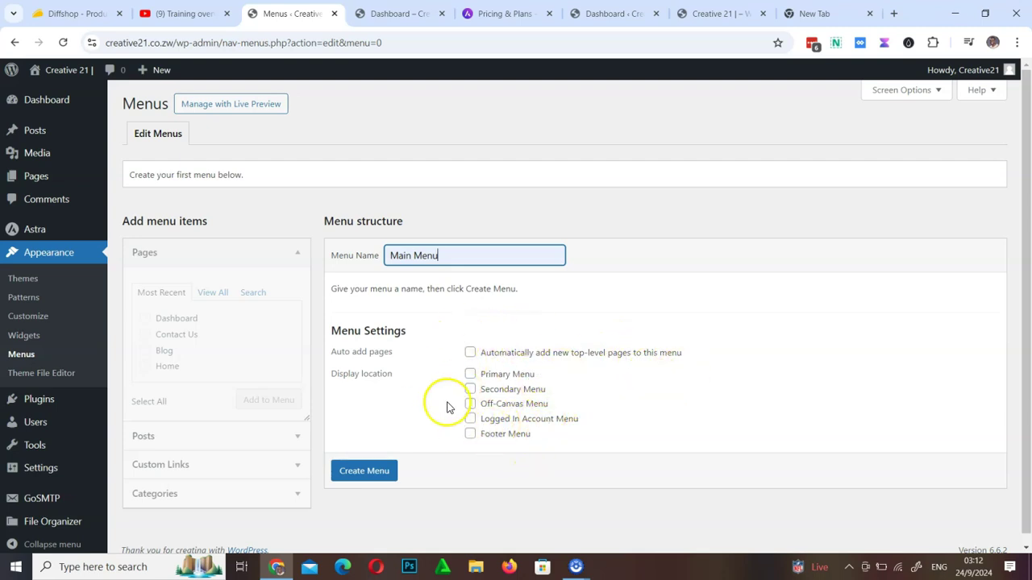
{"action": "left_click", "coordinate": [470, 376]}
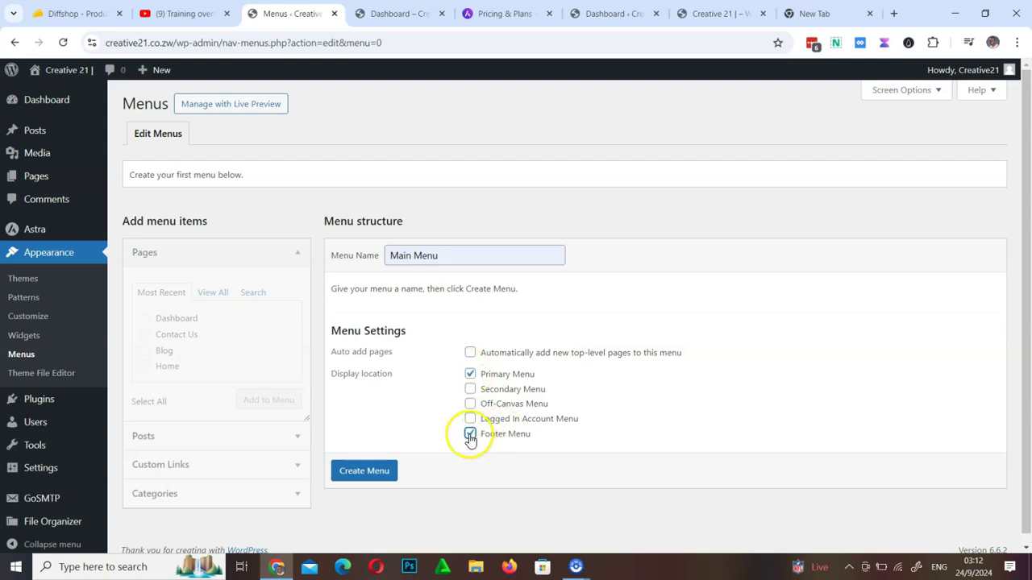
Check the dashboard and live site tabs, then return to the menu editor
{"action": "left_click", "coordinate": [598, 13]}
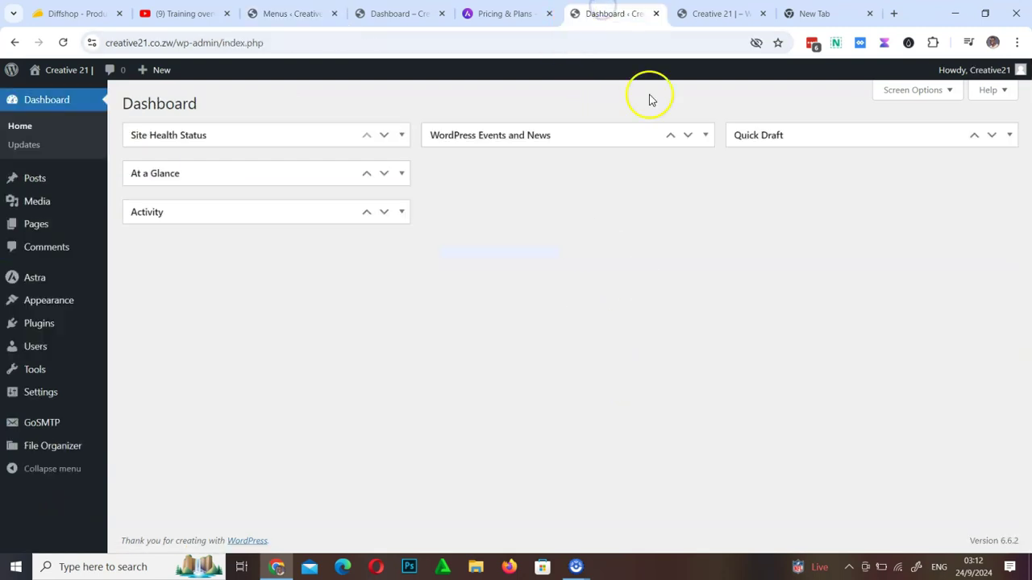
{"action": "left_click", "coordinate": [687, 13]}
{"action": "left_click", "coordinate": [287, 13]}
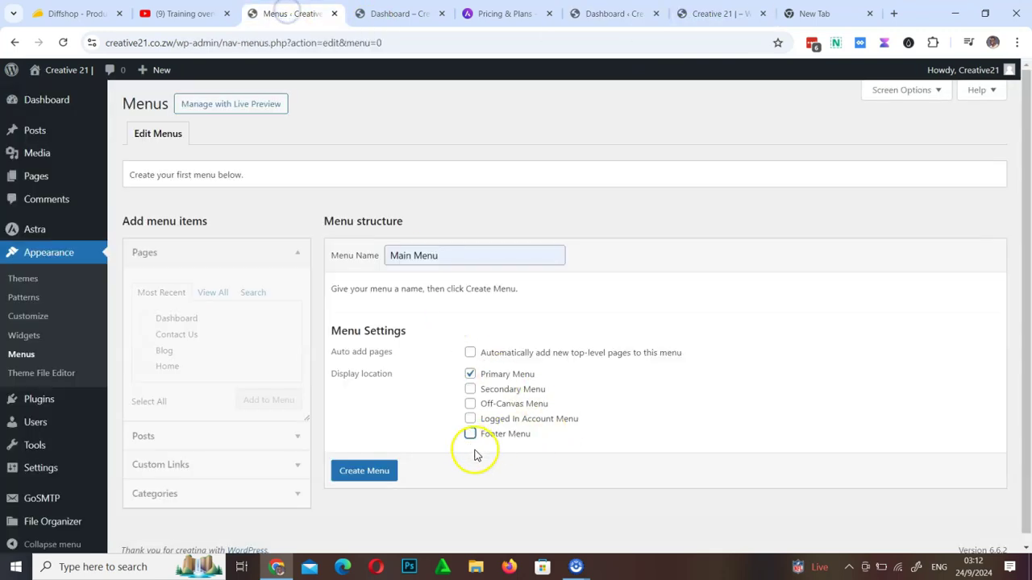
{"action": "left_click", "coordinate": [708, 14]}
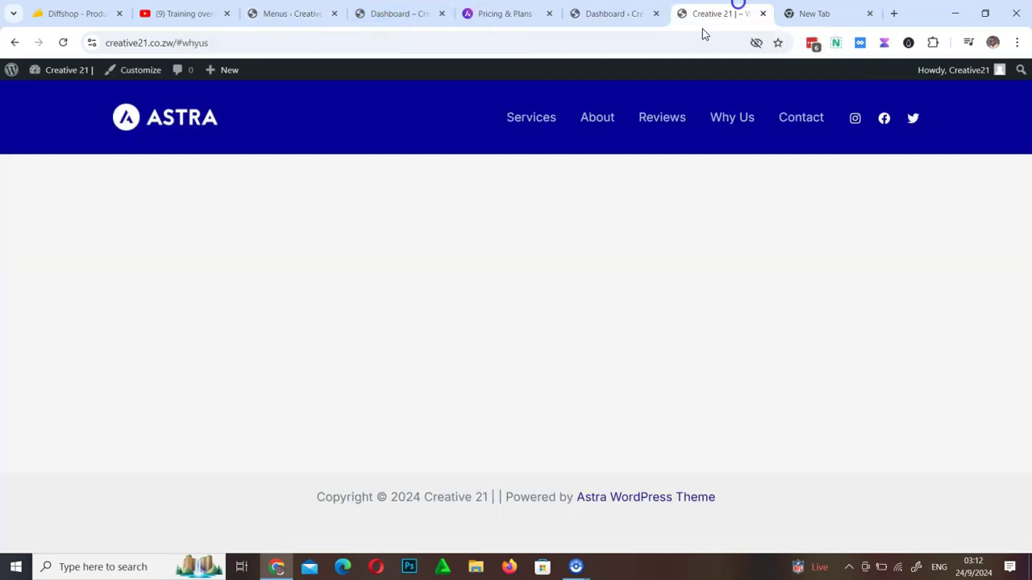
{"action": "left_click", "coordinate": [278, 13]}
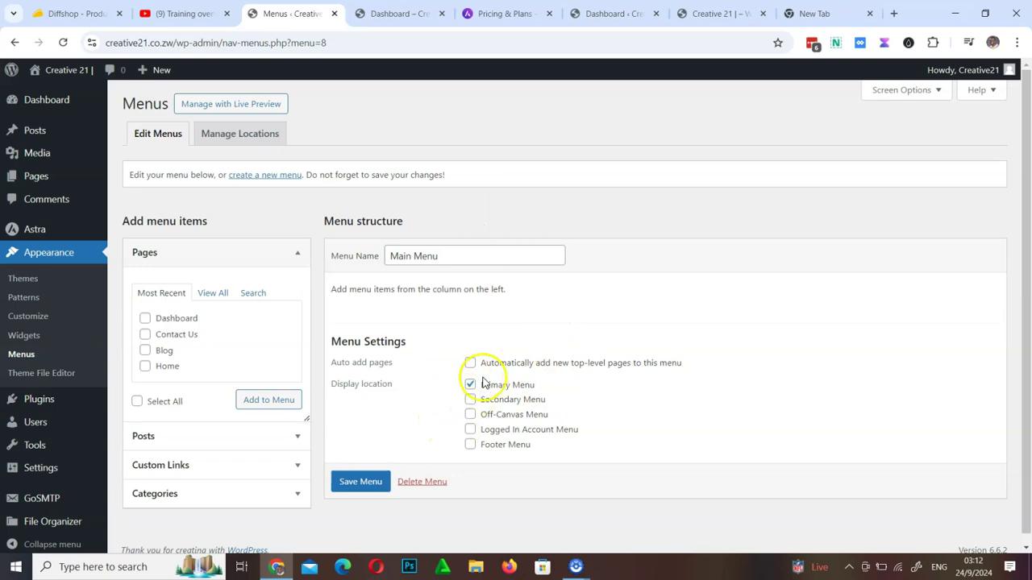
Reload the live site to check its header while Main Menu is still empty
{"action": "left_click_drag", "start_coordinate": [510, 291], "coordinate": [472, 294]}
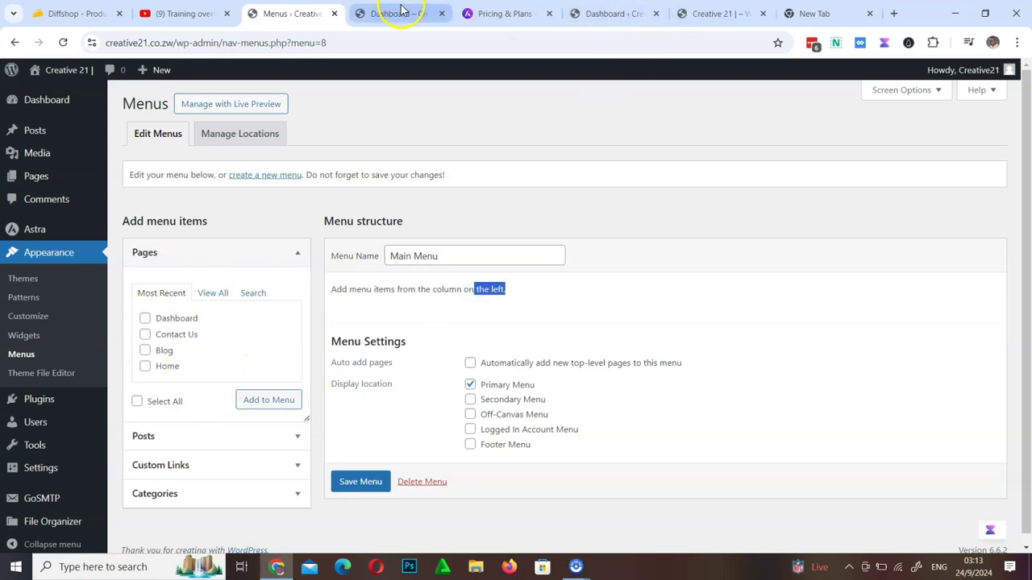
{"action": "left_click", "coordinate": [716, 14]}
{"action": "left_click", "coordinate": [63, 42]}
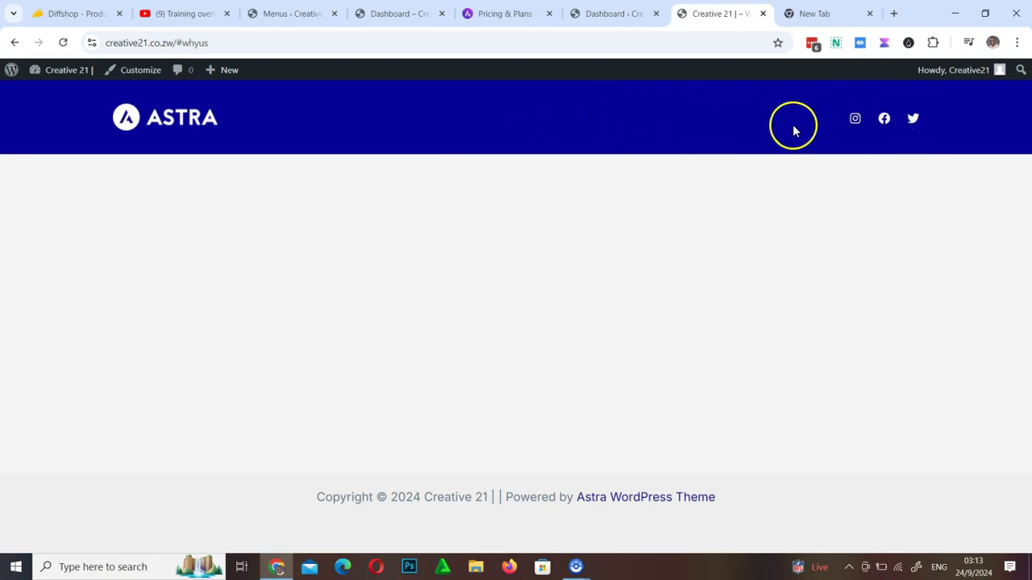
{"action": "left_click", "coordinate": [304, 13]}
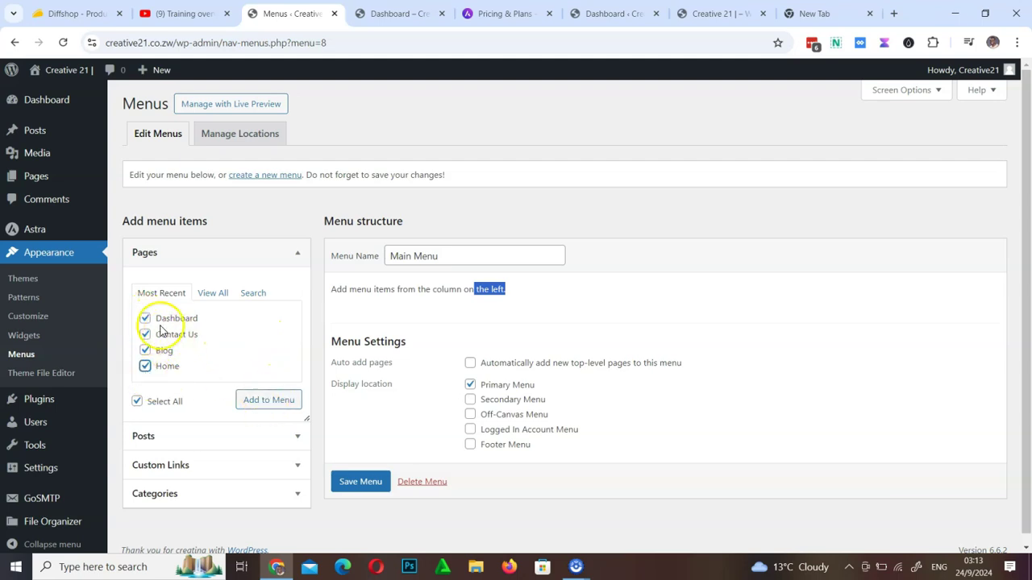
Add the Dashboard, Contact Us, Blog and Home pages to Main Menu, save, and reload the site
{"action": "left_click", "coordinate": [269, 401]}
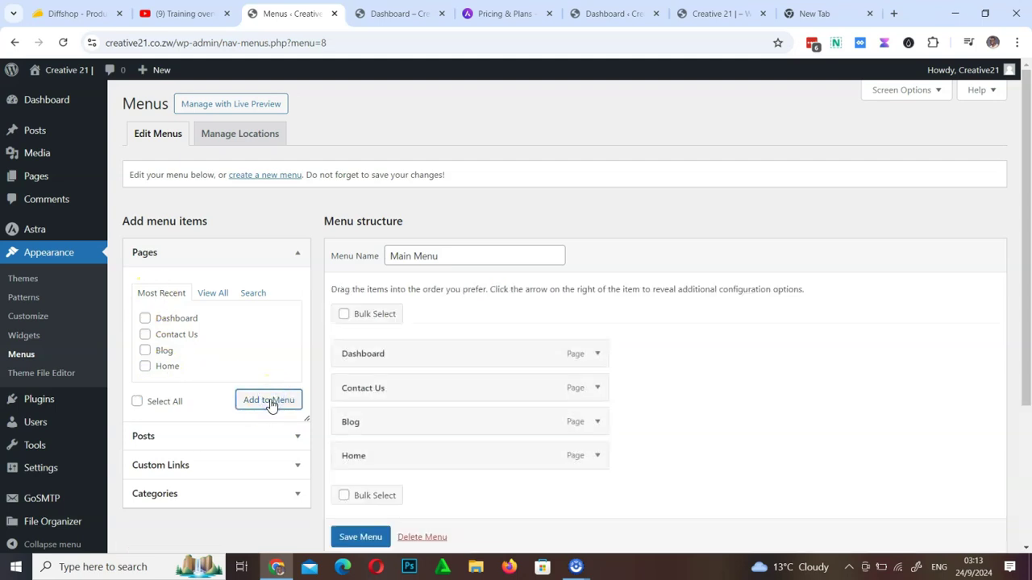
{"action": "scroll", "coordinate": [429, 388], "scroll_direction": "down", "scroll_amount": 3}
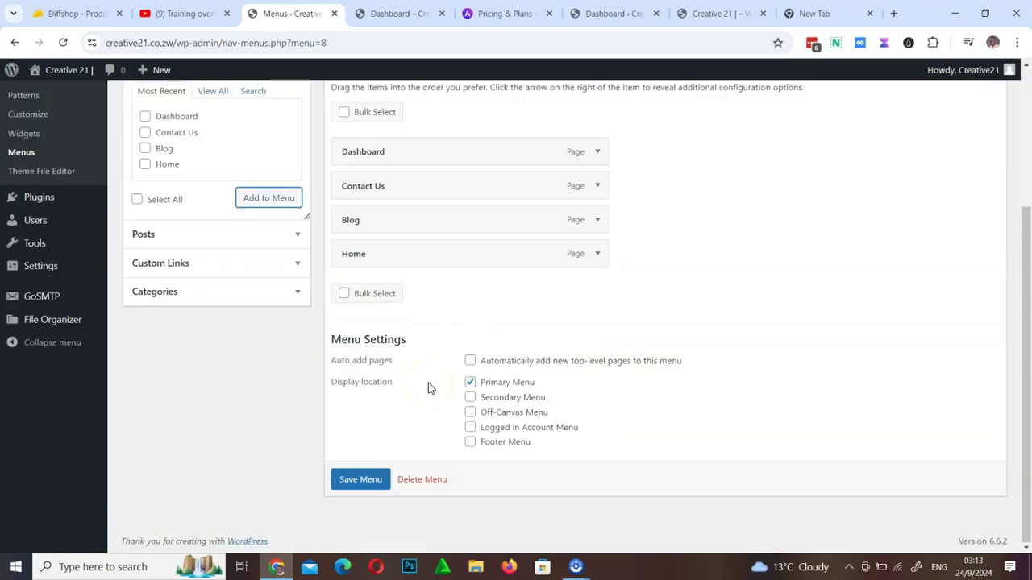
{"action": "left_click", "coordinate": [367, 480]}
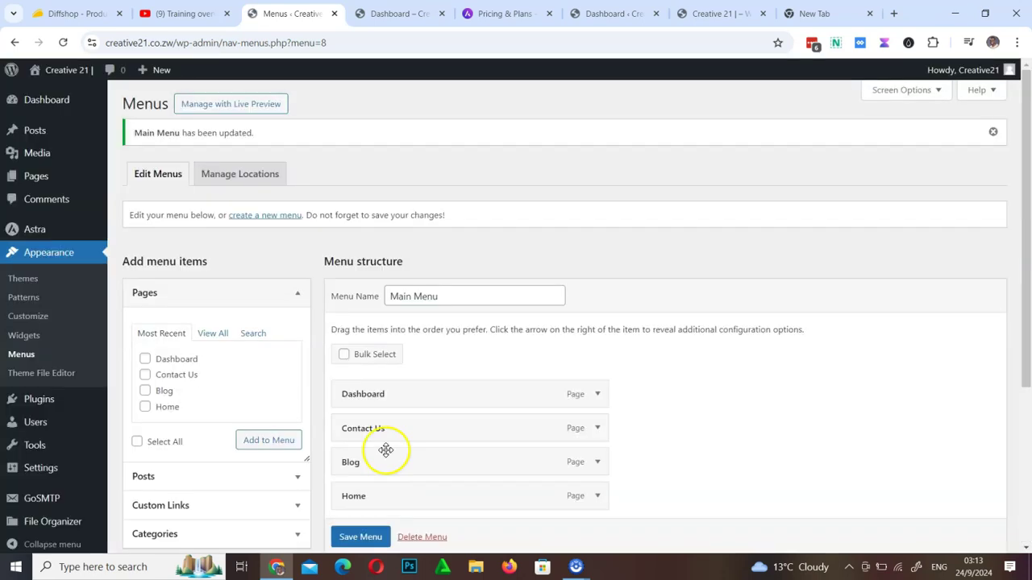
{"action": "left_click", "coordinate": [725, 12]}
{"action": "left_click", "coordinate": [64, 43]}
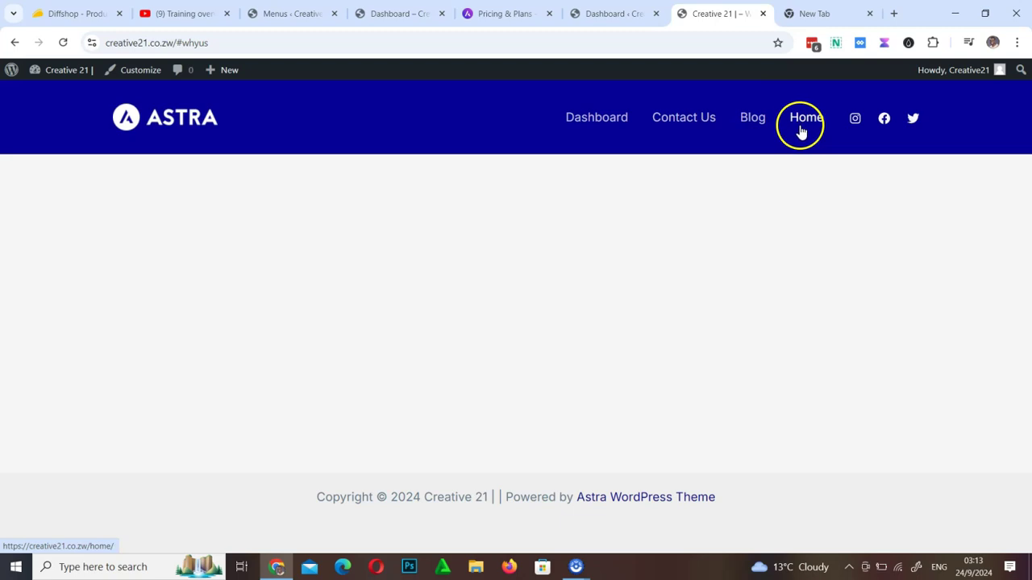
Reorder Main Menu to Home, Blog, Contact Us, Dashboard and save it
{"action": "left_click", "coordinate": [278, 14]}
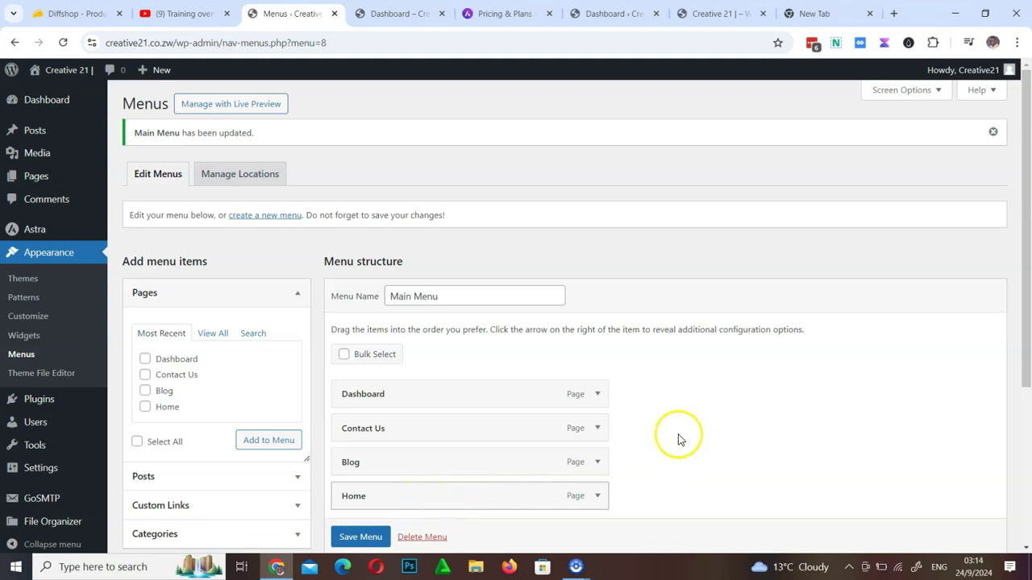
{"action": "scroll", "coordinate": [680, 437], "scroll_direction": "down", "scroll_amount": 3}
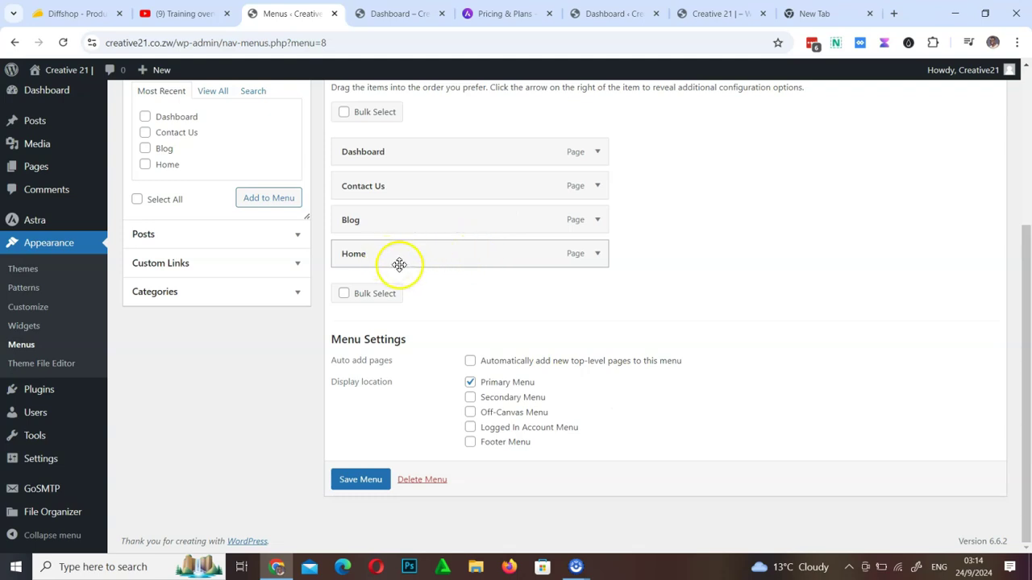
{"action": "left_click_drag", "start_coordinate": [399, 263], "coordinate": [401, 154]}
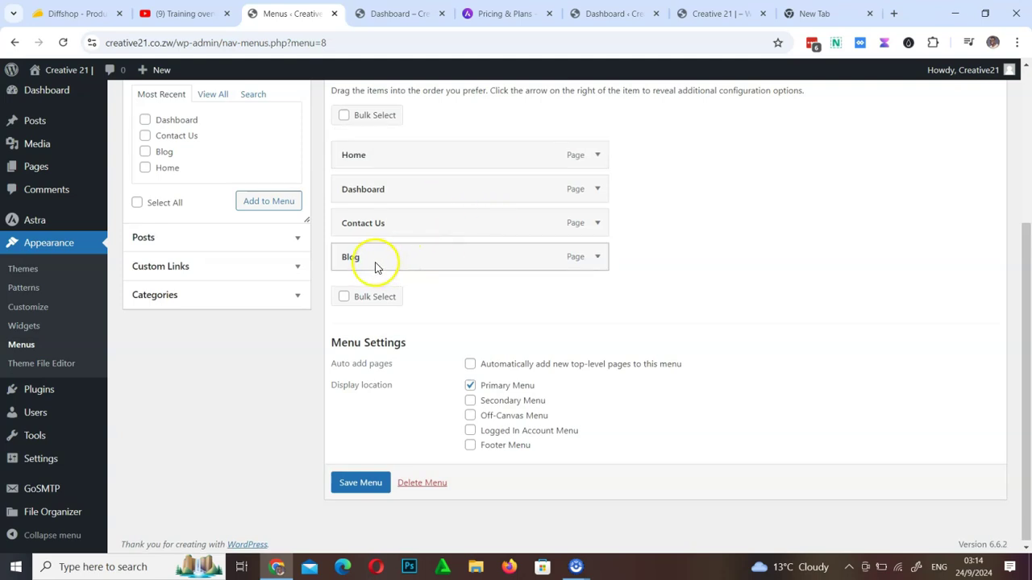
{"action": "left_click_drag", "start_coordinate": [375, 266], "coordinate": [372, 229]}
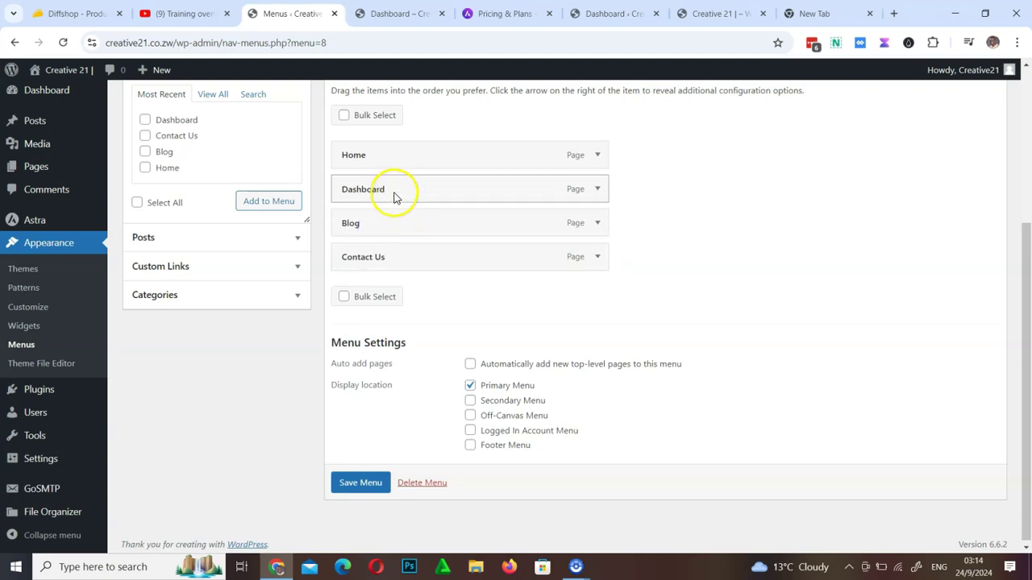
{"action": "left_click_drag", "start_coordinate": [392, 181], "coordinate": [391, 263]}
{"action": "left_click", "coordinate": [361, 484]}
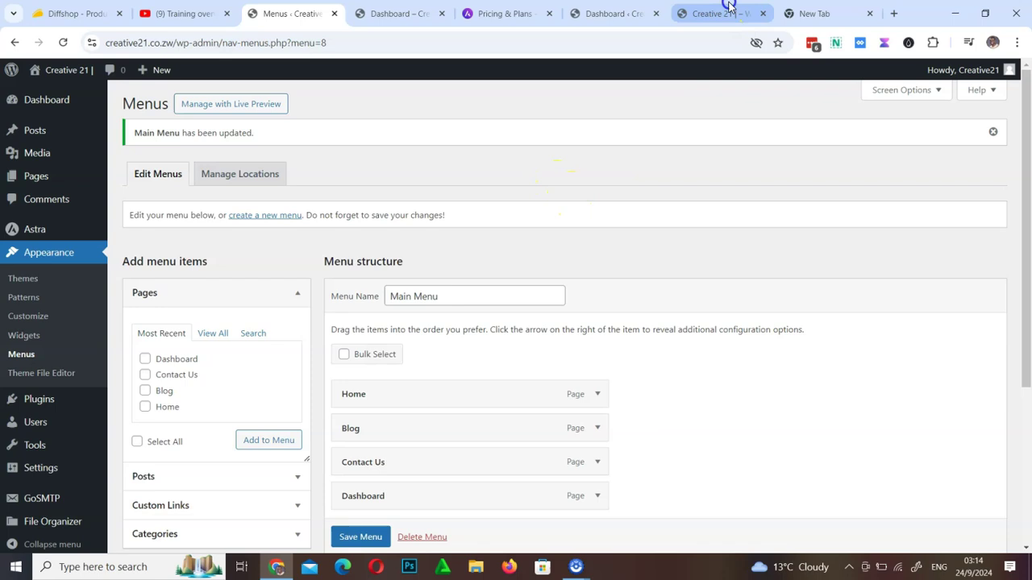
{"action": "left_click", "coordinate": [722, 13]}
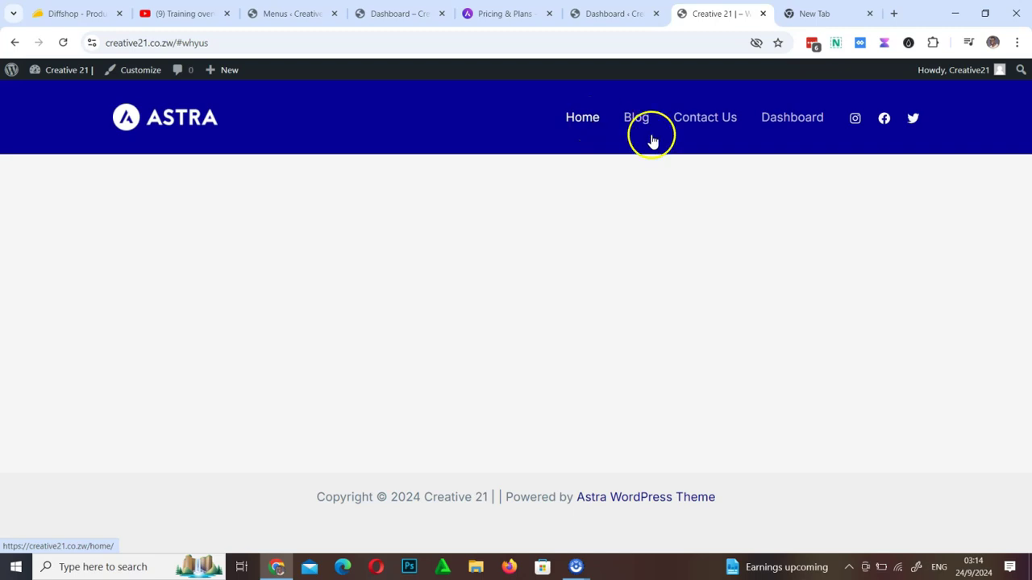
Open the Dashboard page from the site header, then expand the Dashboard menu item's settings
{"action": "left_click", "coordinate": [790, 119]}
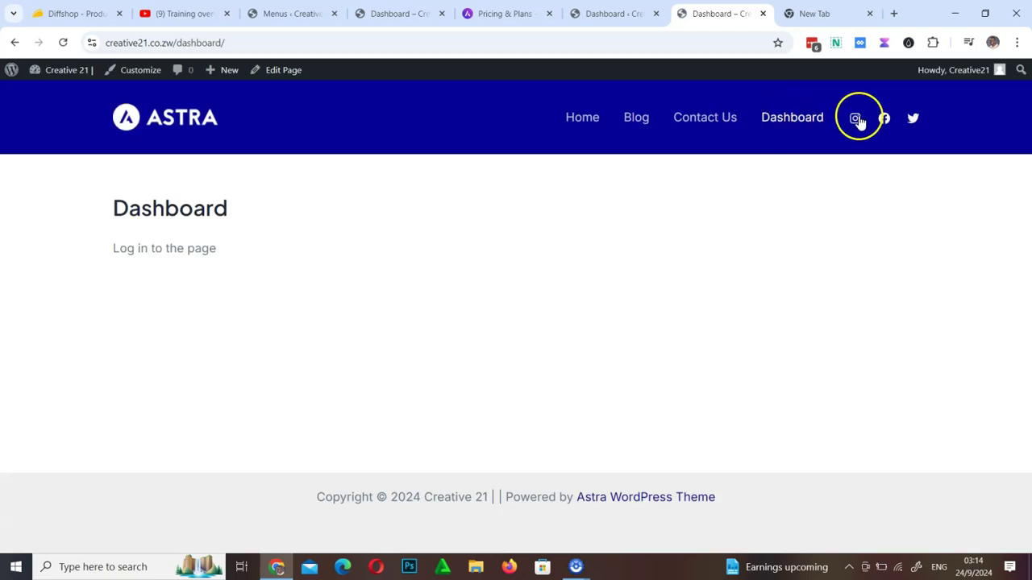
{"action": "left_click", "coordinate": [394, 14]}
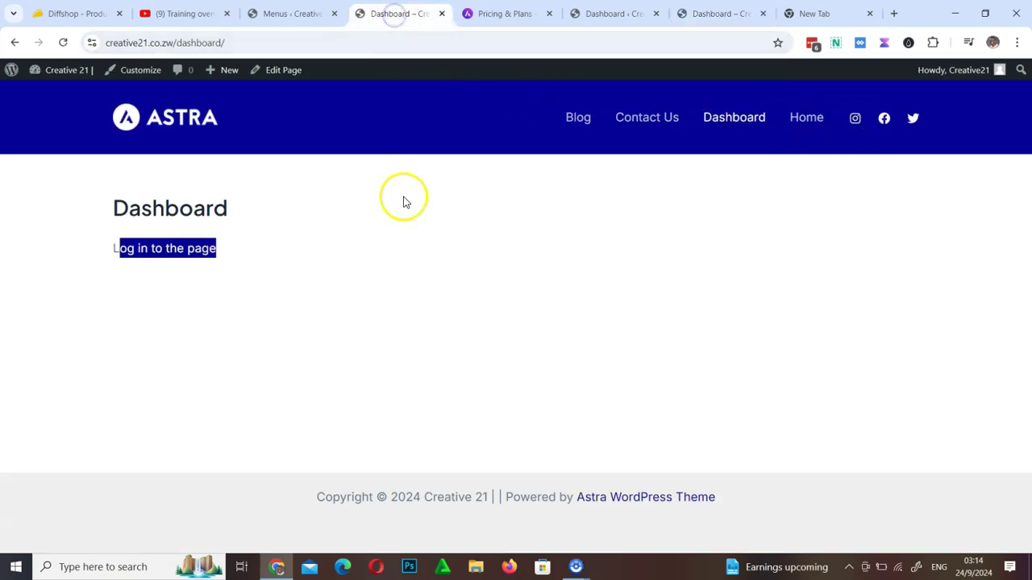
{"action": "left_click", "coordinate": [305, 14]}
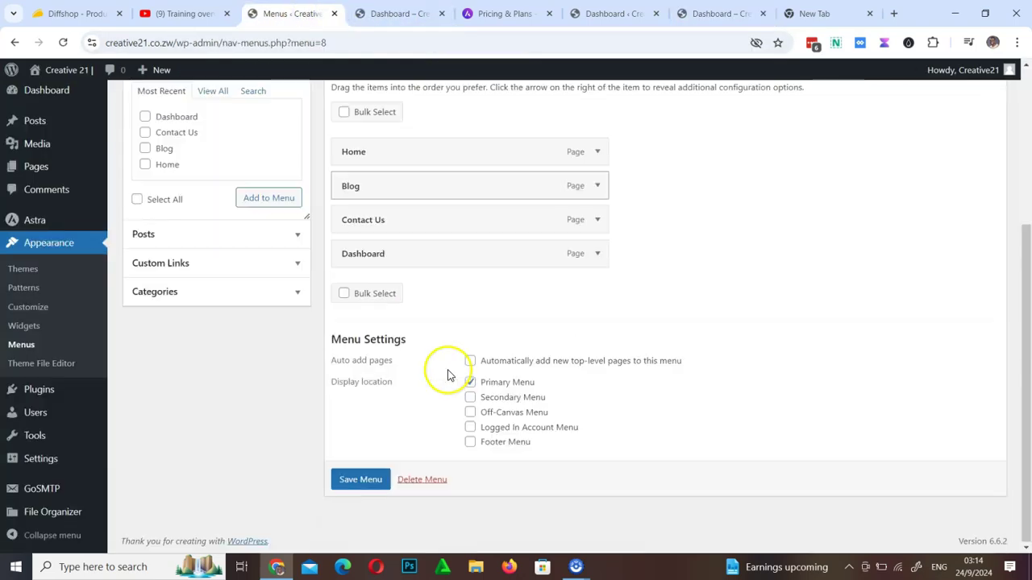
{"action": "scroll", "coordinate": [444, 368], "scroll_direction": "down", "scroll_amount": 3}
{"action": "left_click", "coordinate": [599, 255]}
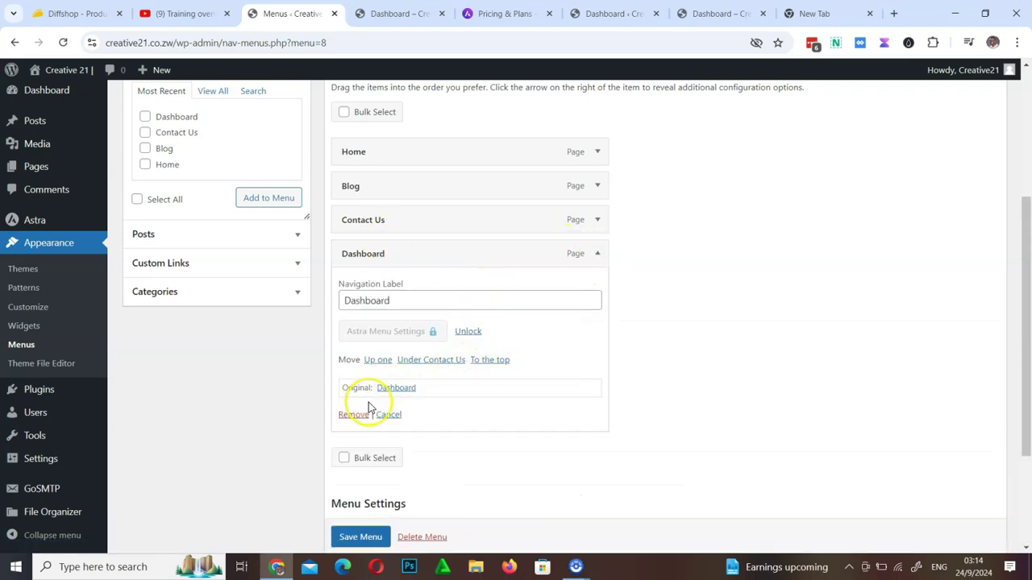
Remove Dashboard from Main Menu and save the menu
{"action": "left_click", "coordinate": [355, 415]}
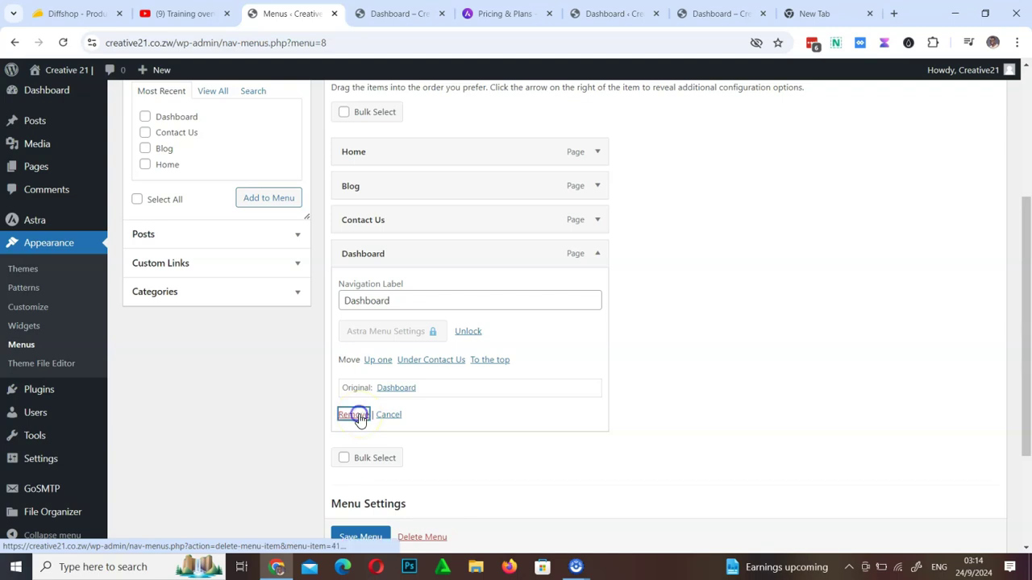
{"action": "left_click", "coordinate": [375, 475]}
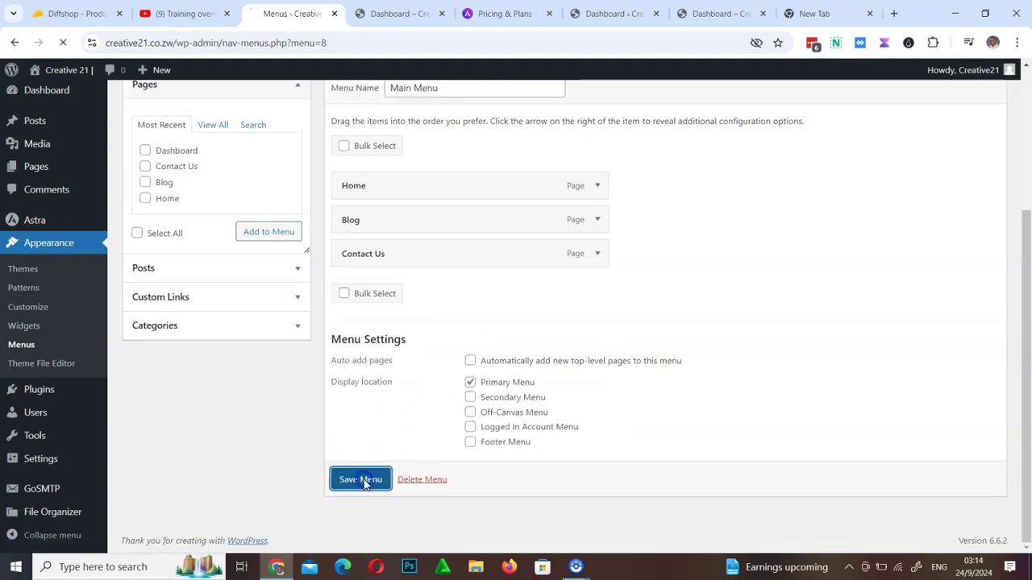
{"action": "left_click", "coordinate": [614, 14]}
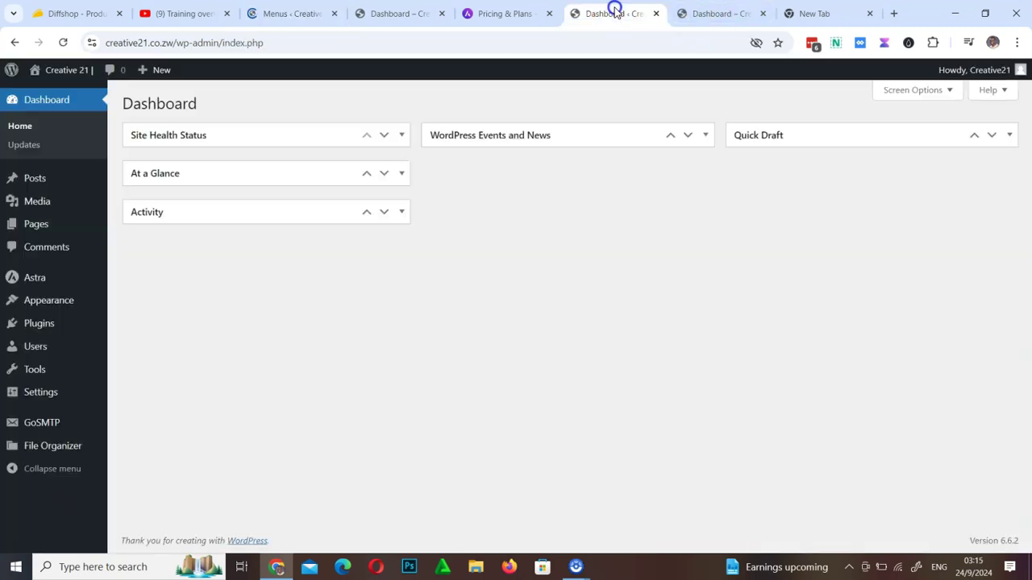
{"action": "left_click", "coordinate": [310, 13]}
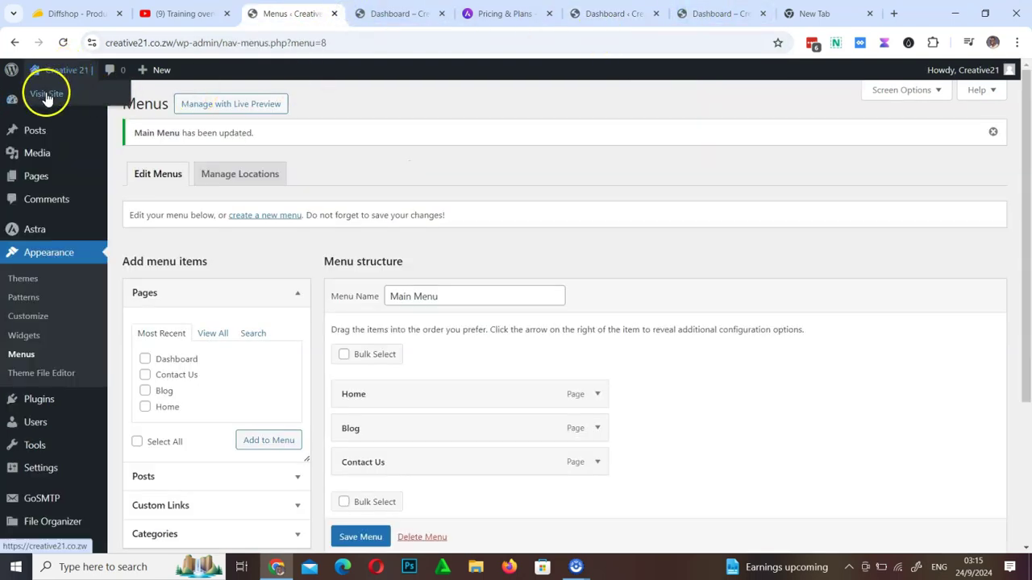
Open the live site in a new tab to check the header menu
{"action": "right_click", "coordinate": [45, 92]}
{"action": "left_click", "coordinate": [105, 105]}
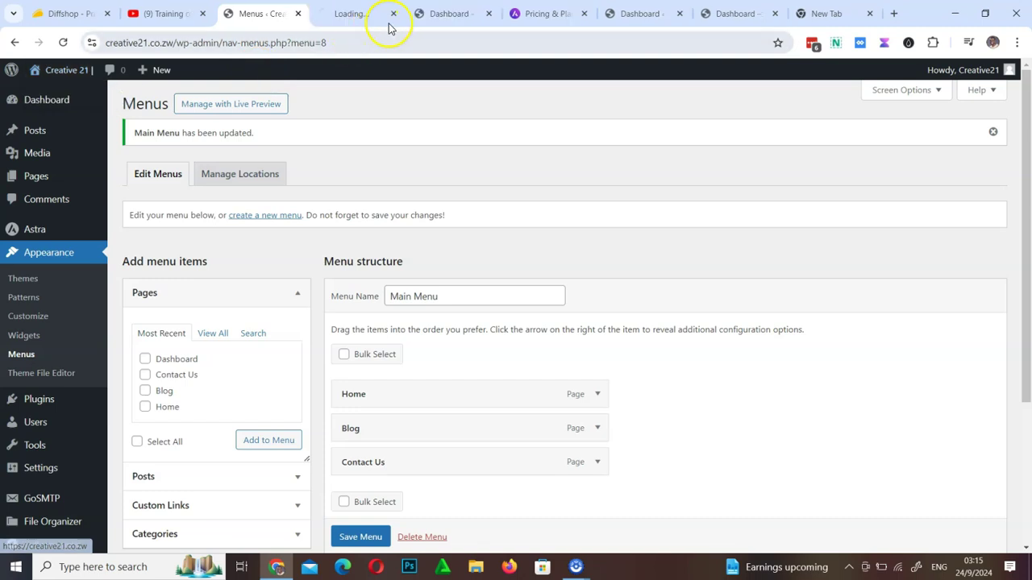
{"action": "left_click", "coordinate": [357, 14]}
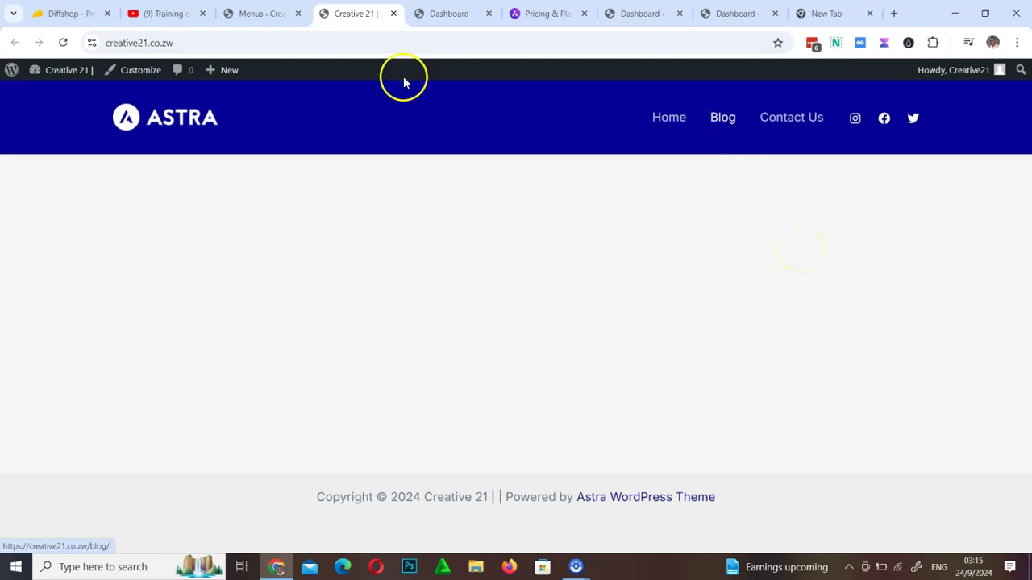
{"action": "left_click", "coordinate": [282, 15]}
Add the Dashboard page back as a sub item under Contact Us and save Main Menu
{"action": "scroll", "coordinate": [341, 384], "scroll_direction": "down", "scroll_amount": 2}
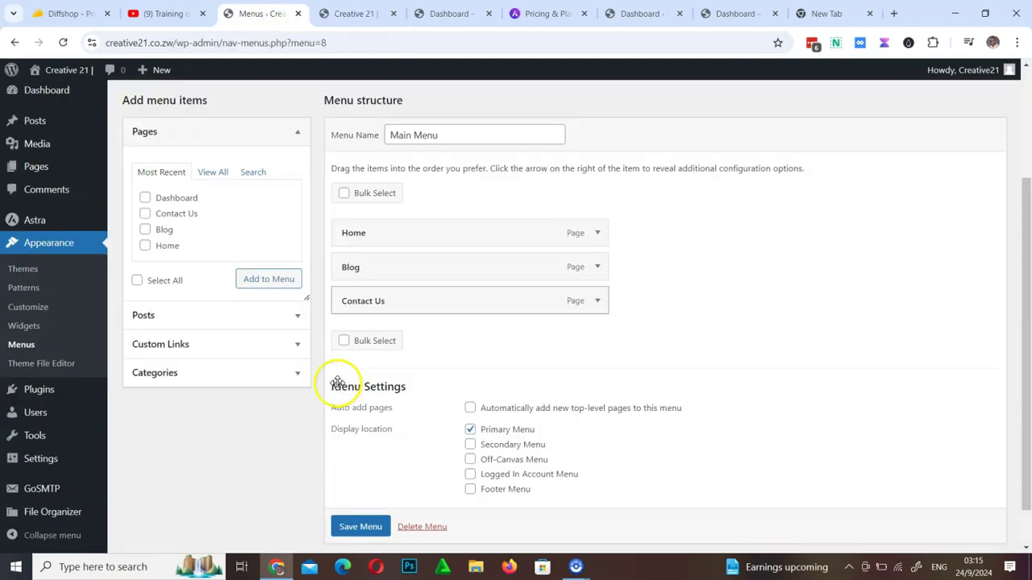
{"action": "scroll", "coordinate": [329, 392], "scroll_direction": "up", "scroll_amount": 2}
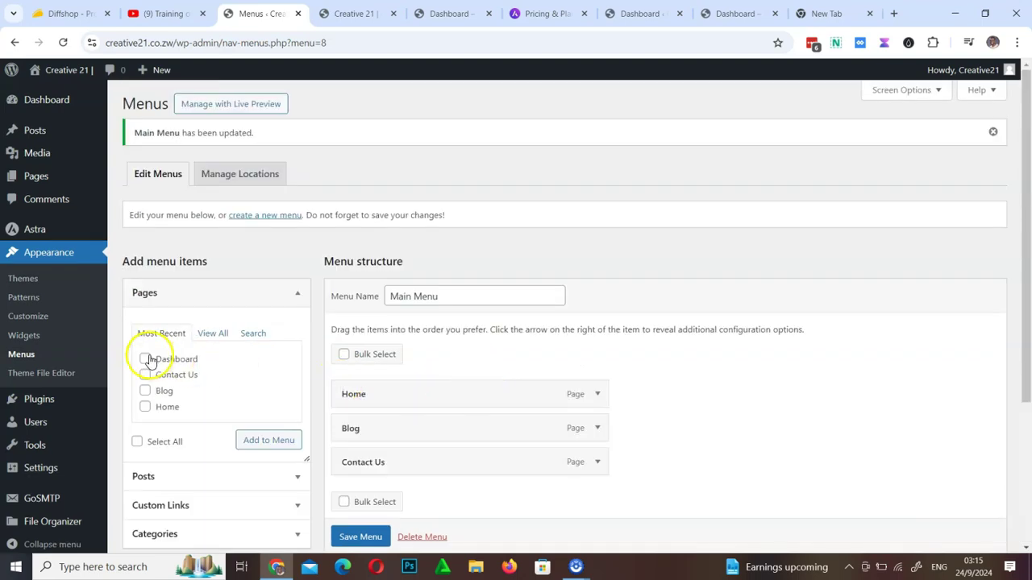
{"action": "left_click", "coordinate": [268, 441]}
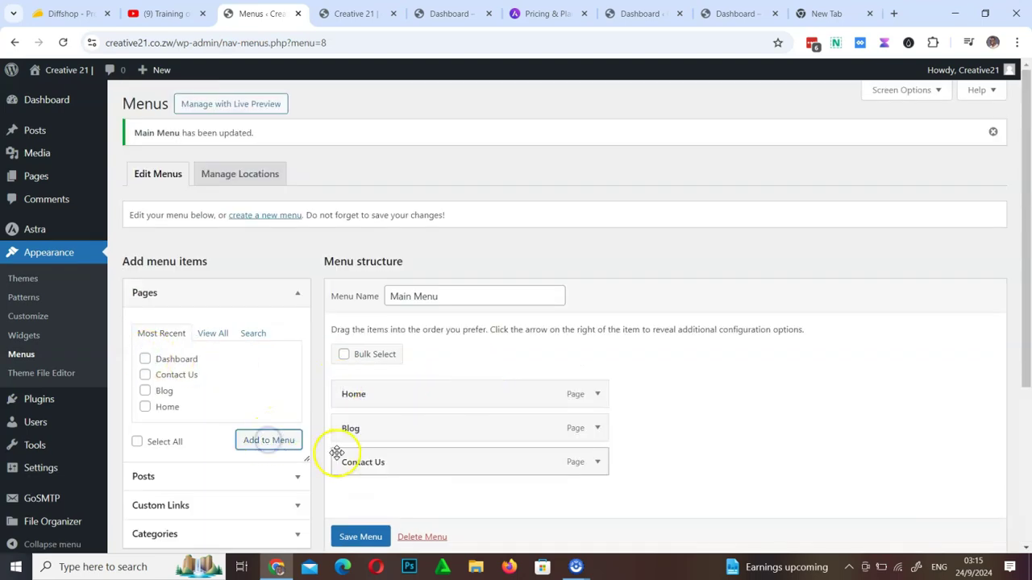
{"action": "scroll", "coordinate": [437, 433], "scroll_direction": "down", "scroll_amount": 3}
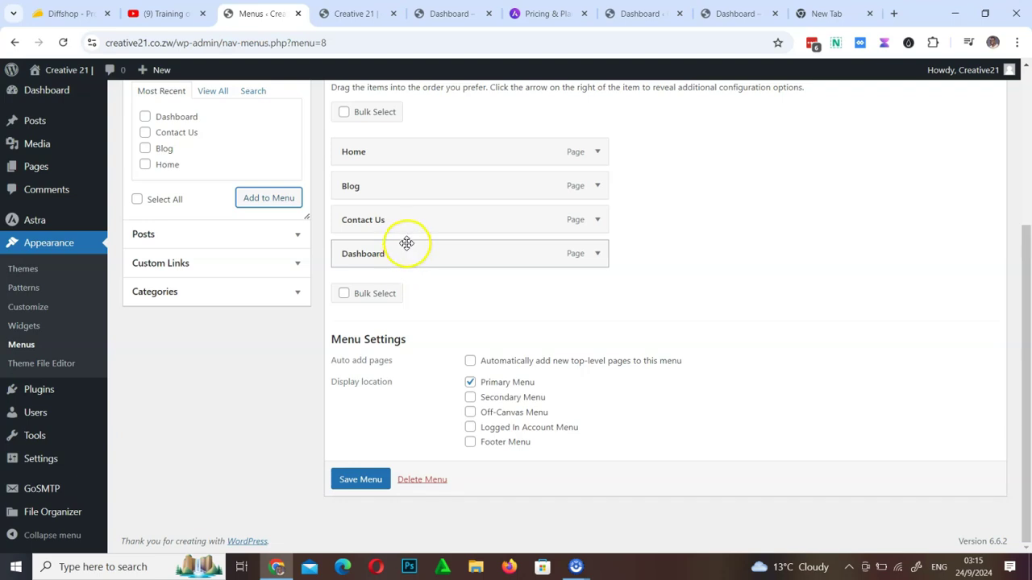
{"action": "left_click_drag", "start_coordinate": [412, 243], "coordinate": [459, 258]}
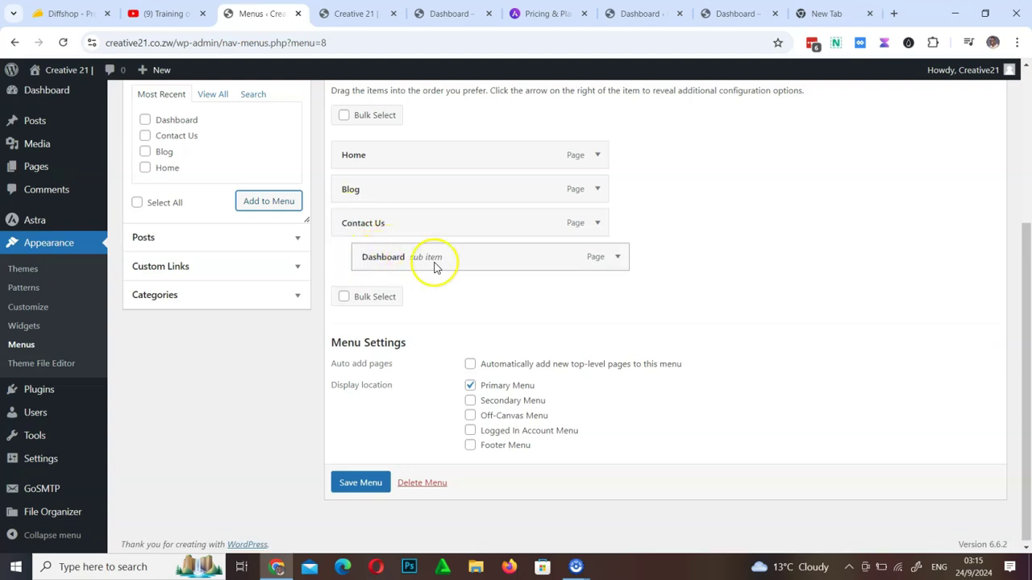
{"action": "left_click", "coordinate": [358, 484]}
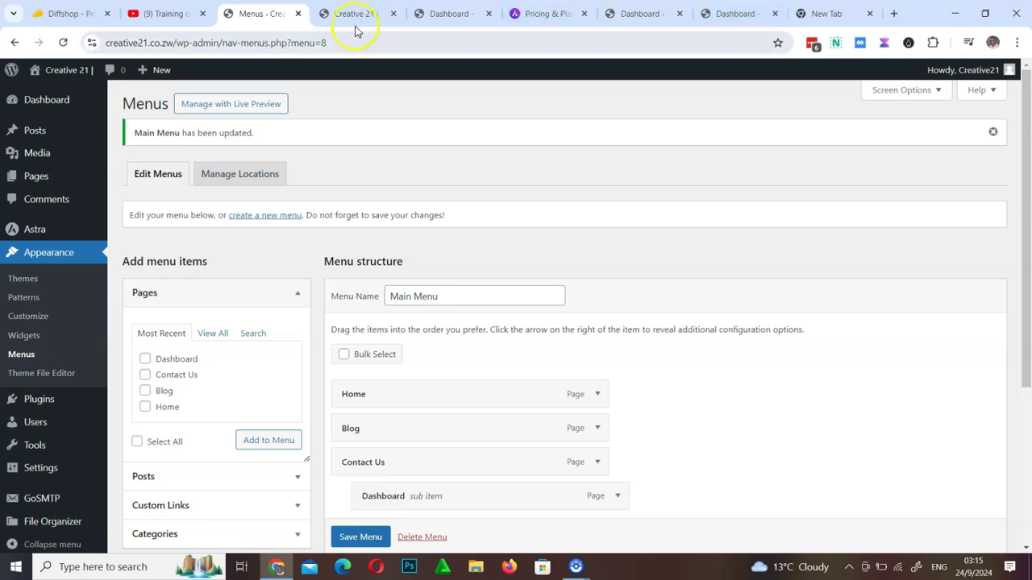
Reload the live site and check the Contact Us dropdown shows Dashboard
{"action": "left_click", "coordinate": [351, 15]}
{"action": "left_click", "coordinate": [69, 42]}
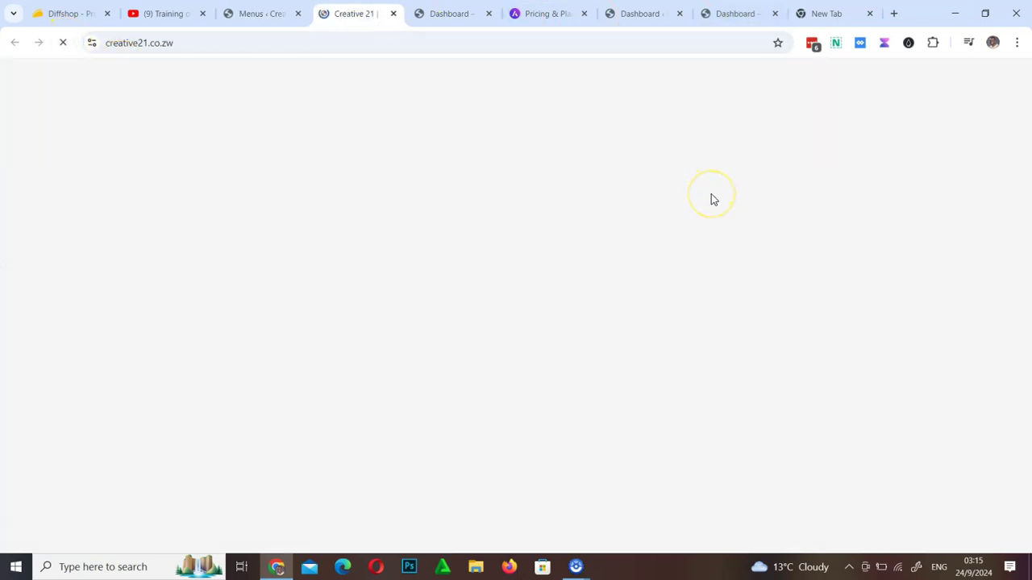
{"action": "mouse_move", "coordinate": [827, 129]}
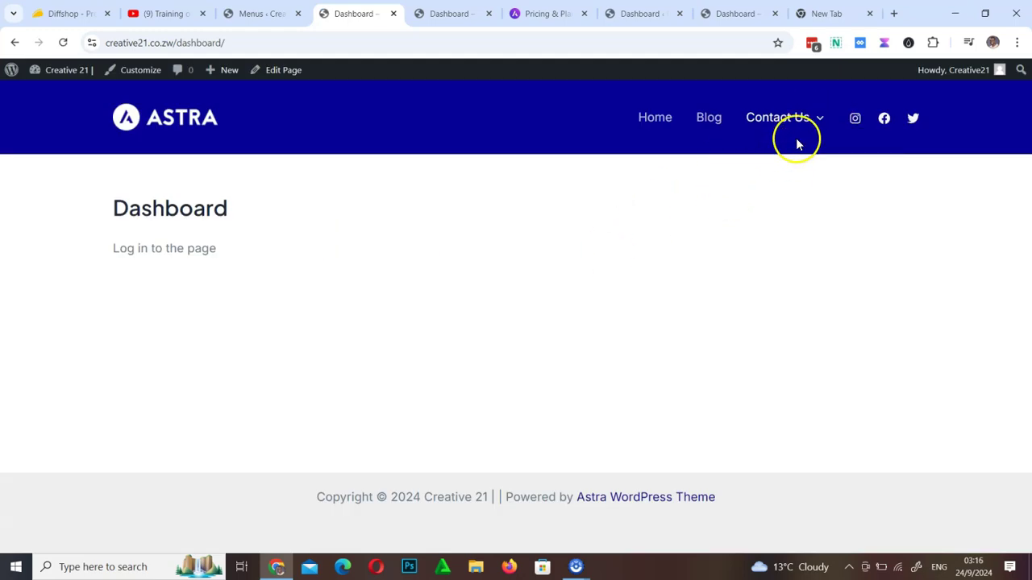
{"action": "mouse_move", "coordinate": [789, 164]}
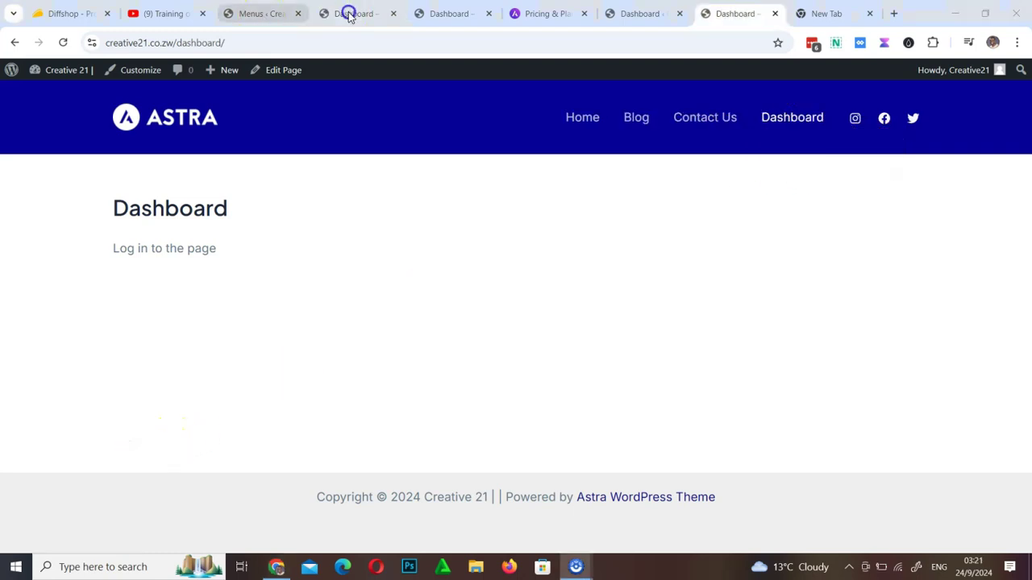
{"action": "left_click", "coordinate": [349, 16]}
{"action": "mouse_move", "coordinate": [790, 115]}
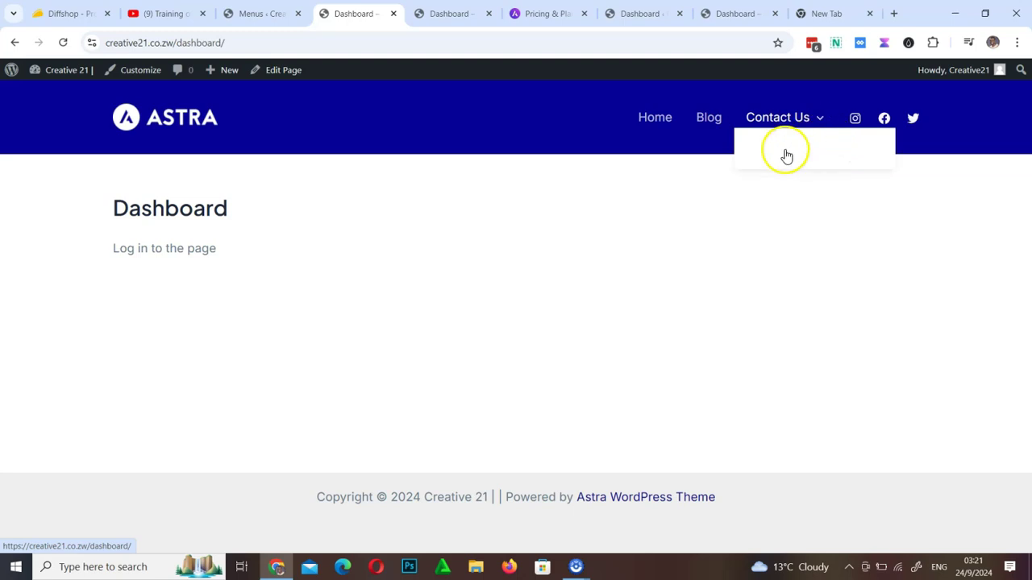
{"action": "left_click", "coordinate": [254, 16]}
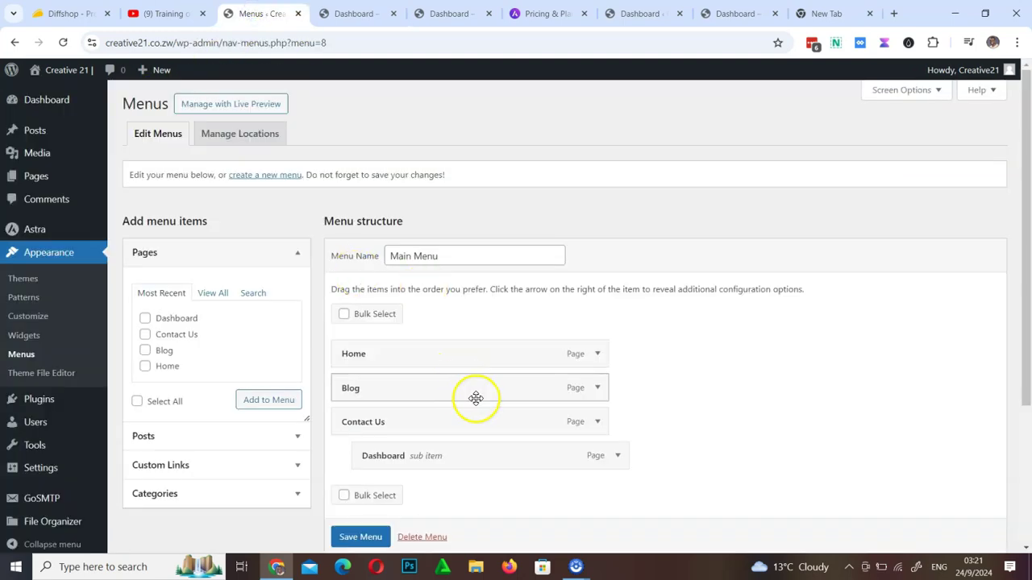
In the Customizer, inspect Main Menu's Dashboard item, then open the Header Builder from the preview
{"action": "left_click", "coordinate": [26, 320]}
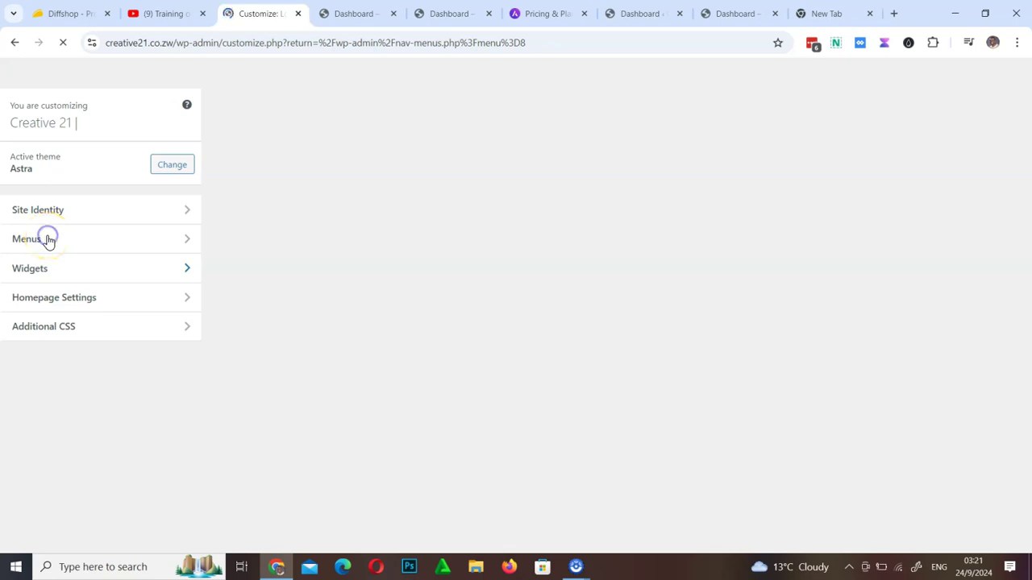
{"action": "left_click", "coordinate": [48, 240]}
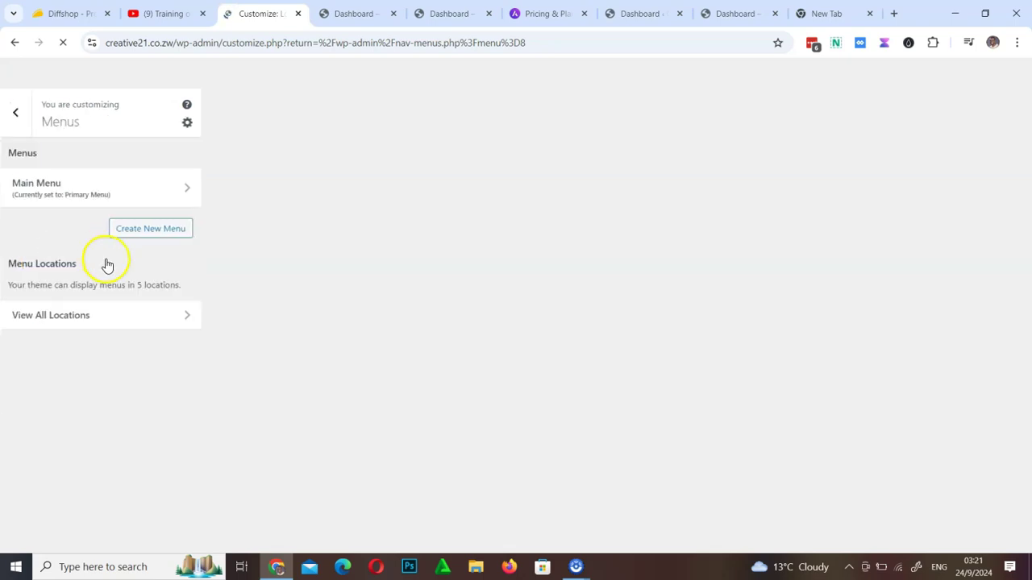
{"action": "scroll", "coordinate": [177, 194], "scroll_direction": "down", "scroll_amount": 1}
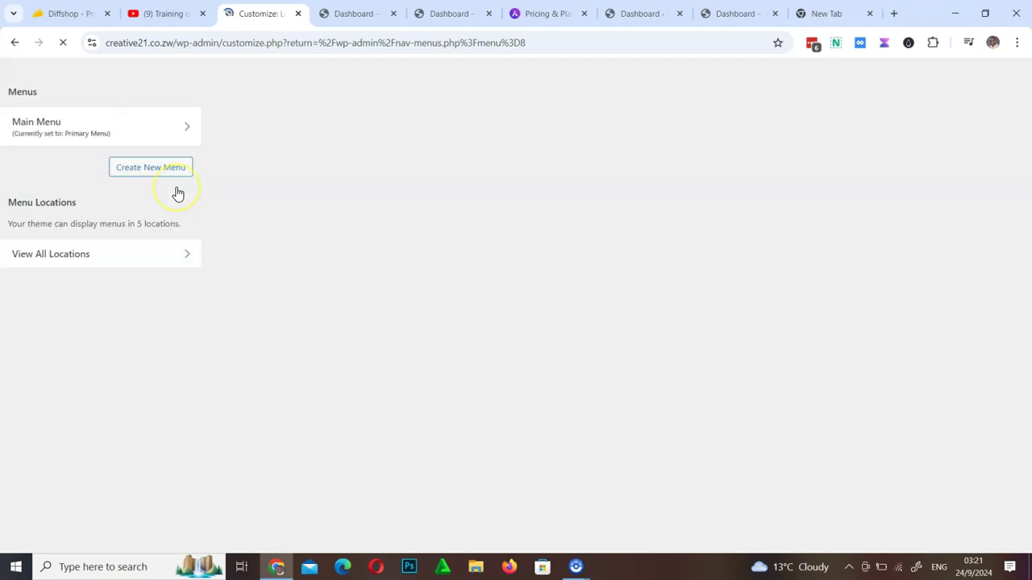
{"action": "scroll", "coordinate": [178, 193], "scroll_direction": "up", "scroll_amount": 1}
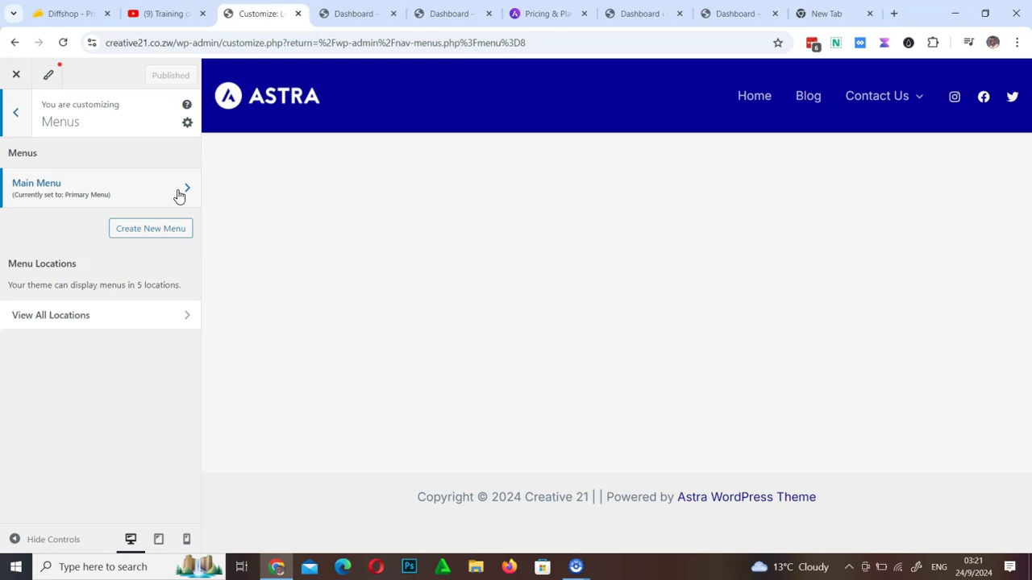
{"action": "left_click", "coordinate": [179, 195]}
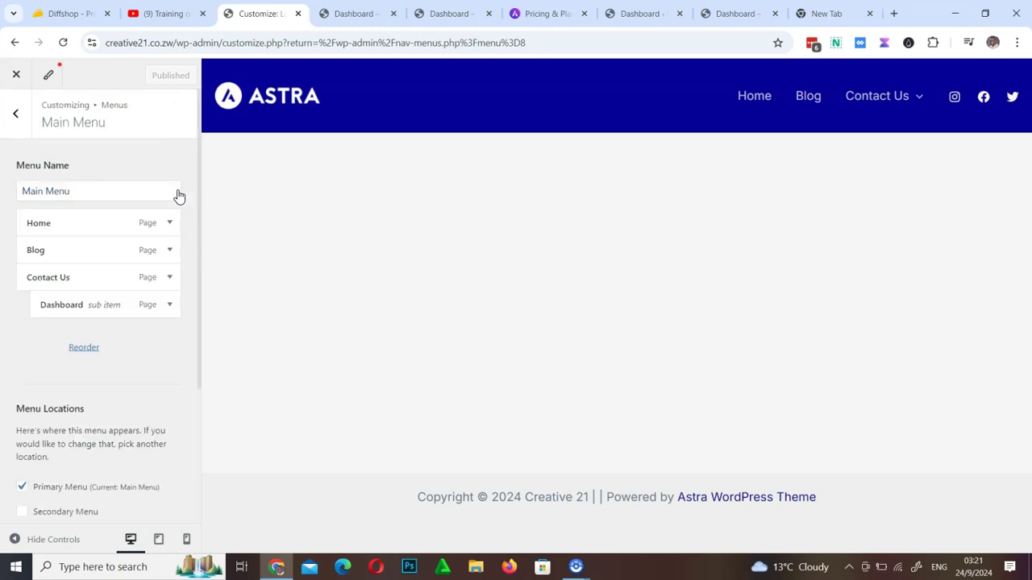
{"action": "left_click", "coordinate": [169, 306]}
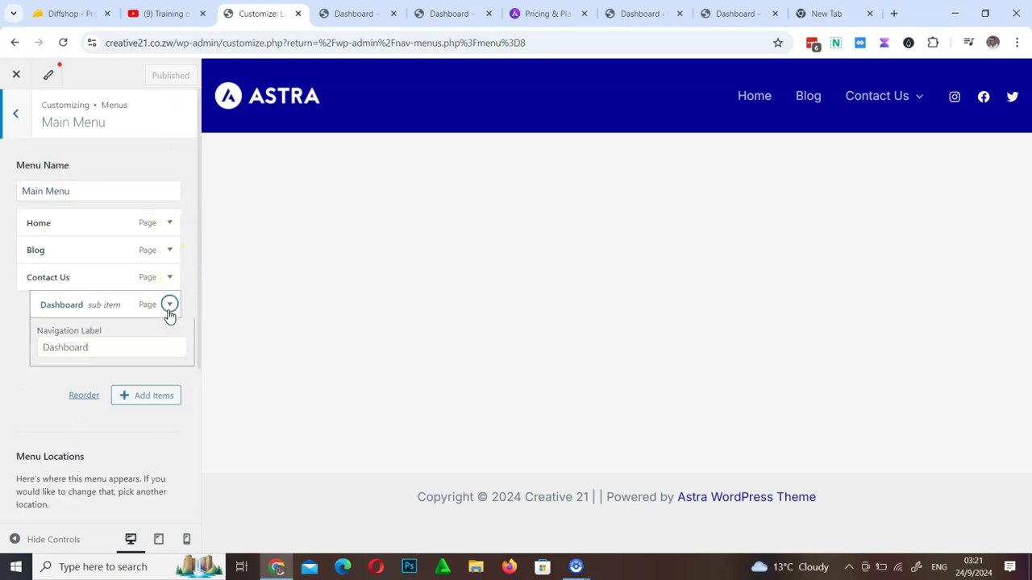
{"action": "scroll", "coordinate": [89, 439], "scroll_direction": "down", "scroll_amount": 4}
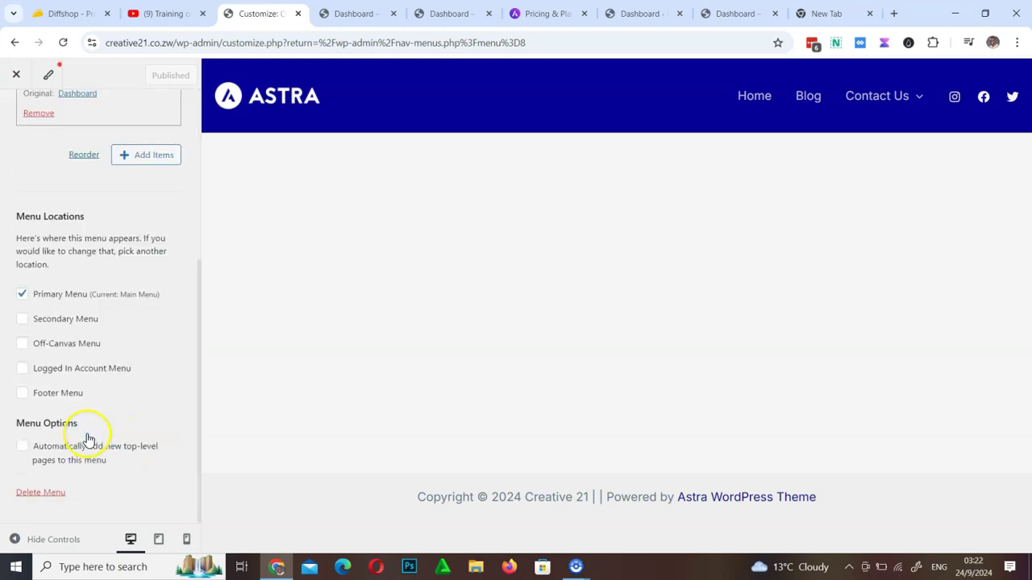
{"action": "scroll", "coordinate": [88, 440], "scroll_direction": "up", "scroll_amount": 4}
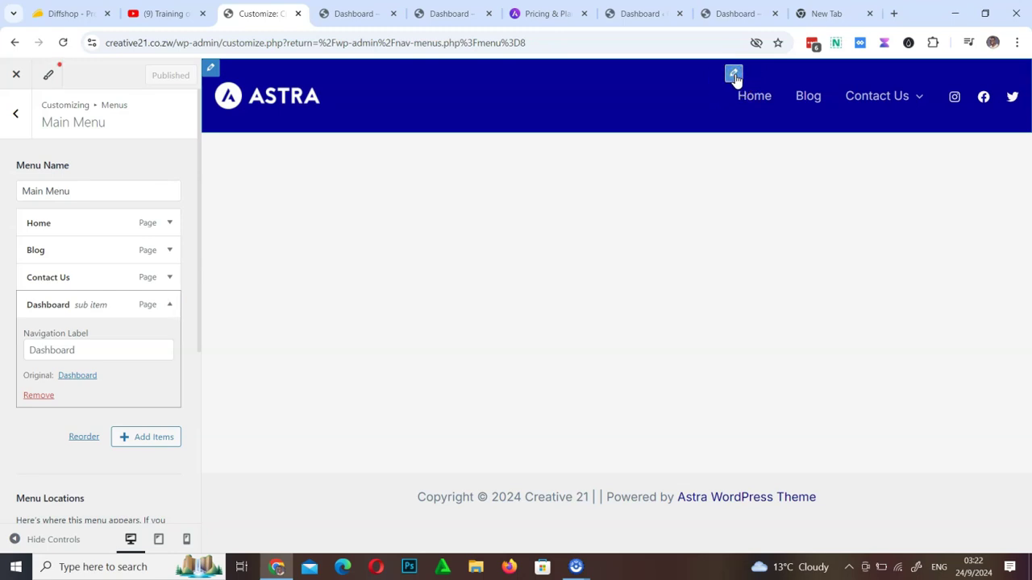
{"action": "left_click", "coordinate": [734, 75]}
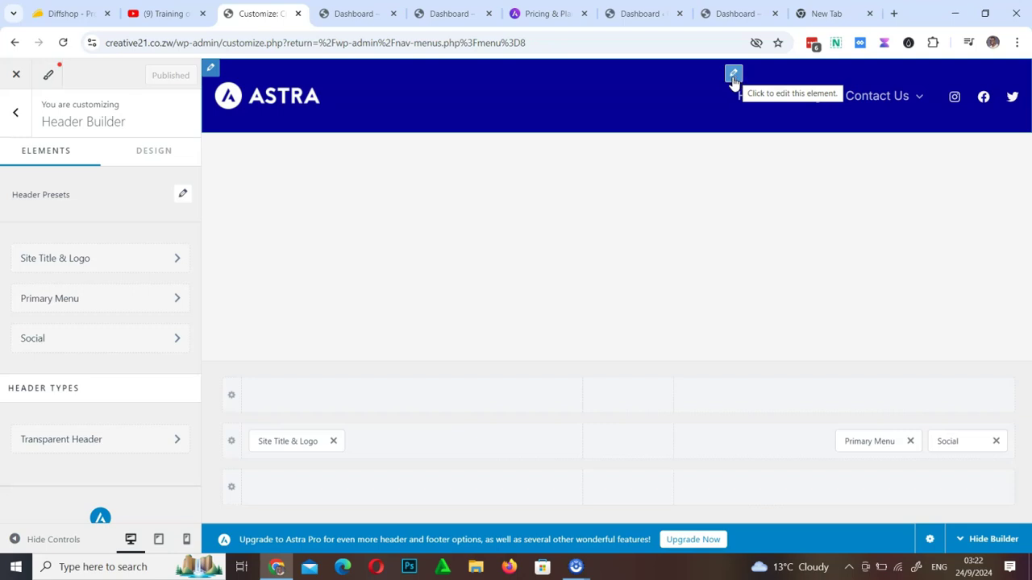
Set the Primary Menu's normal text/link colour to the yellow preset in its Design tab
{"action": "left_click", "coordinate": [740, 81]}
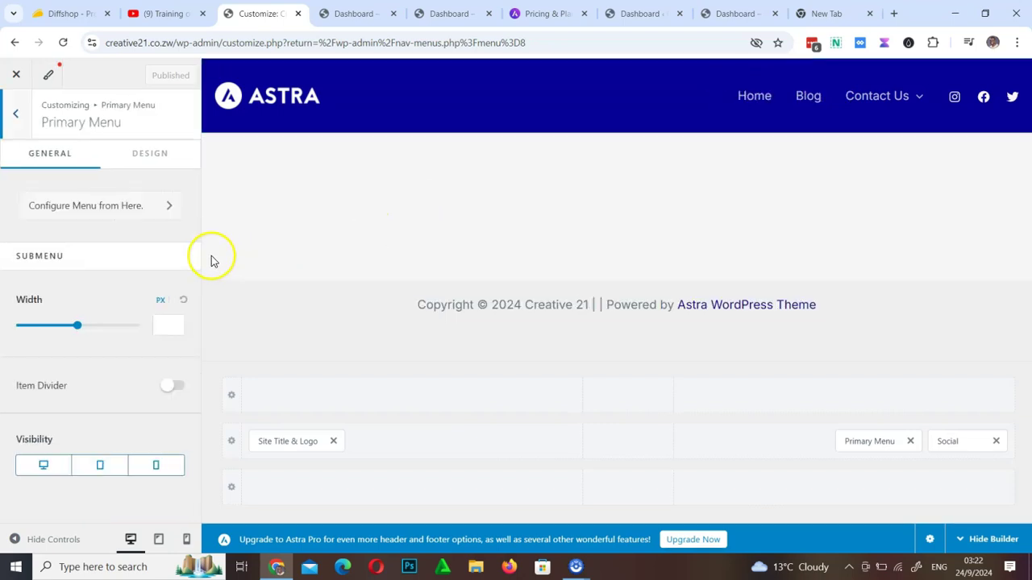
{"action": "left_click", "coordinate": [156, 158]}
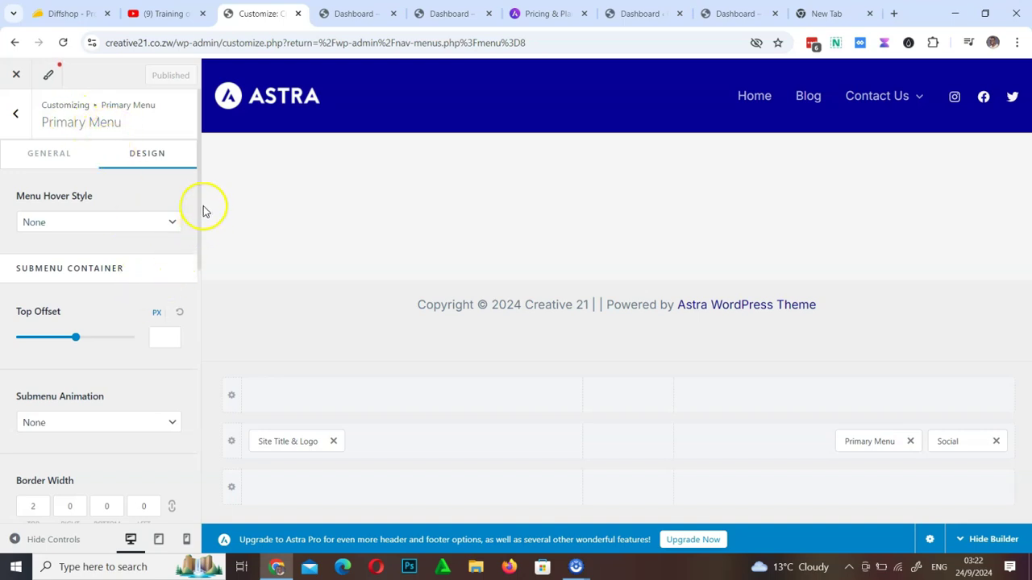
{"action": "left_click_drag", "start_coordinate": [202, 203], "coordinate": [198, 396]}
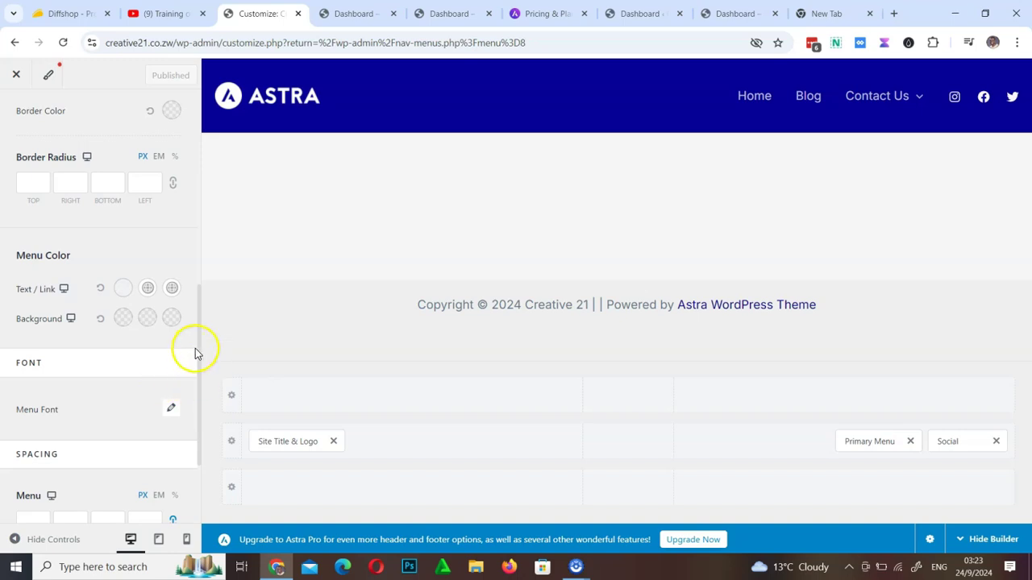
{"action": "scroll", "coordinate": [201, 348], "scroll_direction": "down", "scroll_amount": 2}
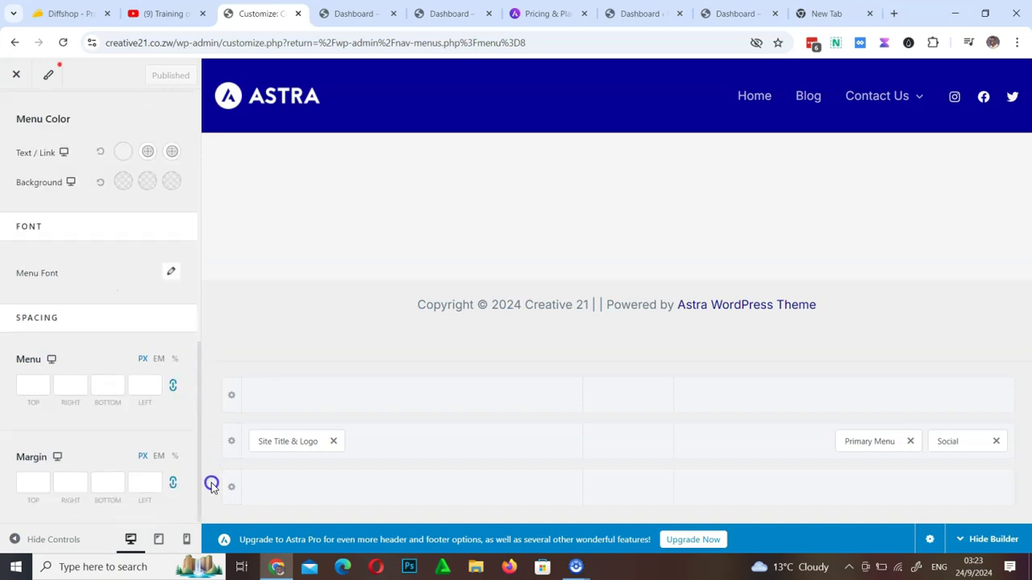
{"action": "scroll", "coordinate": [203, 373], "scroll_direction": "up", "scroll_amount": 2}
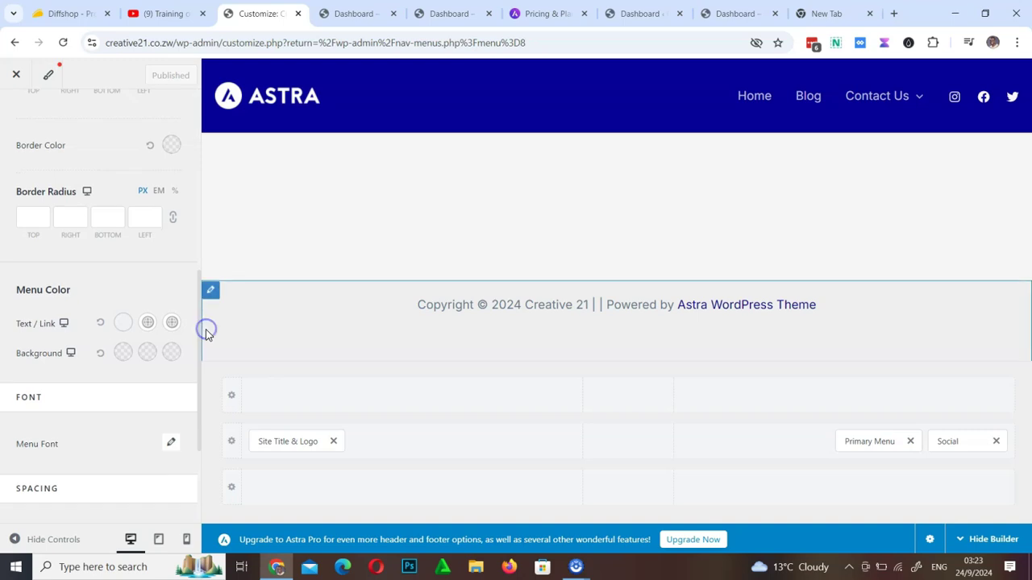
{"action": "left_click", "coordinate": [195, 334]}
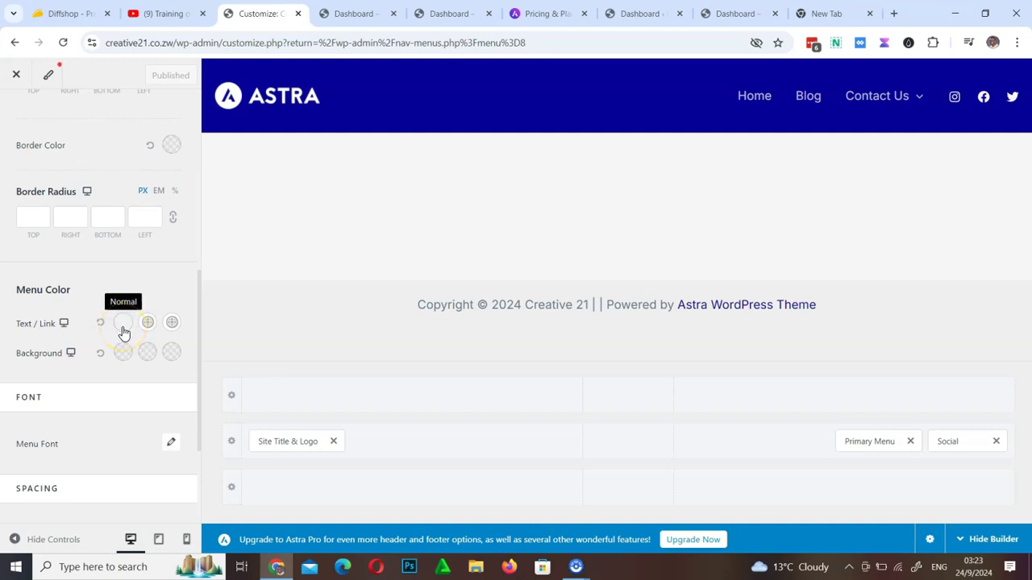
{"action": "left_click", "coordinate": [121, 330]}
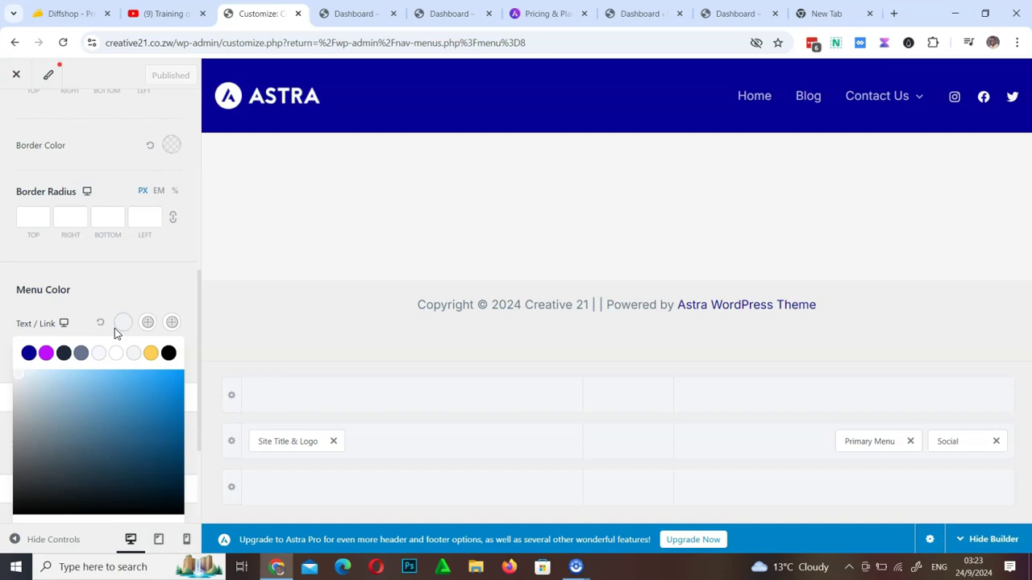
{"action": "left_click", "coordinate": [149, 355]}
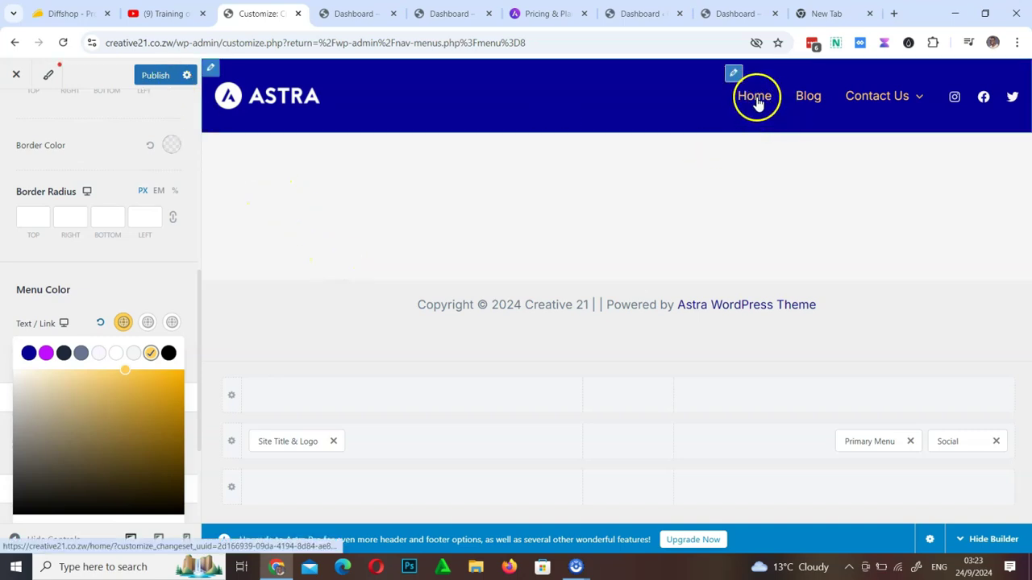
{"action": "mouse_move", "coordinate": [916, 105]}
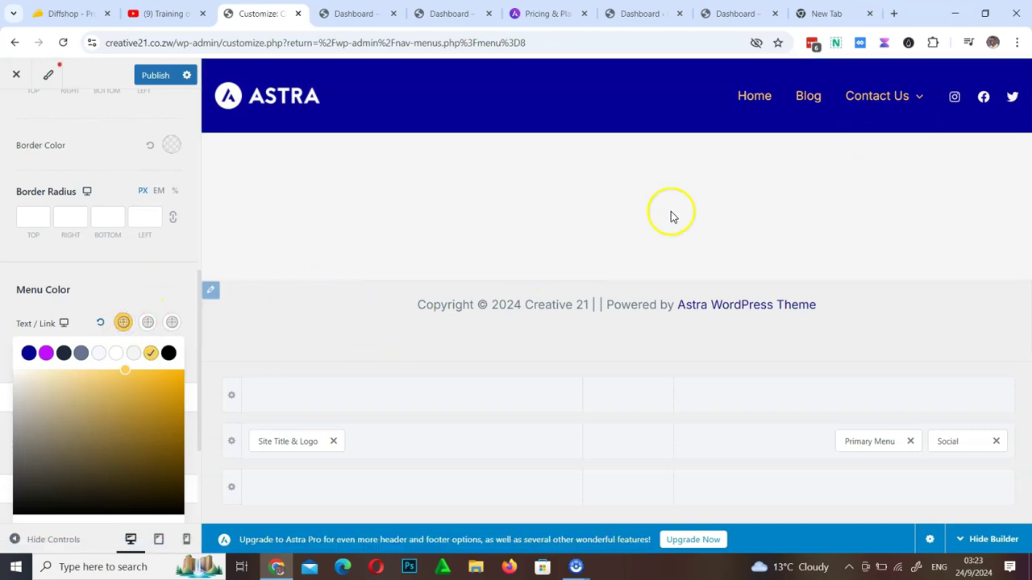
Exit the Customizer, discarding its unpublished changes
{"action": "left_click", "coordinate": [14, 76]}
{"action": "left_click", "coordinate": [581, 145]}
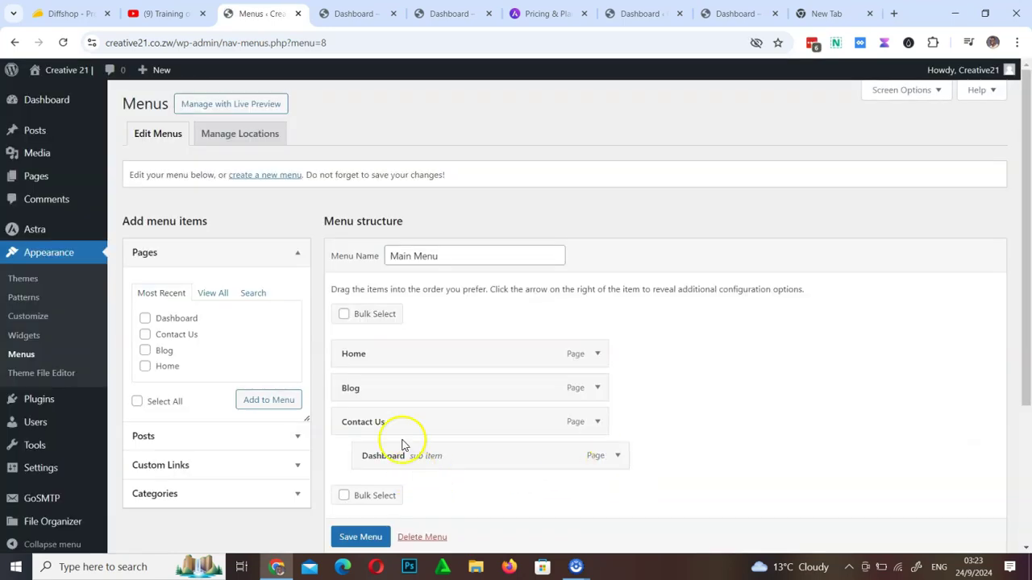
{"action": "scroll", "coordinate": [543, 401], "scroll_direction": "down", "scroll_amount": 3}
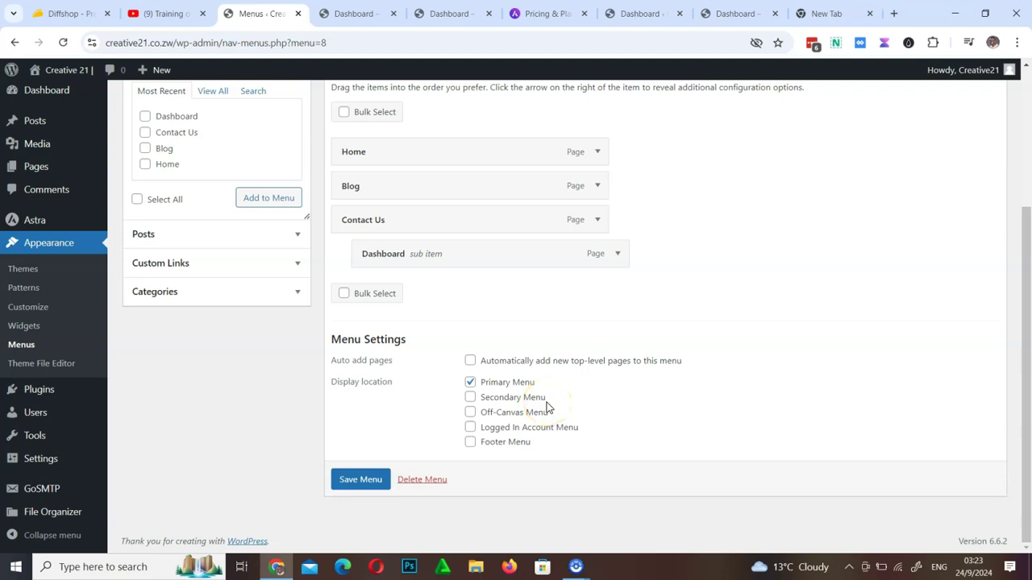
Remove Dashboard from Main Menu so only Home, Blog and Contact Us remain
{"action": "left_click", "coordinate": [617, 255]}
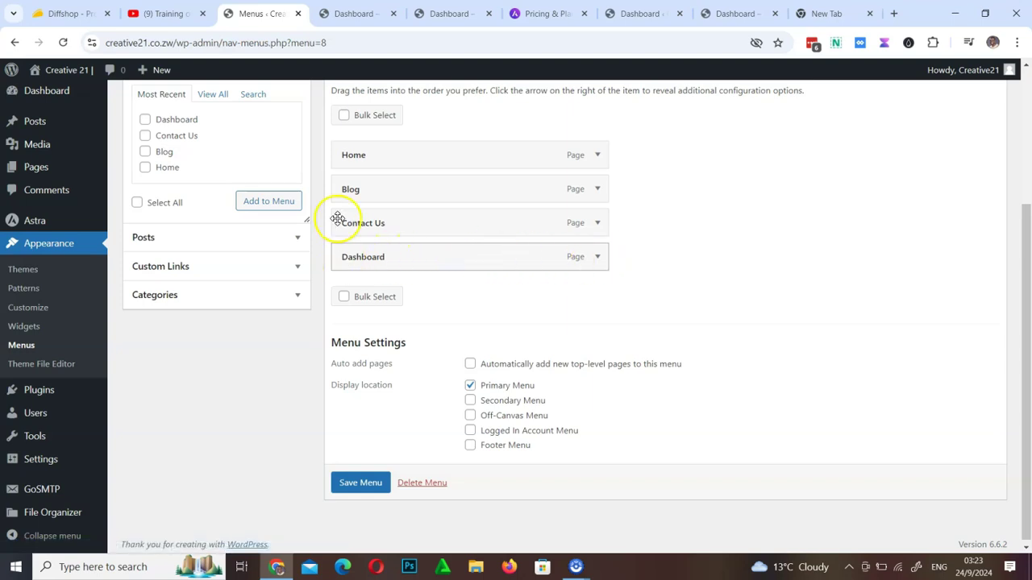
{"action": "left_click", "coordinate": [601, 258]}
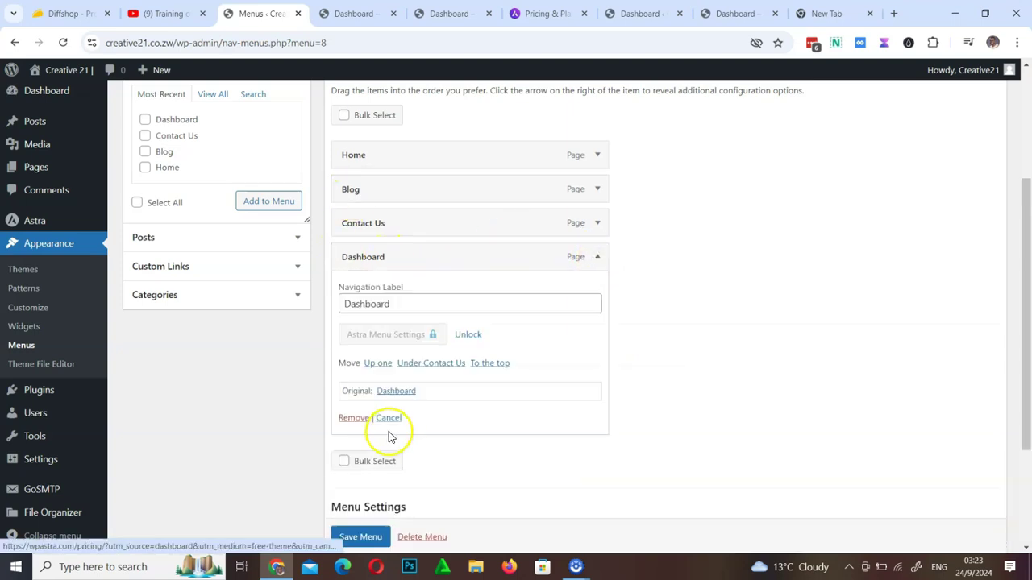
{"action": "left_click", "coordinate": [353, 418]}
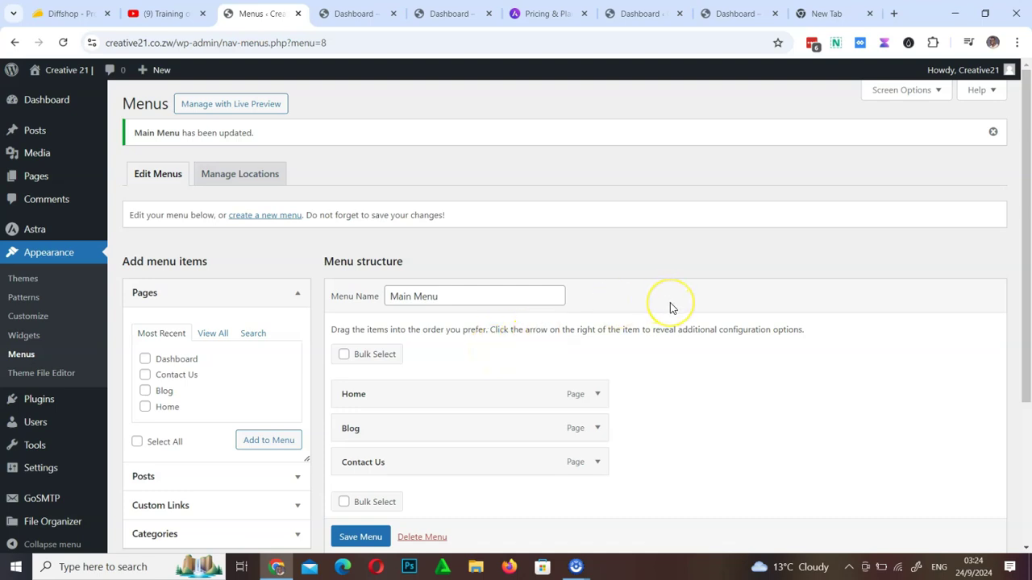
{"action": "scroll", "coordinate": [670, 304], "scroll_direction": "down", "scroll_amount": 3}
{"action": "scroll", "coordinate": [669, 305], "scroll_direction": "up", "scroll_amount": 3}
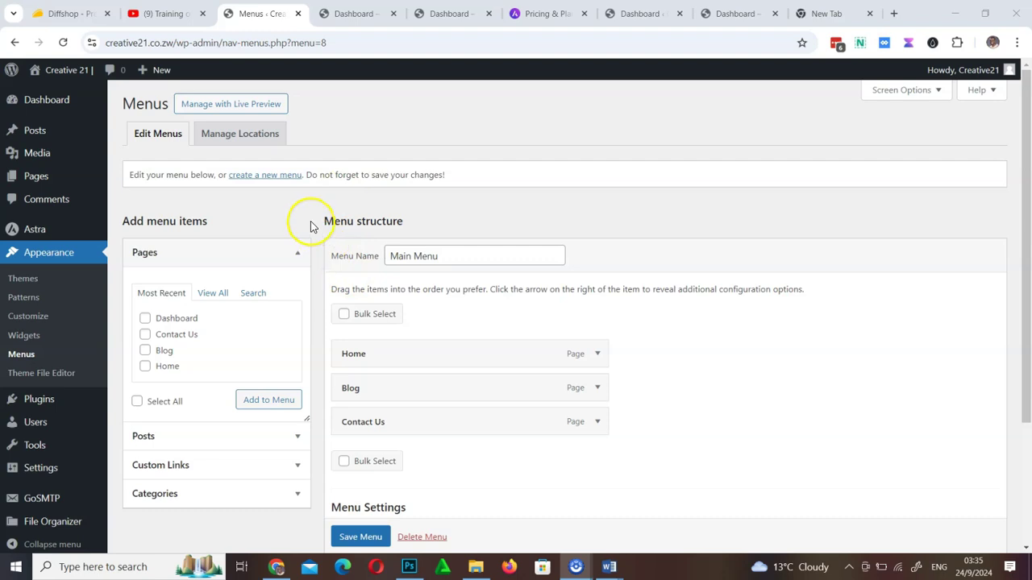
{"action": "left_click", "coordinate": [298, 255]}
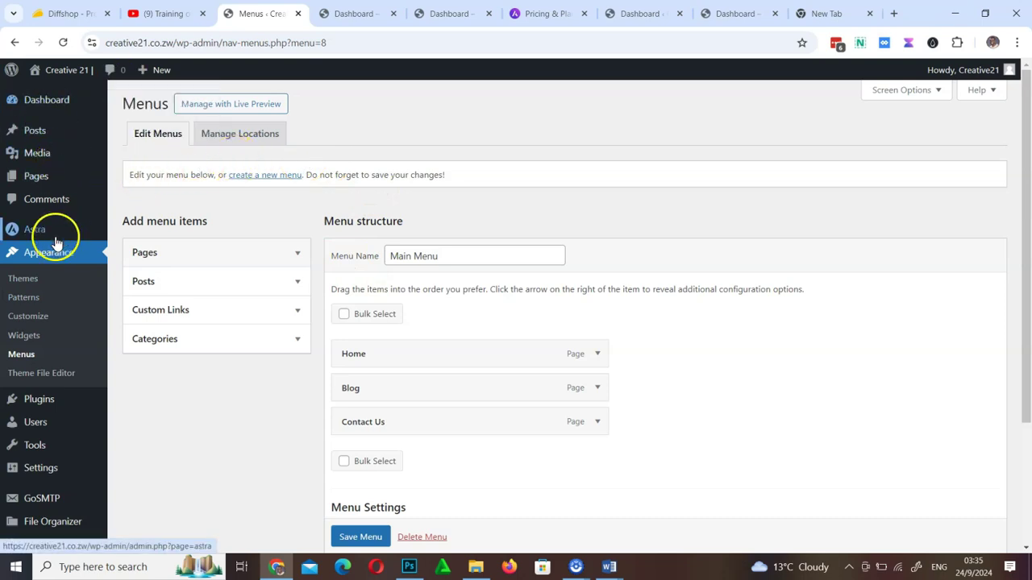
Reopen the Customizer and go through Header Builder to the Site Title & Logo panel
{"action": "left_click", "coordinate": [22, 323]}
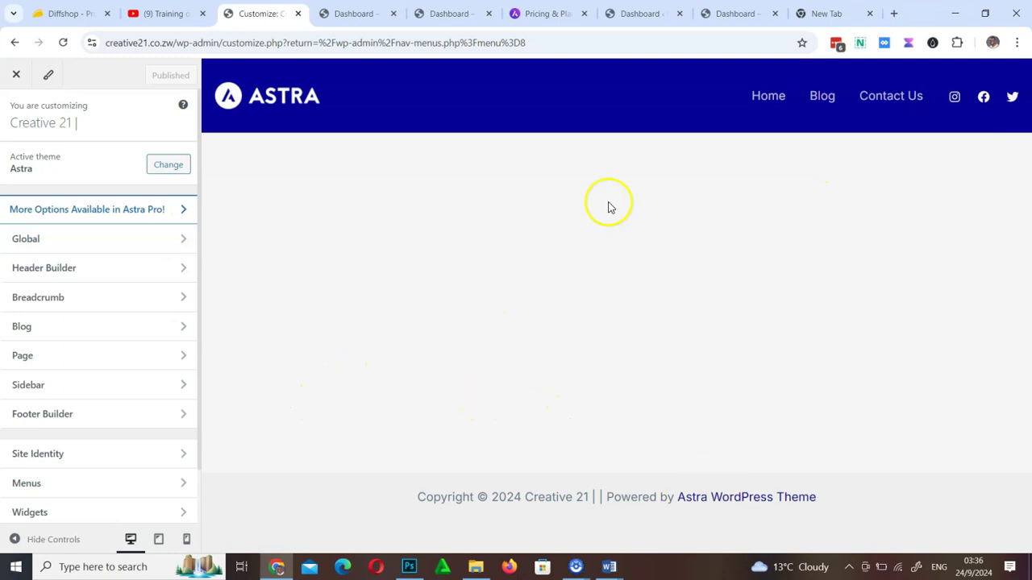
{"action": "scroll", "coordinate": [102, 317], "scroll_direction": "down", "scroll_amount": 2}
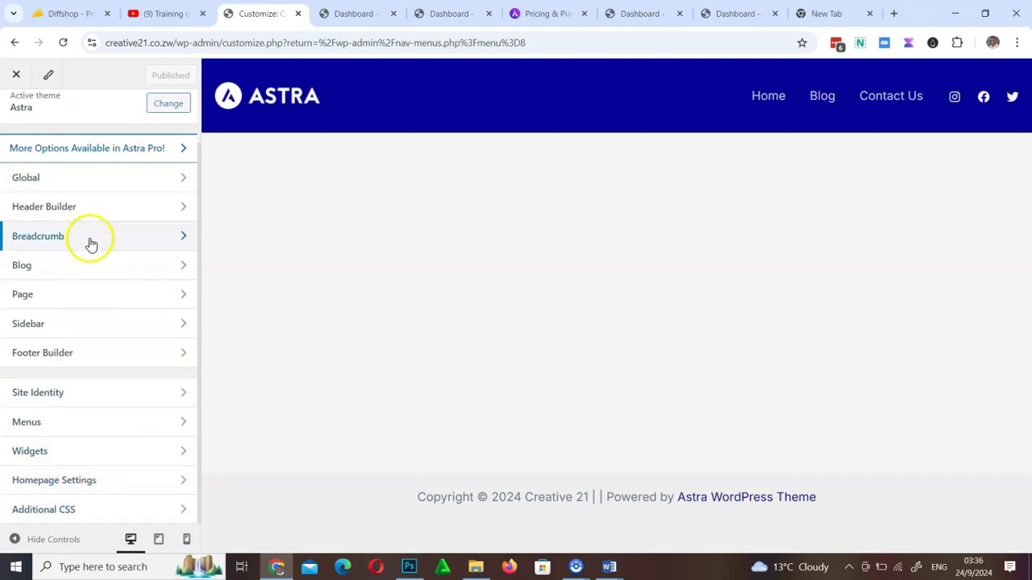
{"action": "scroll", "coordinate": [126, 378], "scroll_direction": "up", "scroll_amount": 2}
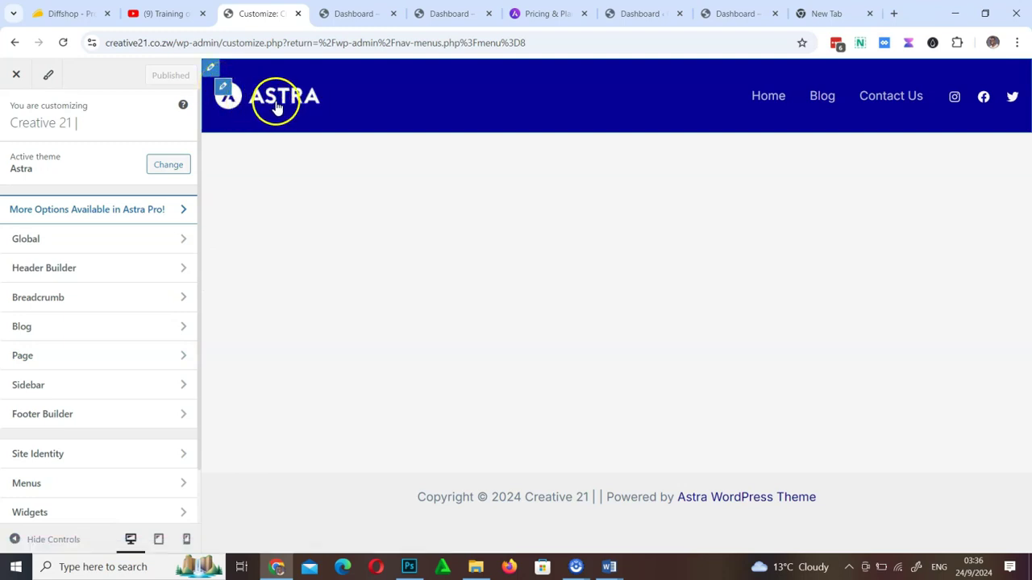
{"action": "scroll", "coordinate": [87, 411], "scroll_direction": "down", "scroll_amount": 1}
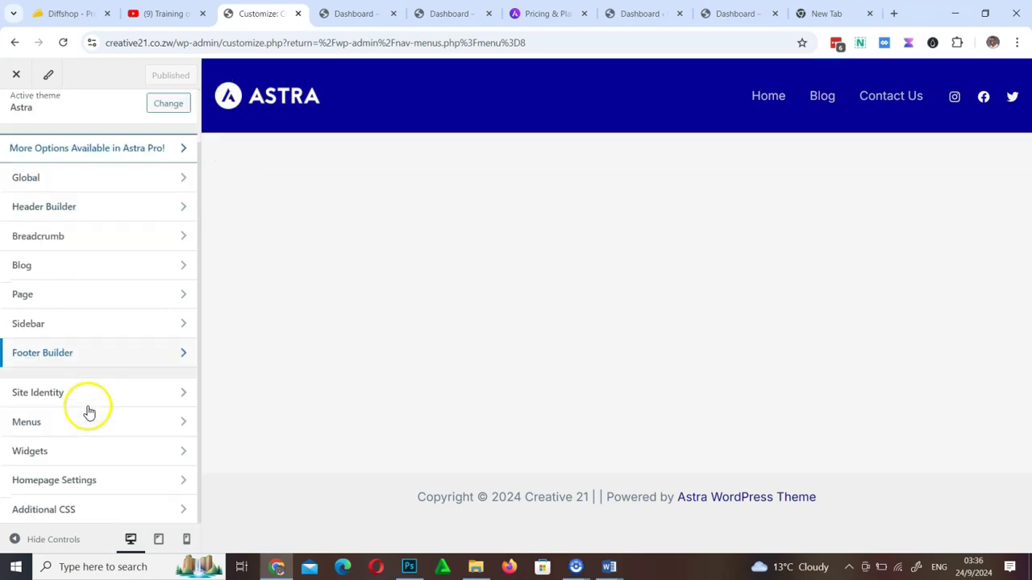
{"action": "left_click", "coordinate": [161, 401]}
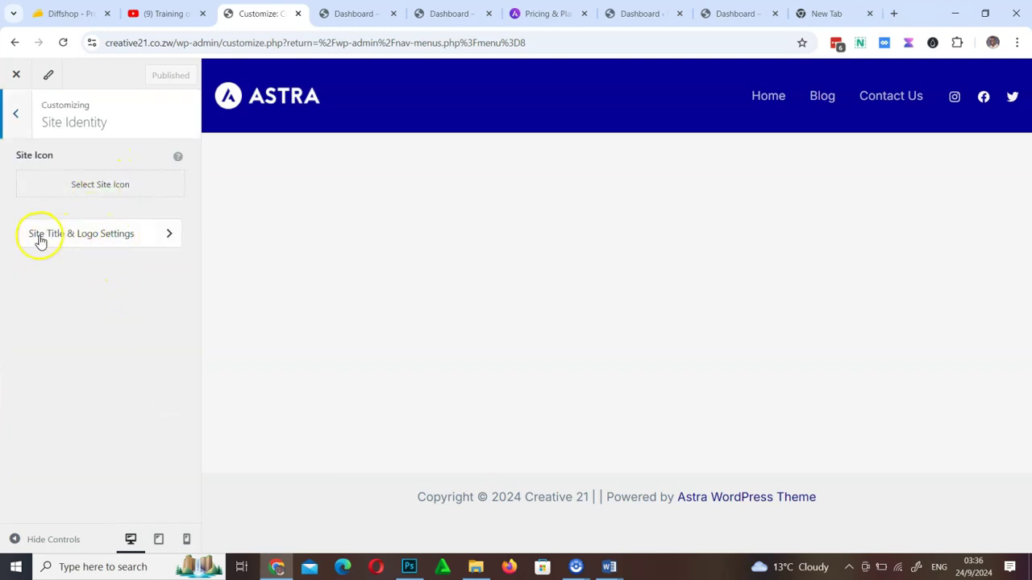
{"action": "left_click", "coordinate": [147, 237]}
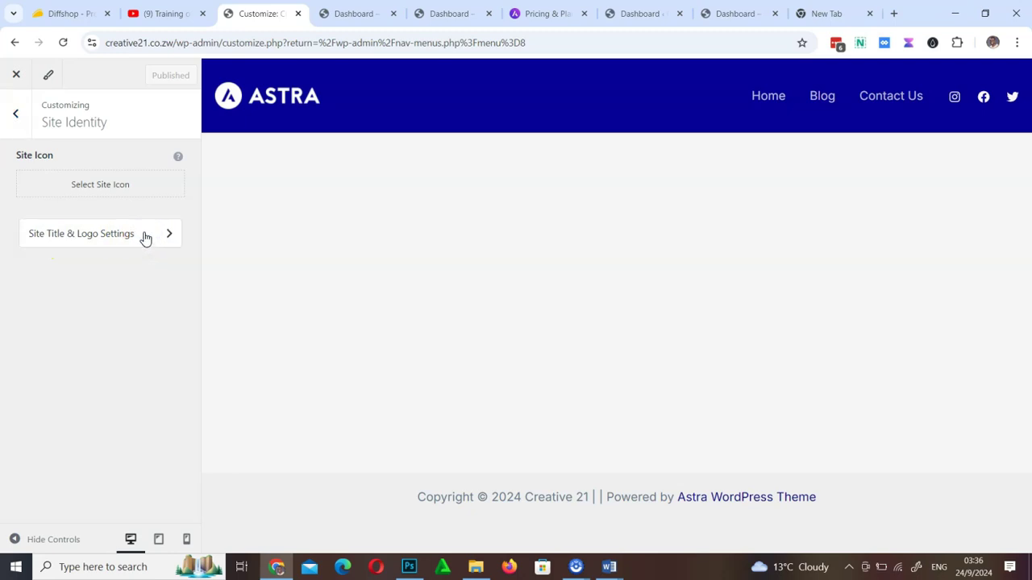
{"action": "left_click", "coordinate": [167, 237]}
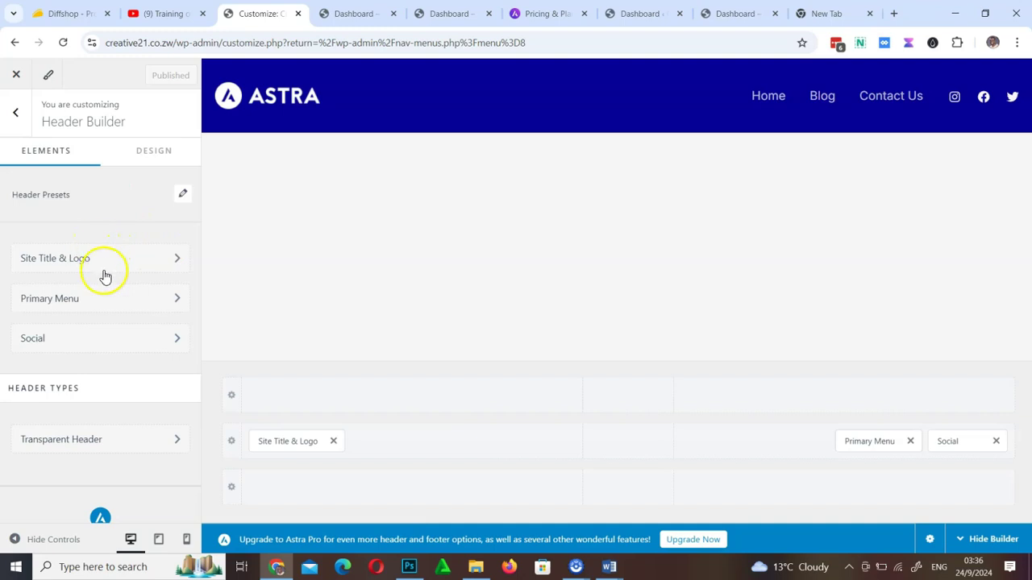
{"action": "scroll", "coordinate": [46, 299], "scroll_direction": "down", "scroll_amount": 1}
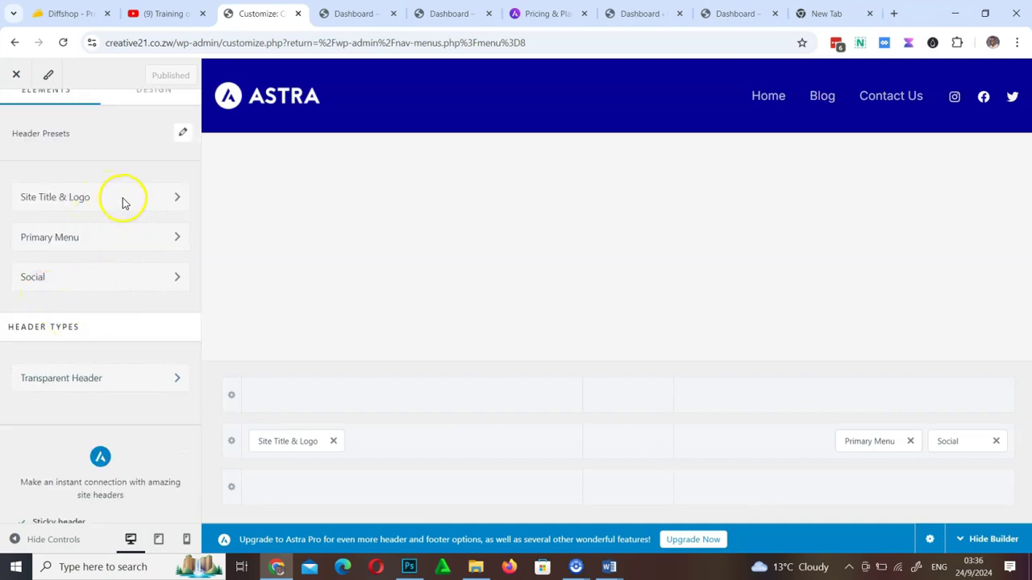
{"action": "left_click", "coordinate": [123, 201]}
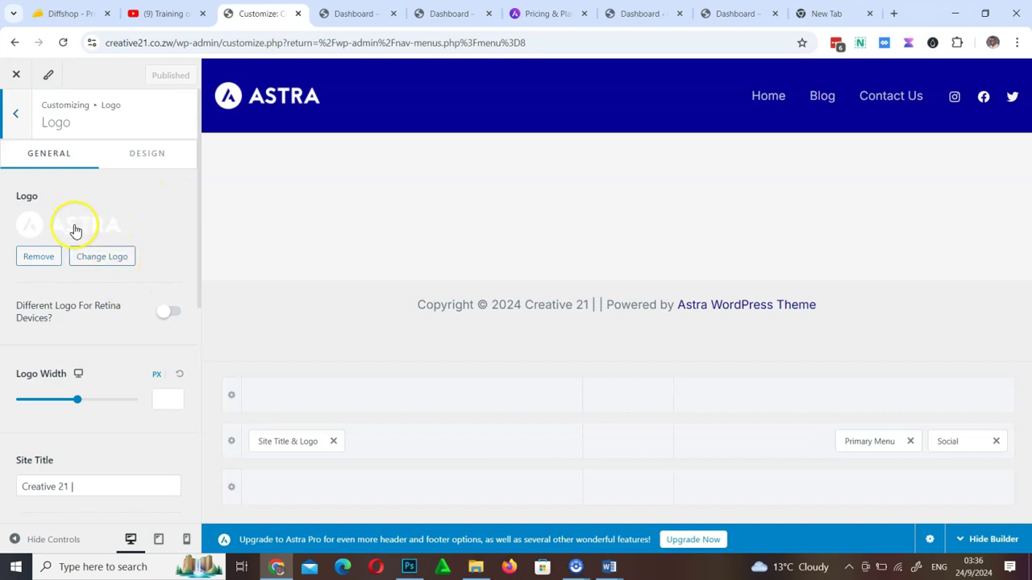
Remove the Astra logo and upload Creative21 Logo from the Cretive21 folder as the new logo
{"action": "left_click", "coordinate": [45, 259]}
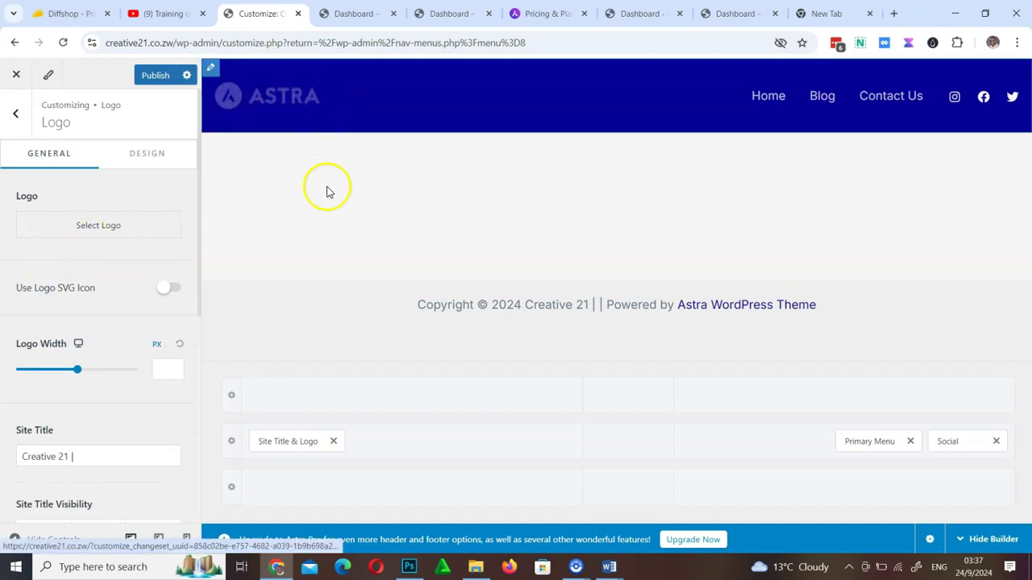
{"action": "left_click", "coordinate": [101, 230]}
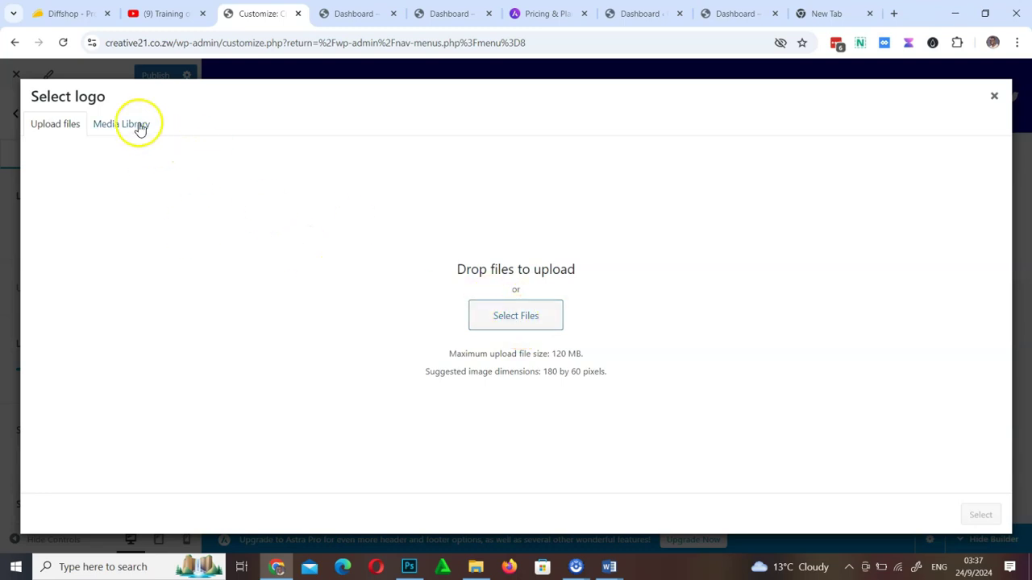
{"action": "left_click", "coordinate": [525, 320]}
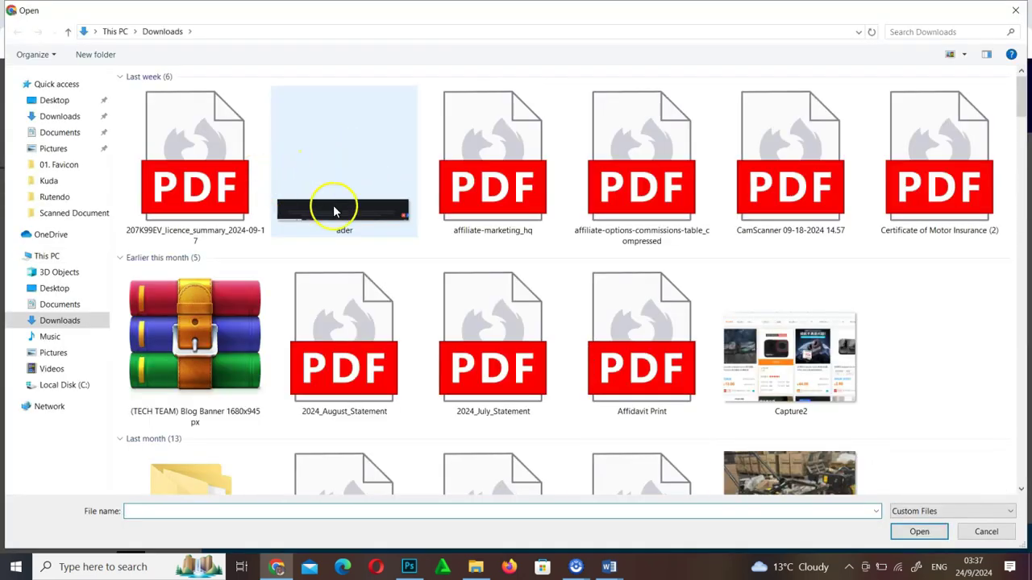
{"action": "left_click", "coordinate": [197, 185]}
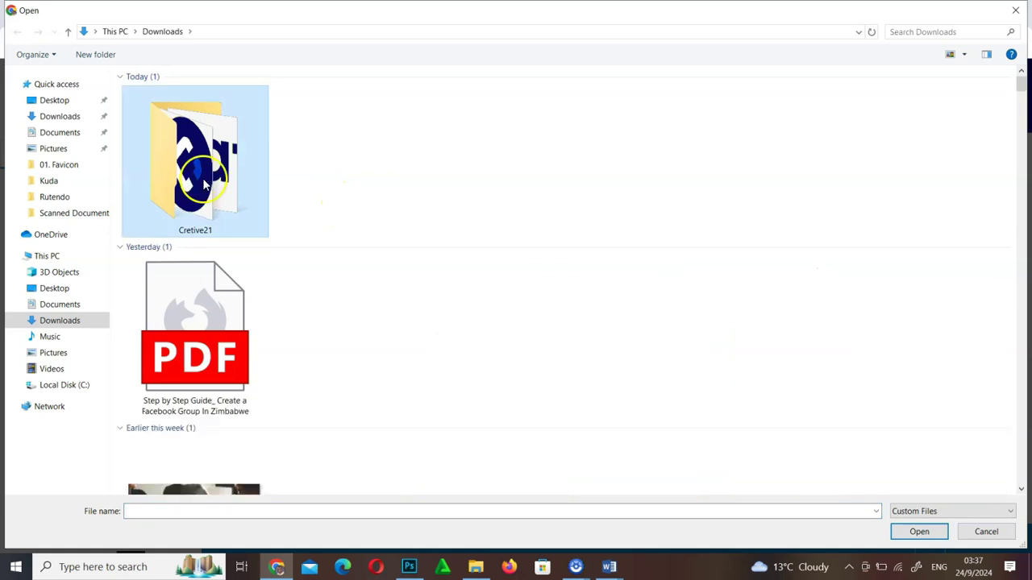
{"action": "double_click", "coordinate": [214, 185]}
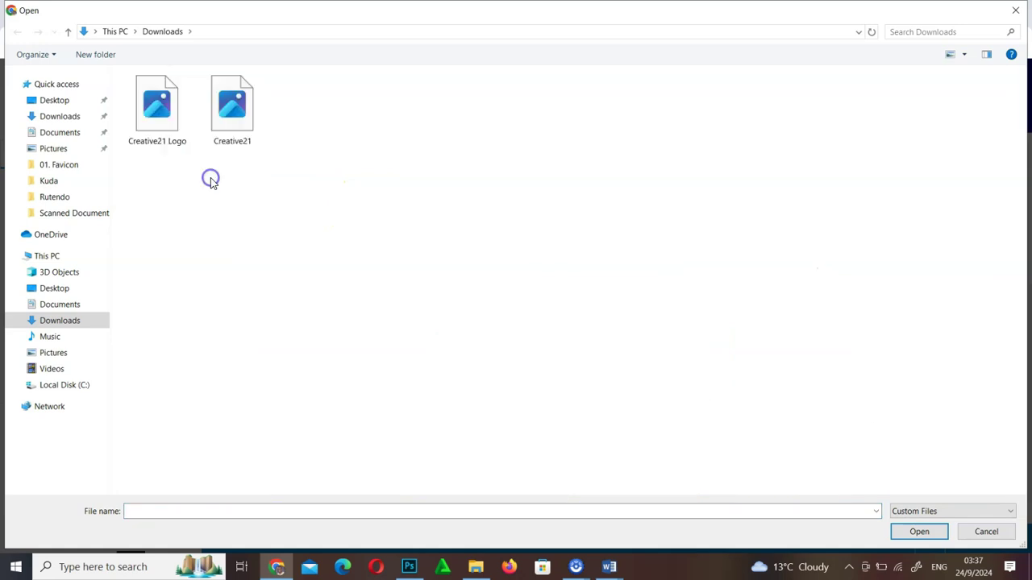
{"action": "left_click", "coordinate": [159, 127]}
{"action": "double_click", "coordinate": [160, 127]}
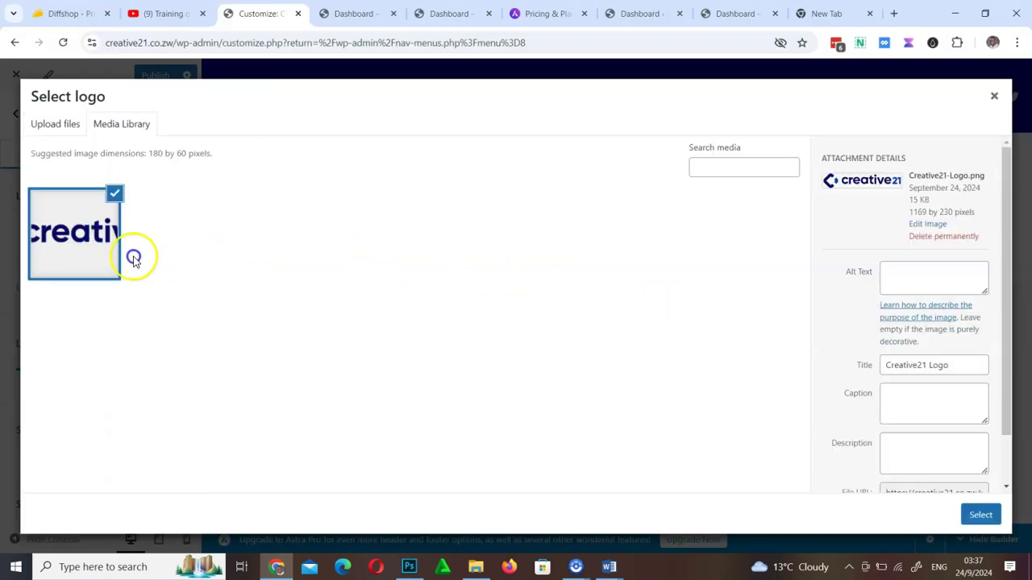
{"action": "scroll", "coordinate": [899, 357], "scroll_direction": "down", "scroll_amount": 1}
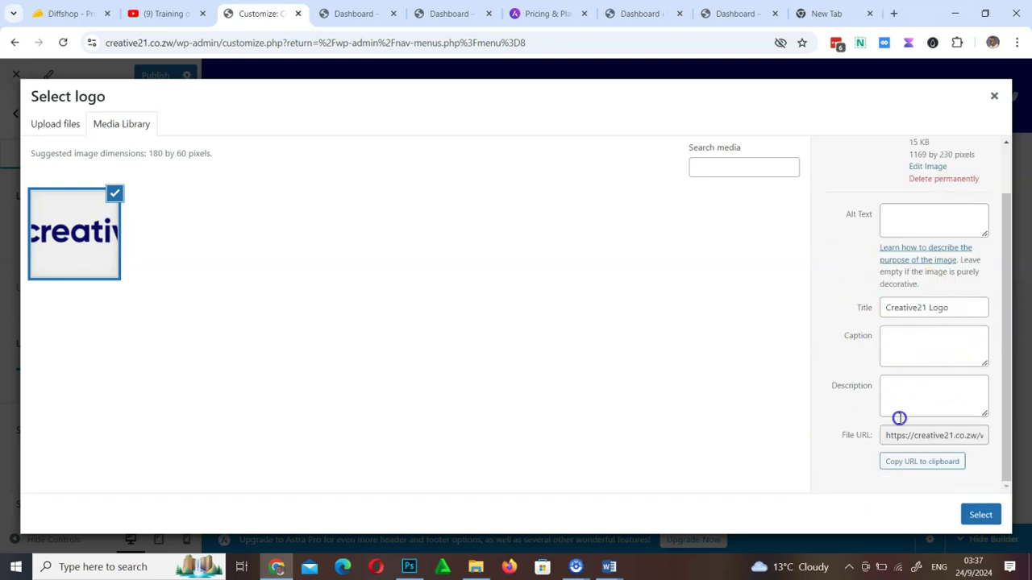
{"action": "left_click", "coordinate": [981, 514]}
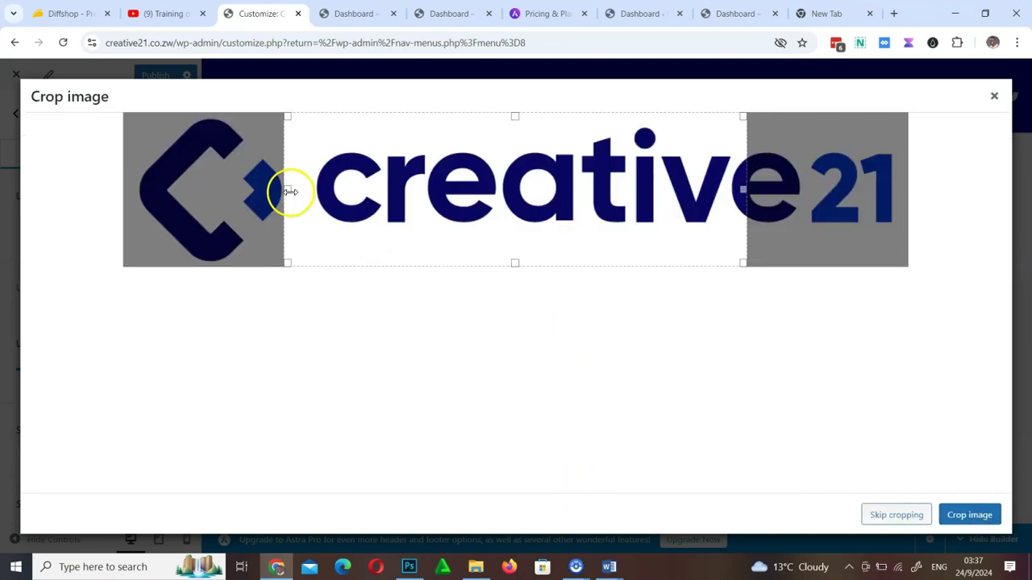
Crop the logo to its full width, keeping both the C mark and the 21
{"action": "left_click_drag", "start_coordinate": [267, 190], "coordinate": [105, 198]}
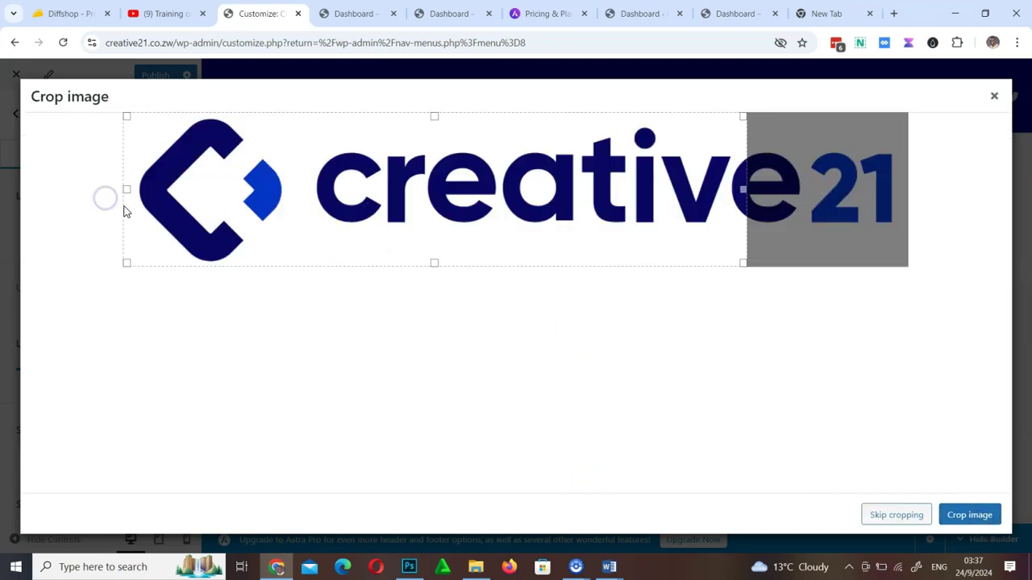
{"action": "left_click_drag", "start_coordinate": [745, 187], "coordinate": [962, 179]}
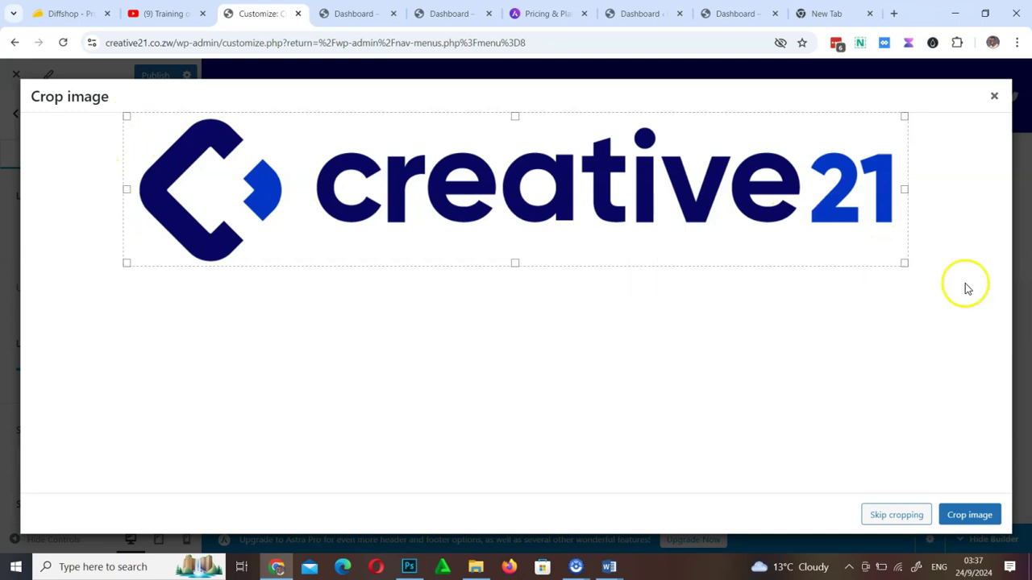
{"action": "left_click", "coordinate": [970, 515]}
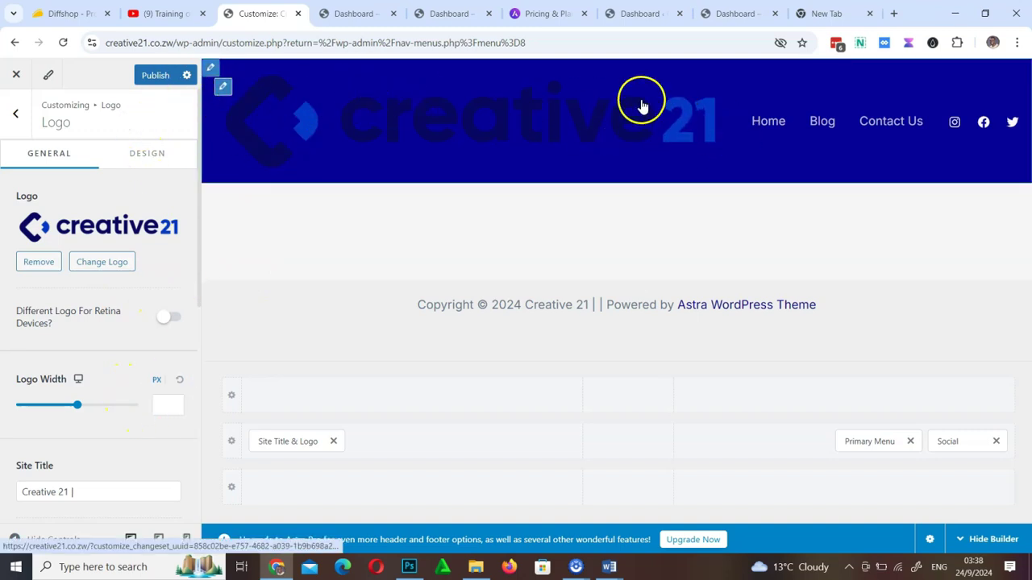
Set the Logo Width to 250 px
{"action": "left_click", "coordinate": [168, 405]}
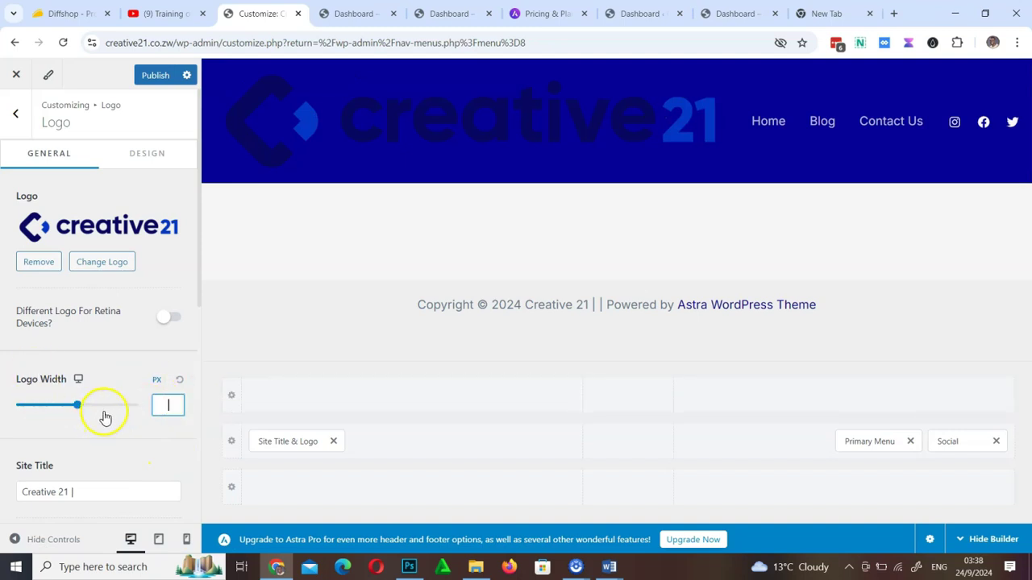
{"action": "type", "text": "250"}
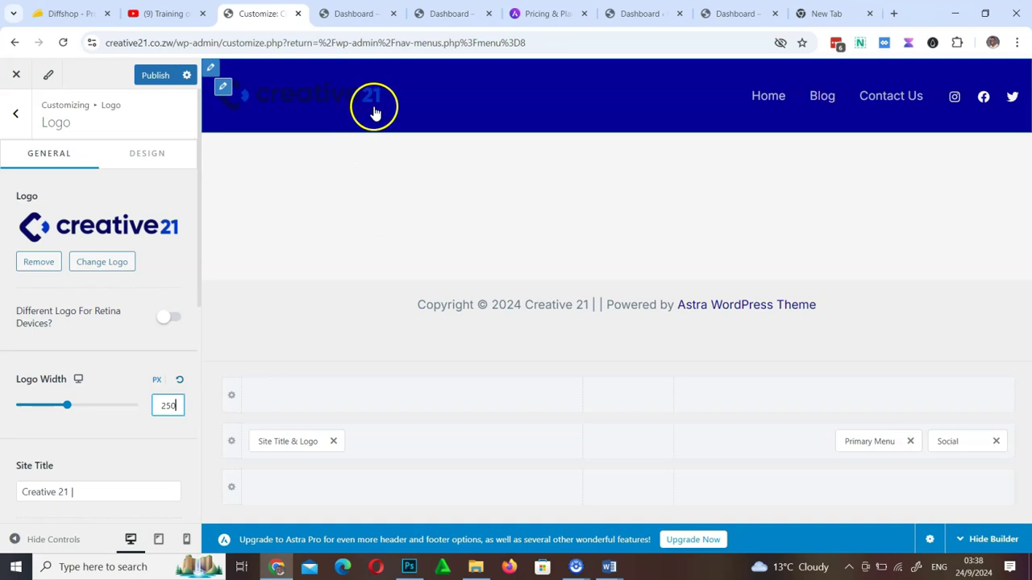
{"action": "scroll", "coordinate": [140, 431], "scroll_direction": "down", "scroll_amount": 4}
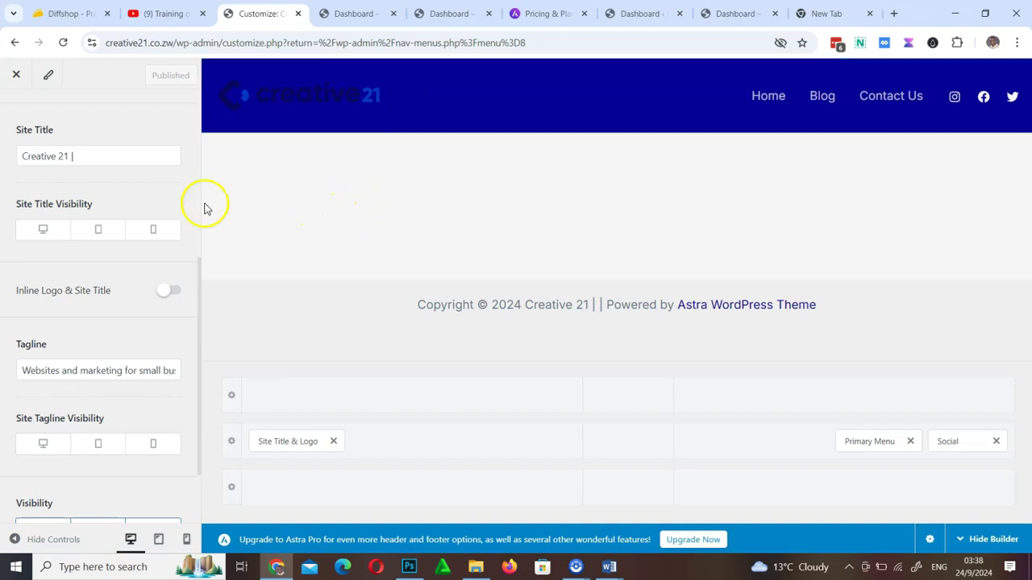
{"action": "scroll", "coordinate": [103, 223], "scroll_direction": "up", "scroll_amount": 5}
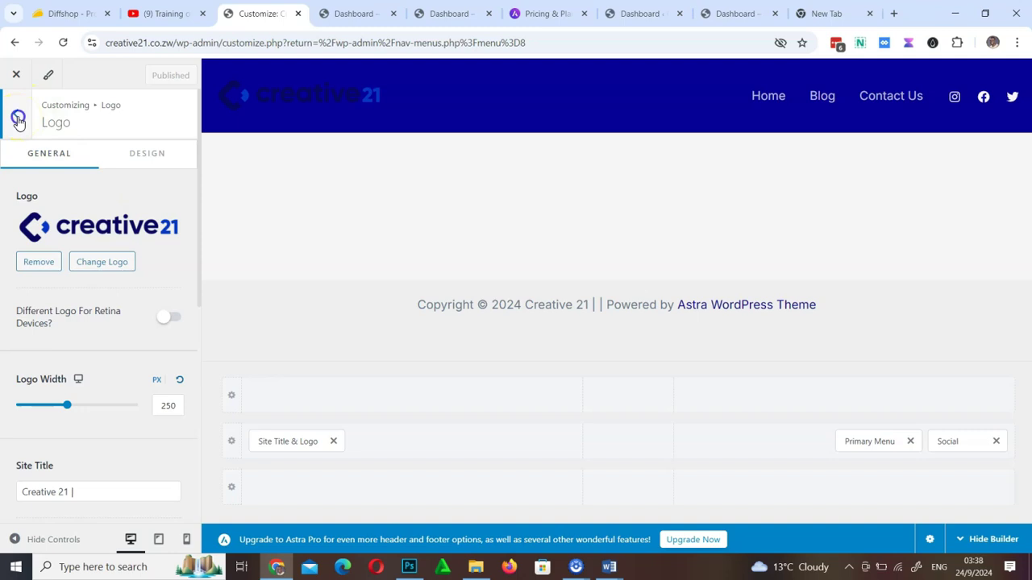
Return to Header Builder's Design tab and open the Primary Header row's settings
{"action": "left_click", "coordinate": [18, 119]}
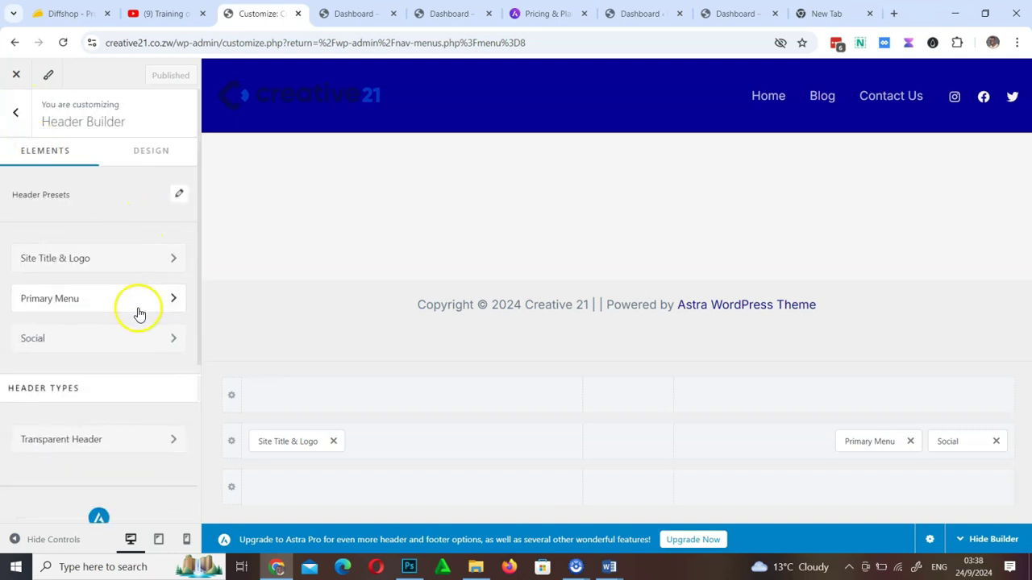
{"action": "scroll", "coordinate": [129, 361], "scroll_direction": "down", "scroll_amount": 3}
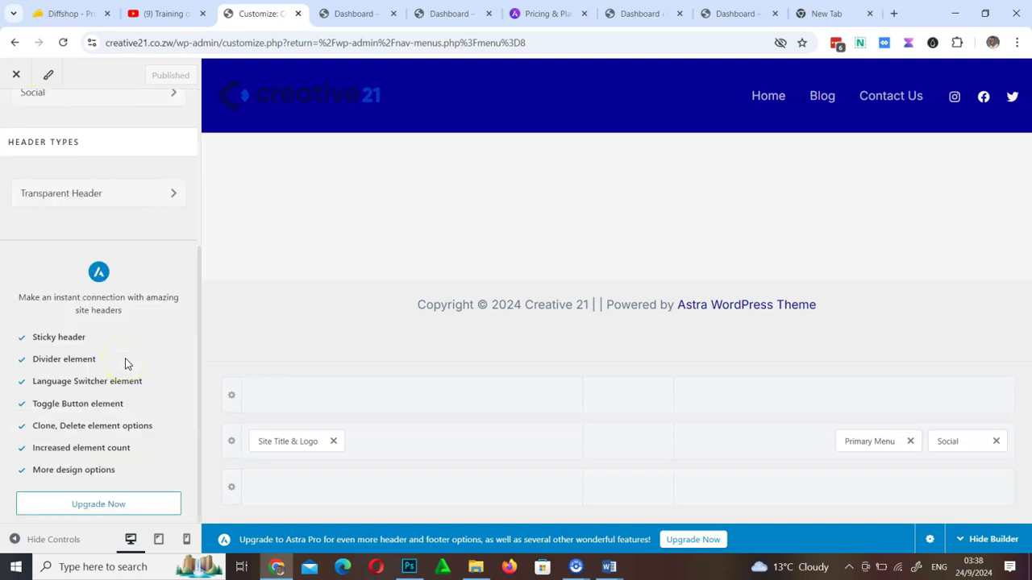
{"action": "scroll", "coordinate": [125, 358], "scroll_direction": "up", "scroll_amount": 3}
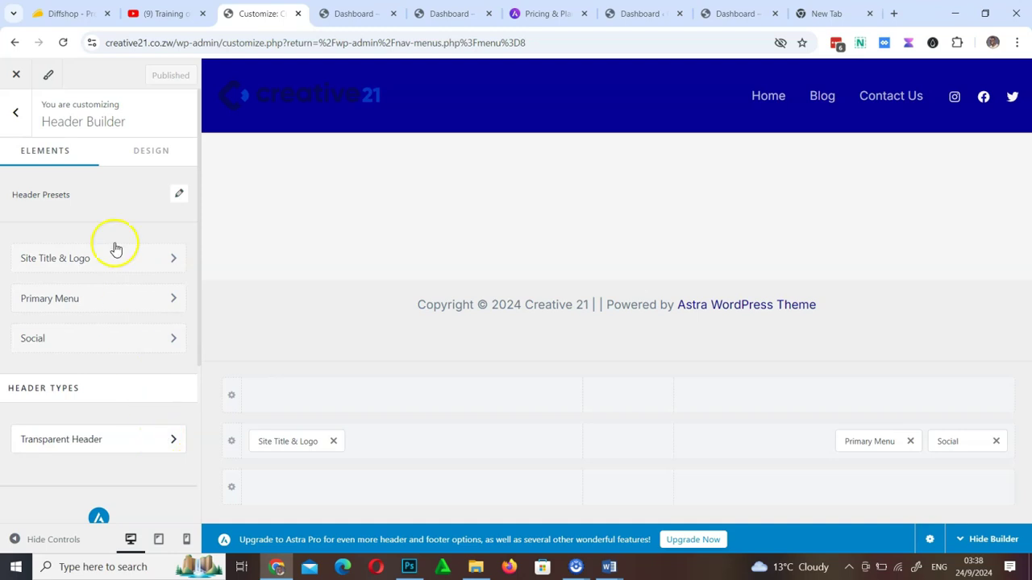
{"action": "left_click", "coordinate": [152, 160]}
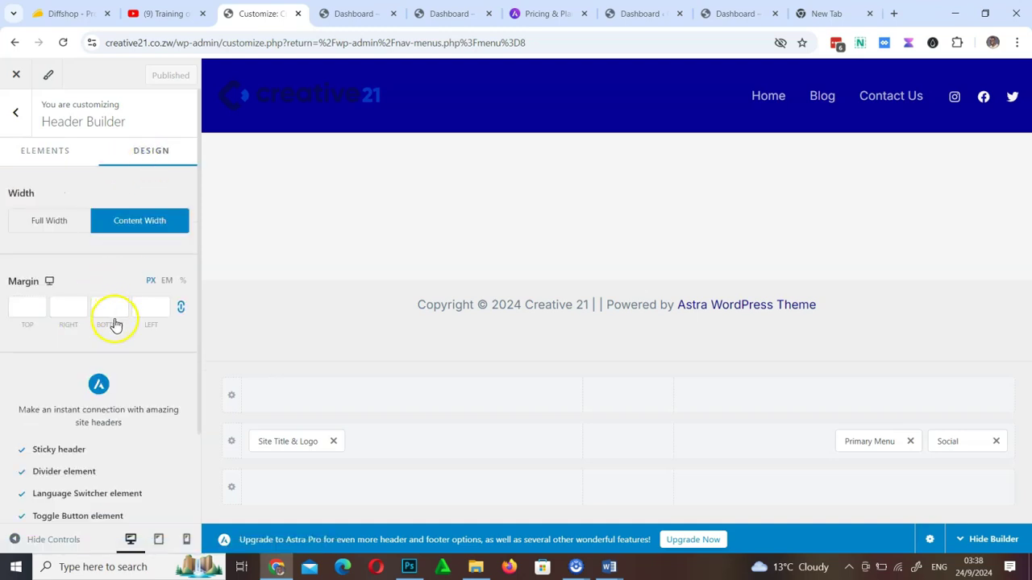
{"action": "scroll", "coordinate": [112, 323], "scroll_direction": "down", "scroll_amount": 2}
{"action": "scroll", "coordinate": [115, 323], "scroll_direction": "up", "scroll_amount": 2}
{"action": "mouse_move", "coordinate": [237, 76]}
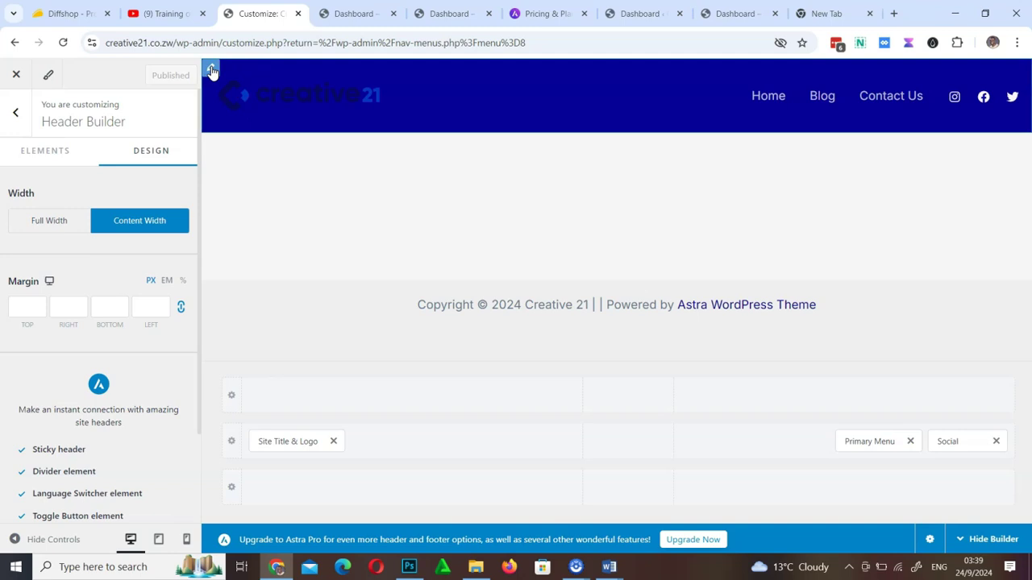
{"action": "left_click", "coordinate": [212, 71]}
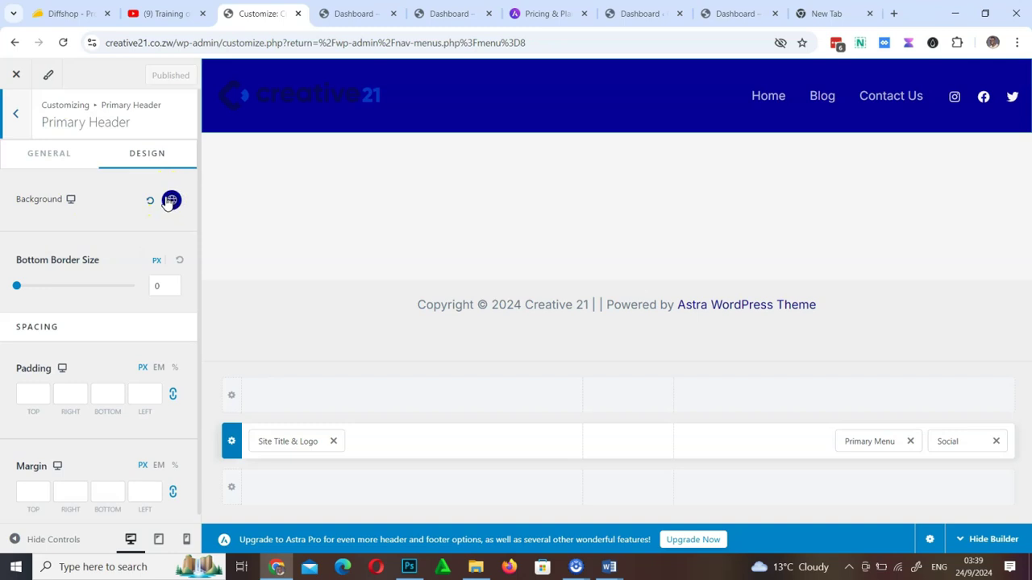
Make the primary header background white, publish it, and open the Primary Menu design settings
{"action": "left_click", "coordinate": [170, 200]}
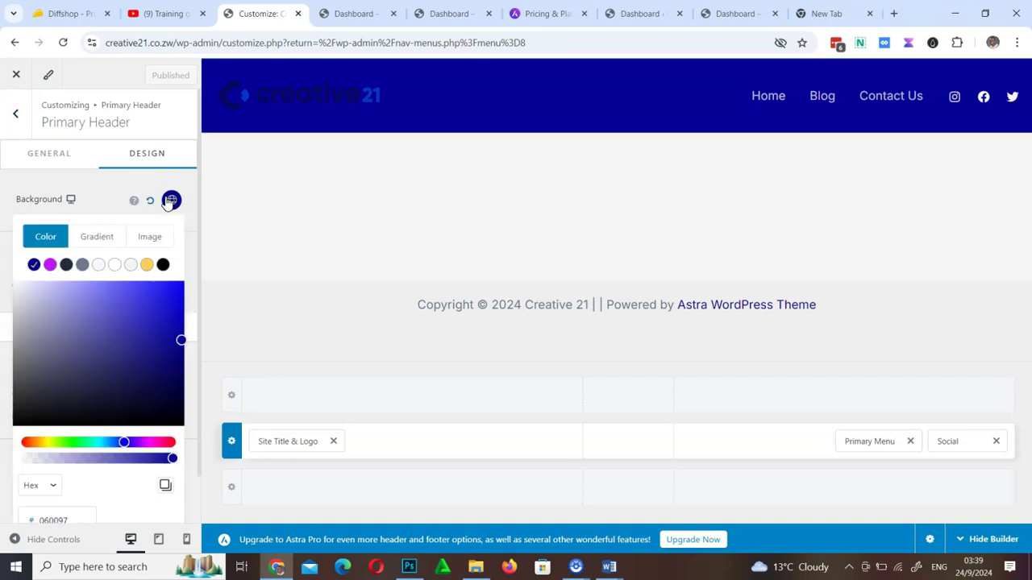
{"action": "left_click", "coordinate": [114, 264]}
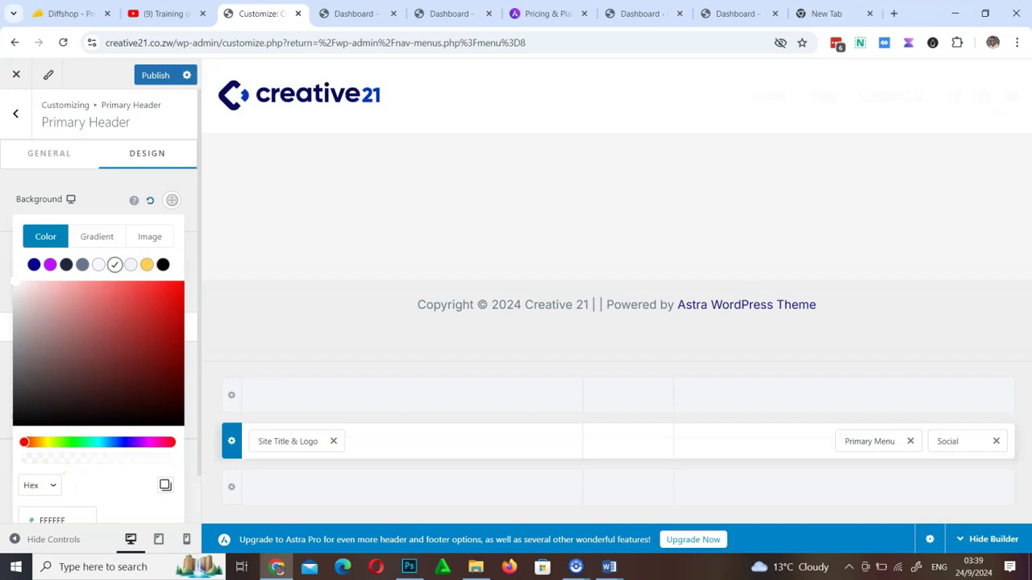
{"action": "left_click", "coordinate": [153, 76]}
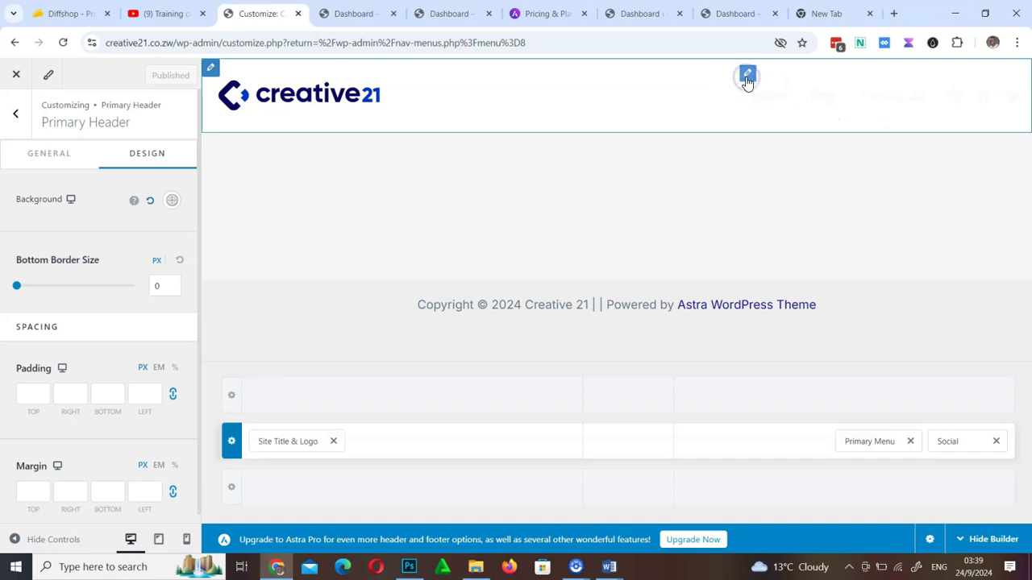
{"action": "left_click", "coordinate": [748, 75]}
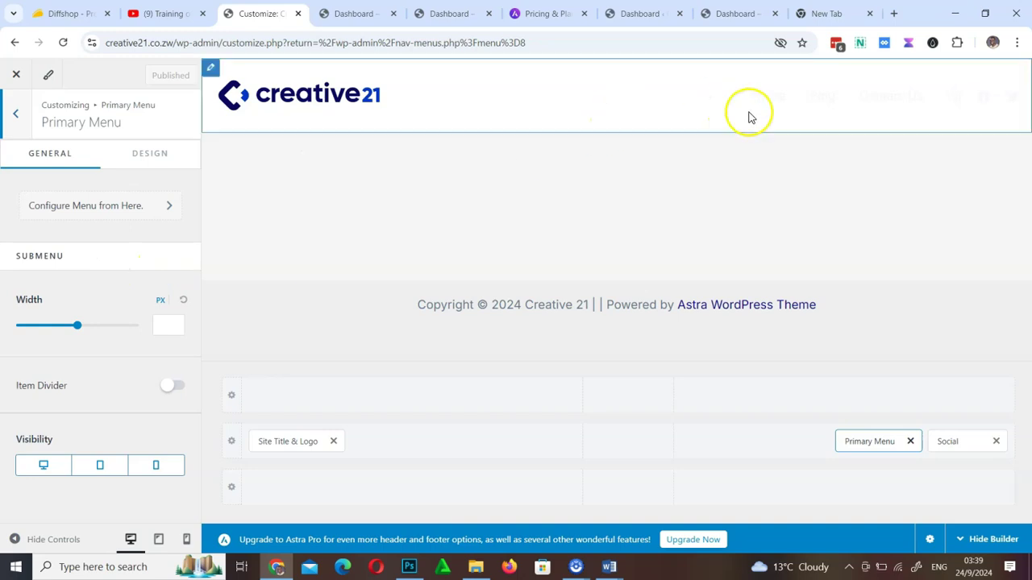
{"action": "left_click", "coordinate": [150, 161]}
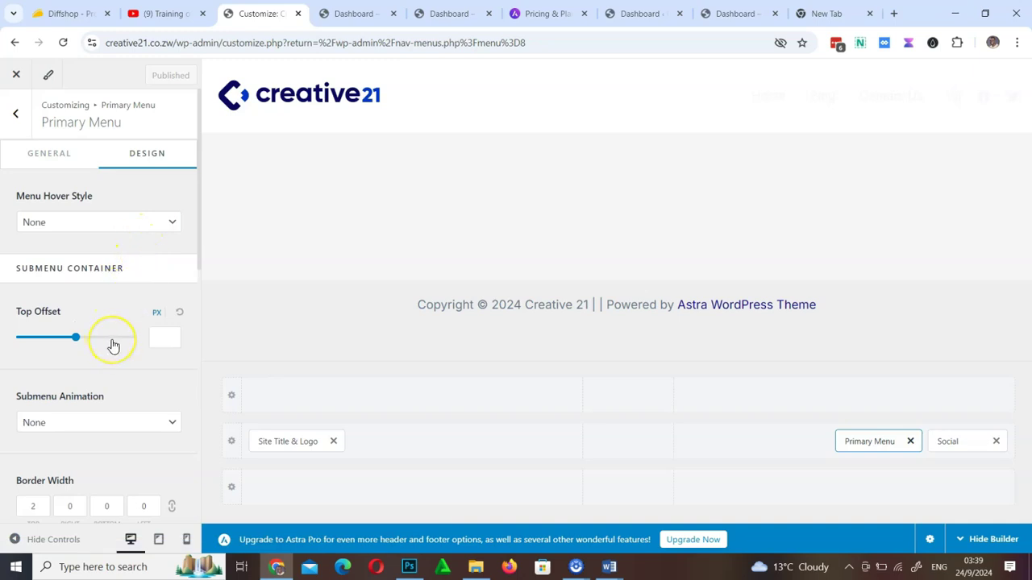
Colour the primary menu link text dark blue (#060097) from the palette and publish
{"action": "scroll", "coordinate": [113, 345], "scroll_direction": "down", "scroll_amount": 8}
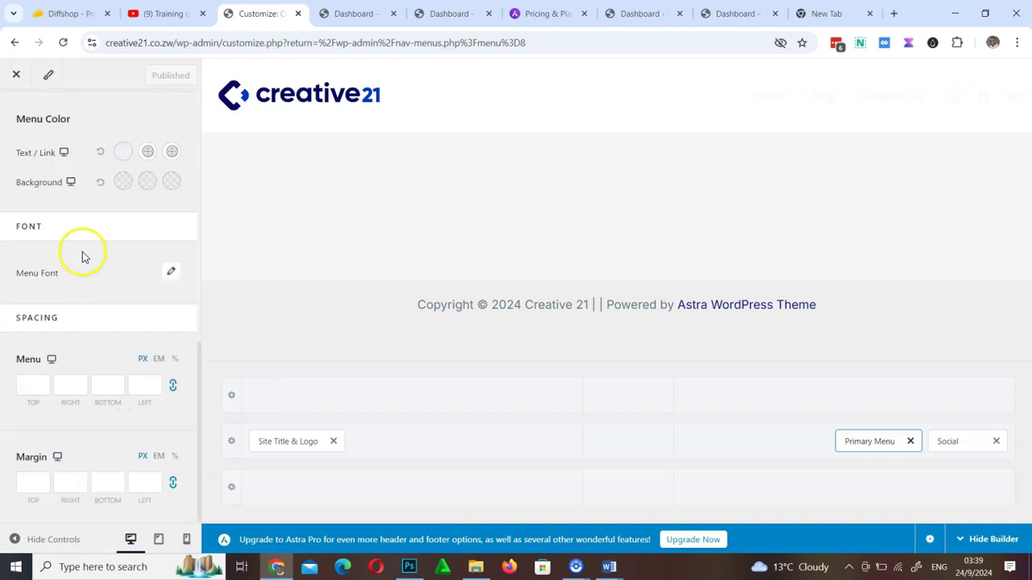
{"action": "left_click", "coordinate": [120, 155]}
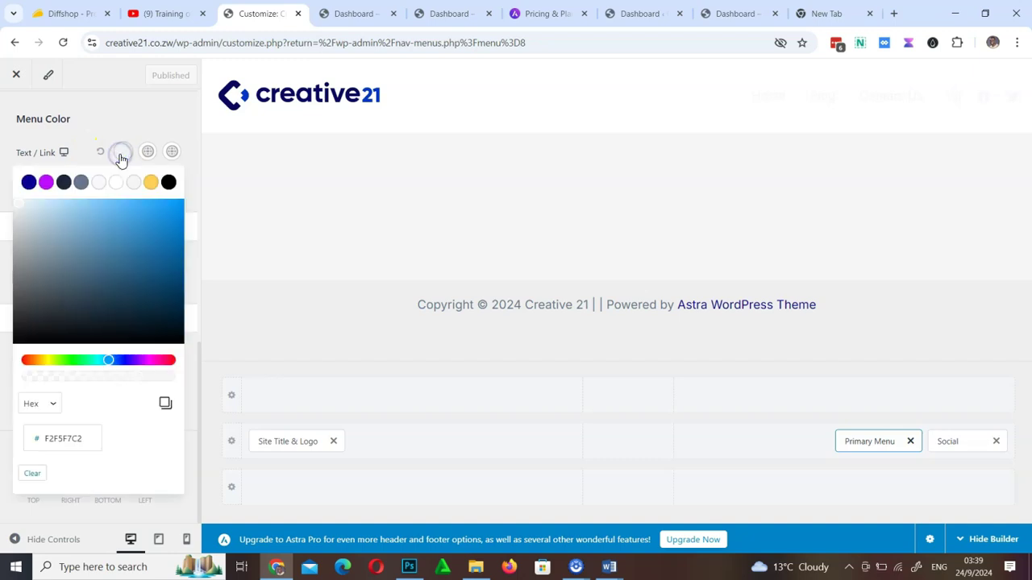
{"action": "left_click", "coordinate": [30, 182]}
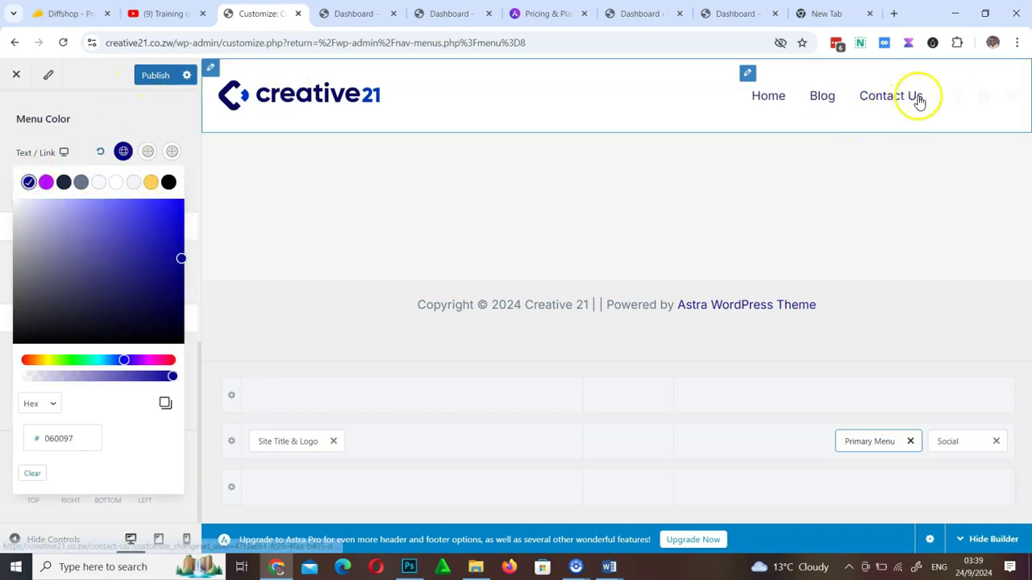
{"action": "left_click", "coordinate": [151, 81]}
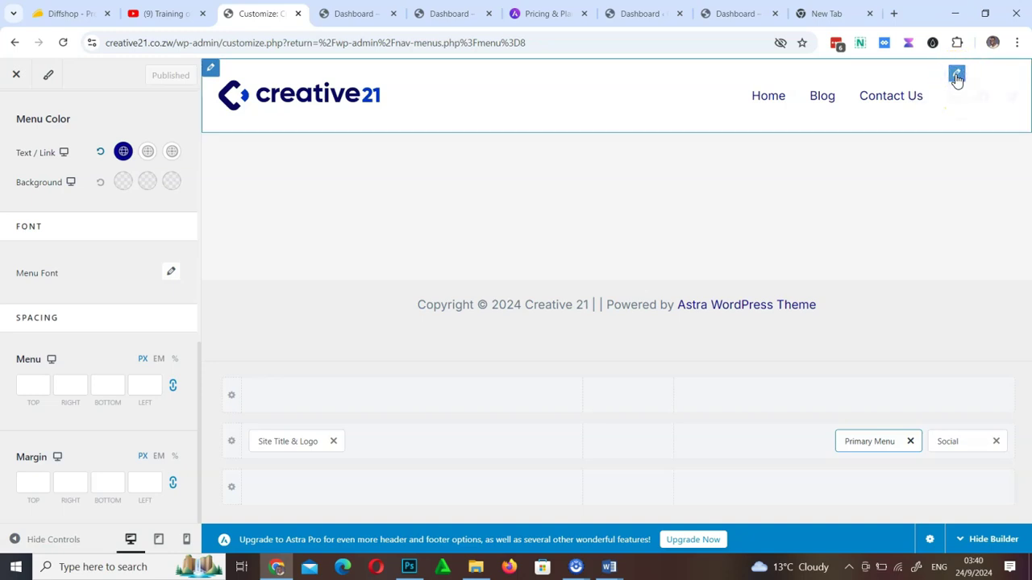
Delete the Twitter and Facebook icons, then drop the Social element from the primary header row
{"action": "left_click", "coordinate": [940, 98]}
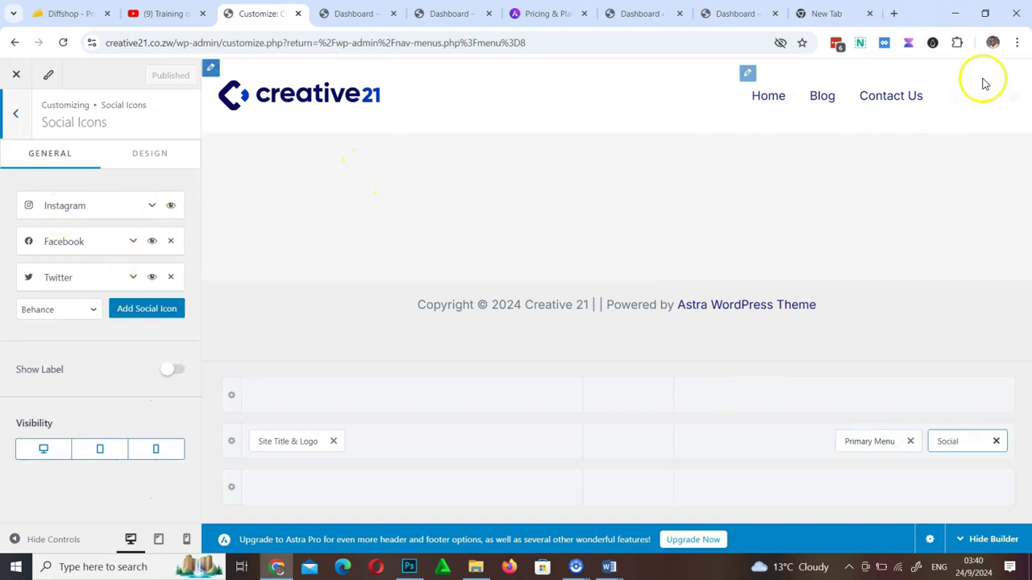
{"action": "left_click", "coordinate": [171, 278]}
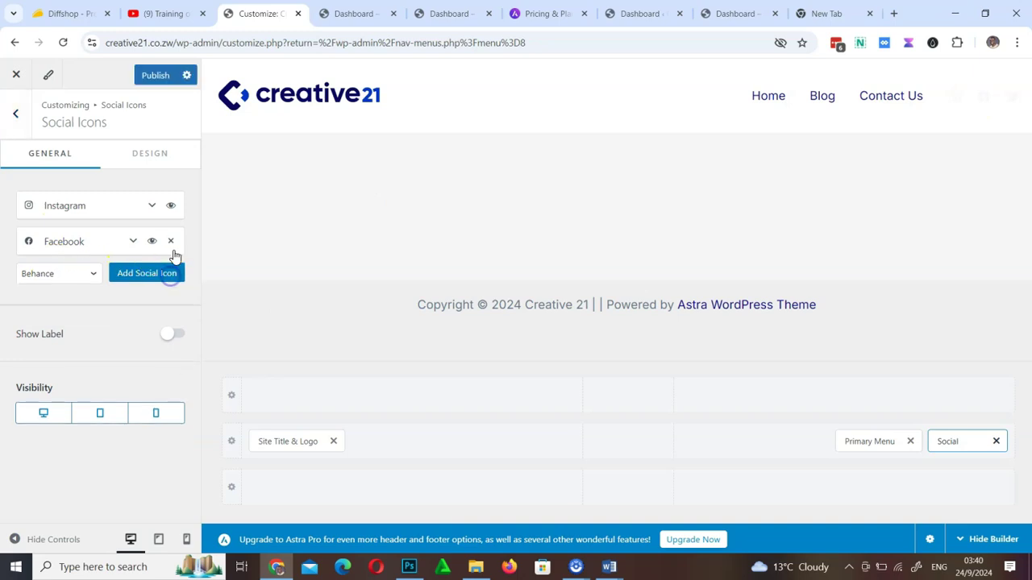
{"action": "left_click", "coordinate": [173, 241]}
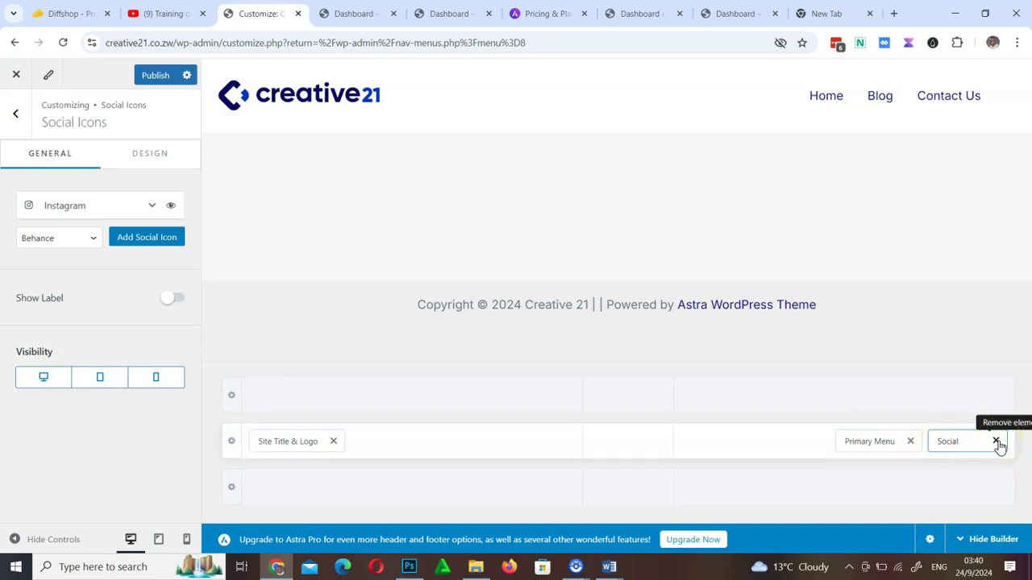
{"action": "left_click", "coordinate": [998, 442]}
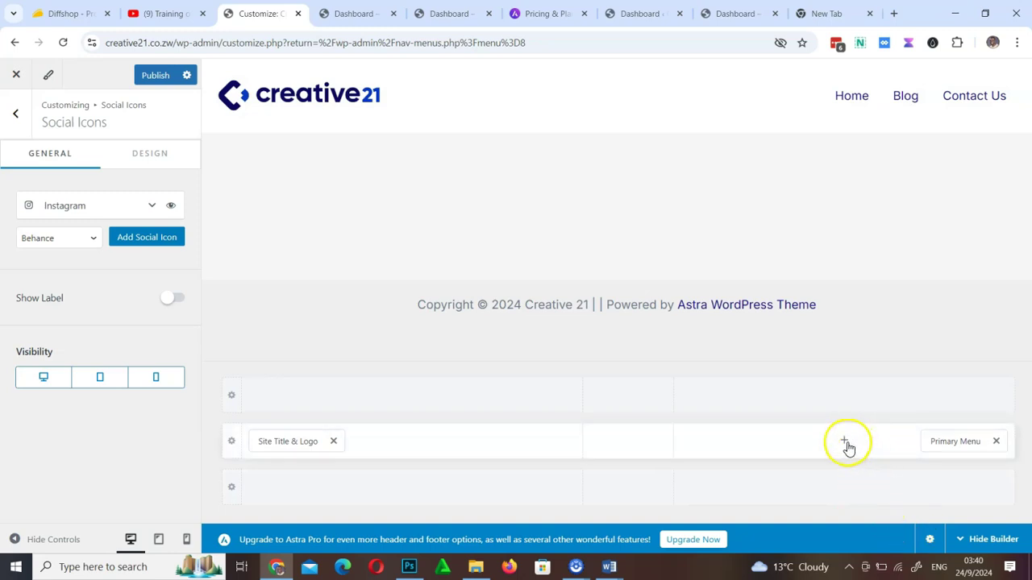
Add a Button element after Primary Menu and remove the Account element added along the way
{"action": "left_click", "coordinate": [847, 443]}
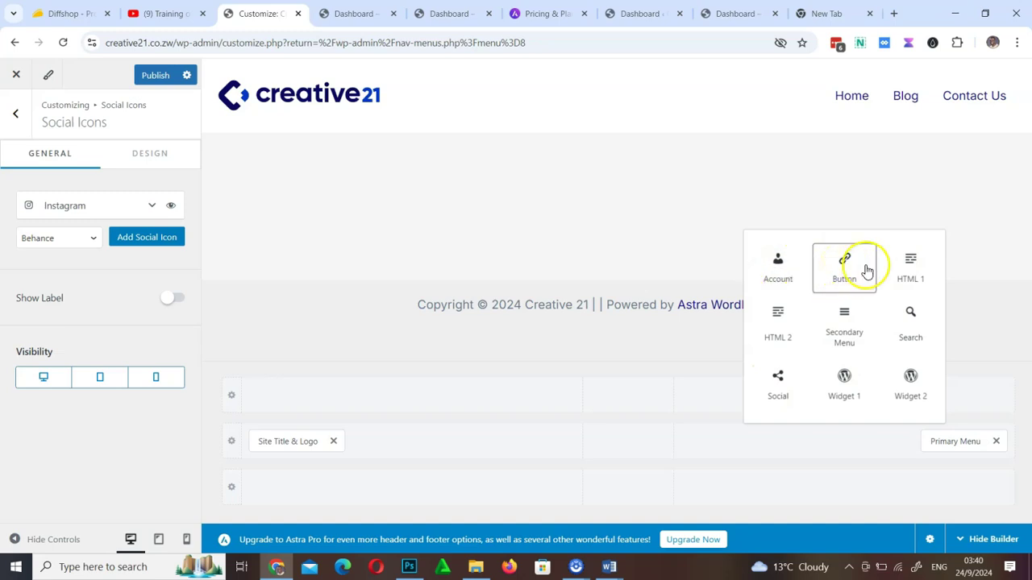
{"action": "left_click", "coordinate": [777, 266]}
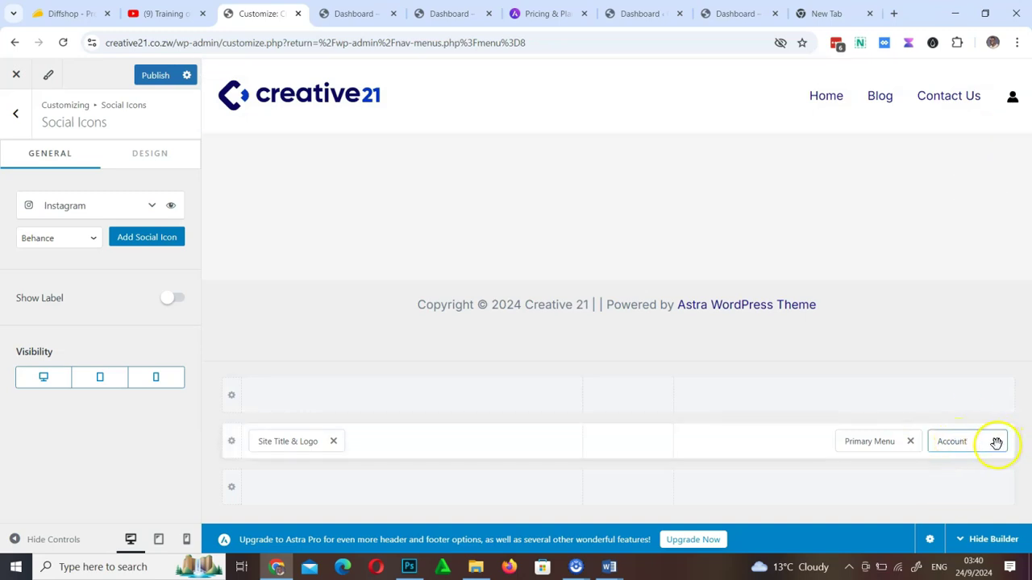
{"action": "left_click", "coordinate": [995, 442]}
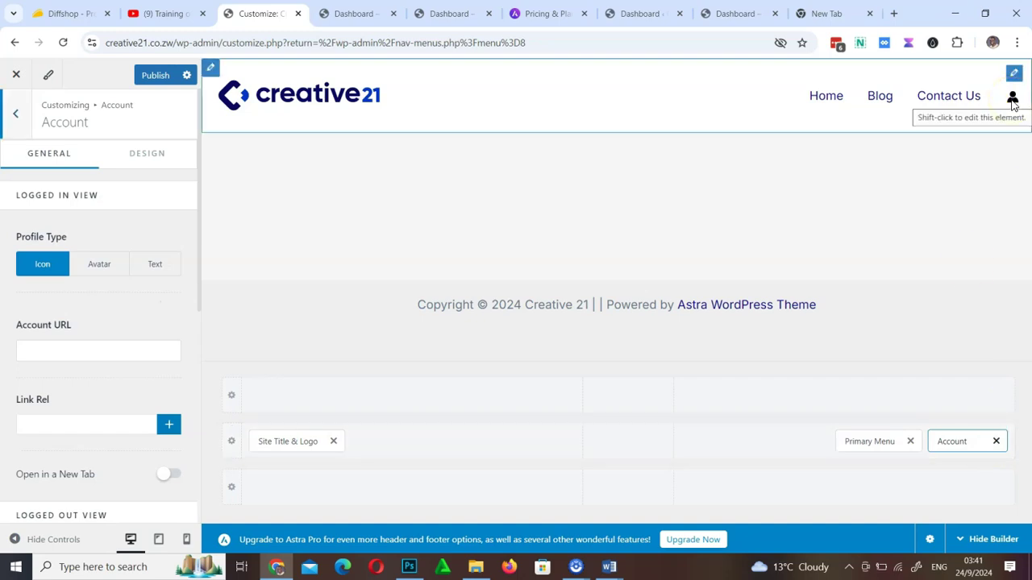
{"action": "left_click", "coordinate": [770, 444]}
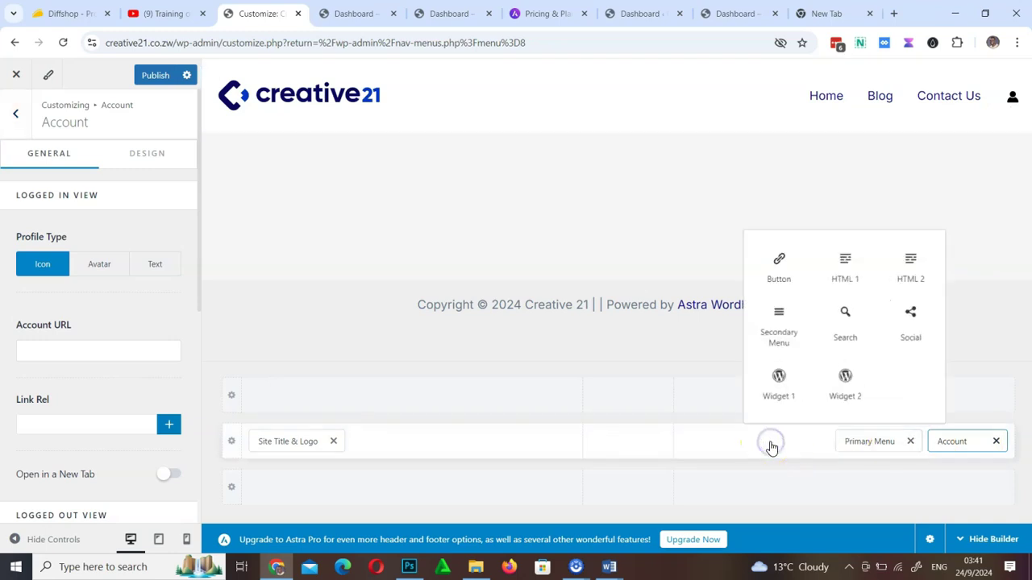
{"action": "left_click", "coordinate": [778, 266]}
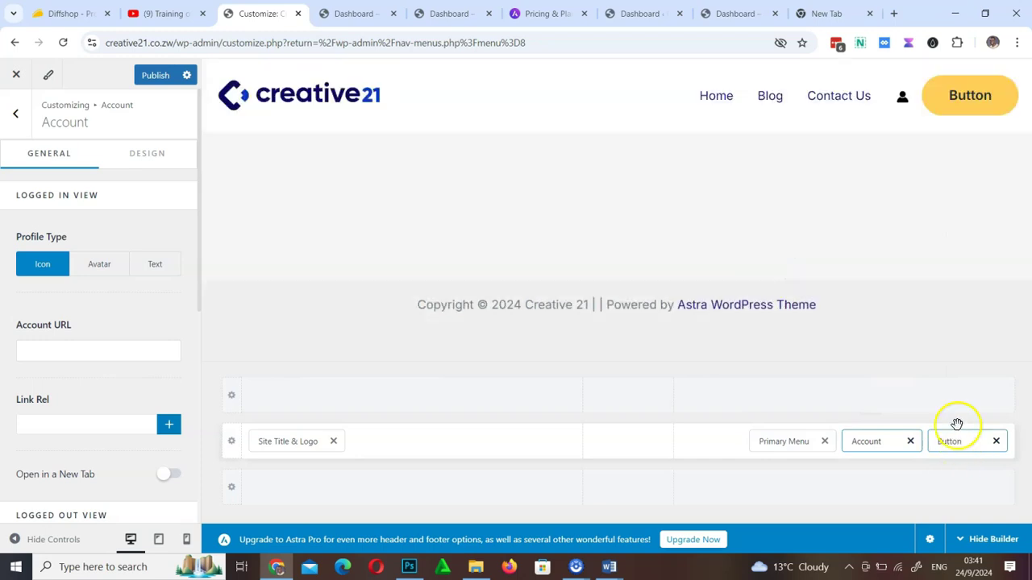
{"action": "left_click", "coordinate": [911, 442]}
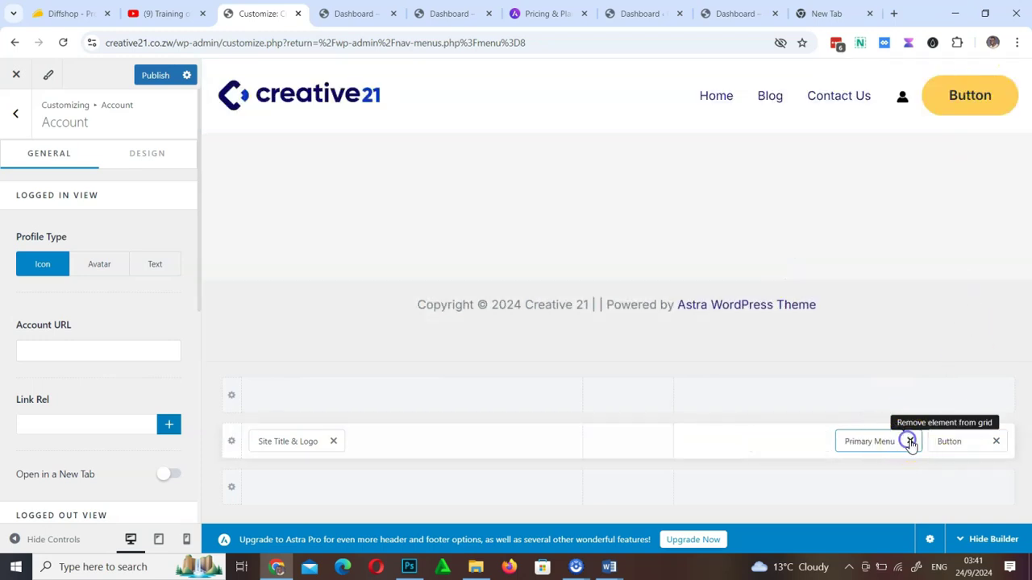
{"action": "left_click", "coordinate": [955, 441]}
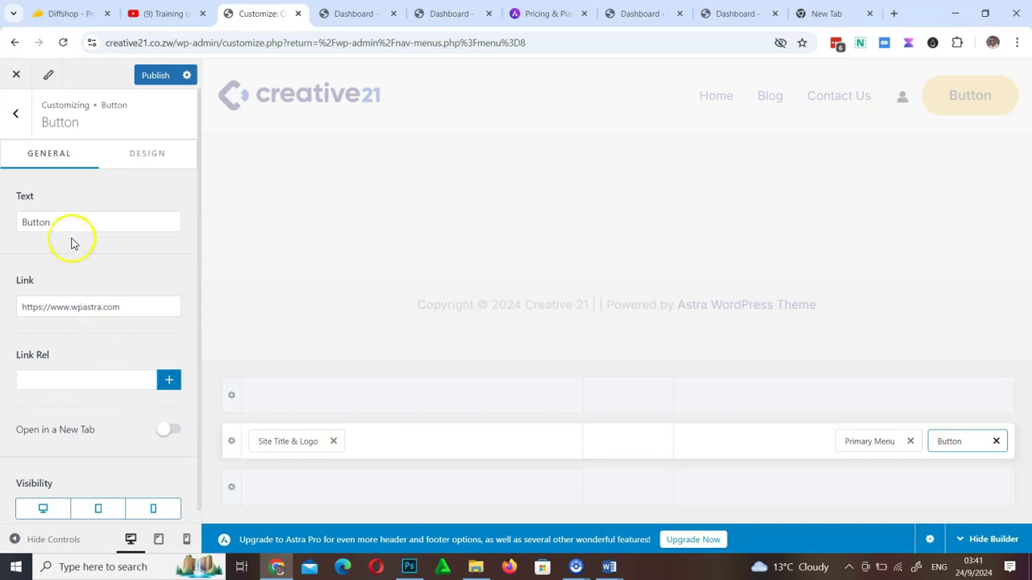
{"action": "left_click_drag", "start_coordinate": [67, 224], "coordinate": [8, 220]}
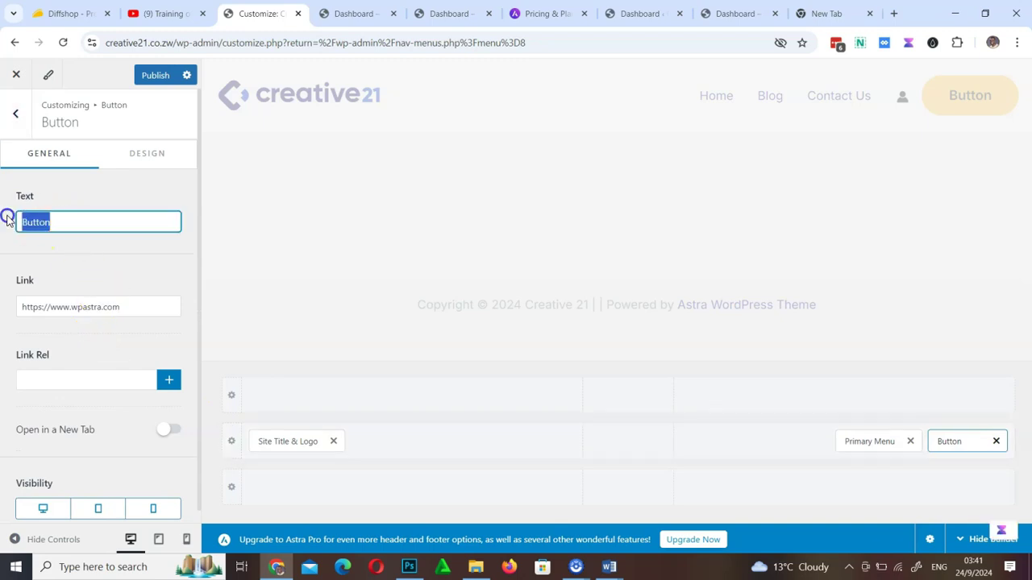
{"action": "type", "text": "Login"}
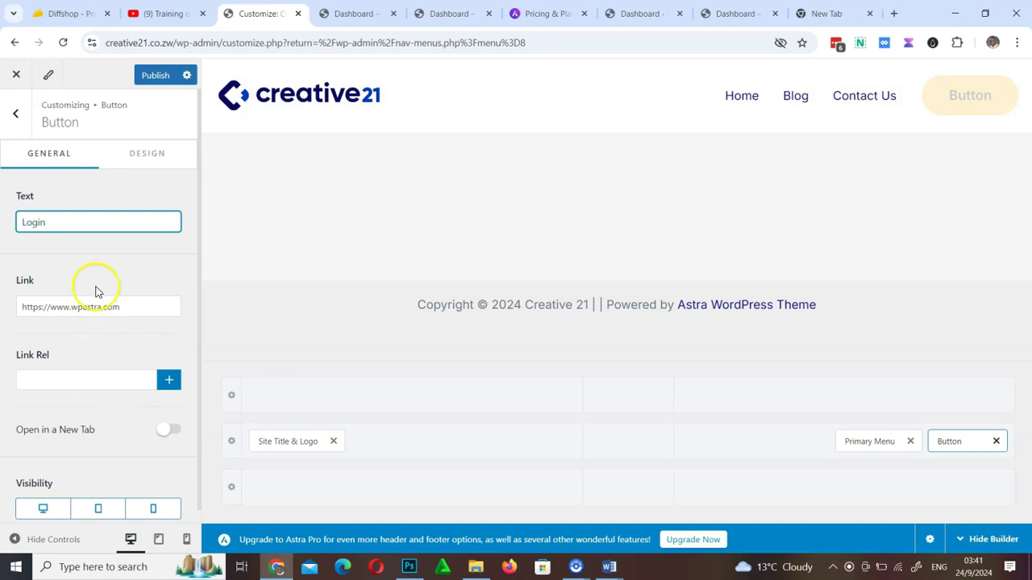
{"action": "left_click_drag", "start_coordinate": [144, 307], "coordinate": [11, 293]}
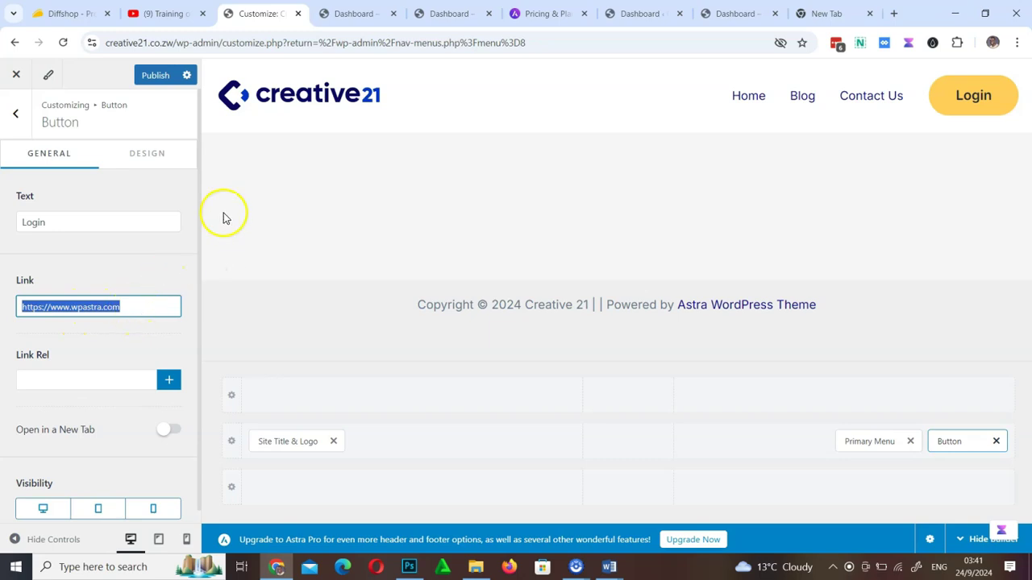
{"action": "left_click_drag", "start_coordinate": [174, 42], "coordinate": [92, 46]}
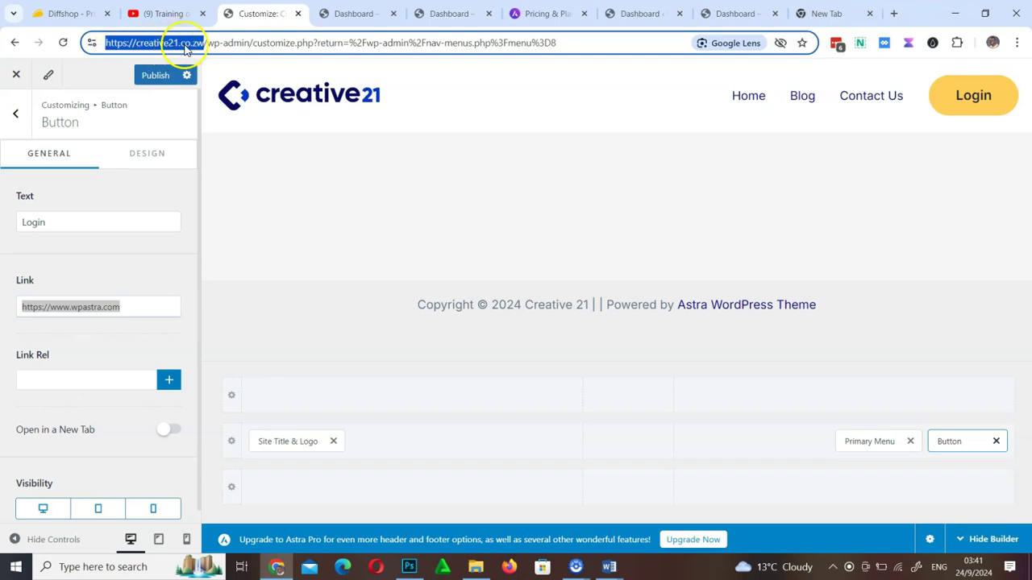
{"action": "left_click_drag", "start_coordinate": [142, 307], "coordinate": [9, 314]}
{"action": "type", "text": "https://creative21.co.zw/"}
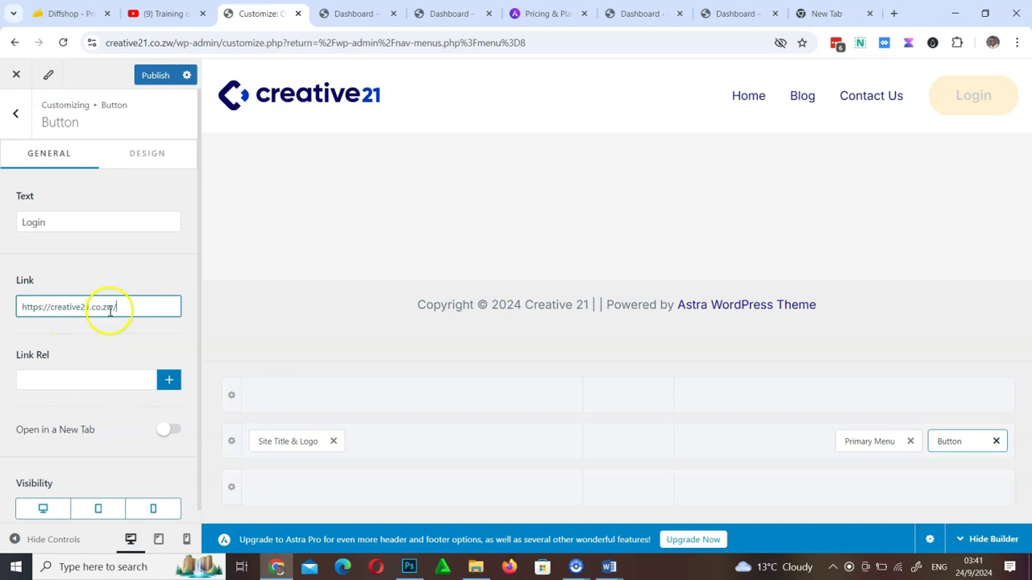
{"action": "type", "text": "dashboard"}
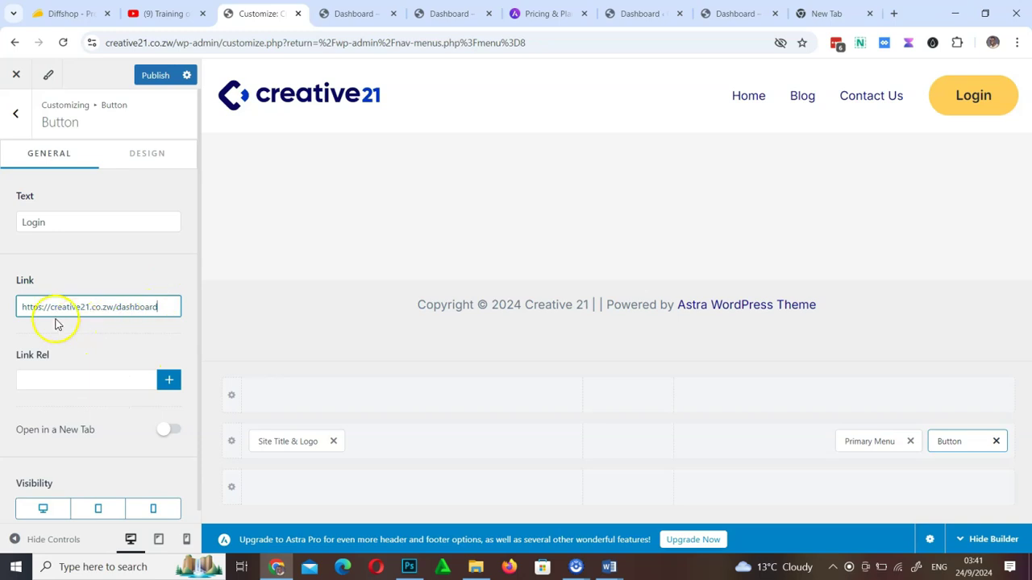
{"action": "left_click", "coordinate": [156, 78]}
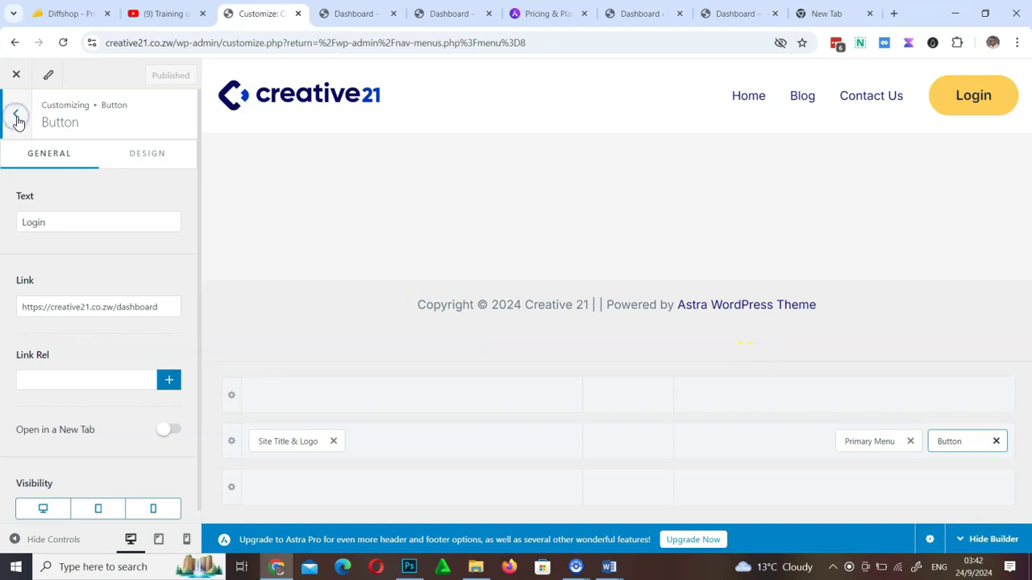
Back out to the main Customizer sections and open the Global settings
{"action": "left_click", "coordinate": [17, 119]}
{"action": "left_click", "coordinate": [17, 118]}
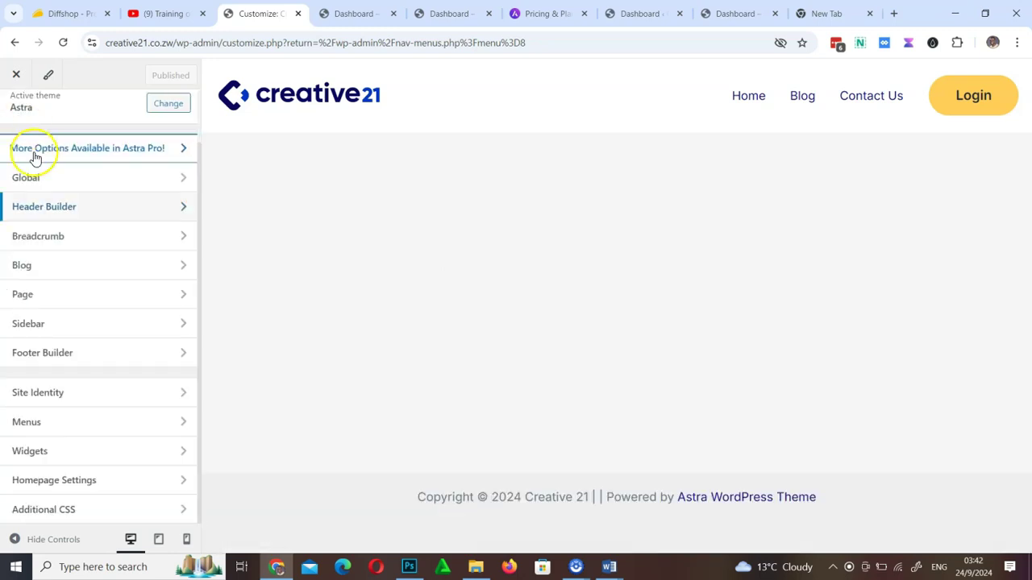
{"action": "left_click", "coordinate": [130, 185]}
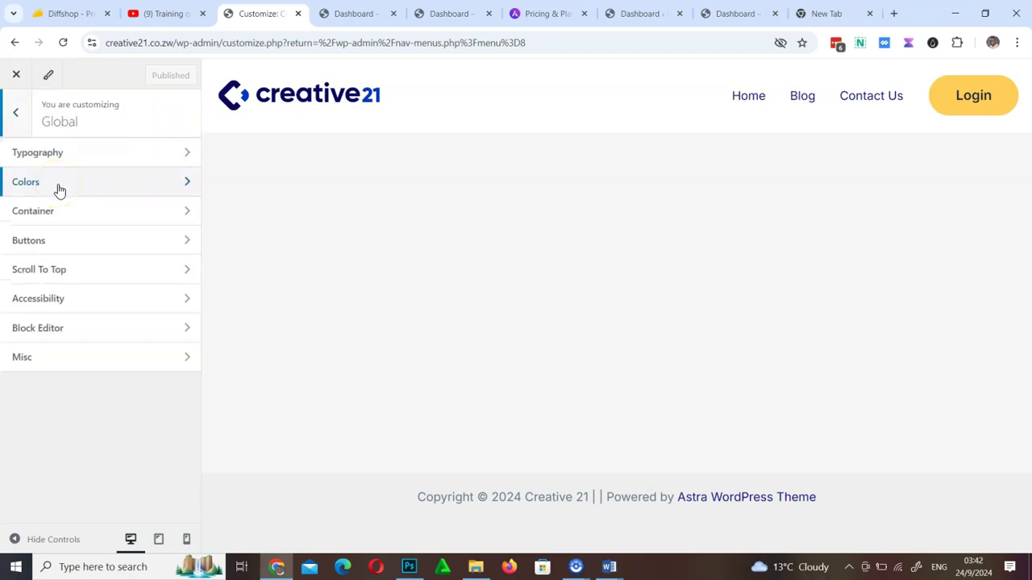
Look through the Global Typography and Scroll to Top settings, returning to the Global list
{"action": "left_click", "coordinate": [52, 161]}
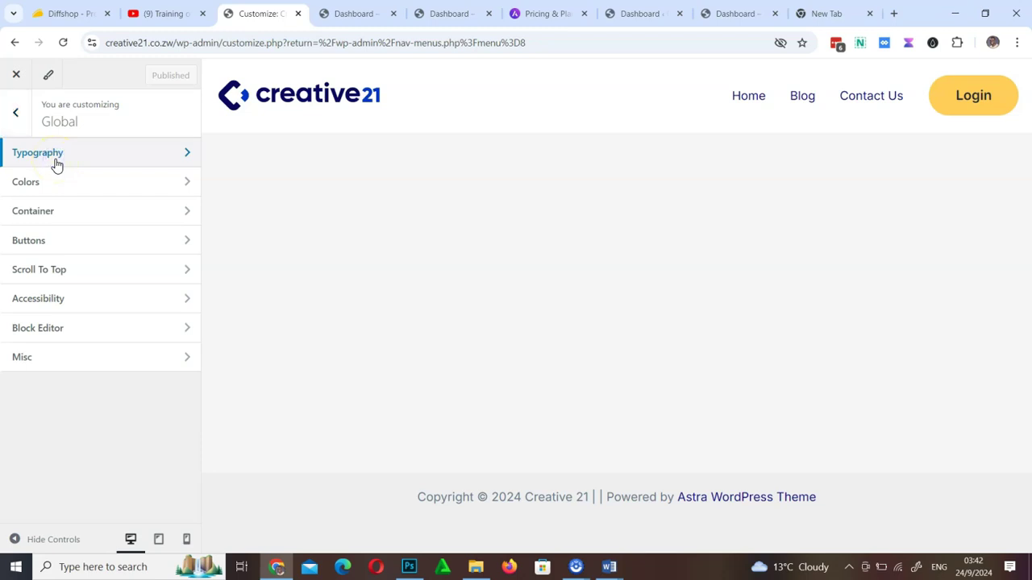
{"action": "left_click", "coordinate": [57, 165]}
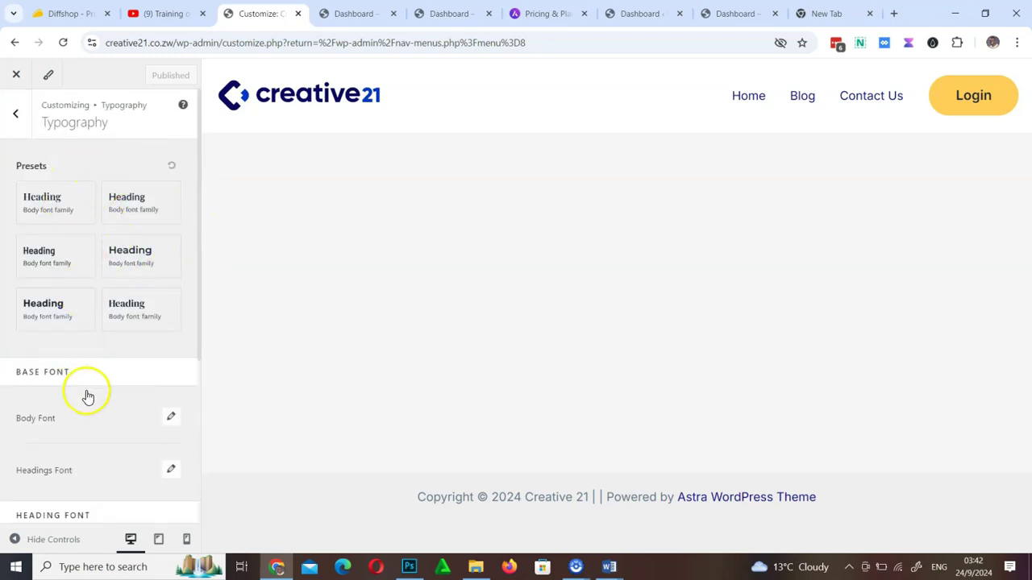
{"action": "scroll", "coordinate": [89, 395], "scroll_direction": "down", "scroll_amount": 3}
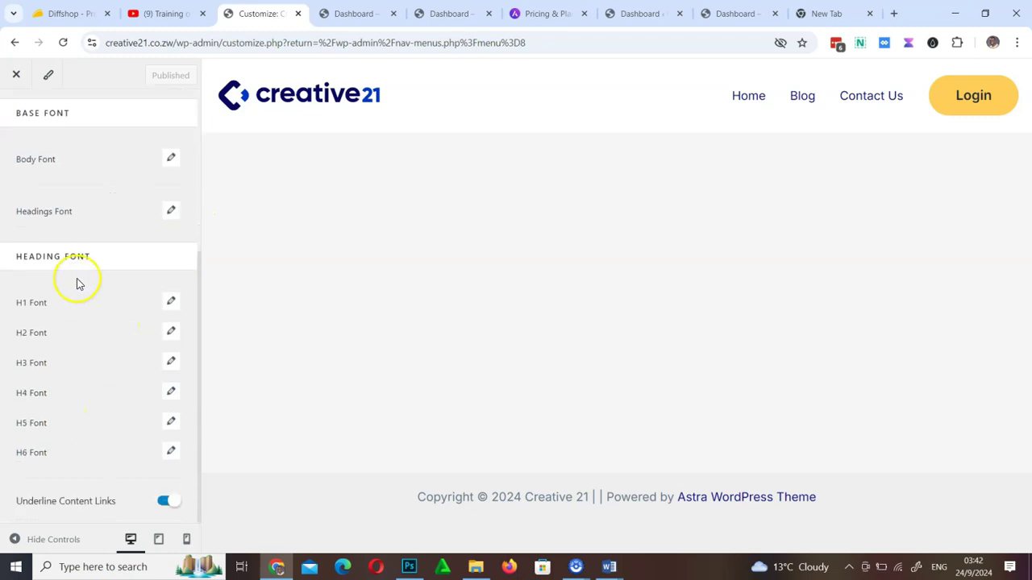
{"action": "scroll", "coordinate": [154, 403], "scroll_direction": "up", "scroll_amount": 3}
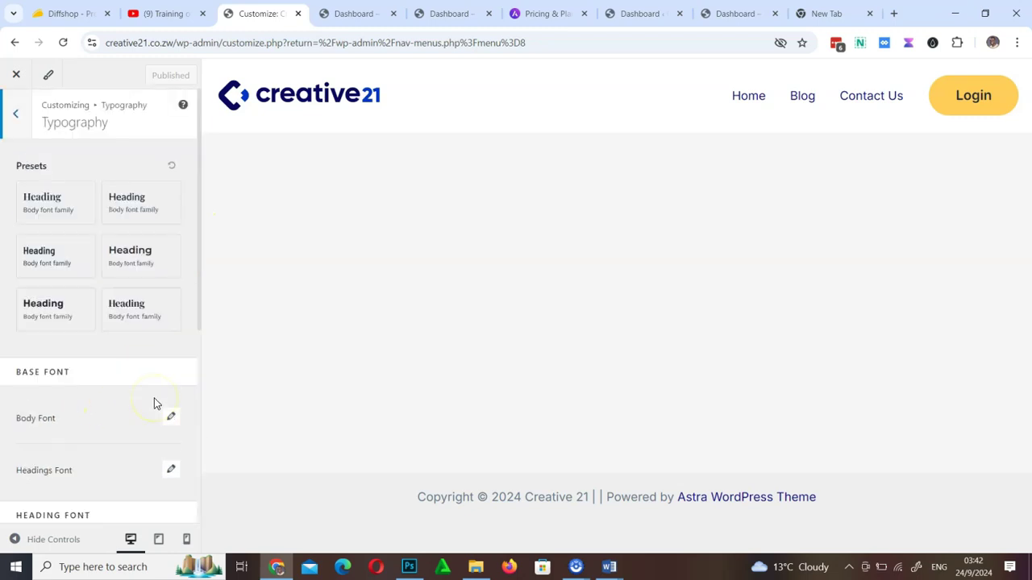
{"action": "left_click", "coordinate": [21, 115]}
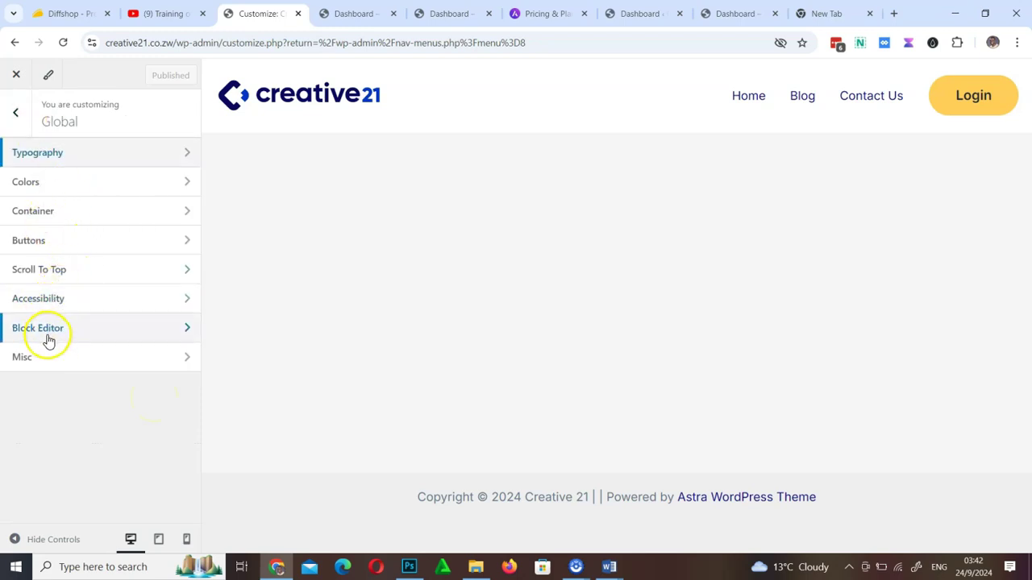
{"action": "left_click", "coordinate": [53, 271]}
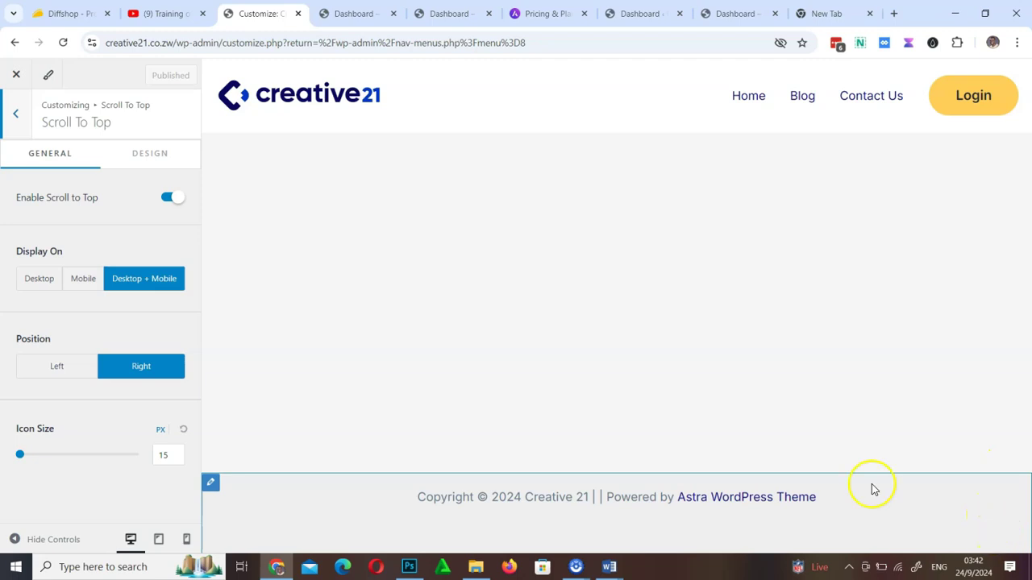
{"action": "left_click", "coordinate": [15, 117]}
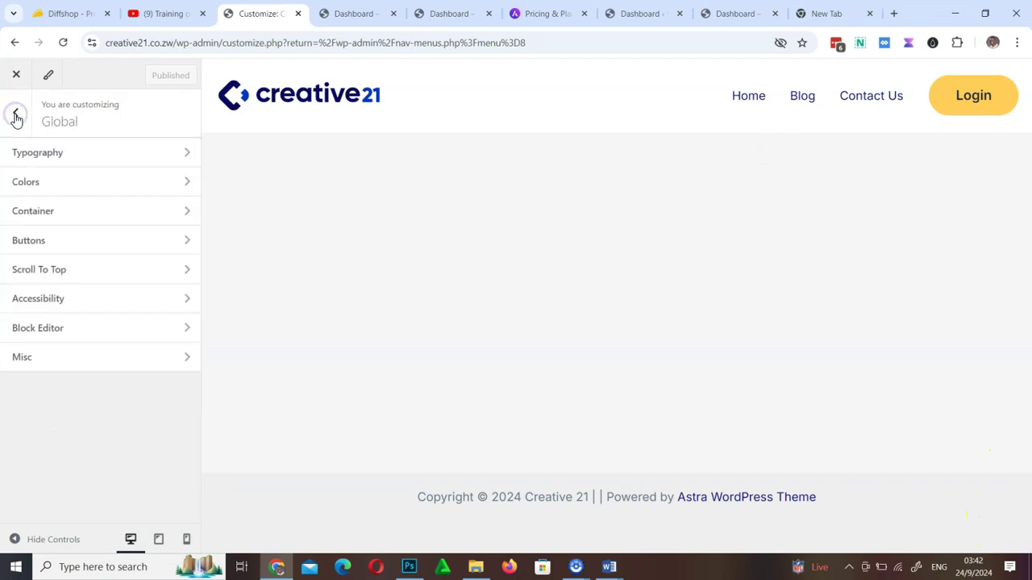
Apply Color Preset 1 with Style 1 as the global colour palette
{"action": "left_click", "coordinate": [57, 186]}
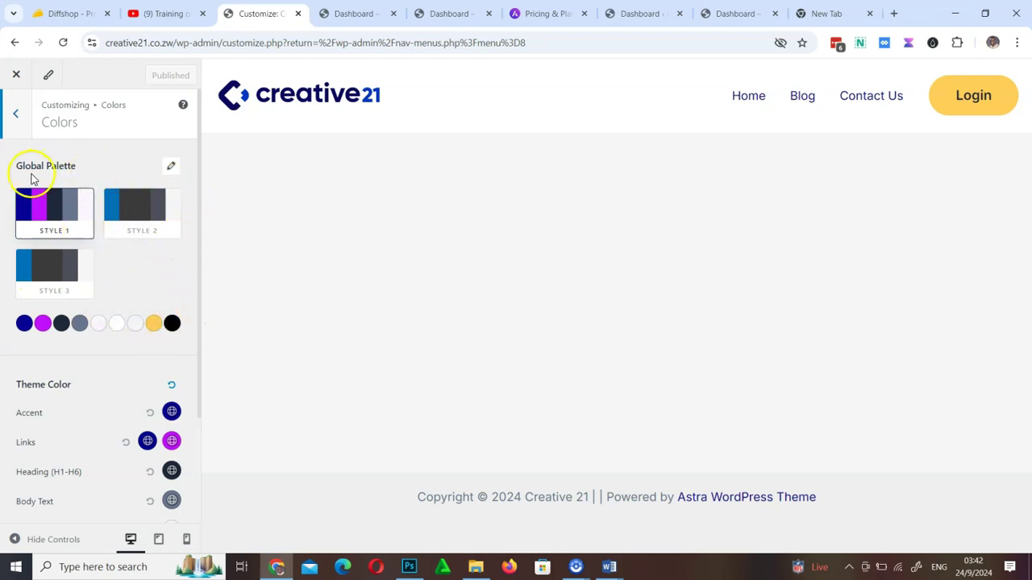
{"action": "left_click", "coordinate": [170, 169]}
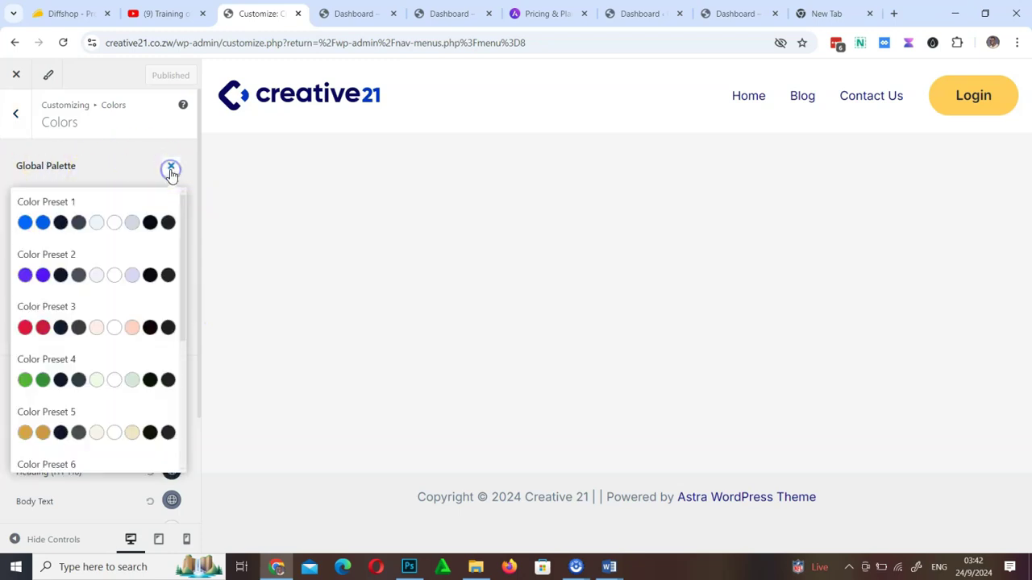
{"action": "scroll", "coordinate": [87, 348], "scroll_direction": "down", "scroll_amount": 3}
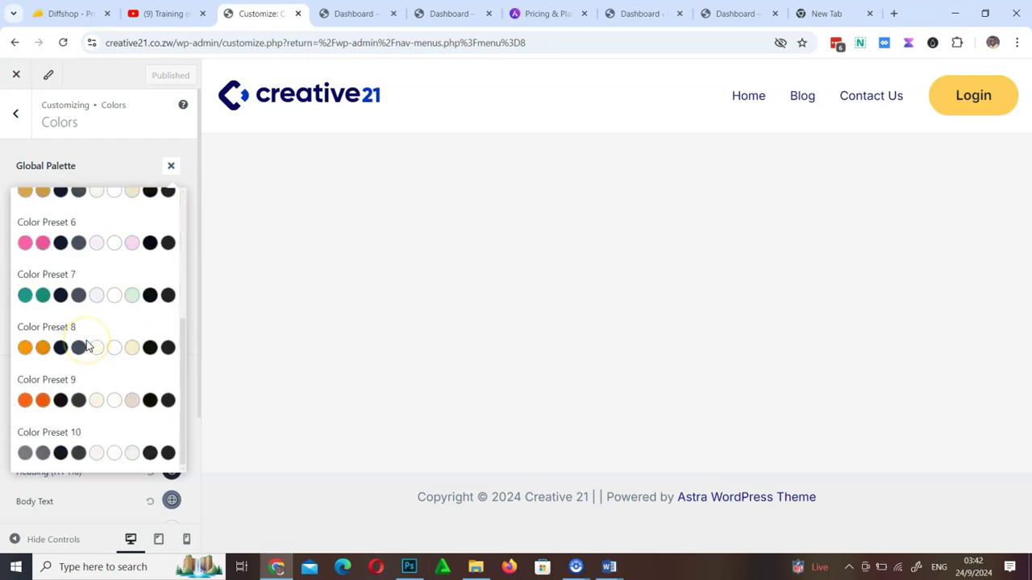
{"action": "scroll", "coordinate": [89, 346], "scroll_direction": "up", "scroll_amount": 3}
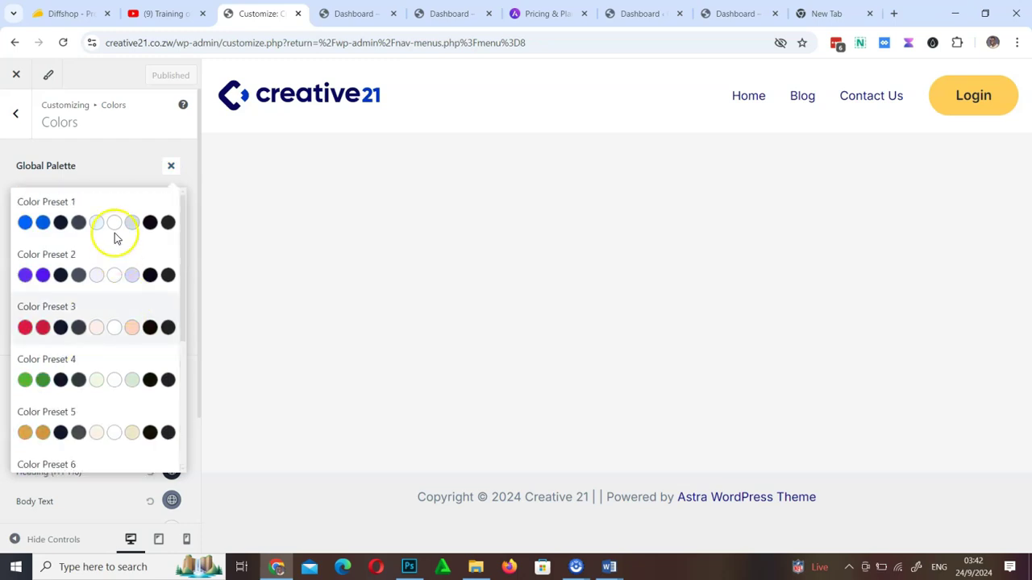
{"action": "left_click", "coordinate": [74, 223]}
{"action": "left_click", "coordinate": [74, 226]}
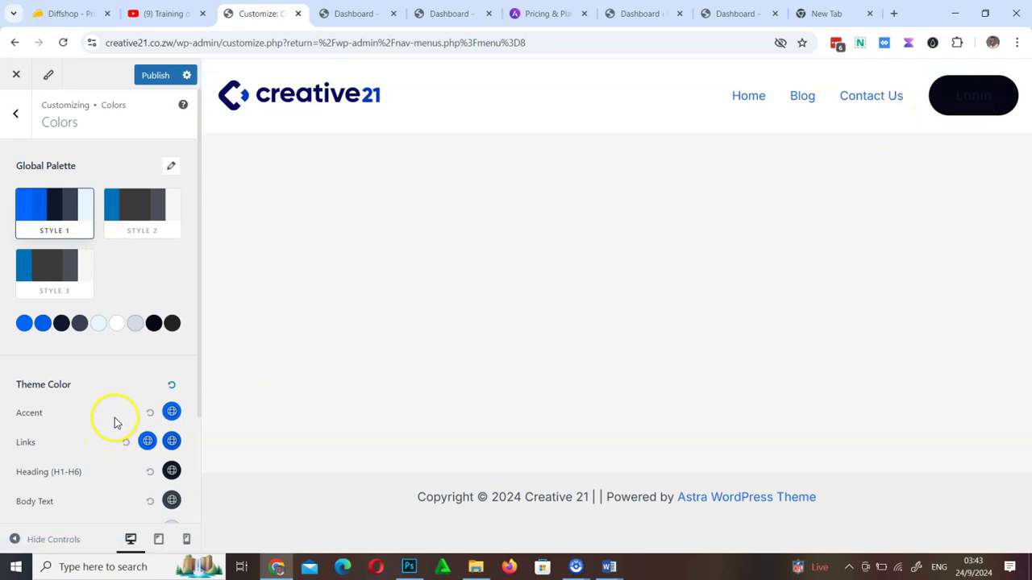
Compare the Style 3 and Style 2 palettes, keep Style 1, and publish
{"action": "scroll", "coordinate": [114, 423], "scroll_direction": "down", "scroll_amount": 2}
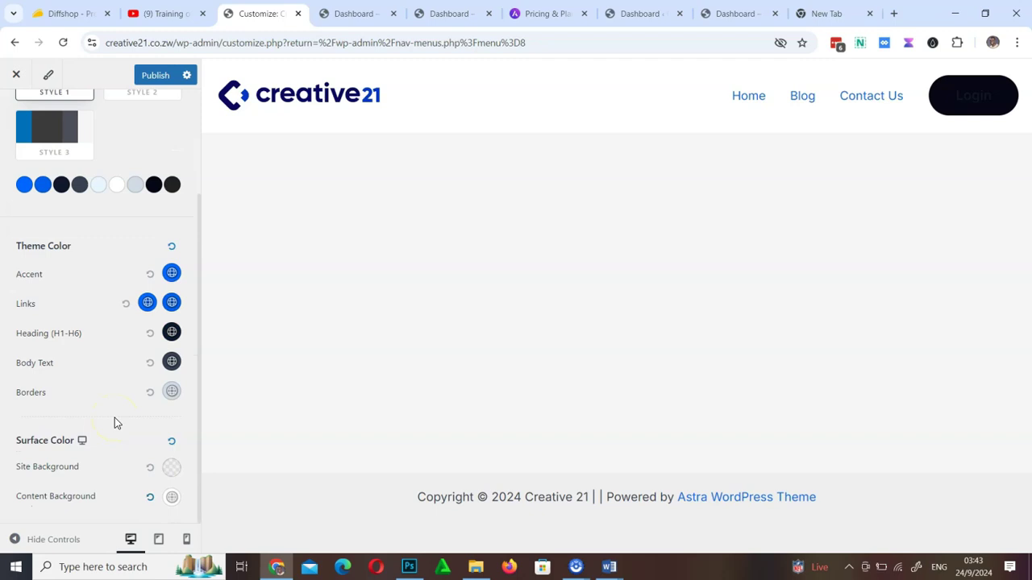
{"action": "scroll", "coordinate": [115, 422], "scroll_direction": "up", "scroll_amount": 2}
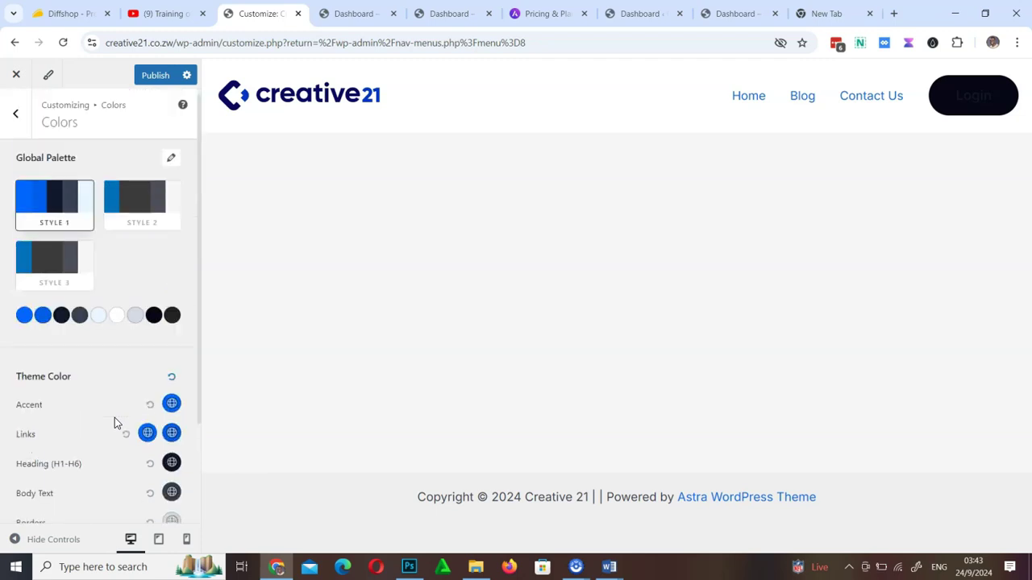
{"action": "left_click", "coordinate": [52, 279]}
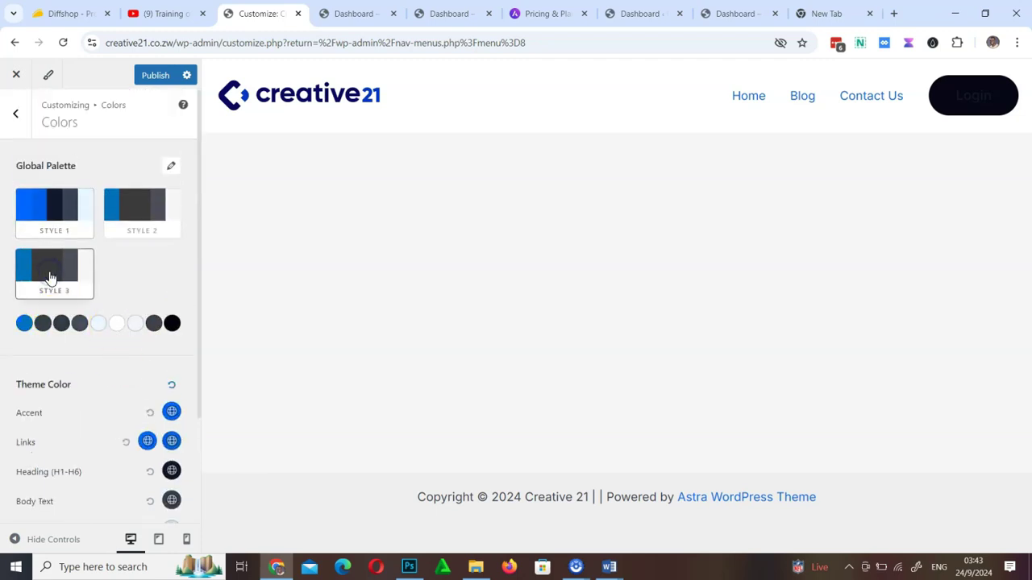
{"action": "left_click", "coordinate": [133, 220]}
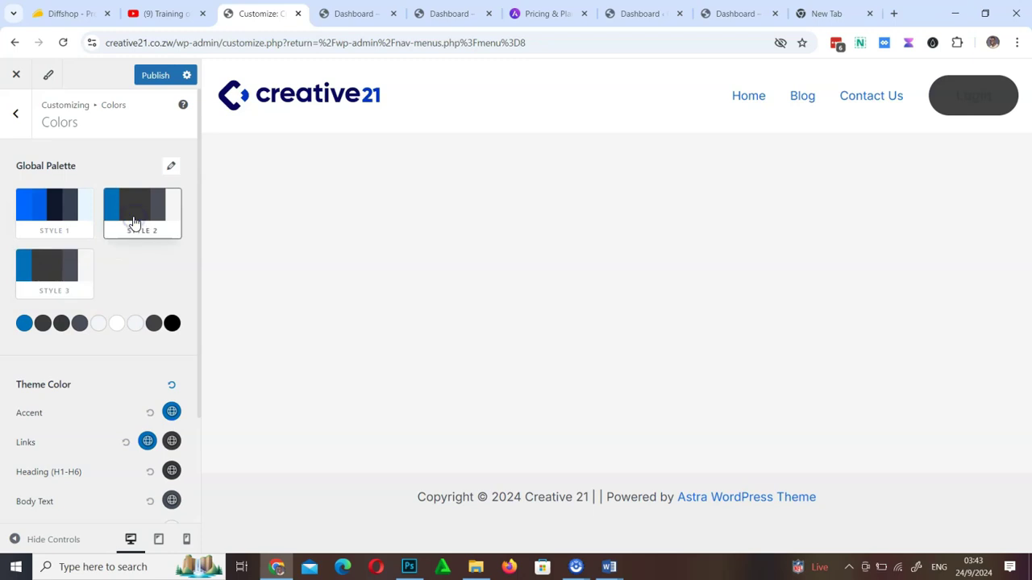
{"action": "left_click", "coordinate": [145, 215]}
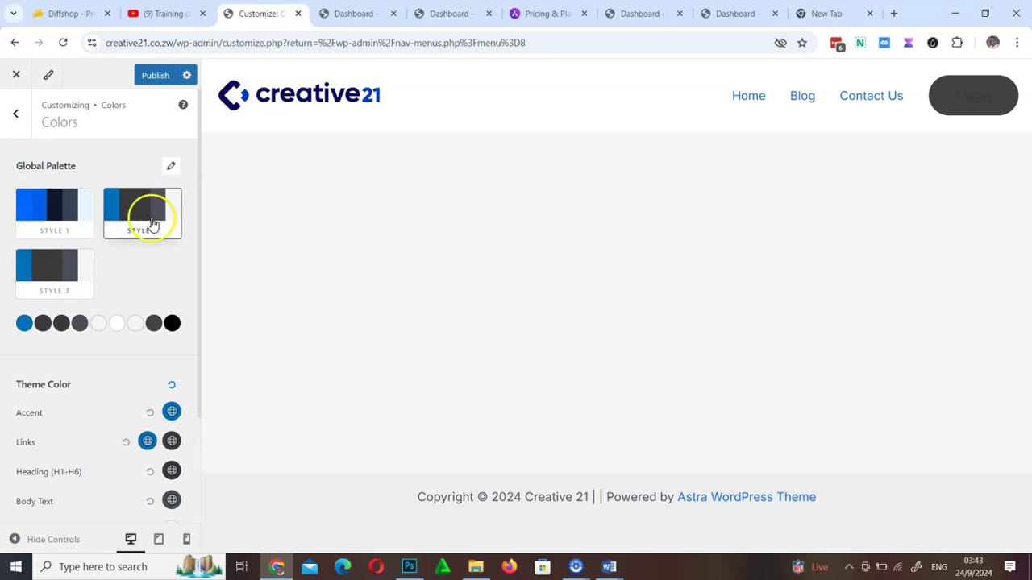
{"action": "left_click", "coordinate": [78, 214]}
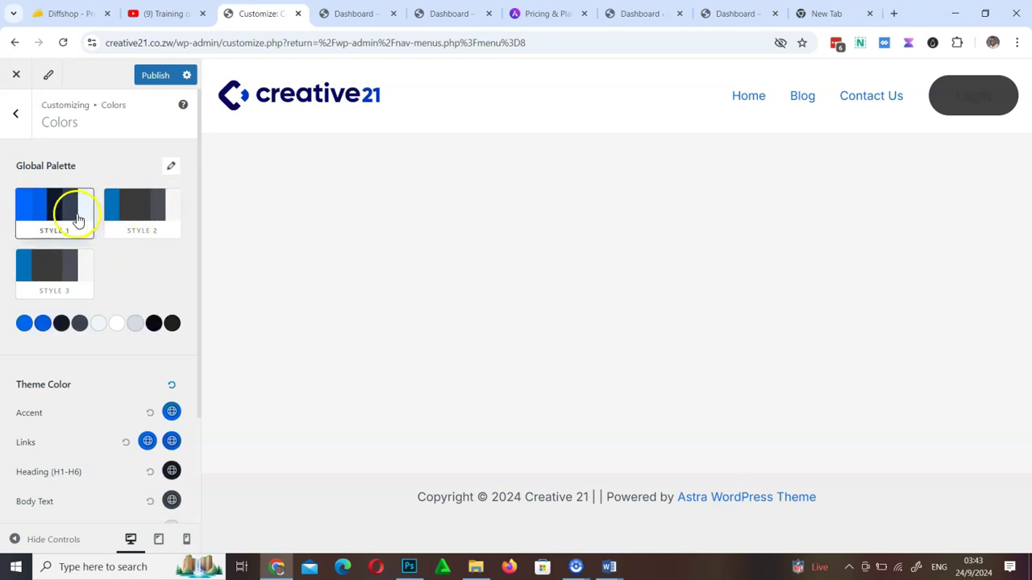
{"action": "left_click", "coordinate": [158, 78]}
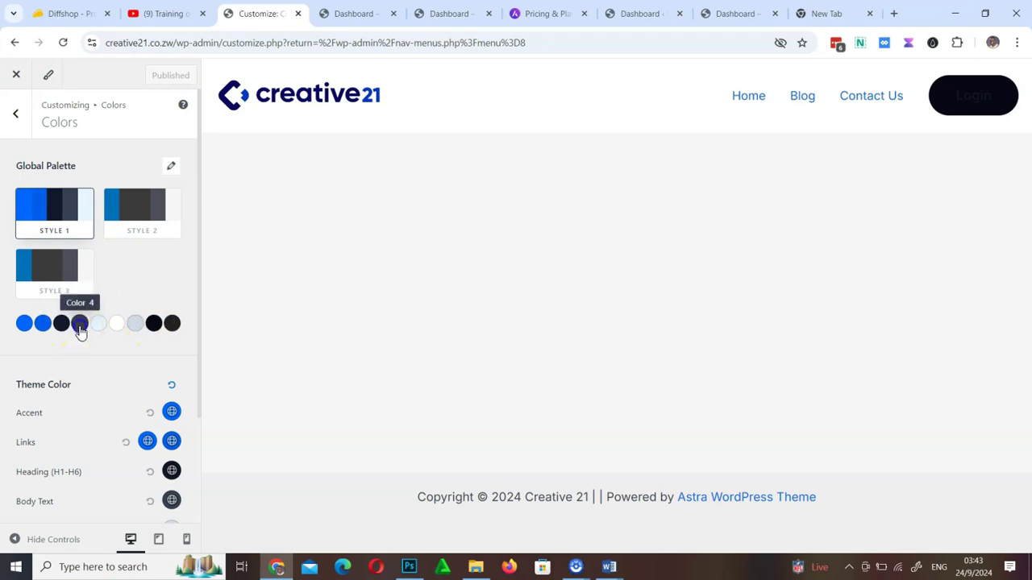
Make palette Color 4 a lighter blue and Color 8 a light violet, then publish
{"action": "left_click", "coordinate": [80, 324]}
{"action": "left_click", "coordinate": [110, 369]}
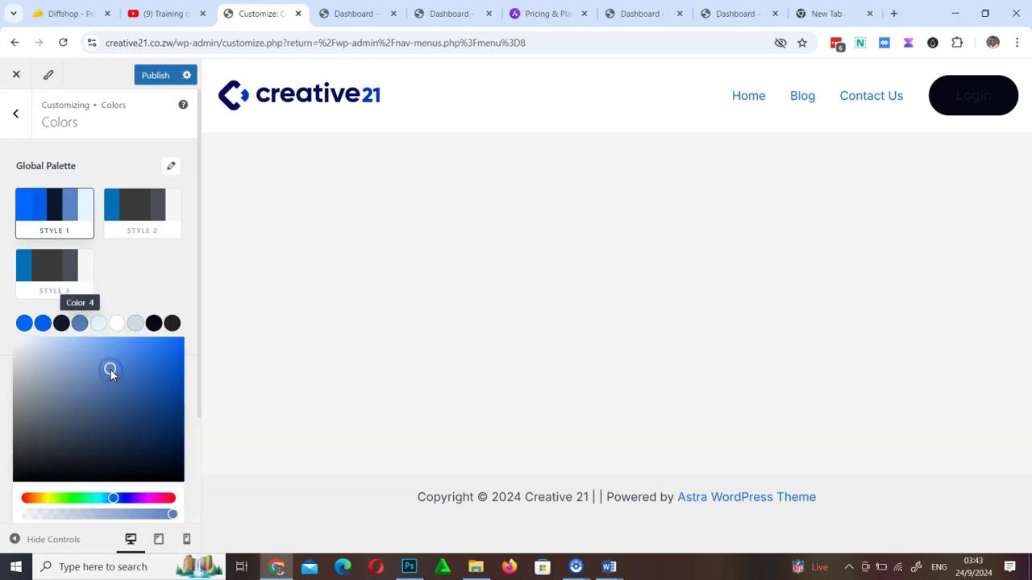
{"action": "left_click", "coordinate": [138, 292]}
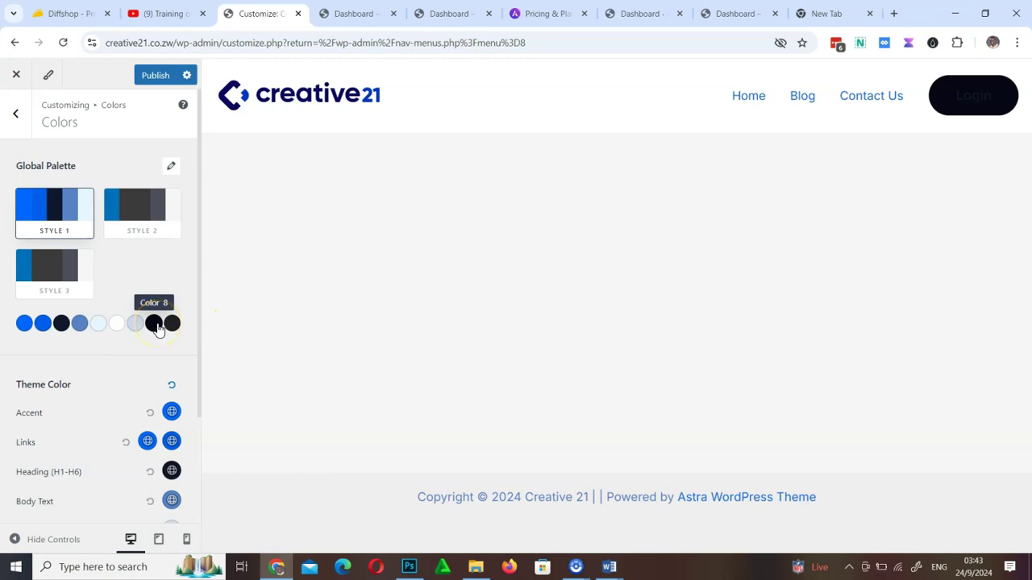
{"action": "left_click", "coordinate": [157, 325]}
{"action": "left_click", "coordinate": [151, 363]}
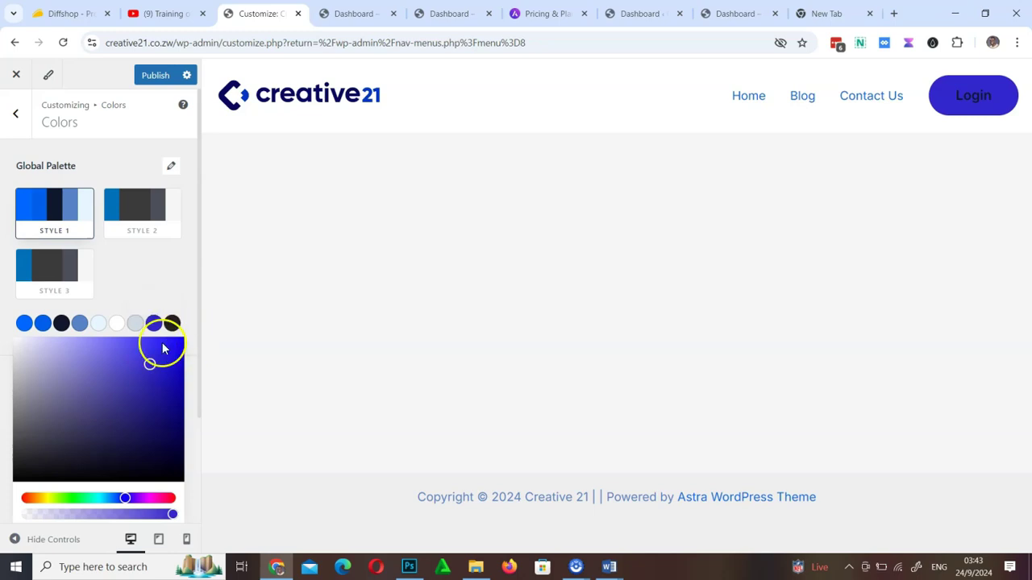
{"action": "left_click", "coordinate": [68, 343]}
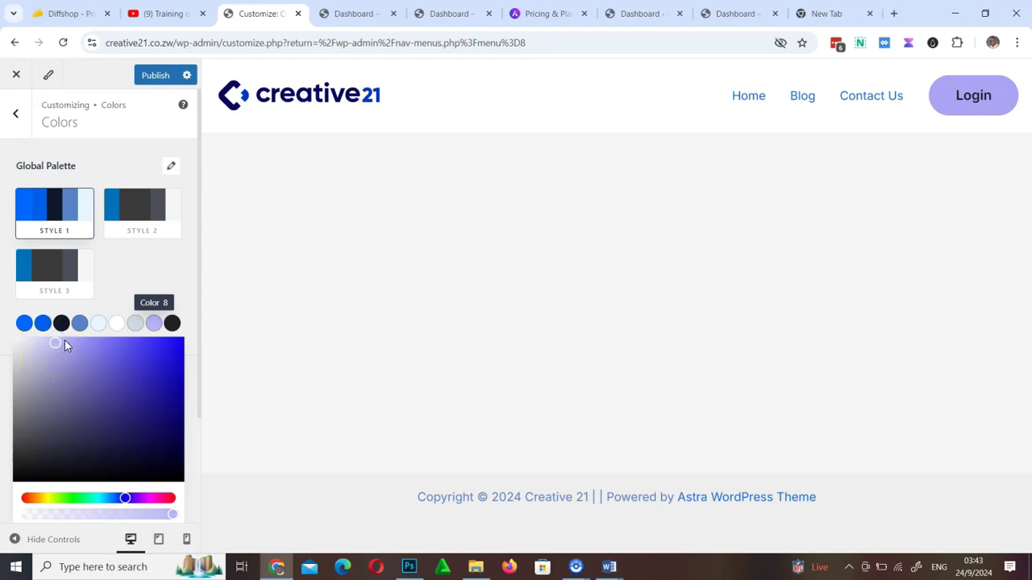
{"action": "left_click", "coordinate": [148, 82]}
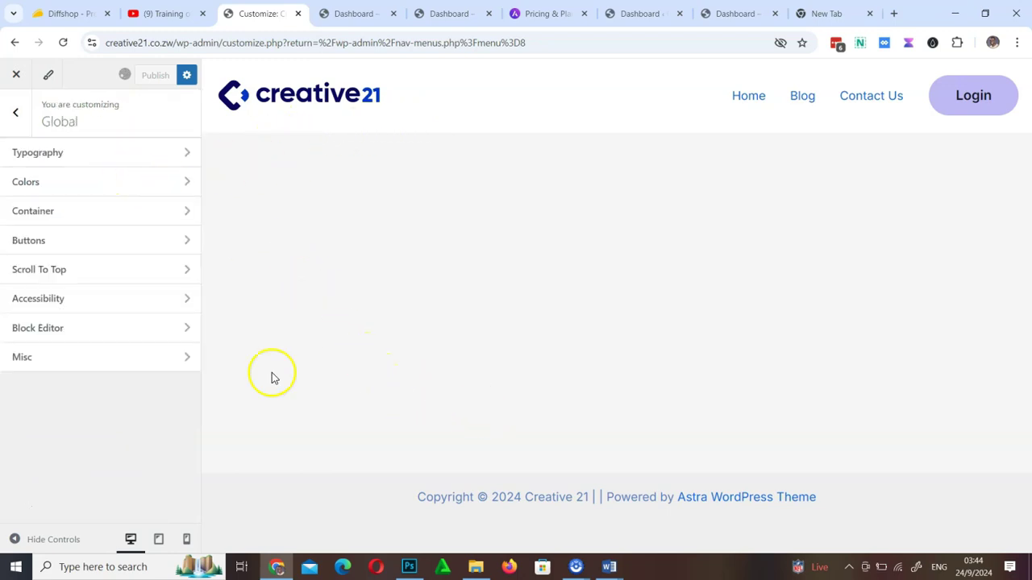
Open the Copyright element's settings in the Footer Builder
{"action": "left_click", "coordinate": [17, 114]}
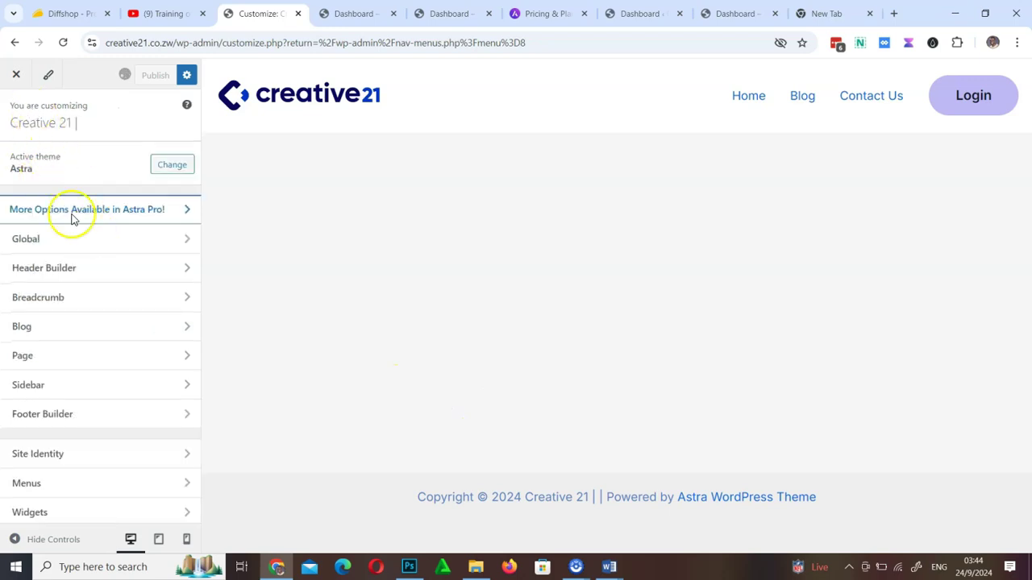
{"action": "scroll", "coordinate": [69, 355], "scroll_direction": "down", "scroll_amount": 1}
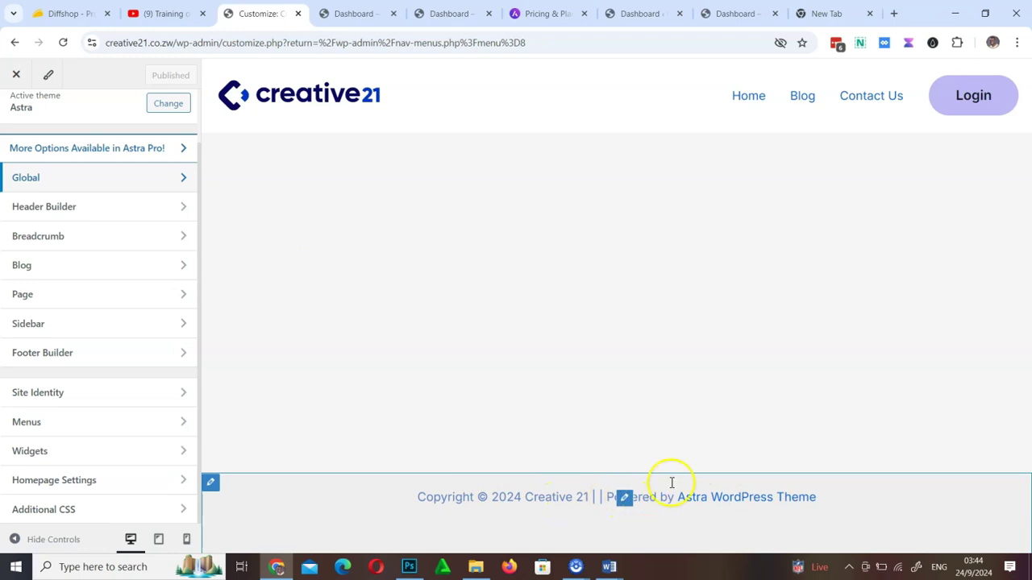
{"action": "left_click", "coordinate": [624, 499]}
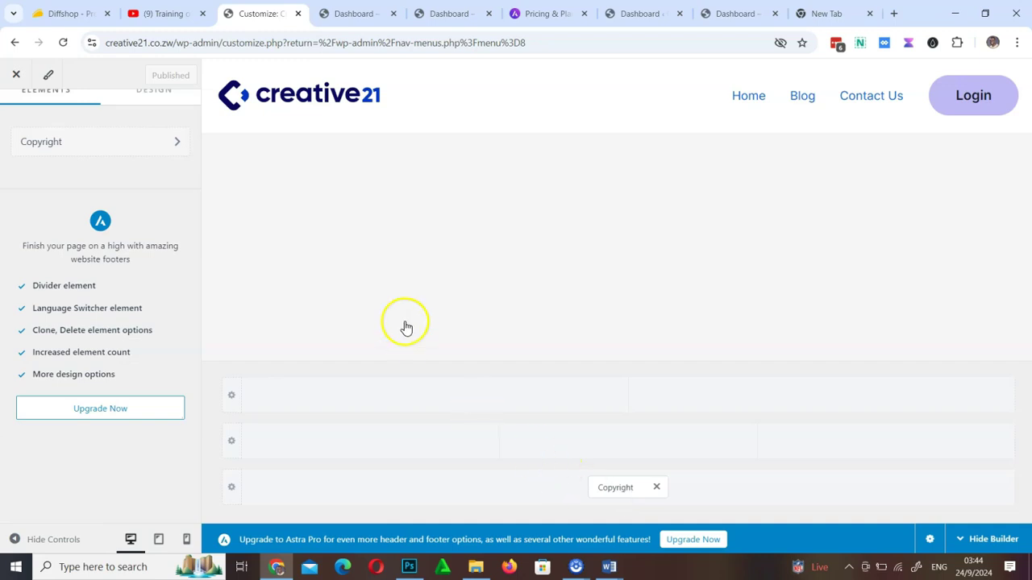
{"action": "left_click", "coordinate": [617, 491]}
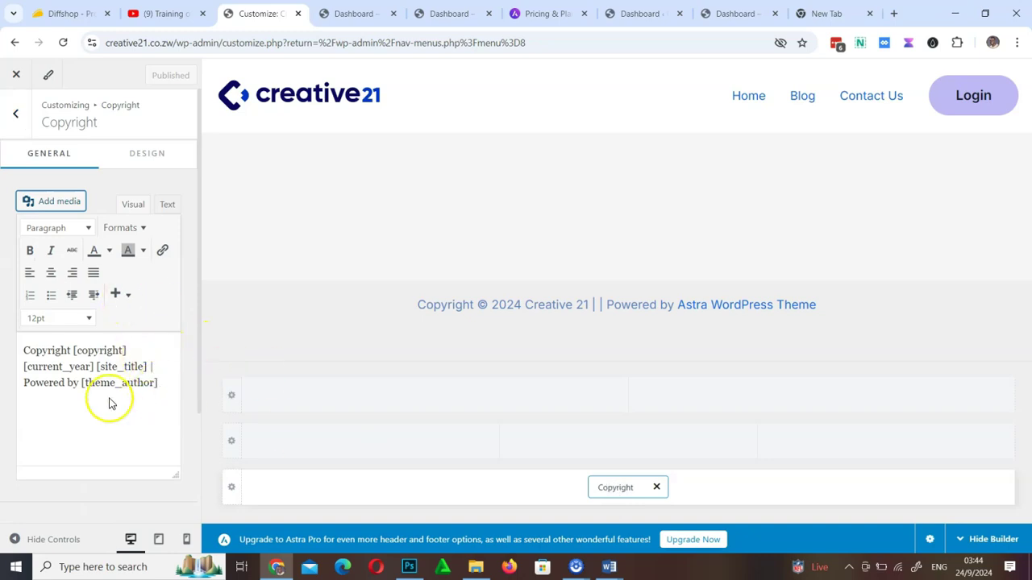
Delete 'Powered by [theme_author]' from the copyright text and publish
{"action": "left_click_drag", "start_coordinate": [164, 383], "coordinate": [18, 386]}
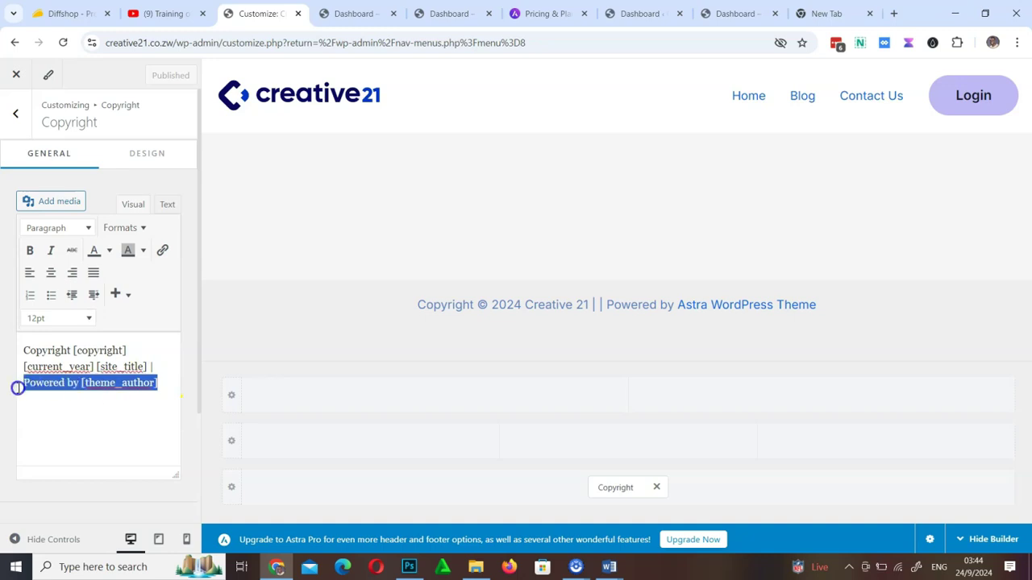
{"action": "left_click_drag", "start_coordinate": [158, 382], "coordinate": [13, 391]}
{"action": "key", "text": "BackSpace"}
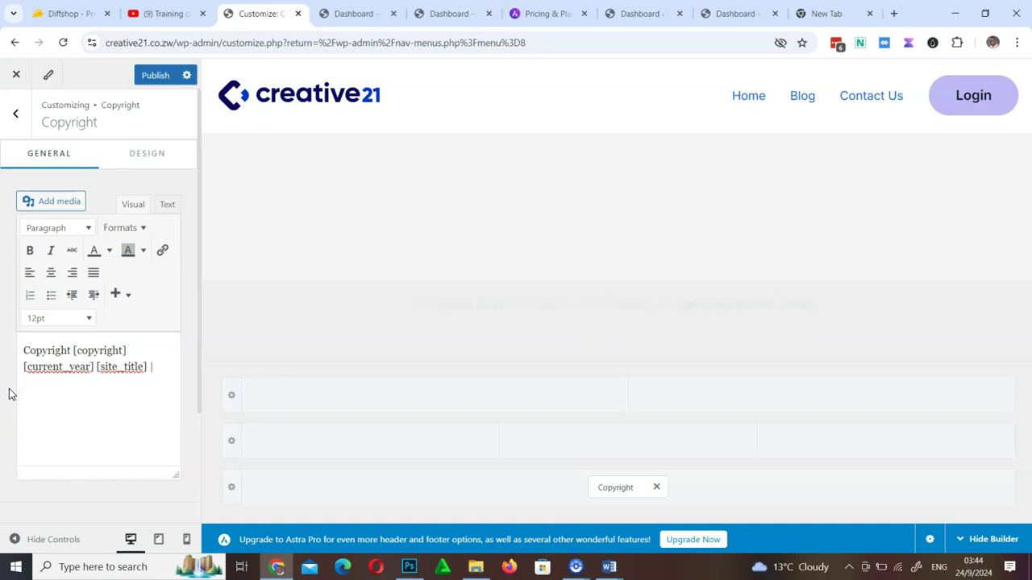
{"action": "left_click", "coordinate": [157, 372]}
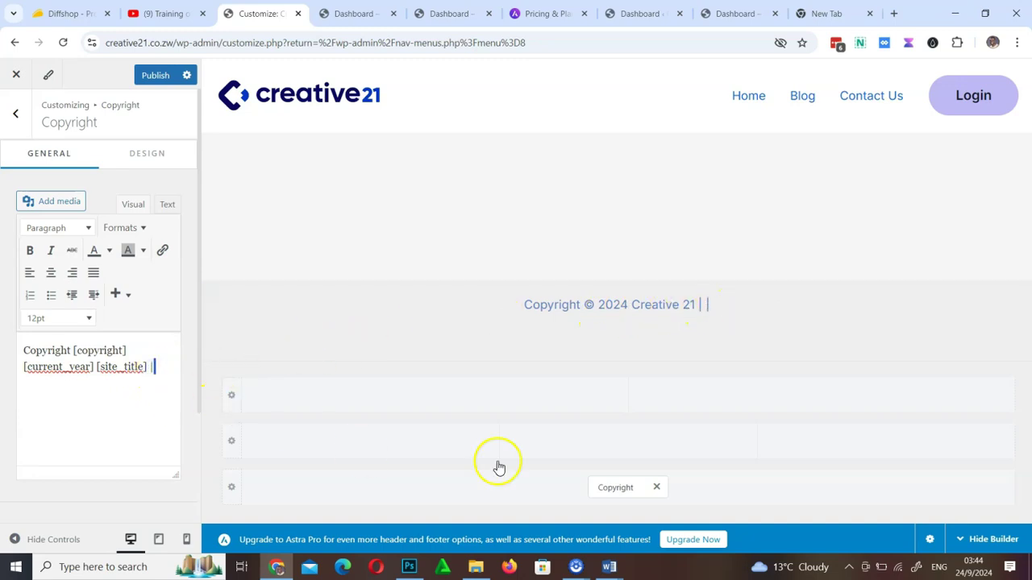
{"action": "left_click", "coordinate": [153, 77]}
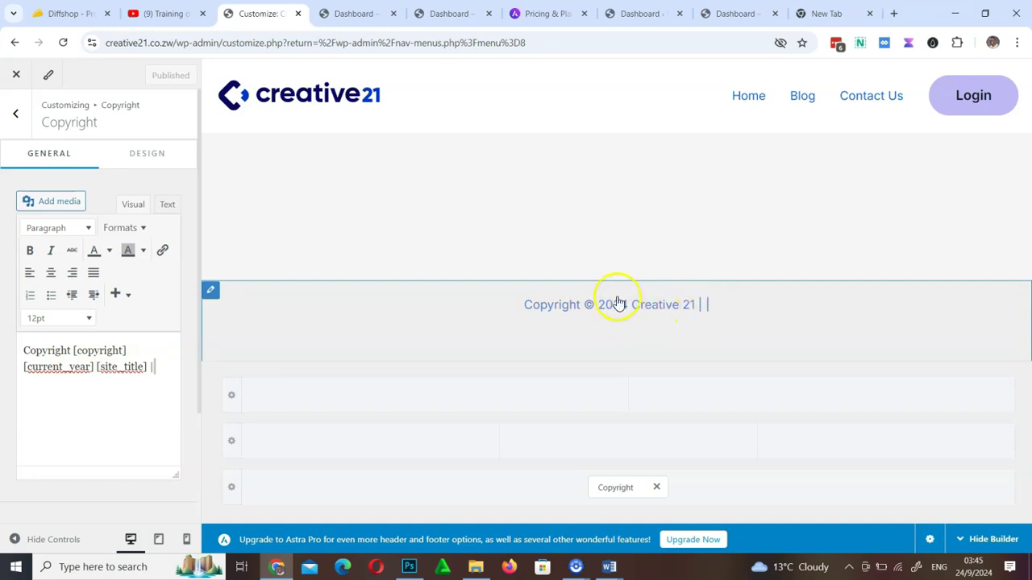
{"action": "left_click", "coordinate": [17, 121]}
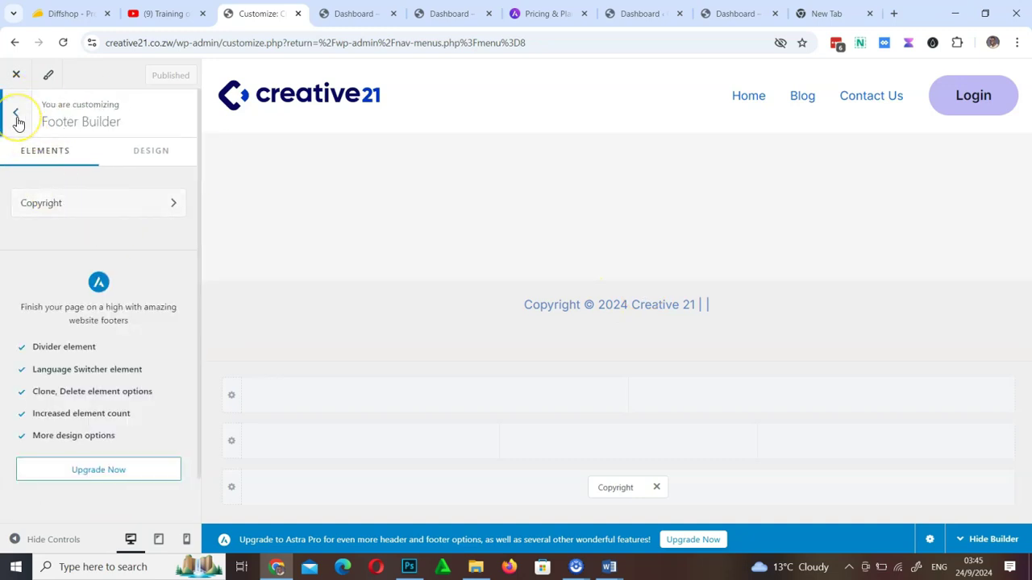
Open the Site Title & Logo settings under Site Identity
{"action": "left_click", "coordinate": [17, 121]}
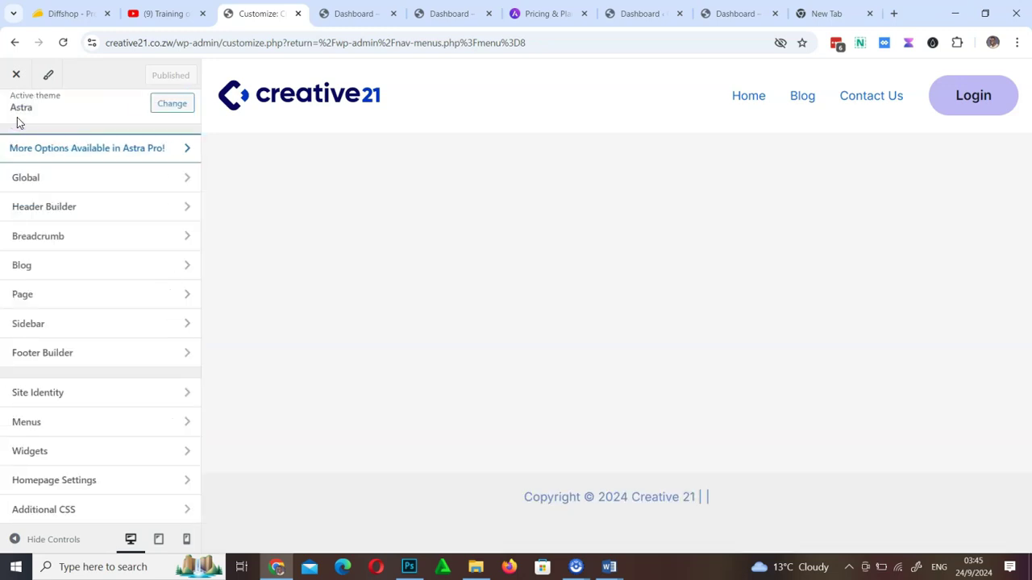
{"action": "left_click", "coordinate": [81, 395]}
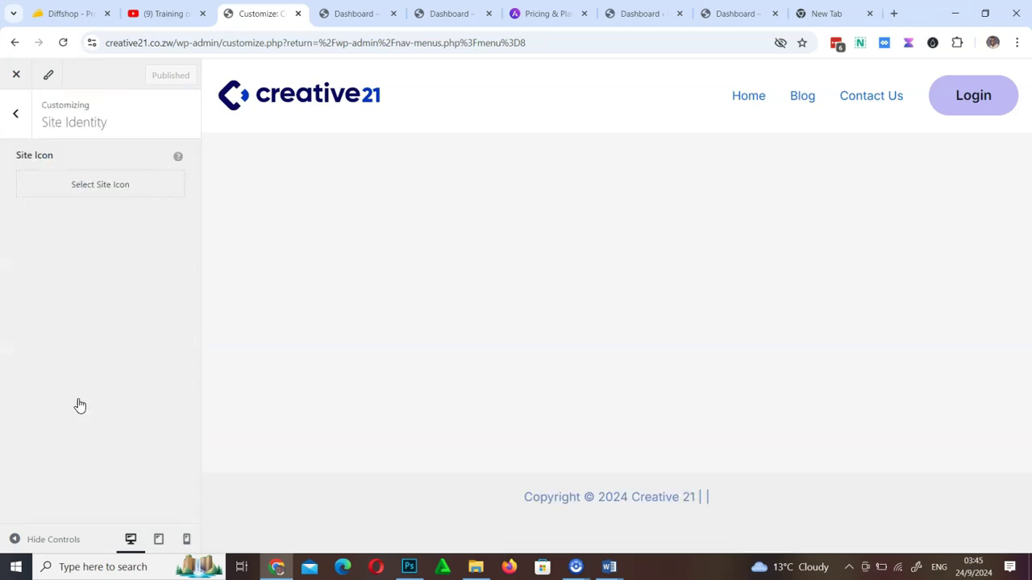
{"action": "left_click", "coordinate": [18, 117]}
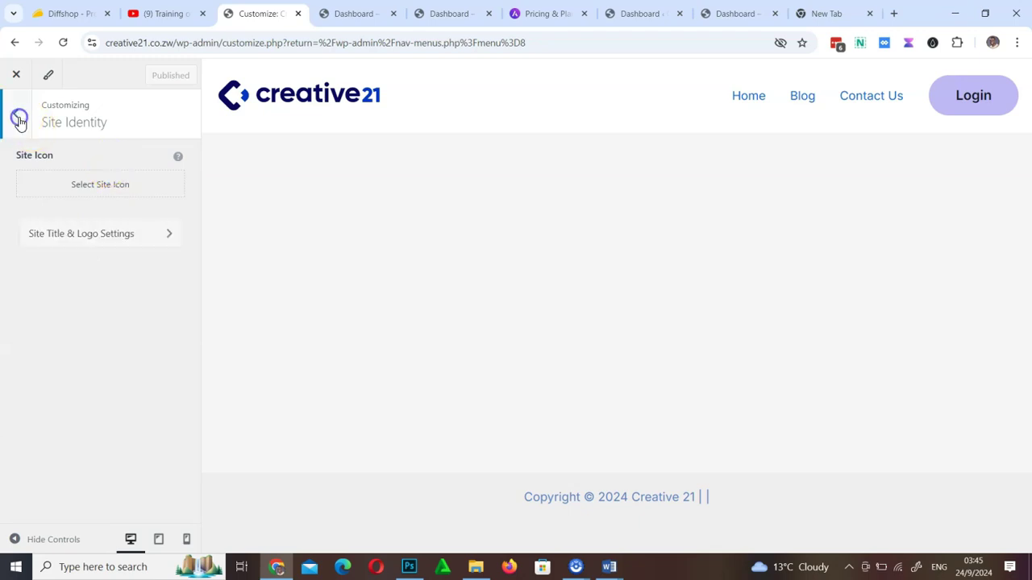
{"action": "left_click", "coordinate": [72, 399]}
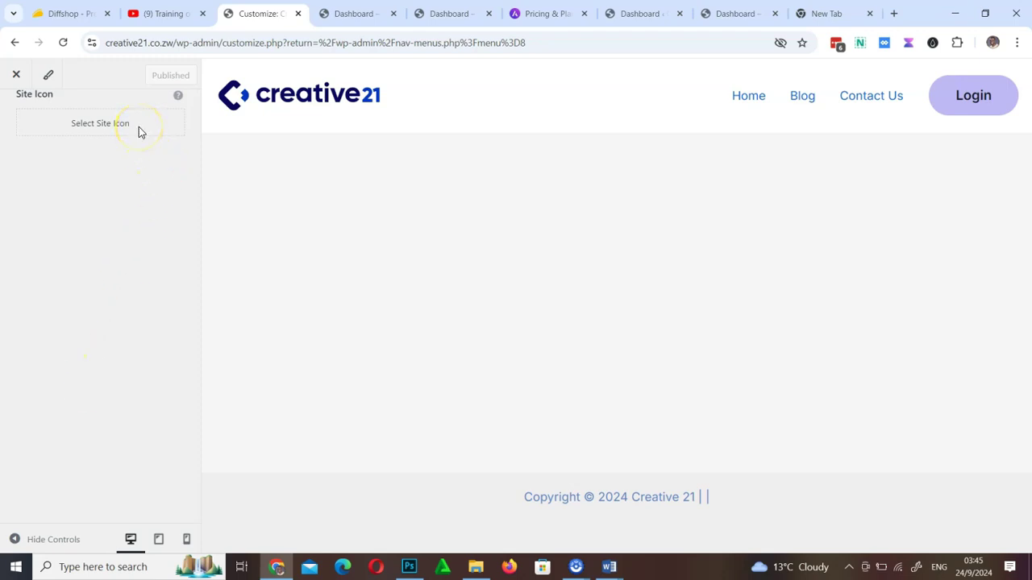
{"action": "left_click", "coordinate": [165, 236]}
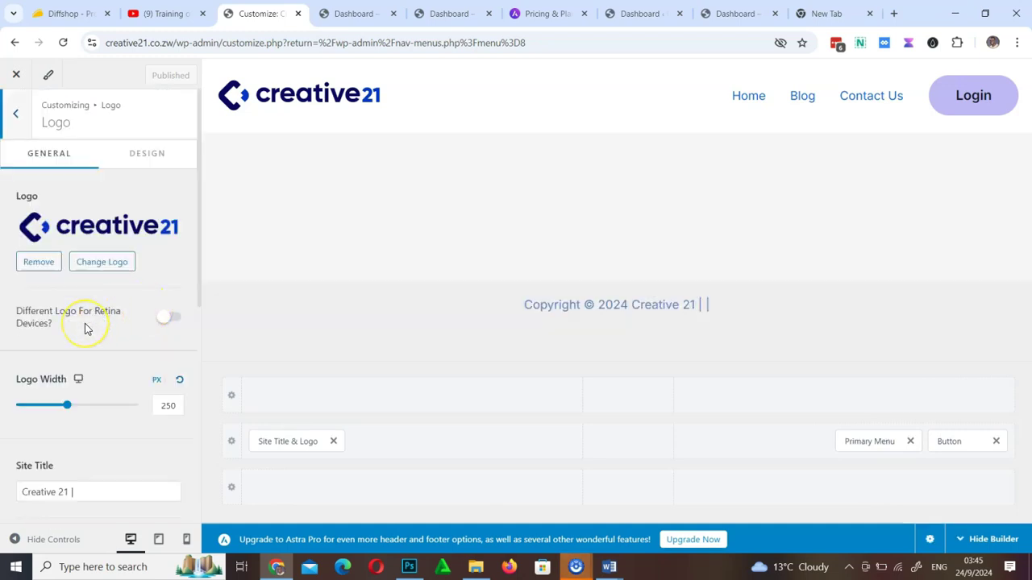
Remove the trailing '|' so the site title reads 'Creative 21', and publish
{"action": "scroll", "coordinate": [86, 329], "scroll_direction": "down", "scroll_amount": 5}
{"action": "scroll", "coordinate": [86, 329], "scroll_direction": "up", "scroll_amount": 4}
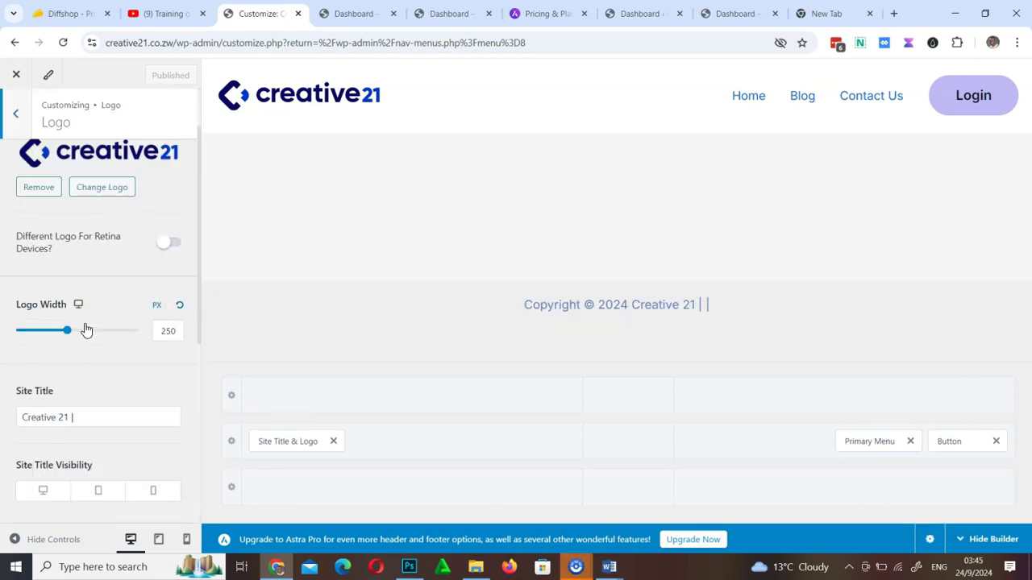
{"action": "left_click", "coordinate": [70, 416]}
{"action": "key", "text": "BackSpace"}
{"action": "left_click", "coordinate": [161, 74]}
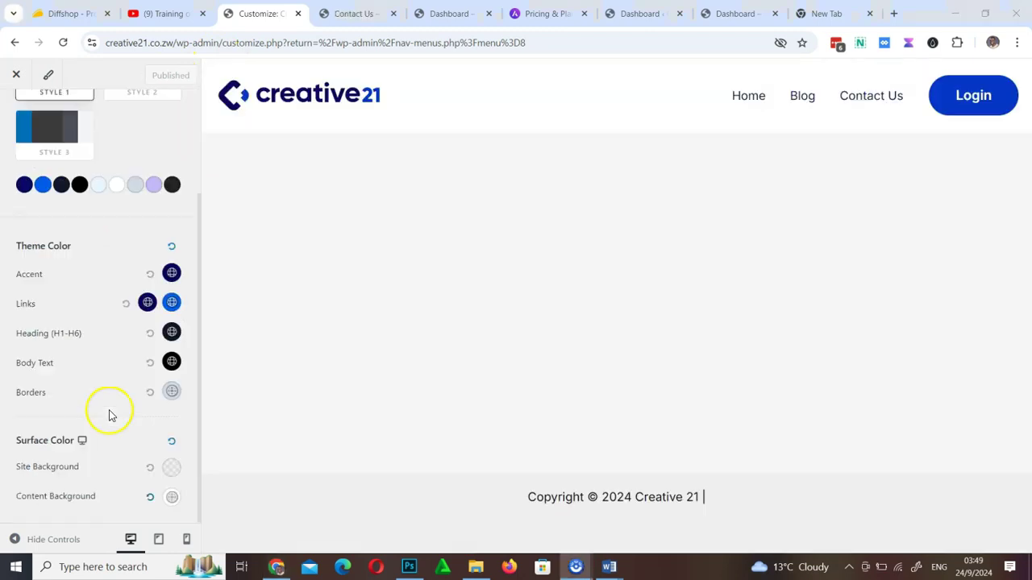
{"action": "scroll", "coordinate": [111, 415], "scroll_direction": "up", "scroll_amount": 2}
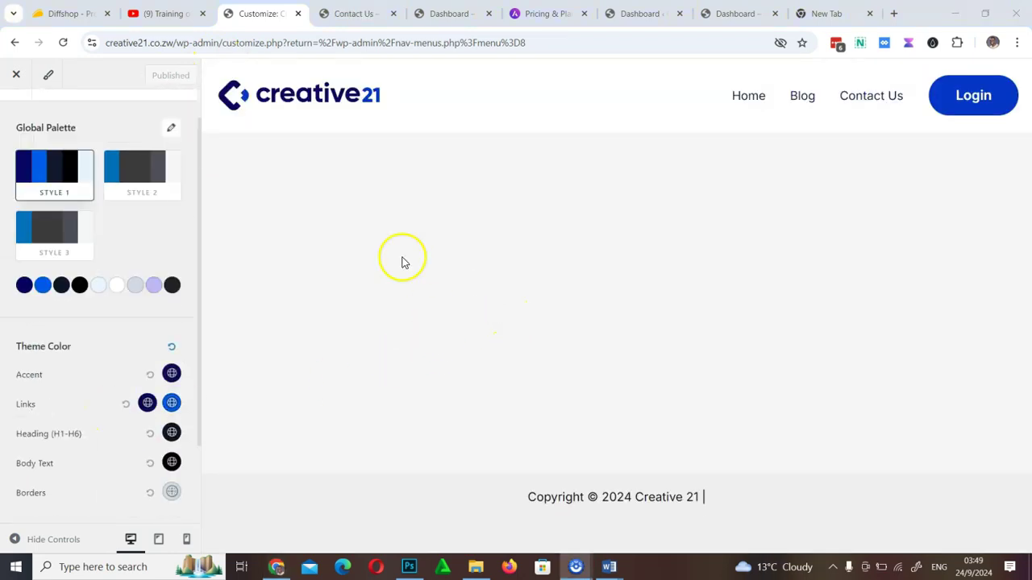
{"action": "left_click", "coordinate": [346, 15]}
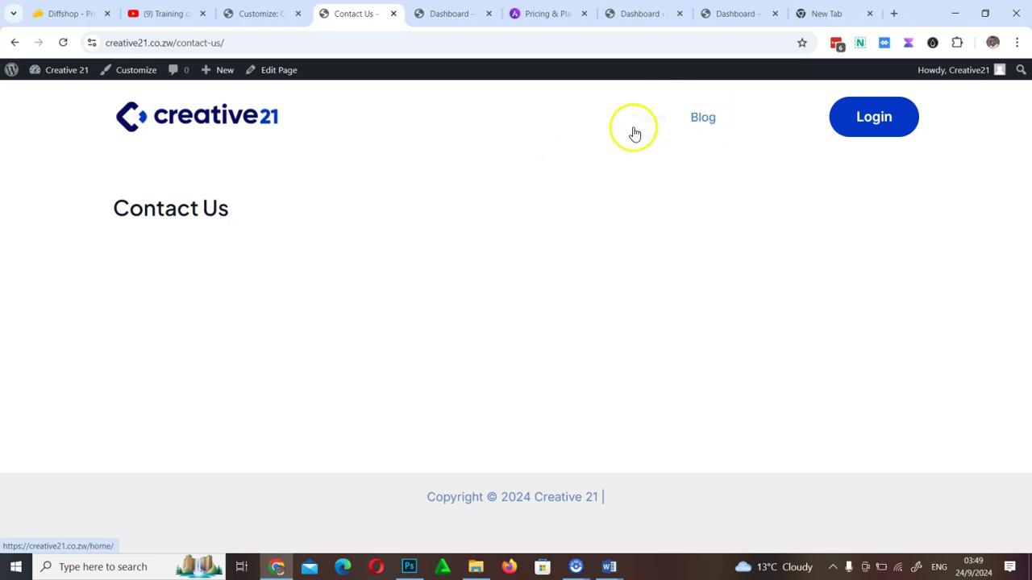
{"action": "left_click", "coordinate": [265, 13]}
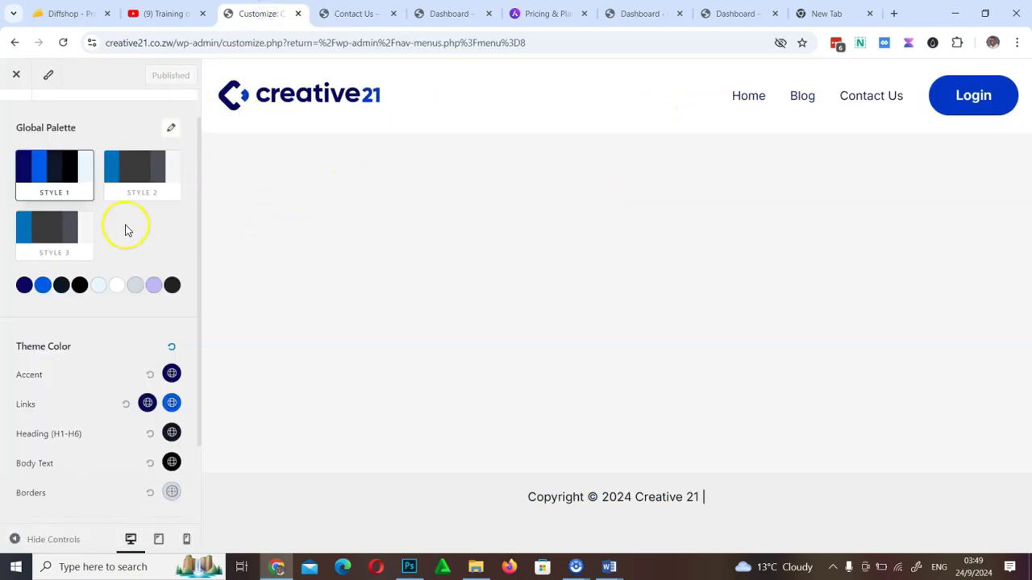
{"action": "mouse_move", "coordinate": [764, 104]}
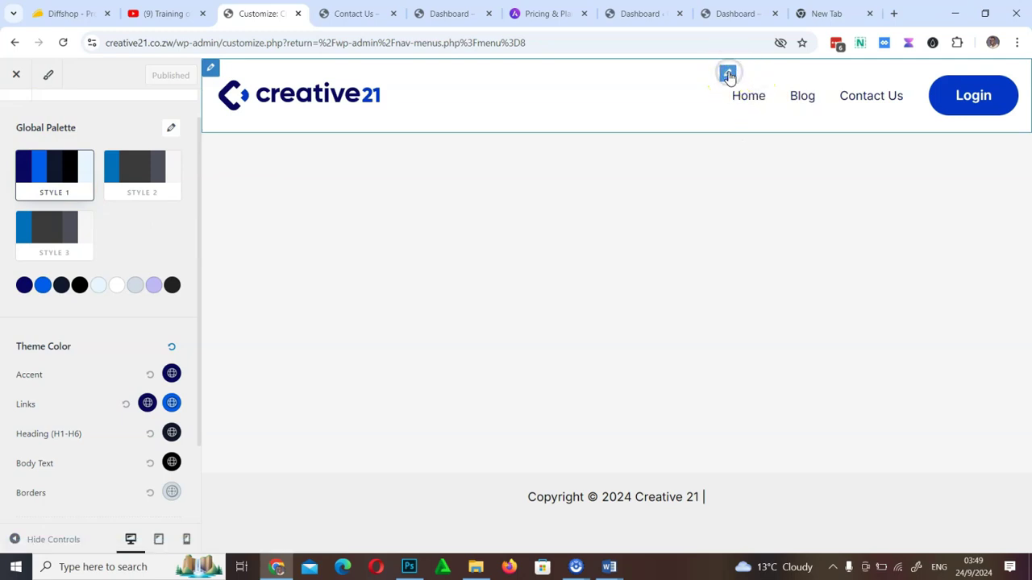
Bring up the Primary Menu's Design settings
{"action": "left_click", "coordinate": [728, 76]}
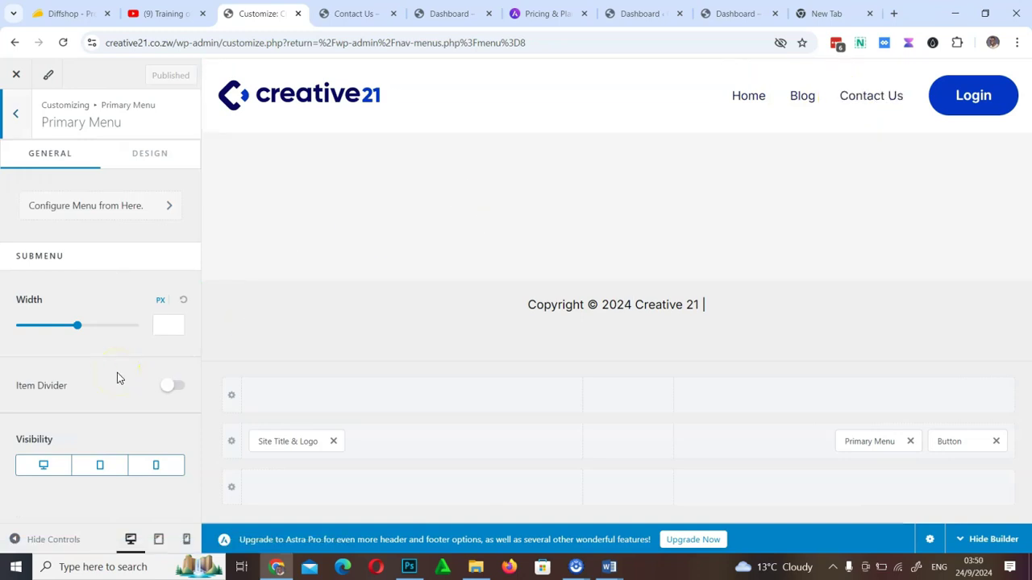
{"action": "left_click", "coordinate": [156, 159]}
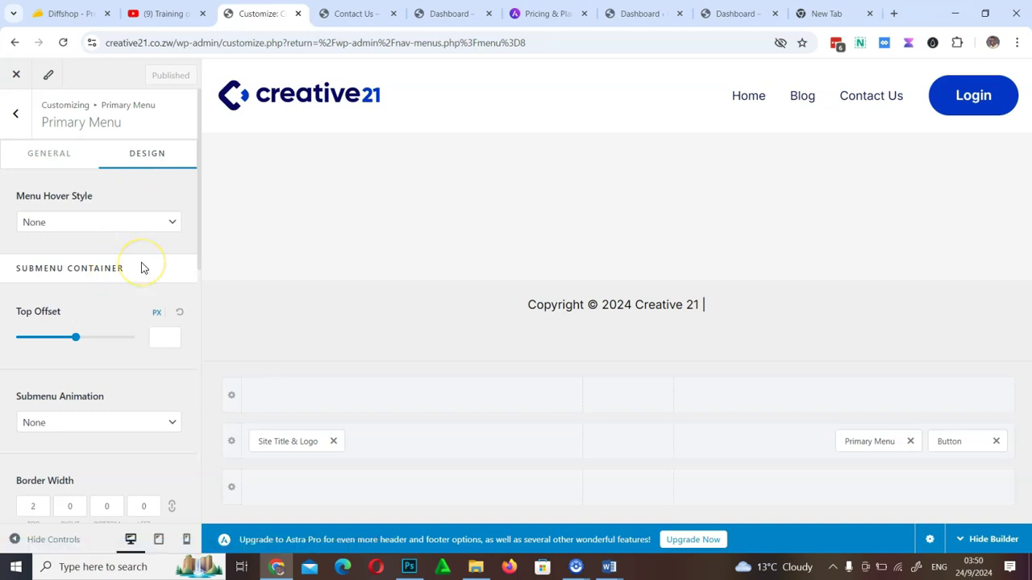
{"action": "scroll", "coordinate": [141, 266], "scroll_direction": "down", "scroll_amount": 7}
{"action": "scroll", "coordinate": [141, 262], "scroll_direction": "up", "scroll_amount": 4}
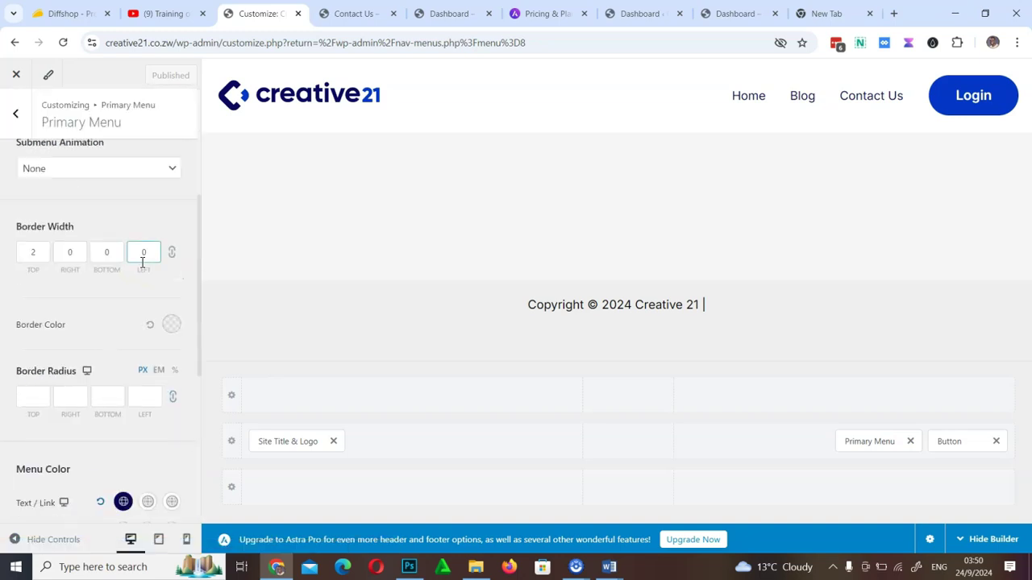
{"action": "left_click_drag", "start_coordinate": [201, 255], "coordinate": [193, 456]}
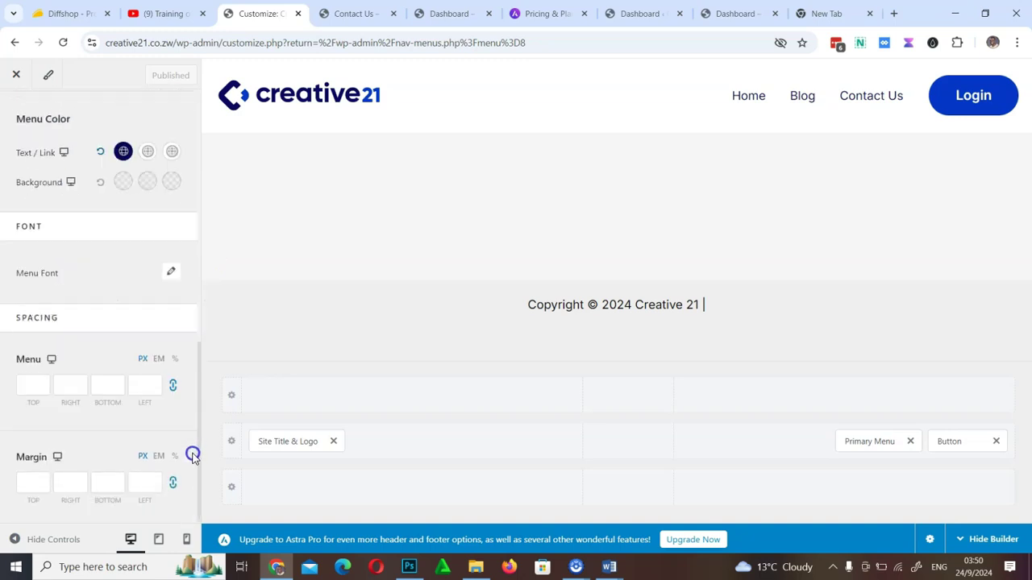
{"action": "left_click_drag", "start_coordinate": [193, 401], "coordinate": [203, 330]}
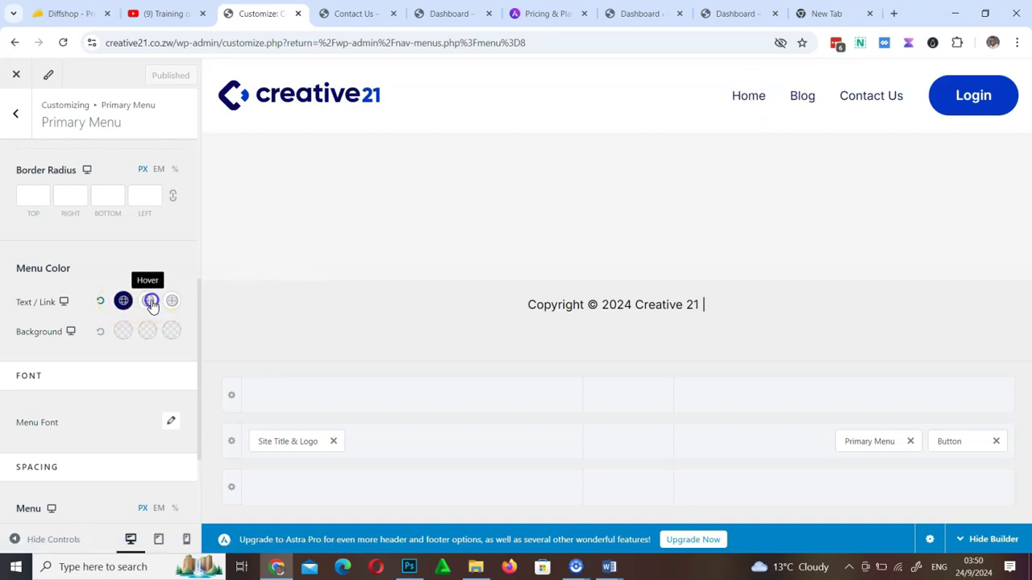
Set the menu link hover colour to blue #005EE9, publish, and view the live Contact Us page
{"action": "left_click", "coordinate": [151, 302]}
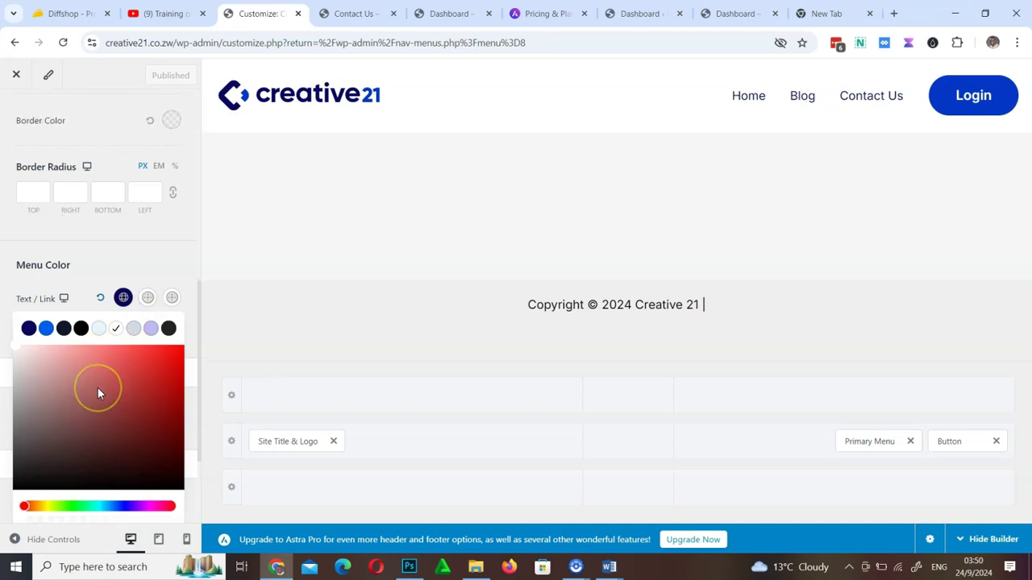
{"action": "scroll", "coordinate": [98, 393], "scroll_direction": "down", "scroll_amount": 2}
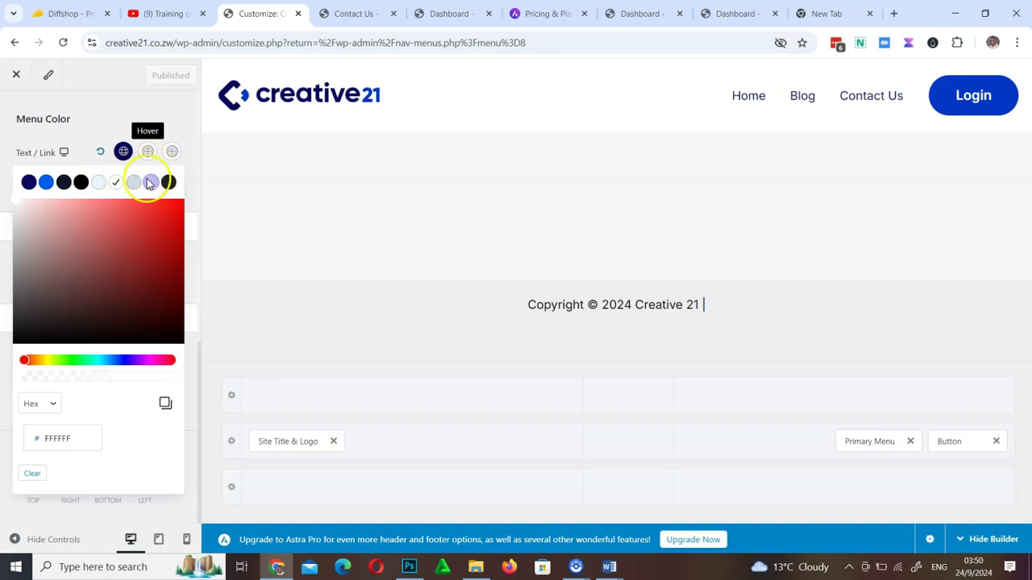
{"action": "left_click", "coordinate": [47, 183]}
{"action": "left_click", "coordinate": [145, 76]}
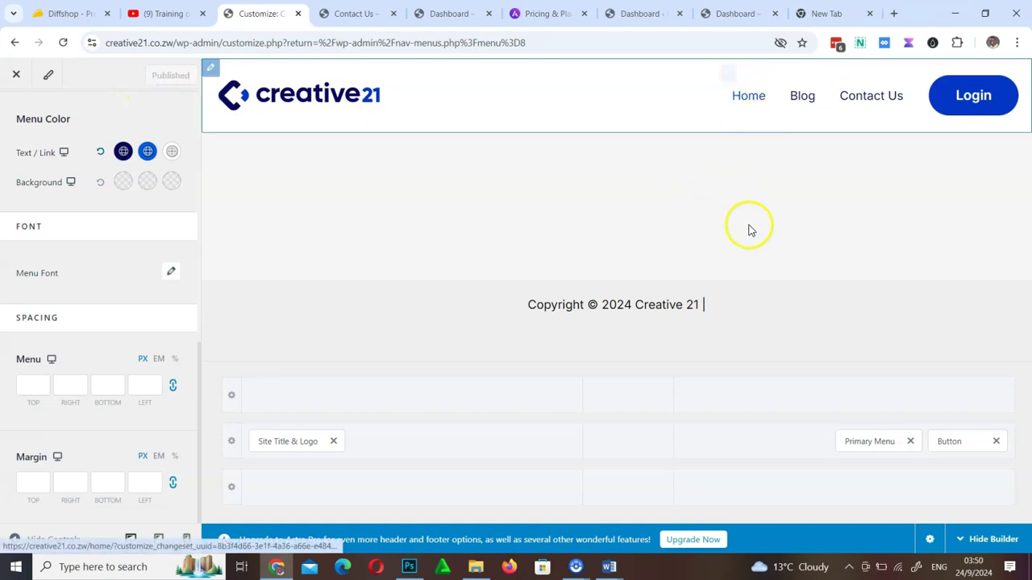
{"action": "left_click", "coordinate": [349, 13]}
Reload Contact Us, then set the menu's active link colour to grey #BABABB and publish
{"action": "left_click", "coordinate": [68, 42]}
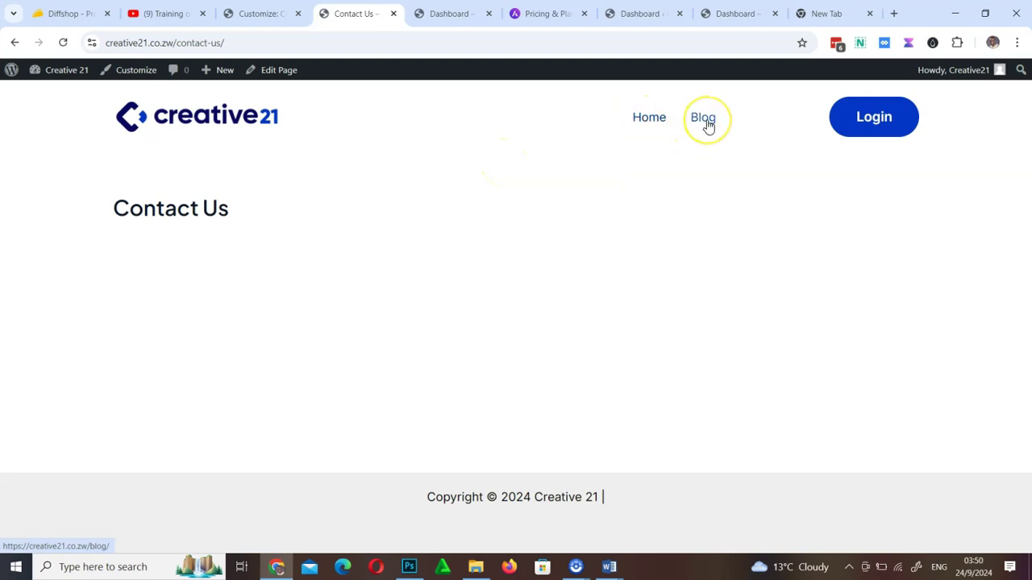
{"action": "left_click", "coordinate": [262, 15]}
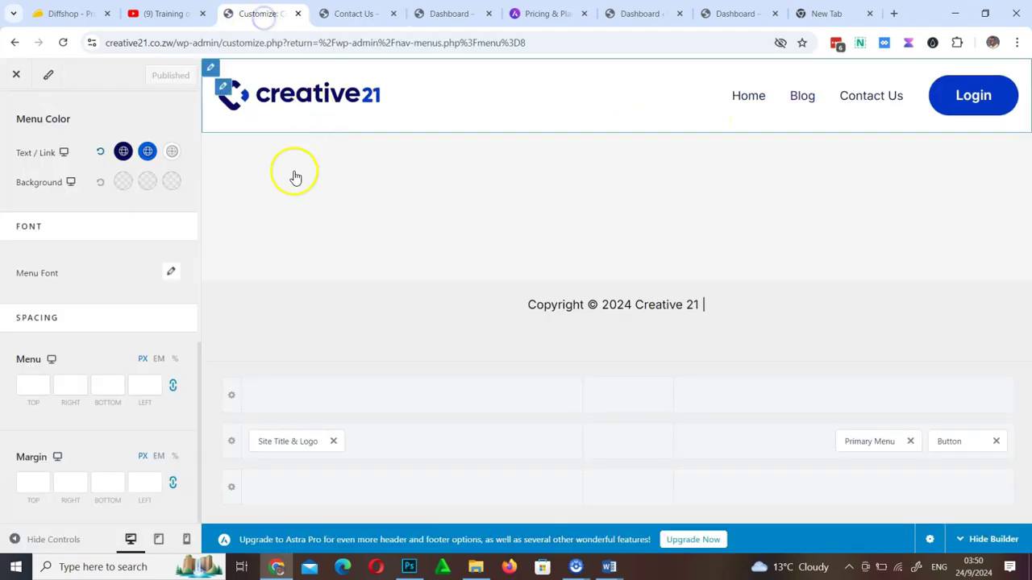
{"action": "left_click", "coordinate": [174, 153]}
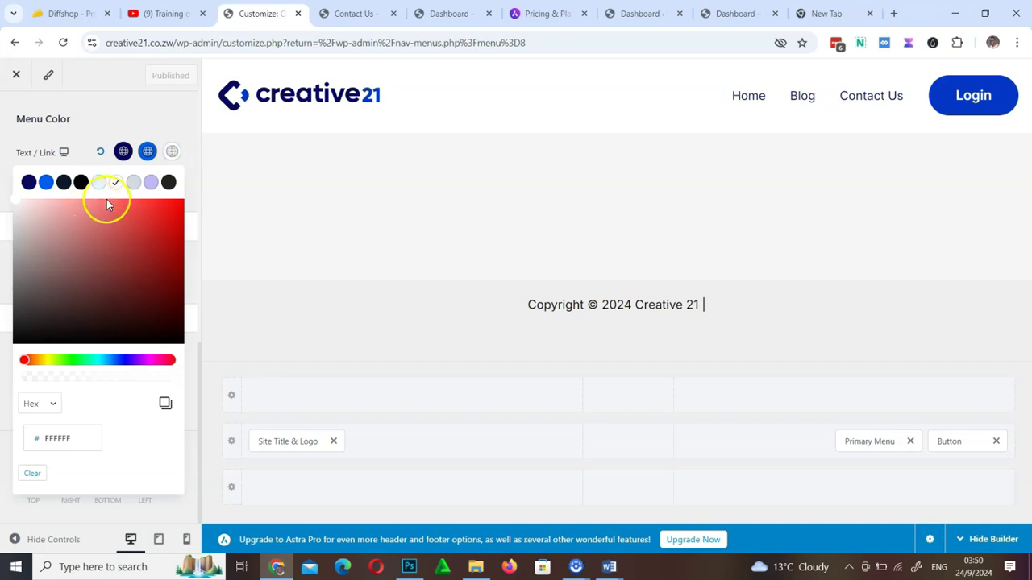
{"action": "left_click", "coordinate": [134, 183]}
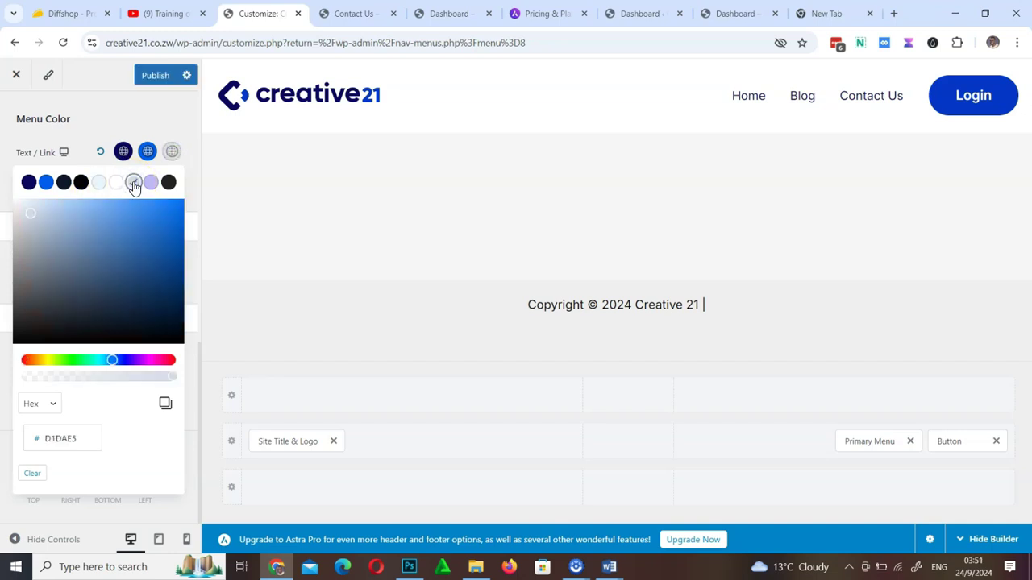
{"action": "left_click_drag", "start_coordinate": [41, 228], "coordinate": [18, 238]}
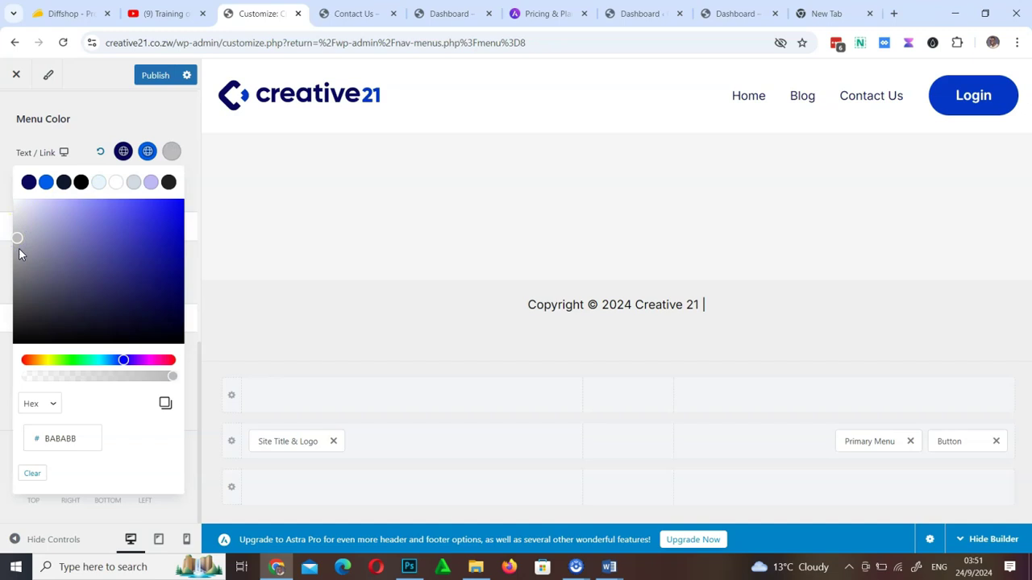
{"action": "left_click", "coordinate": [155, 78]}
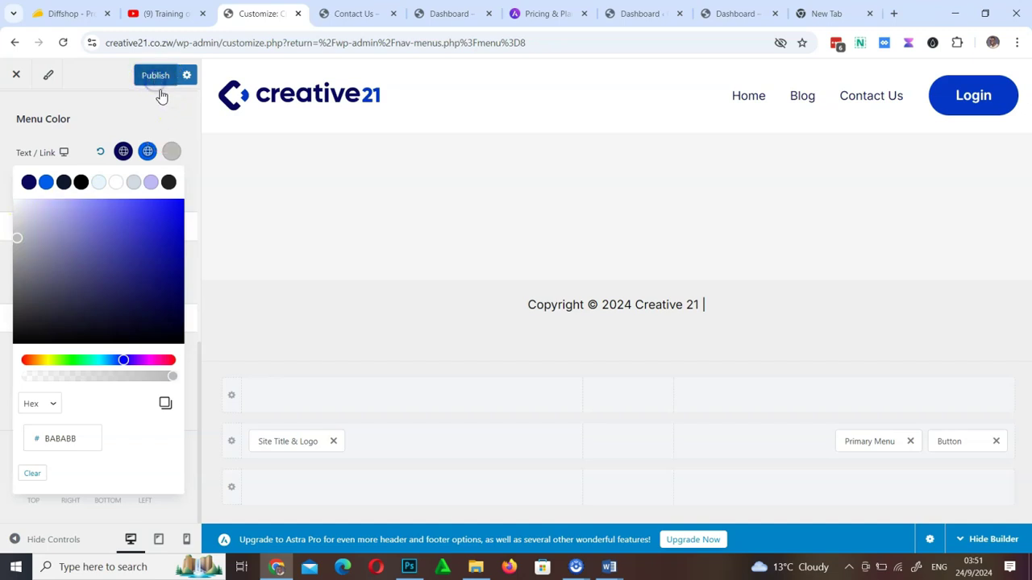
{"action": "left_click", "coordinate": [347, 16]}
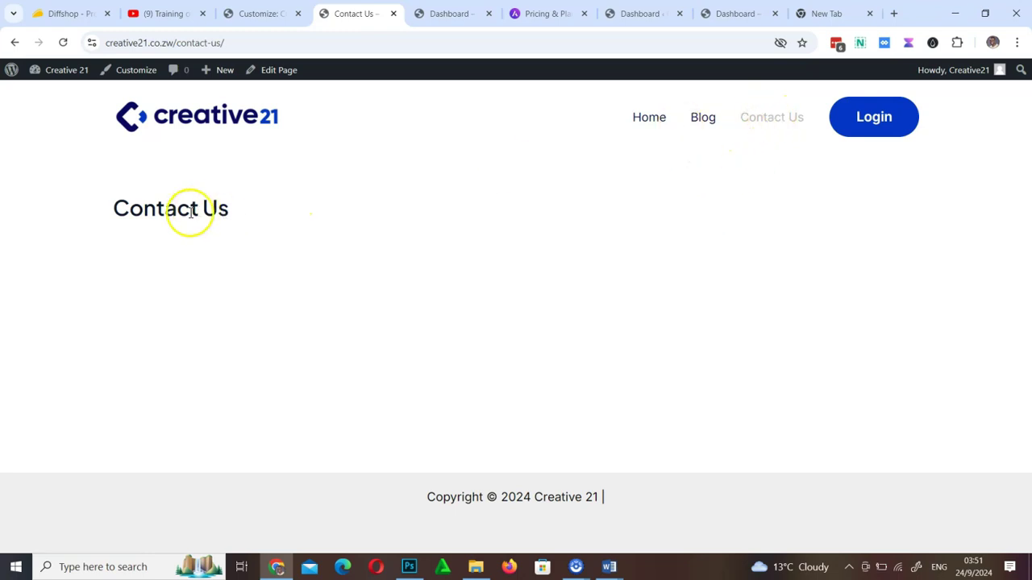
{"action": "left_click", "coordinate": [708, 121]}
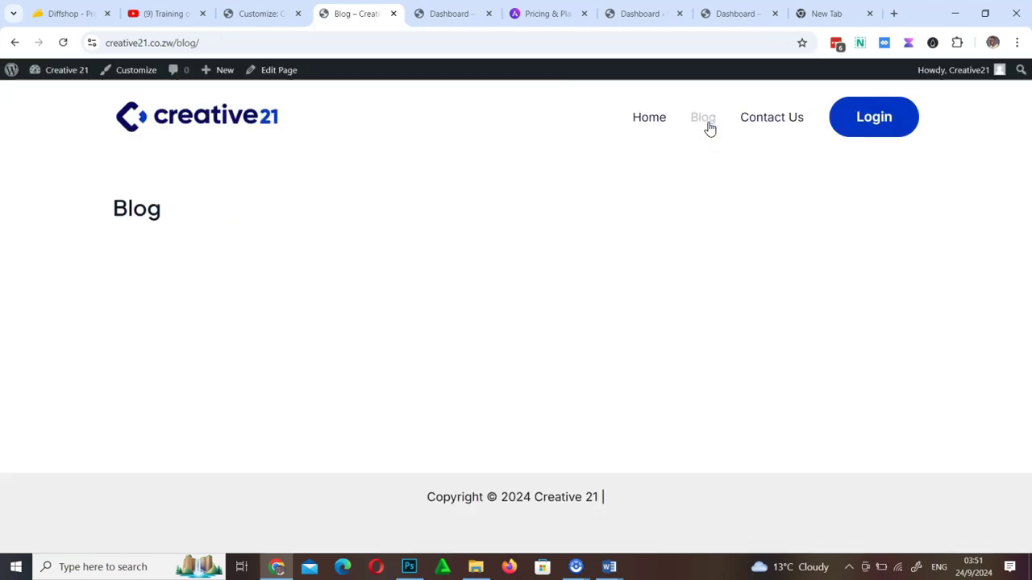
{"action": "left_click", "coordinate": [650, 124]}
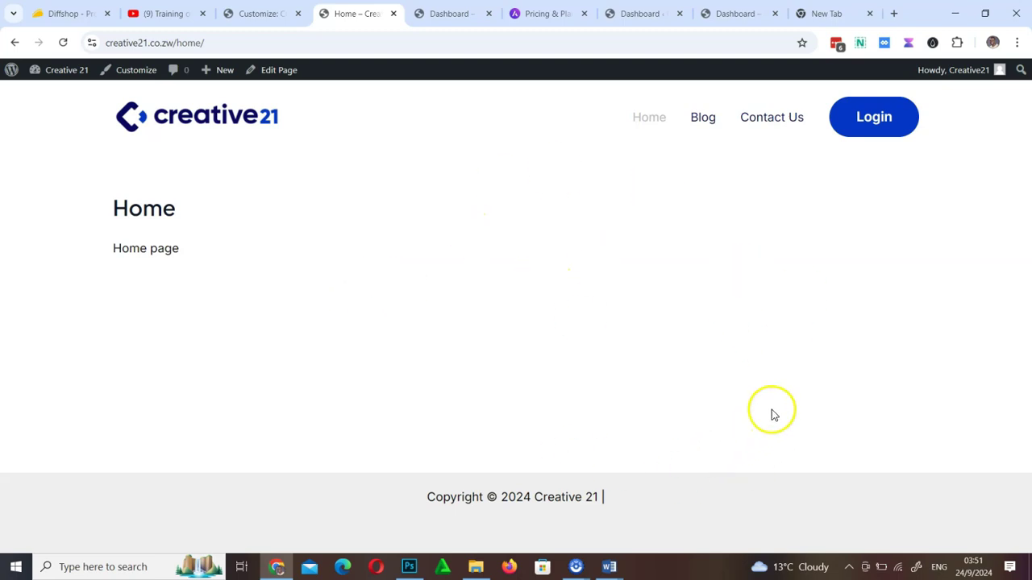
{"action": "left_click", "coordinate": [267, 13]}
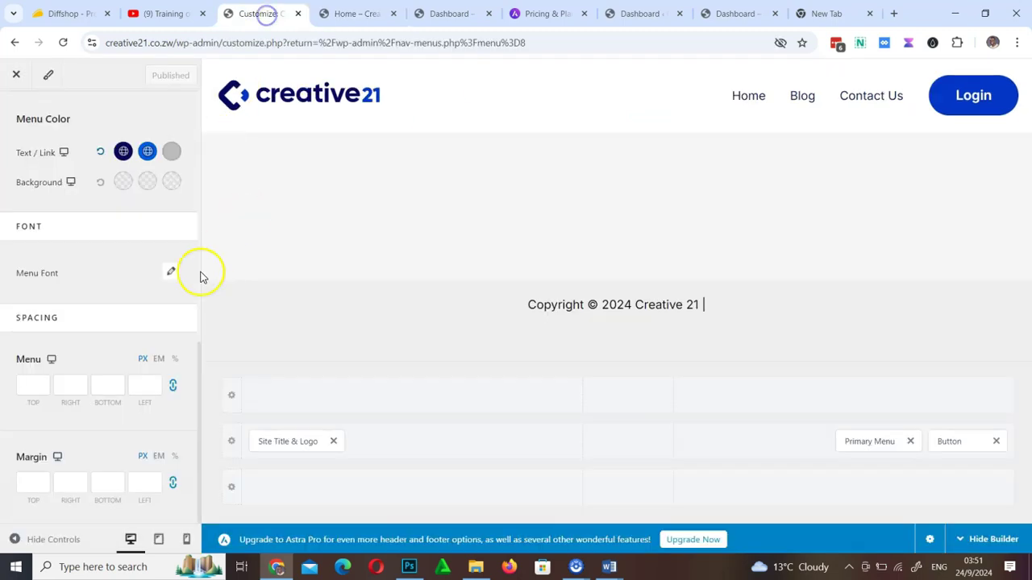
{"action": "scroll", "coordinate": [106, 284], "scroll_direction": "up", "scroll_amount": 5}
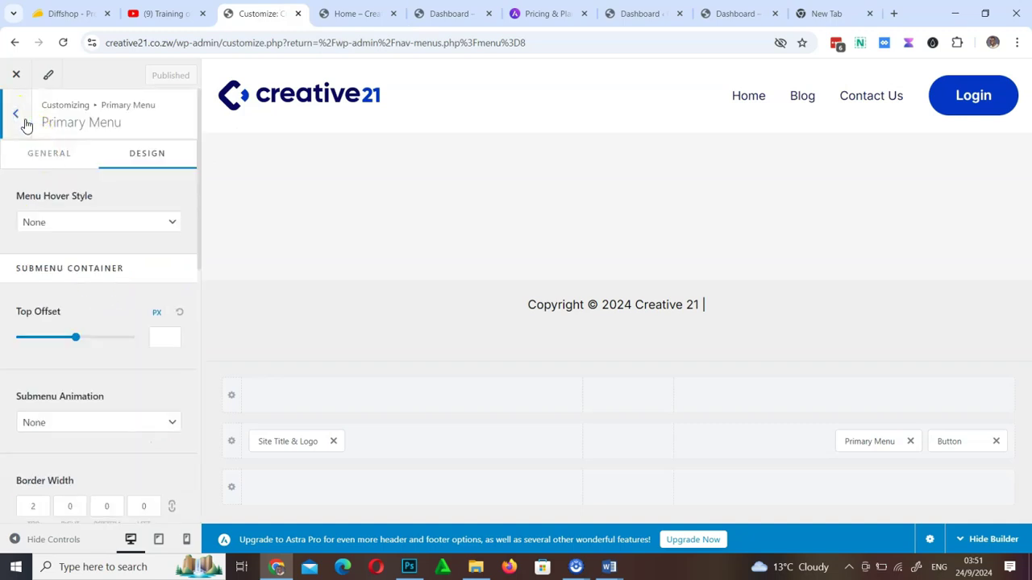
Return to the main Customizer panel and view the live Home page header
{"action": "left_click", "coordinate": [24, 120]}
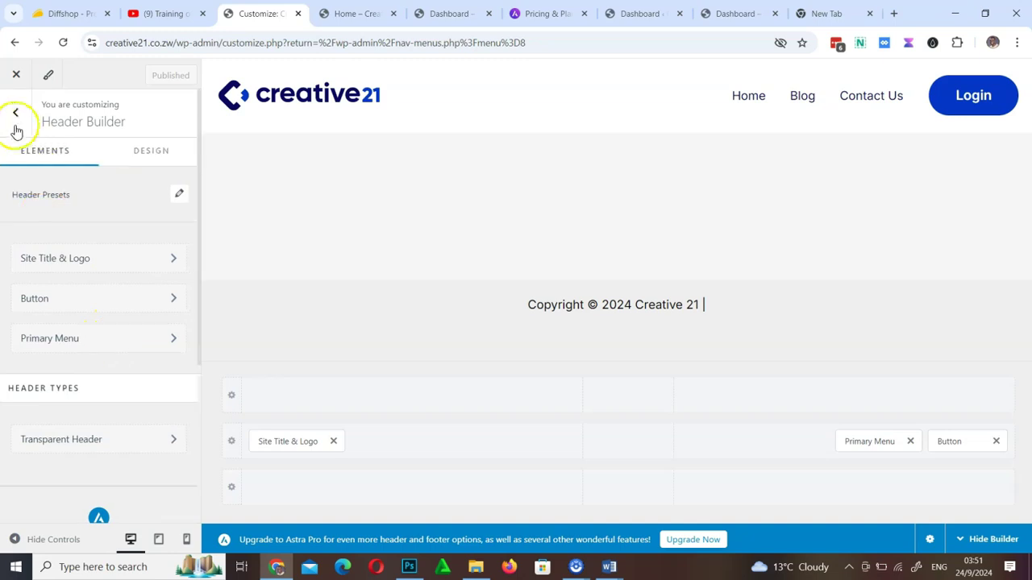
{"action": "left_click", "coordinate": [16, 119]}
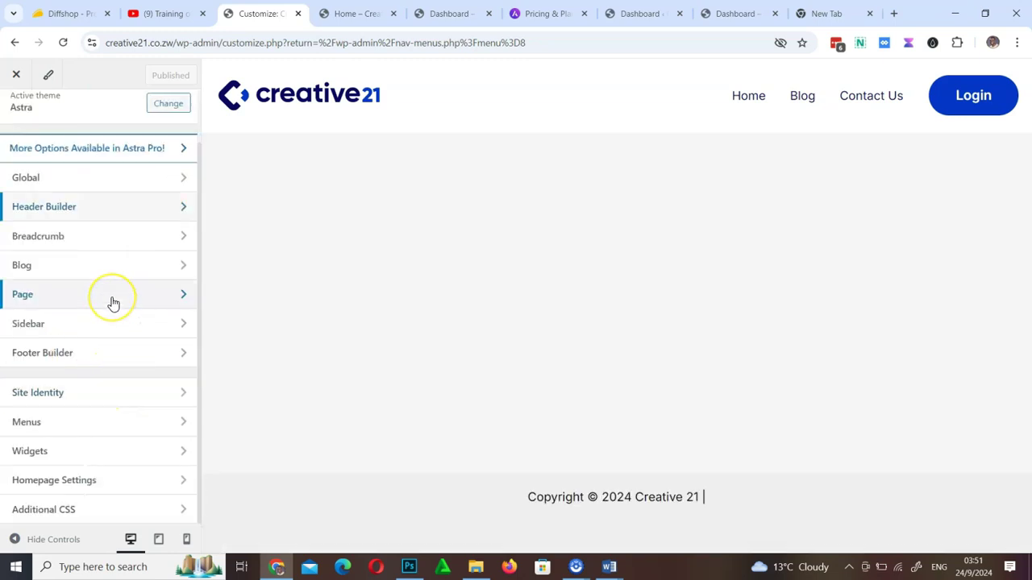
{"action": "scroll", "coordinate": [113, 304], "scroll_direction": "up", "scroll_amount": 2}
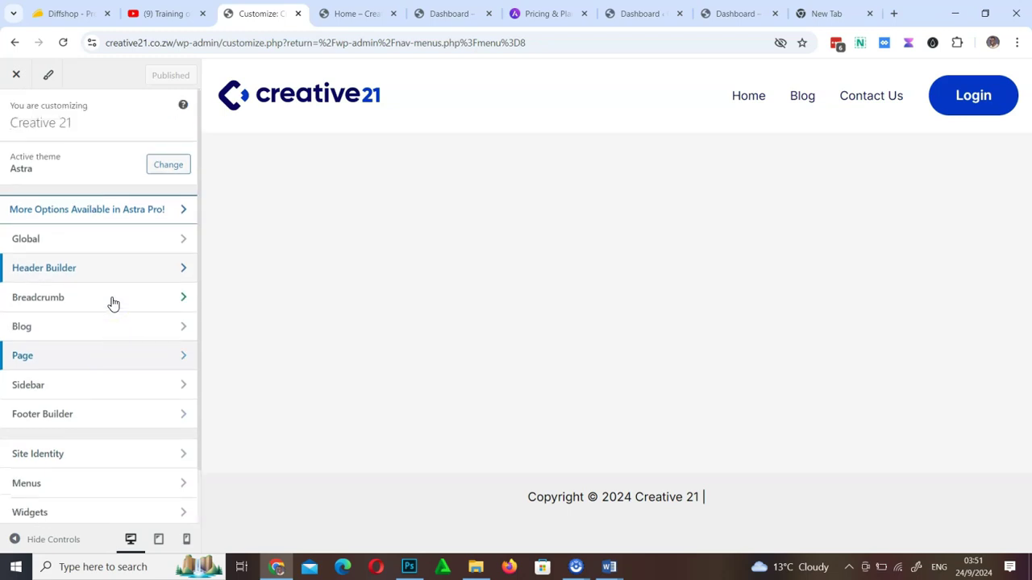
{"action": "left_click", "coordinate": [358, 13]}
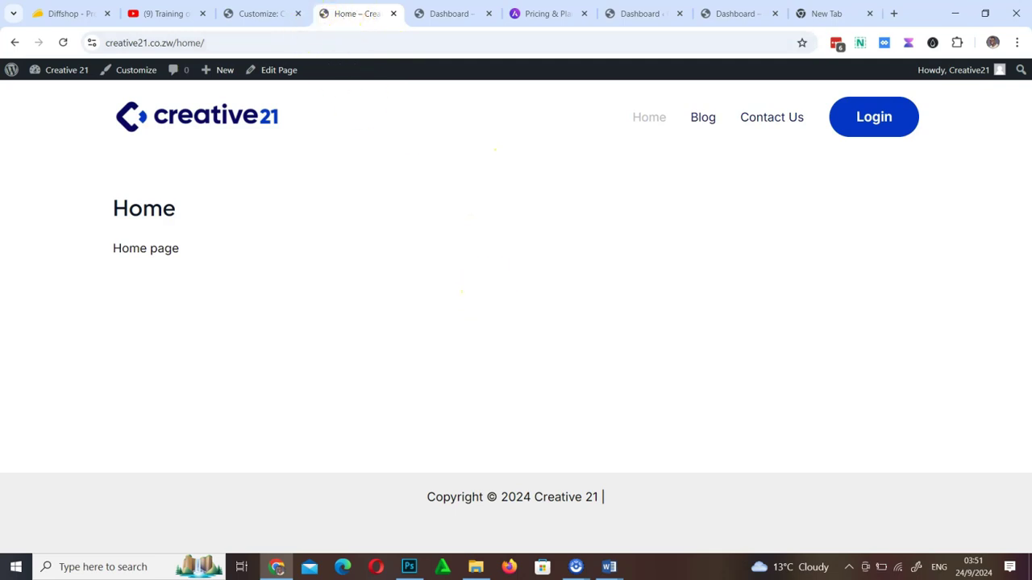
{"action": "mouse_move", "coordinate": [421, 284]}
{"action": "left_mouse_down"}
{"action": "mouse_move", "coordinate": [347, 57]}
{"action": "mouse_move", "coordinate": [317, 16]}
{"action": "left_mouse_up"}
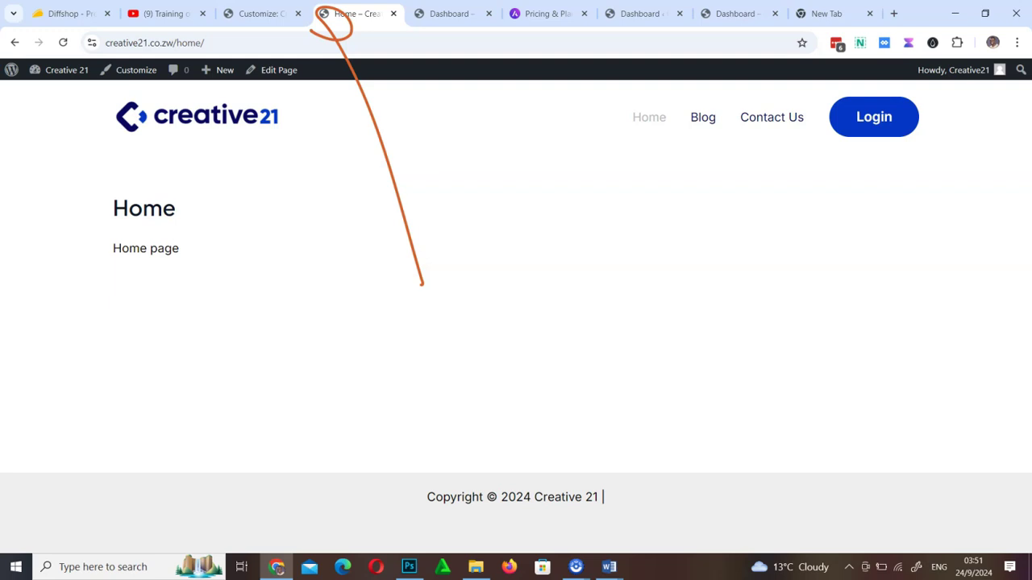
Permanently delete the Astra logo.png from the site icon's media library
{"action": "left_click", "coordinate": [267, 13]}
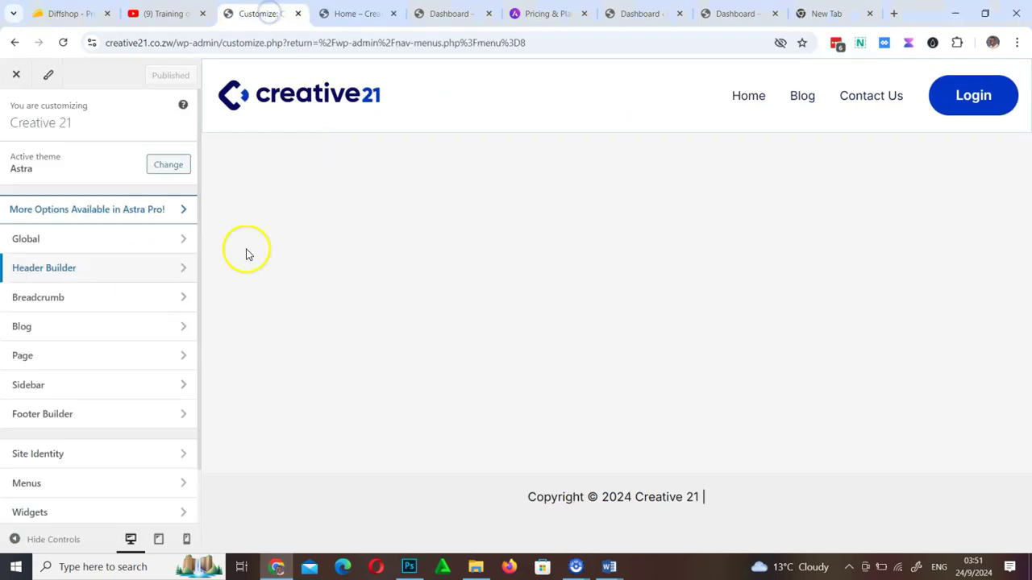
{"action": "left_click", "coordinate": [91, 456]}
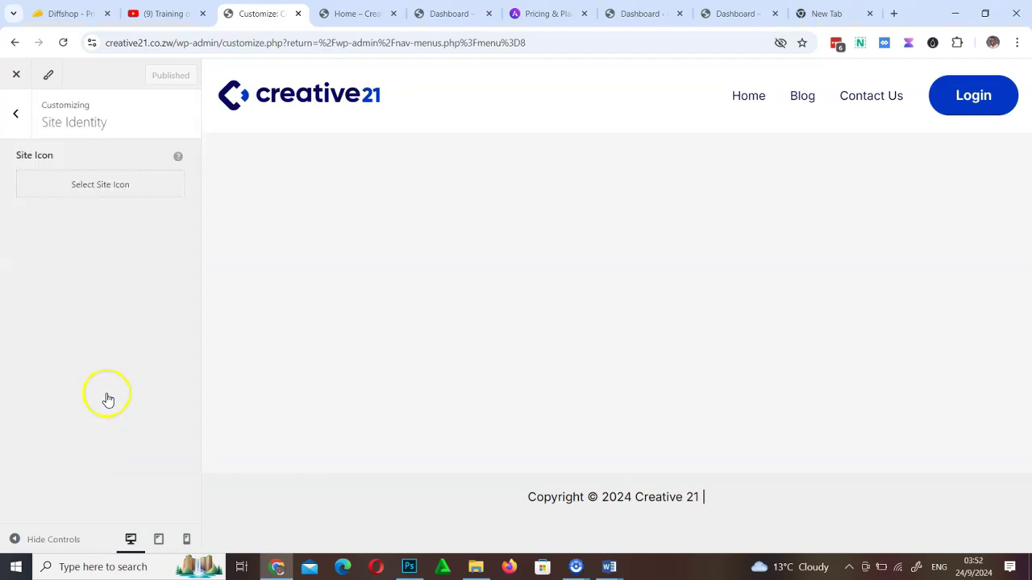
{"action": "left_click", "coordinate": [110, 185]}
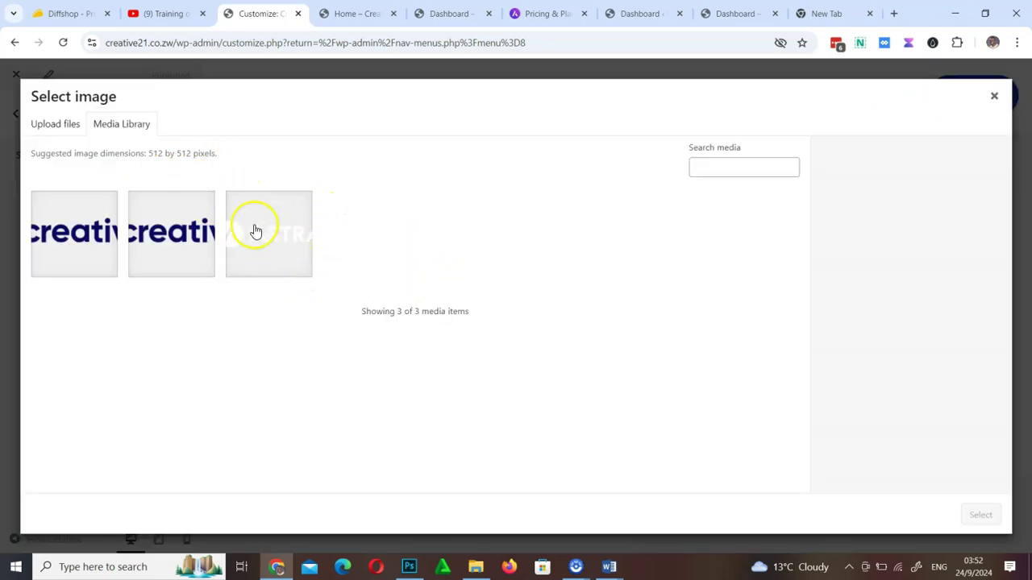
{"action": "left_click", "coordinate": [284, 240]}
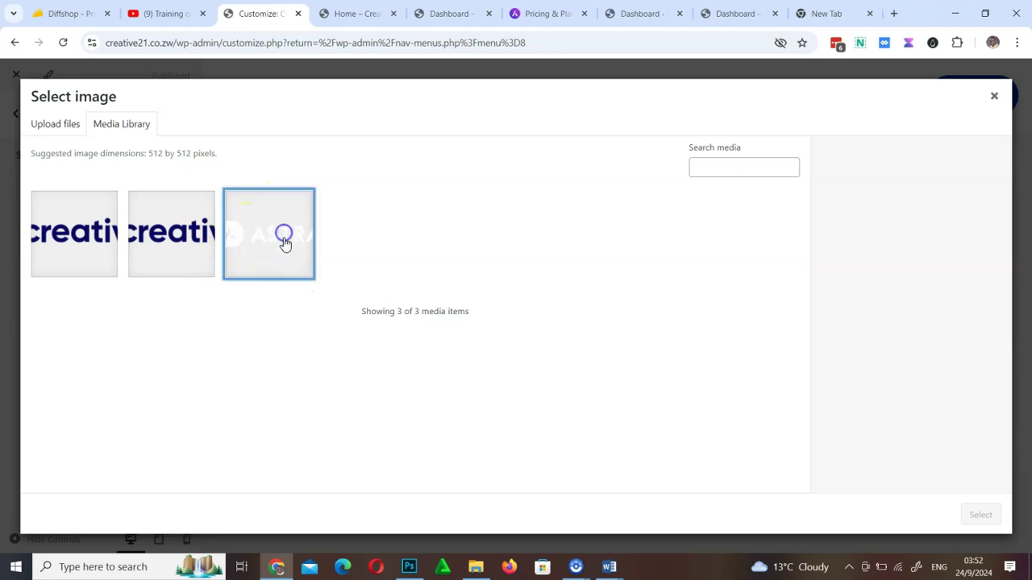
{"action": "left_click", "coordinate": [952, 240]}
{"action": "left_click", "coordinate": [578, 157]}
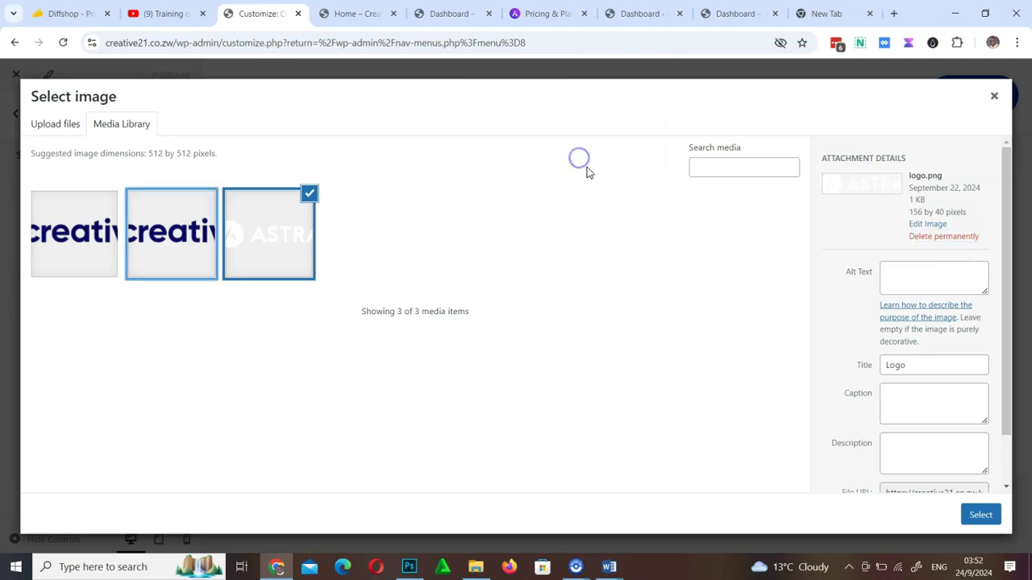
{"action": "left_click", "coordinate": [57, 125]}
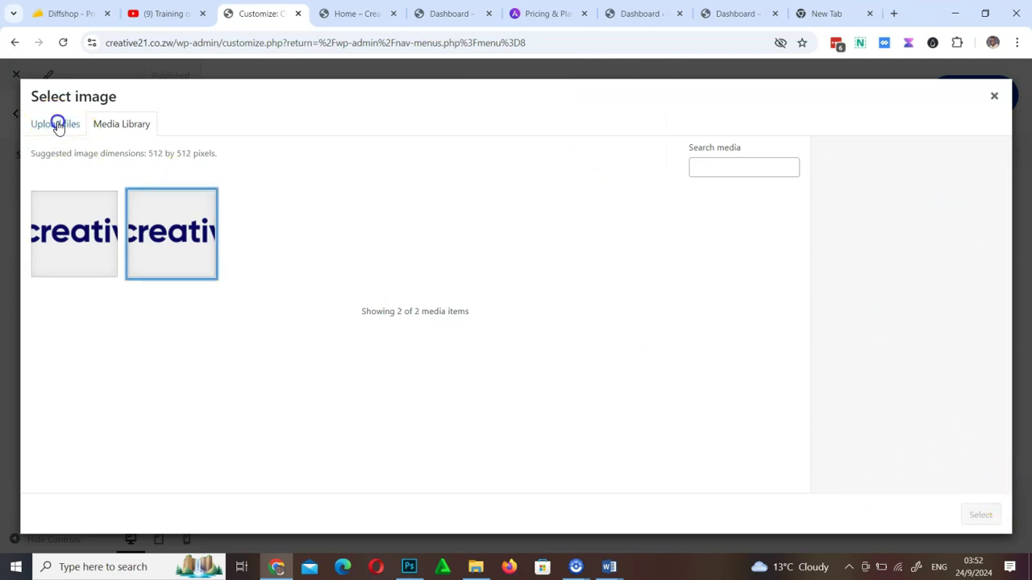
Try uploading Creative21.png as the site icon, then open File Explorer after it is rejected
{"action": "left_click", "coordinate": [514, 319]}
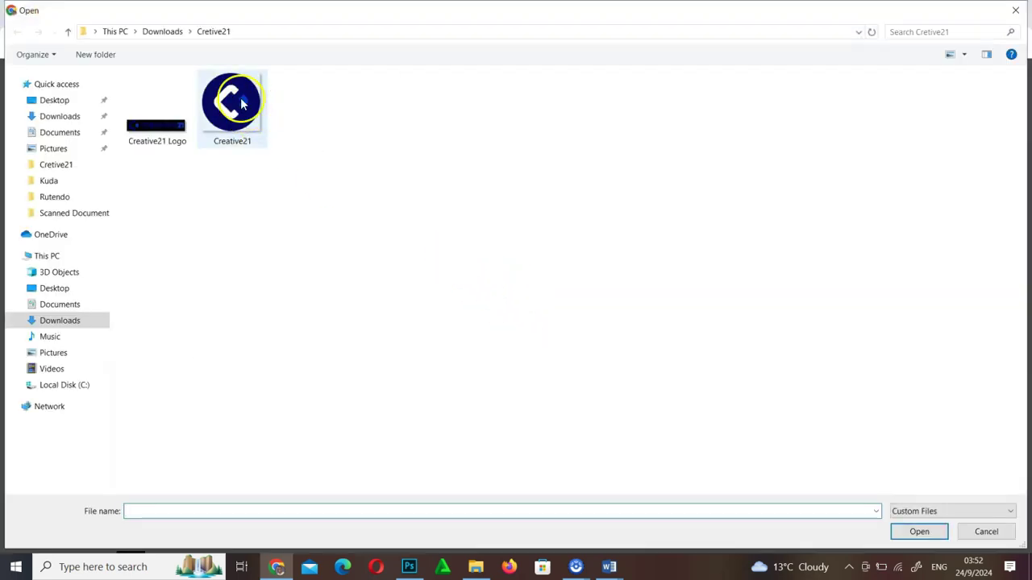
{"action": "double_click", "coordinate": [252, 112]}
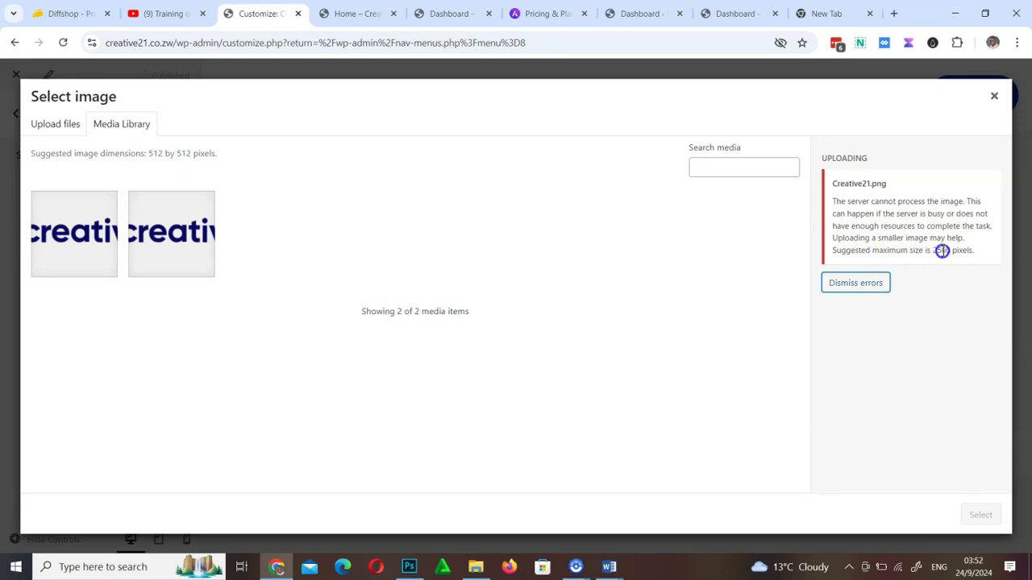
{"action": "left_click", "coordinate": [476, 567]}
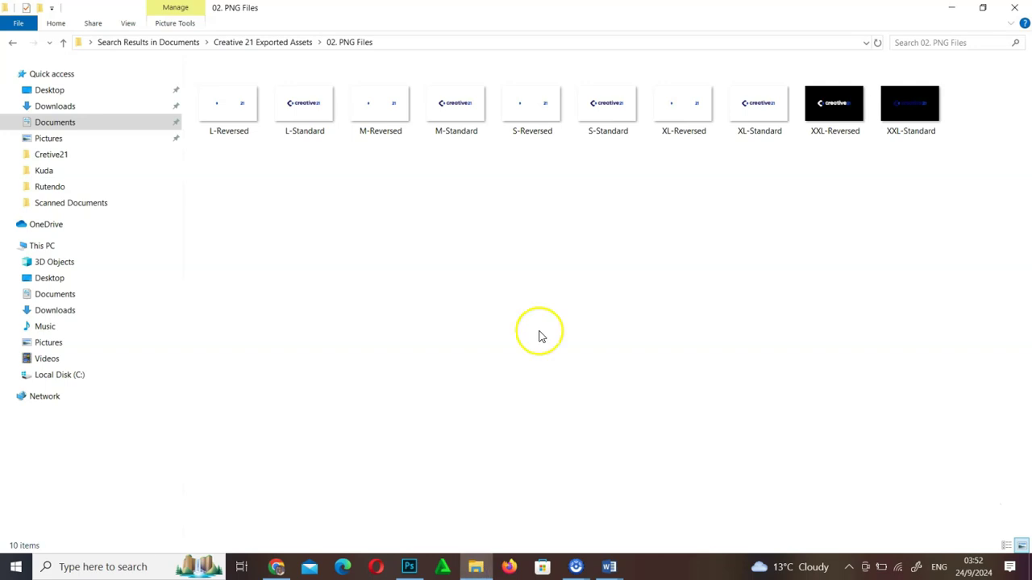
Open Creative21.png from Downloads > Cretive21 full-size in the Photos viewer
{"action": "left_click", "coordinate": [54, 106]}
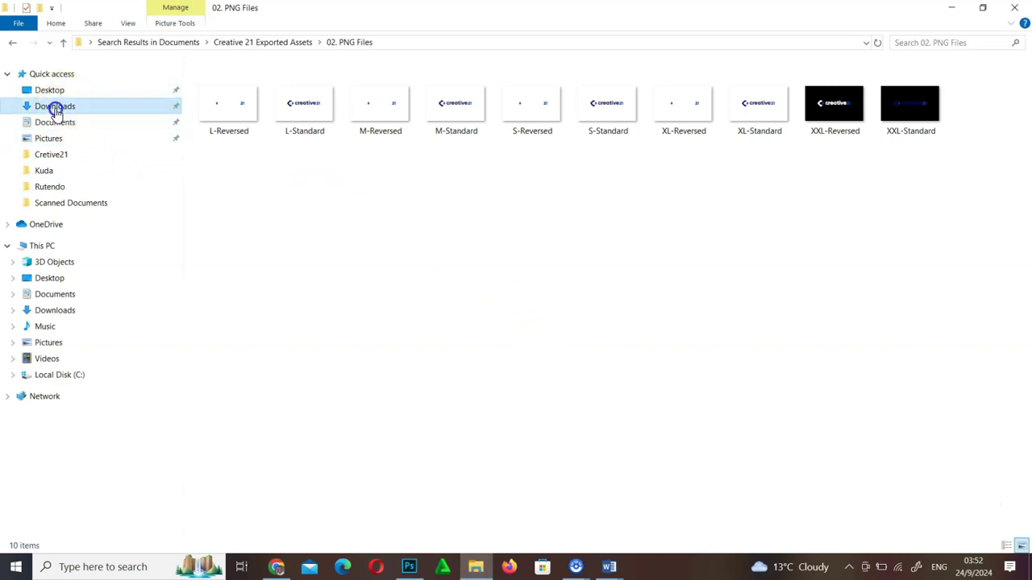
{"action": "double_click", "coordinate": [295, 164]}
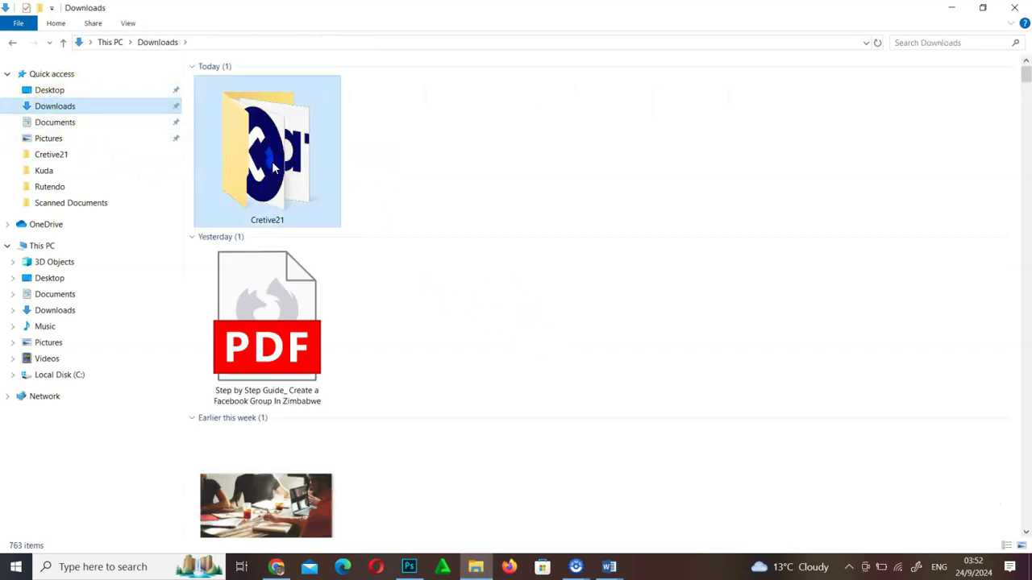
{"action": "left_click", "coordinate": [305, 111]}
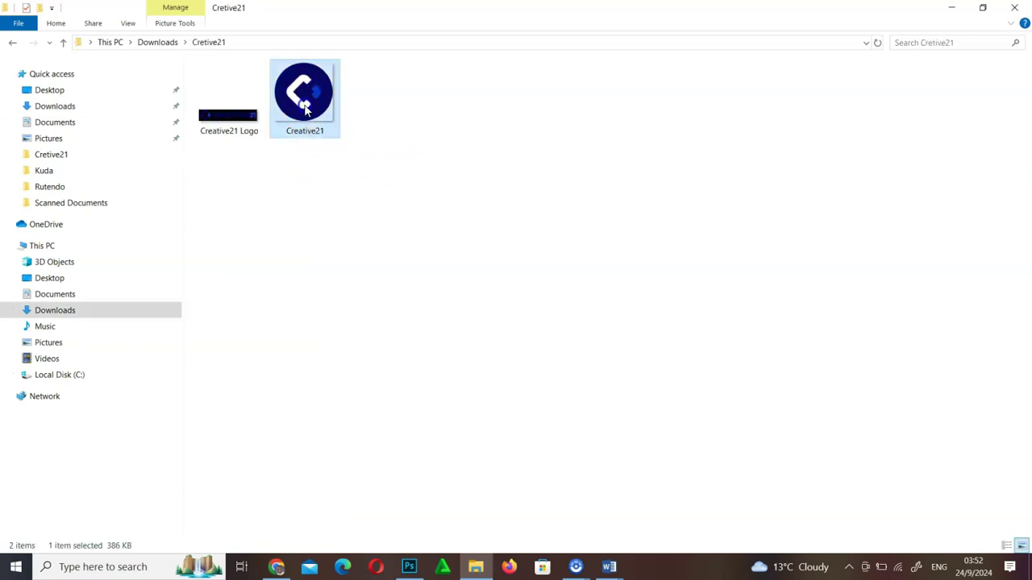
{"action": "double_click", "coordinate": [305, 112]}
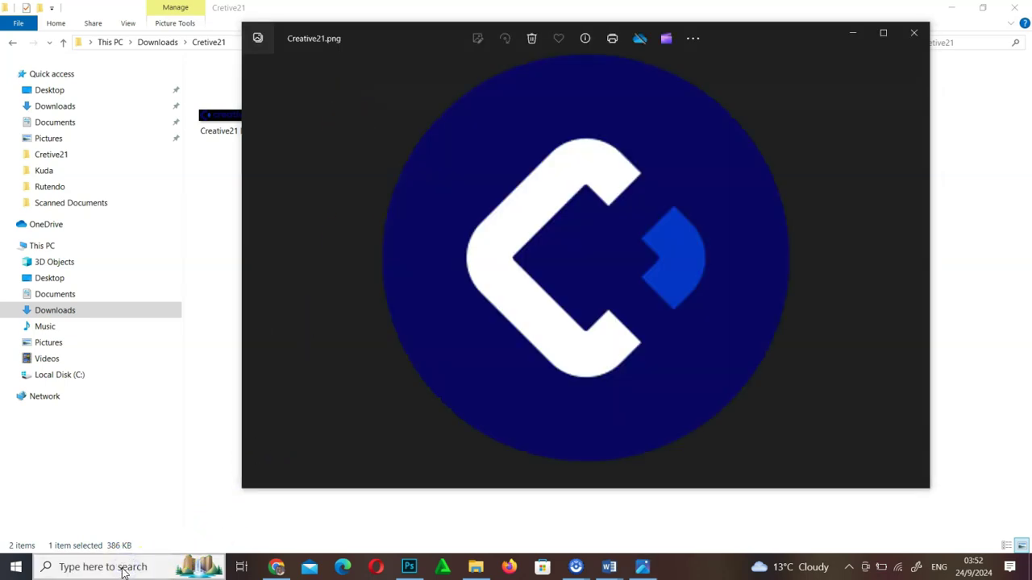
{"action": "left_click", "coordinate": [121, 569]}
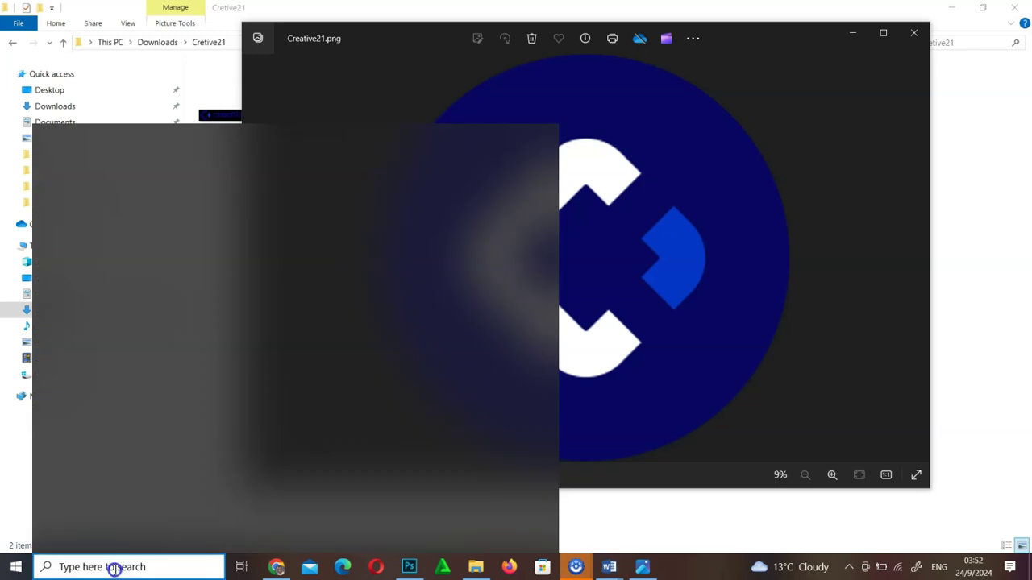
Launch Snipping Tool from Windows search and move its window aside
{"action": "type", "text": "sni"}
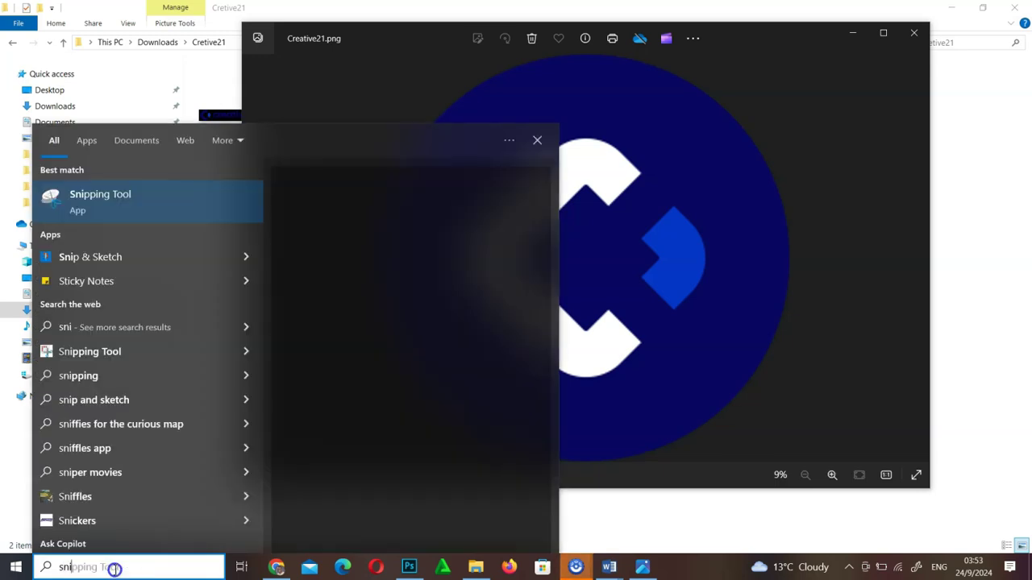
{"action": "left_click", "coordinate": [118, 194]}
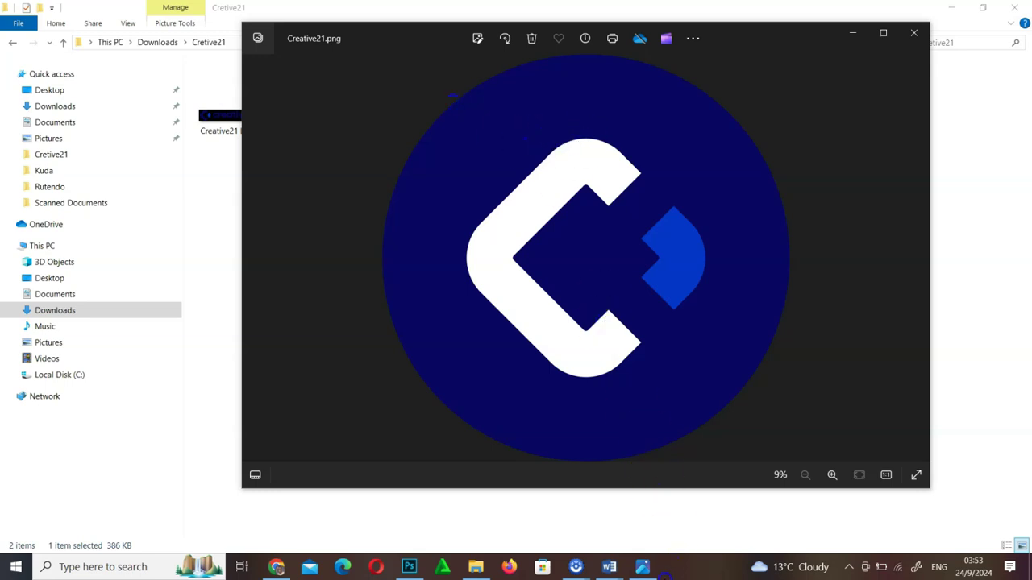
{"action": "left_click", "coordinate": [121, 568]}
{"action": "type", "text": "sn"}
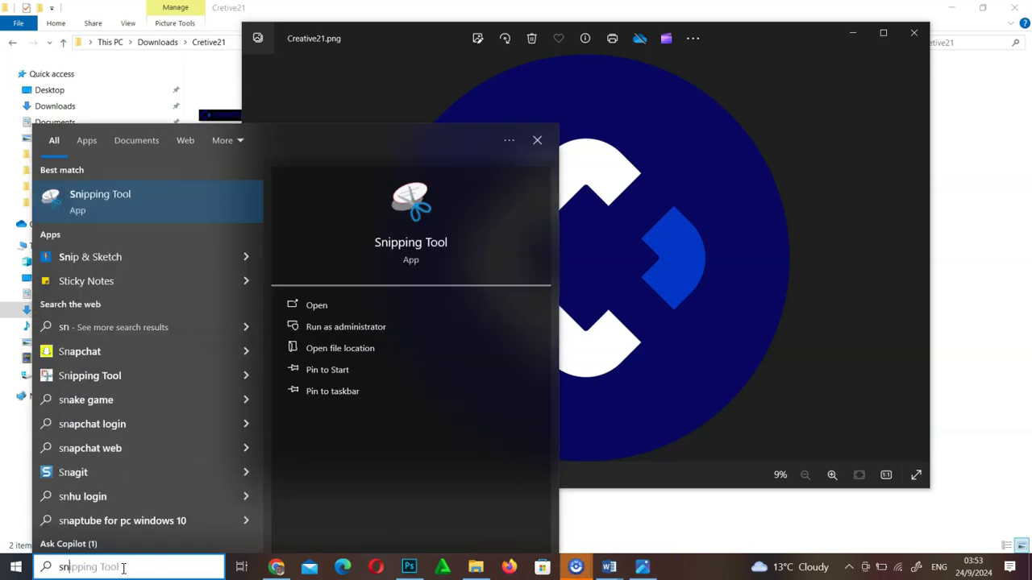
{"action": "left_click", "coordinate": [135, 201]}
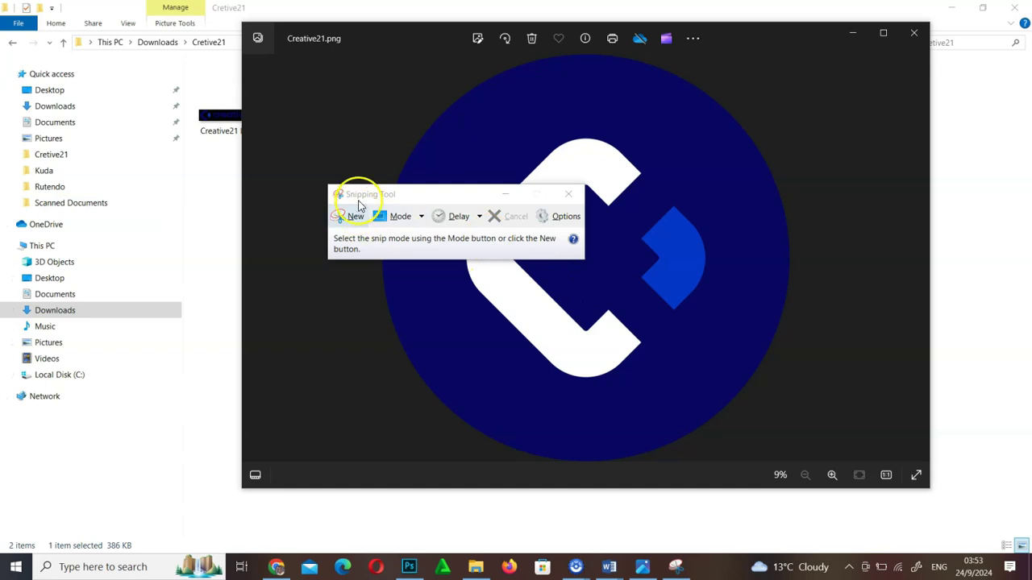
{"action": "left_click_drag", "start_coordinate": [385, 194], "coordinate": [85, 120]}
Capture the circular C logo and save it as PNG 'creative21 fivacon' in Cretive21
{"action": "left_click", "coordinate": [48, 142]}
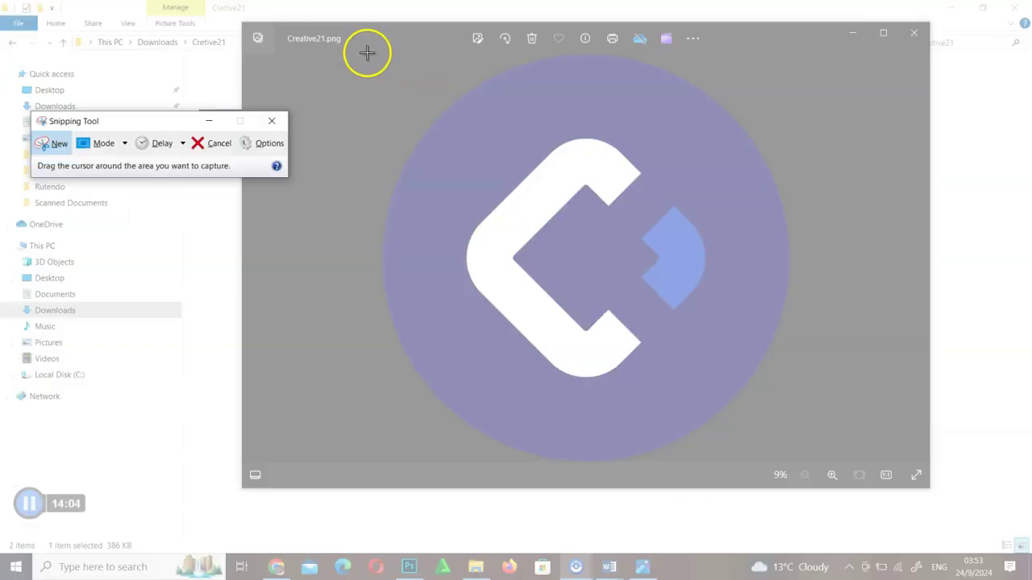
{"action": "left_click_drag", "start_coordinate": [367, 52], "coordinate": [810, 464]}
{"action": "left_click", "coordinate": [472, 49]}
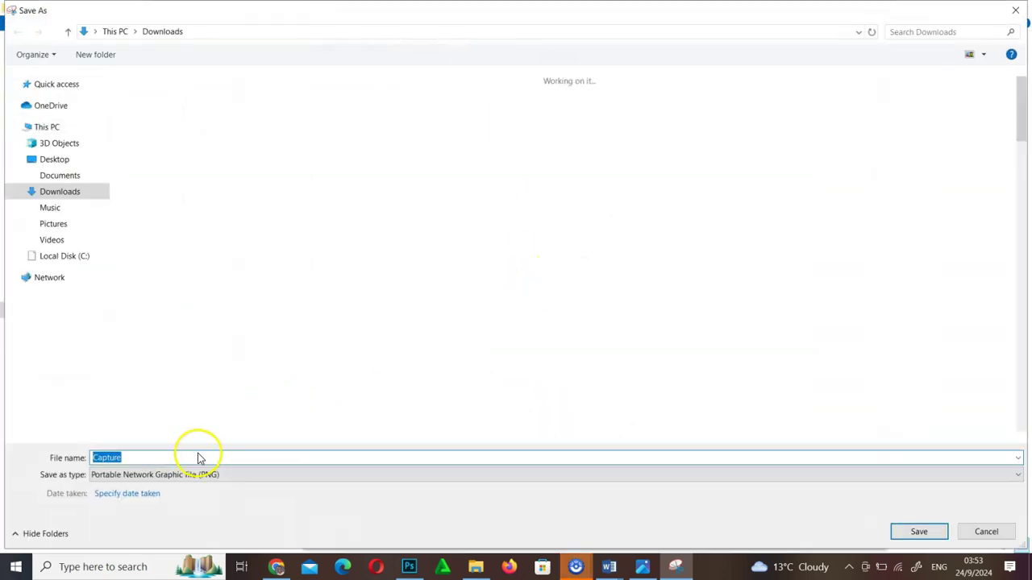
{"action": "type", "text": "creative21 ficvacon"}
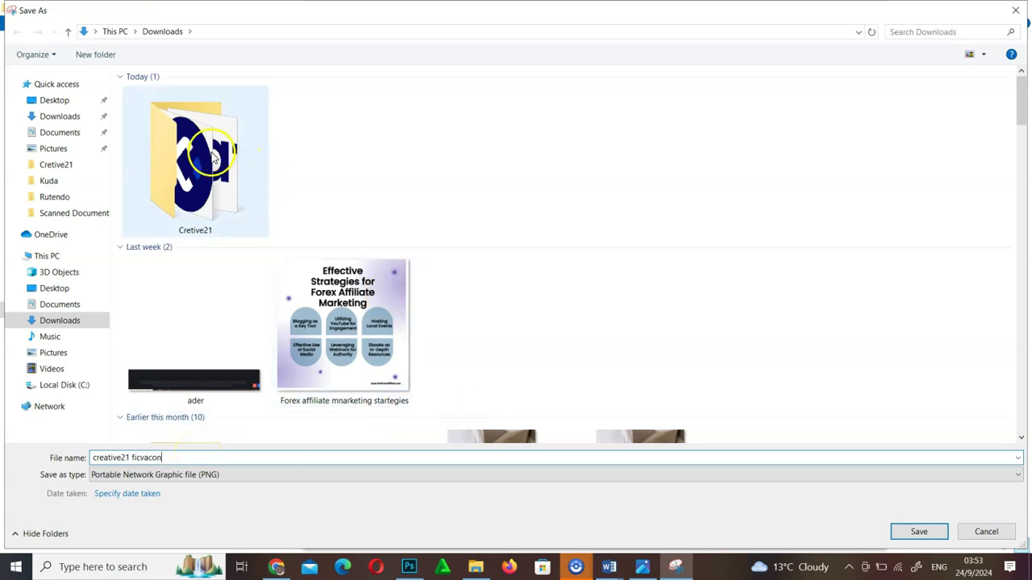
{"action": "left_click", "coordinate": [141, 458]}
{"action": "key", "text": "BackSpace"}
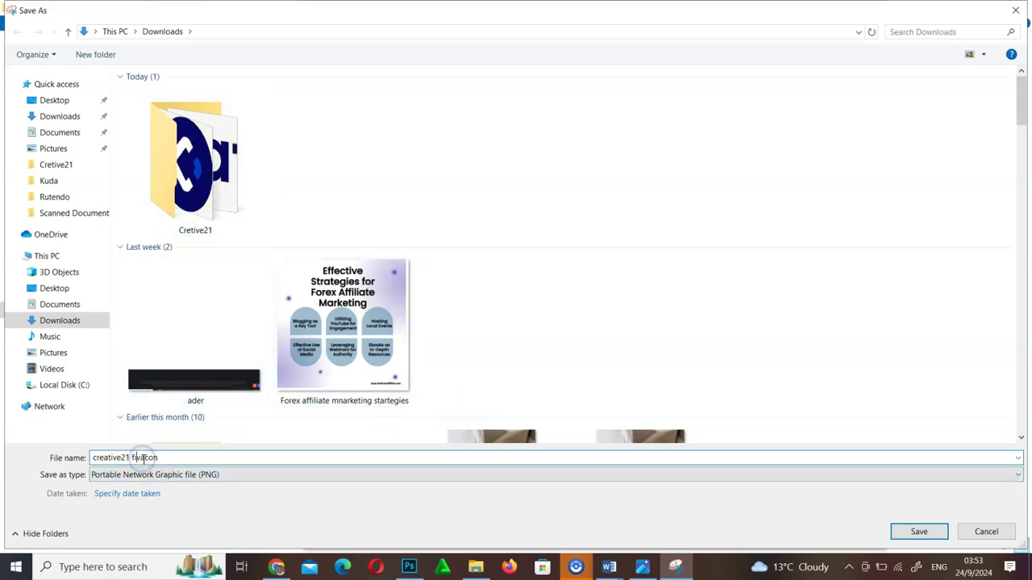
{"action": "double_click", "coordinate": [237, 214]}
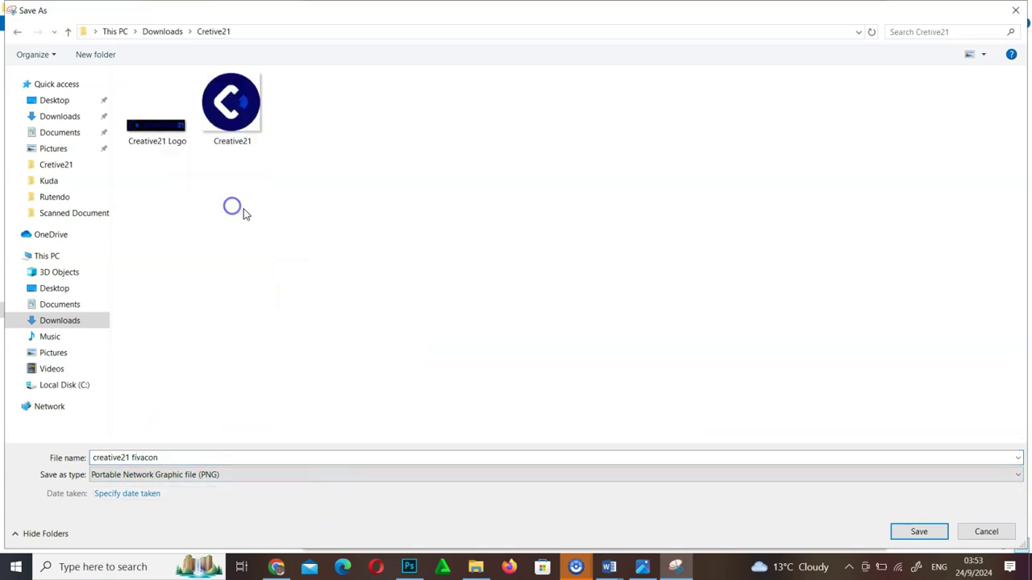
{"action": "left_click", "coordinate": [919, 533]}
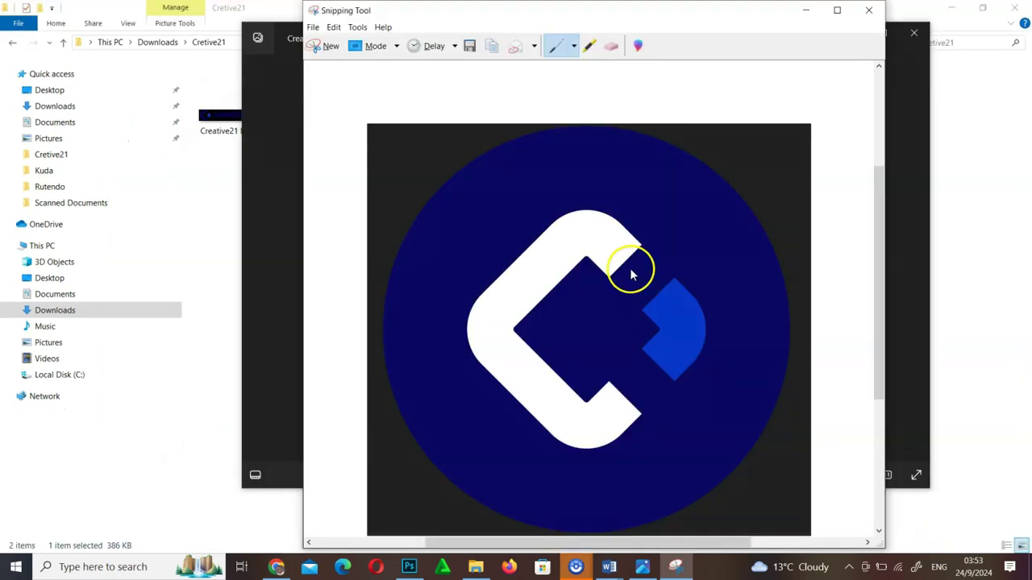
{"action": "left_click", "coordinate": [277, 570]}
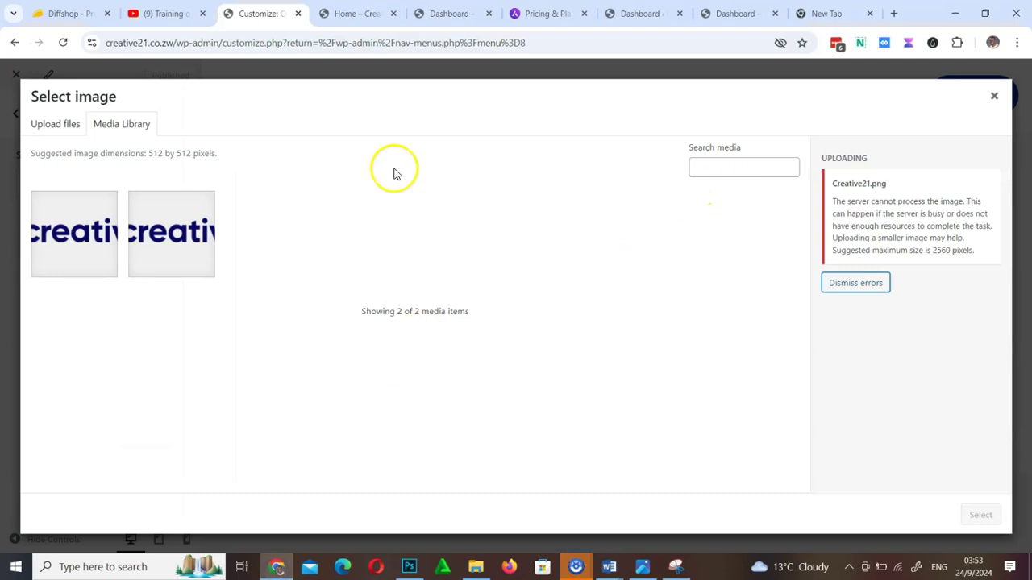
Upload the creative21 fivacon image through the WordPress Select image picker
{"action": "left_click", "coordinate": [55, 125]}
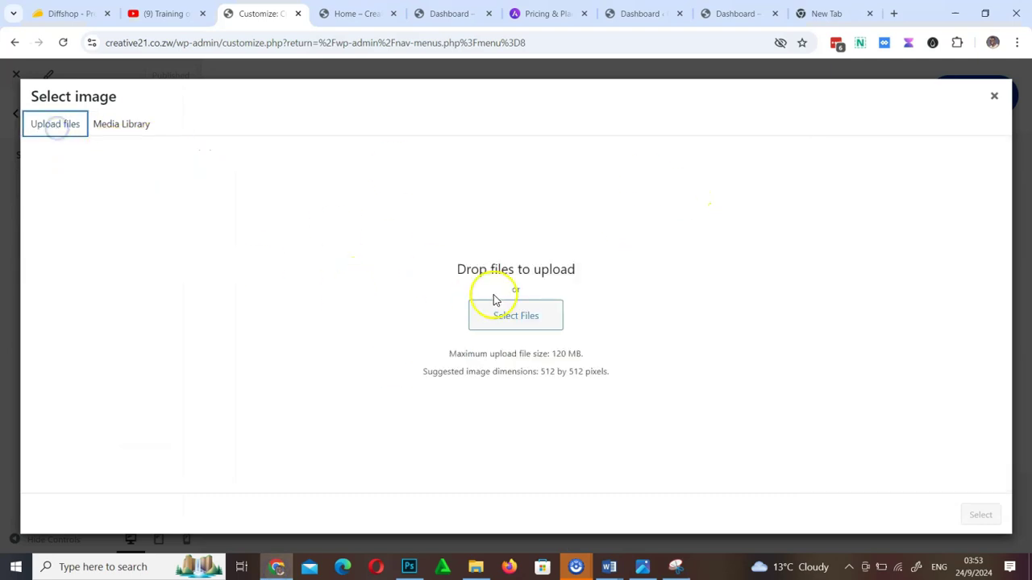
{"action": "left_click", "coordinate": [520, 319]}
{"action": "left_click", "coordinate": [512, 311]}
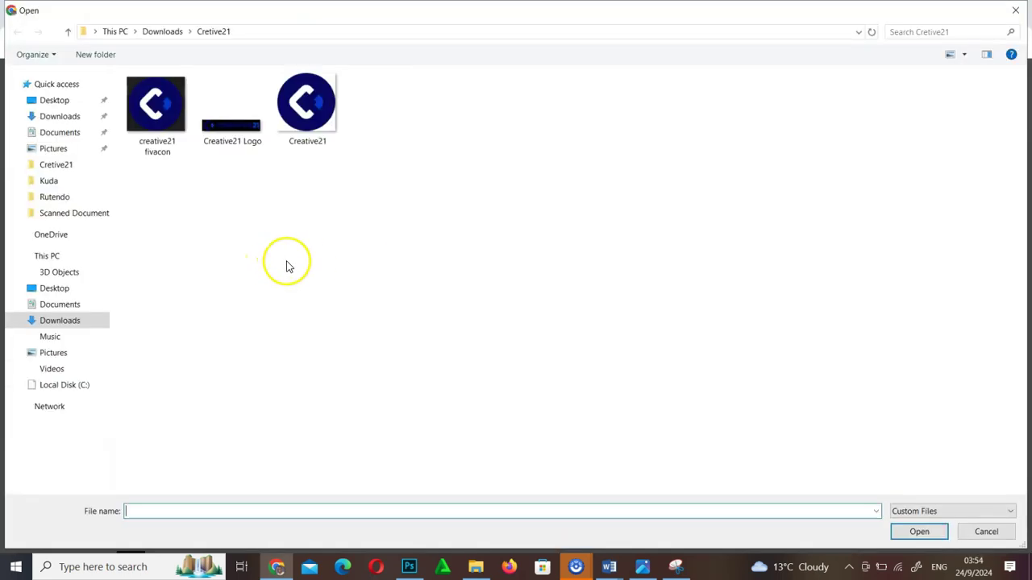
{"action": "left_click", "coordinate": [156, 108]}
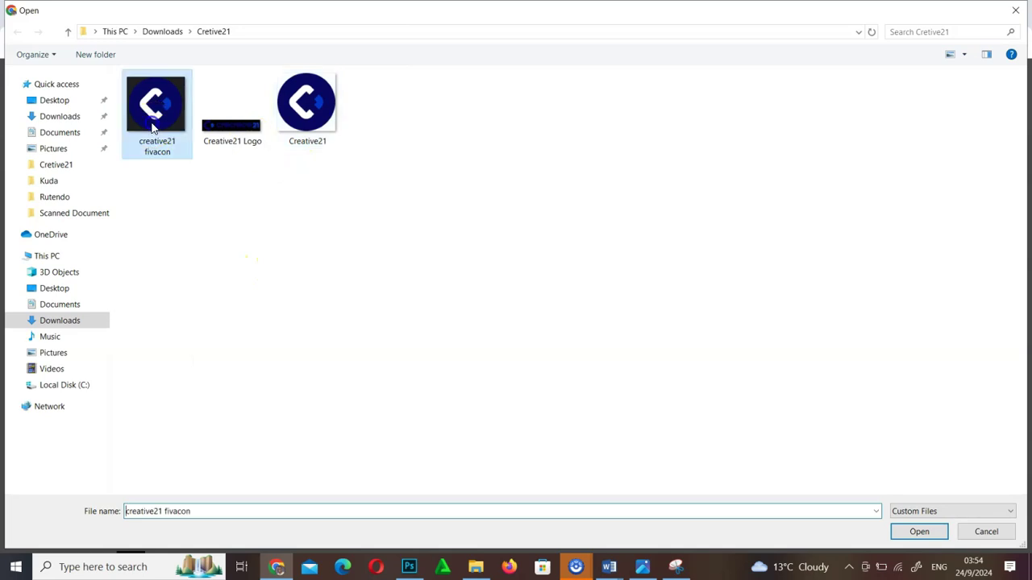
{"action": "left_click", "coordinate": [938, 539]}
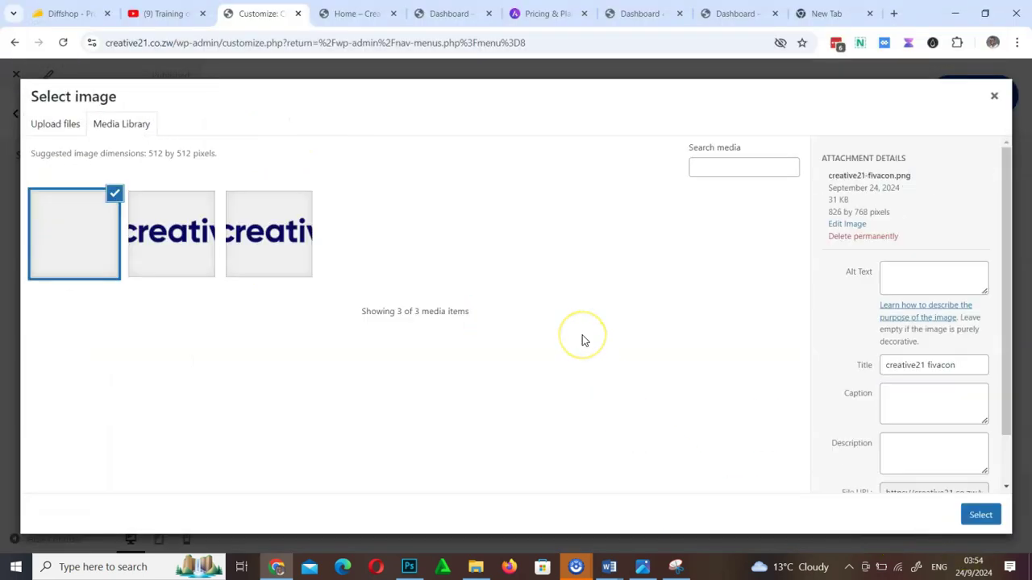
Crop and publish it as the site icon, then reload the Home page to see the favicon
{"action": "left_click", "coordinate": [980, 514]}
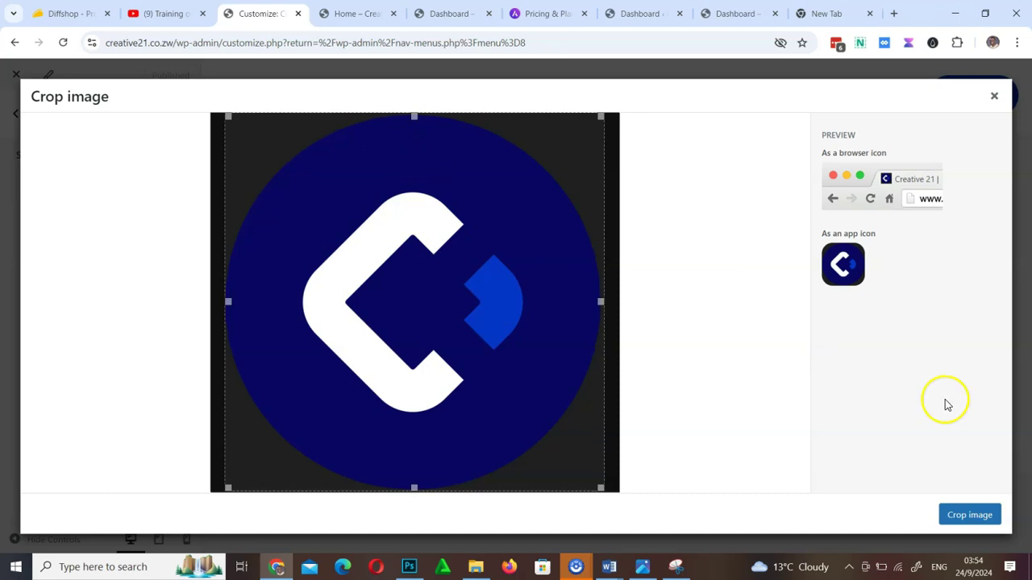
{"action": "left_click", "coordinate": [968, 514]}
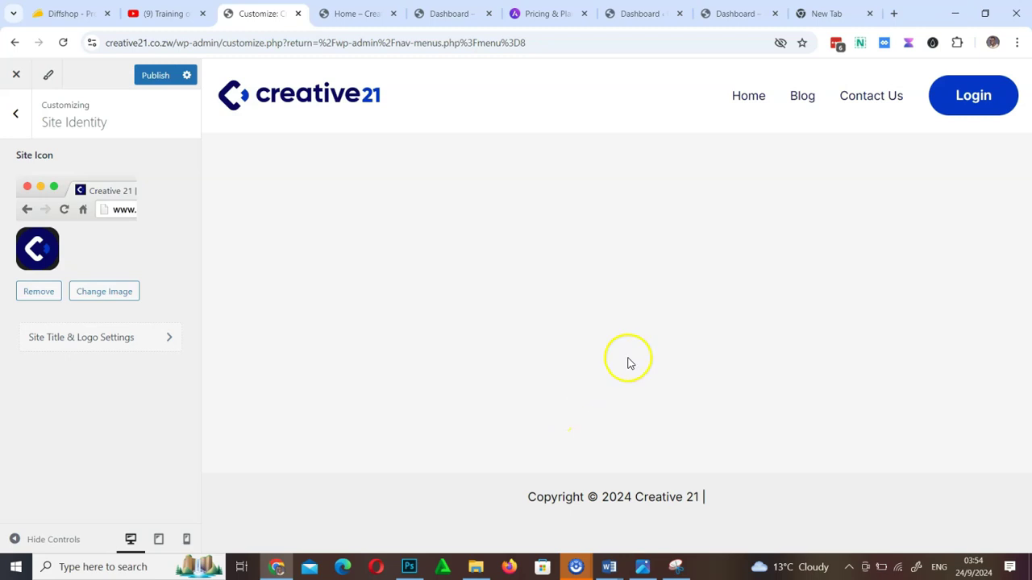
{"action": "left_click", "coordinate": [153, 75]}
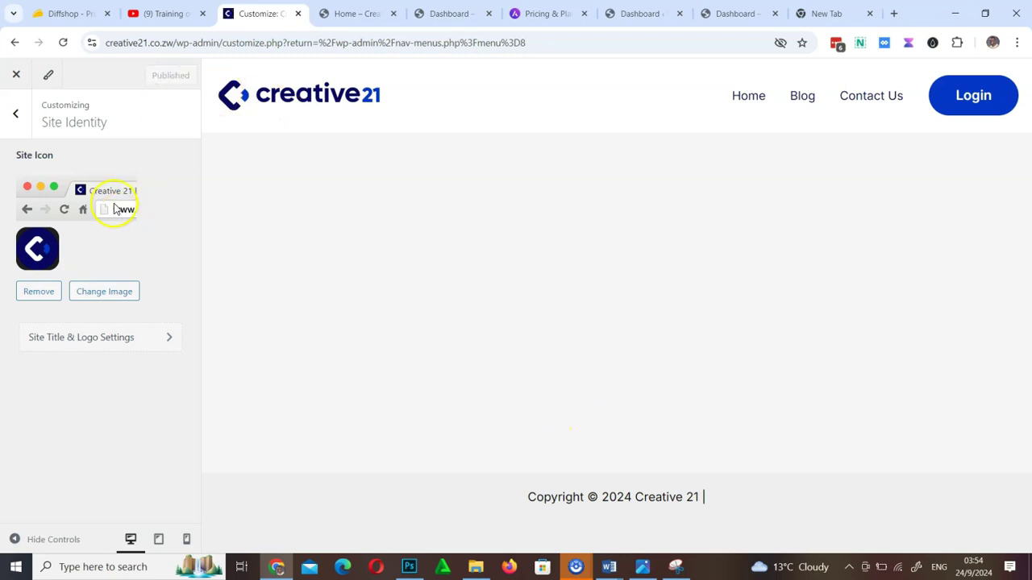
{"action": "left_click", "coordinate": [339, 14]}
{"action": "left_click", "coordinate": [63, 42]}
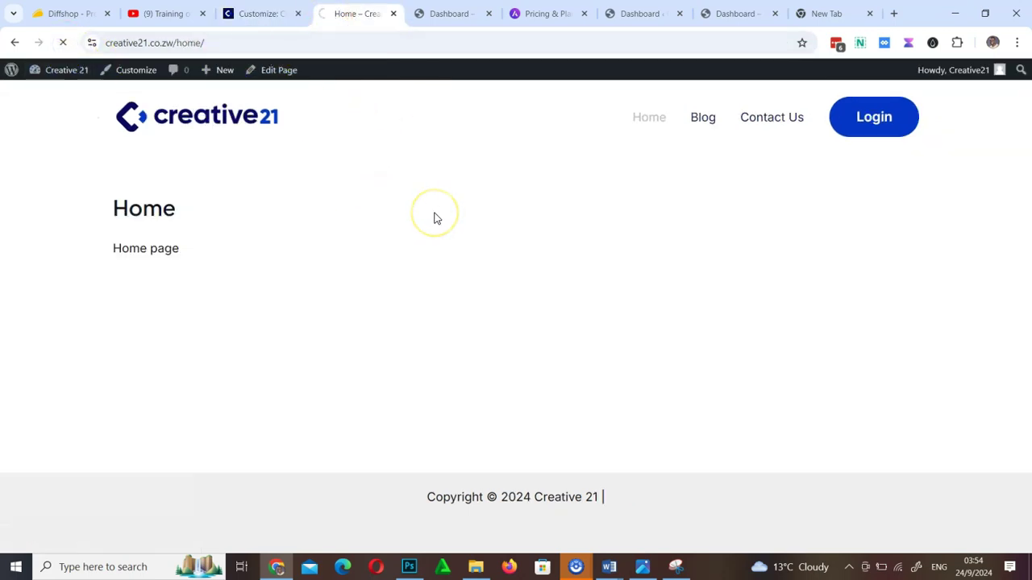
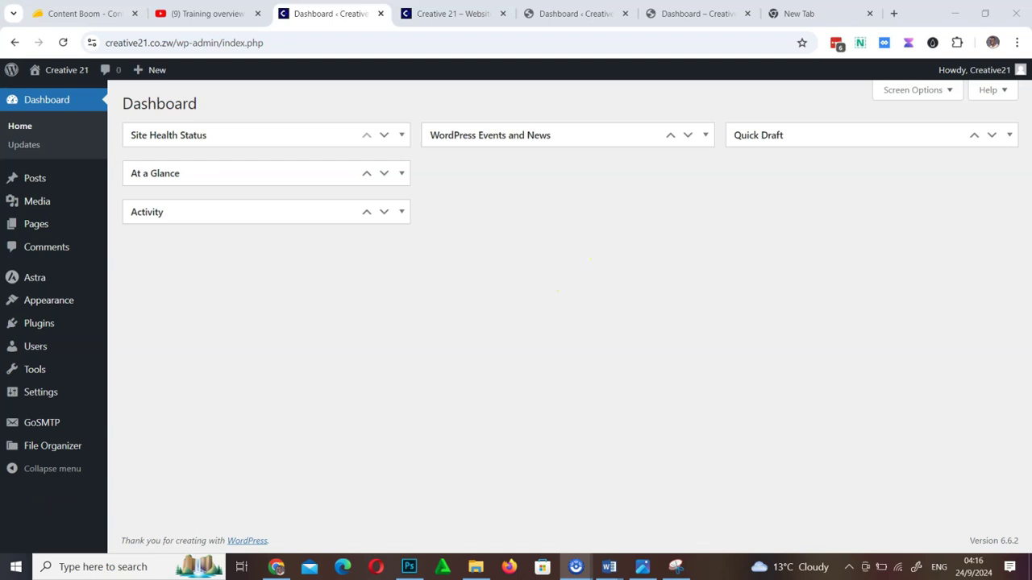
Annotate the screen with a house sketch, the word 'Color' and an arrow at plugins, then clear them
{"action": "mouse_move", "coordinate": [524, 269]}
{"action": "left_mouse_down"}
{"action": "mouse_move", "coordinate": [587, 223]}
{"action": "mouse_move", "coordinate": [629, 255]}
{"action": "left_mouse_up"}
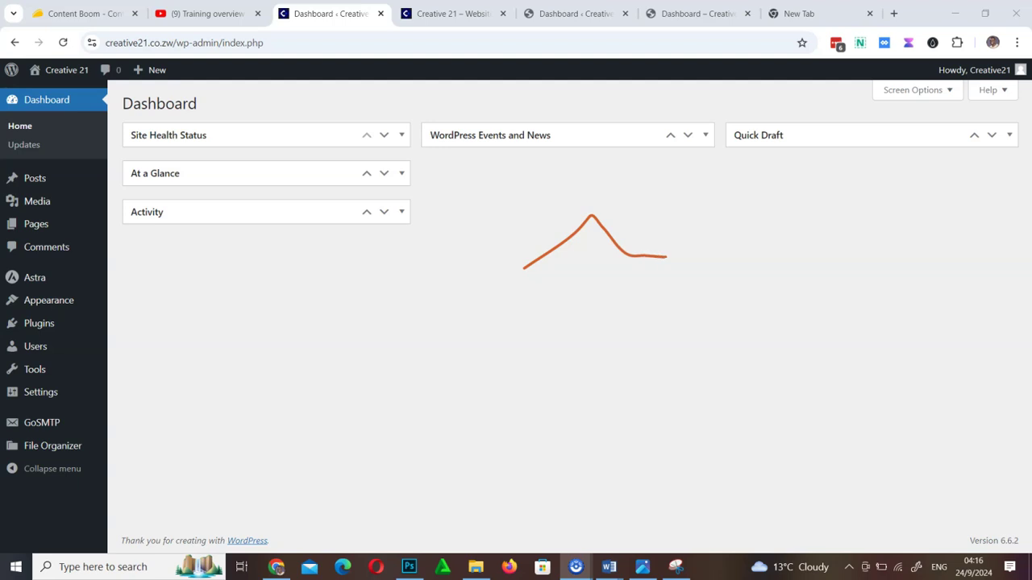
{"action": "mouse_move", "coordinate": [544, 288]}
{"action": "left_mouse_down"}
{"action": "mouse_move", "coordinate": [547, 332]}
{"action": "mouse_move", "coordinate": [660, 311]}
{"action": "mouse_move", "coordinate": [658, 252]}
{"action": "left_mouse_up"}
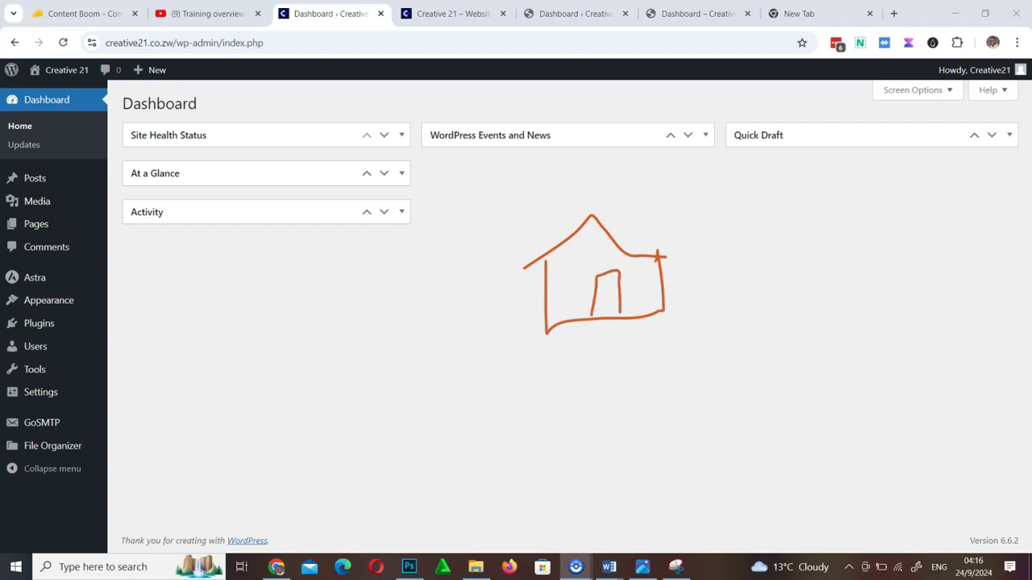
{"action": "left_click_drag", "start_coordinate": [526, 272], "coordinate": [620, 261]}
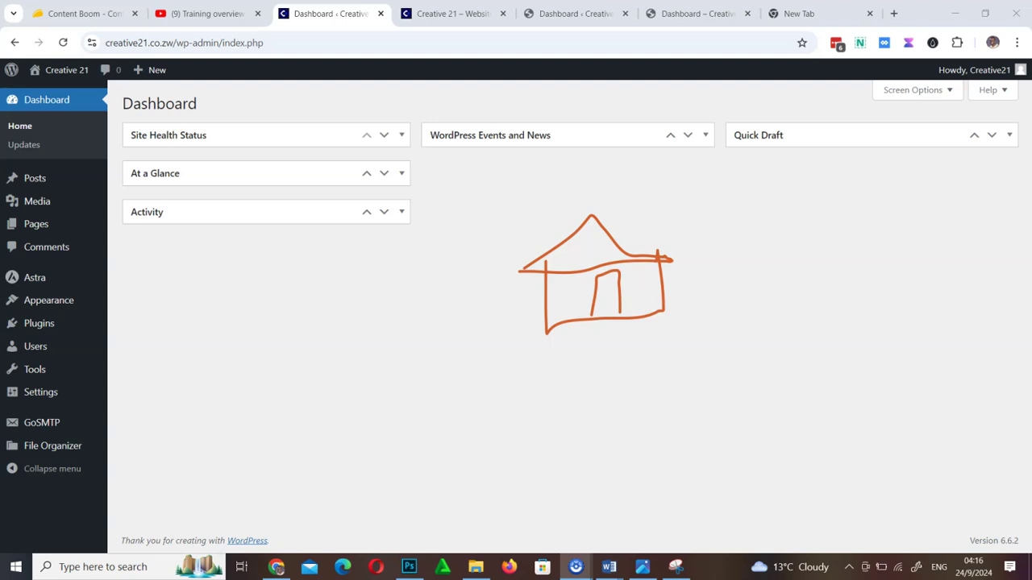
{"action": "mouse_move", "coordinate": [720, 234]}
{"action": "left_mouse_down"}
{"action": "mouse_move", "coordinate": [711, 272]}
{"action": "mouse_move", "coordinate": [736, 250]}
{"action": "left_mouse_up"}
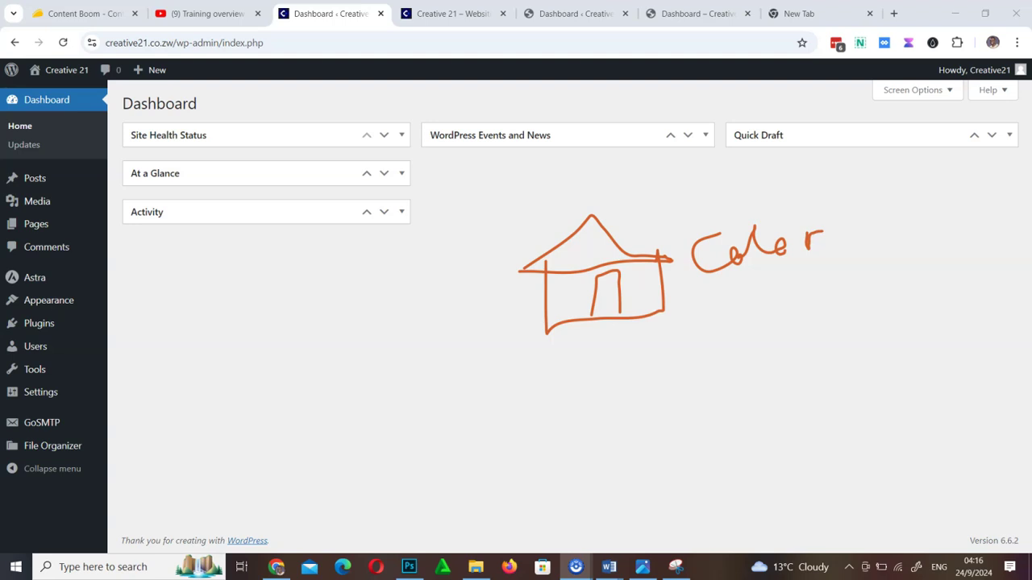
{"action": "left_click_drag", "start_coordinate": [699, 283], "coordinate": [806, 258]}
{"action": "left_click_drag", "start_coordinate": [290, 402], "coordinate": [64, 327]}
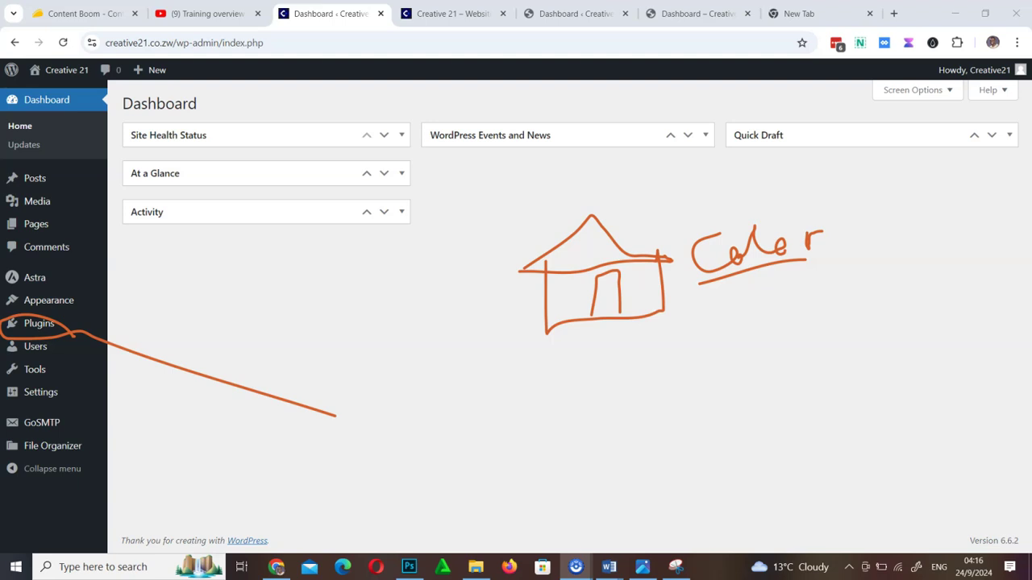
{"action": "key", "text": "Escape"}
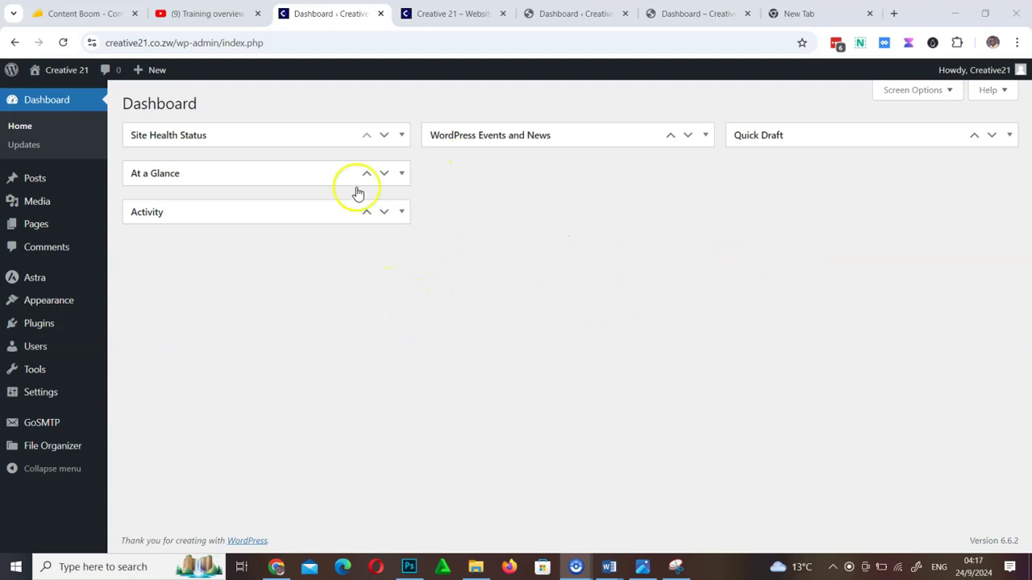
Delete the Hello Dolly plugin from Installed Plugins, confirming with OK
{"action": "mouse_move", "coordinate": [57, 332]}
{"action": "left_click", "coordinate": [146, 326]}
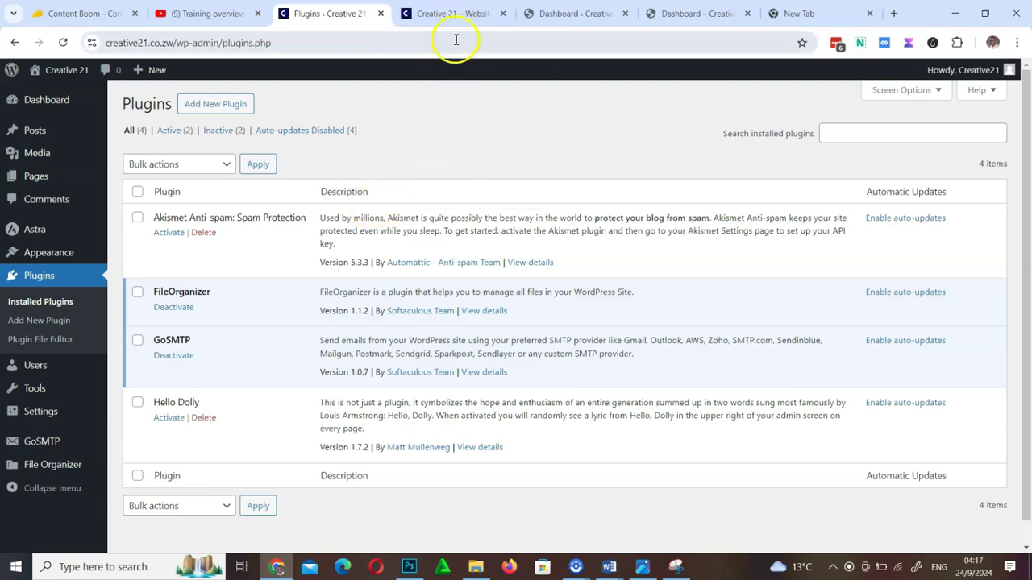
{"action": "mouse_move", "coordinate": [457, 22]}
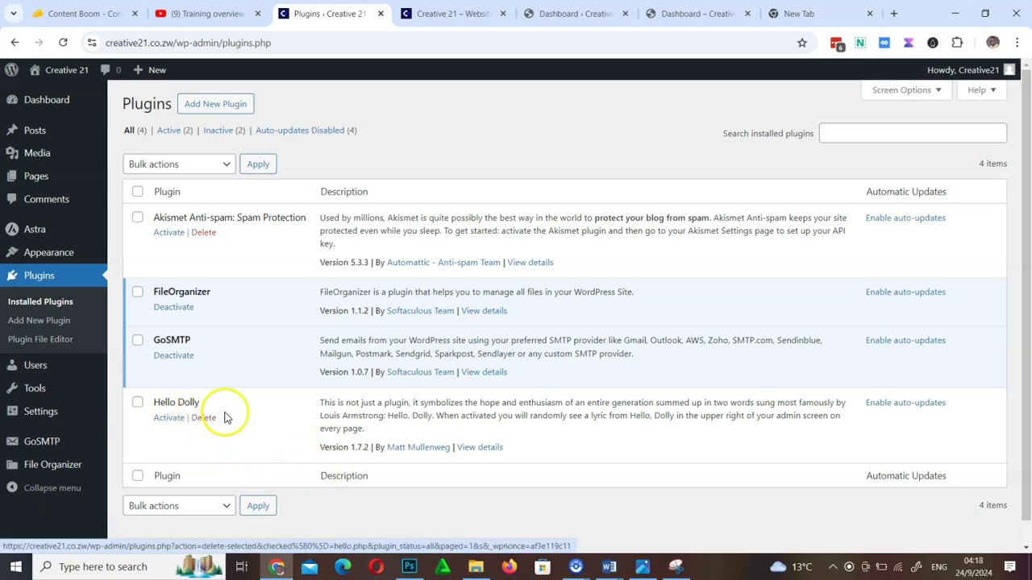
{"action": "left_click", "coordinate": [204, 419]}
{"action": "left_click", "coordinate": [575, 129]}
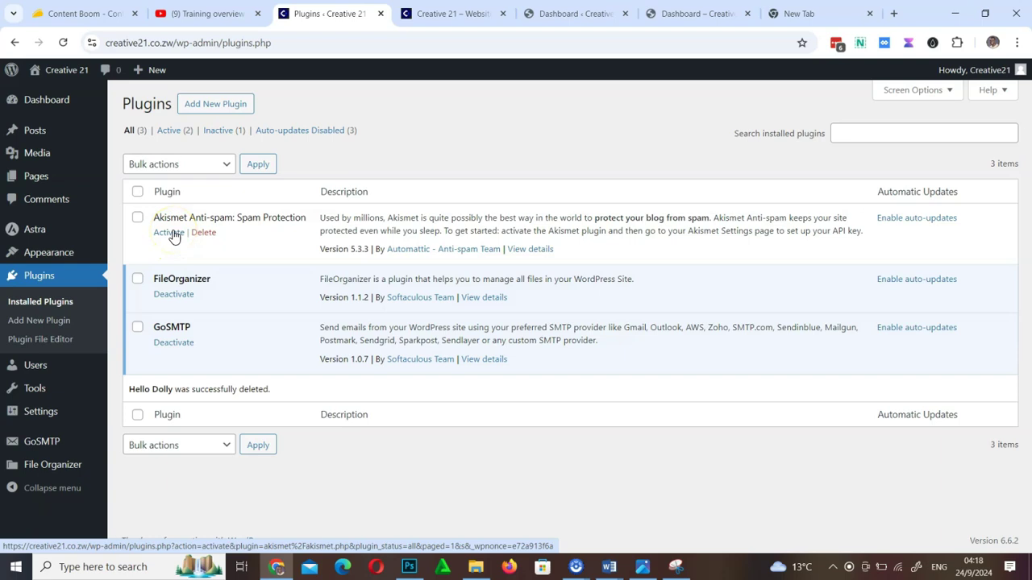
Delete the Akismet Anti-spam plugin, confirm with OK, and check the live homepage
{"action": "left_click", "coordinate": [178, 234]}
{"action": "left_click", "coordinate": [207, 215]}
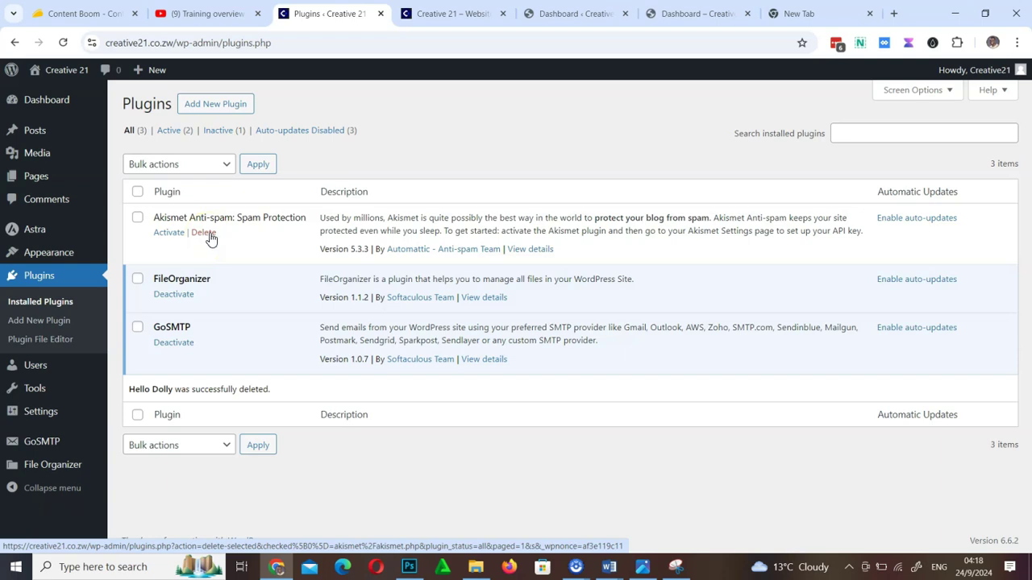
{"action": "left_click", "coordinate": [208, 233]}
{"action": "left_click", "coordinate": [573, 137]}
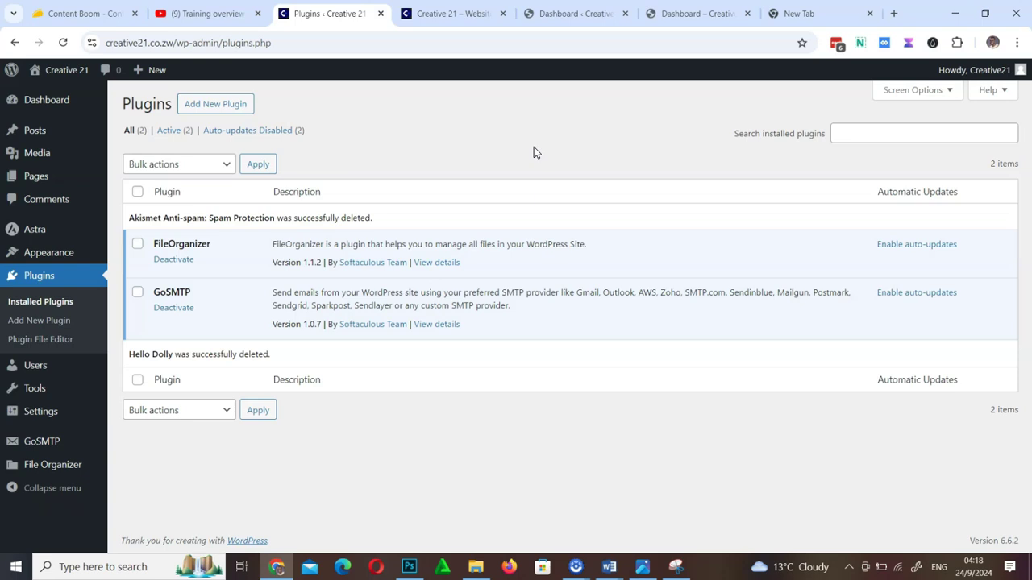
{"action": "left_click", "coordinate": [480, 16]}
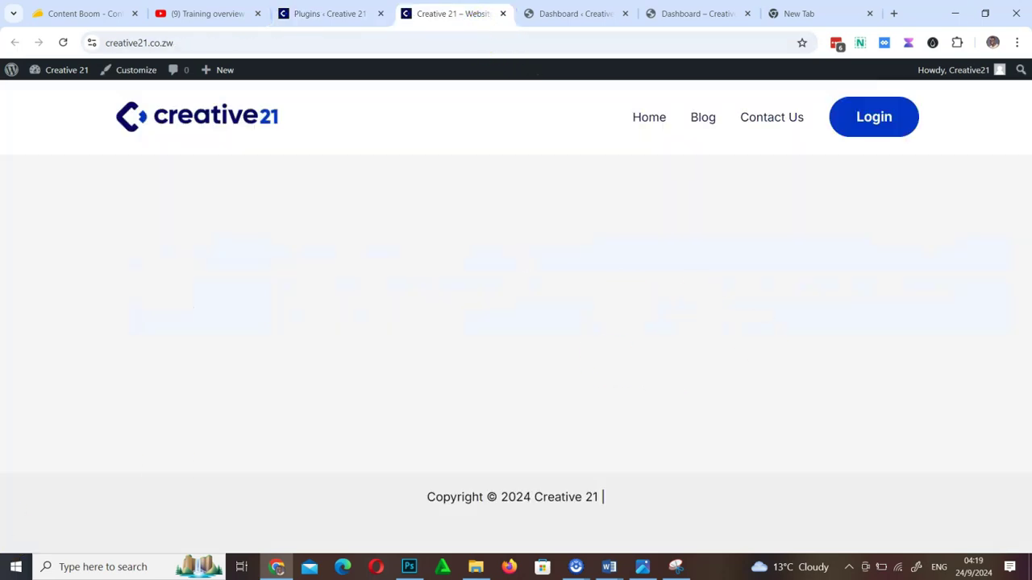
Return to the plugins admin and browse the featured list on the Add Plugins page
{"action": "left_click", "coordinate": [332, 12]}
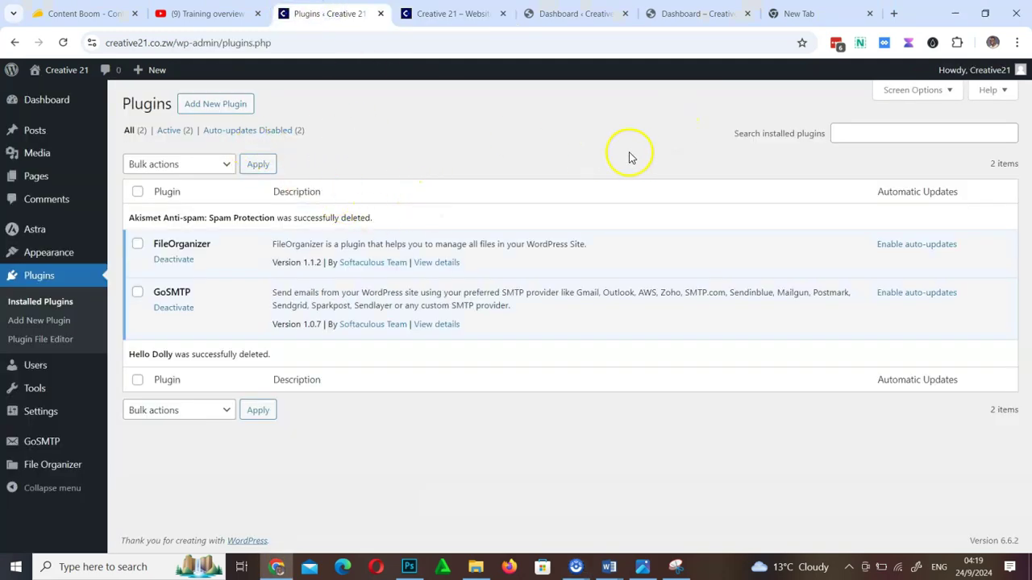
{"action": "left_click", "coordinate": [239, 116]}
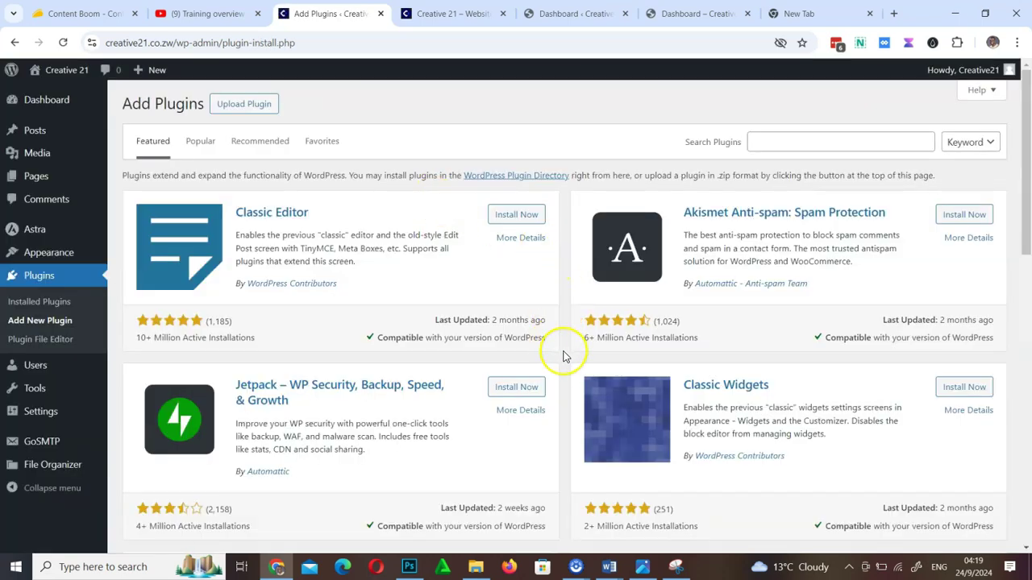
{"action": "scroll", "coordinate": [565, 356], "scroll_direction": "down", "scroll_amount": 10}
{"action": "scroll", "coordinate": [564, 356], "scroll_direction": "up", "scroll_amount": 10}
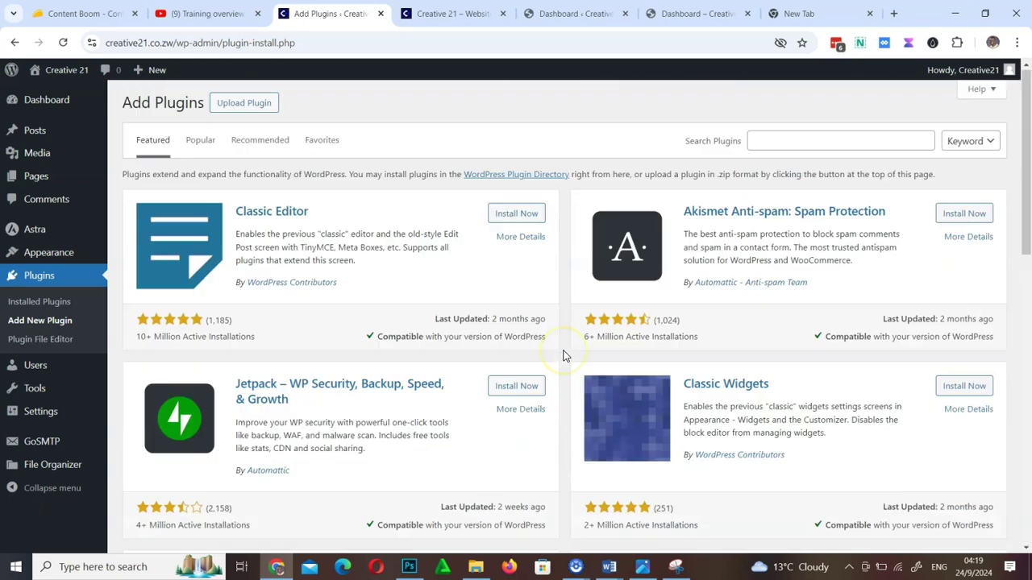
{"action": "scroll", "coordinate": [565, 357], "scroll_direction": "down", "scroll_amount": 10}
{"action": "scroll", "coordinate": [564, 356], "scroll_direction": "up", "scroll_amount": 10}
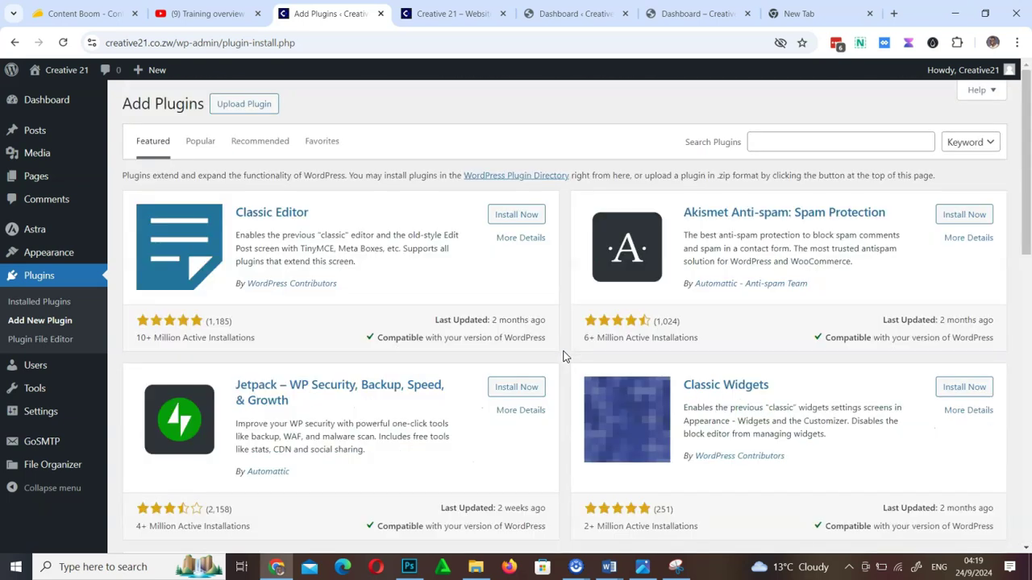
{"action": "scroll", "coordinate": [564, 356], "scroll_direction": "down", "scroll_amount": 10}
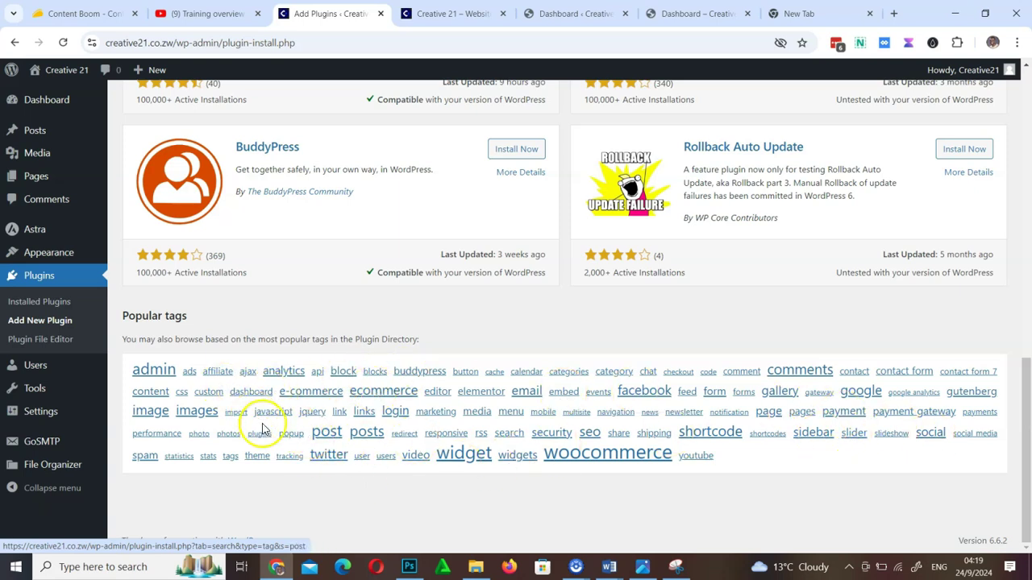
{"action": "scroll", "coordinate": [714, 468], "scroll_direction": "up", "scroll_amount": 20}
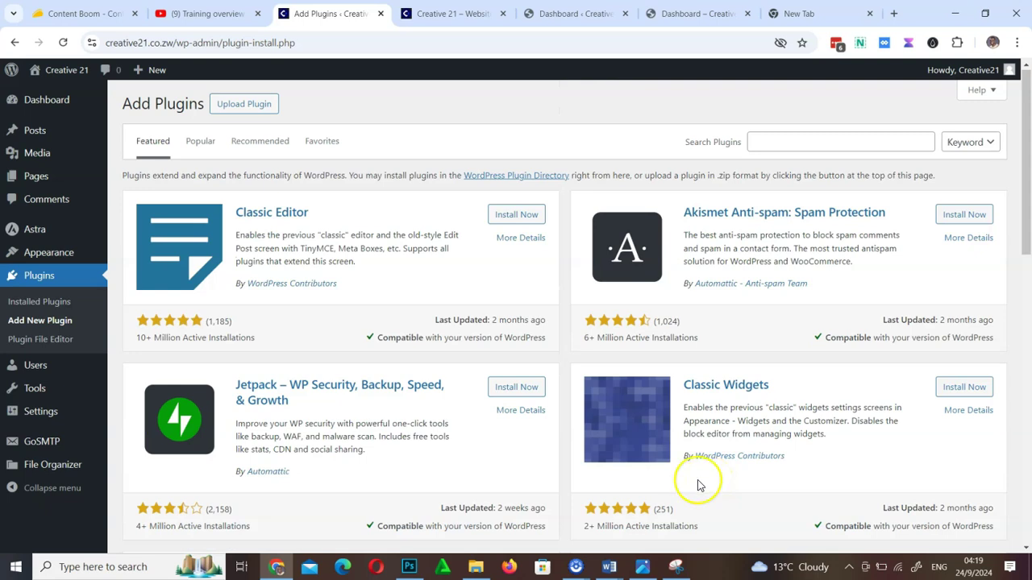
{"action": "left_click", "coordinate": [839, 141]}
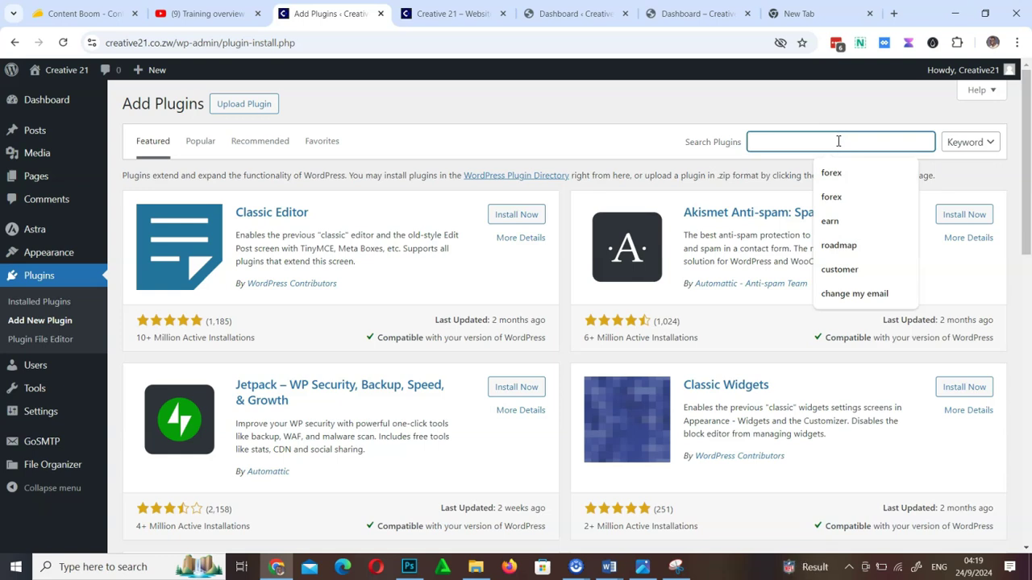
Search plugins for 'google', then install and activate Site Kit by Google
{"action": "type", "text": "goo"}
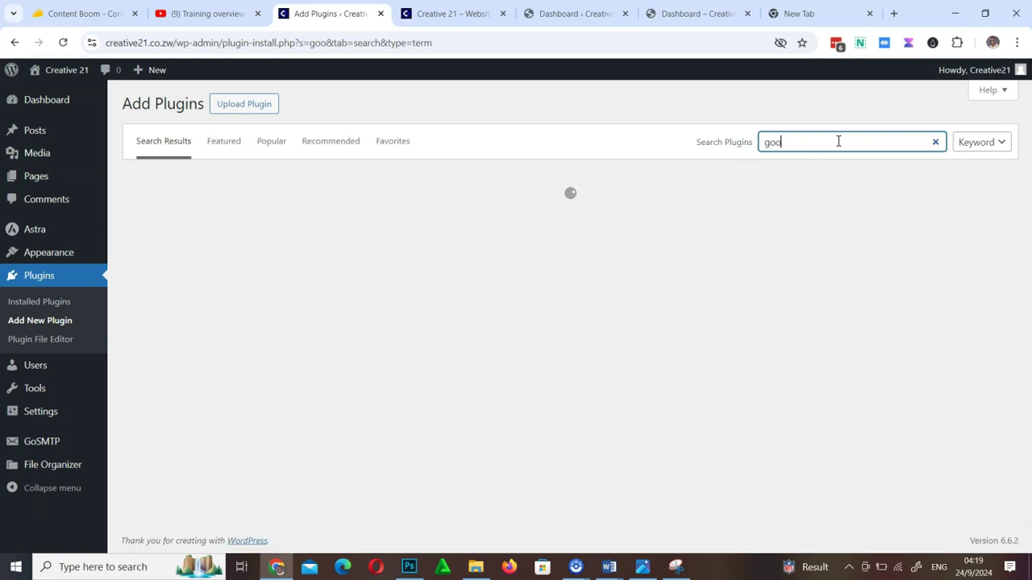
{"action": "type", "text": "g"}
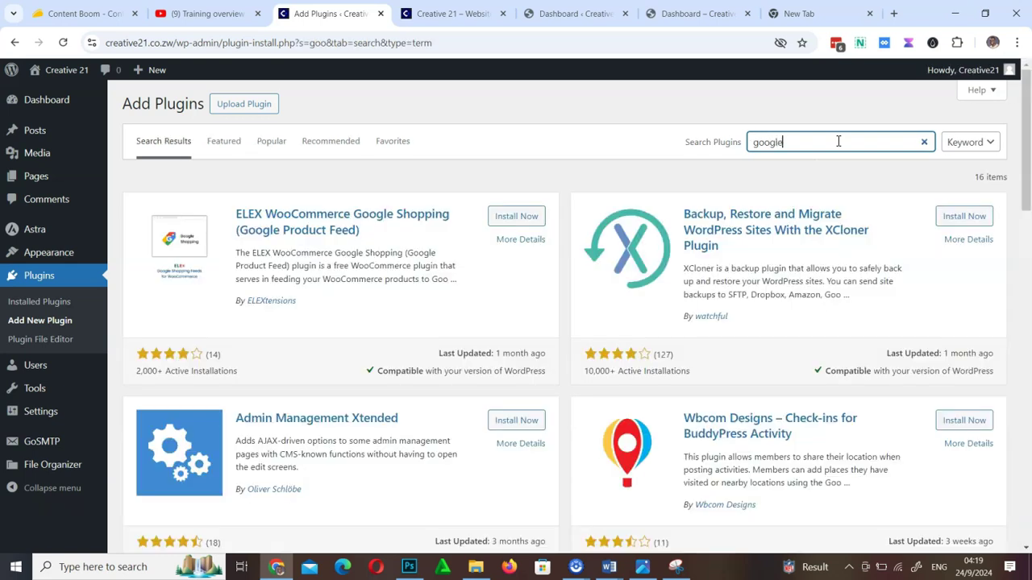
{"action": "type", "text": "le"}
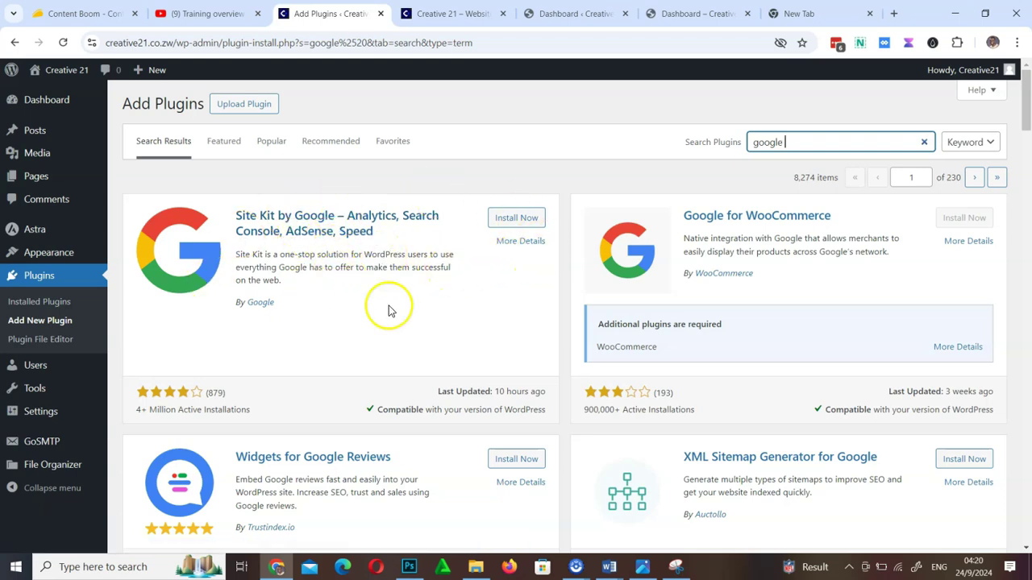
{"action": "left_click", "coordinate": [525, 218]}
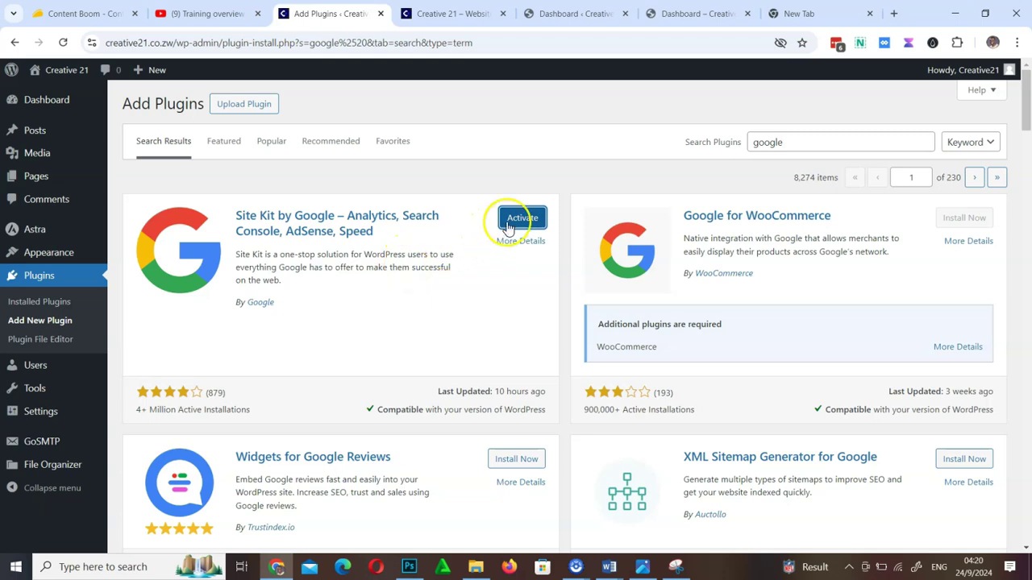
{"action": "left_click", "coordinate": [532, 221]}
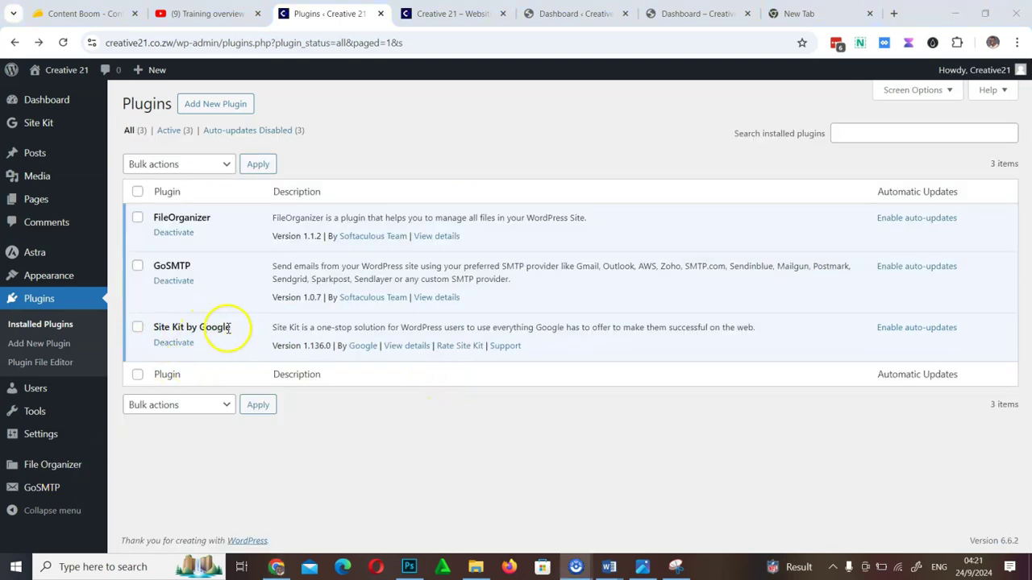
Review the Site Kit setup page, then return to the Installed Plugins list
{"action": "left_click", "coordinate": [37, 131]}
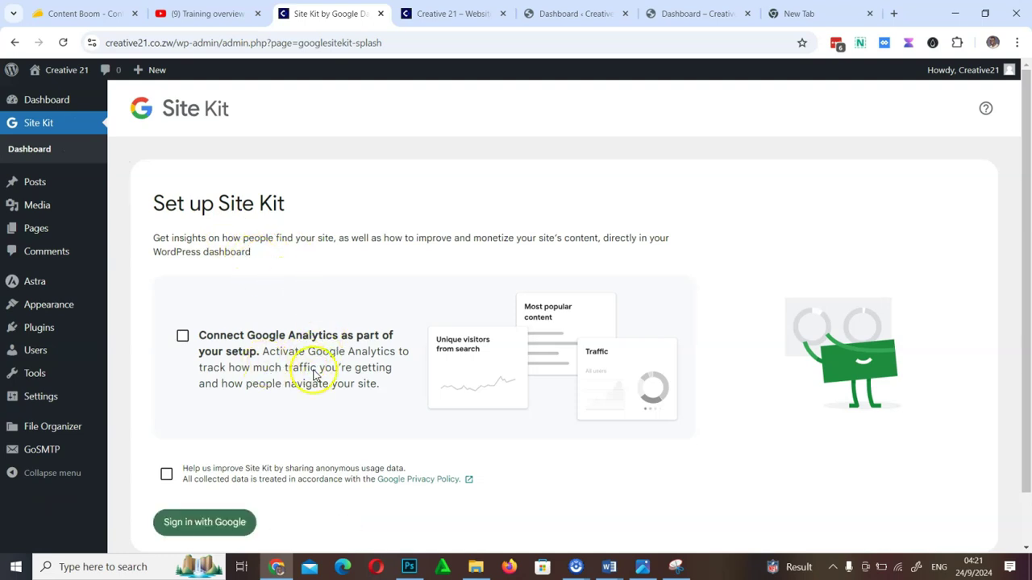
{"action": "scroll", "coordinate": [386, 373], "scroll_direction": "down", "scroll_amount": 1}
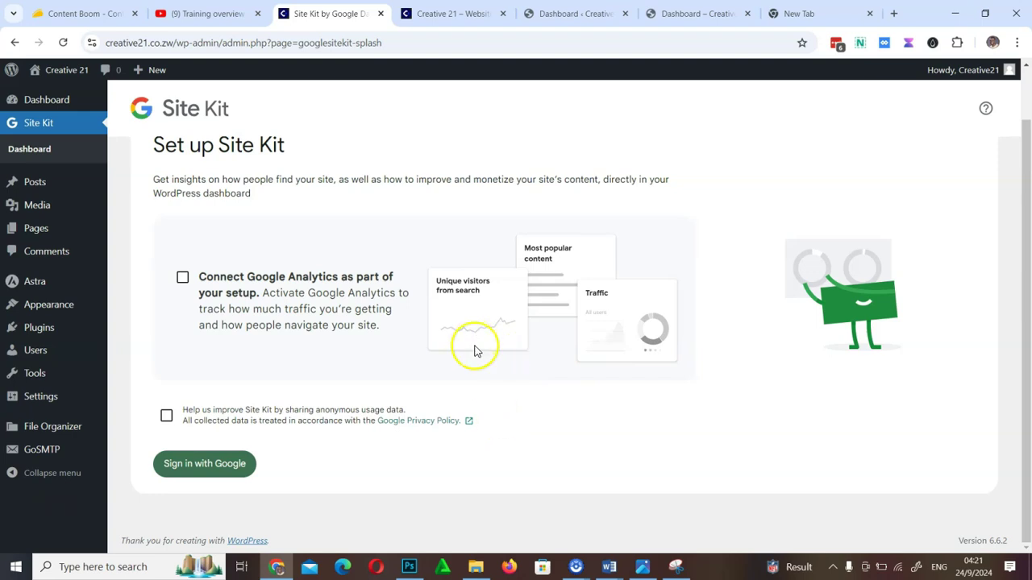
{"action": "mouse_move", "coordinate": [36, 337]}
{"action": "left_click", "coordinate": [141, 330]}
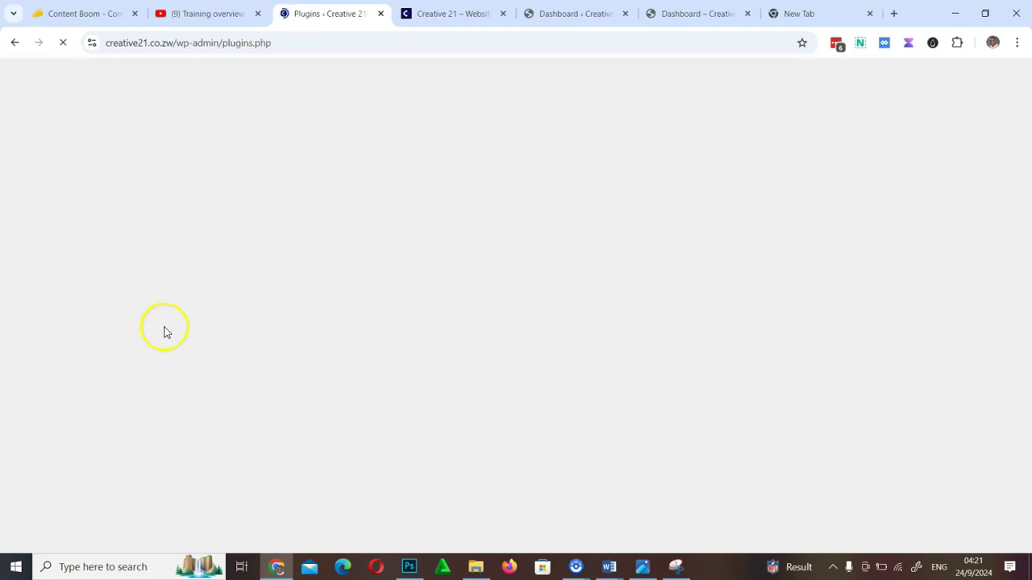
Search the plugin directory for 'Pretty', then install and activate PrettyLinks
{"action": "left_click", "coordinate": [878, 133]}
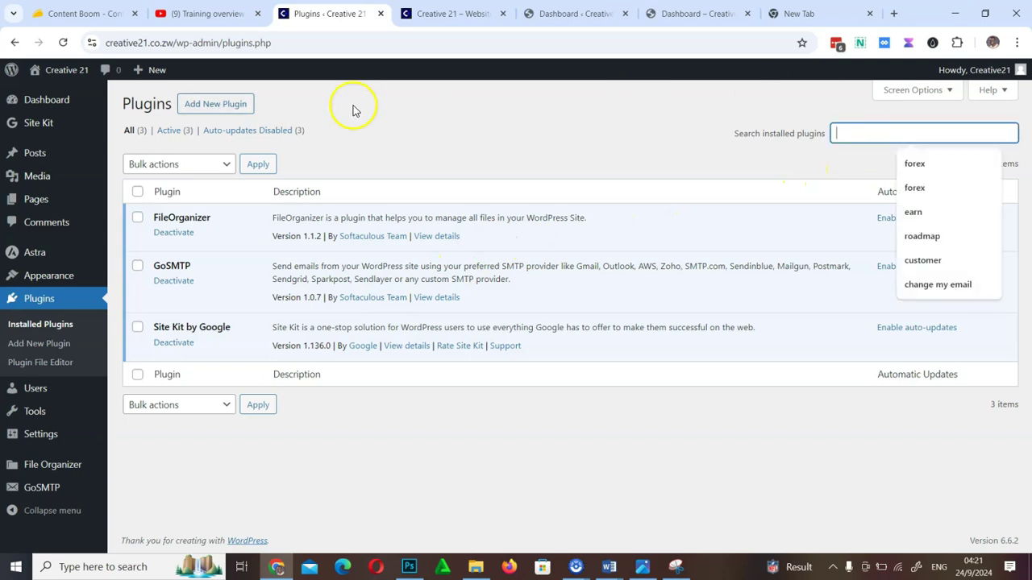
{"action": "left_click", "coordinate": [193, 114]}
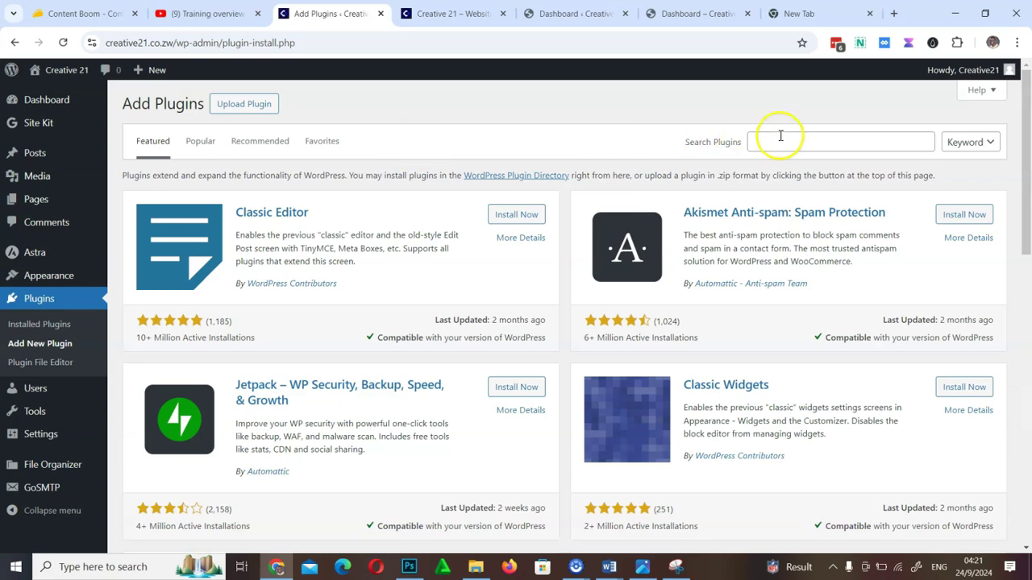
{"action": "left_click", "coordinate": [781, 137]}
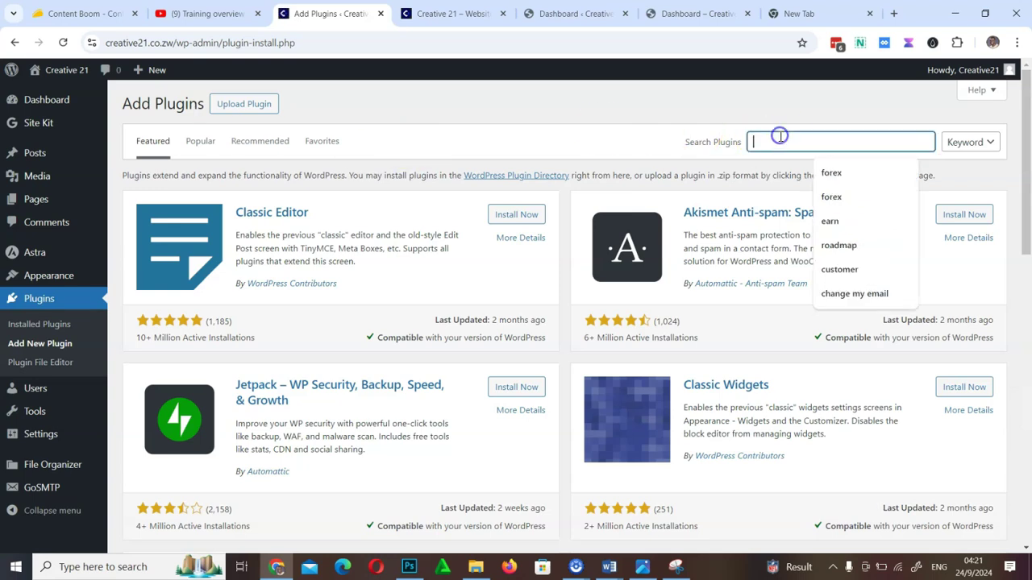
{"action": "type", "text": "Pl"}
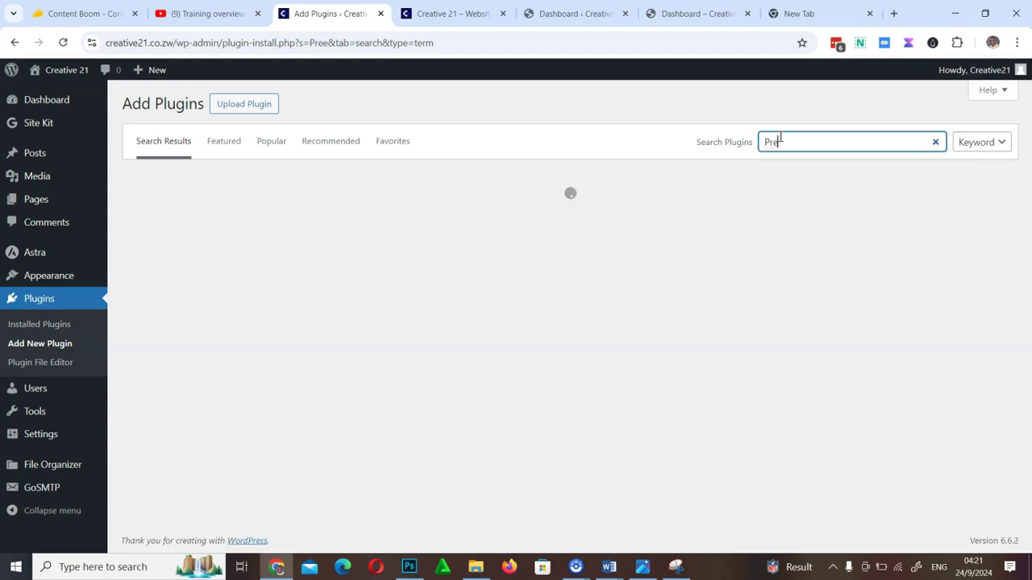
{"action": "type", "text": "r"}
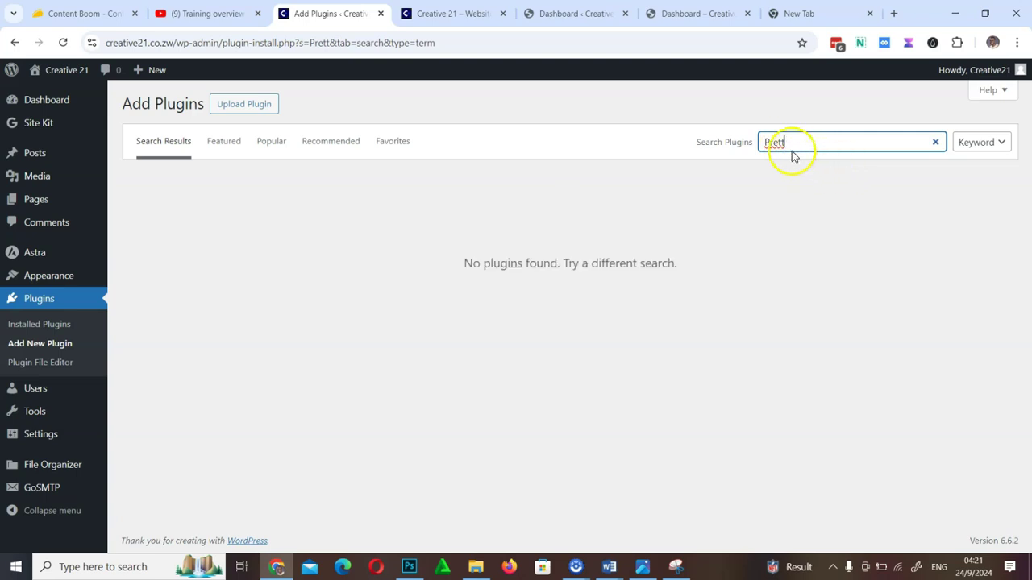
{"action": "left_click", "coordinate": [781, 142]}
{"action": "type", "text": "y"}
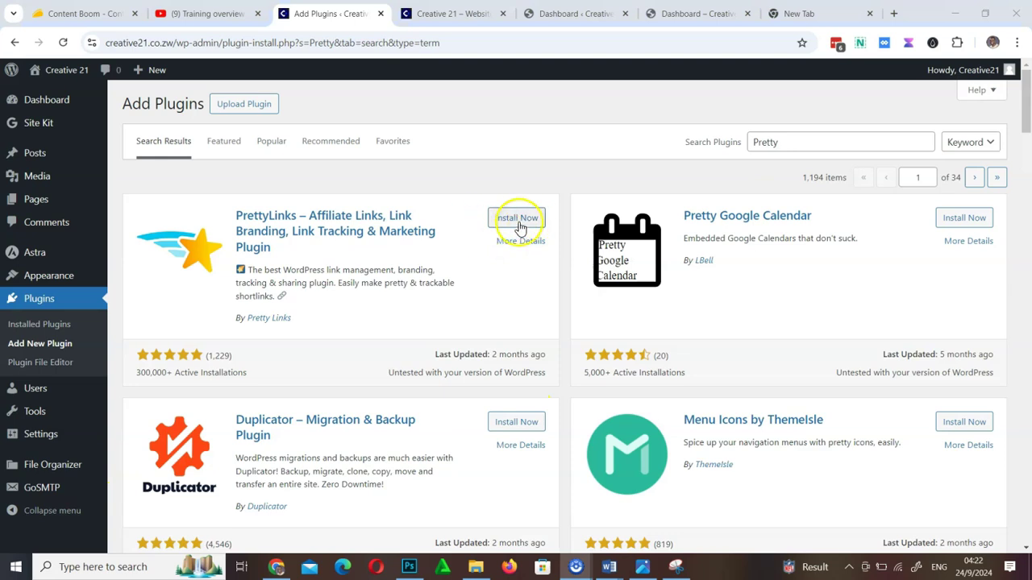
{"action": "left_click", "coordinate": [517, 219]}
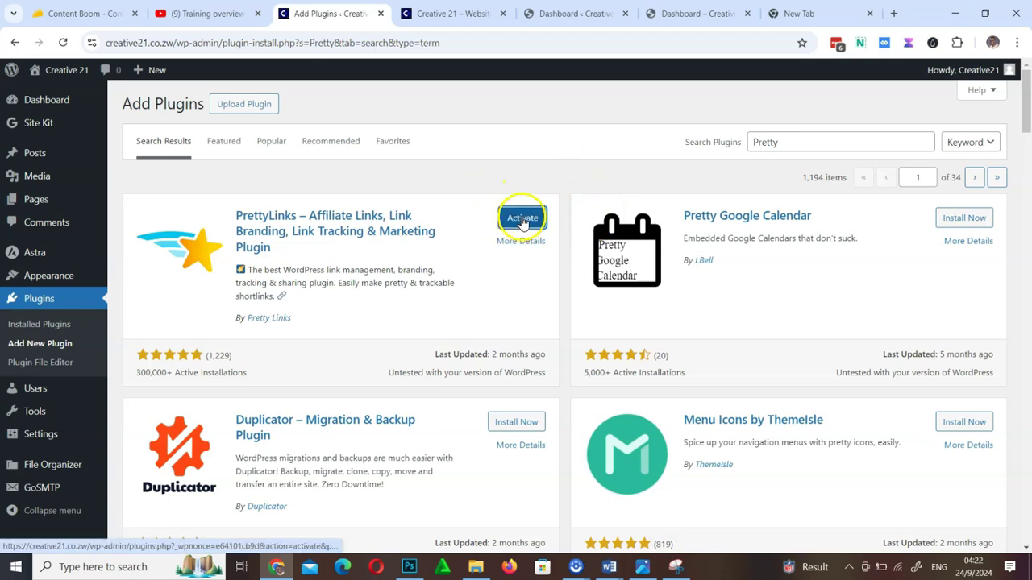
{"action": "left_click", "coordinate": [522, 220]}
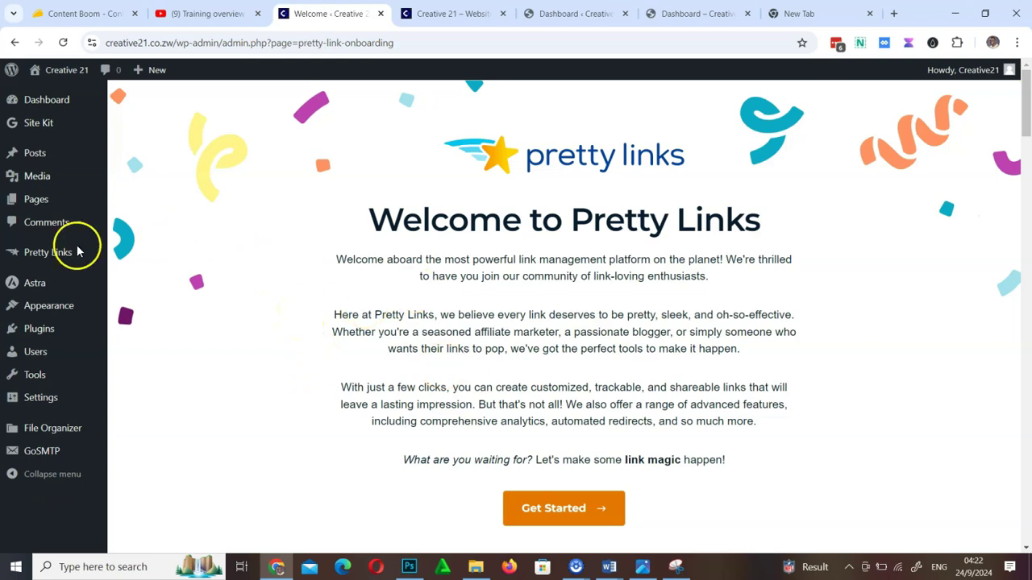
Open the empty Pretty Links list and dismiss its welcome-back notice
{"action": "mouse_move", "coordinate": [50, 256]}
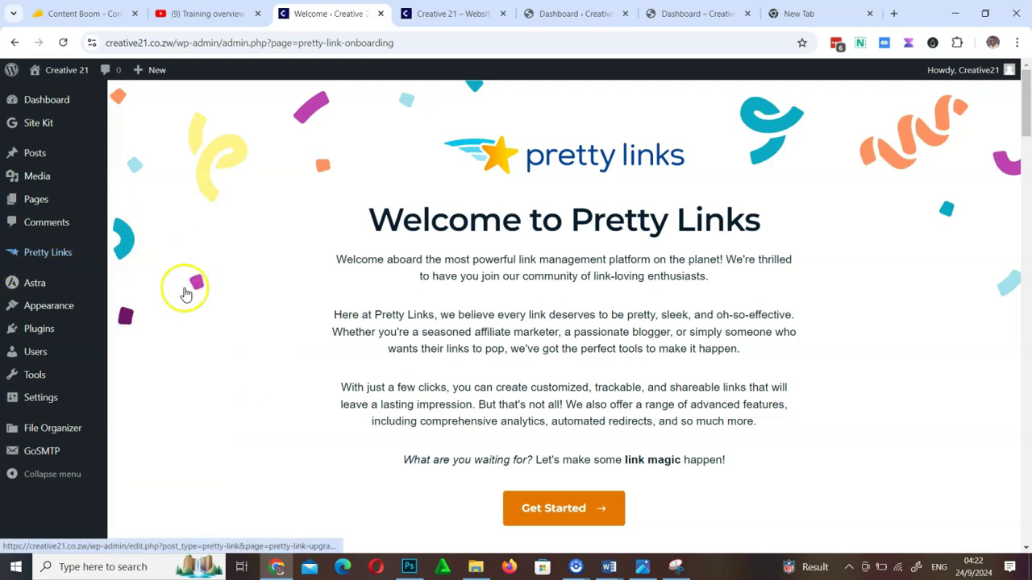
{"action": "left_click", "coordinate": [48, 253]}
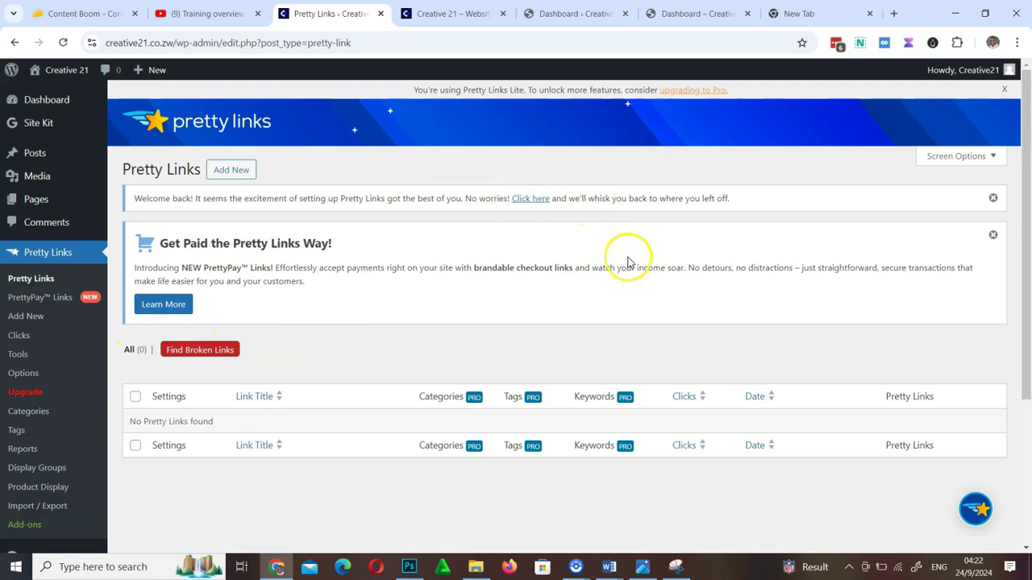
{"action": "left_click", "coordinate": [994, 199]}
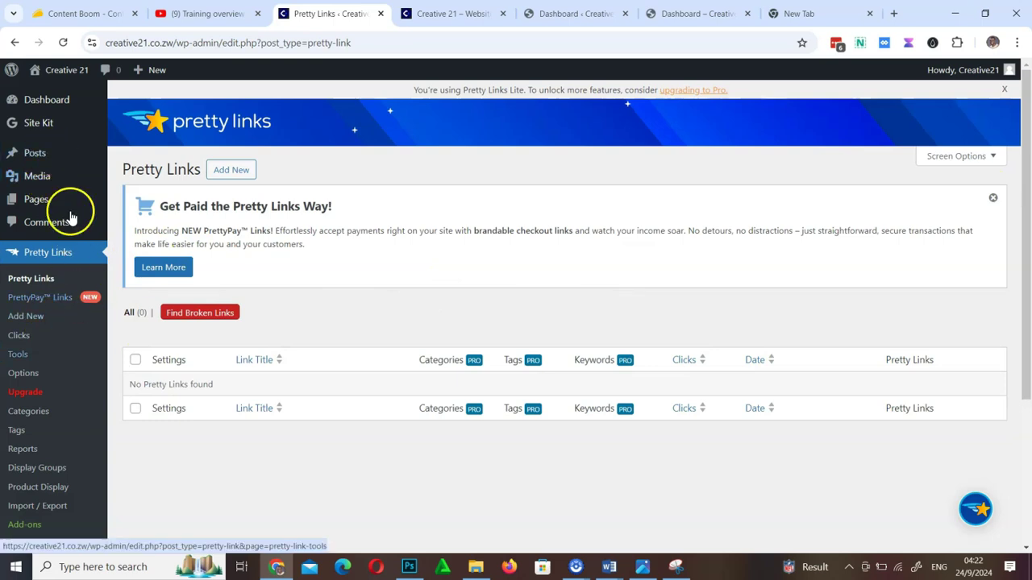
{"action": "scroll", "coordinate": [44, 440], "scroll_direction": "down", "scroll_amount": 3}
Search the plugin directory for 'hide my wp' from the Add Plugins page
{"action": "mouse_move", "coordinate": [37, 393]}
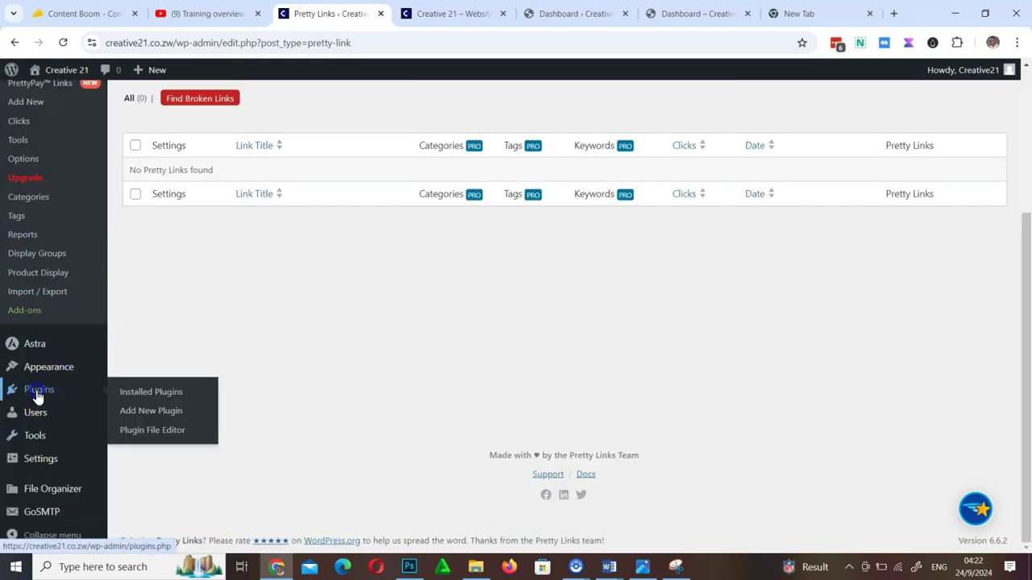
{"action": "left_click", "coordinate": [129, 393]}
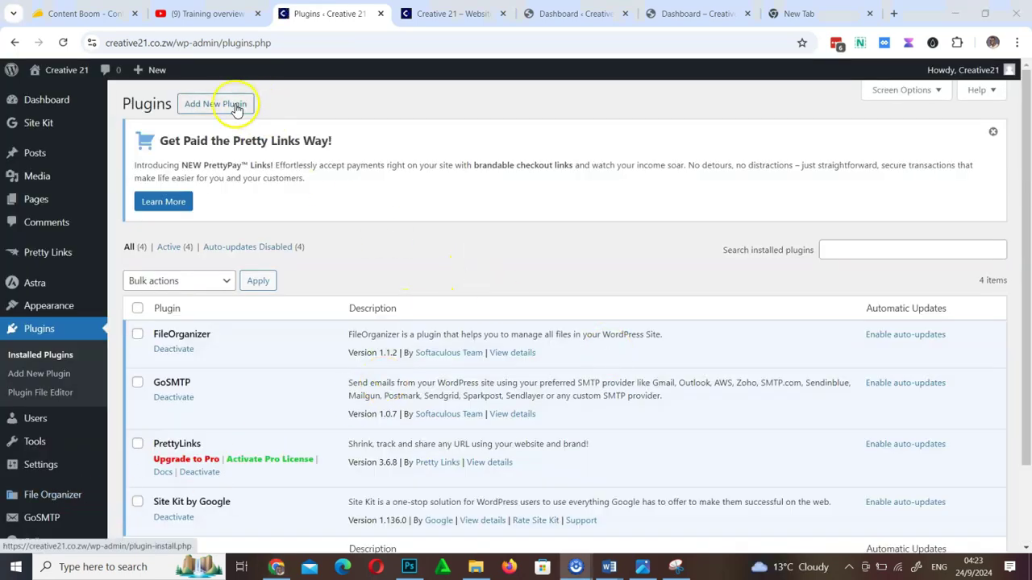
{"action": "left_click", "coordinate": [233, 107]}
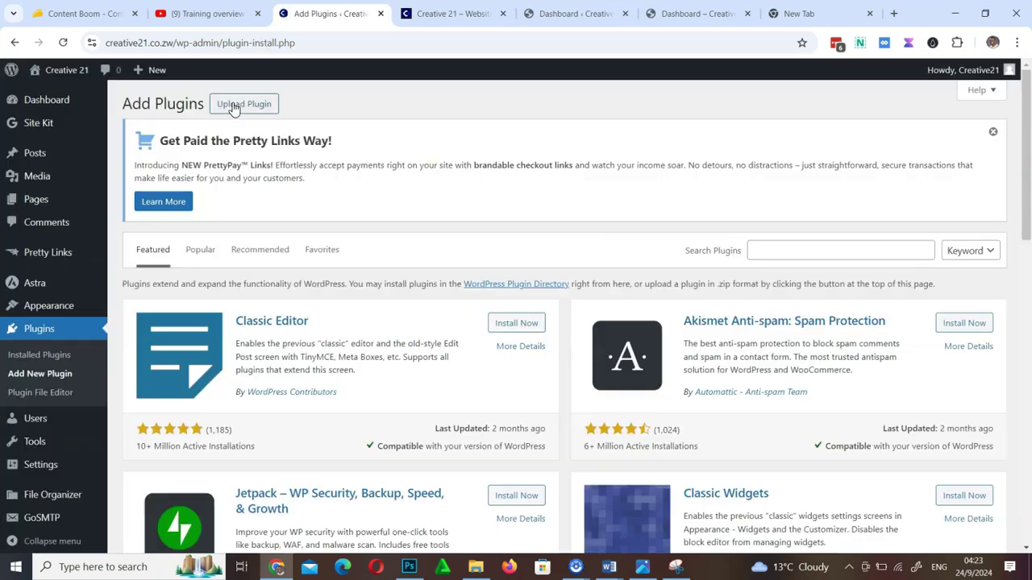
{"action": "left_click", "coordinate": [785, 251]}
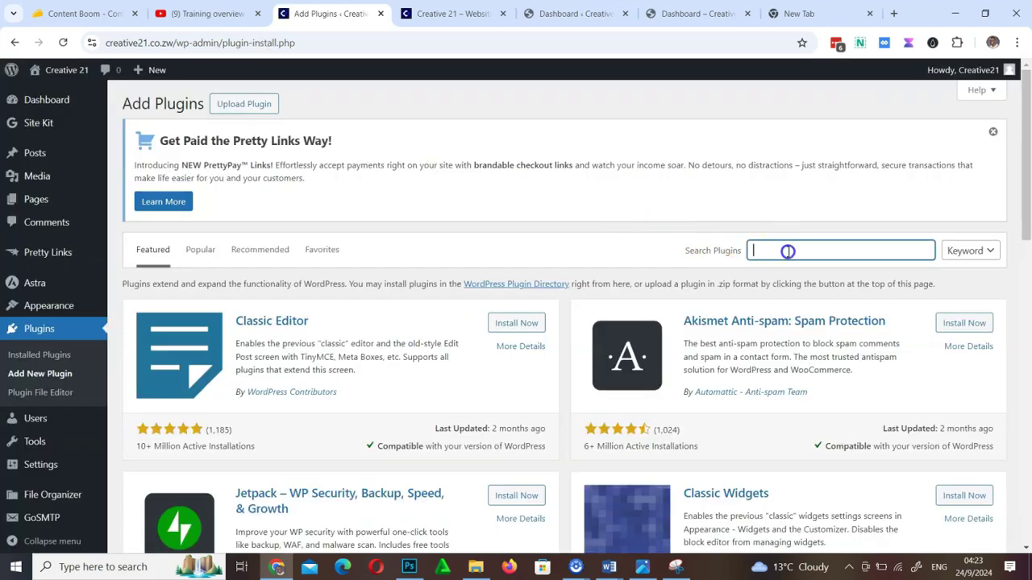
{"action": "scroll", "coordinate": [272, 392], "scroll_direction": "down", "scroll_amount": 4}
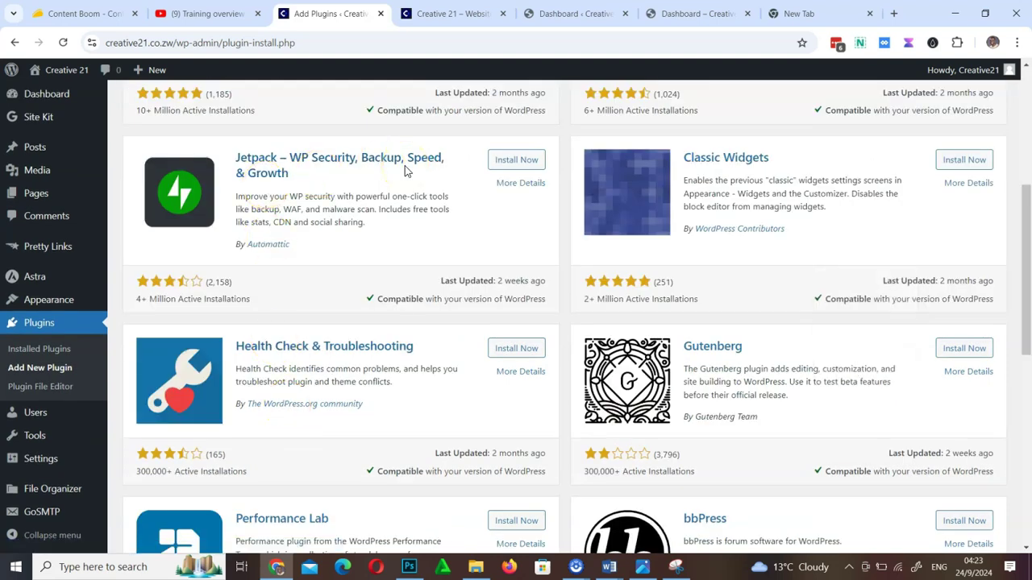
{"action": "scroll", "coordinate": [484, 298], "scroll_direction": "up", "scroll_amount": 4}
{"action": "left_click", "coordinate": [799, 254]}
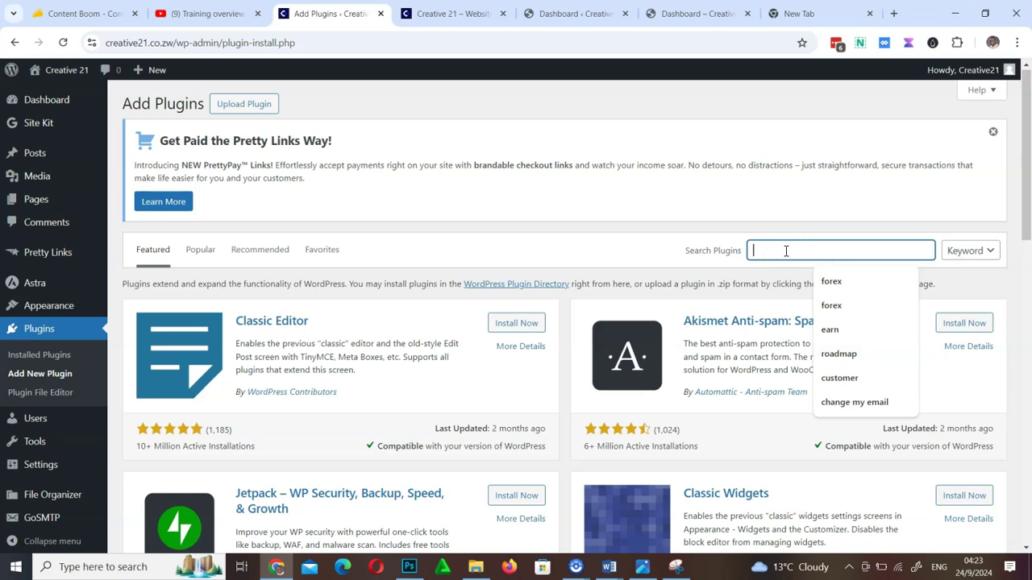
{"action": "type", "text": "wp"}
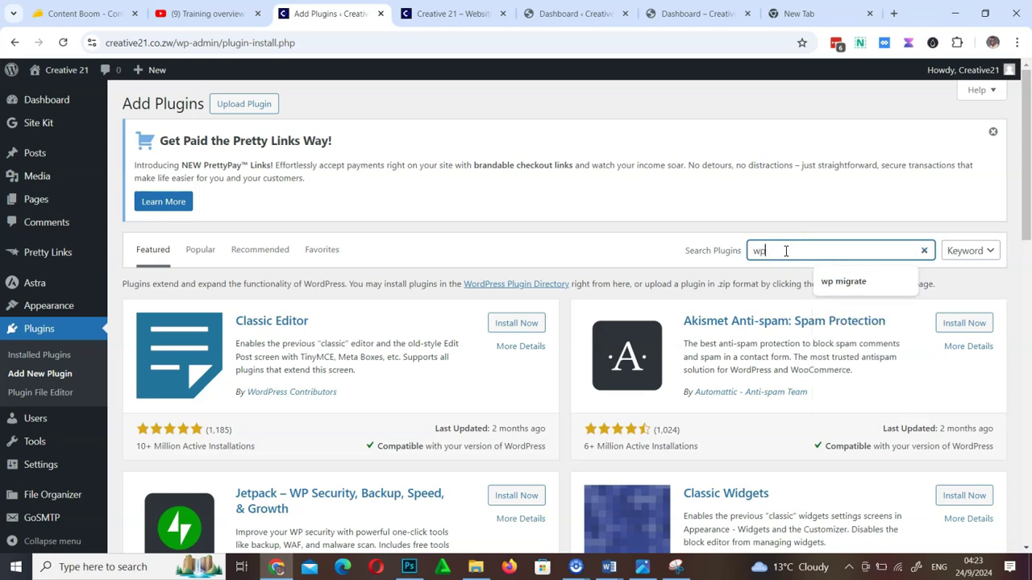
{"action": "key", "text": "BackSpace"}
{"action": "key", "text": "BackSpace"}
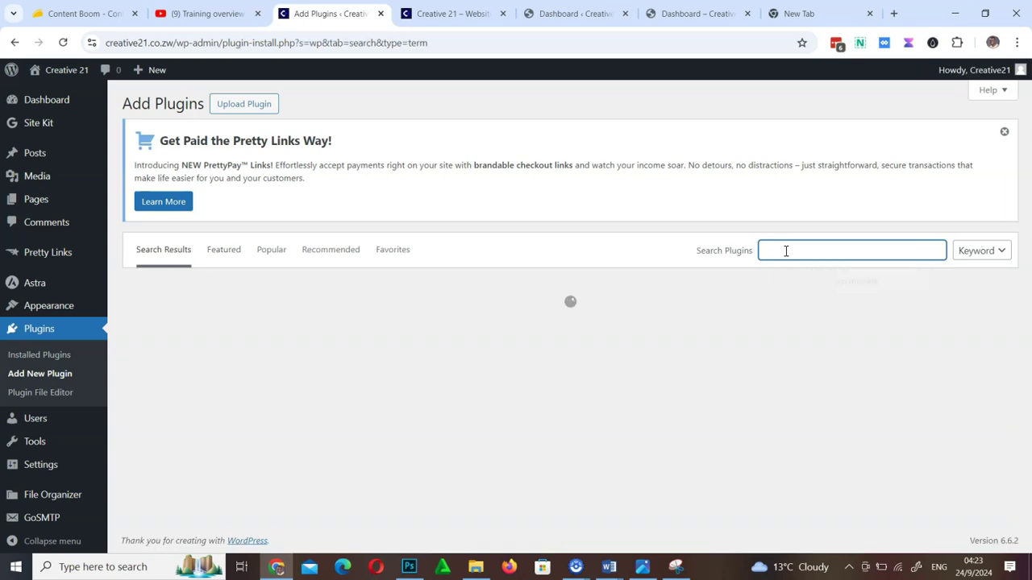
{"action": "type", "text": "hide my wp"}
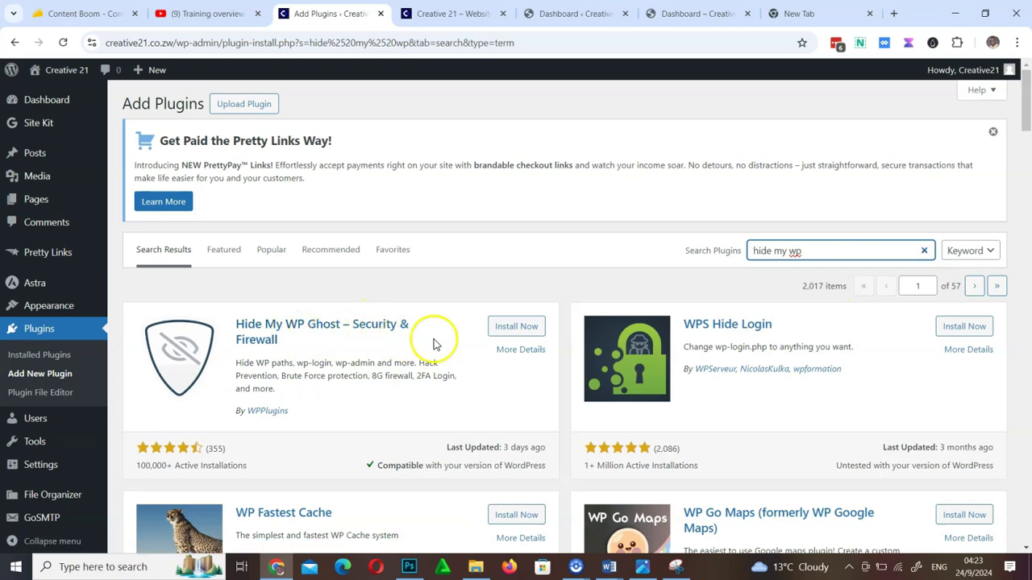
Install and activate Hide My WP Ghost from the search results
{"action": "left_click", "coordinate": [520, 330]}
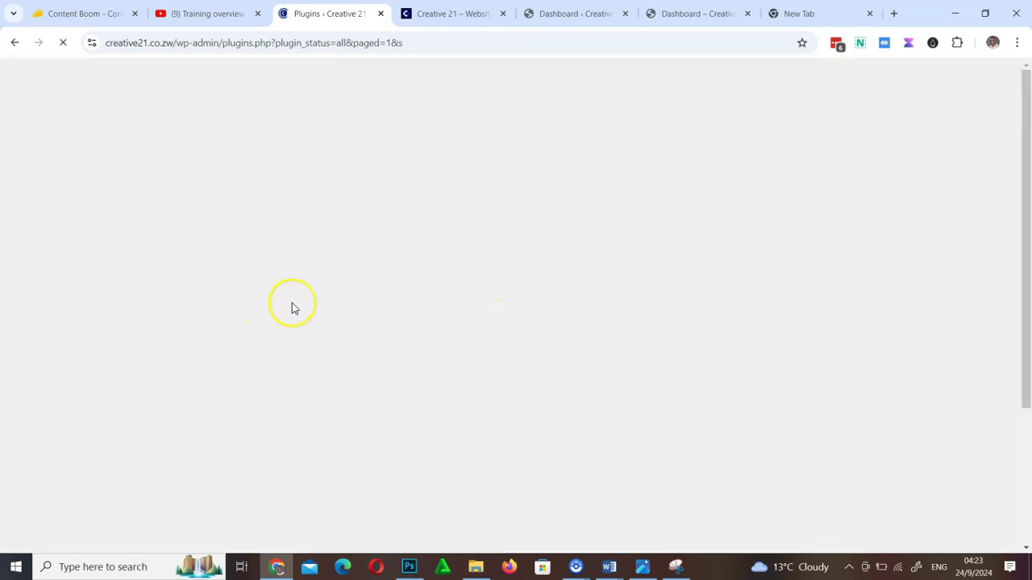
{"action": "scroll", "coordinate": [223, 423], "scroll_direction": "down", "scroll_amount": 3}
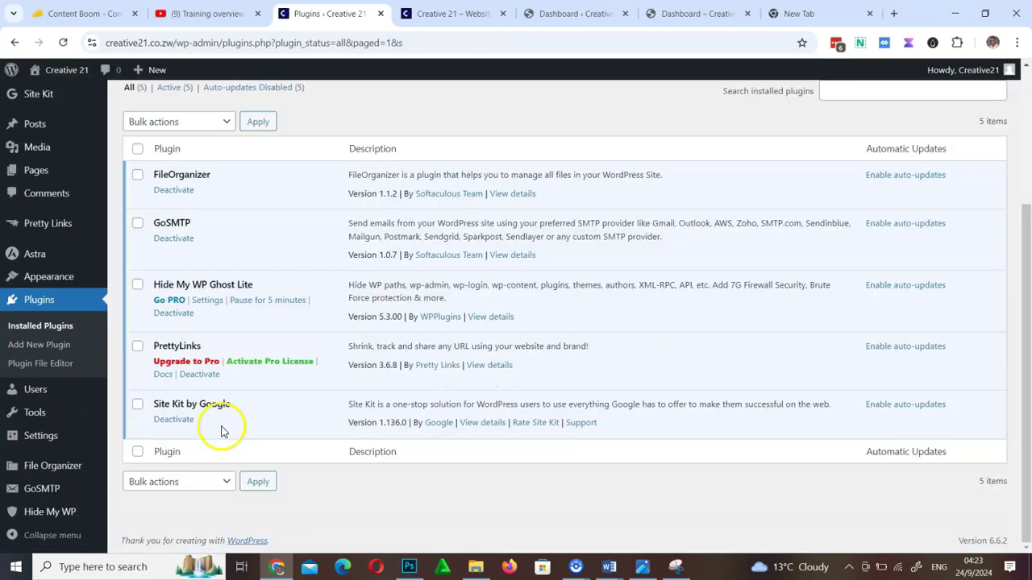
{"action": "scroll", "coordinate": [264, 287], "scroll_direction": "up", "scroll_amount": 3}
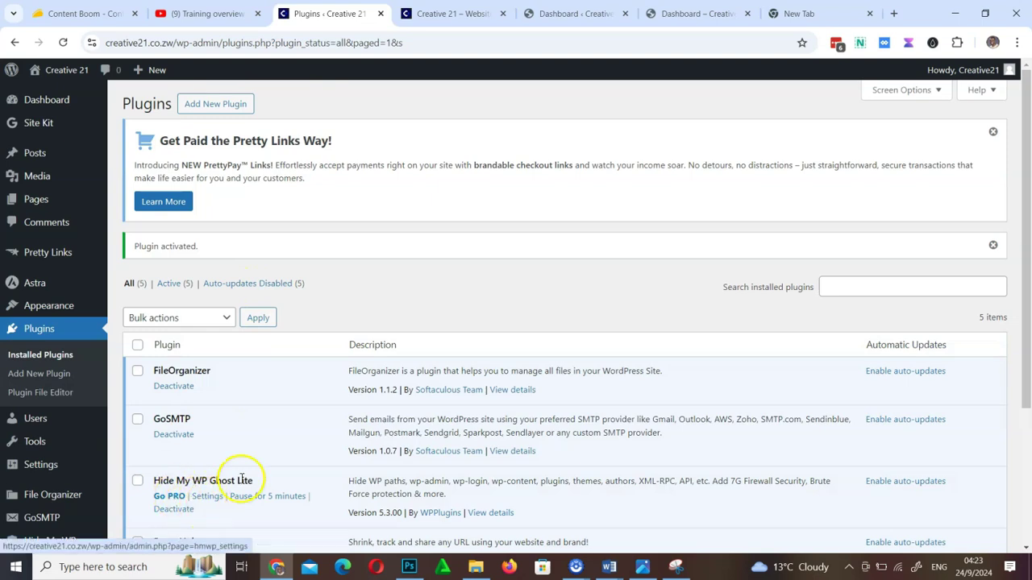
{"action": "scroll", "coordinate": [252, 468], "scroll_direction": "down", "scroll_amount": 3}
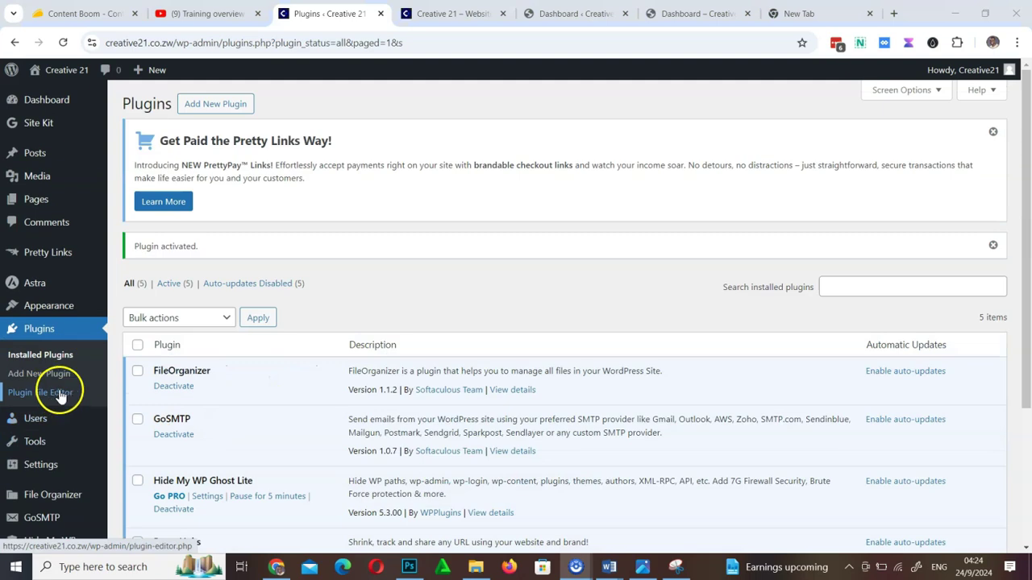
{"action": "scroll", "coordinate": [199, 412], "scroll_direction": "down", "scroll_amount": 3}
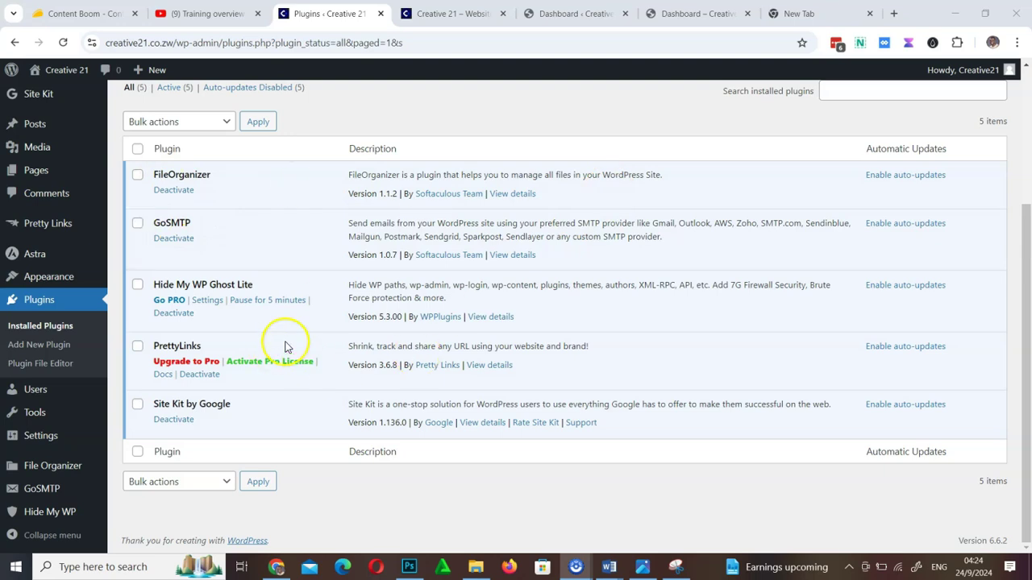
{"action": "scroll", "coordinate": [285, 346], "scroll_direction": "up", "scroll_amount": 3}
{"action": "left_click", "coordinate": [232, 104]}
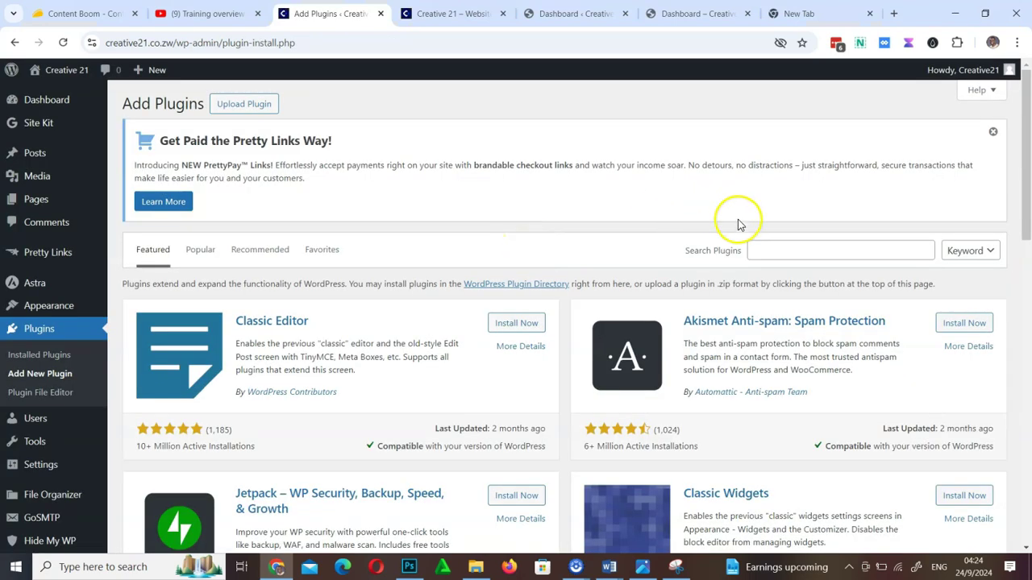
{"action": "left_click", "coordinate": [768, 249]}
{"action": "type", "text": "chat"}
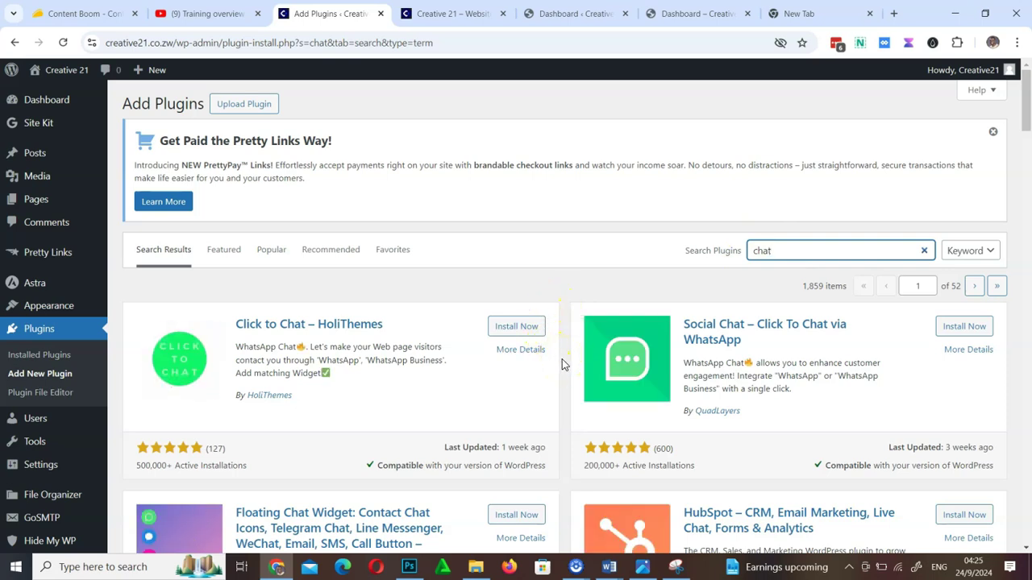
{"action": "scroll", "coordinate": [561, 359], "scroll_direction": "down", "scroll_amount": 4}
{"action": "scroll", "coordinate": [561, 364], "scroll_direction": "down", "scroll_amount": 4}
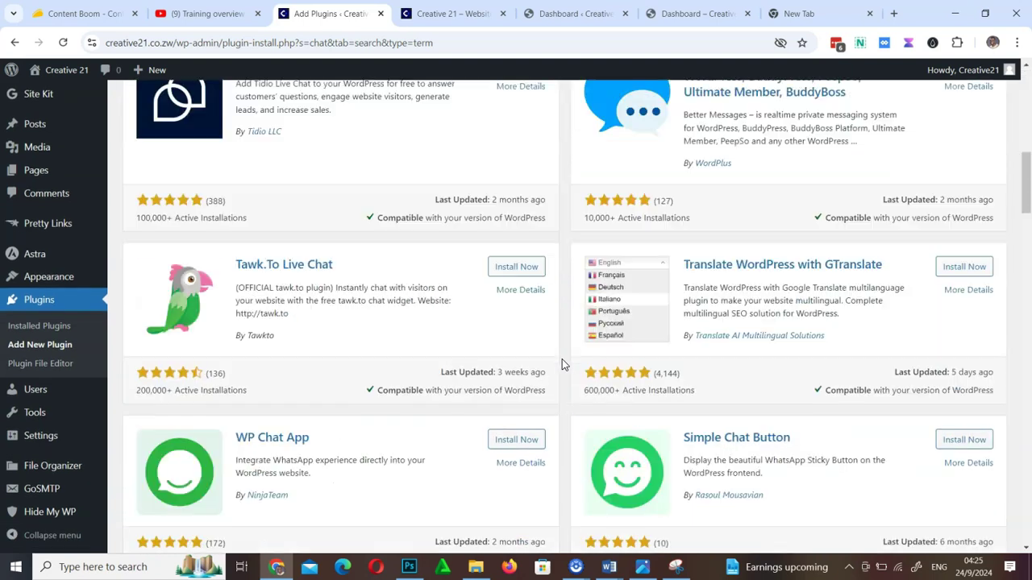
{"action": "left_click", "coordinate": [509, 268]}
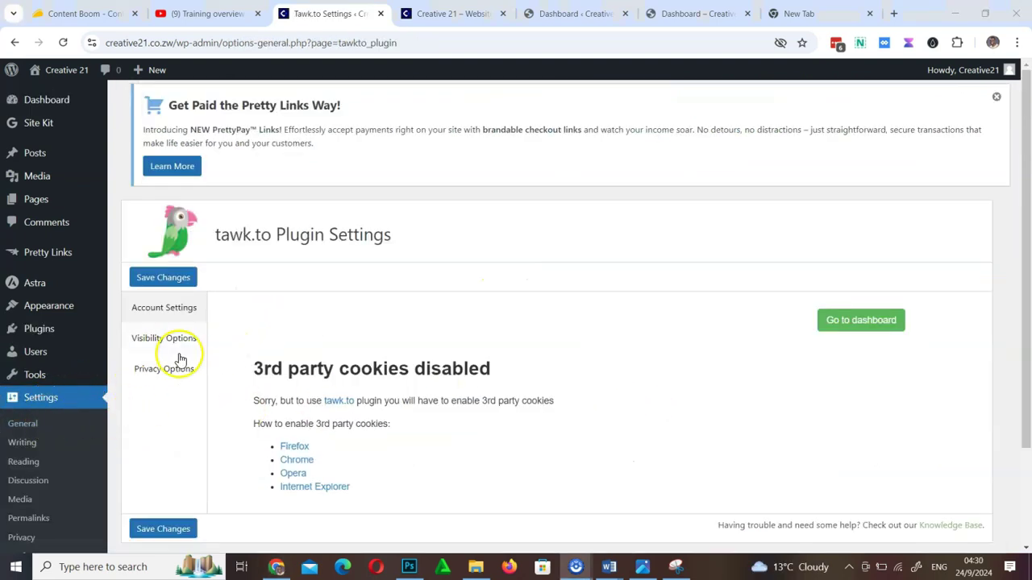
{"action": "scroll", "coordinate": [51, 379], "scroll_direction": "down", "scroll_amount": 2}
{"action": "scroll", "coordinate": [51, 378], "scroll_direction": "up", "scroll_amount": 2}
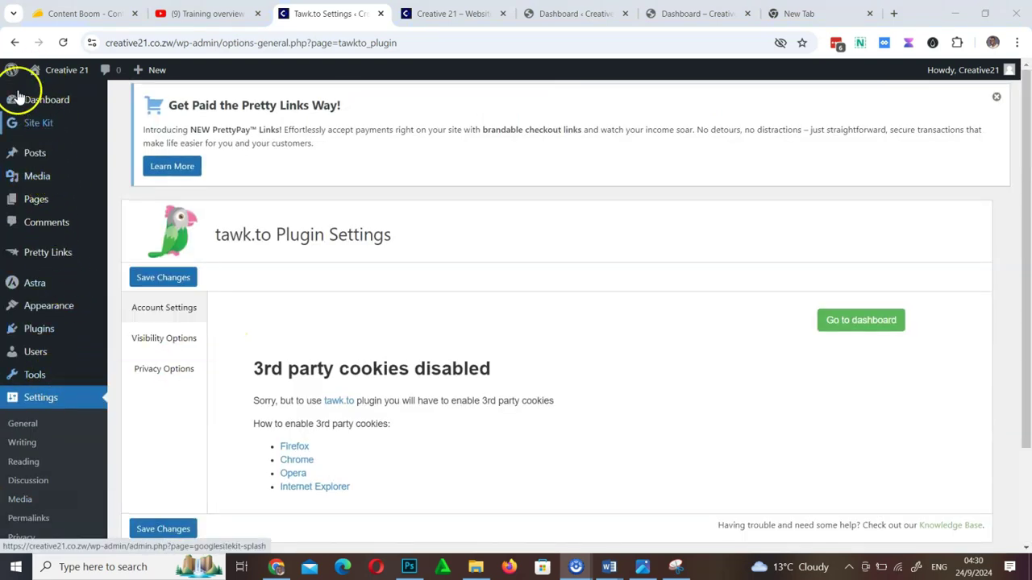
{"action": "mouse_move", "coordinate": [38, 129]}
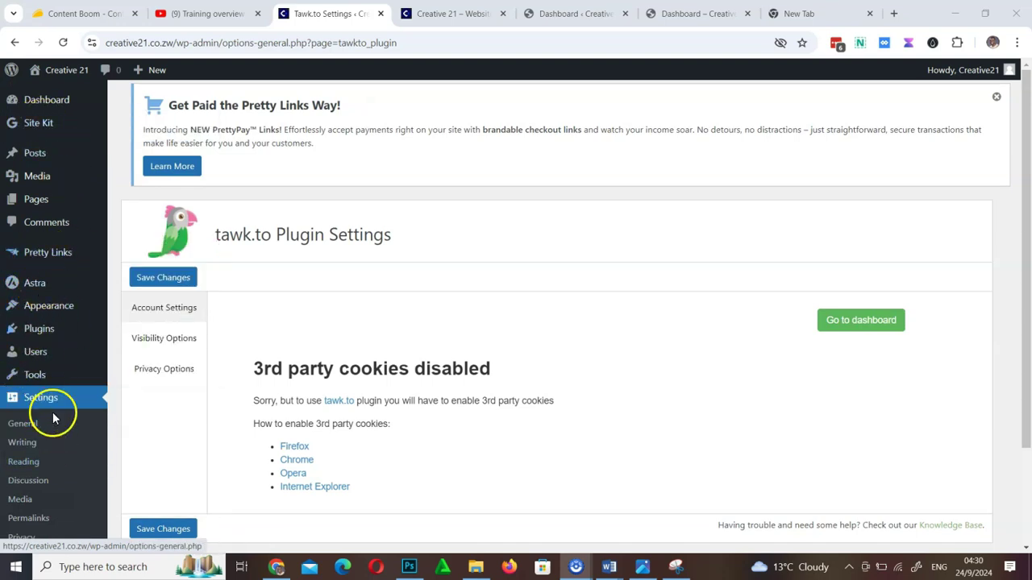
{"action": "scroll", "coordinate": [48, 403], "scroll_direction": "down", "scroll_amount": 2}
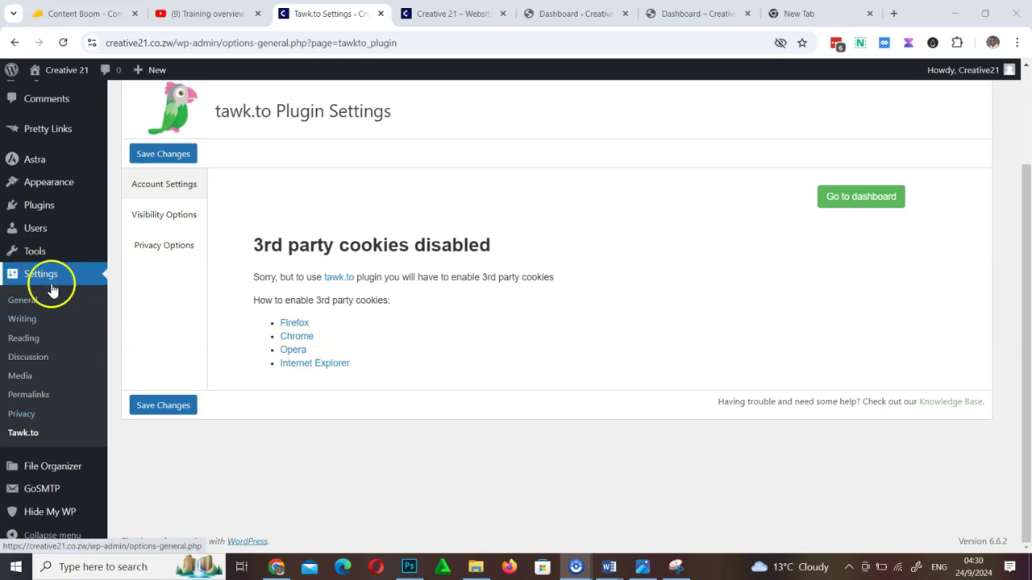
{"action": "mouse_move", "coordinate": [35, 253]}
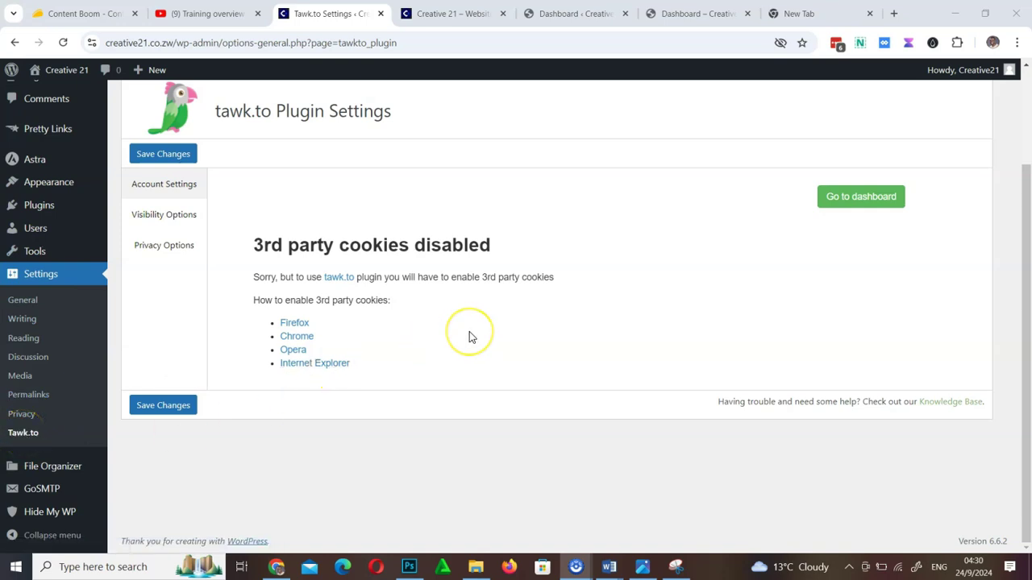
{"action": "scroll", "coordinate": [472, 337], "scroll_direction": "up", "scroll_amount": 2}
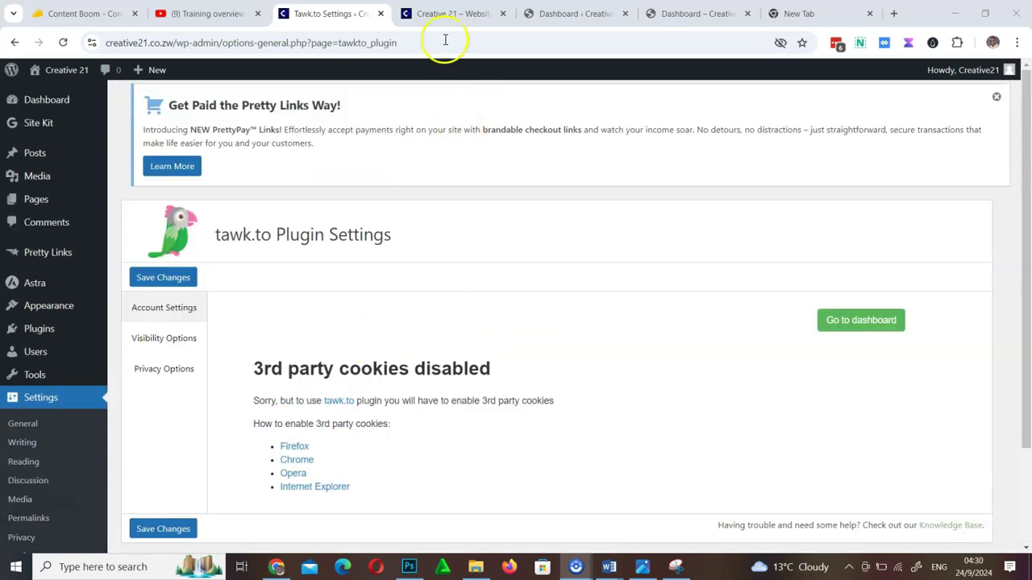
Check the live website tab, then return to the admin tab
{"action": "left_click", "coordinate": [448, 16]}
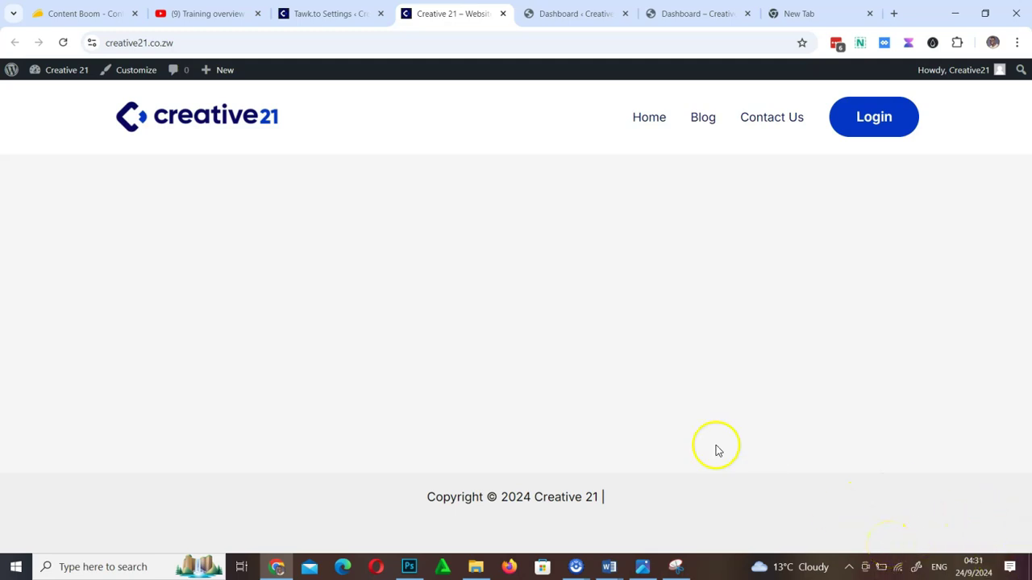
{"action": "left_click", "coordinate": [315, 33]}
{"action": "left_click", "coordinate": [318, 13]}
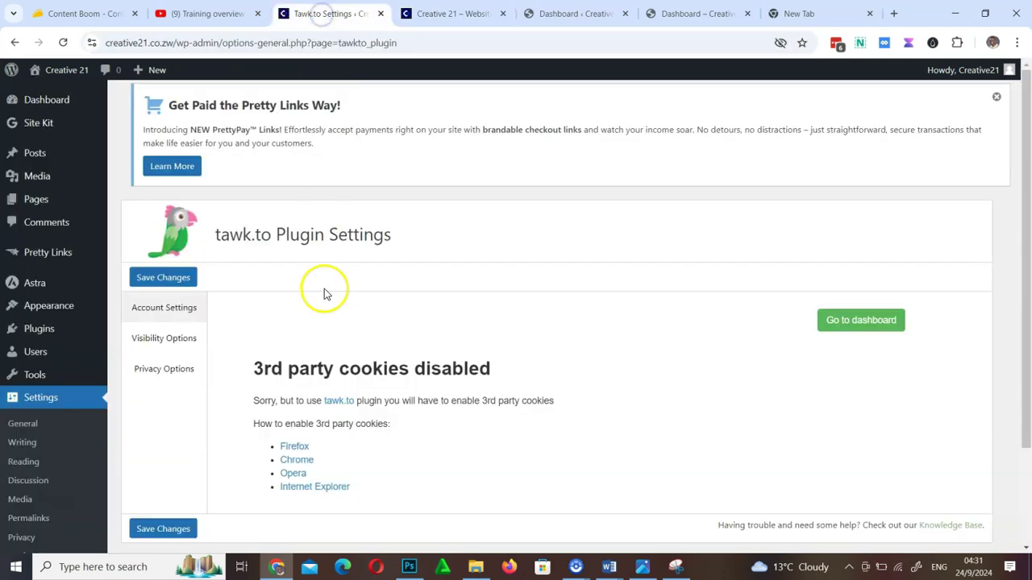
Tick Tawk.to Live Chat in Installed Plugins and deactivate it, then check the live site
{"action": "left_click", "coordinate": [33, 339]}
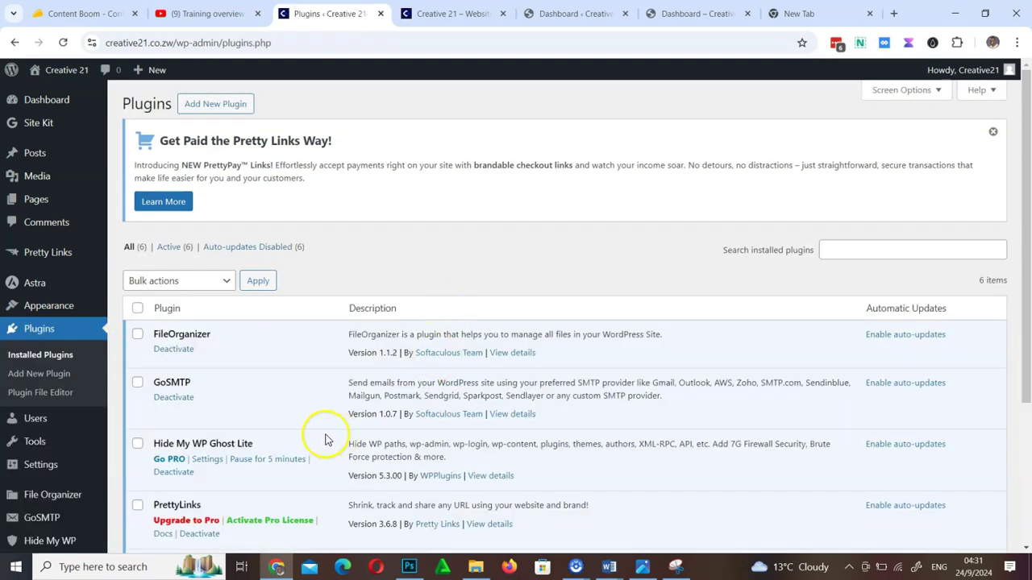
{"action": "scroll", "coordinate": [326, 439], "scroll_direction": "down", "scroll_amount": 3}
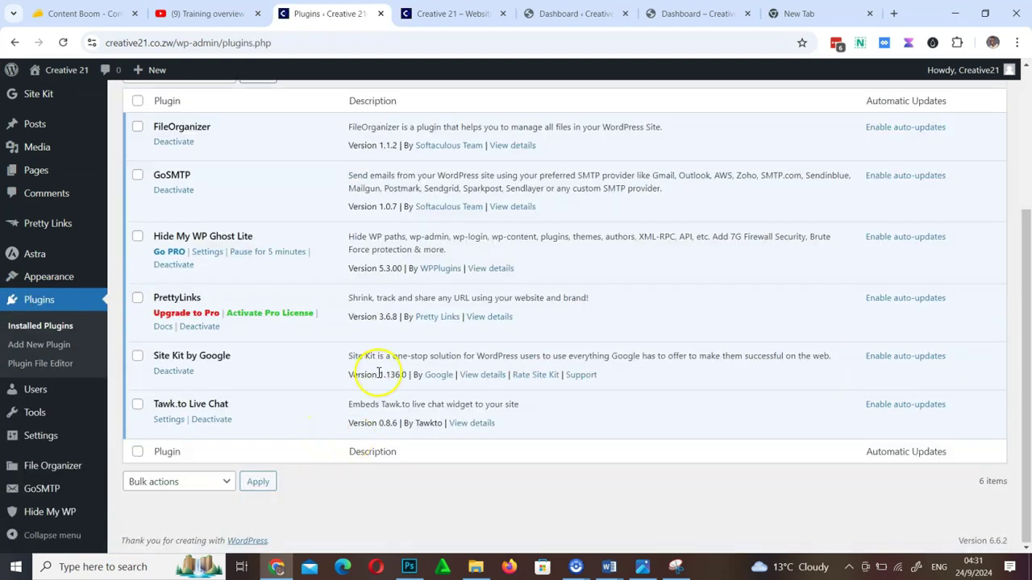
{"action": "left_click", "coordinate": [138, 405]}
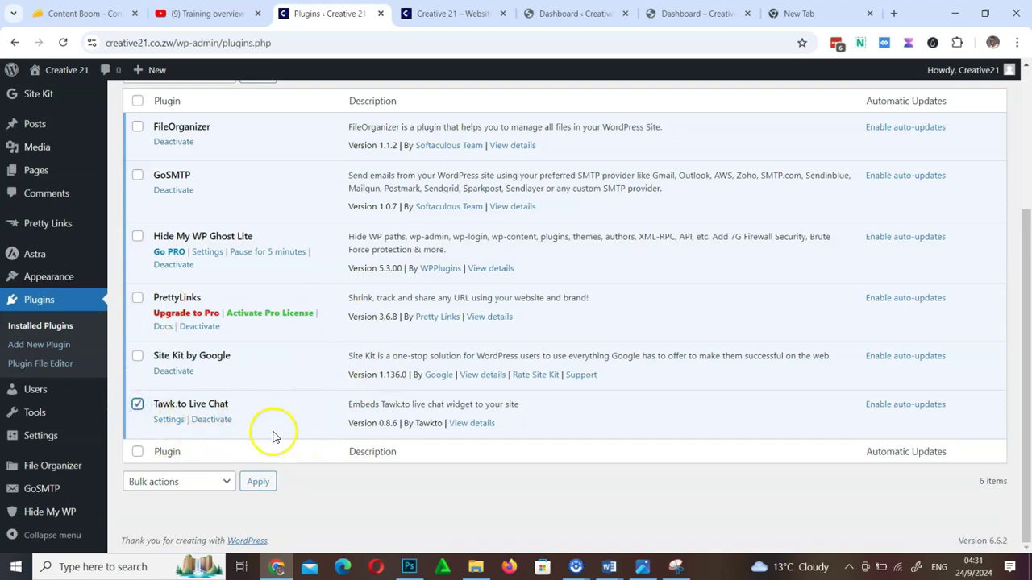
{"action": "left_click", "coordinate": [214, 420]}
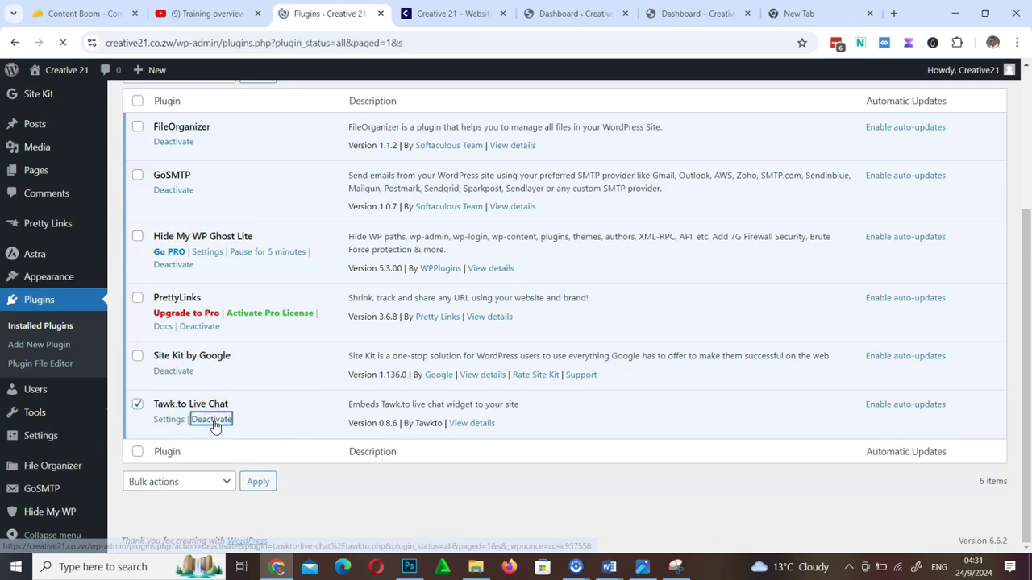
{"action": "scroll", "coordinate": [258, 409], "scroll_direction": "down", "scroll_amount": 3}
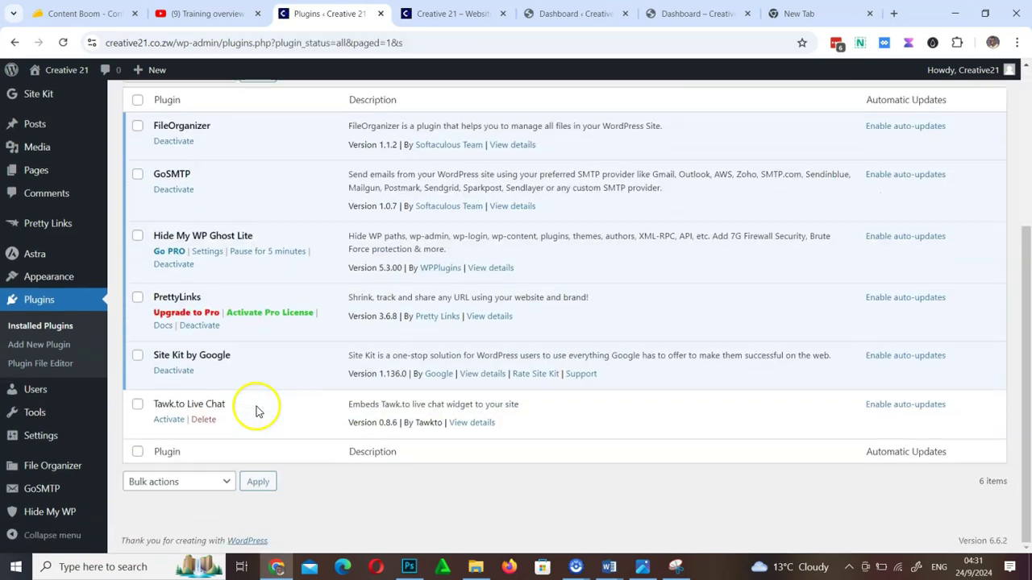
{"action": "left_click", "coordinate": [448, 10]}
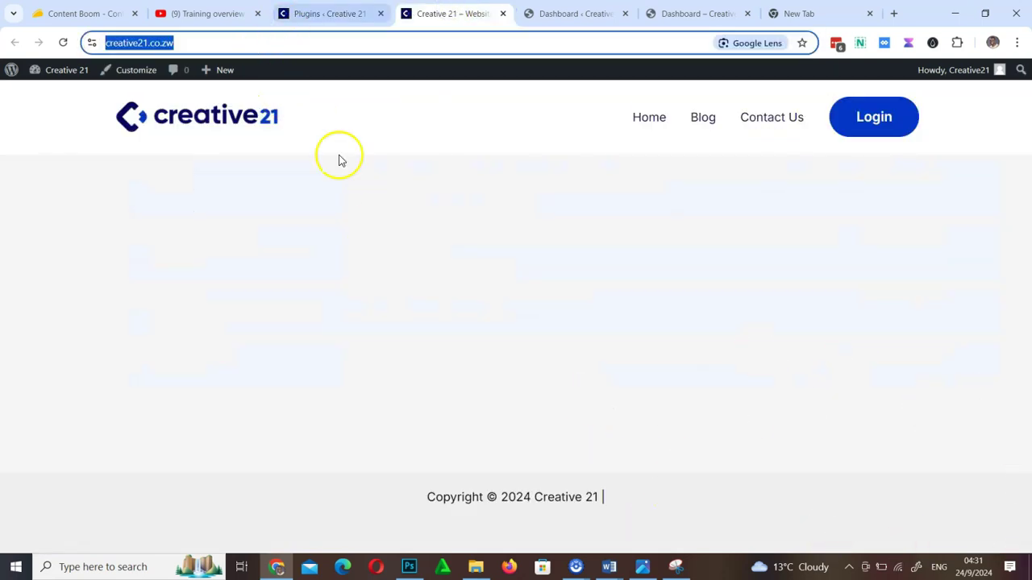
{"action": "key", "text": "ctrl+shift+Tab"}
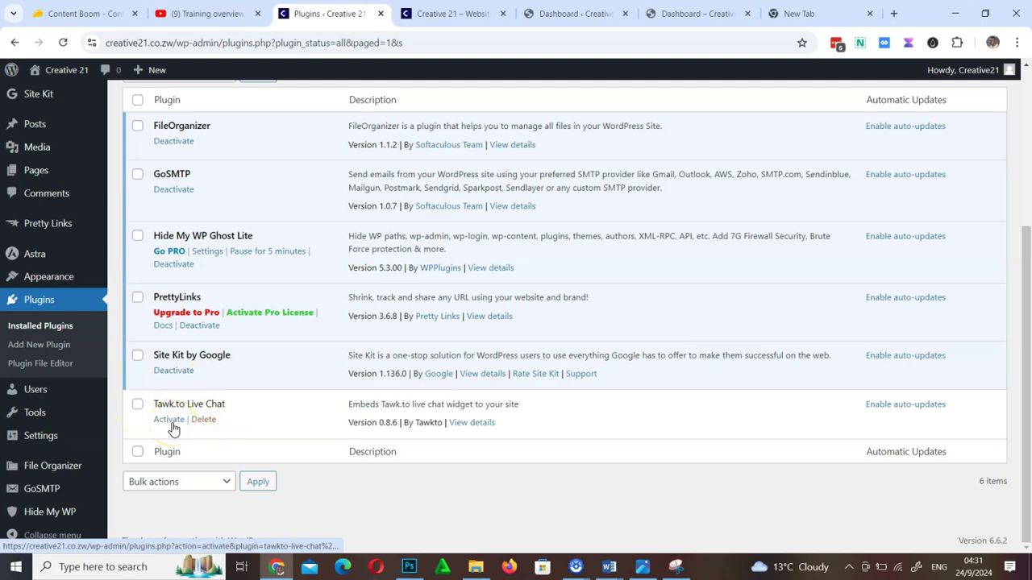
Delete Tawk.to Live Chat, confirm with OK, and review the remaining five plugins
{"action": "left_click", "coordinate": [203, 420]}
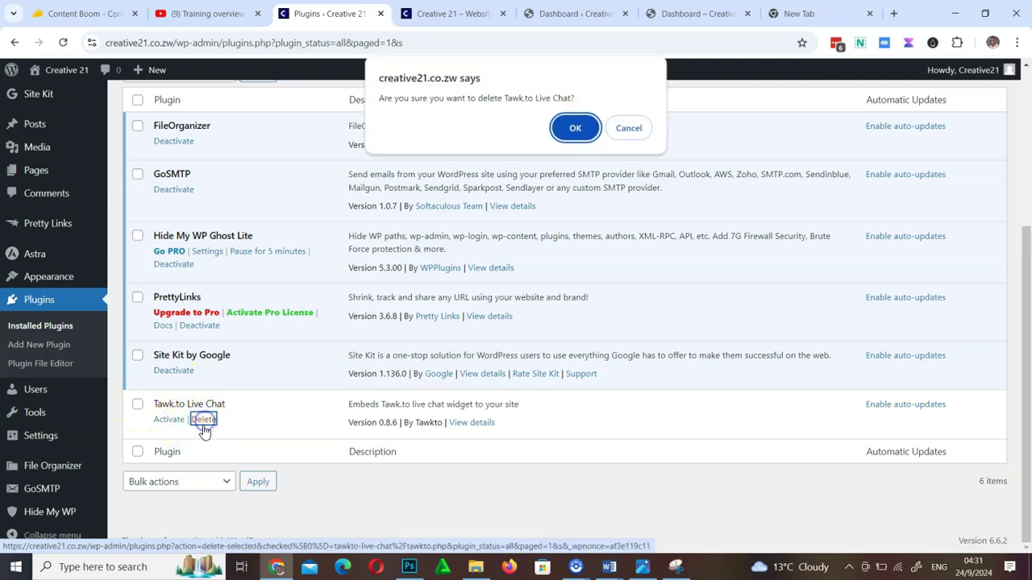
{"action": "left_click", "coordinate": [574, 122]}
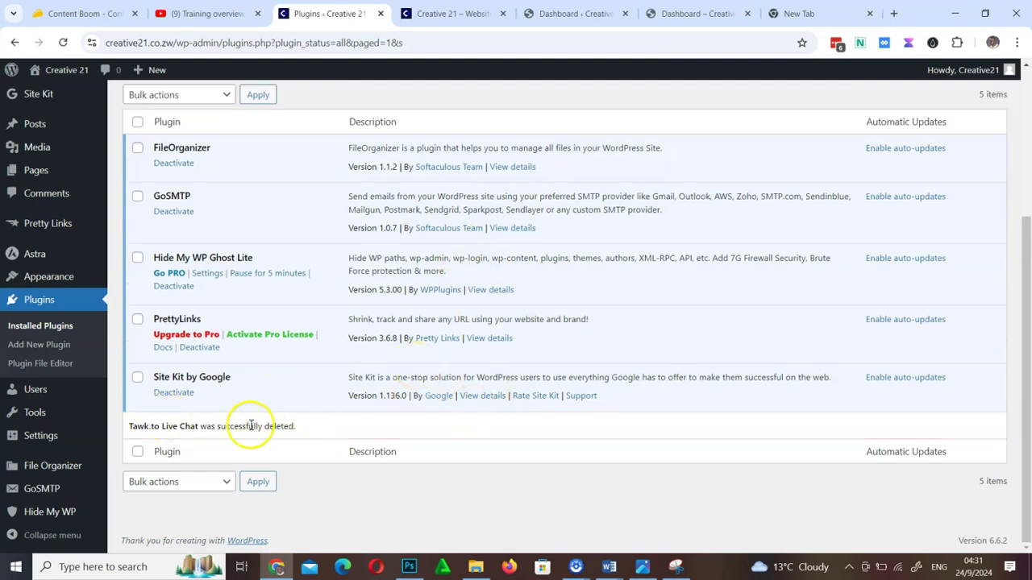
{"action": "scroll", "coordinate": [318, 403], "scroll_direction": "up", "scroll_amount": 3}
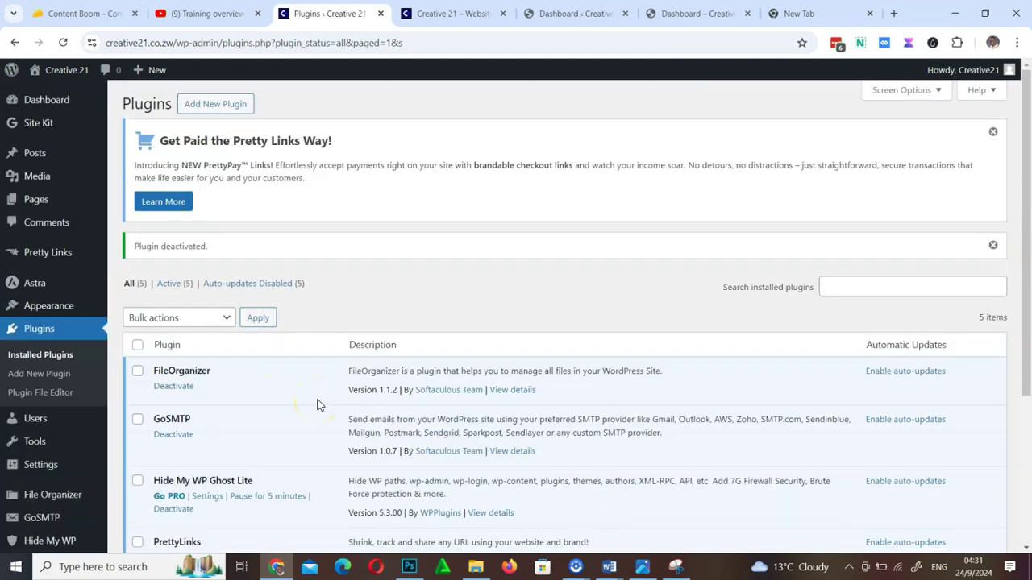
{"action": "scroll", "coordinate": [317, 404], "scroll_direction": "down", "scroll_amount": 3}
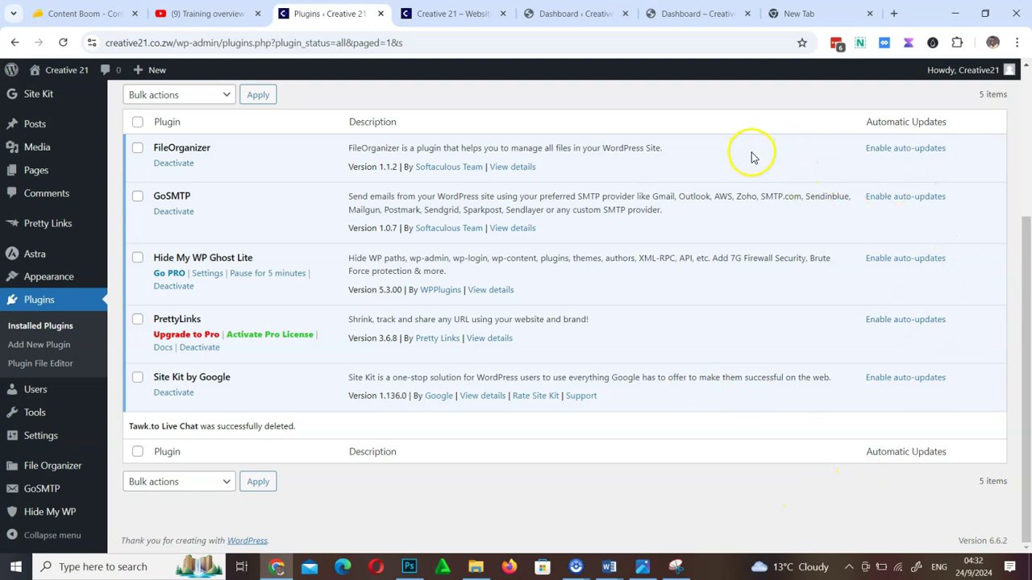
{"action": "scroll", "coordinate": [599, 361], "scroll_direction": "up", "scroll_amount": 3}
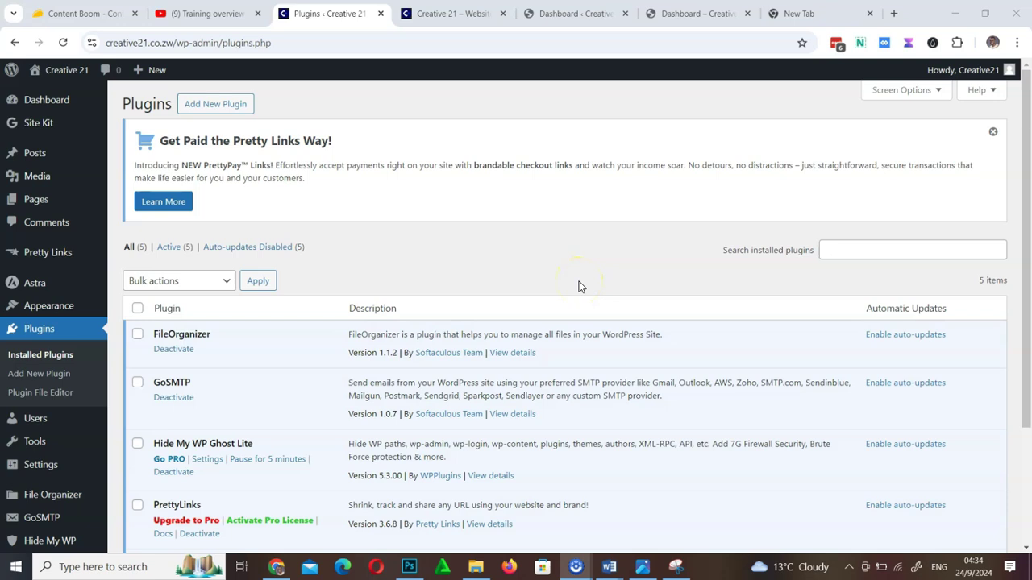
{"action": "left_click", "coordinate": [455, 13]}
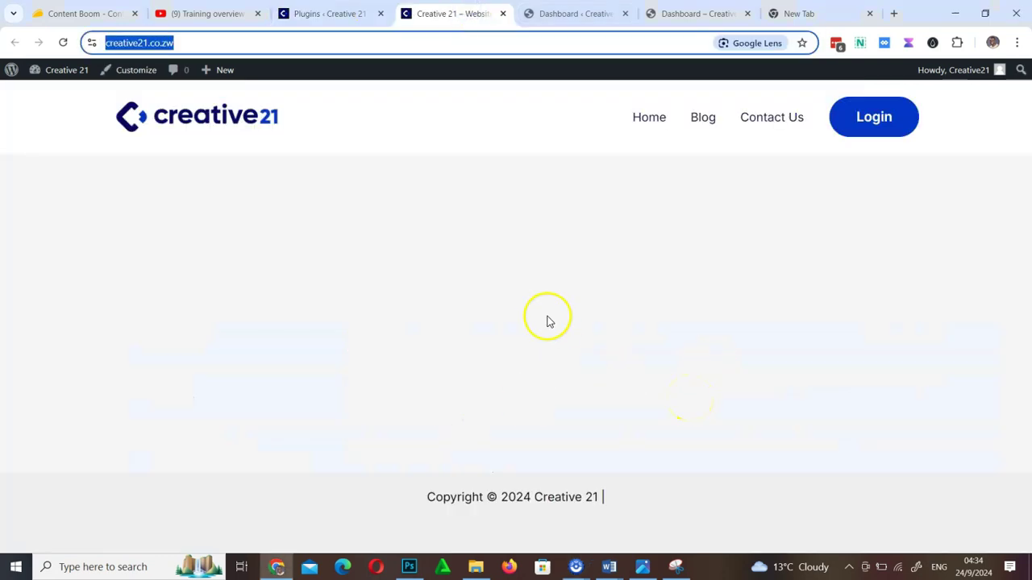
{"action": "left_click", "coordinate": [325, 17]}
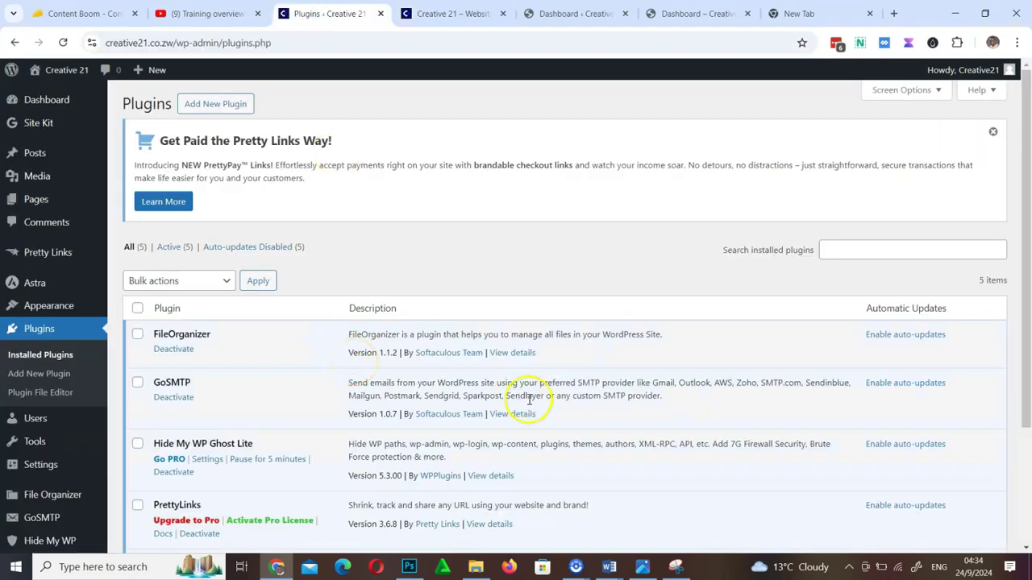
{"action": "scroll", "coordinate": [542, 242], "scroll_direction": "down", "scroll_amount": 3}
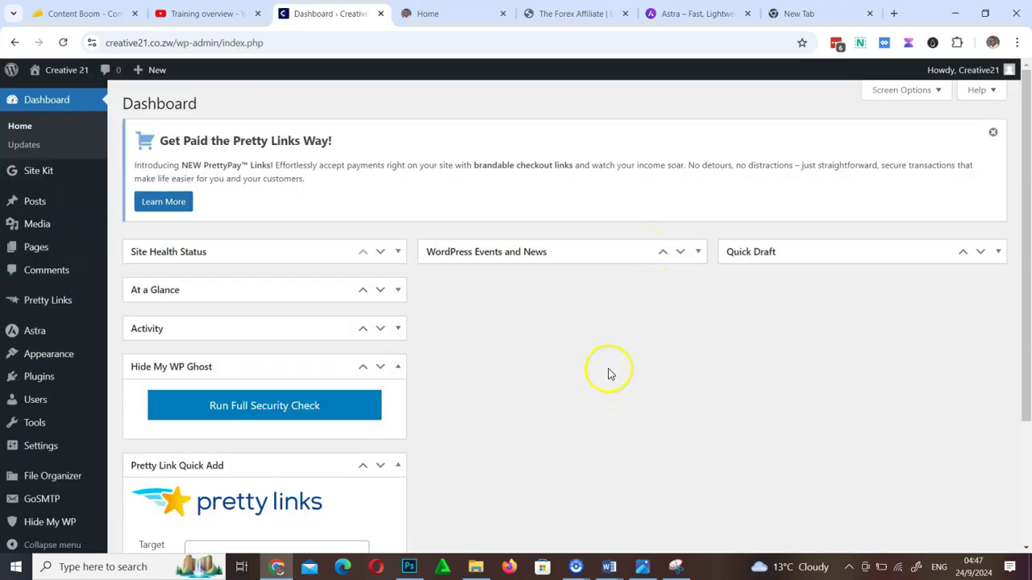
Open the live site in a new tab, go to Home, and choose Edit Page
{"action": "scroll", "coordinate": [609, 372], "scroll_direction": "down", "scroll_amount": 3}
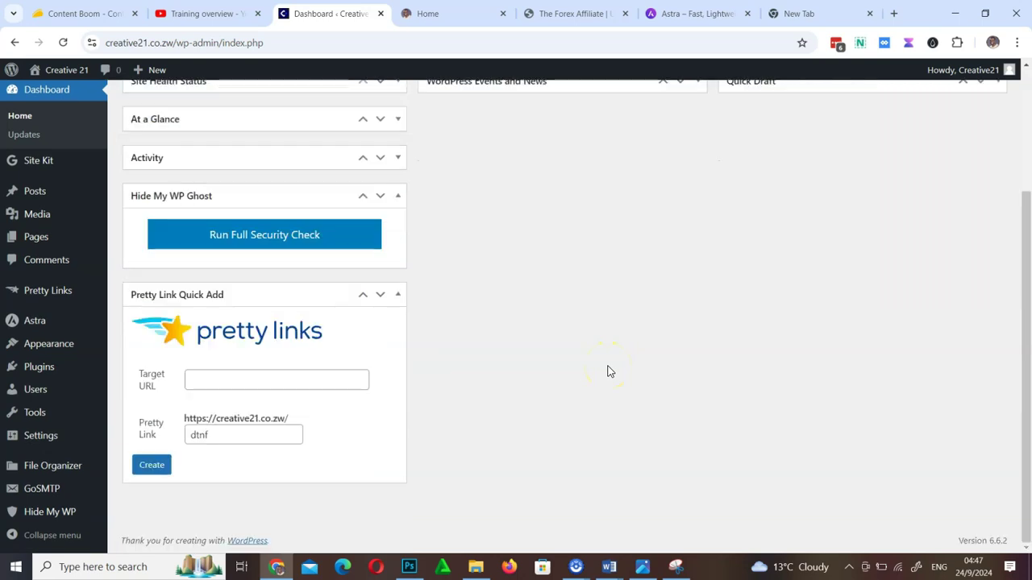
{"action": "scroll", "coordinate": [609, 372], "scroll_direction": "up", "scroll_amount": 3}
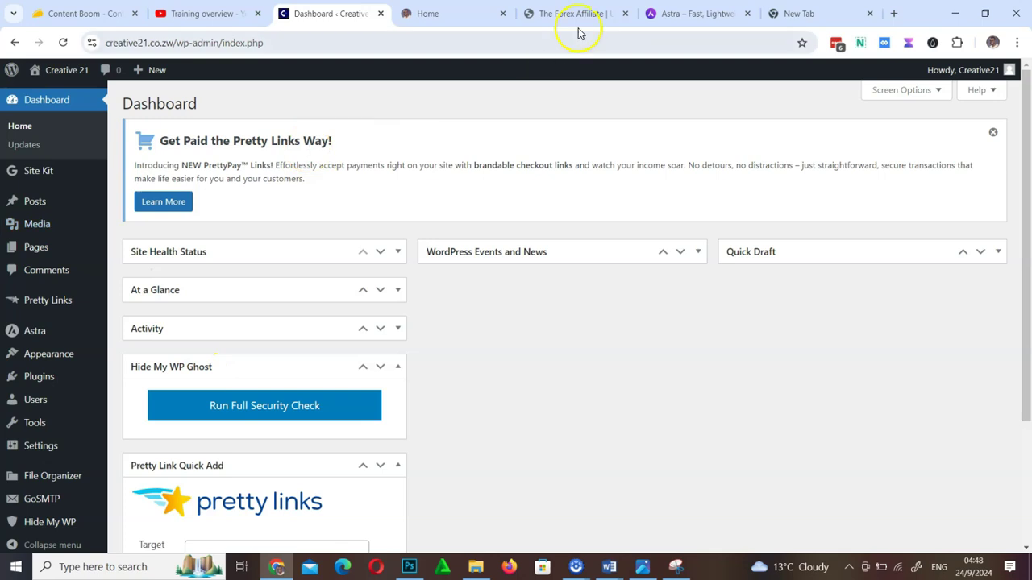
{"action": "mouse_move", "coordinate": [51, 74]}
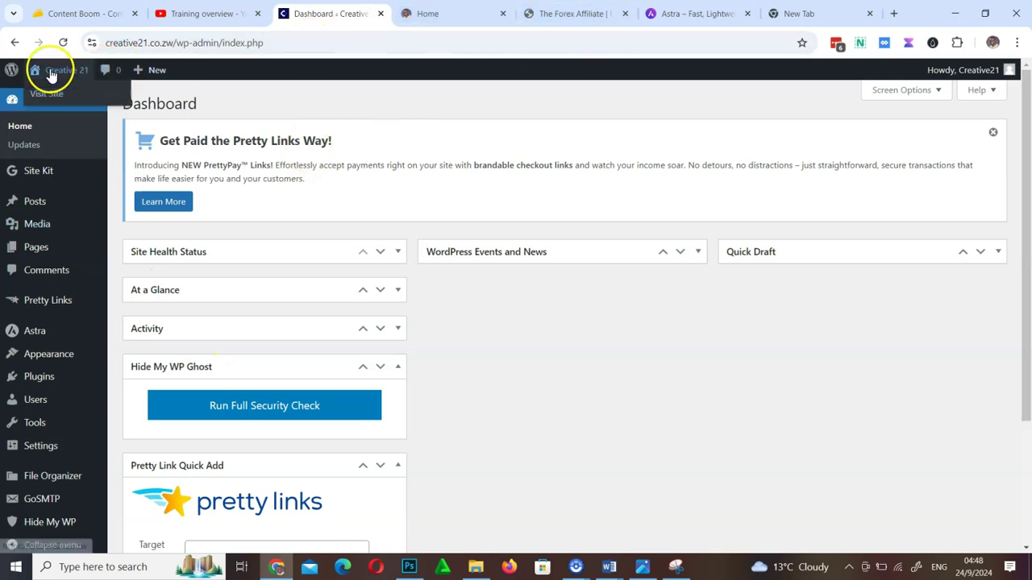
{"action": "right_click", "coordinate": [60, 95]}
{"action": "left_click", "coordinate": [111, 107]}
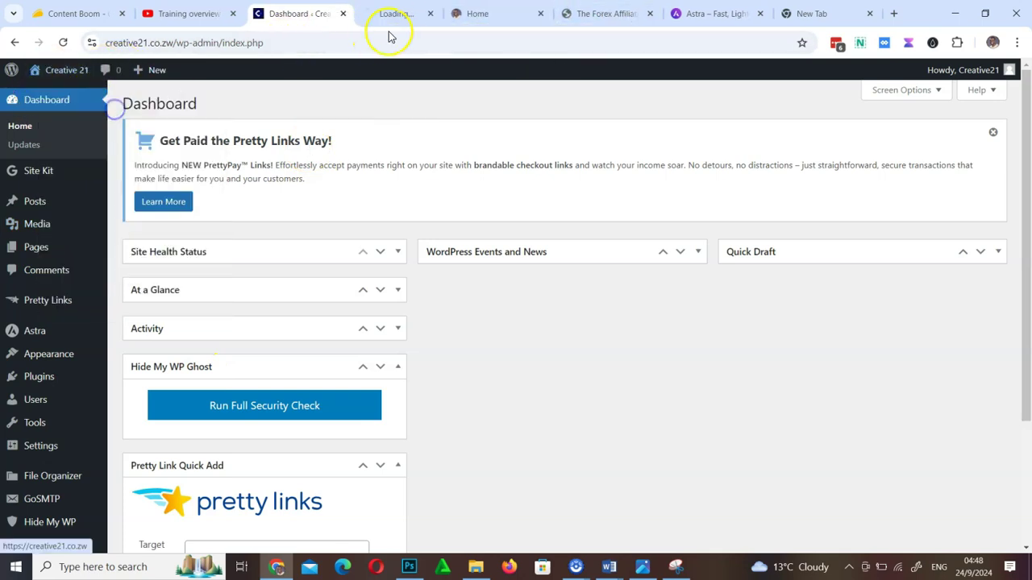
{"action": "left_click", "coordinate": [398, 9]}
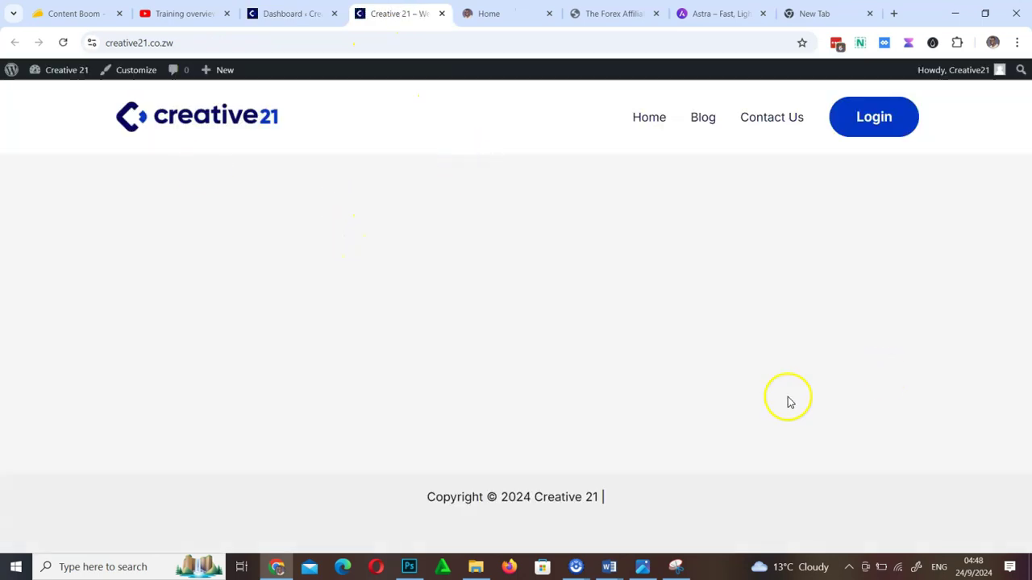
{"action": "left_click", "coordinate": [652, 115]}
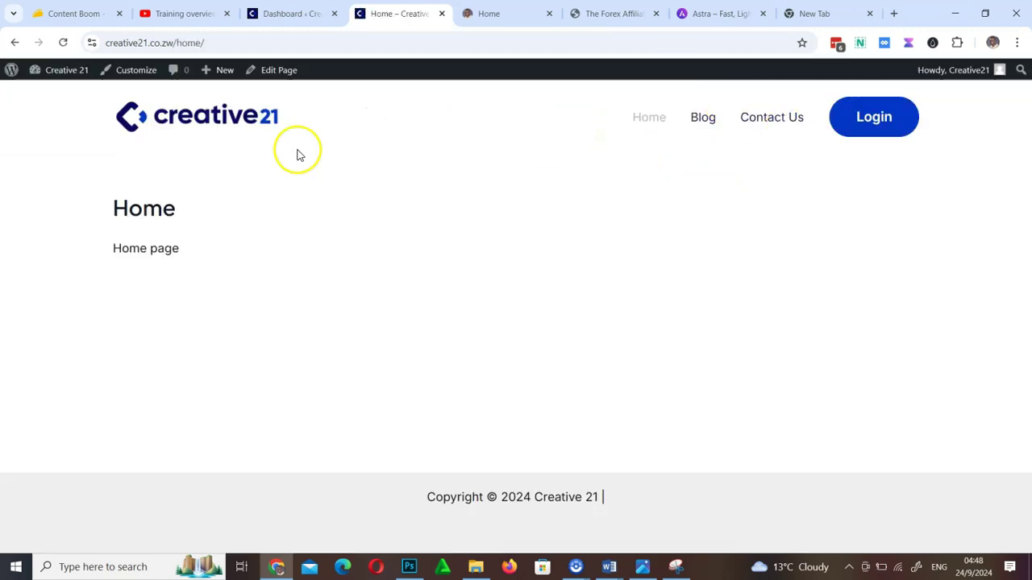
{"action": "left_click", "coordinate": [283, 71]}
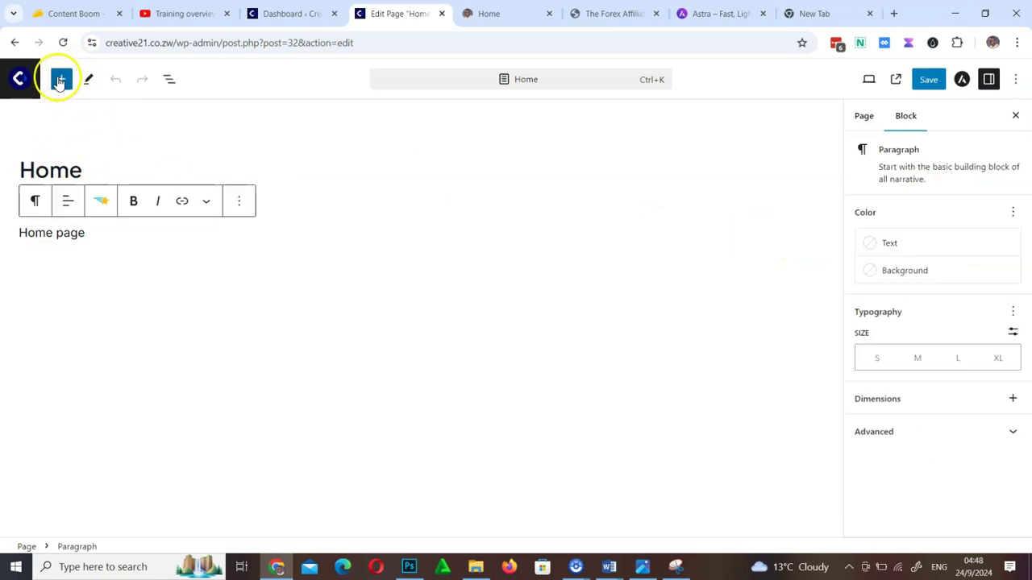
Insert the About pattern 'Intro area with heading and image' into the Home page
{"action": "left_click", "coordinate": [62, 80]}
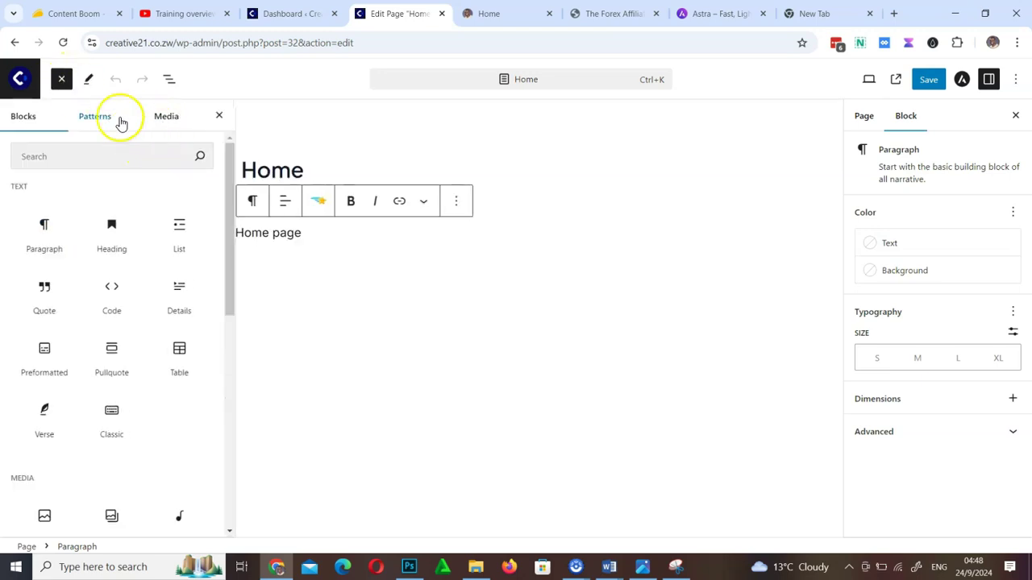
{"action": "left_click", "coordinate": [98, 118]}
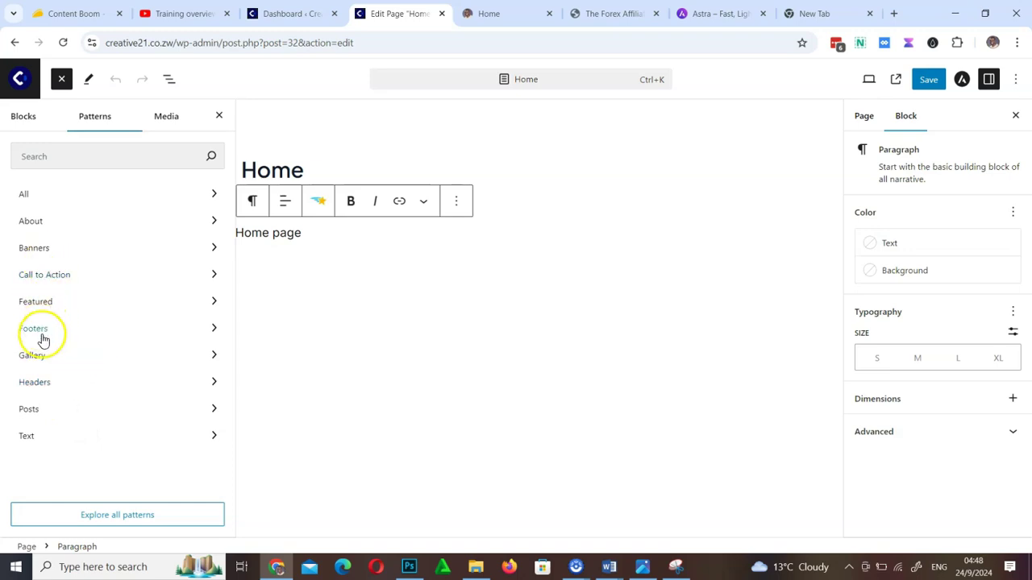
{"action": "left_click", "coordinate": [44, 253]}
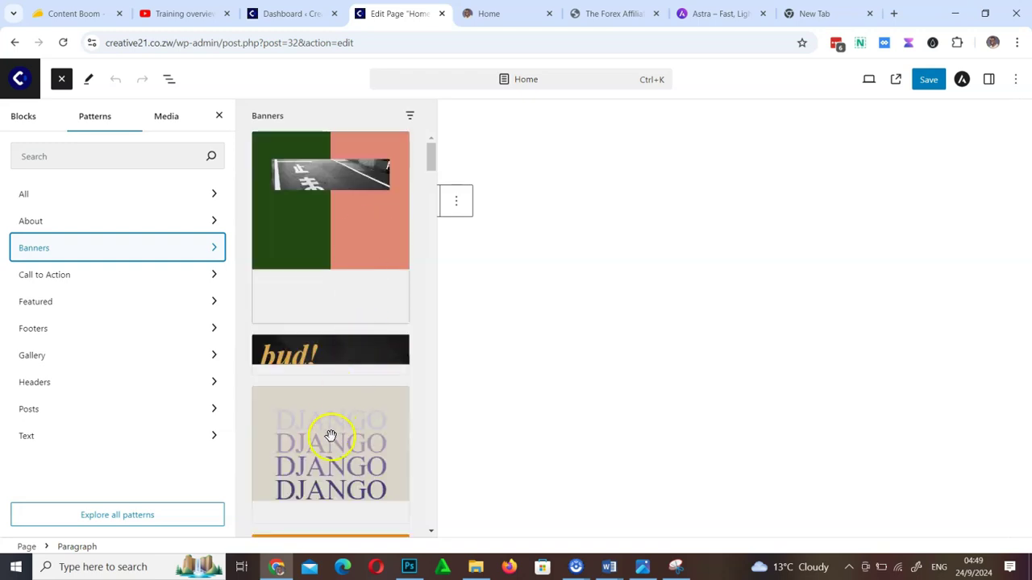
{"action": "left_click", "coordinate": [95, 229]}
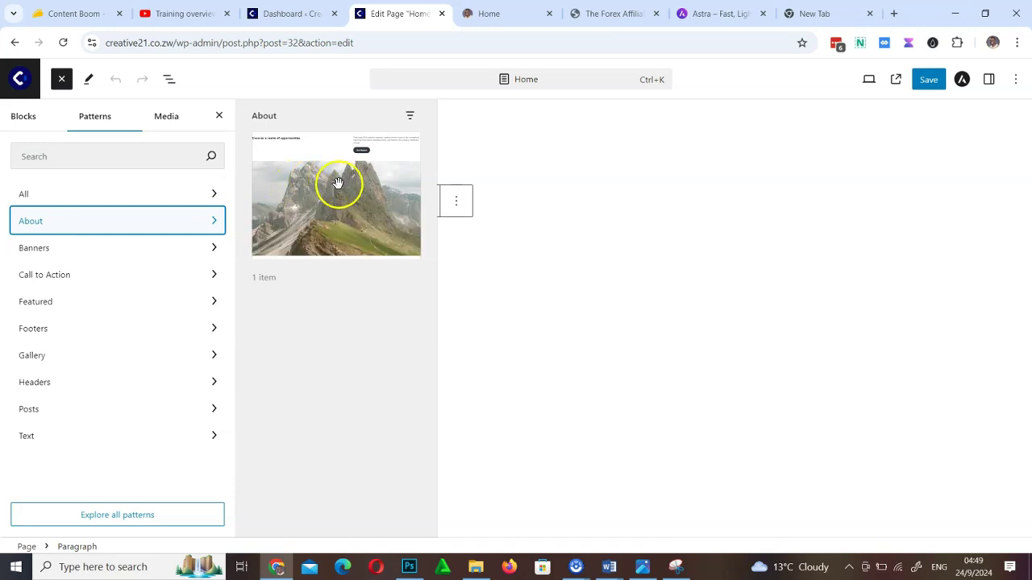
{"action": "left_click", "coordinate": [358, 236]}
{"action": "left_click", "coordinate": [358, 236]}
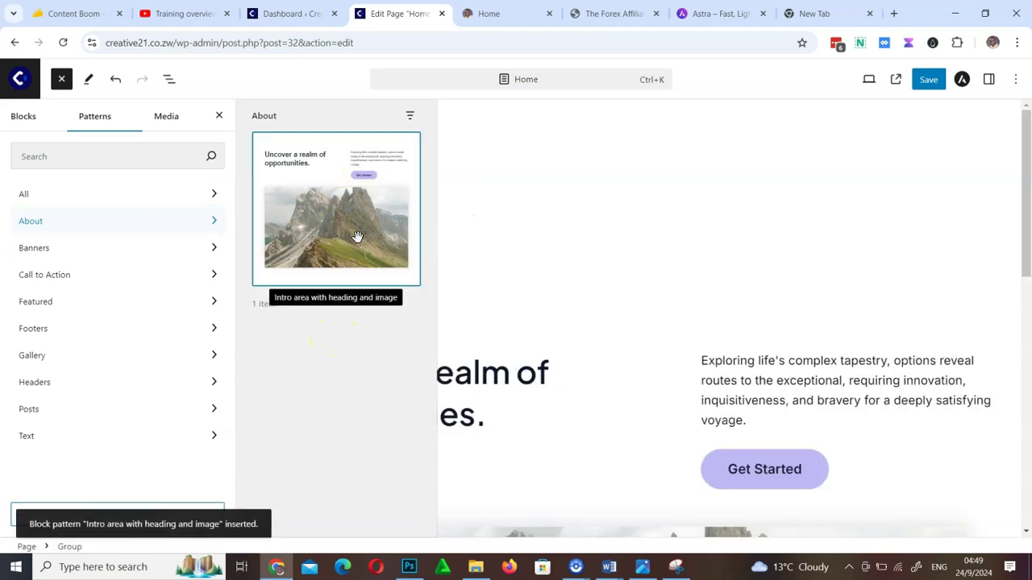
{"action": "left_click", "coordinate": [649, 295]}
Check the Get Started button block and save the updated Home page
{"action": "scroll", "coordinate": [497, 392], "scroll_direction": "down", "scroll_amount": 10}
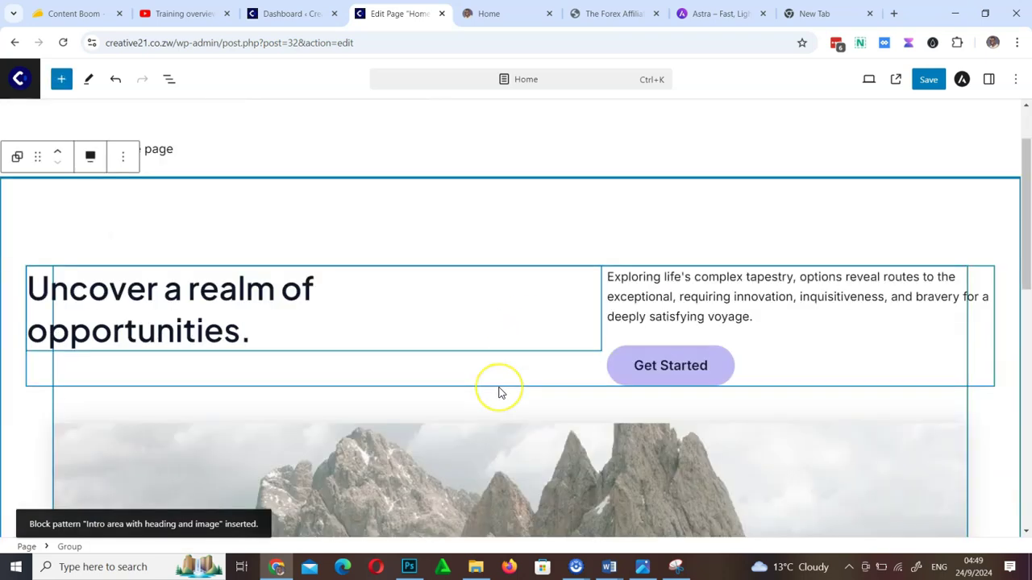
{"action": "scroll", "coordinate": [497, 392], "scroll_direction": "up", "scroll_amount": 8}
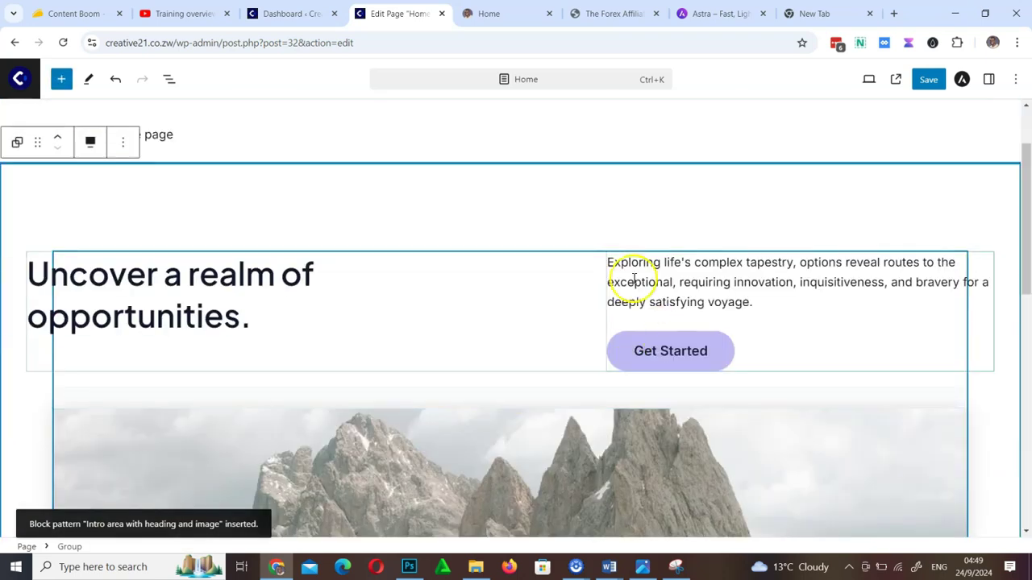
{"action": "left_click", "coordinate": [681, 357]}
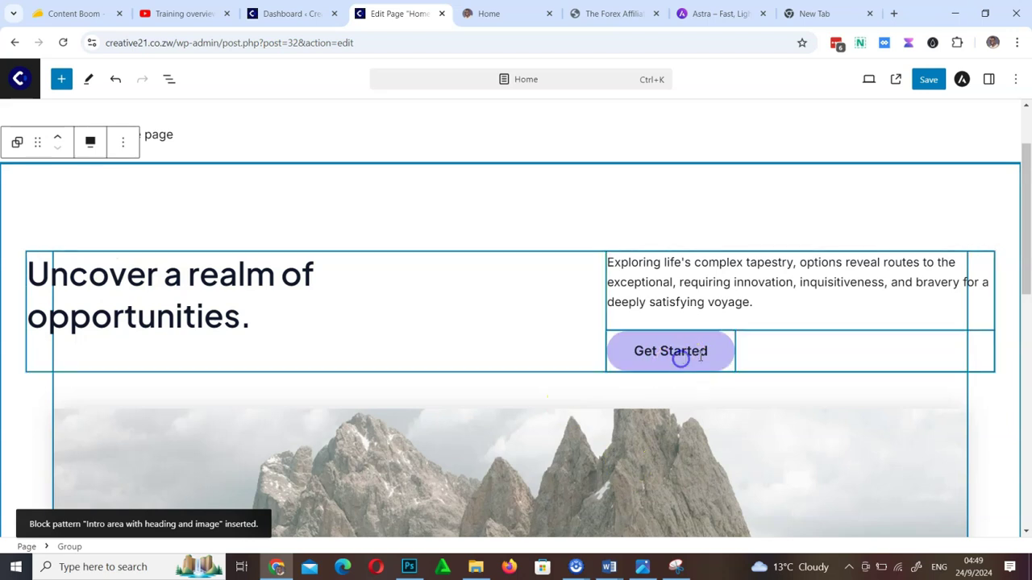
{"action": "left_click", "coordinate": [927, 82]}
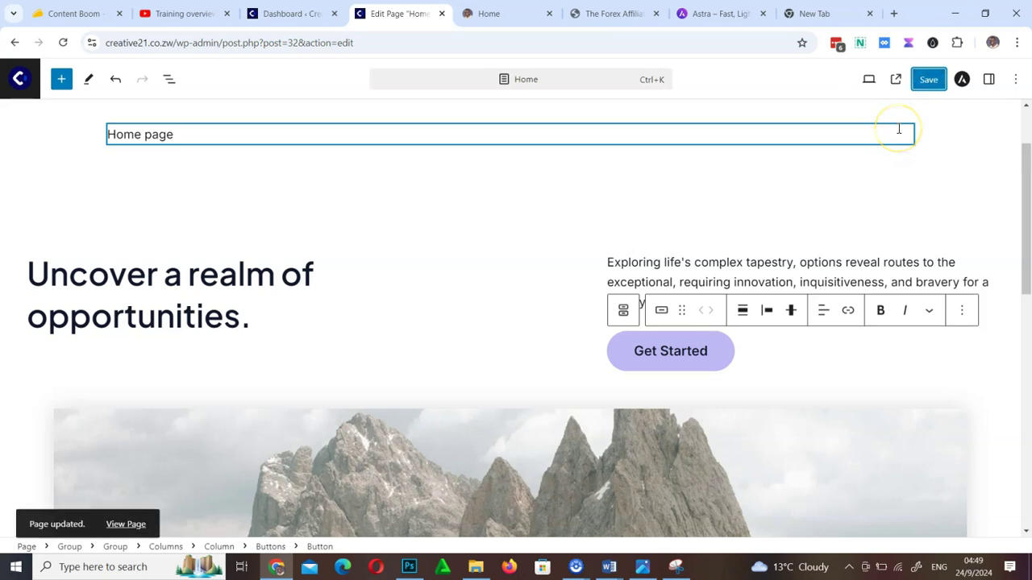
{"action": "left_click", "coordinate": [304, 18]}
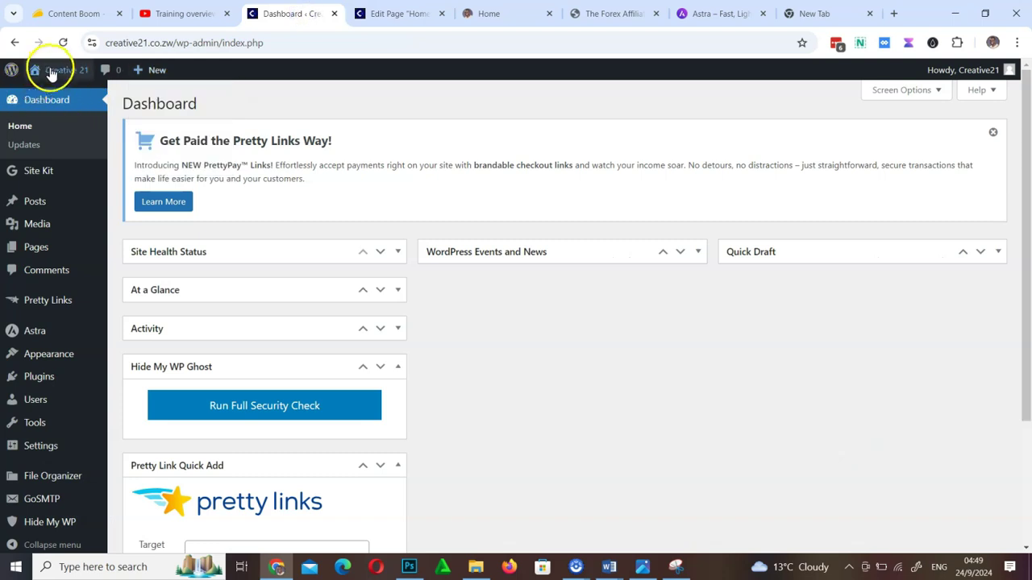
Open the live site's Home page in a new tab and scroll through the new intro section
{"action": "right_click", "coordinate": [47, 95]}
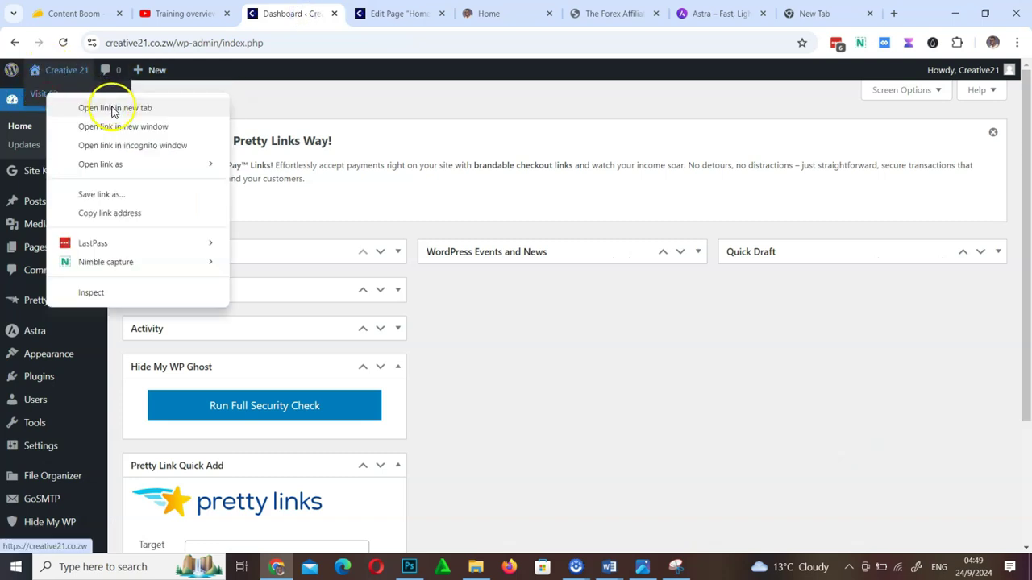
{"action": "left_click", "coordinate": [113, 108]}
{"action": "left_click", "coordinate": [436, 13]}
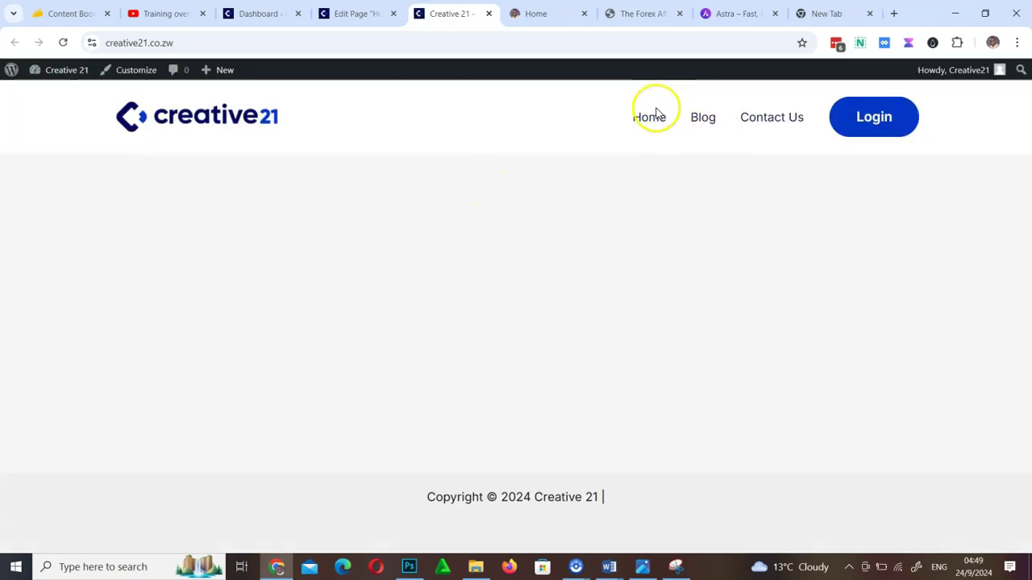
{"action": "left_click", "coordinate": [653, 117]}
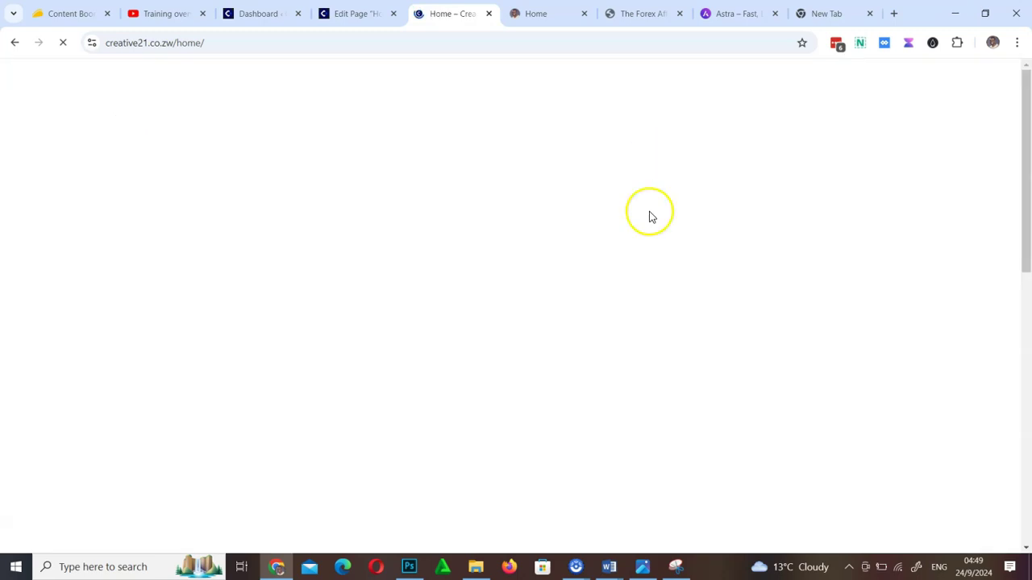
{"action": "scroll", "coordinate": [671, 331], "scroll_direction": "down", "scroll_amount": 5}
{"action": "scroll", "coordinate": [670, 326], "scroll_direction": "up", "scroll_amount": 5}
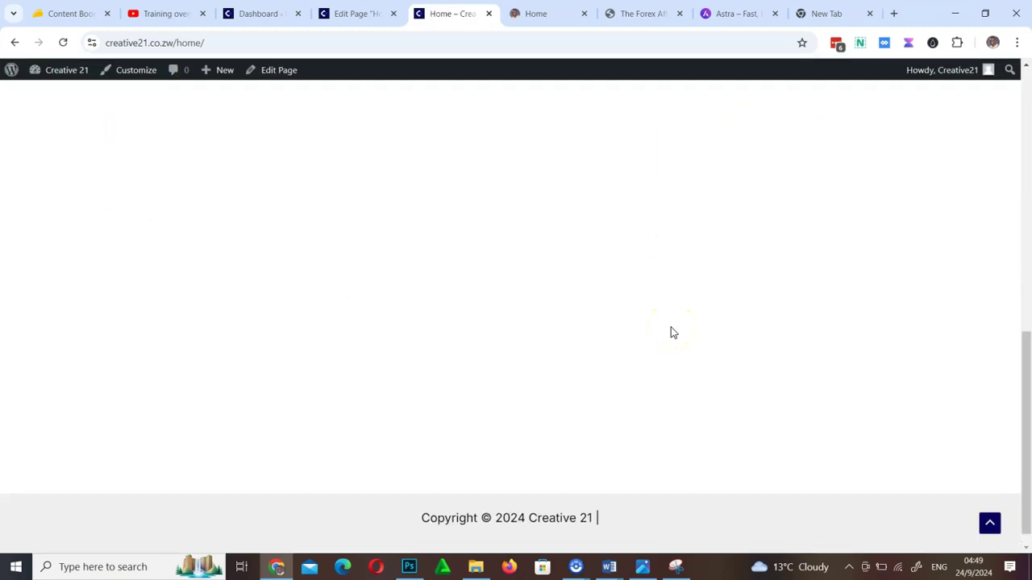
{"action": "scroll", "coordinate": [671, 327], "scroll_direction": "up", "scroll_amount": 2}
{"action": "scroll", "coordinate": [596, 316], "scroll_direction": "down", "scroll_amount": 6}
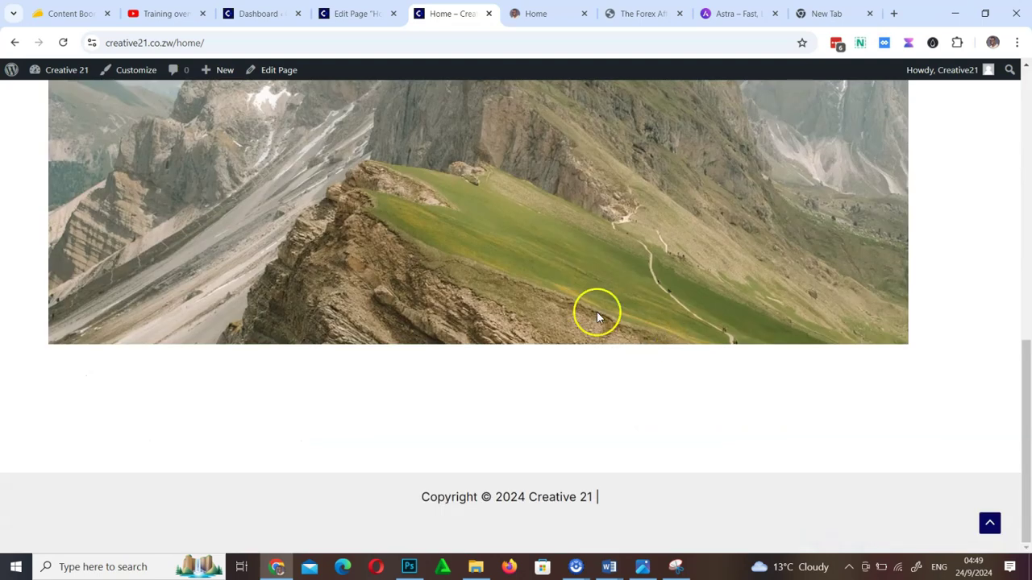
{"action": "left_click_drag", "start_coordinate": [1025, 392], "coordinate": [1028, 365]}
{"action": "left_click_drag", "start_coordinate": [1028, 283], "coordinate": [1027, 116]}
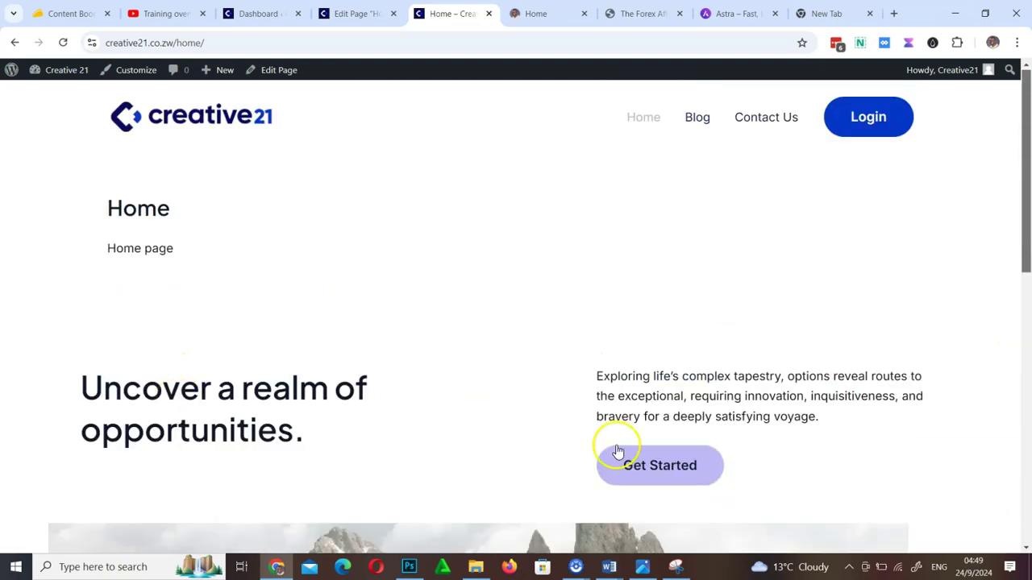
Review the intro heading, text and Get Started button in the Home page editor
{"action": "left_click", "coordinate": [351, 14]}
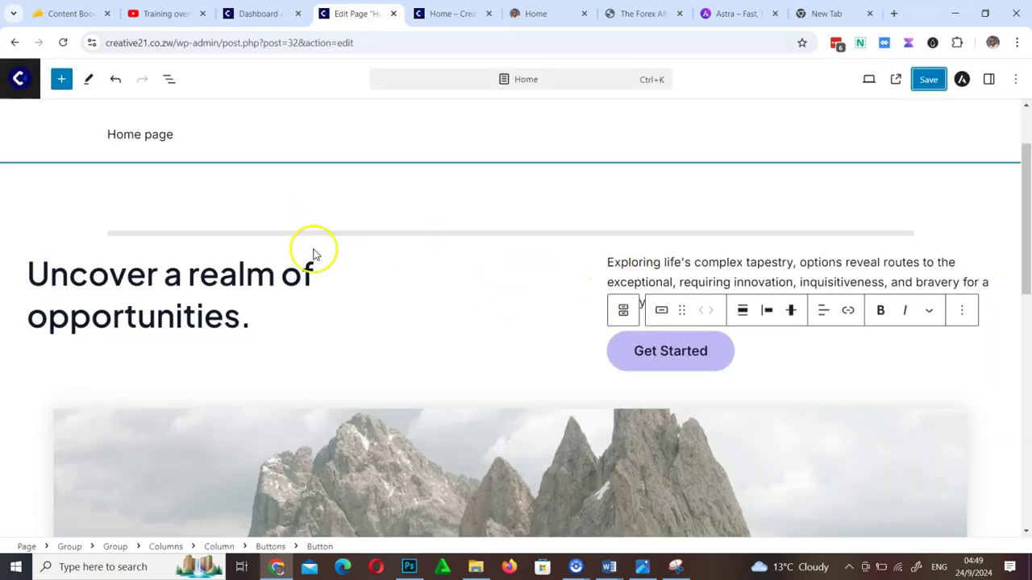
{"action": "scroll", "coordinate": [271, 318], "scroll_direction": "down", "scroll_amount": 8}
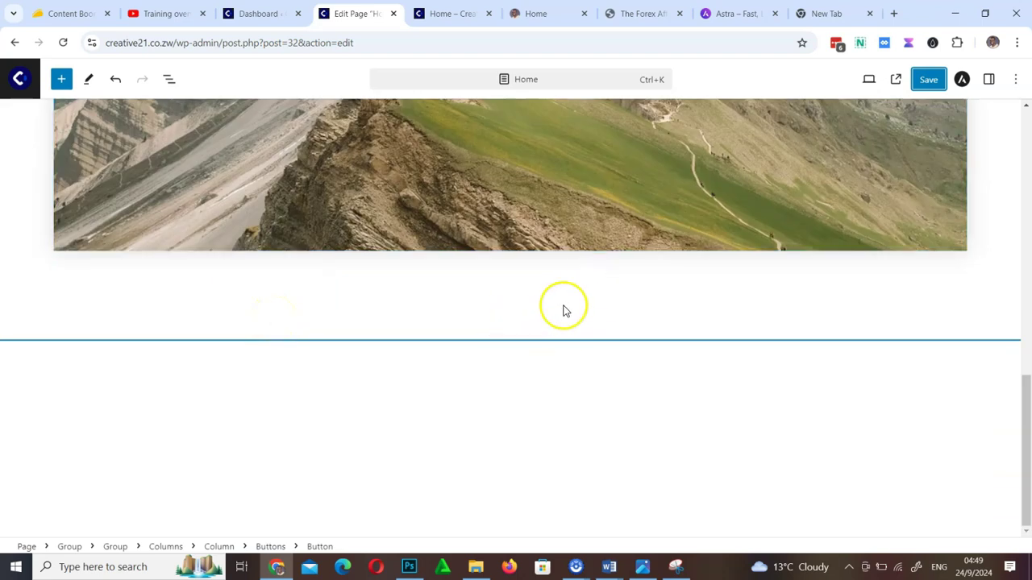
{"action": "scroll", "coordinate": [598, 270], "scroll_direction": "up", "scroll_amount": 10}
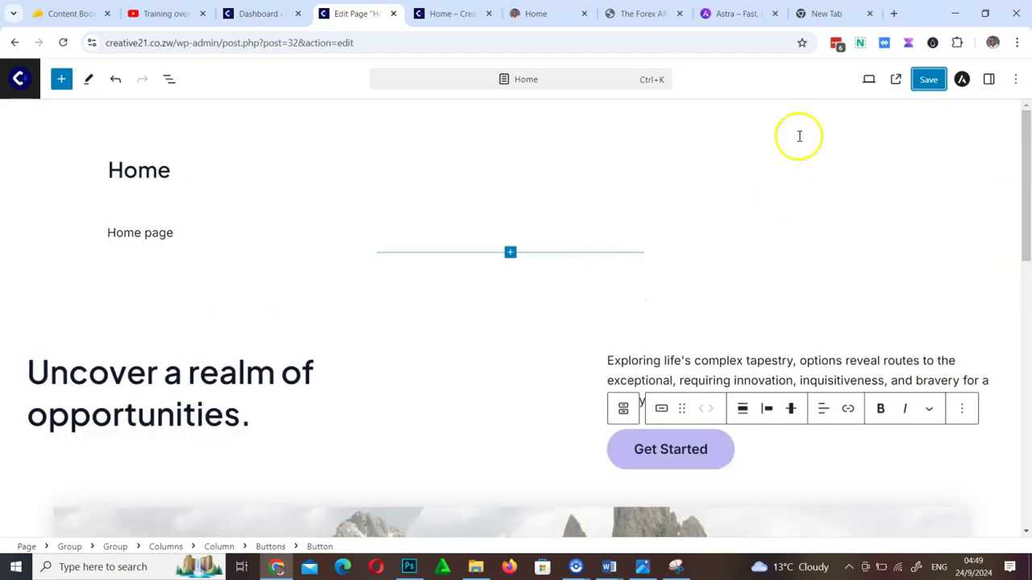
{"action": "left_click", "coordinate": [279, 15]}
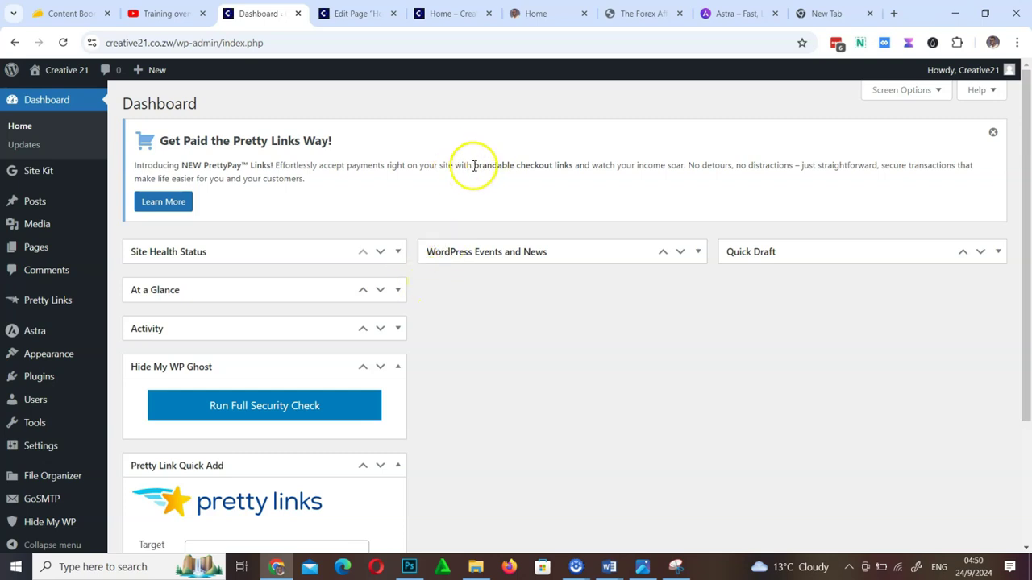
{"action": "left_click", "coordinate": [540, 20]}
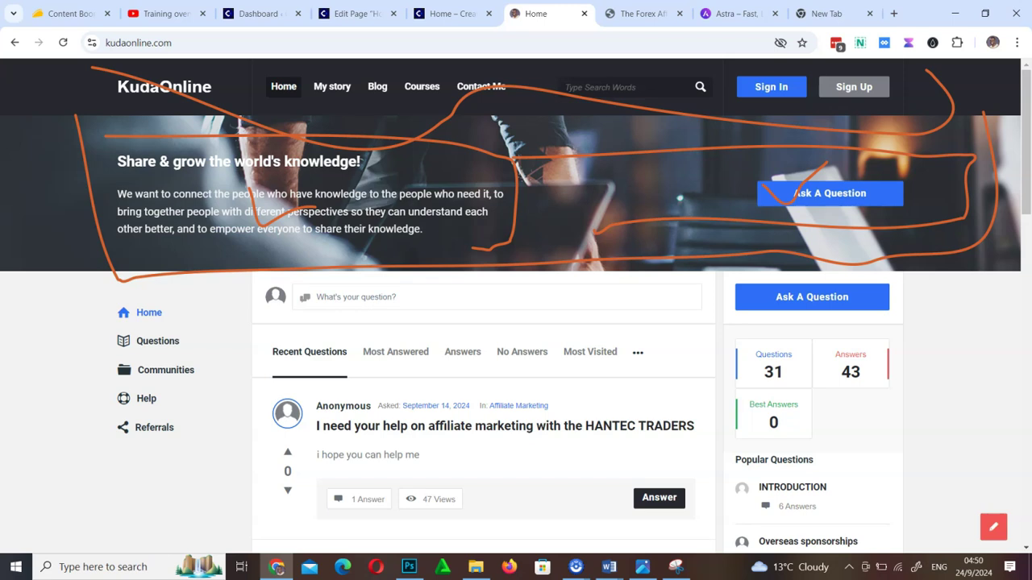
{"action": "mouse_move", "coordinate": [86, 395]}
{"action": "left_mouse_down"}
{"action": "mouse_move", "coordinate": [80, 464]}
{"action": "mouse_move", "coordinate": [290, 476]}
{"action": "mouse_move", "coordinate": [830, 472]}
{"action": "mouse_move", "coordinate": [959, 436]}
{"action": "mouse_move", "coordinate": [967, 270]}
{"action": "mouse_move", "coordinate": [958, 258]}
{"action": "left_mouse_up"}
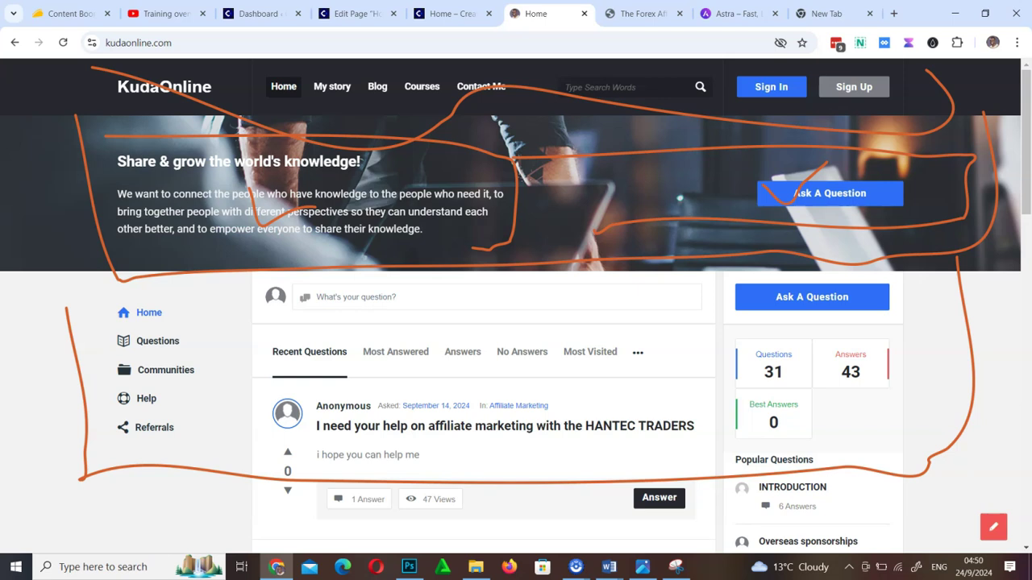
{"action": "left_click_drag", "start_coordinate": [745, 456], "coordinate": [908, 432]}
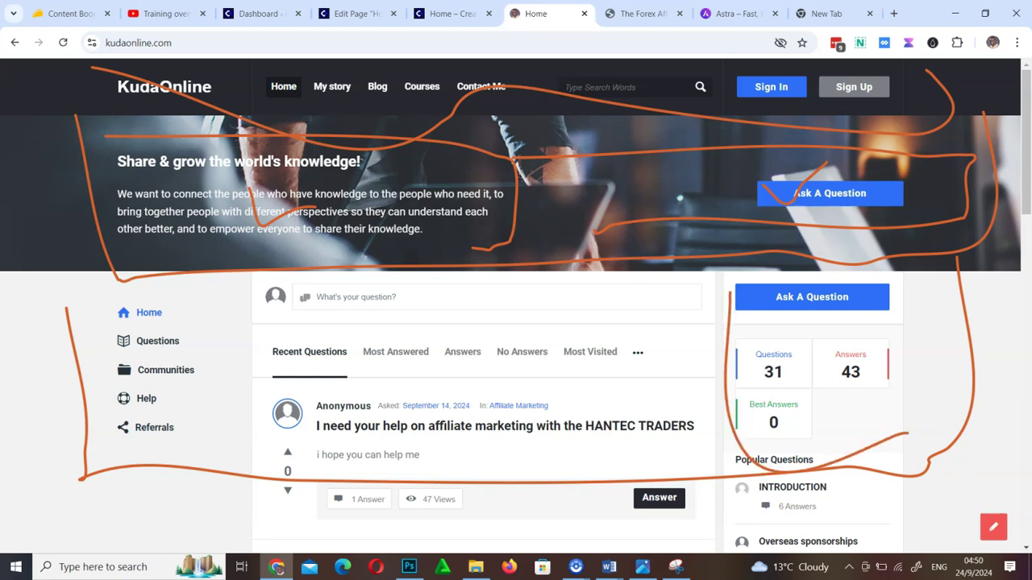
{"action": "mouse_move", "coordinate": [252, 294]}
{"action": "left_mouse_down"}
{"action": "mouse_move", "coordinate": [427, 458]}
{"action": "mouse_move", "coordinate": [462, 451]}
{"action": "left_mouse_up"}
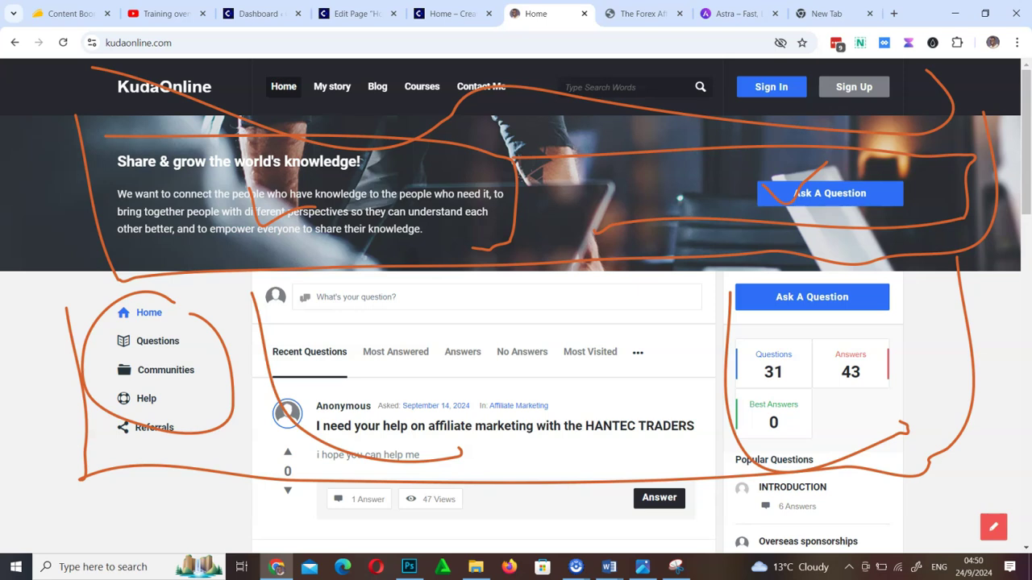
{"action": "key", "text": "Escape"}
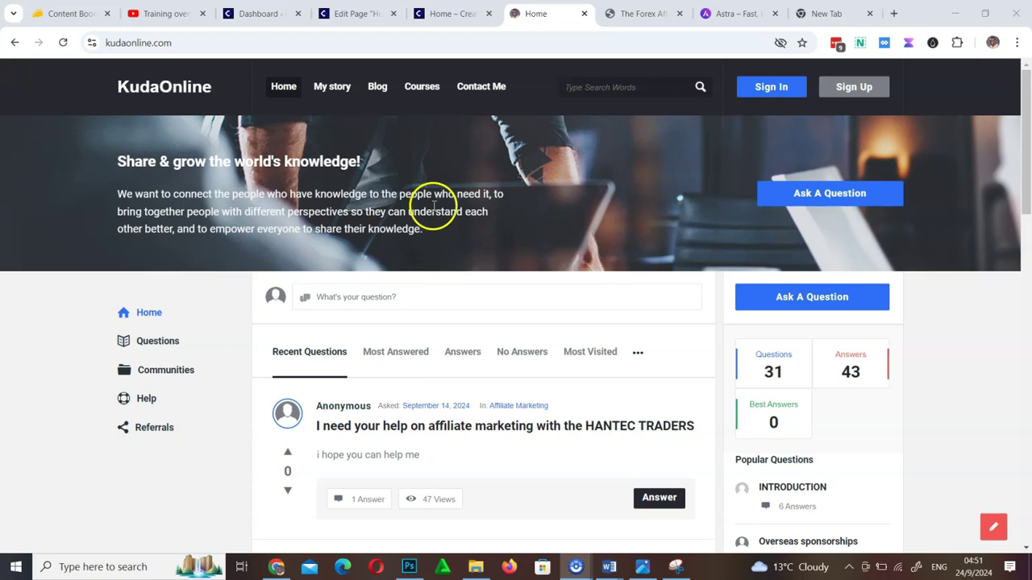
{"action": "left_click", "coordinate": [262, 14]}
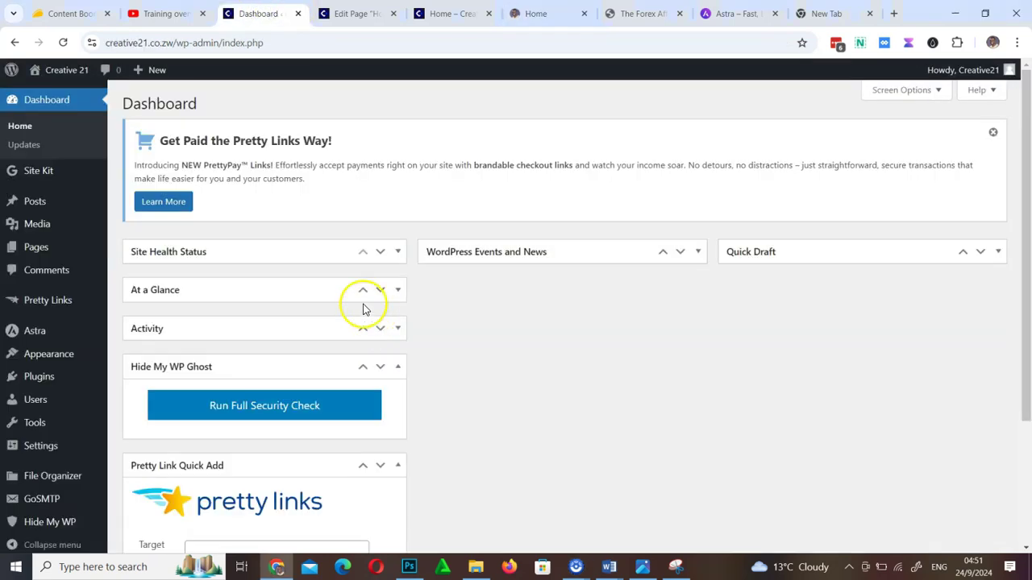
Look over the Home page in the block editor with its page settings sidebar shown
{"action": "left_click", "coordinate": [358, 15]}
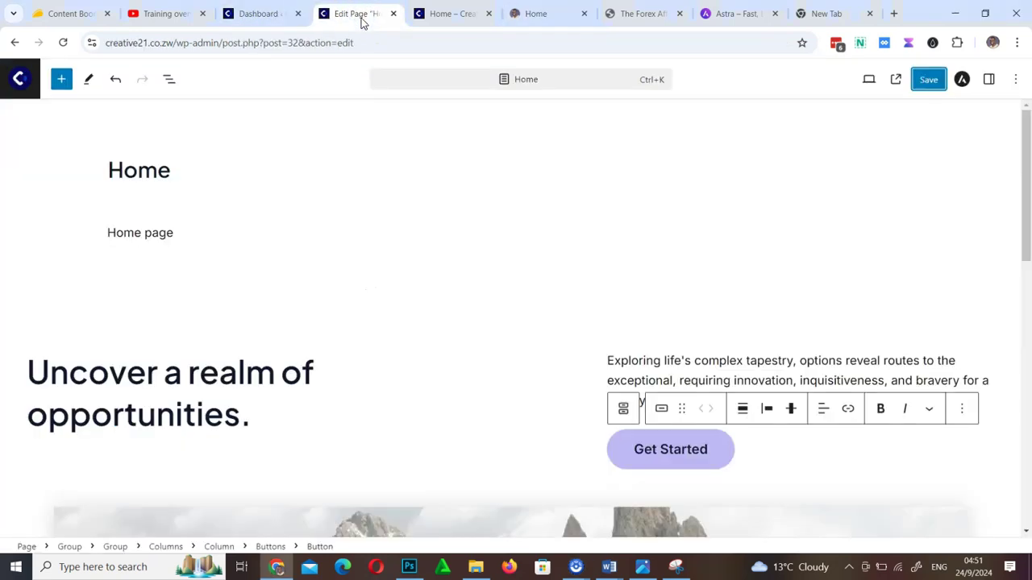
{"action": "scroll", "coordinate": [539, 282], "scroll_direction": "down", "scroll_amount": 6}
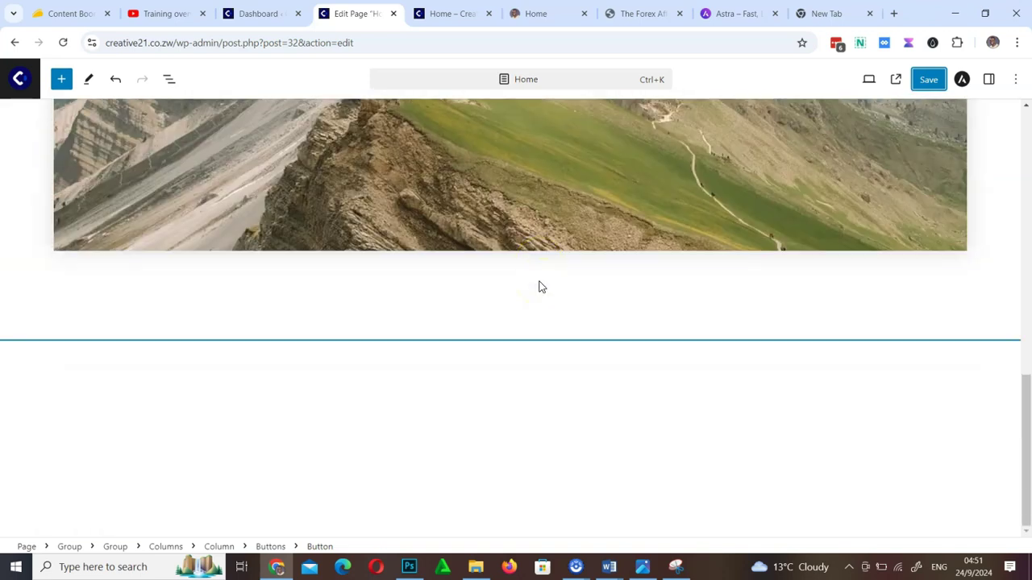
{"action": "scroll", "coordinate": [541, 287], "scroll_direction": "up", "scroll_amount": 8}
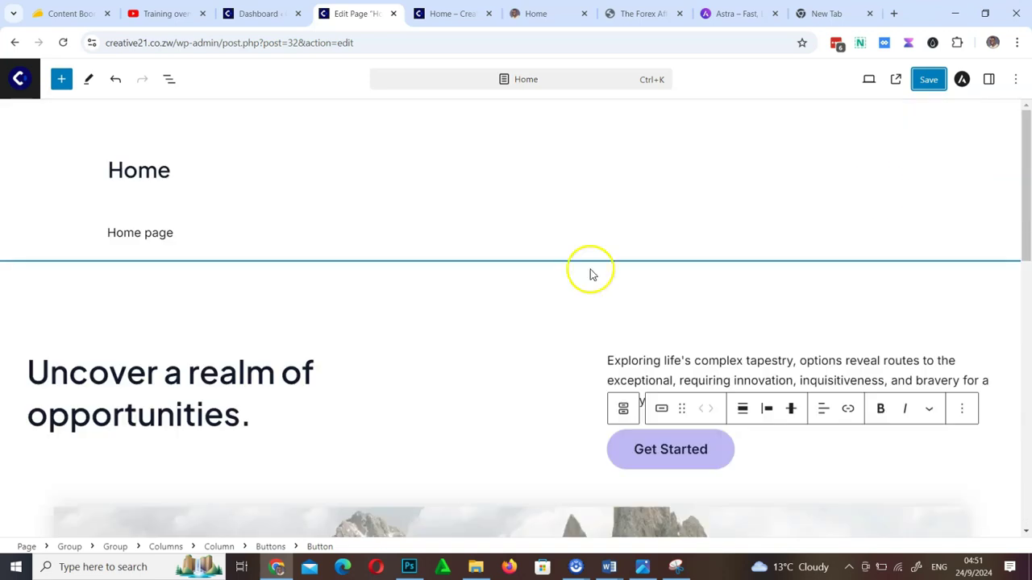
{"action": "left_click", "coordinate": [989, 79]}
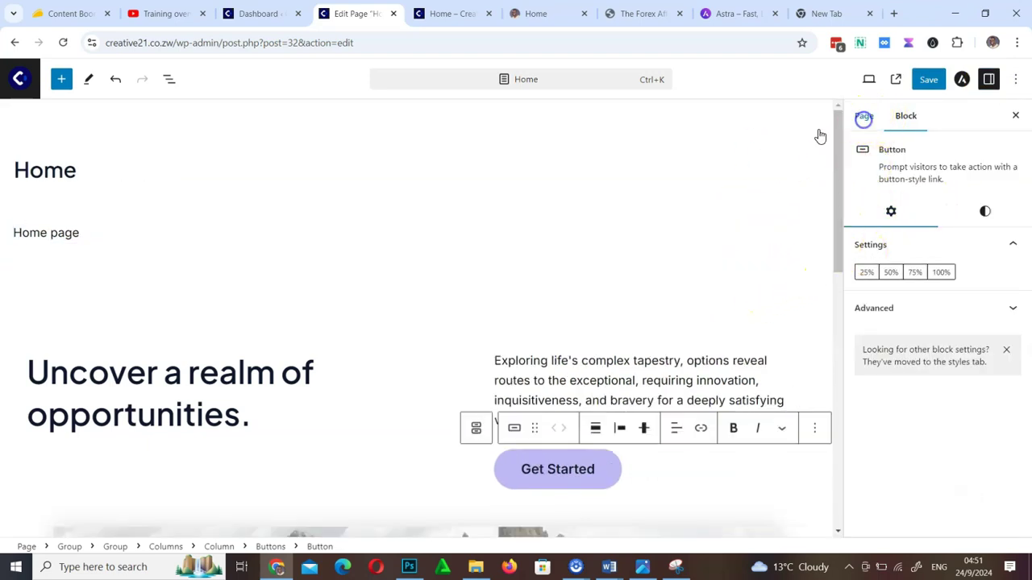
Search installed plugins for 'bri', find no Brizy plugin, and go to Add New Plugin
{"action": "left_click", "coordinate": [270, 14]}
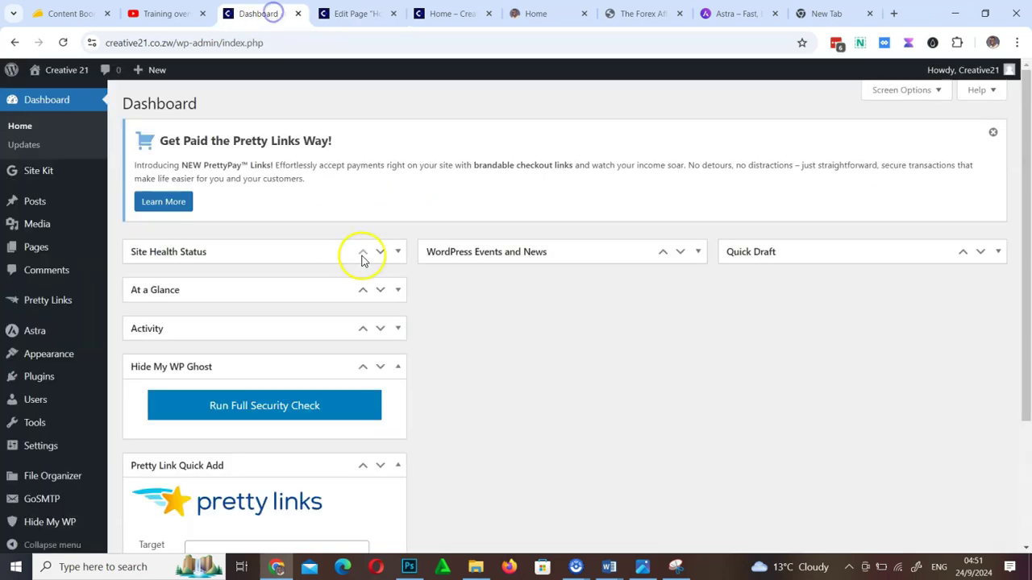
{"action": "left_click", "coordinate": [42, 377]}
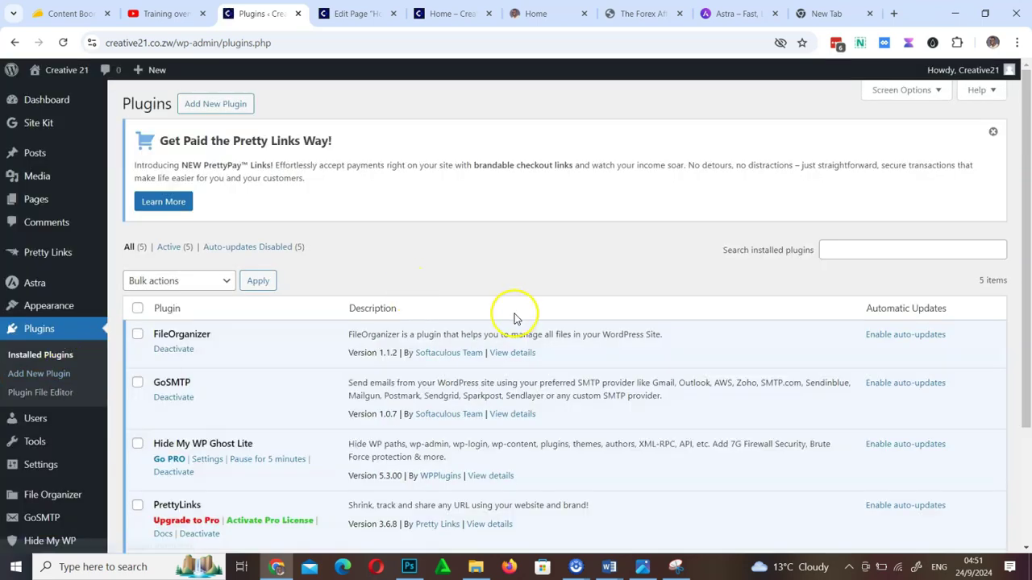
{"action": "left_click", "coordinate": [869, 248]}
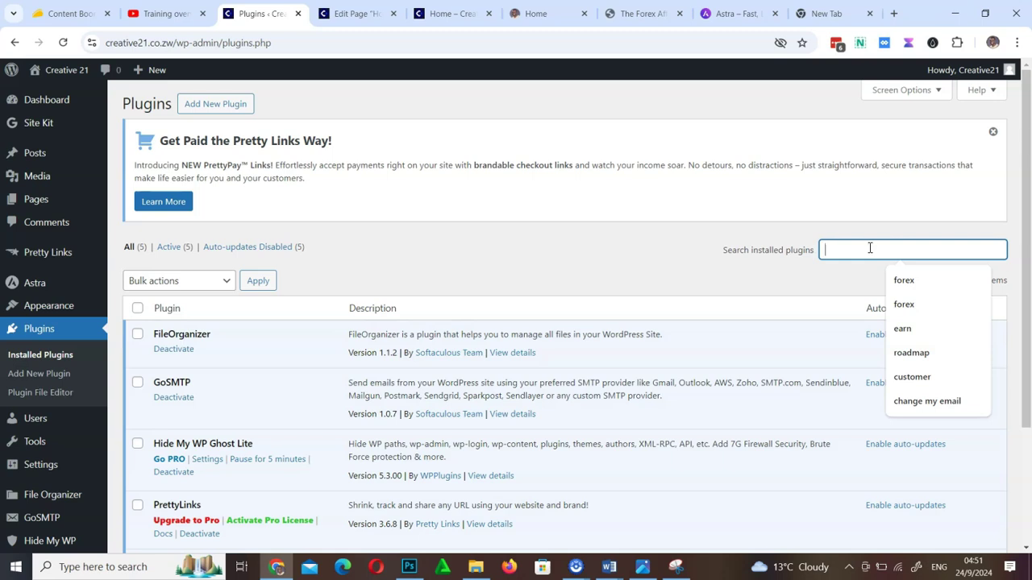
{"action": "type", "text": "brizy"}
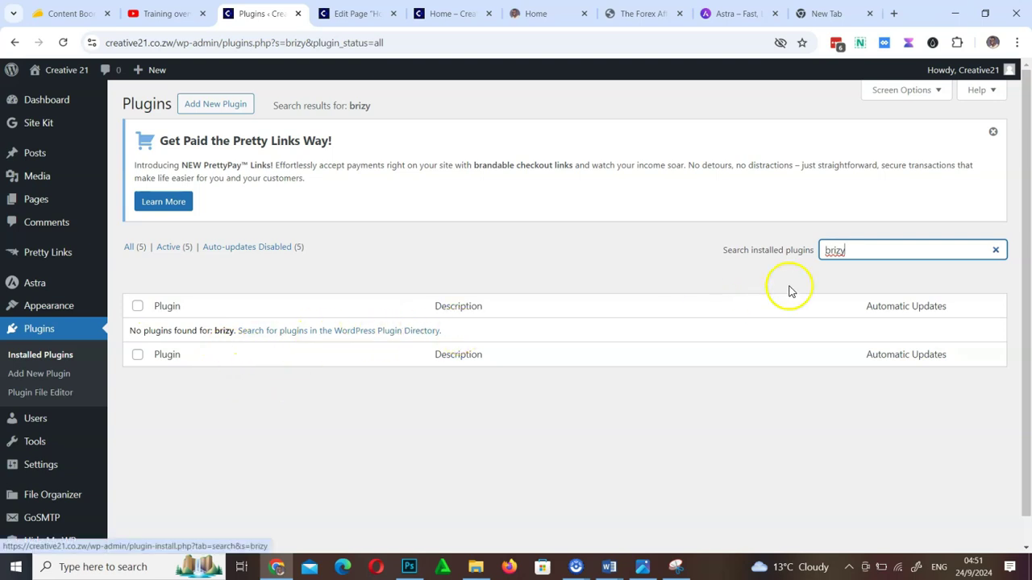
{"action": "left_click", "coordinate": [226, 107]}
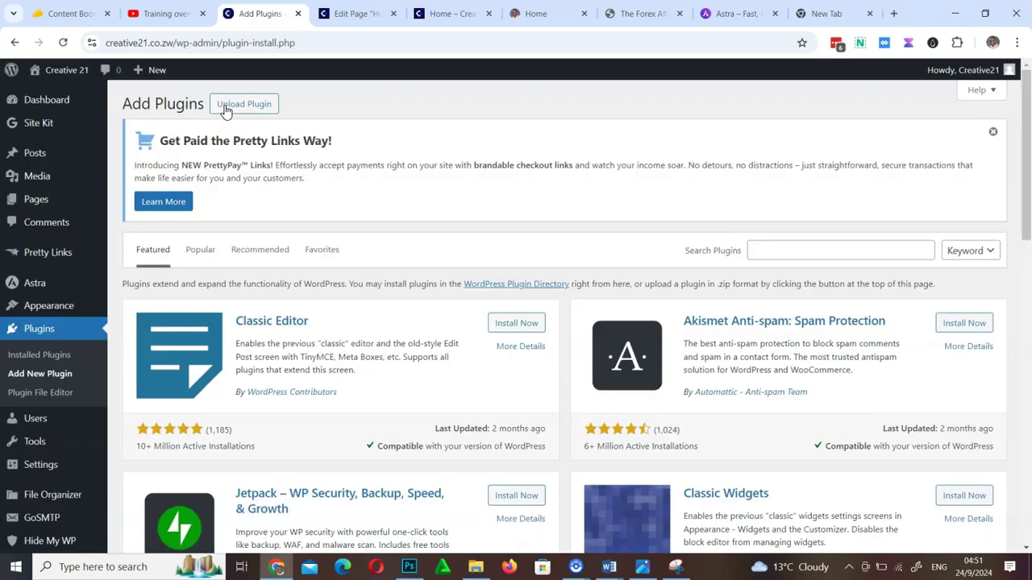
Search the plugin directory for 'bri' and install Brizy – Page Builder
{"action": "left_click", "coordinate": [773, 249]}
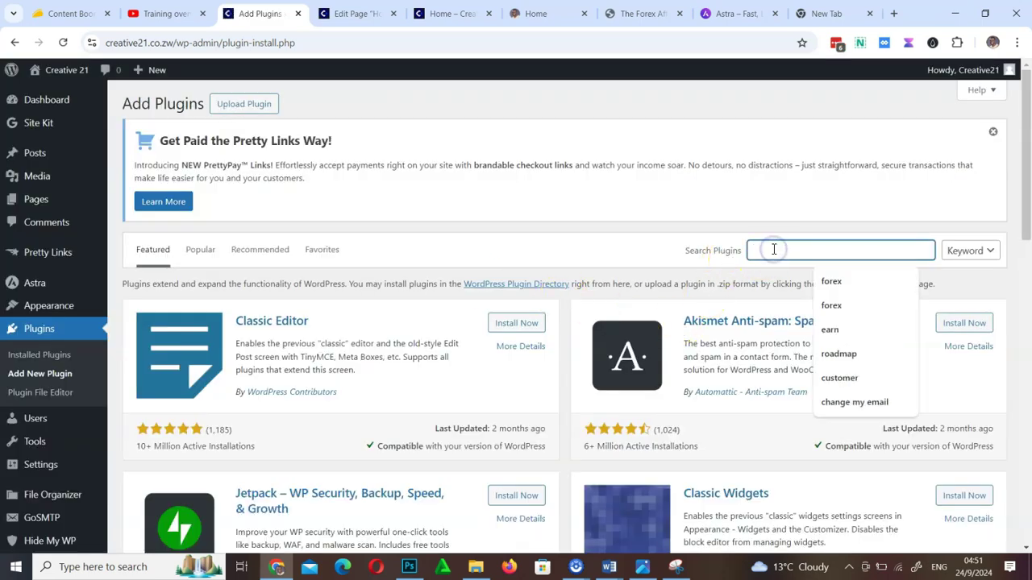
{"action": "type", "text": "brizy"}
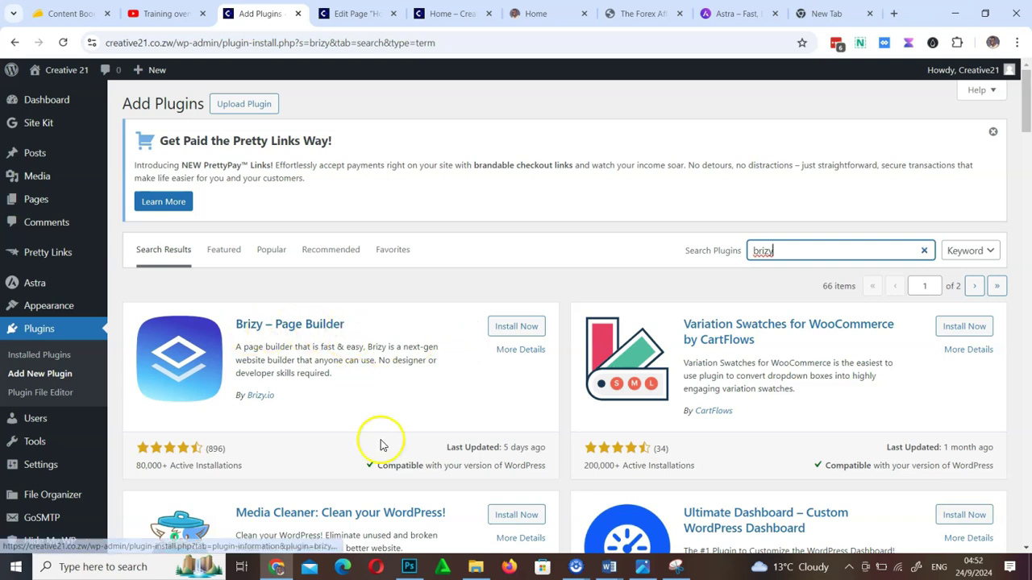
{"action": "scroll", "coordinate": [382, 438], "scroll_direction": "down", "scroll_amount": 8}
{"action": "scroll", "coordinate": [381, 443], "scroll_direction": "down", "scroll_amount": 4}
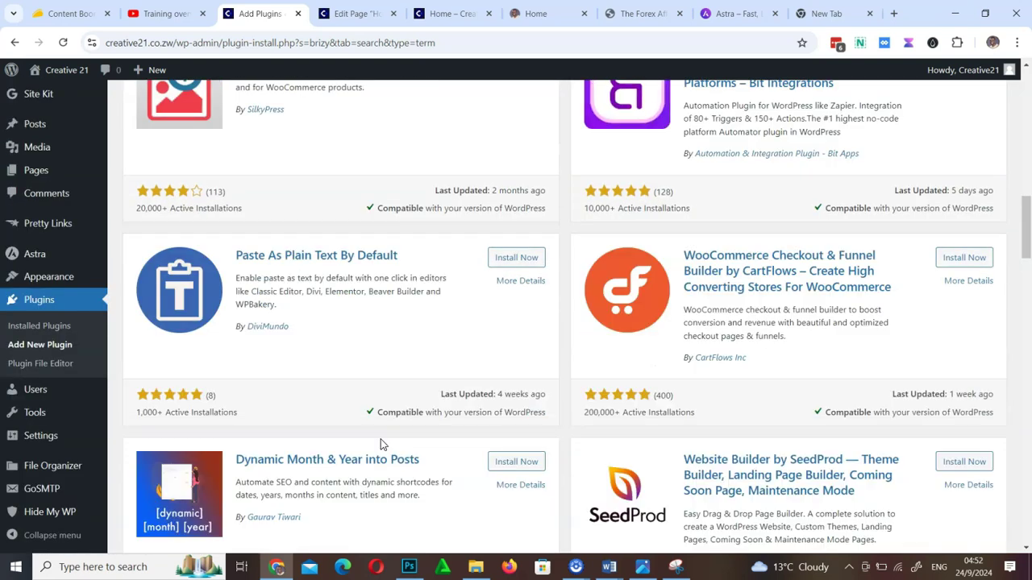
{"action": "scroll", "coordinate": [432, 440], "scroll_direction": "up", "scroll_amount": 12}
{"action": "left_click", "coordinate": [518, 328]}
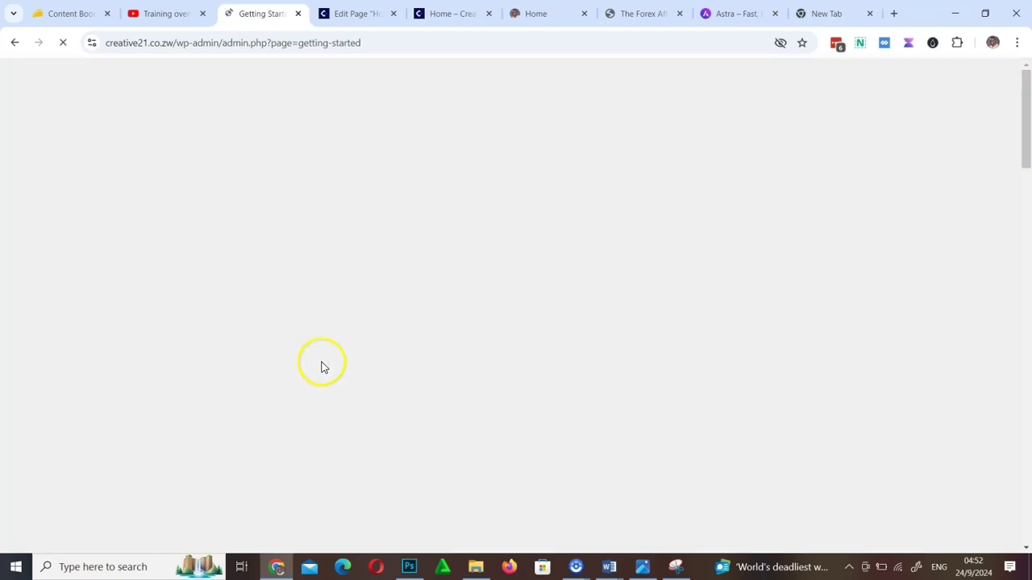
{"action": "scroll", "coordinate": [530, 403], "scroll_direction": "down", "scroll_amount": 15}
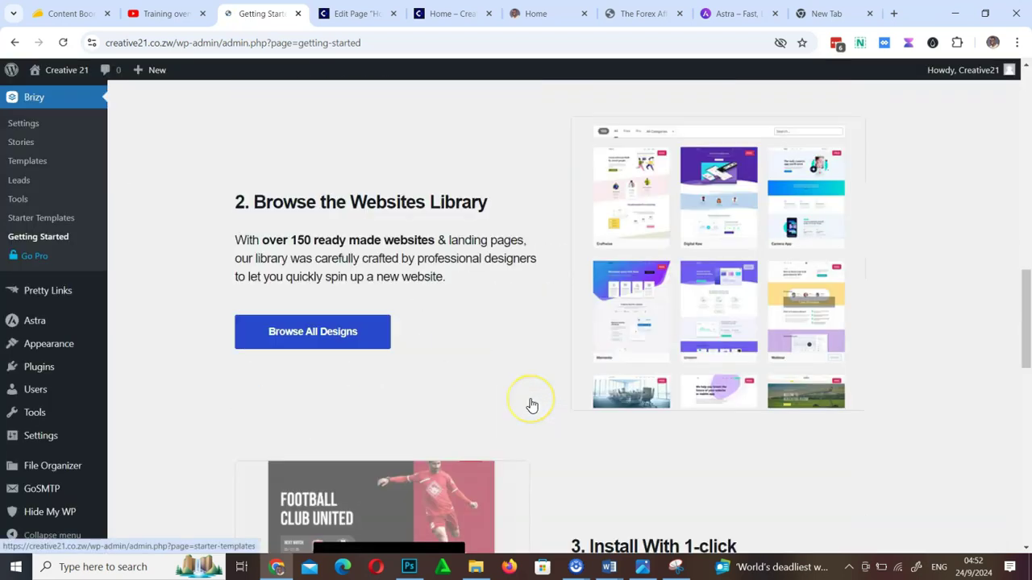
{"action": "scroll", "coordinate": [532, 406], "scroll_direction": "down", "scroll_amount": 15}
{"action": "scroll", "coordinate": [530, 403], "scroll_direction": "up", "scroll_amount": 4}
{"action": "scroll", "coordinate": [530, 404], "scroll_direction": "down", "scroll_amount": 4}
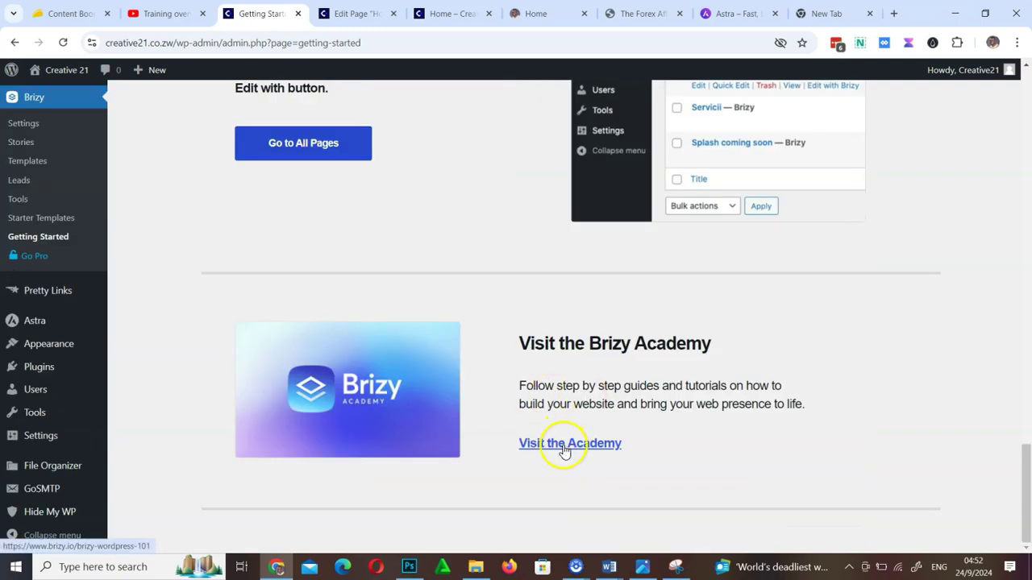
{"action": "scroll", "coordinate": [584, 458], "scroll_direction": "up", "scroll_amount": 15}
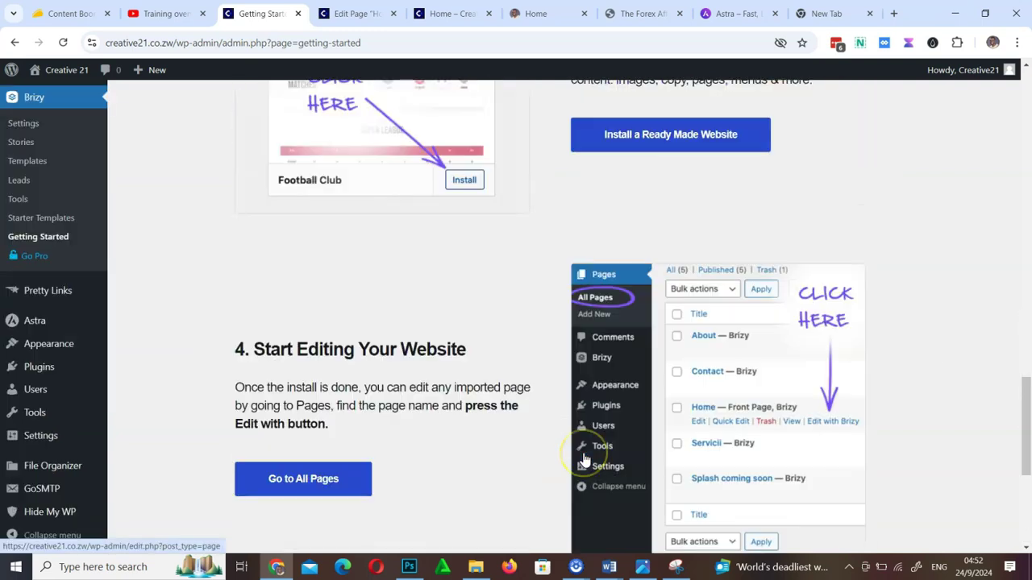
{"action": "scroll", "coordinate": [585, 458], "scroll_direction": "up", "scroll_amount": 8}
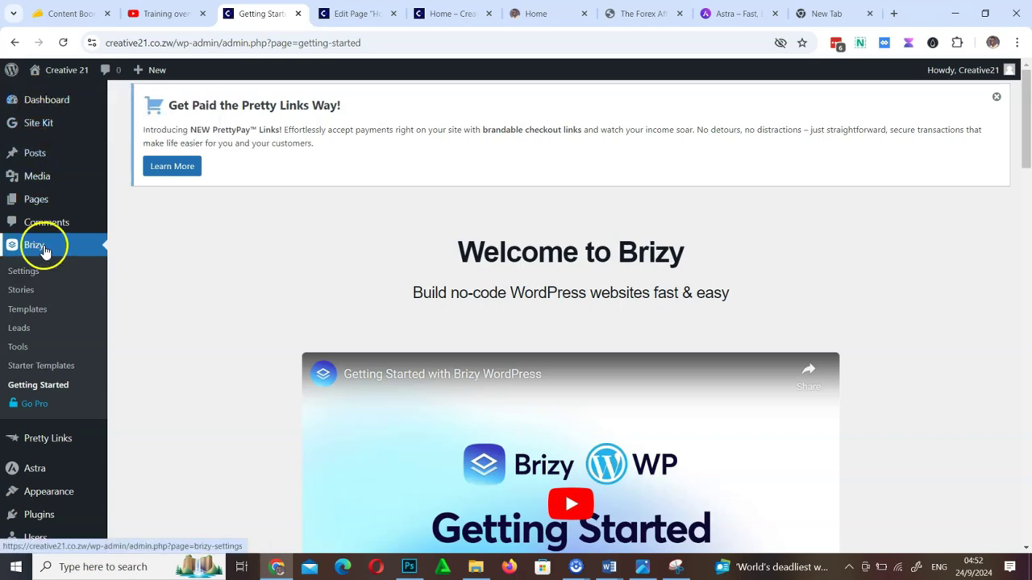
{"action": "scroll", "coordinate": [38, 297], "scroll_direction": "down", "scroll_amount": 2}
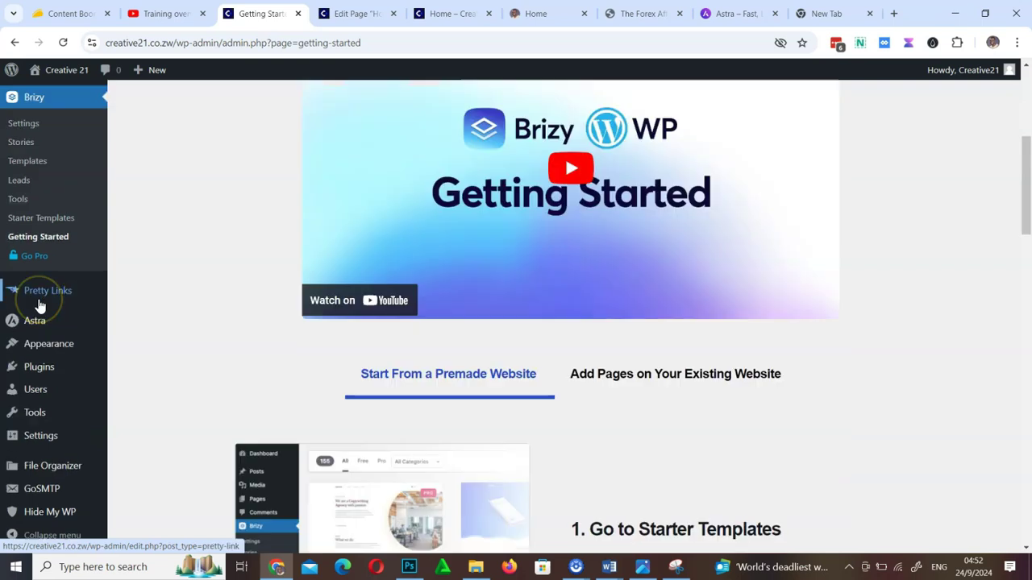
{"action": "scroll", "coordinate": [32, 282], "scroll_direction": "up", "scroll_amount": 2}
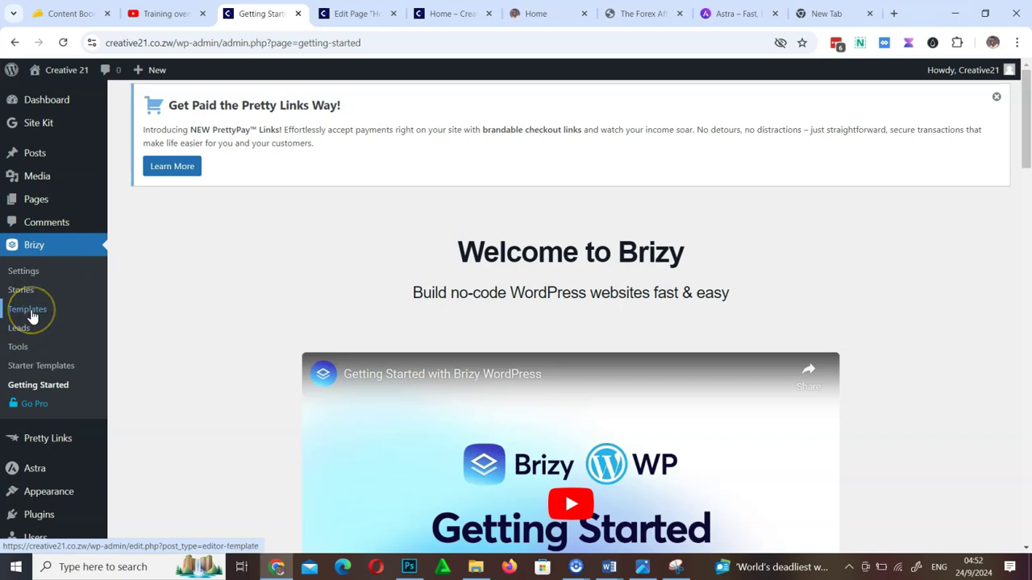
Open Brizy's Starter Templates and filter them to the Free templates
{"action": "left_click", "coordinate": [44, 365]}
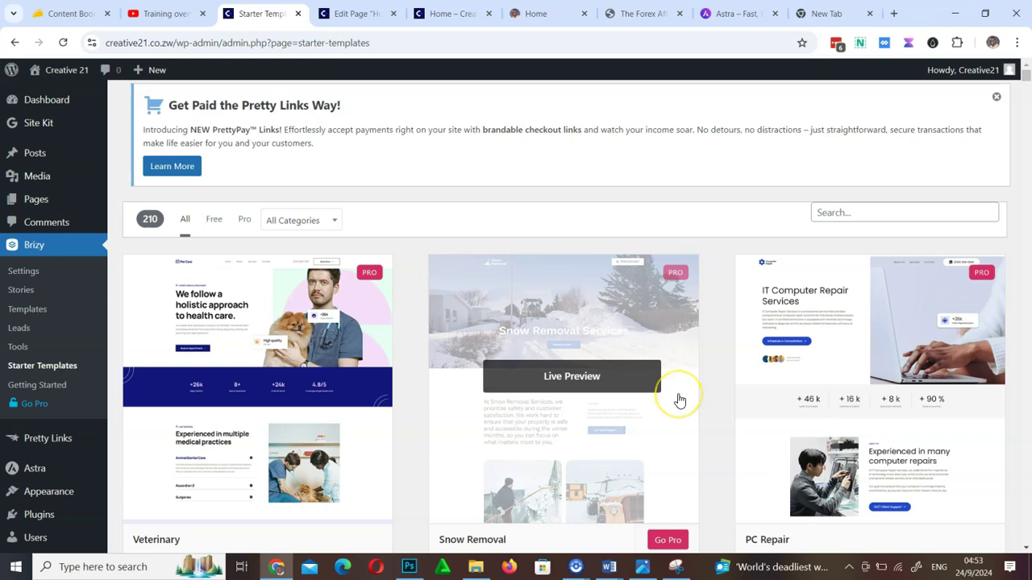
{"action": "scroll", "coordinate": [680, 401], "scroll_direction": "down", "scroll_amount": 4}
{"action": "scroll", "coordinate": [680, 400], "scroll_direction": "down", "scroll_amount": 8}
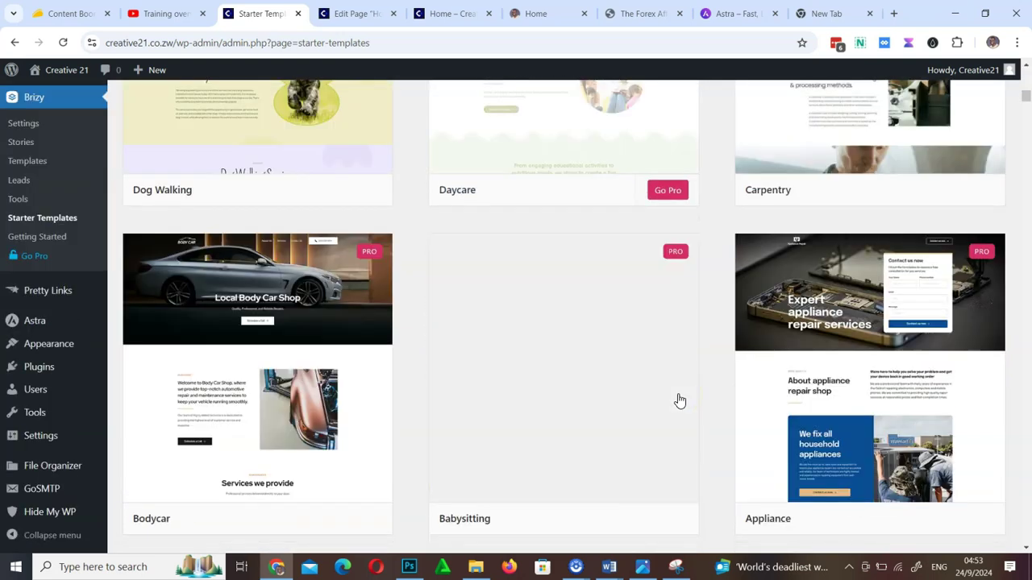
{"action": "scroll", "coordinate": [680, 401], "scroll_direction": "down", "scroll_amount": 13}
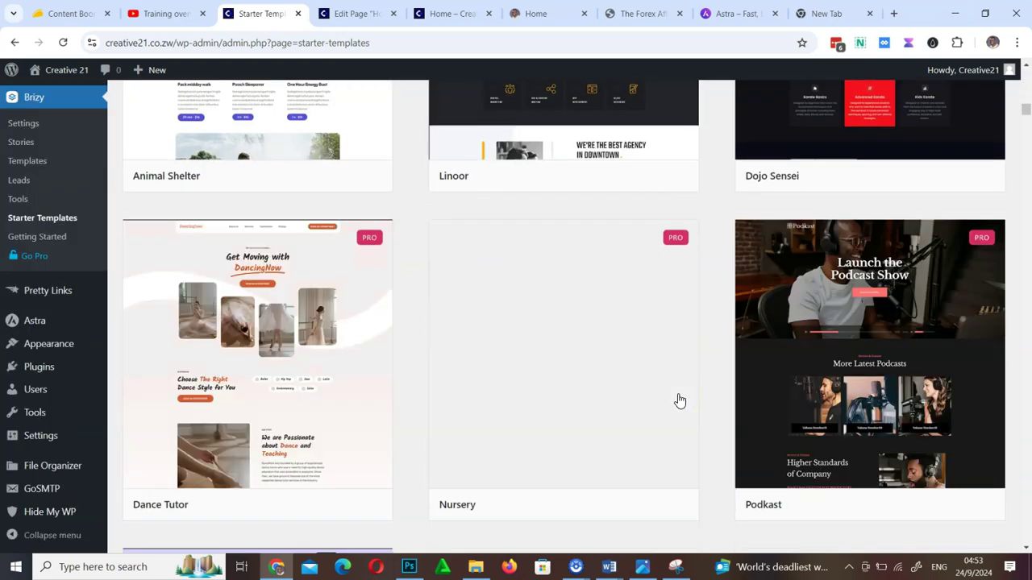
{"action": "scroll", "coordinate": [679, 400], "scroll_direction": "up", "scroll_amount": 12}
{"action": "scroll", "coordinate": [679, 400], "scroll_direction": "up", "scroll_amount": 10}
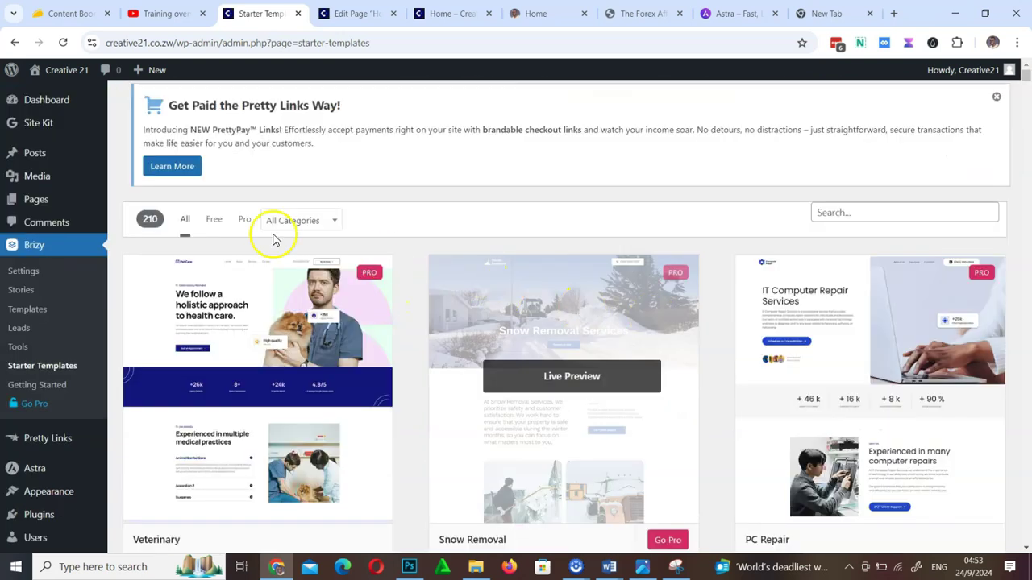
{"action": "left_click", "coordinate": [213, 224]}
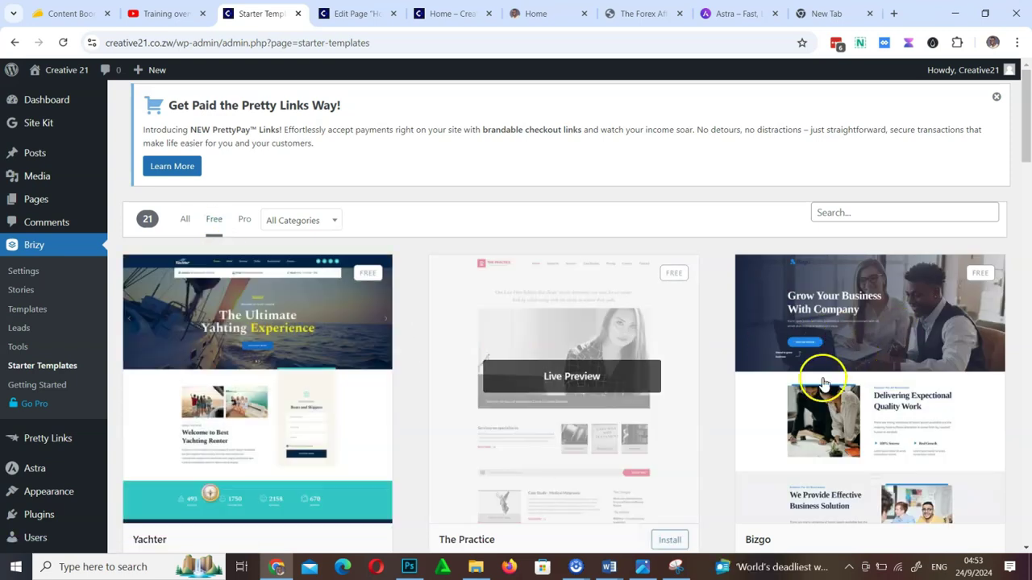
{"action": "scroll", "coordinate": [836, 449], "scroll_direction": "down", "scroll_amount": 15}
{"action": "scroll", "coordinate": [838, 449], "scroll_direction": "up", "scroll_amount": 15}
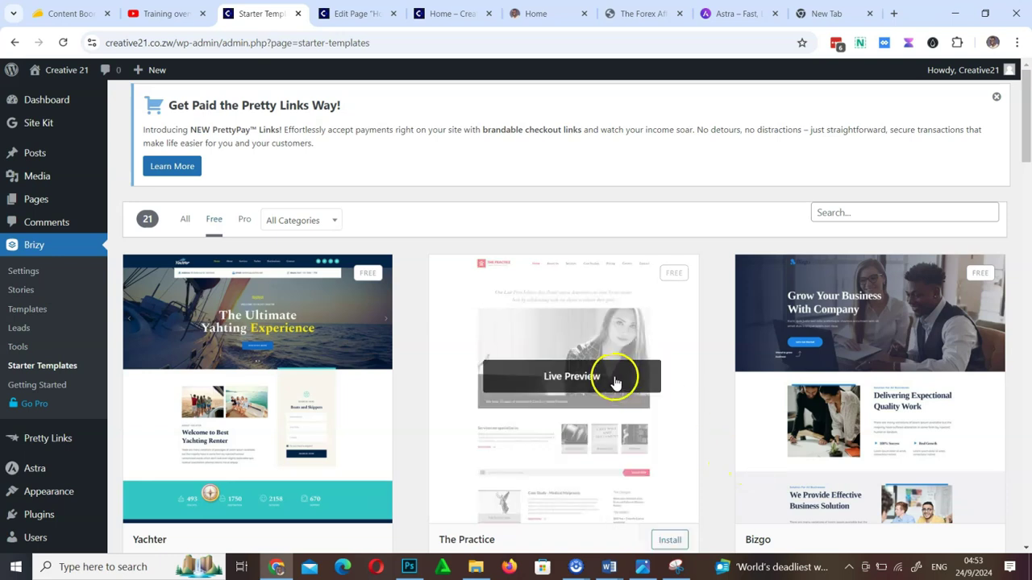
Live-preview The Practice template, then return and open the All Pages list
{"action": "left_click", "coordinate": [587, 379]}
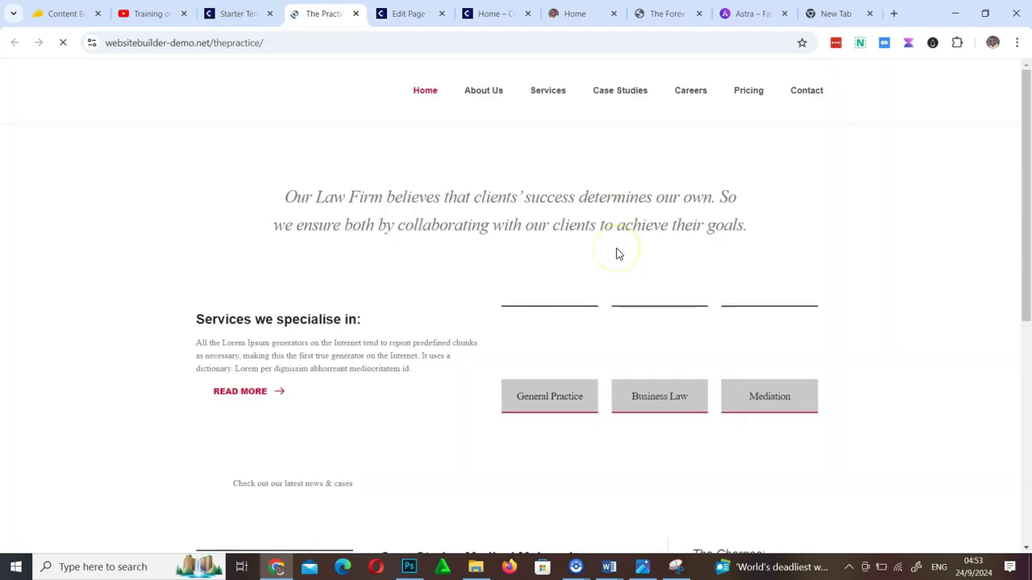
{"action": "scroll", "coordinate": [528, 265], "scroll_direction": "down", "scroll_amount": 4}
{"action": "scroll", "coordinate": [528, 265], "scroll_direction": "down", "scroll_amount": 5}
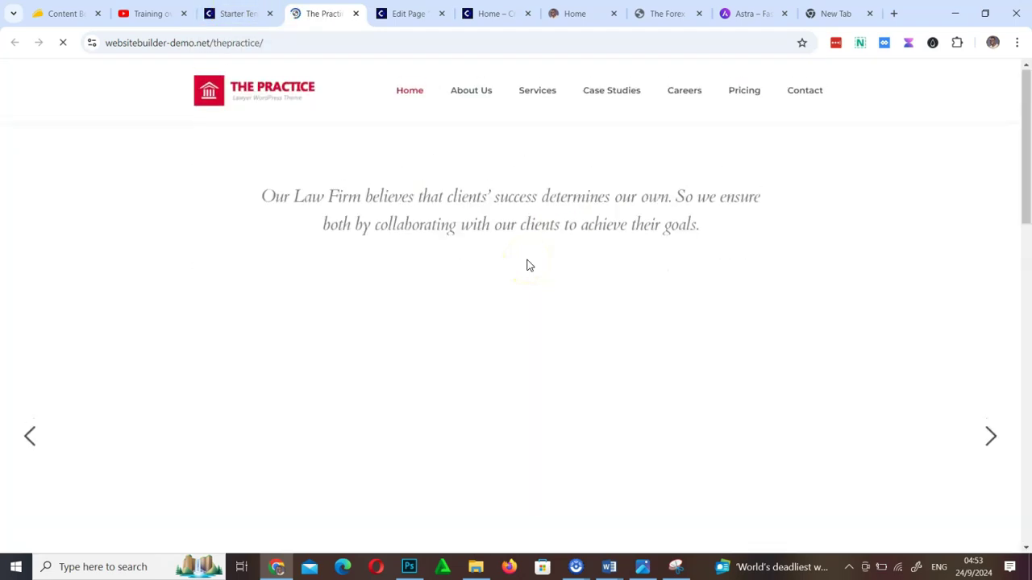
{"action": "scroll", "coordinate": [528, 266], "scroll_direction": "up", "scroll_amount": 10}
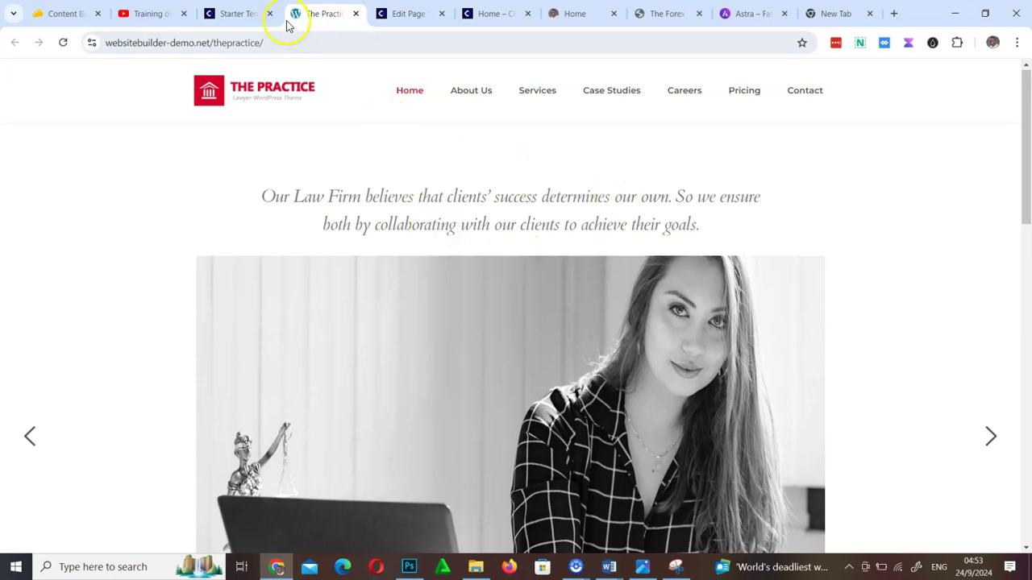
{"action": "left_click", "coordinate": [239, 14]}
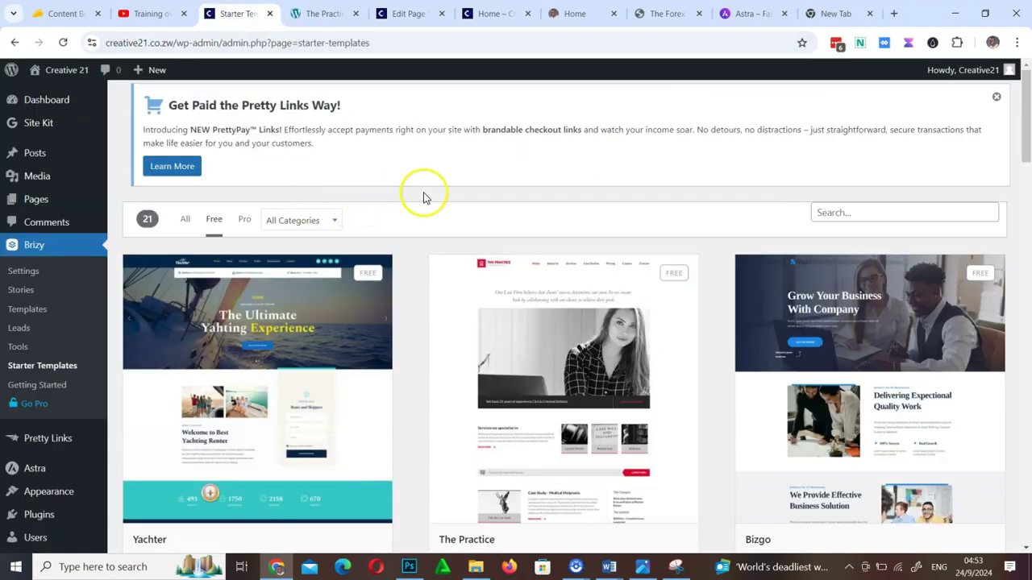
{"action": "mouse_move", "coordinate": [33, 201]}
{"action": "left_click", "coordinate": [132, 205]}
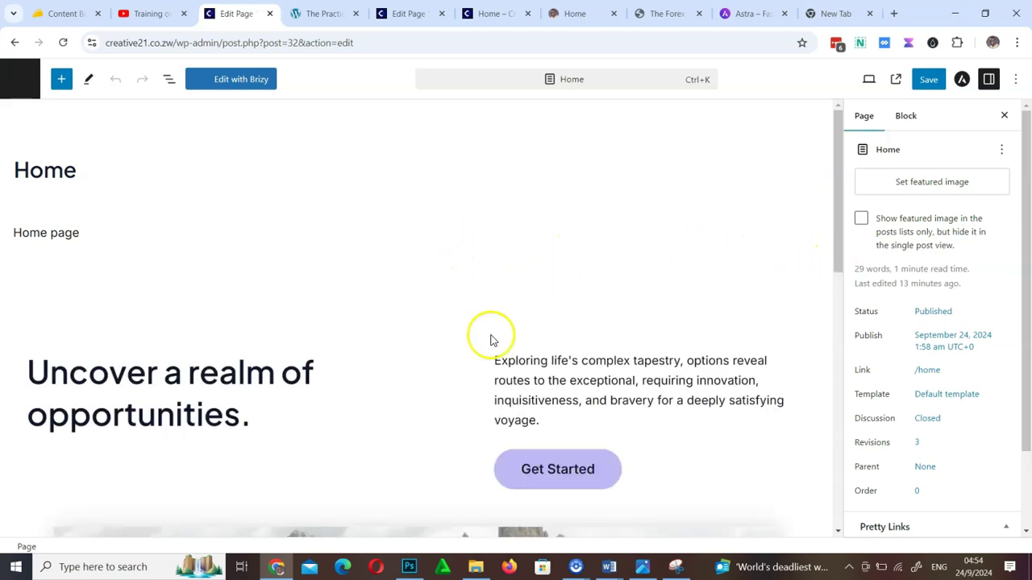
Load the Home page into the Brizy builder with Edit with Brizy
{"action": "scroll", "coordinate": [477, 356], "scroll_direction": "down", "scroll_amount": 10}
{"action": "scroll", "coordinate": [477, 356], "scroll_direction": "up", "scroll_amount": 10}
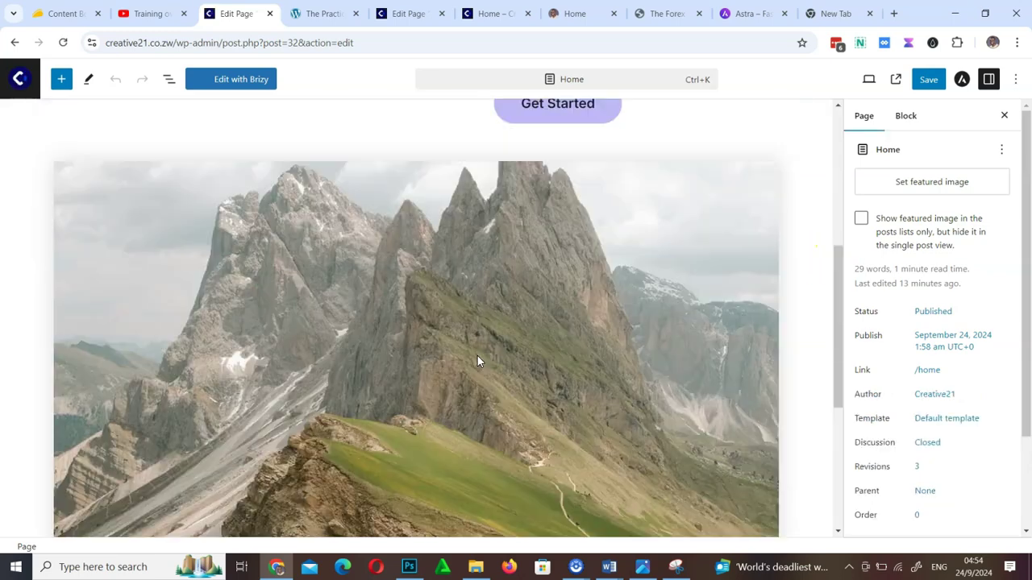
{"action": "scroll", "coordinate": [599, 454], "scroll_direction": "down", "scroll_amount": 10}
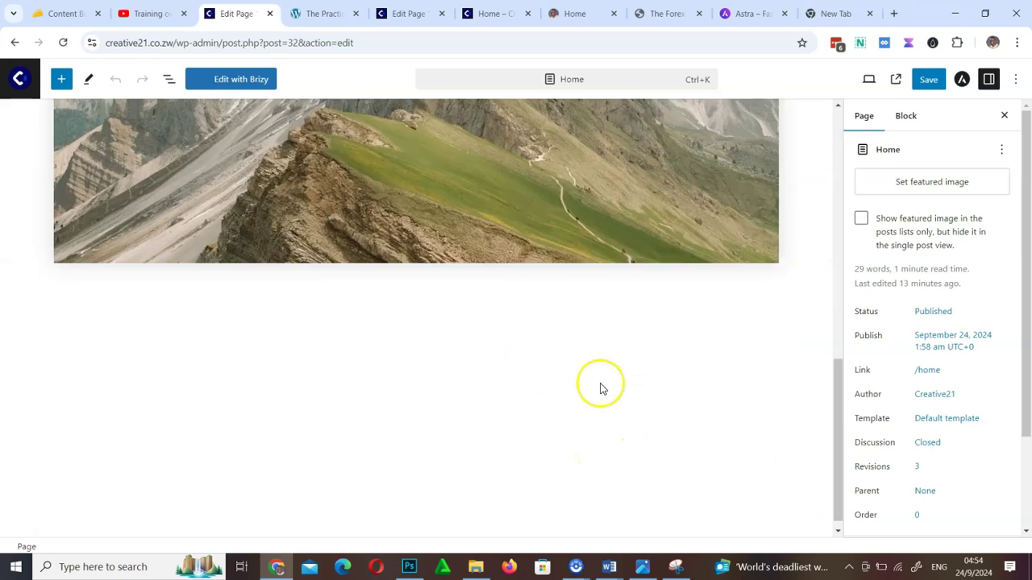
{"action": "left_click", "coordinate": [248, 84]}
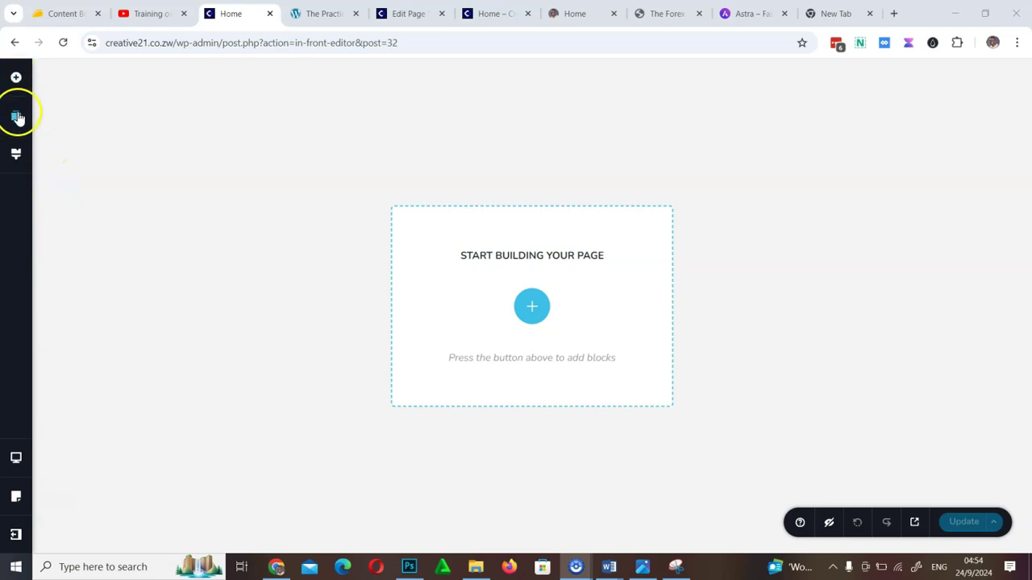
From the Free blocks library, insert the 'Time to invest wisely' block onto the empty Home page
{"action": "left_click", "coordinate": [18, 120]}
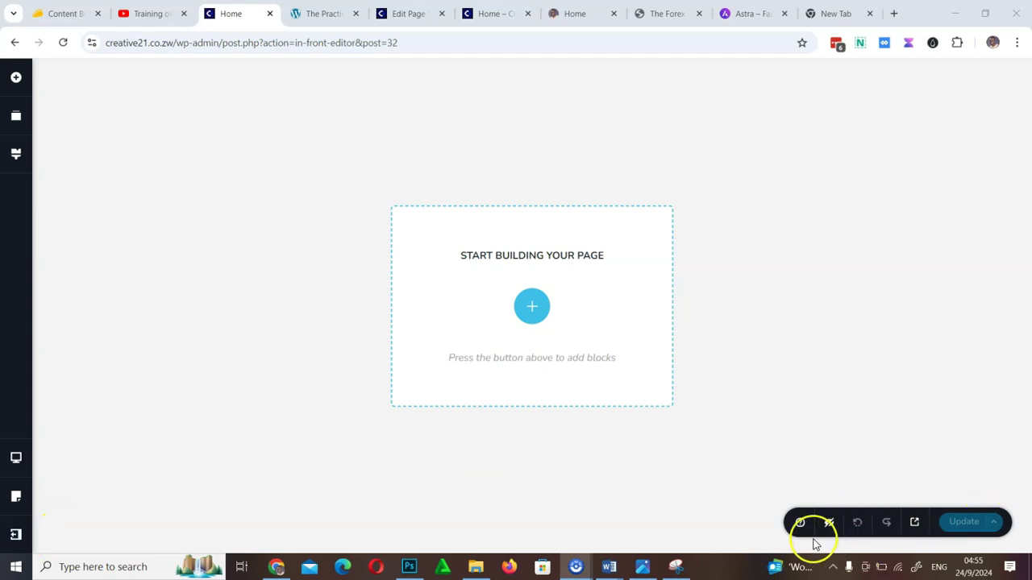
{"action": "left_click", "coordinate": [539, 312]}
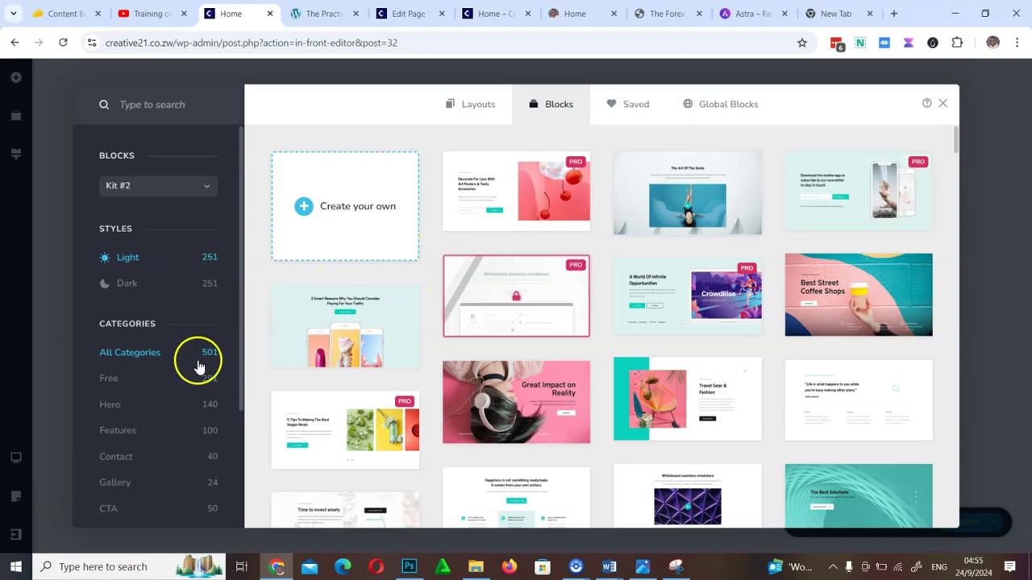
{"action": "left_click", "coordinate": [150, 376]}
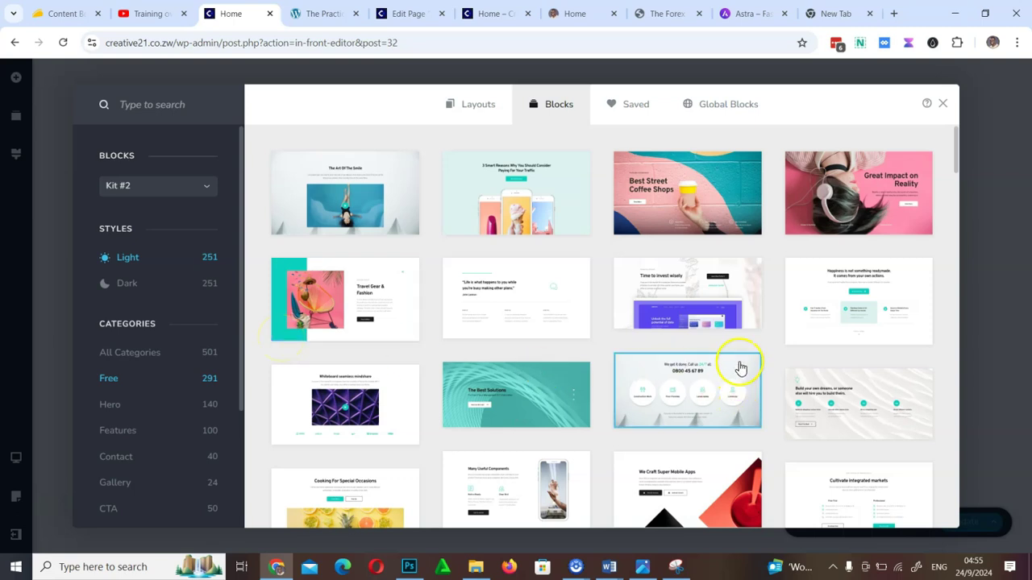
{"action": "scroll", "coordinate": [740, 362], "scroll_direction": "down", "scroll_amount": 4}
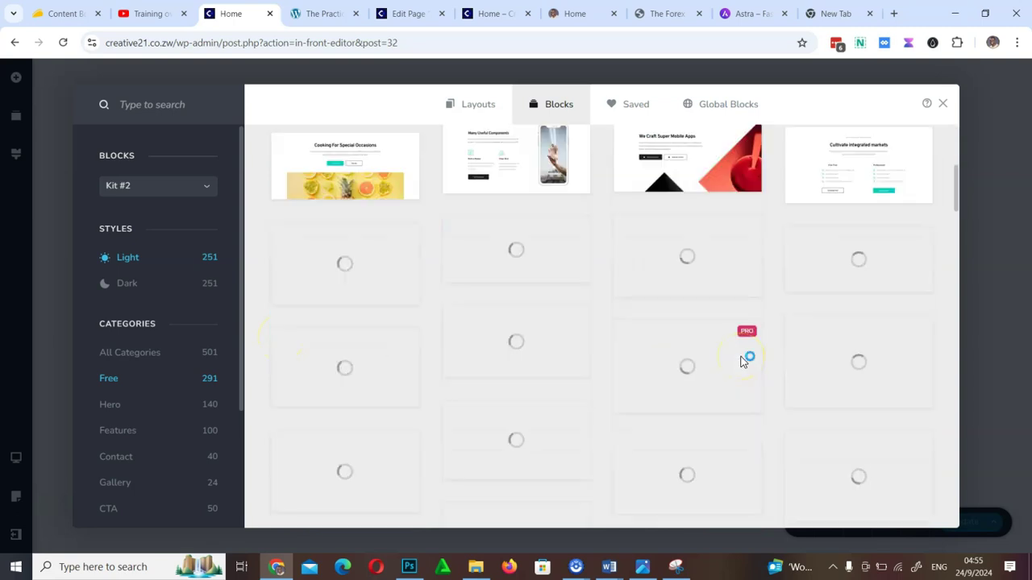
{"action": "scroll", "coordinate": [744, 357], "scroll_direction": "up", "scroll_amount": 4}
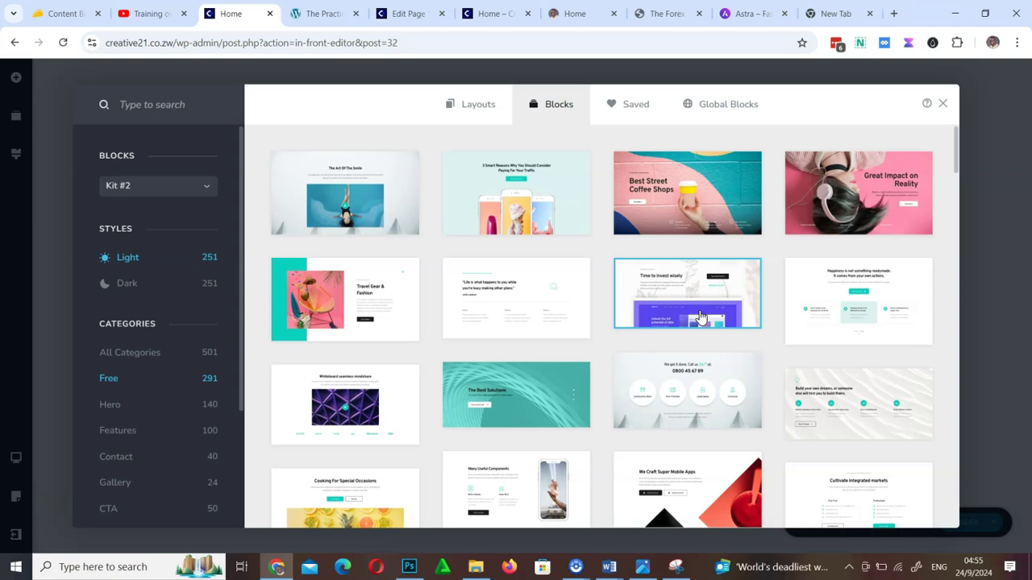
{"action": "left_click", "coordinate": [700, 318]}
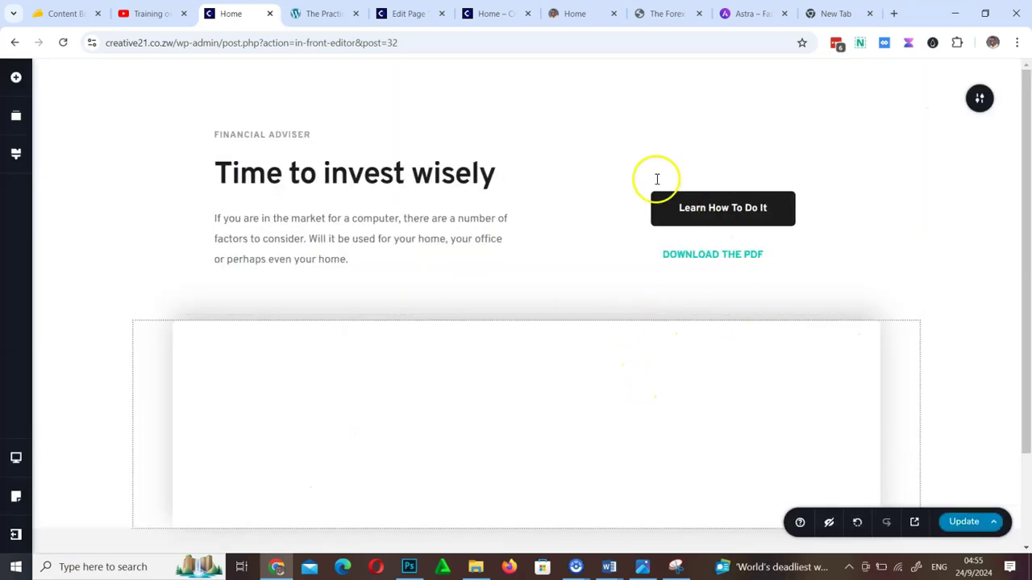
Replace the hero heading with 'Welcome to Creative 21'
{"action": "scroll", "coordinate": [562, 423], "scroll_direction": "down", "scroll_amount": 2}
{"action": "scroll", "coordinate": [559, 416], "scroll_direction": "up", "scroll_amount": 2}
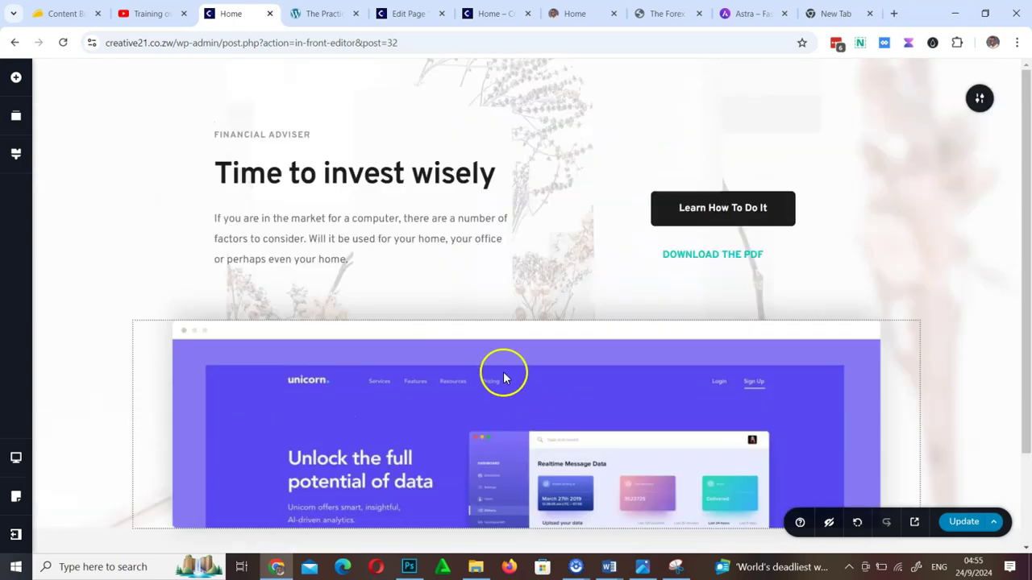
{"action": "left_click", "coordinate": [454, 185]}
{"action": "left_click", "coordinate": [469, 178]}
{"action": "triple_click", "coordinate": [471, 180]}
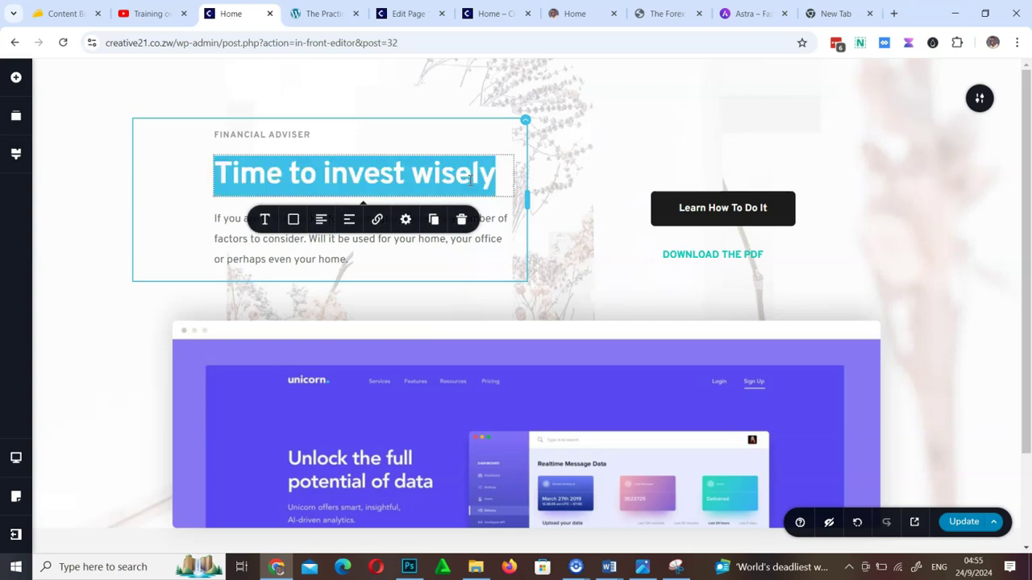
{"action": "type", "text": "Welcome to Creati"}
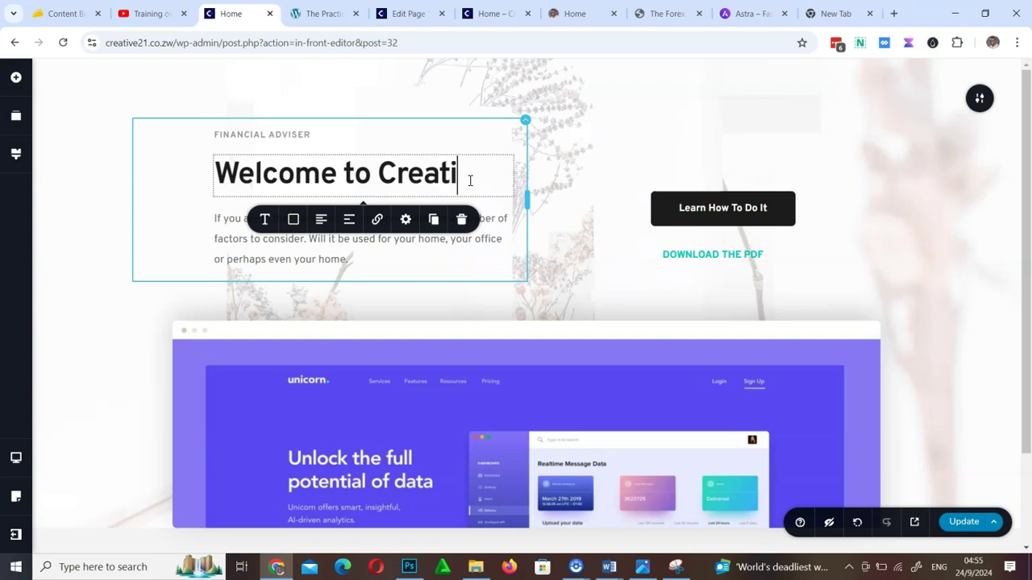
{"action": "type", "text": "ve 21"}
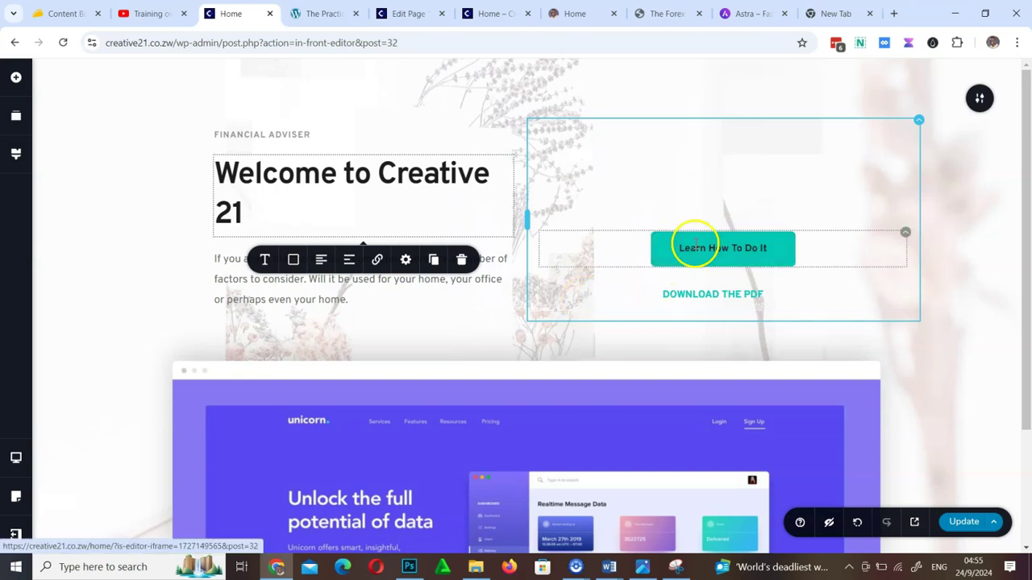
Check the unicorn image's settings, then save the Home page and open its preview
{"action": "scroll", "coordinate": [735, 405], "scroll_direction": "down", "scroll_amount": 2}
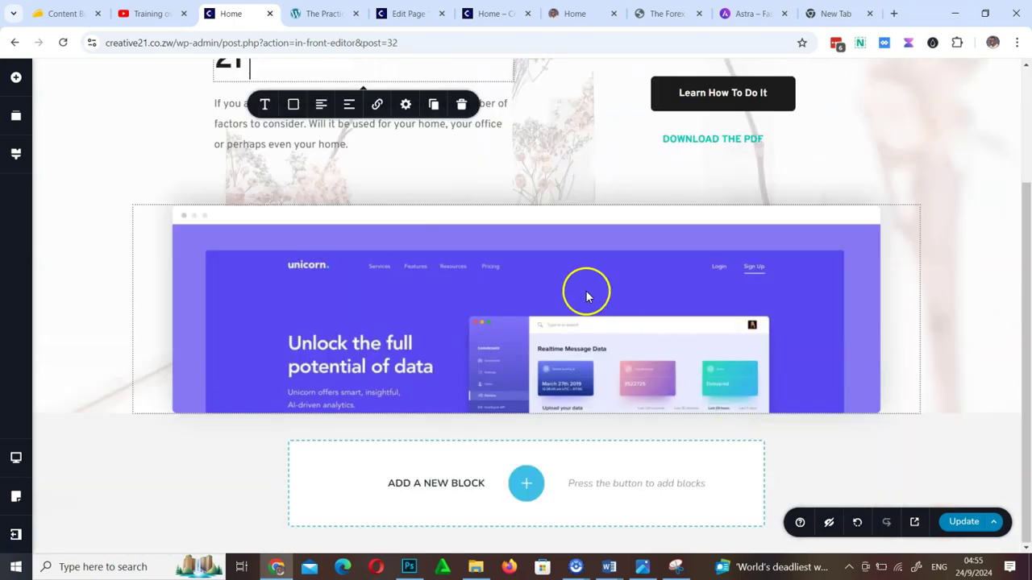
{"action": "left_click", "coordinate": [563, 333]}
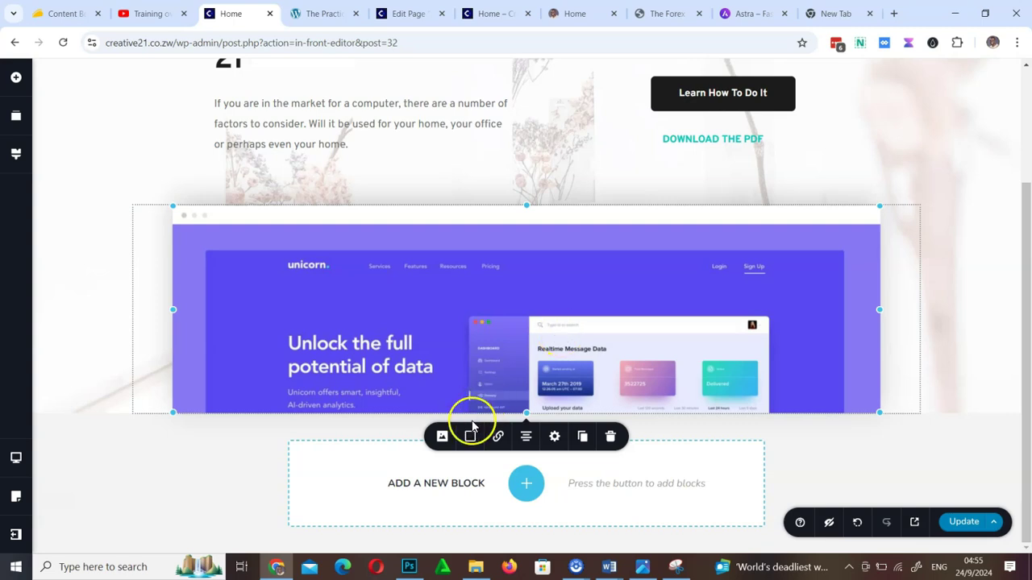
{"action": "left_click", "coordinate": [442, 436]}
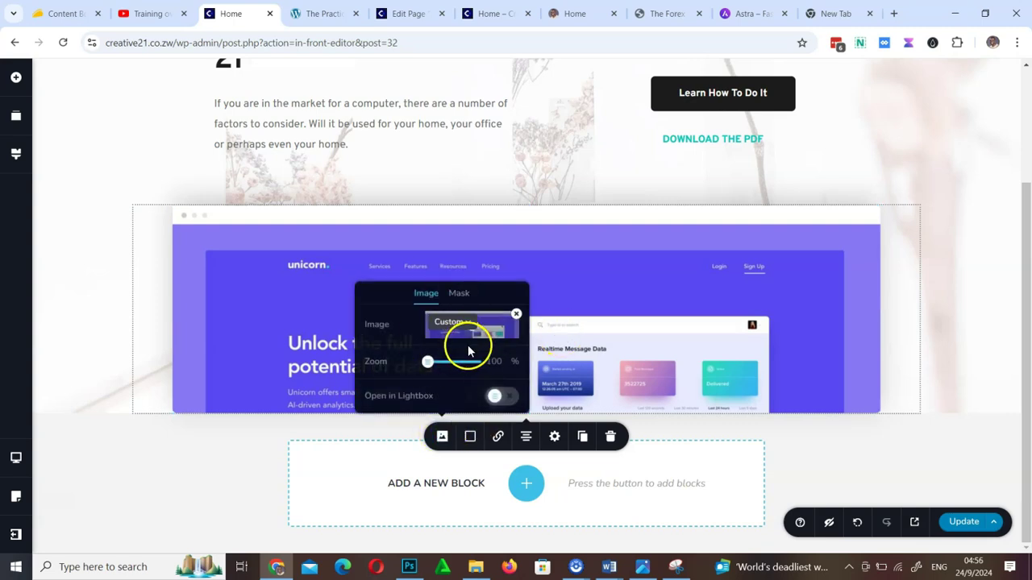
{"action": "left_click", "coordinate": [940, 369]}
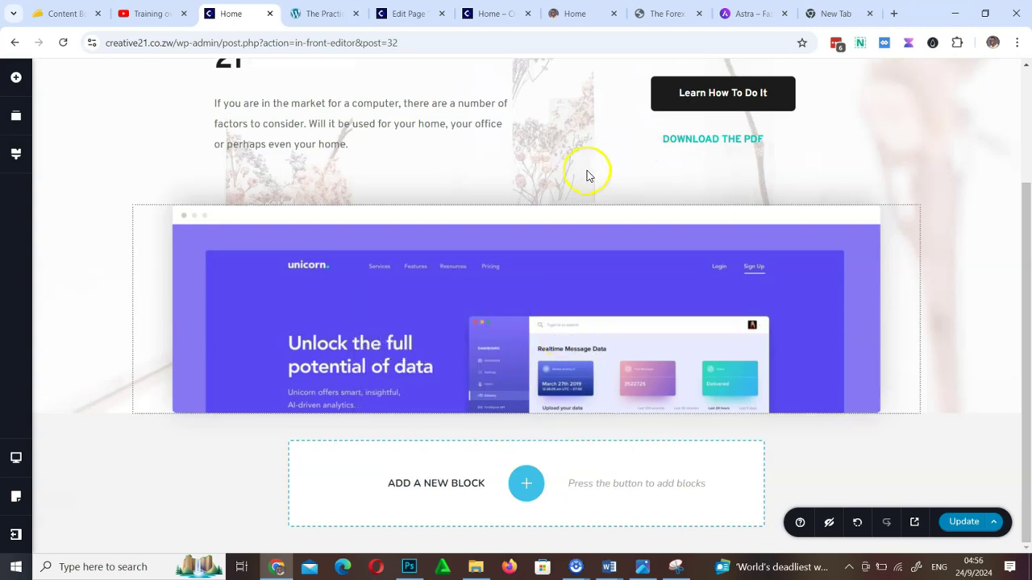
{"action": "scroll", "coordinate": [553, 321], "scroll_direction": "up", "scroll_amount": 2}
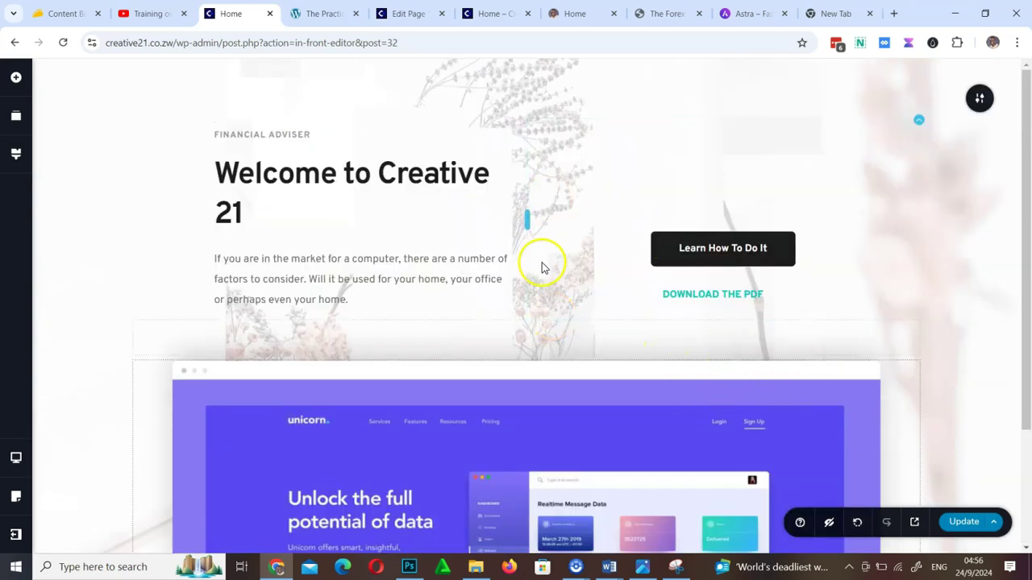
{"action": "left_click", "coordinate": [959, 524]}
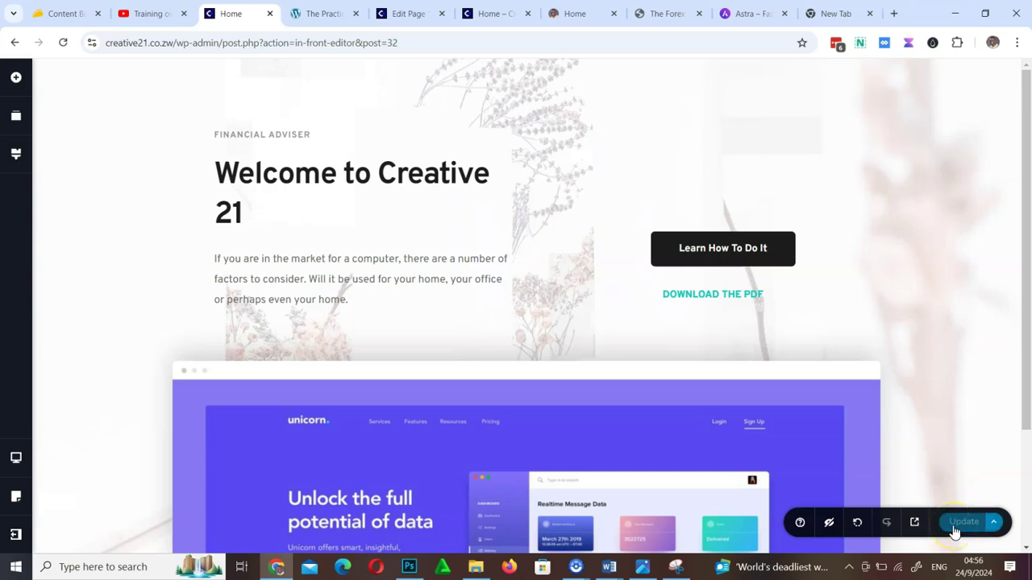
{"action": "left_click", "coordinate": [915, 525]}
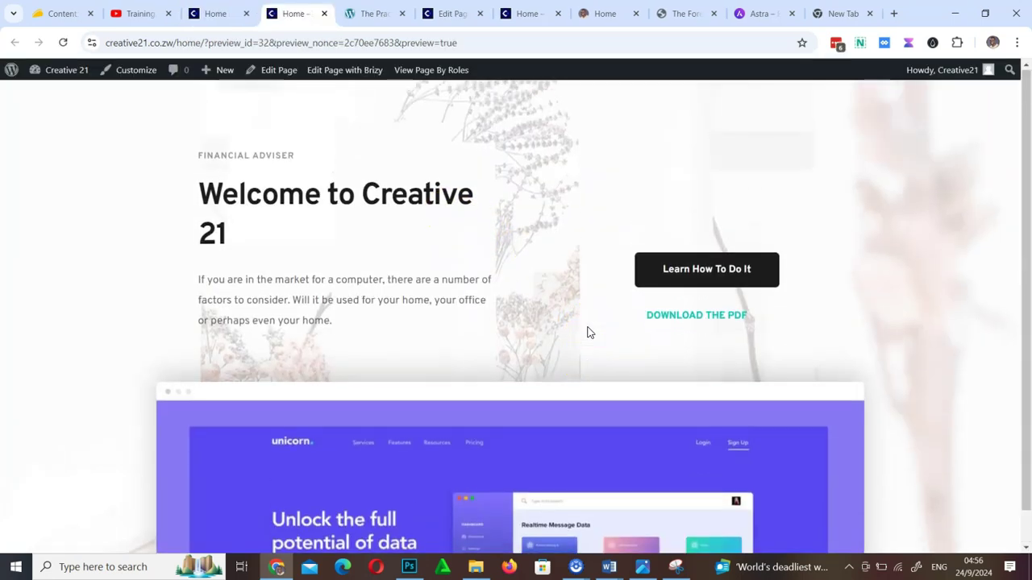
Back in the editor, open the block library below the hero and filter it to Free blocks
{"action": "left_click", "coordinate": [207, 6]}
{"action": "scroll", "coordinate": [599, 396], "scroll_direction": "down", "scroll_amount": 2}
{"action": "left_click", "coordinate": [536, 485]}
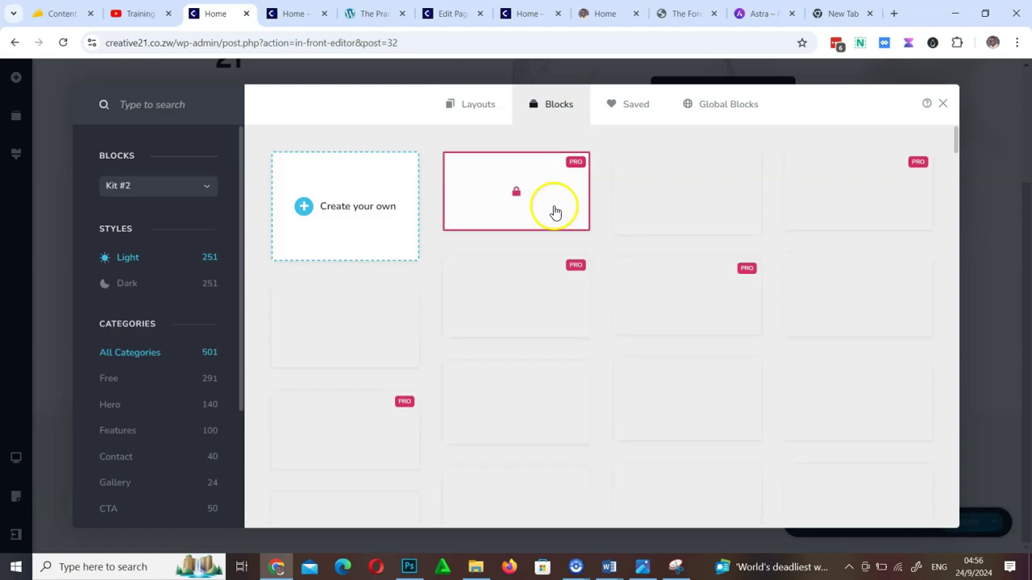
{"action": "left_click", "coordinate": [118, 381]}
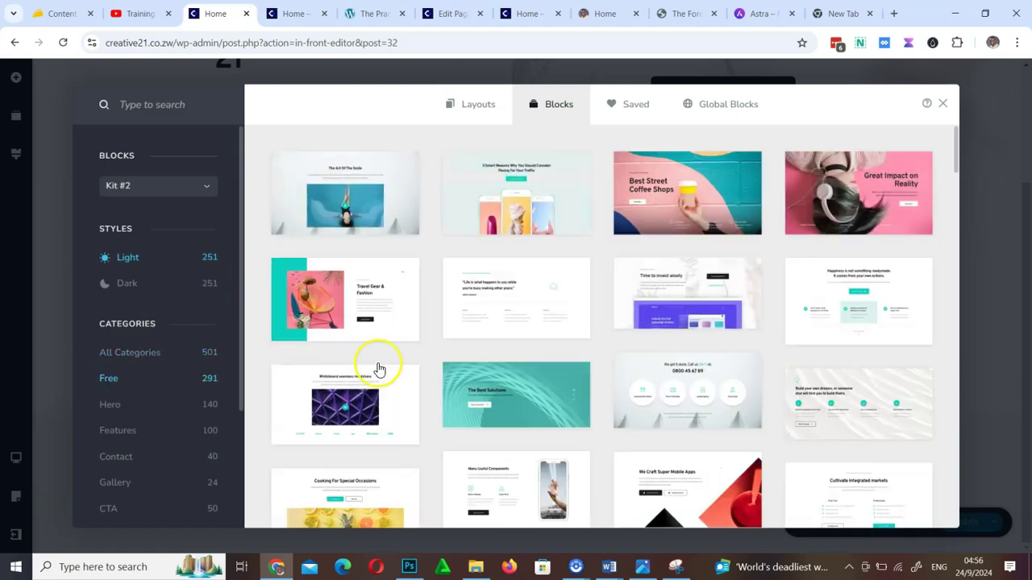
{"action": "scroll", "coordinate": [596, 357], "scroll_direction": "down", "scroll_amount": 1}
{"action": "scroll", "coordinate": [596, 357], "scroll_direction": "down", "scroll_amount": 10}
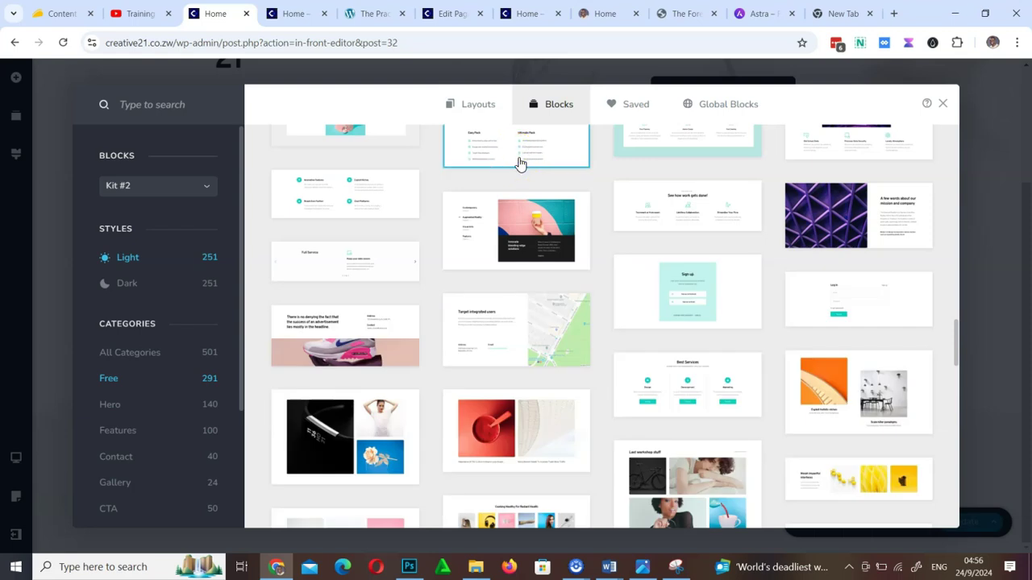
Insert the Easy Pack / Ultimate Pack block and save the Home page
{"action": "left_click", "coordinate": [518, 161]}
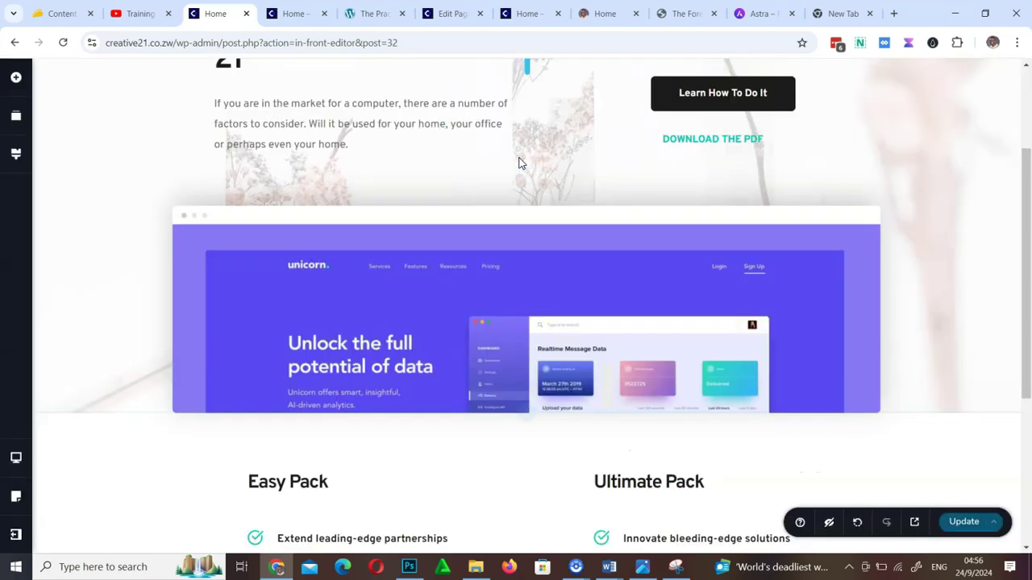
{"action": "scroll", "coordinate": [526, 350], "scroll_direction": "down", "scroll_amount": 5}
{"action": "scroll", "coordinate": [548, 352], "scroll_direction": "up", "scroll_amount": 5}
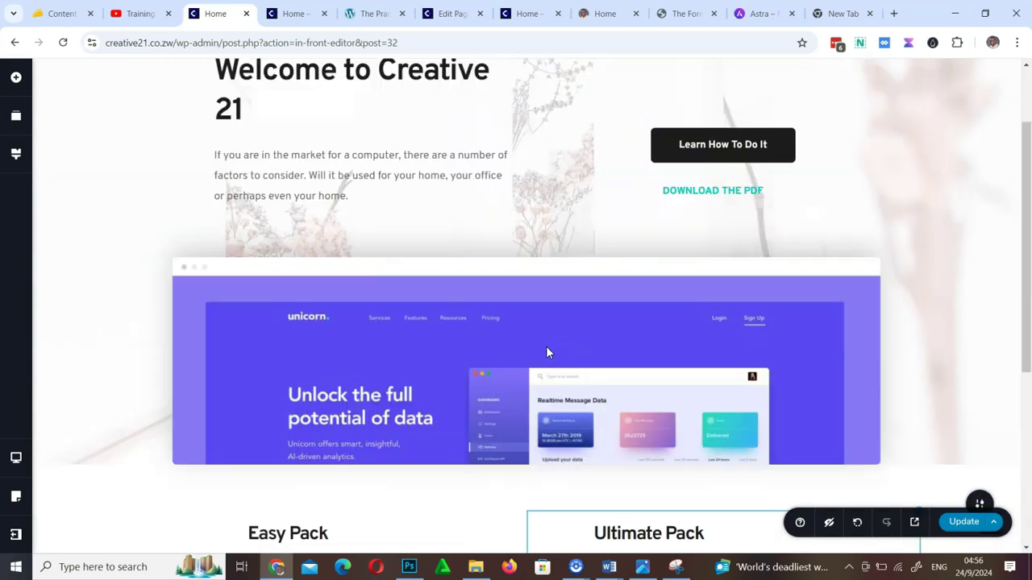
{"action": "scroll", "coordinate": [548, 353], "scroll_direction": "down", "scroll_amount": 5}
{"action": "left_click", "coordinate": [965, 523]}
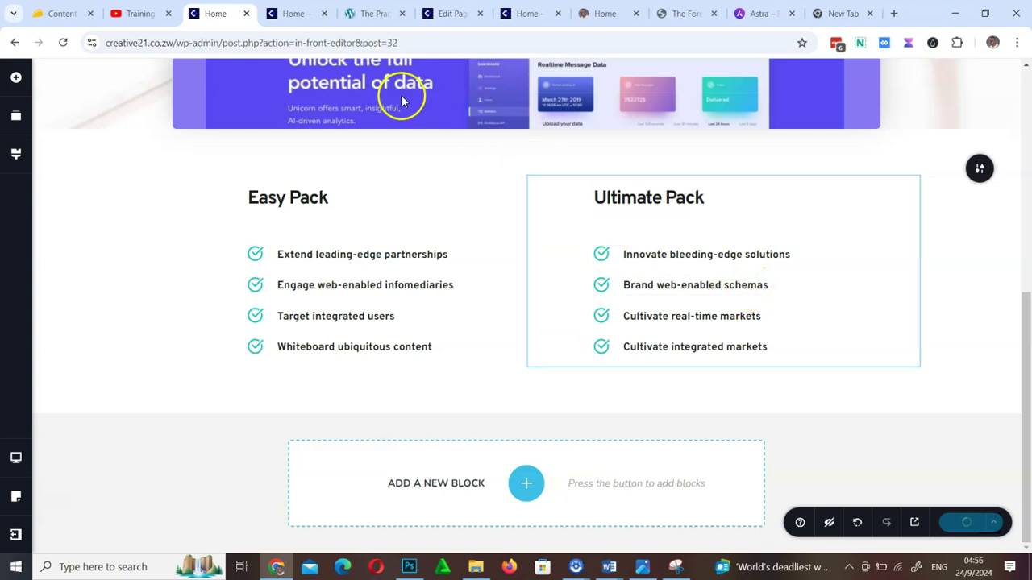
Reload the preview, then load the live Home page without the preview parameters
{"action": "left_click", "coordinate": [292, 12]}
{"action": "left_click", "coordinate": [65, 42]}
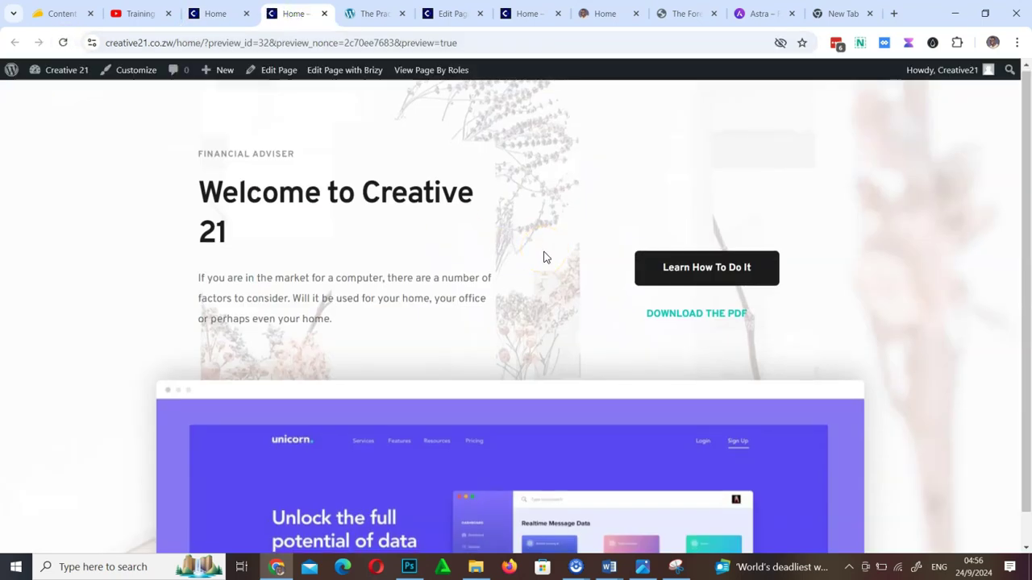
{"action": "left_click", "coordinate": [228, 14]}
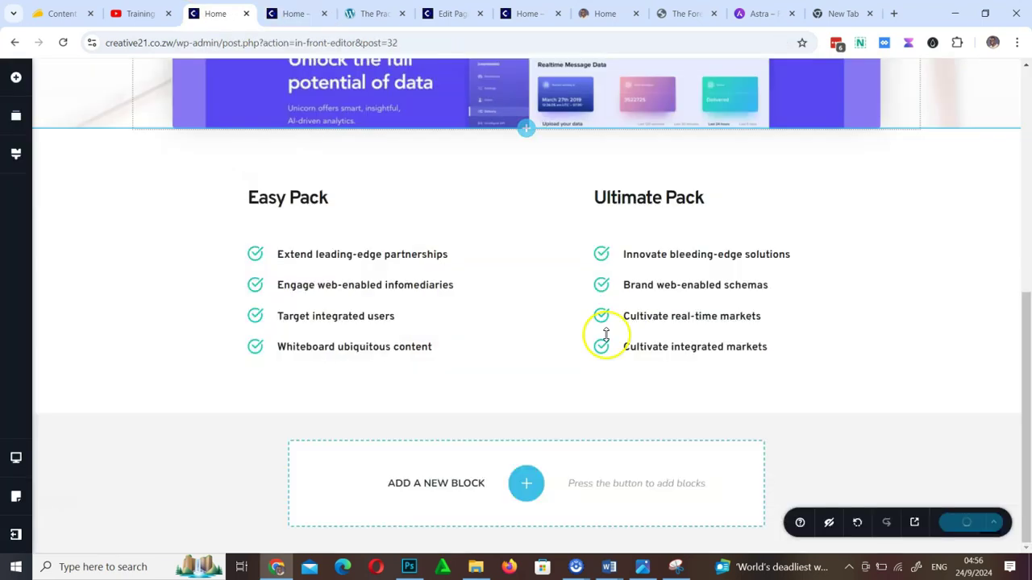
{"action": "left_click", "coordinate": [300, 14]}
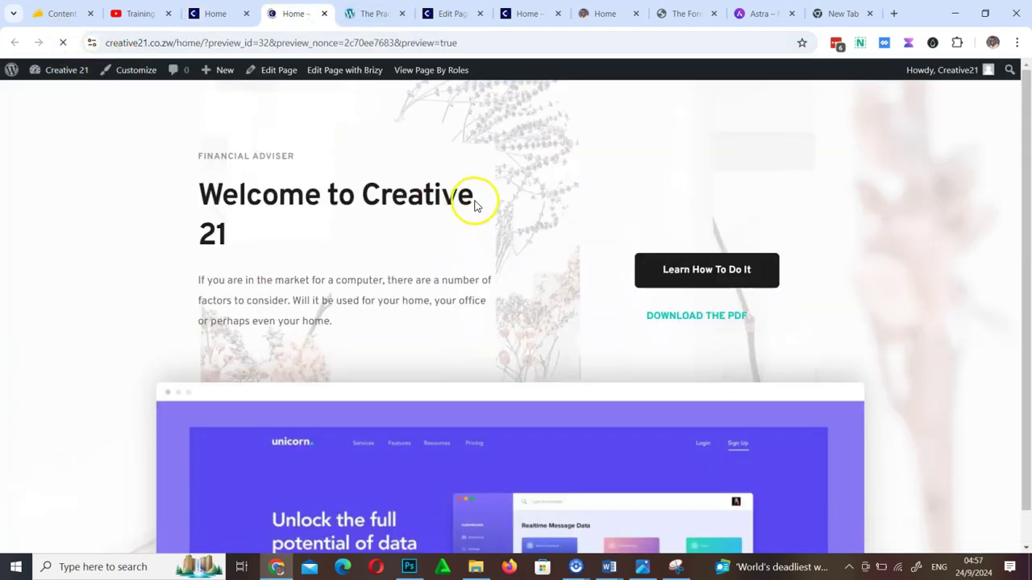
{"action": "scroll", "coordinate": [562, 380], "scroll_direction": "down", "scroll_amount": 4}
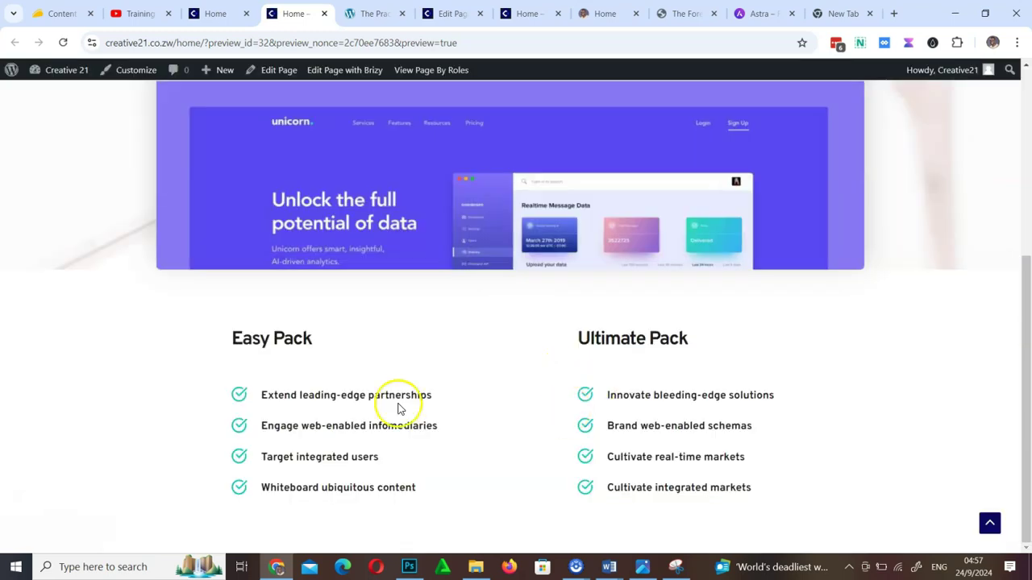
{"action": "scroll", "coordinate": [550, 401], "scroll_direction": "up", "scroll_amount": 4}
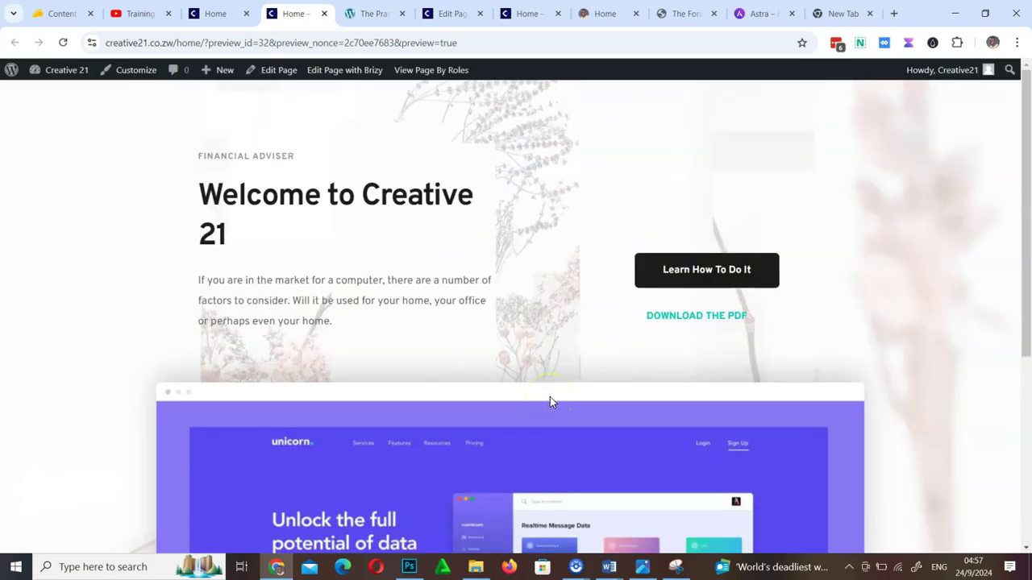
{"action": "left_click_drag", "start_coordinate": [204, 42], "coordinate": [595, 58]}
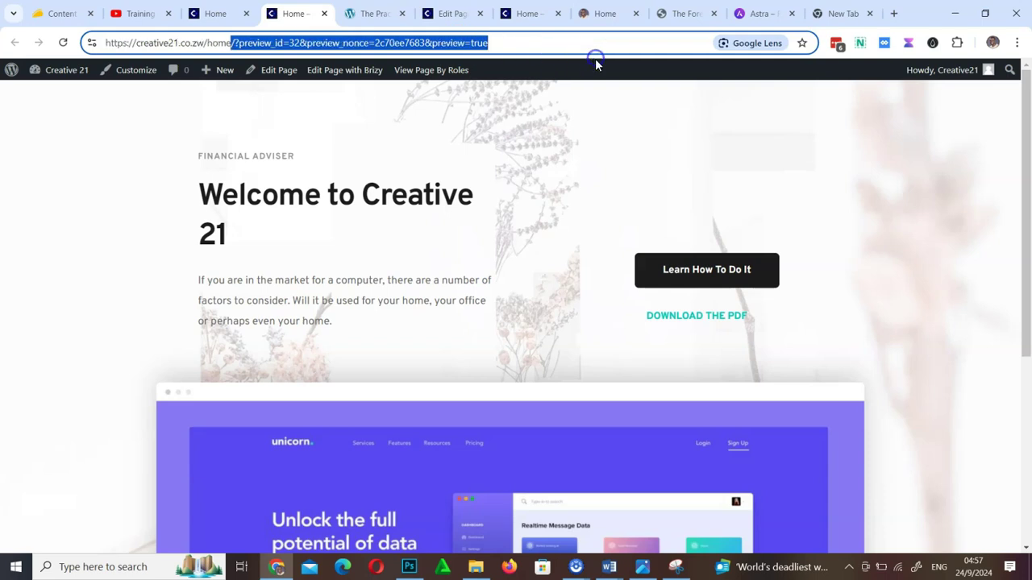
{"action": "key", "text": "BackSpace"}
{"action": "key", "text": "Return"}
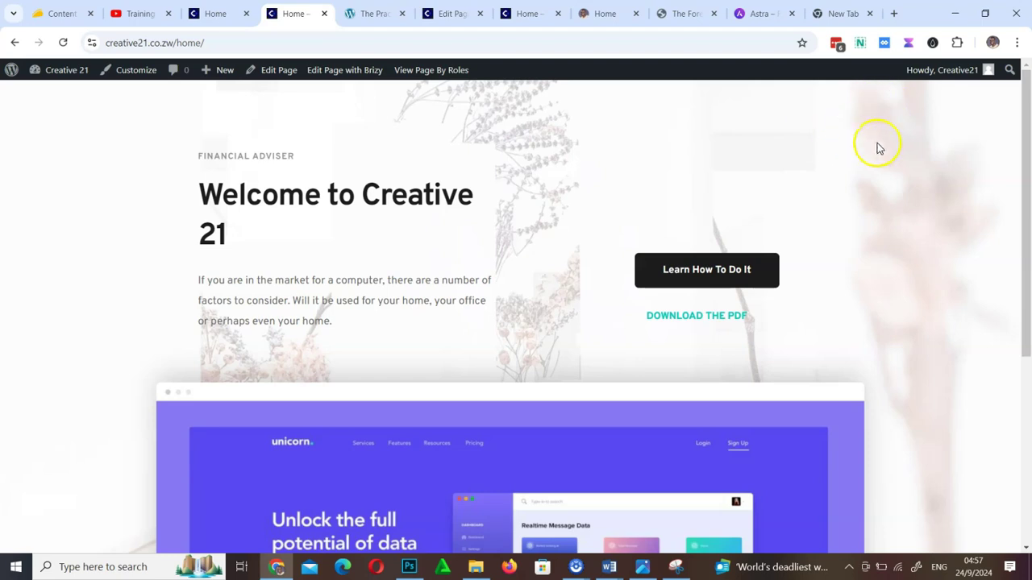
{"action": "left_click", "coordinate": [208, 14]}
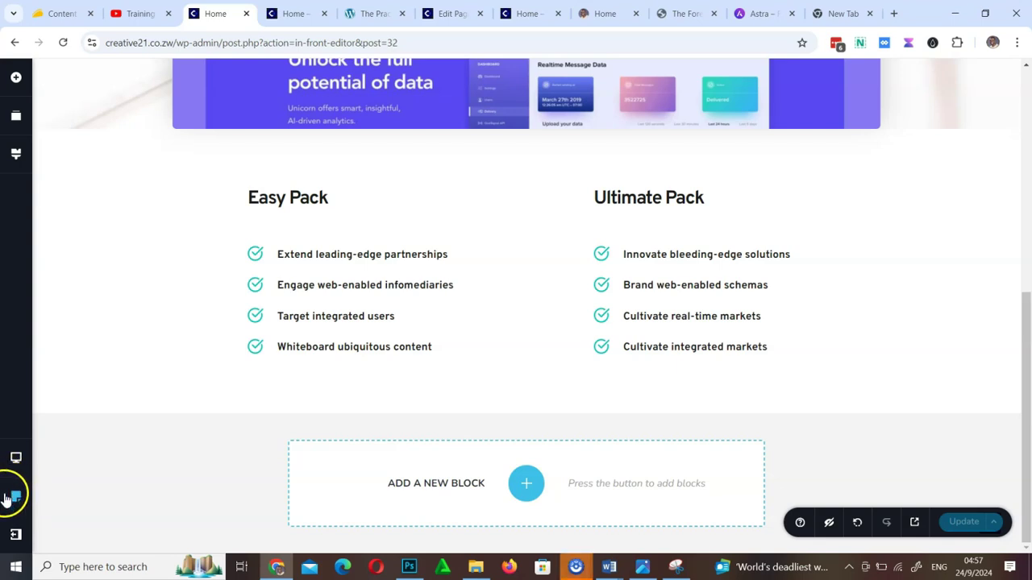
Set the Home page's Page Template to Default, keeping View as on Default
{"action": "left_click", "coordinate": [9, 498]}
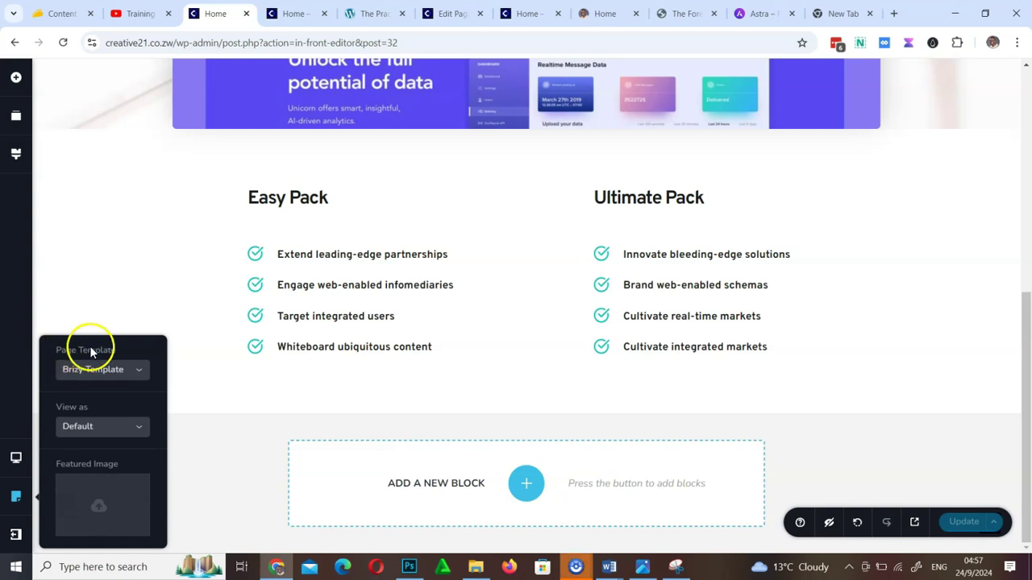
{"action": "left_click", "coordinate": [116, 371]}
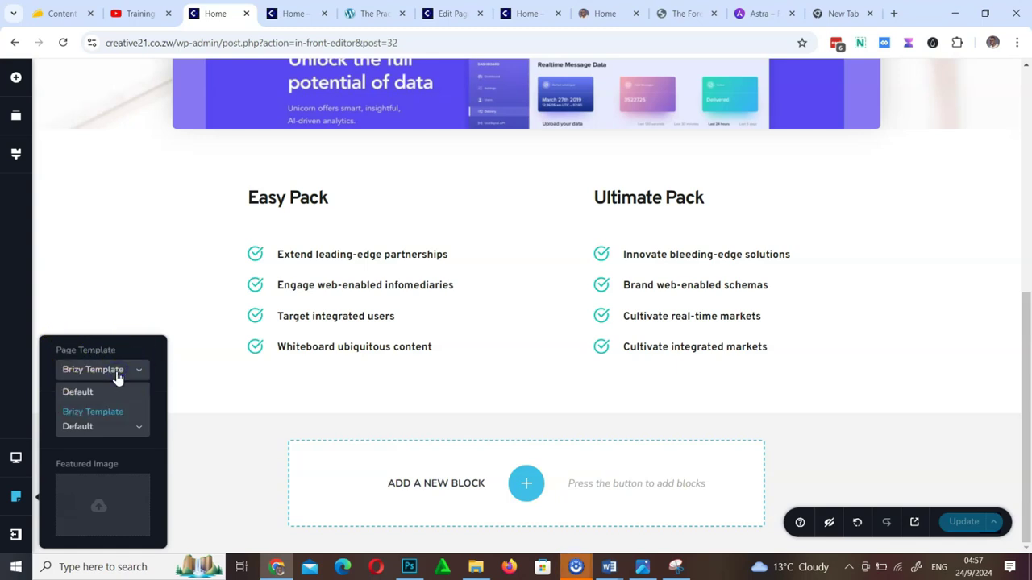
{"action": "left_click", "coordinate": [107, 435]}
{"action": "left_click", "coordinate": [106, 435]}
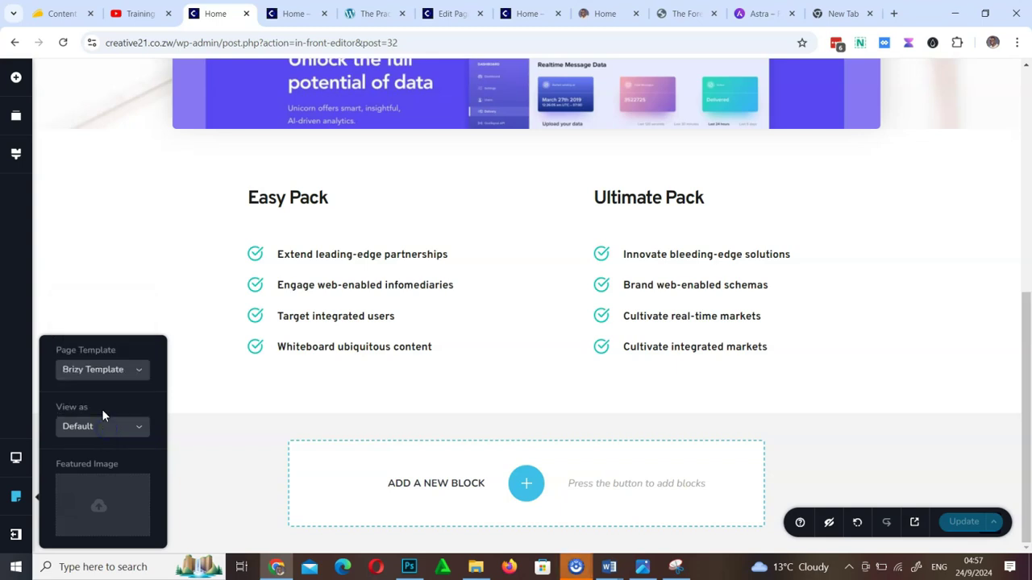
{"action": "left_click", "coordinate": [114, 371]}
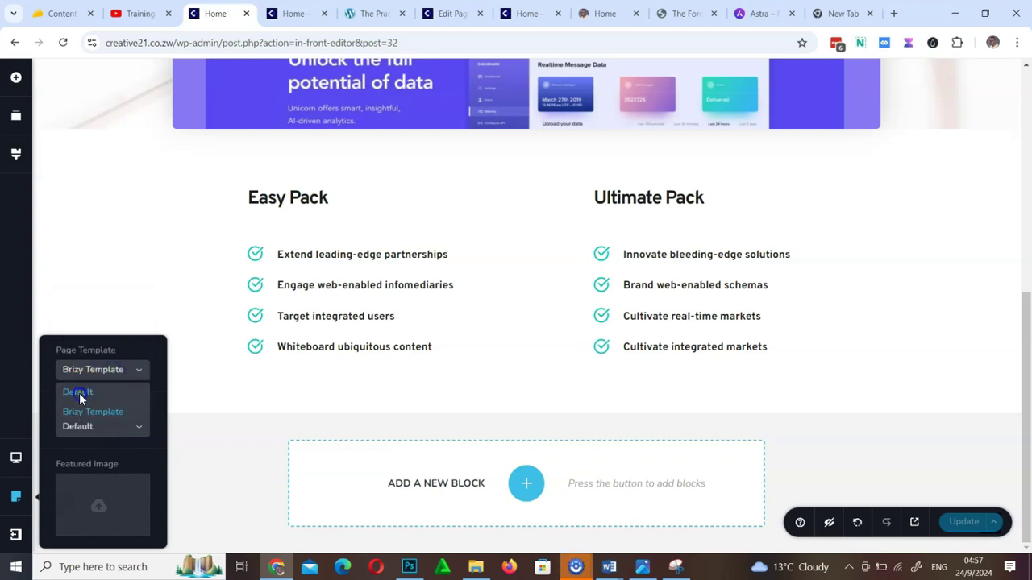
{"action": "left_click", "coordinate": [79, 392]}
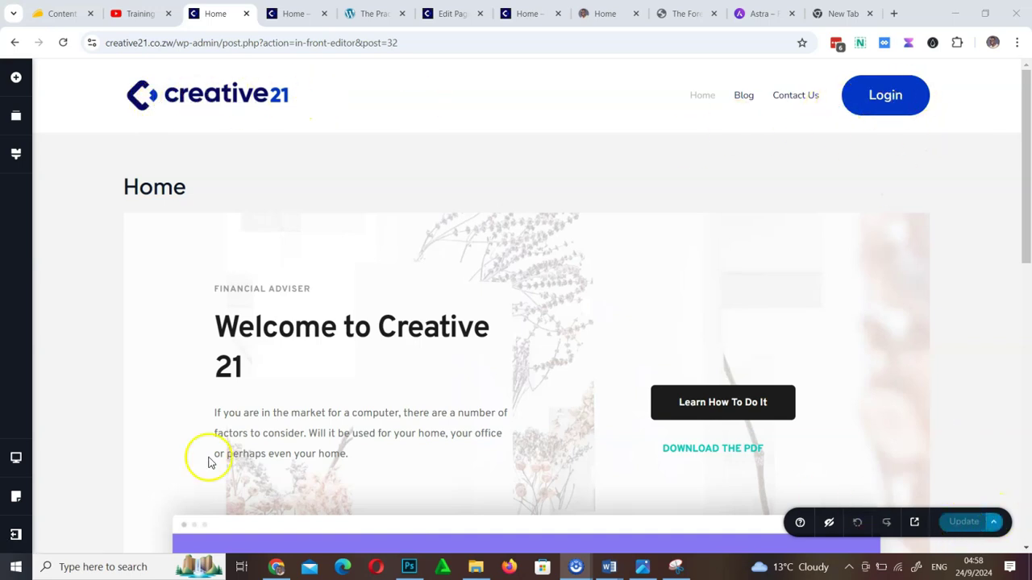
Recheck the page settings for the Default template, then close them and inspect the Home title
{"action": "left_click", "coordinate": [8, 498]}
{"action": "left_click", "coordinate": [101, 425]}
{"action": "left_click", "coordinate": [104, 429]}
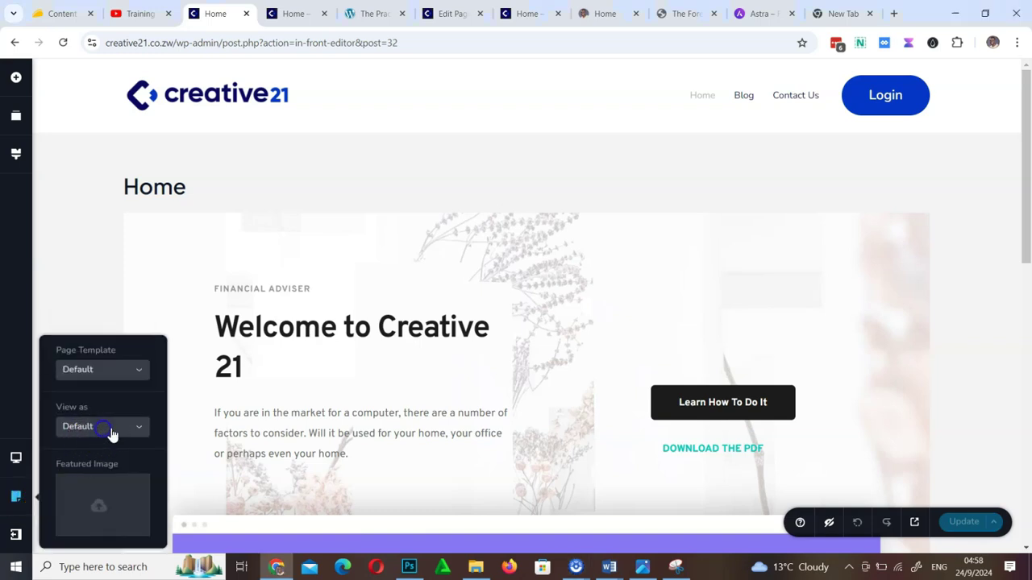
{"action": "left_click", "coordinate": [120, 372]}
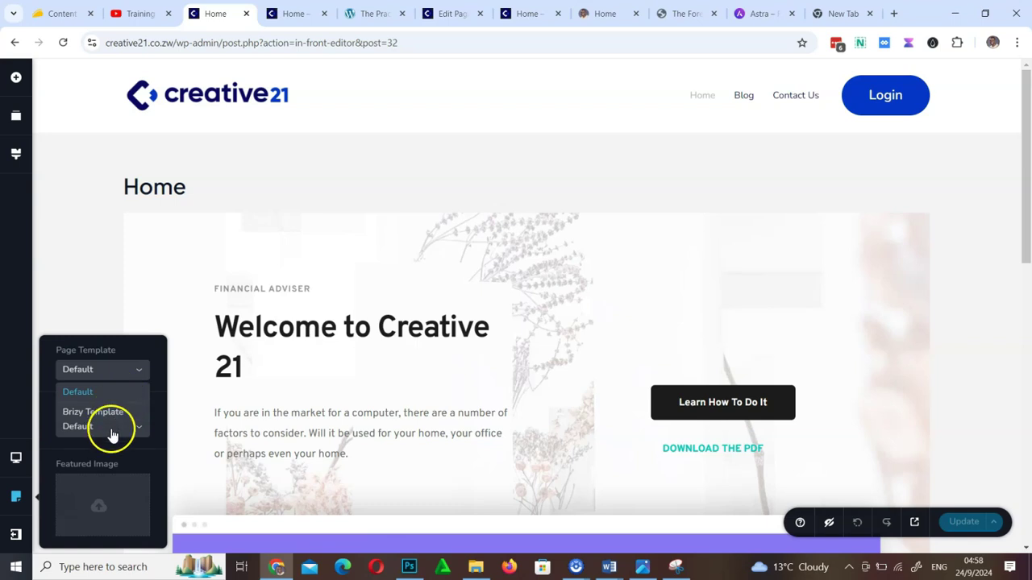
{"action": "left_click", "coordinate": [367, 234]}
{"action": "left_click_drag", "start_coordinate": [125, 185], "coordinate": [241, 190]}
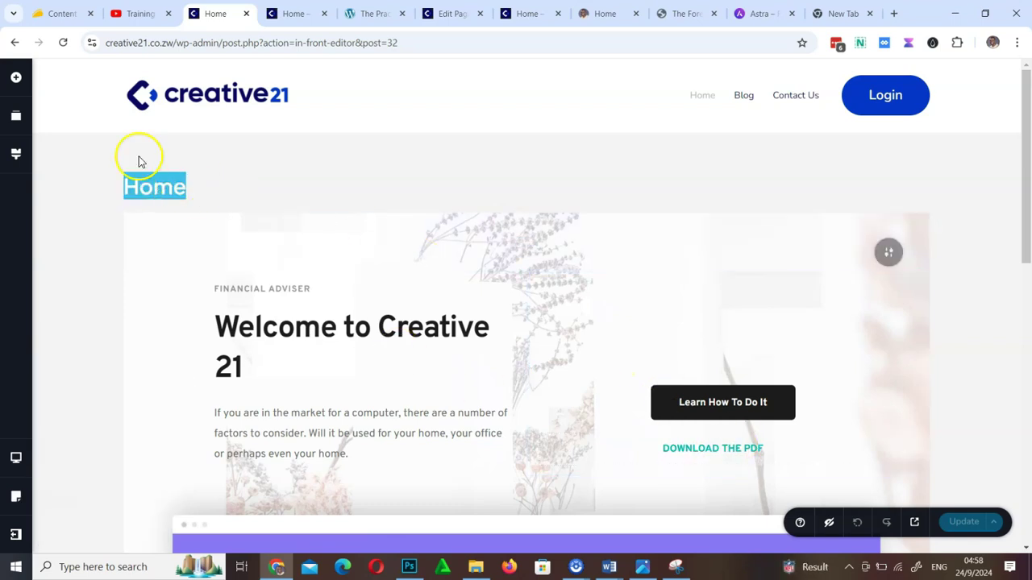
{"action": "left_click", "coordinate": [165, 185]}
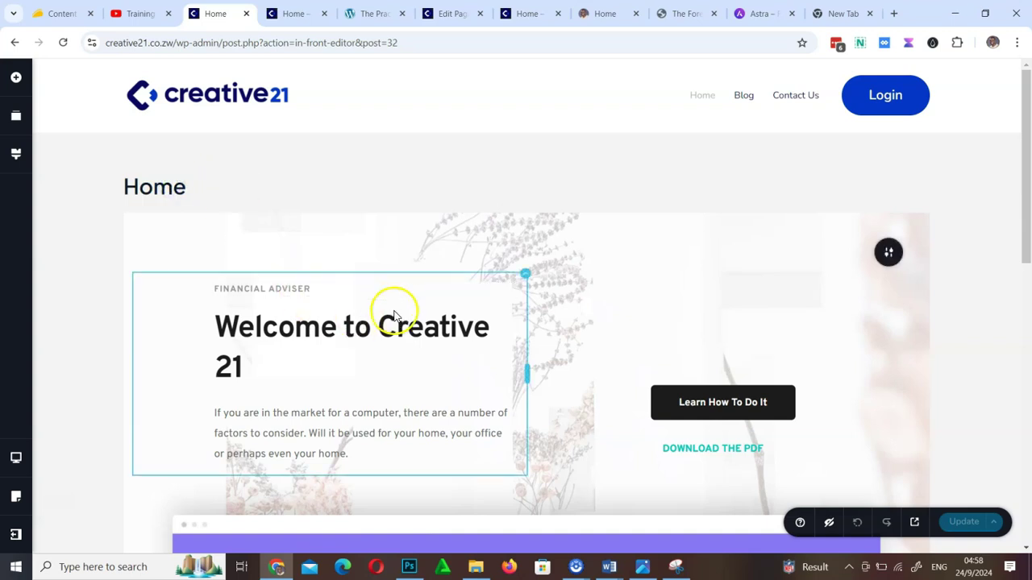
Save the page, then add an empty custom section below the packs split into two columns
{"action": "left_click", "coordinate": [966, 532]}
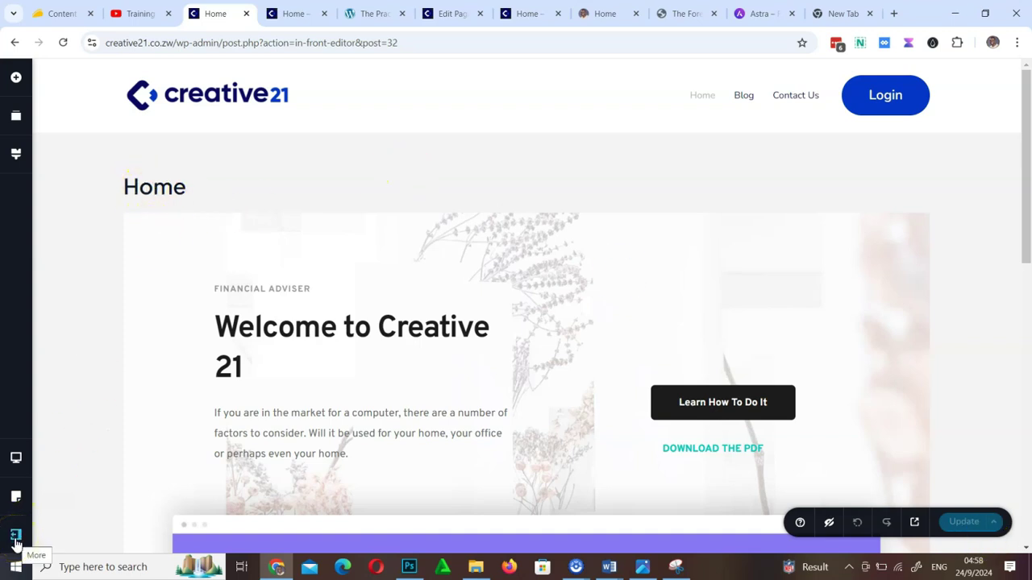
{"action": "scroll", "coordinate": [582, 472], "scroll_direction": "down", "scroll_amount": 15}
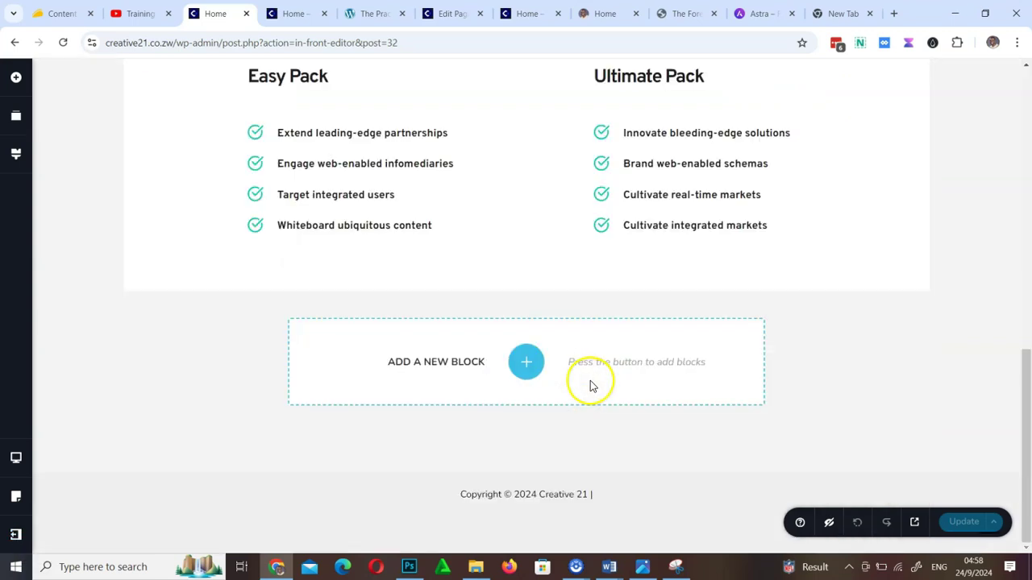
{"action": "left_click", "coordinate": [527, 361]}
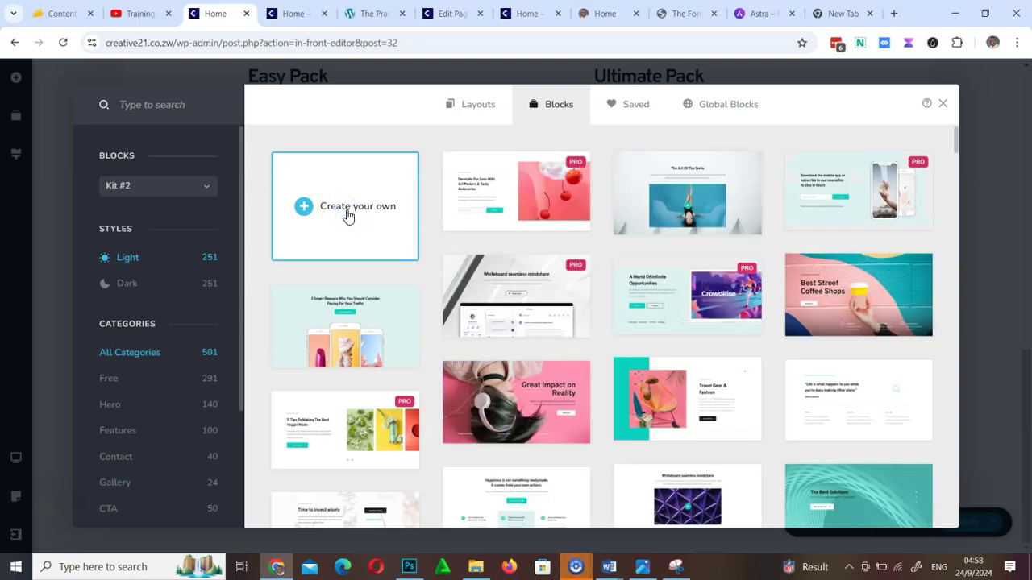
{"action": "left_click", "coordinate": [348, 216]}
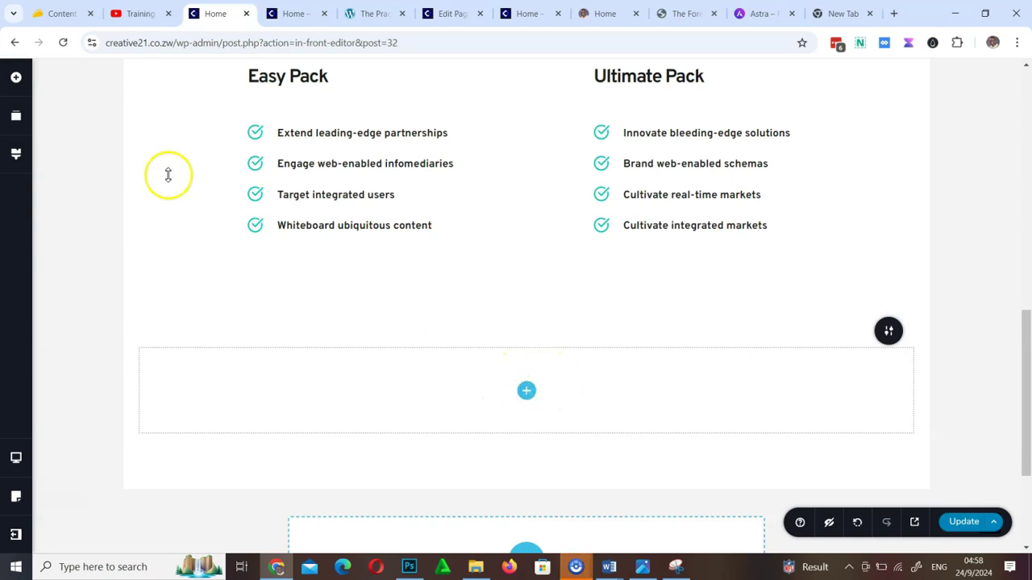
{"action": "left_click", "coordinate": [15, 80]}
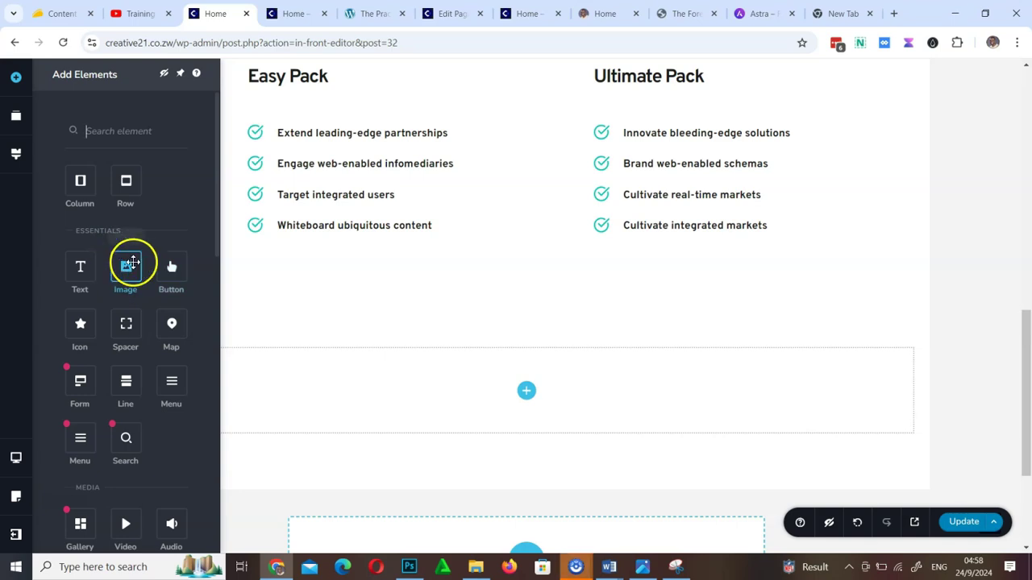
{"action": "left_click_drag", "start_coordinate": [81, 182], "coordinate": [532, 395]}
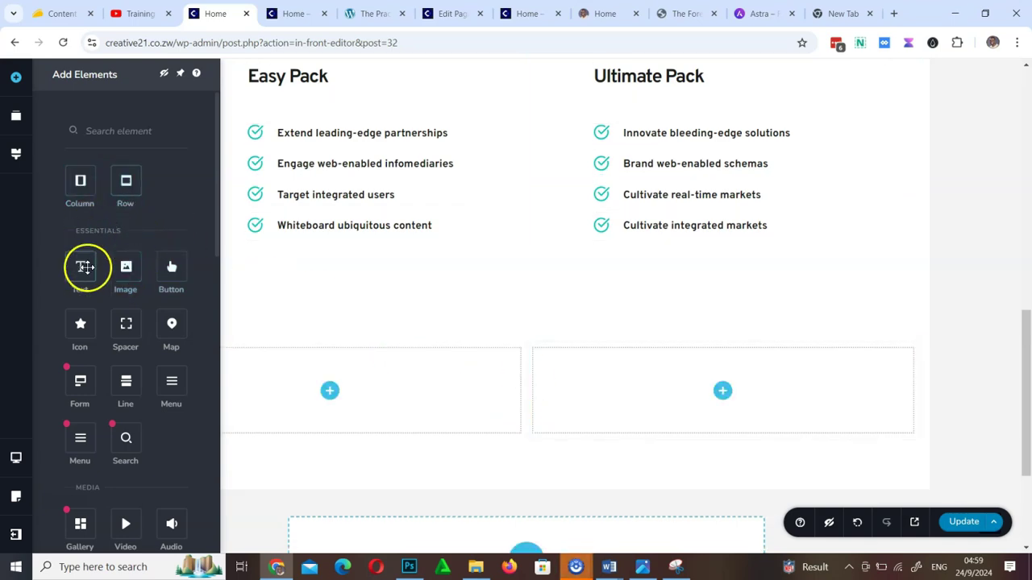
Drop a Text element into the left column, make it read 'This is my text tool', and save
{"action": "left_click_drag", "start_coordinate": [93, 272], "coordinate": [336, 400]}
{"action": "left_click", "coordinate": [373, 368]}
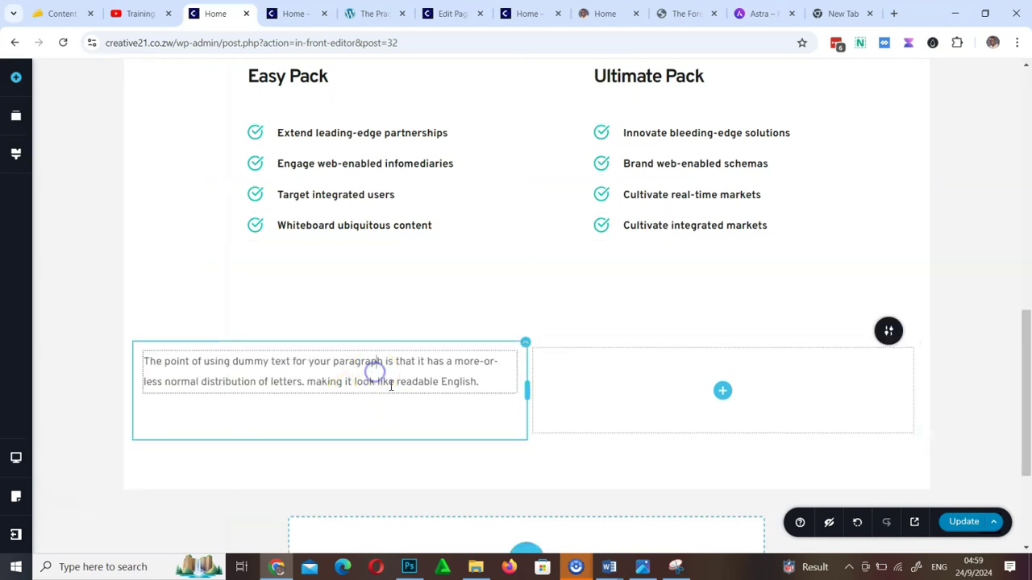
{"action": "triple_click", "coordinate": [401, 381]}
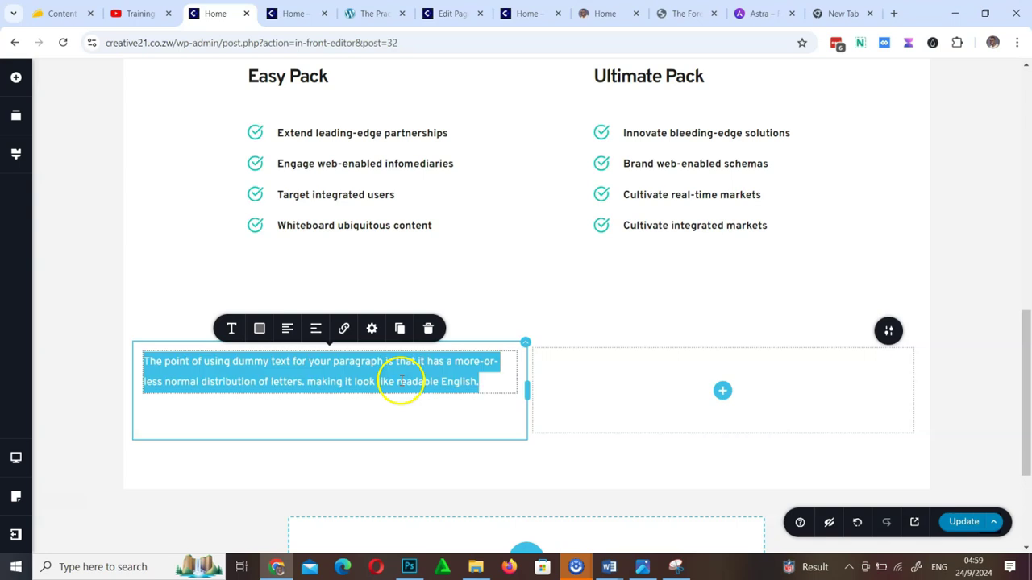
{"action": "type", "text": "Thi sis my text tool"}
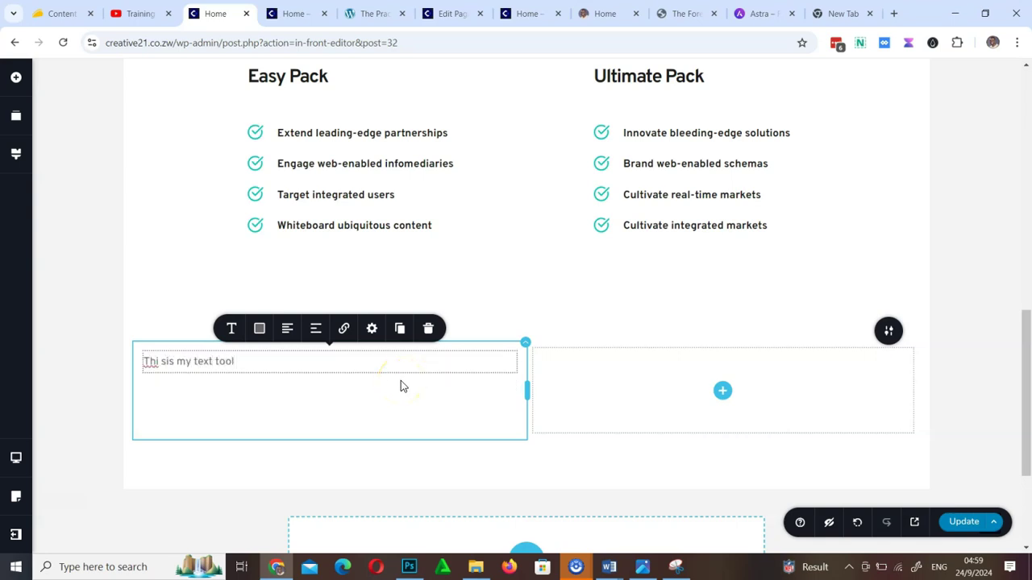
{"action": "left_click", "coordinate": [166, 362]}
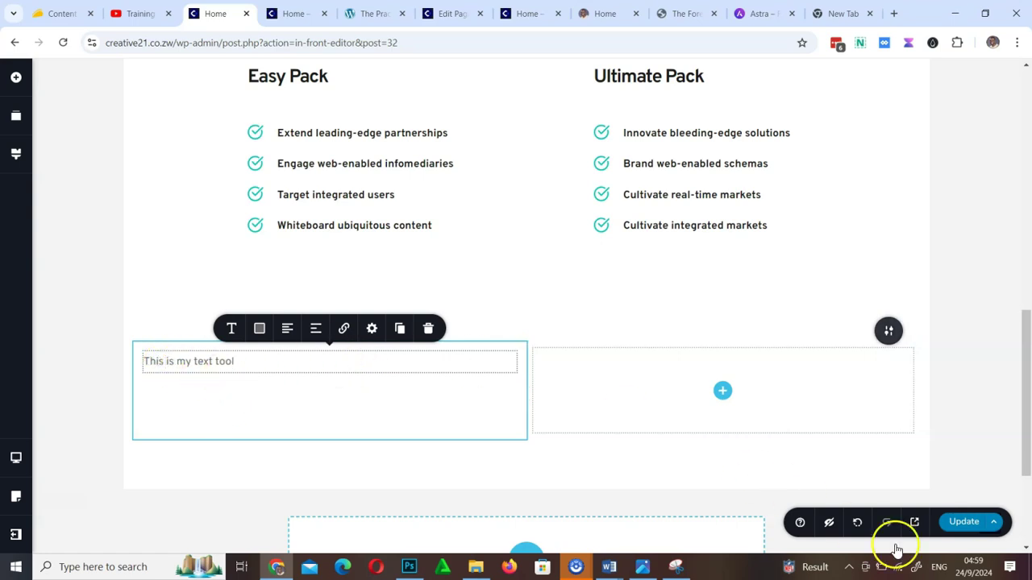
{"action": "left_click", "coordinate": [964, 523]}
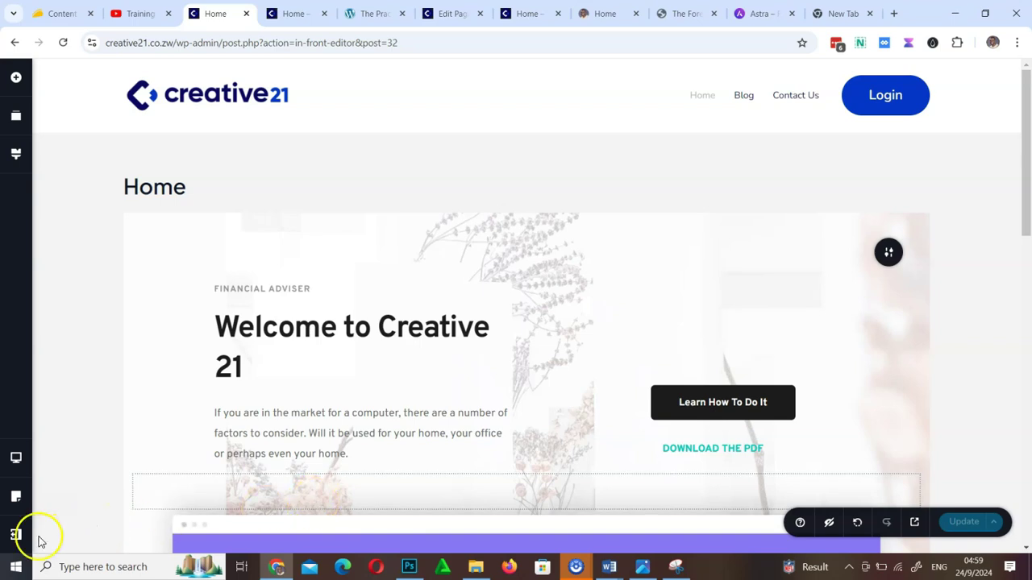
Leave the editor for the dashboard and go to the Installed Plugins list
{"action": "left_click", "coordinate": [12, 543]}
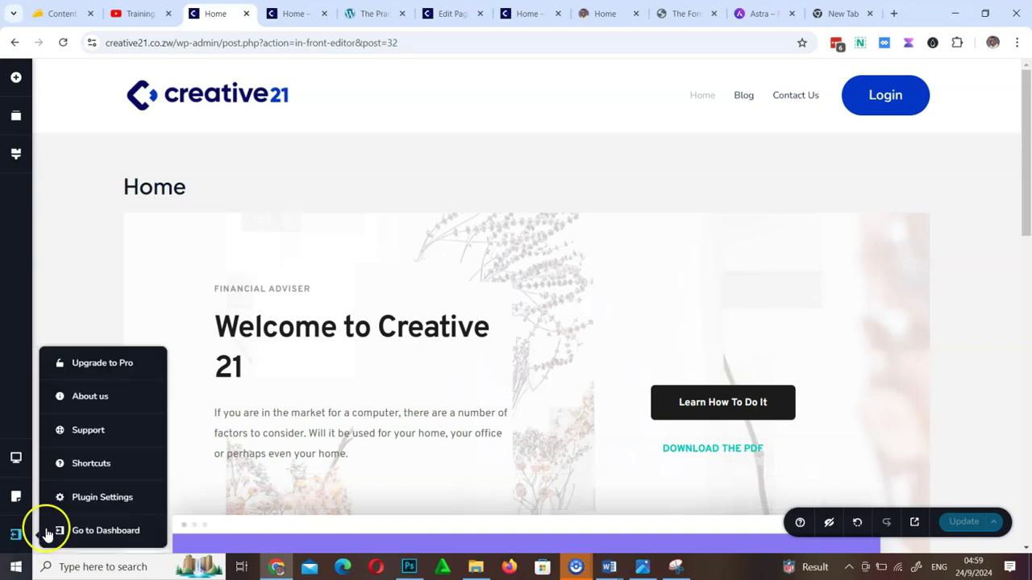
{"action": "left_click", "coordinate": [113, 532]}
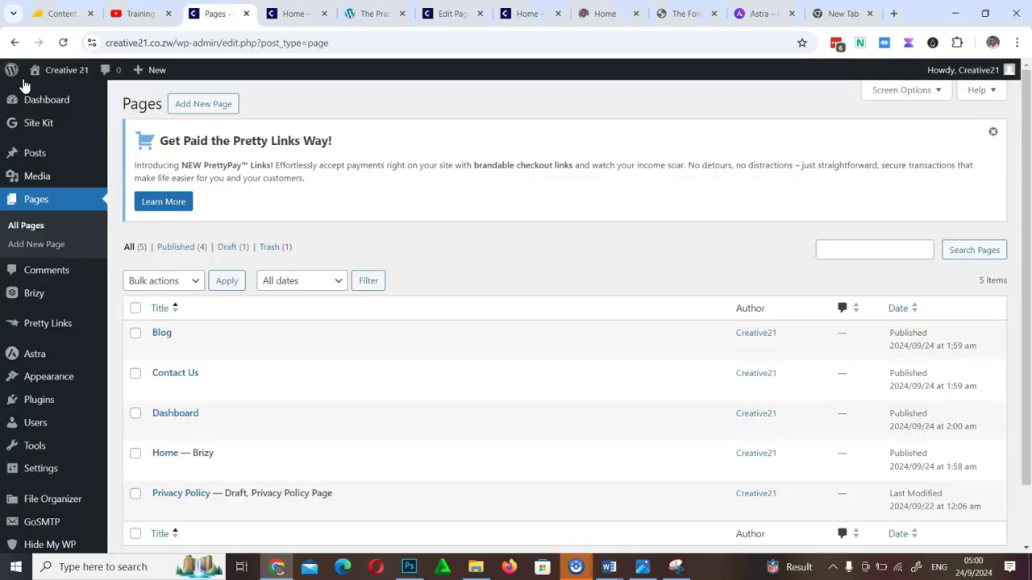
{"action": "scroll", "coordinate": [618, 373], "scroll_direction": "down", "scroll_amount": 1}
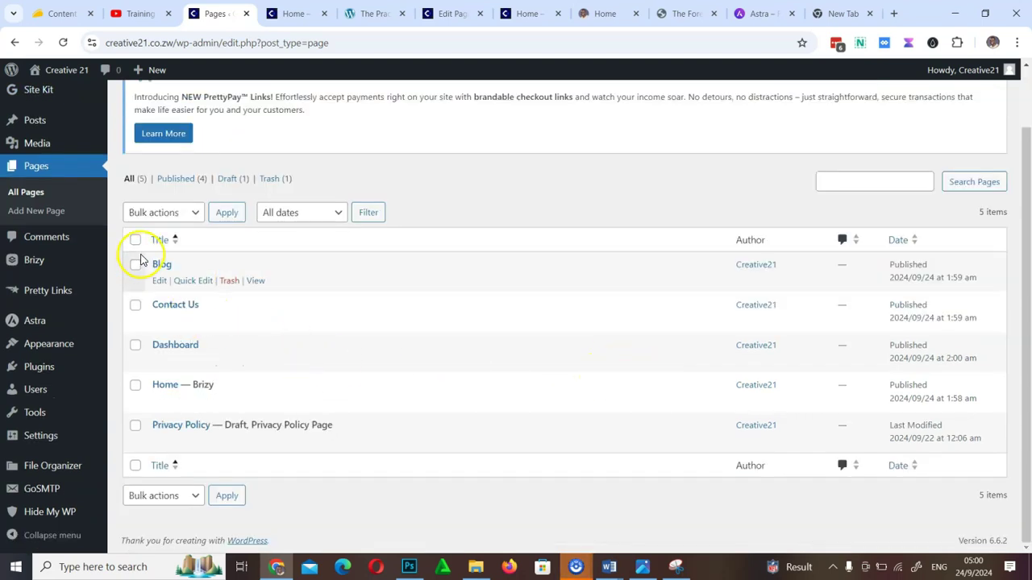
{"action": "left_click", "coordinate": [33, 369]}
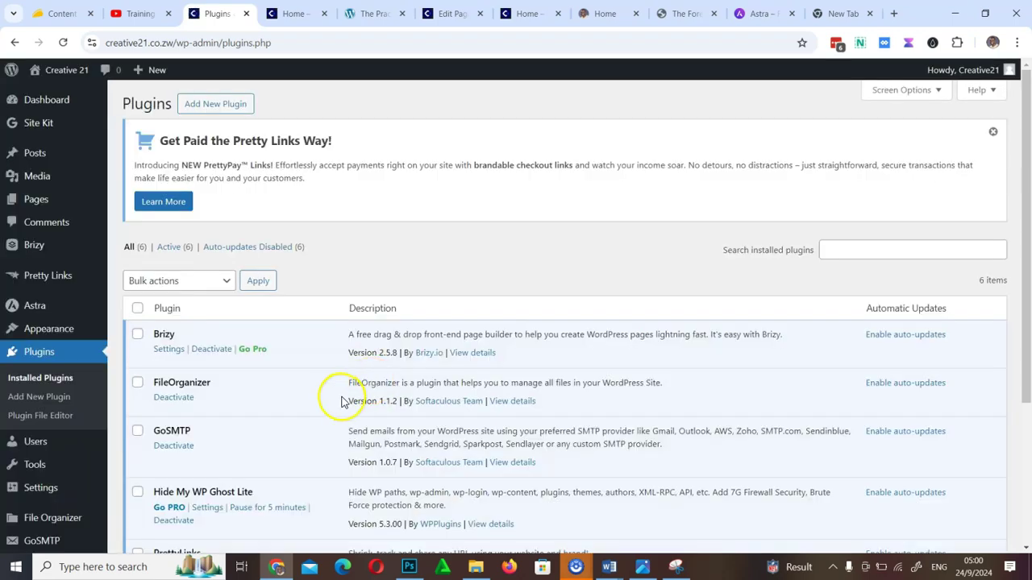
{"action": "scroll", "coordinate": [345, 399], "scroll_direction": "down", "scroll_amount": 3}
{"action": "scroll", "coordinate": [179, 339], "scroll_direction": "up", "scroll_amount": 3}
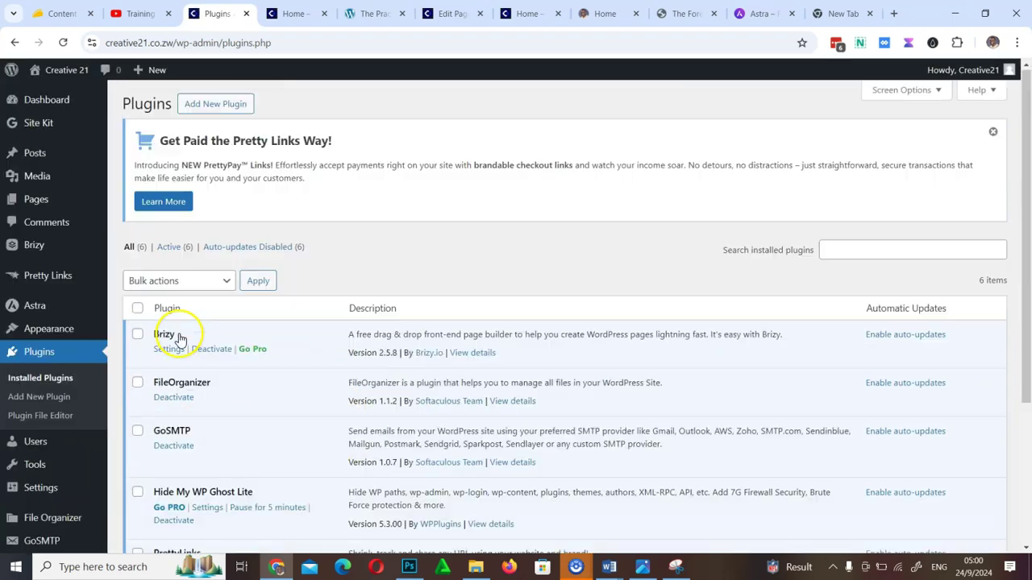
Deactivate Brizy, giving 'no longer needed' as the reason
{"action": "left_click", "coordinate": [138, 334]}
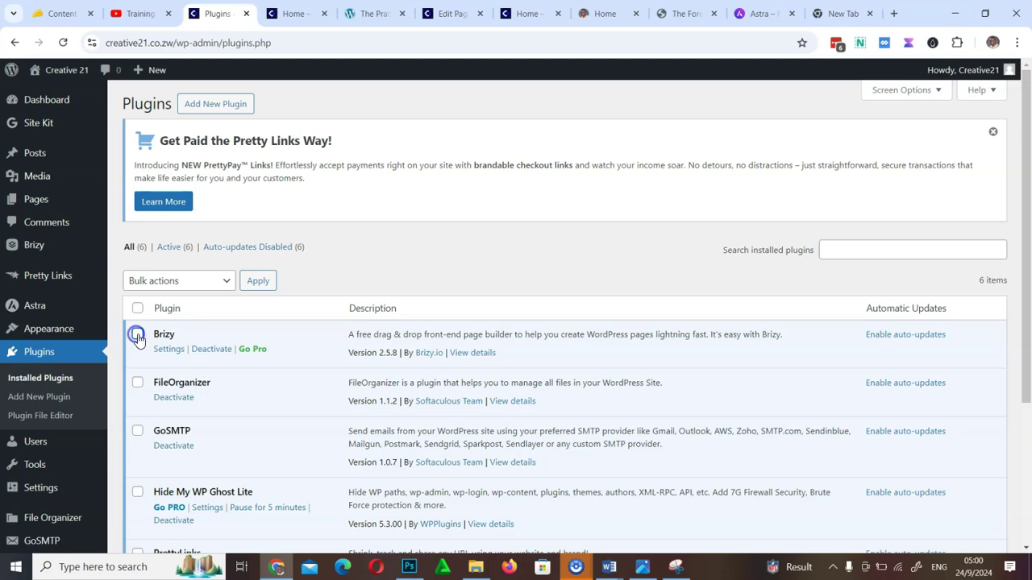
{"action": "left_click", "coordinate": [213, 353]}
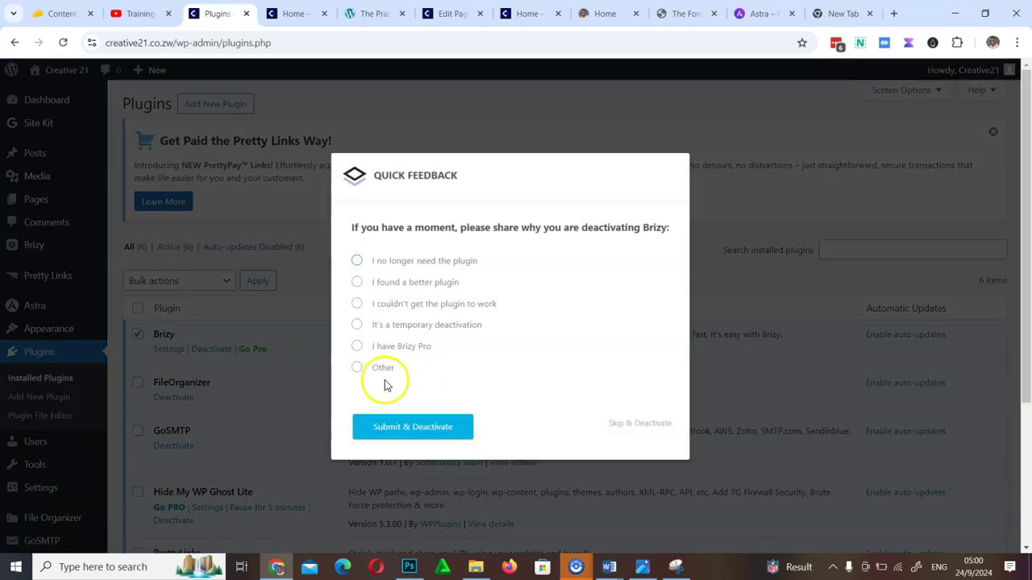
{"action": "left_click", "coordinate": [361, 261]}
{"action": "left_click", "coordinate": [405, 424]}
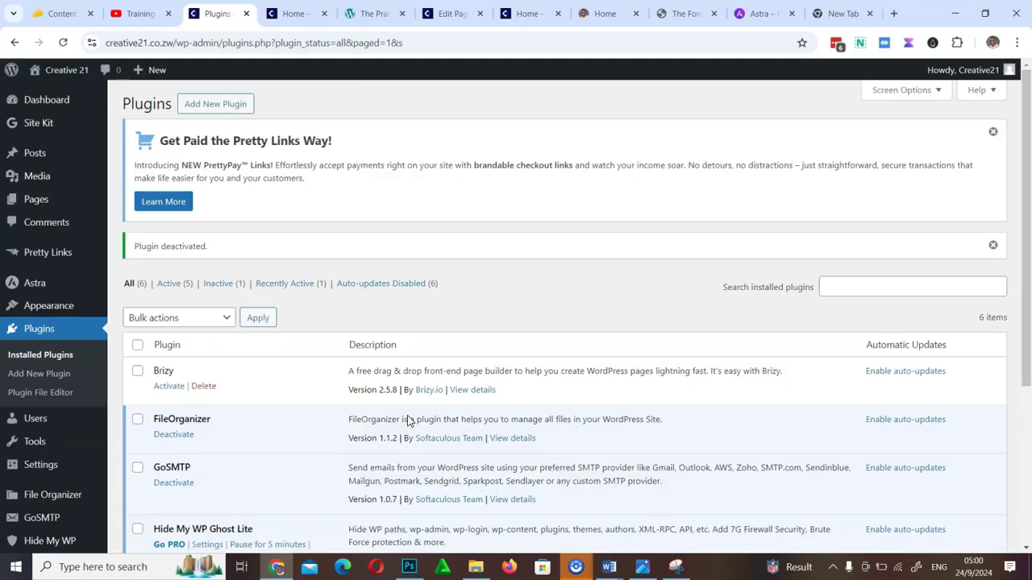
Delete the inactive Brizy plugin and its data, confirming with OK
{"action": "left_click", "coordinate": [211, 386]}
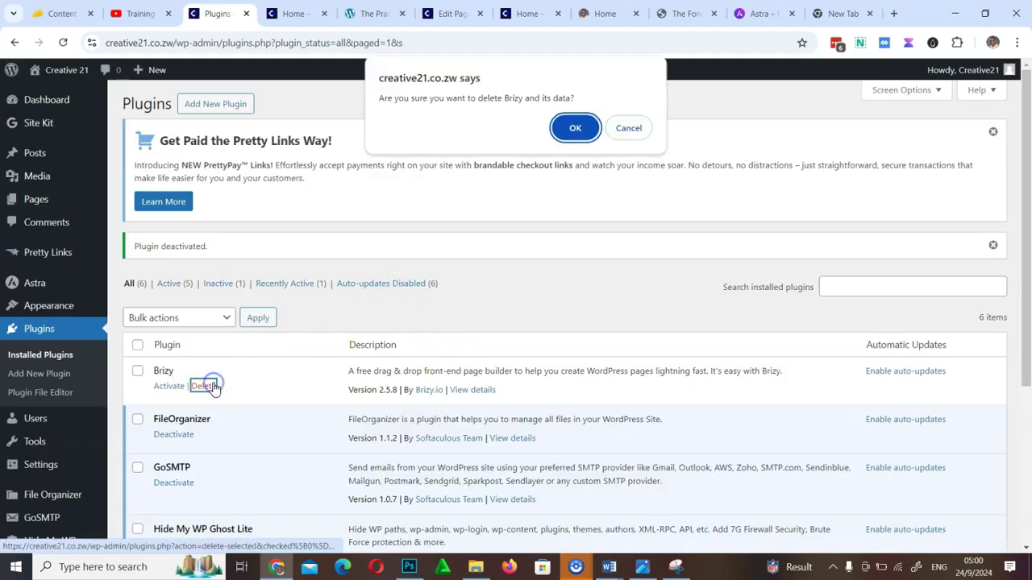
{"action": "left_click", "coordinate": [579, 129]}
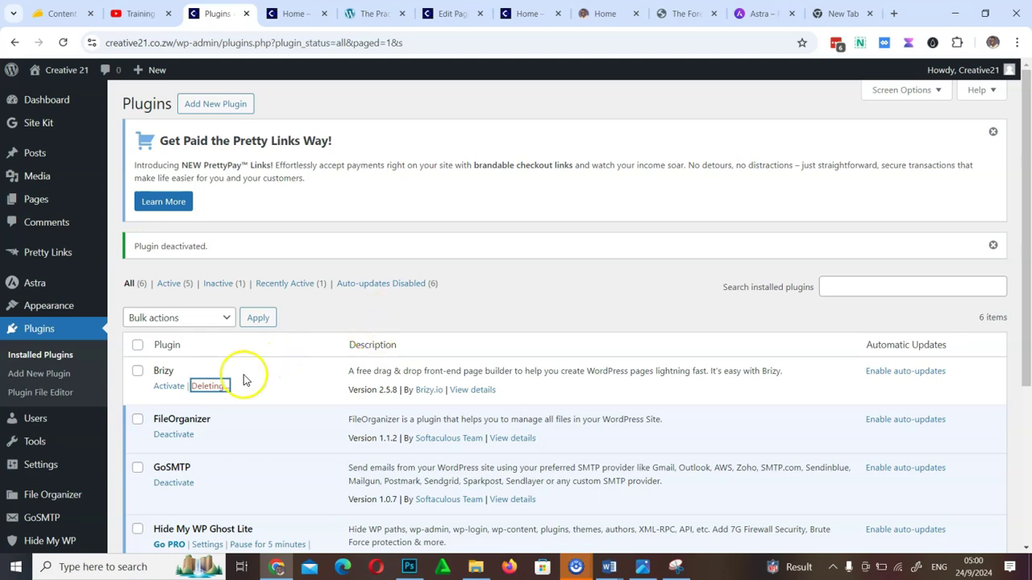
{"action": "left_click", "coordinate": [301, 13]}
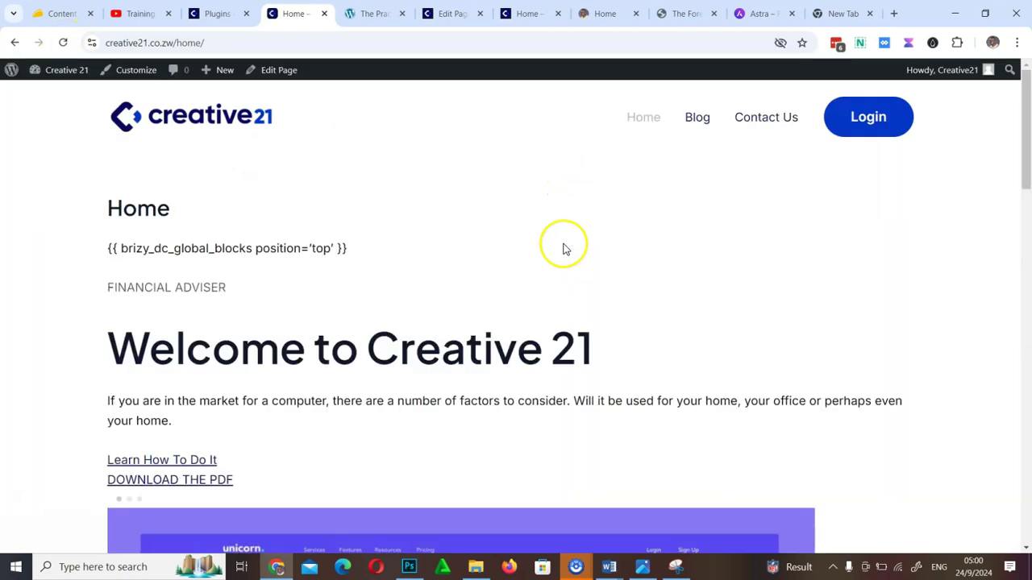
Scroll through the live Home page's leftover Brizy shortcodes, then open it with Edit Page
{"action": "scroll", "coordinate": [211, 343], "scroll_direction": "down", "scroll_amount": 15}
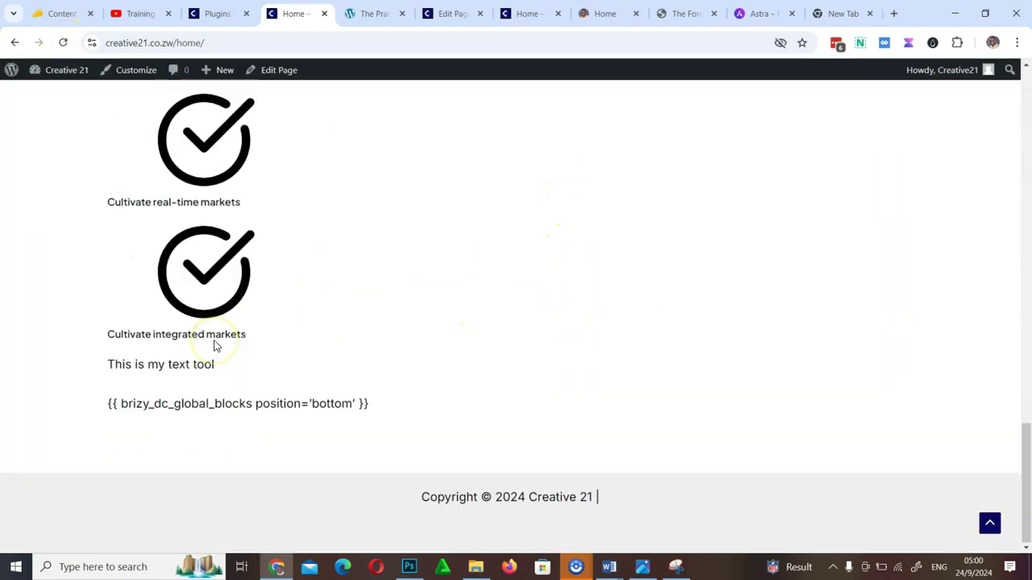
{"action": "scroll", "coordinate": [215, 345], "scroll_direction": "up", "scroll_amount": 15}
{"action": "scroll", "coordinate": [214, 345], "scroll_direction": "down", "scroll_amount": 8}
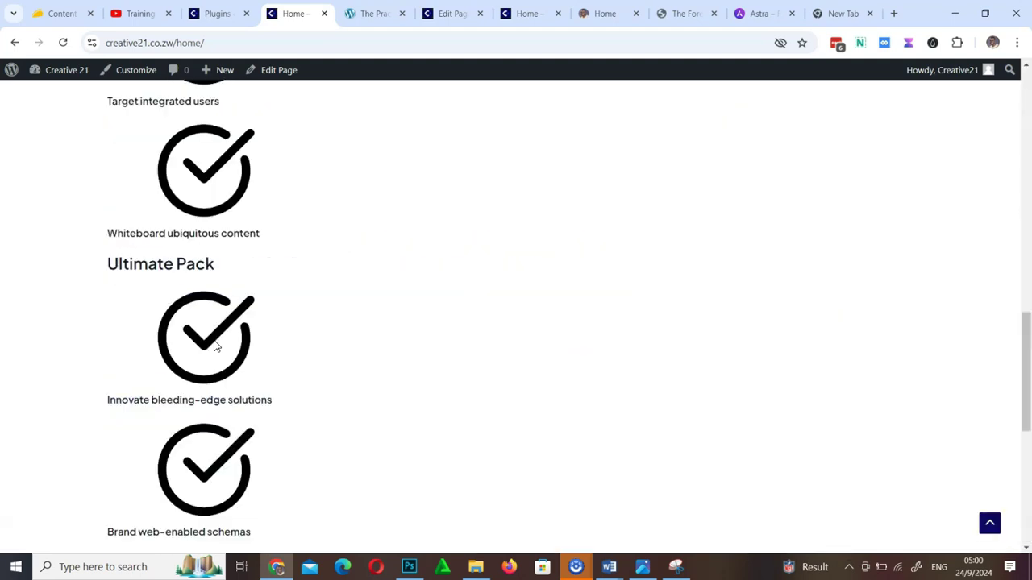
{"action": "scroll", "coordinate": [215, 345], "scroll_direction": "up", "scroll_amount": 10}
{"action": "scroll", "coordinate": [214, 345], "scroll_direction": "down", "scroll_amount": 10}
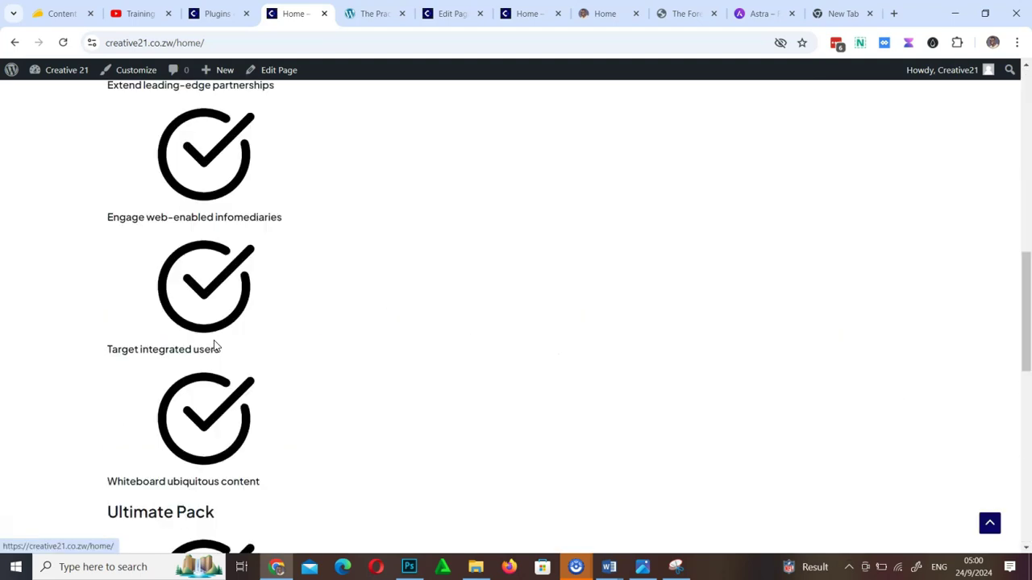
{"action": "scroll", "coordinate": [214, 345], "scroll_direction": "up", "scroll_amount": 10}
{"action": "scroll", "coordinate": [214, 346], "scroll_direction": "down", "scroll_amount": 15}
{"action": "scroll", "coordinate": [215, 348], "scroll_direction": "up", "scroll_amount": 5}
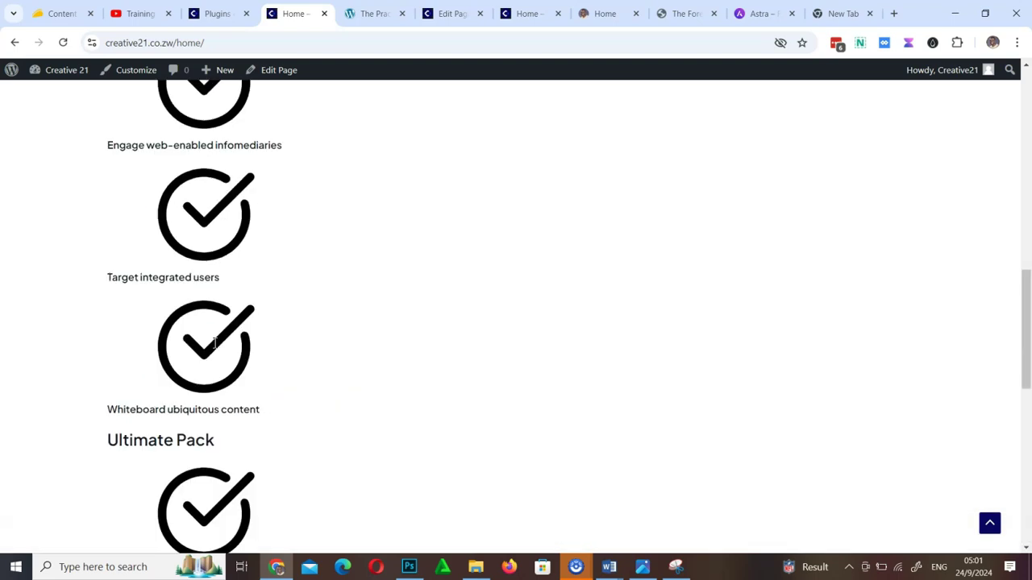
{"action": "scroll", "coordinate": [214, 349], "scroll_direction": "down", "scroll_amount": 5}
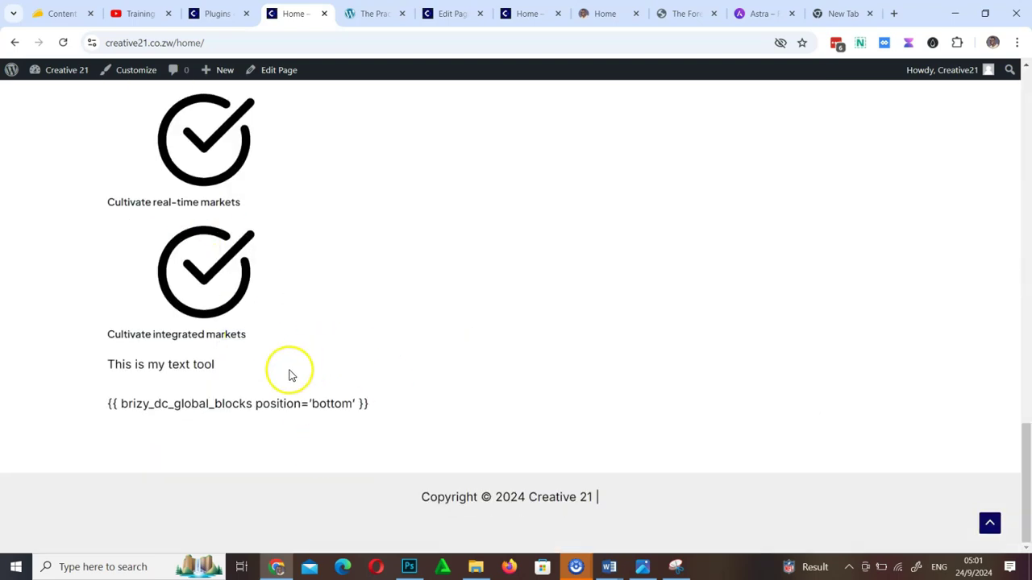
{"action": "scroll", "coordinate": [288, 373], "scroll_direction": "up", "scroll_amount": 15}
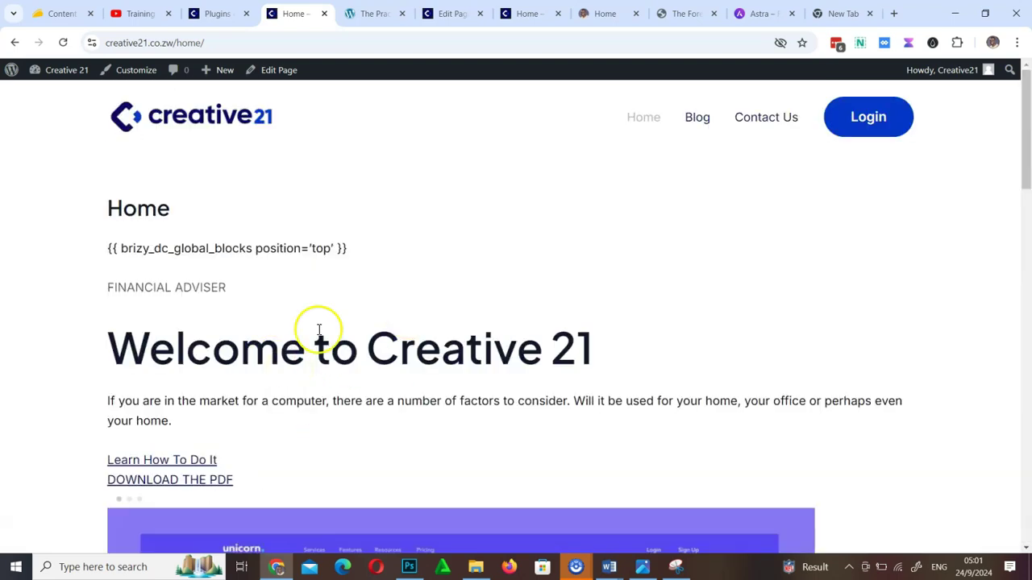
{"action": "left_click", "coordinate": [274, 72]}
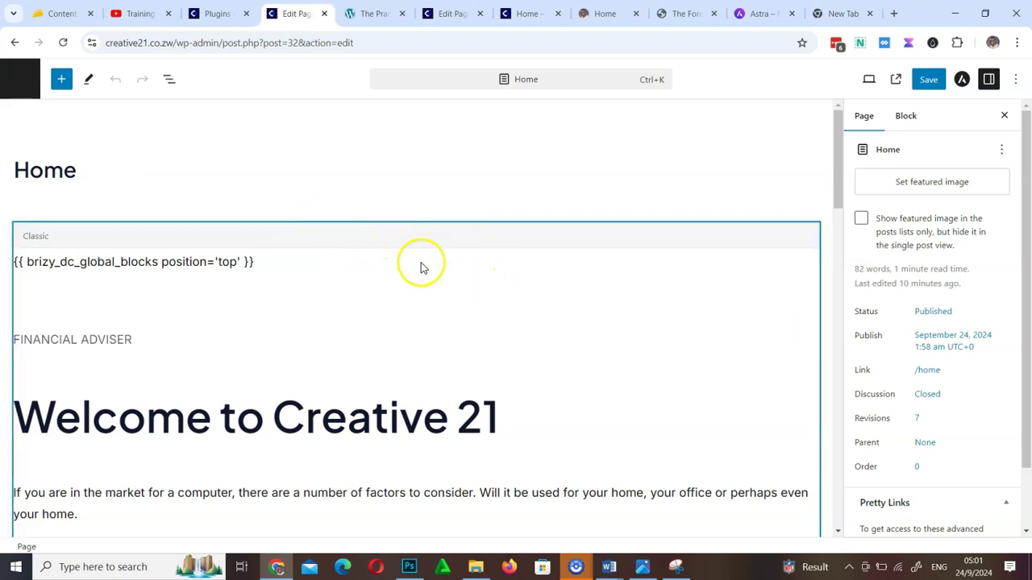
Delete the Classic block holding the leftover Brizy content and save the emptied Home page
{"action": "scroll", "coordinate": [460, 301], "scroll_direction": "down", "scroll_amount": 10}
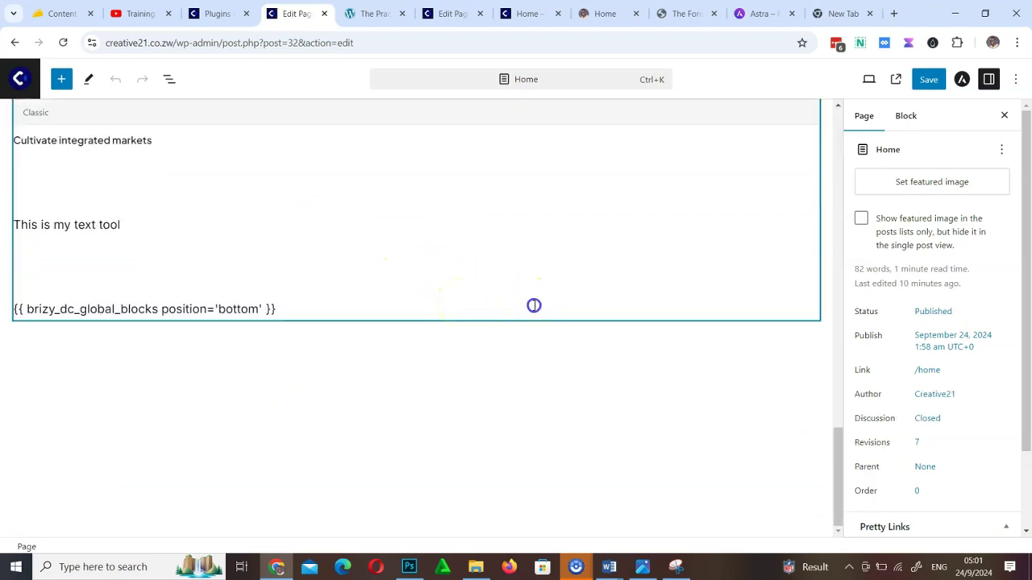
{"action": "left_click", "coordinate": [534, 305]}
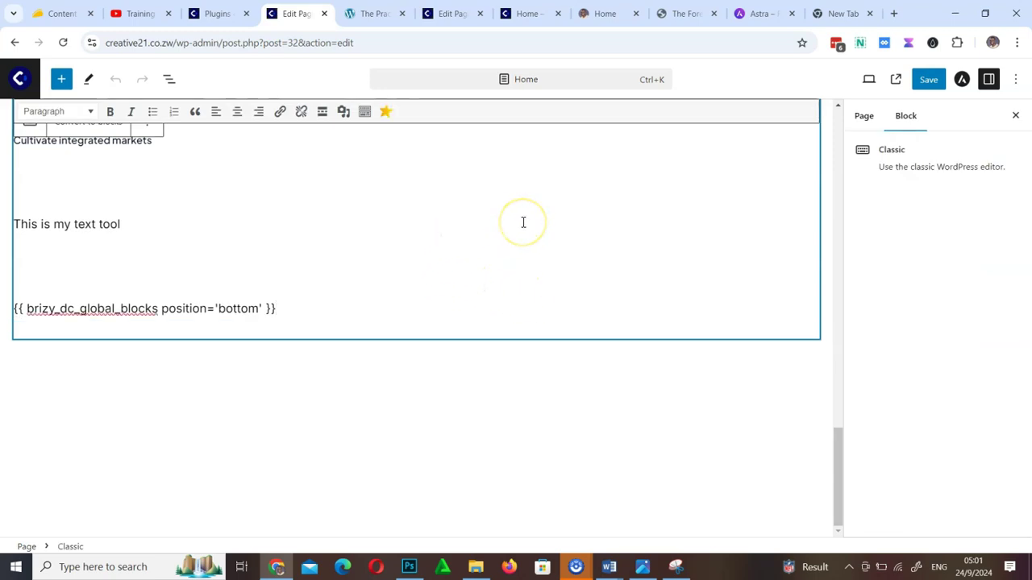
{"action": "scroll", "coordinate": [523, 222], "scroll_direction": "up", "scroll_amount": 15}
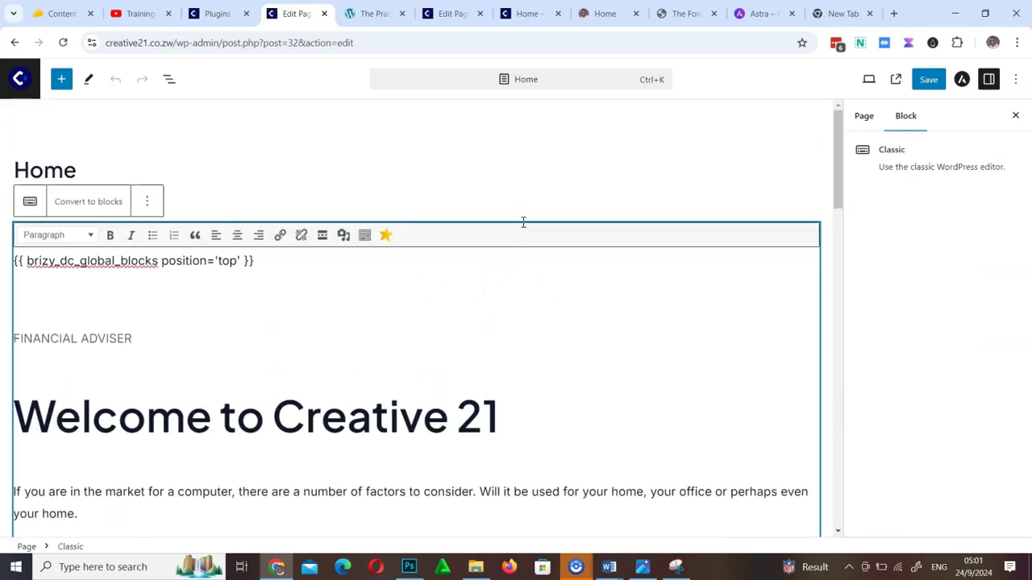
{"action": "left_click", "coordinate": [150, 207]}
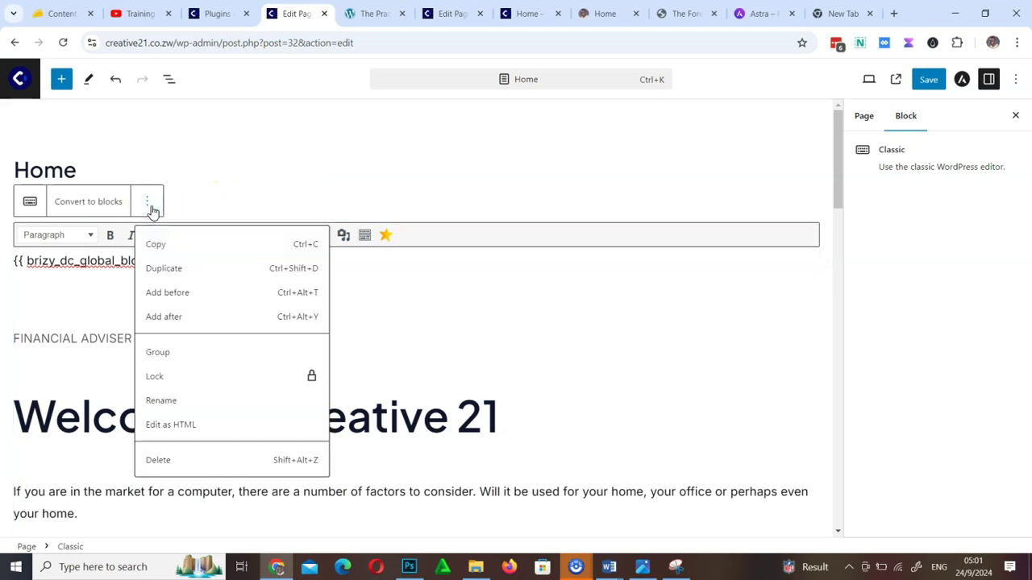
{"action": "left_click", "coordinate": [198, 461]}
{"action": "left_click", "coordinate": [929, 81]}
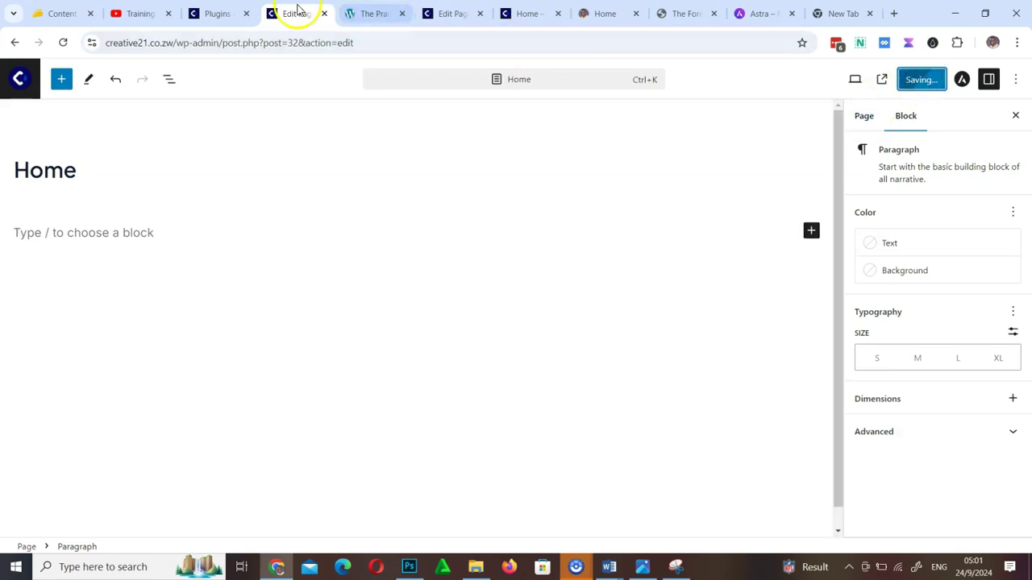
{"action": "left_click", "coordinate": [215, 13]}
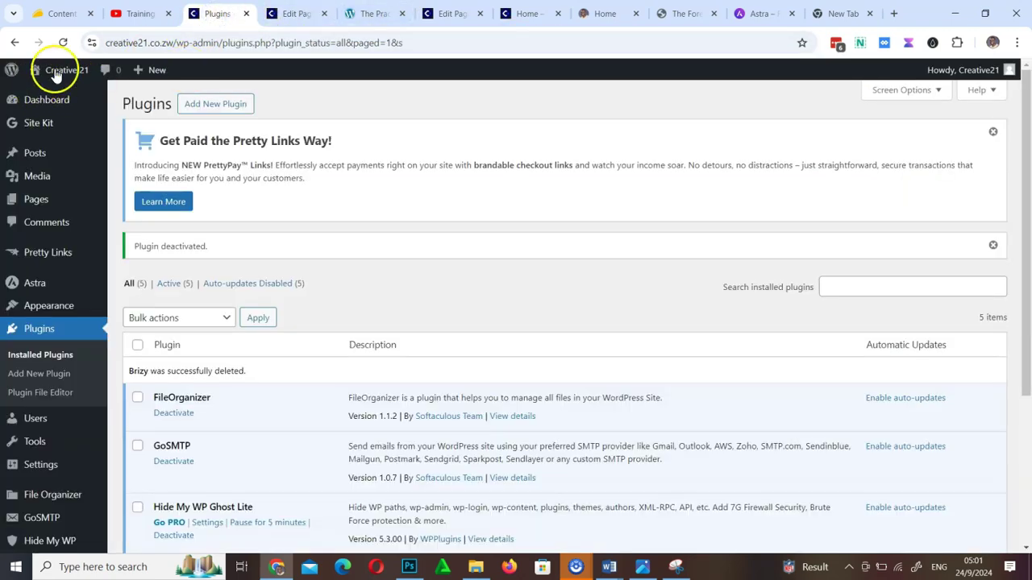
{"action": "mouse_move", "coordinate": [51, 73]}
{"action": "right_click", "coordinate": [45, 95]}
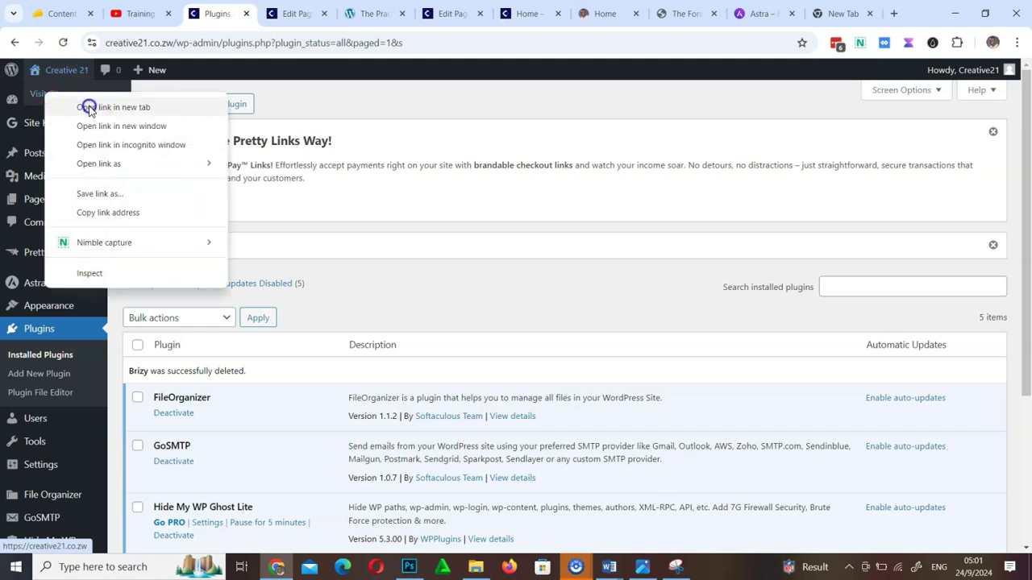
{"action": "left_click", "coordinate": [97, 107]}
{"action": "left_click", "coordinate": [270, 13]}
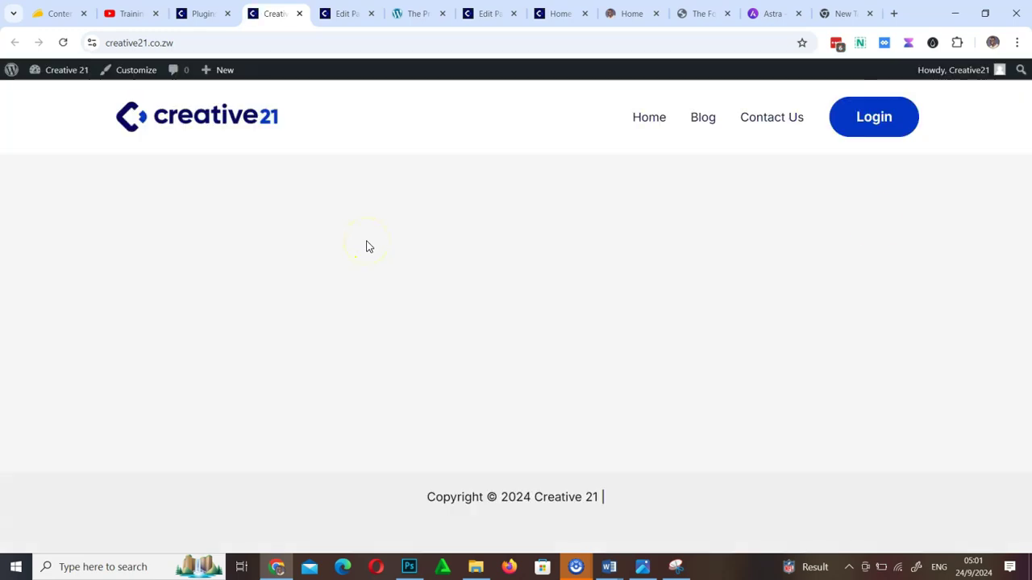
{"action": "left_click", "coordinate": [650, 120]}
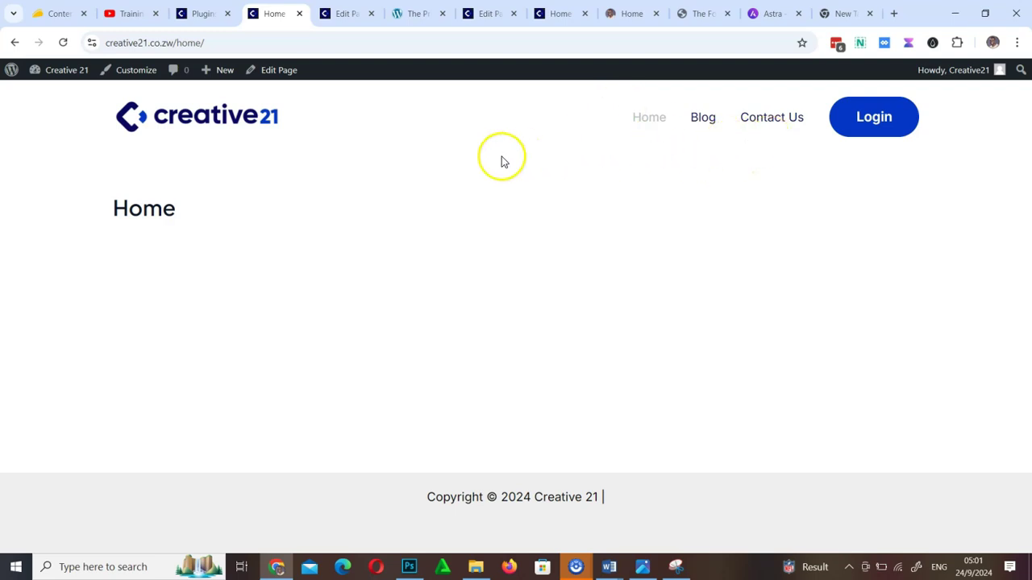
{"action": "left_click", "coordinate": [203, 14]}
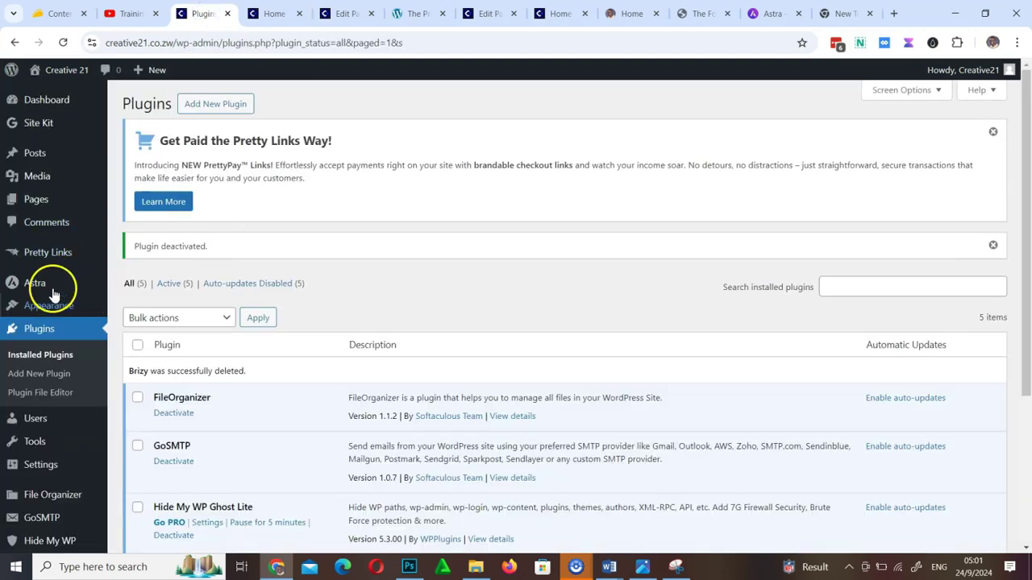
Search the Add Plugins directory for 'elementor'
{"action": "mouse_move", "coordinate": [40, 286]}
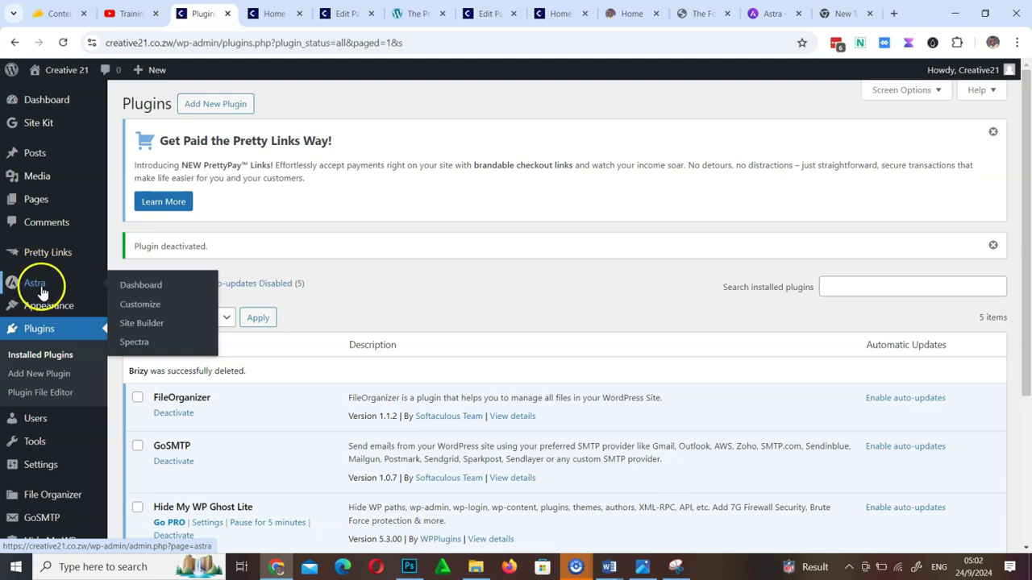
{"action": "left_click", "coordinate": [229, 104]}
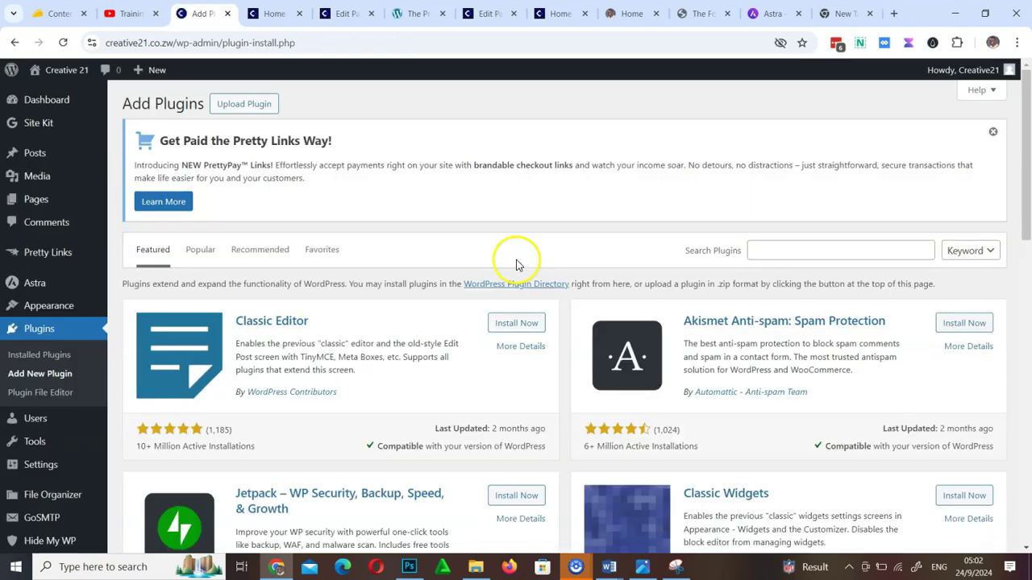
{"action": "left_click", "coordinate": [782, 250]}
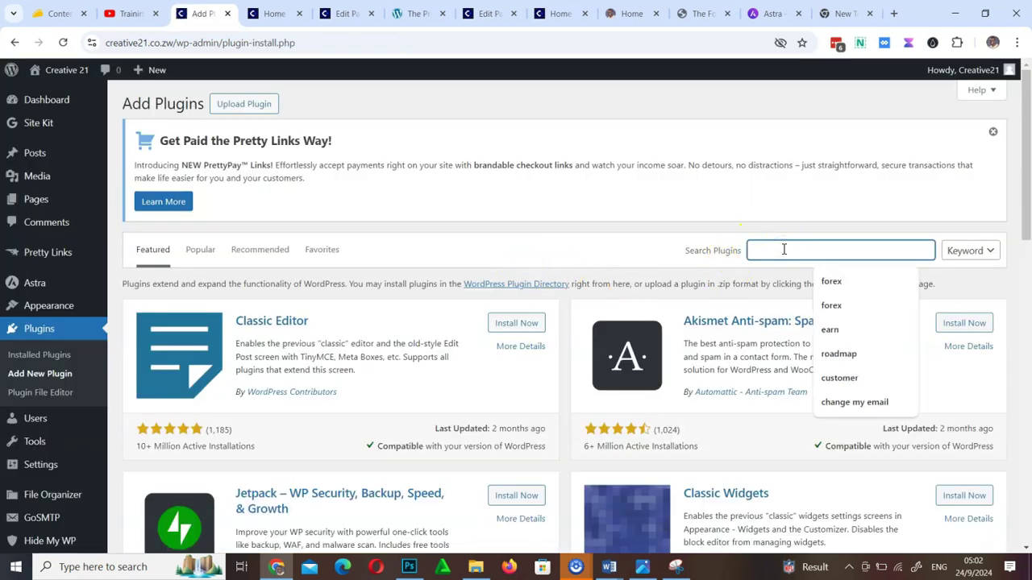
{"action": "type", "text": "elemenntor"}
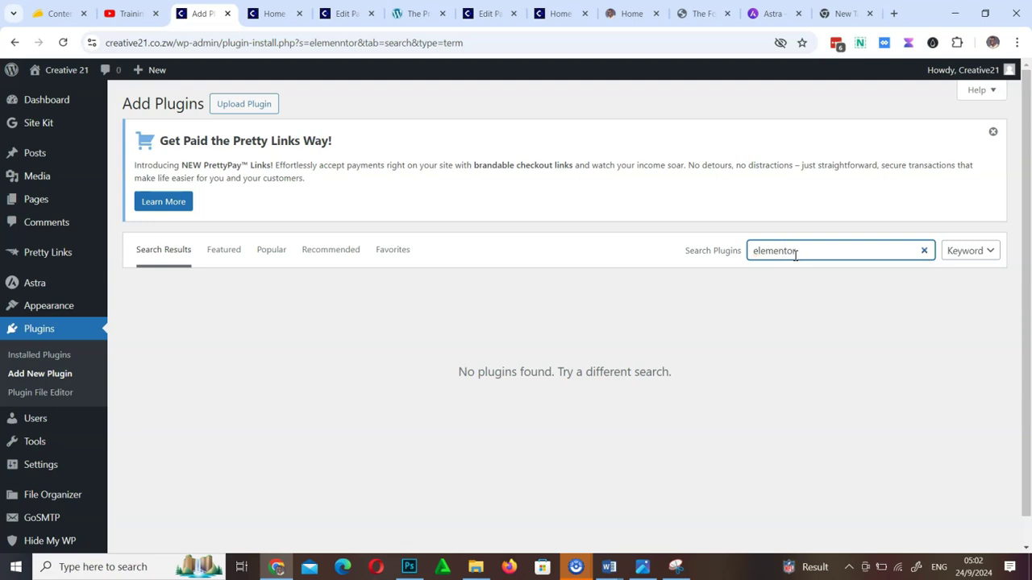
{"action": "left_click", "coordinate": [838, 273]}
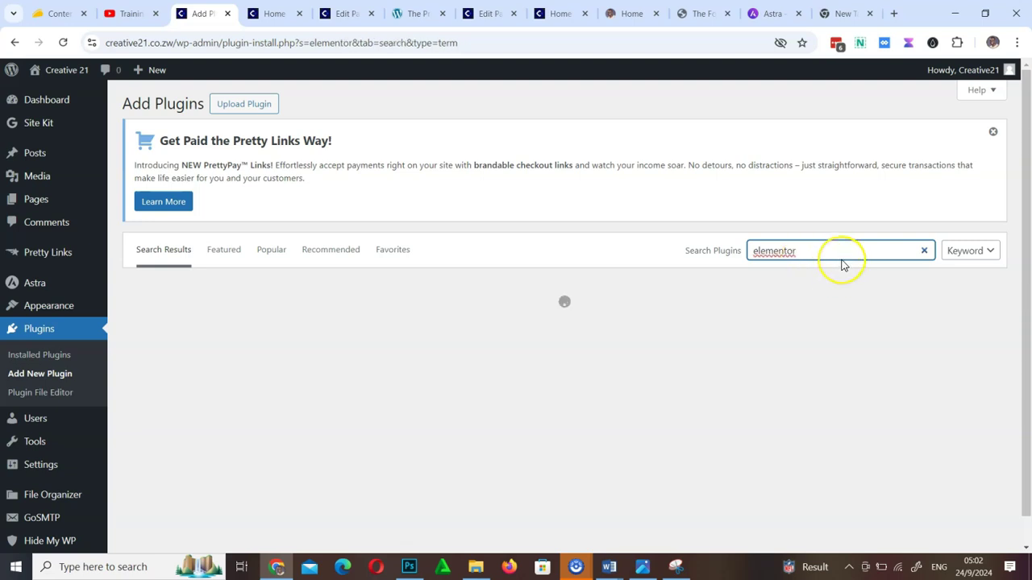
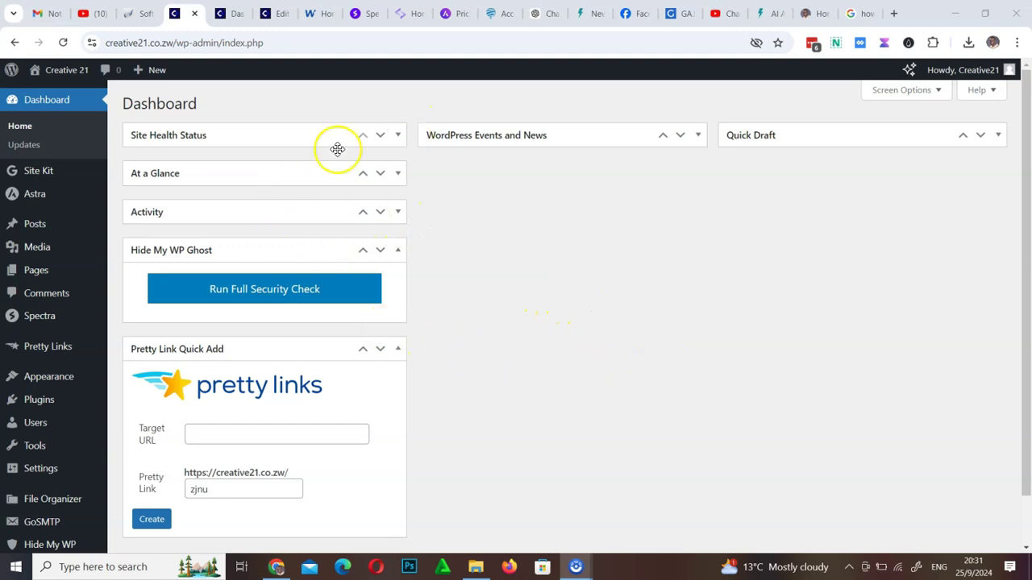
Look at the live site's home page, then return to the WordPress admin dashboard
{"action": "left_click", "coordinate": [229, 12]}
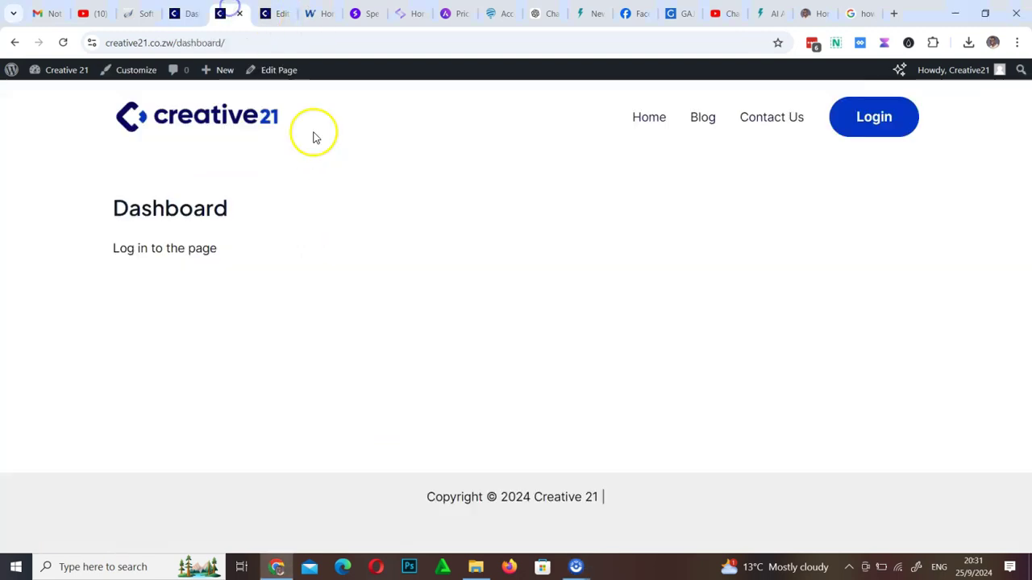
{"action": "left_click", "coordinate": [194, 129]}
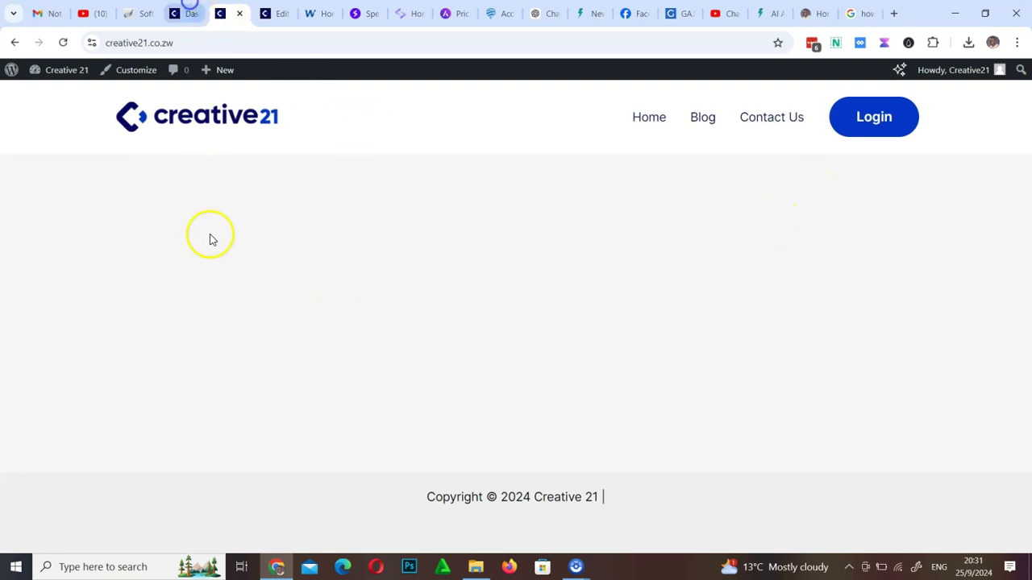
{"action": "left_click", "coordinate": [190, 5]}
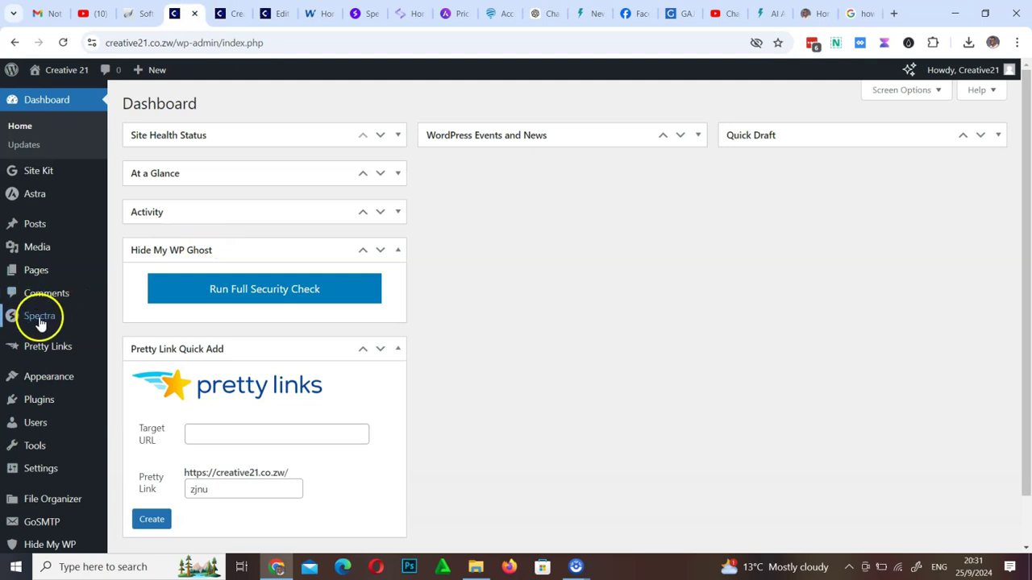
Edit the Home page from All Pages and dismiss the autosave notice
{"action": "mouse_move", "coordinate": [37, 322]}
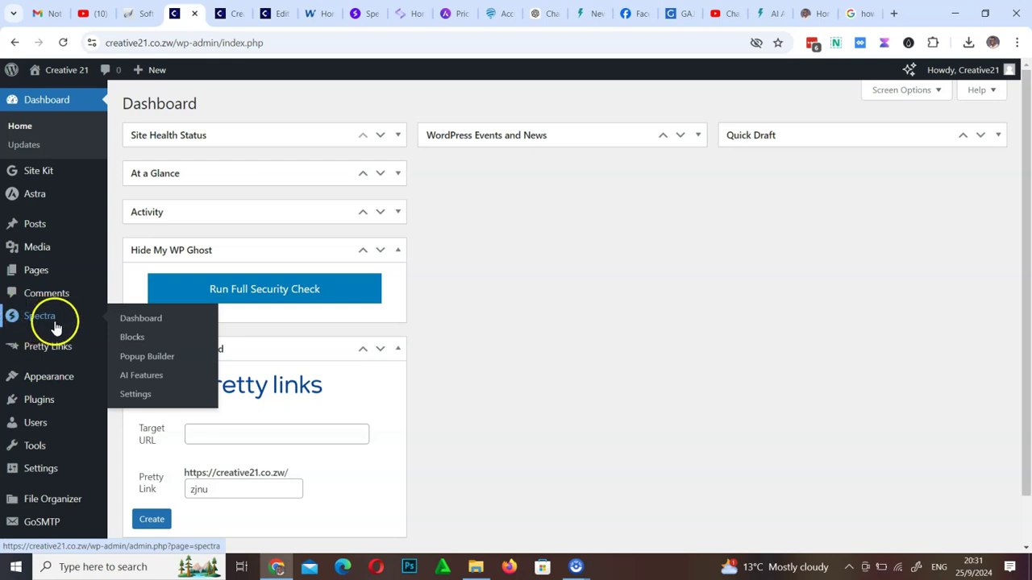
{"action": "mouse_move", "coordinate": [33, 197]}
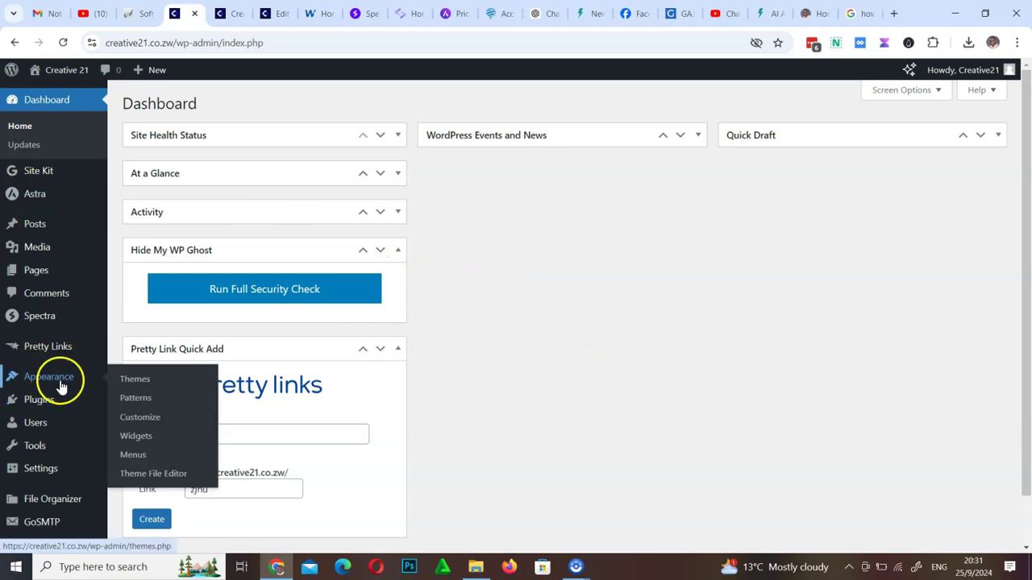
{"action": "mouse_move", "coordinate": [40, 405]}
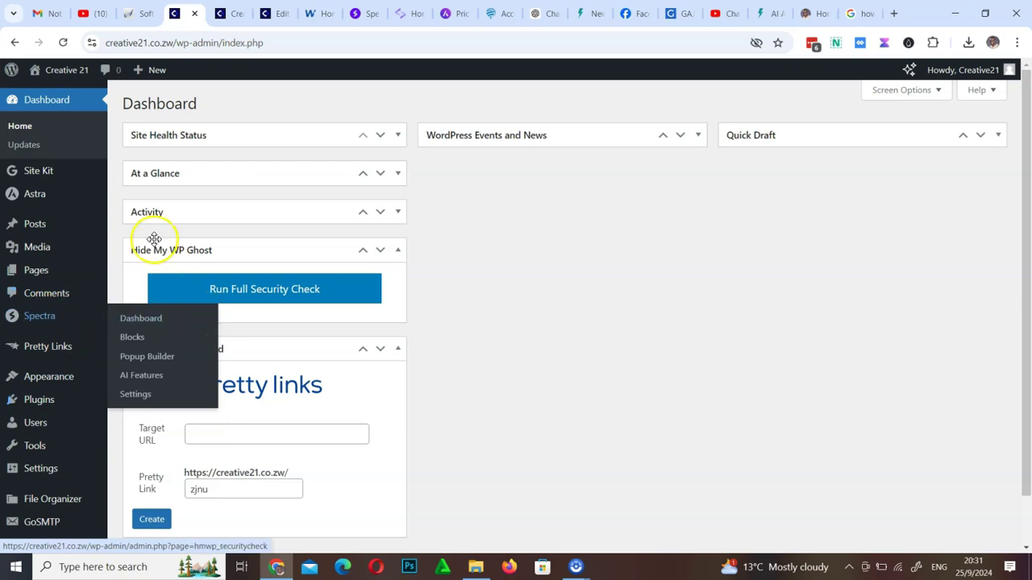
{"action": "mouse_move", "coordinate": [40, 271]}
{"action": "left_click", "coordinate": [142, 278]}
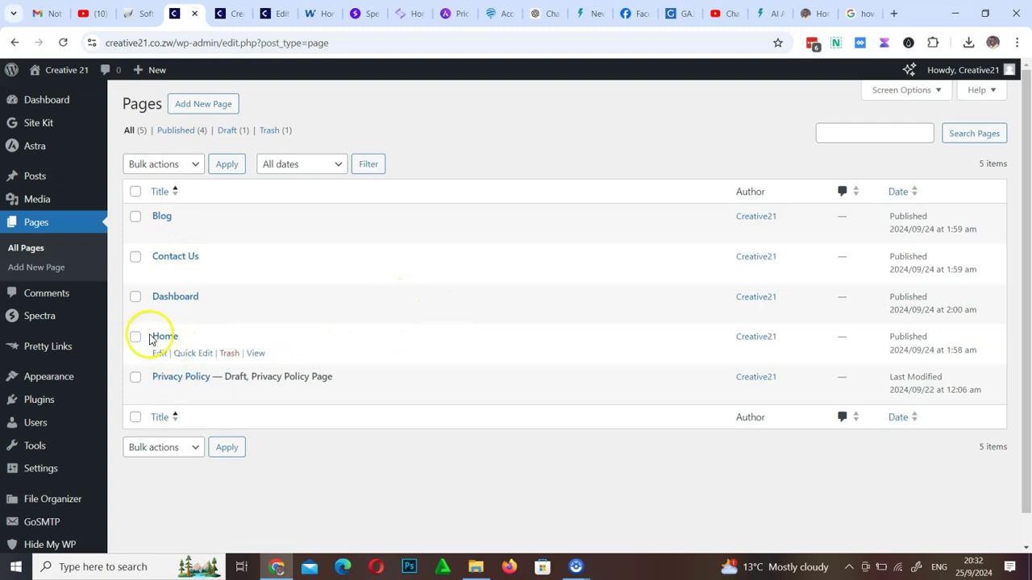
{"action": "left_click", "coordinate": [158, 354]}
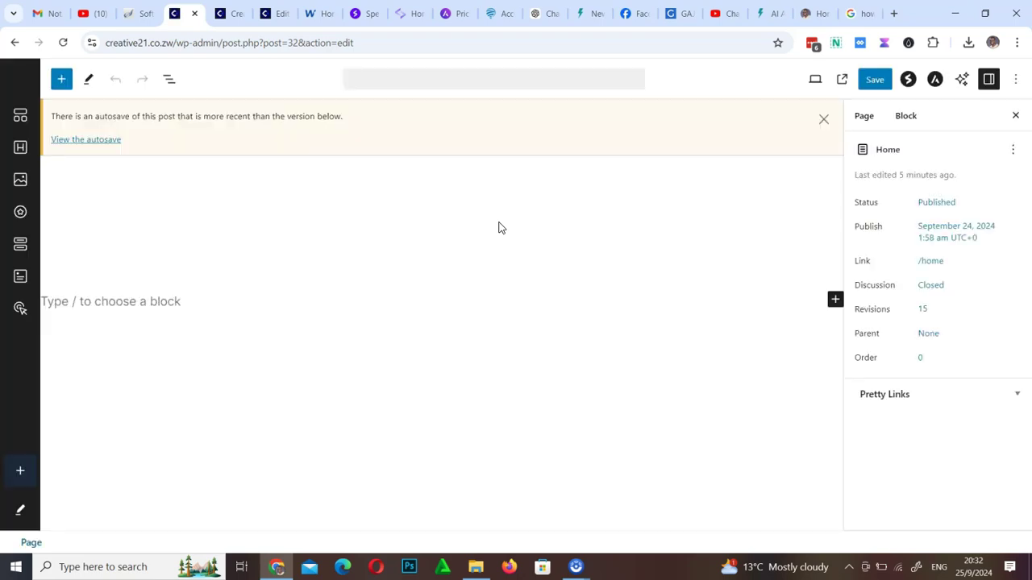
{"action": "left_click", "coordinate": [823, 120]}
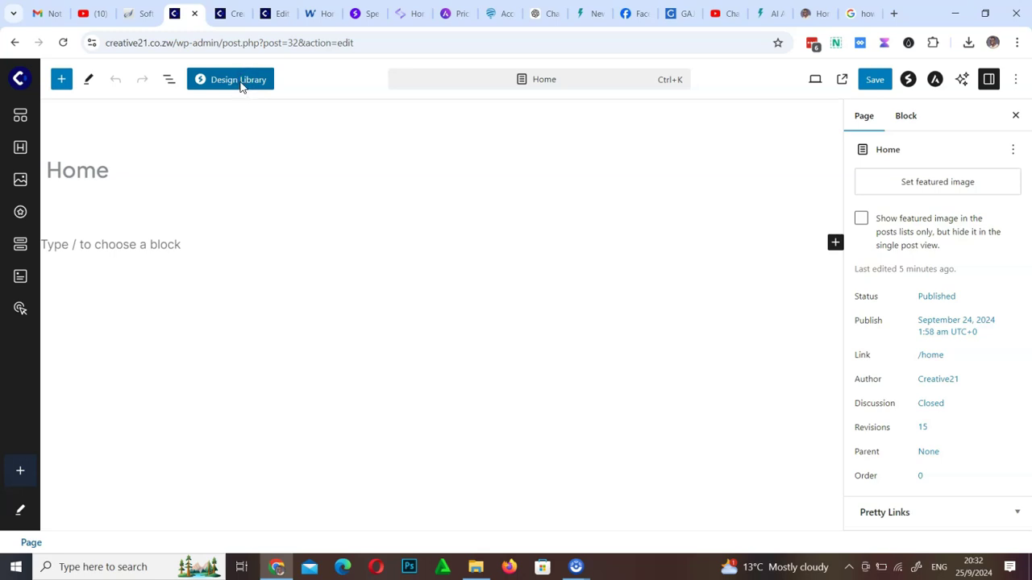
Open the Spectra Design Library and browse its Pages and Kits tabs
{"action": "left_click", "coordinate": [241, 84]}
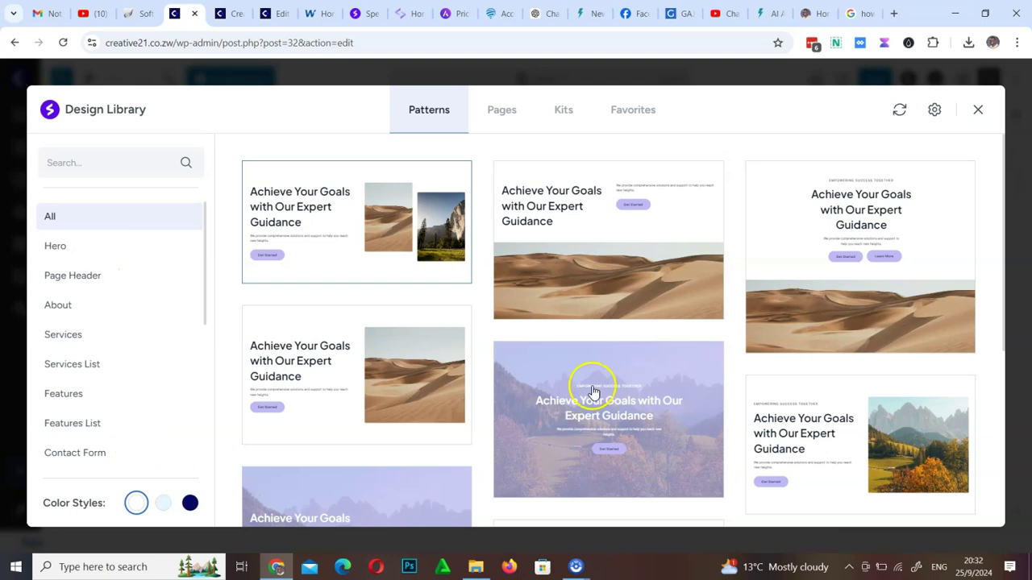
{"action": "scroll", "coordinate": [449, 316], "scroll_direction": "down", "scroll_amount": 5}
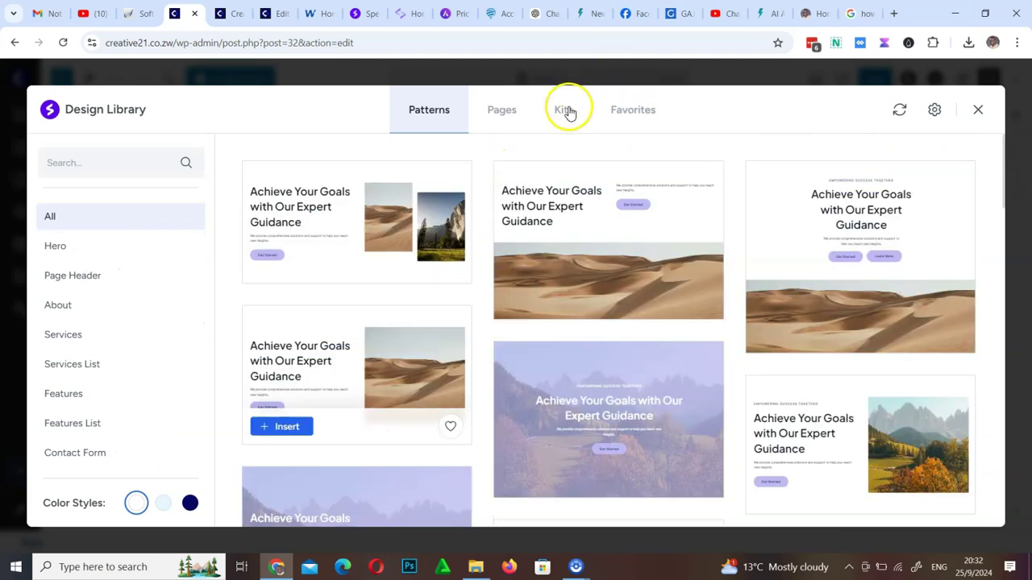
{"action": "left_click", "coordinate": [566, 111]}
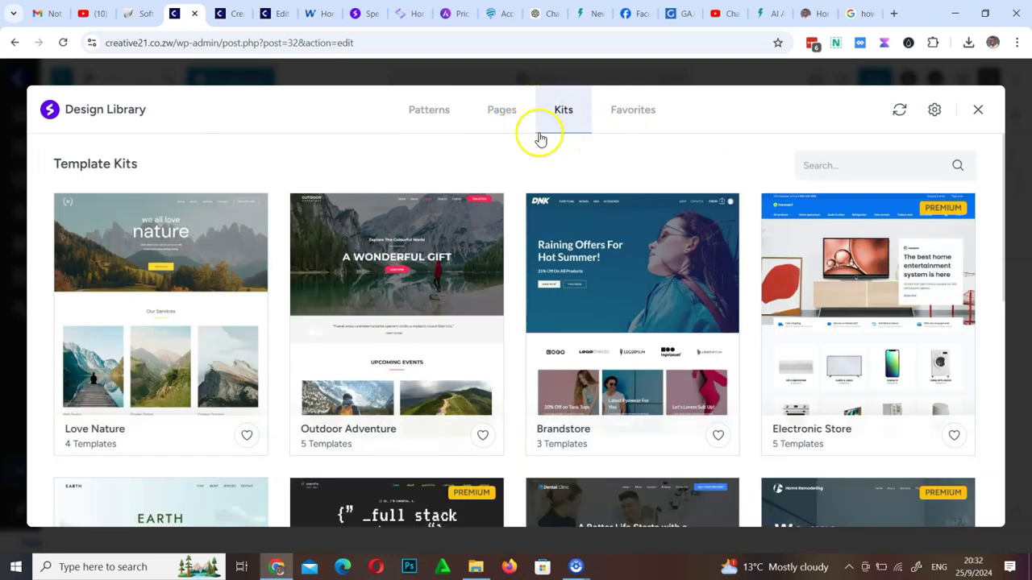
{"action": "left_click", "coordinate": [503, 111]}
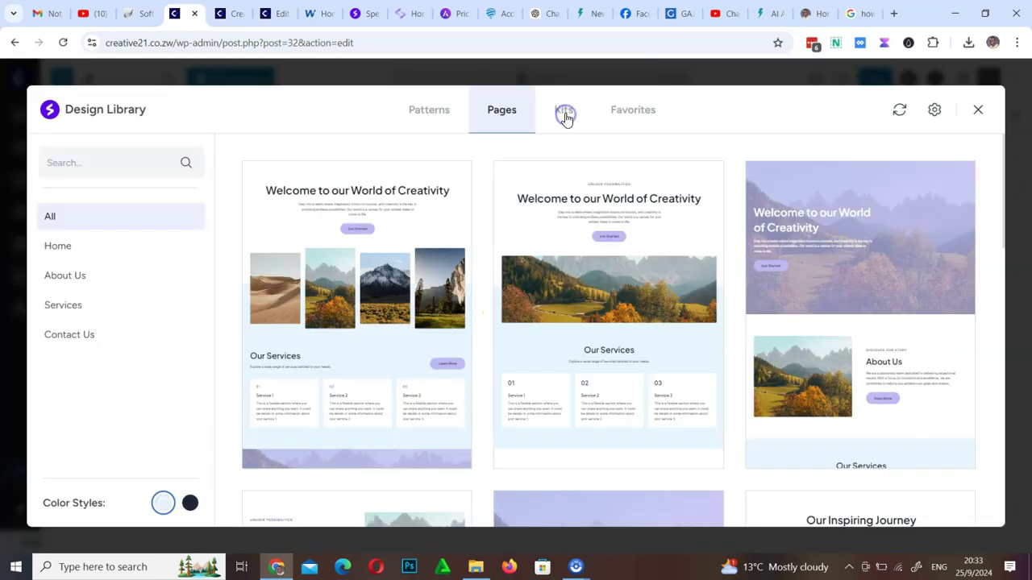
{"action": "left_click", "coordinate": [563, 114]}
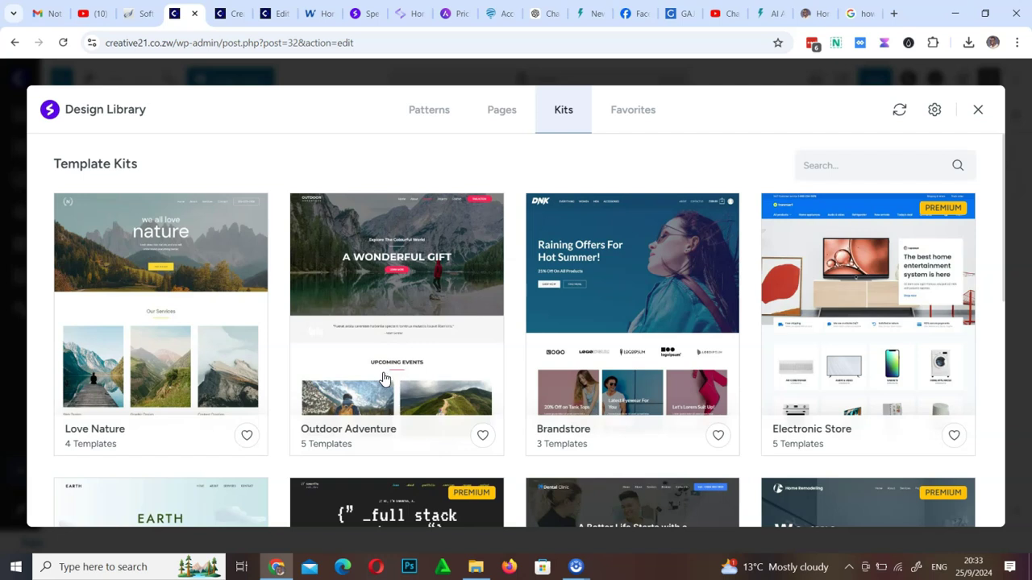
{"action": "scroll", "coordinate": [564, 346], "scroll_direction": "down", "scroll_amount": 4}
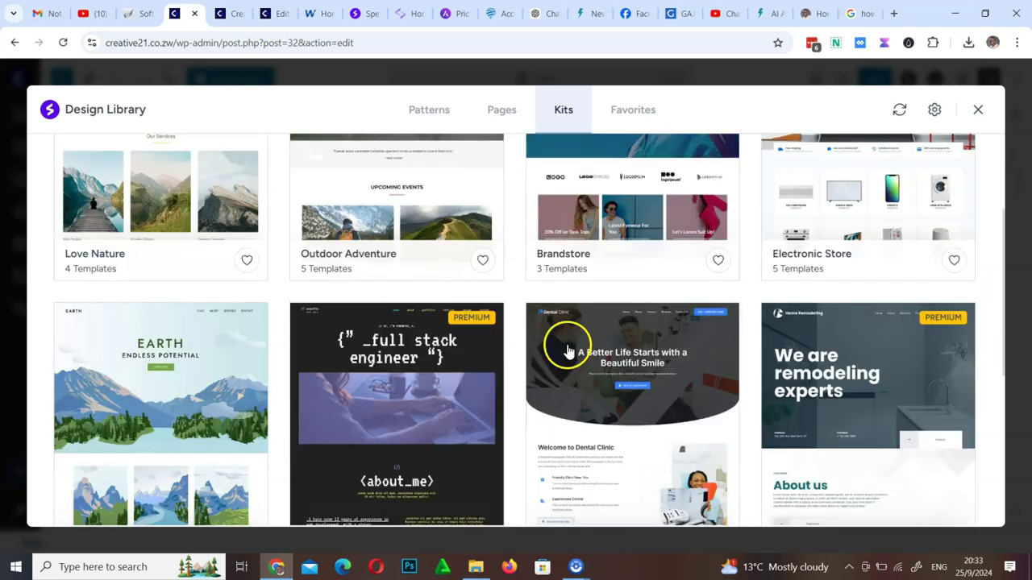
{"action": "scroll", "coordinate": [415, 359], "scroll_direction": "up", "scroll_amount": 4}
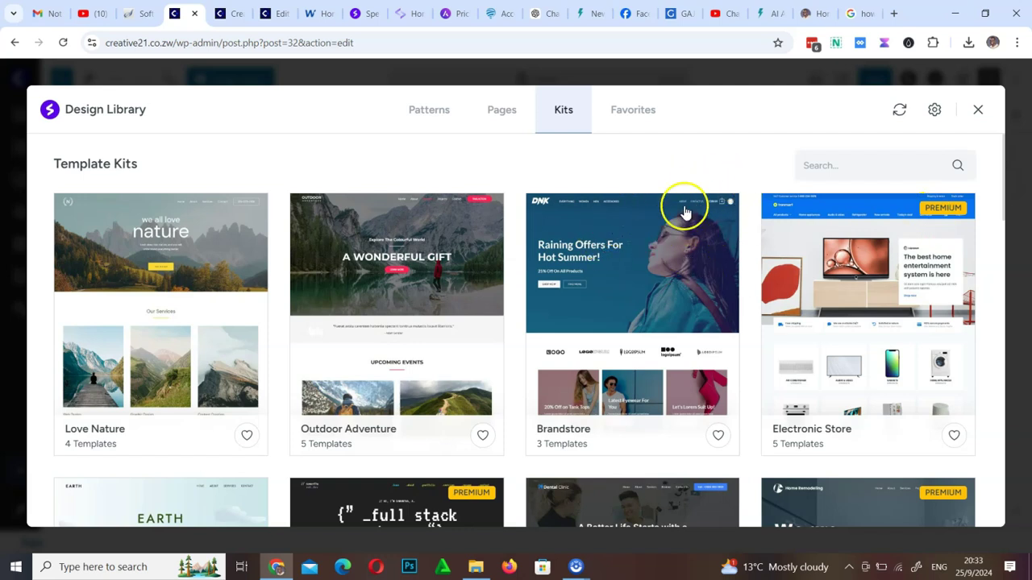
{"action": "scroll", "coordinate": [649, 399], "scroll_direction": "down", "scroll_amount": 4}
{"action": "scroll", "coordinate": [649, 399], "scroll_direction": "down", "scroll_amount": 10}
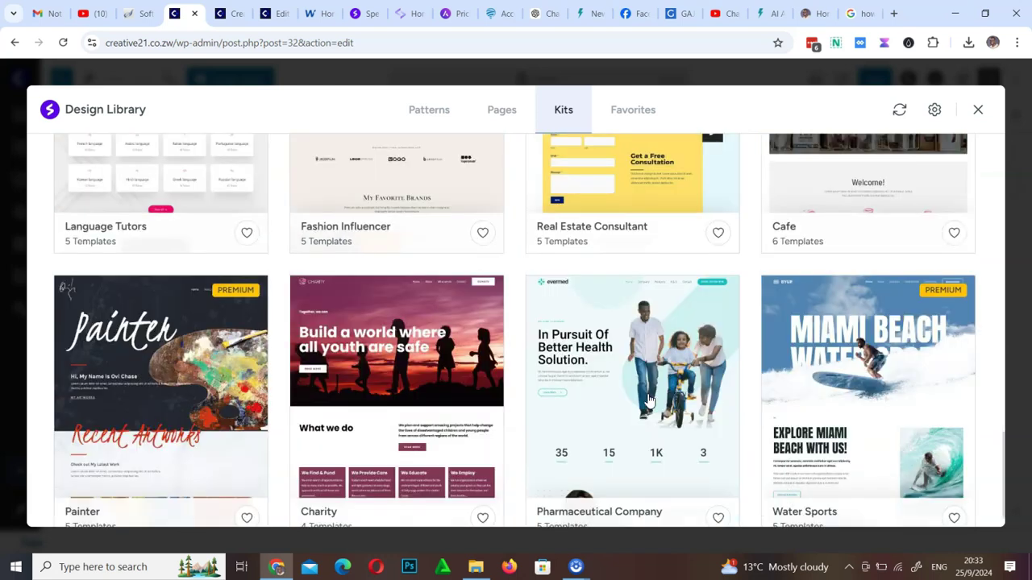
{"action": "scroll", "coordinate": [649, 399], "scroll_direction": "up", "scroll_amount": 15}
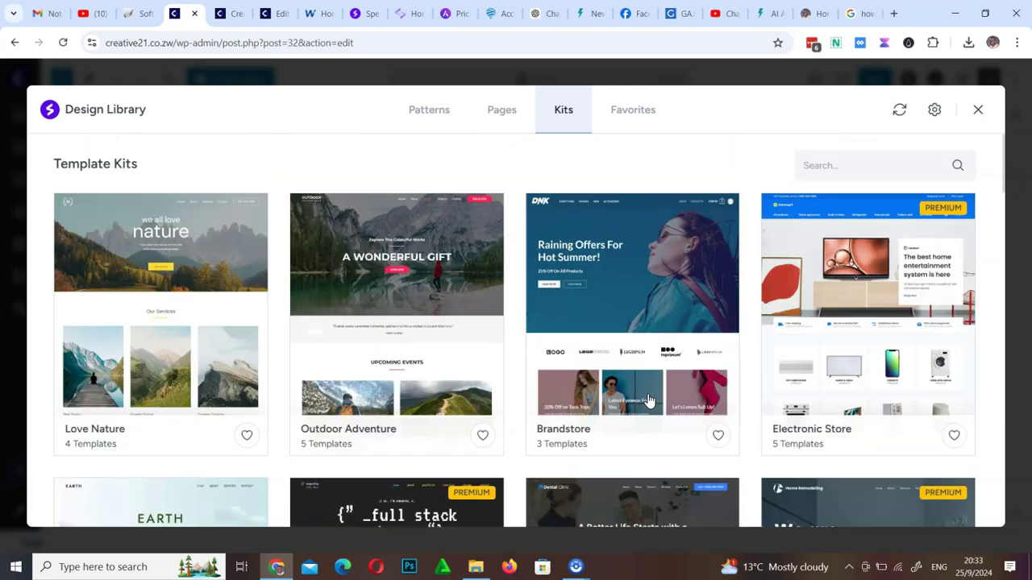
Search the kits for 'web', clear the search, and view the Planet Earth kit before going back
{"action": "left_click", "coordinate": [833, 161]}
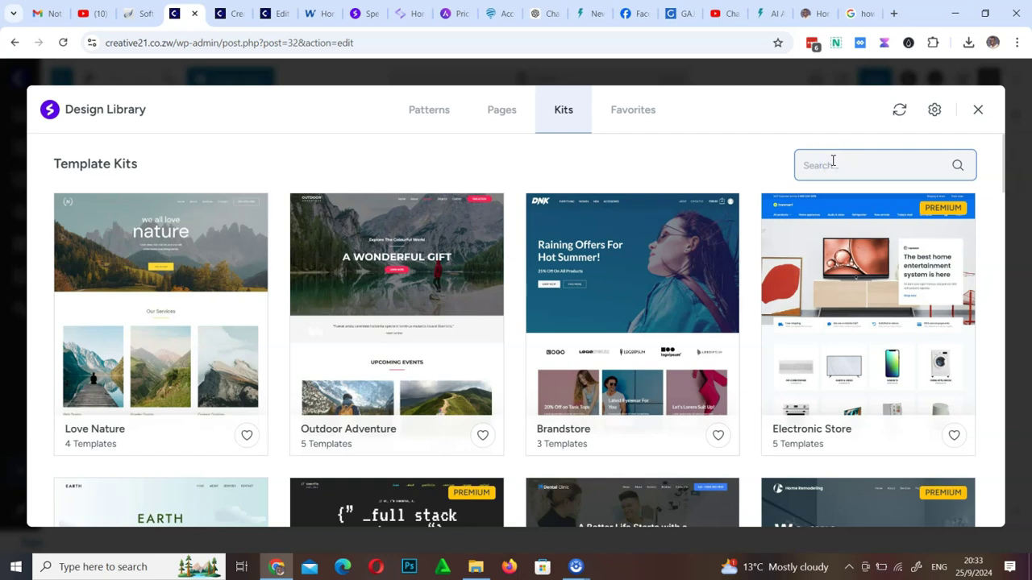
{"action": "type", "text": "web"}
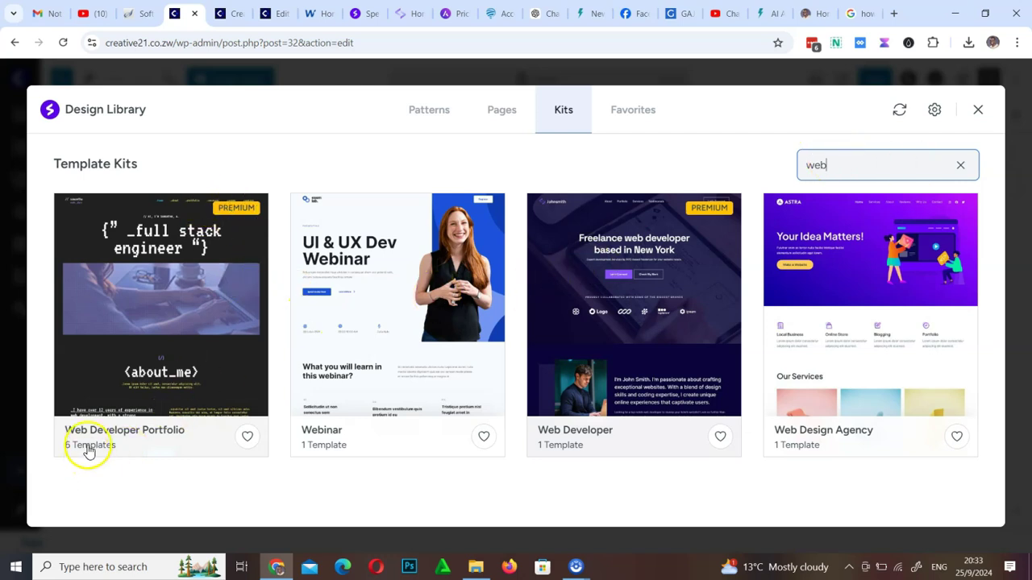
{"action": "left_click", "coordinate": [964, 167]}
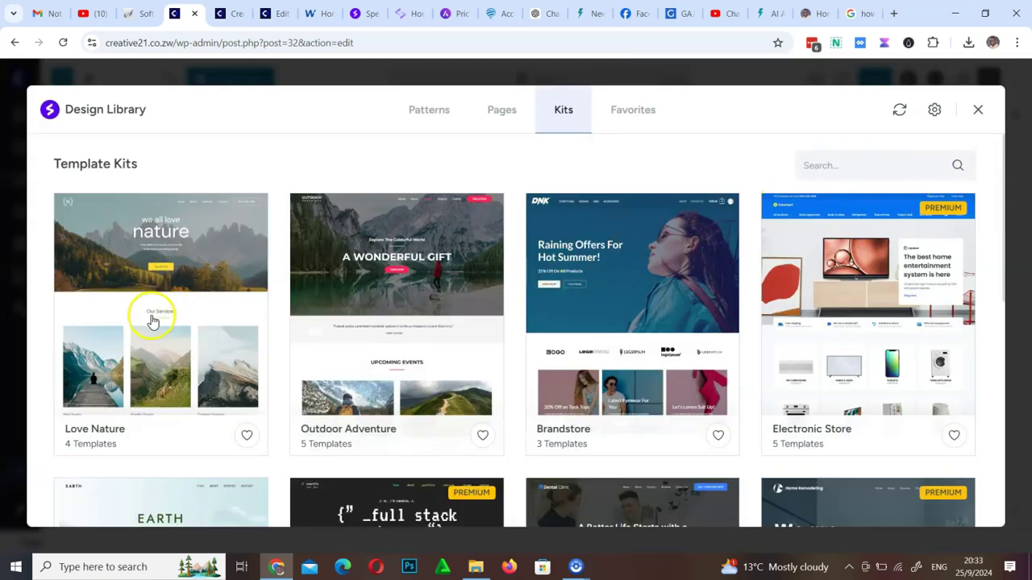
{"action": "scroll", "coordinate": [216, 361], "scroll_direction": "down", "scroll_amount": 4}
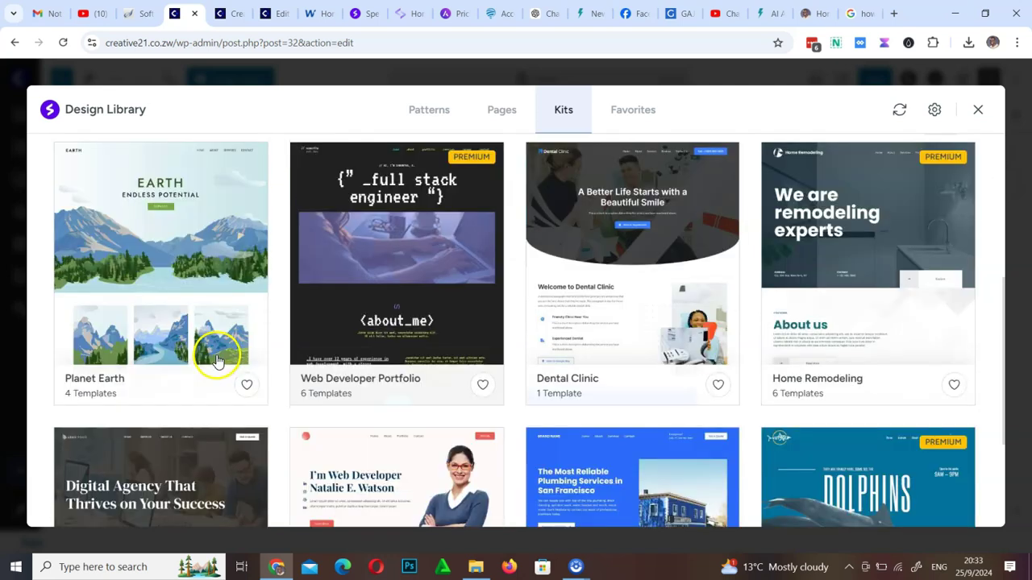
{"action": "scroll", "coordinate": [216, 361], "scroll_direction": "up", "scroll_amount": 4}
{"action": "scroll", "coordinate": [216, 361], "scroll_direction": "down", "scroll_amount": 8}
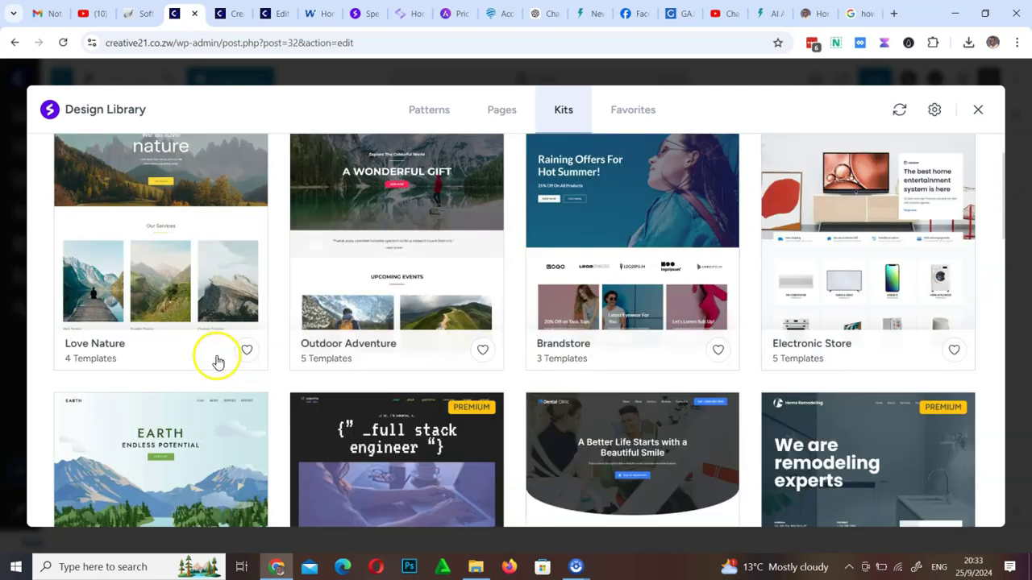
{"action": "scroll", "coordinate": [217, 361], "scroll_direction": "up", "scroll_amount": 3}
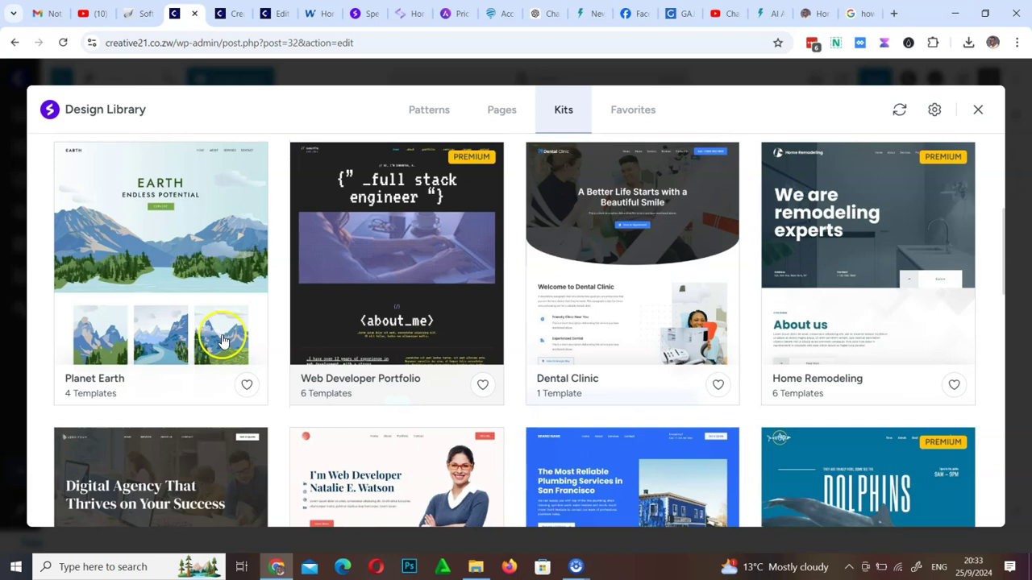
{"action": "left_click", "coordinate": [208, 297]}
{"action": "left_click", "coordinate": [76, 160]}
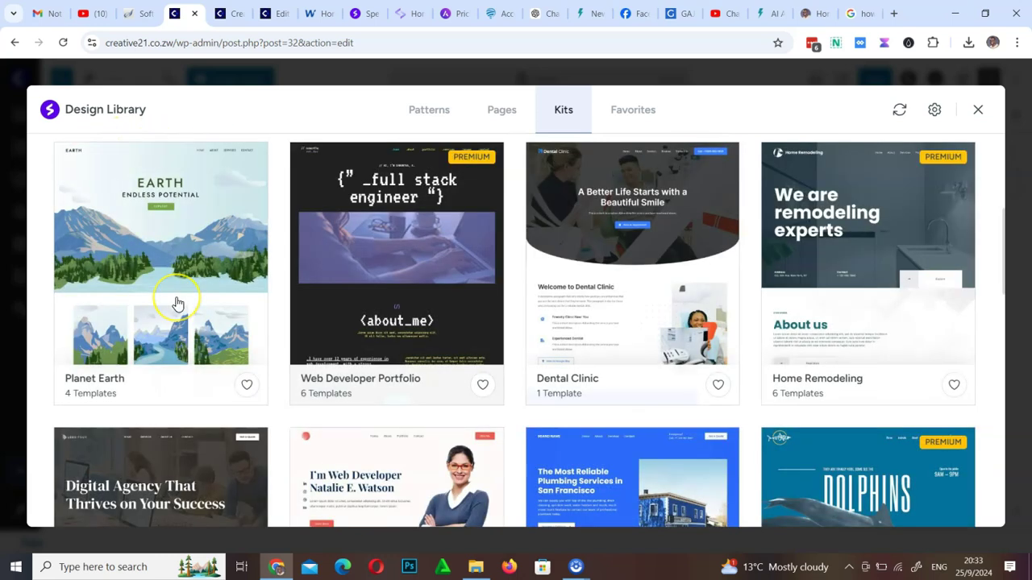
{"action": "scroll", "coordinate": [178, 301], "scroll_direction": "up", "scroll_amount": 3}
Live-preview the Love Nature kit, then insert its Home template into the Home page
{"action": "left_click", "coordinate": [179, 306]}
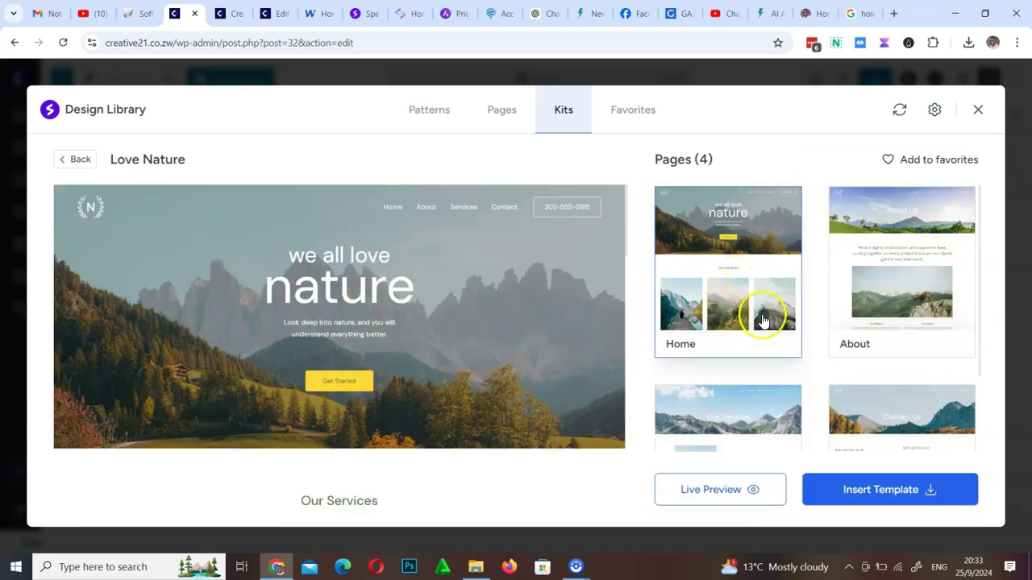
{"action": "left_click", "coordinate": [734, 493]}
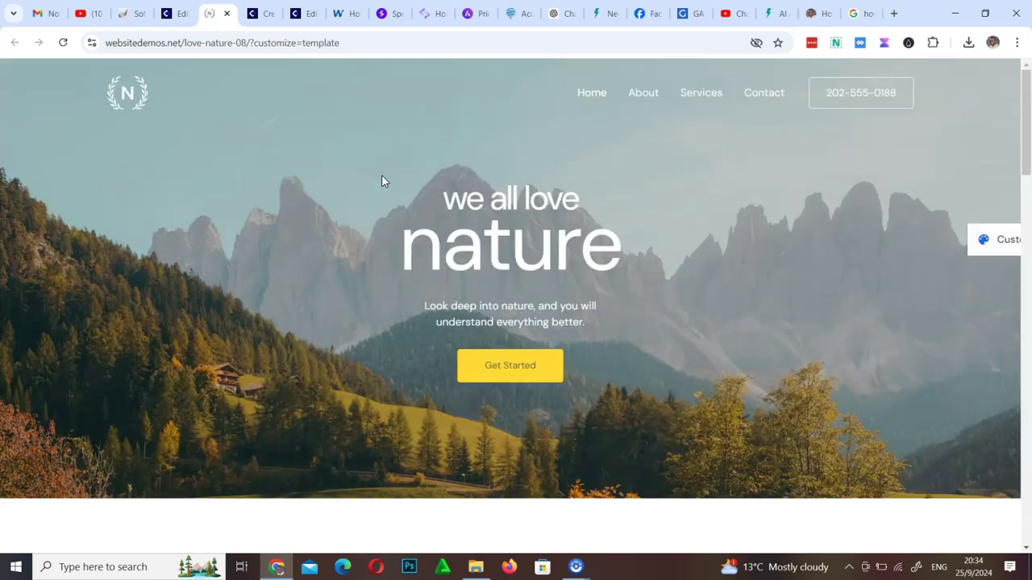
{"action": "scroll", "coordinate": [383, 181], "scroll_direction": "down", "scroll_amount": 20}
{"action": "scroll", "coordinate": [382, 181], "scroll_direction": "up", "scroll_amount": 20}
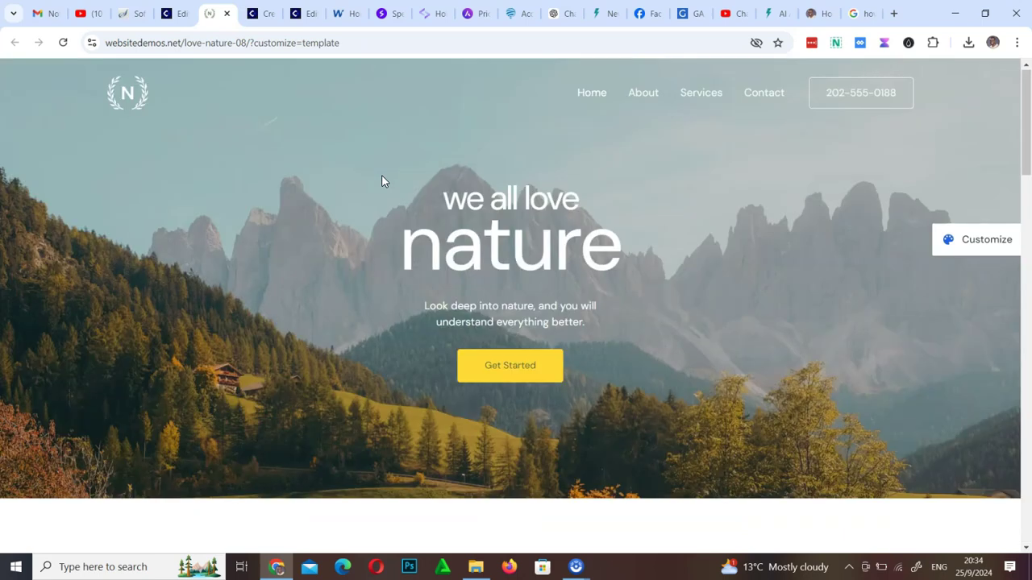
{"action": "left_click", "coordinate": [181, 8]}
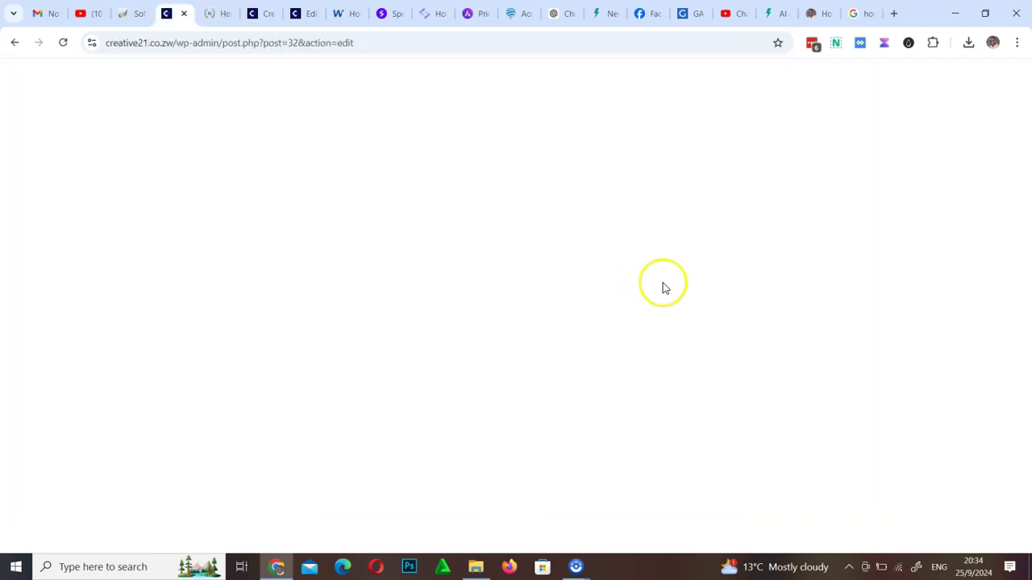
{"action": "left_click", "coordinate": [885, 486]}
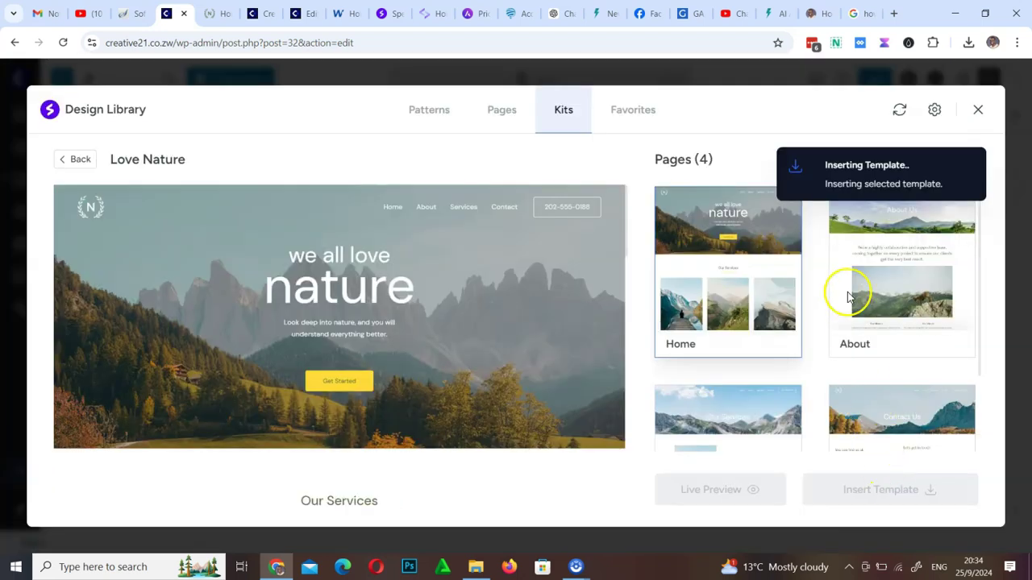
Save the Home page with the Love Nature template and open View Page in a new tab
{"action": "left_click", "coordinate": [925, 189]}
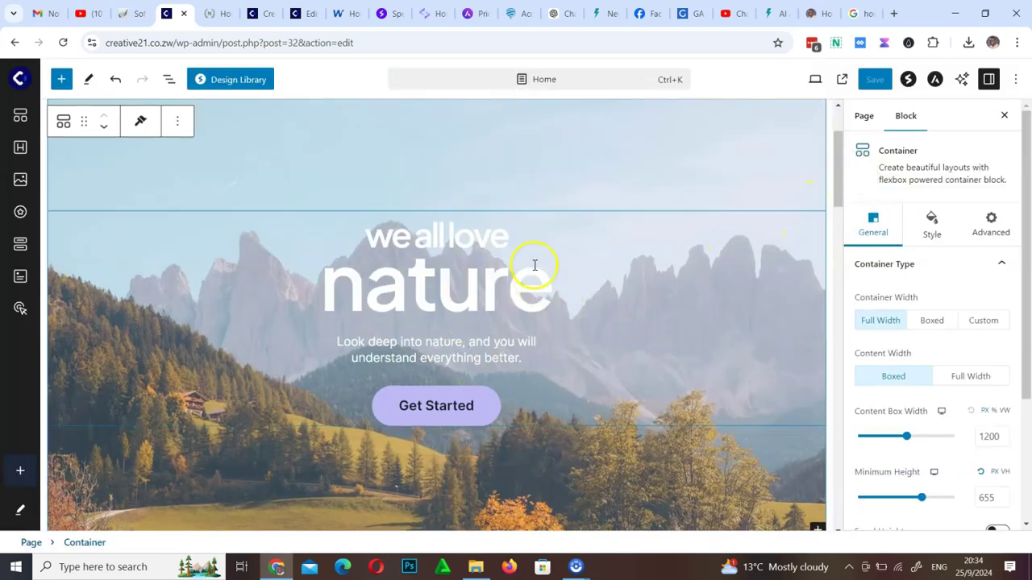
{"action": "scroll", "coordinate": [535, 259], "scroll_direction": "down", "scroll_amount": 15}
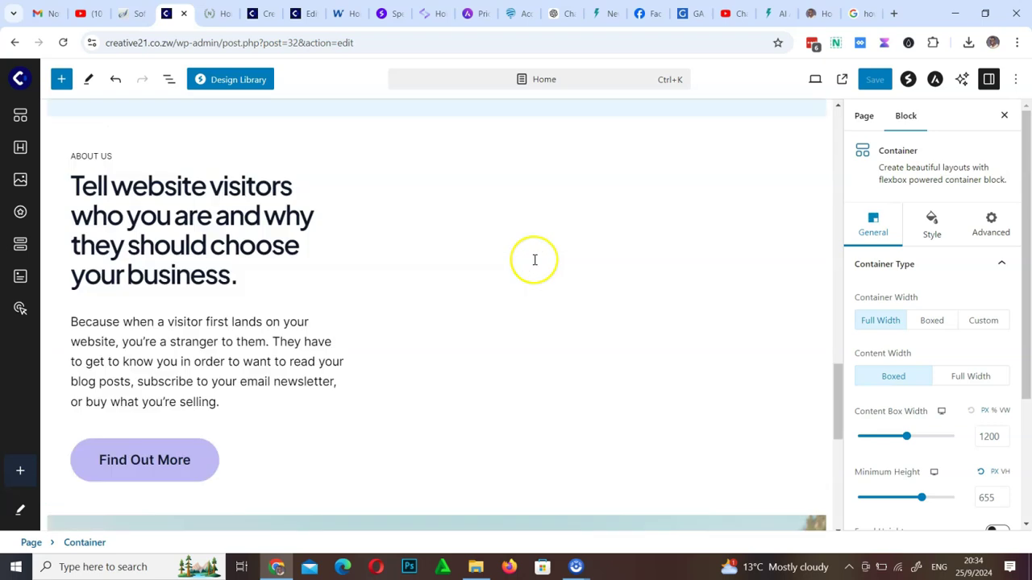
{"action": "scroll", "coordinate": [533, 260], "scroll_direction": "up", "scroll_amount": 15}
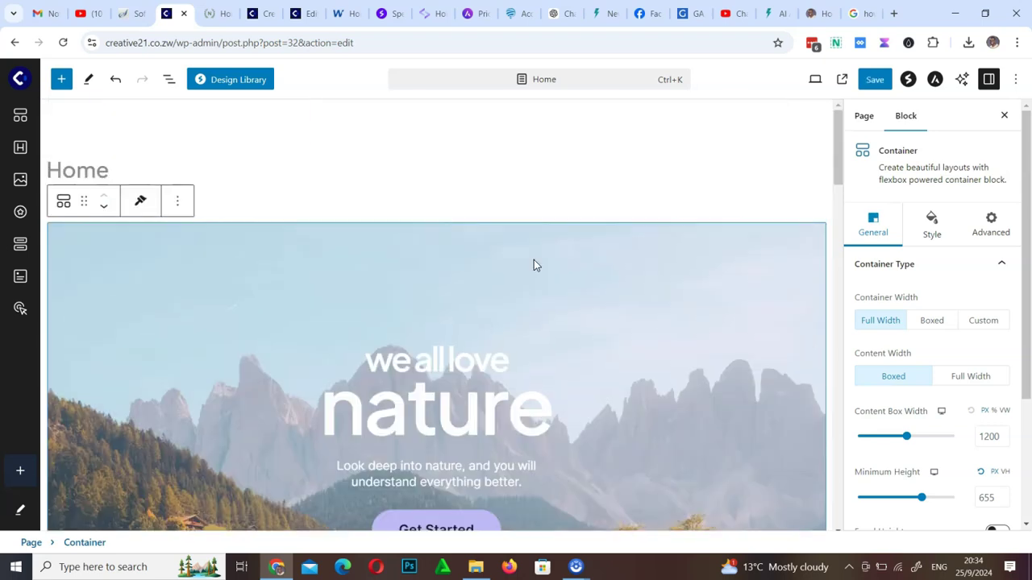
{"action": "left_click", "coordinate": [873, 84]}
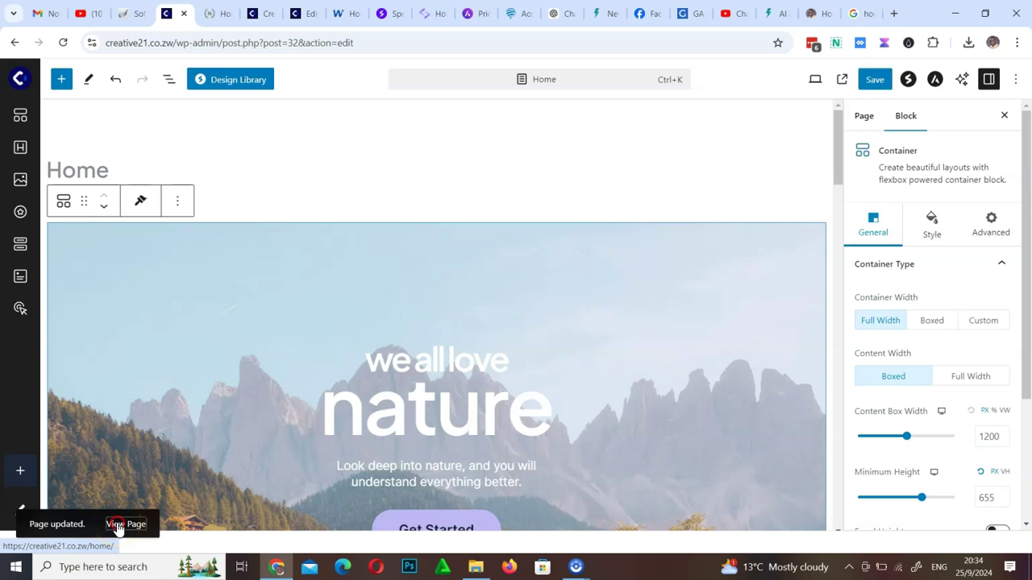
{"action": "right_click", "coordinate": [118, 527]}
{"action": "left_click", "coordinate": [187, 324]}
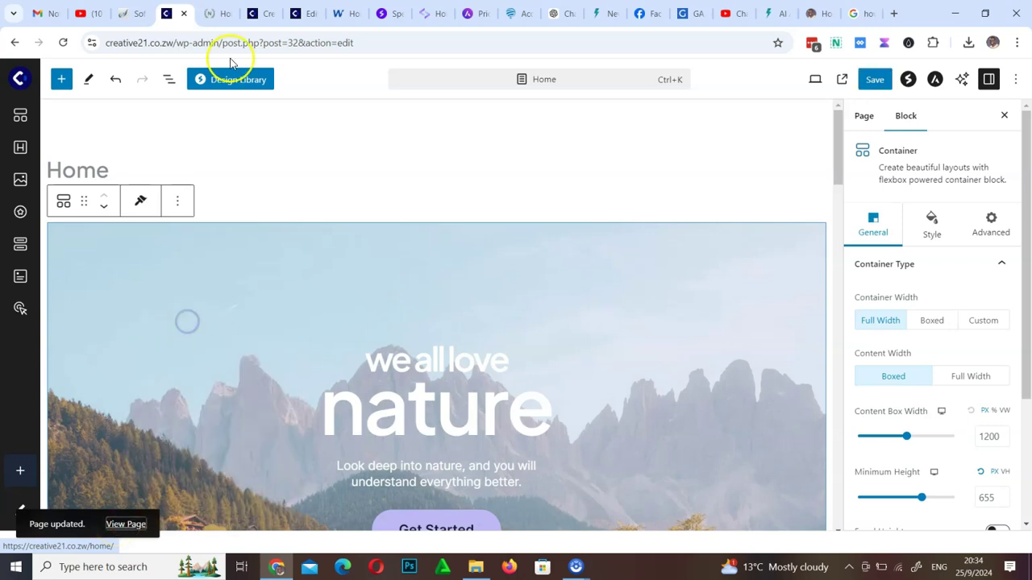
Scroll the live Love Nature Home page down to the footer and back, then return to the editor
{"action": "left_click", "coordinate": [246, 13]}
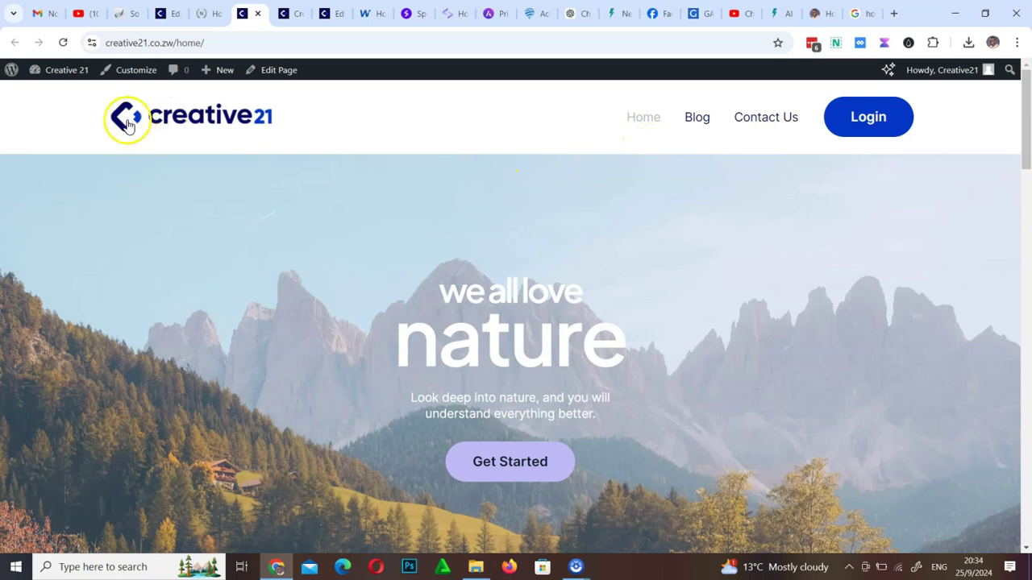
{"action": "scroll", "coordinate": [566, 257], "scroll_direction": "down", "scroll_amount": 15}
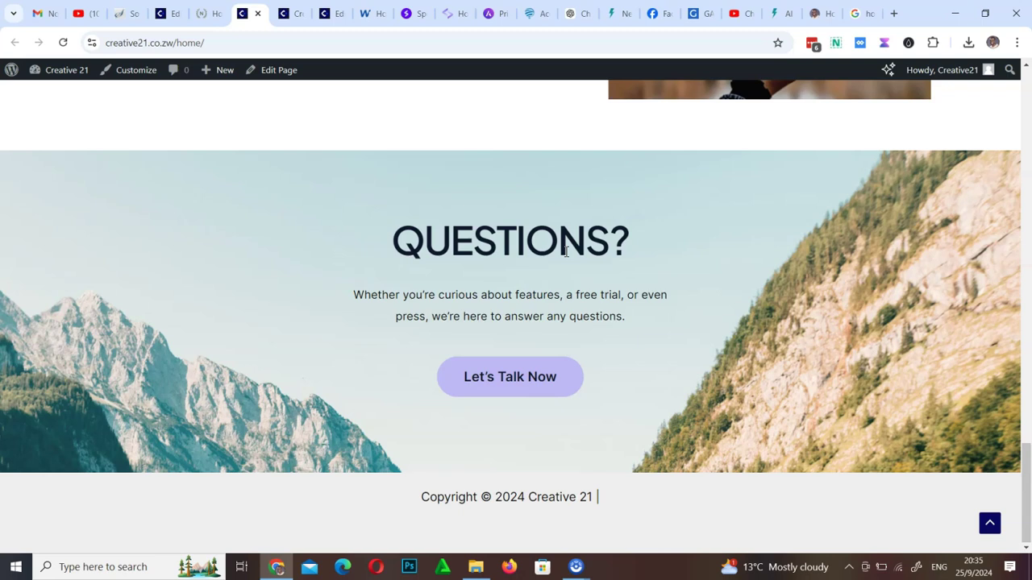
{"action": "scroll", "coordinate": [564, 254], "scroll_direction": "up", "scroll_amount": 15}
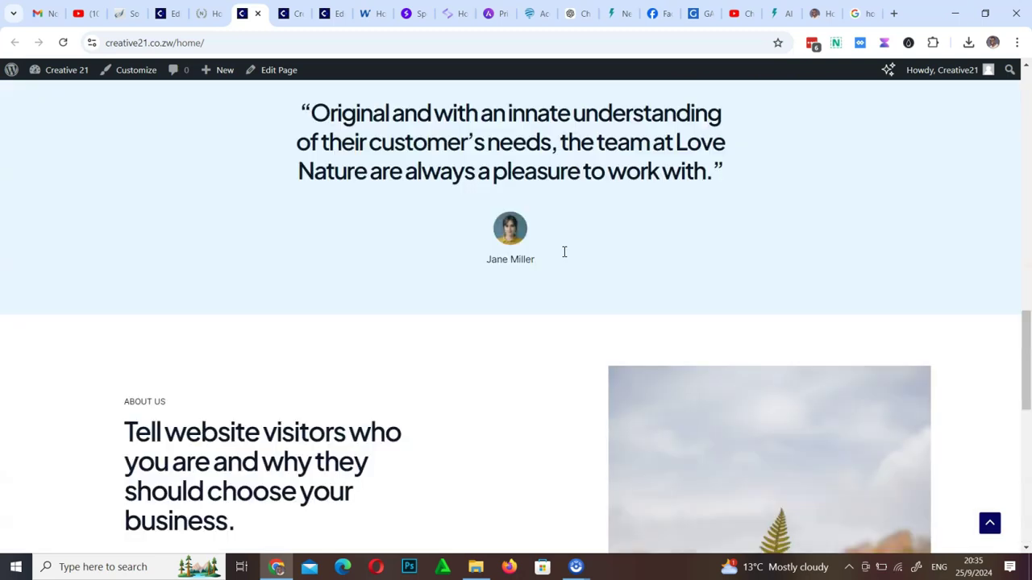
{"action": "scroll", "coordinate": [628, 315], "scroll_direction": "down", "scroll_amount": 4}
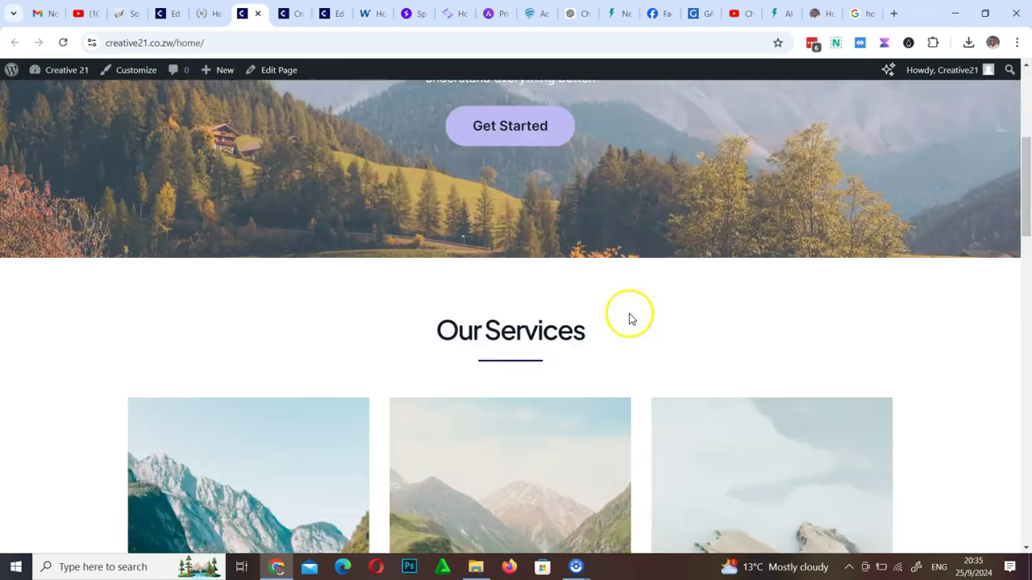
{"action": "scroll", "coordinate": [548, 311], "scroll_direction": "down", "scroll_amount": 8}
{"action": "scroll", "coordinate": [551, 318], "scroll_direction": "down", "scroll_amount": 8}
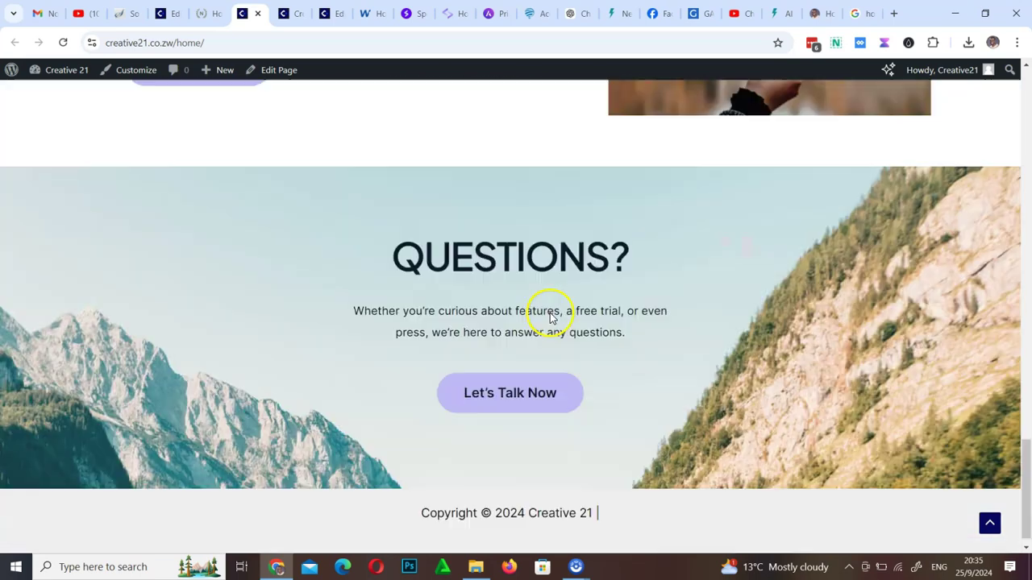
{"action": "scroll", "coordinate": [551, 315], "scroll_direction": "up", "scroll_amount": 15}
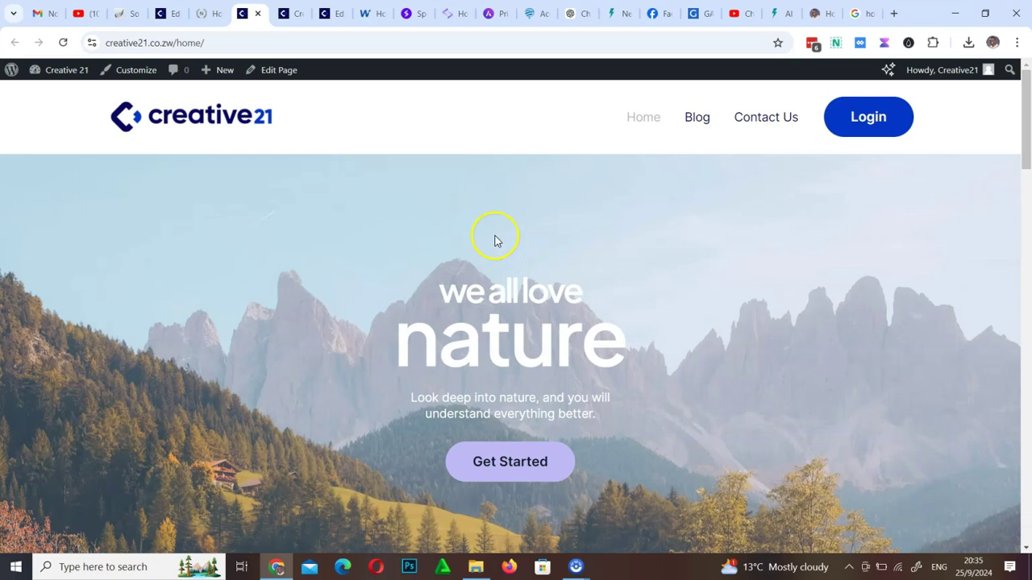
{"action": "left_click", "coordinate": [179, 18]}
Replace 'nature' in the hero heading with 'Website design', correcting the typos
{"action": "left_click", "coordinate": [424, 366]}
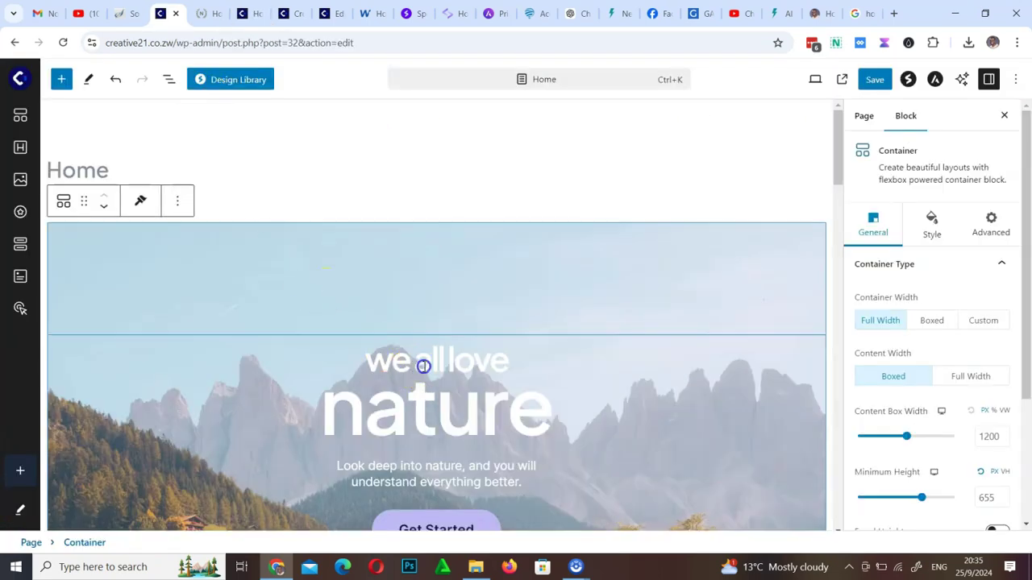
{"action": "left_click", "coordinate": [506, 366]}
{"action": "scroll", "coordinate": [507, 371], "scroll_direction": "up", "scroll_amount": 4}
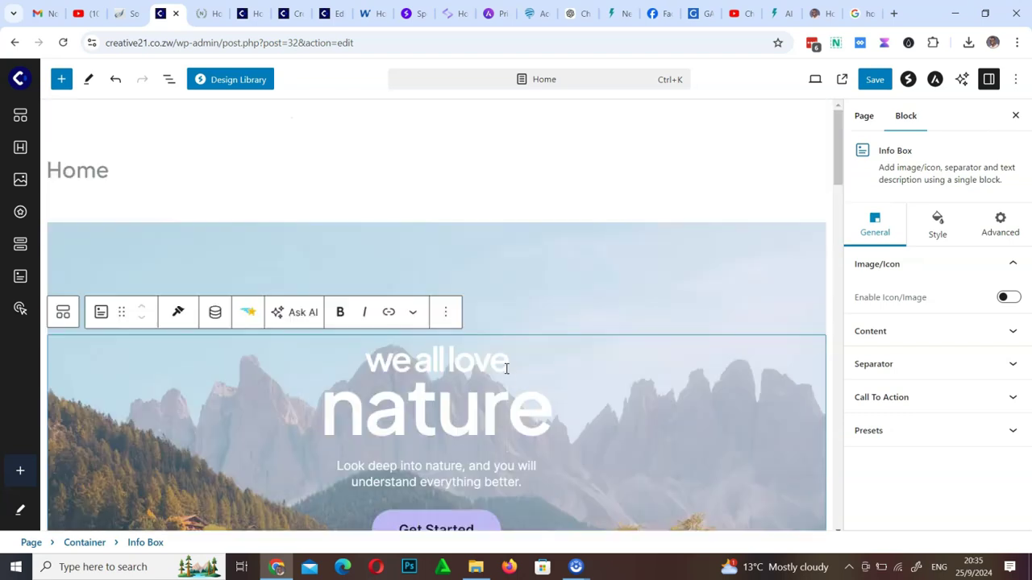
{"action": "left_click", "coordinate": [380, 362]}
{"action": "left_click_drag", "start_coordinate": [380, 361], "coordinate": [602, 419]}
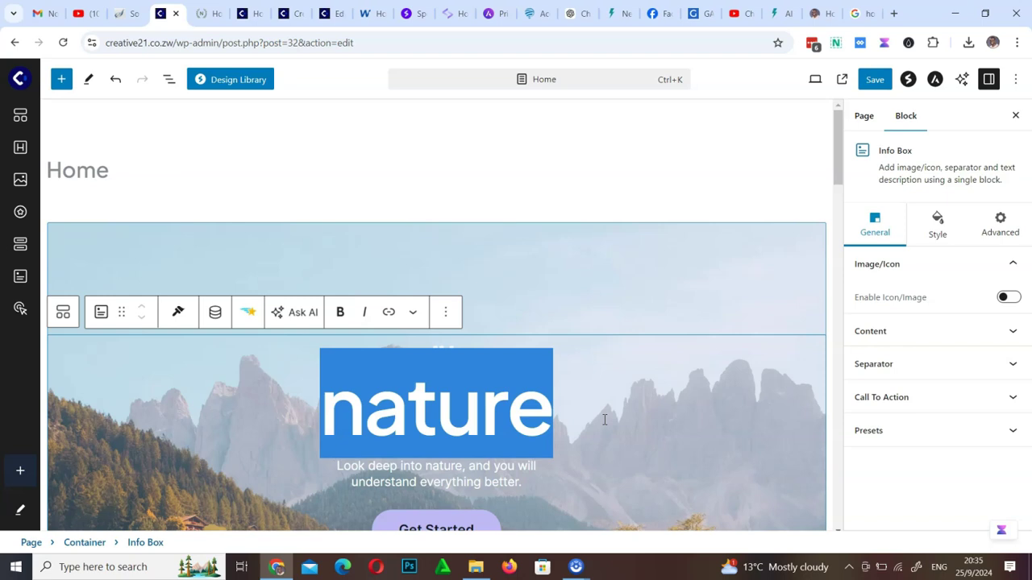
{"action": "type", "text": "Website d"}
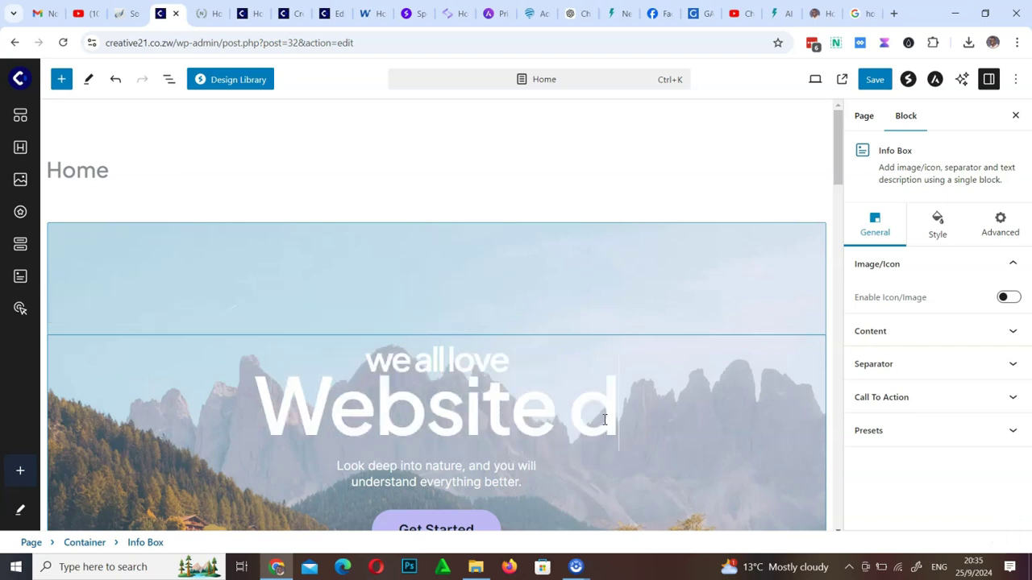
{"action": "type", "text": "eisgne"}
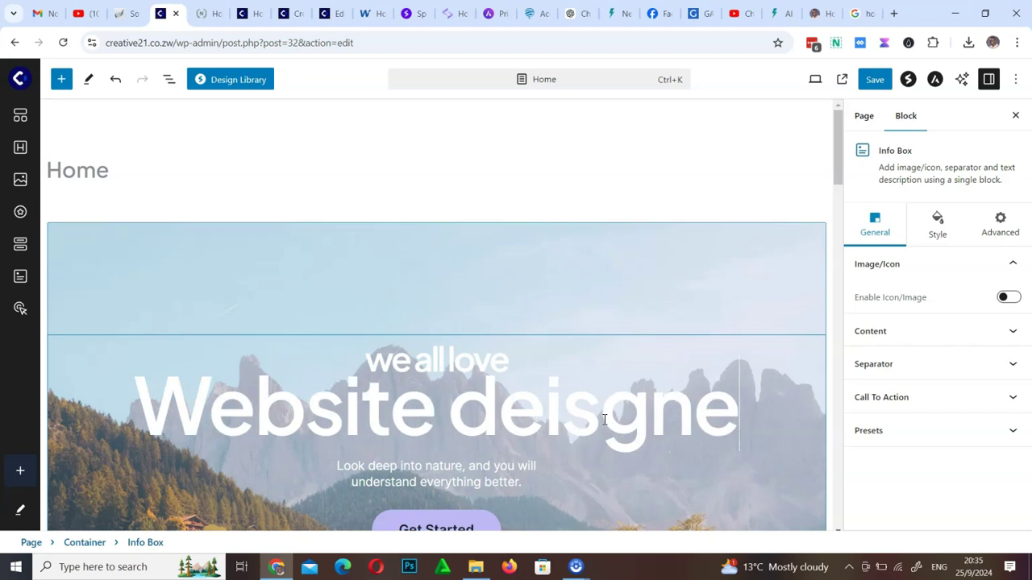
{"action": "key", "text": "BackSpace"}
{"action": "left_click", "coordinate": [582, 409]}
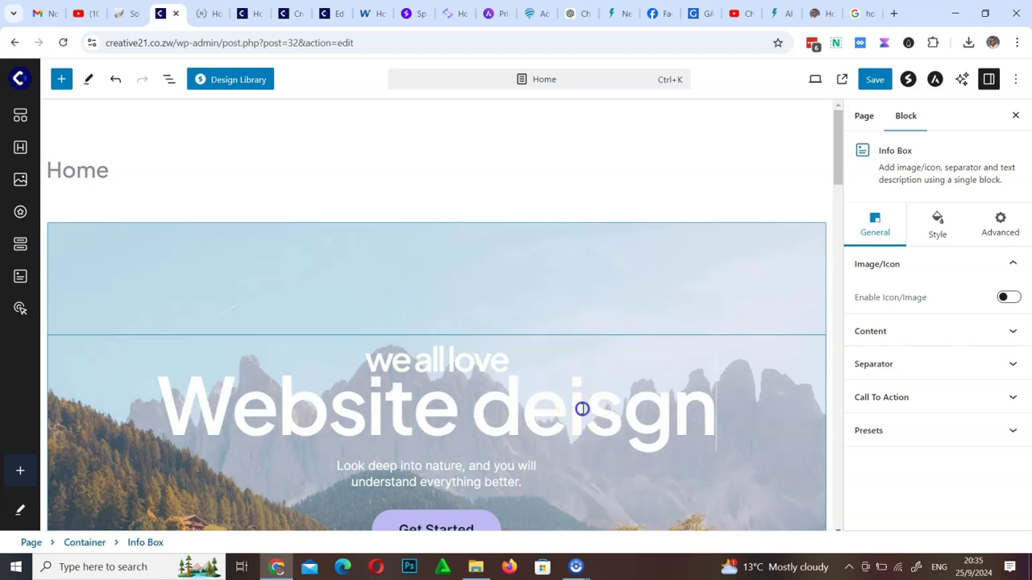
{"action": "key", "text": "BackSpace"}
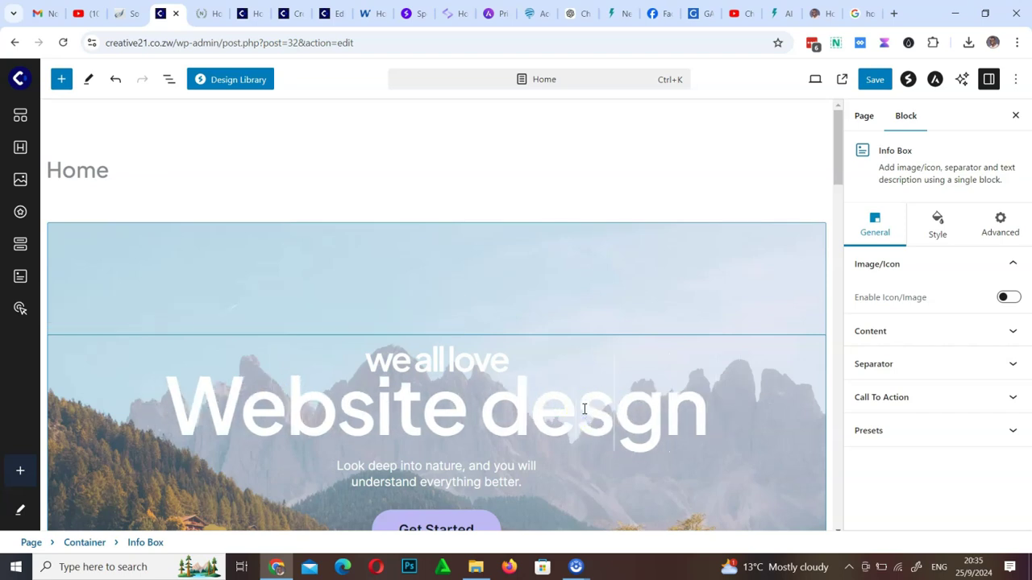
{"action": "type", "text": "i"}
Click through the hero's tagline, subtitle and heading text without changing the wording
{"action": "left_click", "coordinate": [369, 457]}
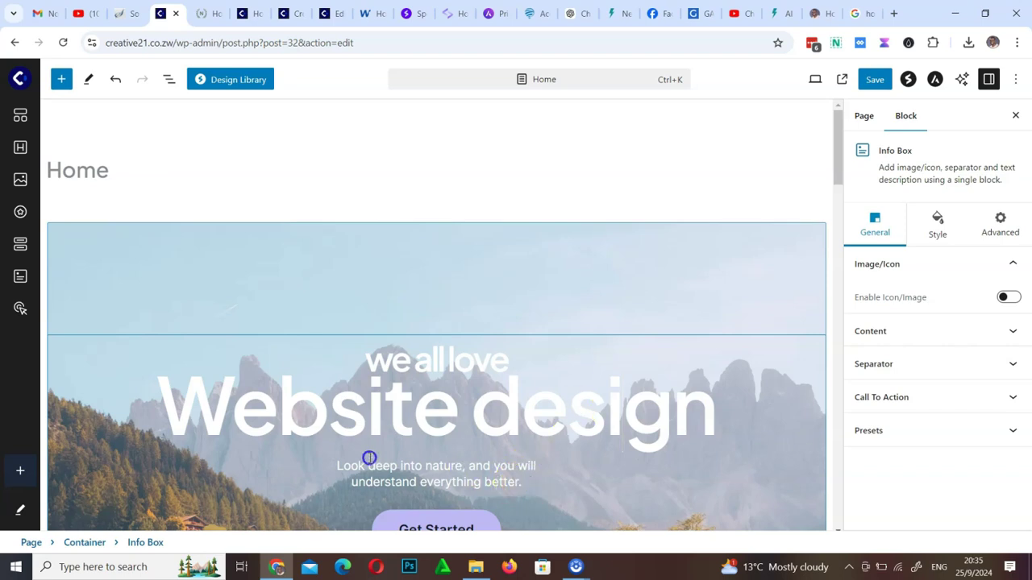
{"action": "left_click", "coordinate": [320, 461]}
{"action": "left_click", "coordinate": [475, 364]}
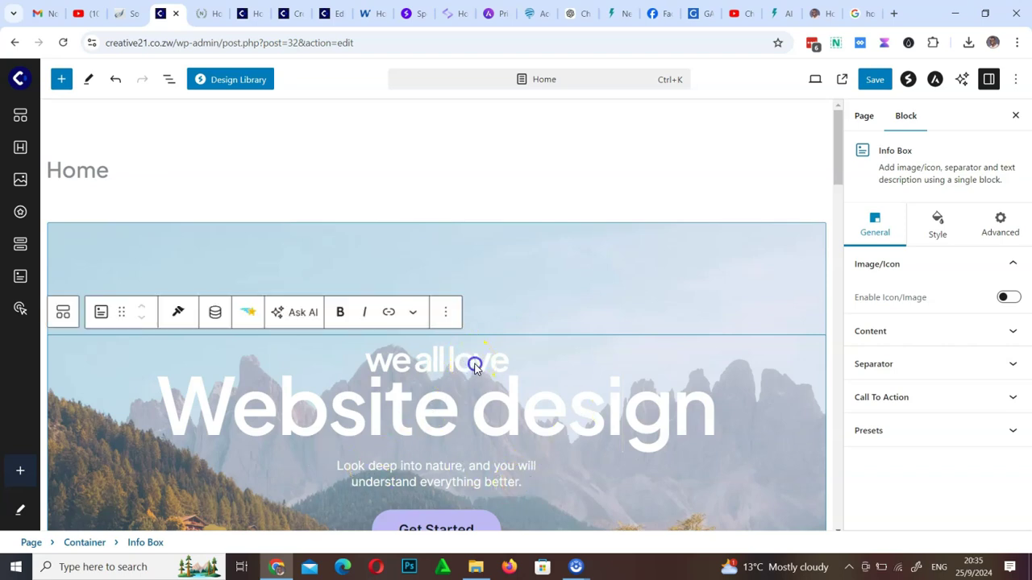
{"action": "triple_click", "coordinate": [511, 417]}
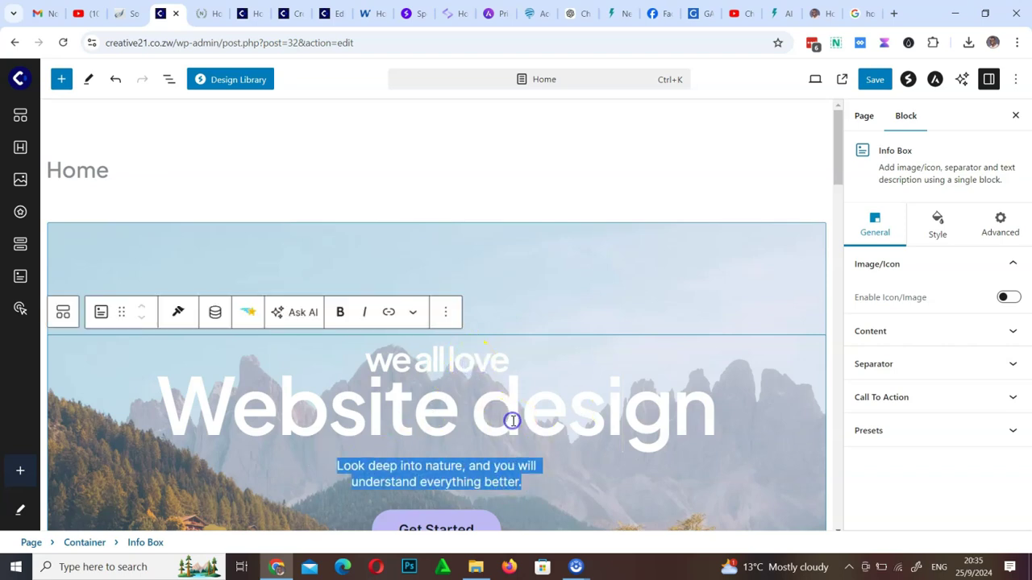
{"action": "left_click", "coordinate": [513, 364]}
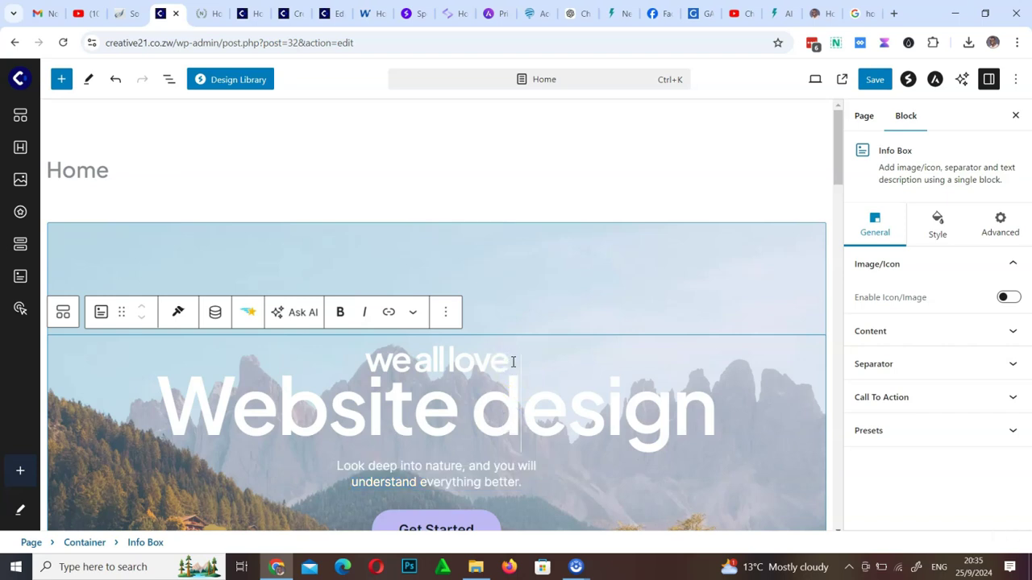
{"action": "left_click_drag", "start_coordinate": [512, 362], "coordinate": [333, 379]}
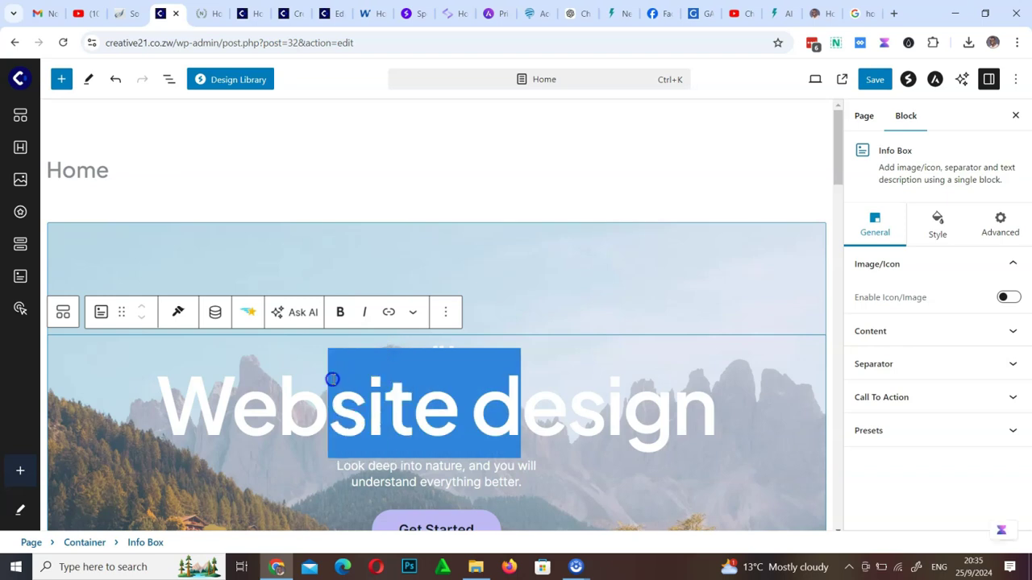
{"action": "left_click", "coordinate": [517, 403]}
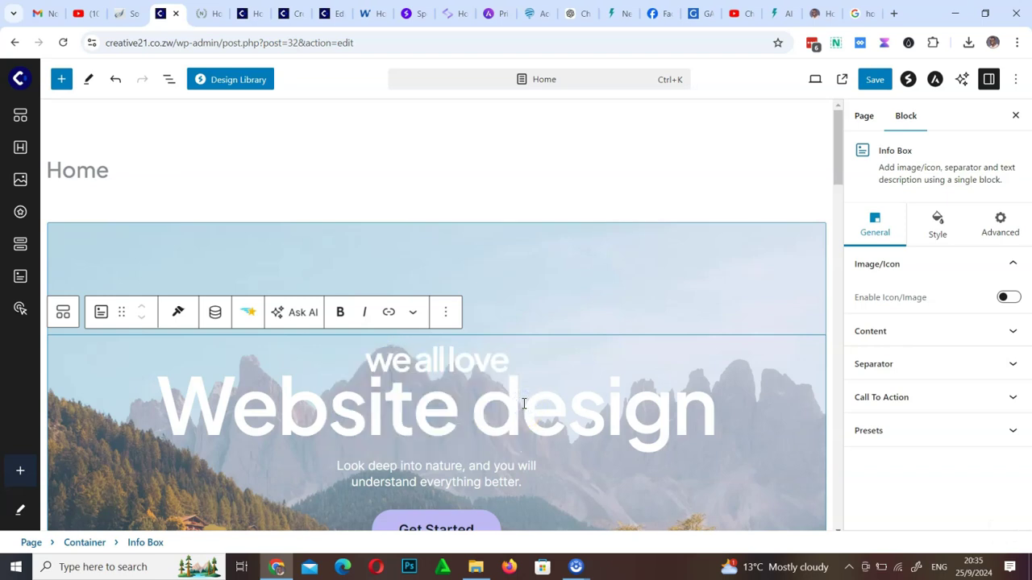
Backspace before 'Website' moves the Info Box out of its container; undo twice, then redo
{"action": "left_click", "coordinate": [166, 409]}
{"action": "key", "text": "BackSpace"}
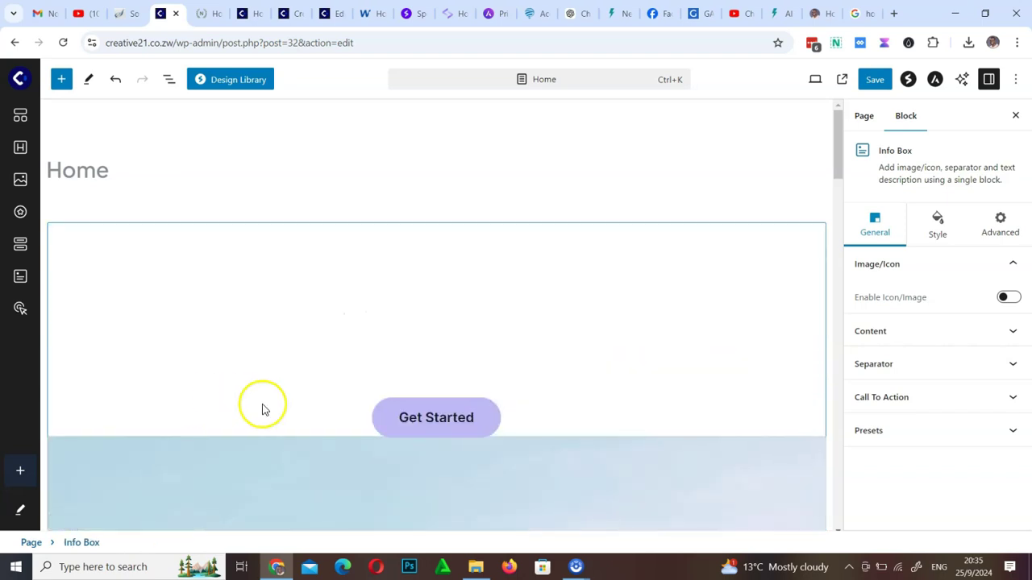
{"action": "left_click", "coordinate": [496, 347]}
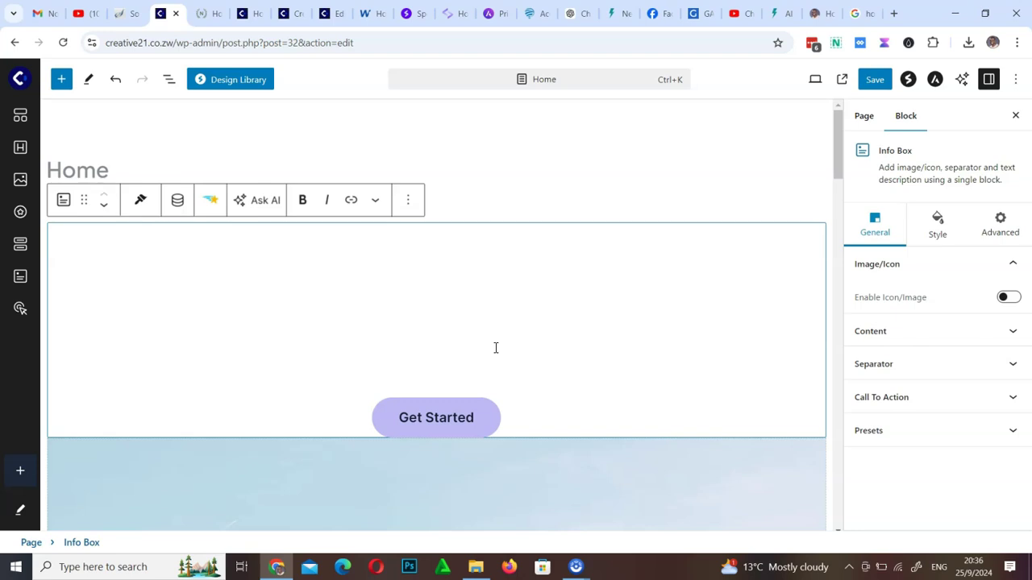
{"action": "left_click", "coordinate": [118, 81]}
{"action": "left_click", "coordinate": [117, 81]}
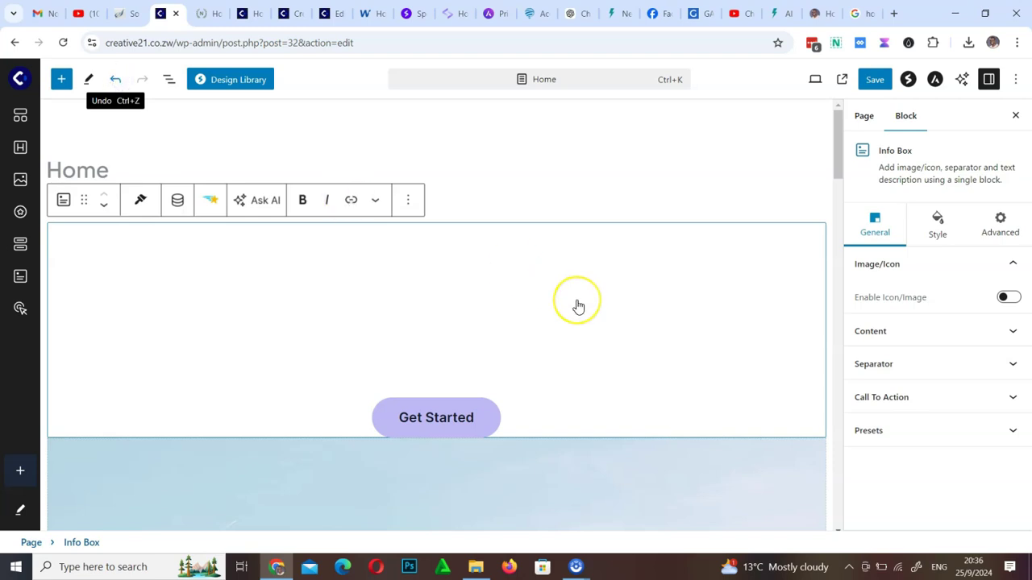
{"action": "left_click_drag", "start_coordinate": [839, 122], "coordinate": [843, 143]}
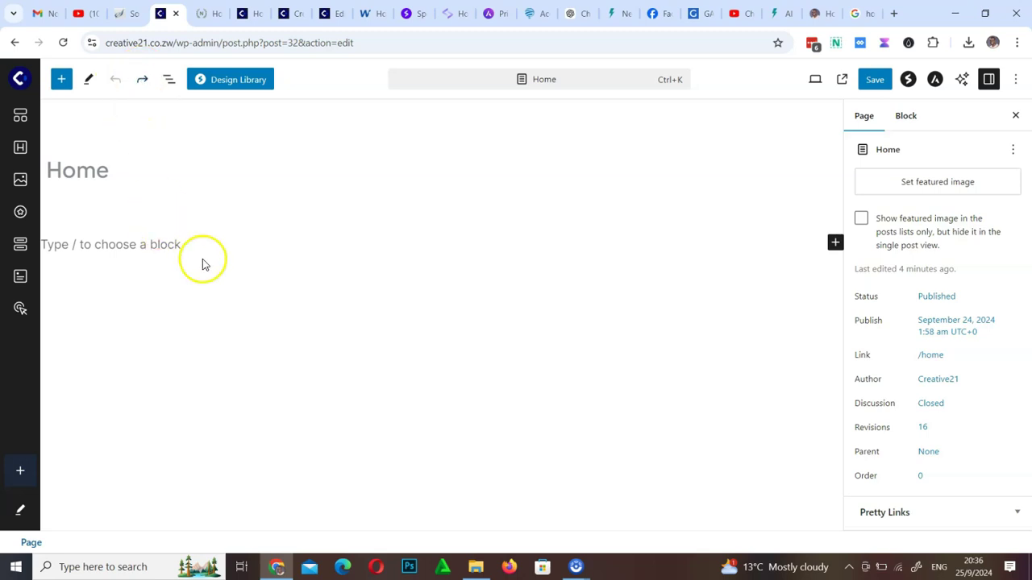
{"action": "left_click", "coordinate": [142, 79]}
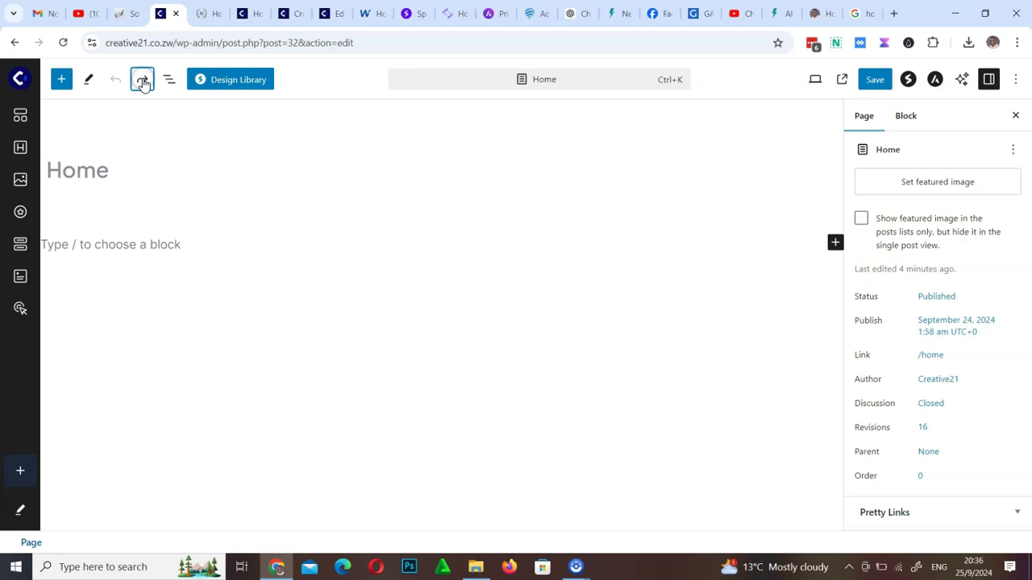
Restore the page content with Ctrl+Shift+Z, then undo back to the hero's mountain background
{"action": "left_click", "coordinate": [575, 225]}
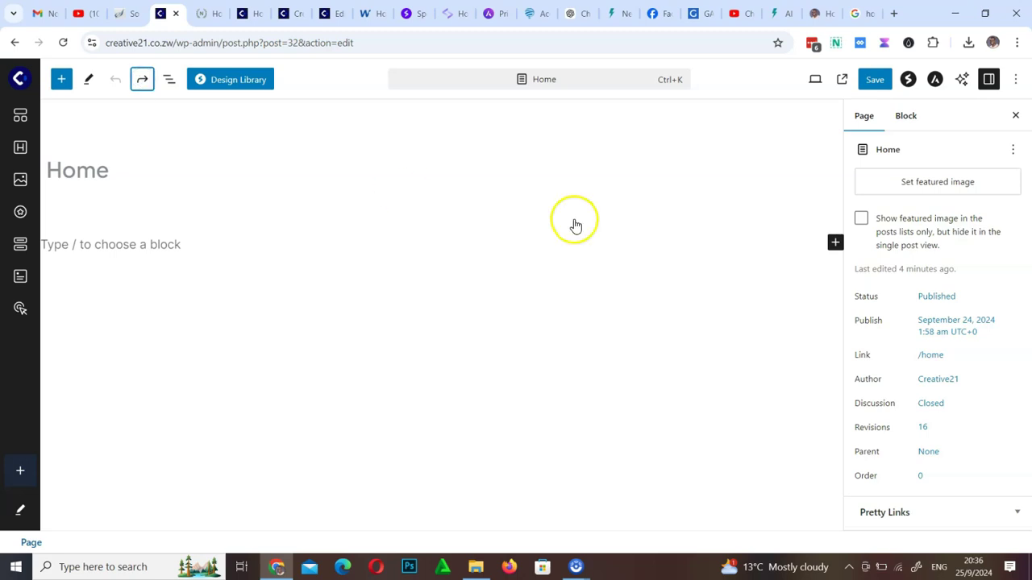
{"action": "key", "text": "ctrl+shift+z"}
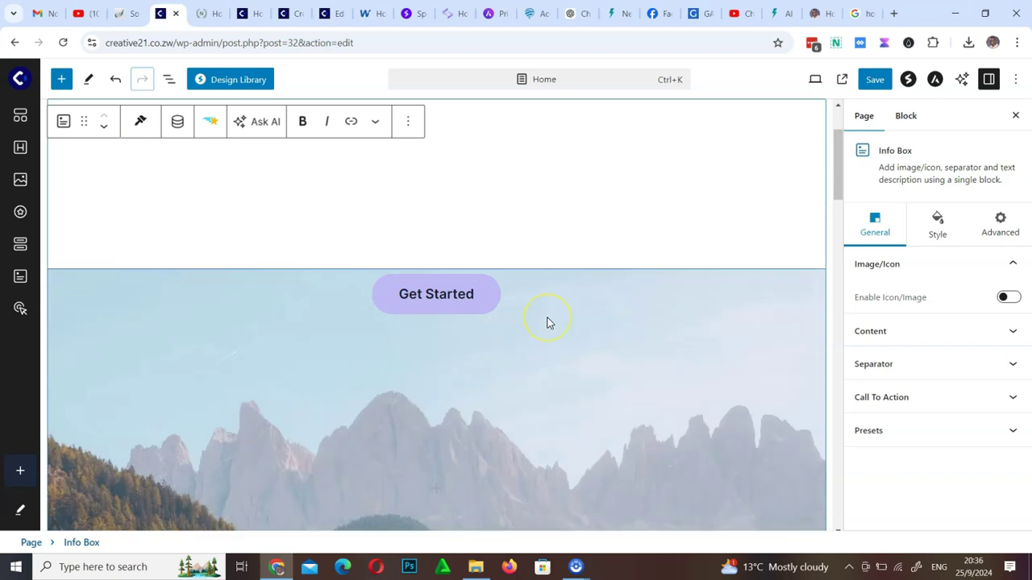
{"action": "scroll", "coordinate": [547, 323], "scroll_direction": "up", "scroll_amount": 2}
{"action": "scroll", "coordinate": [547, 322], "scroll_direction": "down", "scroll_amount": 10}
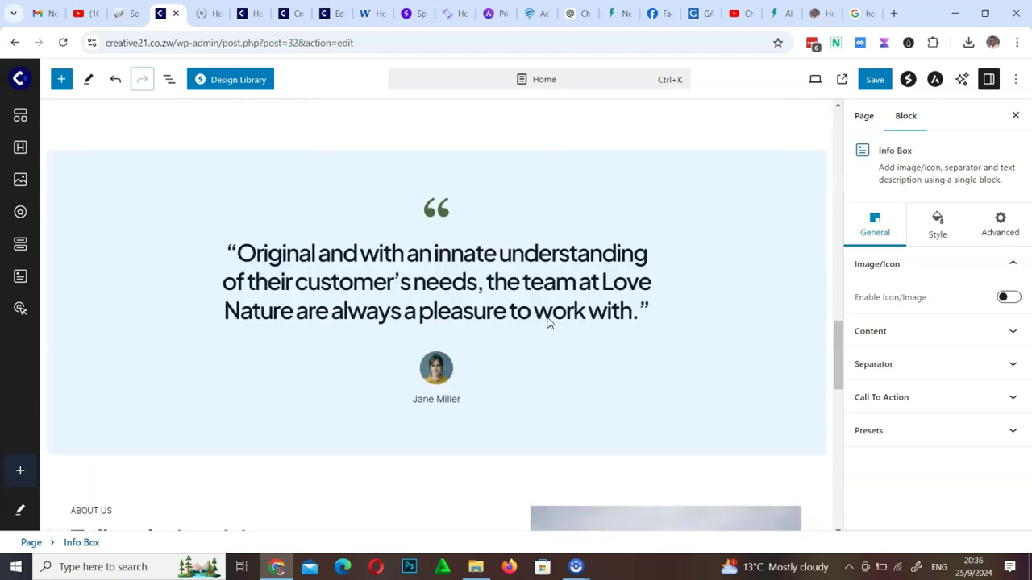
{"action": "scroll", "coordinate": [547, 322], "scroll_direction": "up", "scroll_amount": 10}
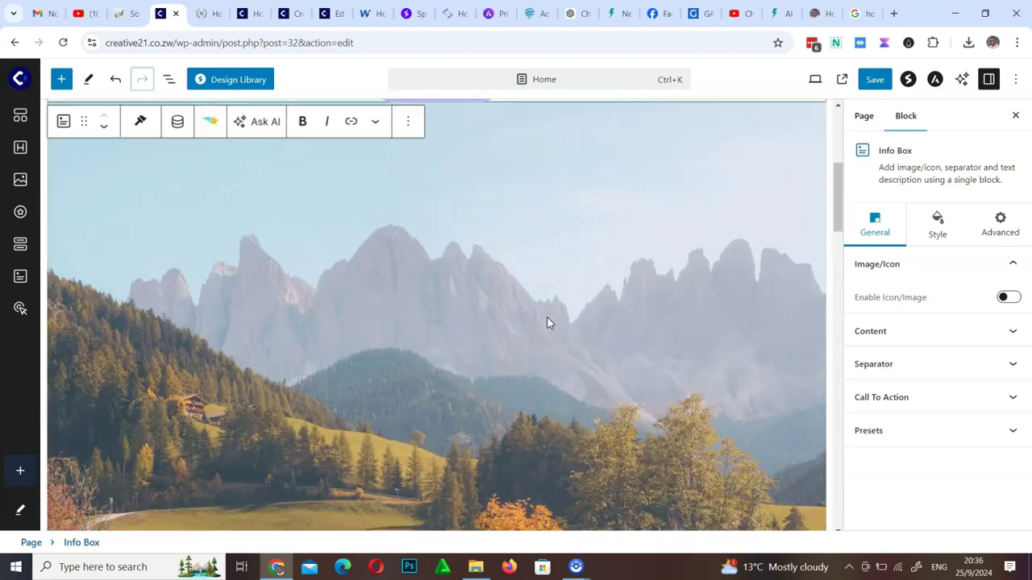
{"action": "scroll", "coordinate": [547, 322], "scroll_direction": "up", "scroll_amount": 3}
{"action": "scroll", "coordinate": [547, 322], "scroll_direction": "down", "scroll_amount": 3}
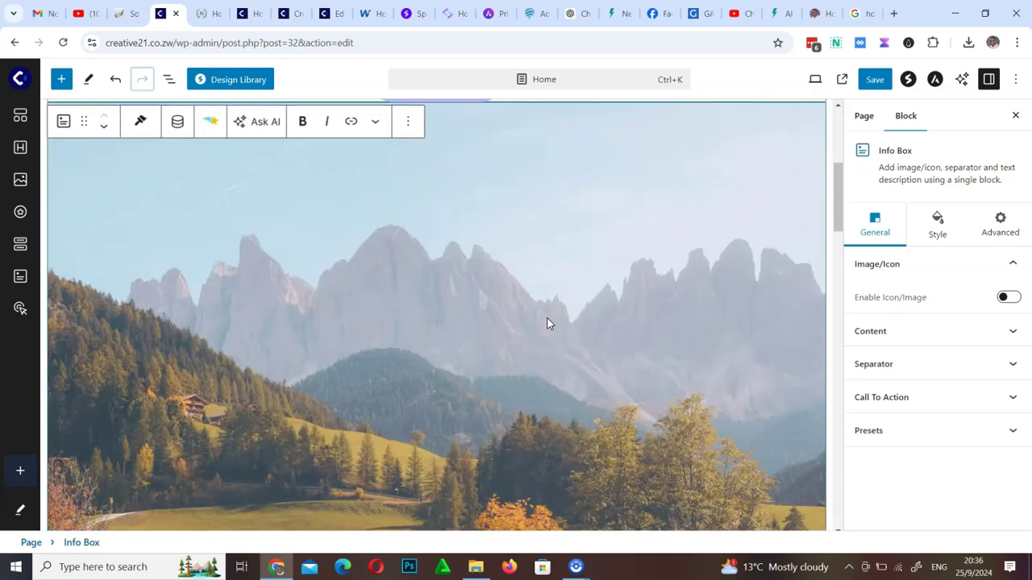
{"action": "scroll", "coordinate": [547, 322], "scroll_direction": "up", "scroll_amount": 3}
{"action": "left_click", "coordinate": [117, 81]}
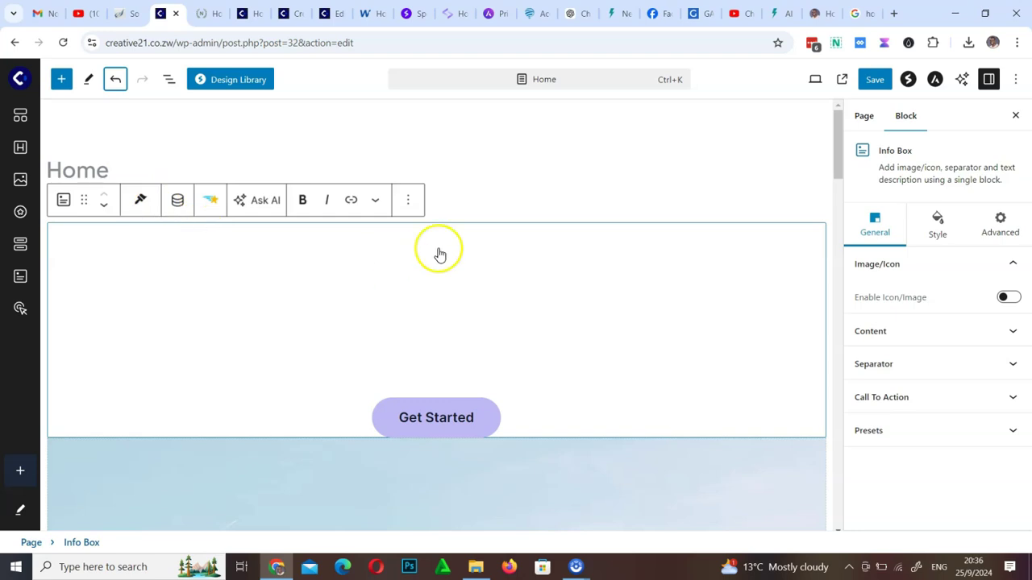
{"action": "key", "text": "ctrl+z"}
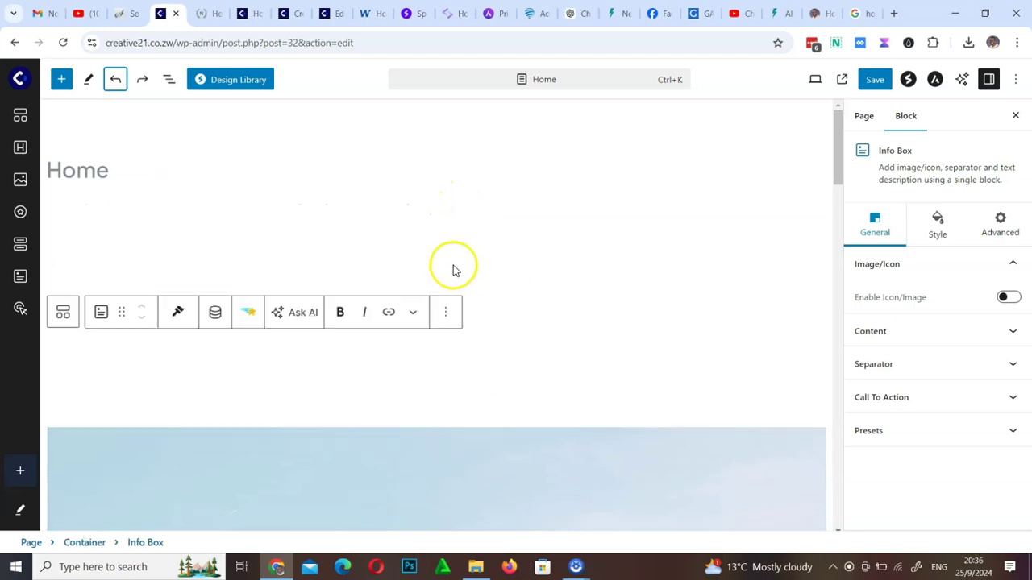
Delete most of the 'we all love' tagline, leaving 'ove'
{"action": "scroll", "coordinate": [460, 299], "scroll_direction": "down", "scroll_amount": 3}
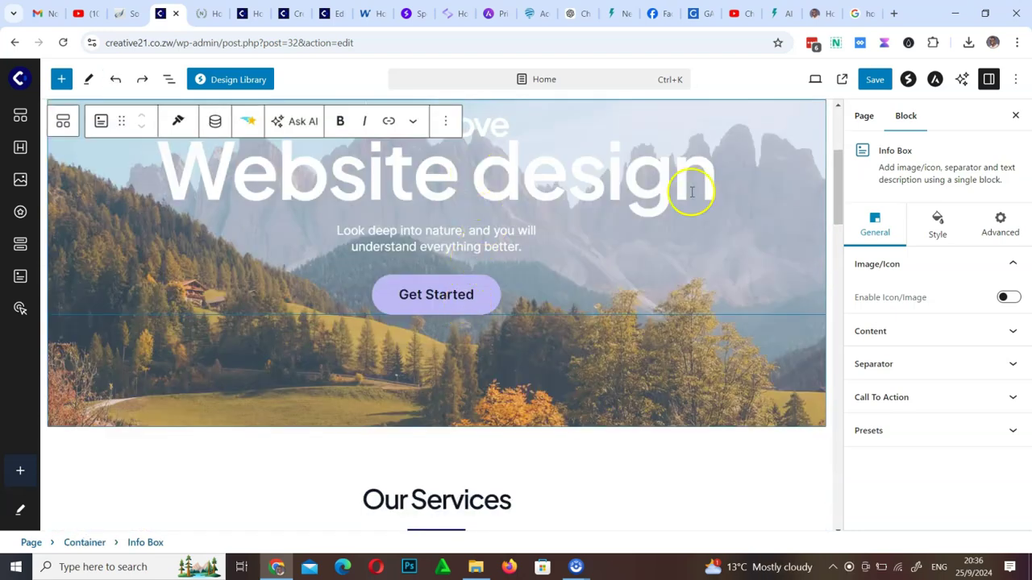
{"action": "left_click_drag", "start_coordinate": [838, 185], "coordinate": [835, 162]}
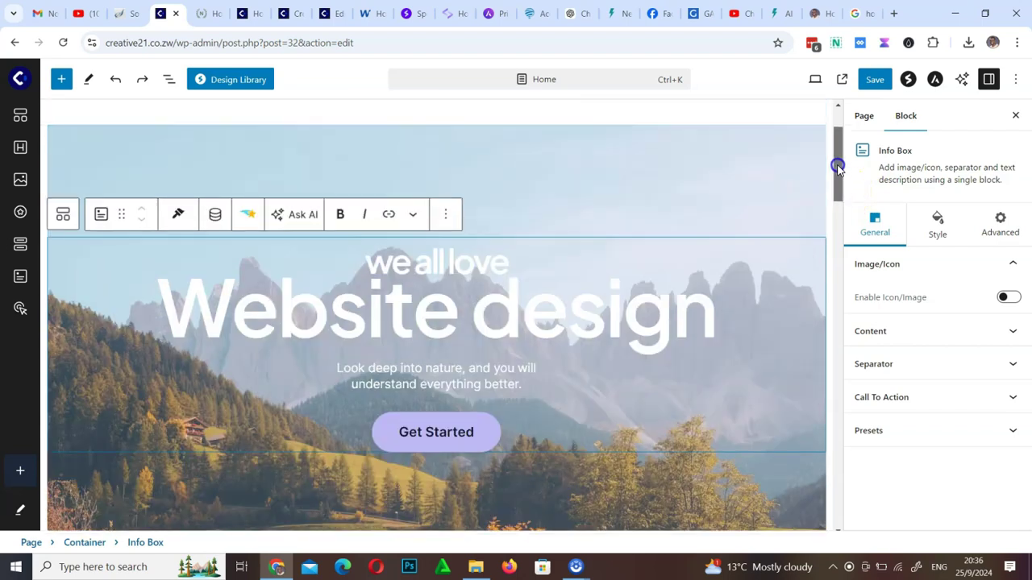
{"action": "left_click", "coordinate": [458, 262]}
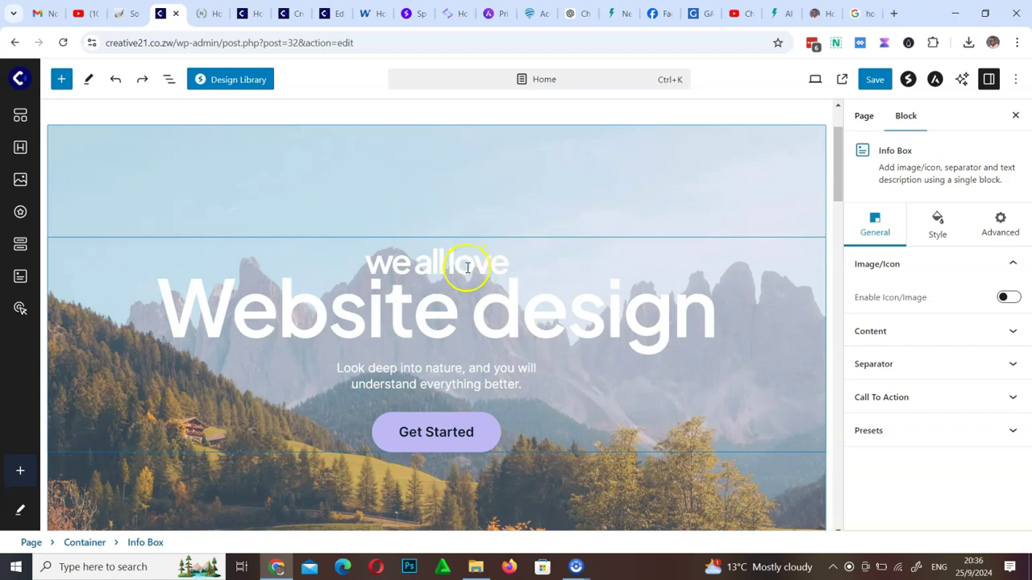
{"action": "left_click", "coordinate": [467, 267]}
{"action": "key", "text": "BackSpace"}
{"action": "key", "text": "BackSpace"}
{"action": "key", "text": "BackSpace"}
{"action": "key", "text": "BackSpace"}
{"action": "key", "text": "BackSpace"}
{"action": "key", "text": "BackSpace"}
{"action": "key", "text": "BackSpace"}
{"action": "key", "text": "BackSpace"}
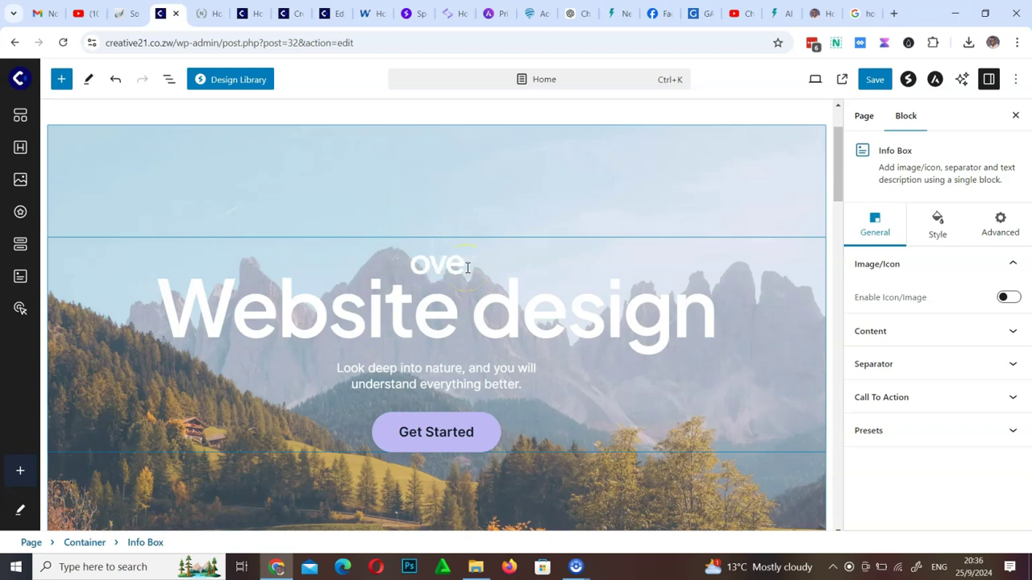
{"action": "key", "text": "BackSpace"}
{"action": "key", "text": "BackSpace"}
{"action": "key", "text": "BackSpace"}
{"action": "key", "text": "BackSpace"}
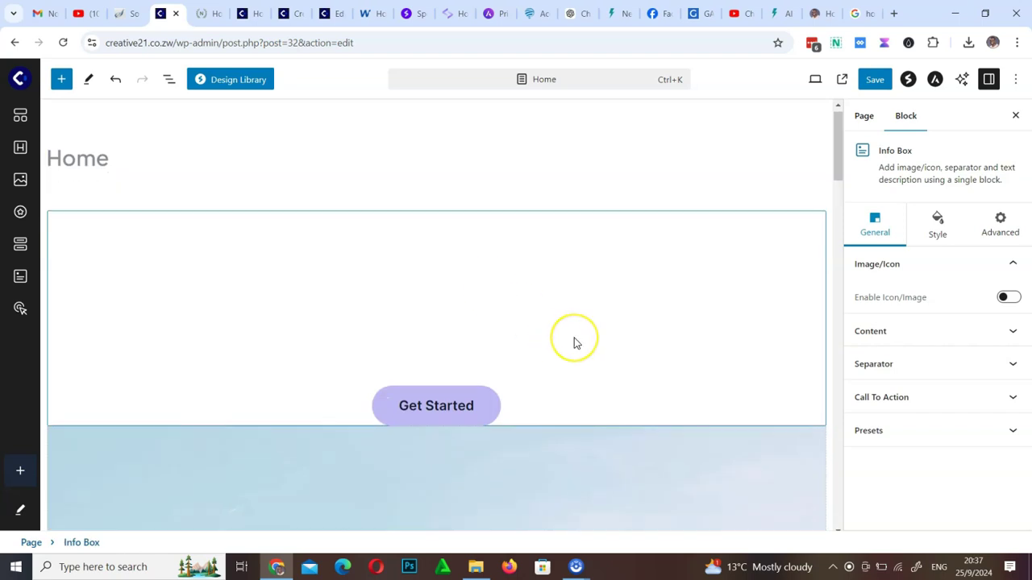
Undo twice so the Info Box returns inside its image container
{"action": "scroll", "coordinate": [574, 338], "scroll_direction": "down", "scroll_amount": 12}
{"action": "scroll", "coordinate": [574, 338], "scroll_direction": "up", "scroll_amount": 13}
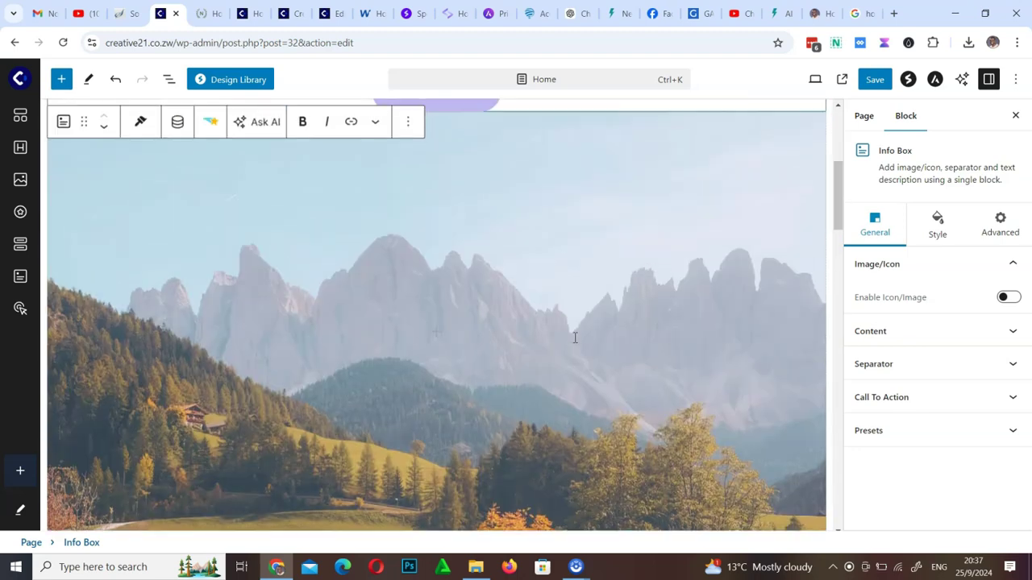
{"action": "scroll", "coordinate": [573, 338], "scroll_direction": "down", "scroll_amount": 5}
{"action": "scroll", "coordinate": [574, 337], "scroll_direction": "up", "scroll_amount": 5}
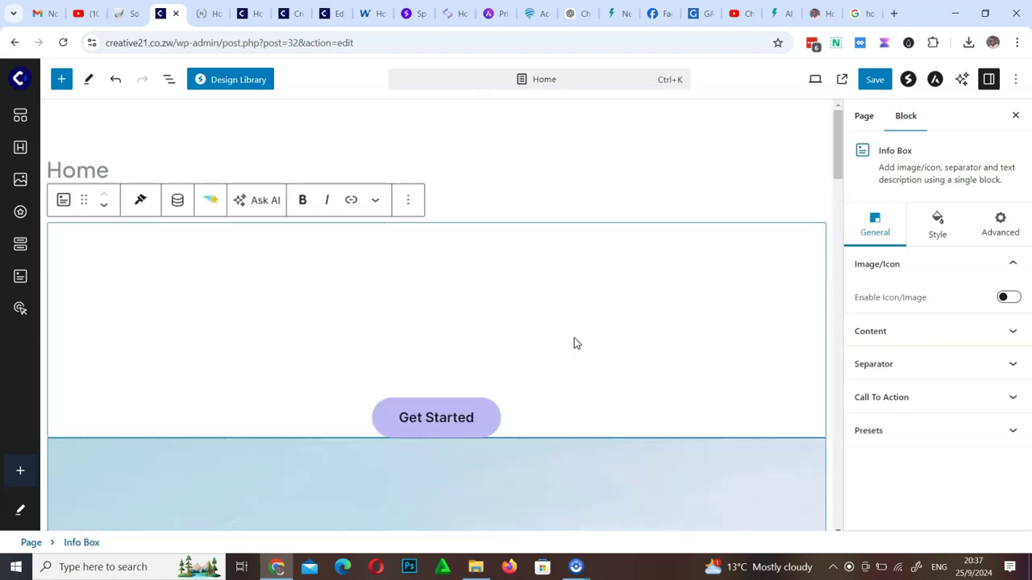
{"action": "left_click", "coordinate": [116, 79]}
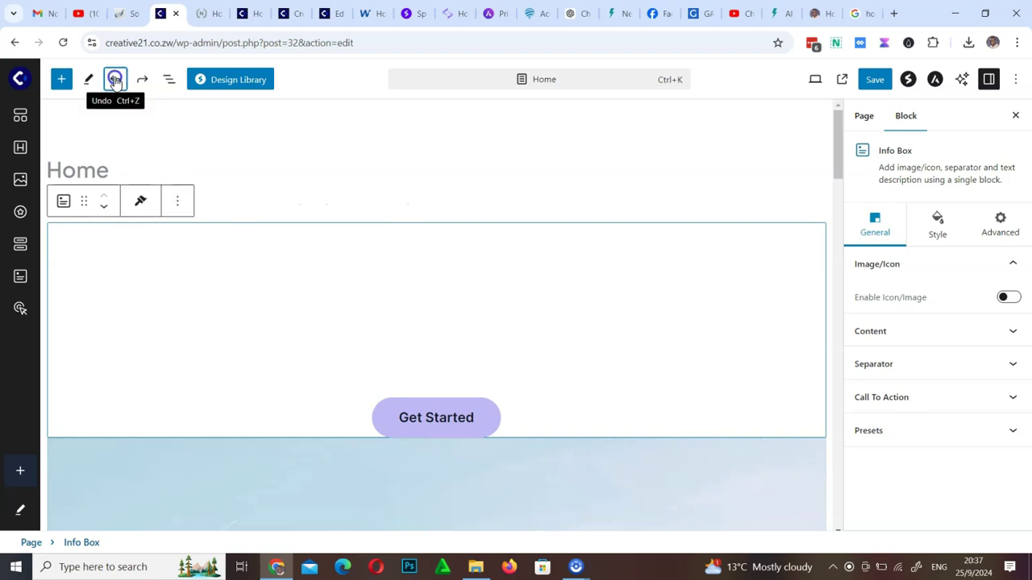
{"action": "left_click", "coordinate": [115, 81]}
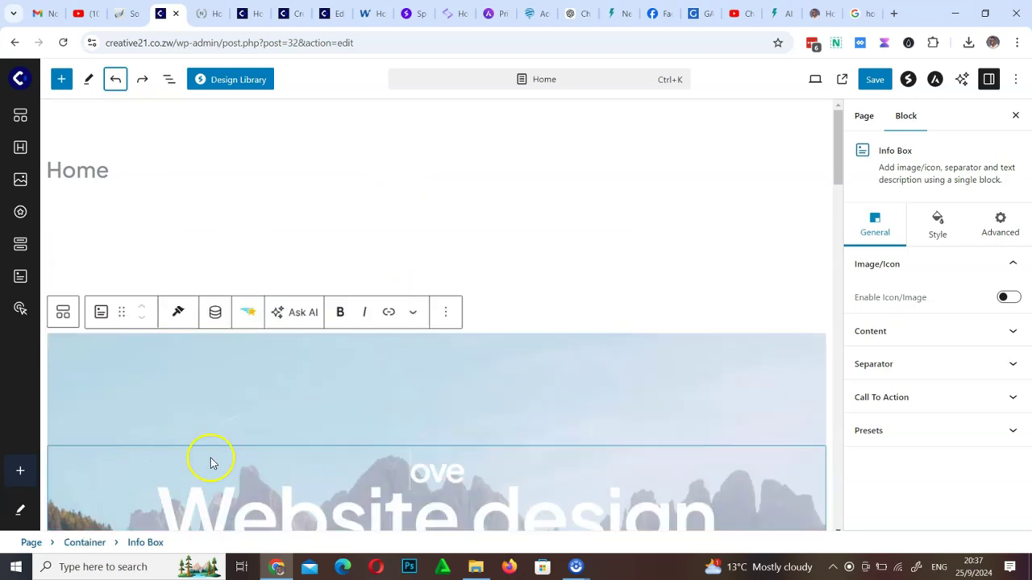
{"action": "scroll", "coordinate": [418, 441], "scroll_direction": "down", "scroll_amount": 5}
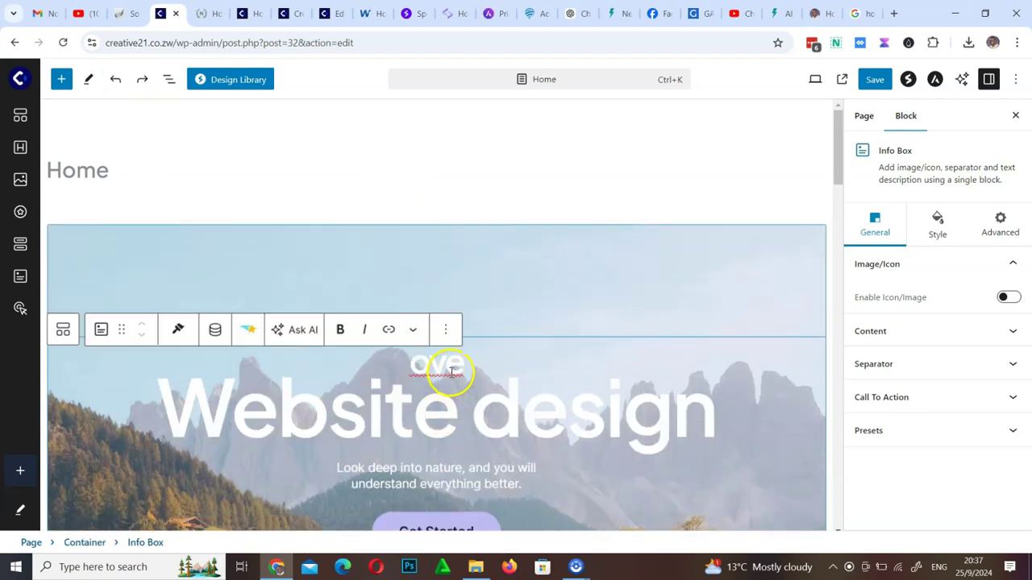
{"action": "scroll", "coordinate": [488, 315], "scroll_direction": "up", "scroll_amount": 3}
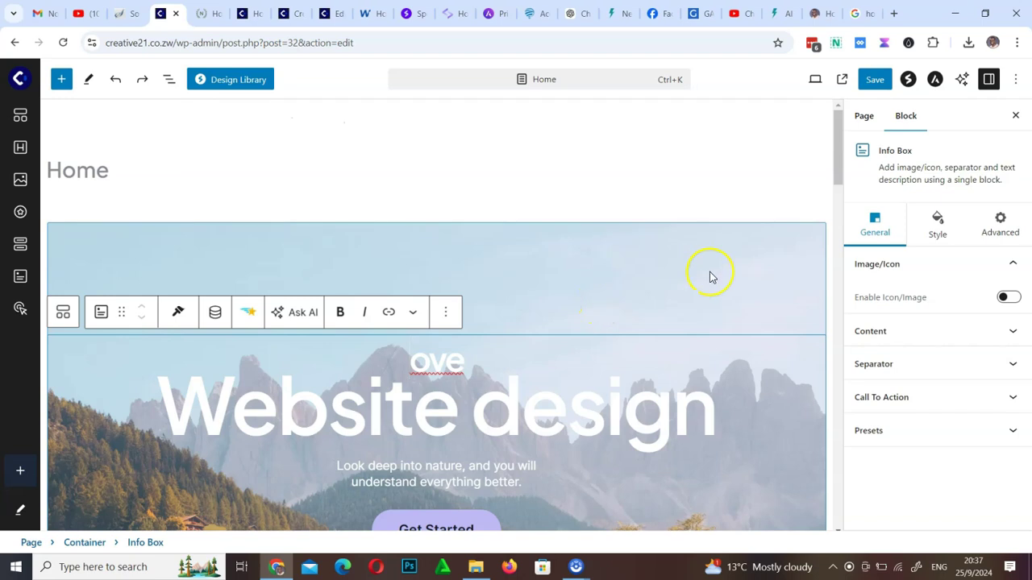
Save the page, then select the hero's surrounding image Container
{"action": "left_click", "coordinate": [876, 82]}
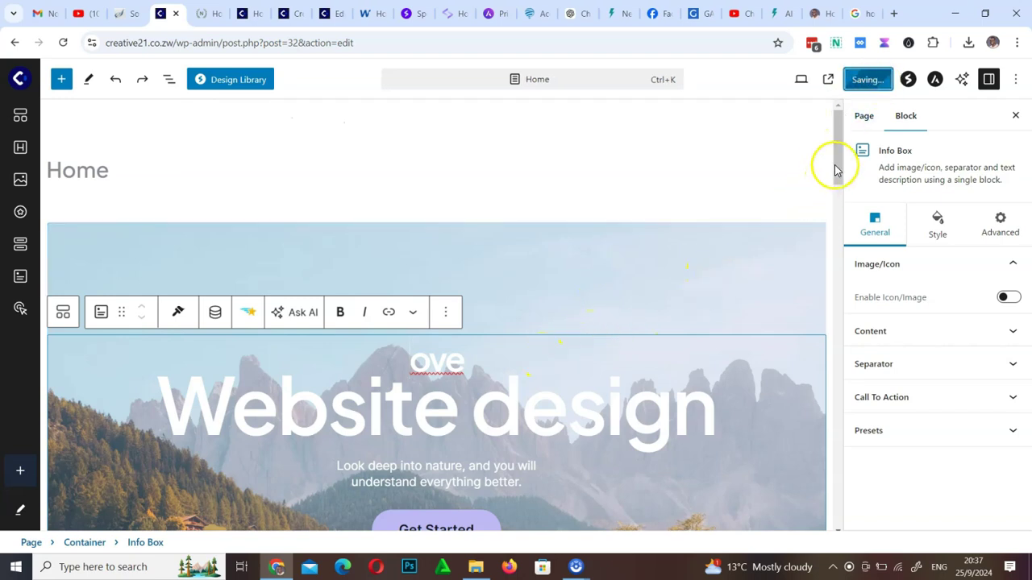
{"action": "left_click_drag", "start_coordinate": [838, 158], "coordinate": [836, 192]}
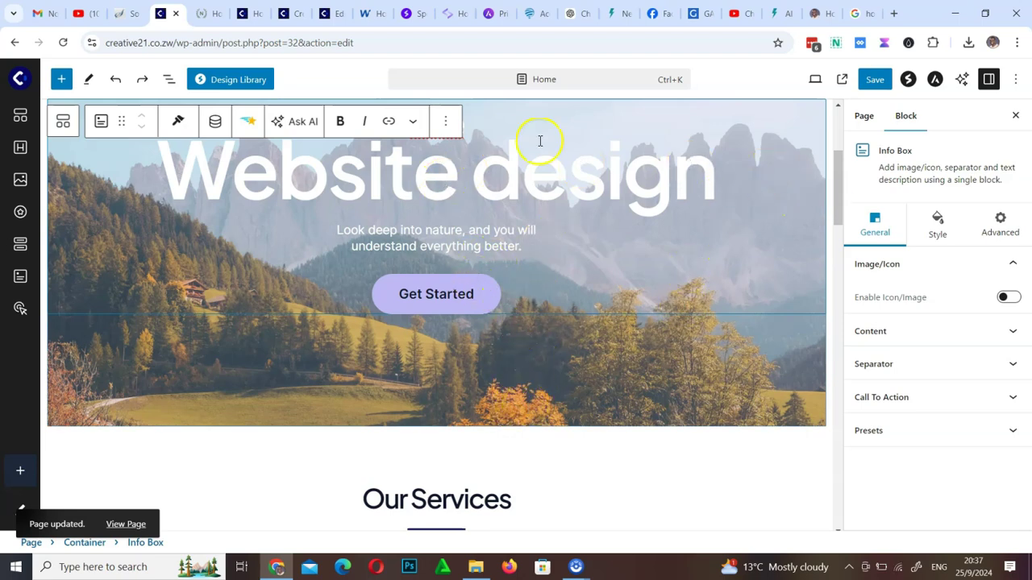
{"action": "left_click_drag", "start_coordinate": [836, 188], "coordinate": [840, 157]}
{"action": "left_click", "coordinate": [783, 202]}
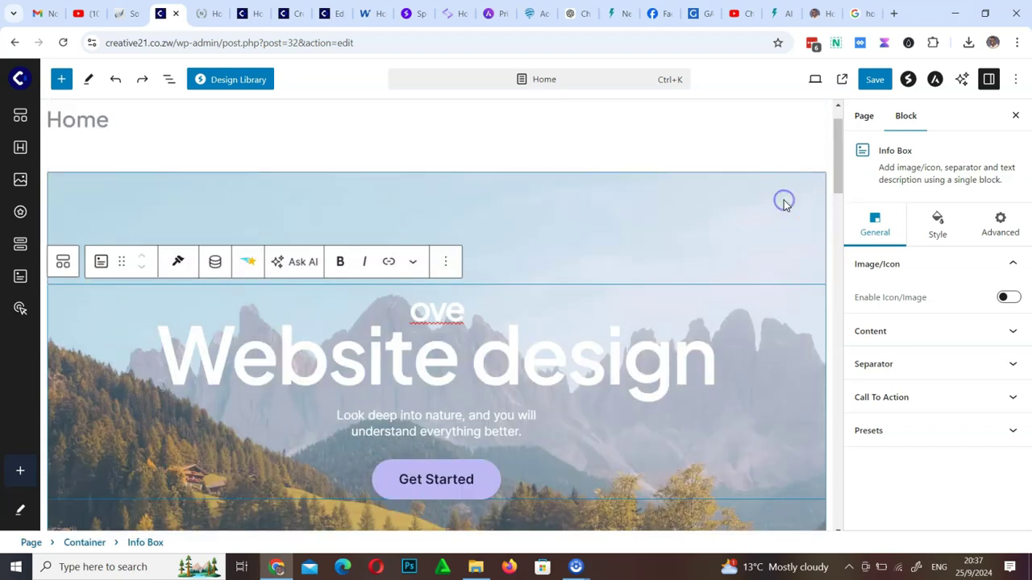
{"action": "left_click", "coordinate": [931, 230]}
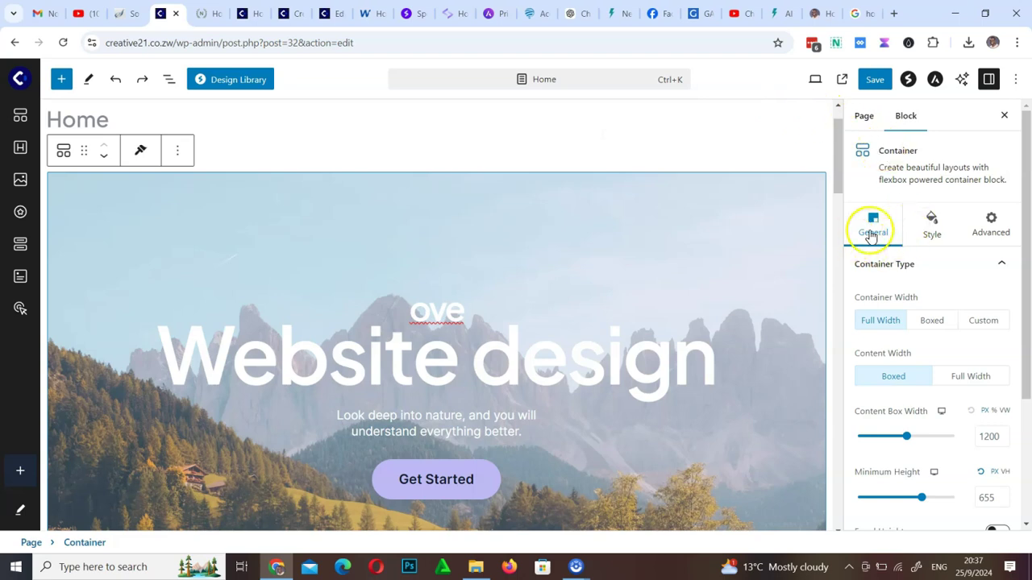
Raise the hero Container's Overlay Opacity to 0.8 in its Style settings
{"action": "scroll", "coordinate": [929, 369], "scroll_direction": "down", "scroll_amount": 2}
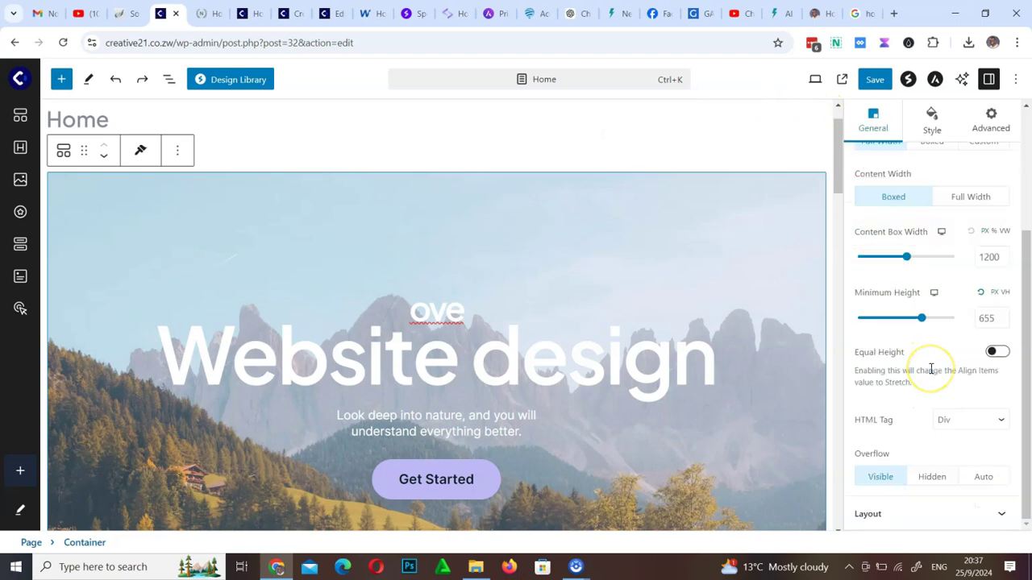
{"action": "scroll", "coordinate": [931, 368], "scroll_direction": "up", "scroll_amount": 3}
{"action": "left_click", "coordinate": [937, 232]}
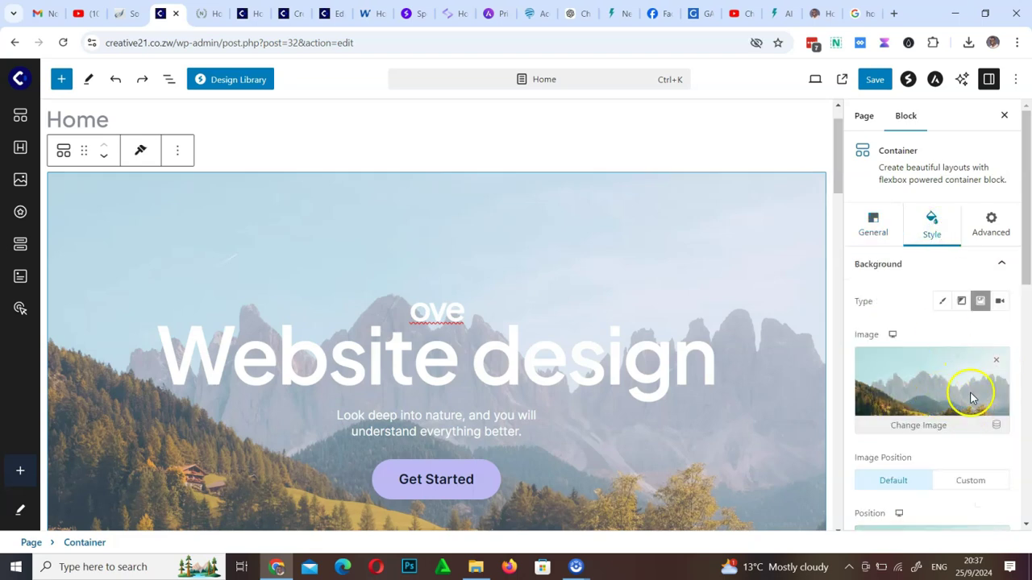
{"action": "left_click_drag", "start_coordinate": [1026, 257], "coordinate": [1028, 494]}
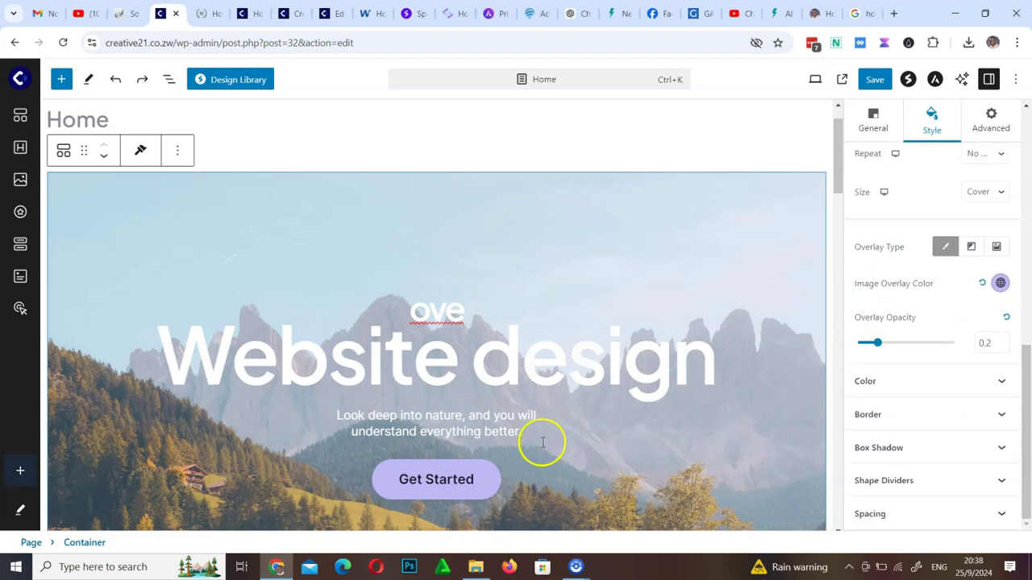
{"action": "left_click_drag", "start_coordinate": [881, 347], "coordinate": [934, 346]}
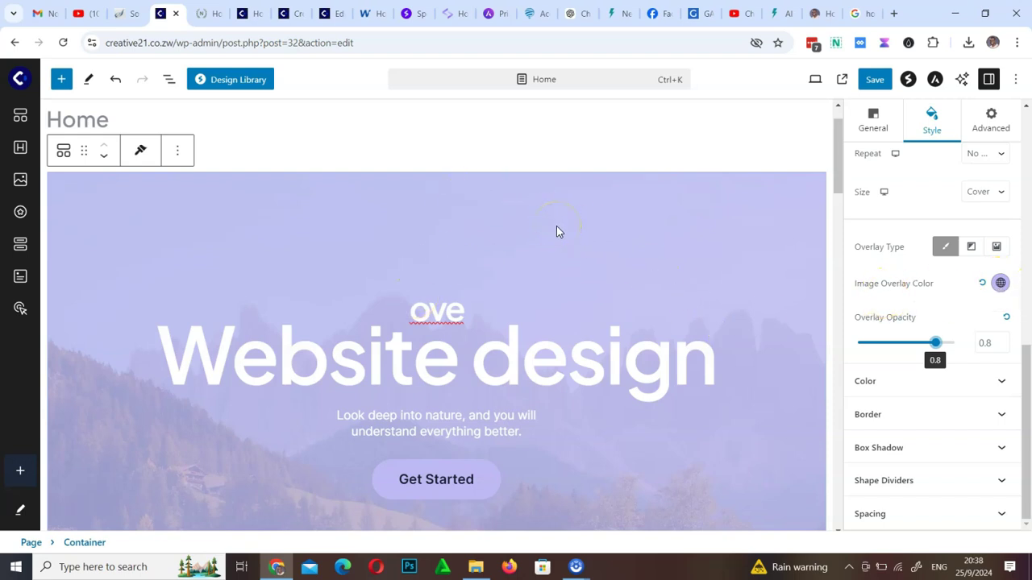
Set the image overlay colour to near-black #121111 and save the page
{"action": "left_click", "coordinate": [1000, 283]}
{"action": "left_click_drag", "start_coordinate": [914, 379], "coordinate": [861, 431]}
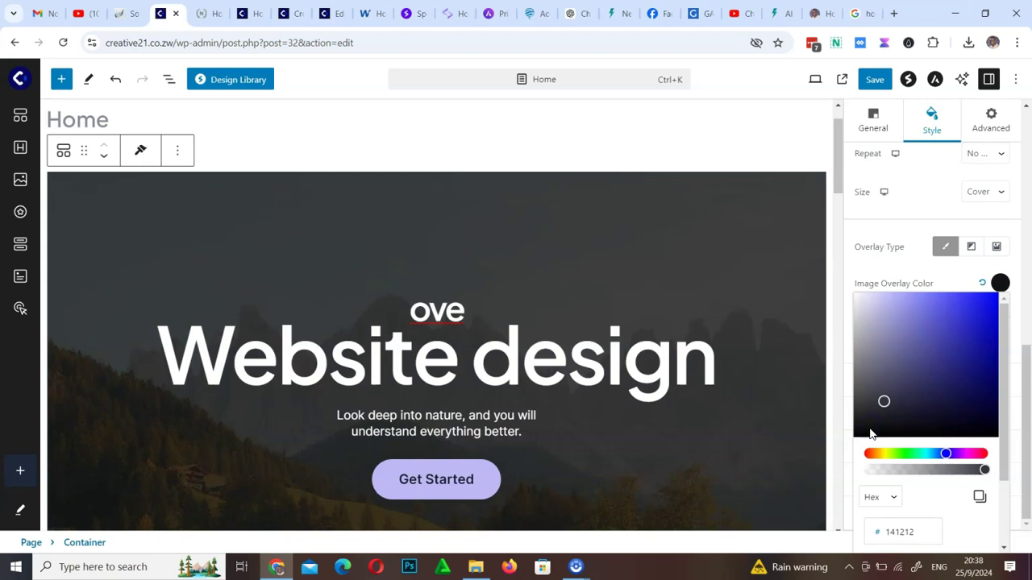
{"action": "mouse_move", "coordinate": [869, 430]}
{"action": "left_mouse_down"}
{"action": "mouse_move", "coordinate": [849, 433]}
{"action": "mouse_move", "coordinate": [867, 431]}
{"action": "left_mouse_up"}
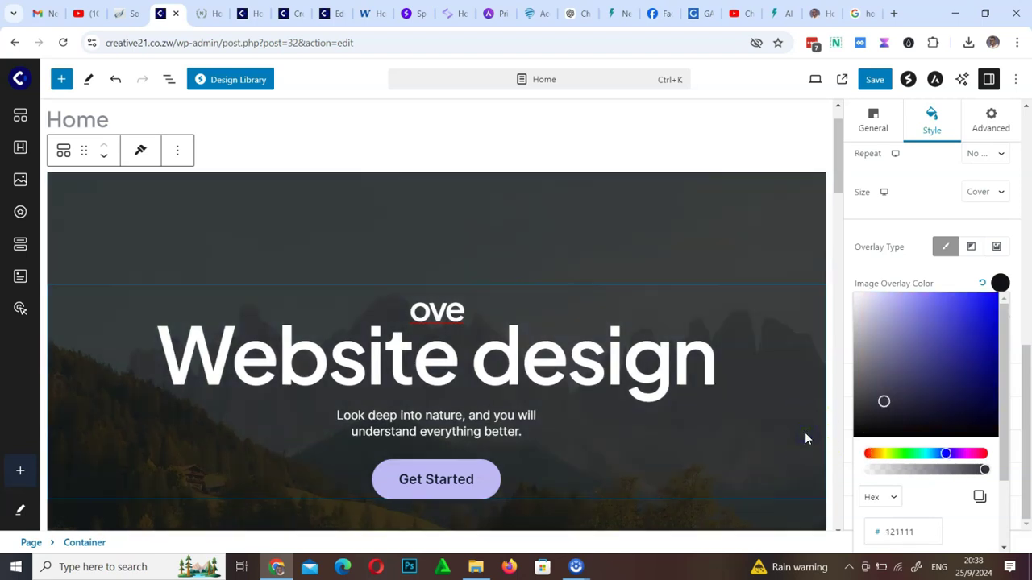
{"action": "left_click", "coordinate": [805, 439]}
{"action": "left_click", "coordinate": [871, 86]}
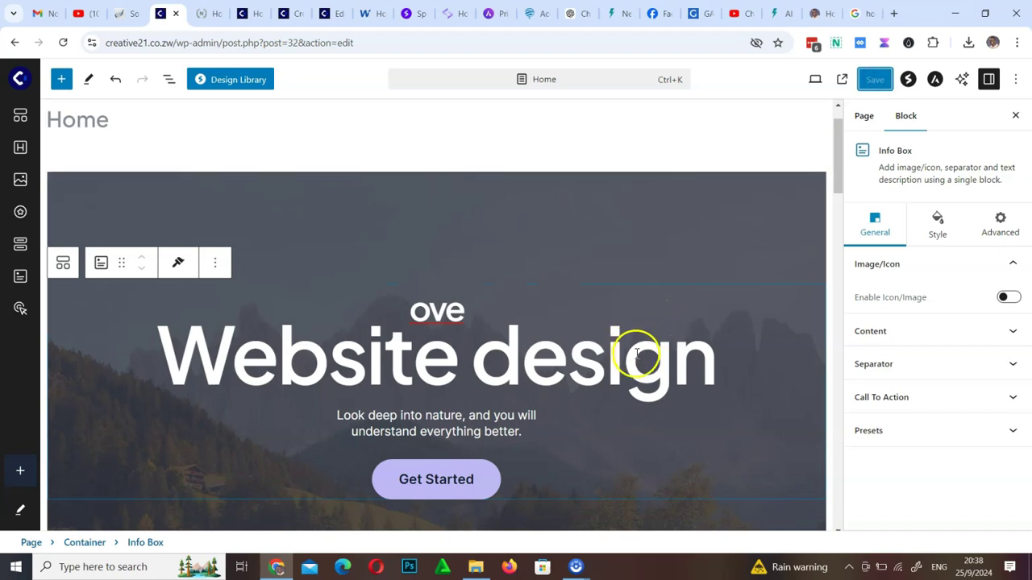
Remove the photo from the Graphic Design service card, leaving an empty image placeholder
{"action": "scroll", "coordinate": [637, 353], "scroll_direction": "down", "scroll_amount": 4}
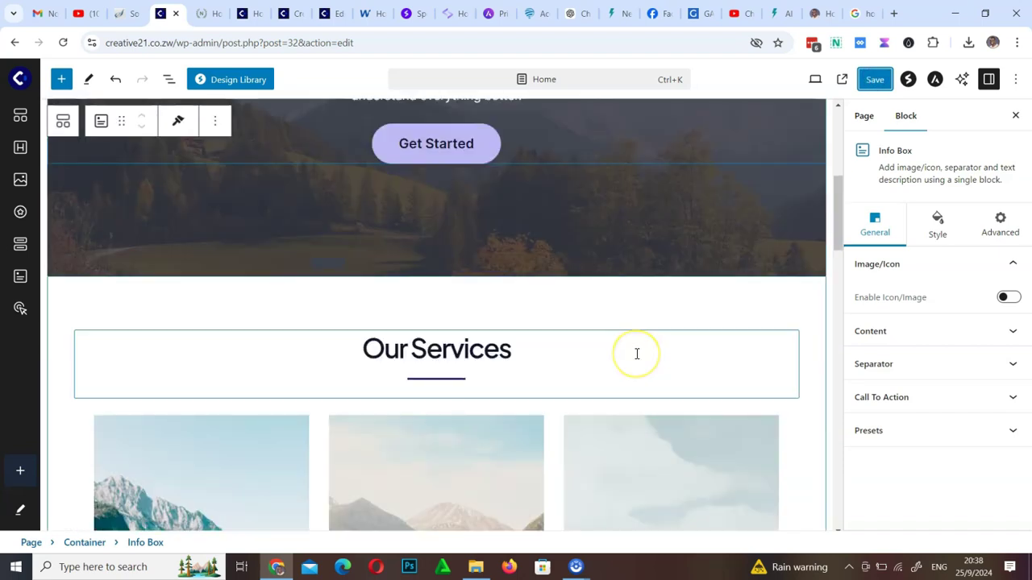
{"action": "scroll", "coordinate": [636, 353], "scroll_direction": "down", "scroll_amount": 4}
{"action": "scroll", "coordinate": [635, 352], "scroll_direction": "up", "scroll_amount": 4}
{"action": "scroll", "coordinate": [635, 352], "scroll_direction": "down", "scroll_amount": 4}
{"action": "left_click", "coordinate": [470, 282]}
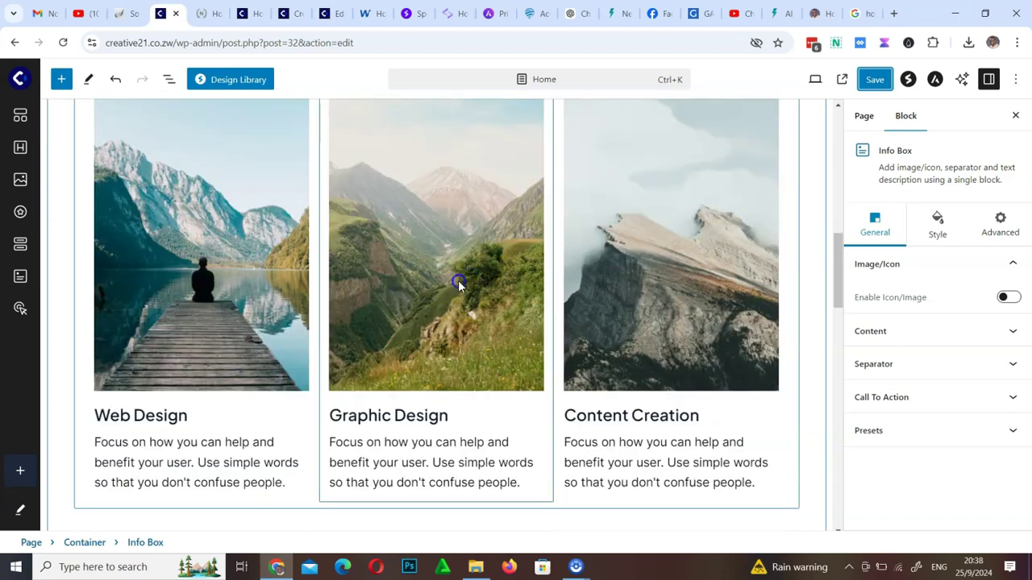
{"action": "left_click", "coordinate": [457, 283]}
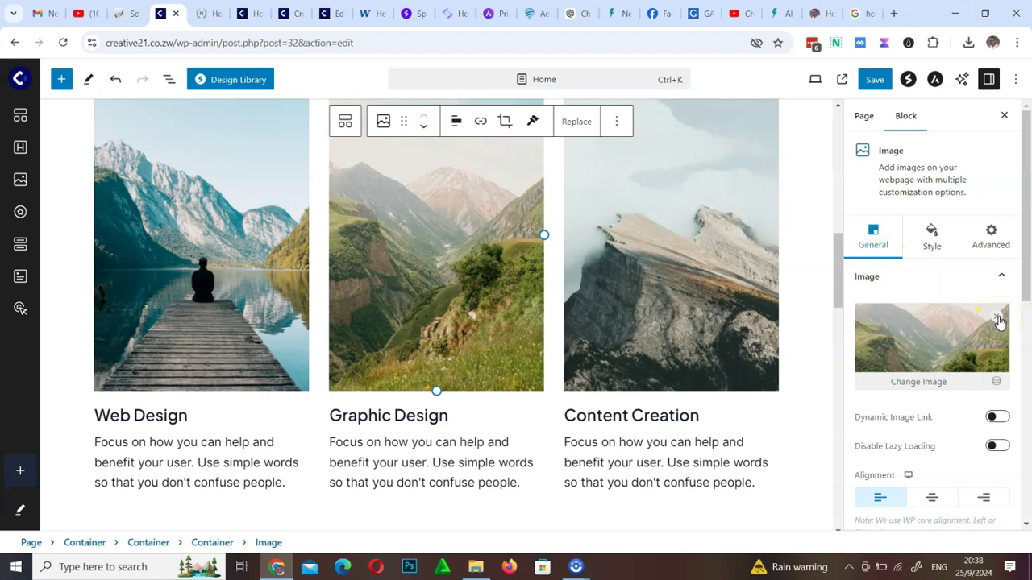
{"action": "left_click", "coordinate": [998, 319]}
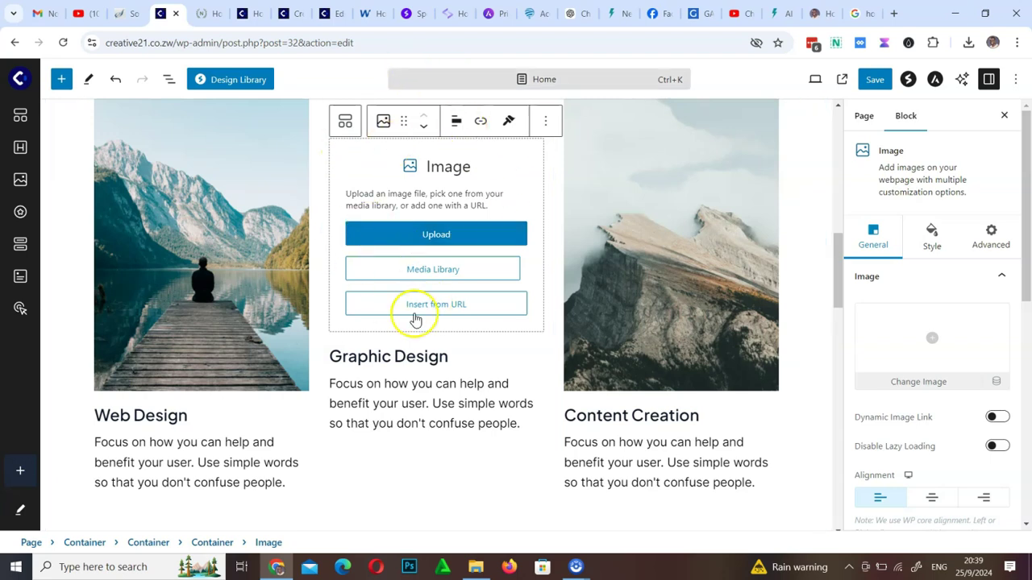
Select the testimonial section's customer quote block
{"action": "left_click_drag", "start_coordinate": [848, 274], "coordinate": [811, 315]}
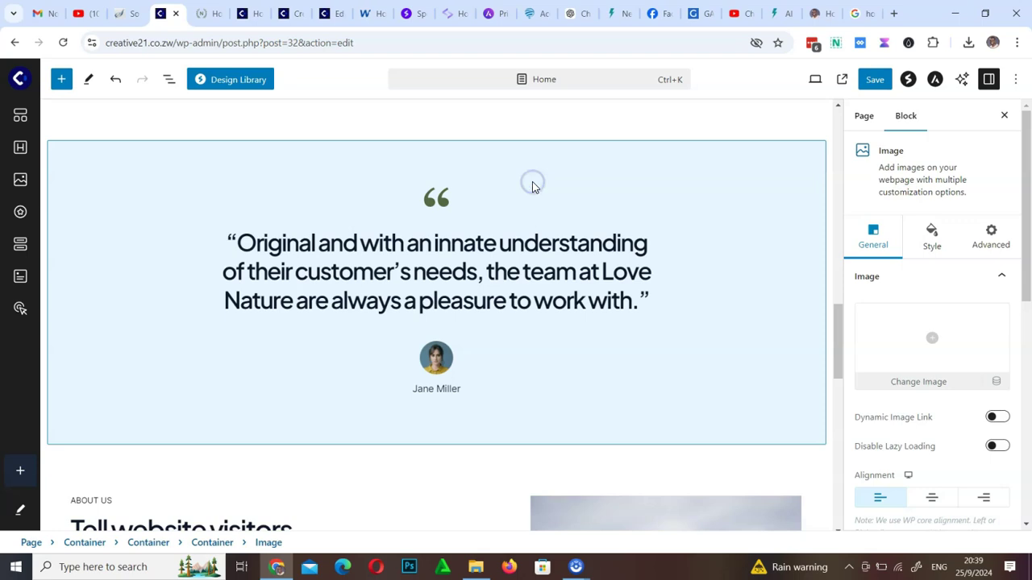
{"action": "left_click", "coordinate": [500, 264]}
{"action": "left_click", "coordinate": [578, 298]}
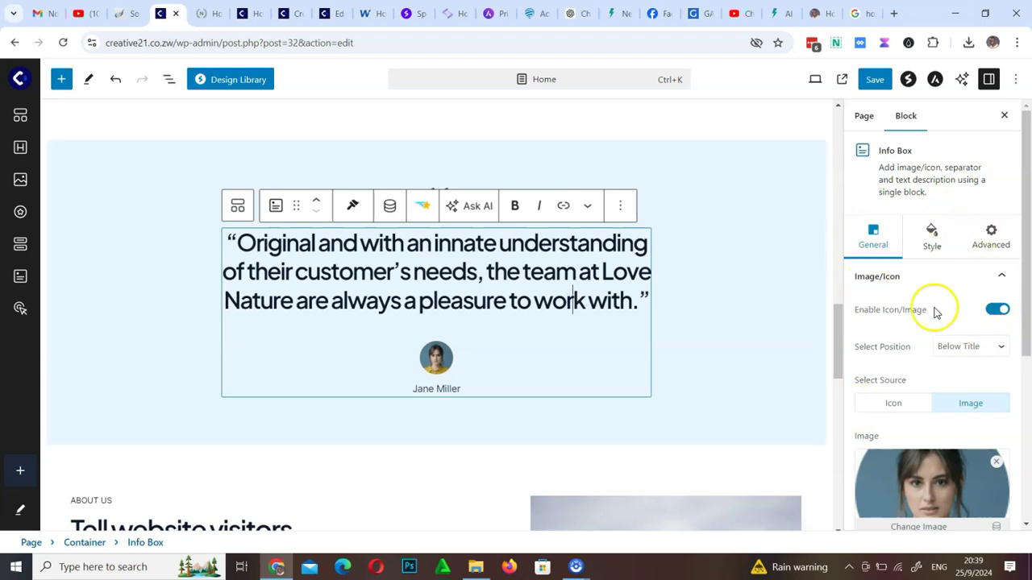
Show the info box's General settings, expand Content, and select the whole Love Nature customer quote
{"action": "left_click", "coordinate": [996, 246]}
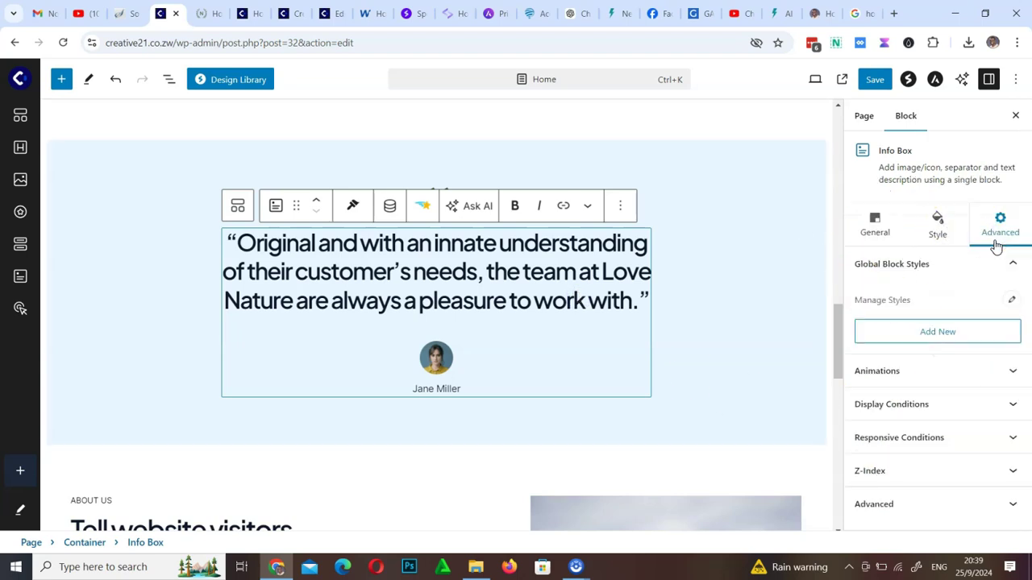
{"action": "left_click", "coordinate": [933, 235]}
{"action": "left_click", "coordinate": [886, 237]}
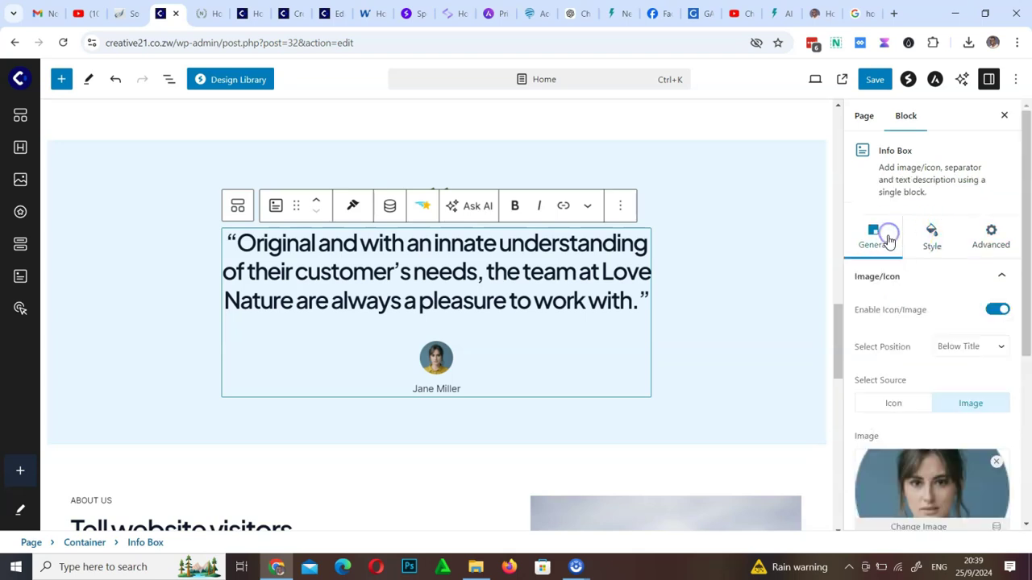
{"action": "left_click", "coordinate": [1027, 488]}
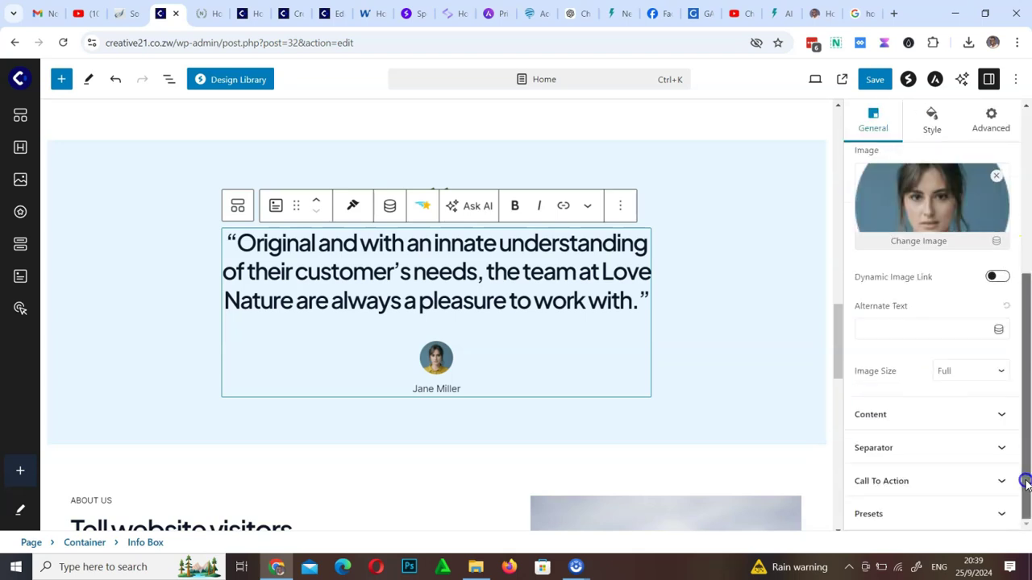
{"action": "left_click", "coordinate": [1003, 415]}
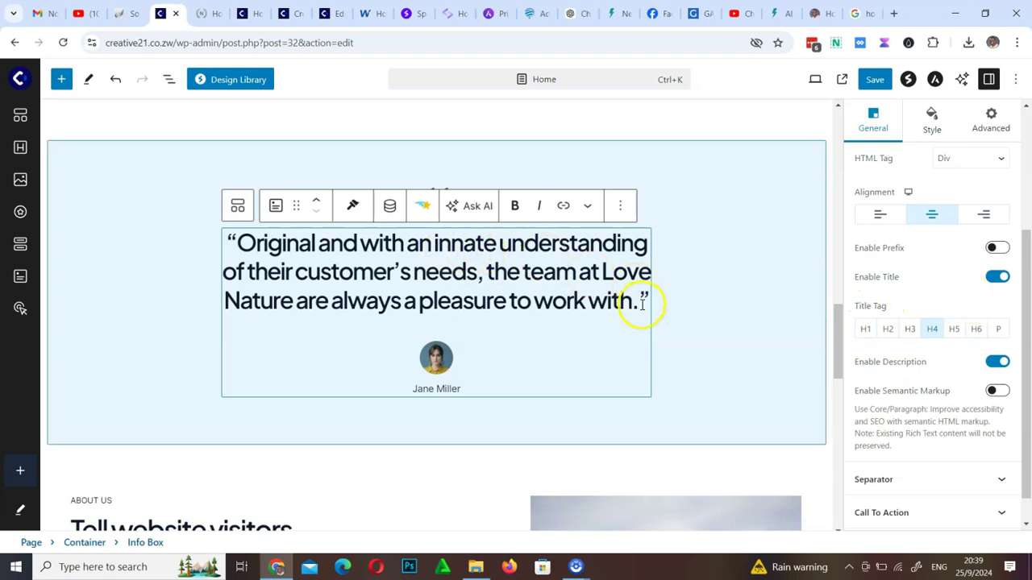
{"action": "left_click_drag", "start_coordinate": [641, 305], "coordinate": [236, 240]}
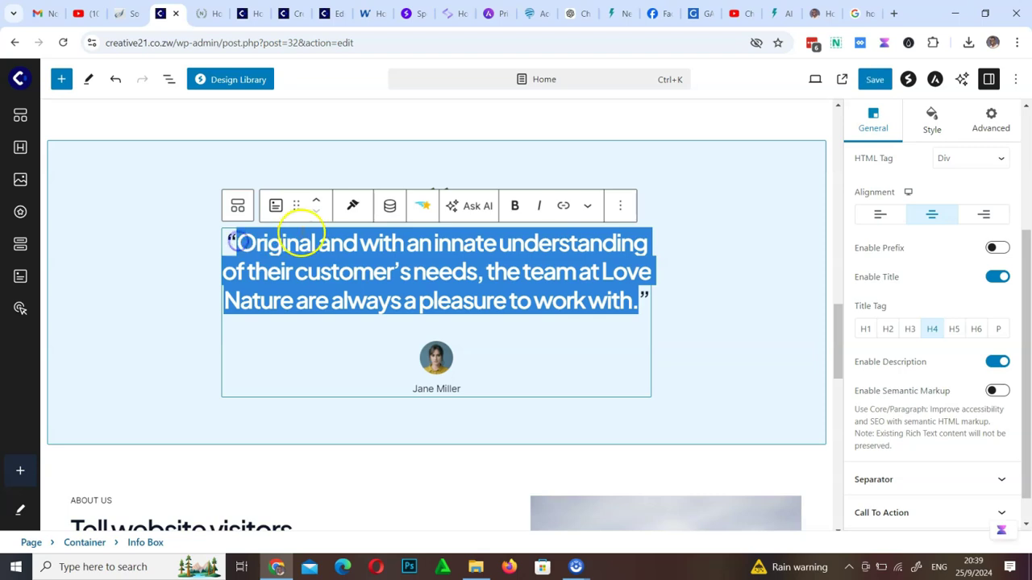
{"action": "left_click", "coordinate": [472, 208]}
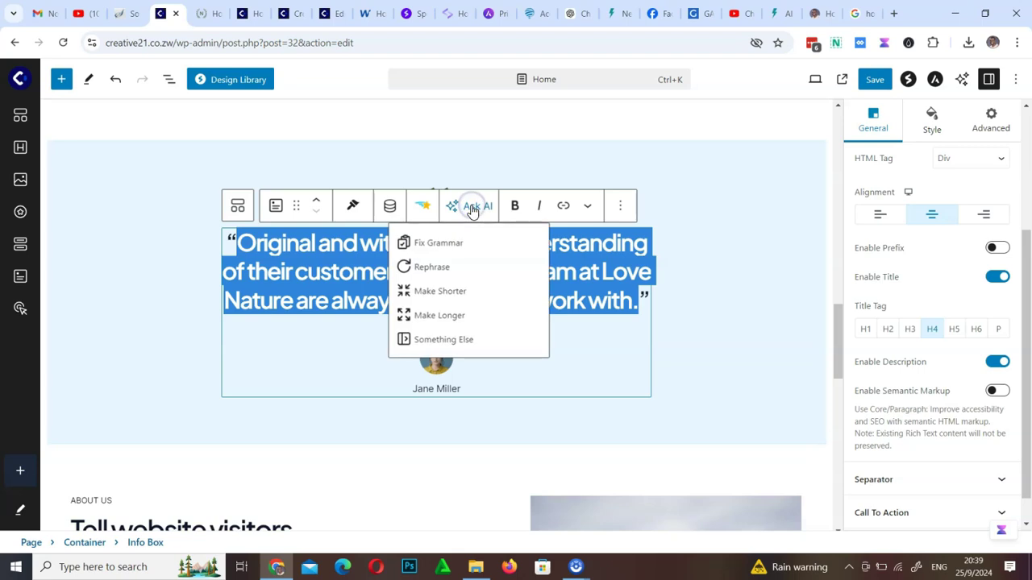
{"action": "left_click", "coordinate": [455, 250]}
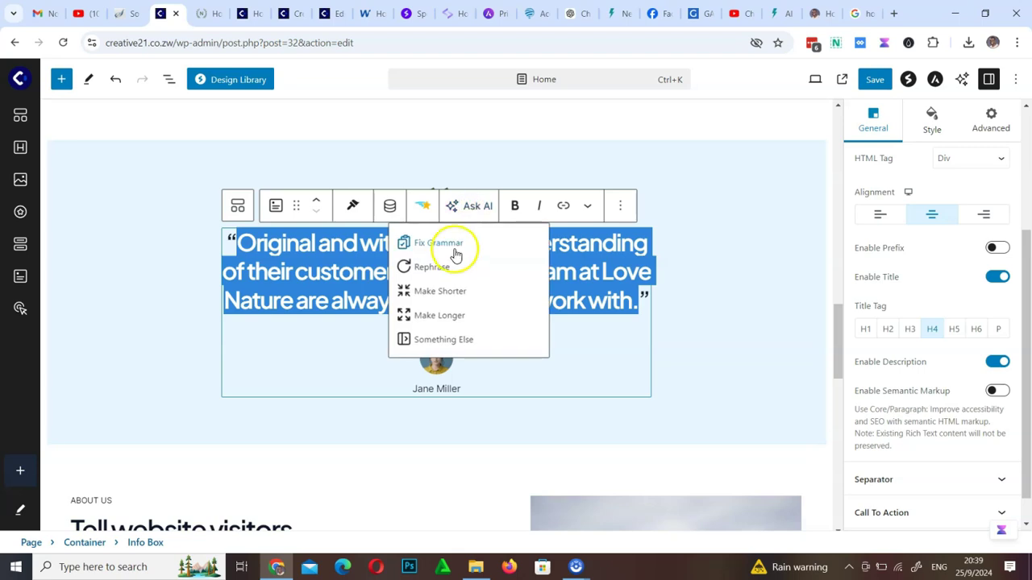
{"action": "left_click", "coordinate": [458, 290]}
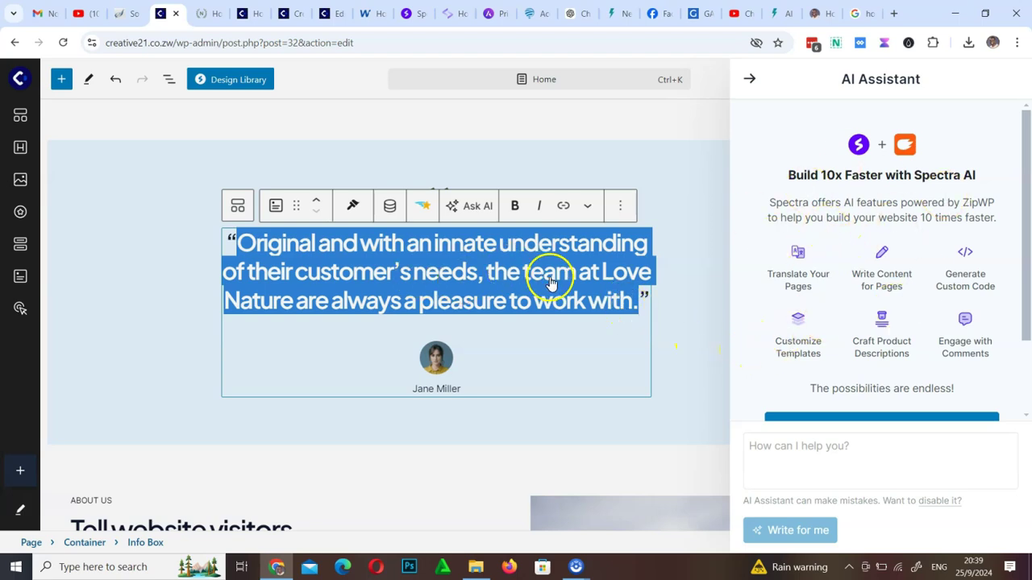
{"action": "left_click", "coordinate": [749, 80]}
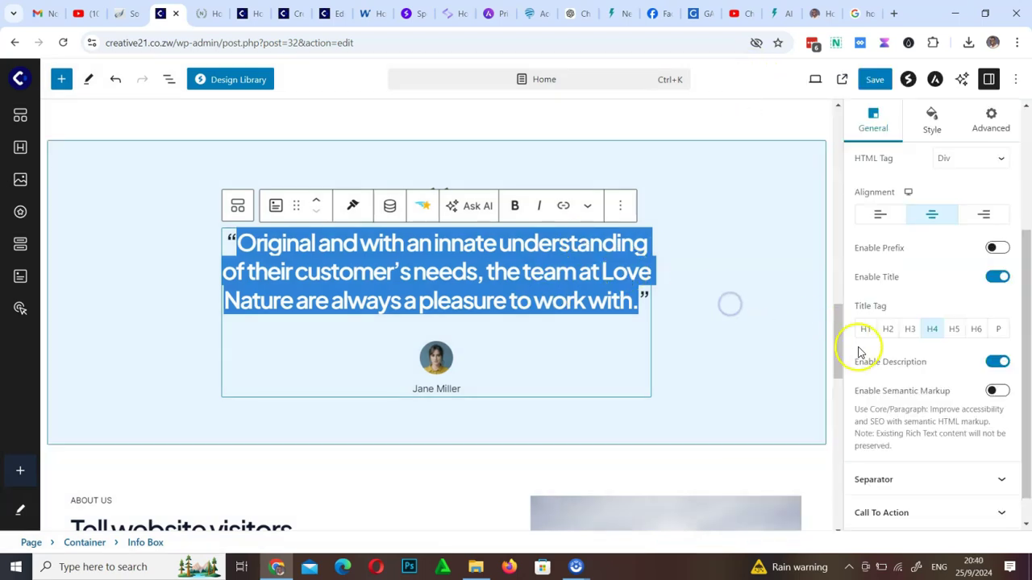
{"action": "left_click_drag", "start_coordinate": [838, 414], "coordinate": [848, 89]}
Save the Home page changes, saving a second time to confirm
{"action": "left_click", "coordinate": [871, 79]}
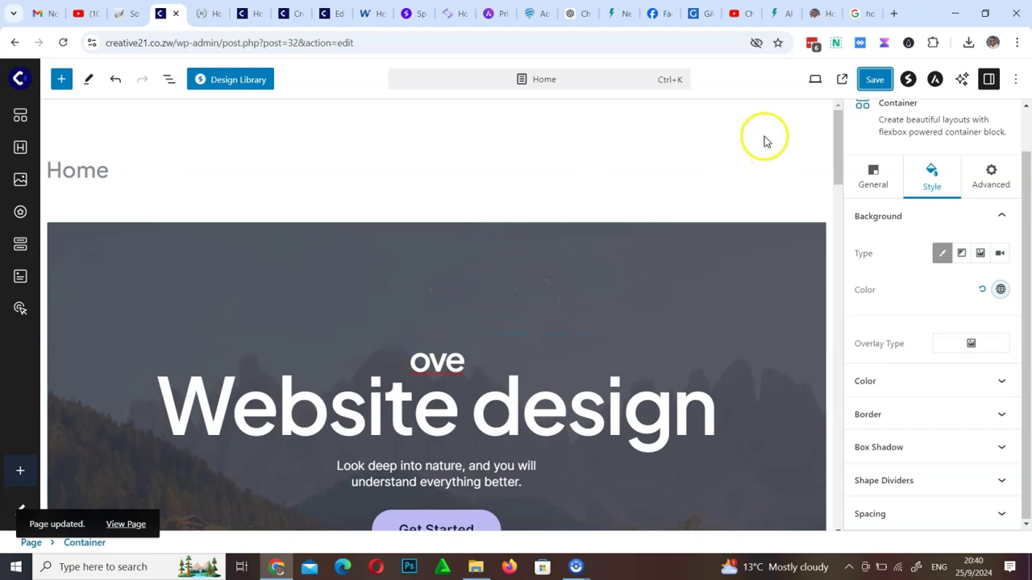
{"action": "left_click", "coordinate": [873, 79]}
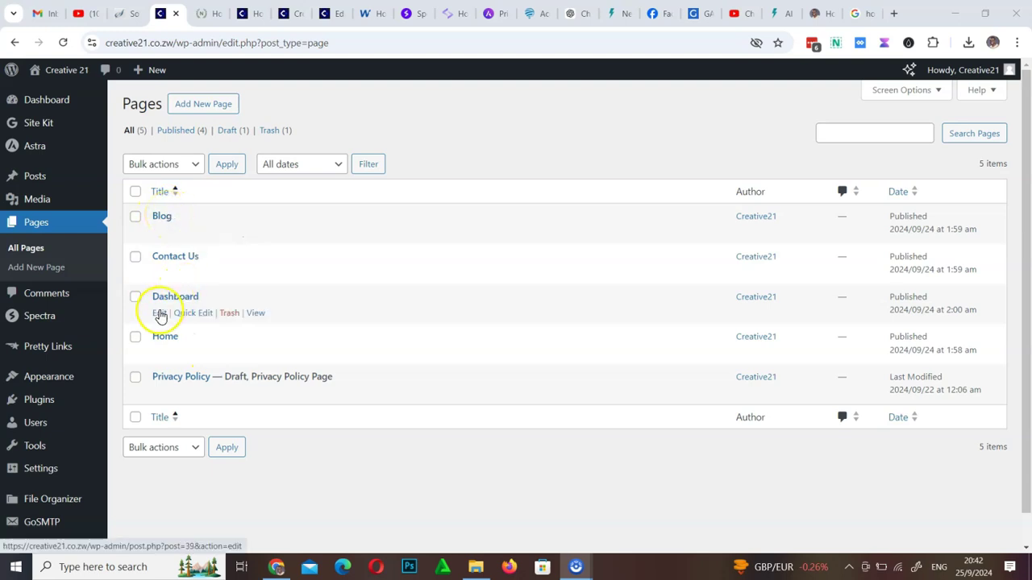
Edit the Dashboard page and delete its 'Log in to the page' paragraph through the block options
{"action": "left_click", "coordinate": [159, 314]}
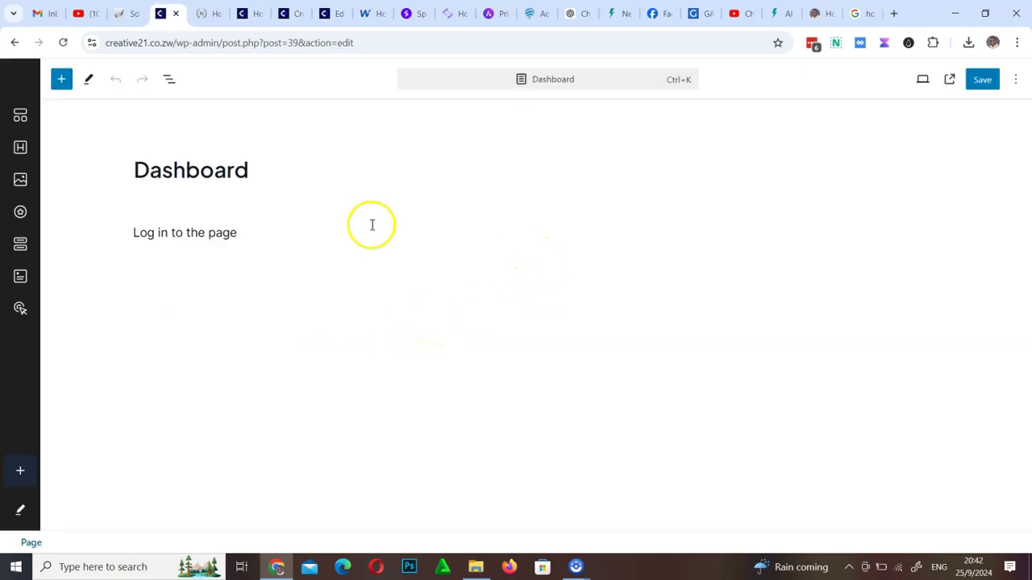
{"action": "left_click", "coordinate": [242, 233]}
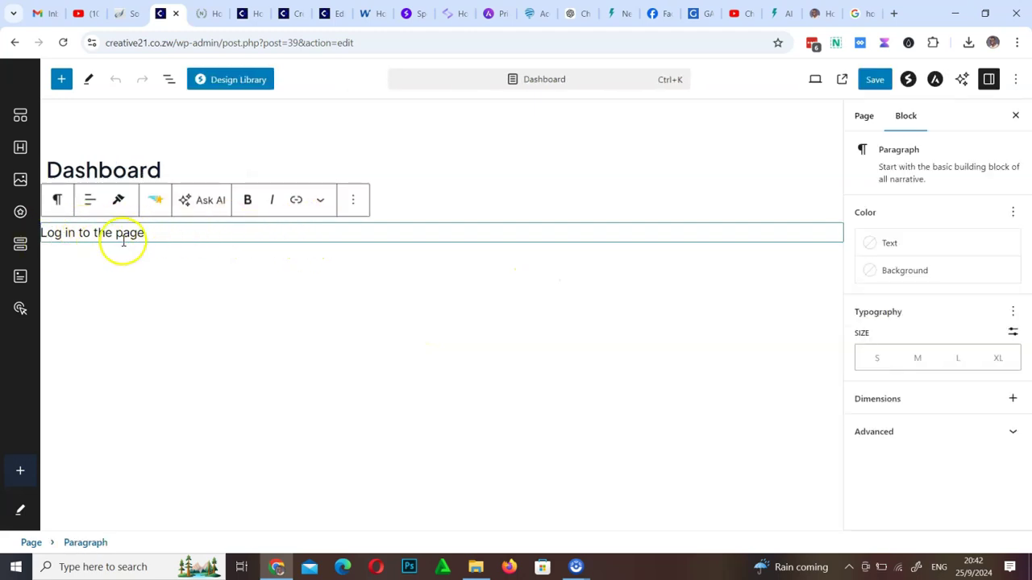
{"action": "left_click", "coordinate": [354, 205]}
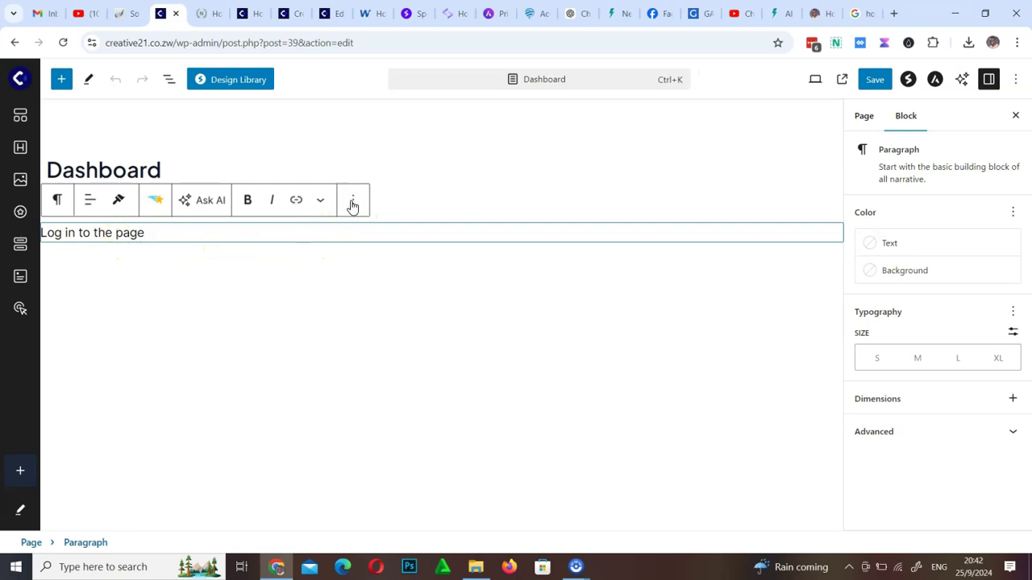
{"action": "left_click", "coordinate": [352, 207]}
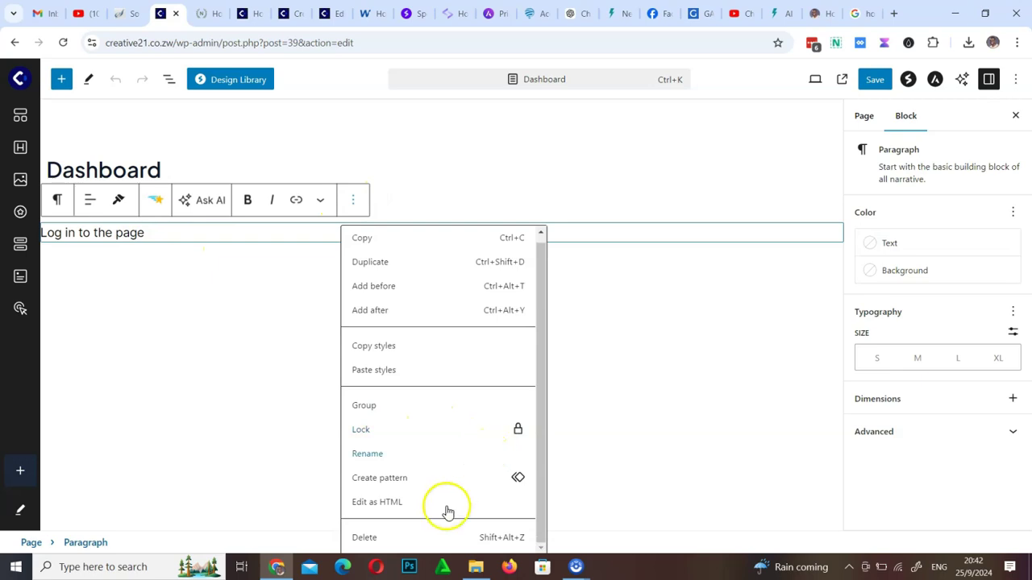
{"action": "left_click", "coordinate": [402, 546]}
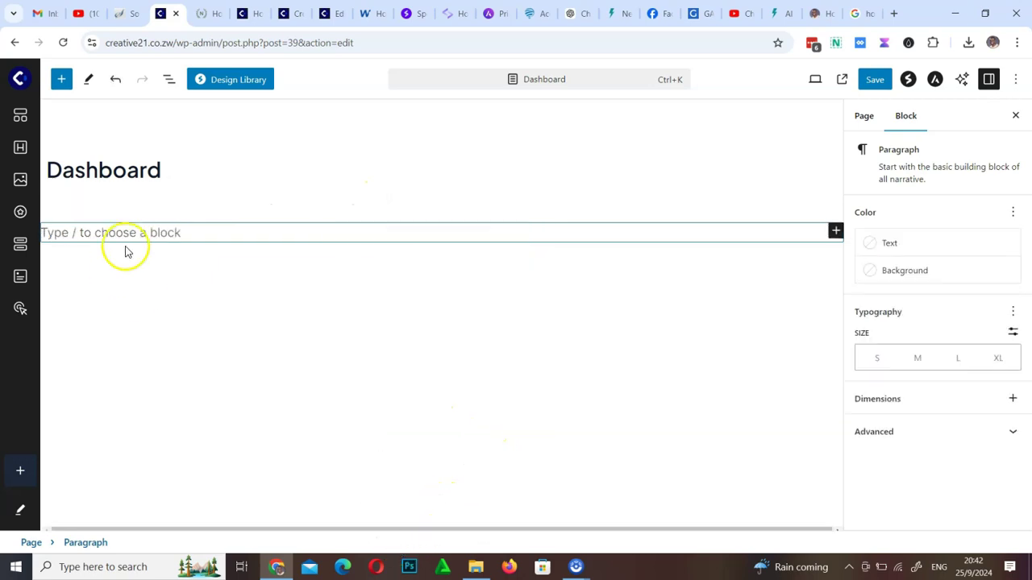
Insert the Love Nature kit's Services page template from the Spectra design library into the Dashboard page
{"action": "left_click", "coordinate": [228, 81]}
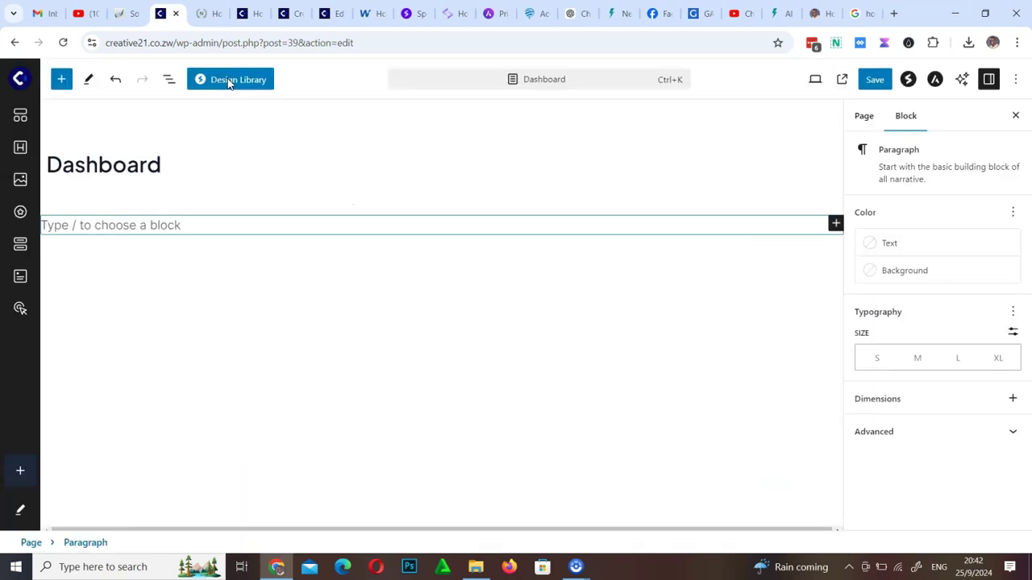
{"action": "left_click", "coordinate": [562, 110]}
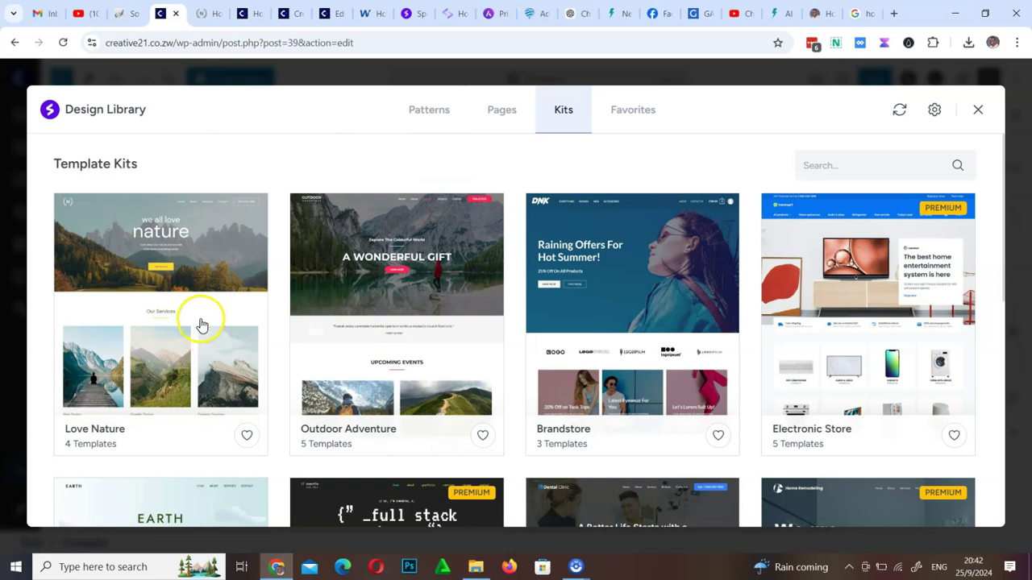
{"action": "left_click", "coordinate": [151, 306]}
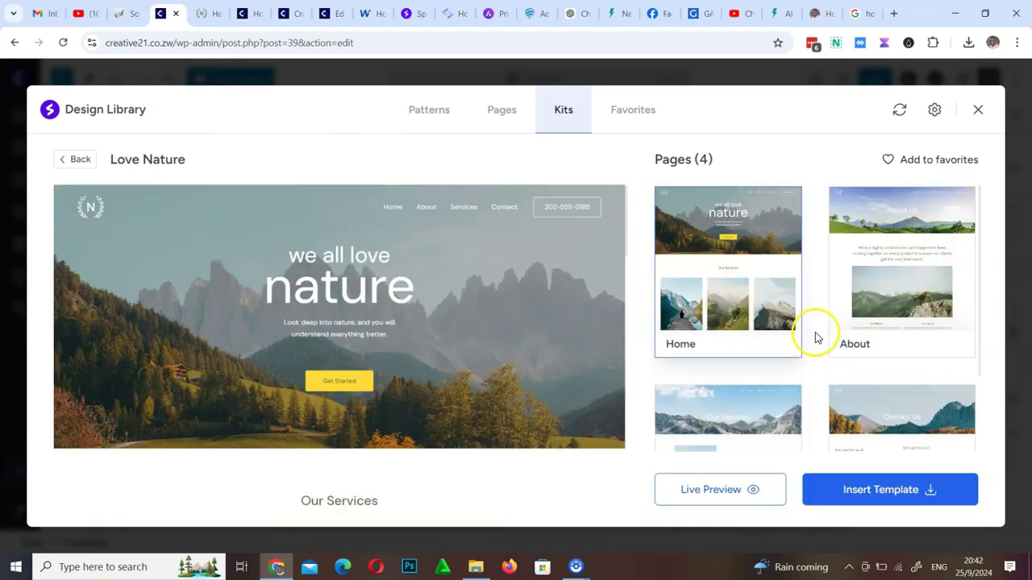
{"action": "scroll", "coordinate": [811, 358], "scroll_direction": "down", "scroll_amount": 2}
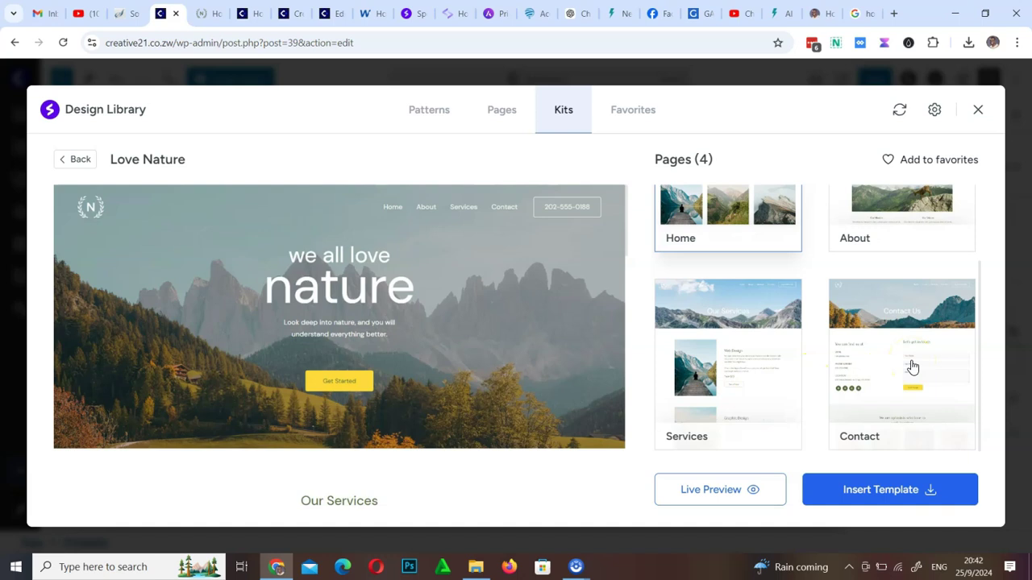
{"action": "scroll", "coordinate": [911, 367], "scroll_direction": "up", "scroll_amount": 2}
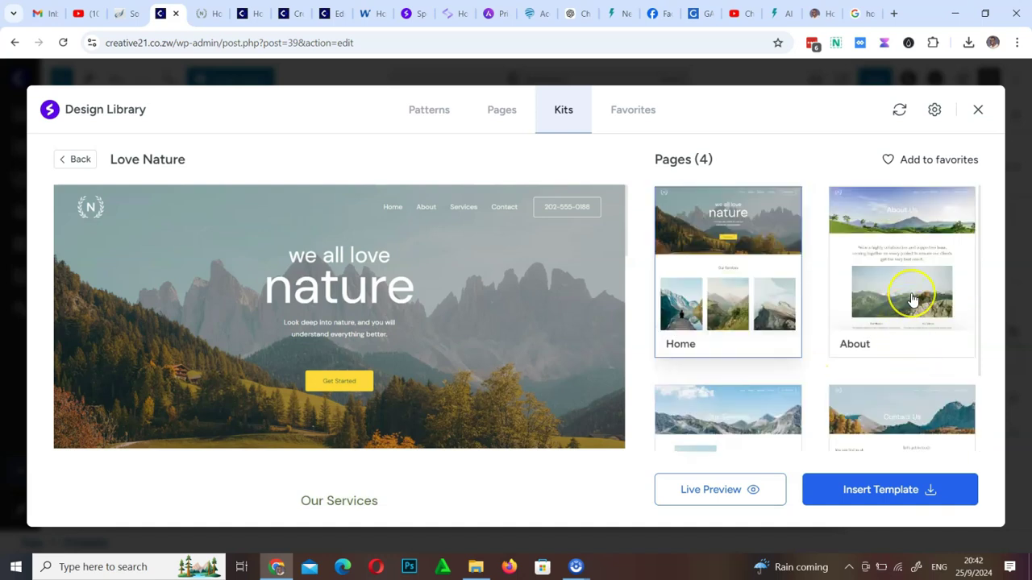
{"action": "scroll", "coordinate": [911, 300], "scroll_direction": "down", "scroll_amount": 2}
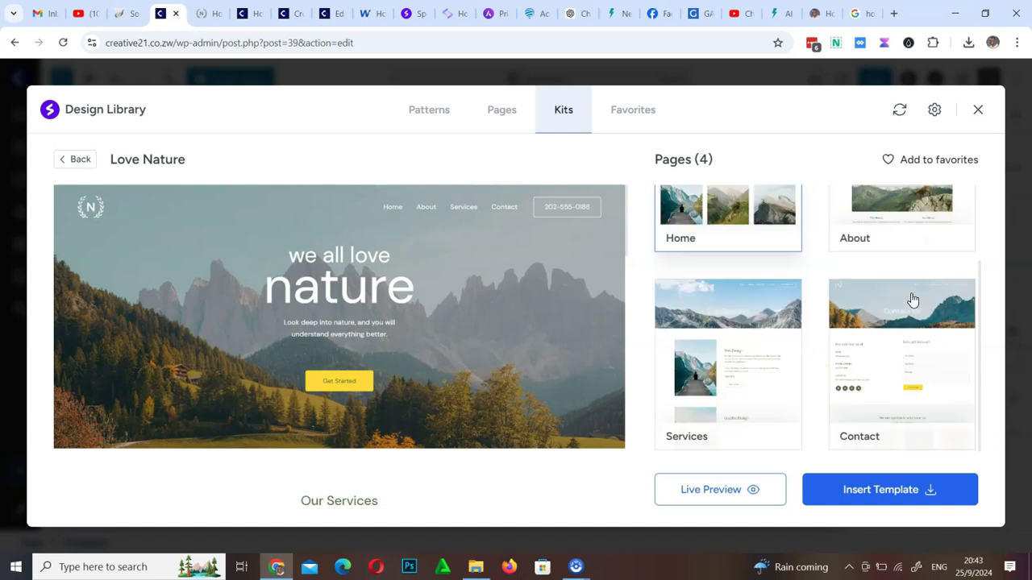
{"action": "left_click", "coordinate": [741, 392]}
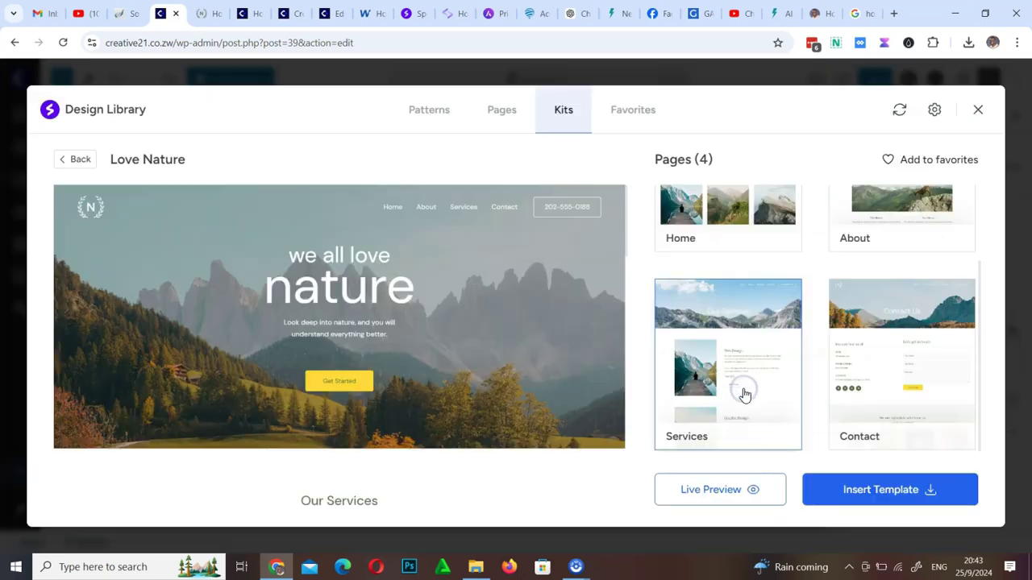
{"action": "scroll", "coordinate": [484, 373], "scroll_direction": "down", "scroll_amount": 5}
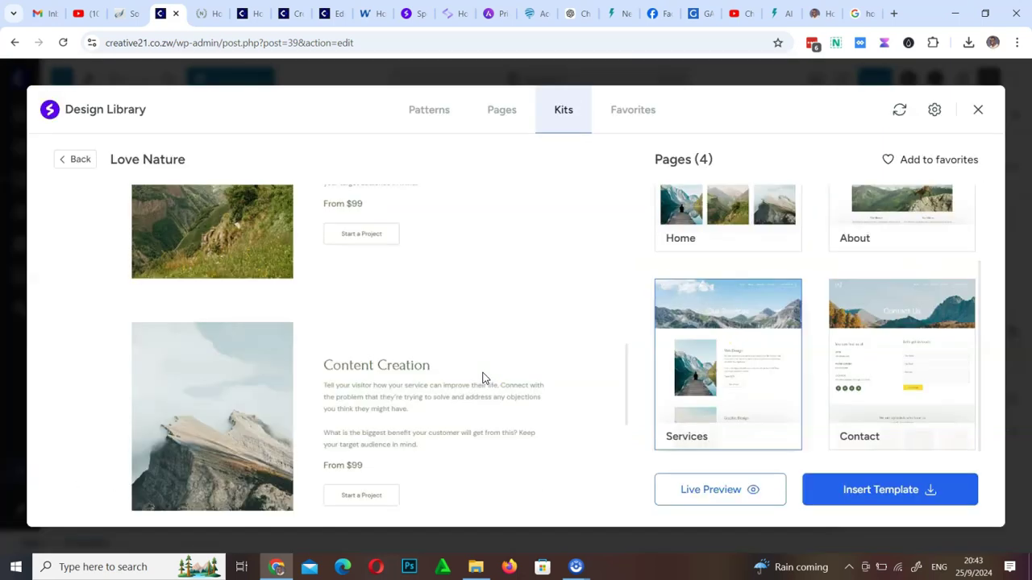
{"action": "scroll", "coordinate": [484, 379], "scroll_direction": "up", "scroll_amount": 5}
{"action": "scroll", "coordinate": [484, 379], "scroll_direction": "up", "scroll_amount": 3}
{"action": "scroll", "coordinate": [484, 379], "scroll_direction": "down", "scroll_amount": 3}
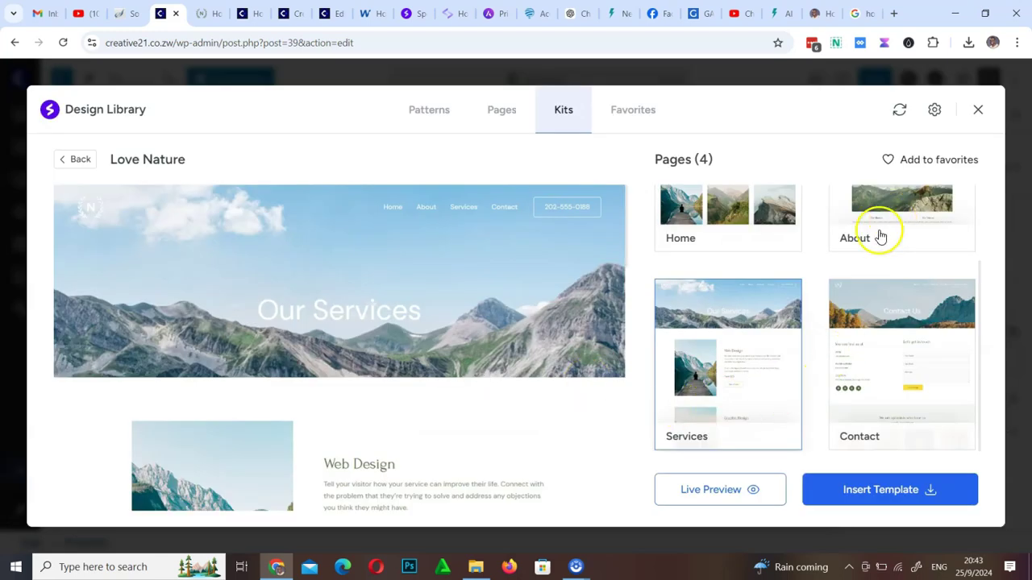
{"action": "left_click", "coordinate": [885, 495]}
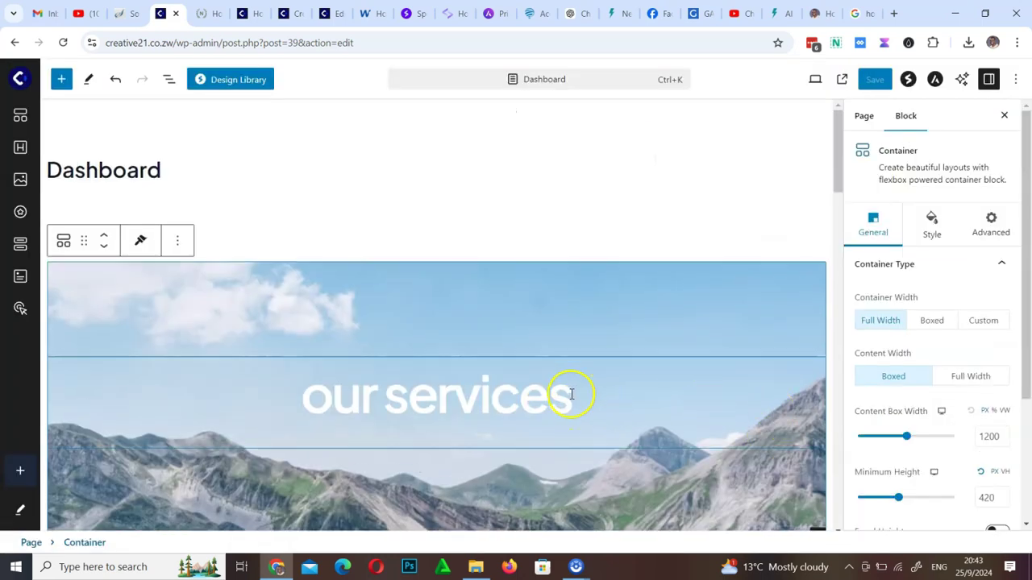
Delete the mountain 'our services' hero banner container from the top of the Dashboard page
{"action": "scroll", "coordinate": [569, 395], "scroll_direction": "down", "scroll_amount": 6}
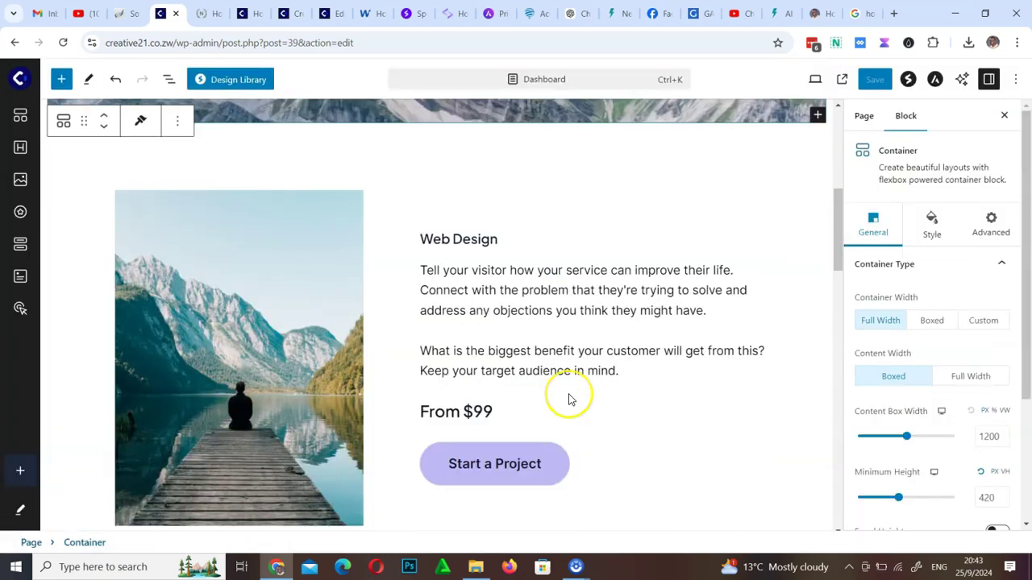
{"action": "left_click", "coordinate": [569, 398]}
{"action": "scroll", "coordinate": [567, 398], "scroll_direction": "up", "scroll_amount": 4}
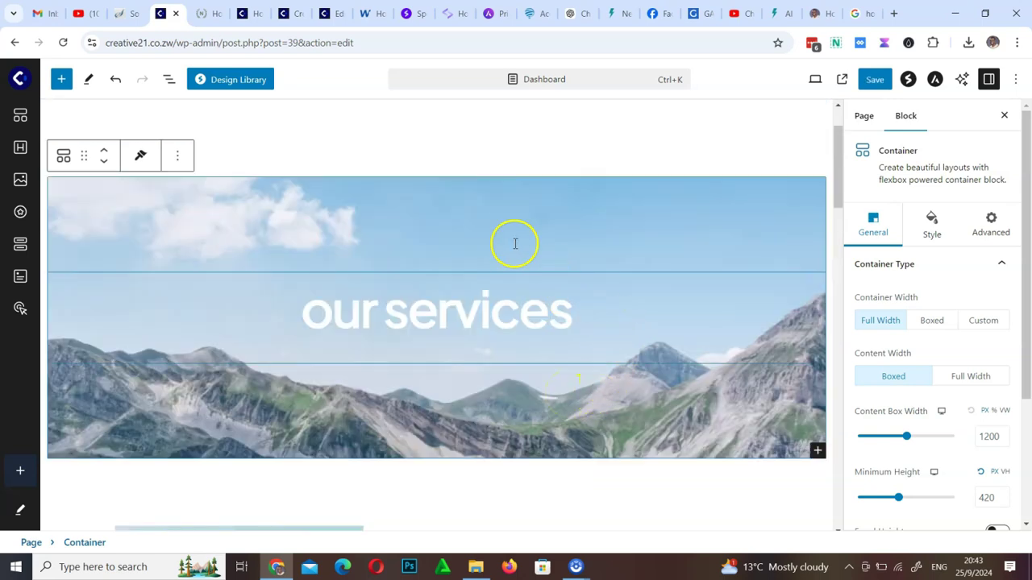
{"action": "left_click", "coordinate": [441, 228]}
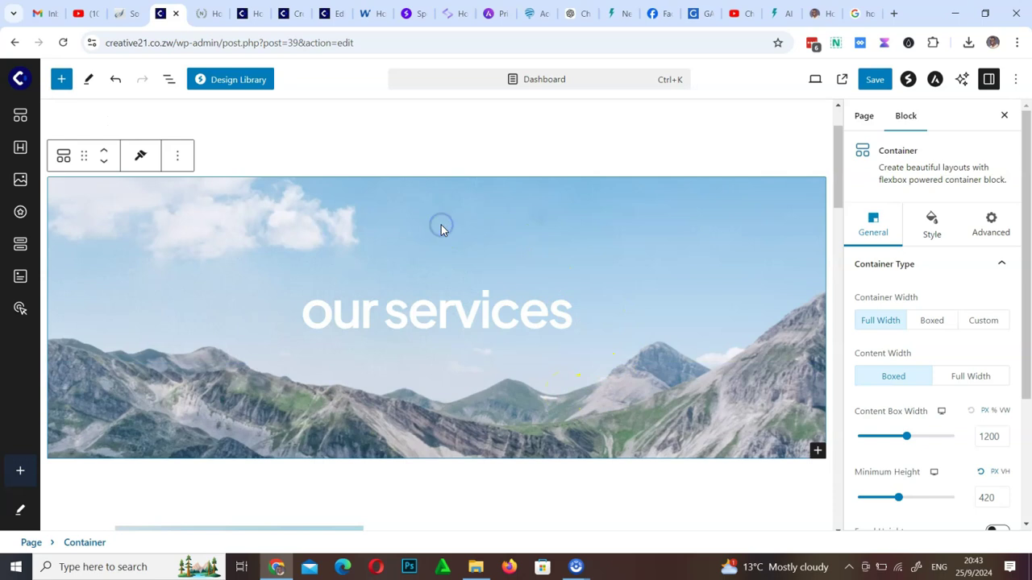
{"action": "left_click", "coordinate": [491, 237]}
{"action": "left_click", "coordinate": [467, 251]}
{"action": "left_click", "coordinate": [179, 159]}
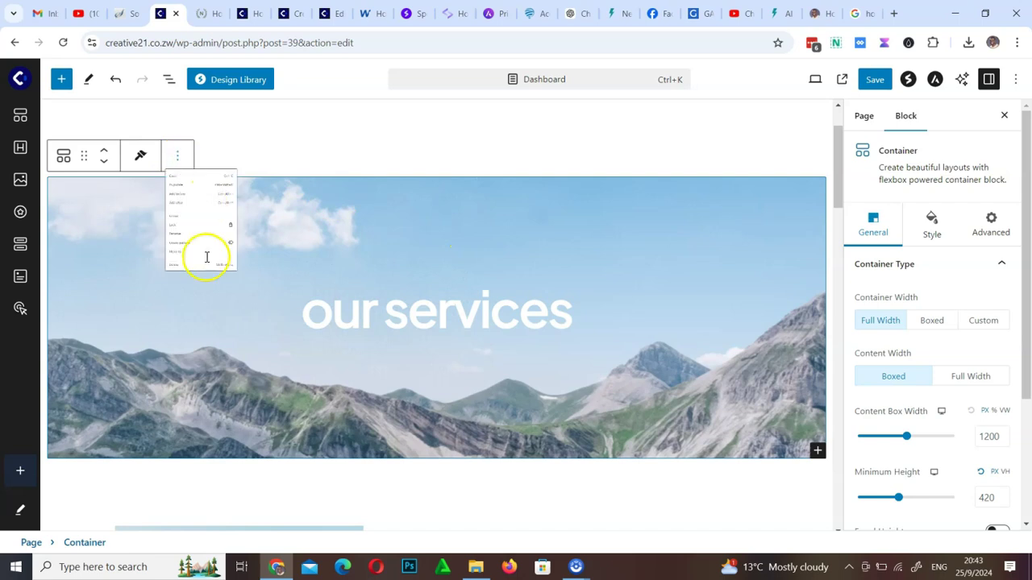
{"action": "left_click", "coordinate": [203, 441]}
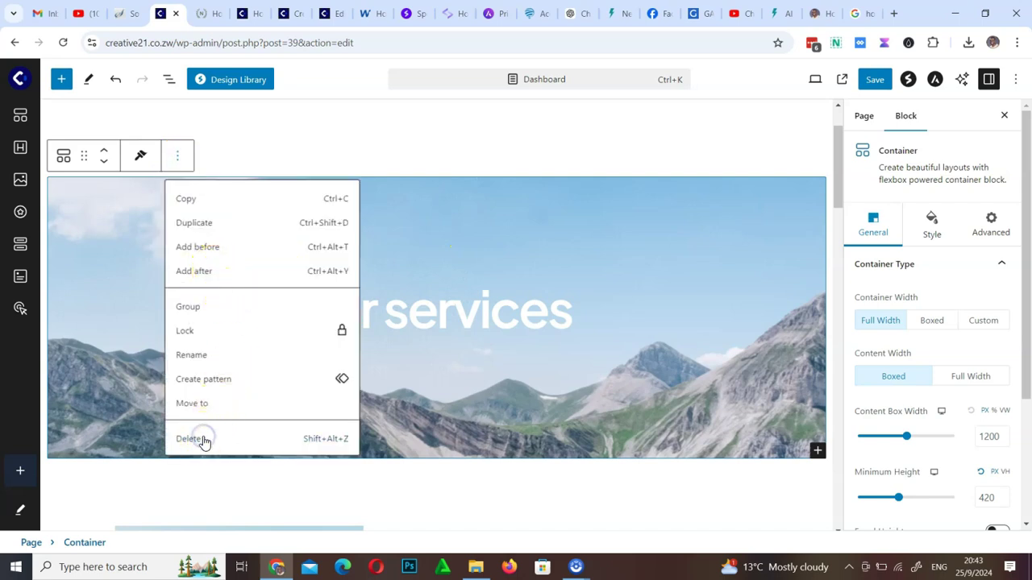
{"action": "left_click", "coordinate": [204, 440]}
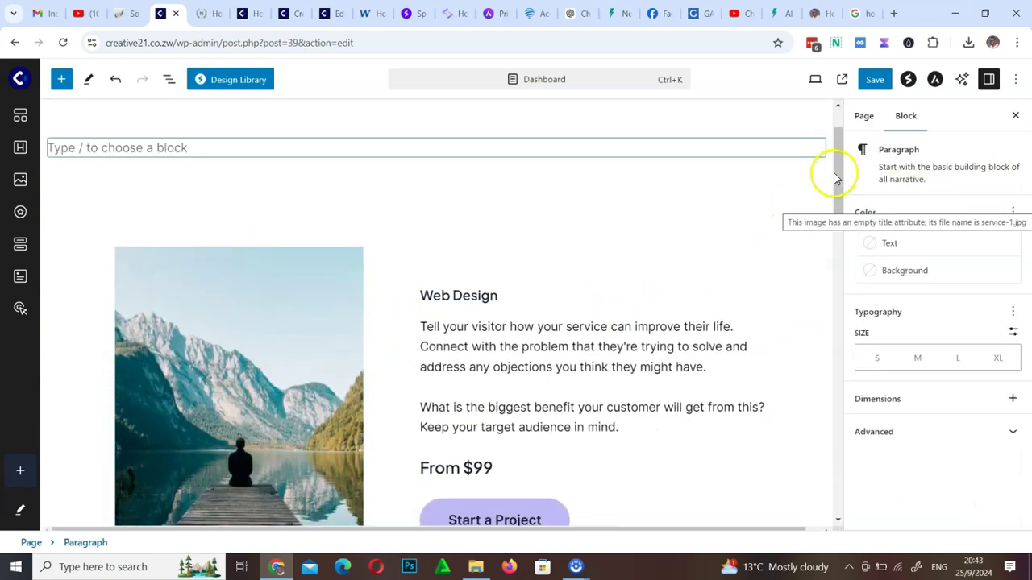
Change the Web Design heading to 'Web Builder Login'
{"action": "left_click_drag", "start_coordinate": [836, 152], "coordinate": [840, 180]}
{"action": "left_click", "coordinate": [458, 180]}
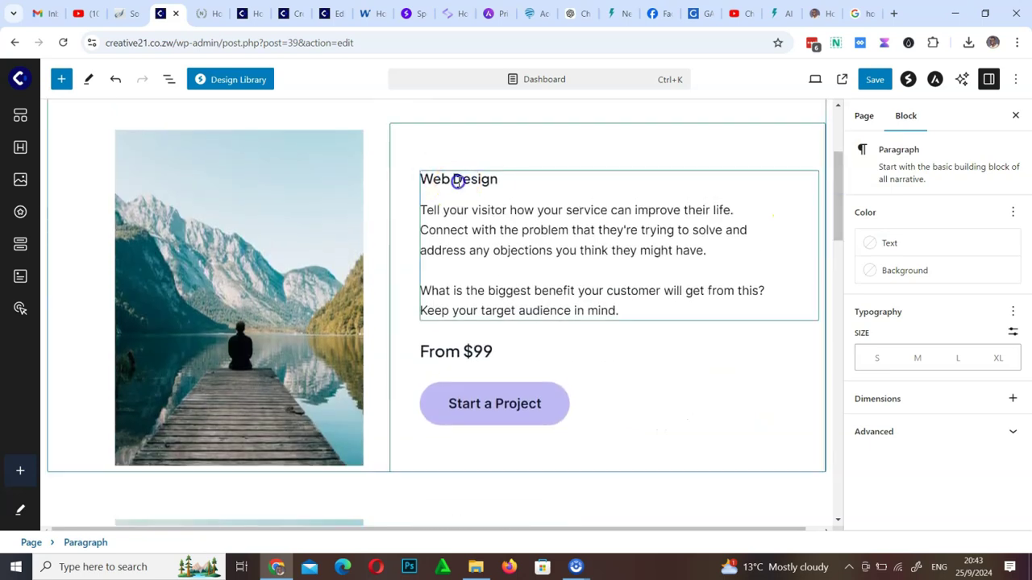
{"action": "left_click", "coordinate": [498, 179]}
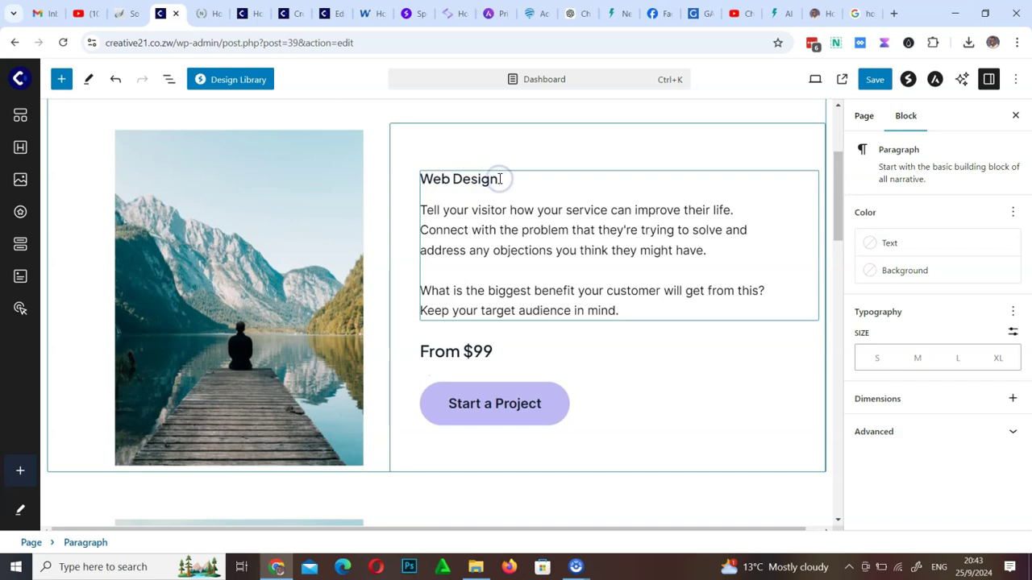
{"action": "left_click_drag", "start_coordinate": [500, 179], "coordinate": [457, 180]}
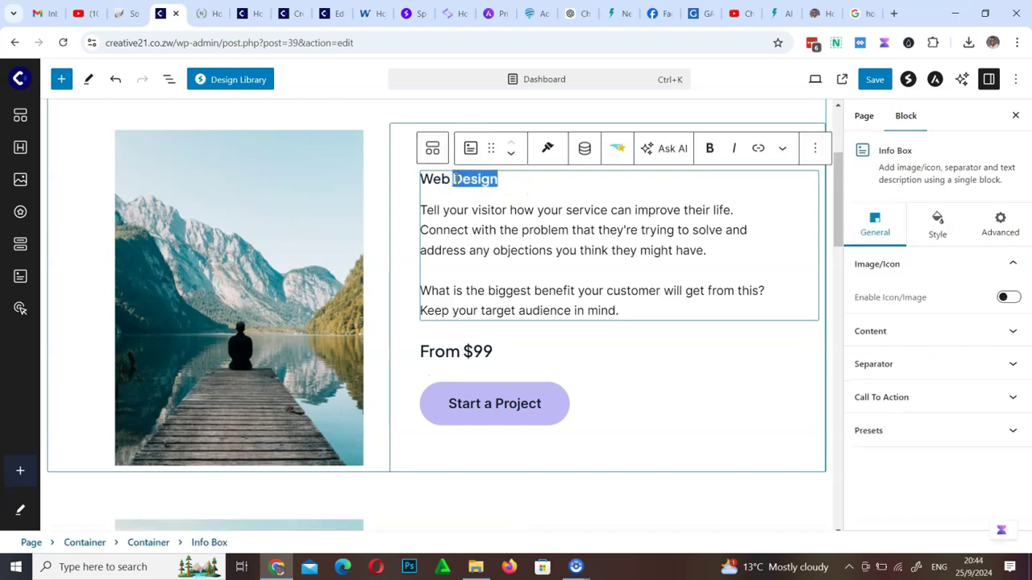
{"action": "type", "text": "Builder Log"}
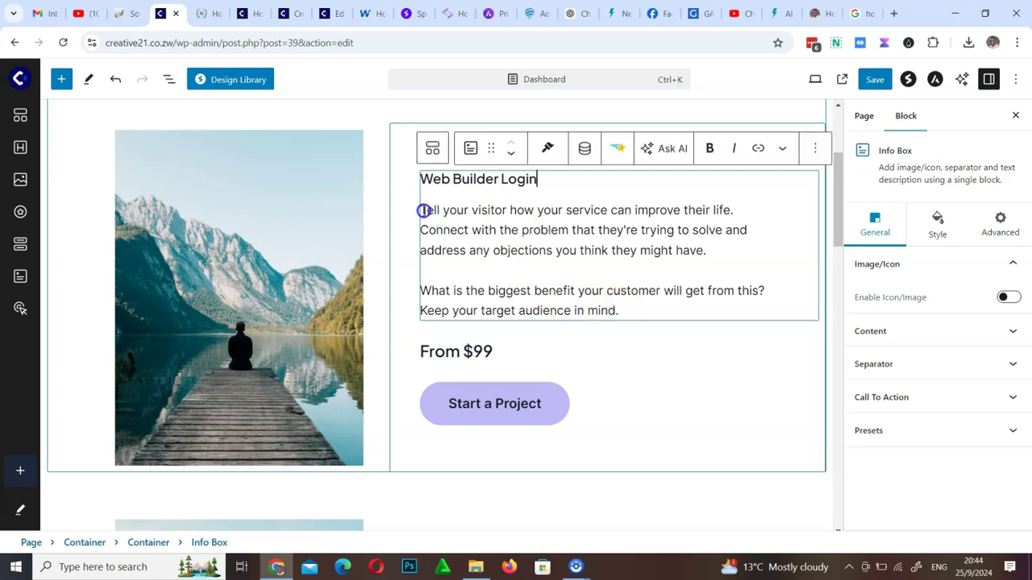
Trim the card's description to end at 'mind.' and delete the From $99 price line
{"action": "triple_click", "coordinate": [423, 210]}
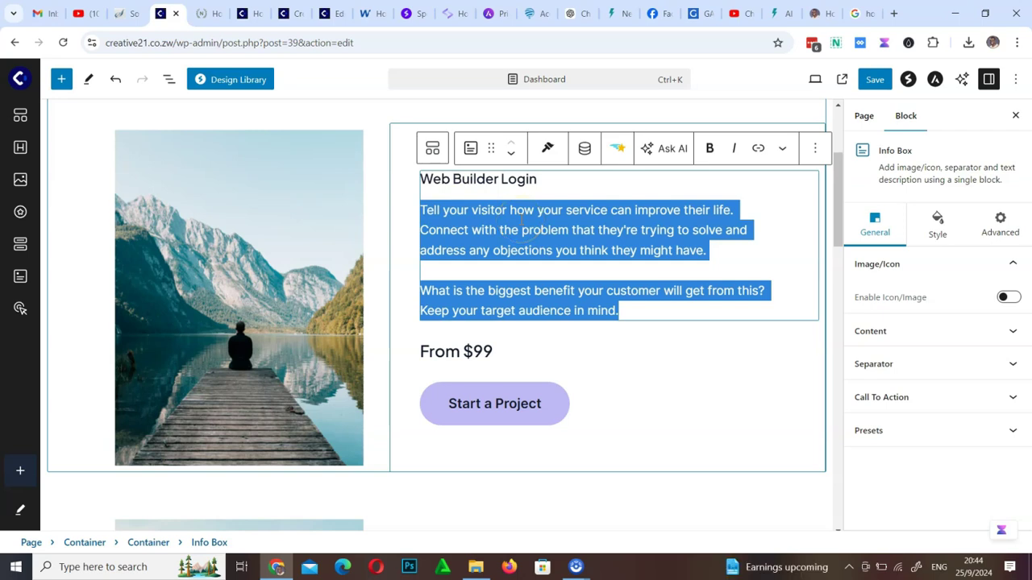
{"action": "left_click", "coordinate": [669, 308]}
{"action": "left_click_drag", "start_coordinate": [669, 308], "coordinate": [423, 209]}
{"action": "left_click", "coordinate": [634, 311]}
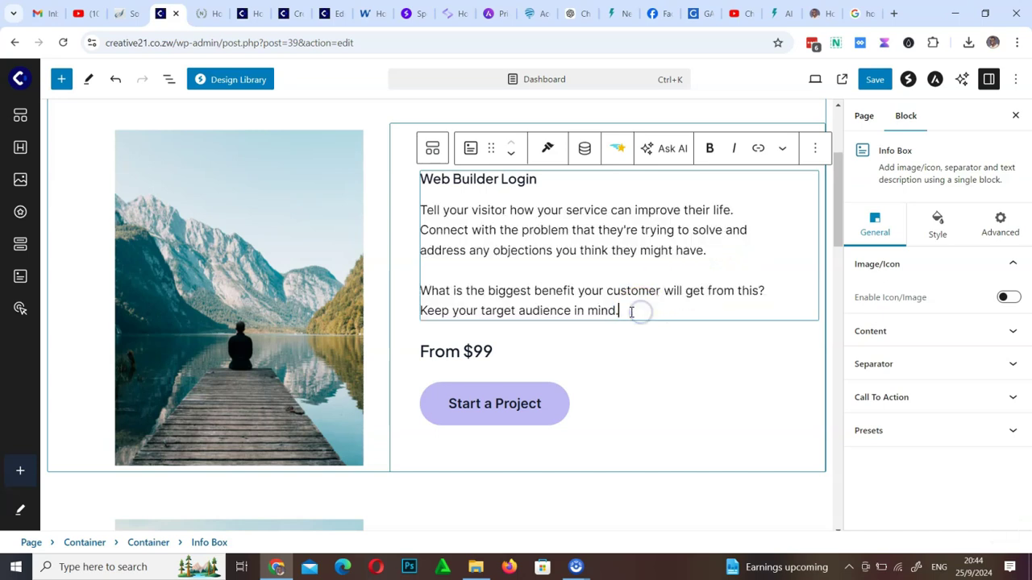
{"action": "key", "text": "BackSpace"}
{"action": "key", "text": "BackSpace"}
{"action": "key", "text": "BackSpace"}
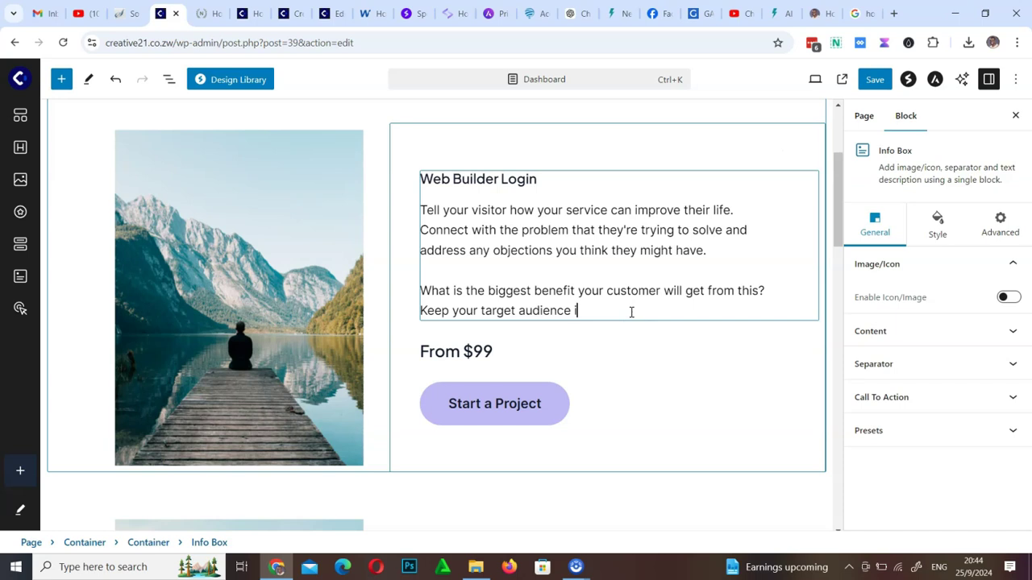
{"action": "key", "text": "BackSpace"}
{"action": "key", "text": "BackSpace"}
{"action": "key", "text": "BackSpace"}
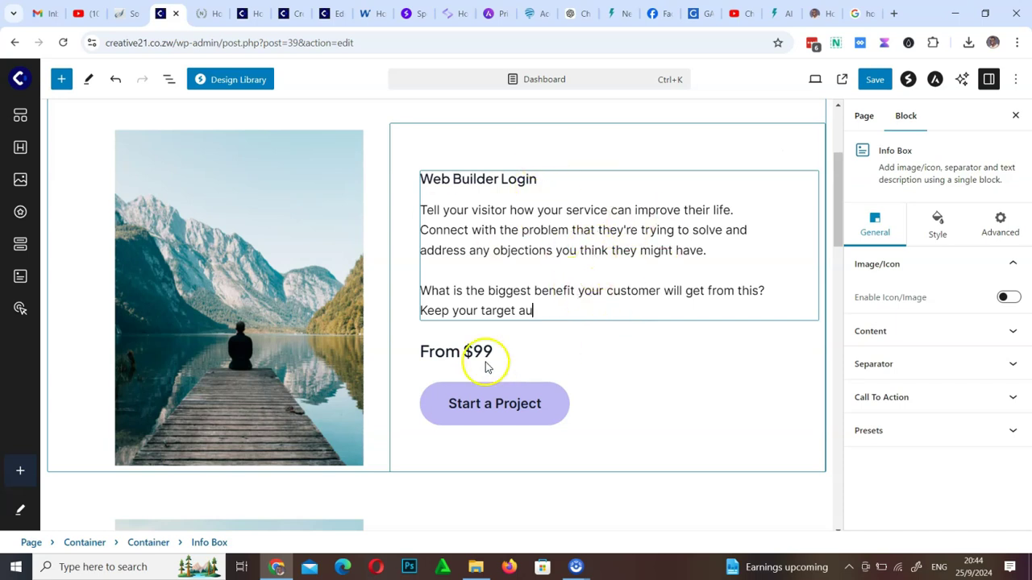
{"action": "left_click", "coordinate": [482, 352]}
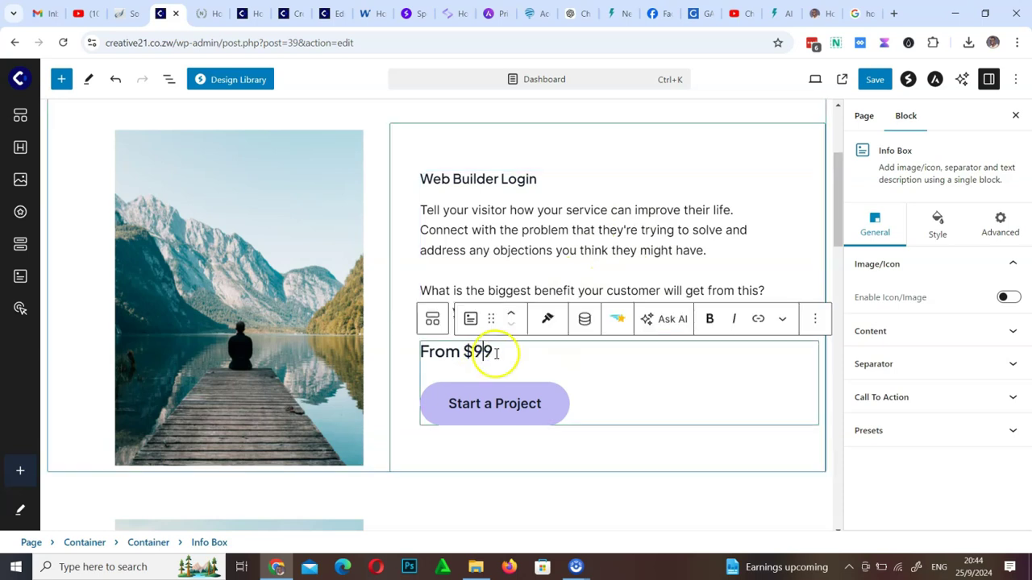
{"action": "left_click_drag", "start_coordinate": [491, 351], "coordinate": [422, 352]}
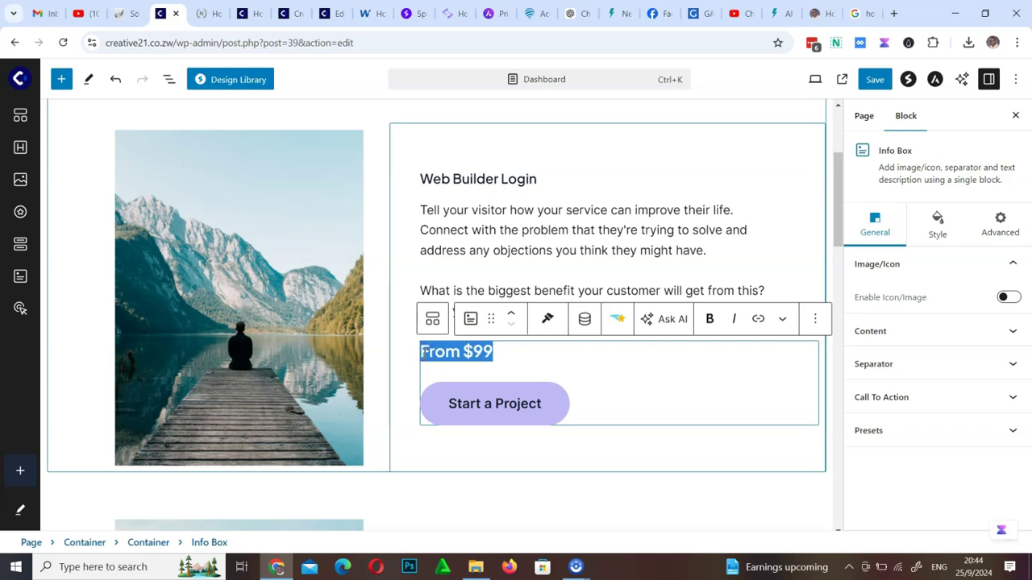
{"action": "key", "text": "BackSpace"}
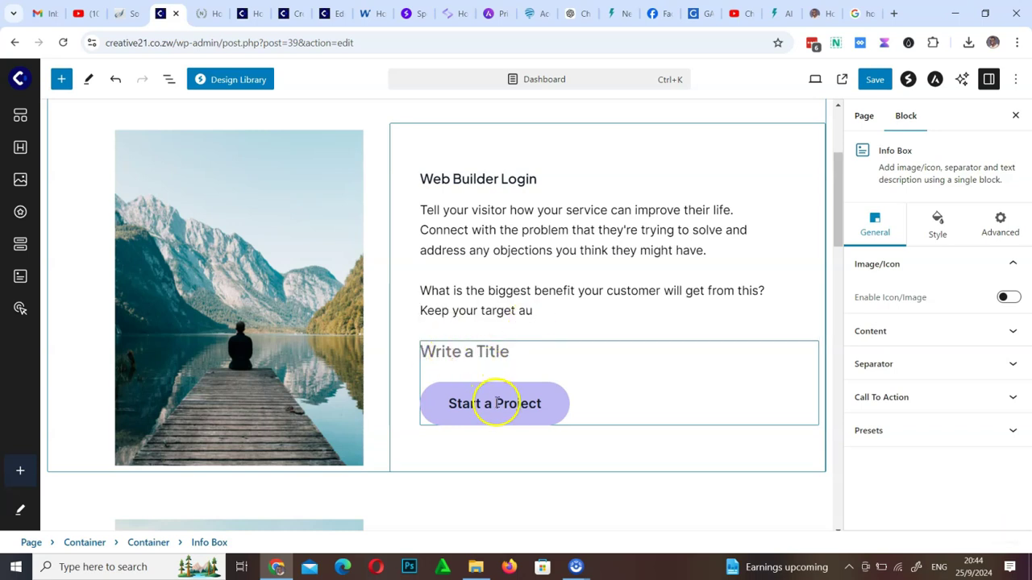
Relabel the Start a Project button 'Click here' and check its # placeholder link
{"action": "left_click", "coordinate": [498, 407]}
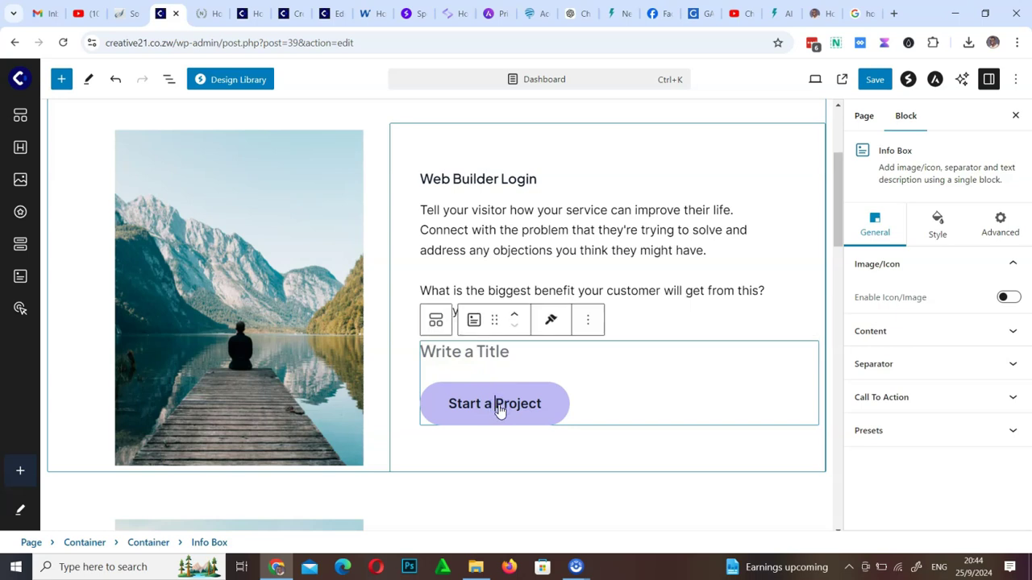
{"action": "triple_click", "coordinate": [500, 409]}
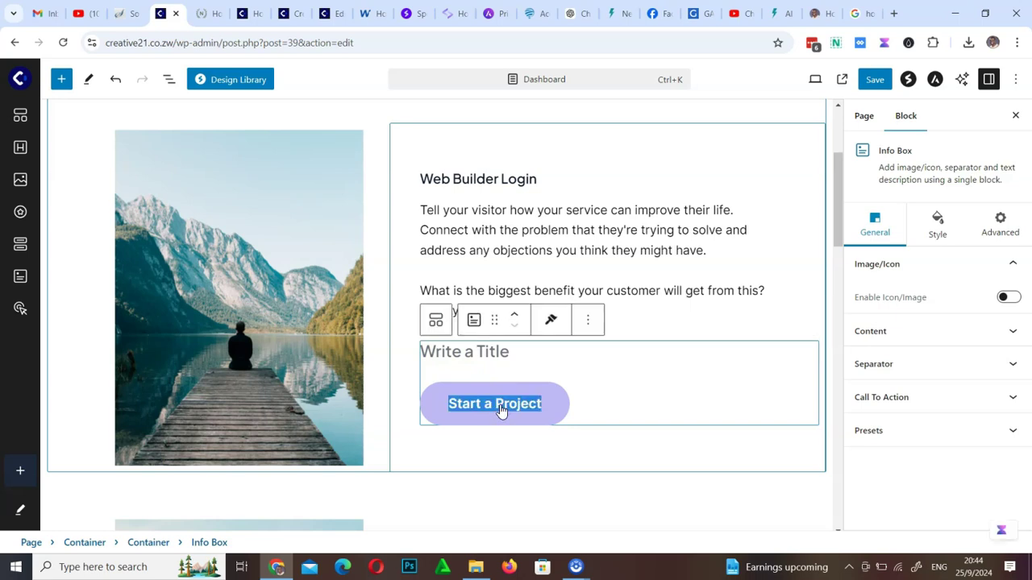
{"action": "type", "text": "Clic"}
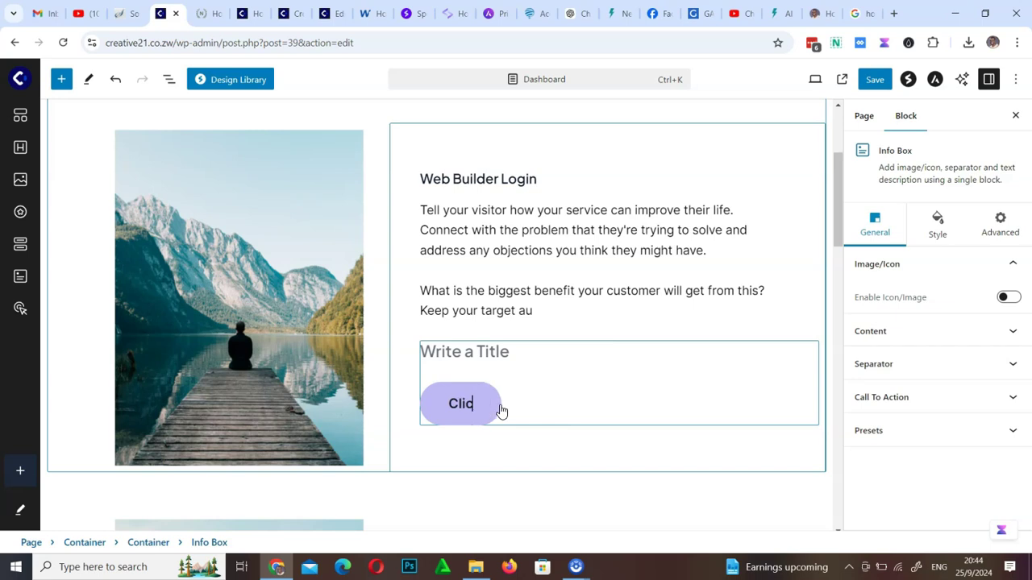
{"action": "type", "text": "k here"}
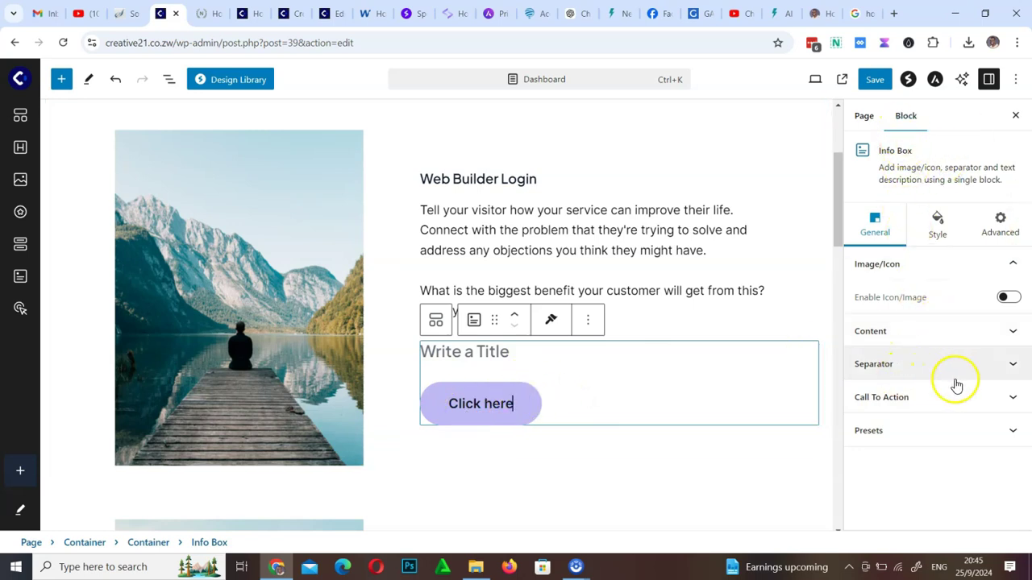
{"action": "left_click", "coordinate": [1014, 401]}
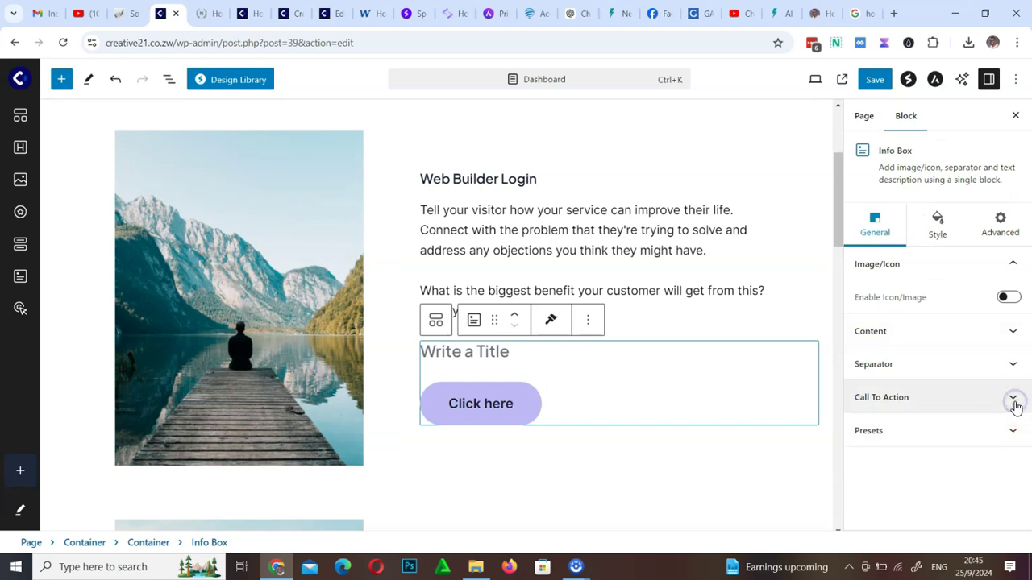
{"action": "scroll", "coordinate": [938, 428], "scroll_direction": "down", "scroll_amount": 1}
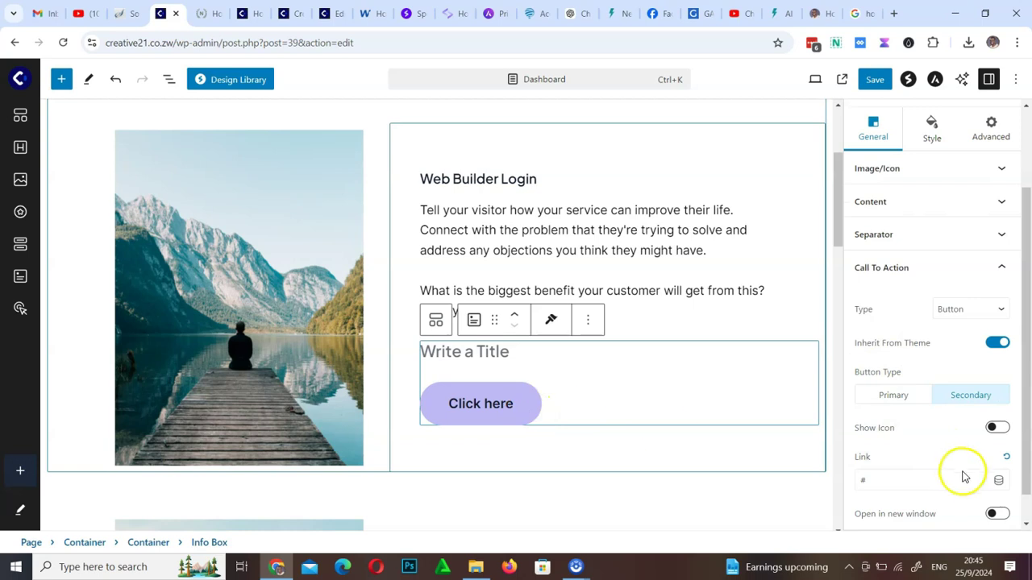
{"action": "left_click", "coordinate": [869, 481]}
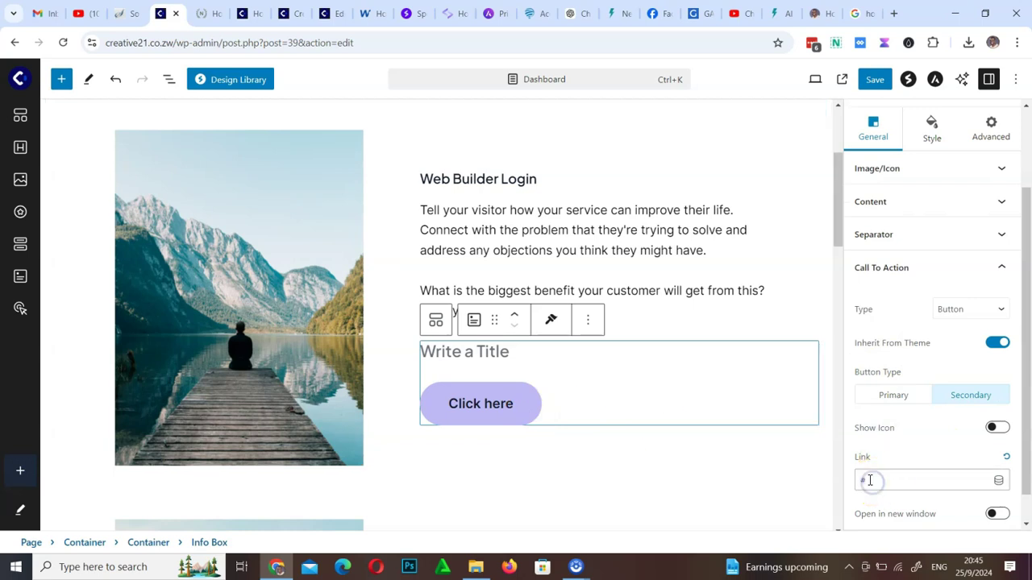
{"action": "left_click_drag", "start_coordinate": [881, 480], "coordinate": [905, 479]}
{"action": "scroll", "coordinate": [906, 481], "scroll_direction": "down", "scroll_amount": 1}
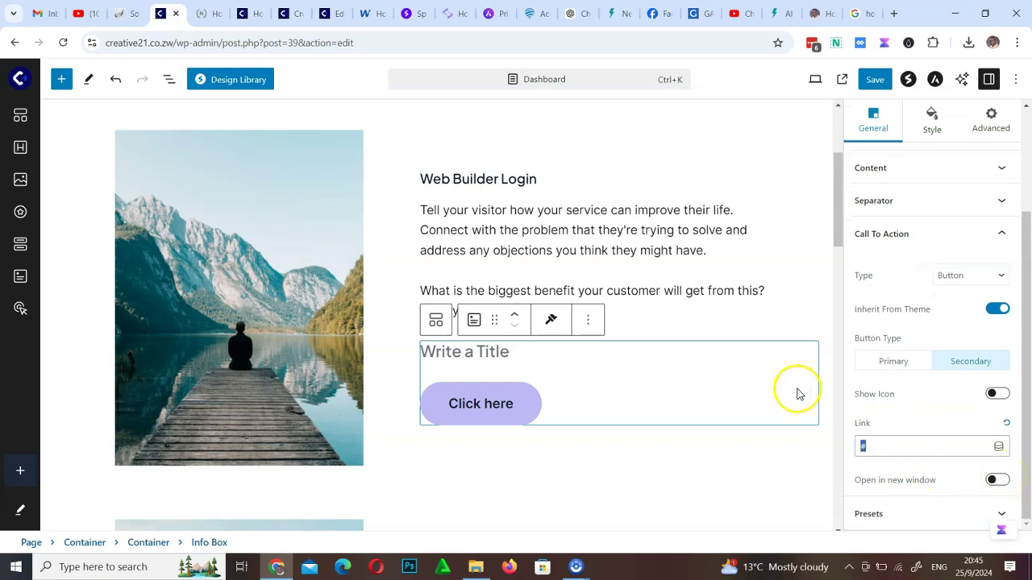
{"action": "left_click", "coordinate": [796, 362]}
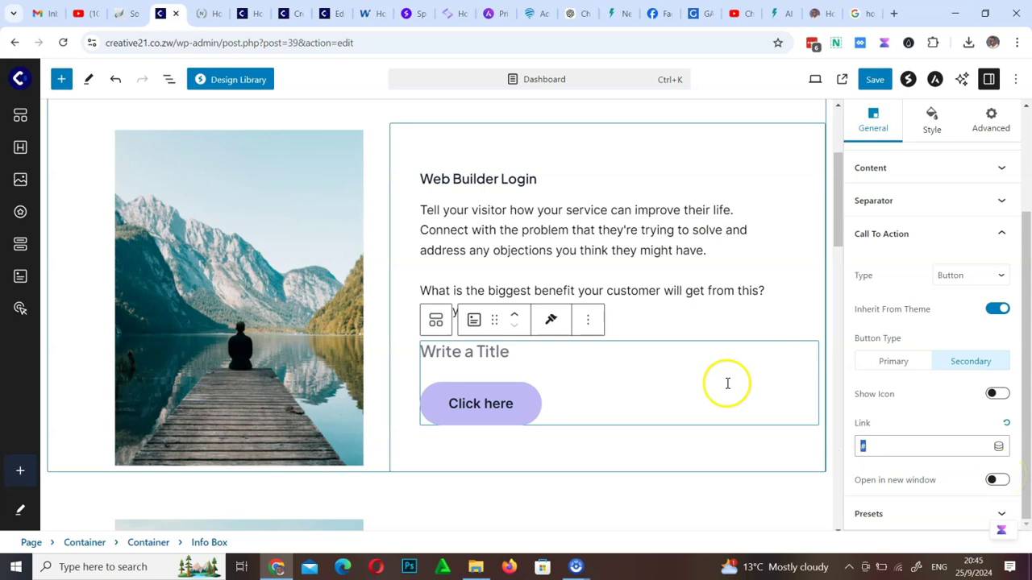
{"action": "scroll", "coordinate": [726, 385], "scroll_direction": "down", "scroll_amount": 9}
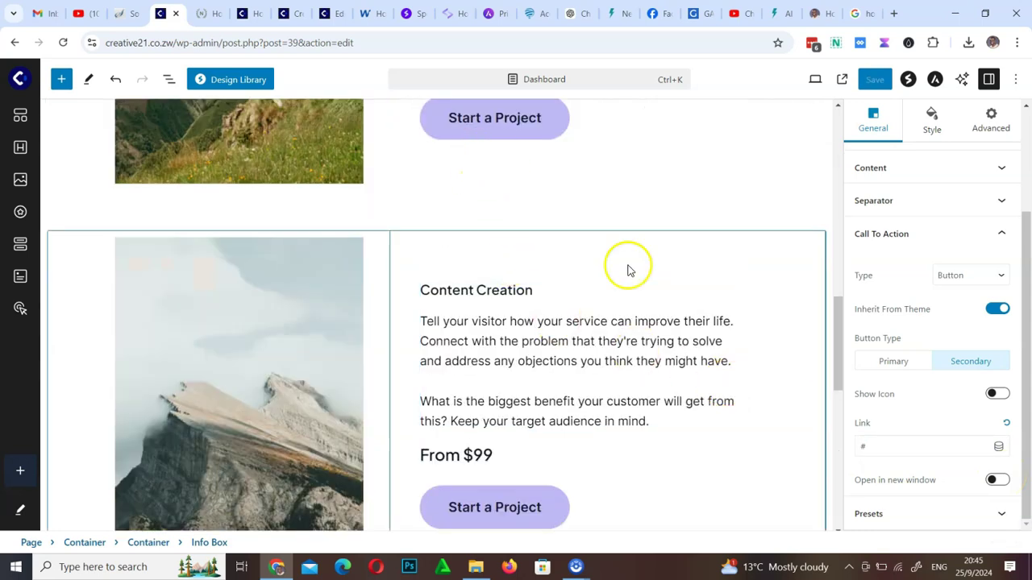
{"action": "scroll", "coordinate": [626, 261], "scroll_direction": "up", "scroll_amount": 4}
{"action": "left_click", "coordinate": [491, 236]}
Rename the Graphic Design card to Hosting and relabel its button 'Go to hosting'
{"action": "left_click_drag", "start_coordinate": [531, 238], "coordinate": [418, 233]}
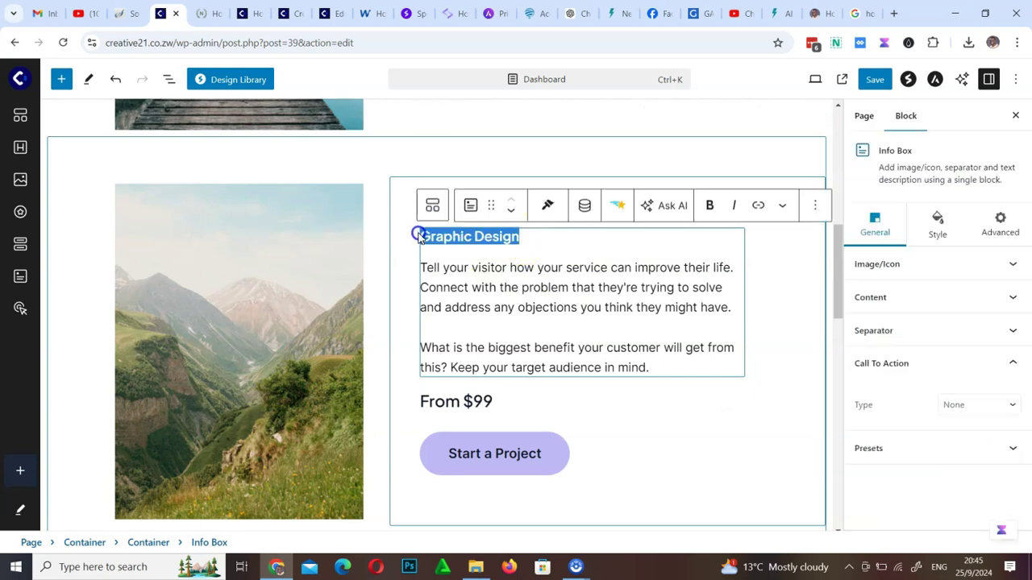
{"action": "type", "text": "Hosting"}
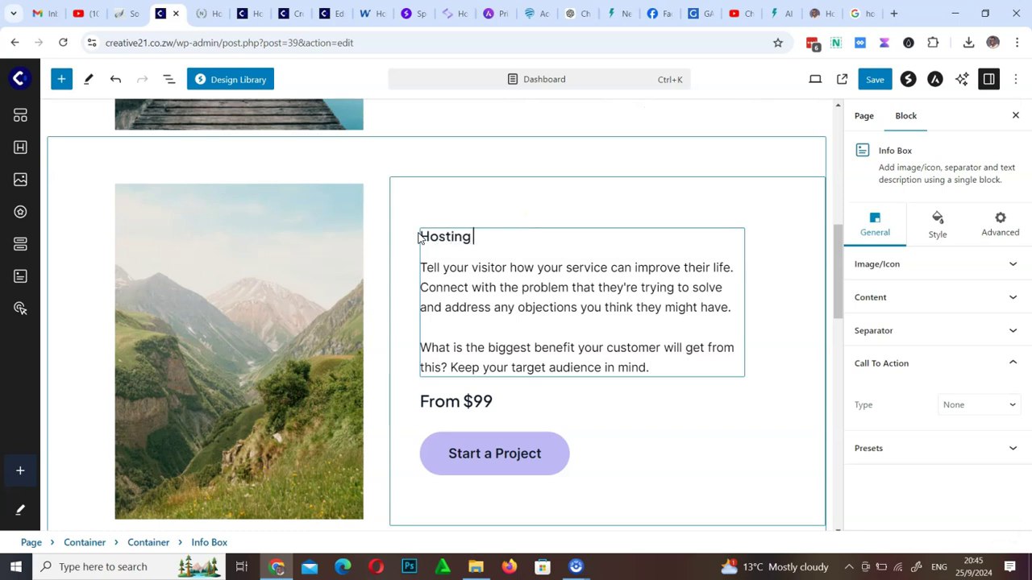
{"action": "left_click", "coordinate": [504, 458]}
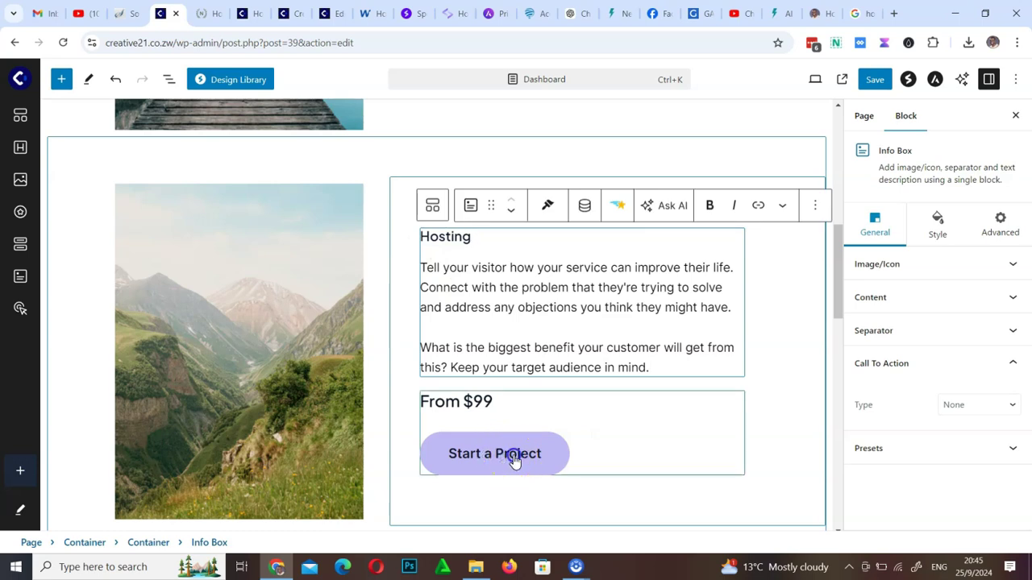
{"action": "left_click", "coordinate": [514, 460]}
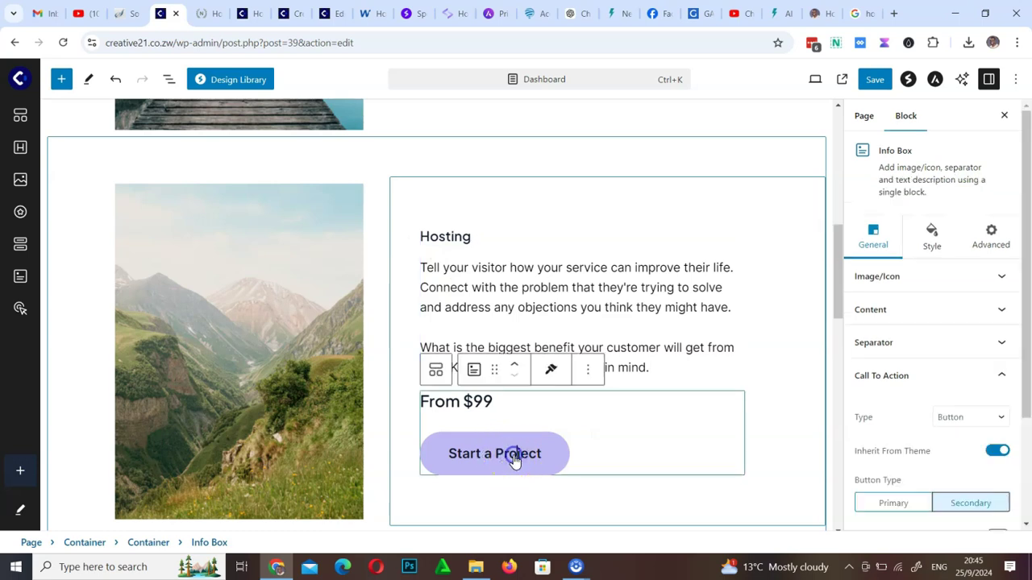
{"action": "triple_click", "coordinate": [515, 459]}
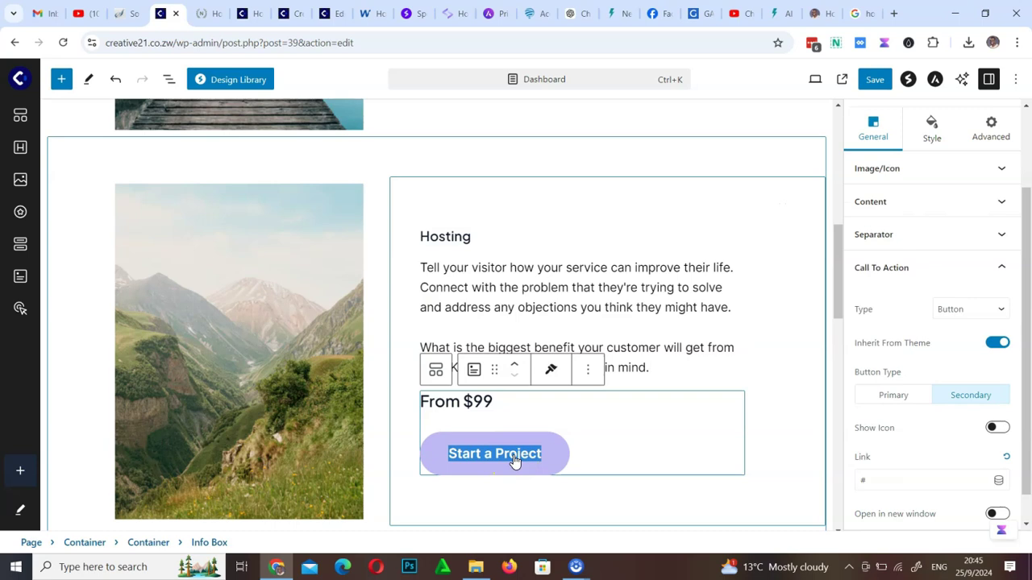
{"action": "type", "text": "Go to"}
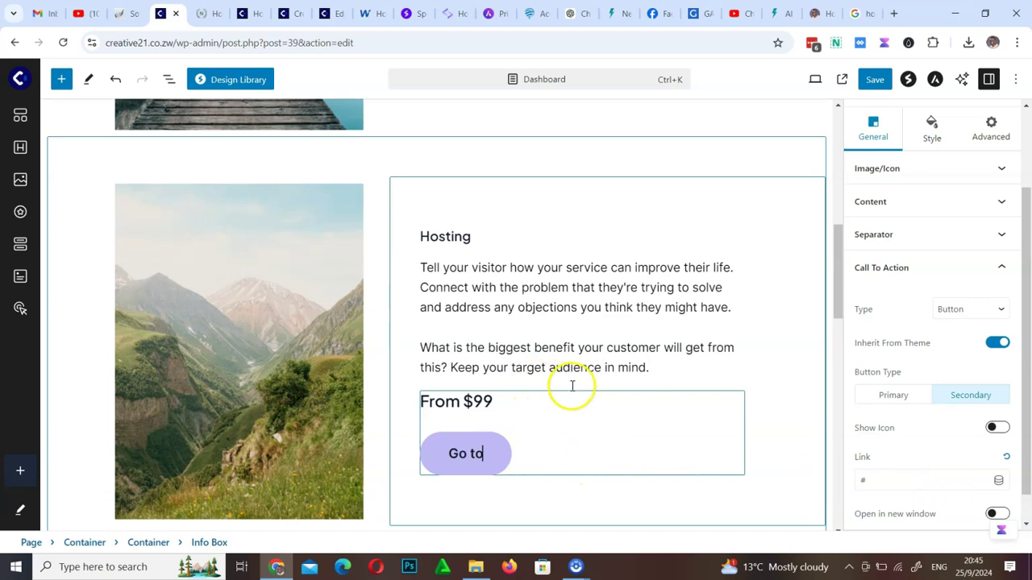
{"action": "type", "text": " hosting"}
Save the Dashboard page changes
{"action": "scroll", "coordinate": [613, 356], "scroll_direction": "down", "scroll_amount": 2}
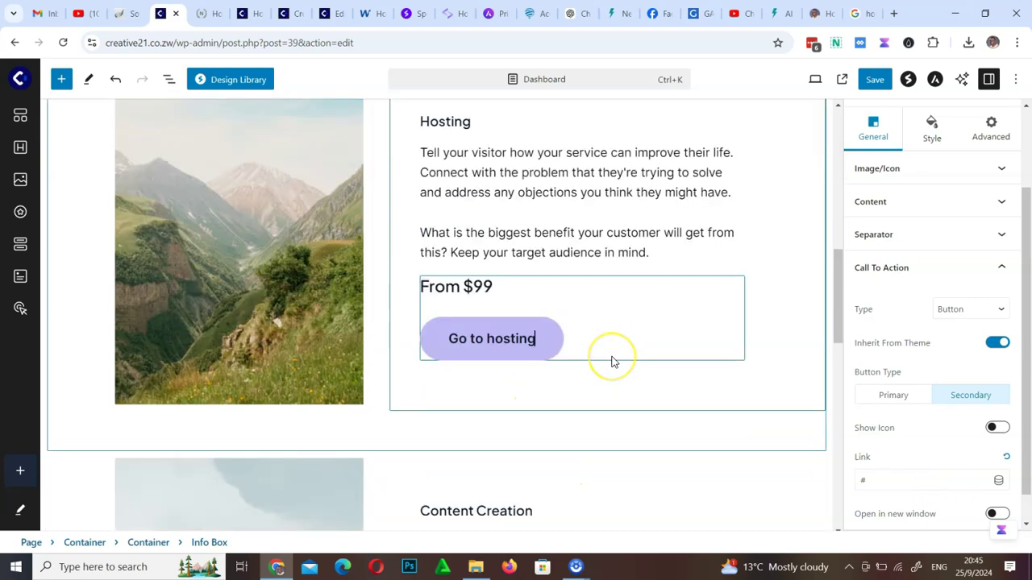
{"action": "scroll", "coordinate": [613, 362], "scroll_direction": "down", "scroll_amount": 10}
{"action": "scroll", "coordinate": [612, 360], "scroll_direction": "up", "scroll_amount": 15}
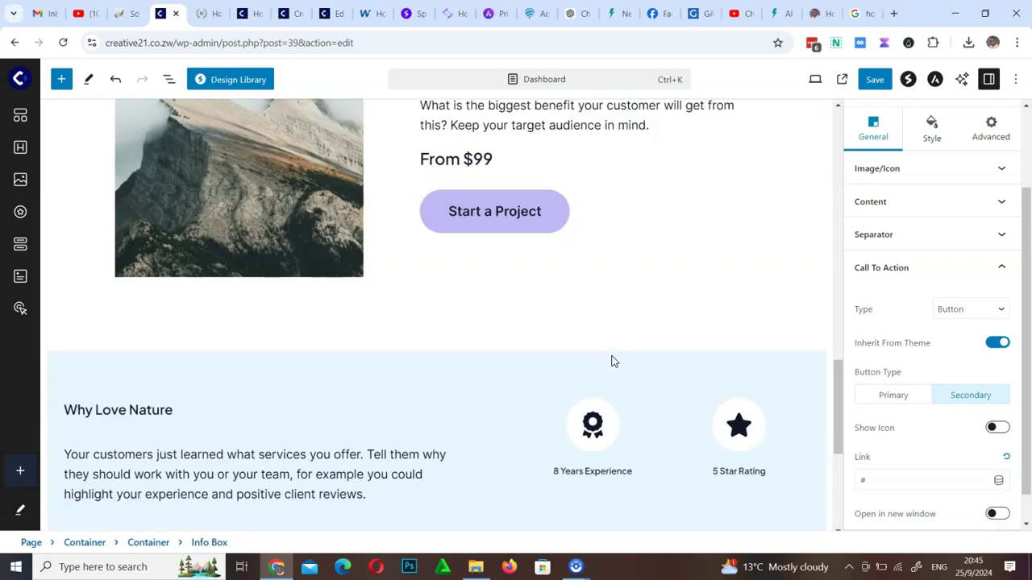
{"action": "left_click", "coordinate": [830, 129]}
{"action": "left_click", "coordinate": [874, 79]}
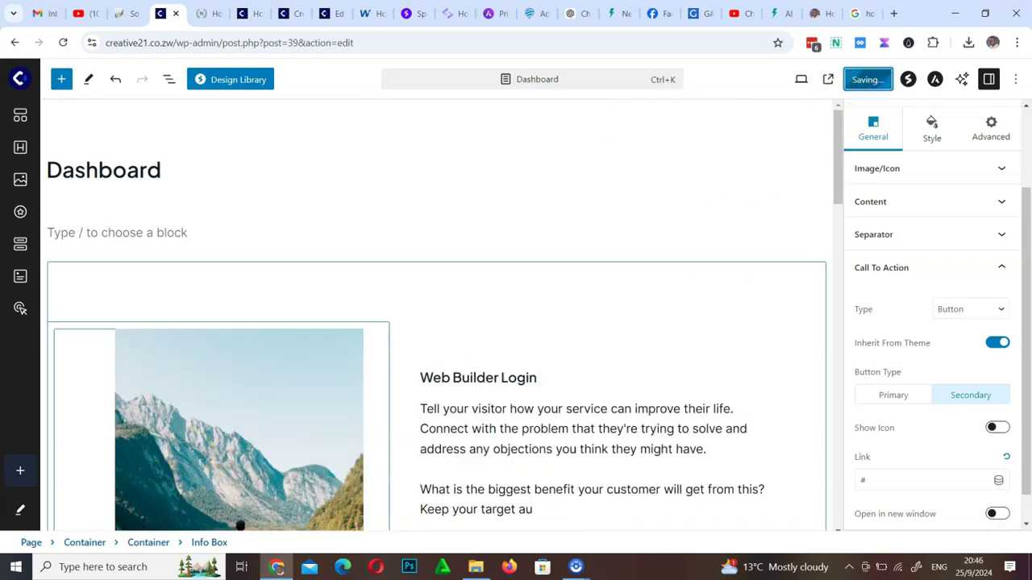
Return to the pages list and open the Contact Us page in the block editor
{"action": "left_click", "coordinate": [17, 80]}
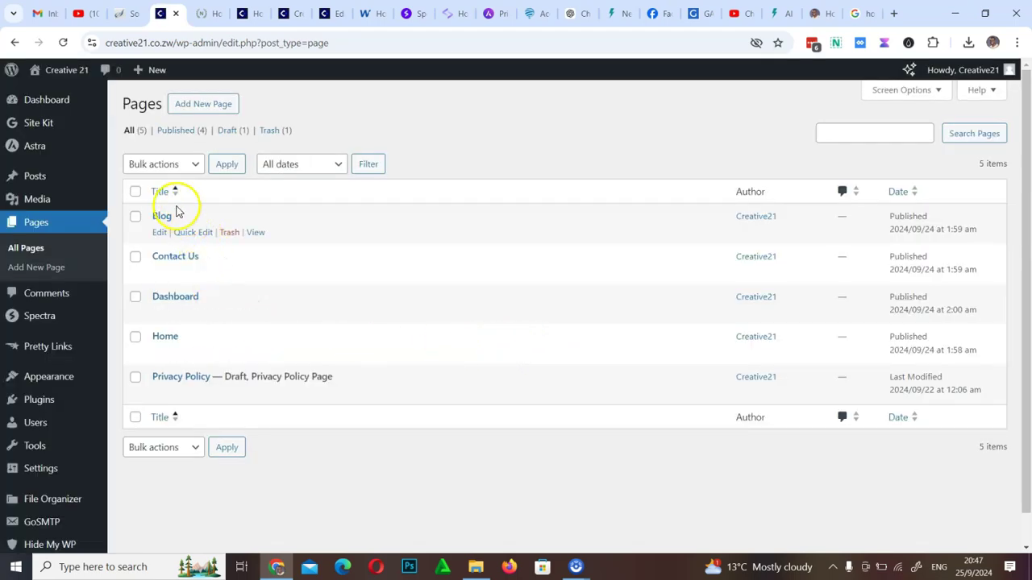
{"action": "left_click", "coordinate": [160, 273]}
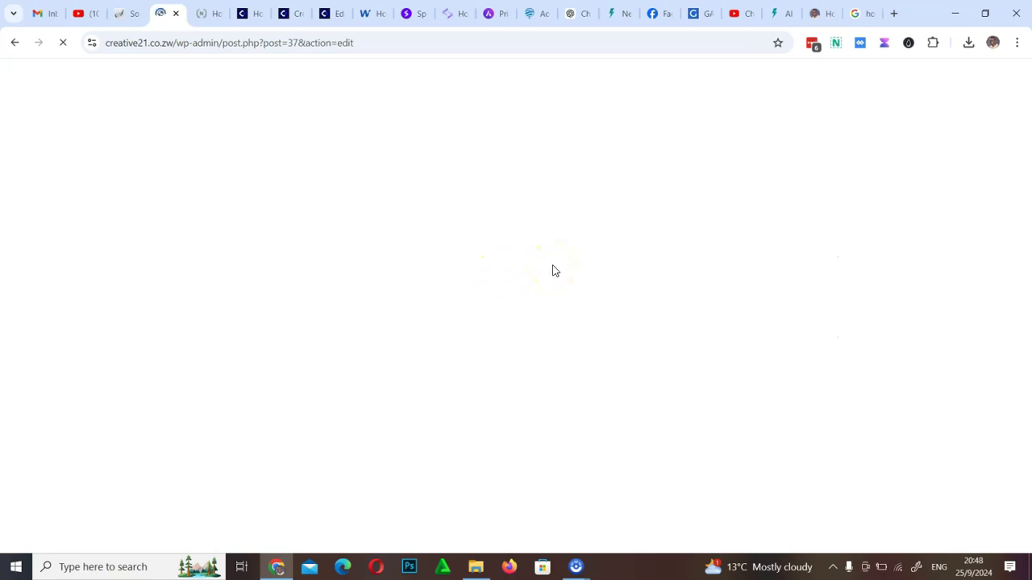
{"action": "left_click", "coordinate": [46, 469]}
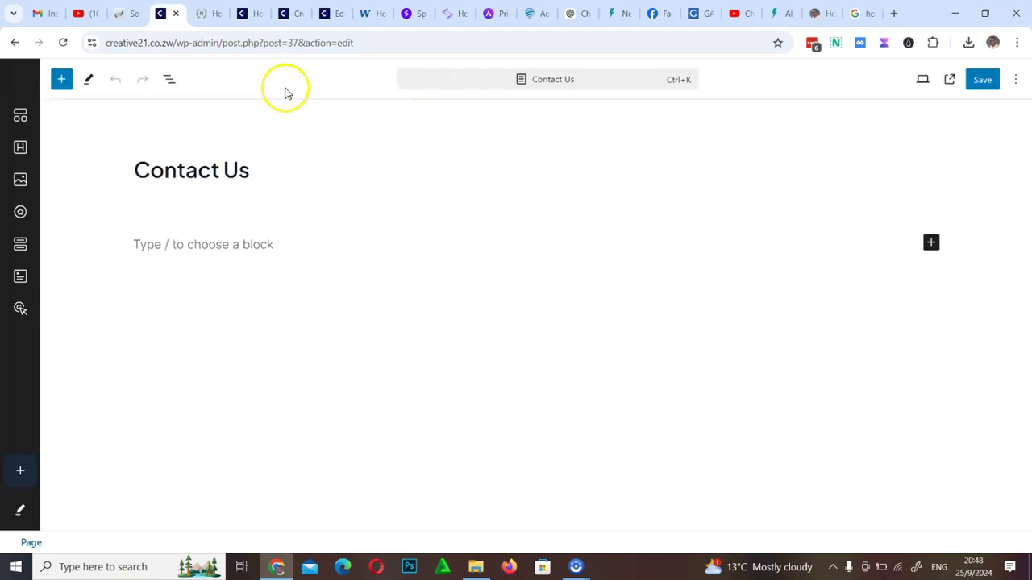
Insert the Love Nature kit's Contact page template from the design library
{"action": "left_click", "coordinate": [248, 84]}
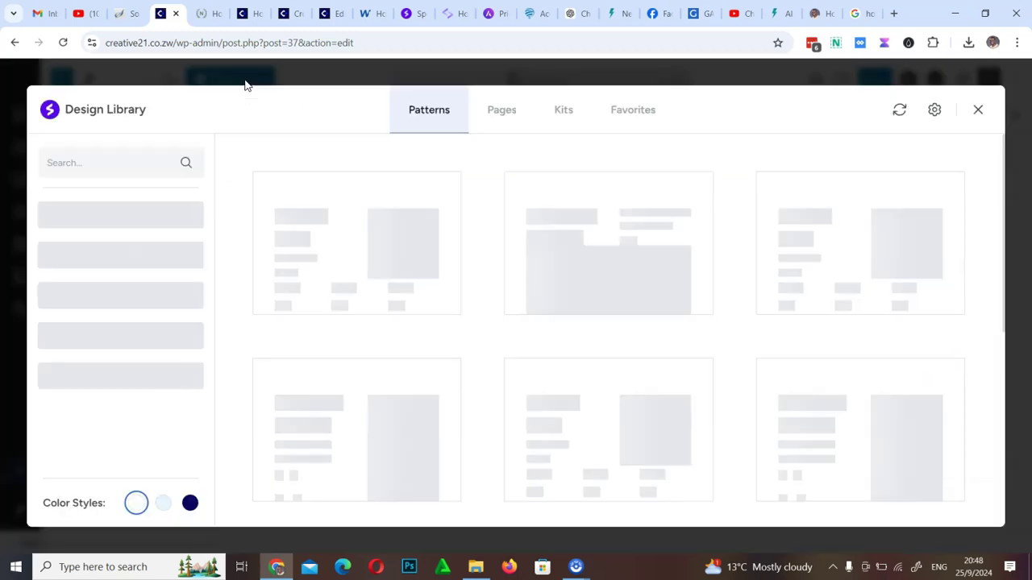
{"action": "left_click", "coordinate": [562, 111]}
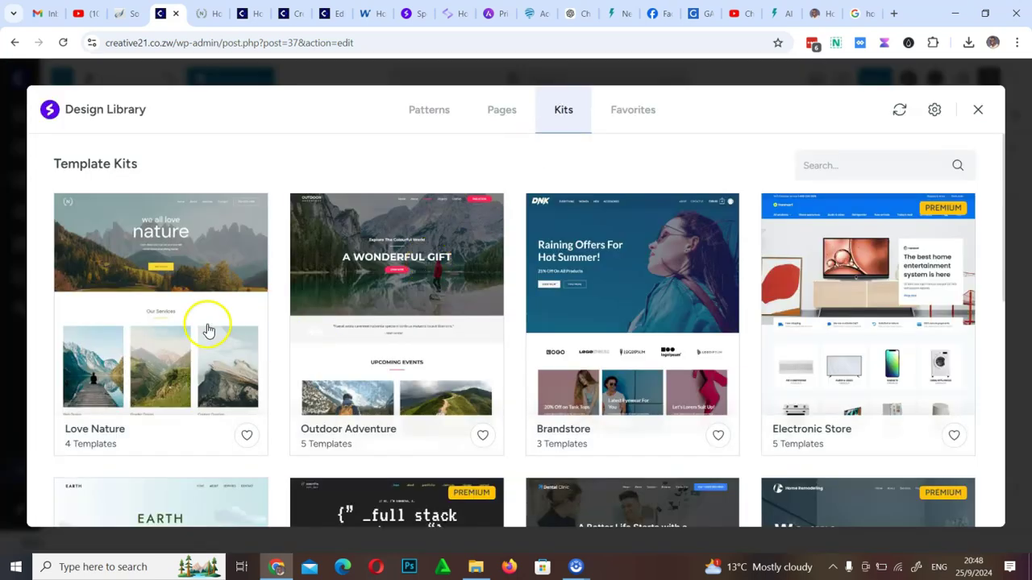
{"action": "left_click", "coordinate": [207, 328]}
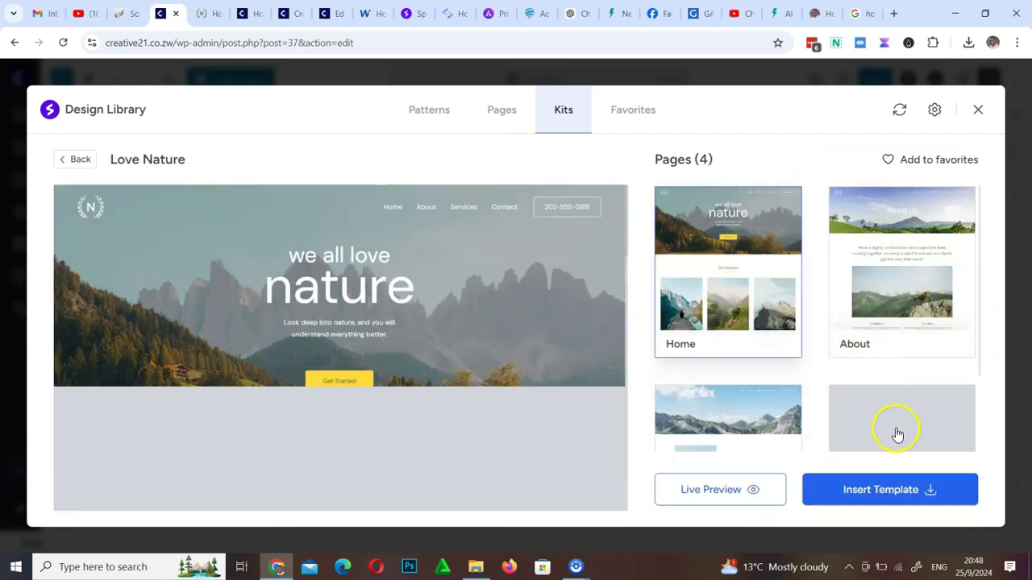
{"action": "scroll", "coordinate": [897, 436], "scroll_direction": "down", "scroll_amount": 1}
{"action": "left_click", "coordinate": [882, 385]}
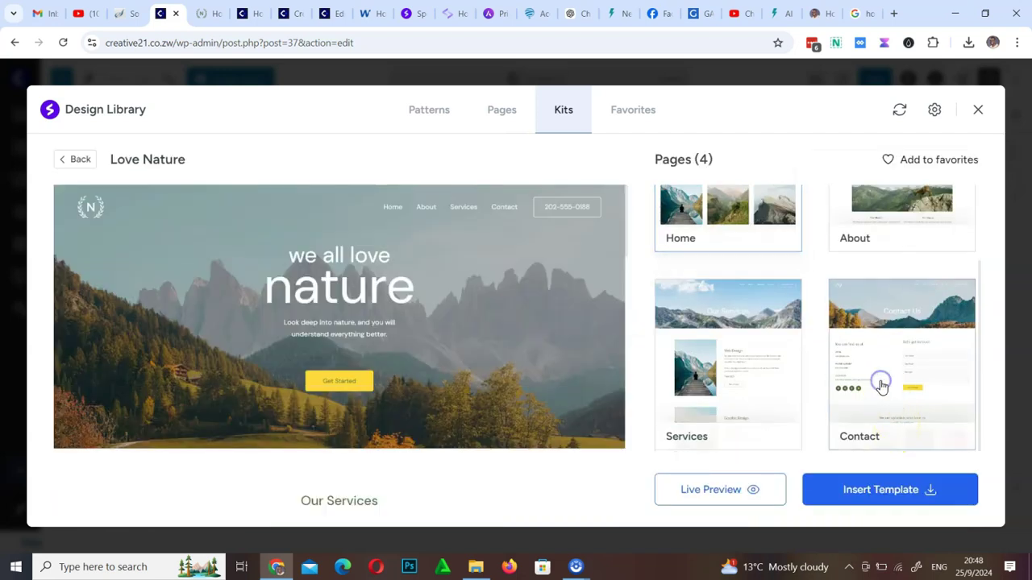
{"action": "left_click", "coordinate": [898, 491]}
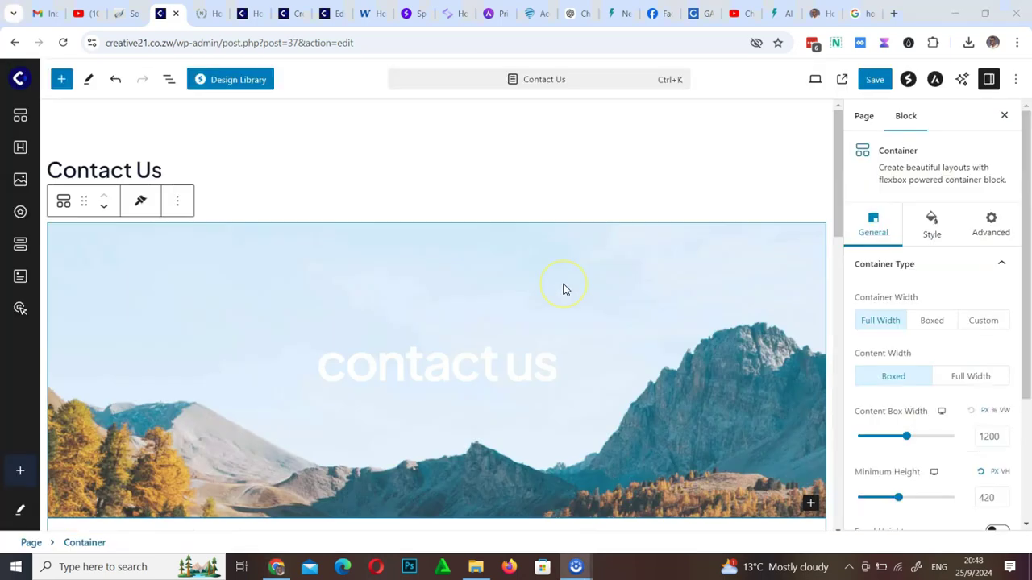
Select the contact form block on the Contact Us page, starting from its Message field
{"action": "scroll", "coordinate": [563, 290], "scroll_direction": "down", "scroll_amount": 4}
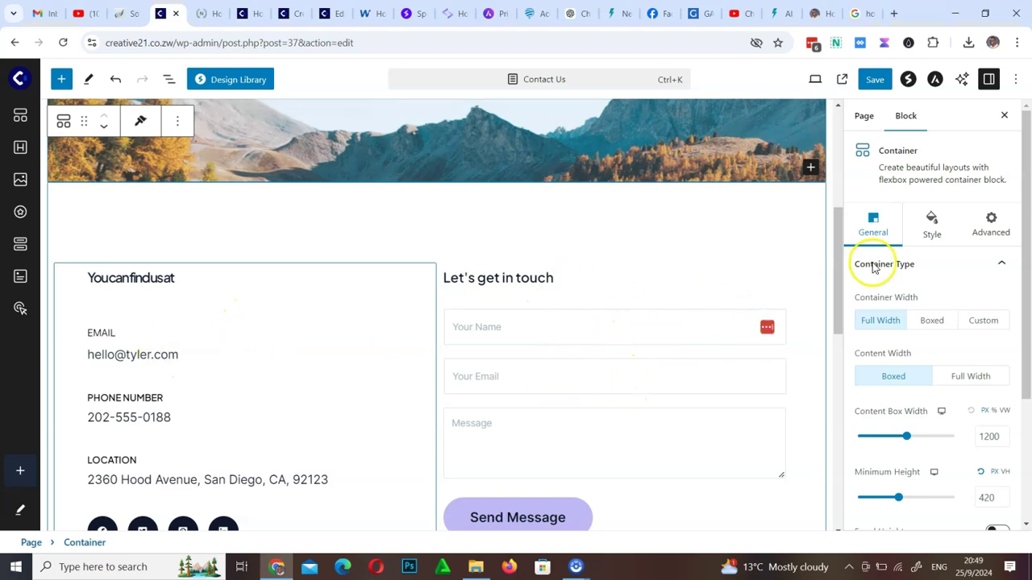
{"action": "left_click_drag", "start_coordinate": [840, 259], "coordinate": [836, 285]}
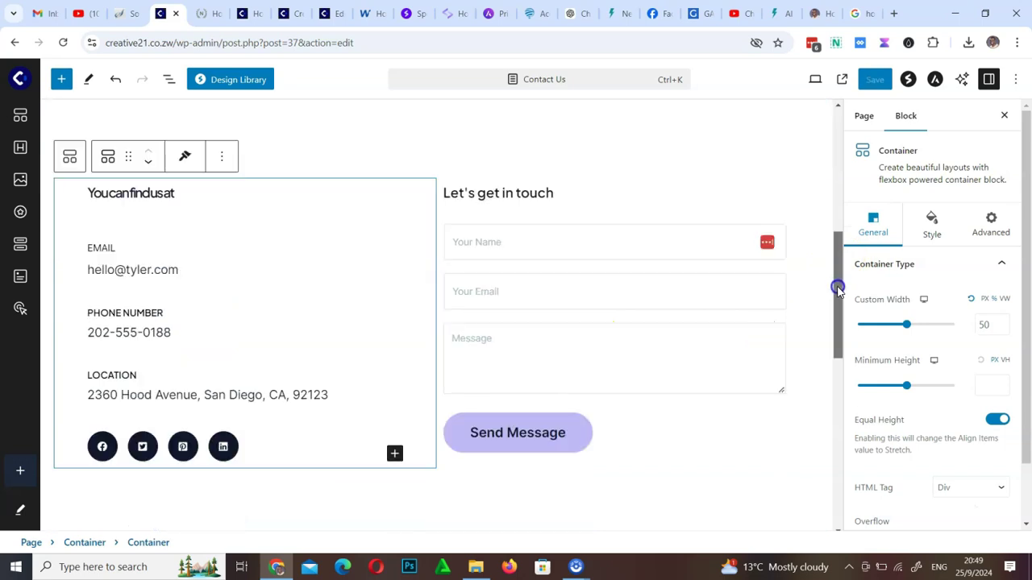
{"action": "left_click", "coordinate": [539, 316]}
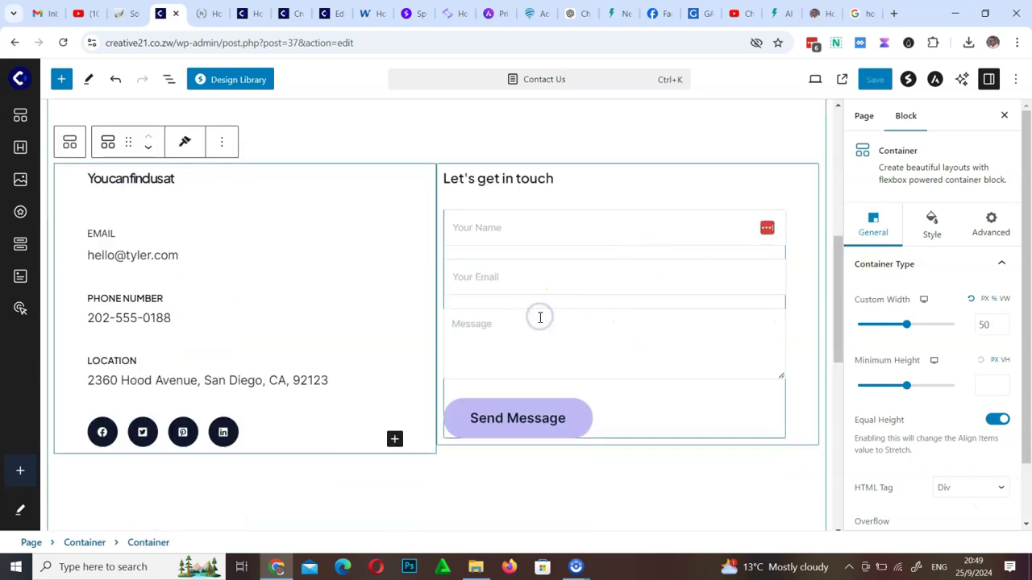
{"action": "left_click", "coordinate": [552, 335]}
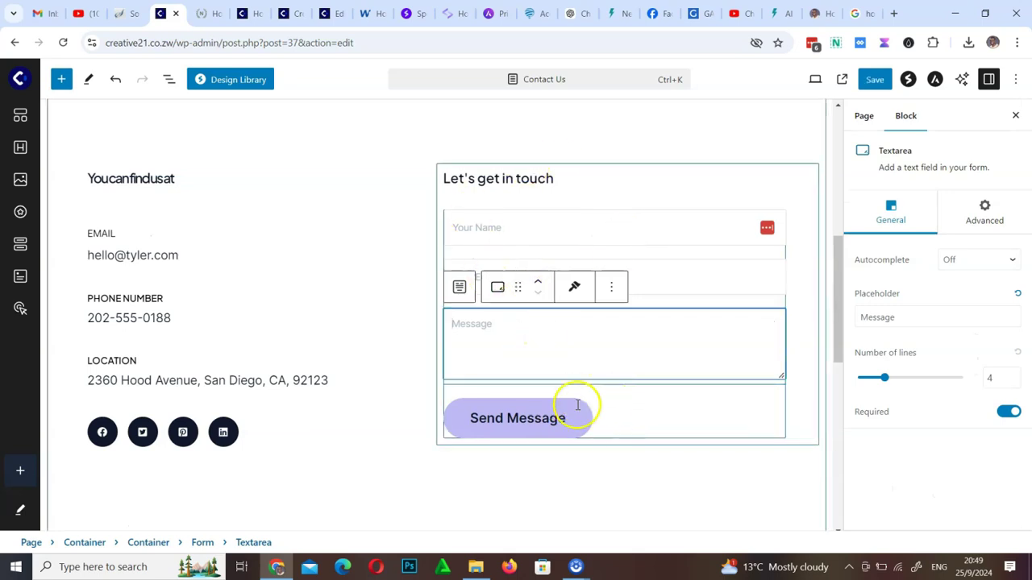
{"action": "left_click", "coordinate": [579, 416]}
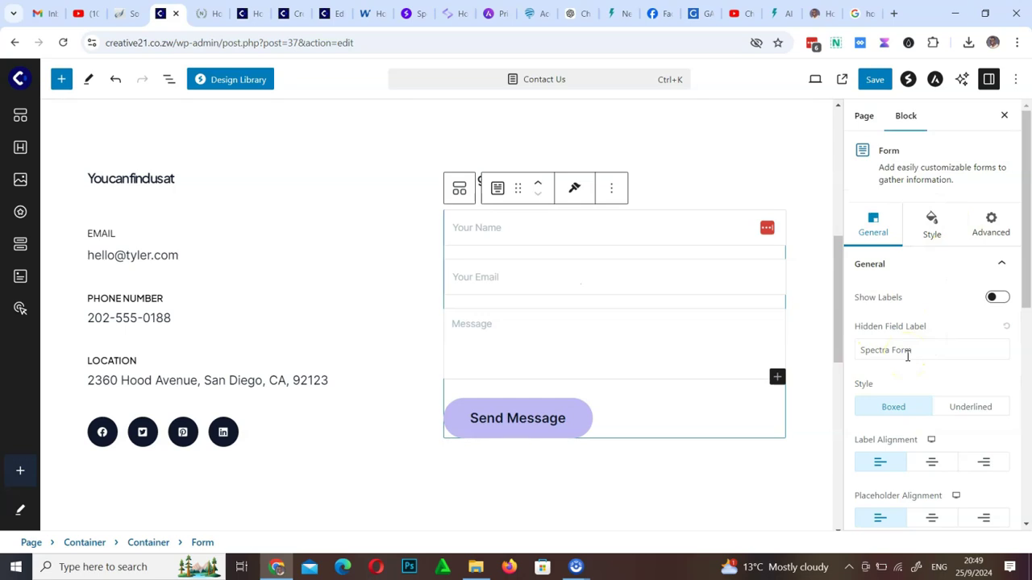
Review the form's error message text and expand its Submit Button settings
{"action": "scroll", "coordinate": [908, 355], "scroll_direction": "down", "scroll_amount": 10}
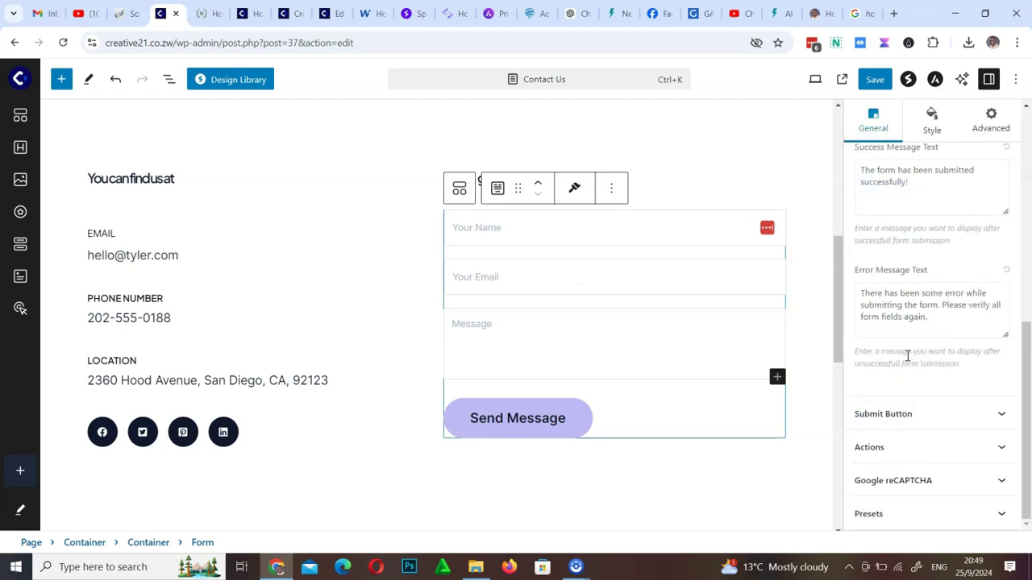
{"action": "scroll", "coordinate": [907, 355], "scroll_direction": "up", "scroll_amount": 5}
{"action": "scroll", "coordinate": [908, 360], "scroll_direction": "up", "scroll_amount": 3}
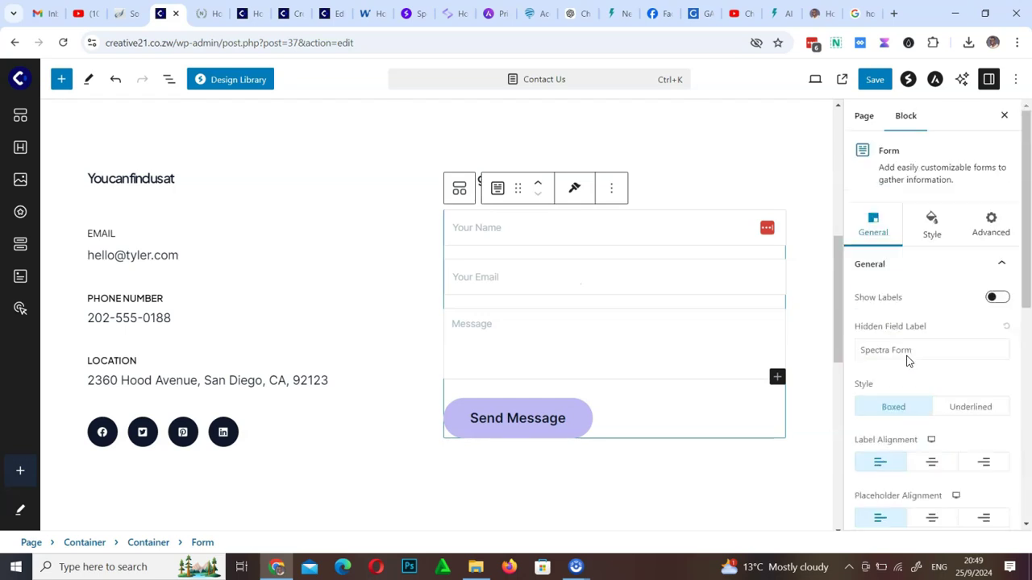
{"action": "scroll", "coordinate": [908, 356], "scroll_direction": "down", "scroll_amount": 10}
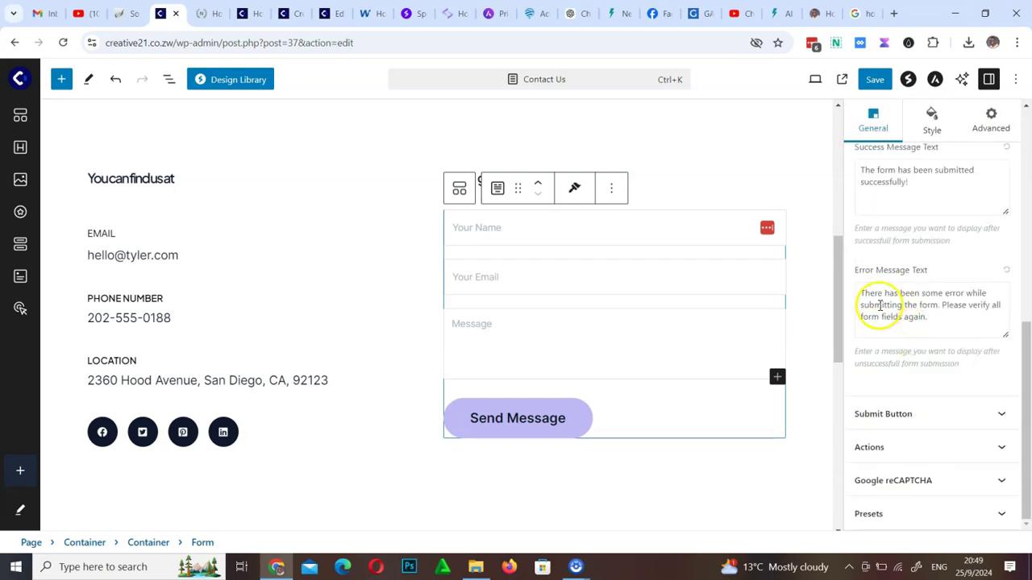
{"action": "left_click", "coordinate": [924, 317]}
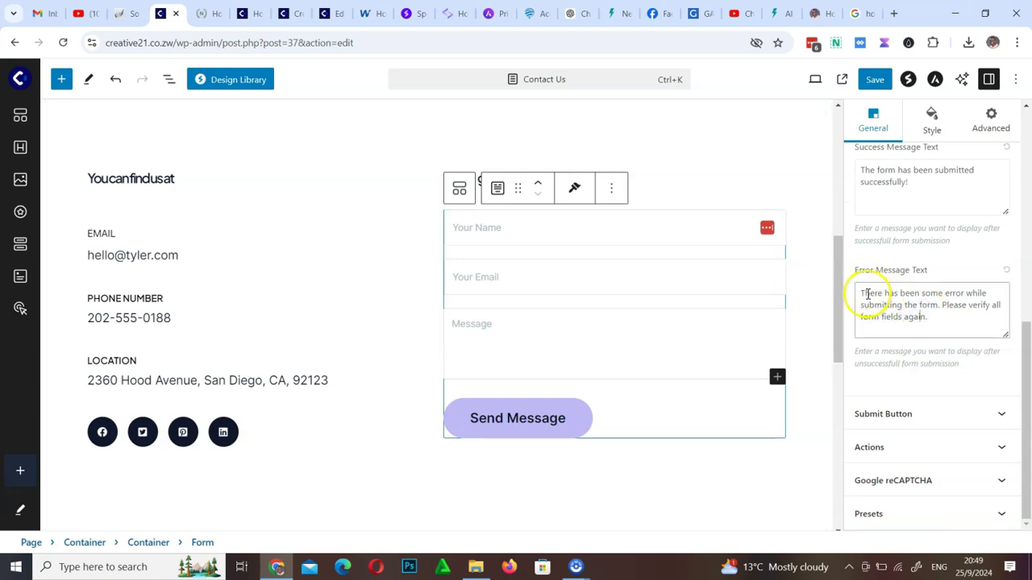
{"action": "left_click_drag", "start_coordinate": [867, 293], "coordinate": [951, 327]}
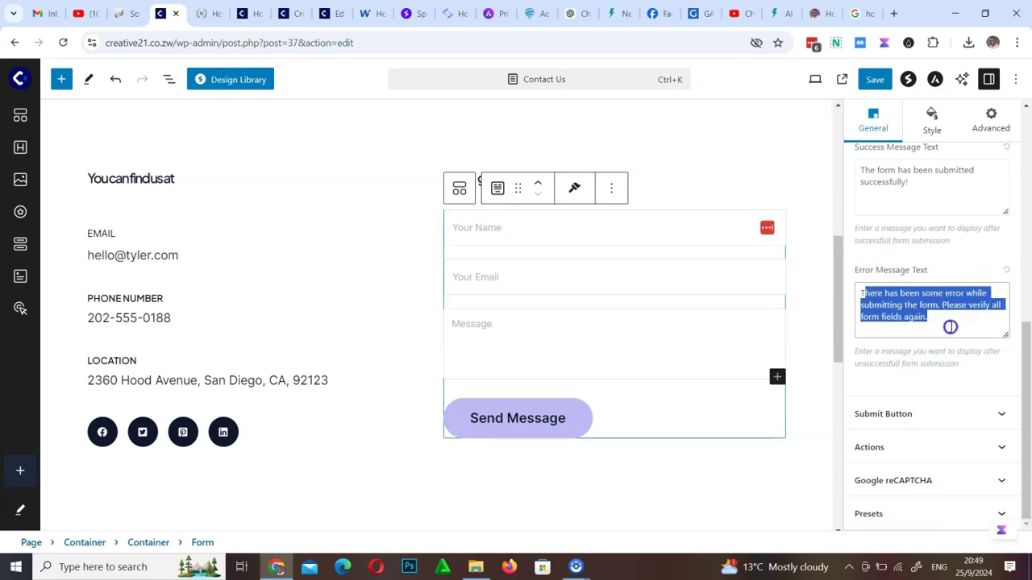
{"action": "left_click", "coordinate": [1002, 416]}
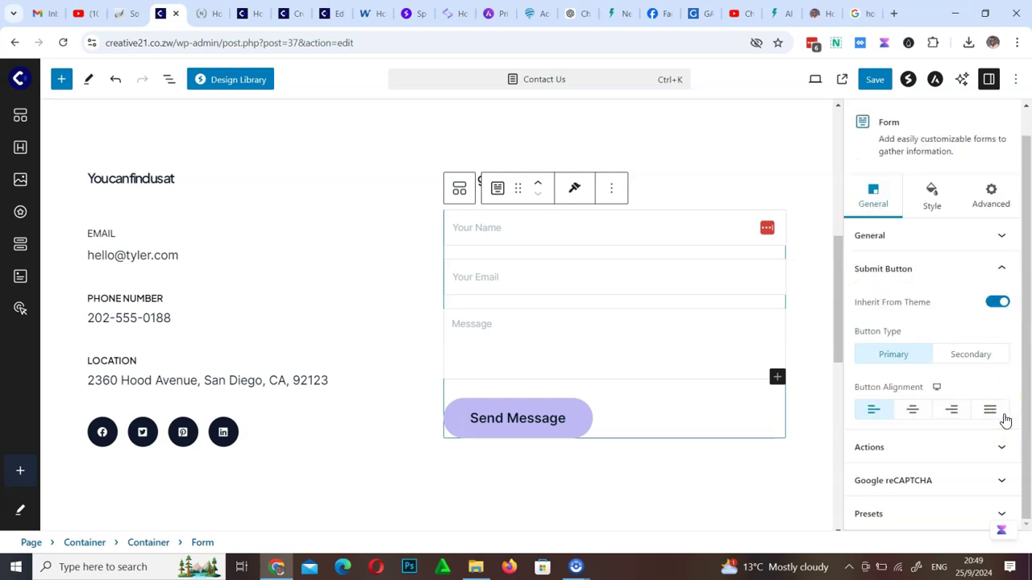
Set the form's Input Background Color to Theme Color 8 (#005EE9)
{"action": "left_click", "coordinate": [935, 199]}
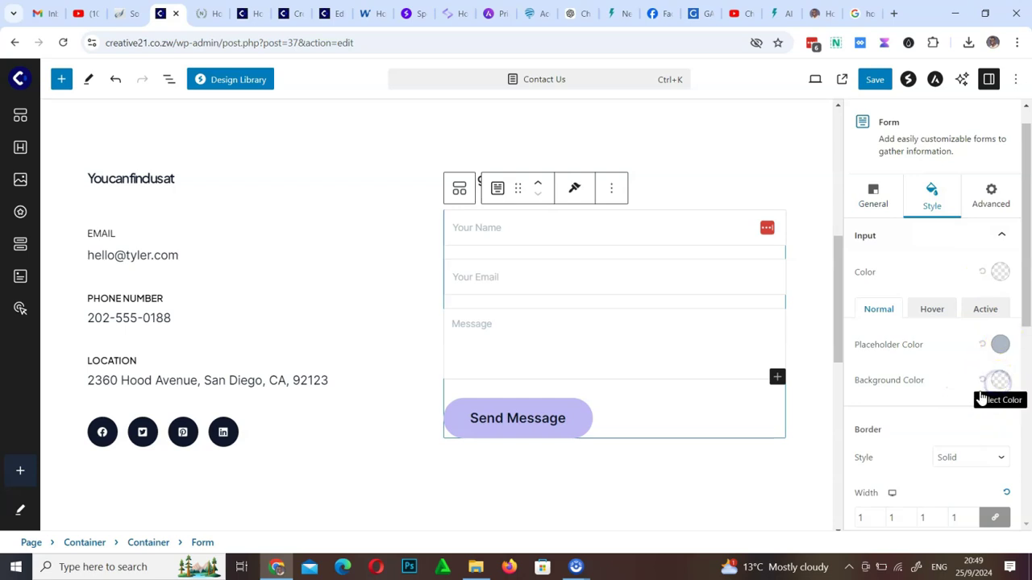
{"action": "left_click", "coordinate": [945, 389]}
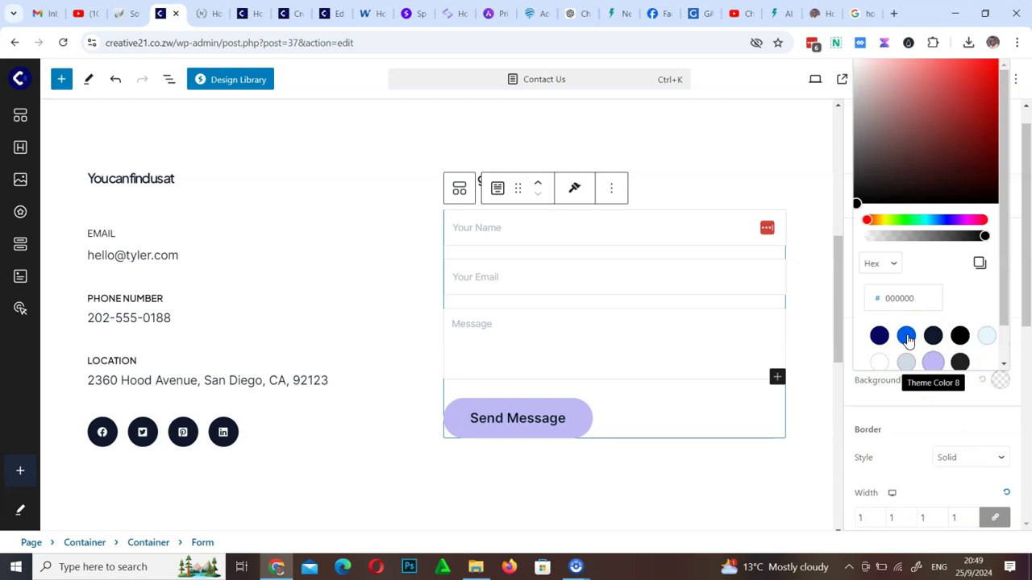
{"action": "left_click", "coordinate": [907, 337]}
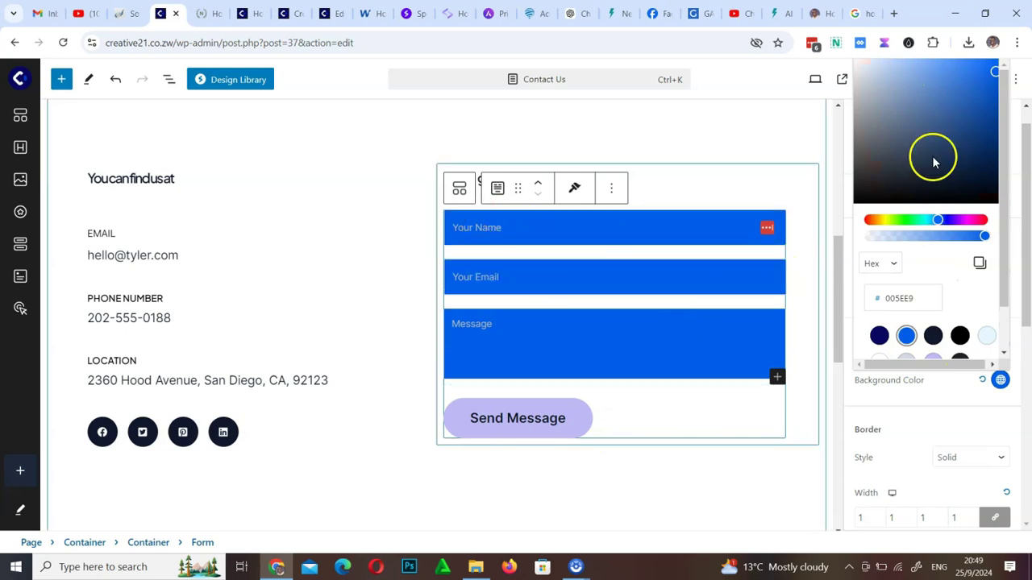
{"action": "left_click", "coordinate": [851, 220]}
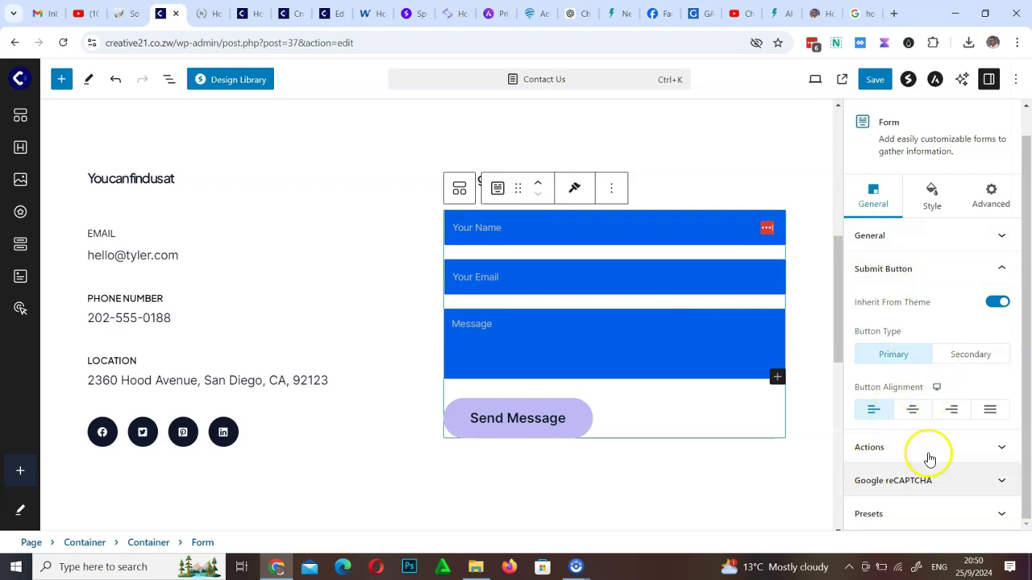
Check the form's Actions email and reCAPTCHA settings, then return to its styling options
{"action": "left_click", "coordinate": [1000, 450]}
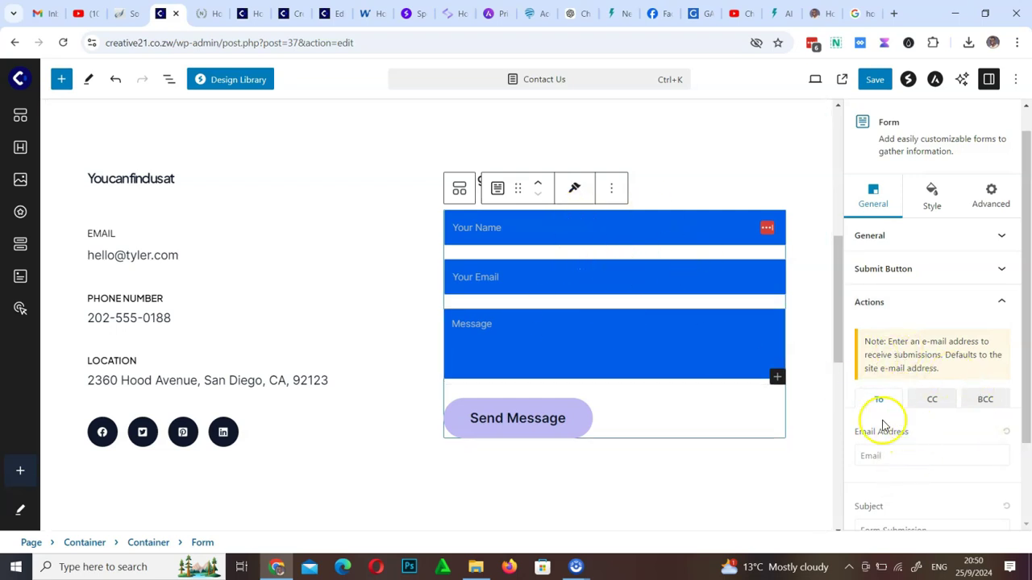
{"action": "scroll", "coordinate": [926, 453], "scroll_direction": "down", "scroll_amount": 2}
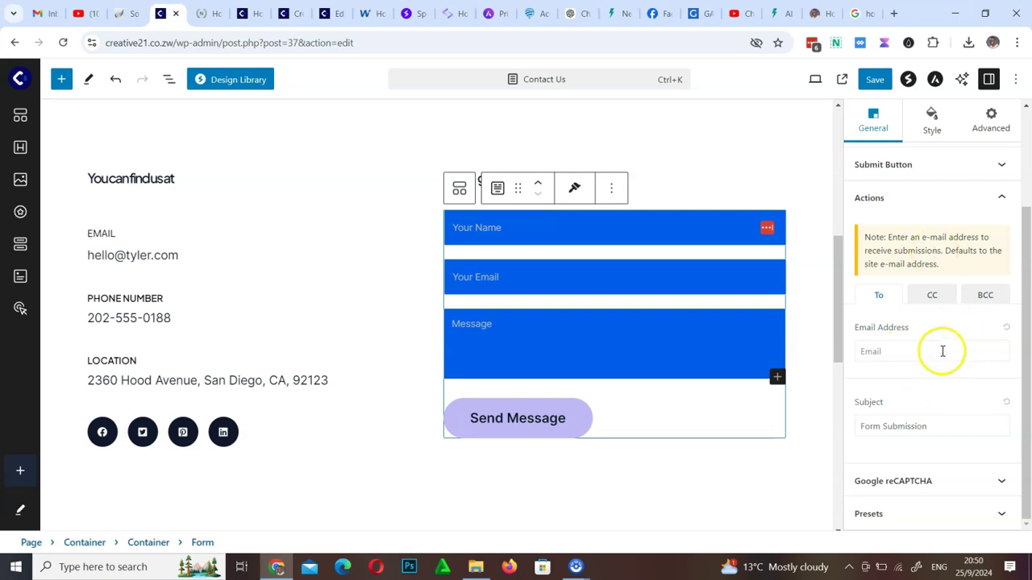
{"action": "left_click", "coordinate": [1001, 481]}
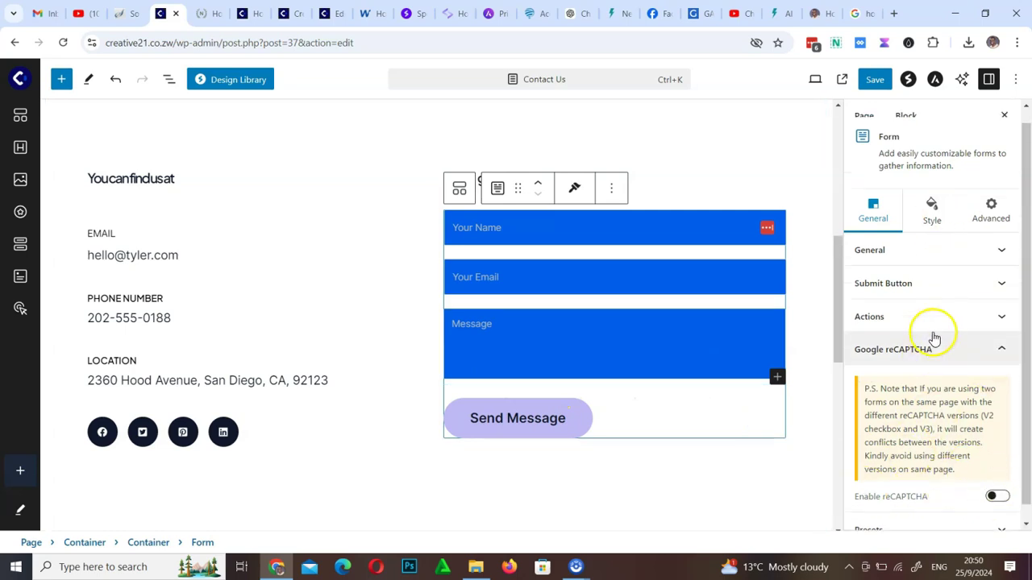
{"action": "scroll", "coordinate": [933, 339], "scroll_direction": "up", "scroll_amount": 1}
{"action": "left_click", "coordinate": [932, 225]}
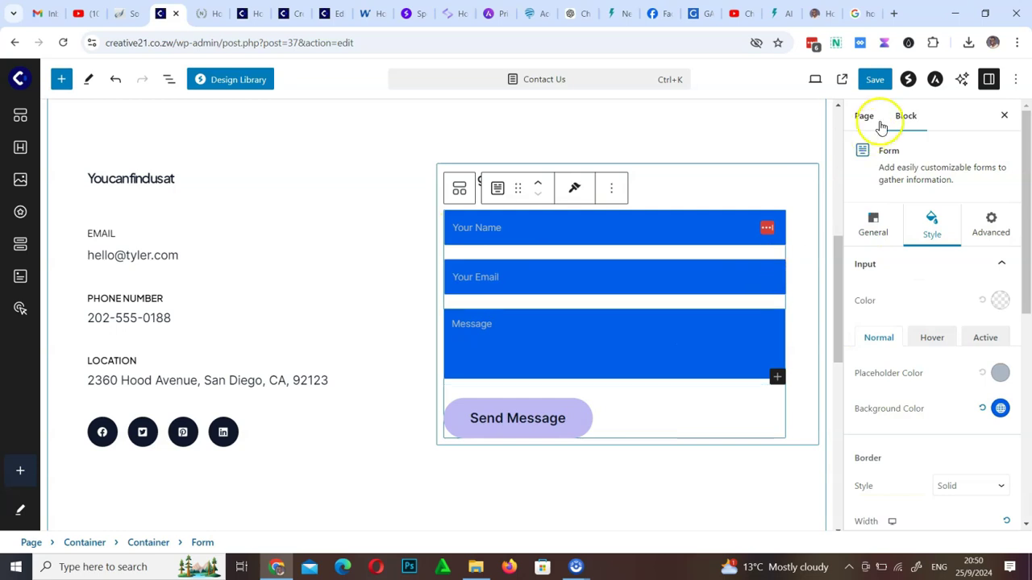
Save the Contact Us page and open its live view in a new browser tab
{"action": "scroll", "coordinate": [435, 323], "scroll_direction": "up", "scroll_amount": 10}
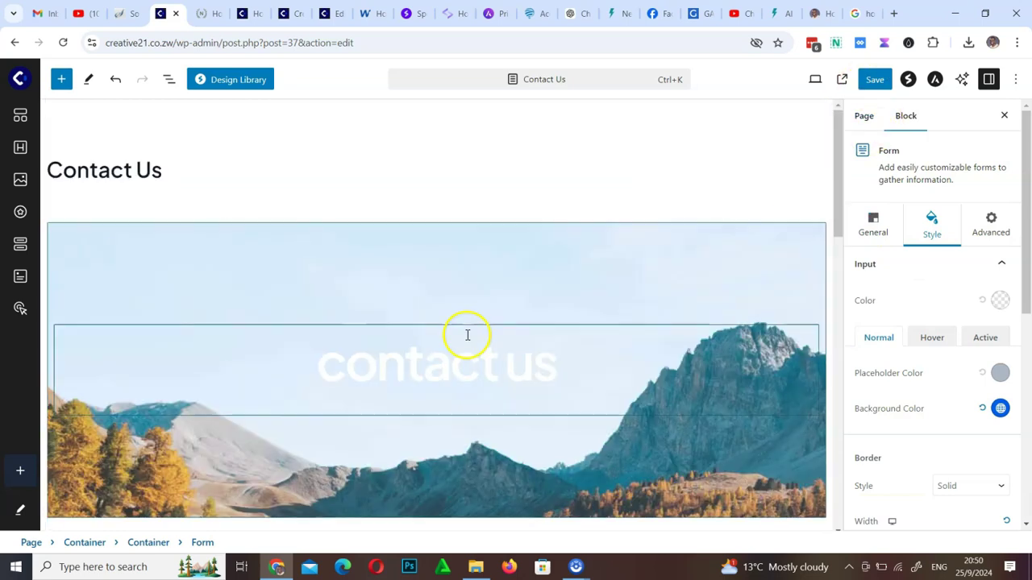
{"action": "left_click", "coordinate": [875, 79]}
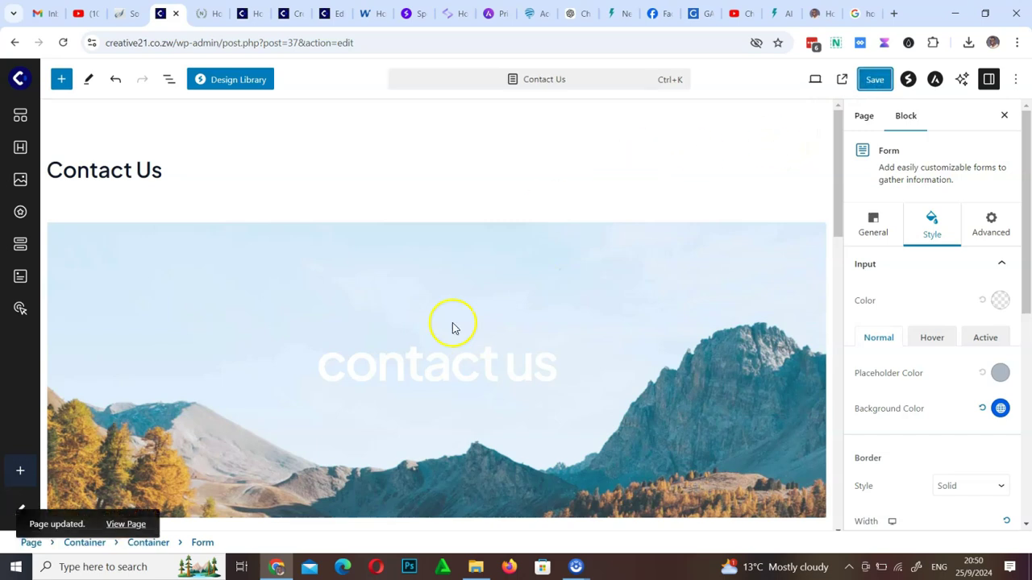
{"action": "right_click", "coordinate": [132, 524]}
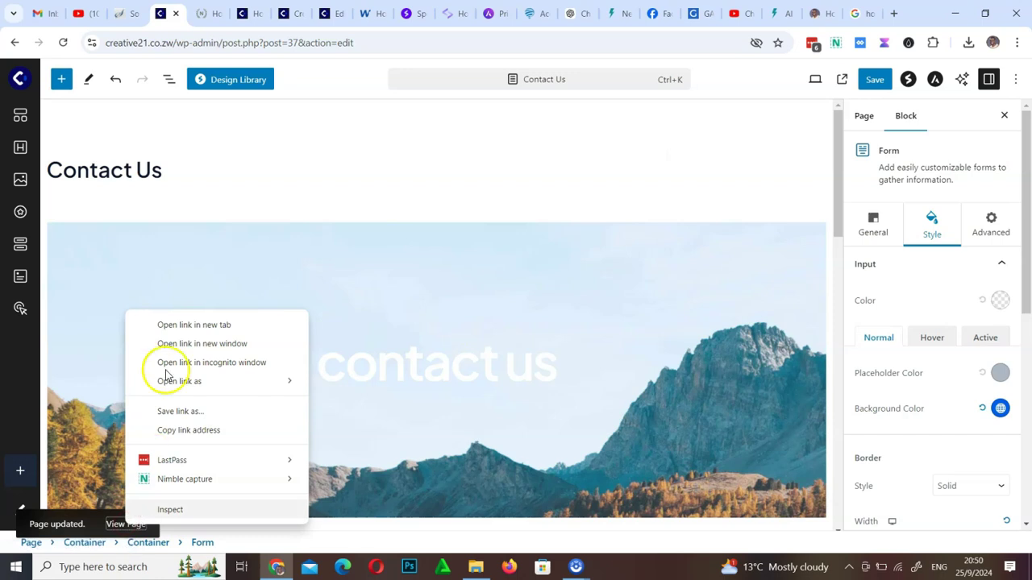
{"action": "left_click", "coordinate": [190, 324]}
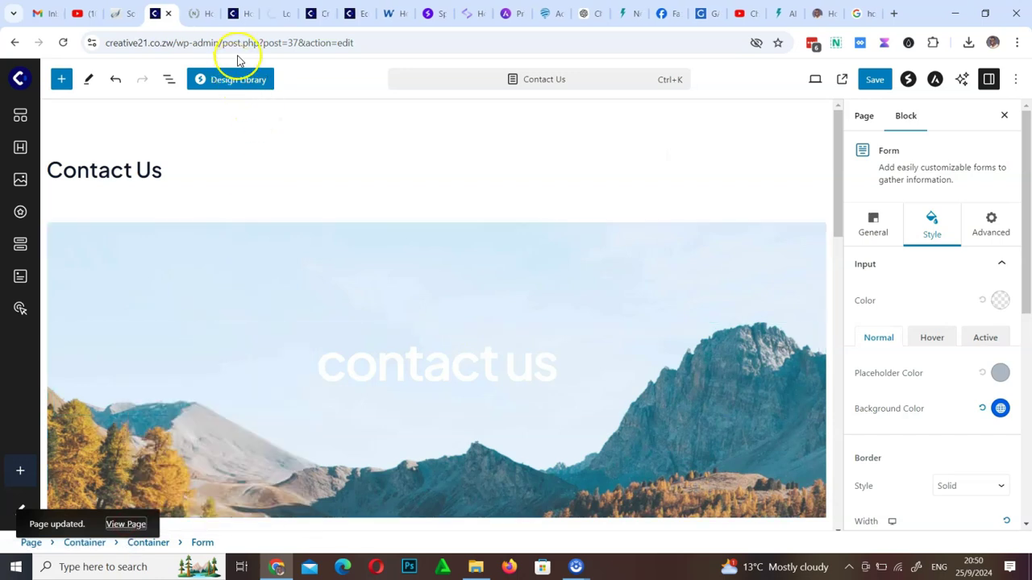
Look over the live Contact Us page and try its Your Name field
{"action": "left_click", "coordinate": [279, 11]}
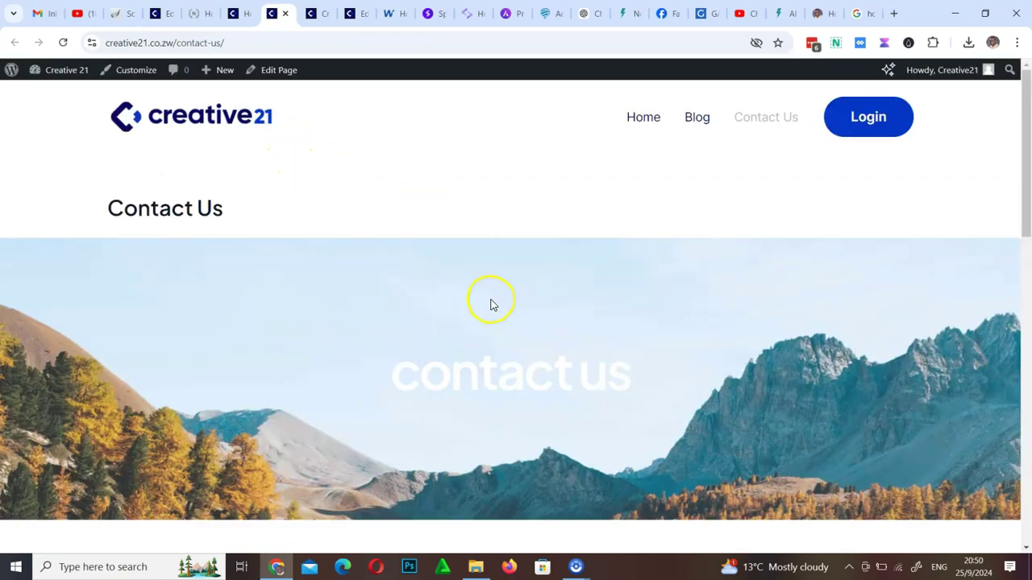
{"action": "scroll", "coordinate": [490, 305], "scroll_direction": "down", "scroll_amount": 15}
{"action": "scroll", "coordinate": [490, 305], "scroll_direction": "up", "scroll_amount": 15}
{"action": "scroll", "coordinate": [490, 305], "scroll_direction": "down", "scroll_amount": 5}
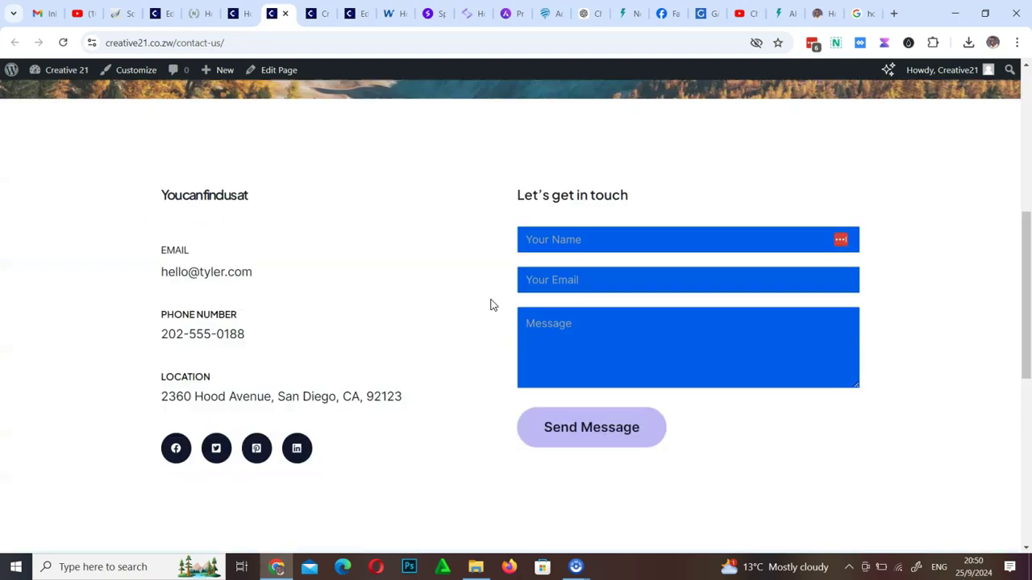
{"action": "scroll", "coordinate": [490, 303], "scroll_direction": "up", "scroll_amount": 3}
{"action": "left_click", "coordinate": [585, 427]}
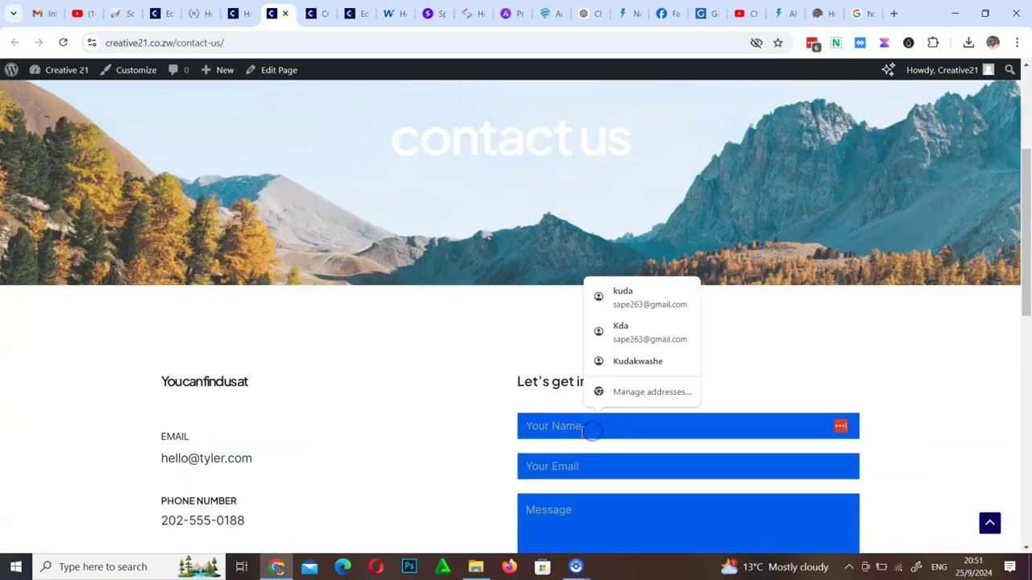
{"action": "left_click", "coordinate": [906, 380]}
Go back to the Contact Us page in the block editor
{"action": "scroll", "coordinate": [468, 278], "scroll_direction": "up", "scroll_amount": 3}
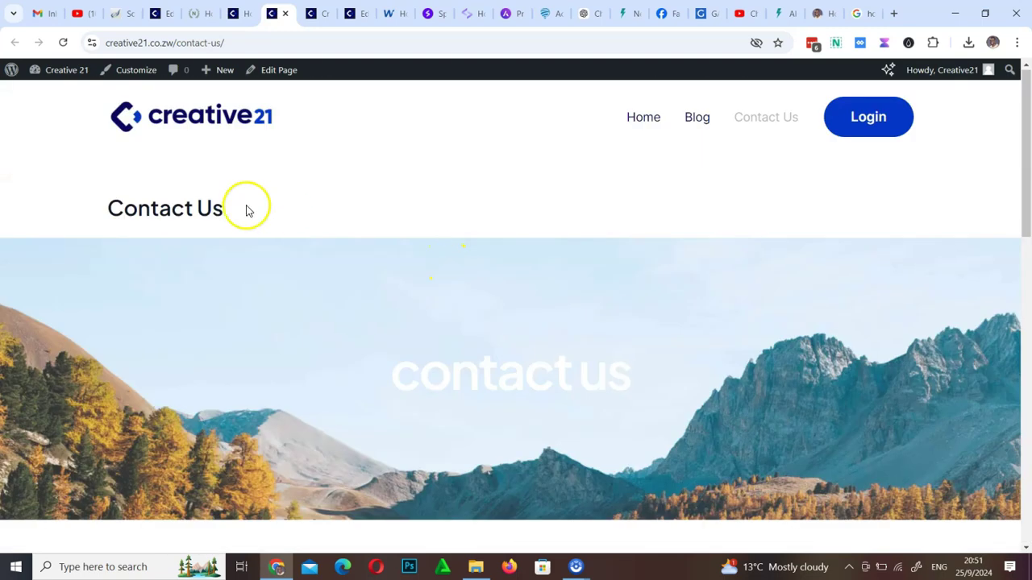
{"action": "left_click_drag", "start_coordinate": [102, 210], "coordinate": [265, 213]}
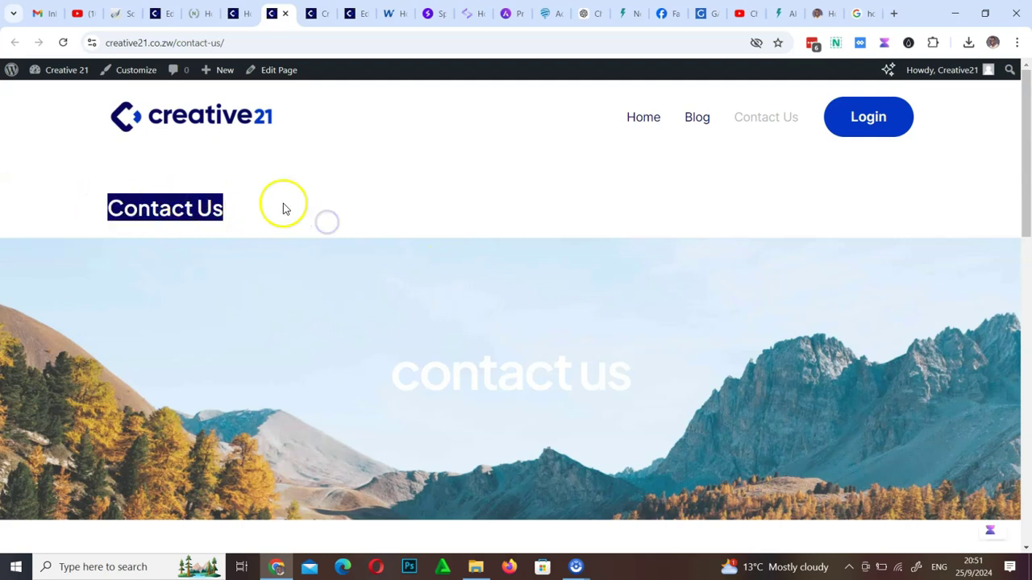
{"action": "left_click", "coordinate": [181, 195]}
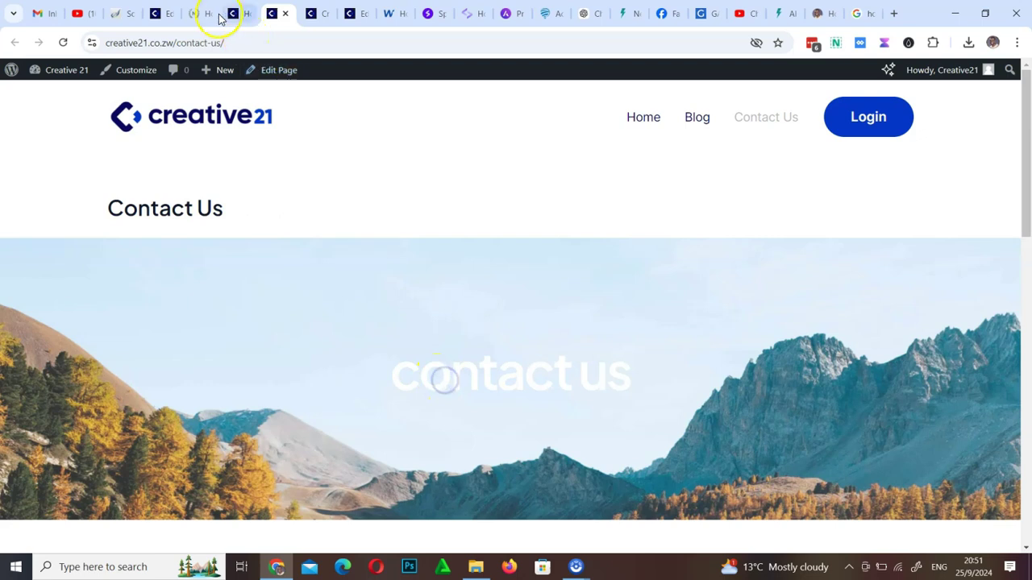
{"action": "left_click", "coordinate": [161, 13]}
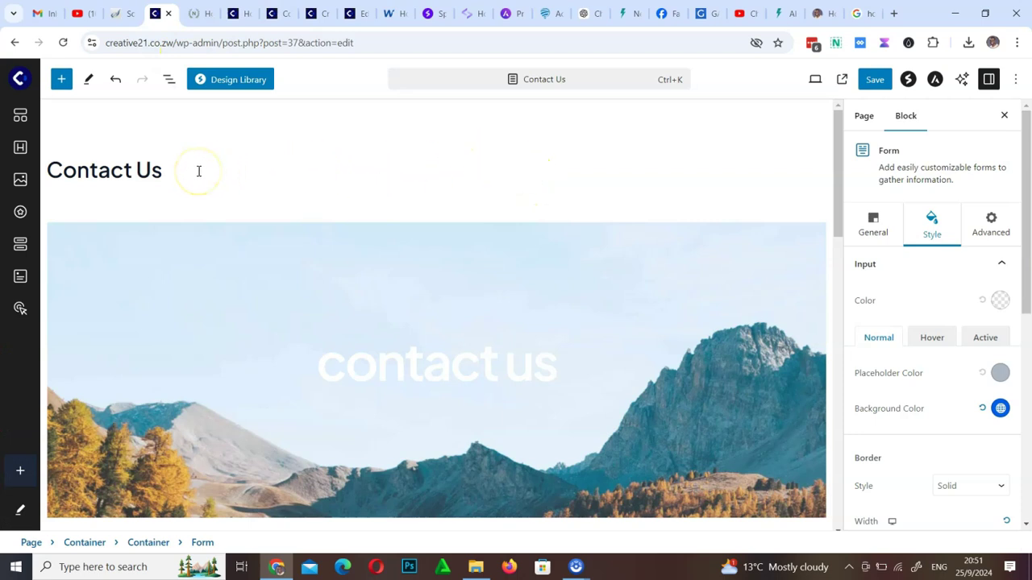
Hide the Contact Us title block and save the page
{"action": "left_click", "coordinate": [186, 171]}
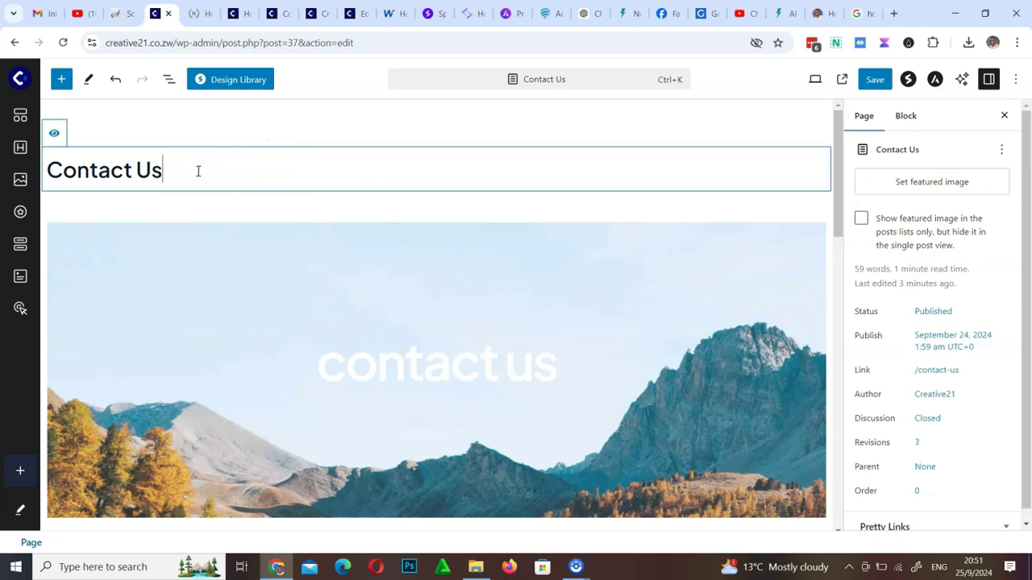
{"action": "left_click", "coordinate": [54, 136]}
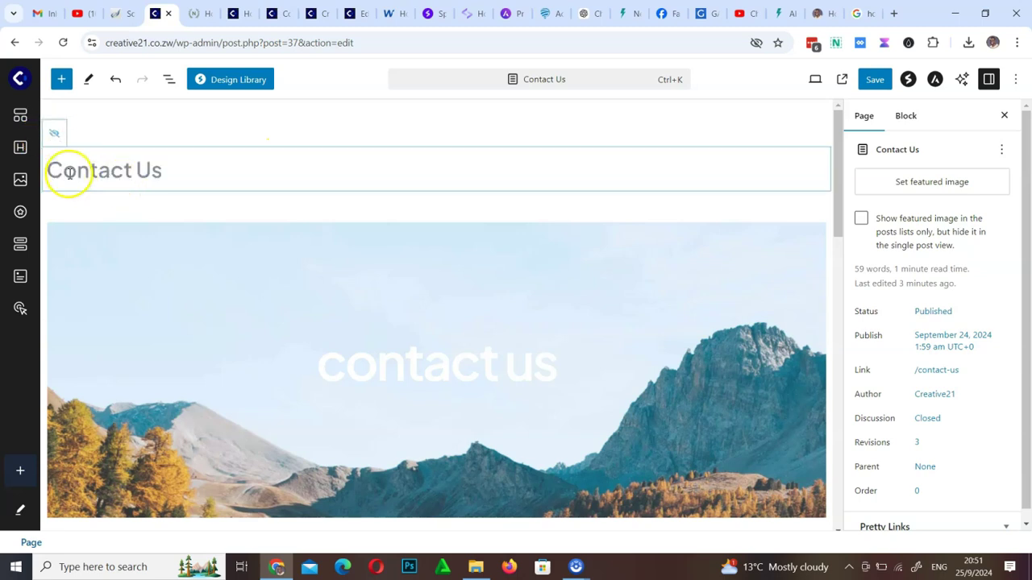
{"action": "left_click", "coordinate": [875, 79]}
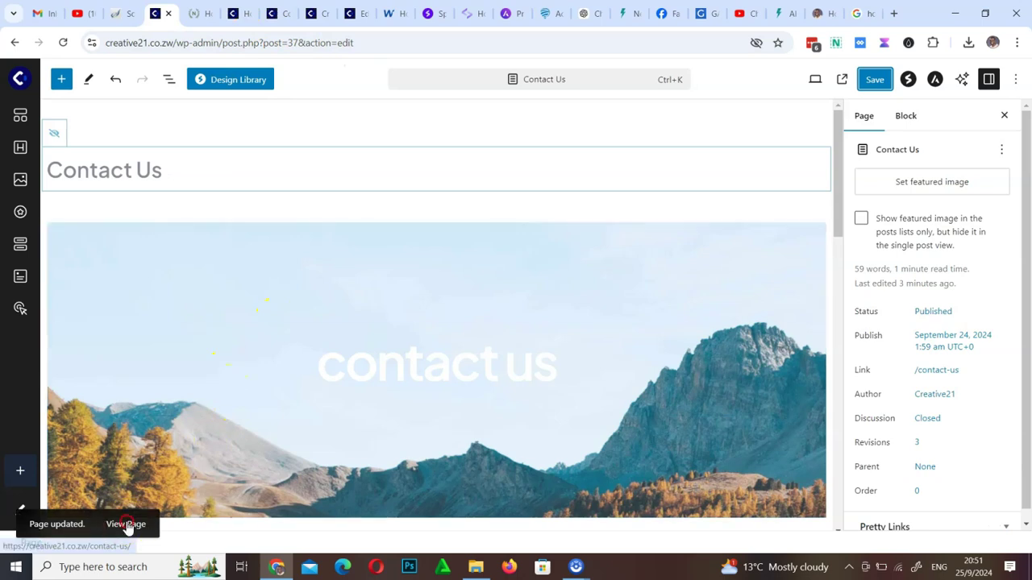
View the updated live Contact Us page in a new browser tab
{"action": "right_click", "coordinate": [127, 525]}
{"action": "left_click", "coordinate": [189, 323]}
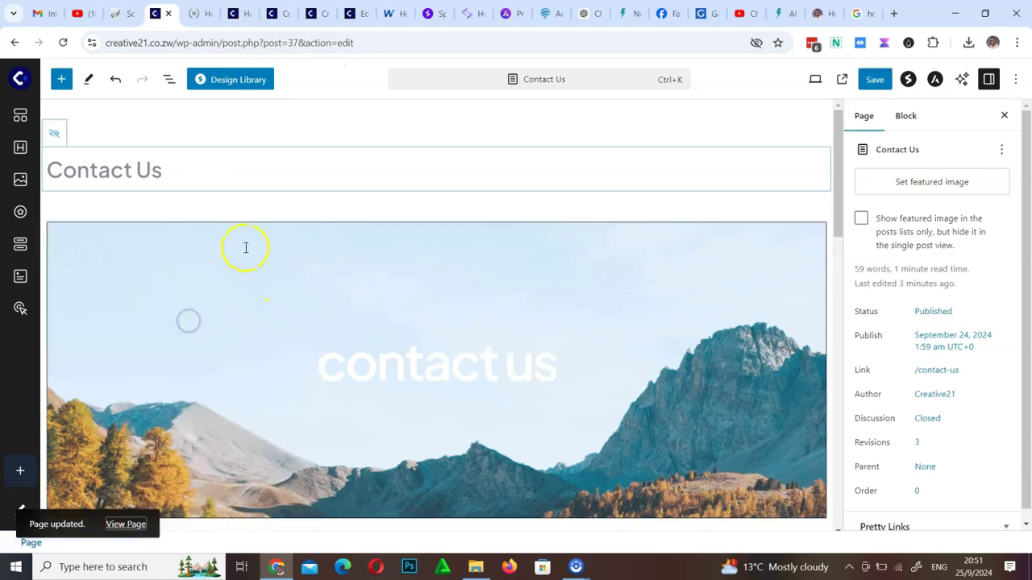
{"action": "left_click", "coordinate": [306, 13]}
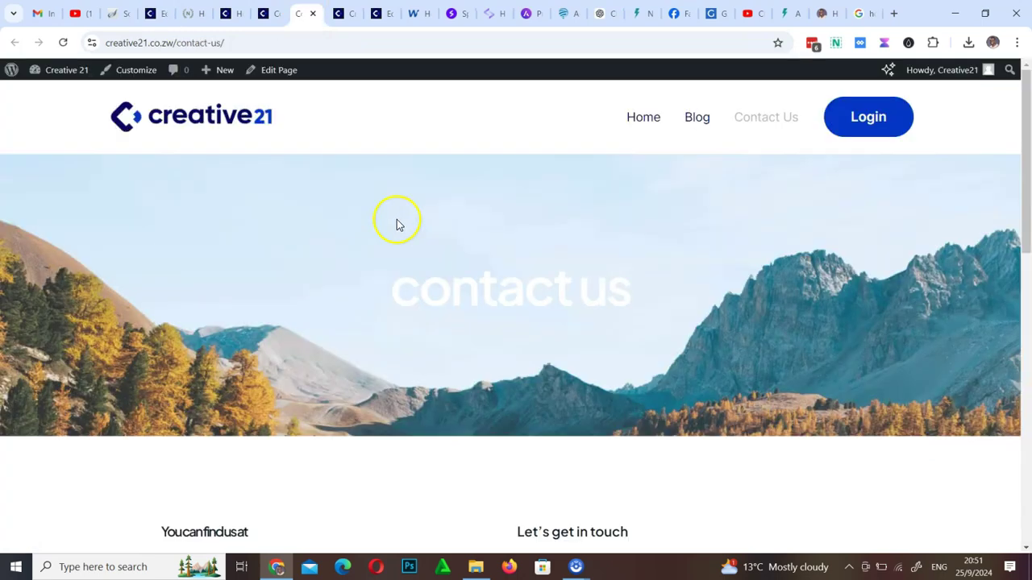
Check the title-free live Contact Us page, then bring up theforexaffiliate.com's blog grid
{"action": "scroll", "coordinate": [350, 305], "scroll_direction": "down", "scroll_amount": 10}
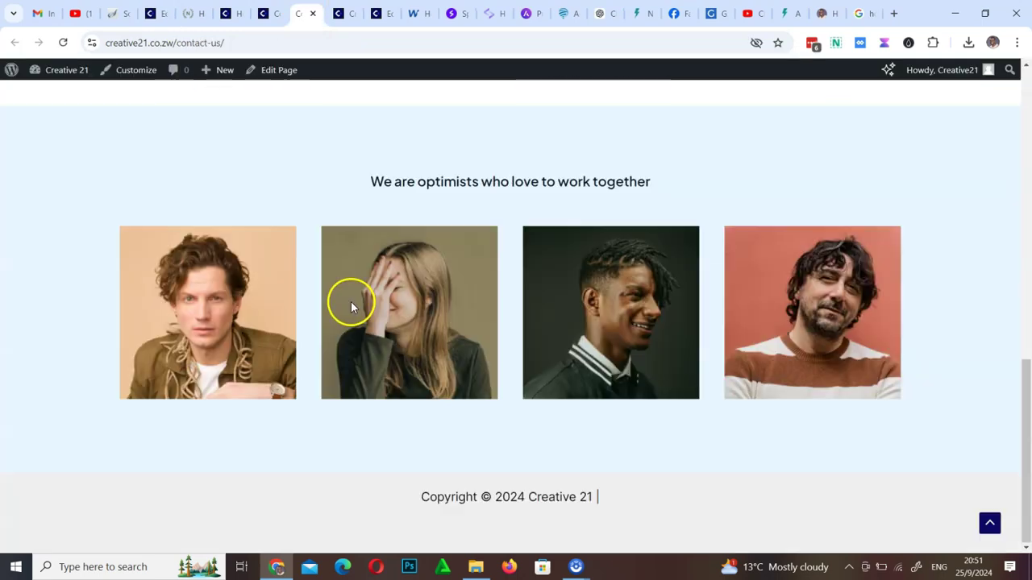
{"action": "scroll", "coordinate": [351, 305], "scroll_direction": "up", "scroll_amount": 8}
{"action": "scroll", "coordinate": [351, 304], "scroll_direction": "down", "scroll_amount": 8}
{"action": "scroll", "coordinate": [351, 305], "scroll_direction": "up", "scroll_amount": 10}
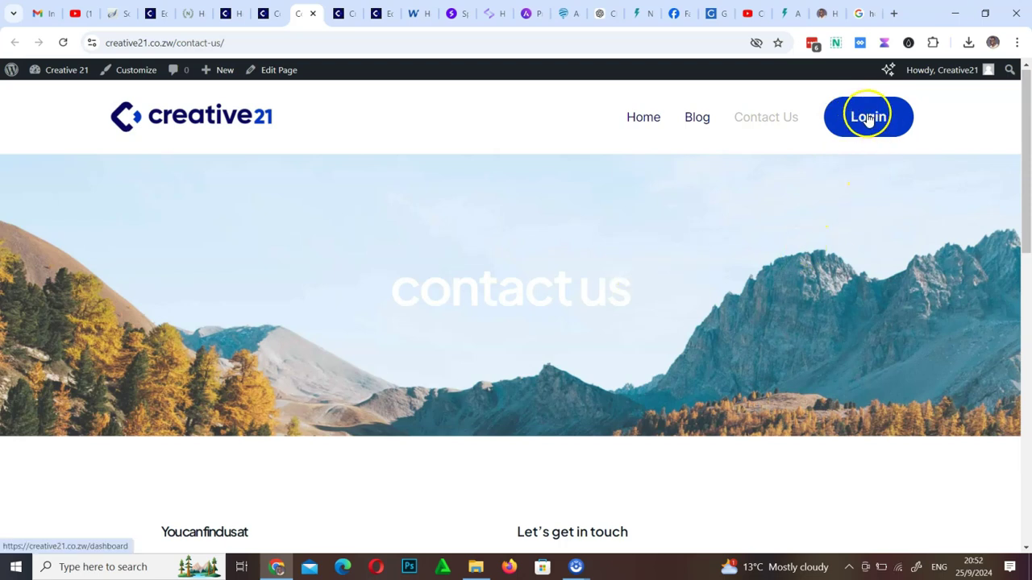
{"action": "left_click", "coordinate": [692, 121]}
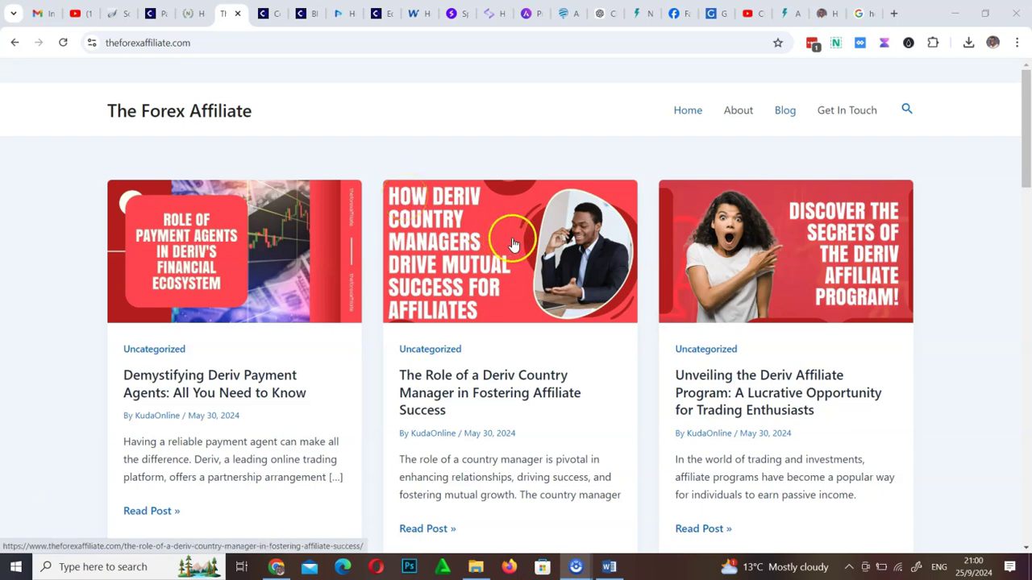
Browse The Forex Affiliate's blog post cards, then return to the WordPress Pages list
{"action": "scroll", "coordinate": [502, 237], "scroll_direction": "down", "scroll_amount": 15}
{"action": "scroll", "coordinate": [514, 245], "scroll_direction": "up", "scroll_amount": 12}
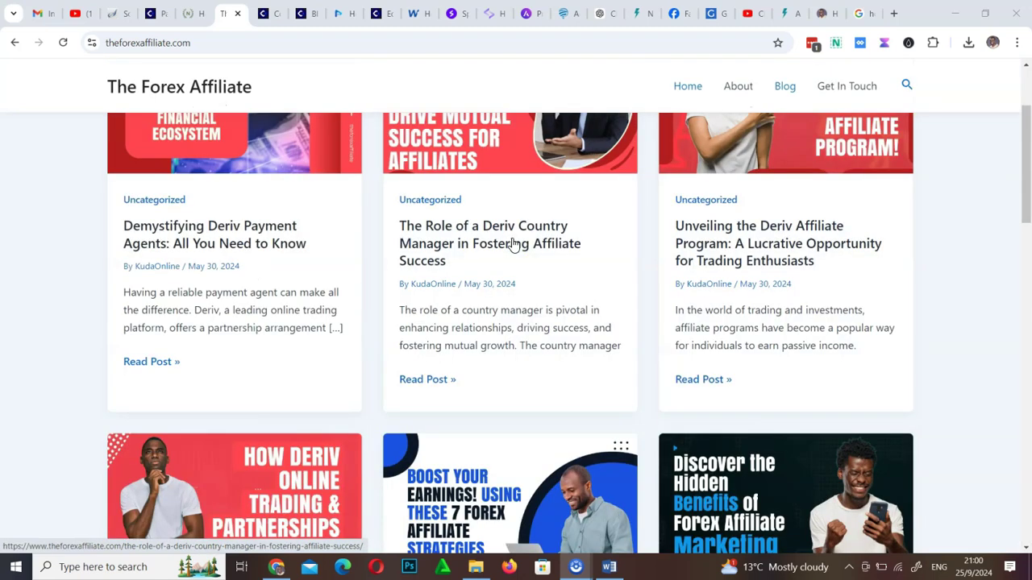
{"action": "scroll", "coordinate": [513, 244], "scroll_direction": "up", "scroll_amount": 2}
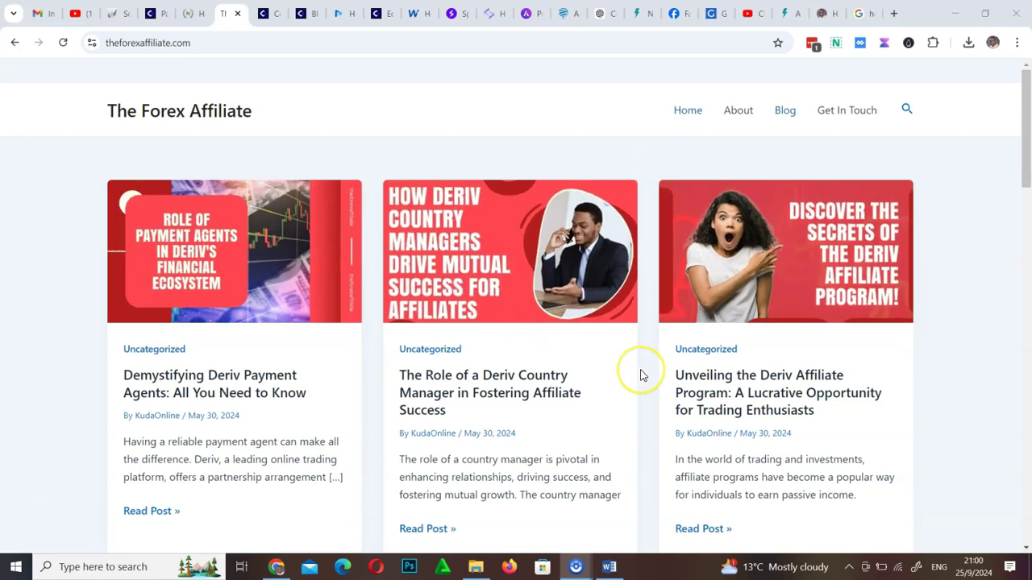
{"action": "scroll", "coordinate": [640, 373], "scroll_direction": "down", "scroll_amount": 4}
{"action": "scroll", "coordinate": [640, 375], "scroll_direction": "up", "scroll_amount": 2}
{"action": "scroll", "coordinate": [641, 375], "scroll_direction": "up", "scroll_amount": 2}
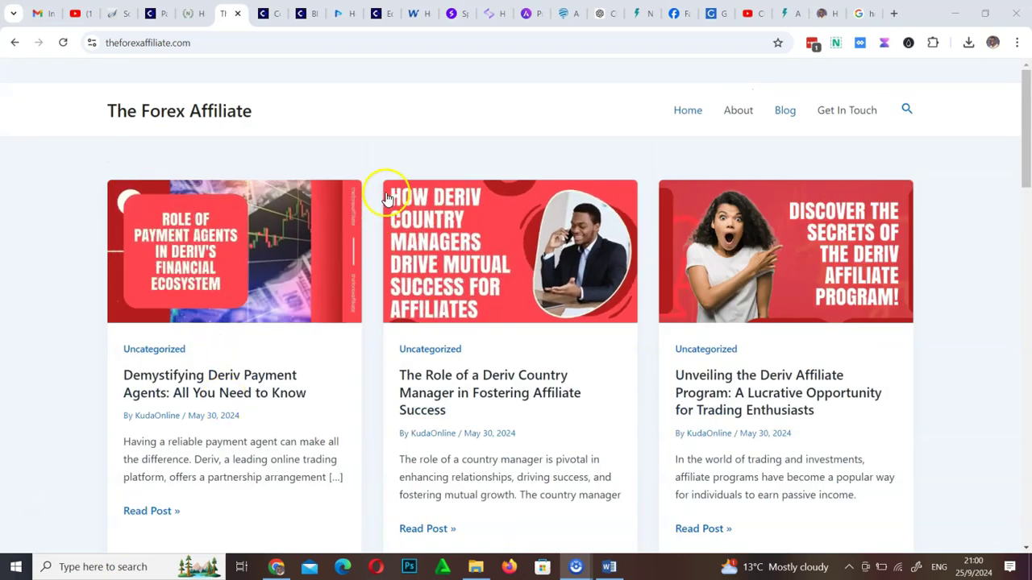
{"action": "scroll", "coordinate": [742, 363], "scroll_direction": "down", "scroll_amount": 9}
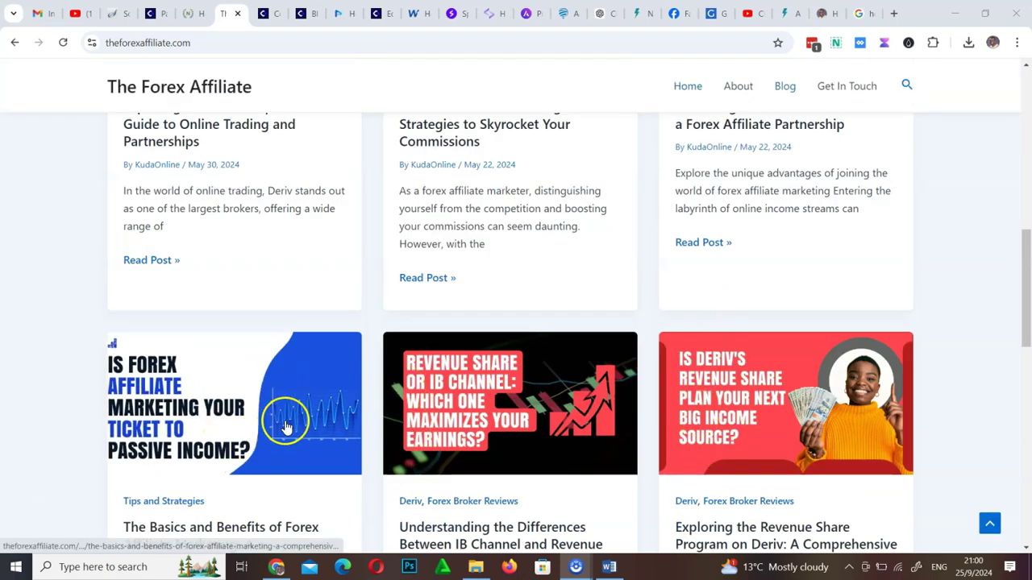
{"action": "scroll", "coordinate": [287, 427], "scroll_direction": "down", "scroll_amount": 7}
{"action": "scroll", "coordinate": [287, 427], "scroll_direction": "up", "scroll_amount": 15}
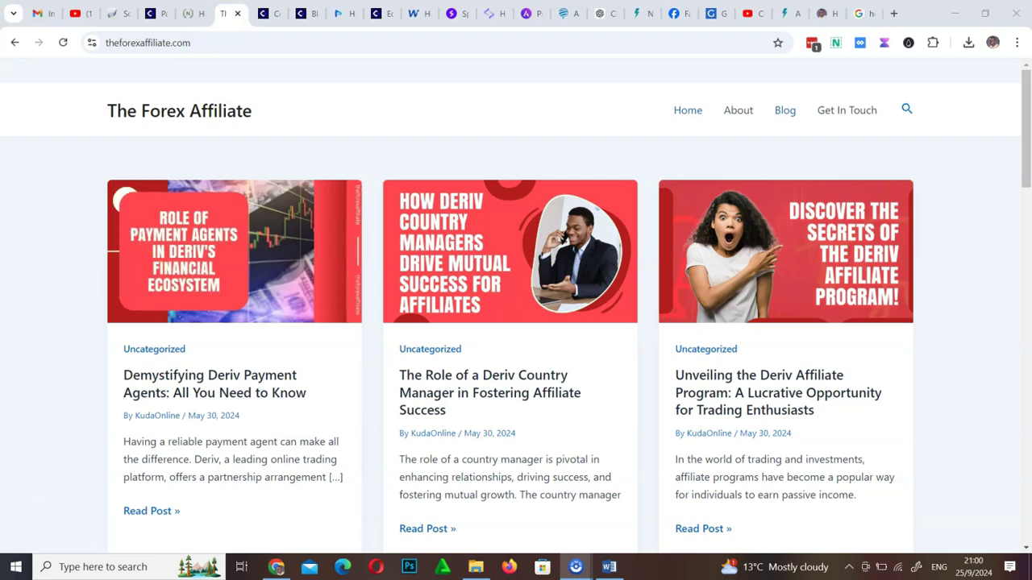
{"action": "left_click", "coordinate": [153, 13]}
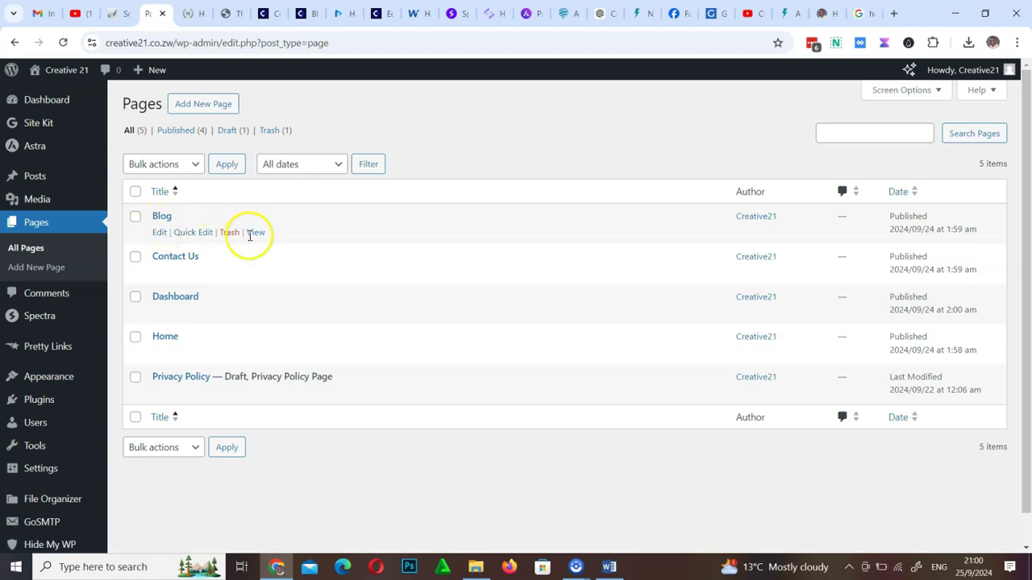
Preview the empty Blog page in a new tab, then go to the empty Posts list
{"action": "right_click", "coordinate": [255, 234]}
{"action": "left_click", "coordinate": [316, 245]}
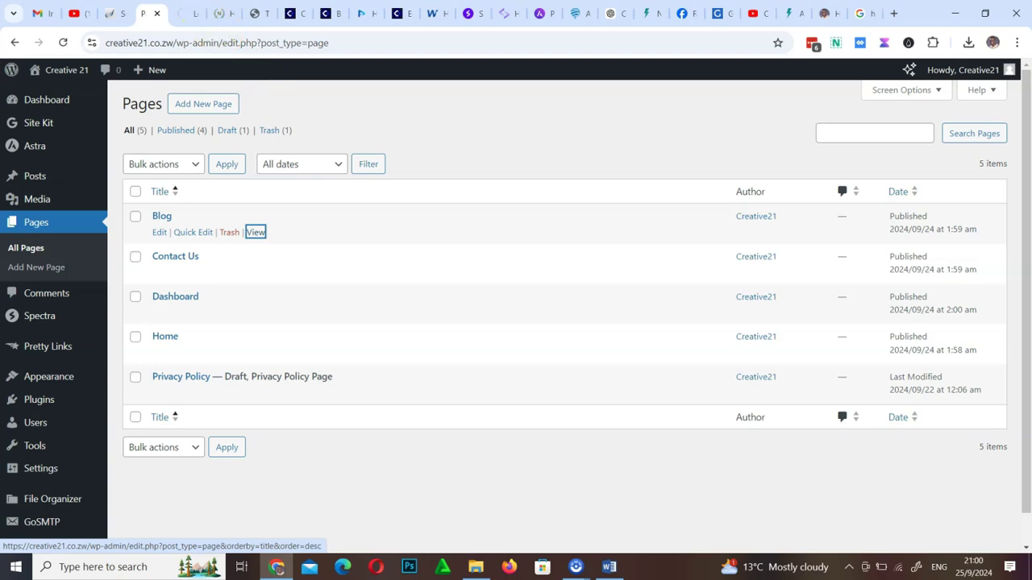
{"action": "left_click", "coordinate": [187, 13]}
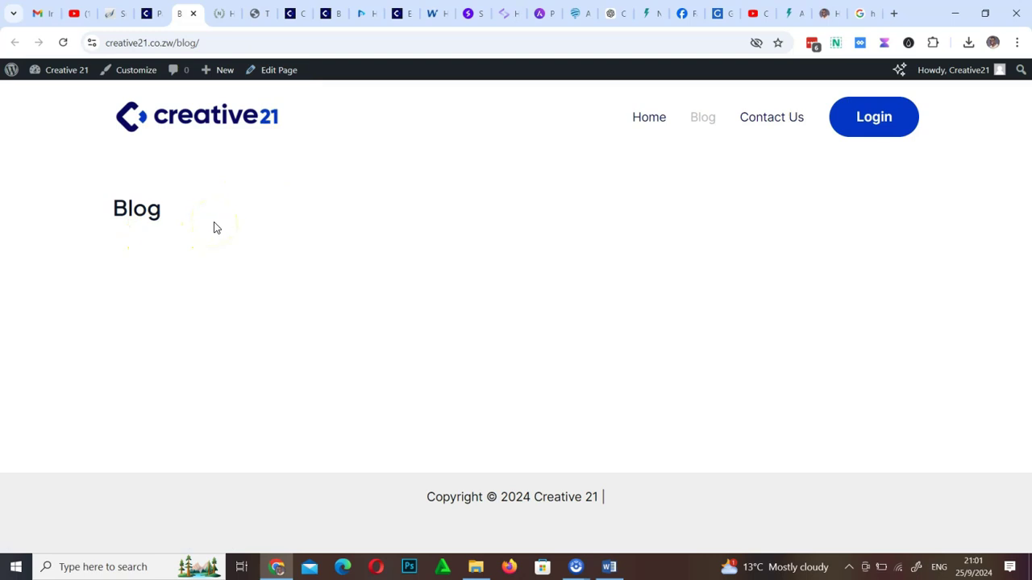
{"action": "left_click", "coordinate": [145, 13]}
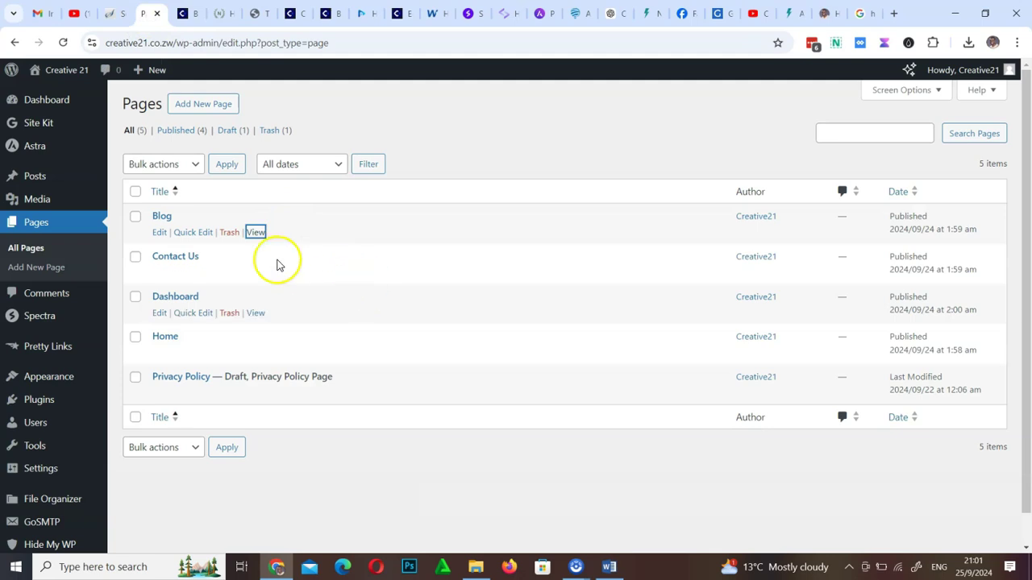
{"action": "left_click", "coordinate": [39, 178]}
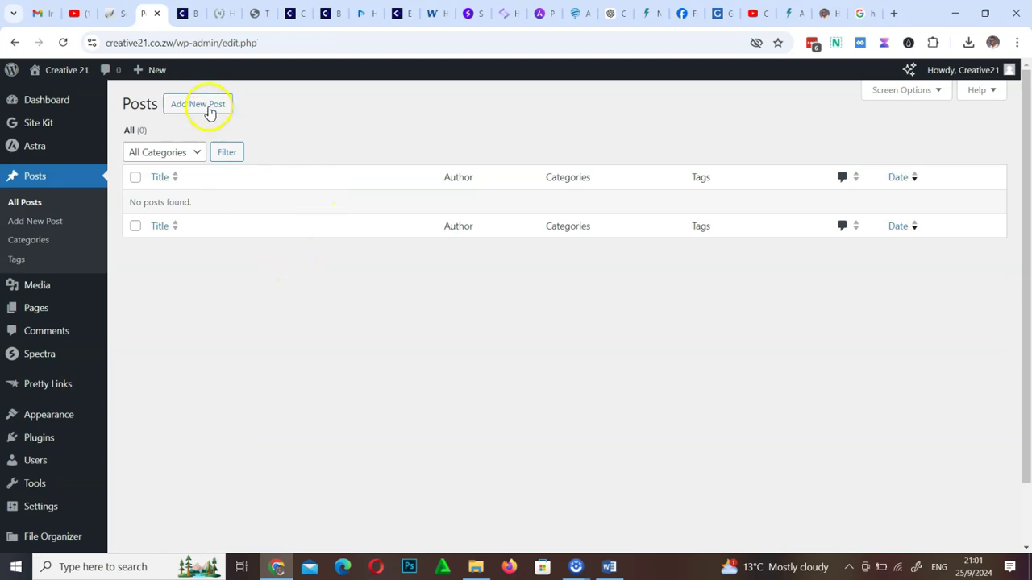
Create a new post and clear the stray test text from its first paragraph
{"action": "left_click", "coordinate": [208, 106]}
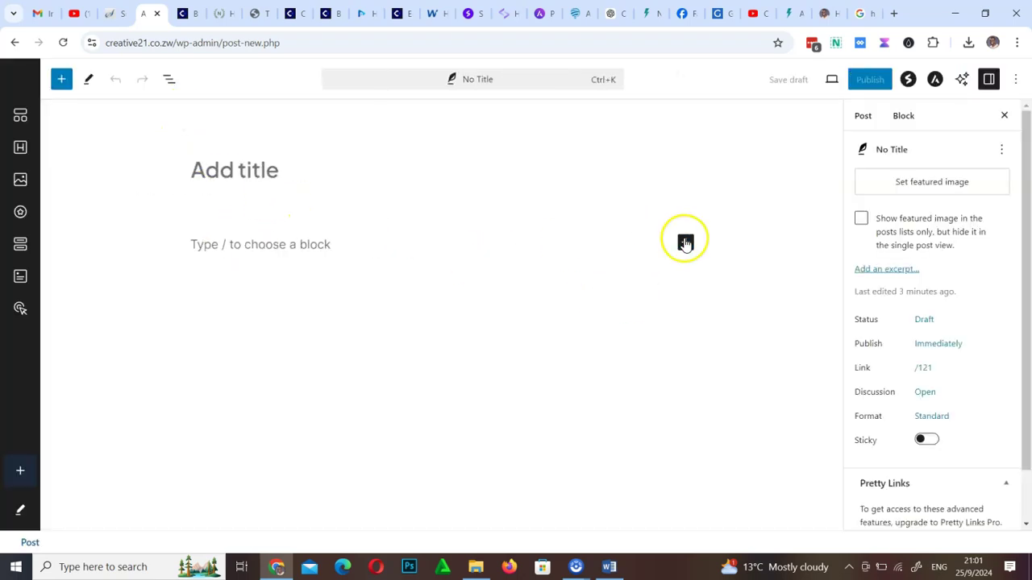
{"action": "scroll", "coordinate": [933, 302], "scroll_direction": "down", "scroll_amount": 1}
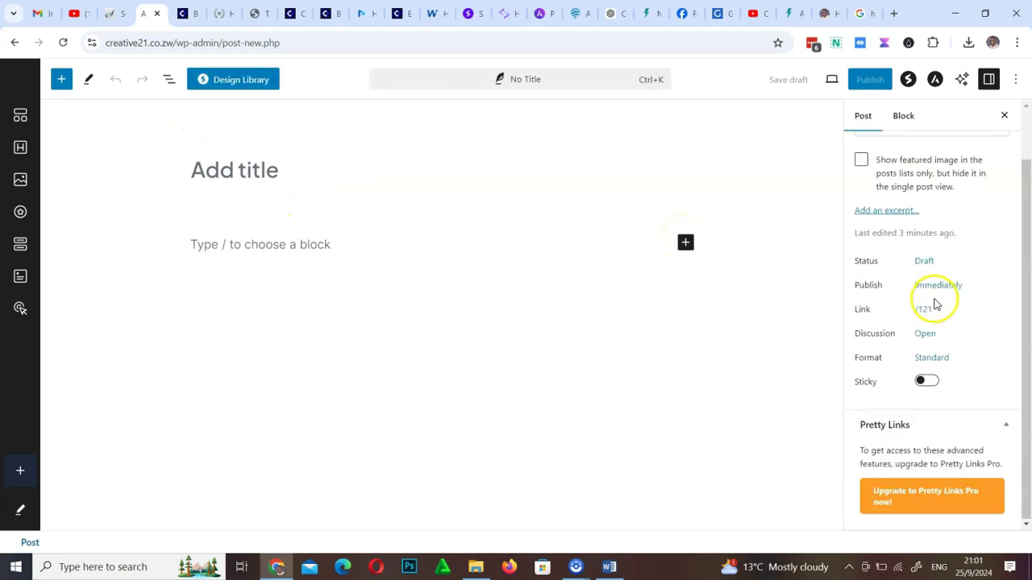
{"action": "scroll", "coordinate": [935, 309], "scroll_direction": "up", "scroll_amount": 1}
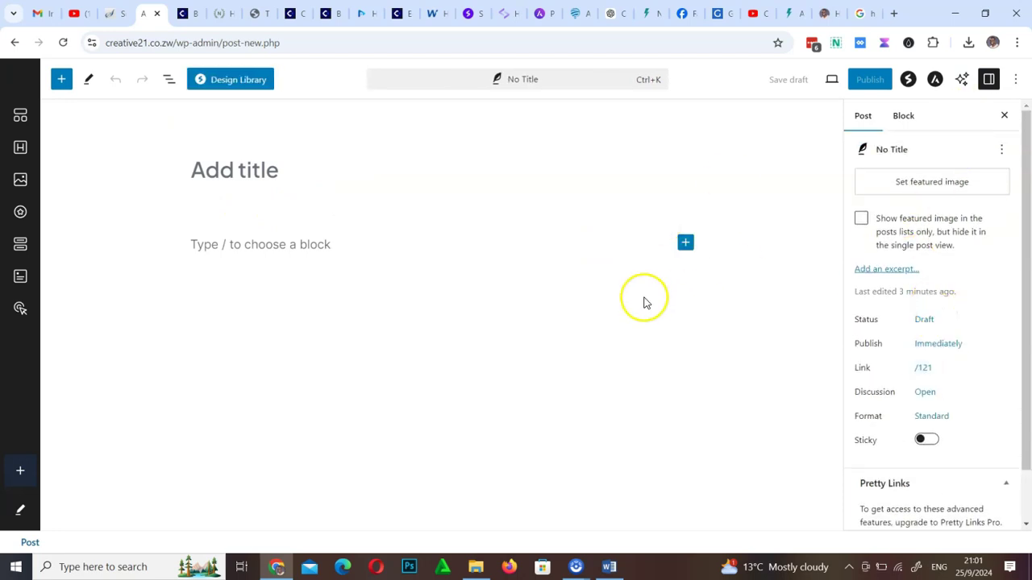
{"action": "left_click", "coordinate": [325, 251]}
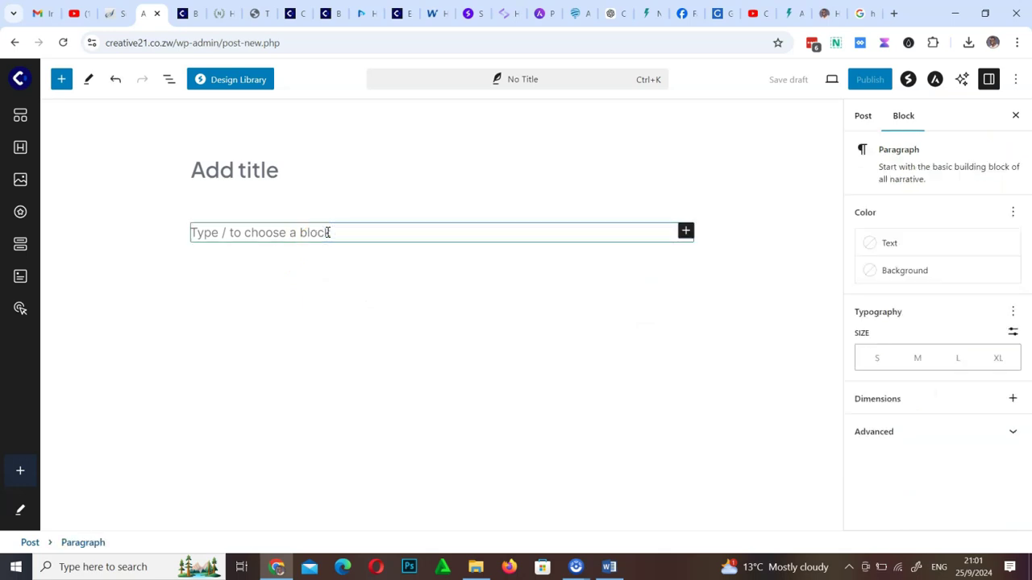
{"action": "type", "text": "hshdgd"}
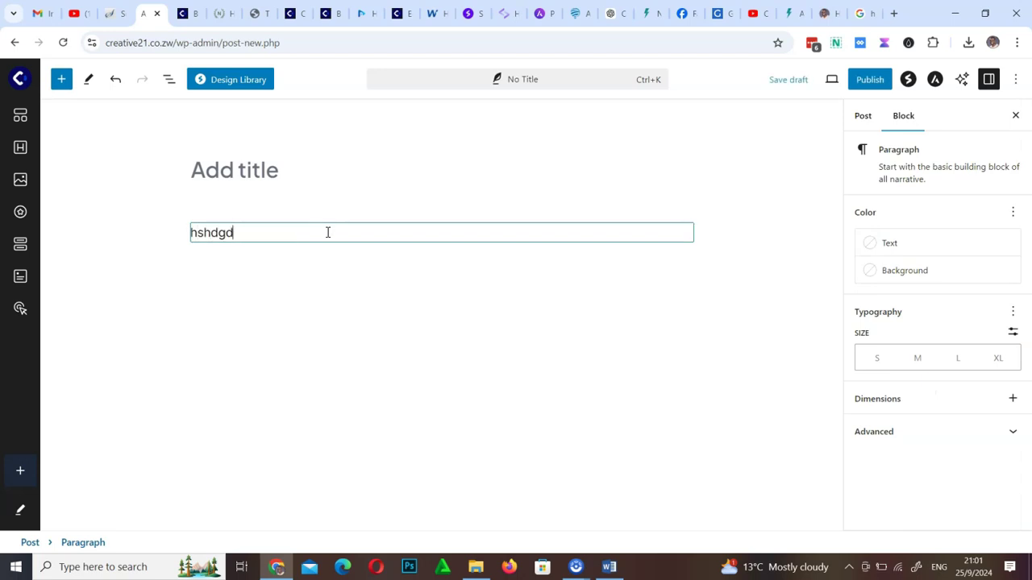
{"action": "key", "text": "ctrl+a"}
{"action": "key", "text": "BackSpace"}
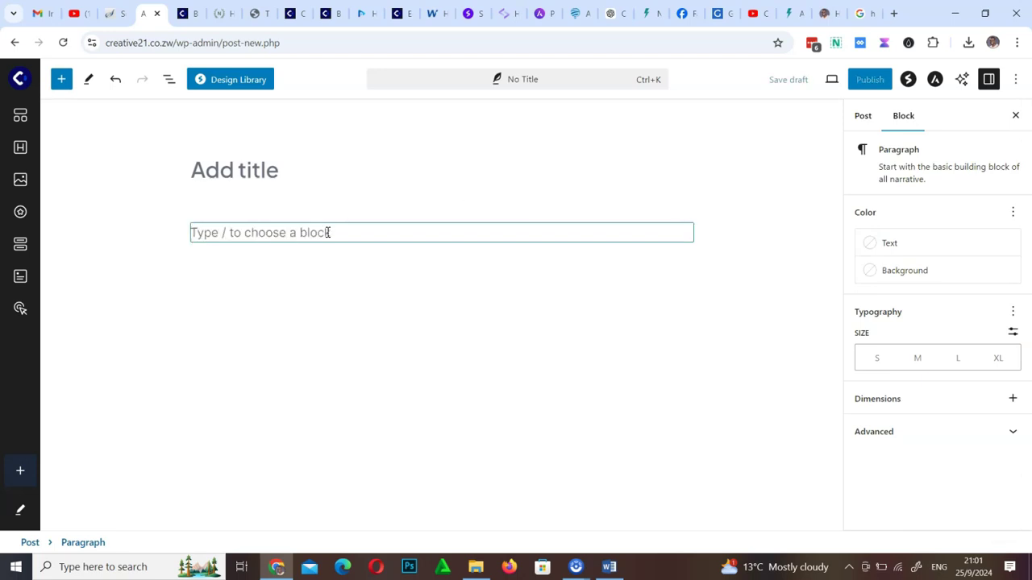
{"action": "left_click", "coordinate": [350, 227]}
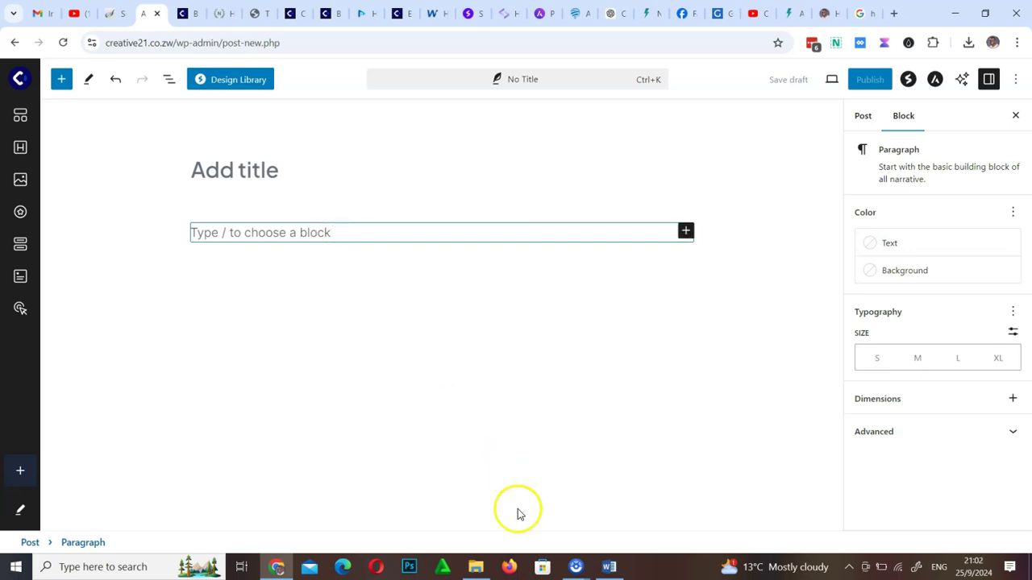
{"action": "left_click", "coordinate": [606, 570]}
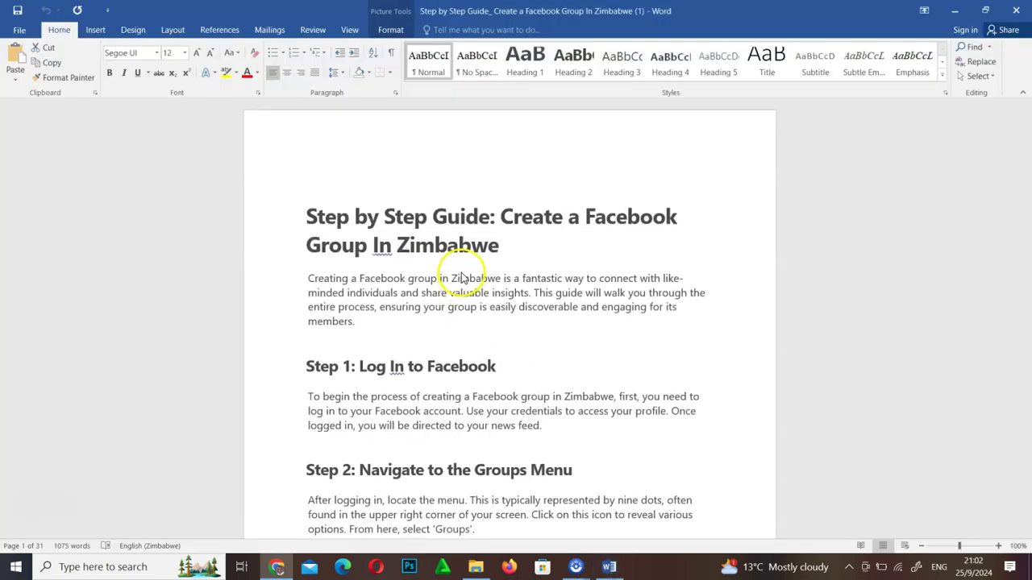
{"action": "scroll", "coordinate": [460, 272], "scroll_direction": "down", "scroll_amount": 10}
{"action": "scroll", "coordinate": [460, 272], "scroll_direction": "down", "scroll_amount": 10}
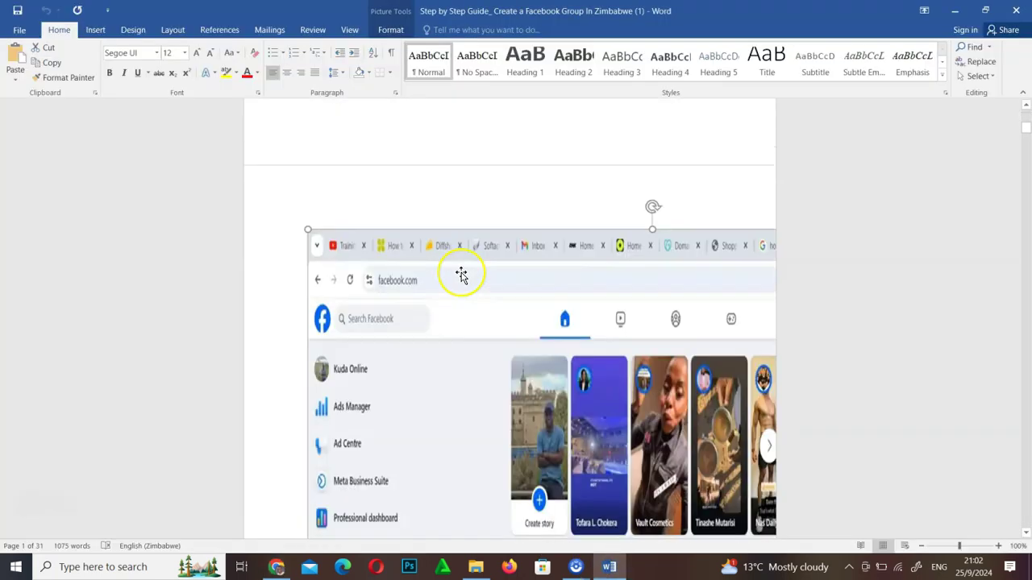
{"action": "scroll", "coordinate": [460, 276], "scroll_direction": "up", "scroll_amount": 5}
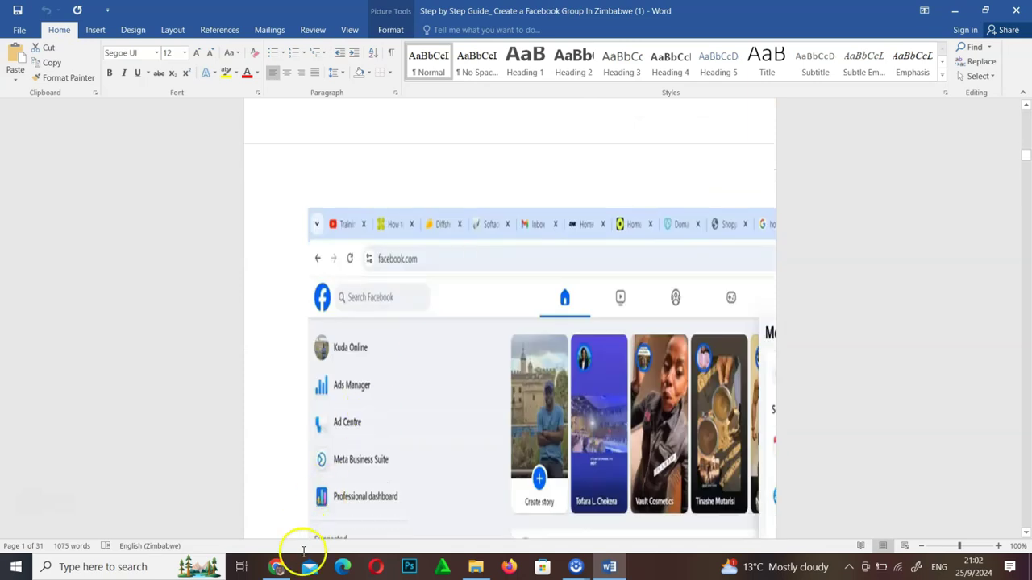
{"action": "left_click", "coordinate": [276, 567]}
{"action": "left_click", "coordinate": [330, 227]}
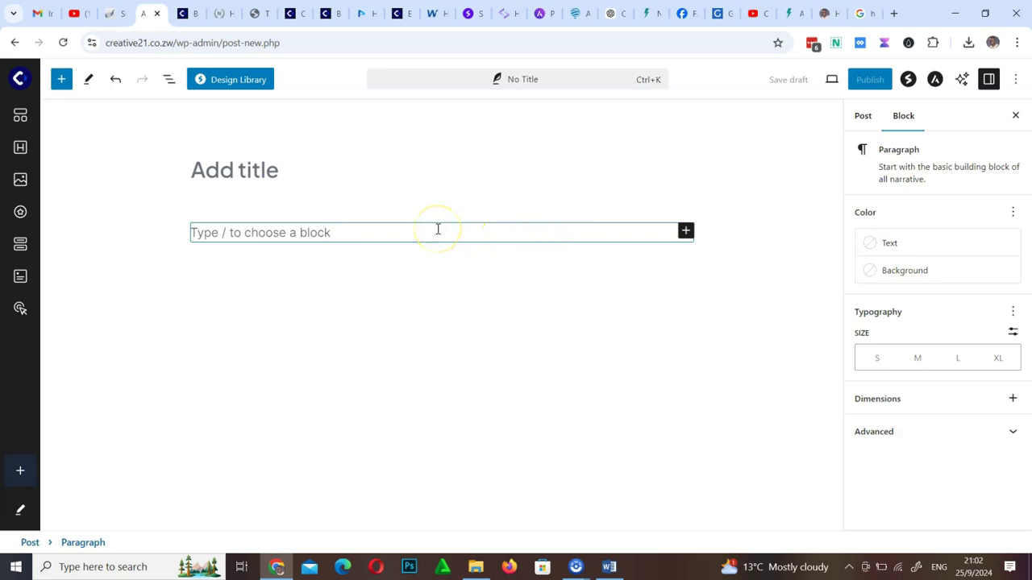
Paste the Facebook group guide article's HTML into the post using the Code editor
{"action": "left_click", "coordinate": [1020, 80]}
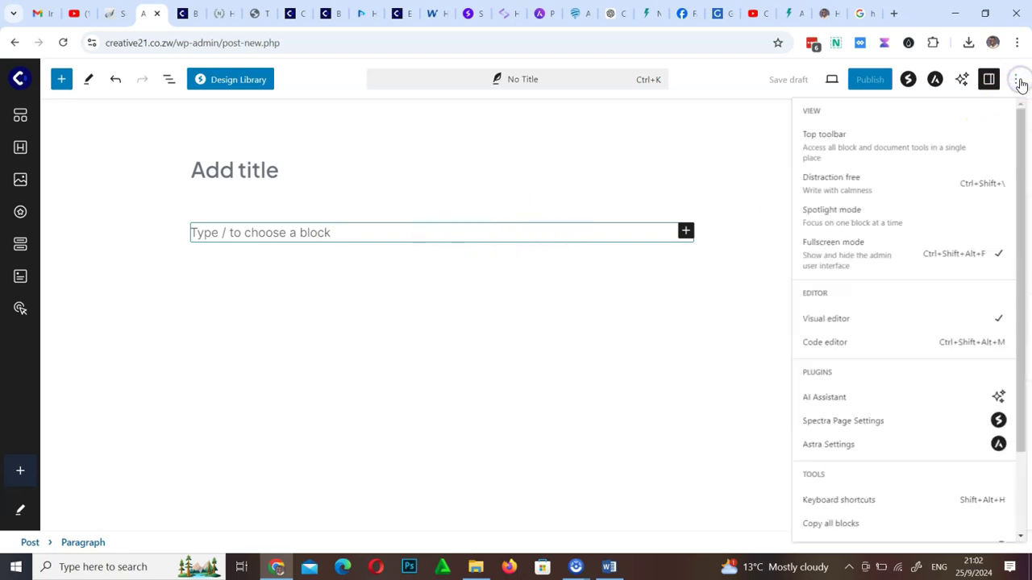
{"action": "left_click", "coordinate": [818, 352]}
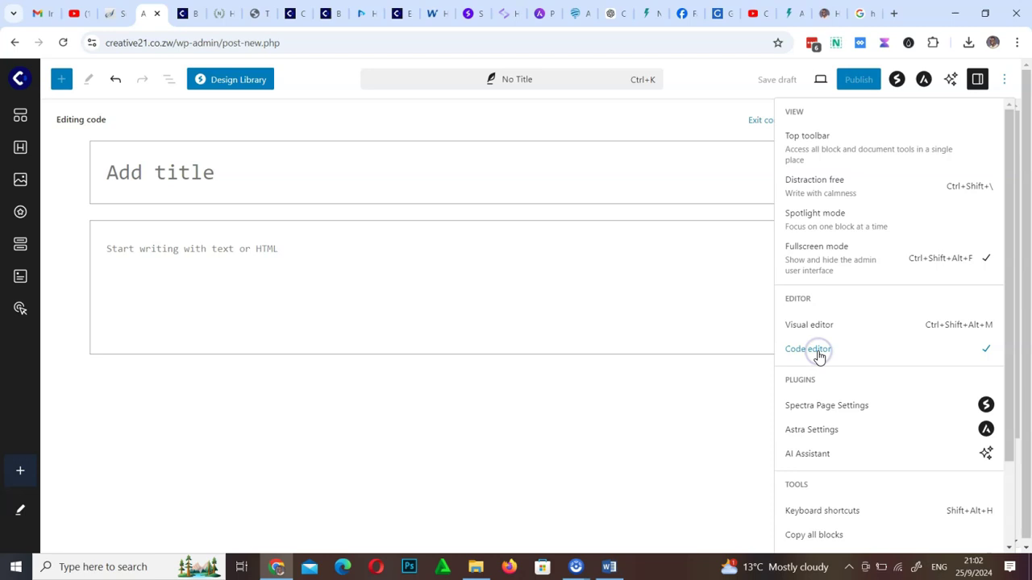
{"action": "left_click", "coordinate": [303, 250]}
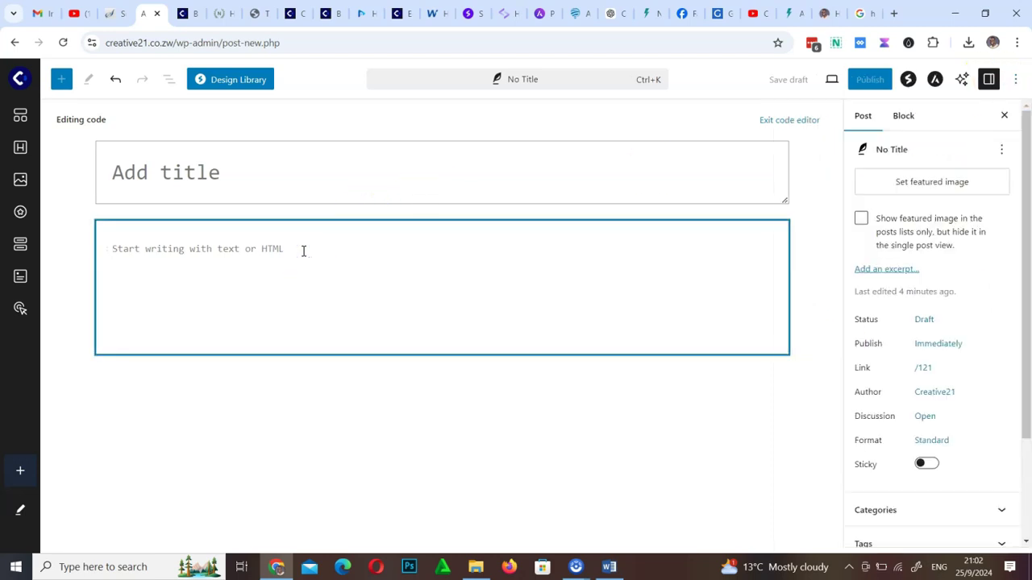
{"action": "key", "text": "ctrl+v"}
{"action": "scroll", "coordinate": [334, 346], "scroll_direction": "up", "scroll_amount": 10}
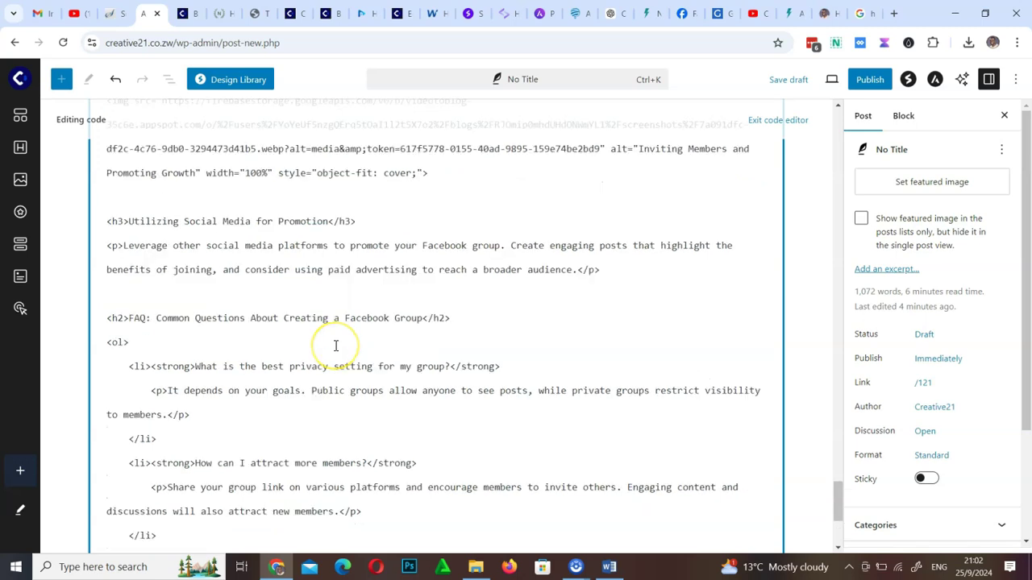
{"action": "scroll", "coordinate": [278, 321], "scroll_direction": "up", "scroll_amount": 10}
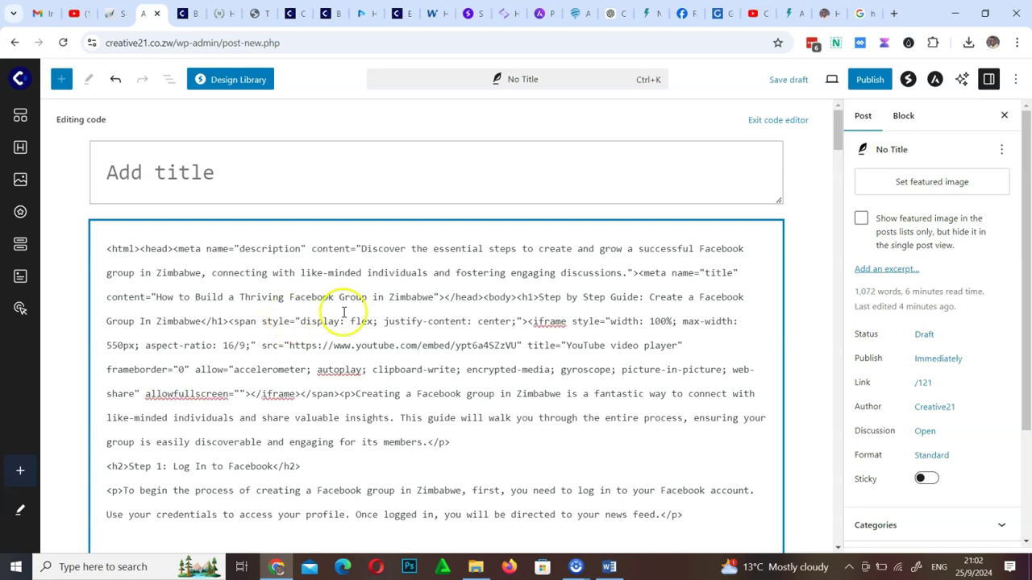
Switch back to the Visual editor and select the article's main heading
{"action": "left_click", "coordinate": [1012, 81]}
{"action": "left_click", "coordinate": [814, 327]}
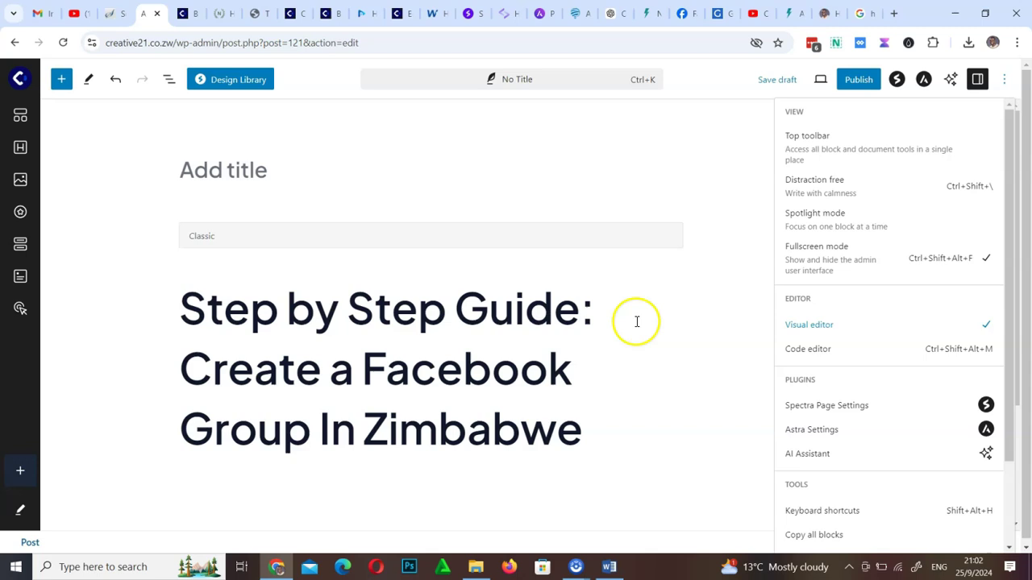
{"action": "scroll", "coordinate": [421, 362], "scroll_direction": "down", "scroll_amount": 15}
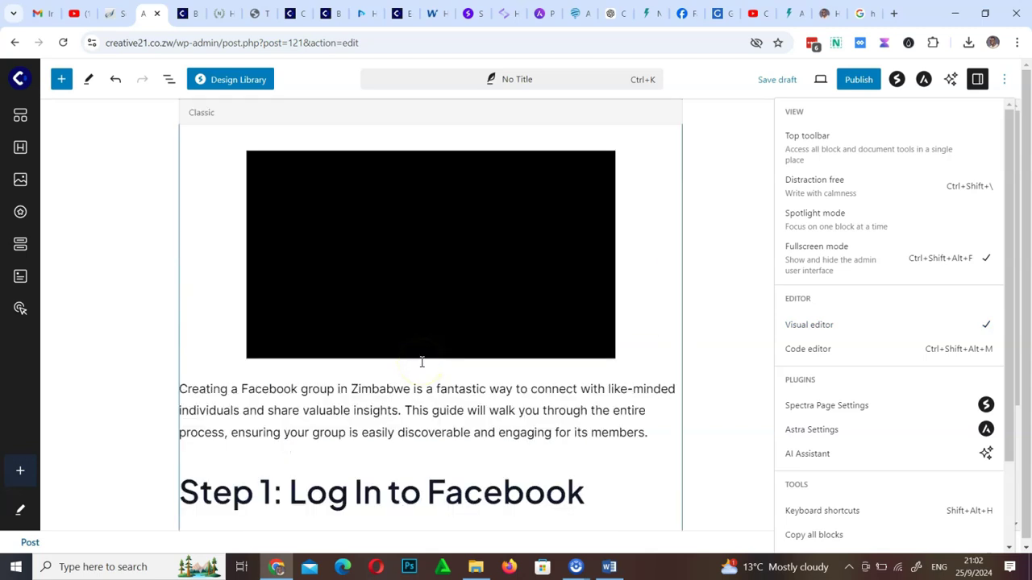
{"action": "scroll", "coordinate": [422, 363], "scroll_direction": "up", "scroll_amount": 10}
{"action": "scroll", "coordinate": [421, 363], "scroll_direction": "down", "scroll_amount": 13}
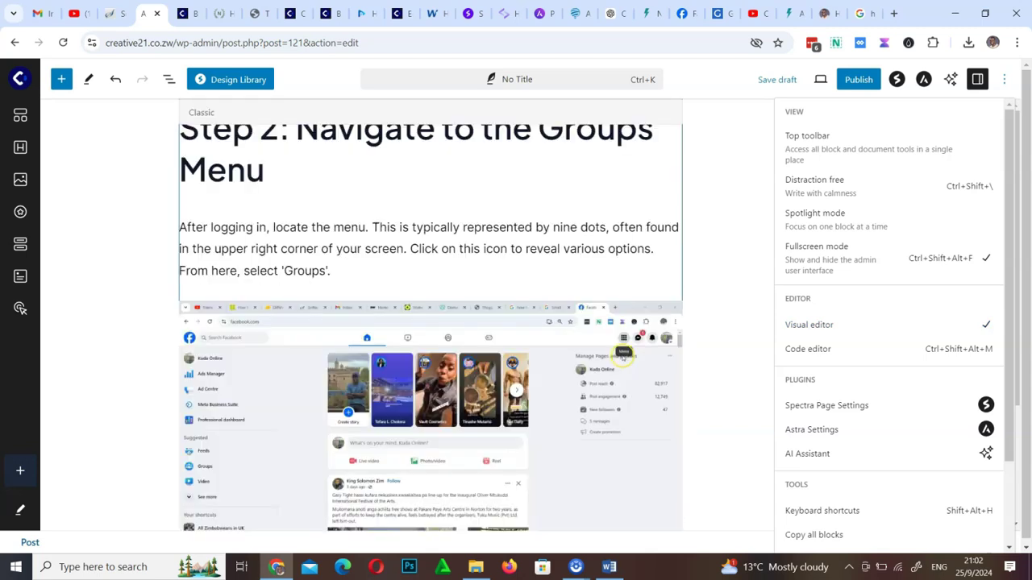
{"action": "scroll", "coordinate": [422, 362], "scroll_direction": "up", "scroll_amount": 15}
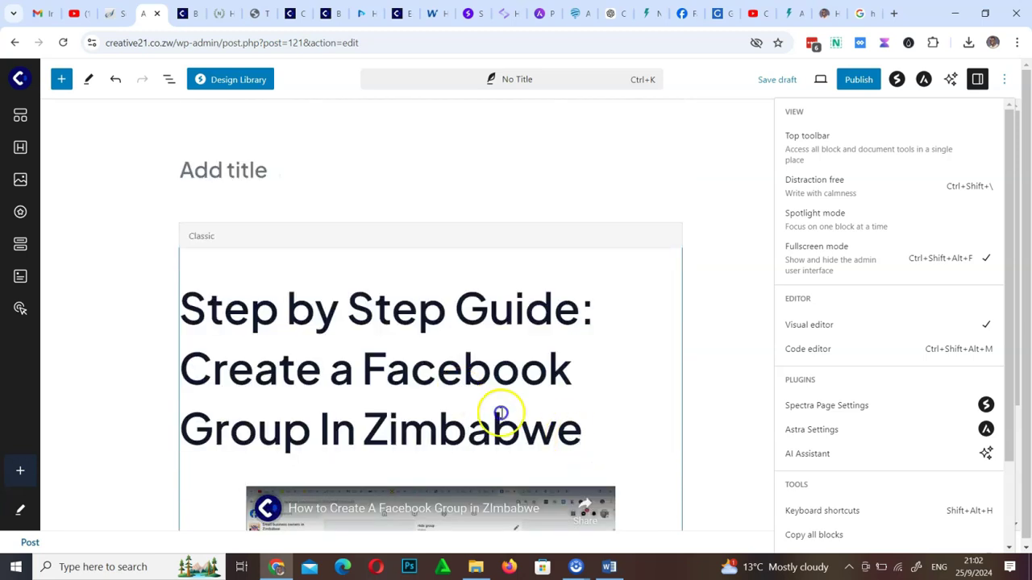
{"action": "triple_click", "coordinate": [193, 306]}
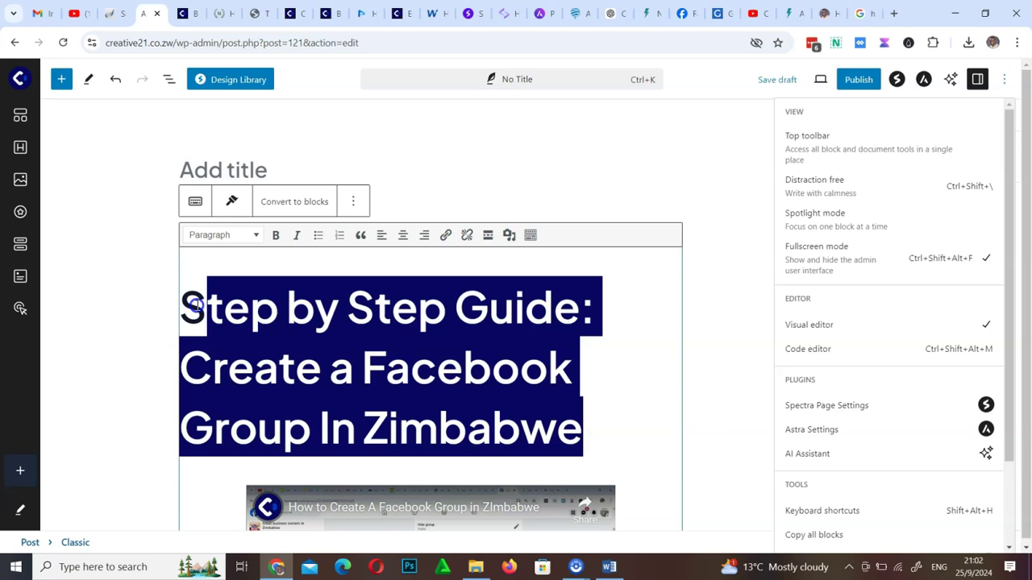
{"action": "left_click", "coordinate": [191, 304]}
{"action": "left_click_drag", "start_coordinate": [191, 304], "coordinate": [622, 446]}
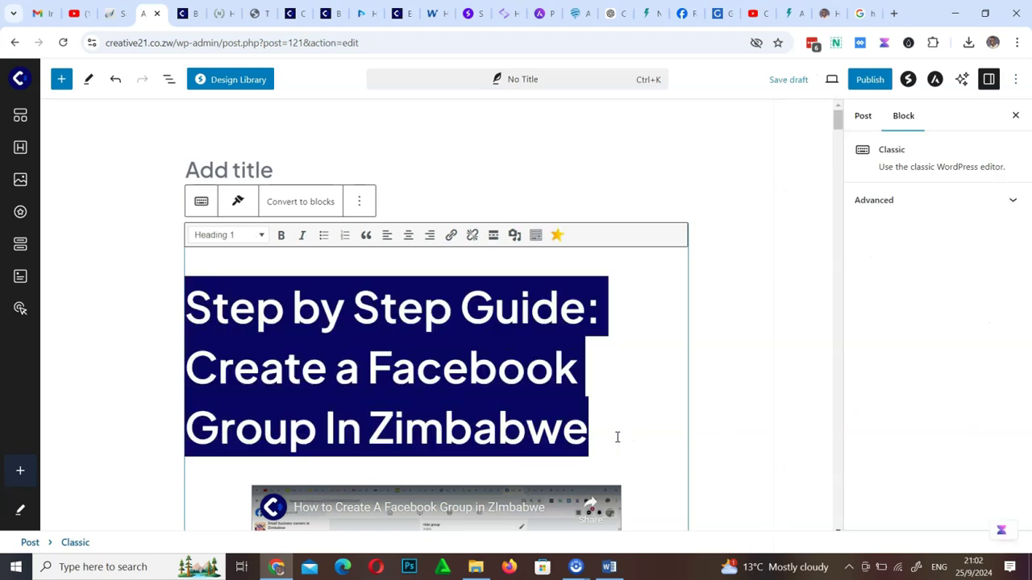
Cut the H1 'Step by Step Guide: Create a Facebook Group In Zimbabwe' from the body into the title field
{"action": "key", "text": "ctrl+x"}
{"action": "left_click", "coordinate": [361, 168]}
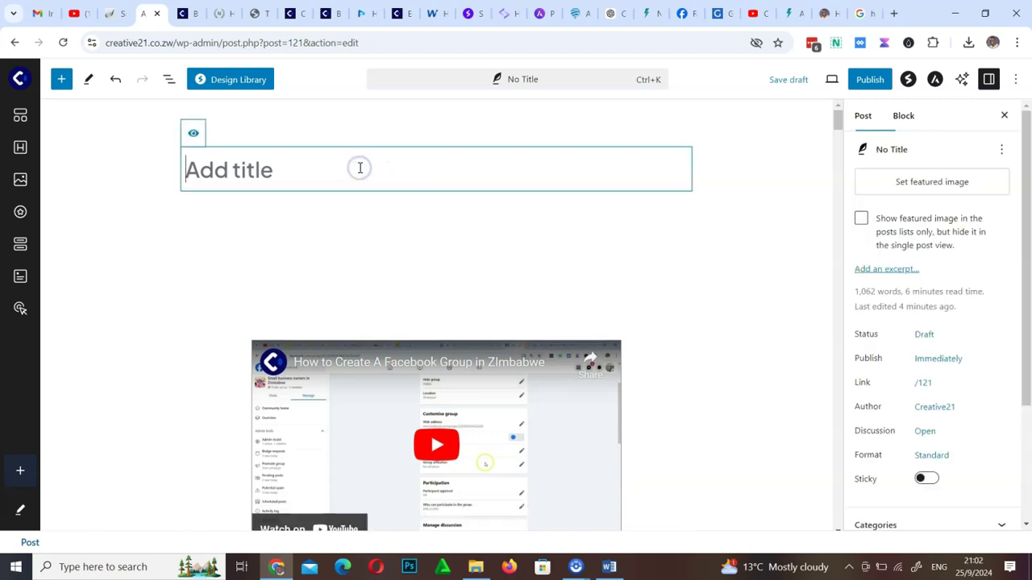
{"action": "key", "text": "ctrl+v"}
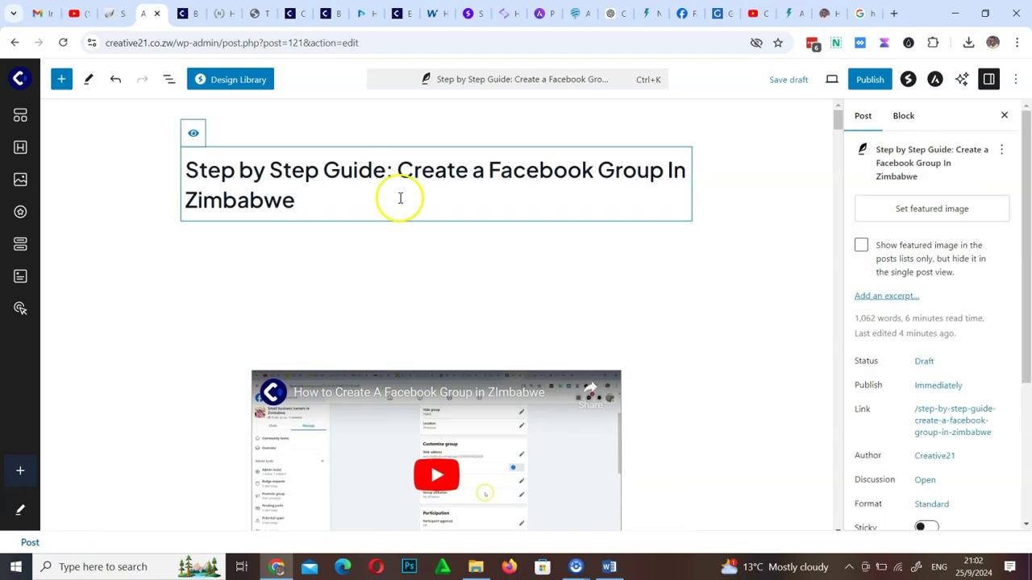
{"action": "left_click", "coordinate": [281, 324]}
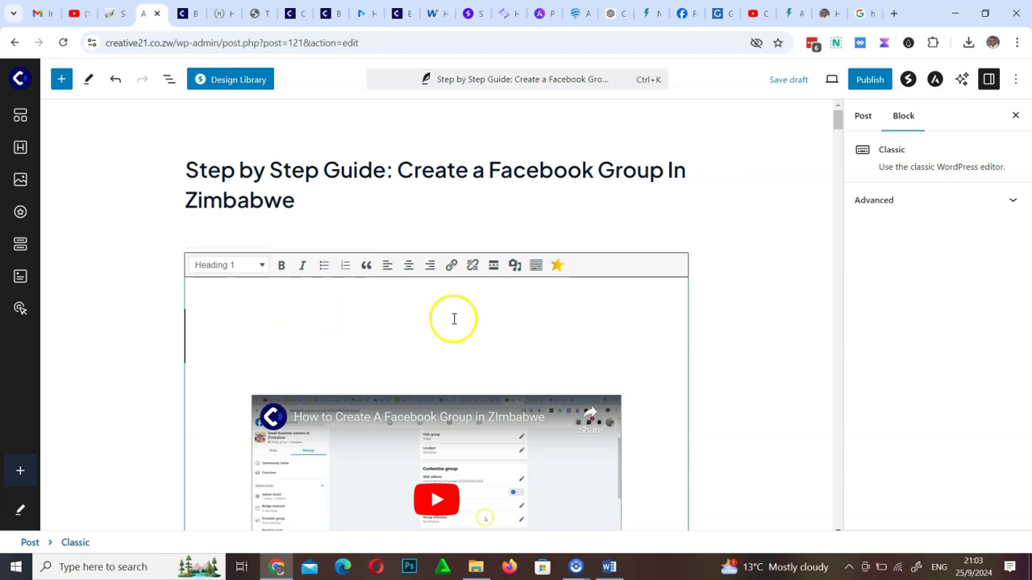
{"action": "left_click", "coordinate": [756, 252]}
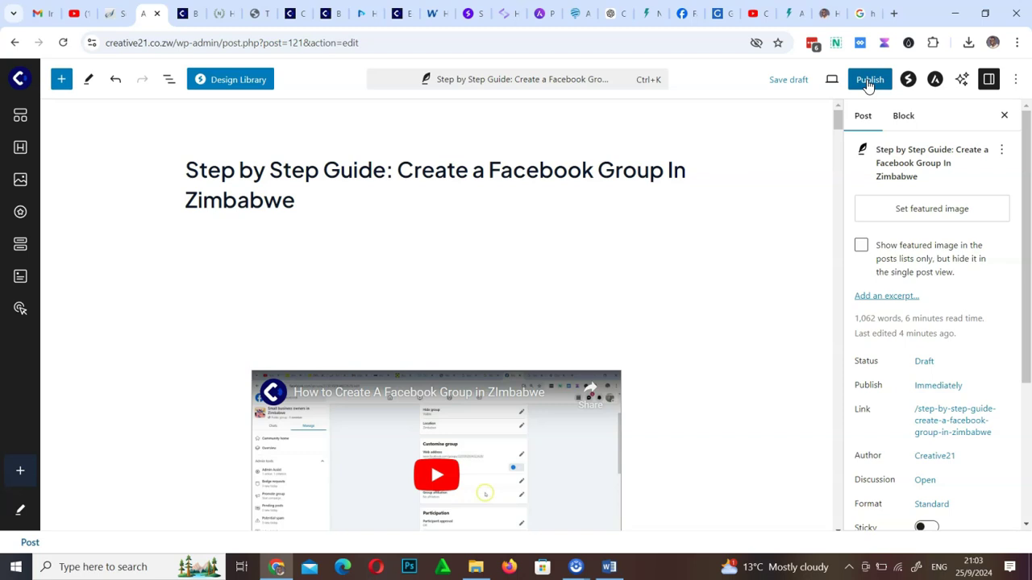
Publish and confirm the guide post, then view the live post in a new browser tab
{"action": "left_click", "coordinate": [868, 83]}
{"action": "left_click", "coordinate": [869, 83]}
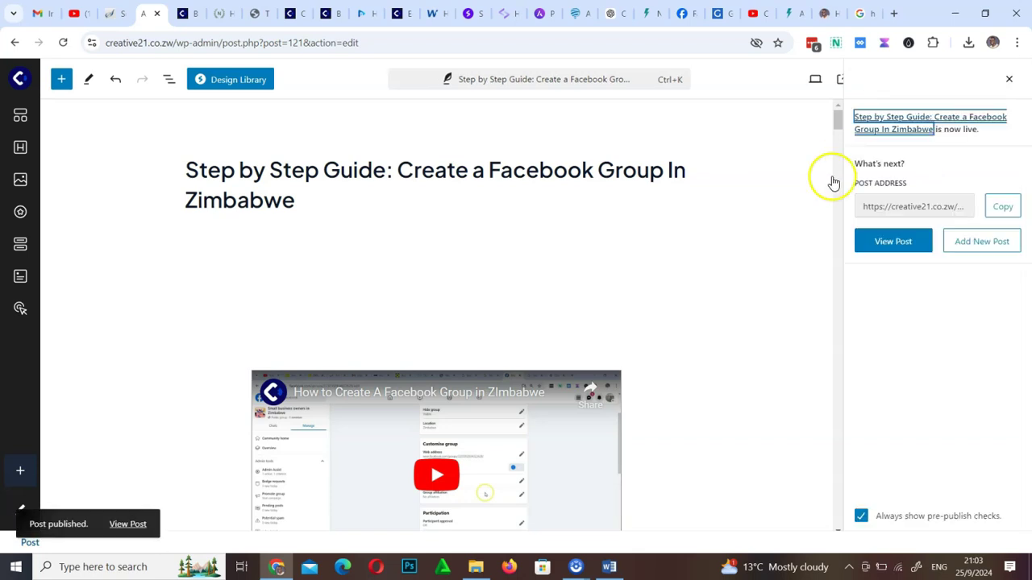
{"action": "right_click", "coordinate": [893, 244]}
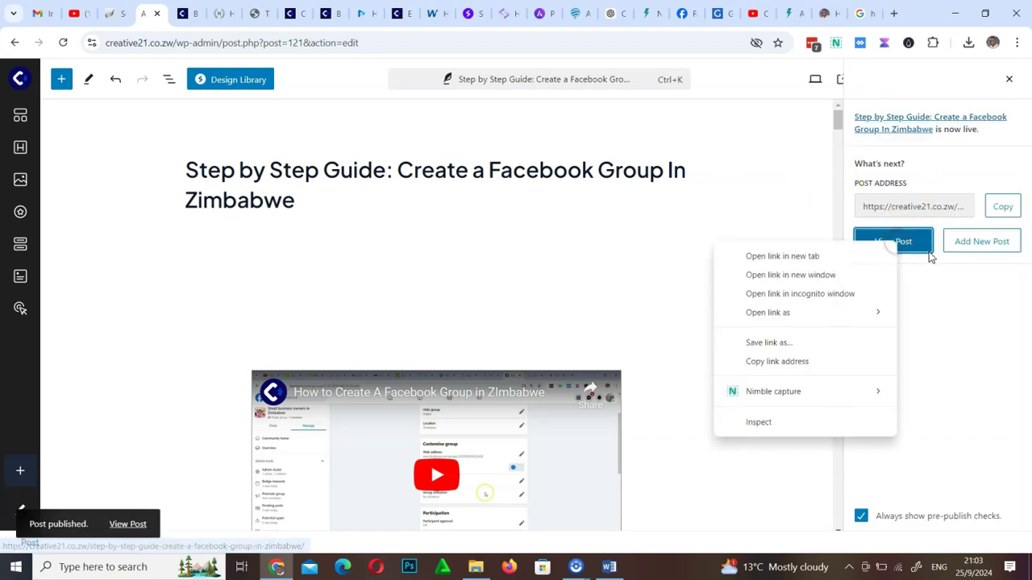
{"action": "left_click", "coordinate": [808, 256]}
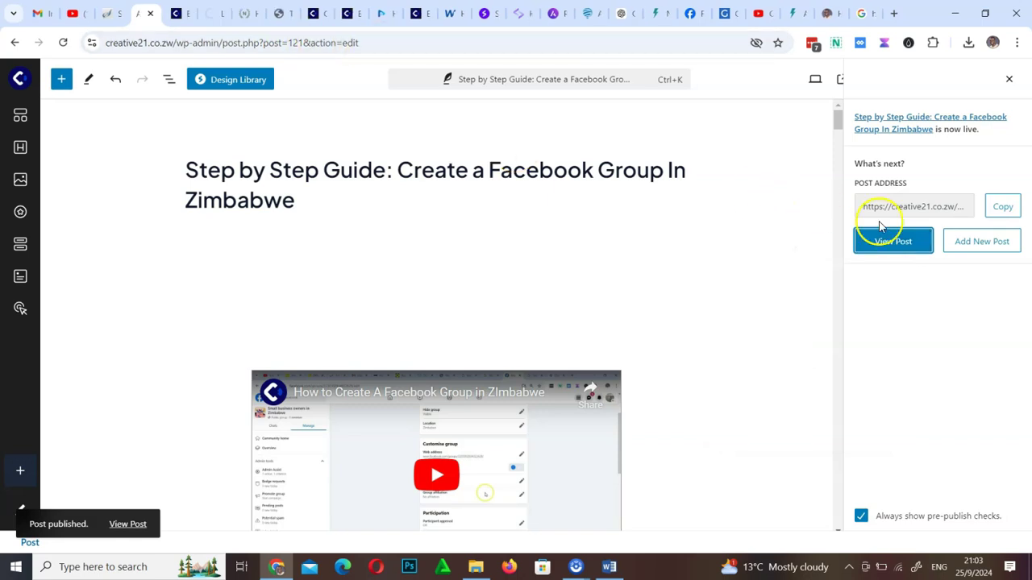
{"action": "left_click", "coordinate": [214, 13]}
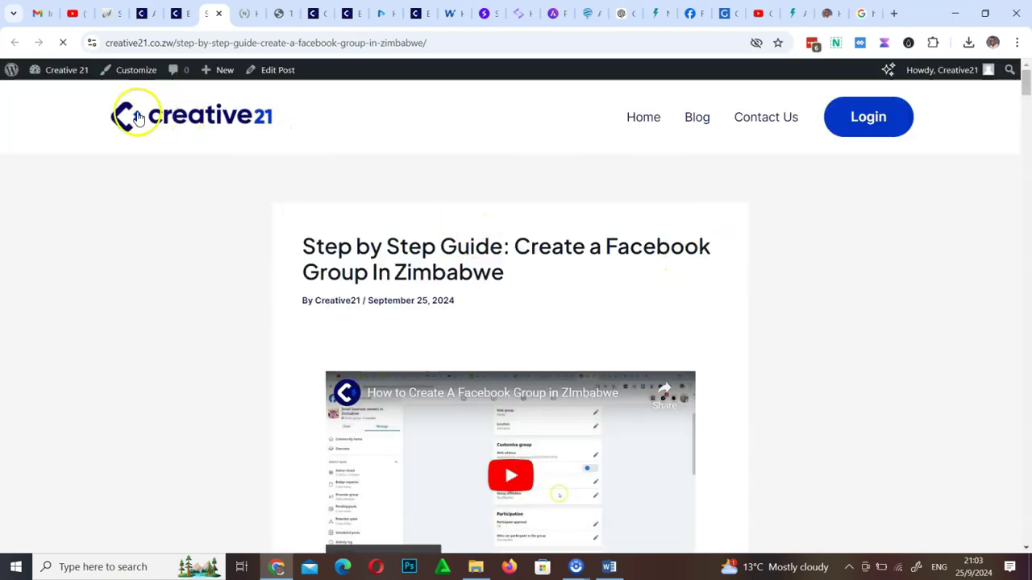
Scroll through the live Facebook group guide, then go to the Blog link in the site header
{"action": "scroll", "coordinate": [491, 350], "scroll_direction": "down", "scroll_amount": 8}
{"action": "scroll", "coordinate": [494, 352], "scroll_direction": "down", "scroll_amount": 20}
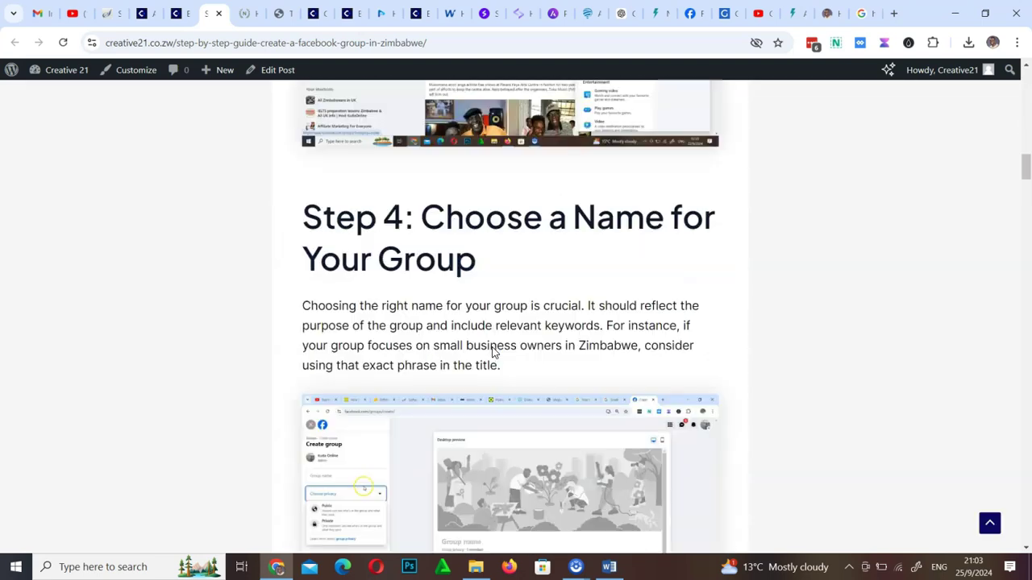
{"action": "scroll", "coordinate": [494, 352], "scroll_direction": "down", "scroll_amount": 20}
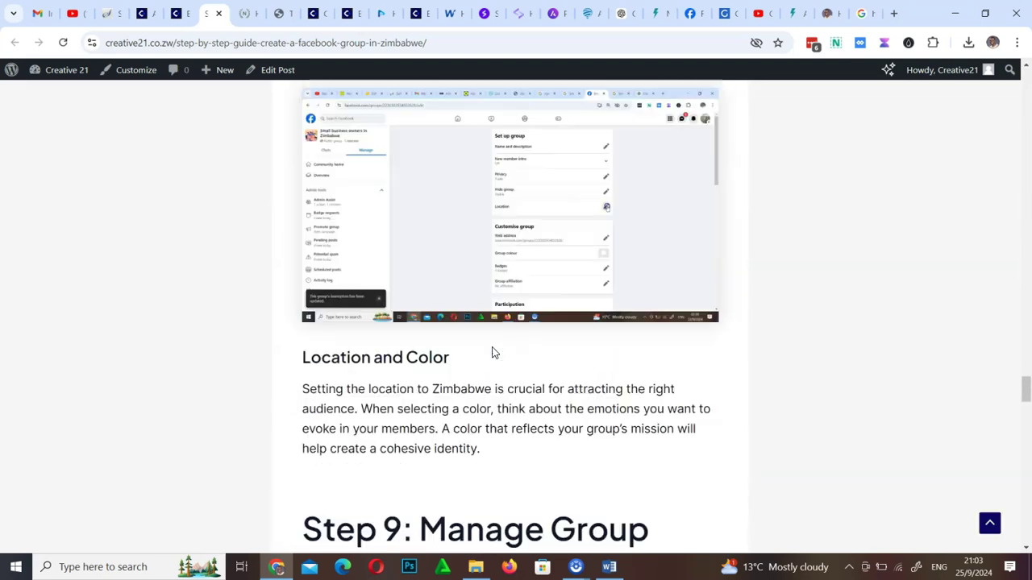
{"action": "scroll", "coordinate": [492, 351], "scroll_direction": "up", "scroll_amount": 8}
{"action": "scroll", "coordinate": [488, 379], "scroll_direction": "down", "scroll_amount": 8}
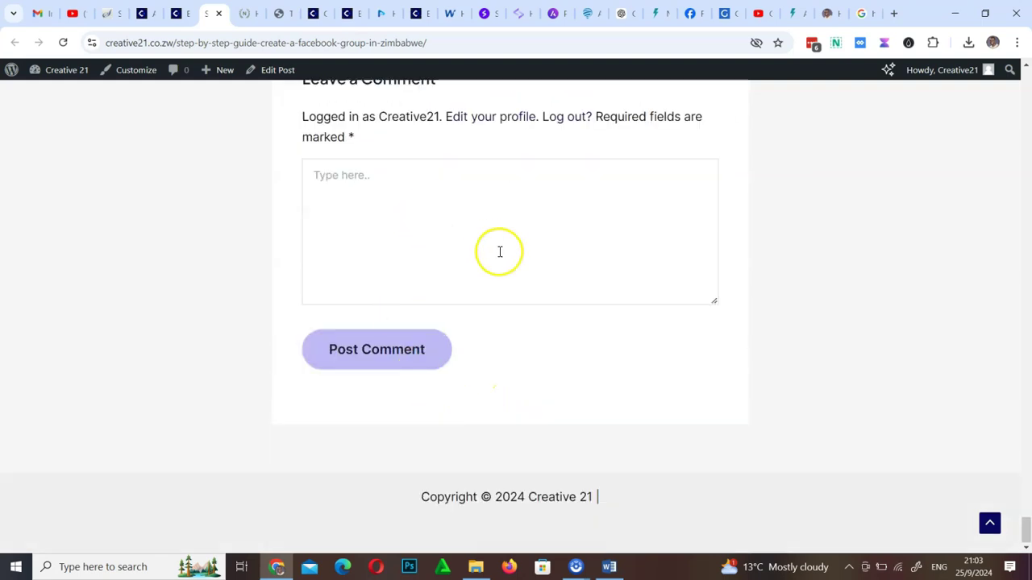
{"action": "scroll", "coordinate": [438, 256], "scroll_direction": "up", "scroll_amount": 12}
{"action": "scroll", "coordinate": [499, 256], "scroll_direction": "up", "scroll_amount": 15}
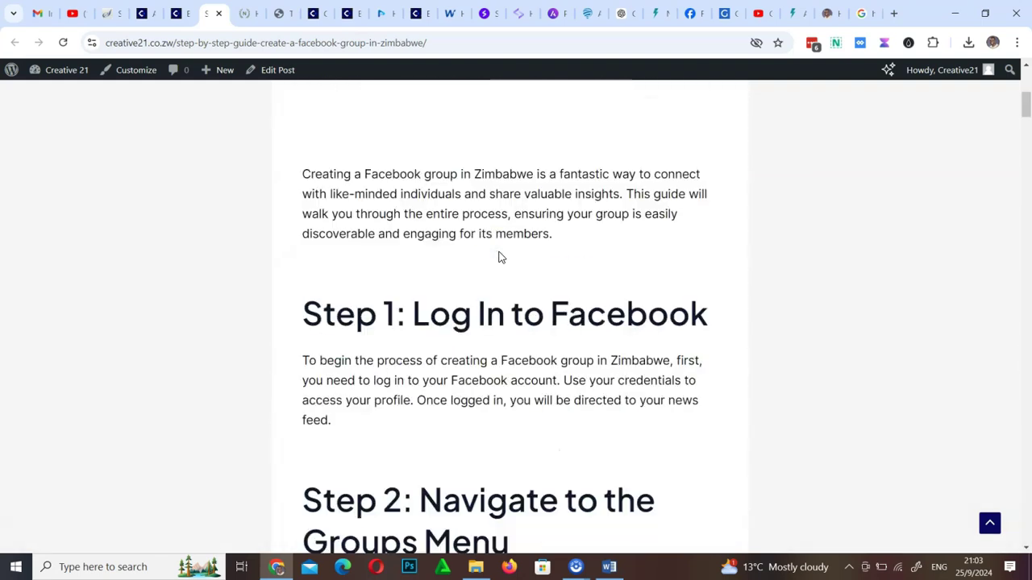
{"action": "left_click", "coordinate": [700, 118]}
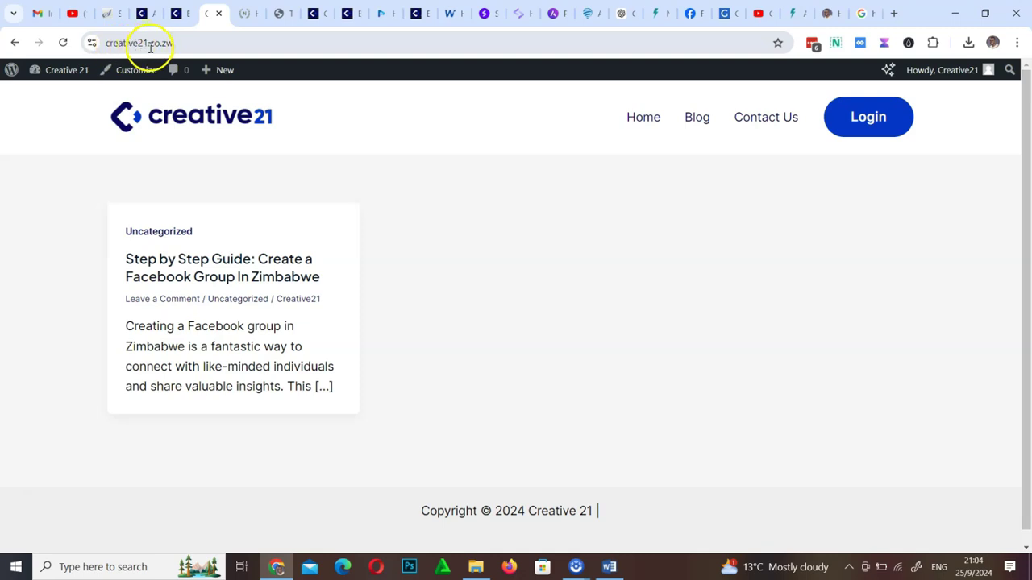
Visit Home, return via the site logo, then reopen Home showing the 'Website design' mountain hero
{"action": "left_click", "coordinate": [177, 45]}
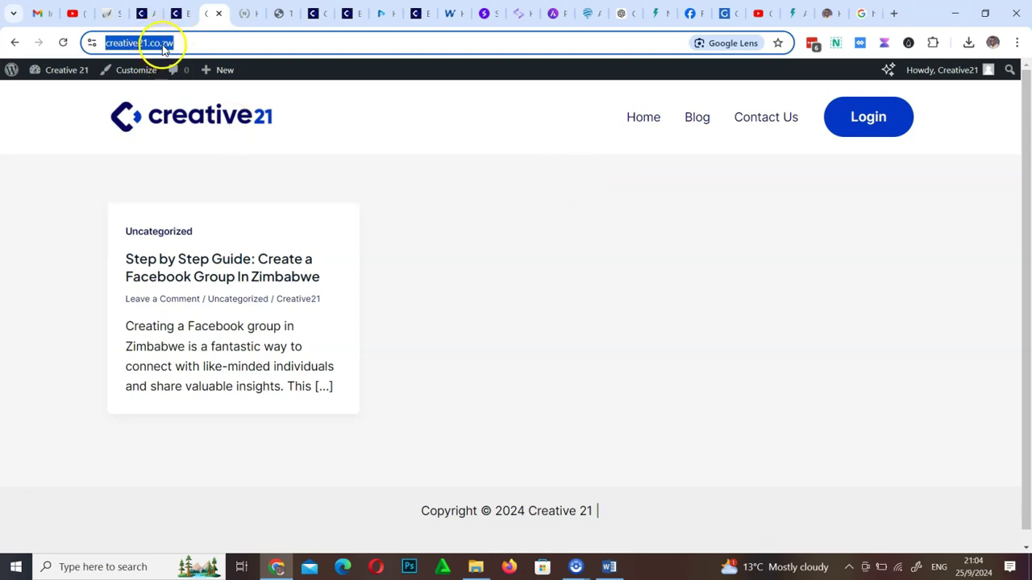
{"action": "left_click", "coordinate": [644, 121]}
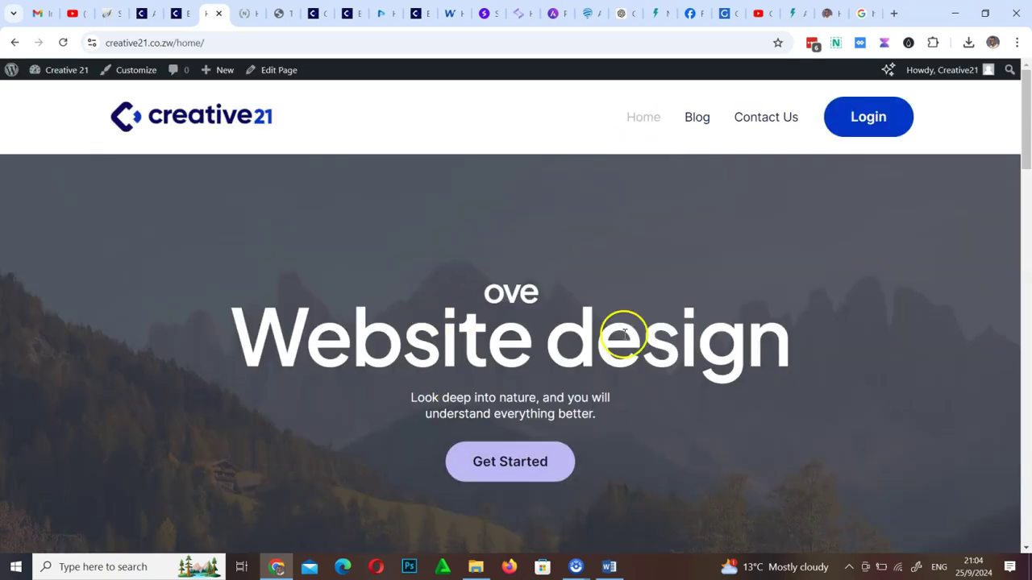
{"action": "scroll", "coordinate": [524, 335], "scroll_direction": "down", "scroll_amount": 4}
{"action": "scroll", "coordinate": [550, 327], "scroll_direction": "up", "scroll_amount": 4}
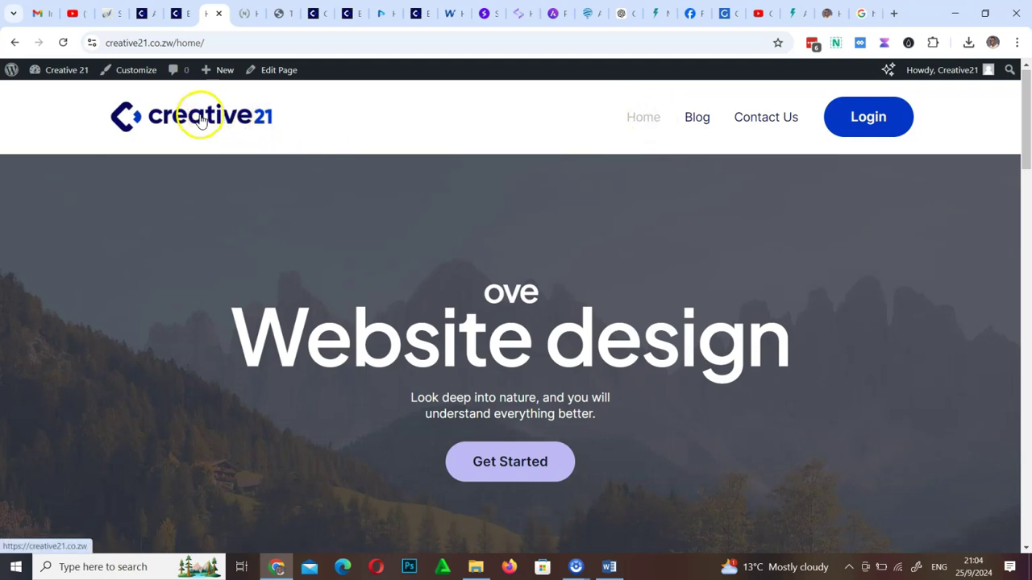
{"action": "left_click", "coordinate": [707, 119]}
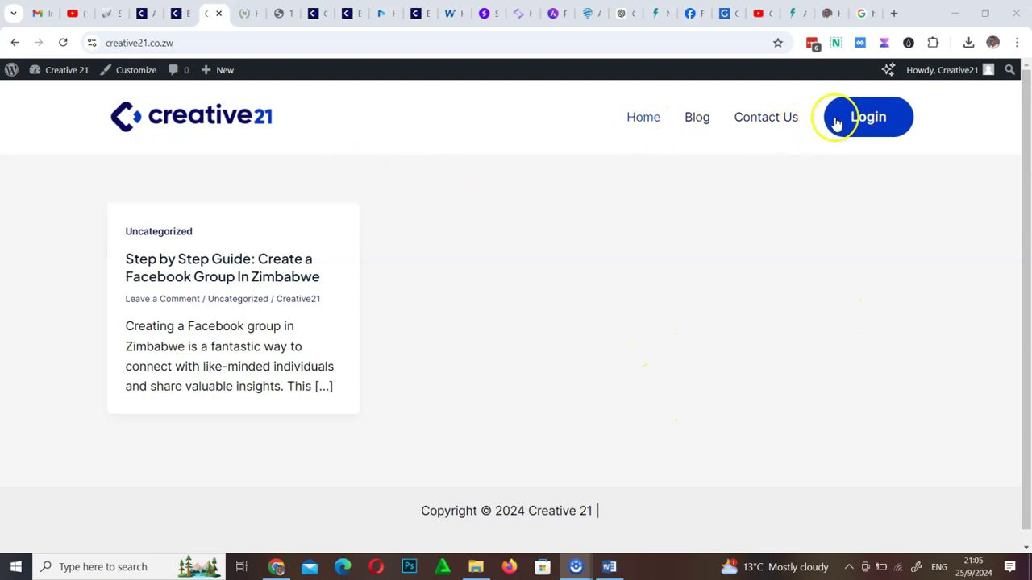
{"action": "left_click", "coordinate": [646, 118]}
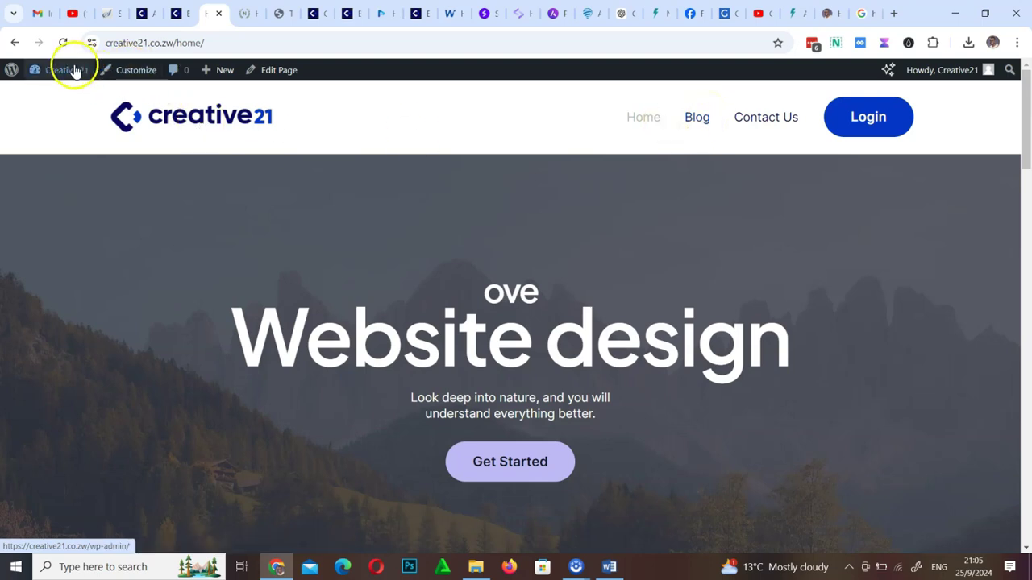
From the admin area's General settings, move to Settings > Writing and scroll to its bottom
{"action": "left_click", "coordinate": [10, 71]}
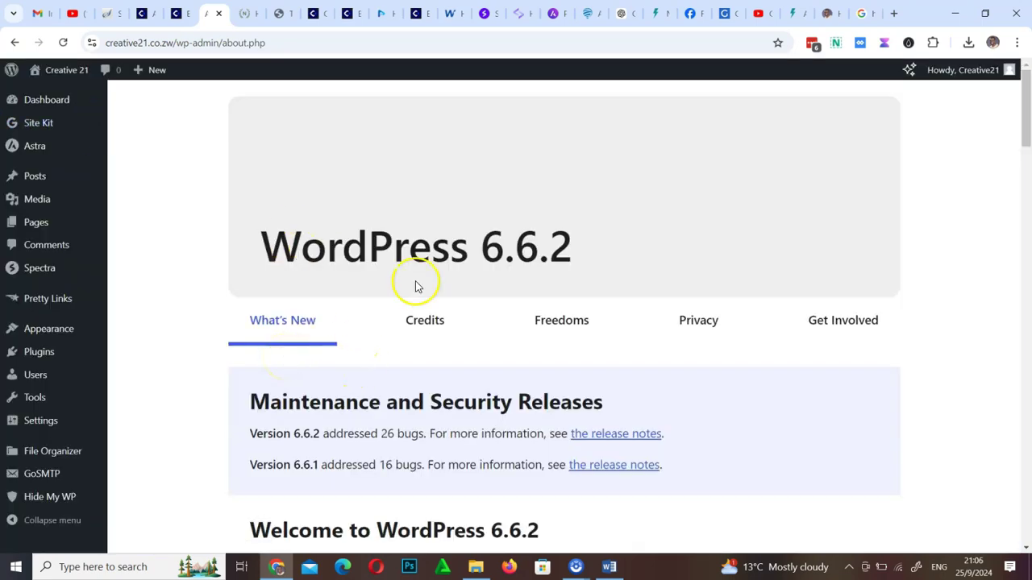
{"action": "mouse_move", "coordinate": [42, 421]}
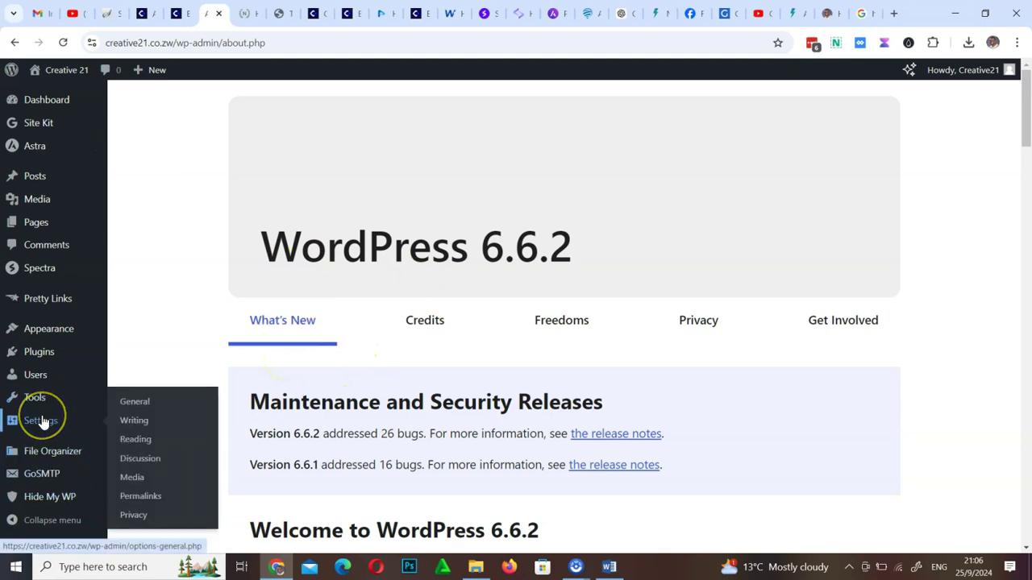
{"action": "left_click", "coordinate": [41, 419]}
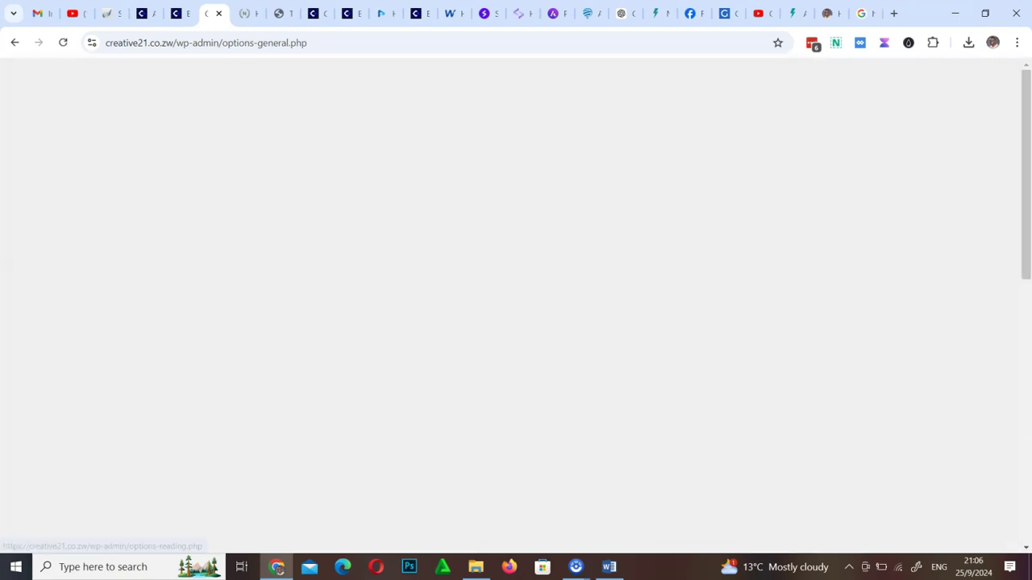
{"action": "scroll", "coordinate": [145, 371], "scroll_direction": "down", "scroll_amount": 8}
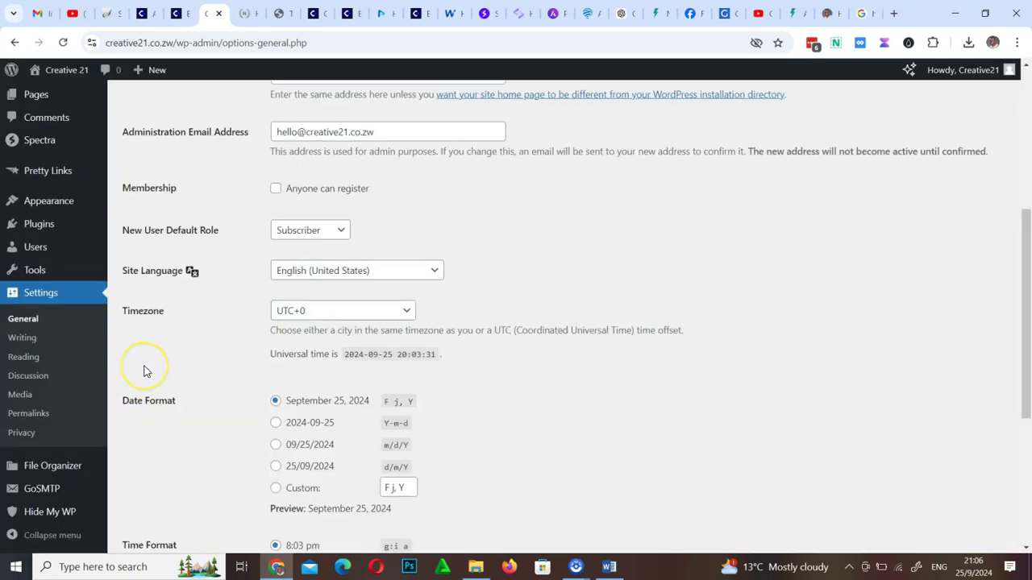
{"action": "scroll", "coordinate": [145, 371], "scroll_direction": "up", "scroll_amount": 4}
{"action": "scroll", "coordinate": [146, 371], "scroll_direction": "down", "scroll_amount": 4}
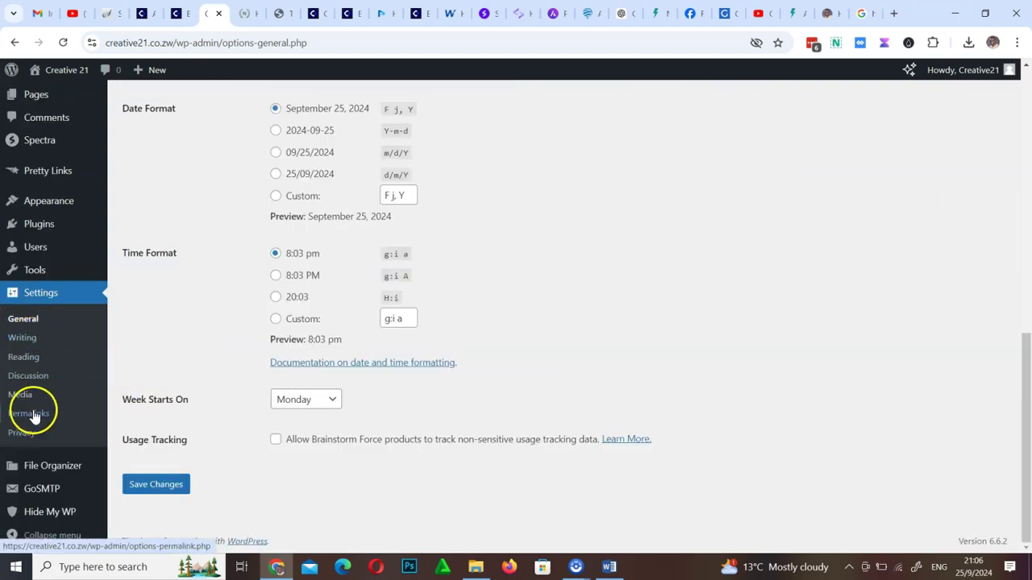
{"action": "left_click", "coordinate": [23, 338]}
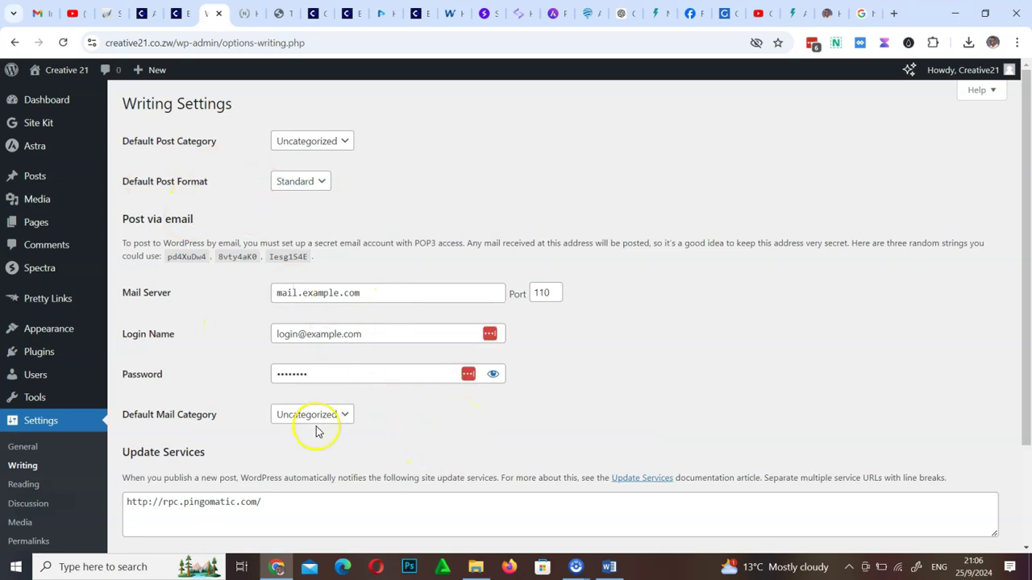
{"action": "scroll", "coordinate": [316, 431], "scroll_direction": "down", "scroll_amount": 3}
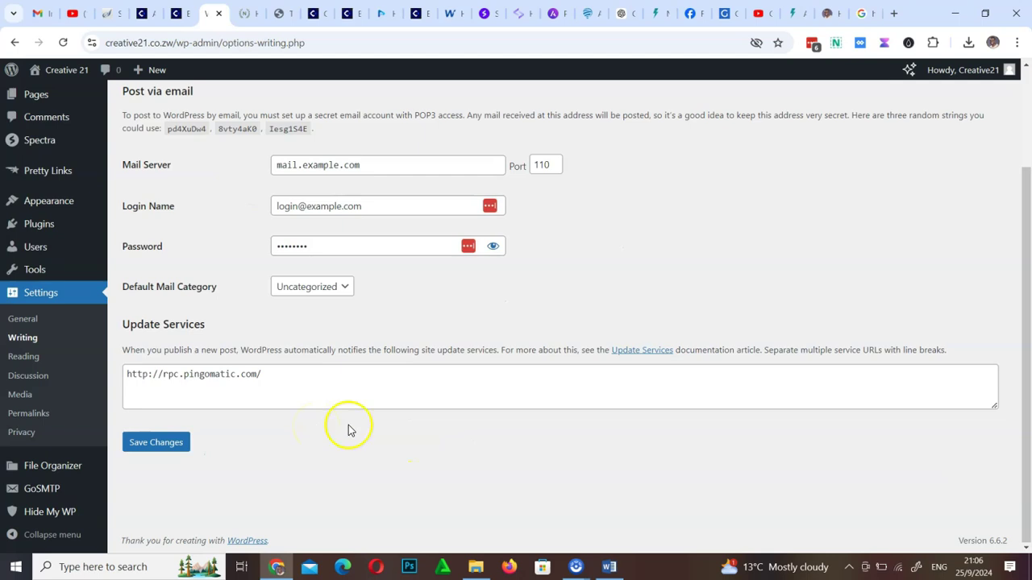
In Settings > Reading choose 'A static page' with Home as homepage and Blog as posts page, then save
{"action": "left_click", "coordinate": [25, 360]}
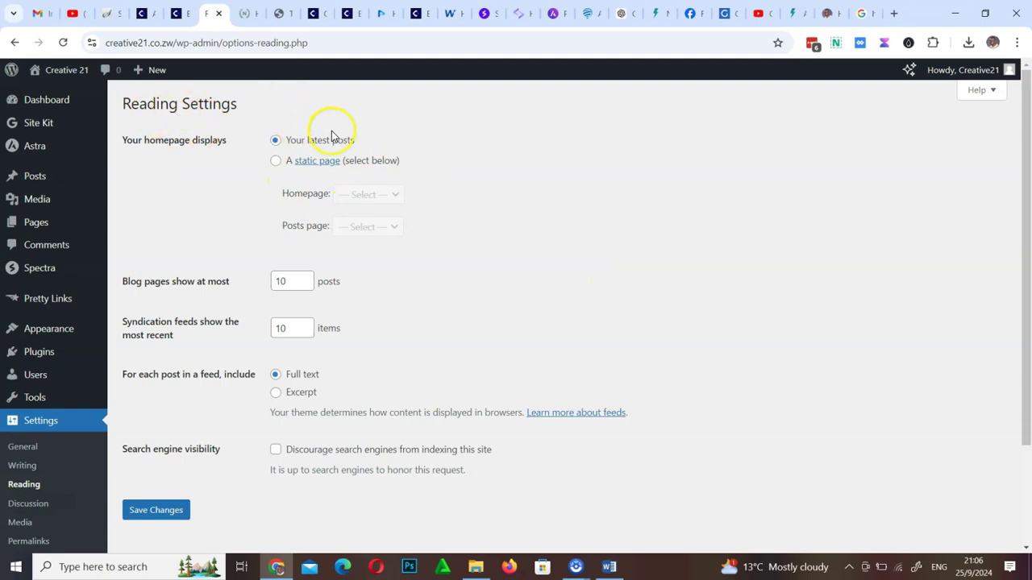
{"action": "left_click_drag", "start_coordinate": [113, 142], "coordinate": [257, 139]}
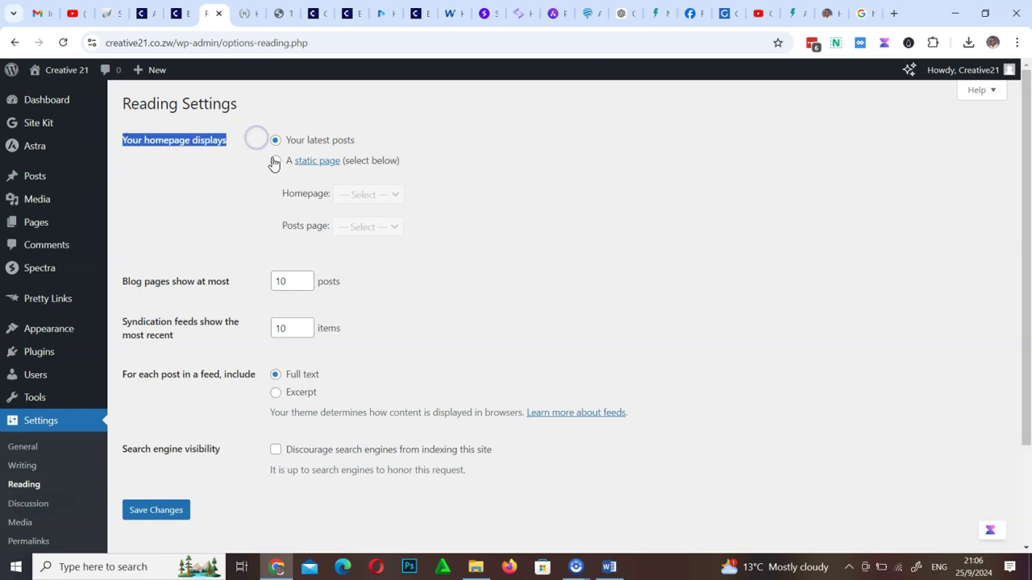
{"action": "left_click", "coordinate": [276, 162]}
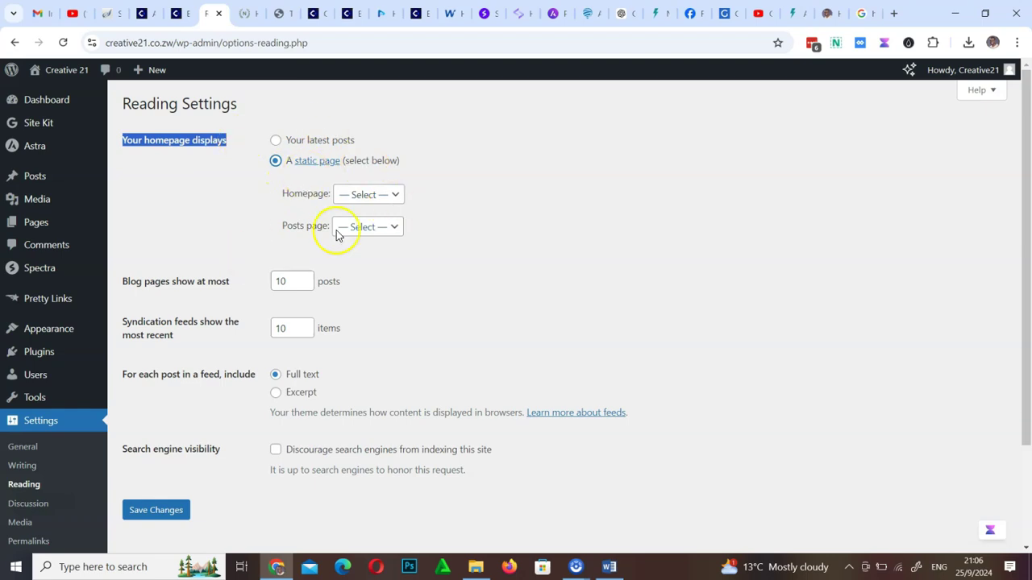
{"action": "left_click", "coordinate": [371, 195]}
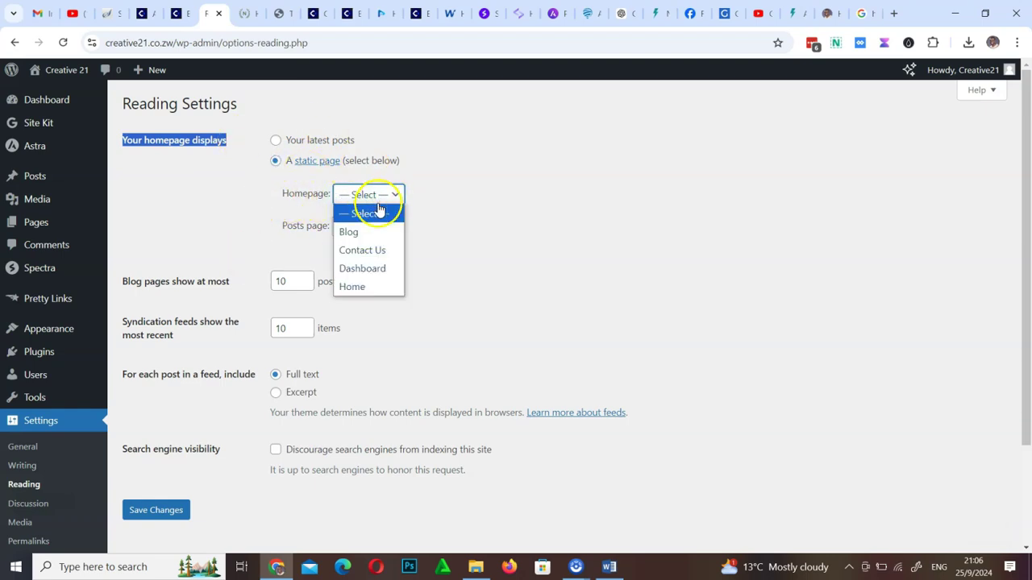
{"action": "left_click", "coordinate": [360, 289]}
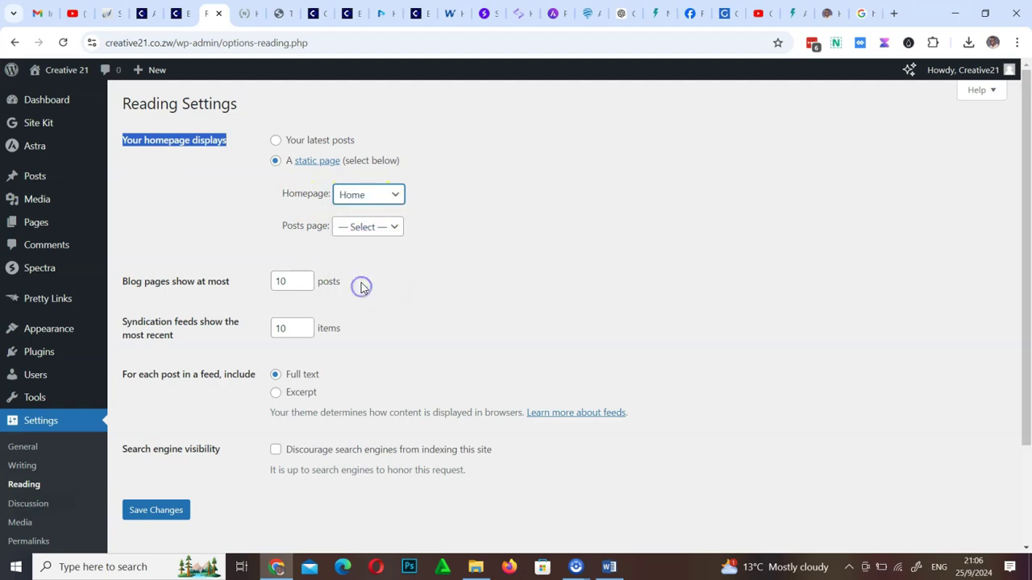
{"action": "left_click", "coordinate": [361, 225]}
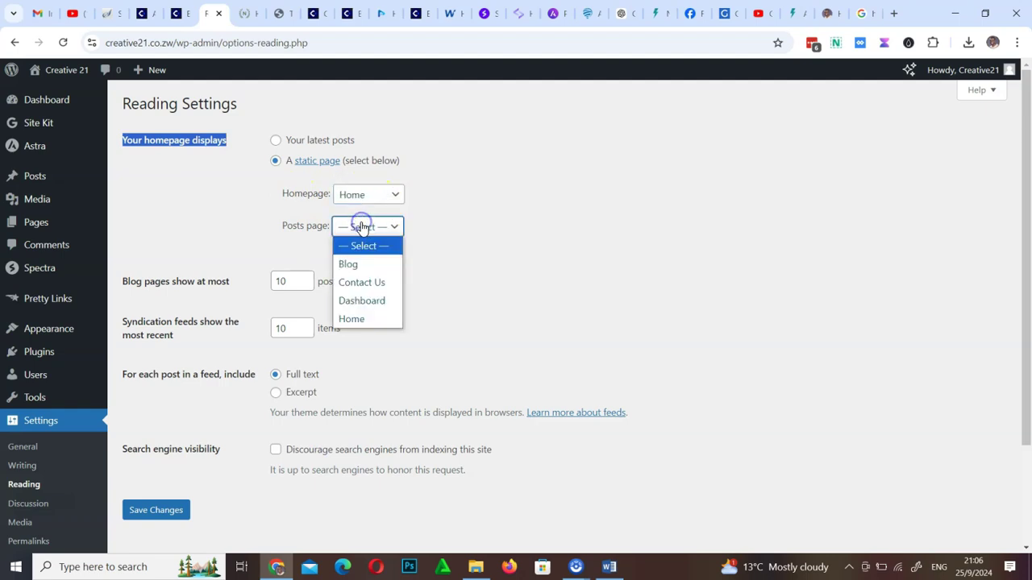
{"action": "left_click", "coordinate": [351, 264]}
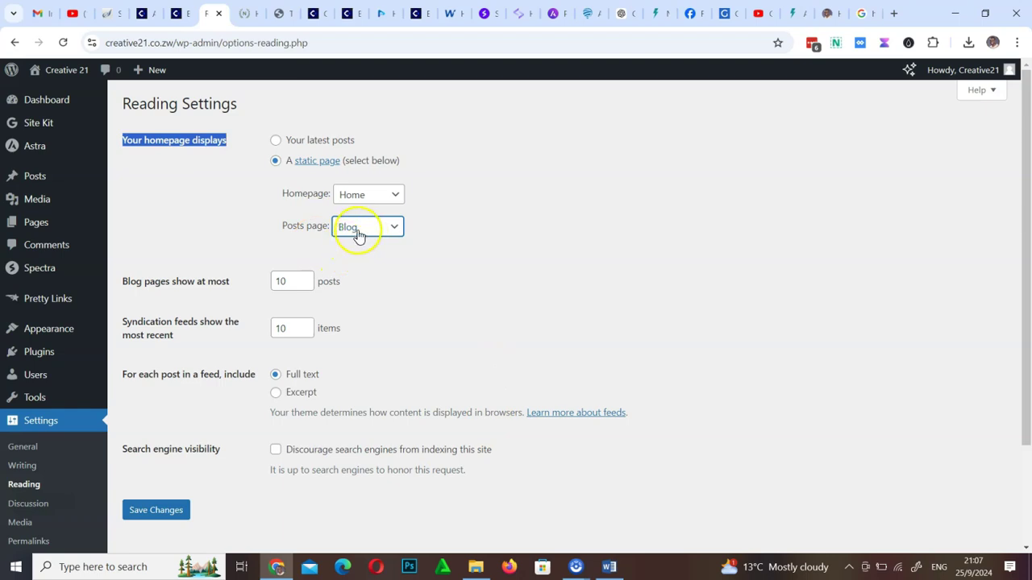
{"action": "left_click_drag", "start_coordinate": [121, 449], "coordinate": [236, 464]}
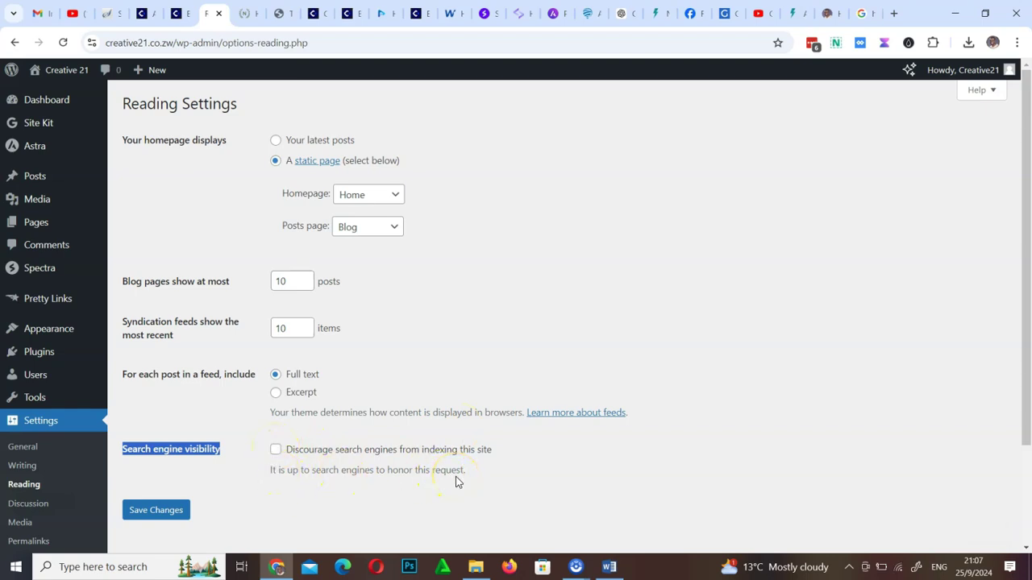
{"action": "left_click", "coordinate": [178, 513]}
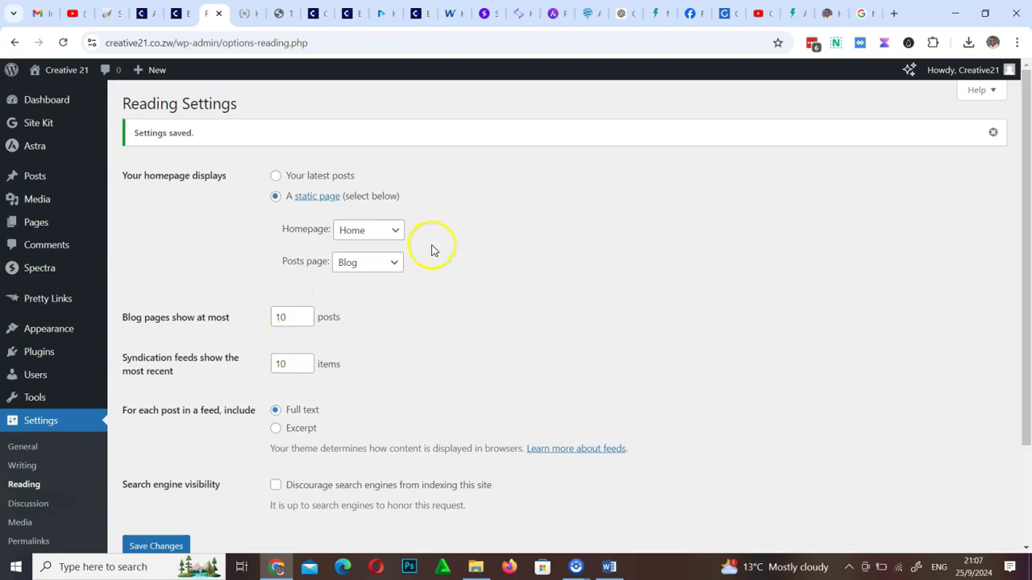
Open the live site from the admin bar's site name in a new tab and scroll its home page
{"action": "right_click", "coordinate": [64, 71]}
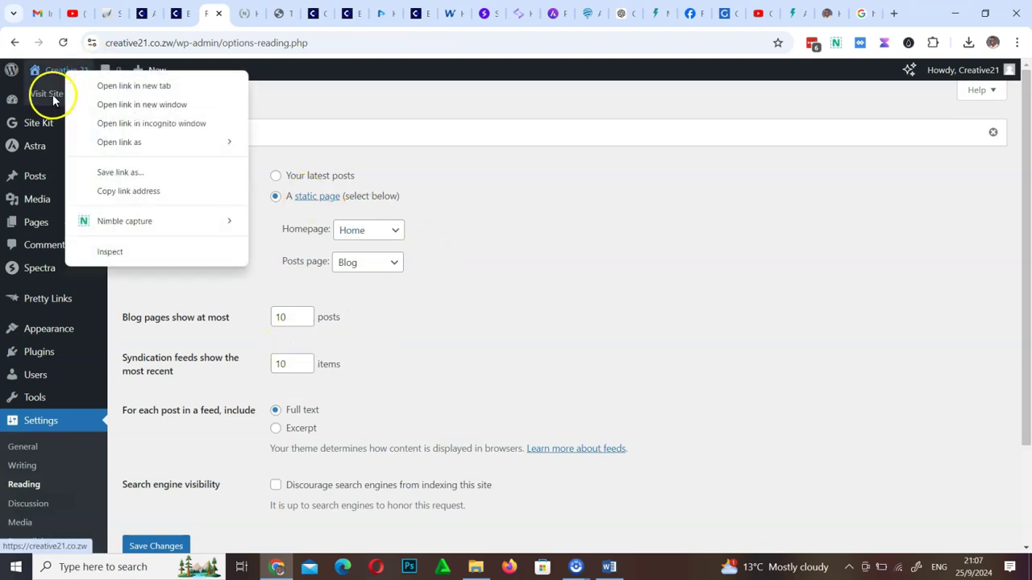
{"action": "left_click", "coordinate": [120, 85]}
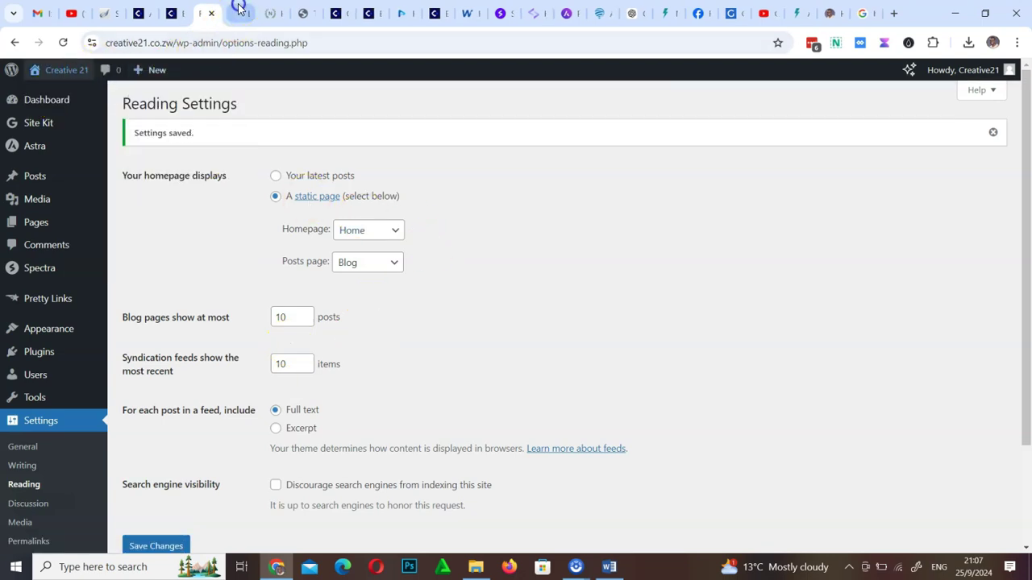
{"action": "left_click", "coordinate": [238, 9]}
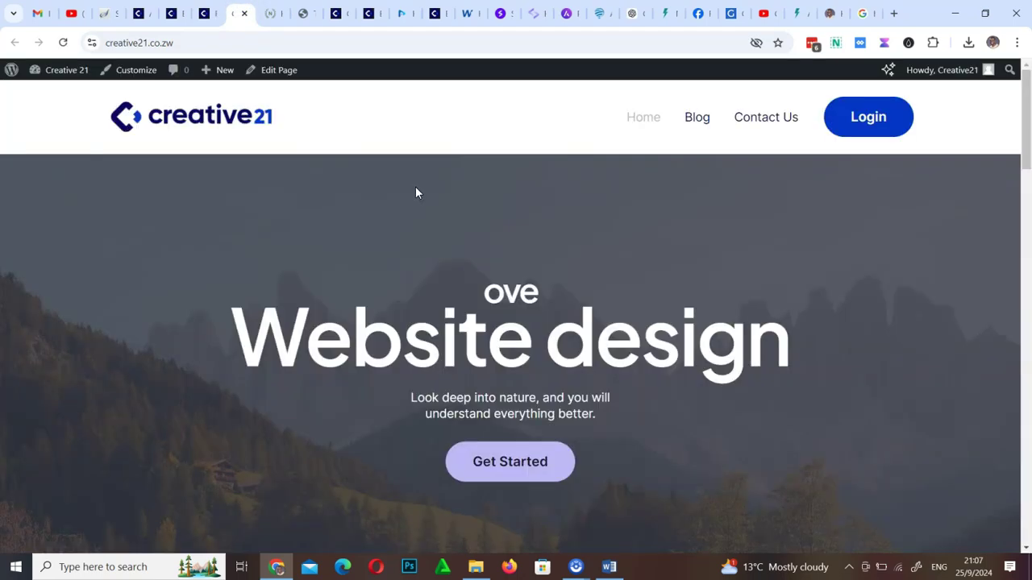
{"action": "left_click", "coordinate": [468, 279]}
{"action": "scroll", "coordinate": [472, 284], "scroll_direction": "down", "scroll_amount": 4}
{"action": "scroll", "coordinate": [470, 282], "scroll_direction": "down", "scroll_amount": 8}
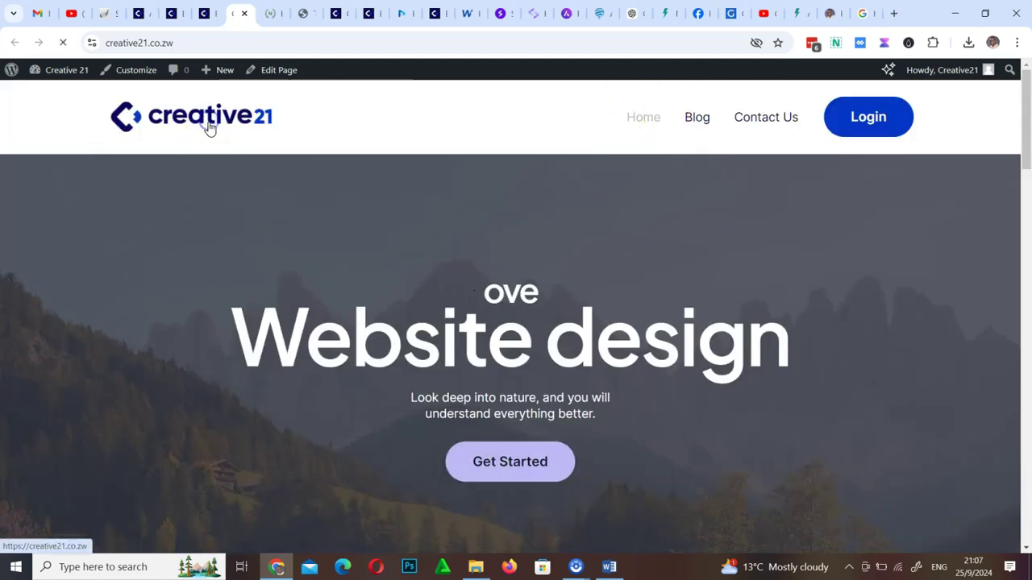
{"action": "left_click", "coordinate": [272, 129]}
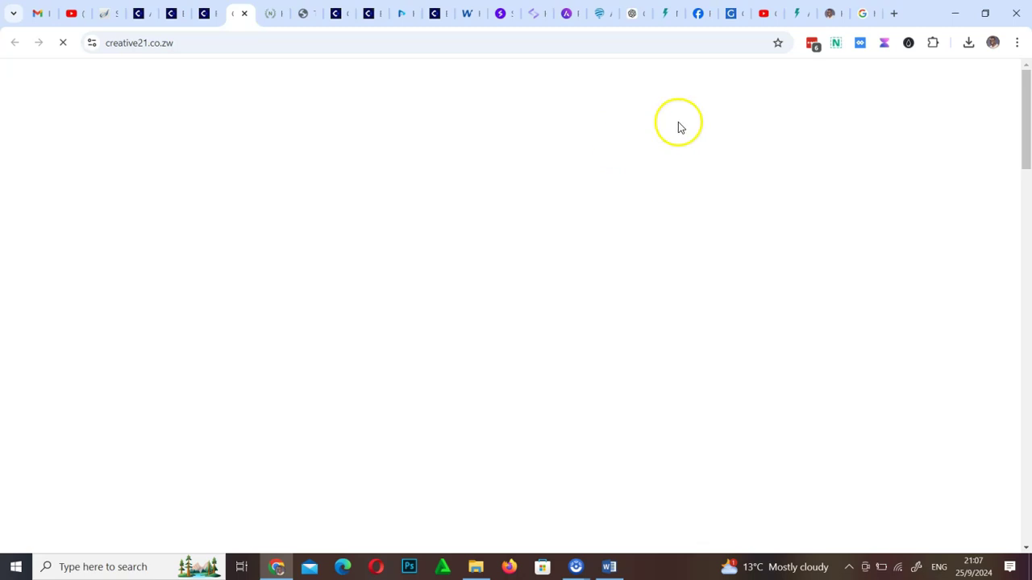
Browse the Blog and Contact Us pages, scrolling down to the copyright footer
{"action": "left_click", "coordinate": [700, 118]}
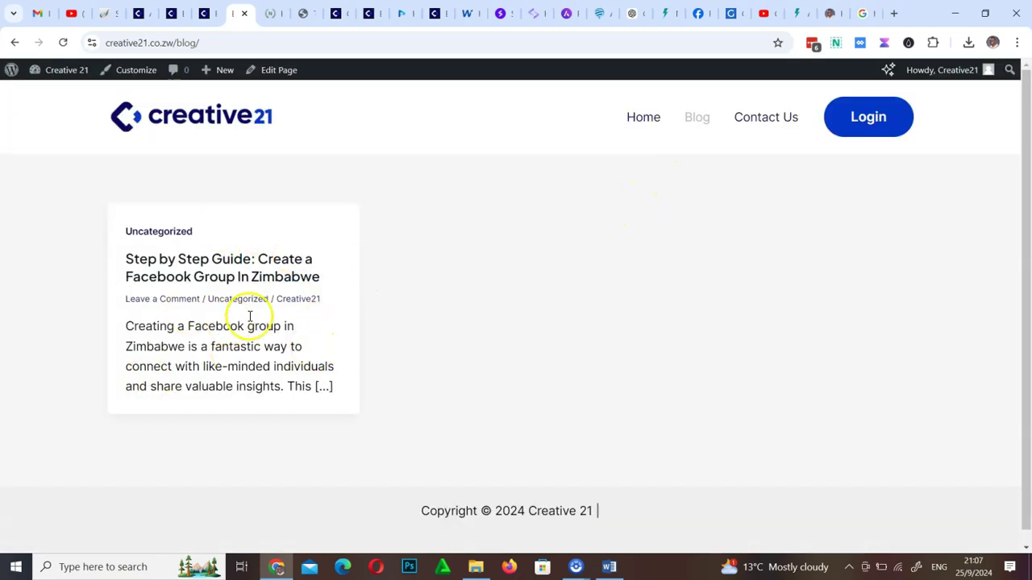
{"action": "left_click", "coordinate": [763, 121]}
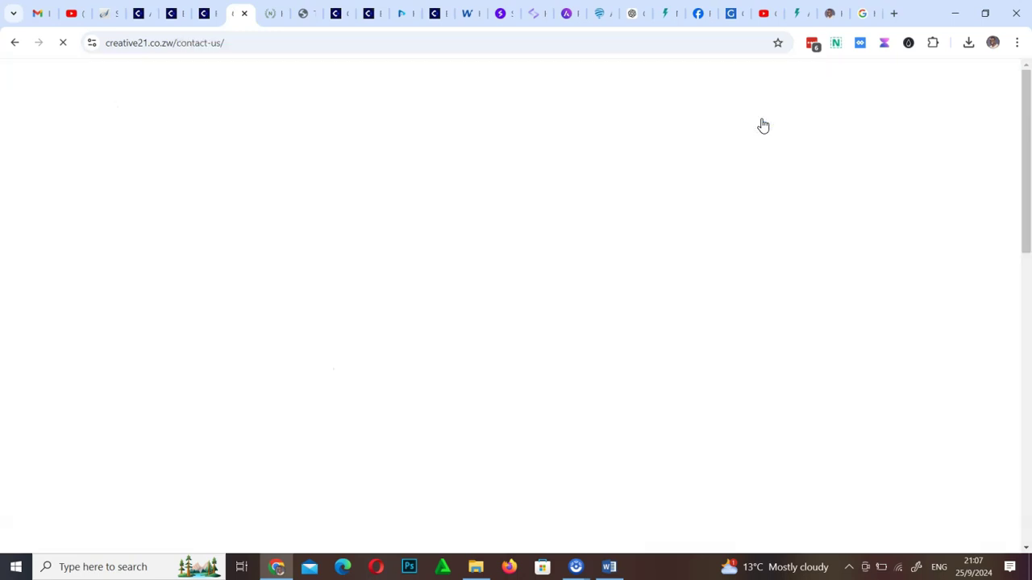
{"action": "scroll", "coordinate": [537, 326], "scroll_direction": "down", "scroll_amount": 15}
{"action": "scroll", "coordinate": [536, 326], "scroll_direction": "up", "scroll_amount": 15}
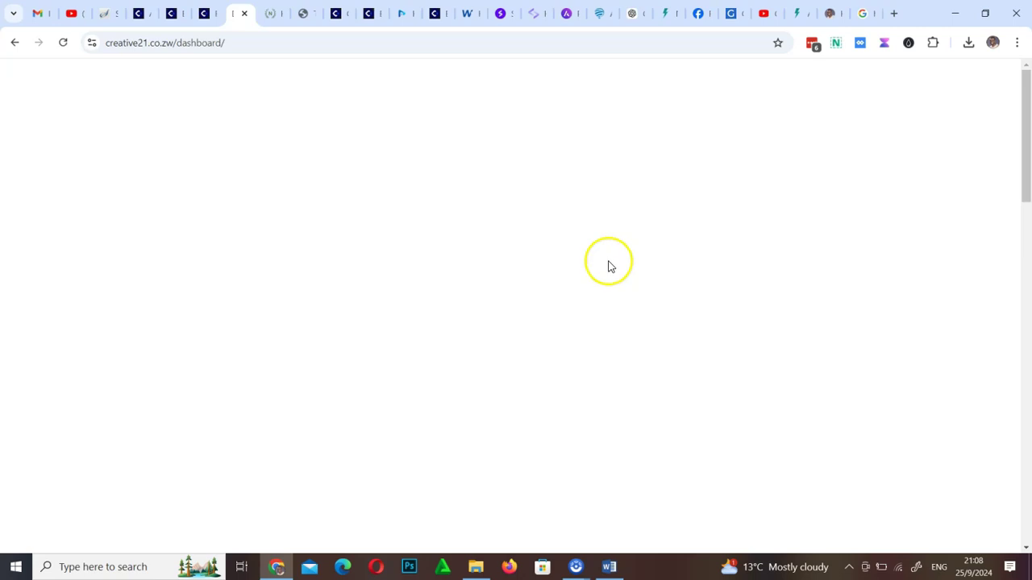
{"action": "scroll", "coordinate": [473, 352], "scroll_direction": "down", "scroll_amount": 4}
{"action": "scroll", "coordinate": [544, 340], "scroll_direction": "up", "scroll_amount": 4}
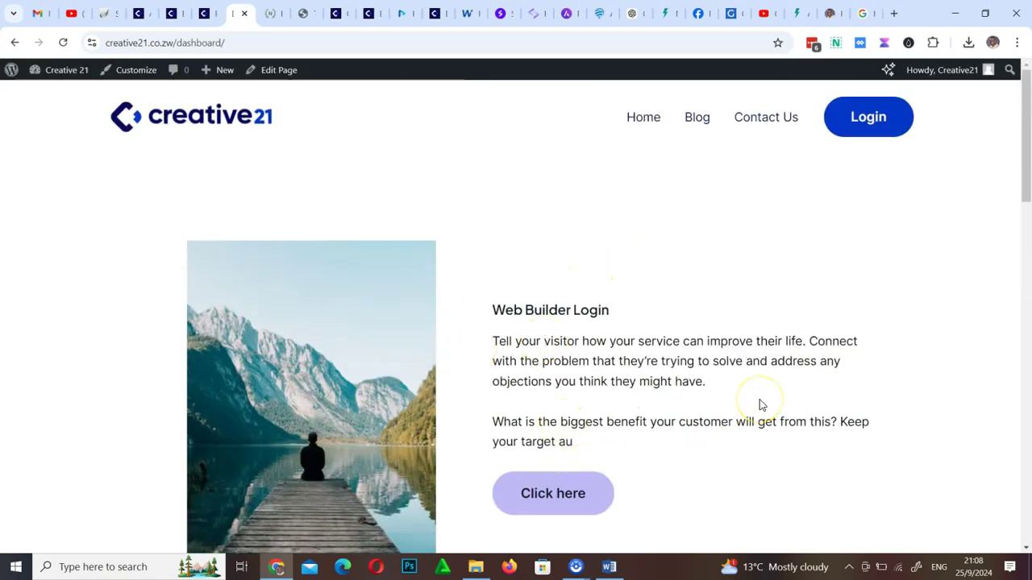
{"action": "scroll", "coordinate": [760, 405], "scroll_direction": "down", "scroll_amount": 10}
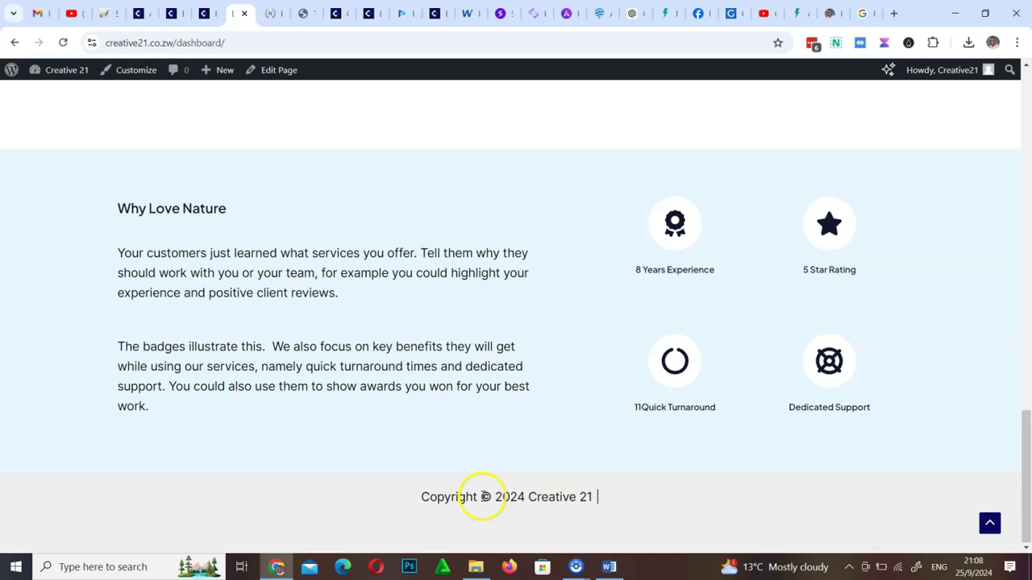
{"action": "left_click_drag", "start_coordinate": [306, 500], "coordinate": [621, 507]}
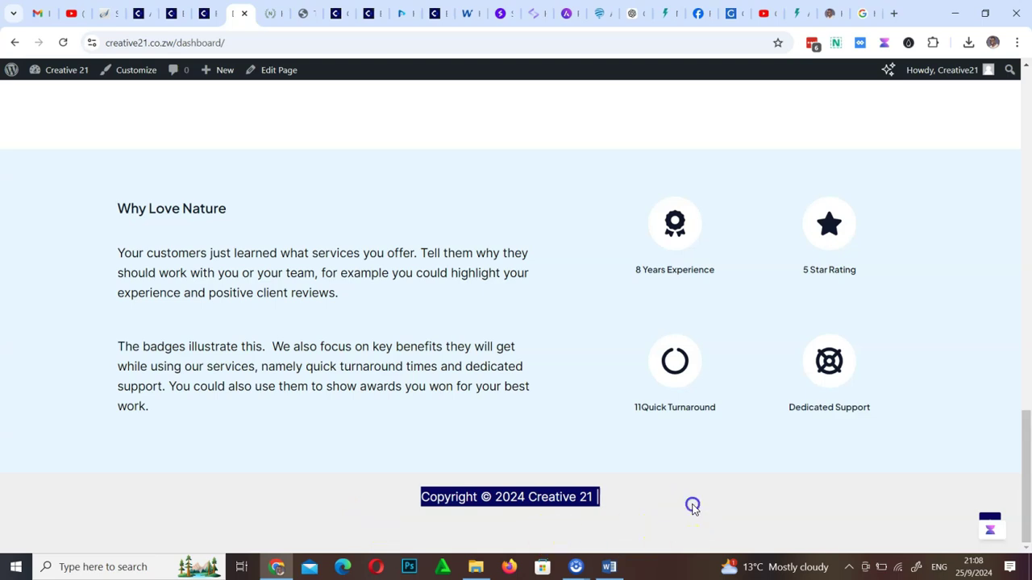
{"action": "left_click", "coordinate": [693, 505]}
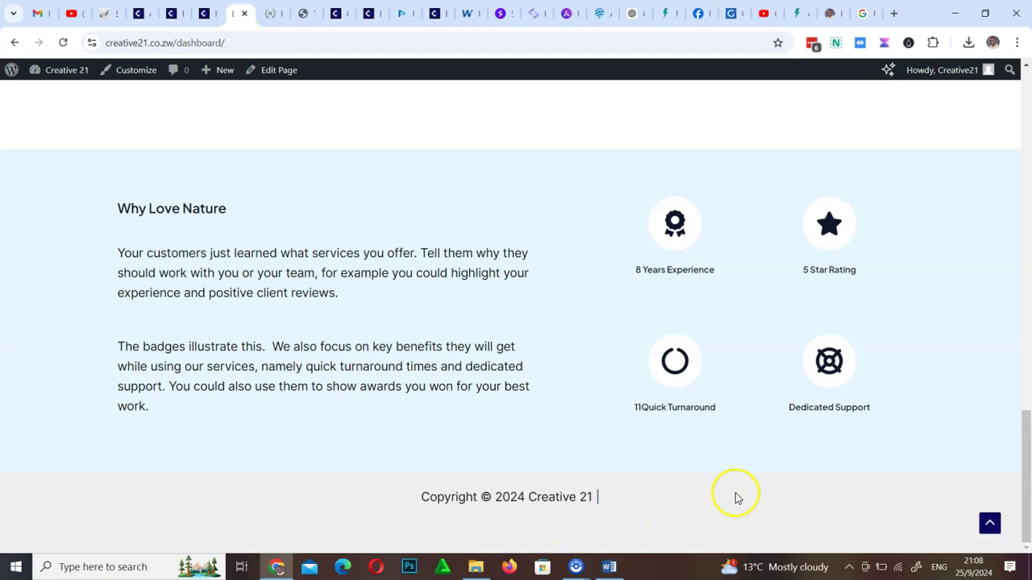
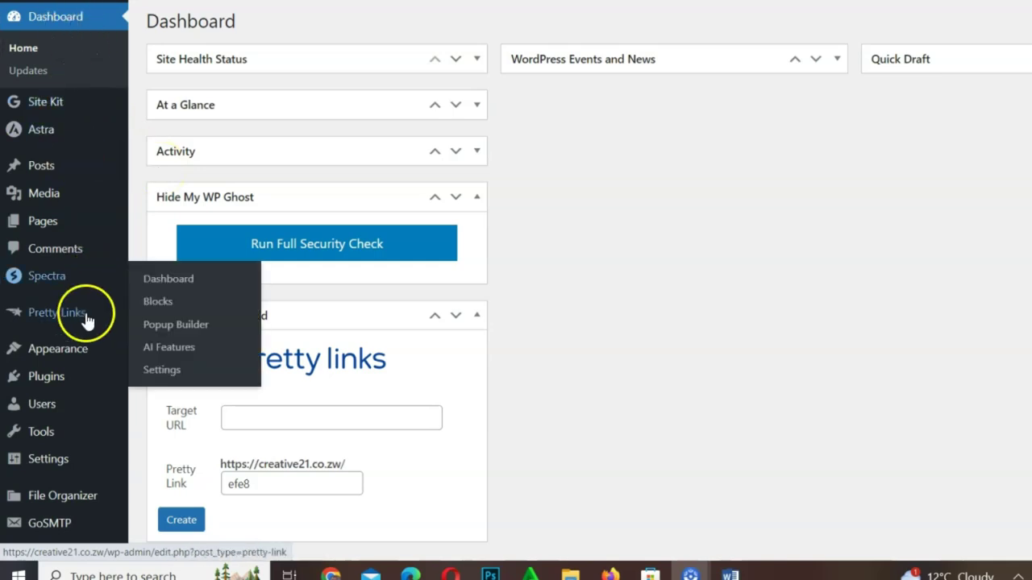
Open Appearance > Customize and enter the Astra Header Builder
{"action": "mouse_move", "coordinate": [72, 353]}
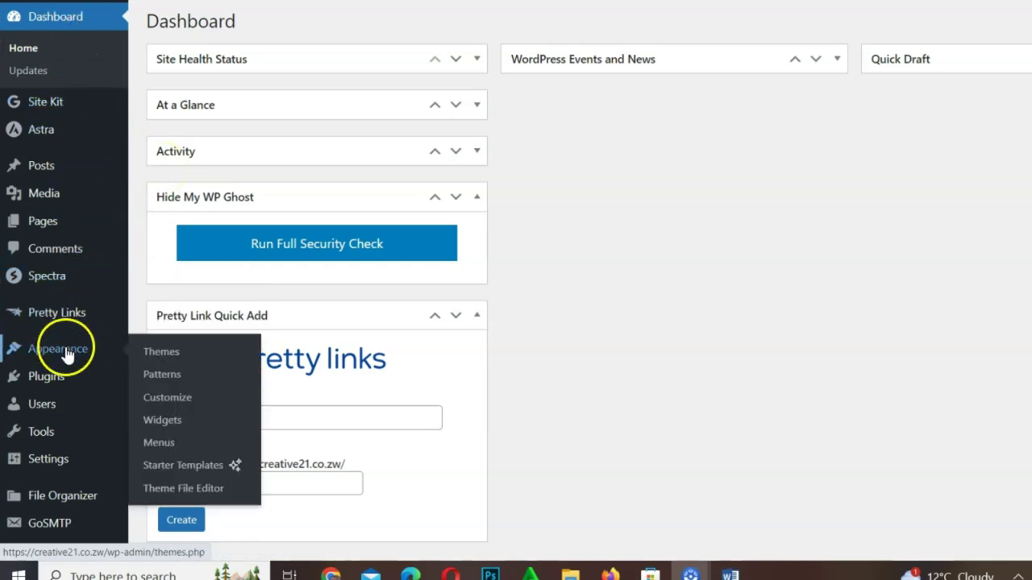
{"action": "left_click", "coordinate": [170, 406]}
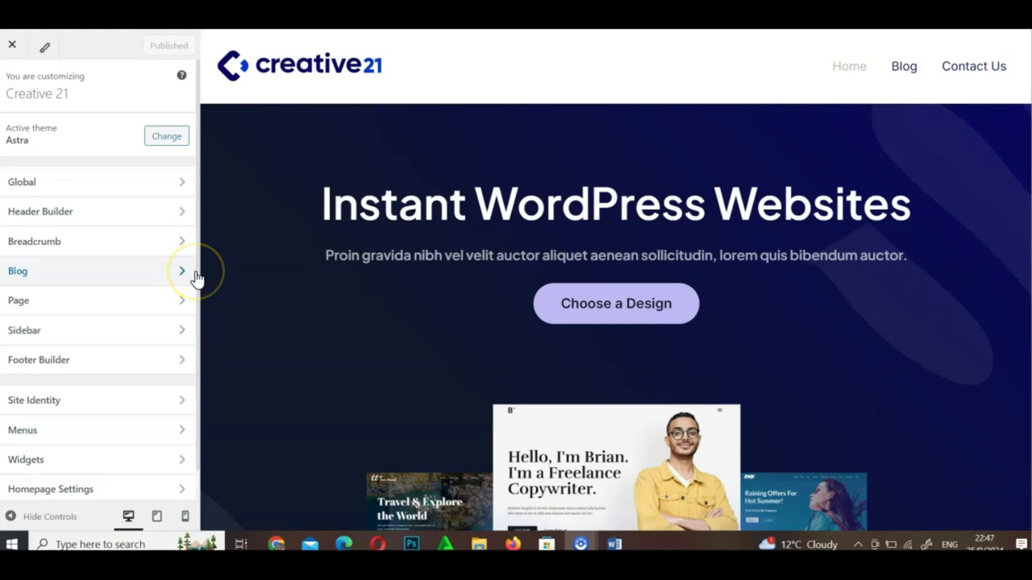
{"action": "left_click", "coordinate": [59, 219]}
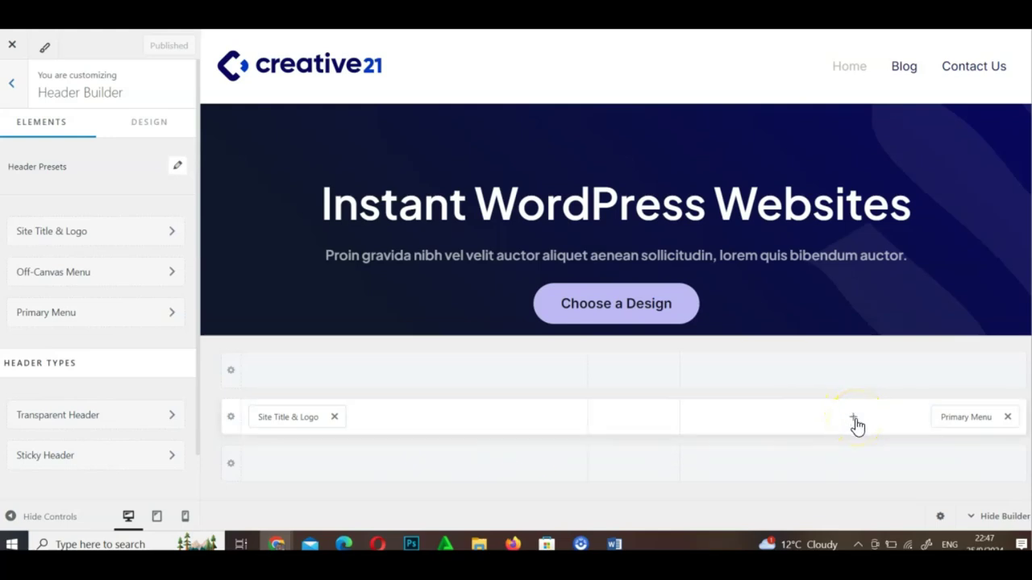
Add a Search element to the header's middle row, positioned right after Primary Menu
{"action": "left_click", "coordinate": [854, 419]}
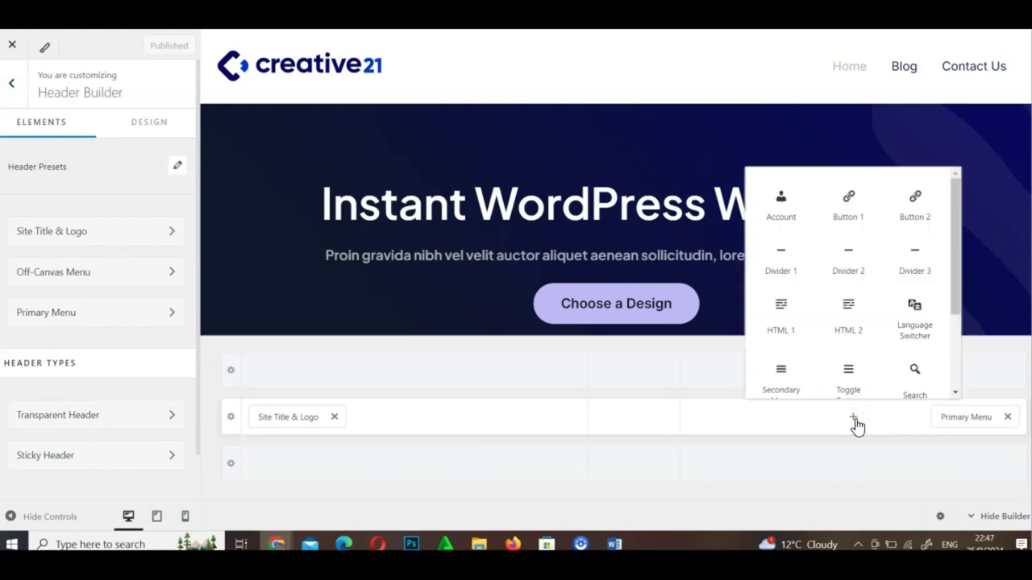
{"action": "left_click_drag", "start_coordinate": [957, 243], "coordinate": [957, 297]}
{"action": "left_click", "coordinate": [921, 307]}
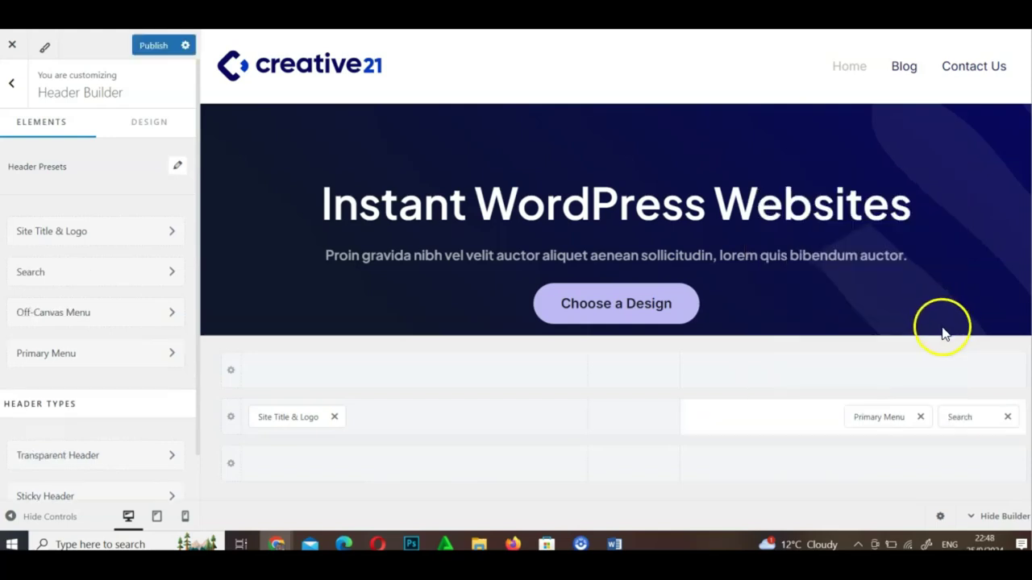
{"action": "left_click_drag", "start_coordinate": [960, 415], "coordinate": [970, 153]}
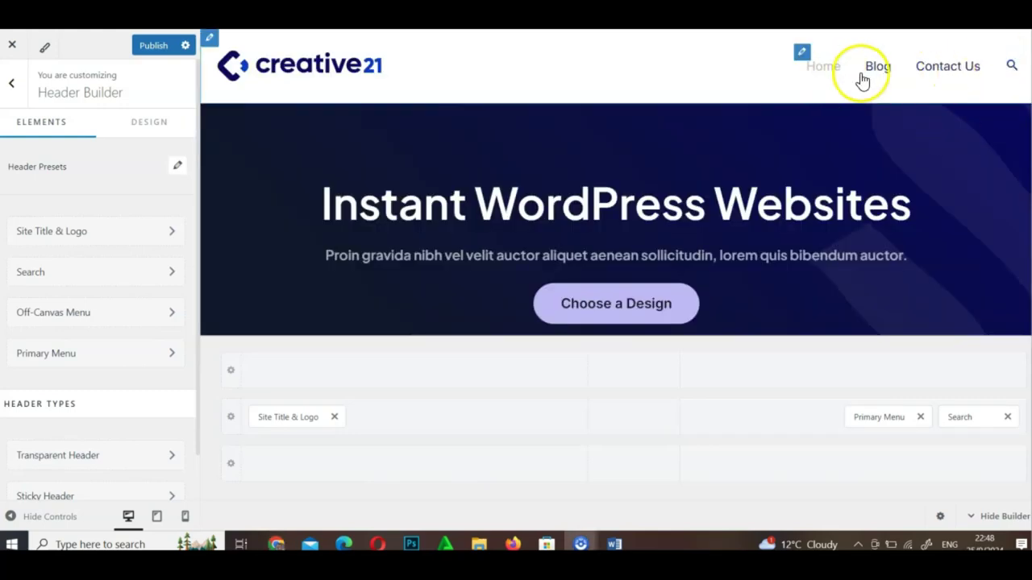
{"action": "left_click_drag", "start_coordinate": [964, 418], "coordinate": [813, 440]}
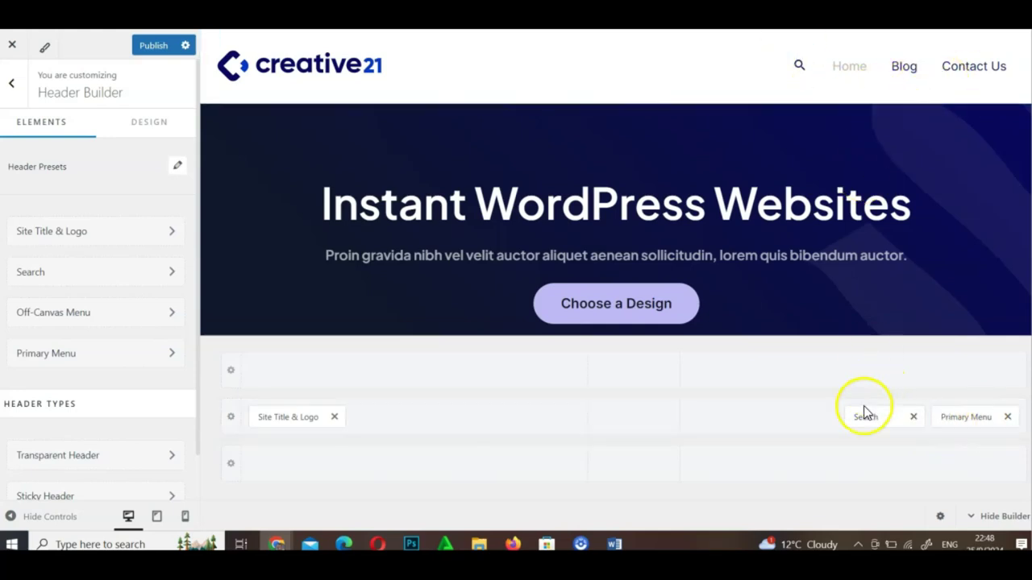
{"action": "left_click_drag", "start_coordinate": [865, 413], "coordinate": [965, 436]}
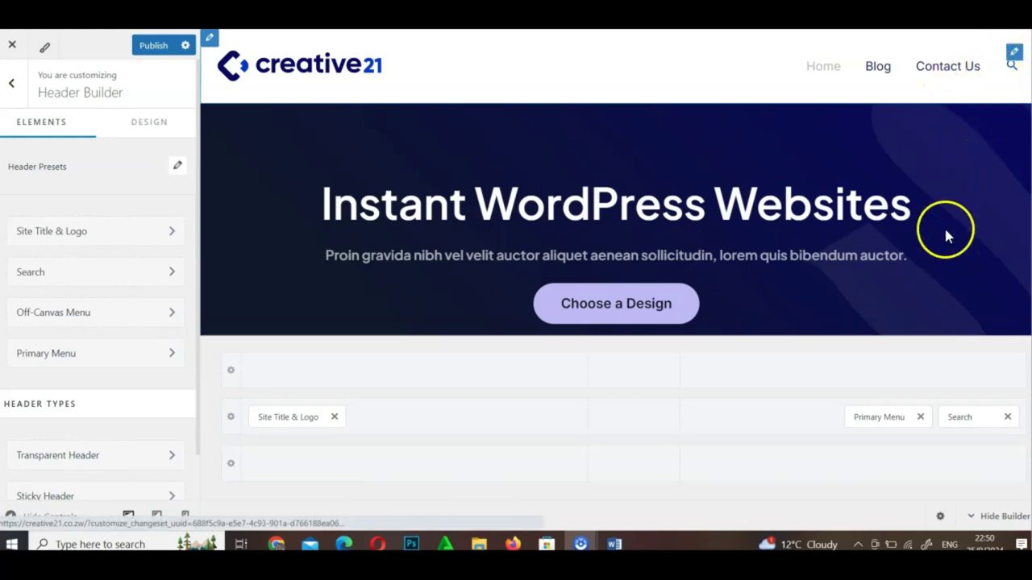
Change the header Search element's style to Search Box
{"action": "left_click", "coordinate": [967, 418]}
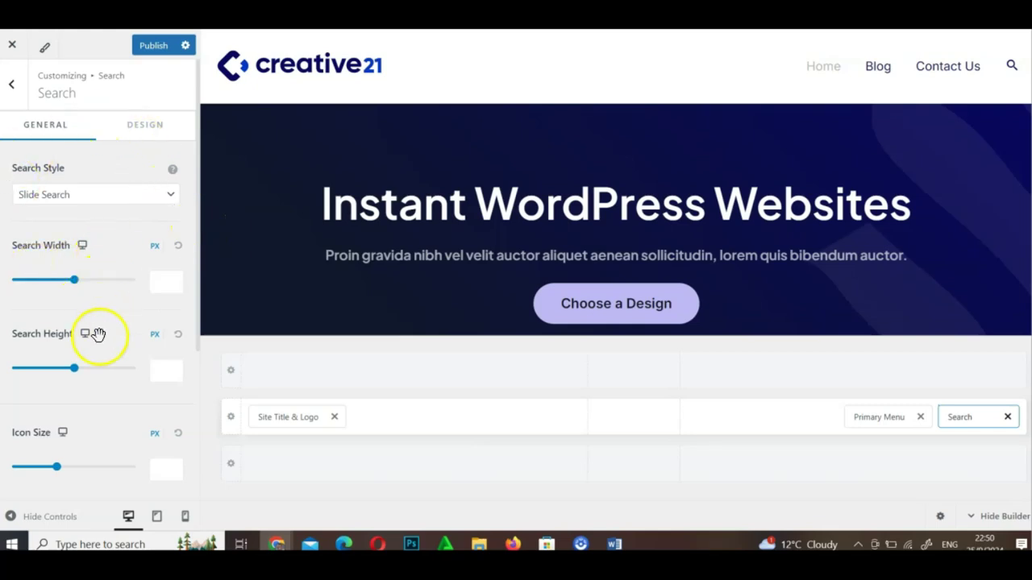
{"action": "scroll", "coordinate": [98, 339], "scroll_direction": "down", "scroll_amount": 3}
{"action": "scroll", "coordinate": [100, 343], "scroll_direction": "up", "scroll_amount": 3}
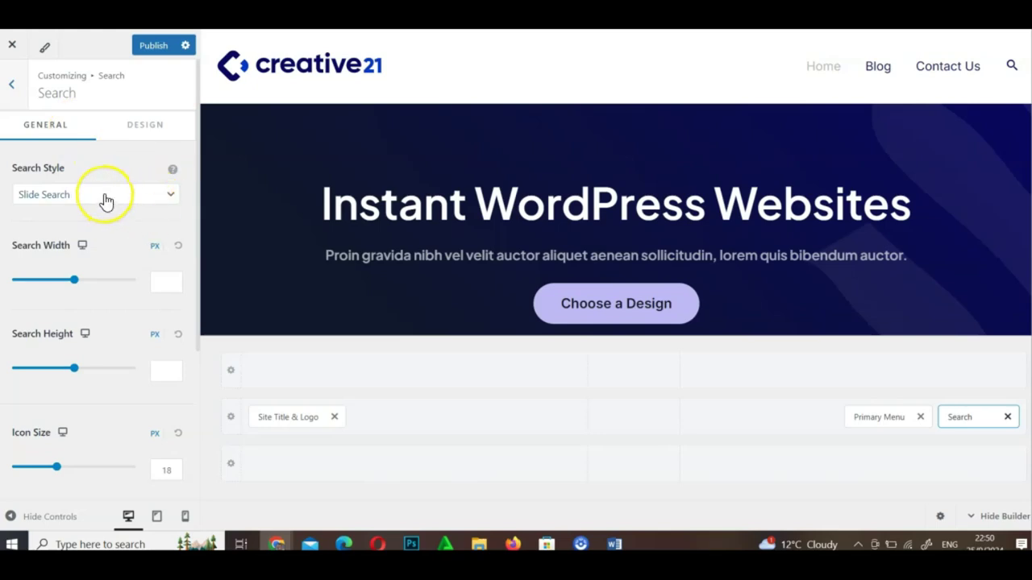
{"action": "left_click", "coordinate": [106, 198]}
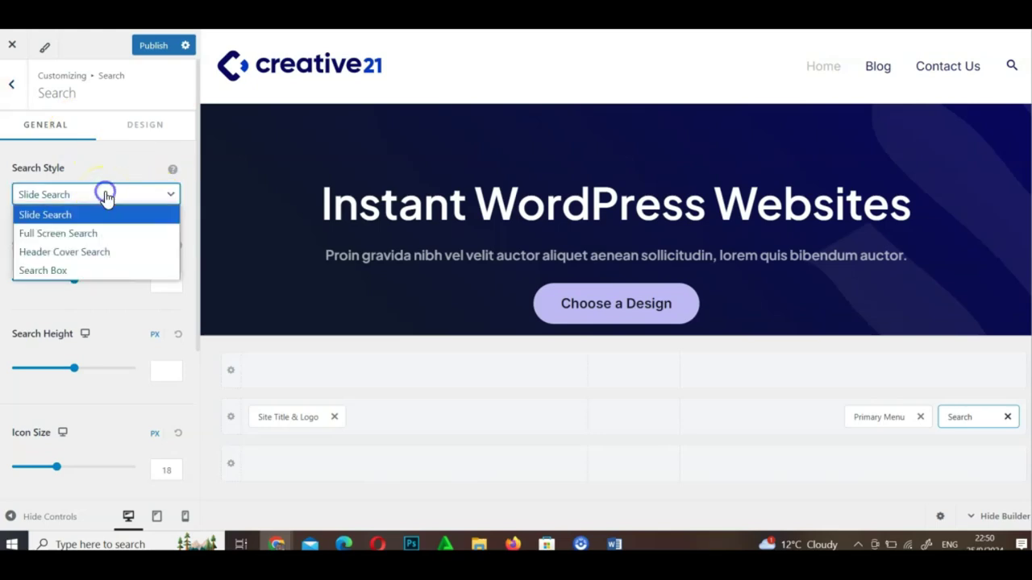
{"action": "left_click", "coordinate": [72, 271]}
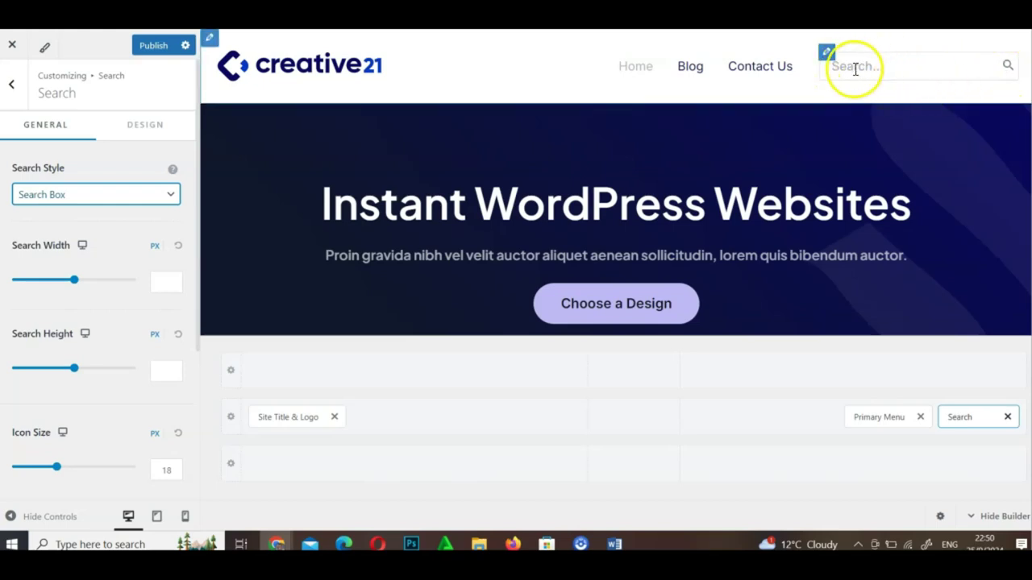
{"action": "scroll", "coordinate": [79, 354], "scroll_direction": "down", "scroll_amount": 3}
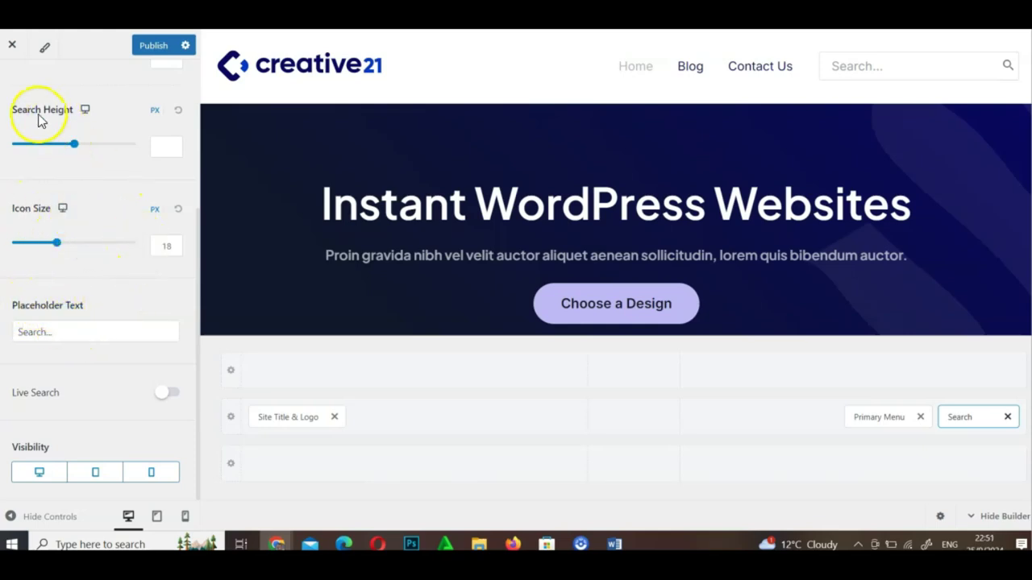
{"action": "scroll", "coordinate": [135, 205], "scroll_direction": "up", "scroll_amount": 3}
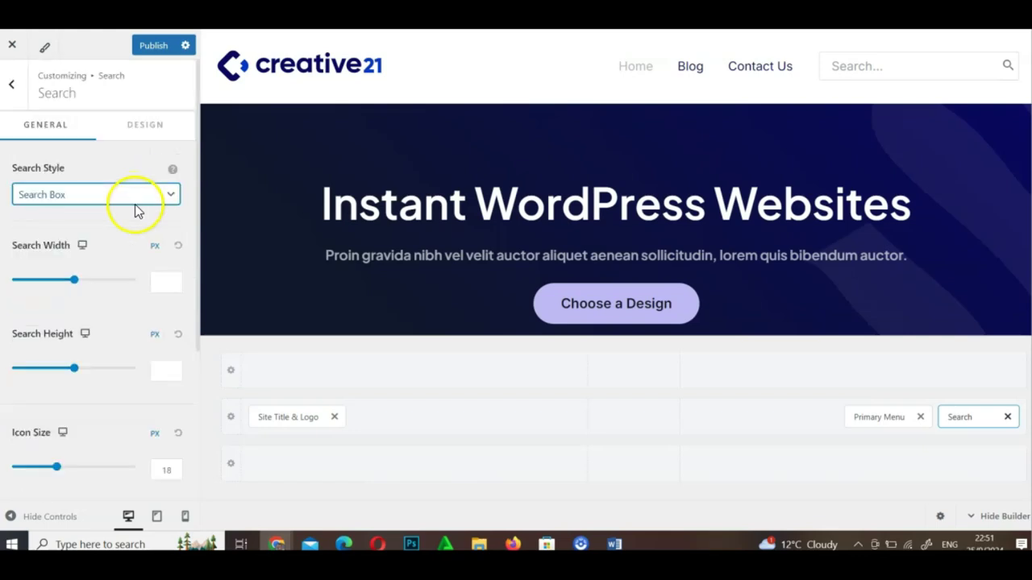
Review the search Design options and publish the header changes
{"action": "left_click", "coordinate": [146, 130]}
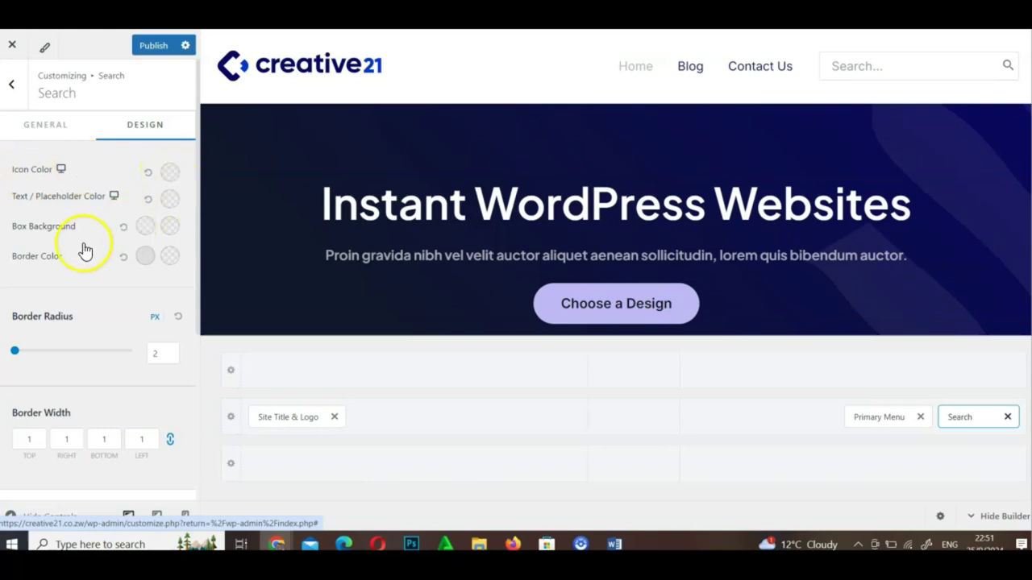
{"action": "scroll", "coordinate": [110, 321], "scroll_direction": "down", "scroll_amount": 3}
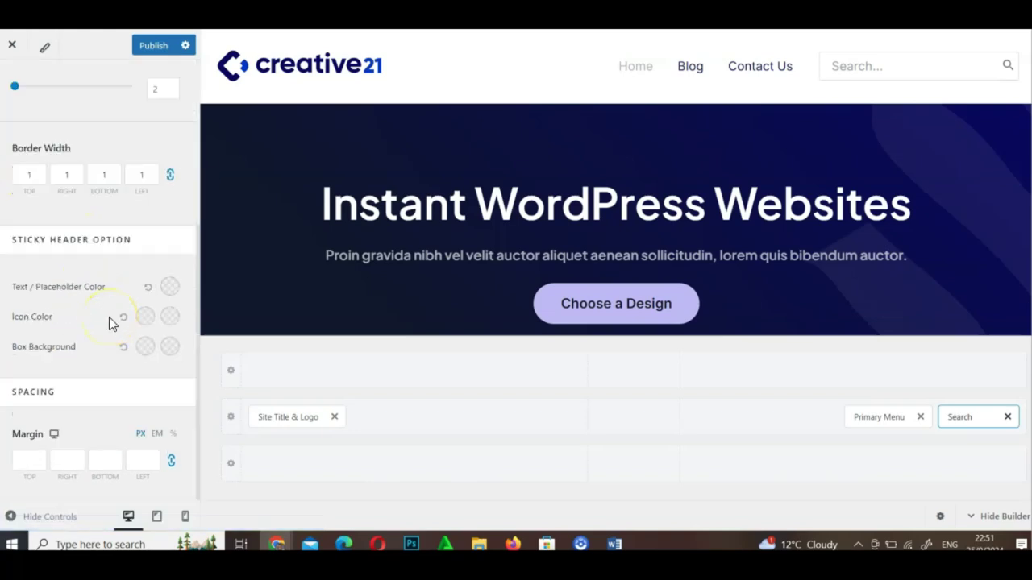
{"action": "scroll", "coordinate": [109, 317], "scroll_direction": "up", "scroll_amount": 3}
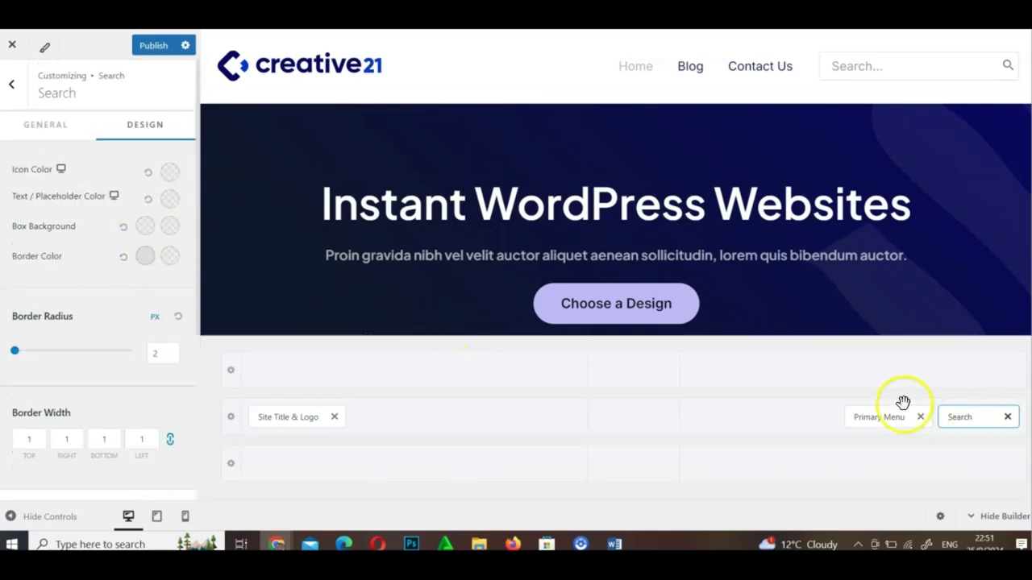
{"action": "left_click", "coordinate": [153, 45]}
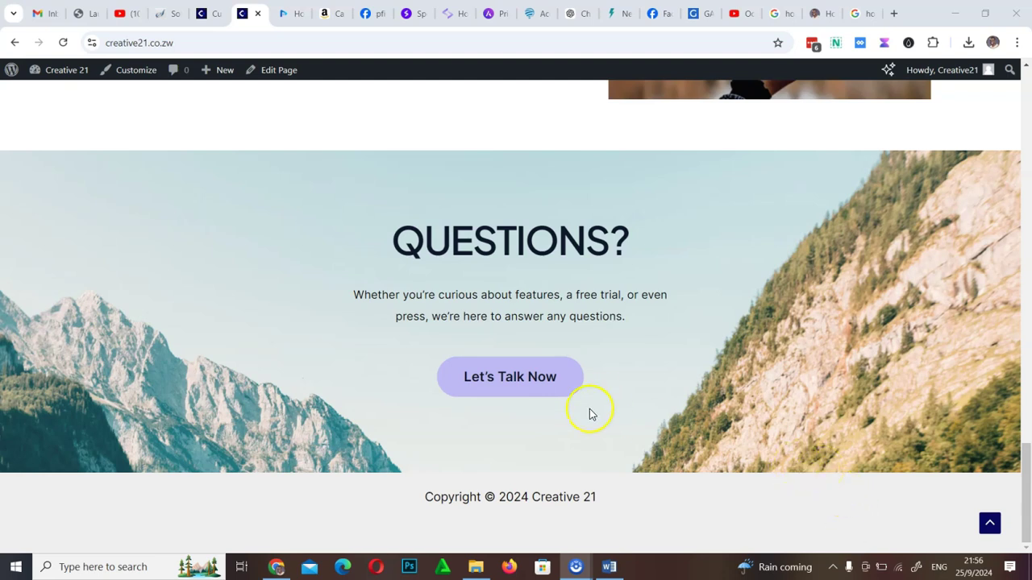
Close the customizer in its tab to return to the WordPress Dashboard
{"action": "scroll", "coordinate": [590, 413], "scroll_direction": "up", "scroll_amount": 20}
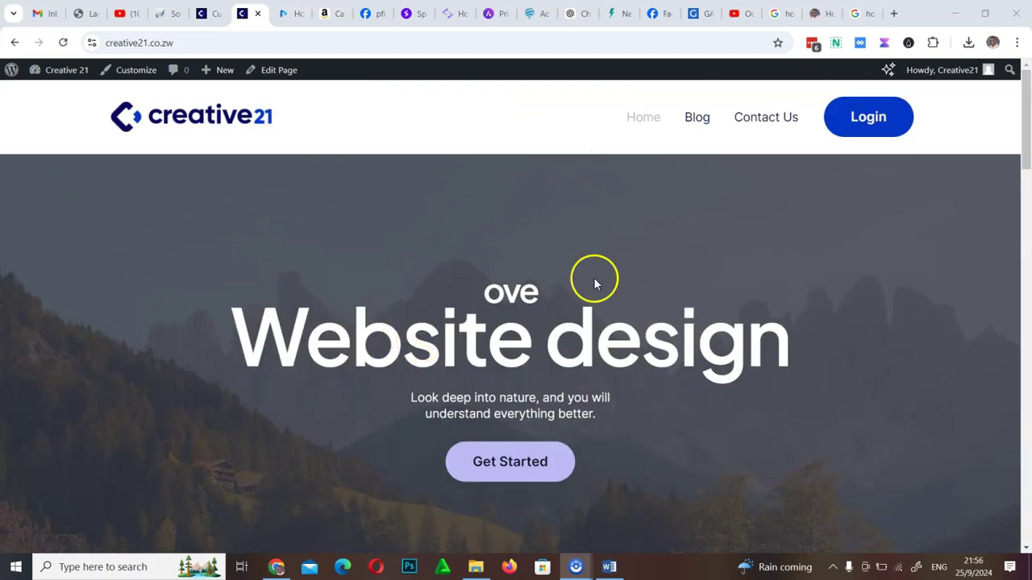
{"action": "scroll", "coordinate": [594, 282], "scroll_direction": "down", "scroll_amount": 20}
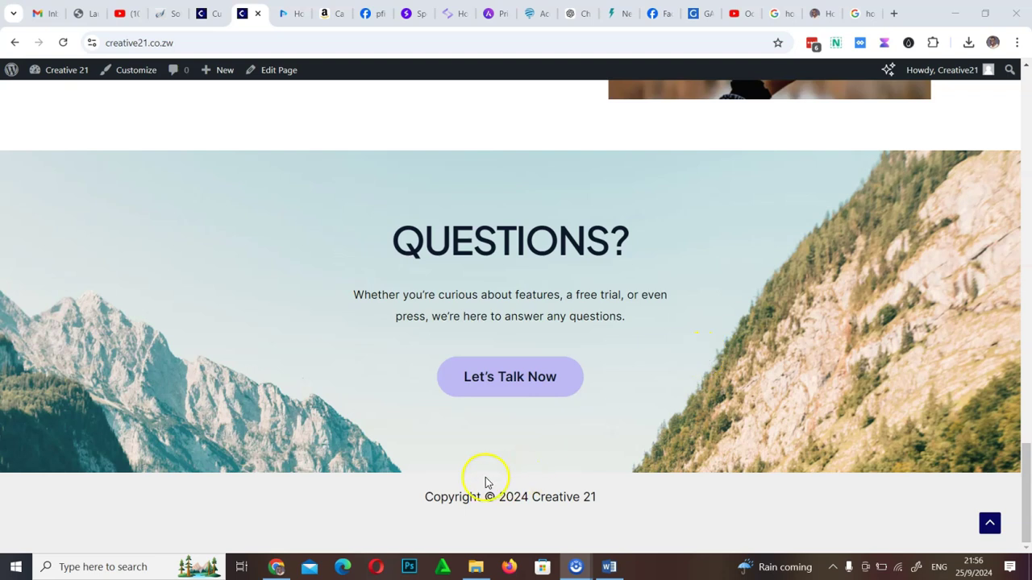
{"action": "left_click", "coordinate": [205, 13]}
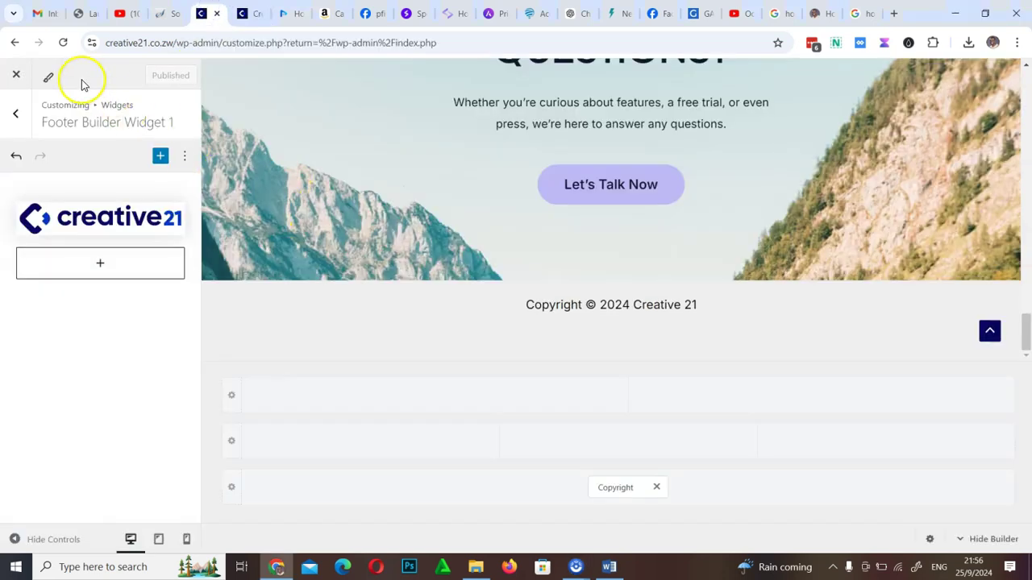
{"action": "left_click", "coordinate": [19, 74]}
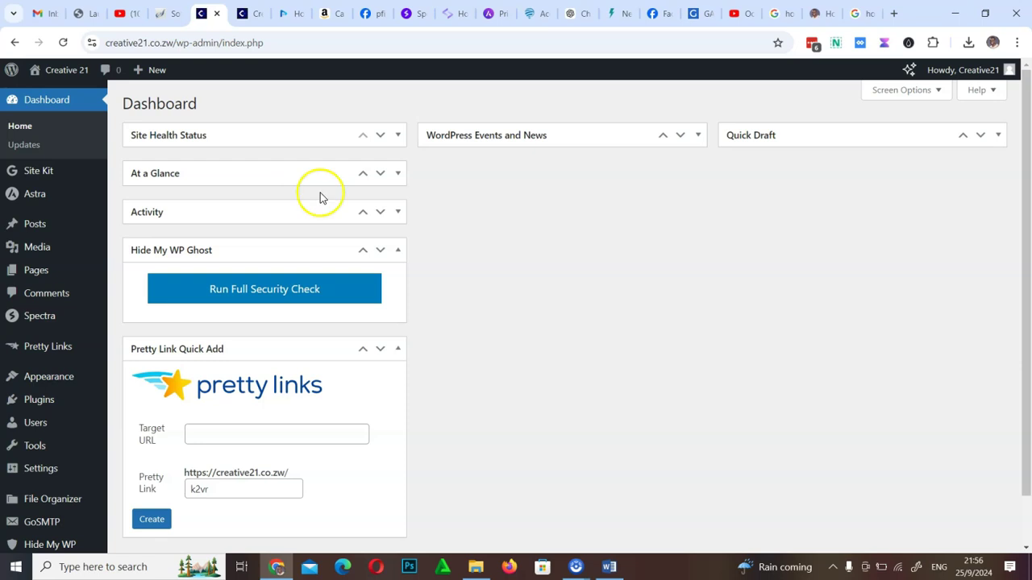
{"action": "mouse_move", "coordinate": [51, 379]}
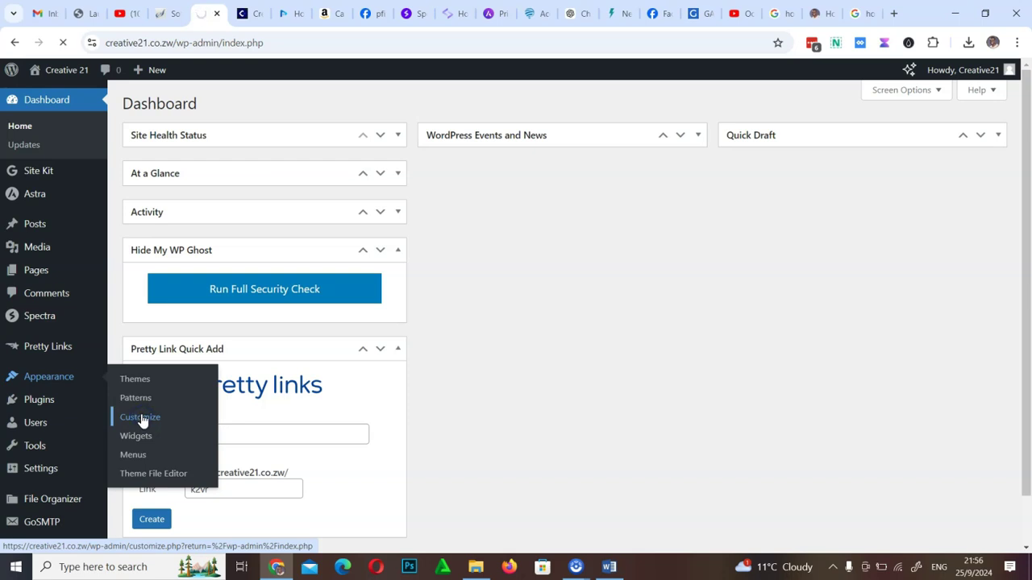
Reopen the customizer on the Footer Builder, which holds only the Copyright element
{"action": "left_click", "coordinate": [142, 419]}
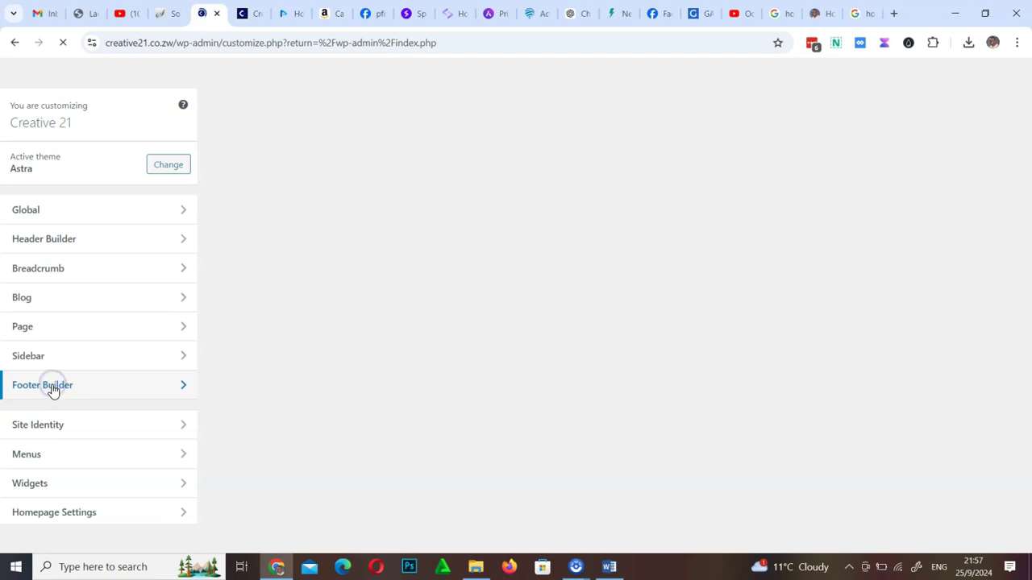
{"action": "left_click", "coordinate": [52, 391]}
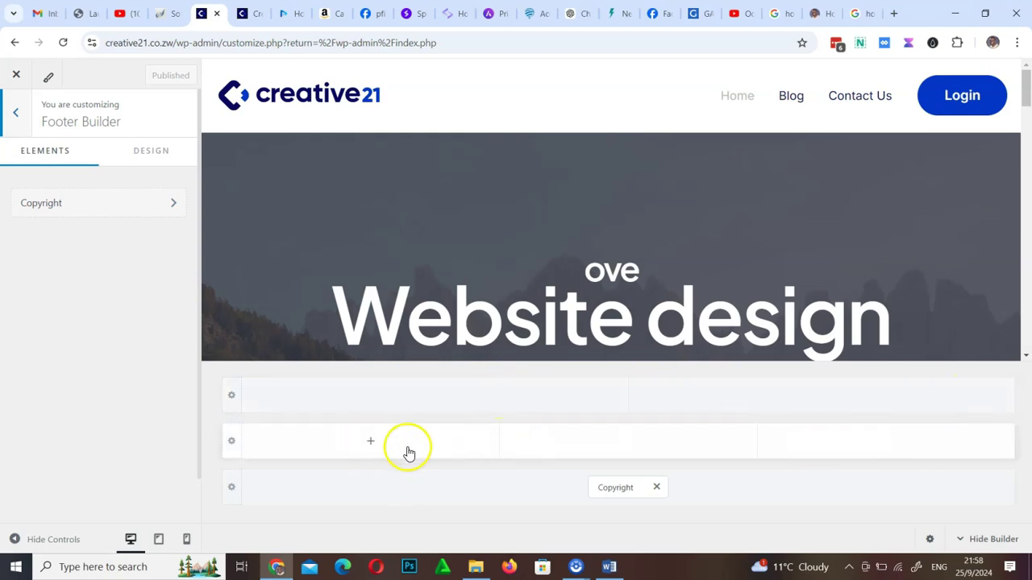
Place Widget 1 with the creative21 logo in the footer middle row's left column and open its editor
{"action": "scroll", "coordinate": [613, 313], "scroll_direction": "down", "scroll_amount": 20}
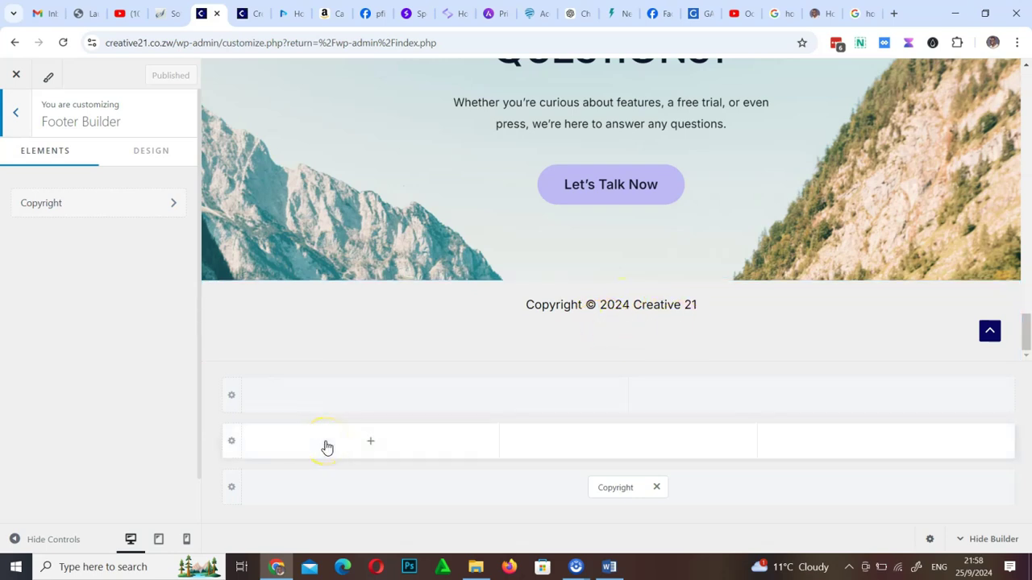
{"action": "left_click", "coordinate": [370, 441]}
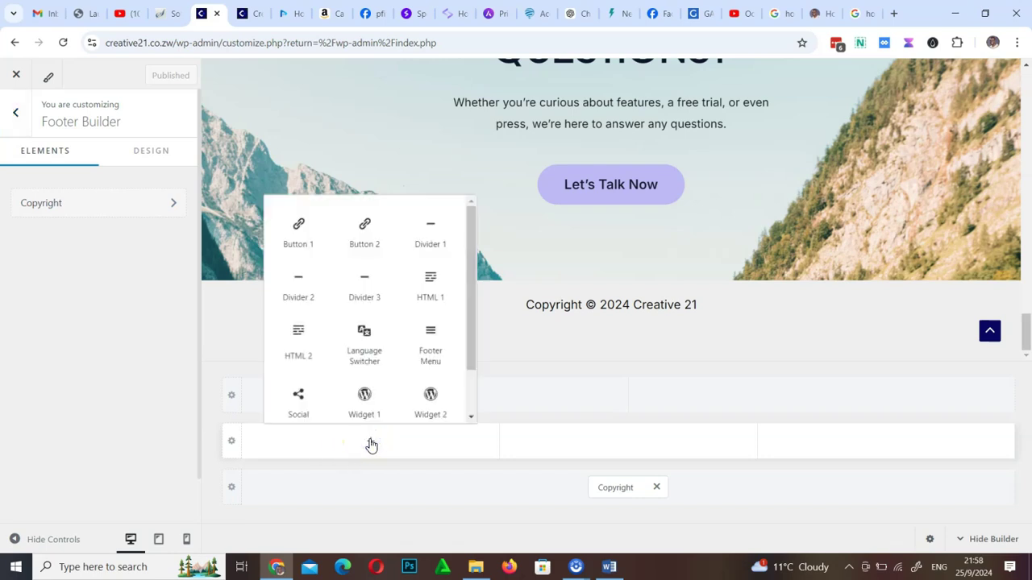
{"action": "scroll", "coordinate": [367, 335], "scroll_direction": "down", "scroll_amount": 1}
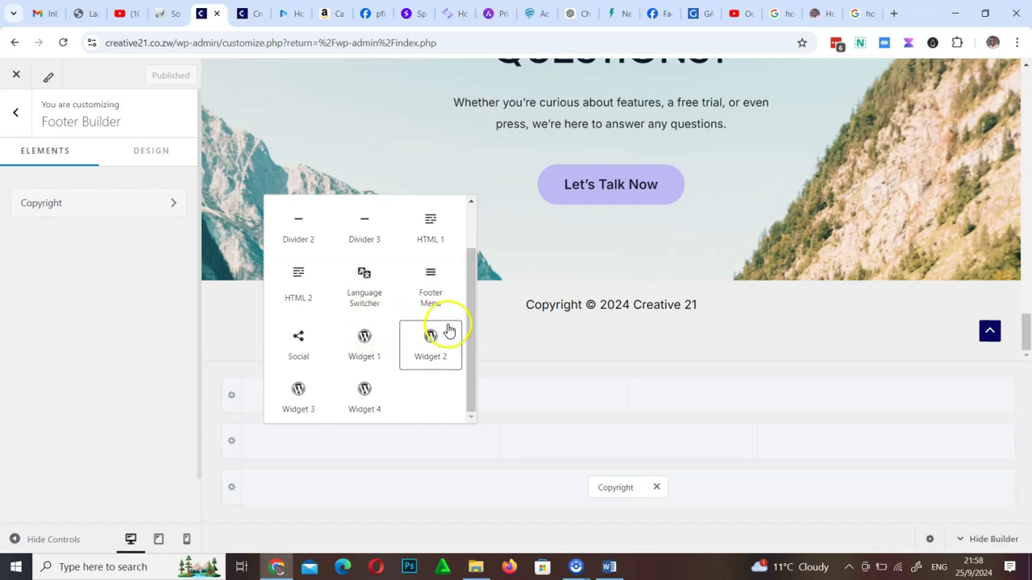
{"action": "left_click", "coordinate": [365, 341]}
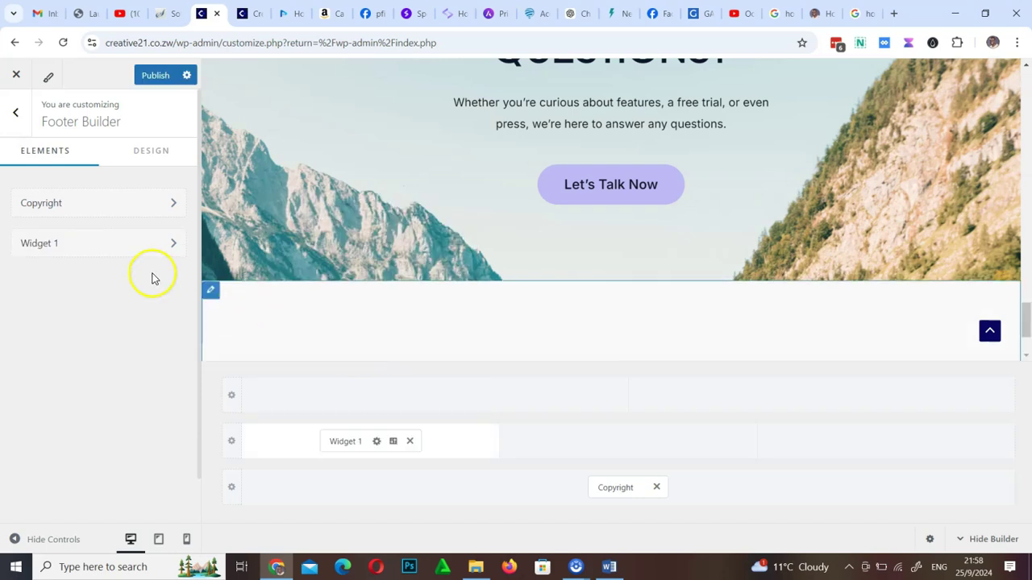
{"action": "left_click", "coordinate": [82, 250]}
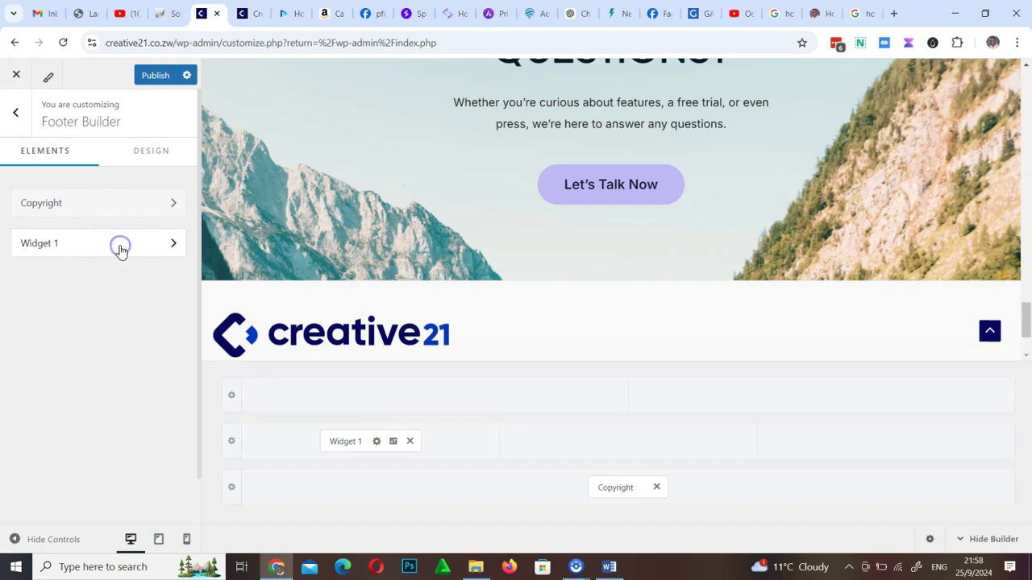
{"action": "left_click", "coordinate": [120, 247]}
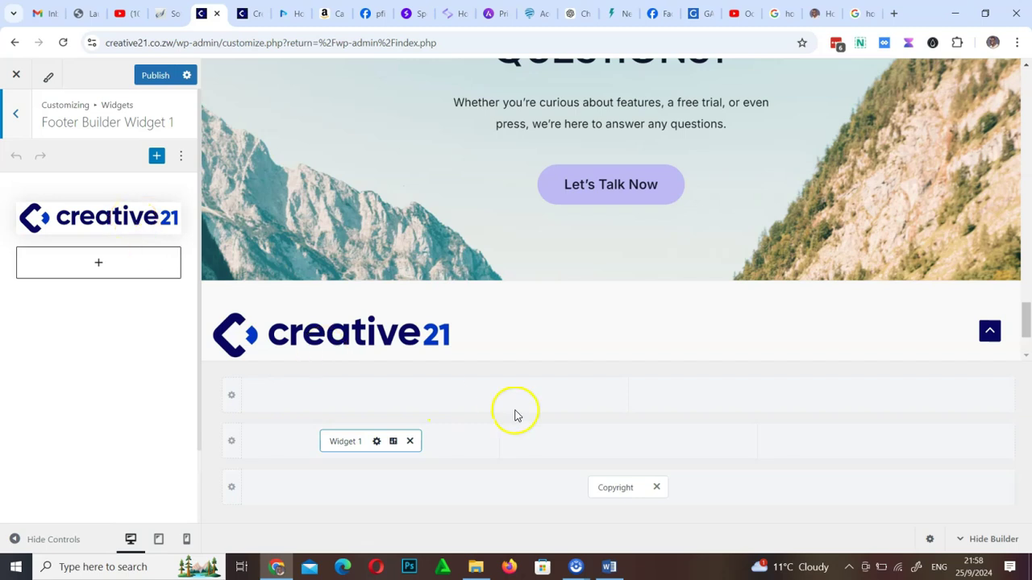
Add the Footer Menu to the middle footer column and set its layout to Stack
{"action": "left_click", "coordinate": [630, 443]}
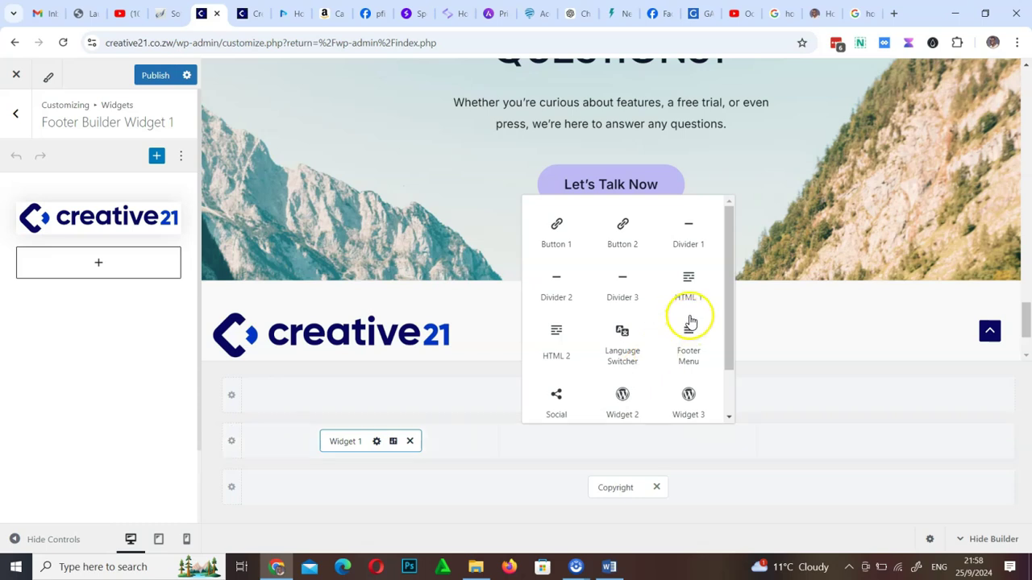
{"action": "left_click", "coordinate": [687, 342]}
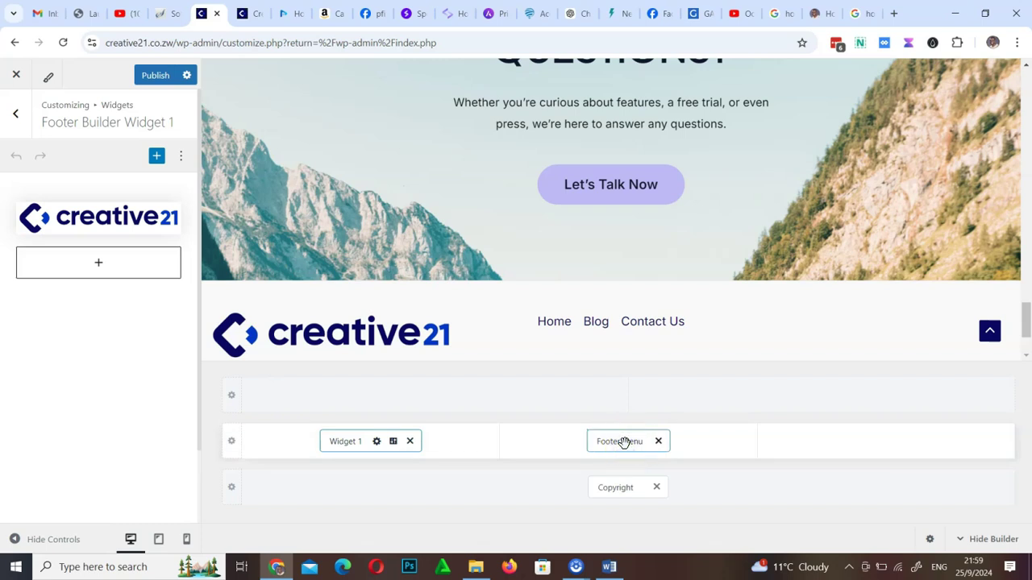
{"action": "left_click", "coordinate": [625, 442]}
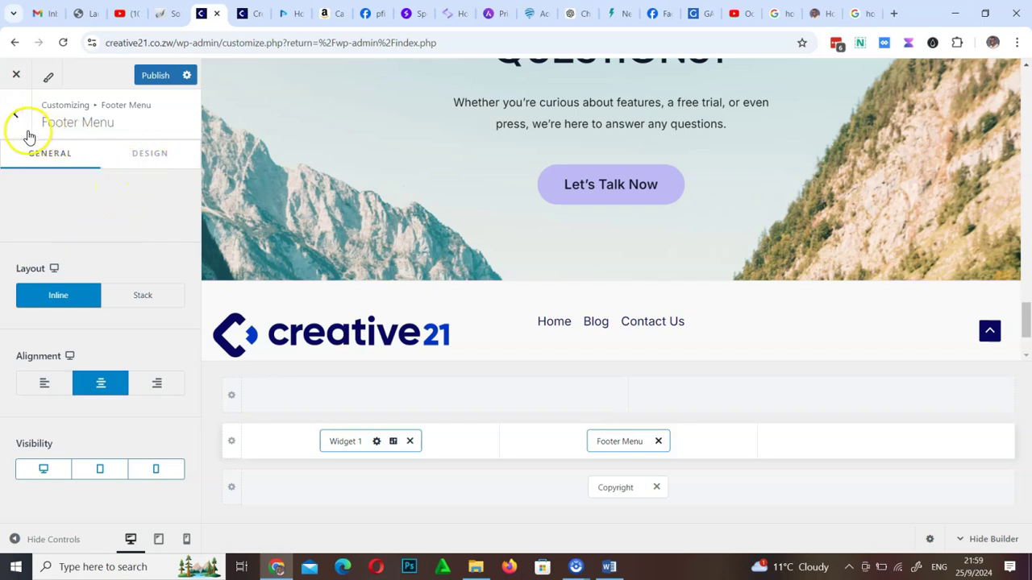
{"action": "left_click", "coordinate": [137, 226]}
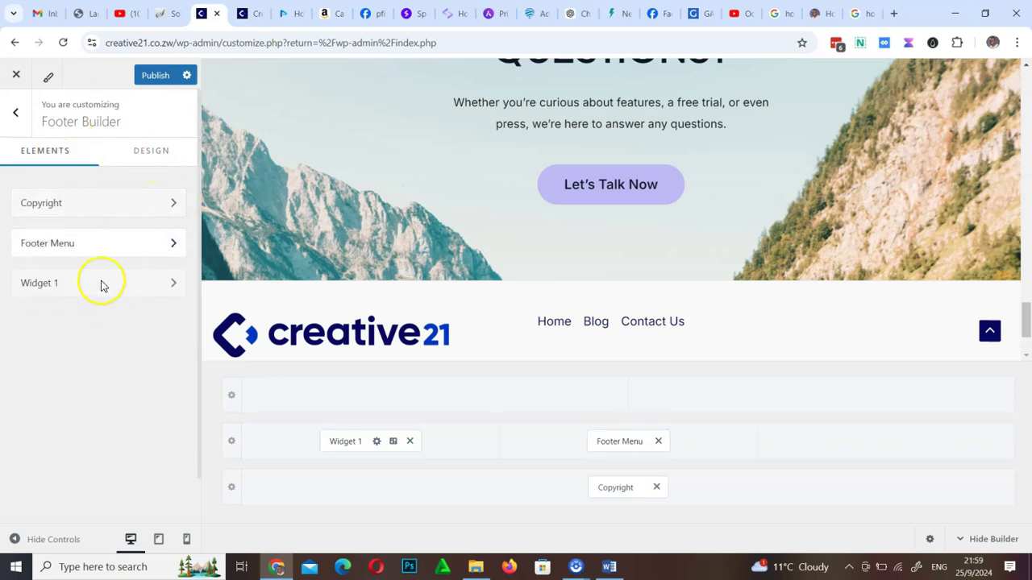
{"action": "left_click", "coordinate": [145, 254]}
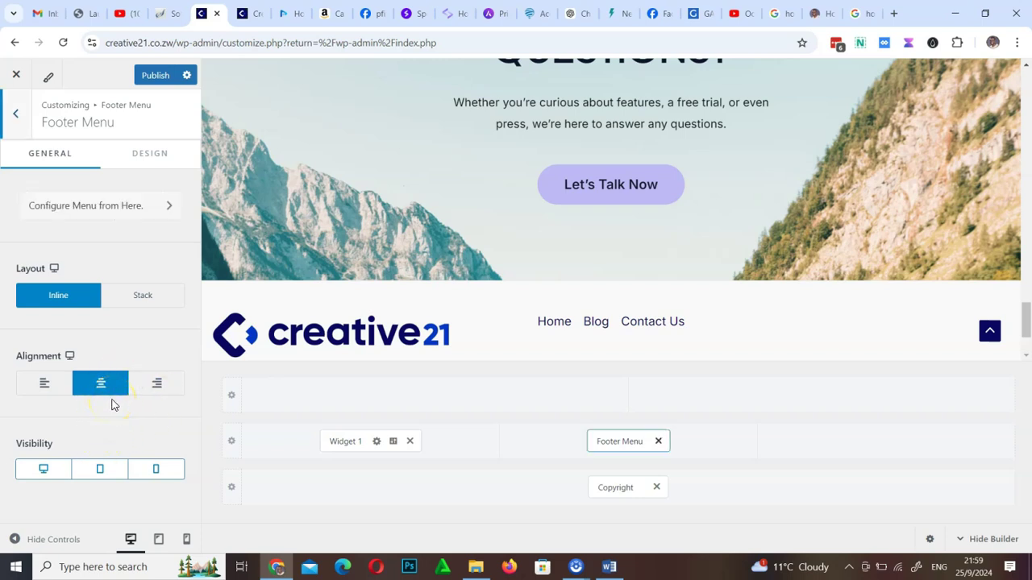
{"action": "left_click", "coordinate": [145, 296]}
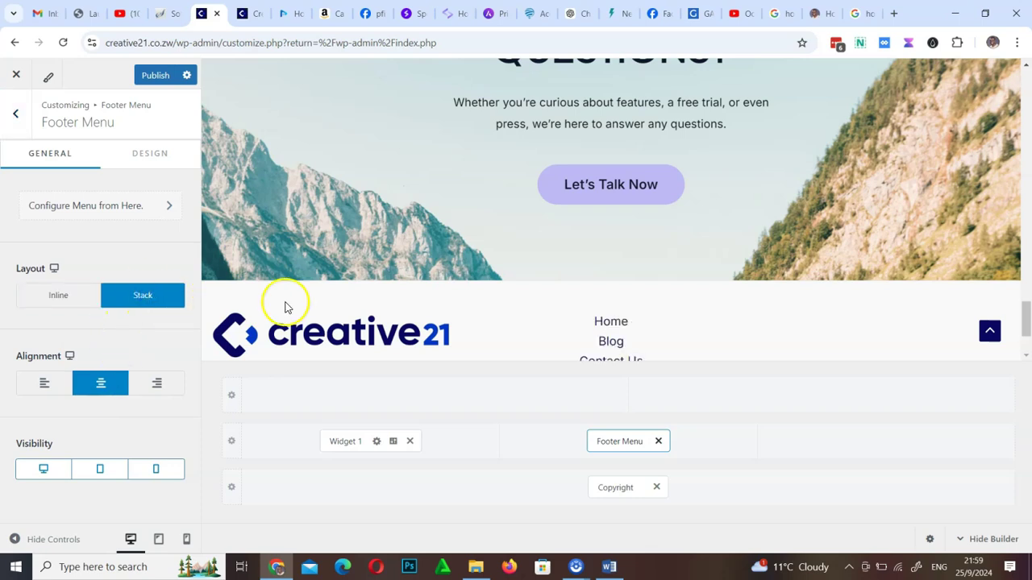
{"action": "scroll", "coordinate": [576, 350], "scroll_direction": "down", "scroll_amount": 2}
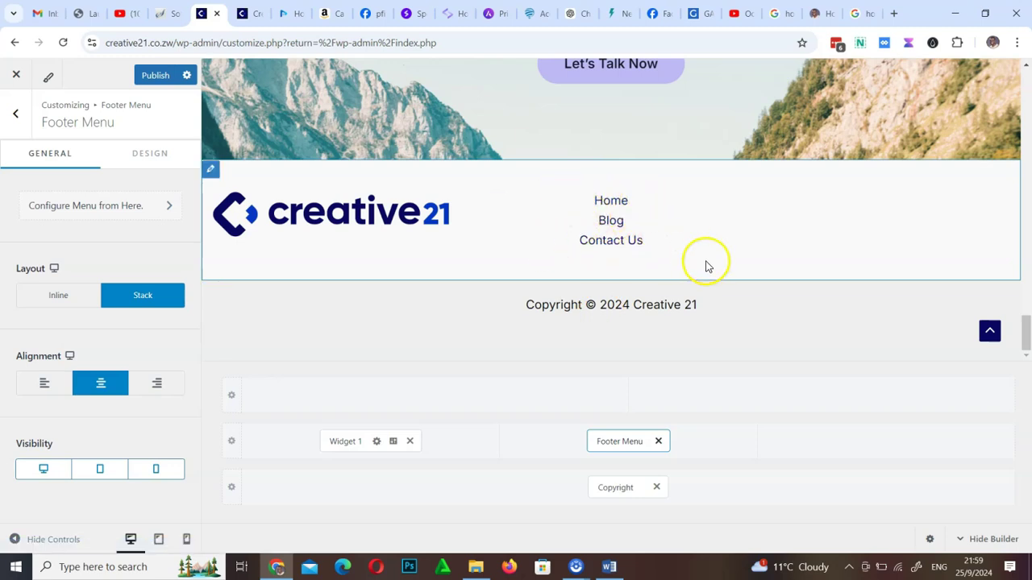
Put an HTML 1 block in the right footer column with 'Adddress' and 'Phonember' lines
{"action": "left_click", "coordinate": [888, 443]}
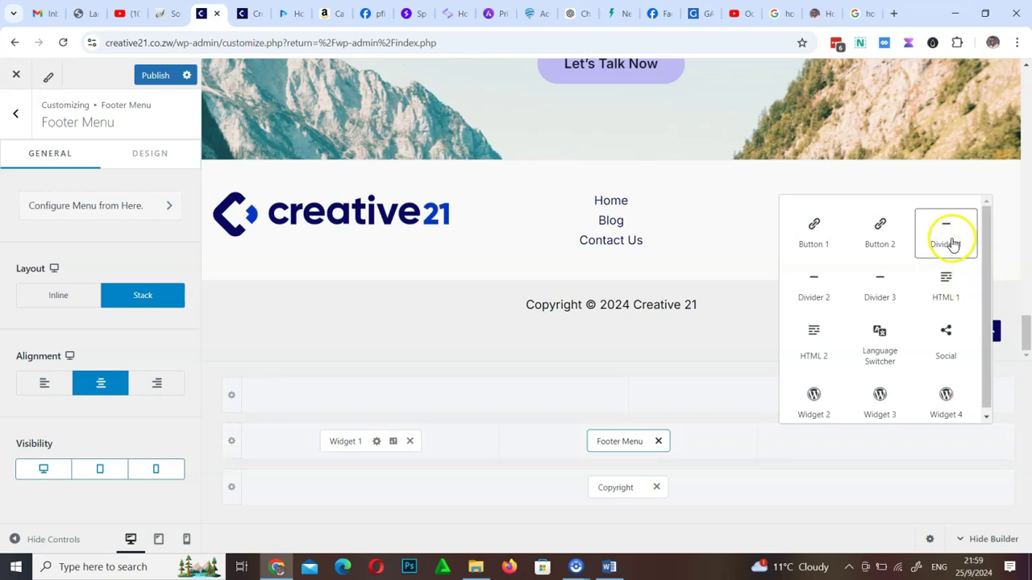
{"action": "scroll", "coordinate": [944, 300], "scroll_direction": "down", "scroll_amount": 1}
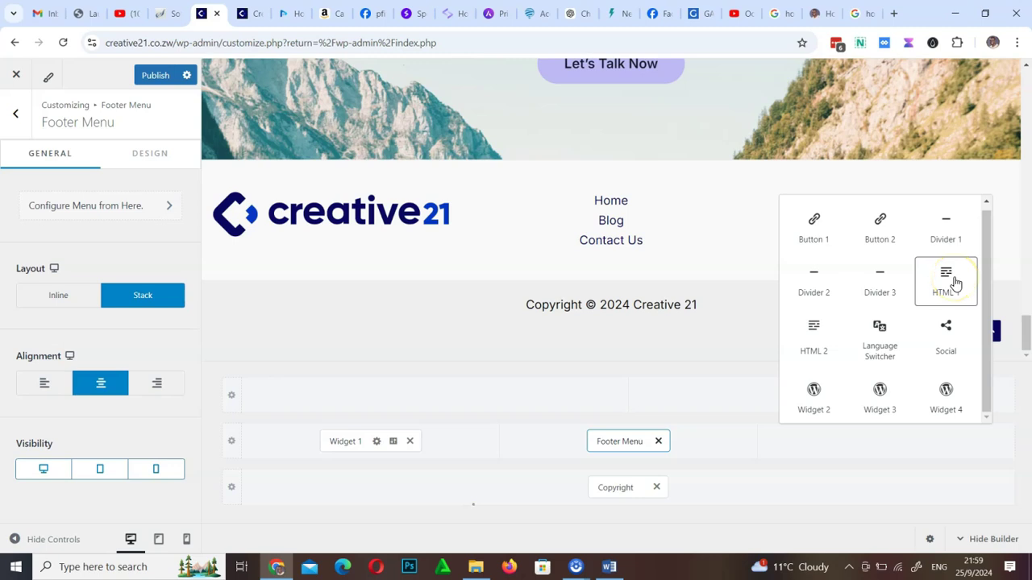
{"action": "left_click", "coordinate": [947, 285]}
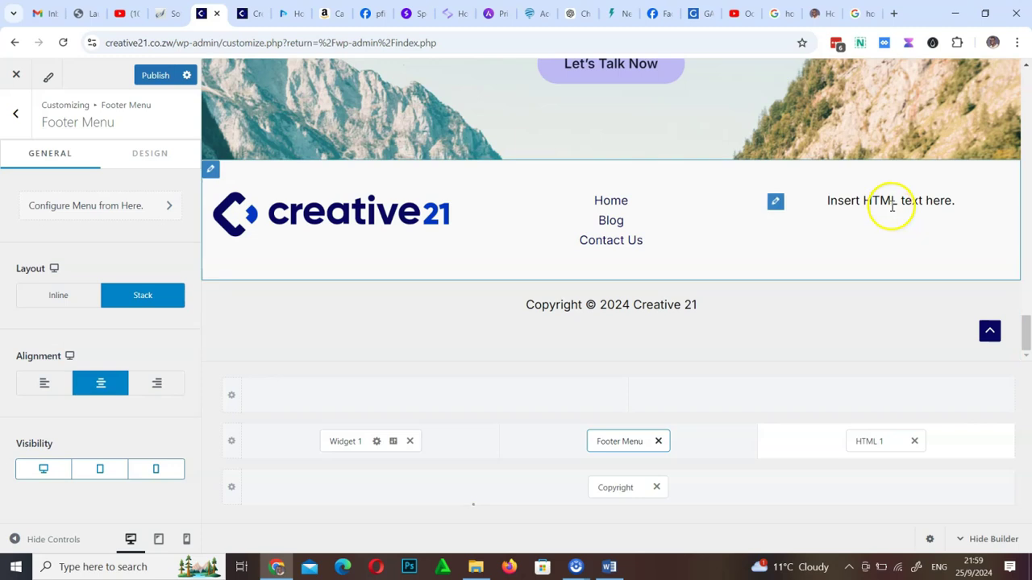
{"action": "left_click", "coordinate": [874, 444]}
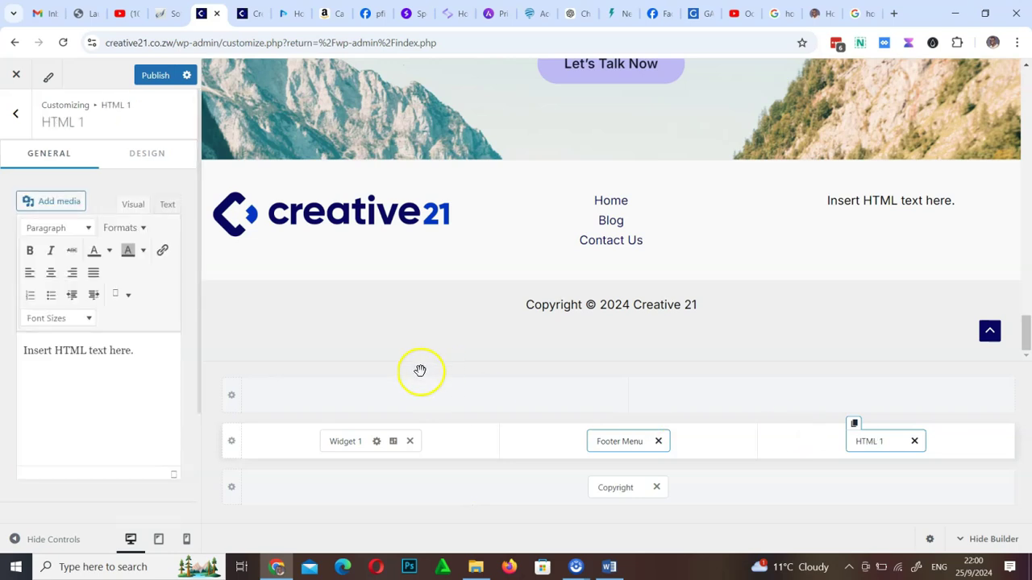
{"action": "left_click", "coordinate": [149, 355]}
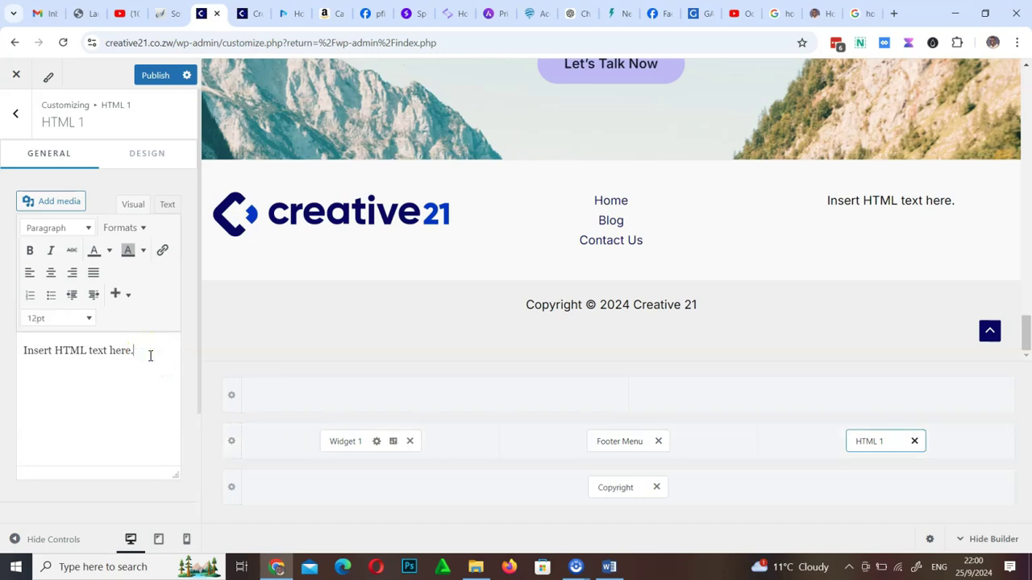
{"action": "type", "text": "Adddress: 21 foty street"}
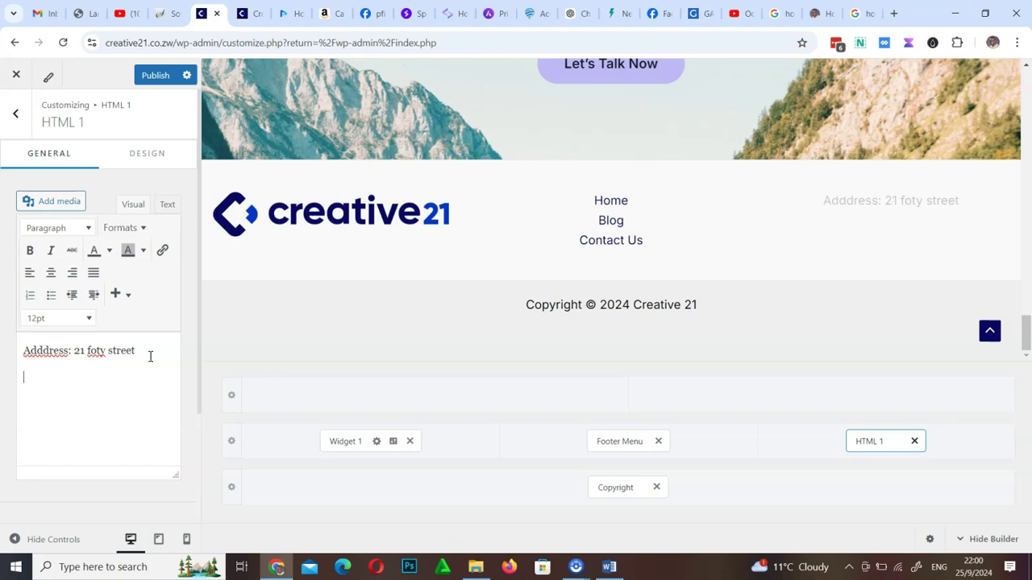
{"action": "type", "text": "Phon"}
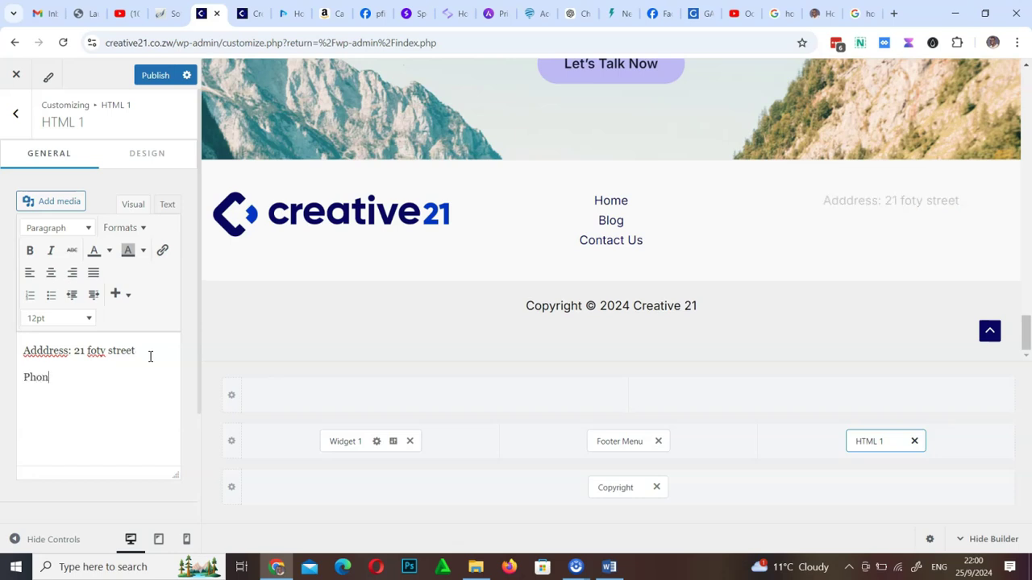
{"action": "type", "text": "ember"}
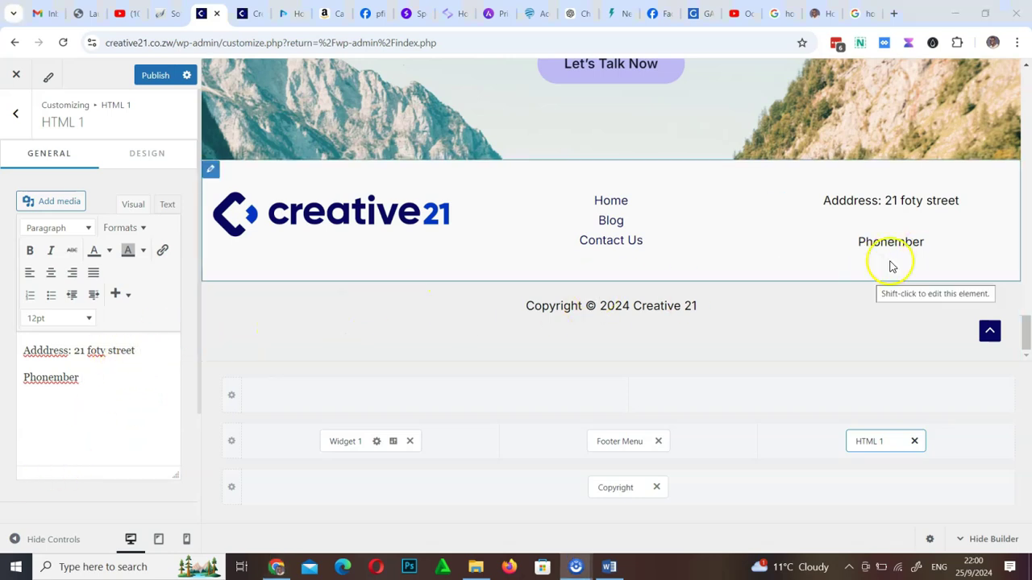
Add a Social Icons element beneath HTML 1 in the right footer column
{"action": "left_click", "coordinate": [964, 447]}
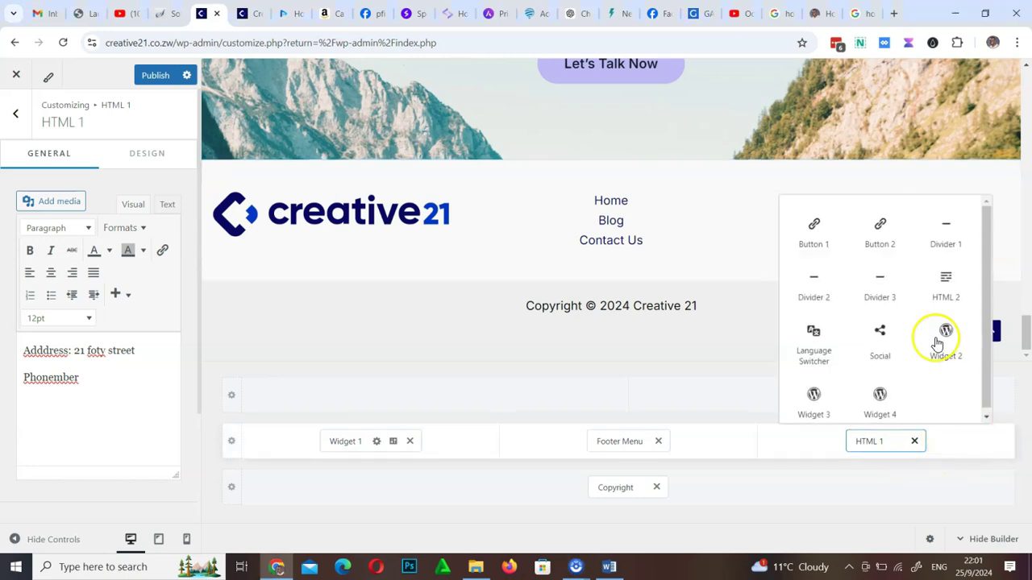
{"action": "left_click", "coordinate": [883, 337]}
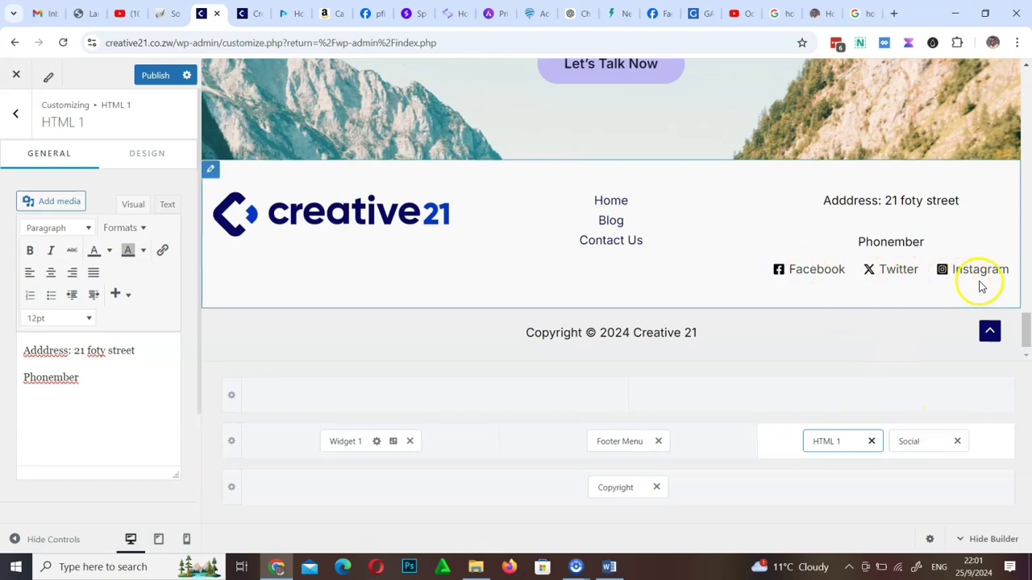
{"action": "left_click", "coordinate": [919, 457]}
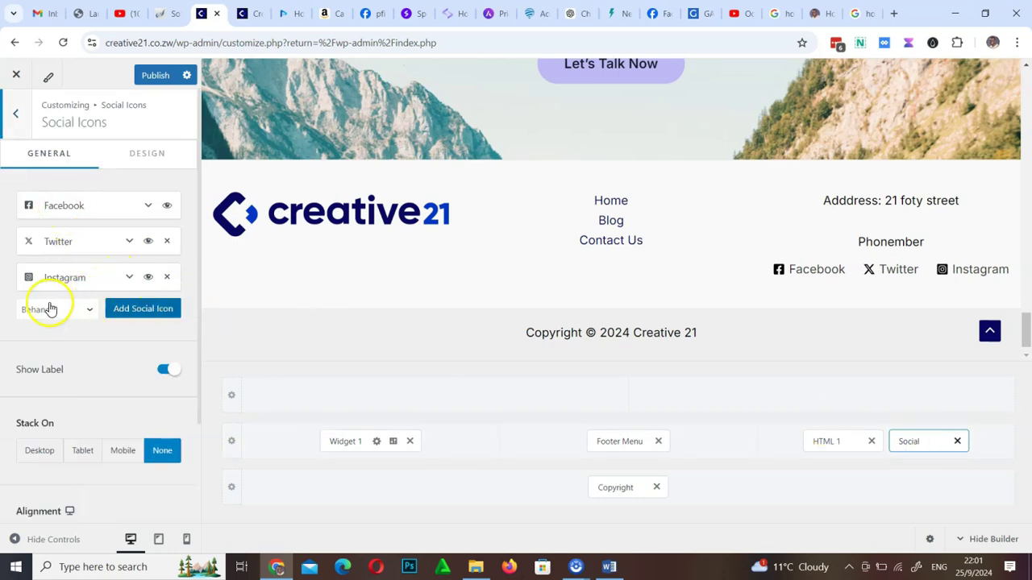
Add a Telegram icon to the social icons and publish the footer
{"action": "left_click", "coordinate": [80, 311]}
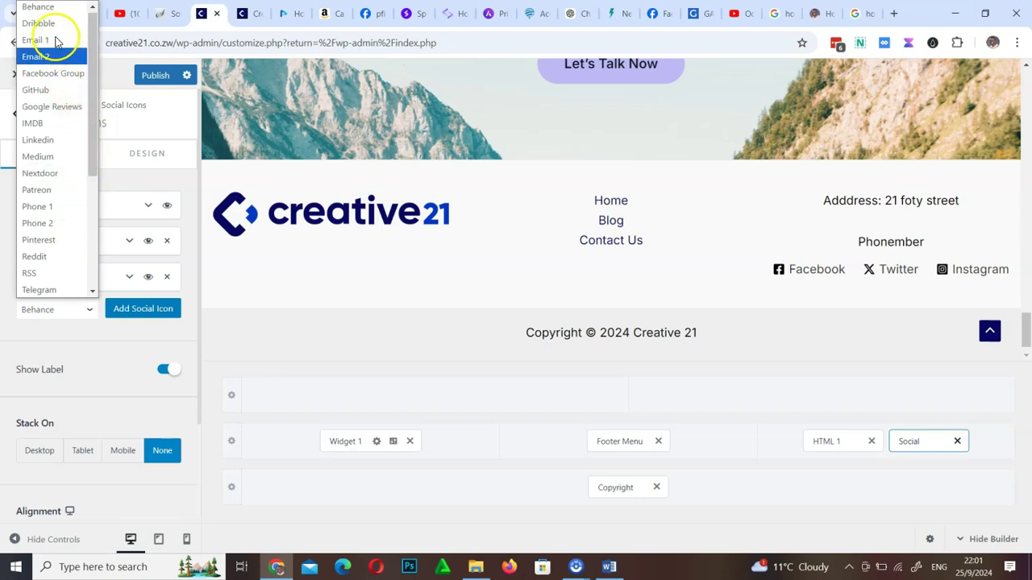
{"action": "left_click", "coordinate": [54, 290]}
{"action": "left_click", "coordinate": [135, 312]}
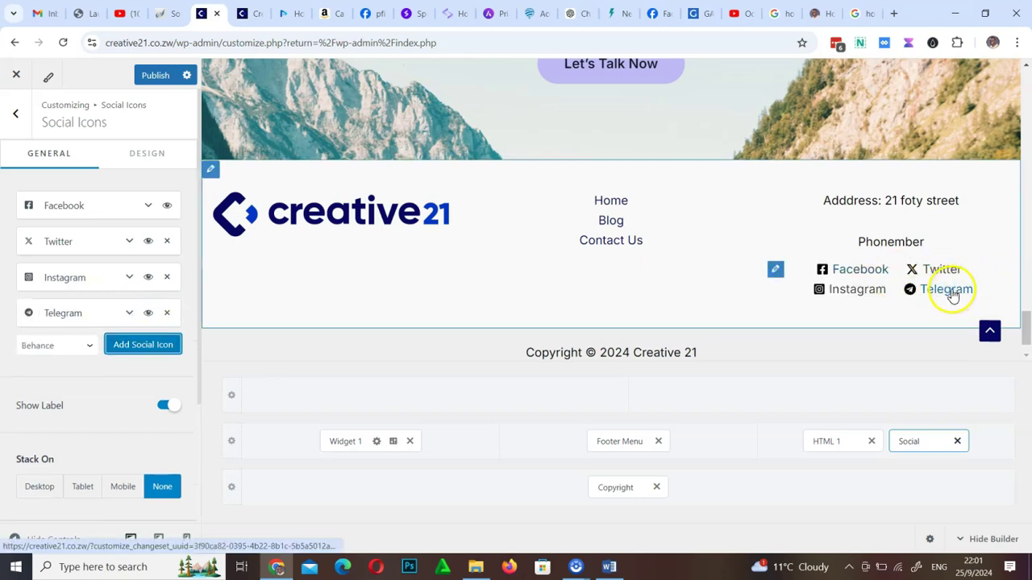
{"action": "left_click", "coordinate": [130, 314]}
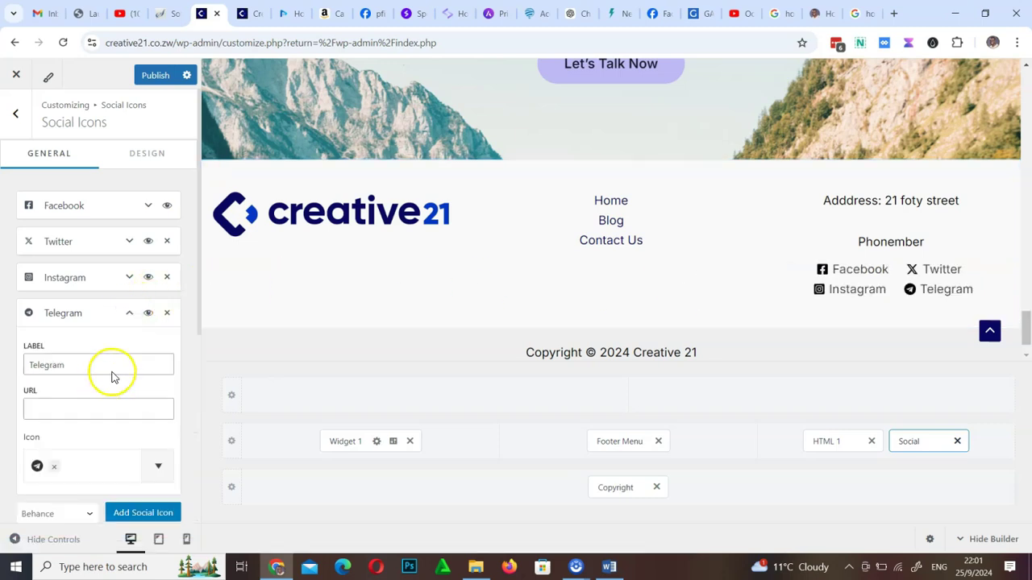
{"action": "left_click", "coordinate": [63, 406]}
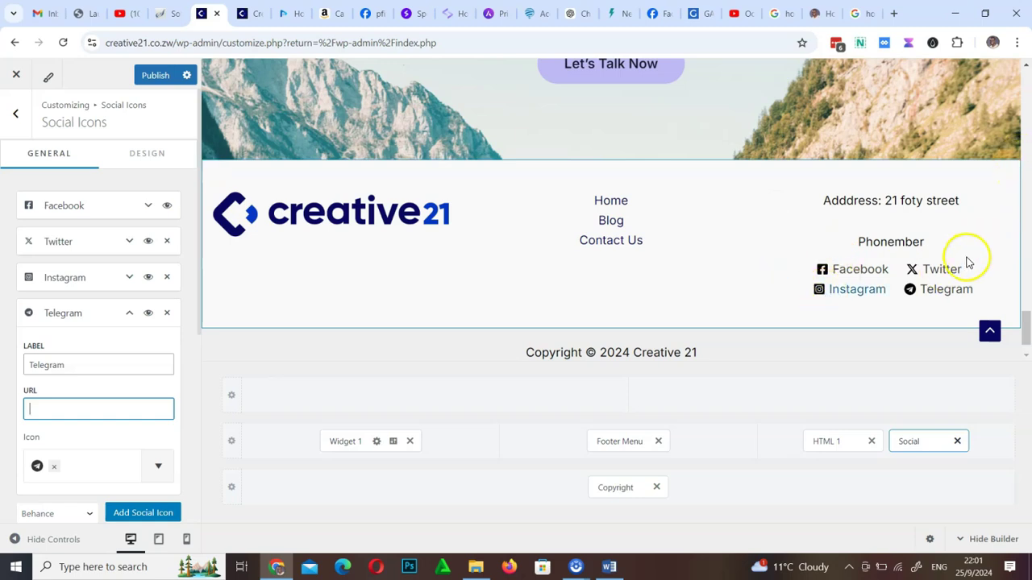
{"action": "left_click", "coordinate": [154, 77]}
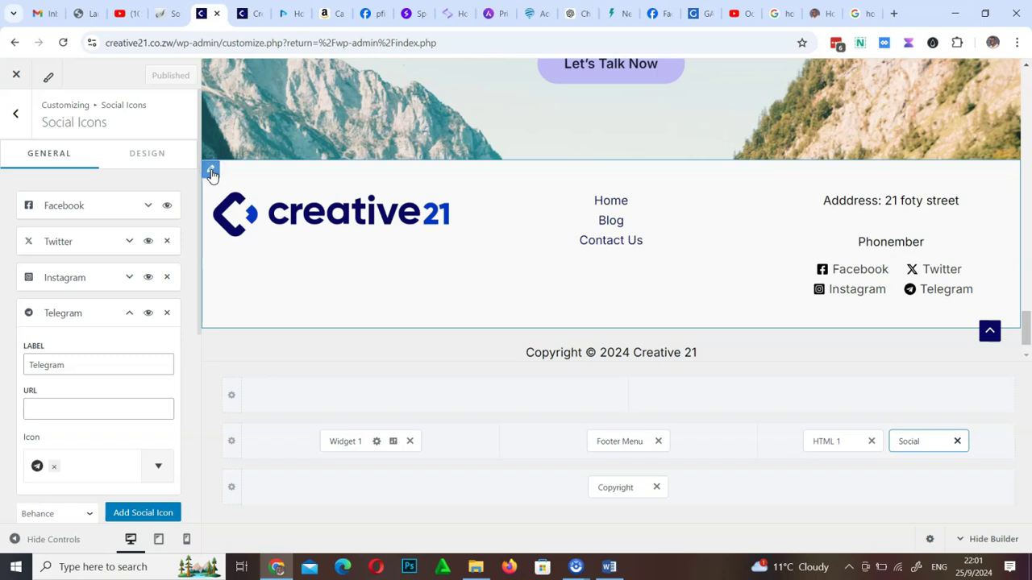
Set the Primary Footer row's Design background to the light-blue swatch and publish
{"action": "left_click", "coordinate": [212, 172]}
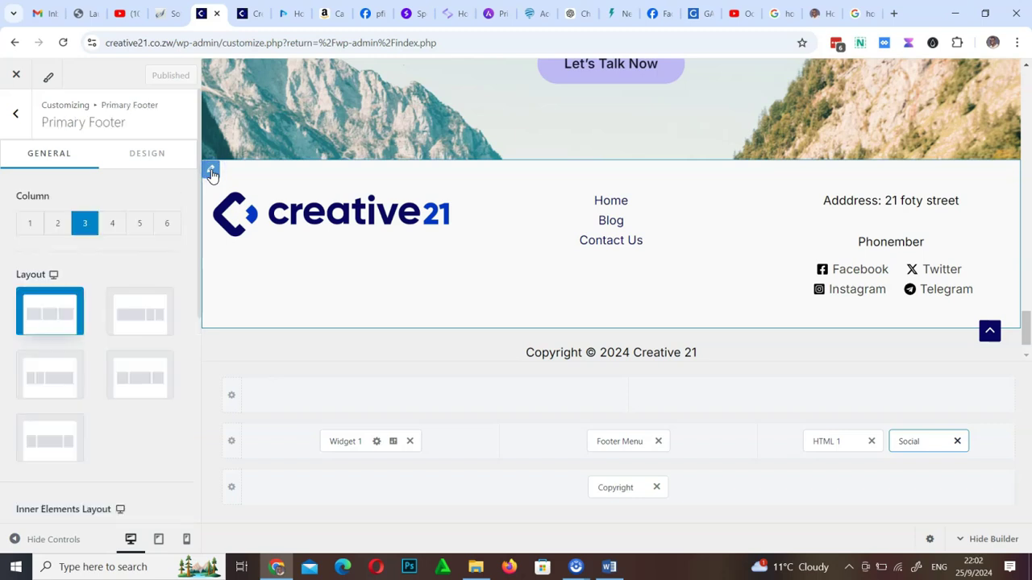
{"action": "left_click", "coordinate": [148, 157]}
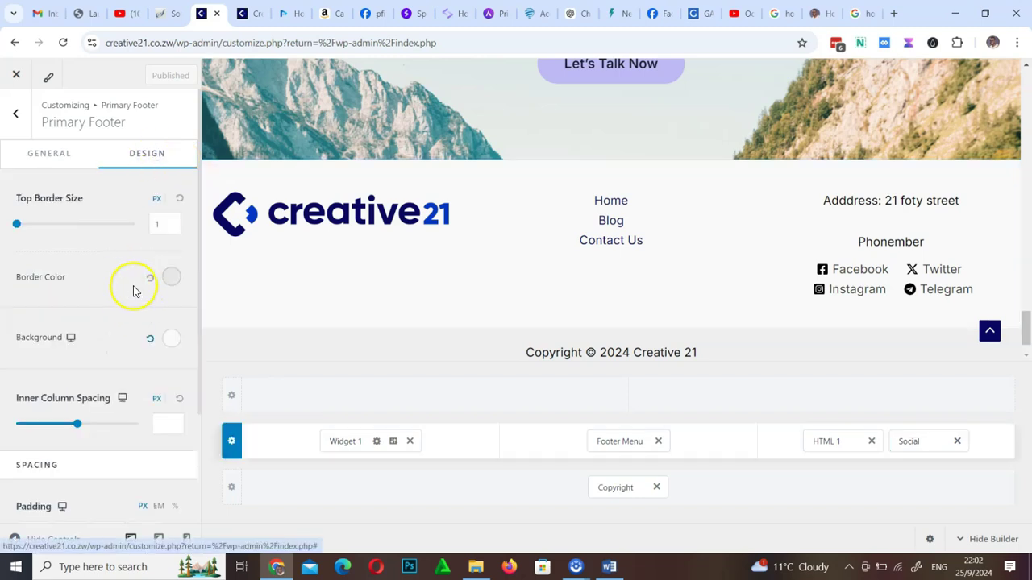
{"action": "left_click", "coordinate": [172, 339]}
{"action": "left_click", "coordinate": [100, 403]}
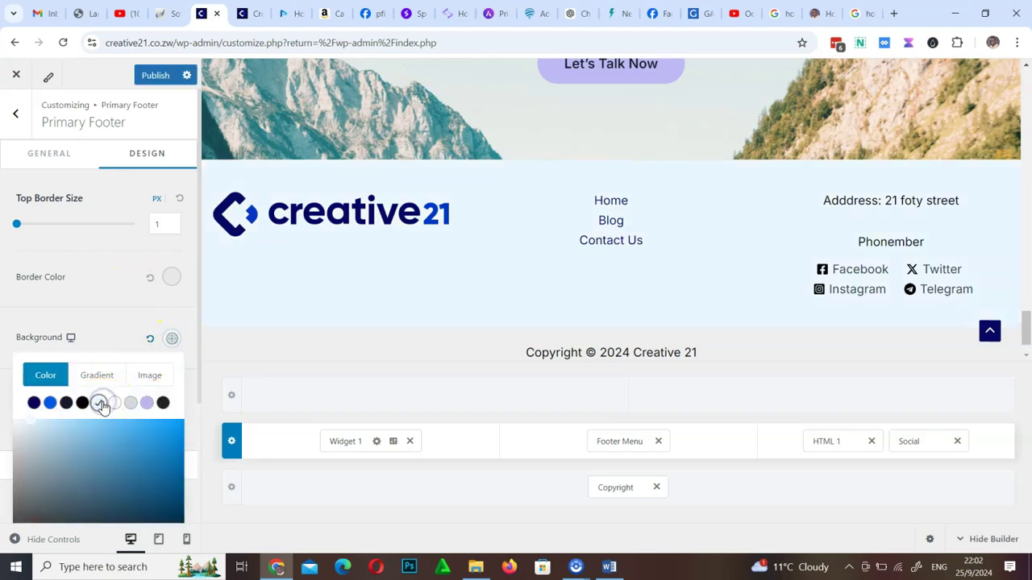
{"action": "left_click", "coordinate": [157, 77]}
{"action": "left_click", "coordinate": [157, 77]}
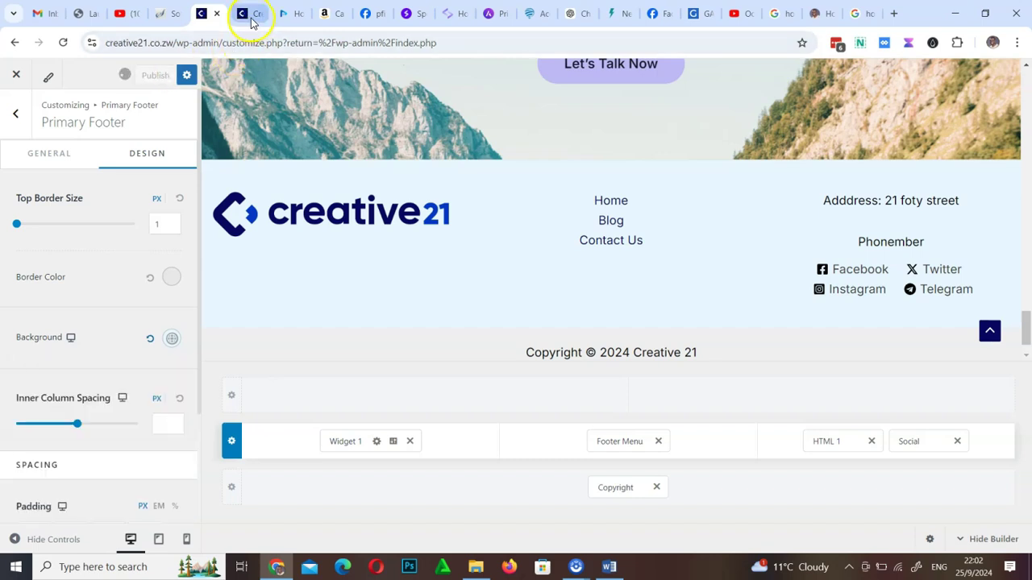
Reload the creative21.co.zw site and scroll down to view the new light-blue footer
{"action": "left_click", "coordinate": [252, 20]}
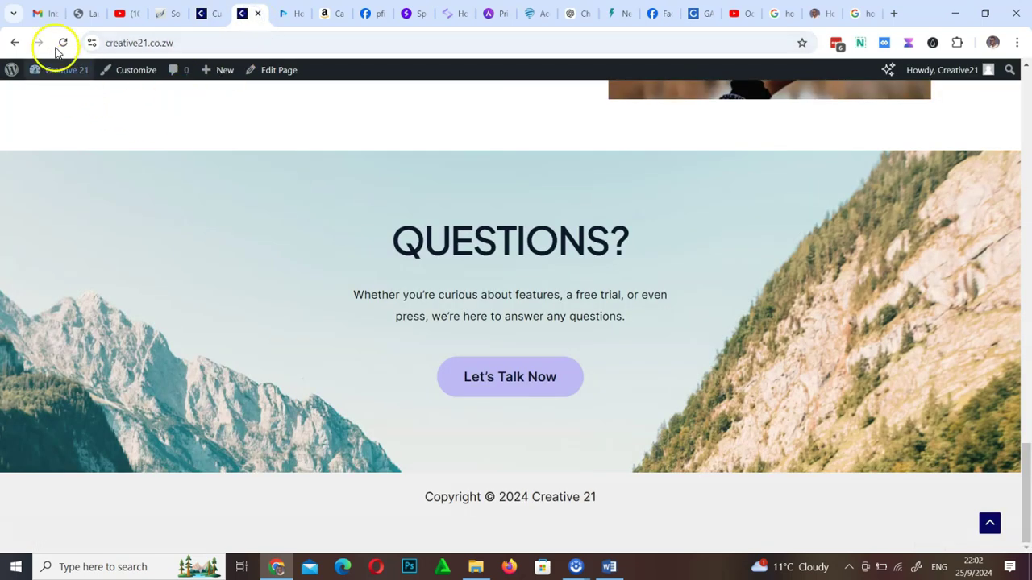
{"action": "left_click", "coordinate": [65, 43]}
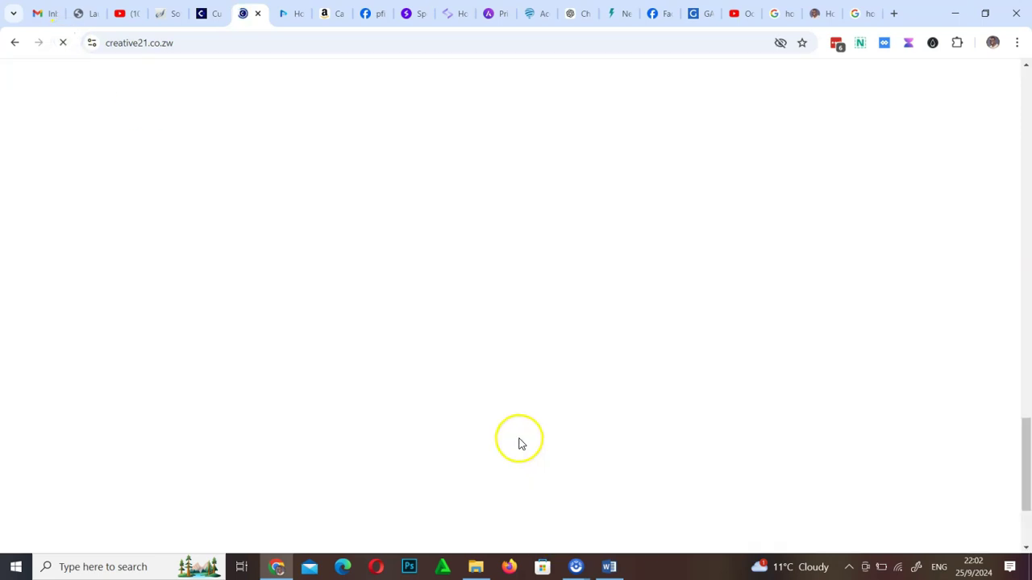
{"action": "scroll", "coordinate": [533, 466], "scroll_direction": "down", "scroll_amount": 2}
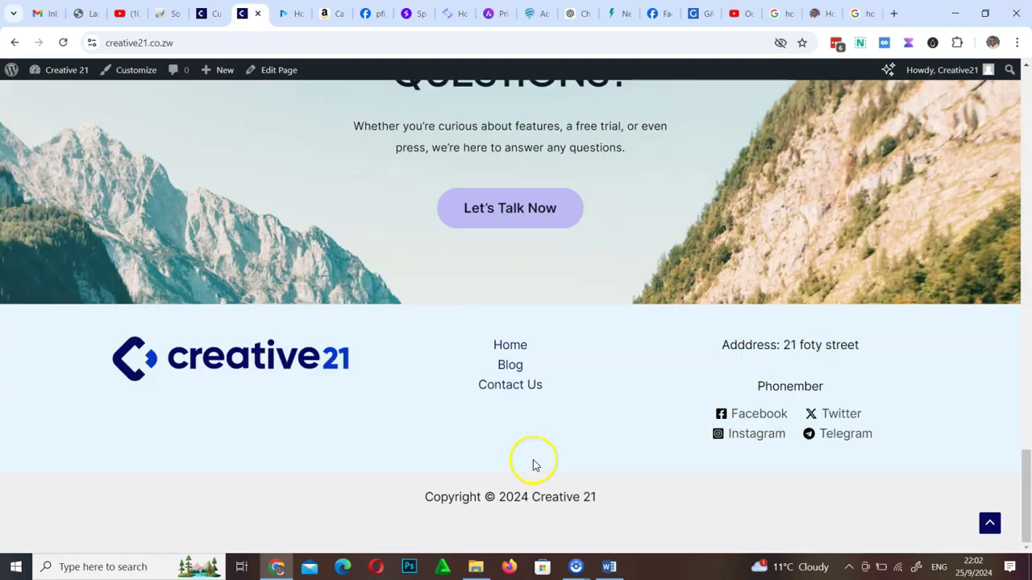